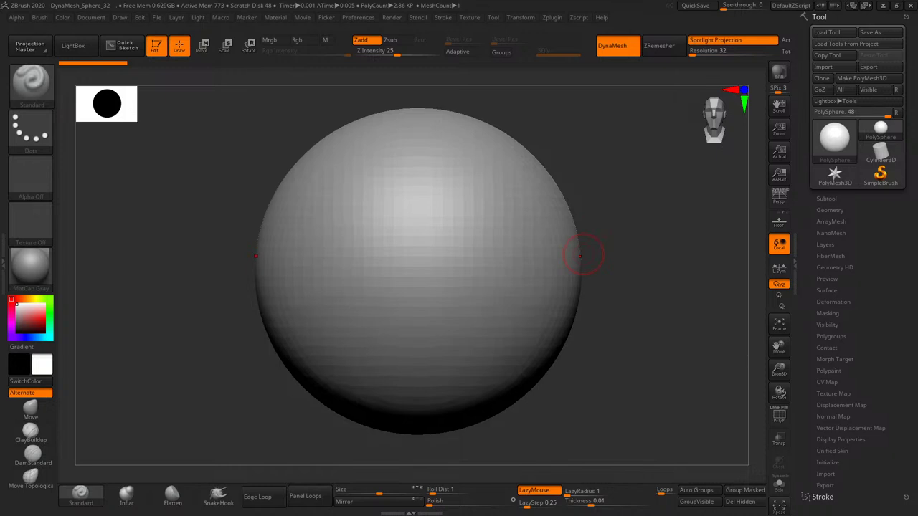
- Stretch the sphere with the Move brush into a tall egg shape
left_click_drag(779, 369, 779, 375)
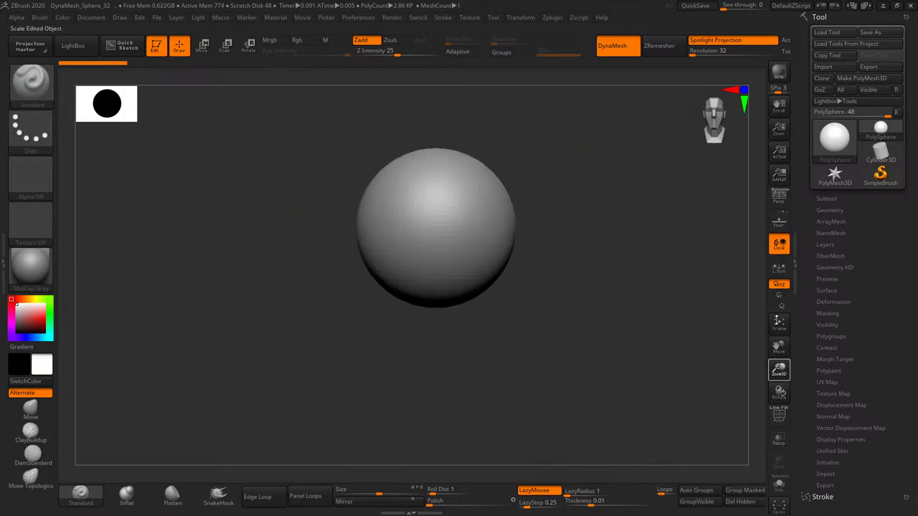
left_click(31, 410)
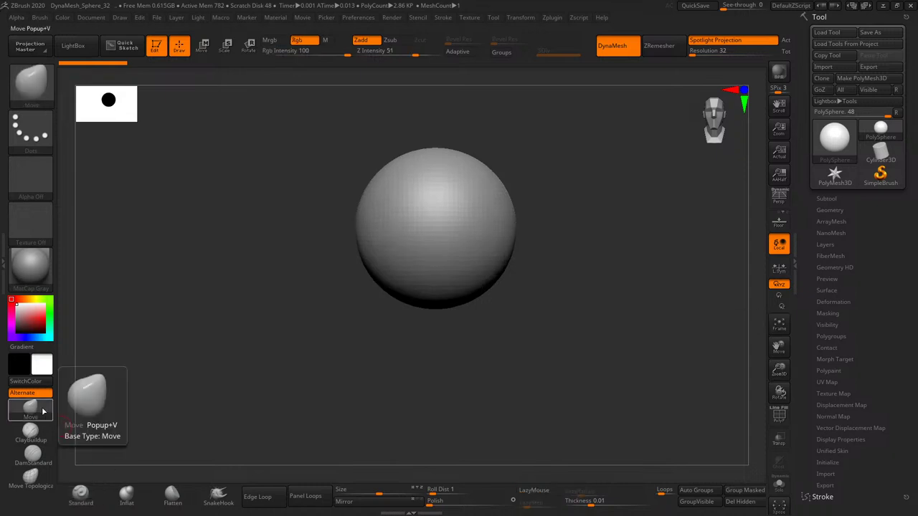
key("s")
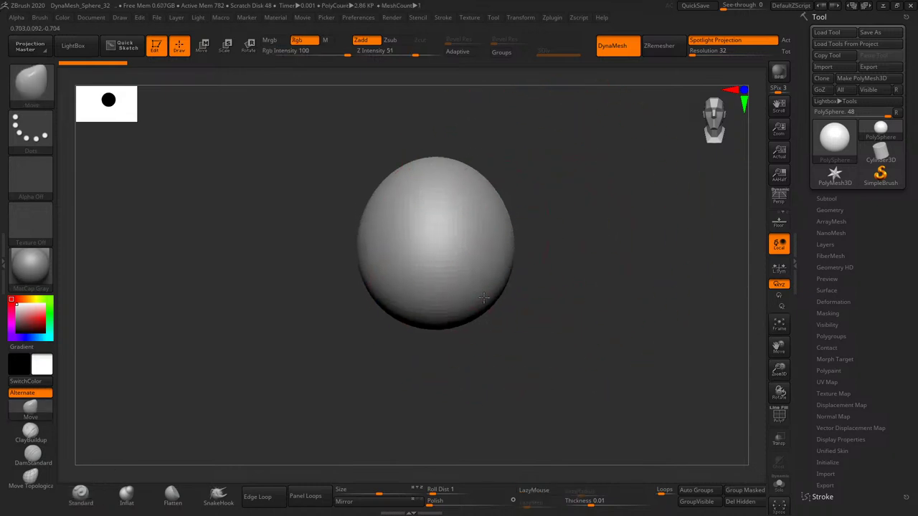
mouse_move(476, 239)
left_mouse_down()
mouse_move(495, 292)
mouse_move(506, 254)
mouse_move(564, 272)
mouse_move(529, 286)
mouse_move(528, 271)
mouse_move(538, 357)
left_mouse_up()
mouse_move(476, 246)
left_mouse_down()
mouse_move(475, 160)
mouse_move(502, 174)
mouse_move(488, 162)
mouse_move(495, 193)
mouse_move(502, 170)
mouse_move(510, 217)
mouse_move(506, 179)
left_mouse_up()
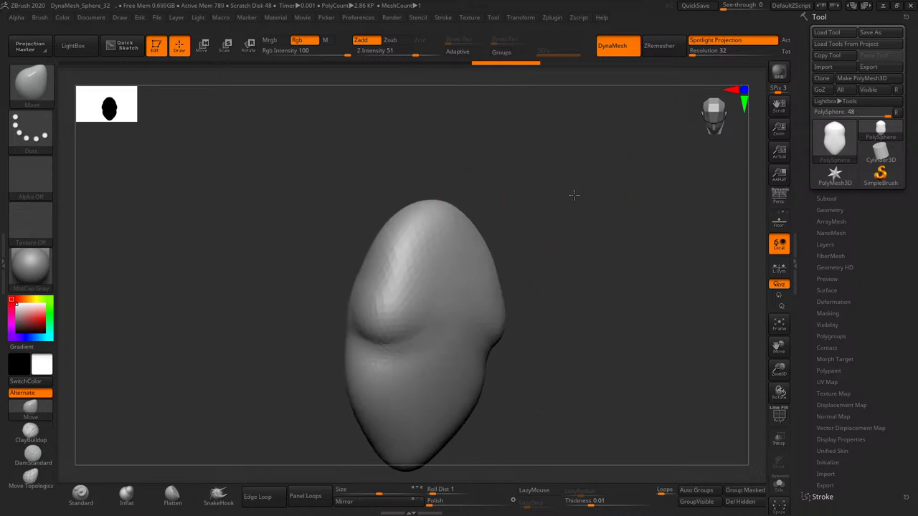
left_click_drag(574, 195, 553, 211)
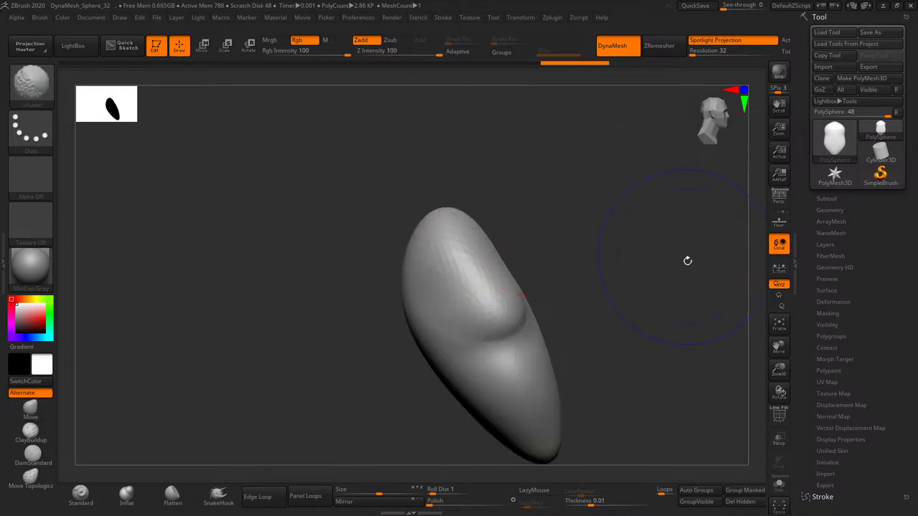
left_click_drag(687, 260, 591, 242)
- Rotate the egg upright with Transpose Rotate, then dent the top and notch the lower sides
key("r")
left_click_drag(473, 204, 516, 215)
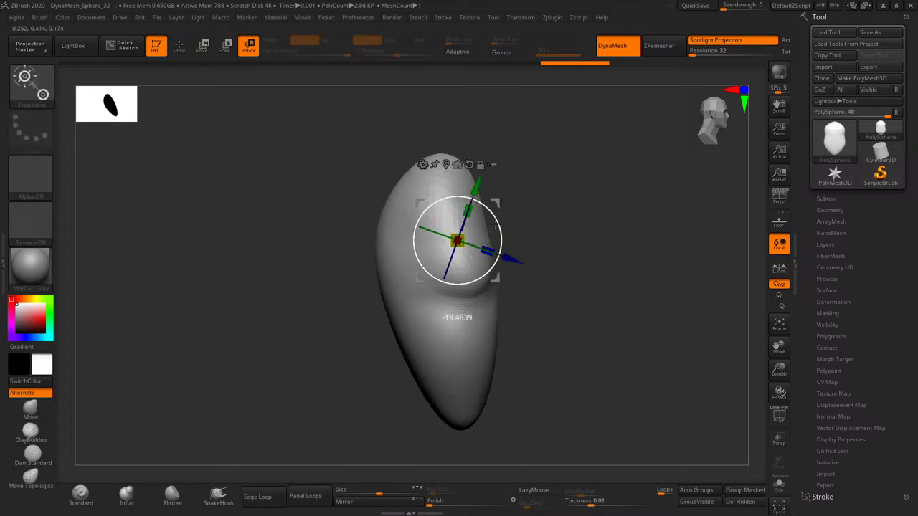
key("q")
mouse_move(619, 225)
left_mouse_down()
mouse_move(492, 222)
mouse_move(480, 200)
mouse_move(492, 175)
left_mouse_up()
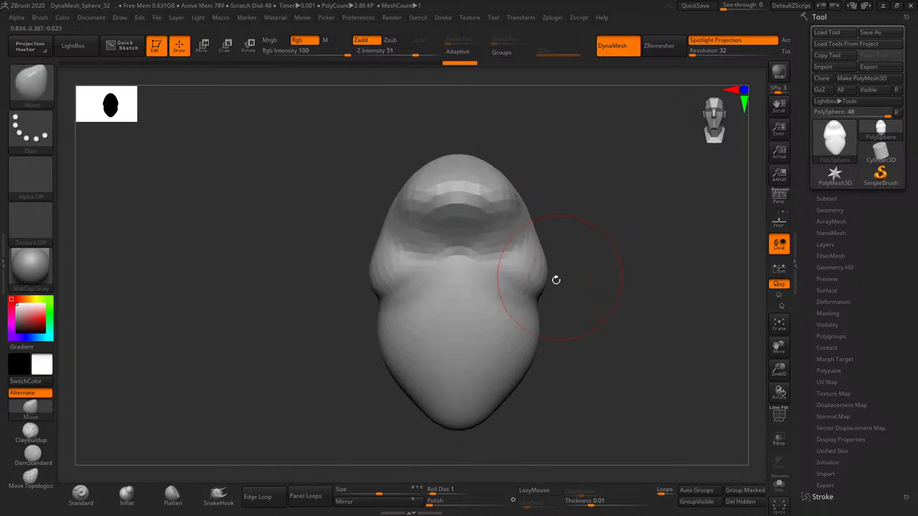
mouse_move(556, 277)
left_mouse_down()
mouse_move(535, 310)
mouse_move(564, 310)
mouse_move(537, 248)
left_mouse_up()
- Undo and redo the brow-ledge sculpting to compare the before and after versions
key("ctrl+z")
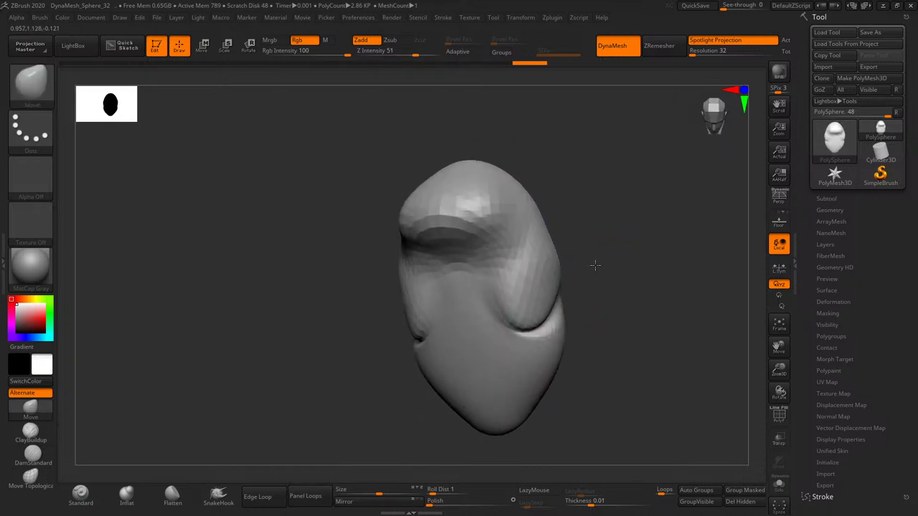
key("ctrl+z")
key("ctrl+z")
key("ctrl+shift+z")
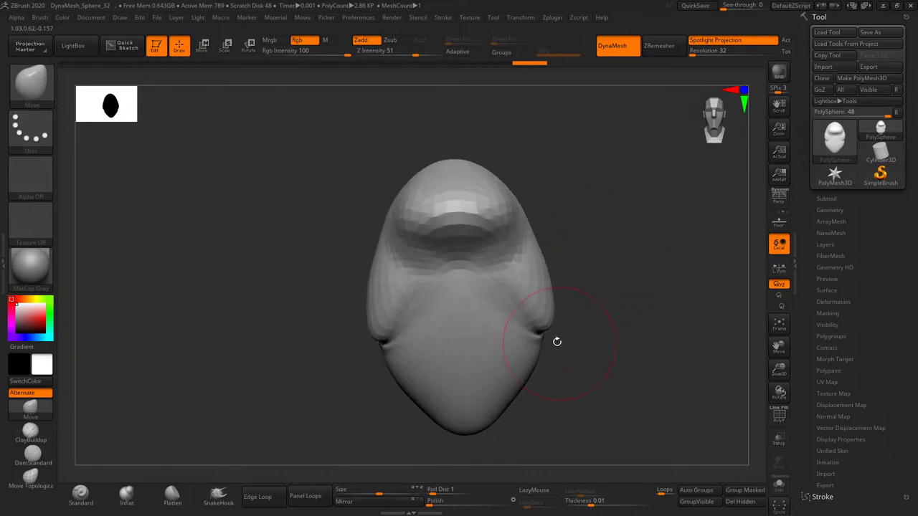
key("ctrl+shift+z")
key("ctrl+shift+z")
key("s")
key("ctrl+shift+z")
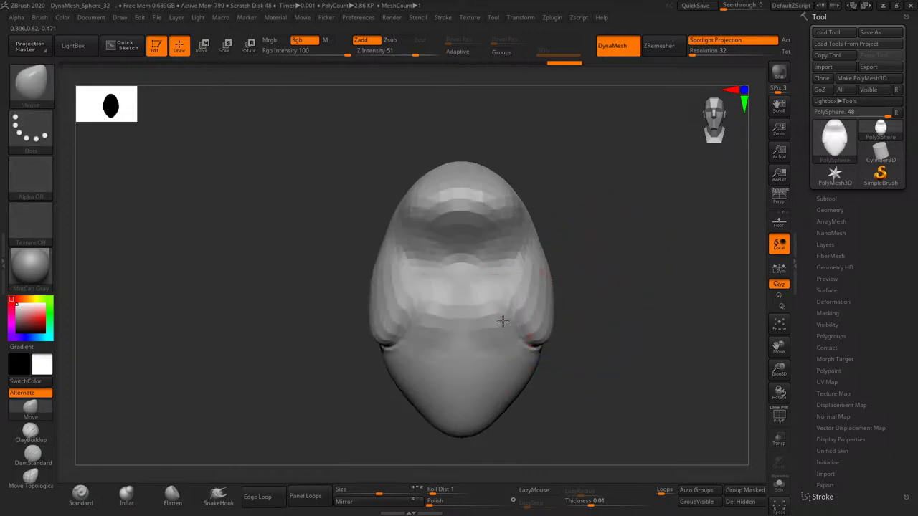
key("ctrl+shift+z")
key("ctrl+shift+z")
key("ctrl+shift+z")
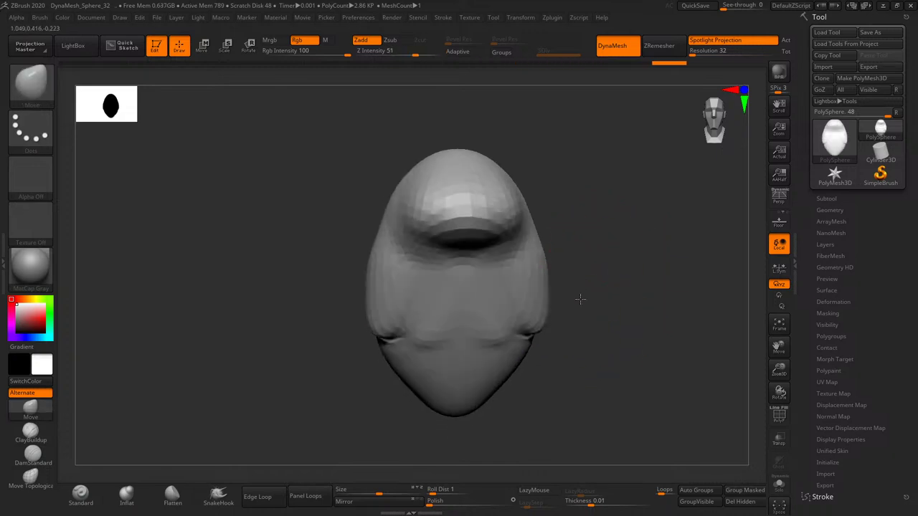
key("ctrl+shift+z")
key("ctrl+shift+z")
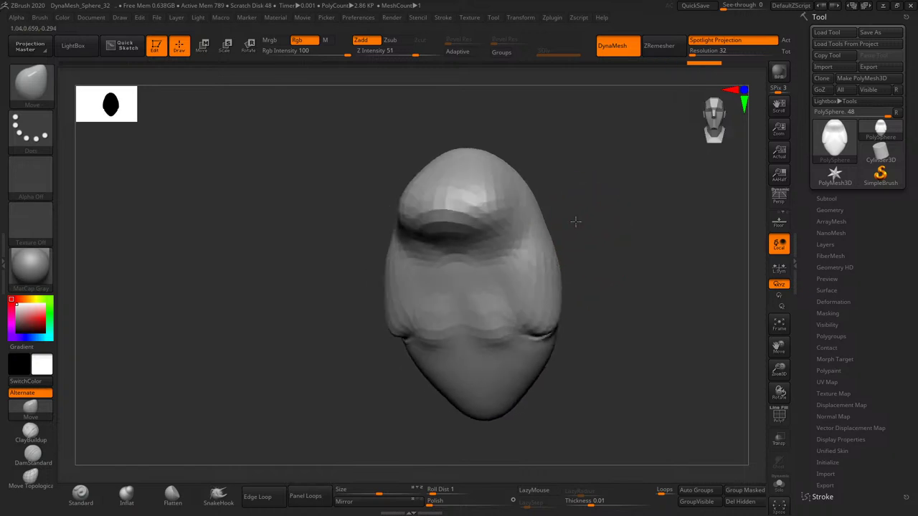
left_click_drag(587, 223, 639, 213)
- Bulge out the side of the head and deepen the lower crease
key("s")
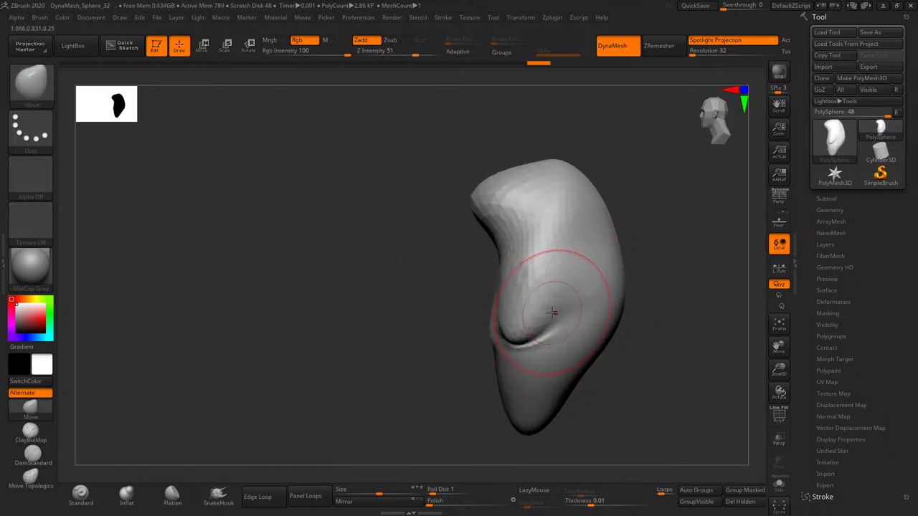
mouse_move(598, 305)
left_mouse_down()
mouse_move(618, 302)
mouse_move(550, 307)
mouse_move(512, 277)
mouse_move(578, 266)
mouse_move(590, 238)
mouse_move(658, 263)
mouse_move(552, 342)
left_mouse_up()
key("s")
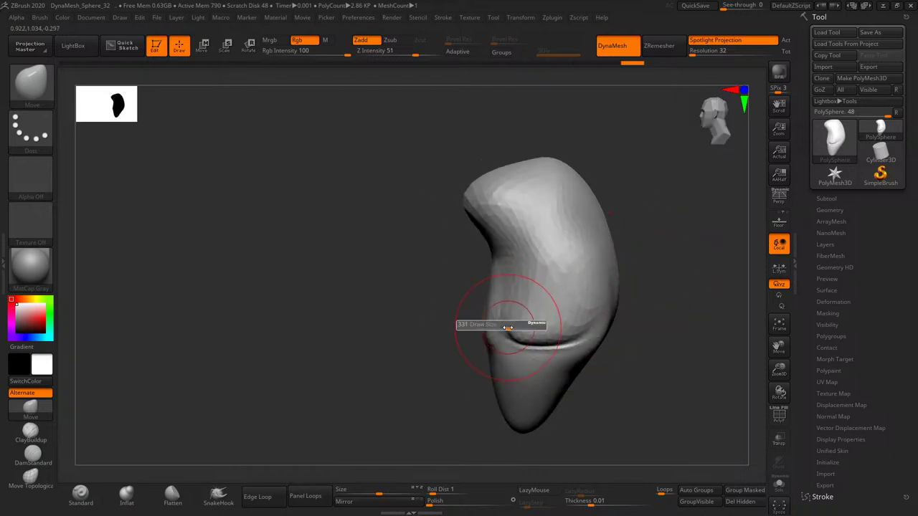
left_click_drag(632, 272, 656, 266)
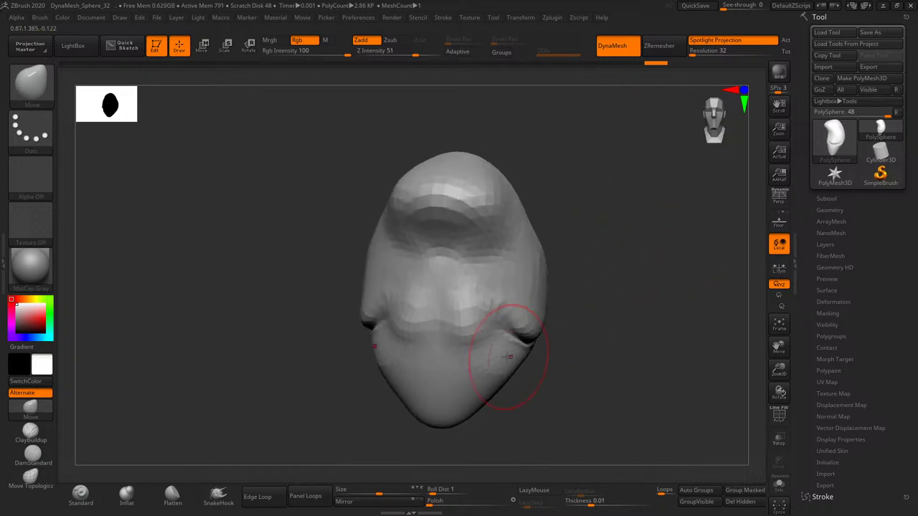
left_click_drag(492, 352, 492, 390)
left_click_drag(661, 284, 551, 399)
- Undo the bad lower-edge strokes and reshape the head's lower surface again
key("ctrl+z")
key("ctrl+z")
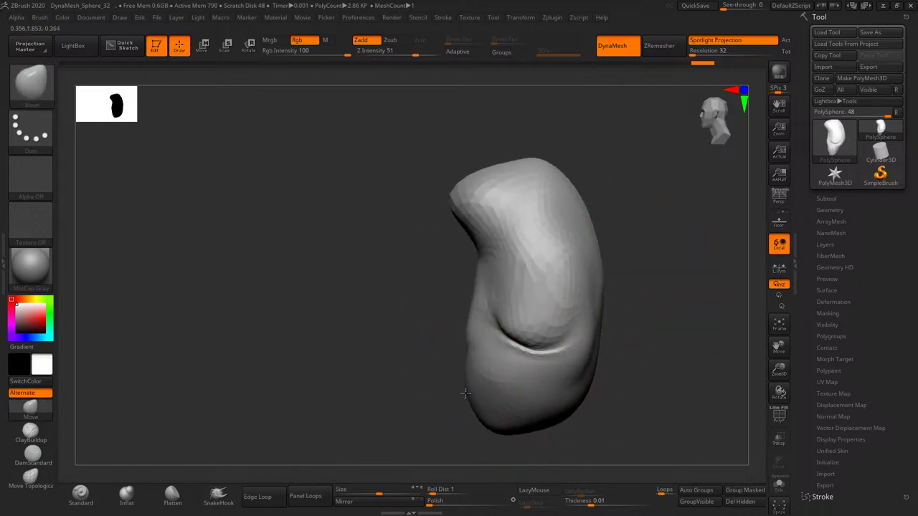
key("ctrl+z")
key("s")
mouse_move(513, 404)
left_mouse_down()
mouse_move(495, 404)
mouse_move(478, 356)
left_mouse_up()
- Push the upper-left bulge right and round the top into a smooth dome
key("s")
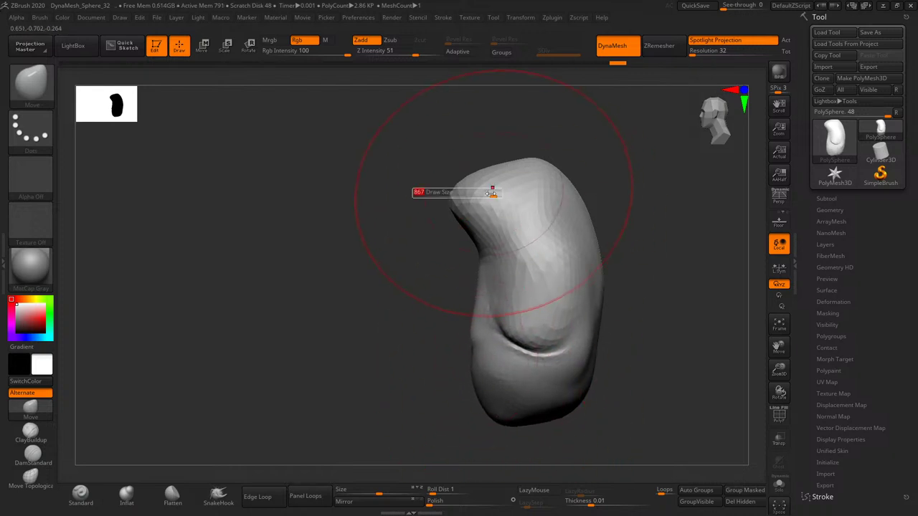
mouse_move(492, 194)
left_mouse_down()
mouse_move(466, 194)
mouse_move(573, 166)
left_mouse_up()
mouse_move(486, 185)
left_mouse_down()
mouse_move(531, 162)
mouse_move(574, 158)
mouse_move(637, 266)
mouse_move(581, 294)
left_mouse_up()
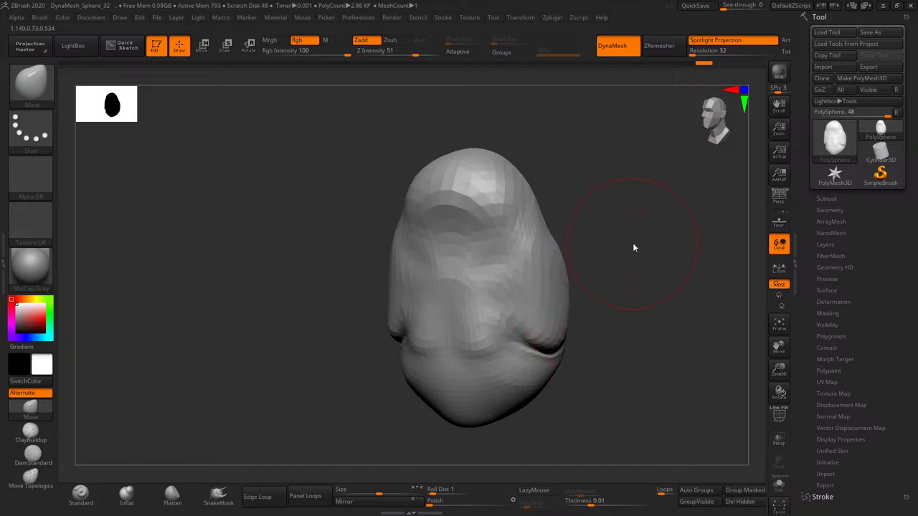
left_click_drag(633, 247, 625, 266)
mouse_move(779, 370)
left_mouse_down()
mouse_move(754, 337)
mouse_move(642, 267)
left_mouse_up()
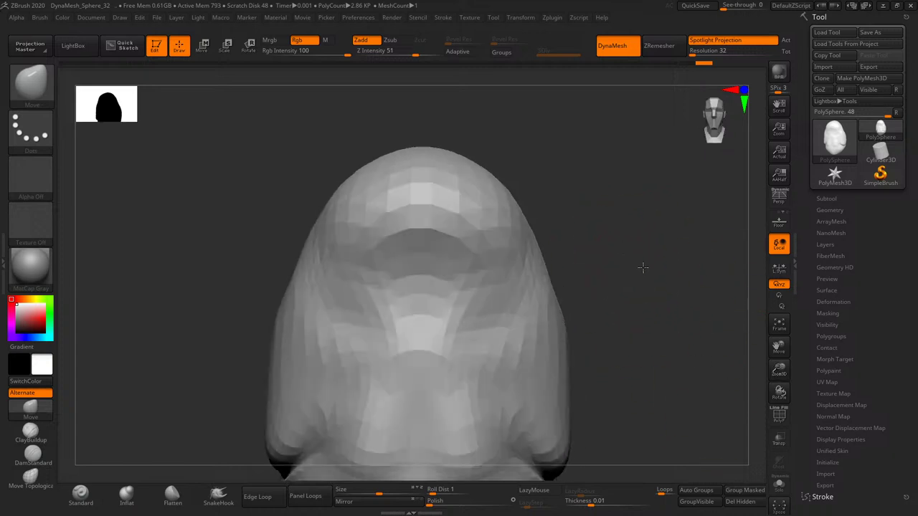
- Switch to DamStandard with a FreeHand stroke and subdivide the mesh with Ctrl+D
left_click(43, 431)
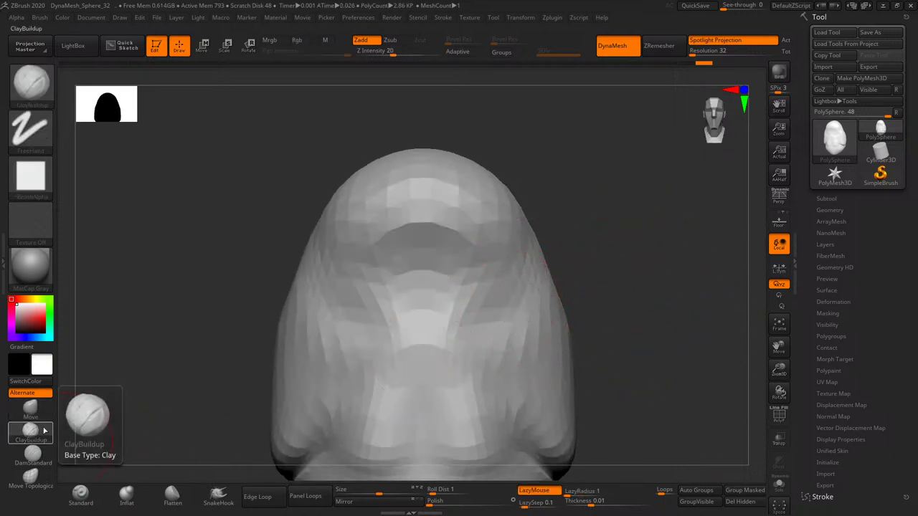
left_click(45, 465)
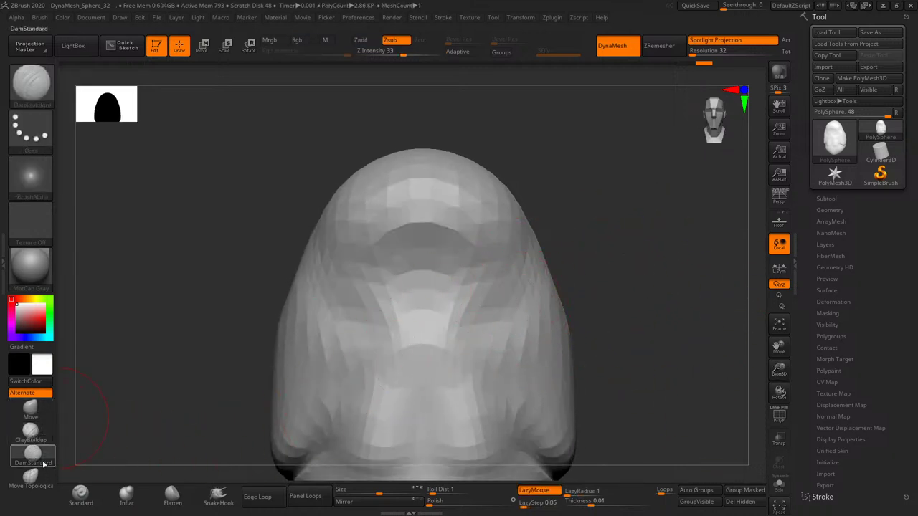
left_click(30, 130)
left_click(179, 140)
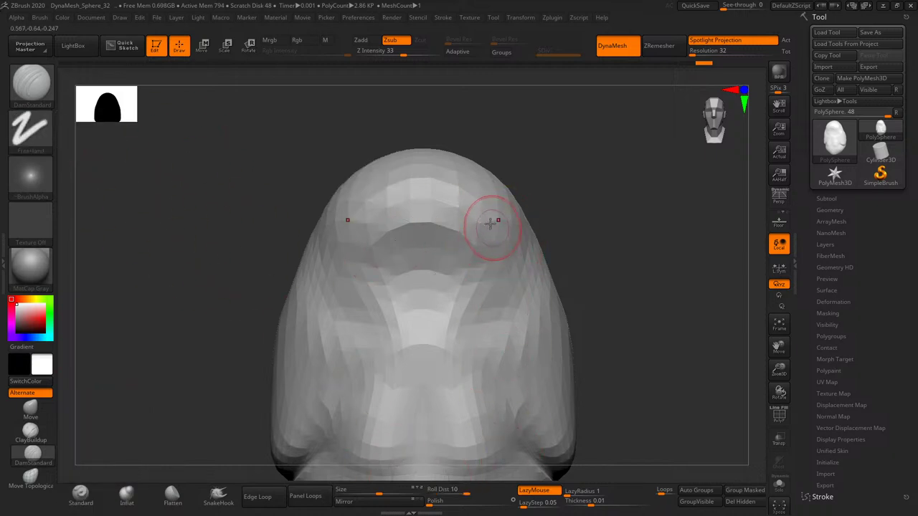
key("ctrl+d")
- Carve brow grooves down both sides, a right cheek crease and a horizontal mouth crease
mouse_move(601, 235)
left_mouse_down()
mouse_move(523, 210)
mouse_move(467, 232)
mouse_move(496, 207)
mouse_move(474, 244)
mouse_move(459, 337)
left_mouse_up()
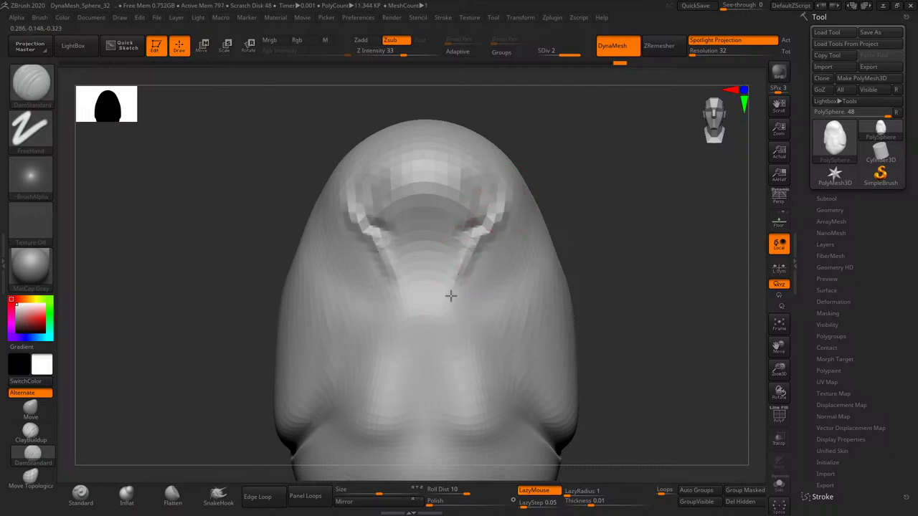
left_click_drag(449, 295, 467, 413)
mouse_move(621, 261)
left_mouse_down()
mouse_move(586, 237)
mouse_move(517, 293)
mouse_move(495, 237)
left_mouse_up()
mouse_move(495, 280)
left_mouse_down()
mouse_move(531, 368)
mouse_move(402, 339)
mouse_move(482, 373)
left_mouse_up()
left_click_drag(369, 362, 508, 373)
- Carve creases along the right side of the head
mouse_move(631, 316)
left_mouse_down()
mouse_move(667, 250)
mouse_move(634, 220)
mouse_move(459, 373)
left_mouse_up()
key("s")
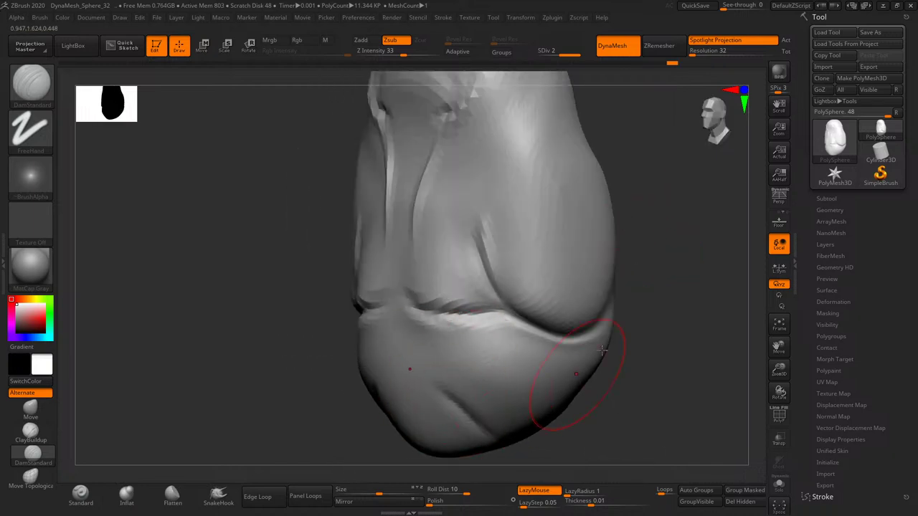
mouse_move(564, 390)
left_mouse_down()
mouse_move(682, 277)
mouse_move(667, 310)
mouse_move(595, 294)
mouse_move(637, 252)
mouse_move(624, 215)
left_mouse_up()
left_click_drag(563, 237, 523, 345)
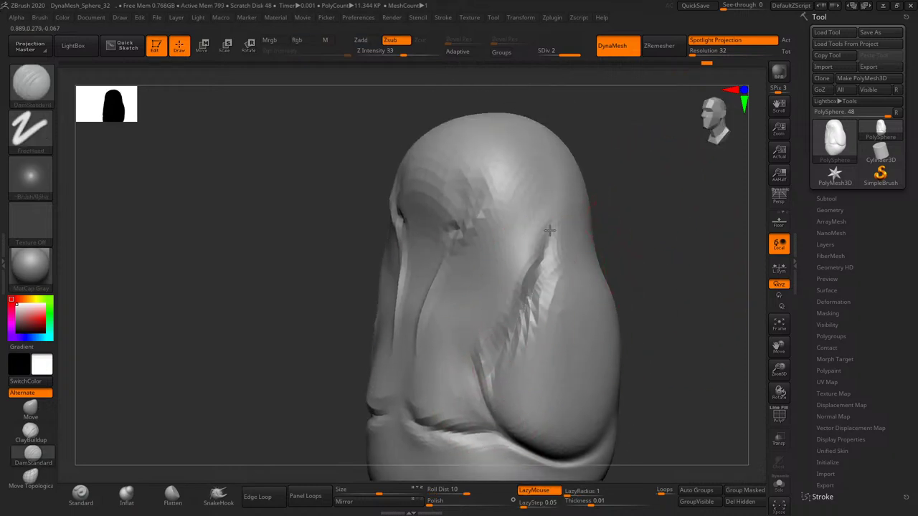
left_click_drag(567, 194, 527, 373)
mouse_move(621, 188)
left_mouse_down()
mouse_move(538, 205)
mouse_move(523, 294)
mouse_move(612, 254)
mouse_move(612, 211)
mouse_move(523, 225)
mouse_move(440, 287)
mouse_move(614, 238)
left_mouse_up()
- Deepen the side crease with a smaller brush and carve a crease down the lower side
left_click_drag(765, 339, 648, 351)
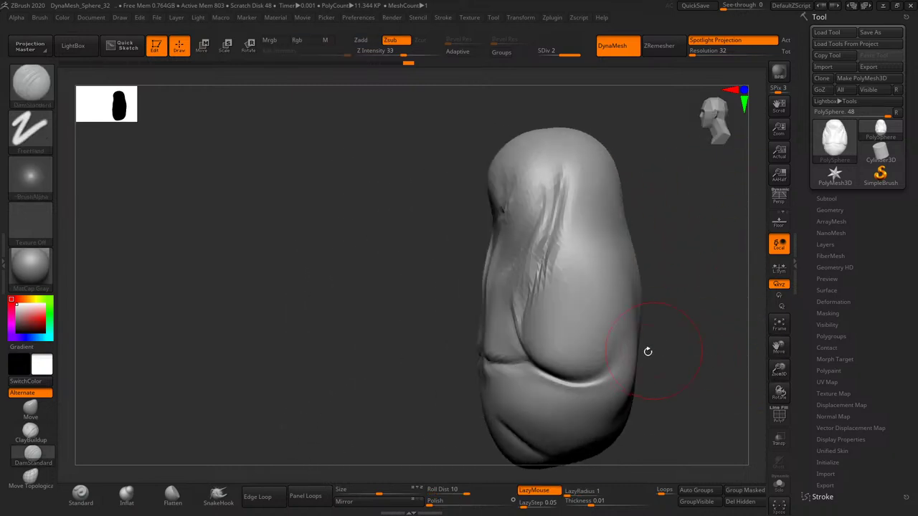
key("s")
mouse_move(616, 218)
left_mouse_down()
mouse_move(588, 212)
mouse_move(643, 218)
mouse_move(689, 194)
mouse_move(633, 249)
left_mouse_up()
mouse_move(634, 249)
right_mouse_down()
mouse_move(637, 205)
mouse_move(689, 215)
right_mouse_up()
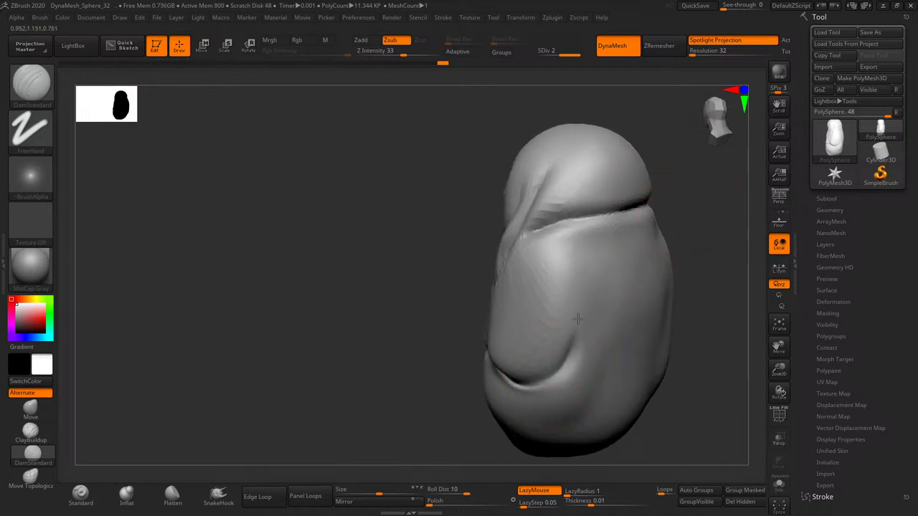
left_click_drag(608, 369, 581, 438)
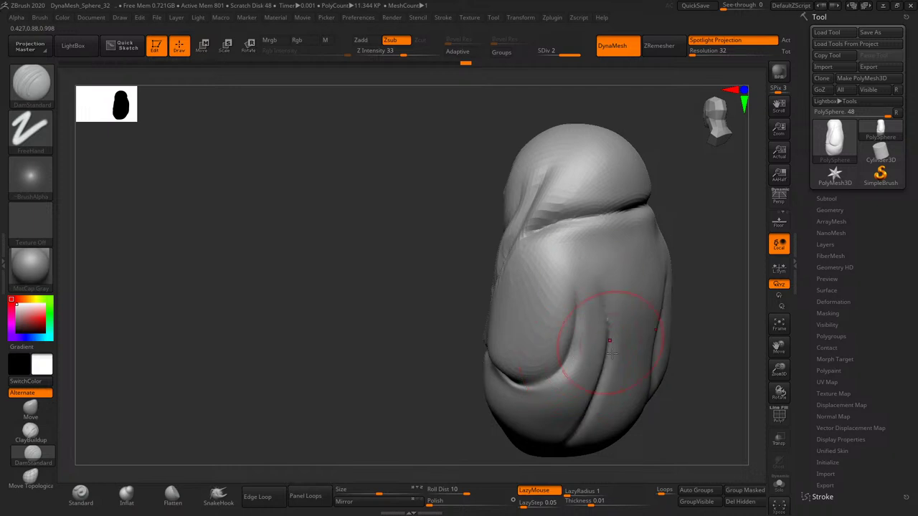
mouse_move(586, 236)
right_mouse_down()
mouse_move(658, 205)
mouse_move(652, 218)
mouse_move(587, 222)
mouse_move(578, 247)
mouse_move(599, 214)
mouse_move(612, 210)
mouse_move(609, 218)
right_mouse_up()
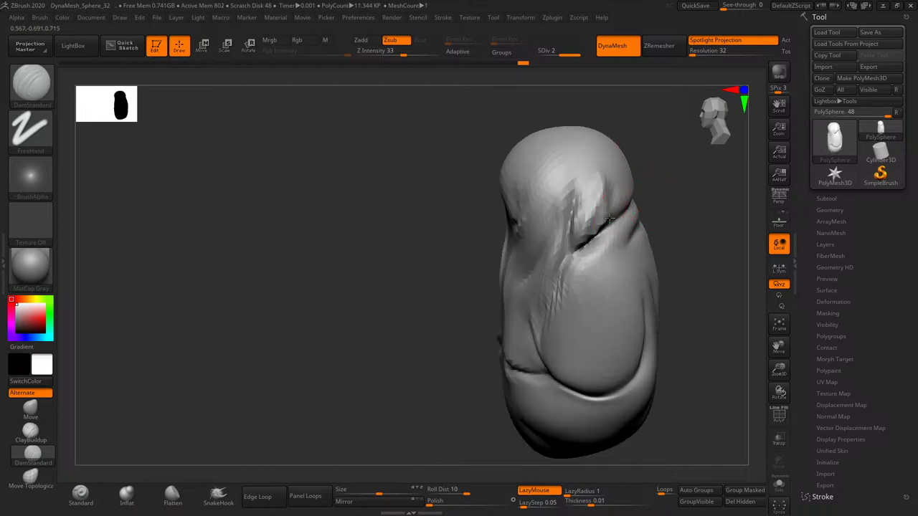
mouse_move(645, 187)
right_mouse_down()
mouse_move(670, 177)
mouse_move(627, 243)
mouse_move(663, 196)
right_mouse_up()
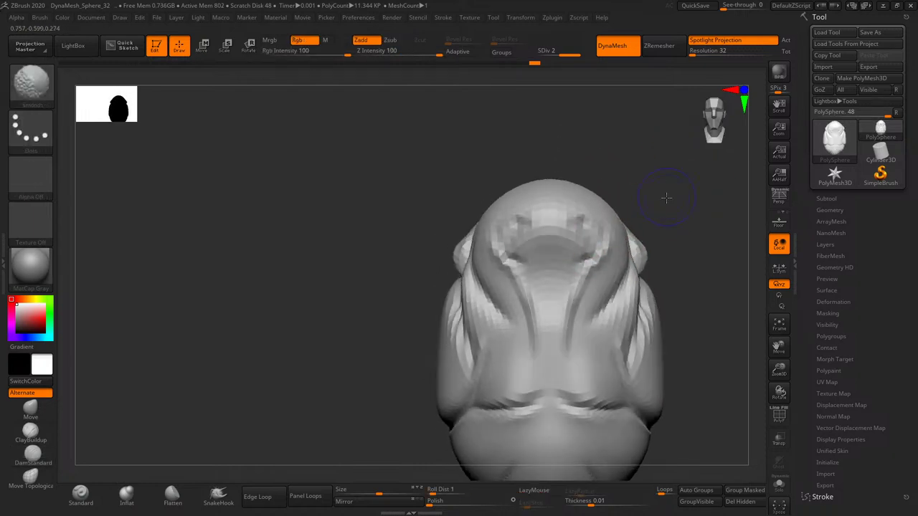
- Smooth and carve dents inside the eye-socket rings
left_click_drag(635, 244, 573, 222, "shift")
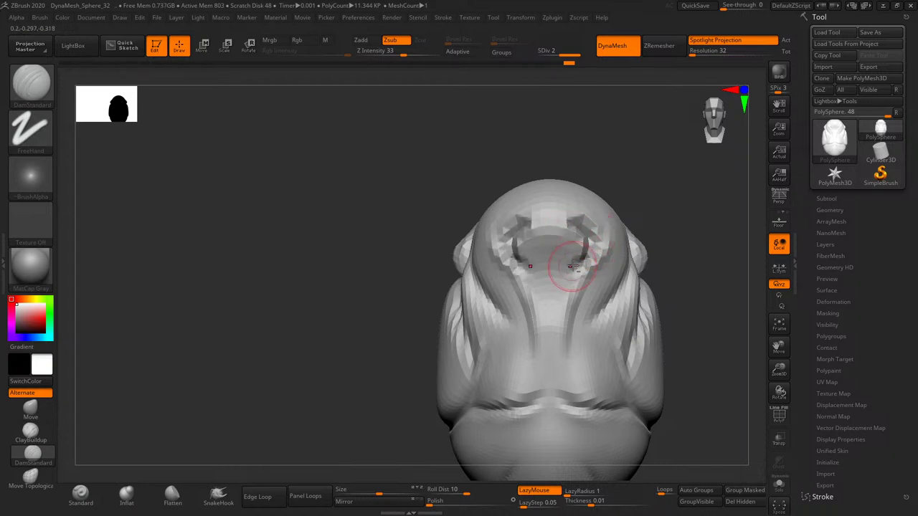
mouse_move(570, 267)
left_mouse_down()
mouse_move(530, 266)
mouse_move(554, 276)
mouse_move(551, 286)
left_mouse_up()
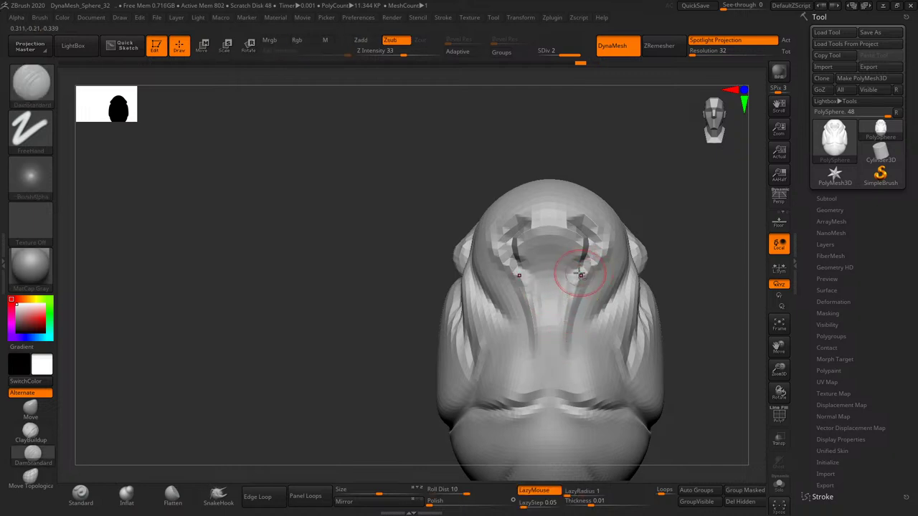
key("s")
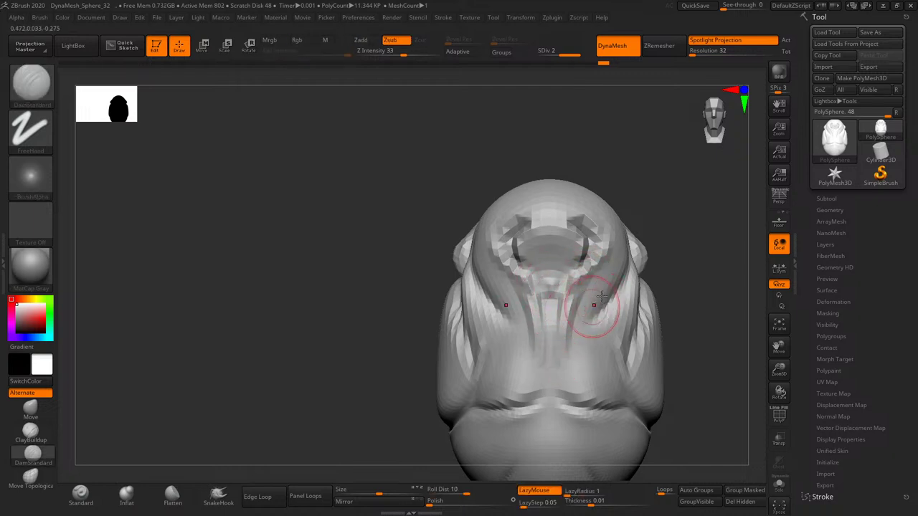
mouse_move(692, 254)
left_mouse_down()
mouse_move(722, 236)
mouse_move(710, 250)
mouse_move(635, 263)
left_mouse_up()
key("s")
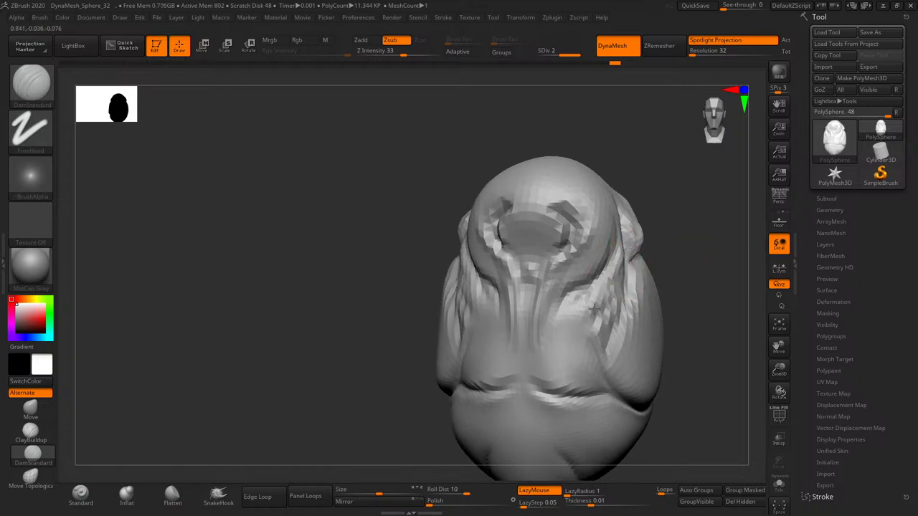
- Carve strokes along the lower face crease, then smooth the lower face with a larger brush
left_click_drag(608, 308, 569, 359)
mouse_move(689, 322)
left_mouse_down()
mouse_move(700, 283)
mouse_move(663, 267)
mouse_move(654, 313)
left_mouse_up()
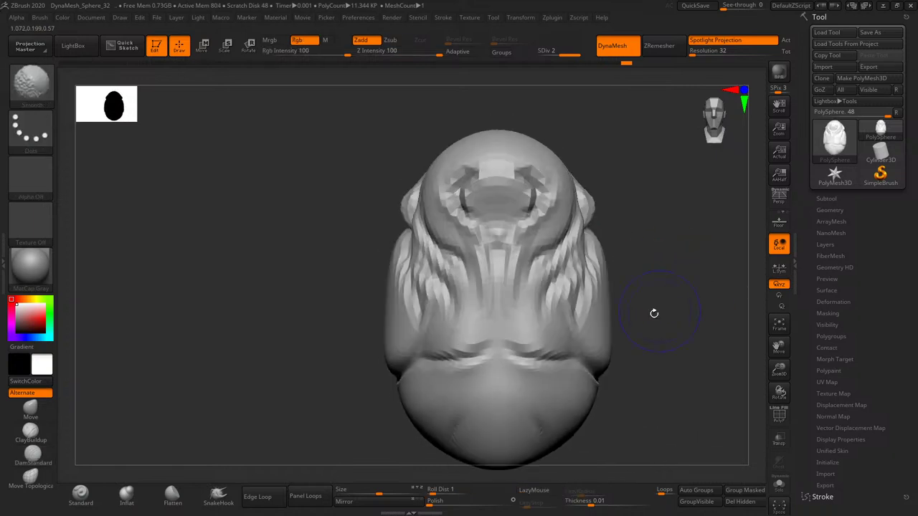
mouse_move(455, 349)
left_mouse_down()
mouse_move(538, 349)
mouse_move(583, 334)
mouse_move(596, 345)
mouse_move(611, 316)
left_mouse_up()
mouse_move(705, 258)
left_mouse_down()
mouse_move(594, 273)
mouse_move(603, 259)
mouse_move(666, 246)
mouse_move(682, 277)
mouse_move(644, 267)
mouse_move(610, 294)
left_mouse_up()
key("s")
left_click_drag(481, 349, 477, 348)
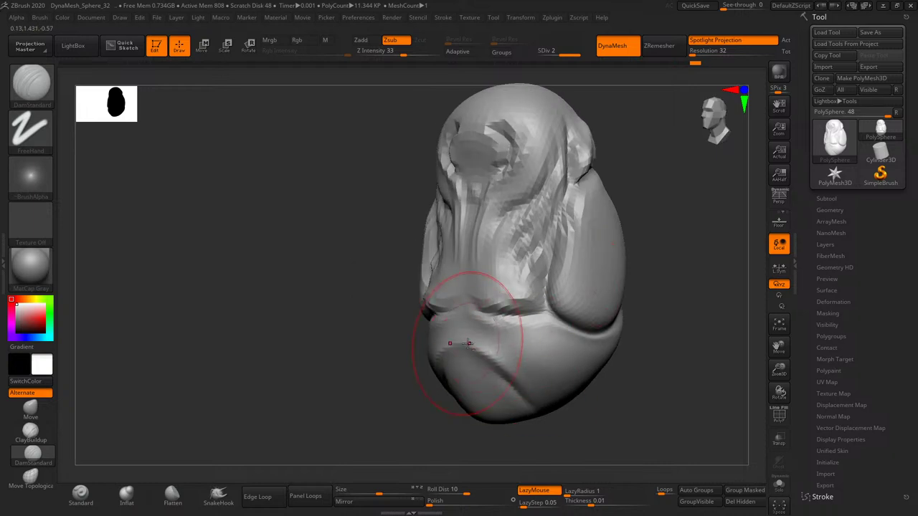
mouse_move(584, 421)
left_mouse_down()
mouse_move(502, 362)
mouse_move(528, 437)
mouse_move(631, 318)
mouse_move(660, 324)
mouse_move(605, 334)
mouse_move(621, 285)
mouse_move(593, 304)
left_mouse_up()
- Carve lines into the right cheek
left_click_drag(549, 260, 541, 313)
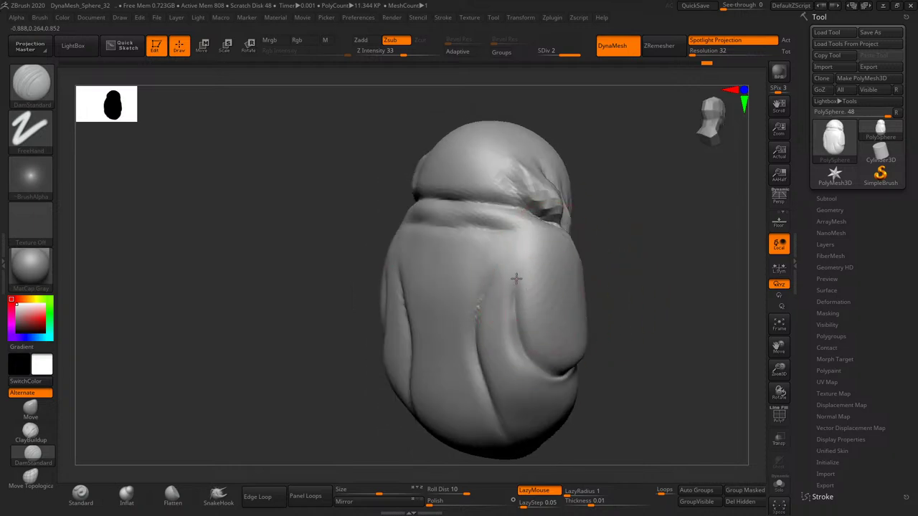
mouse_move(523, 265)
left_mouse_down()
mouse_move(522, 359)
mouse_move(538, 309)
left_mouse_up()
mouse_move(610, 287)
left_mouse_down()
mouse_move(635, 258)
mouse_move(734, 232)
mouse_move(748, 217)
left_mouse_up()
left_click_drag(780, 369, 760, 342)
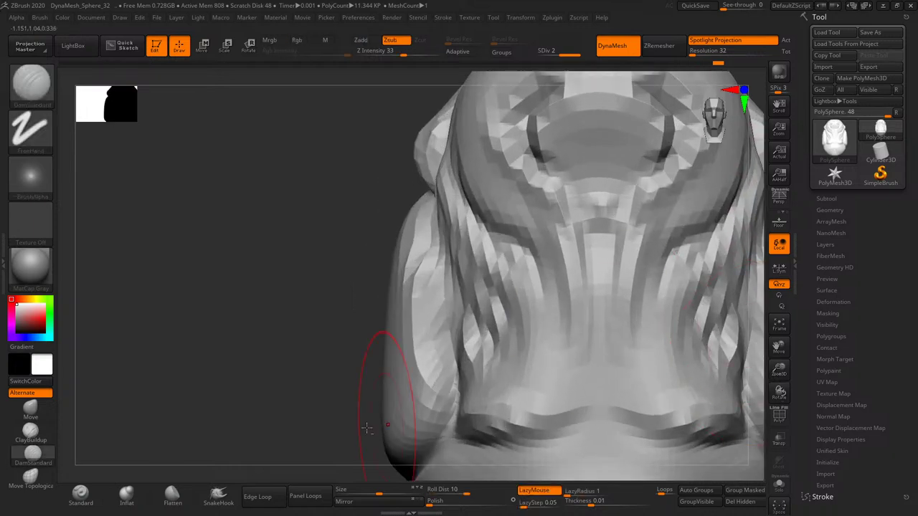
- Symmetrically deepen both eye sockets and the crease running below them
key("f")
left_click_drag(659, 192, 677, 225, "alt")
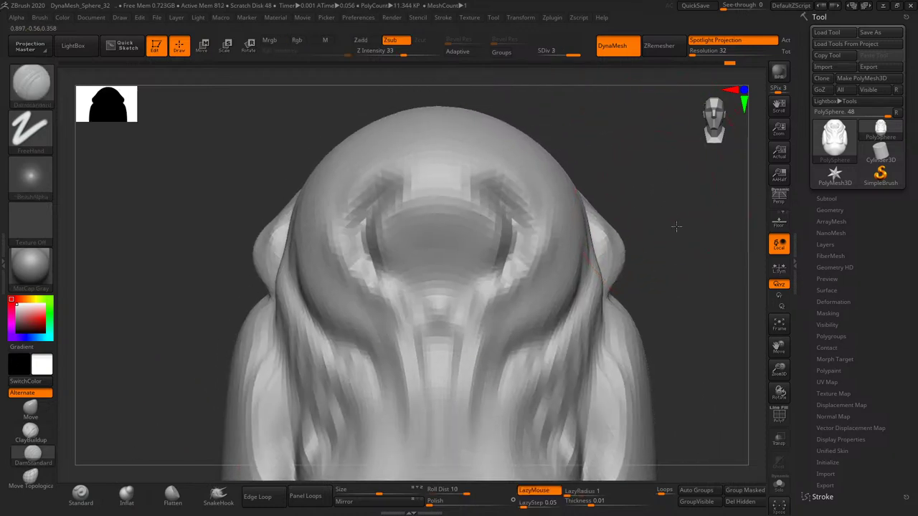
key("s")
key("s")
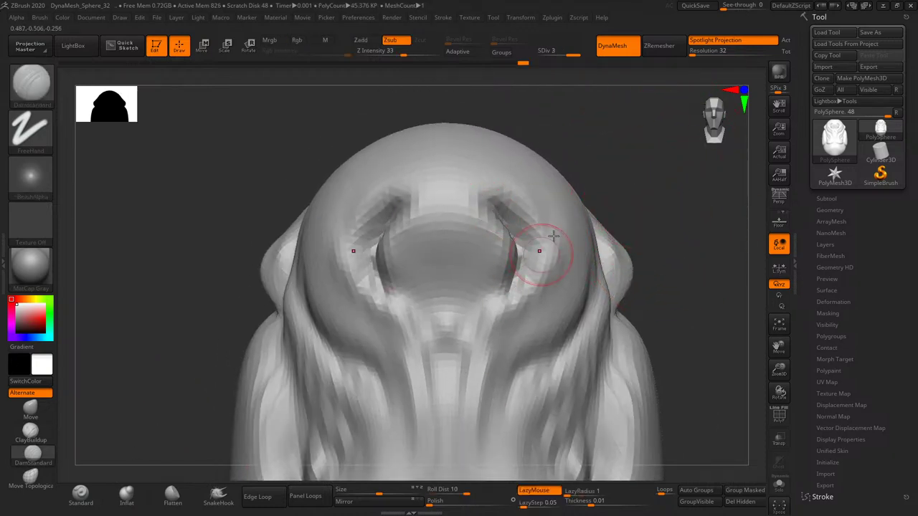
right_click_drag(554, 235, 535, 201)
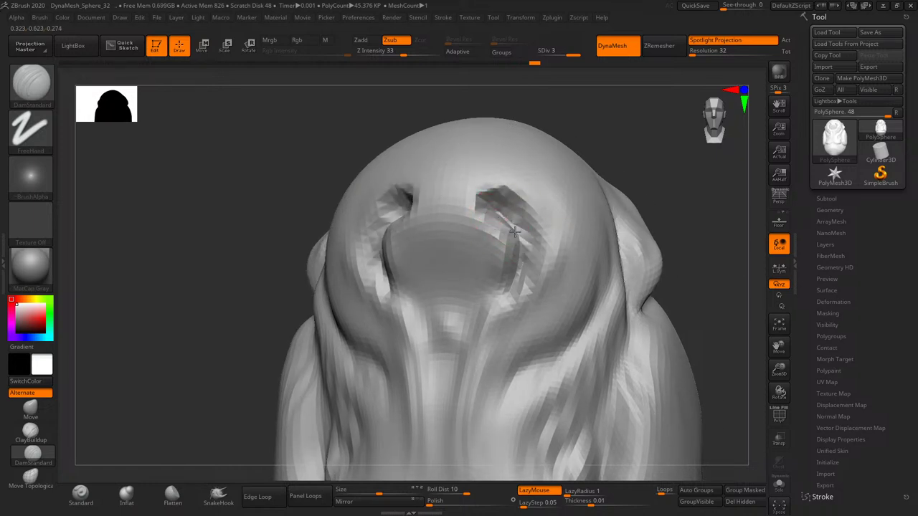
left_click_drag(514, 230, 495, 188)
left_click_drag(543, 225, 564, 215)
right_click_drag(563, 215, 506, 241)
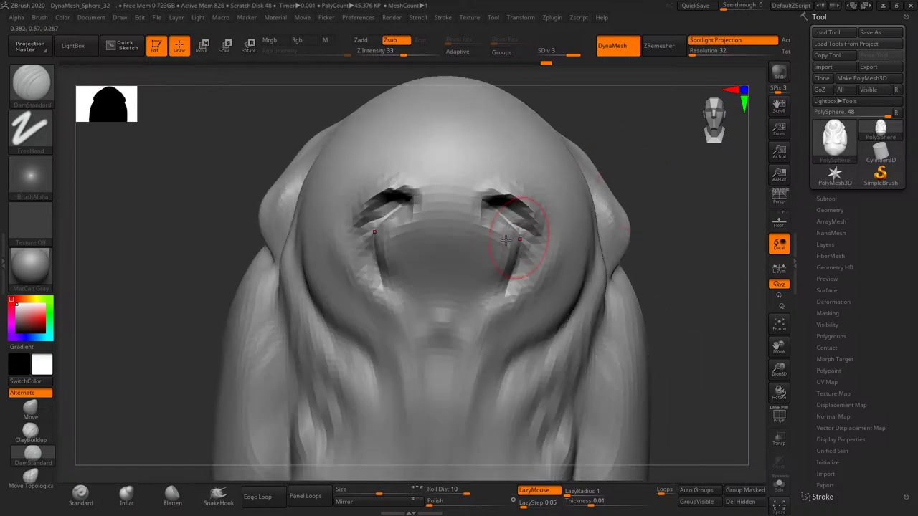
left_click_drag(506, 241, 480, 301)
- Smooth out the mouth cavity and reshape the chin and neck area
left_click_drag(474, 294, 459, 282, "shift")
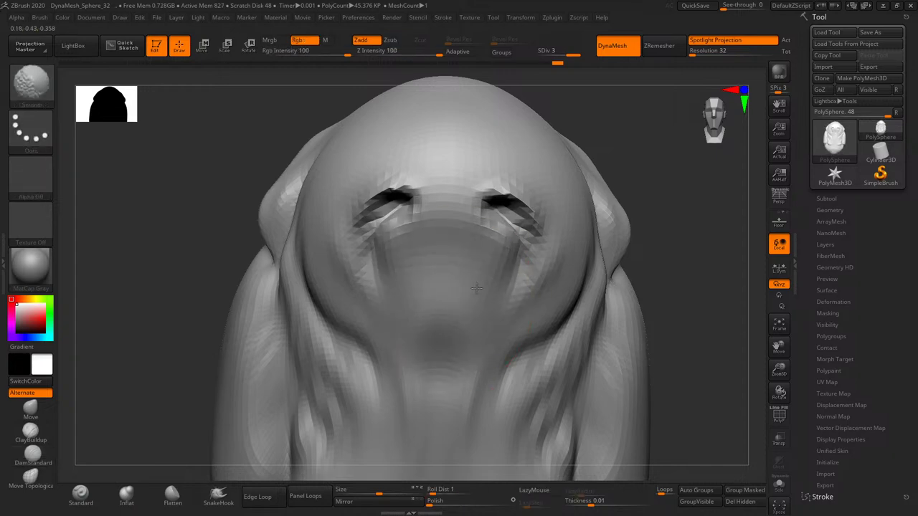
mouse_move(645, 244)
left_mouse_down()
mouse_move(695, 218)
mouse_move(765, 348)
mouse_move(687, 324)
mouse_move(651, 301)
mouse_move(631, 303)
mouse_move(662, 304)
left_mouse_up()
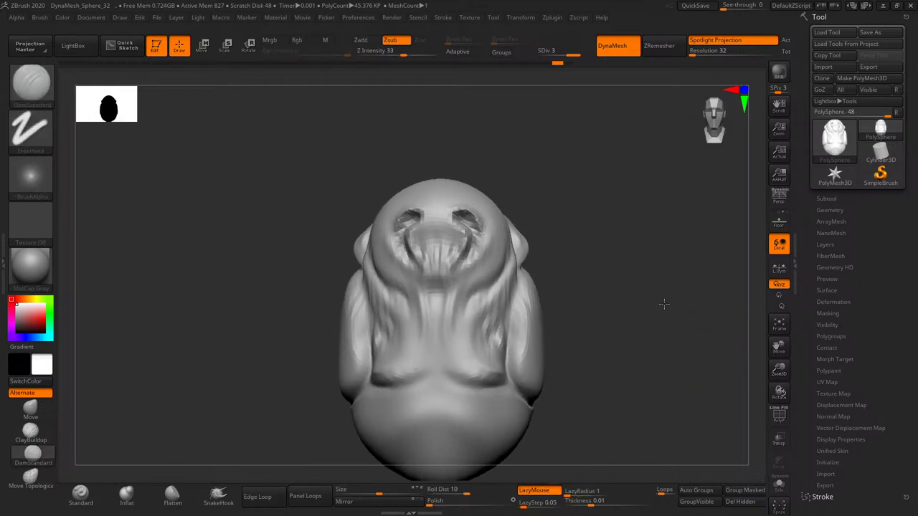
mouse_move(441, 215)
left_mouse_down()
mouse_move(441, 262)
mouse_move(462, 246)
mouse_move(466, 215)
mouse_move(506, 204)
left_mouse_up()
left_click_drag(536, 176, 496, 210)
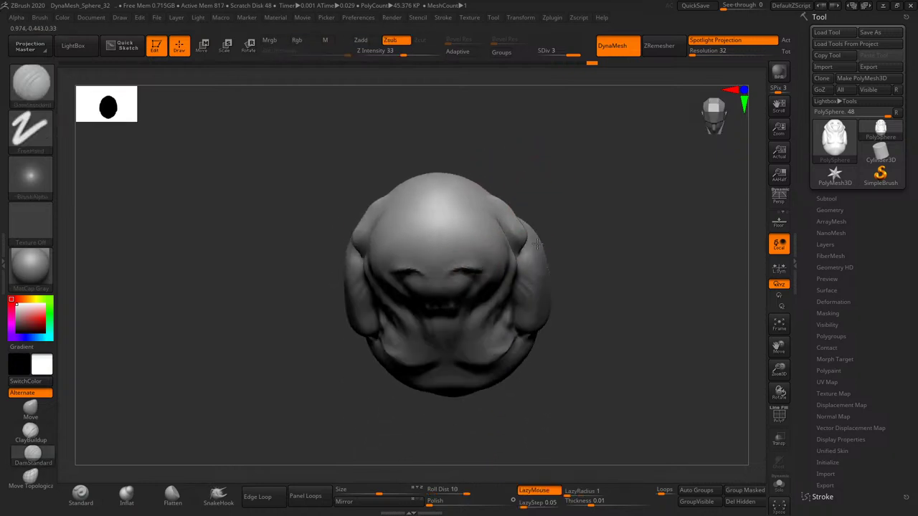
mouse_move(582, 215)
left_mouse_down()
mouse_move(523, 246)
mouse_move(570, 222)
mouse_move(523, 256)
mouse_move(492, 297)
left_mouse_up()
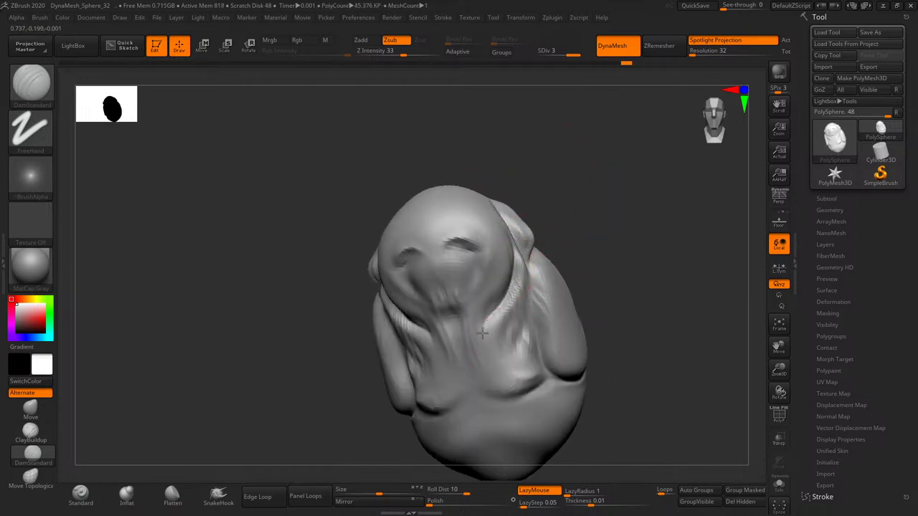
left_click_drag(467, 349, 543, 267, "shift")
left_click_drag(467, 334, 457, 306)
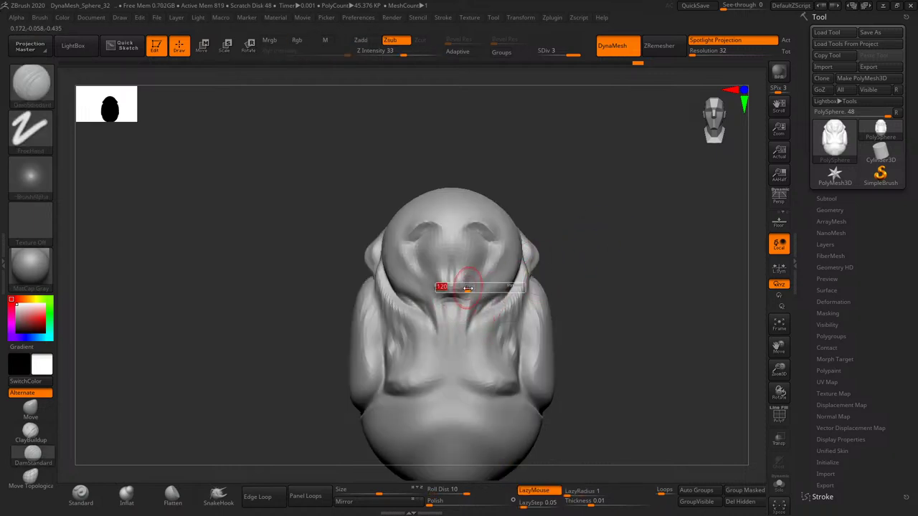
- Toggle between sculpting brushes with the 1 and 2 hotkeys
key("1")
key("2")
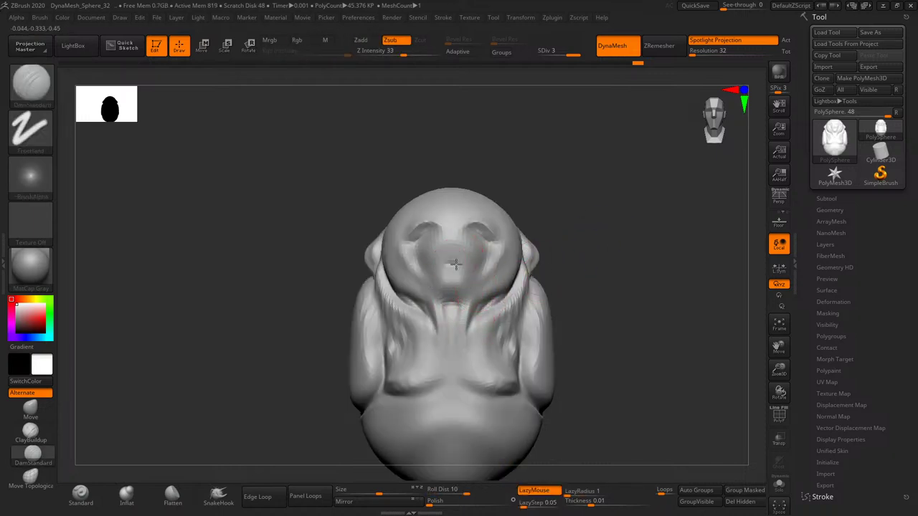
mouse_move(479, 270)
right_mouse_down()
mouse_move(568, 228)
mouse_move(502, 324)
mouse_move(575, 277)
right_mouse_up()
- Select ClayBuildup and build up the chest area
key("1")
key("2")
left_click(45, 435)
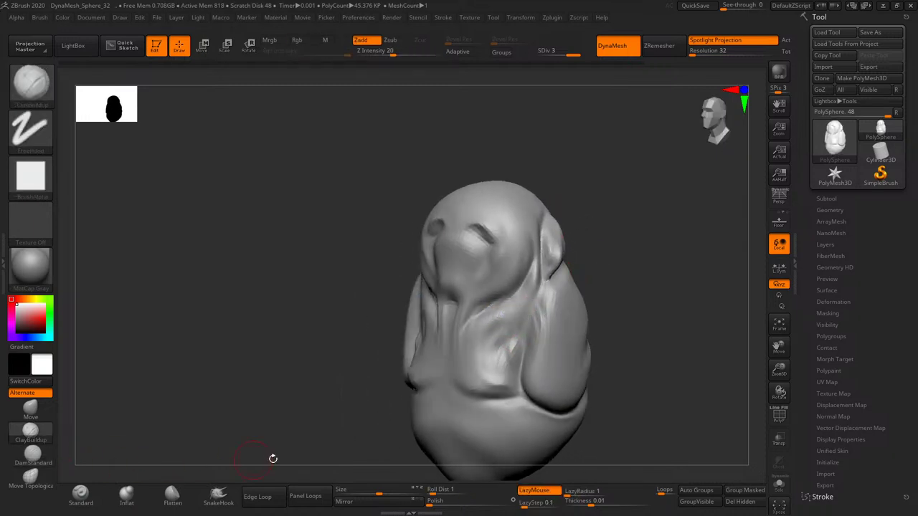
right_click_drag(571, 195, 534, 276)
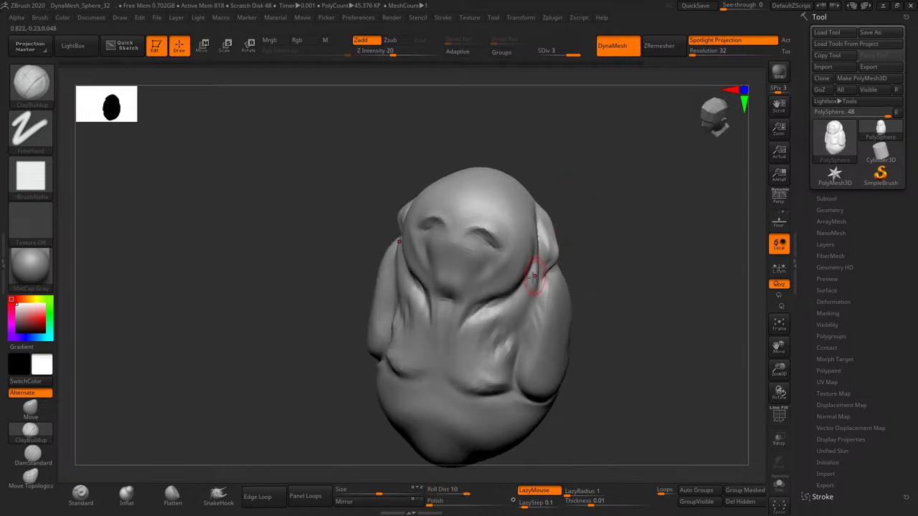
left_click_drag(508, 315, 481, 317)
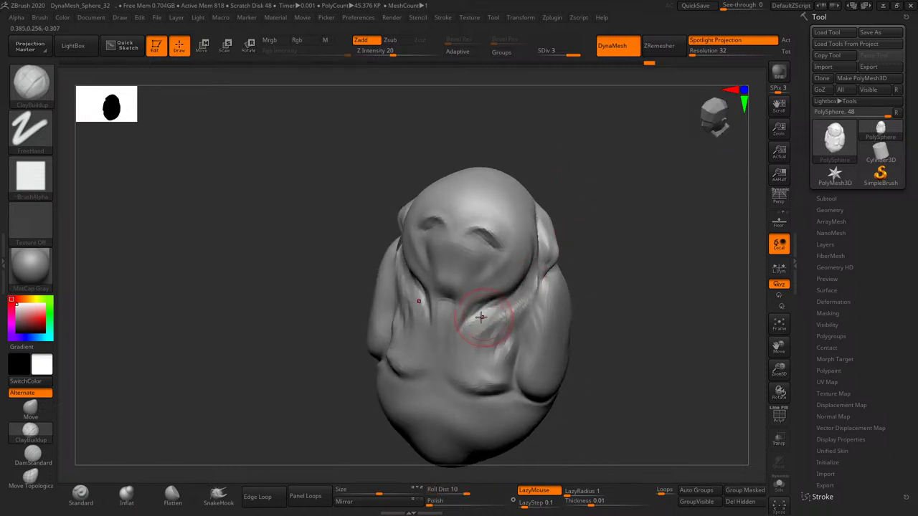
- Reshape the lower body evenly on both mirrored sides
right_click_drag(538, 303, 543, 326)
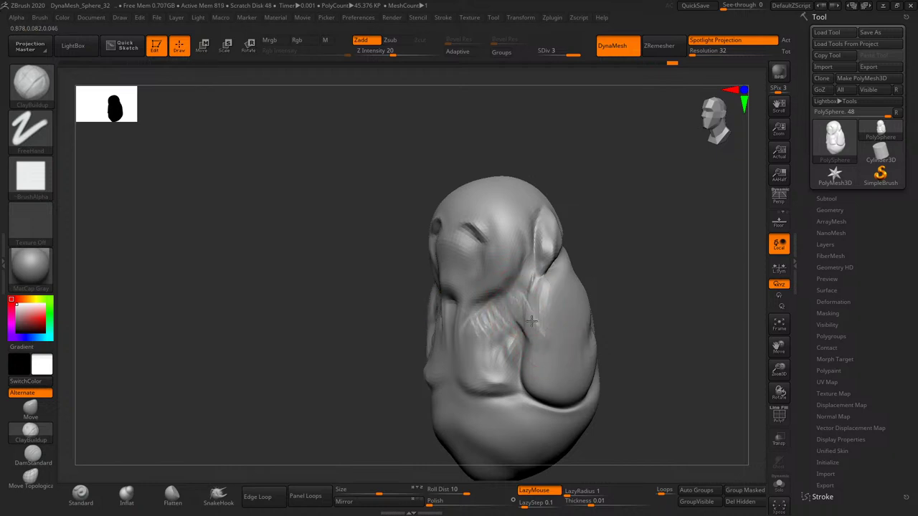
right_click_drag(586, 306, 557, 322)
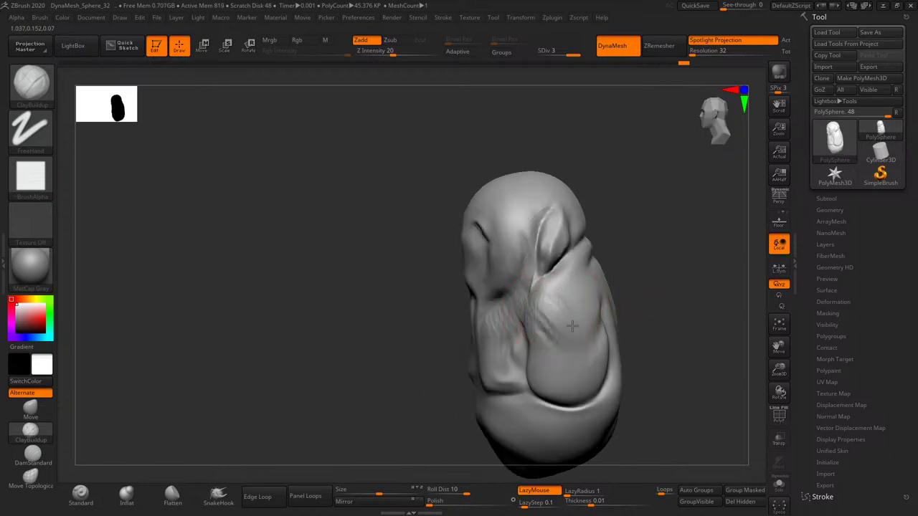
mouse_move(606, 308)
right_mouse_down()
mouse_move(674, 268)
mouse_move(615, 303)
mouse_move(689, 226)
mouse_move(558, 296)
mouse_move(551, 310)
mouse_move(588, 251)
mouse_move(557, 260)
mouse_move(574, 302)
mouse_move(521, 302)
right_mouse_up()
mouse_move(515, 344)
right_mouse_down()
mouse_move(576, 322)
mouse_move(537, 338)
right_mouse_up()
mouse_move(526, 330)
left_mouse_down()
mouse_move(517, 373)
mouse_move(530, 359)
left_mouse_up()
mouse_move(545, 337)
right_mouse_down()
mouse_move(593, 308)
mouse_move(622, 329)
right_mouse_up()
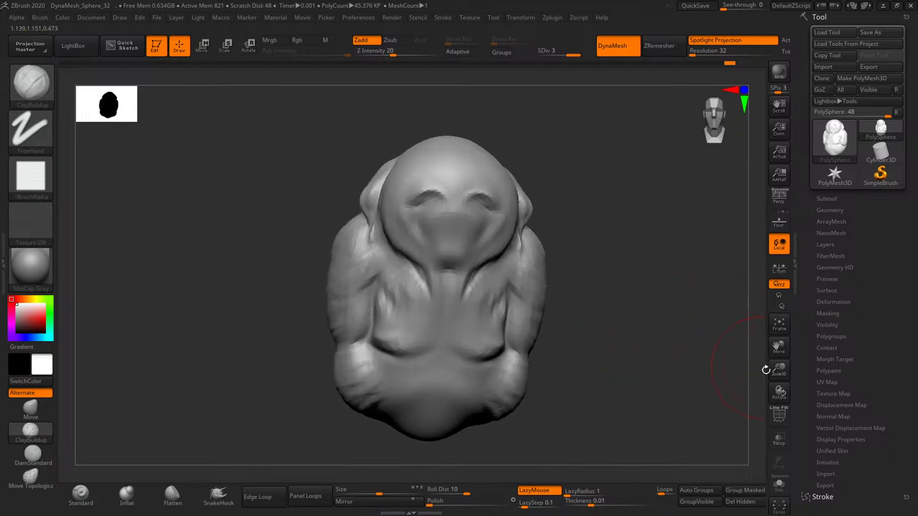
- Zoom in close on the head and turn it to a three-quarter side view
left_click_drag(767, 369, 752, 383)
mouse_move(753, 383)
right_mouse_down()
mouse_move(682, 246)
mouse_move(692, 225)
mouse_move(695, 253)
mouse_move(711, 266)
mouse_move(717, 297)
mouse_move(672, 277)
mouse_move(660, 239)
mouse_move(674, 259)
right_mouse_up()
mouse_move(779, 370)
left_mouse_down()
mouse_move(780, 393)
mouse_move(670, 221)
left_mouse_up()
right_click_drag(670, 222, 637, 297)
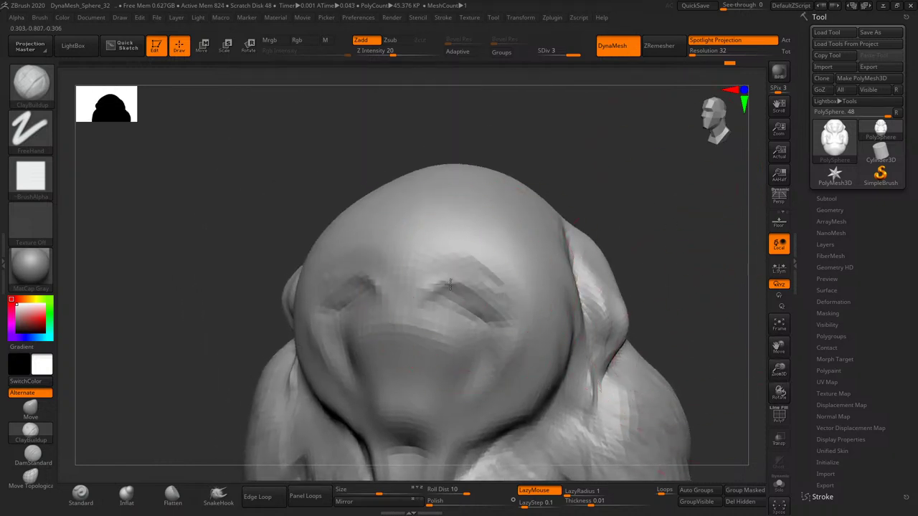
mouse_move(627, 248)
right_mouse_down()
mouse_move(639, 283)
mouse_move(653, 267)
mouse_move(406, 389)
right_mouse_up()
- Pull the top-right of the hood outward and up with the Move brush
left_click(30, 407)
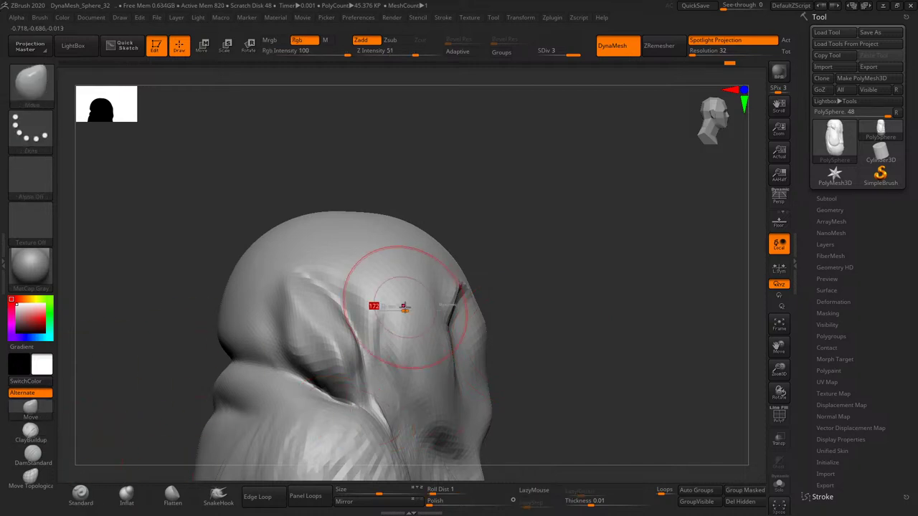
mouse_move(406, 305)
left_mouse_down()
mouse_move(466, 180)
mouse_move(529, 184)
mouse_move(436, 129)
left_mouse_up()
left_click_drag(531, 232, 527, 287)
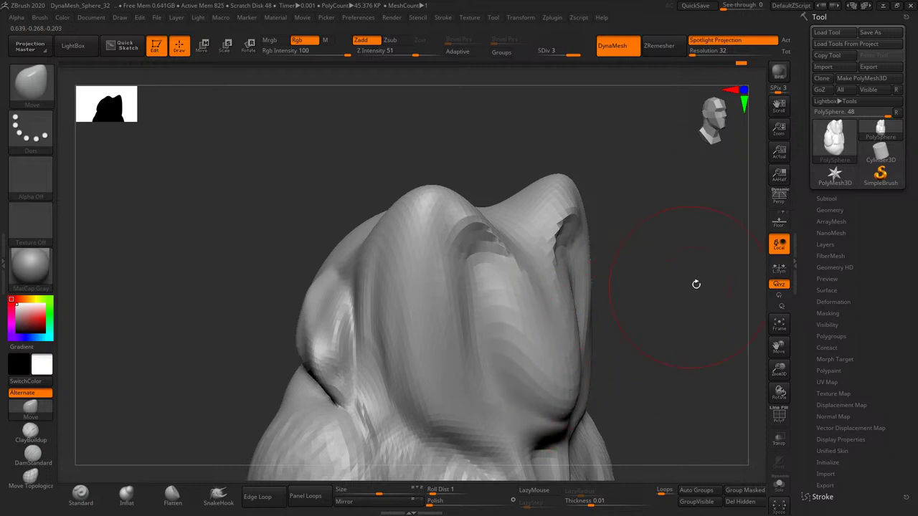
mouse_move(697, 354)
left_mouse_down()
mouse_move(567, 398)
mouse_move(609, 427)
left_mouse_up()
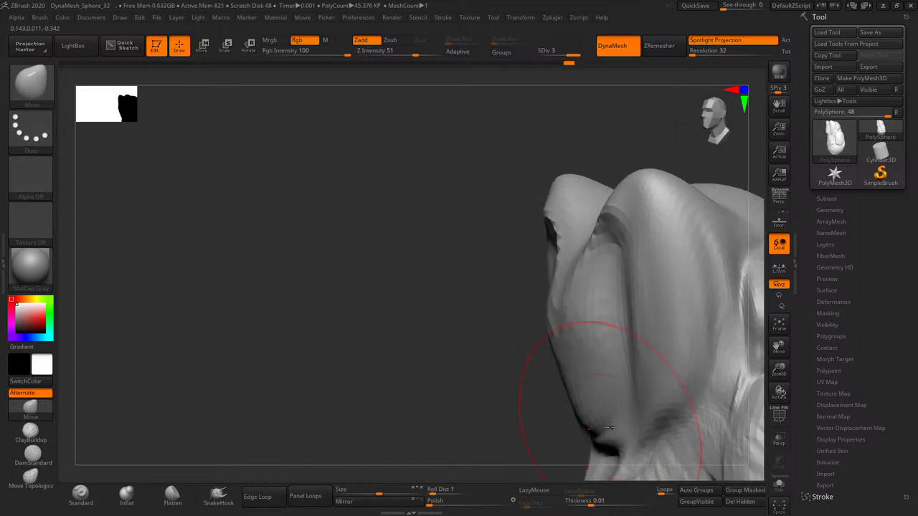
left_click_drag(503, 251, 646, 252)
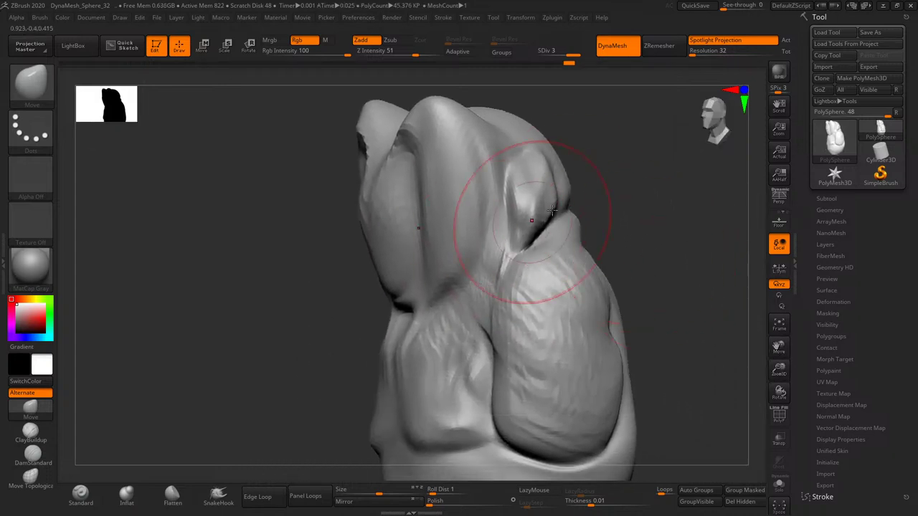
mouse_move(574, 201)
left_mouse_down("shift")
mouse_move(619, 190)
mouse_move(579, 300)
left_mouse_up("shift")
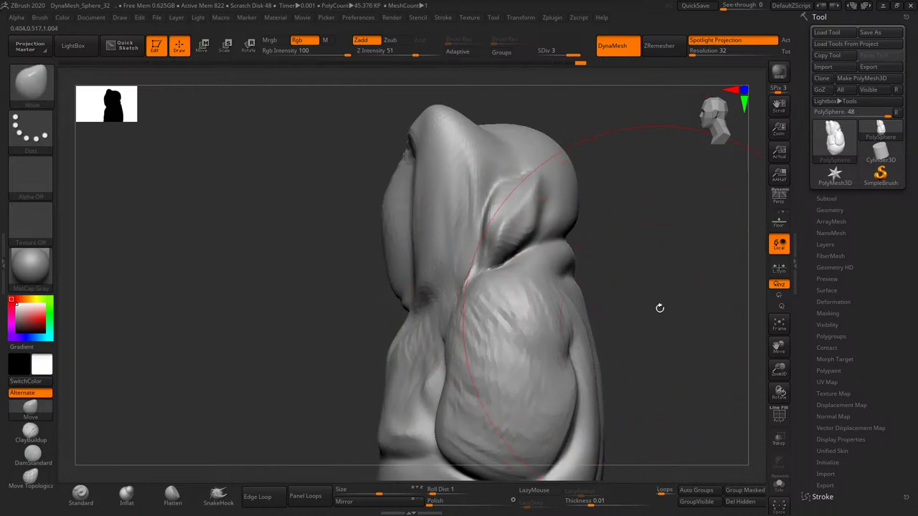
- With a much larger brush, widen the lower lobe and push the right-side bulges into shape
key("s")
mouse_move(660, 307)
left_mouse_down("alt")
mouse_move(544, 328)
mouse_move(522, 362)
left_mouse_up("alt")
left_click_drag(416, 328, 364, 333)
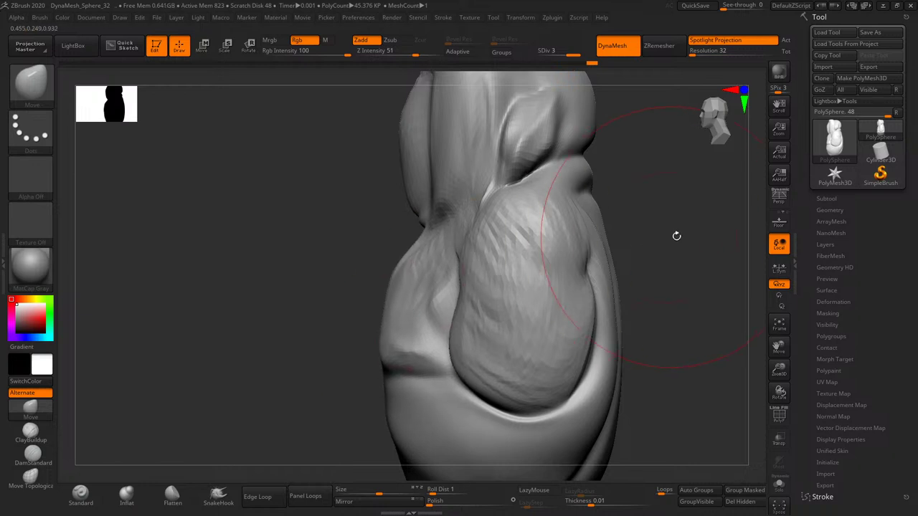
left_click_drag(676, 236, 553, 347)
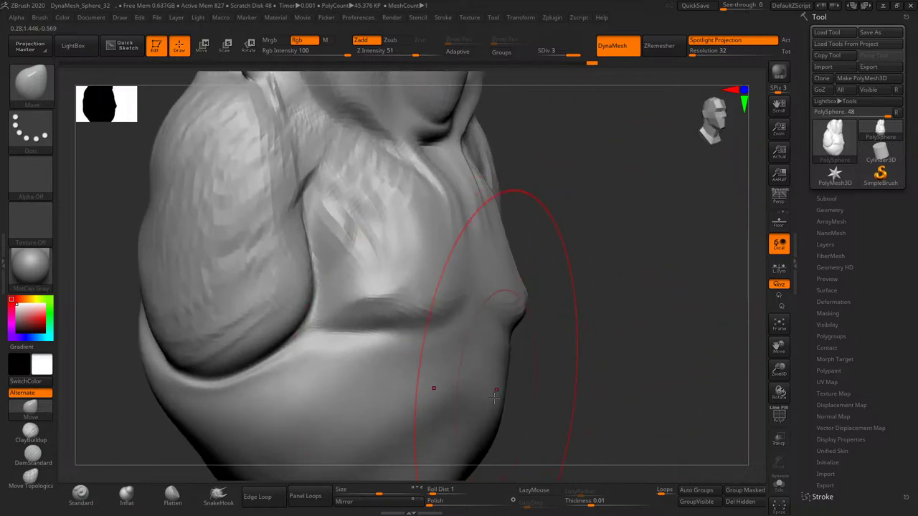
left_click_drag(506, 452, 520, 337)
left_click_drag(502, 387, 495, 344)
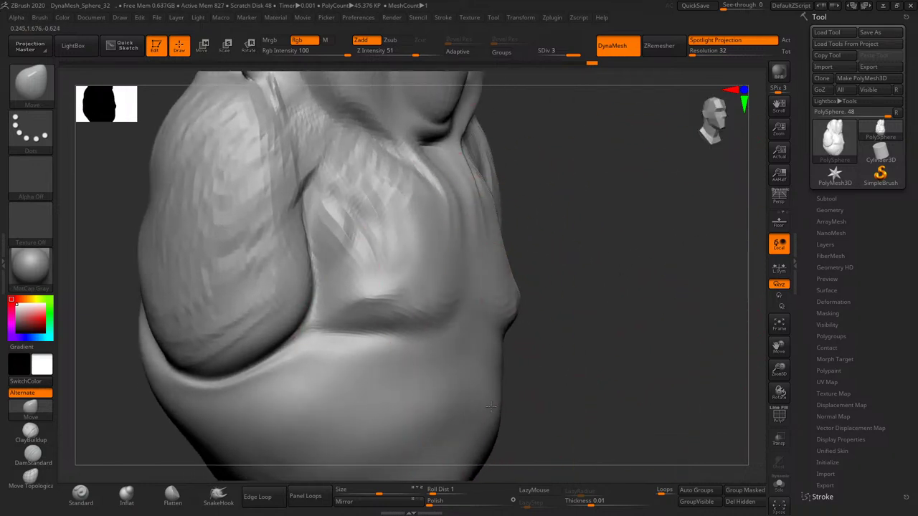
mouse_move(574, 402)
left_mouse_down()
mouse_move(652, 378)
mouse_move(693, 251)
left_mouse_up()
- Narrow the top of the head into a V shape
left_click_drag(779, 369, 780, 391)
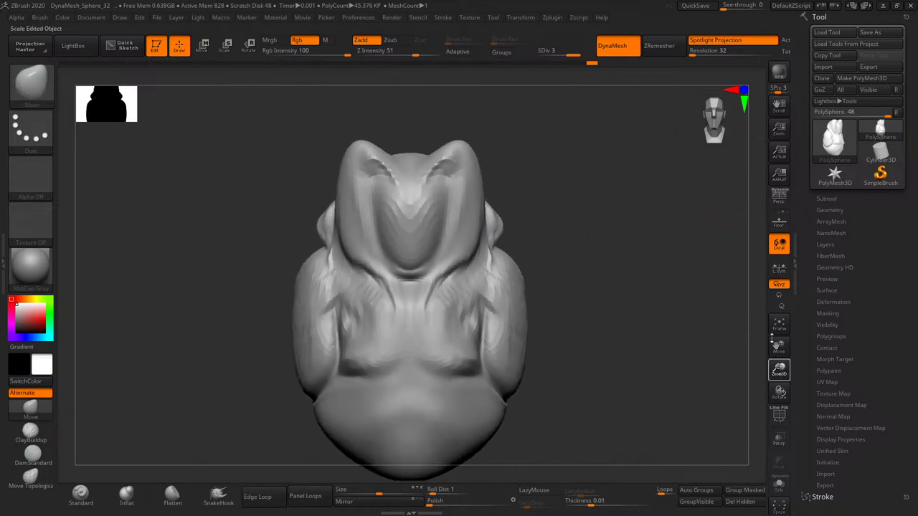
mouse_move(468, 258)
left_mouse_down()
mouse_move(452, 230)
mouse_move(459, 215)
left_mouse_up()
left_click_drag(512, 198, 550, 277)
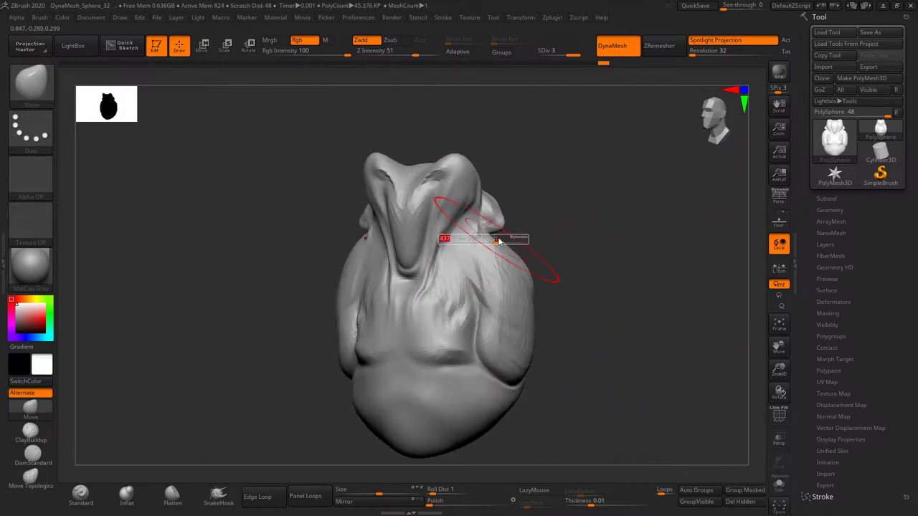
mouse_move(495, 215)
left_mouse_down()
mouse_move(514, 223)
mouse_move(494, 223)
left_mouse_up()
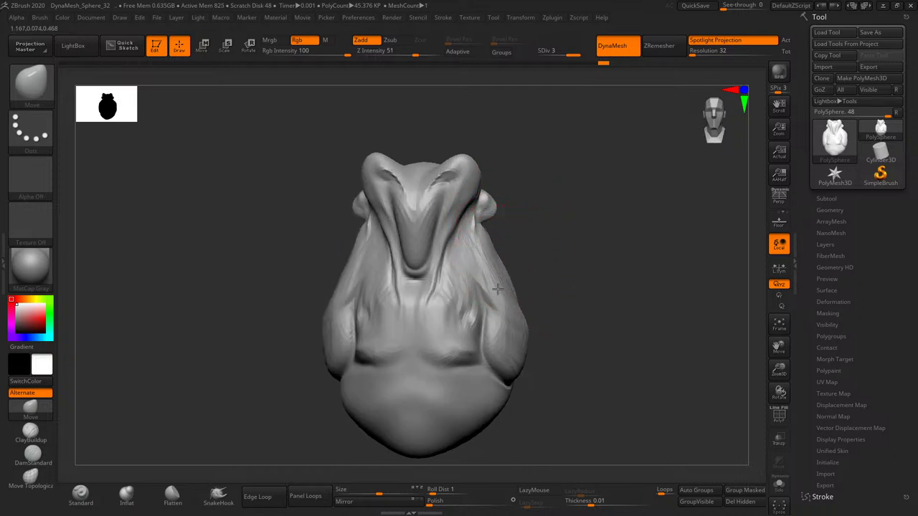
mouse_move(537, 287)
left_mouse_down()
mouse_move(503, 326)
mouse_move(594, 293)
mouse_move(564, 241)
mouse_move(242, 495)
left_mouse_up()
- Mask the lower half of the model and reshape the lower bulge
left_click(509, 369, "ctrl")
left_click_drag(563, 300, 222, 444, "ctrl")
mouse_move(631, 279)
left_mouse_down()
mouse_move(619, 220)
mouse_move(601, 230)
mouse_move(609, 280)
left_mouse_up()
left_click(608, 280, "ctrl")
mouse_move(474, 287)
left_mouse_down()
mouse_move(478, 301)
mouse_move(435, 300)
left_mouse_up()
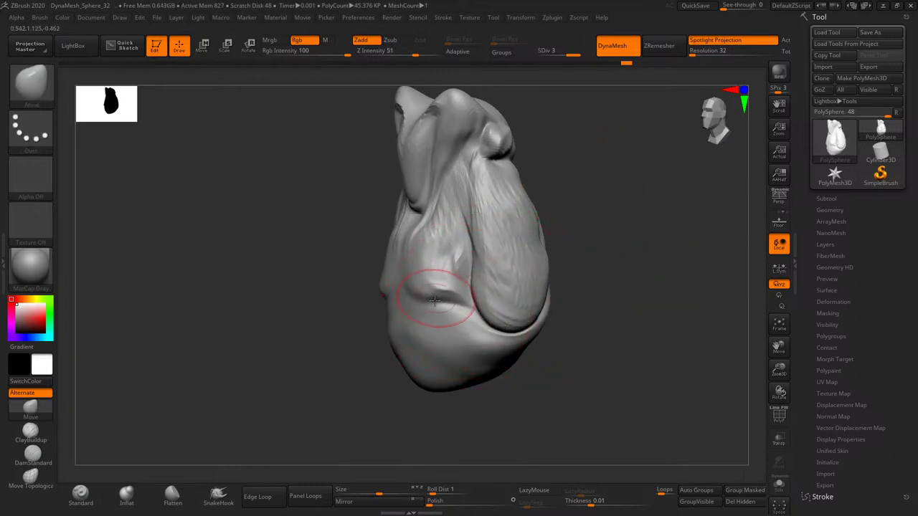
mouse_move(558, 199)
left_mouse_down()
mouse_move(604, 194)
mouse_move(600, 299)
mouse_move(419, 437)
mouse_move(363, 464)
left_mouse_up()
- Hide the masked lower part of the bust and delete the hidden geometry with Del Hidden
left_click(681, 430, "ctrl")
left_click_drag(402, 301, 596, 430, "ctrl+shift")
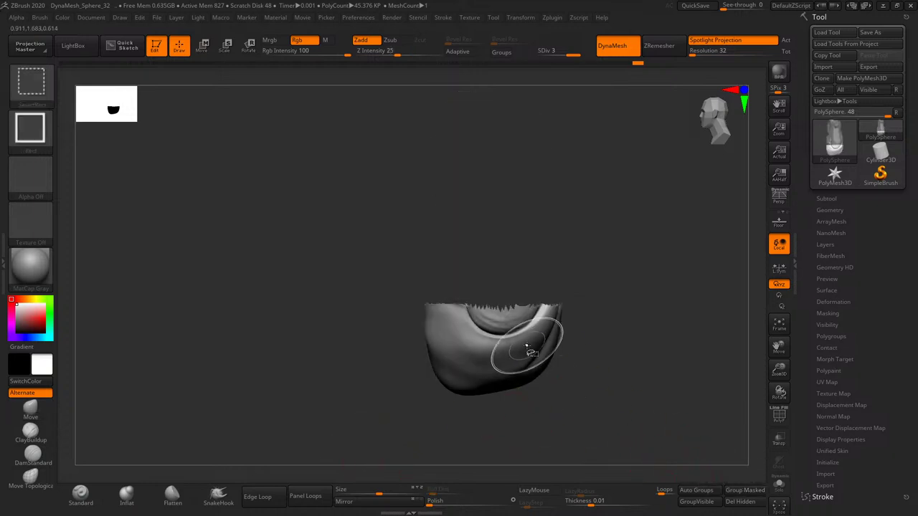
left_click_drag(674, 431, 700, 454, "ctrl+shift")
left_click(740, 501)
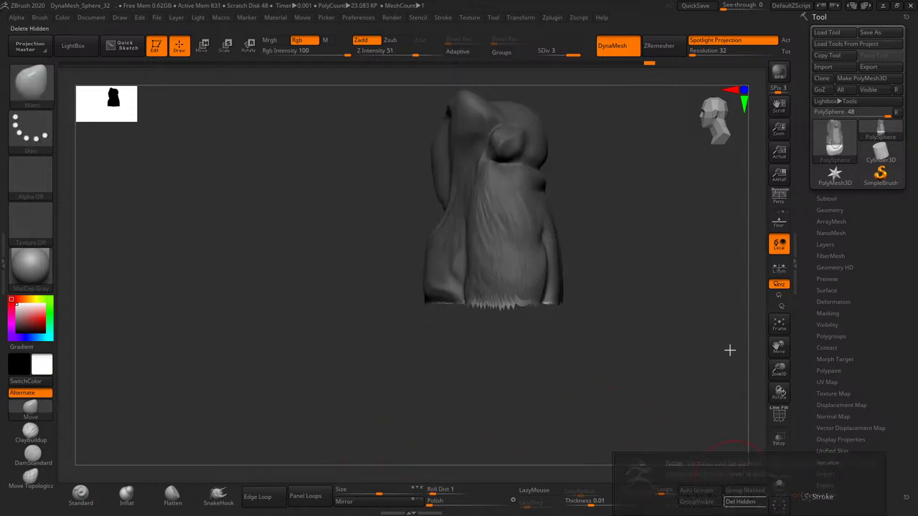
- Delete the lower subdivision levels and re-DynaMesh the bust at resolution 128
left_click(831, 209)
left_click(848, 248)
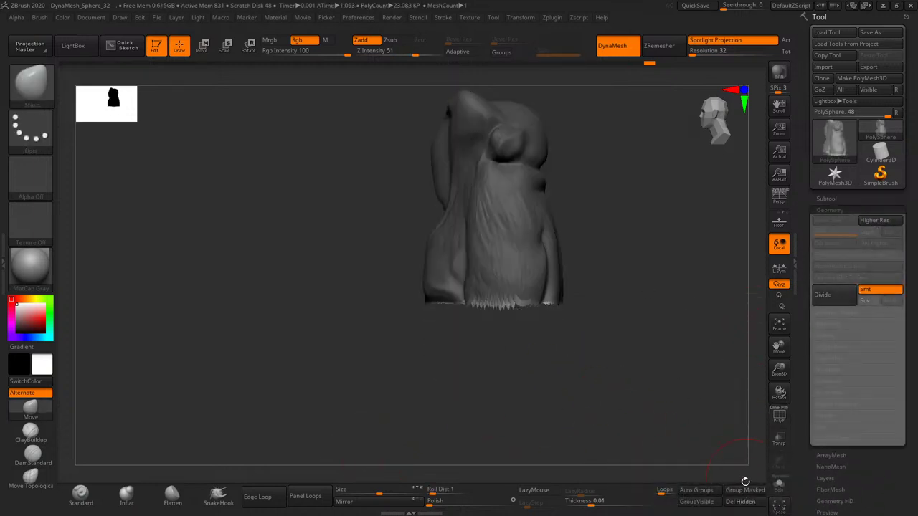
left_click_drag(722, 377, 710, 359)
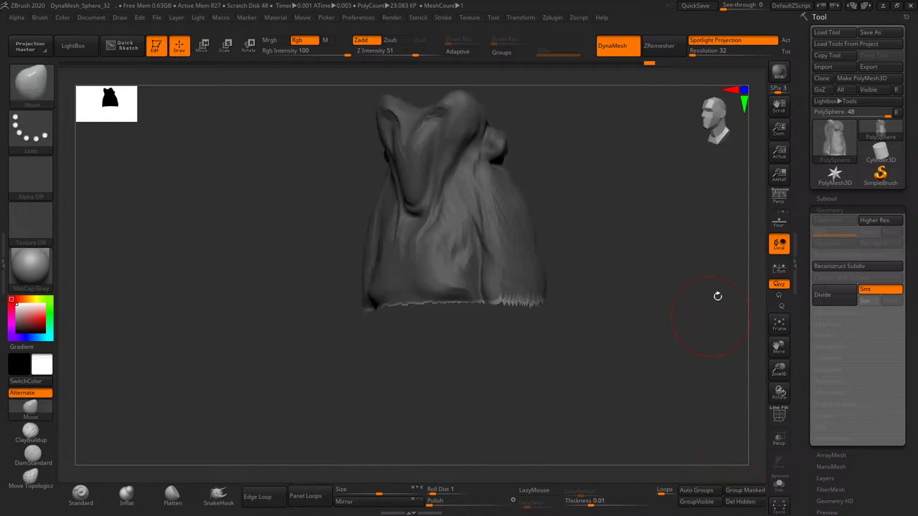
left_click(797, 261)
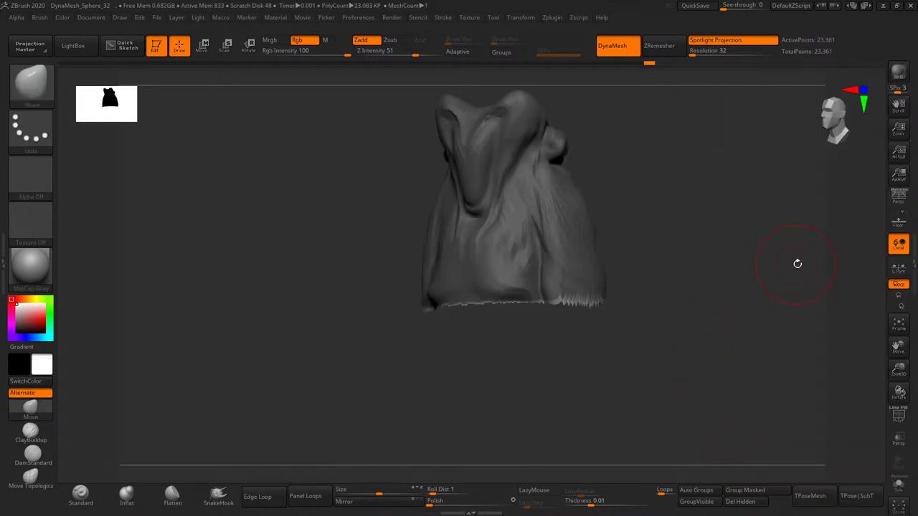
left_click_drag(693, 53, 695, 55)
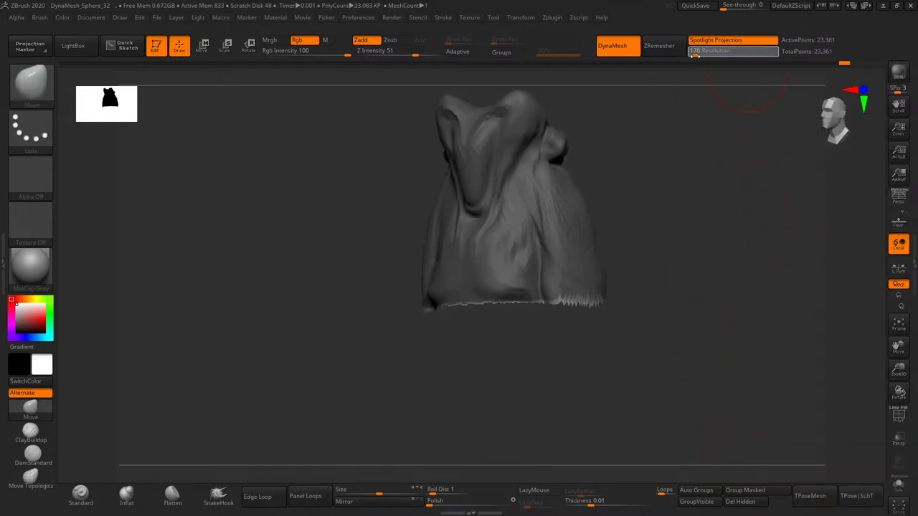
mouse_move(678, 165)
left_mouse_down("ctrl")
mouse_move(660, 216)
mouse_move(685, 271)
left_mouse_up("ctrl")
mouse_move(898, 369)
left_mouse_down()
mouse_move(721, 164)
mouse_move(716, 237)
mouse_move(690, 216)
mouse_move(691, 236)
left_mouse_up()
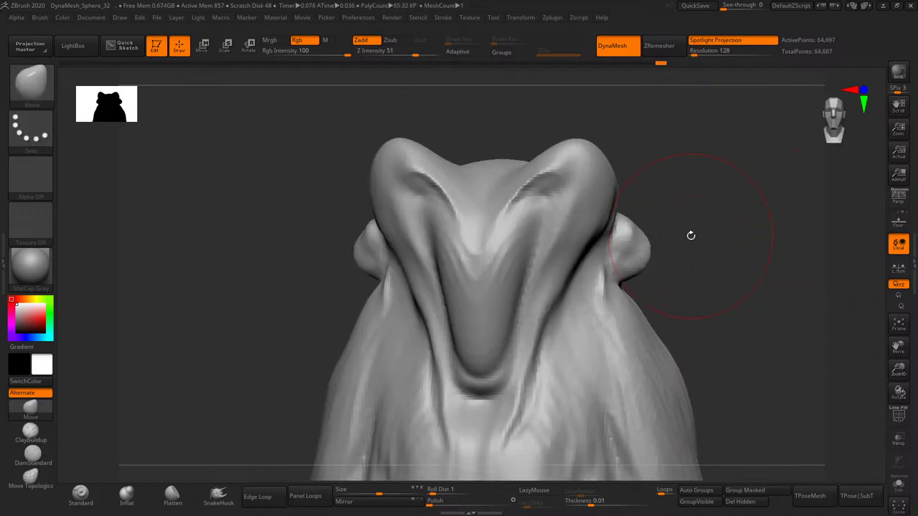
- Switch to DamStandard at a much smaller size and carve crease lines near the brow ridges
left_click(44, 463)
key("s")
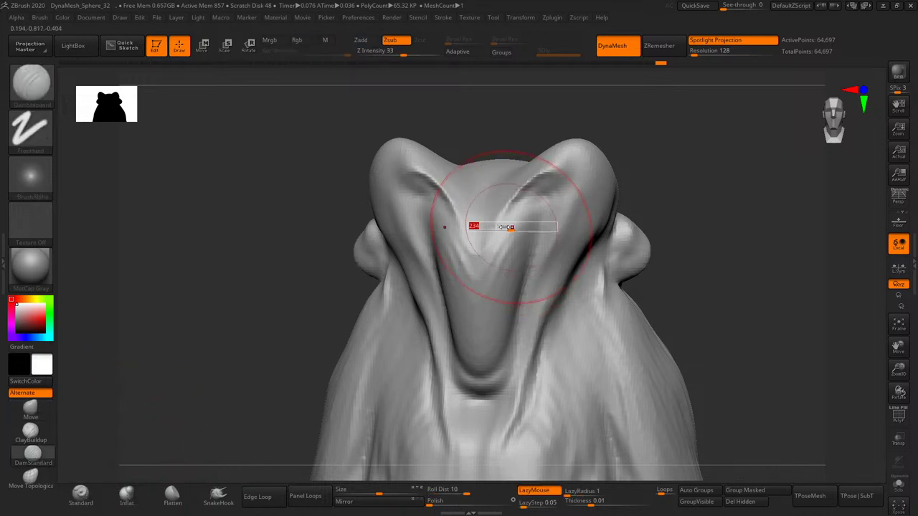
left_click_drag(512, 228, 492, 225)
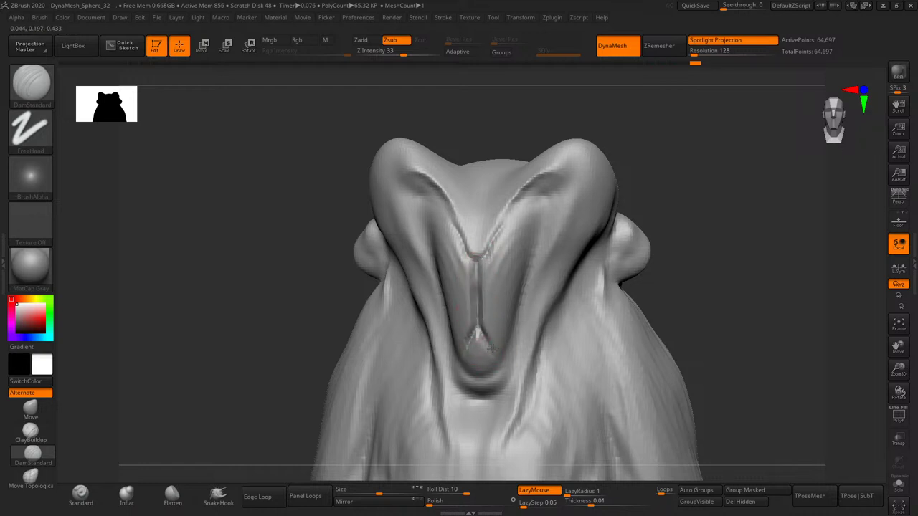
left_click_drag(667, 179, 543, 205)
key("s")
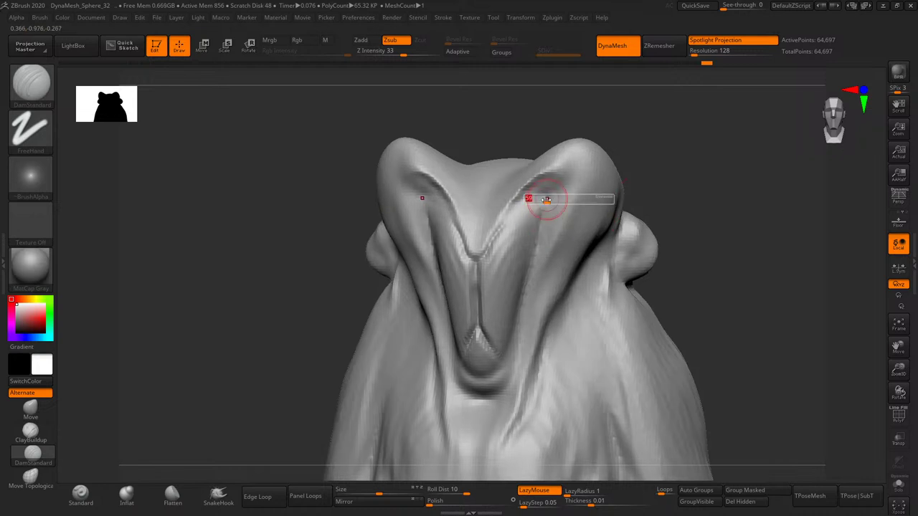
left_click_drag(614, 135, 566, 168)
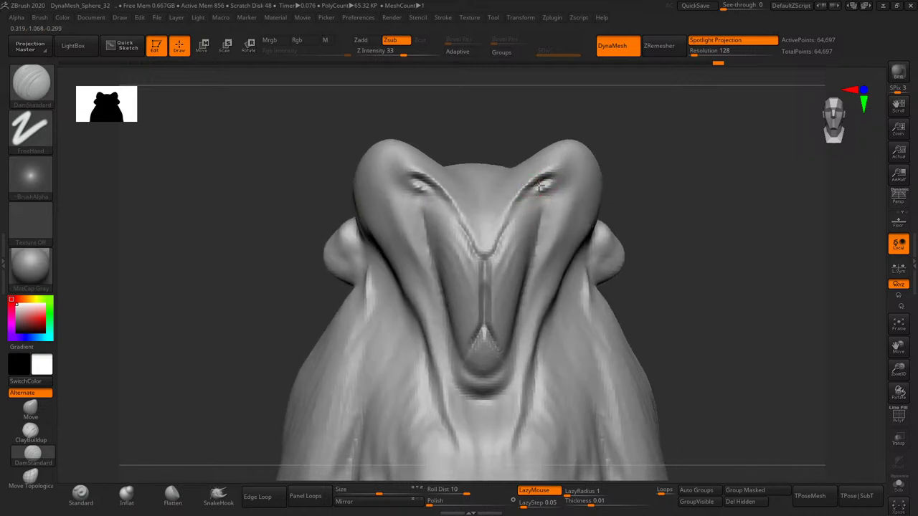
- Carve a crease up toward the brow, reshape the fold below the V, and smooth the crease near the mouth
mouse_move(565, 188)
right_mouse_down()
mouse_move(506, 221)
mouse_move(537, 185)
right_mouse_up()
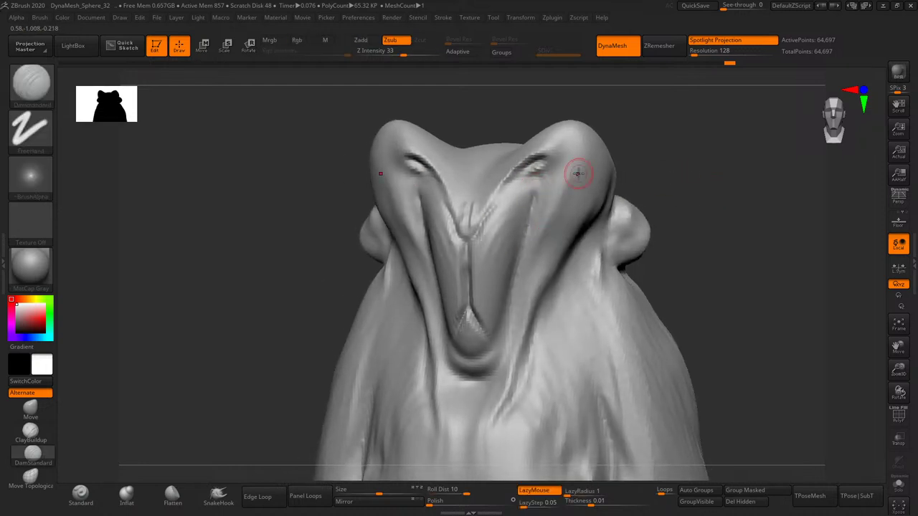
left_click_drag(509, 335, 543, 307)
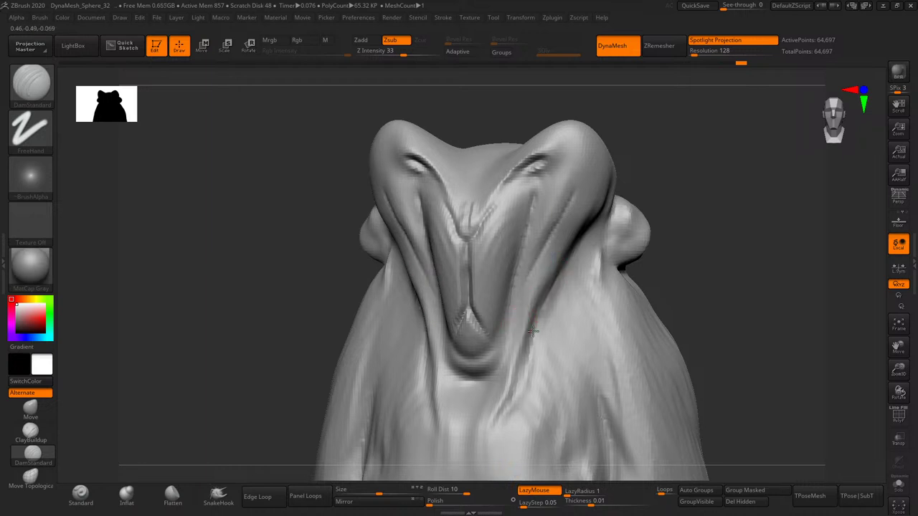
key("s")
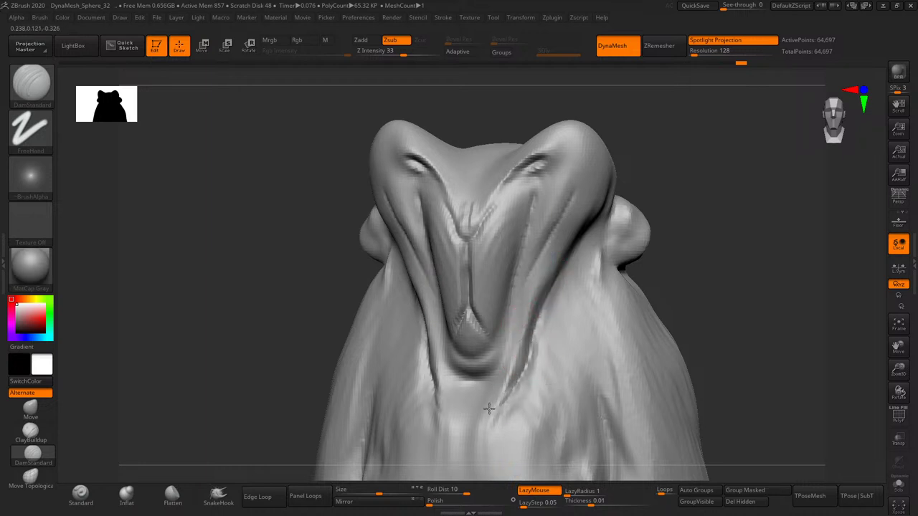
left_click_drag(499, 377, 470, 378)
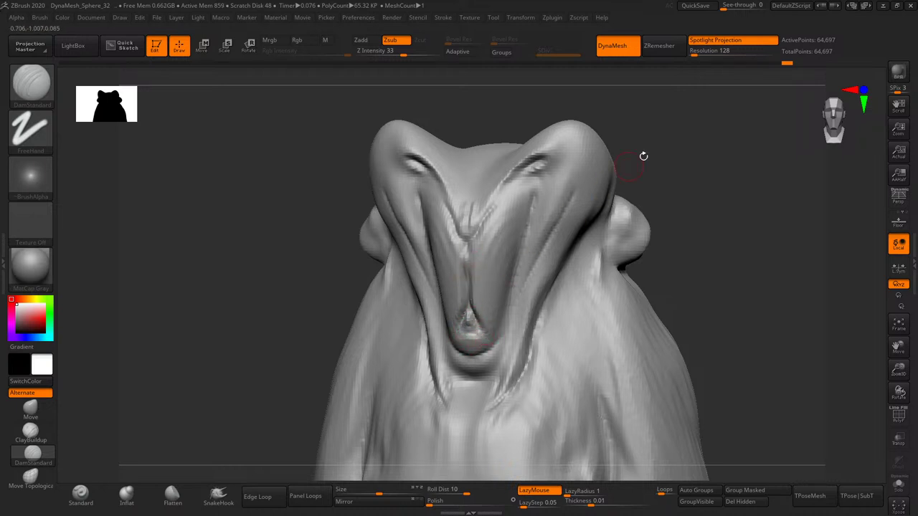
left_click_drag(643, 156, 482, 253)
key("s")
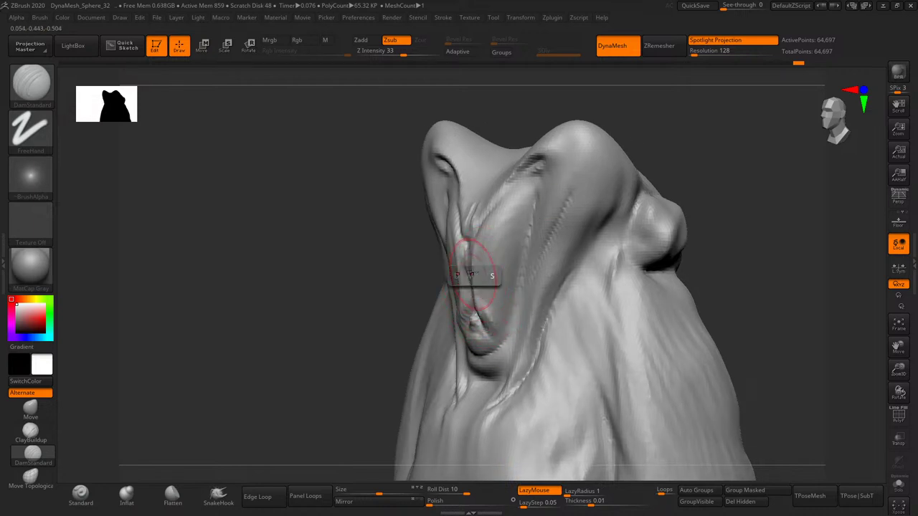
left_click_drag(467, 267, 481, 310, "shift")
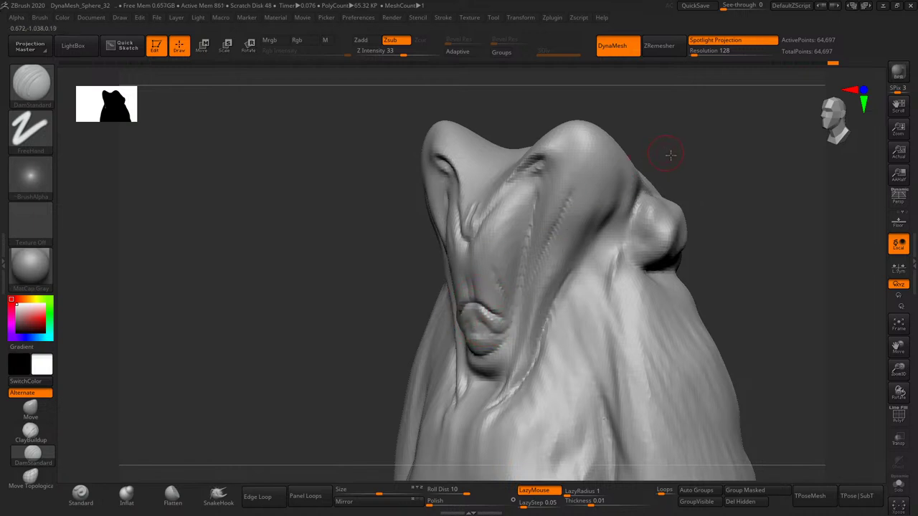
- Regroove and Shift-smooth the hair strands on the right side of the head
left_click_drag(669, 154, 492, 277, "shift")
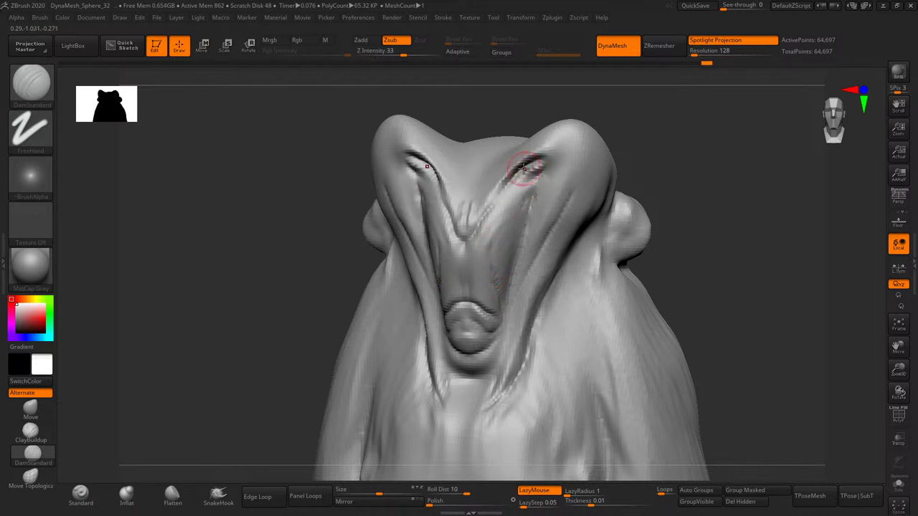
left_click_drag(642, 133, 493, 204)
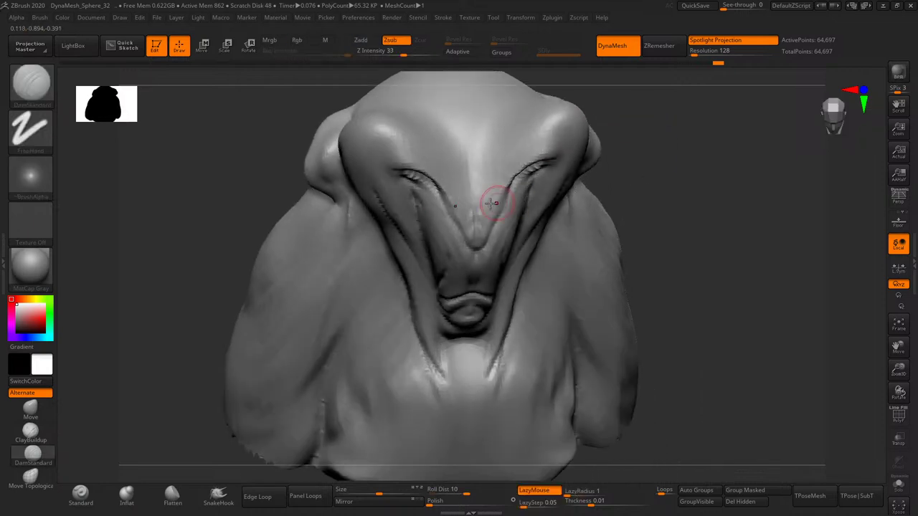
left_click_drag(677, 159, 641, 154)
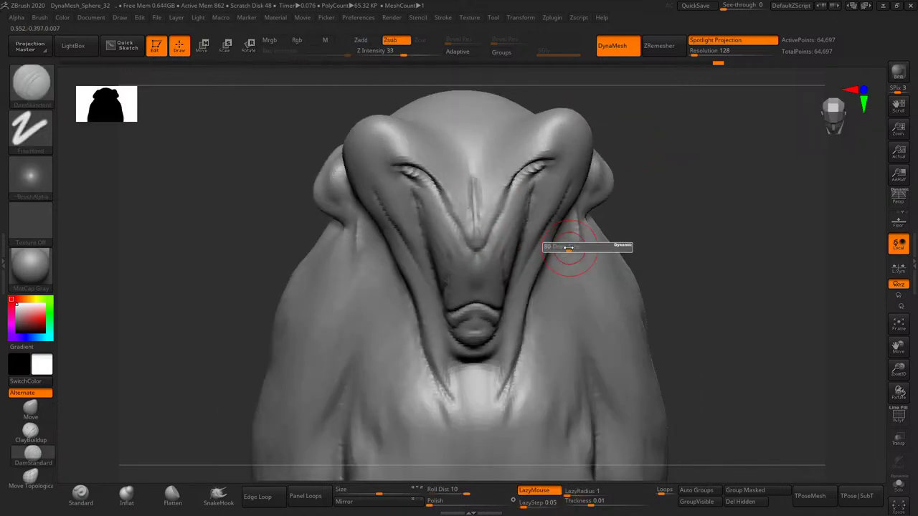
left_click_drag(584, 246, 617, 205)
right_click_drag(581, 227, 607, 189)
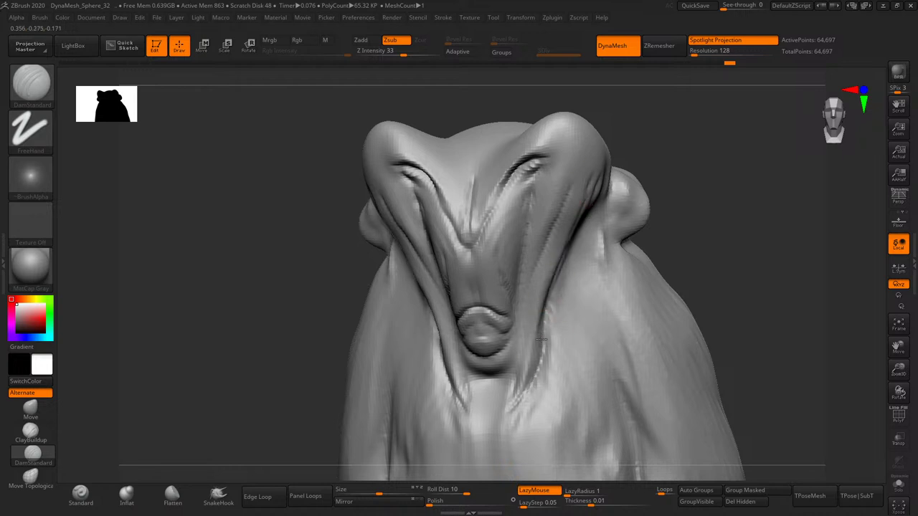
key("shift")
left_click_drag(708, 237, 688, 247)
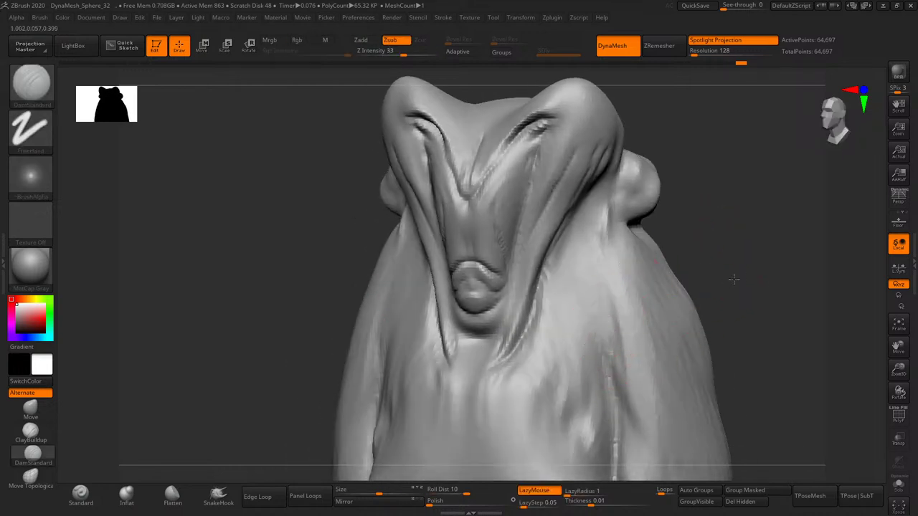
left_click_drag(733, 279, 625, 355)
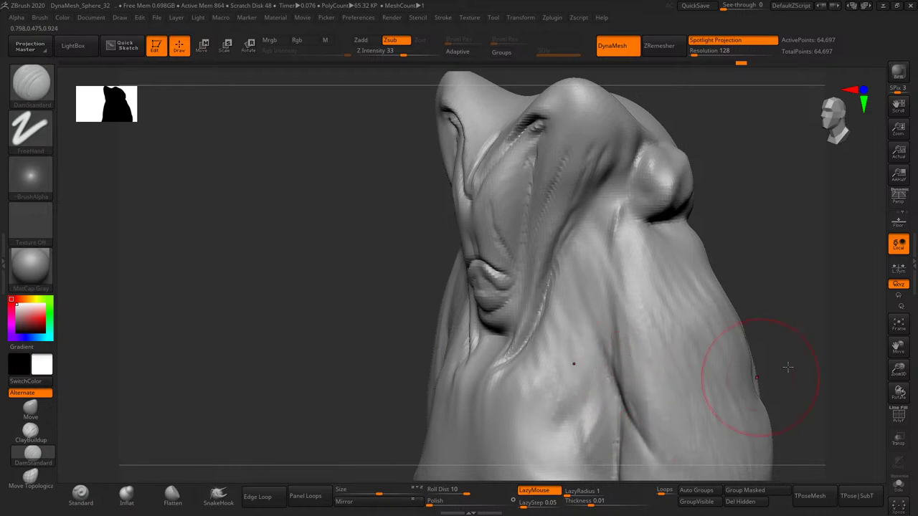
mouse_move(899, 371)
left_mouse_down()
mouse_move(770, 322)
mouse_move(635, 441)
mouse_move(746, 273)
mouse_move(713, 383)
mouse_move(687, 430)
mouse_move(711, 411)
mouse_move(768, 347)
mouse_move(770, 286)
left_mouse_up()
mouse_move(672, 268)
left_mouse_down()
mouse_move(649, 359)
mouse_move(688, 369)
mouse_move(707, 402)
mouse_move(700, 364)
mouse_move(709, 456)
mouse_move(750, 332)
left_mouse_up()
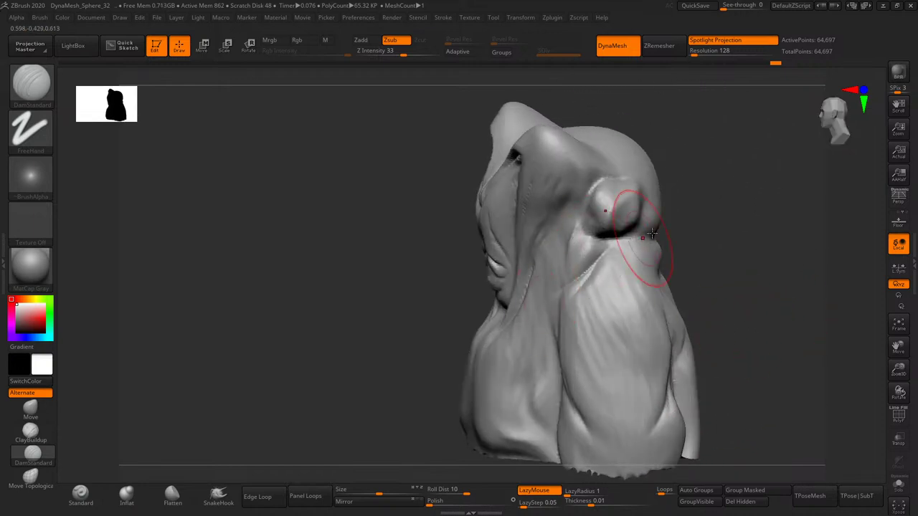
- Carve a new crease across the lower chest and soften it, returning to front view
left_click_drag(664, 219, 694, 218)
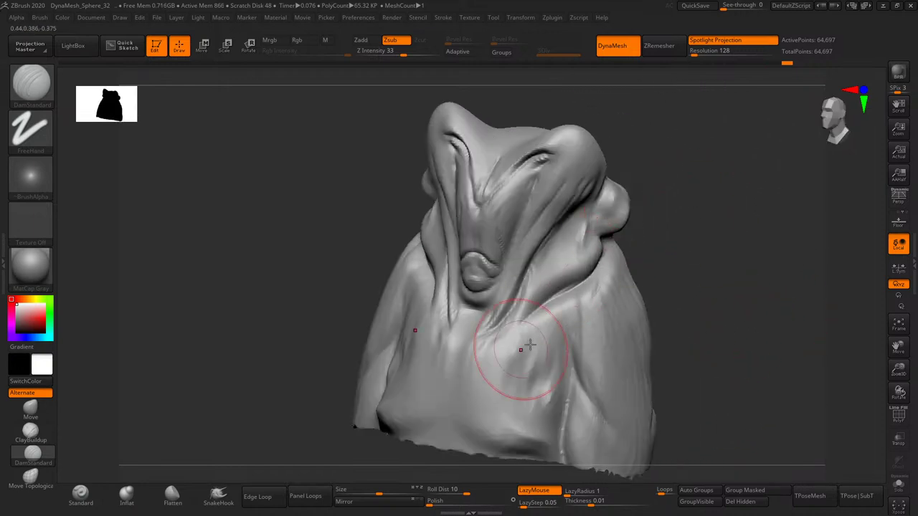
mouse_move(660, 287)
left_mouse_down("shift")
mouse_move(694, 246)
mouse_move(641, 263)
mouse_move(674, 219)
left_mouse_up("shift")
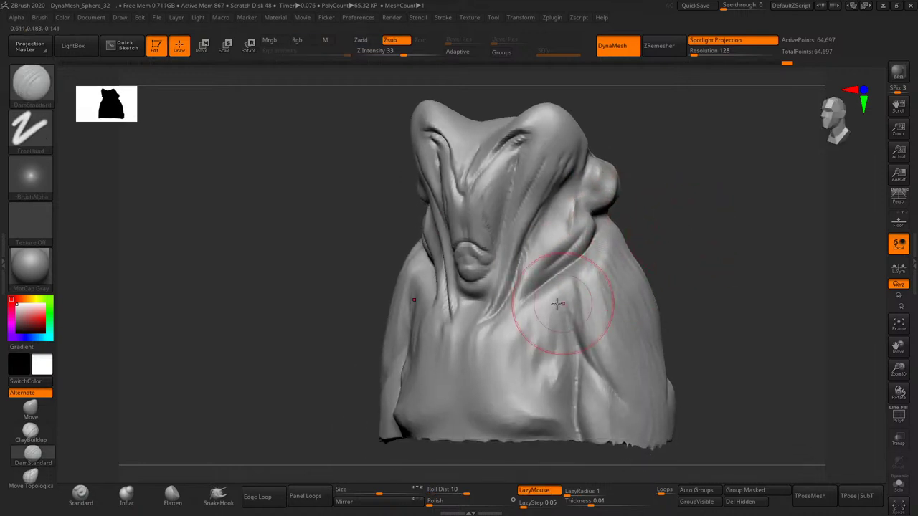
left_click_drag(545, 296, 564, 357, "shift")
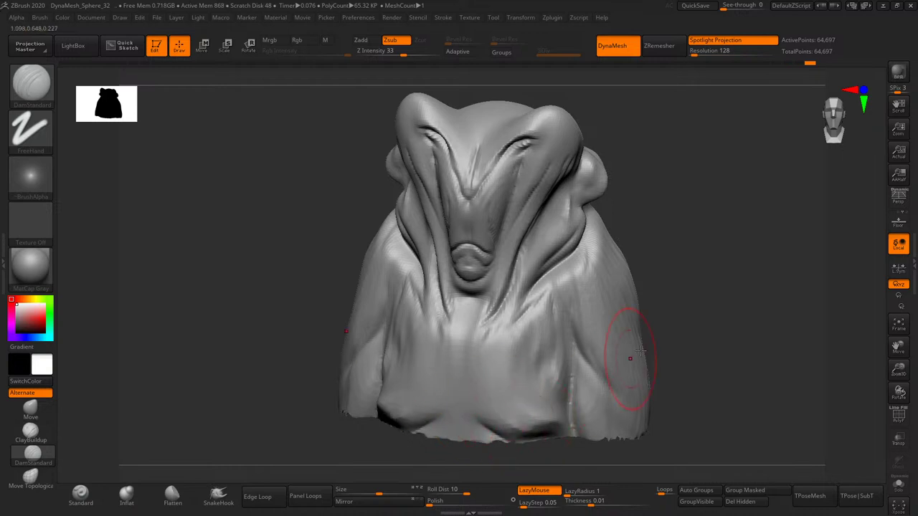
left_click_drag(641, 351, 615, 359)
key("shift")
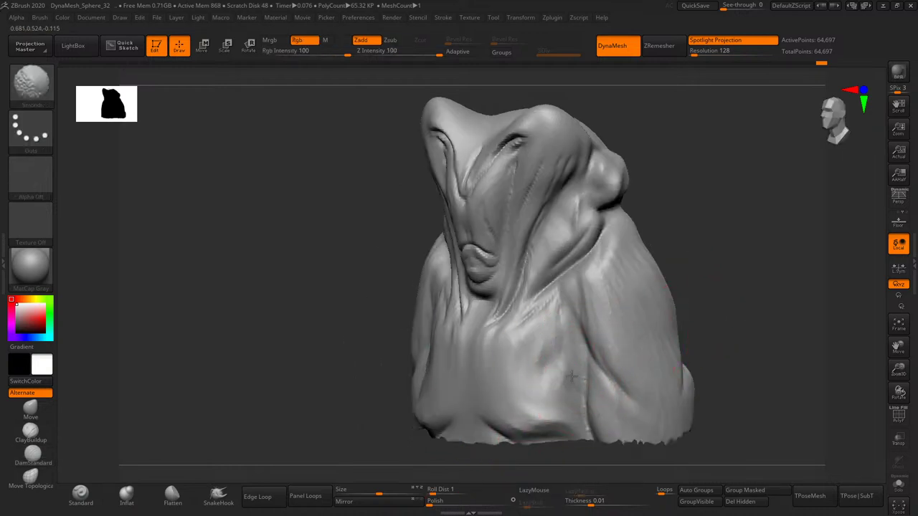
left_click_drag(562, 360, 578, 389)
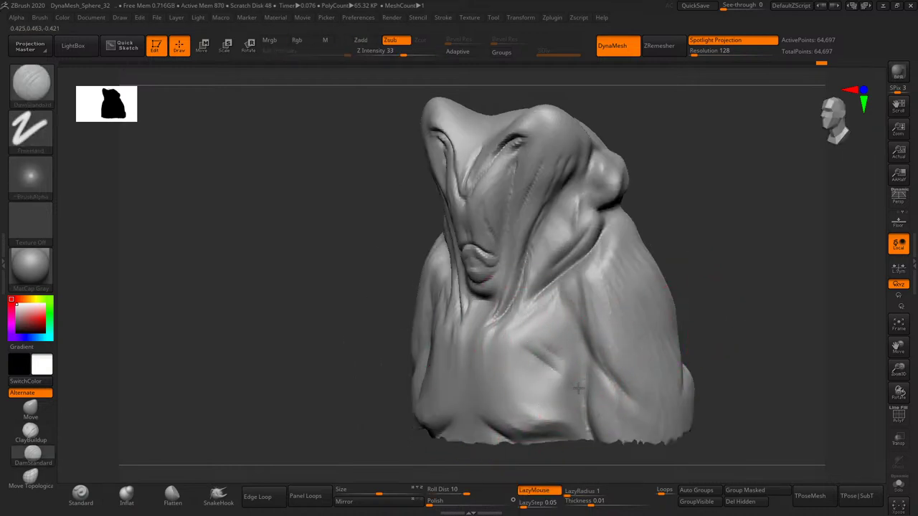
left_click_drag(543, 351, 582, 372)
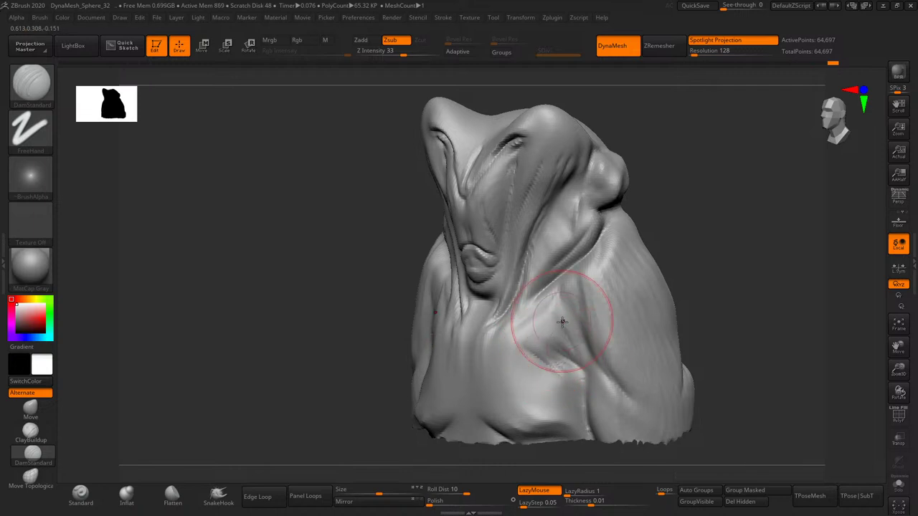
mouse_move(562, 322)
left_mouse_down("shift")
mouse_move(574, 305)
mouse_move(564, 334)
left_mouse_up("shift")
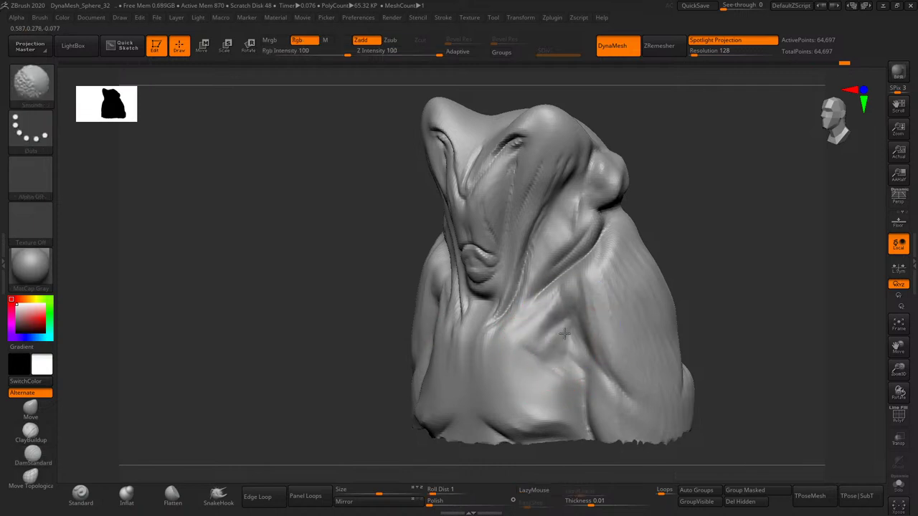
mouse_move(698, 246)
left_mouse_down("shift")
mouse_move(707, 256)
mouse_move(648, 219)
mouse_move(617, 223)
left_mouse_up("shift")
- Switch to ClayBuildup and build diagonal clay folds across the chest
left_click(42, 437)
mouse_move(650, 175)
left_mouse_down()
mouse_move(631, 229)
mouse_move(571, 246)
left_mouse_up()
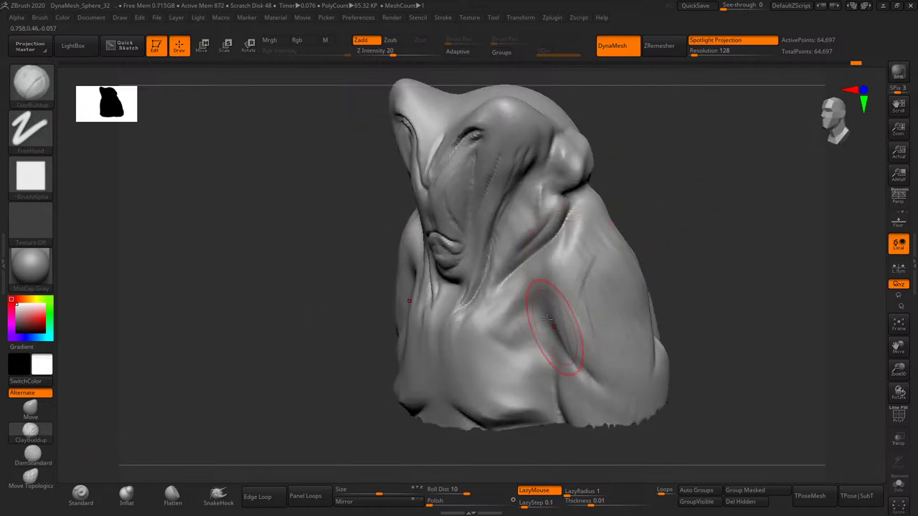
left_click_drag(544, 321, 506, 320)
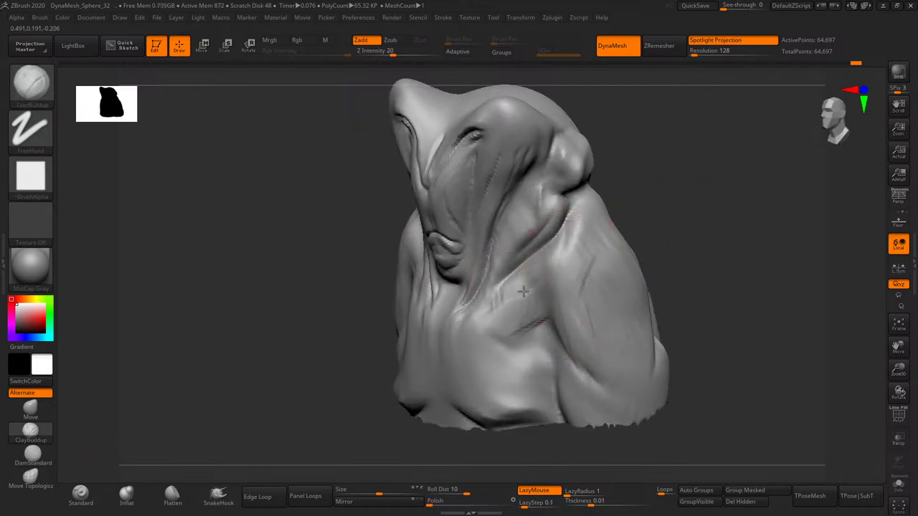
mouse_move(649, 222)
left_mouse_down()
mouse_move(666, 219)
mouse_move(594, 222)
left_mouse_up()
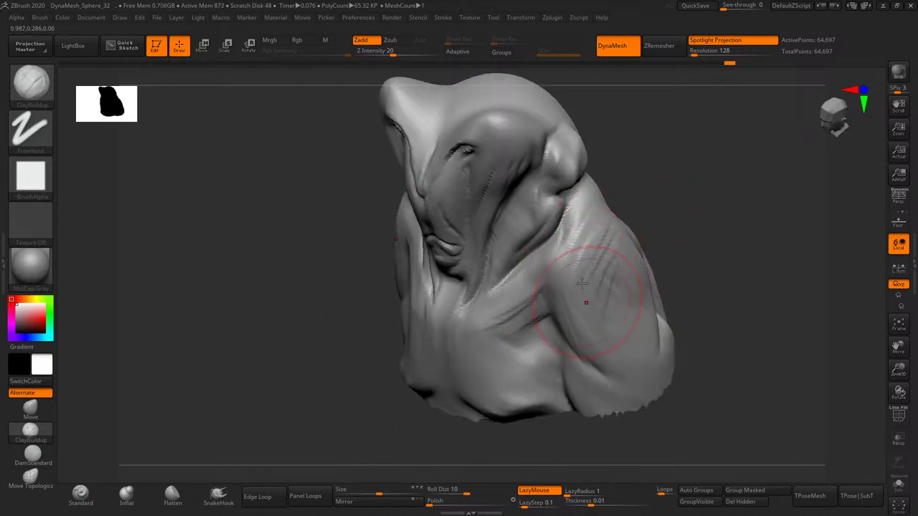
mouse_move(699, 221)
left_mouse_down()
mouse_move(602, 251)
mouse_move(723, 199)
mouse_move(581, 233)
mouse_move(574, 301)
left_mouse_up()
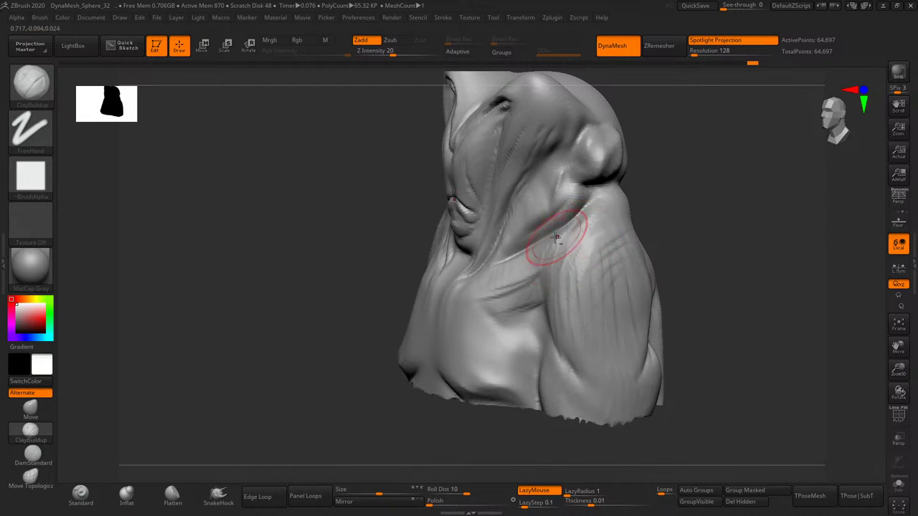
left_click_drag(477, 307, 515, 349)
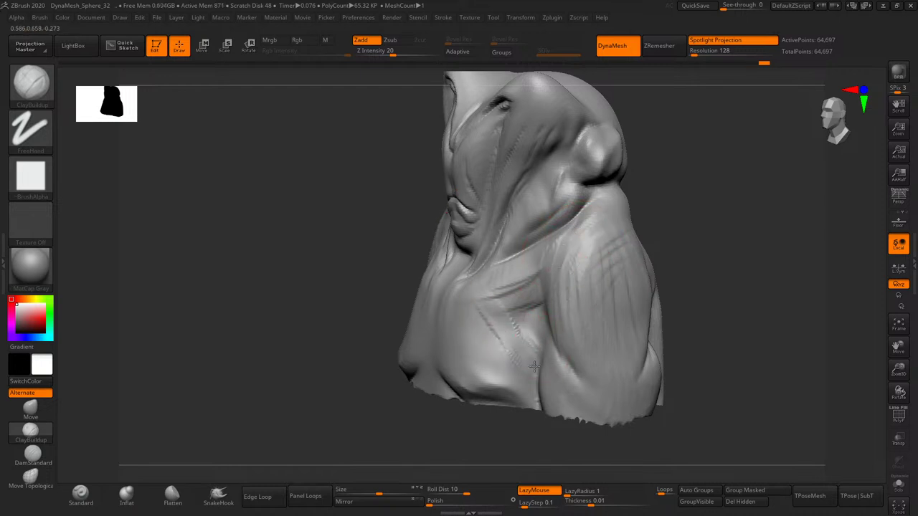
left_click_drag(462, 297, 527, 393)
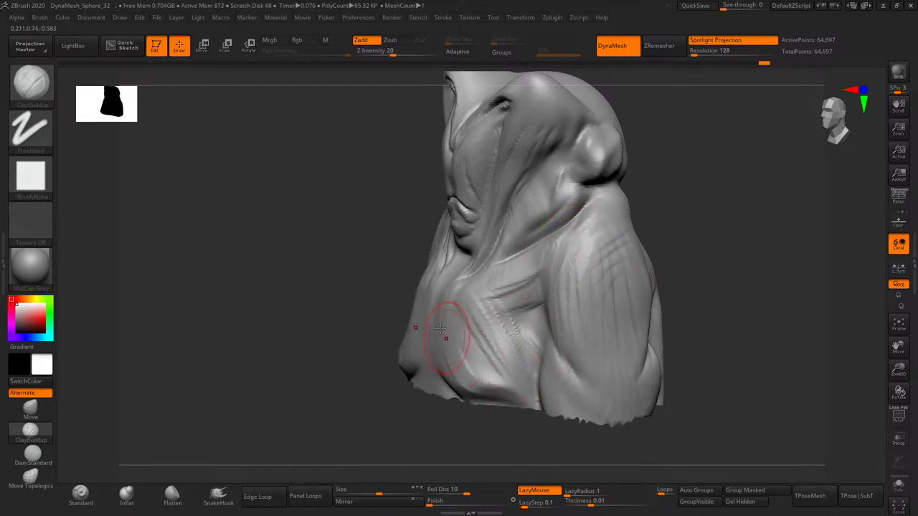
left_click_drag(440, 337, 472, 388)
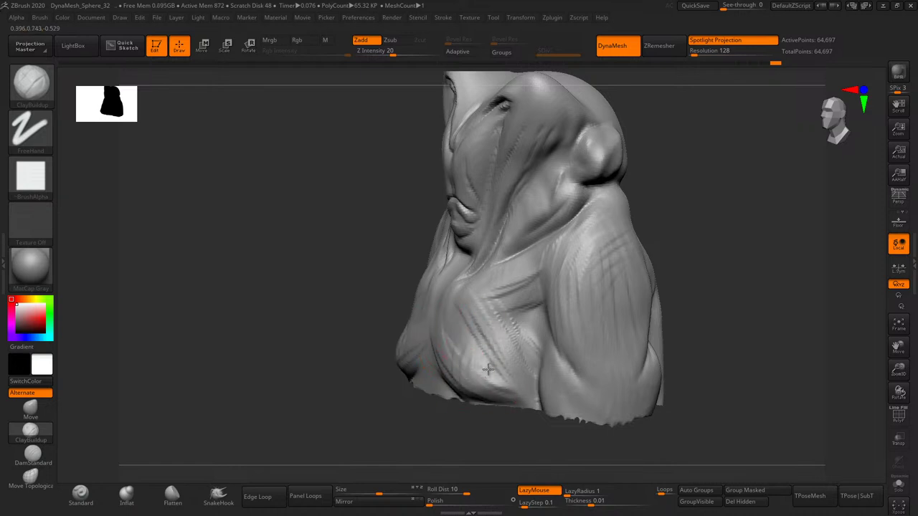
- Layer more clay folds onto the lower chest and add clay ridges down the right shoulder
left_click_drag(441, 302, 475, 369)
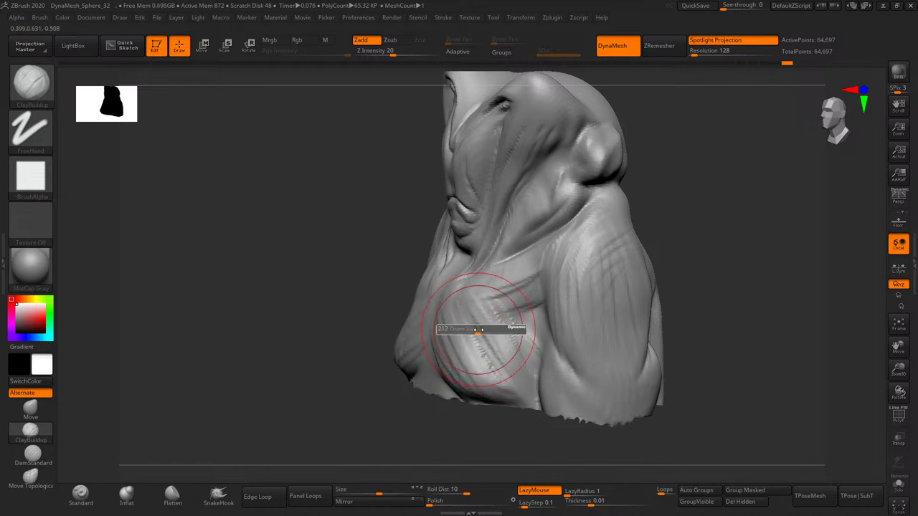
left_click_drag(472, 327, 502, 373)
left_click_drag(438, 294, 502, 366)
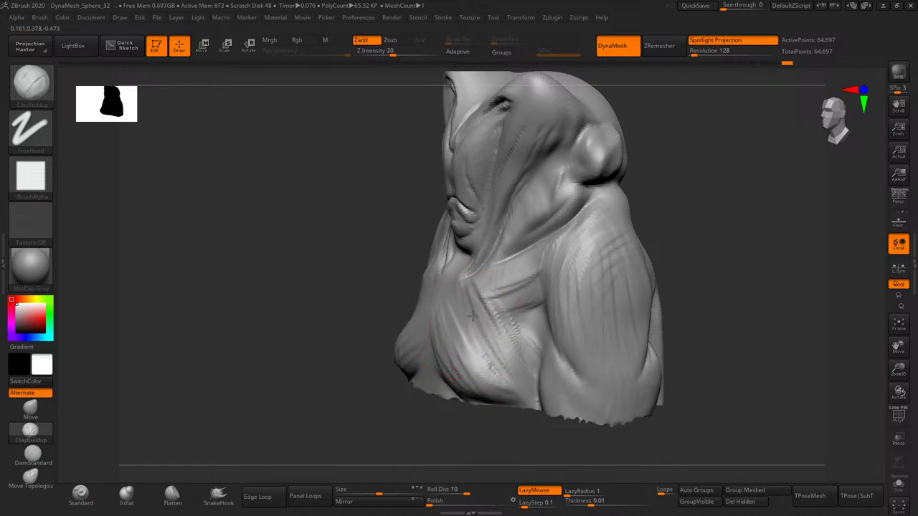
left_click_drag(466, 290, 490, 328)
left_click_drag(655, 219, 624, 237)
left_click_drag(459, 280, 495, 323)
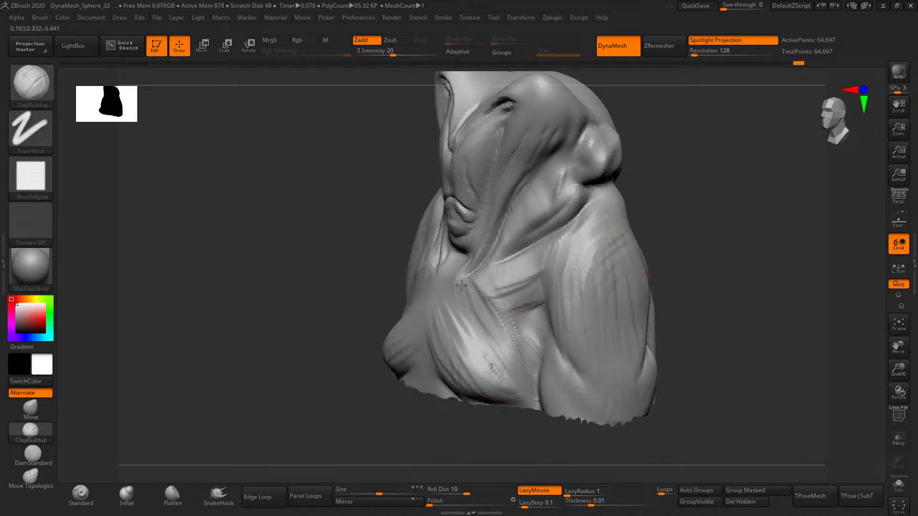
left_click_drag(677, 205, 659, 253, "shift")
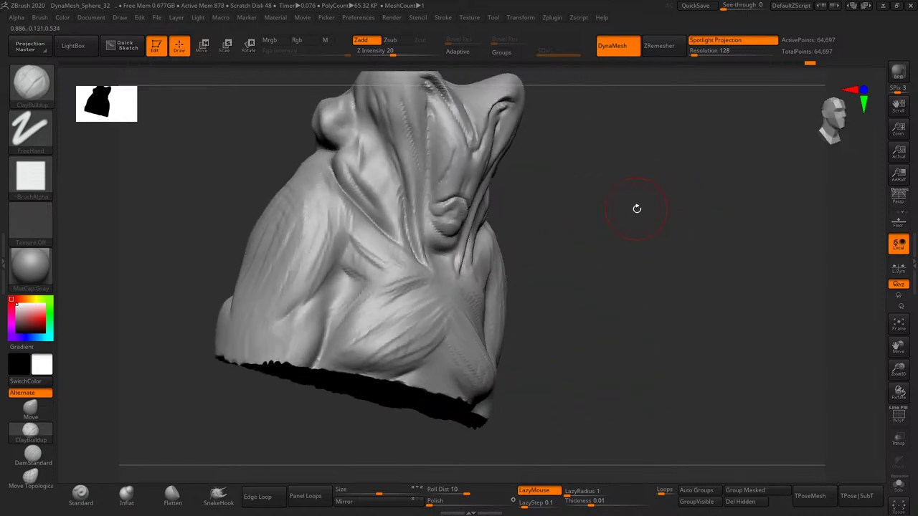
mouse_move(644, 199)
left_mouse_down()
mouse_move(641, 230)
mouse_move(651, 191)
mouse_move(624, 230)
left_mouse_up()
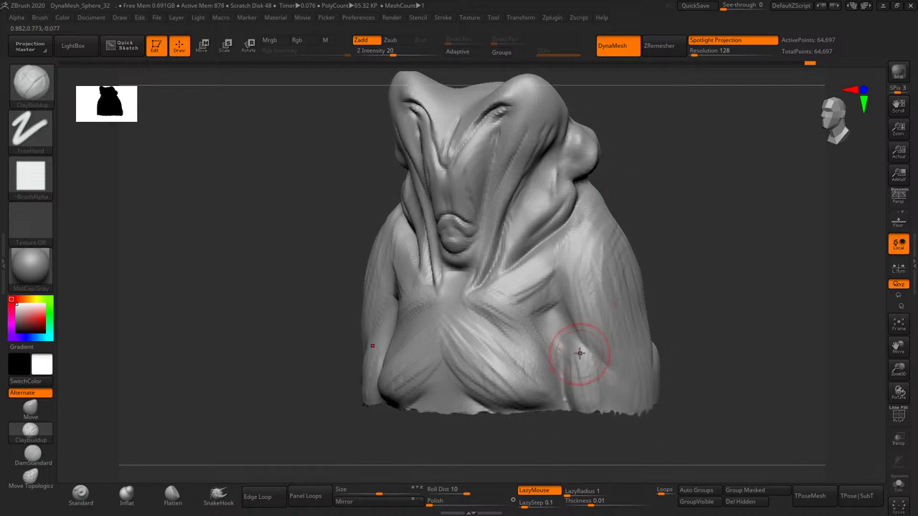
left_click_drag(595, 318, 590, 266)
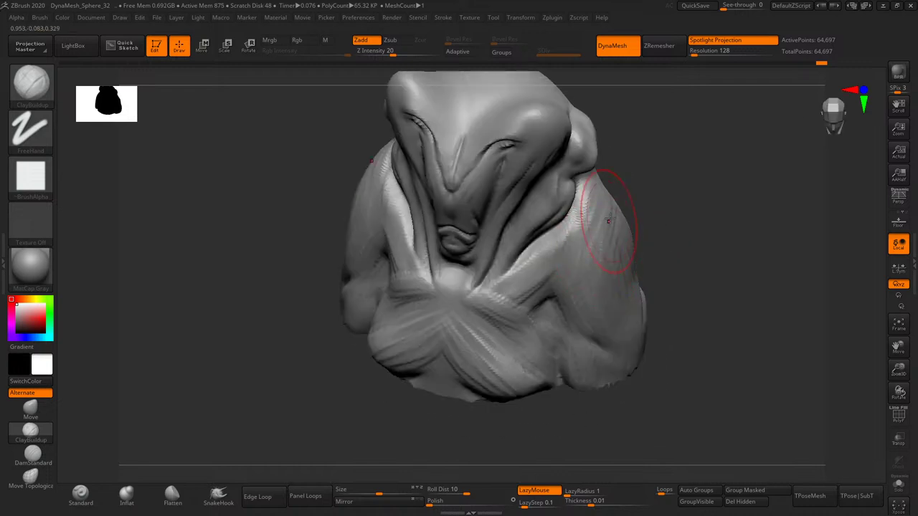
mouse_move(608, 220)
left_mouse_down()
mouse_move(595, 266)
mouse_move(613, 273)
mouse_move(619, 326)
mouse_move(661, 229)
mouse_move(731, 246)
mouse_move(703, 249)
left_mouse_up()
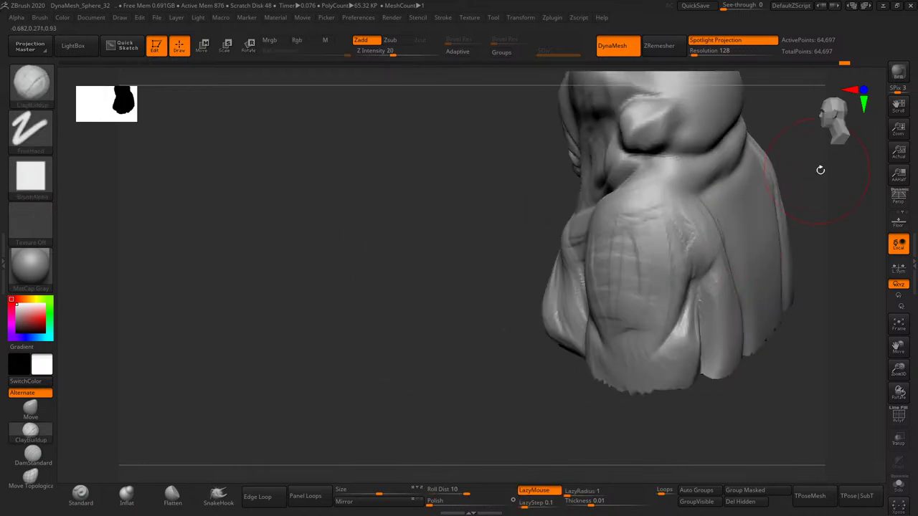
- Raise a ridge along the neck collar crease and smooth it
mouse_move(821, 170)
left_mouse_down()
mouse_move(762, 194)
mouse_move(615, 205)
left_mouse_up()
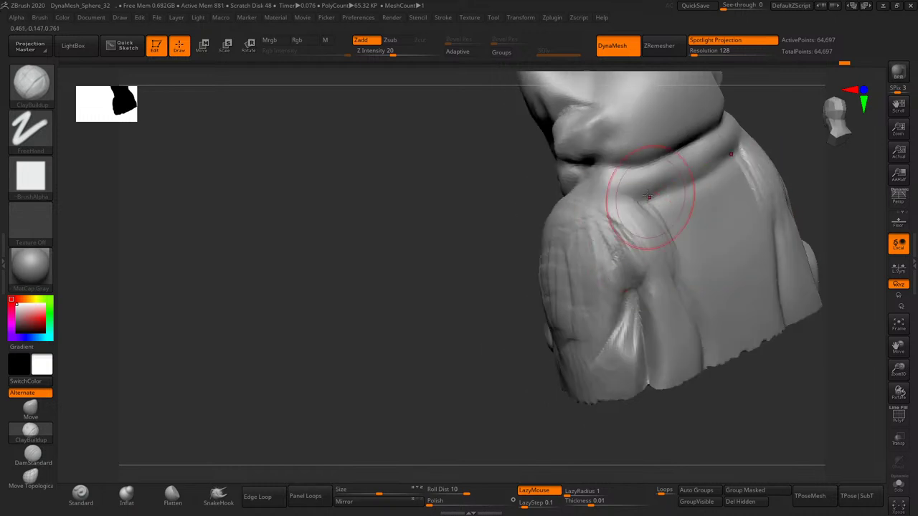
mouse_move(787, 136)
left_mouse_down()
mouse_move(705, 205)
mouse_move(588, 247)
left_mouse_up()
mouse_move(686, 164)
left_mouse_down()
mouse_move(588, 244)
mouse_move(699, 160)
mouse_move(596, 248)
left_mouse_up()
mouse_move(737, 175)
left_mouse_down("shift")
mouse_move(653, 249)
mouse_move(677, 207)
mouse_move(728, 185)
mouse_move(715, 171)
left_mouse_up("shift")
left_click_drag(659, 228, 675, 203, "shift")
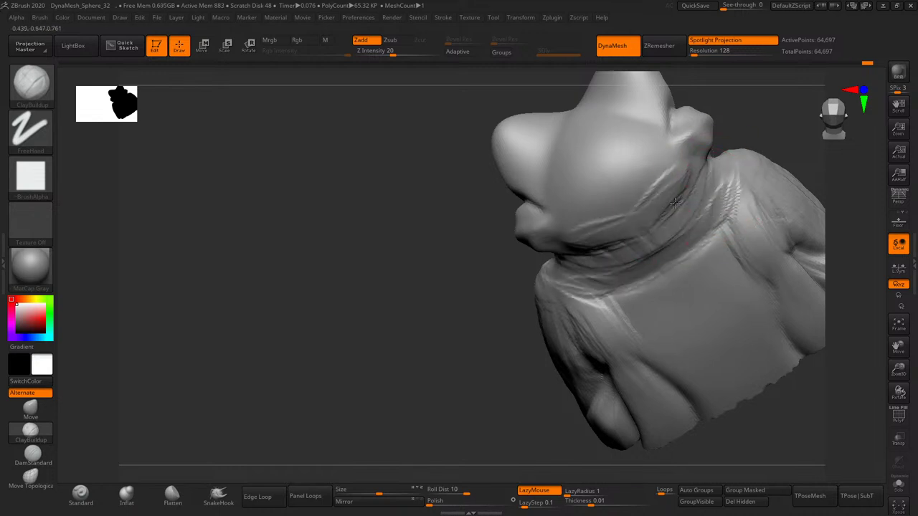
mouse_move(790, 156)
left_mouse_down()
mouse_move(696, 268)
mouse_move(663, 240)
left_mouse_up()
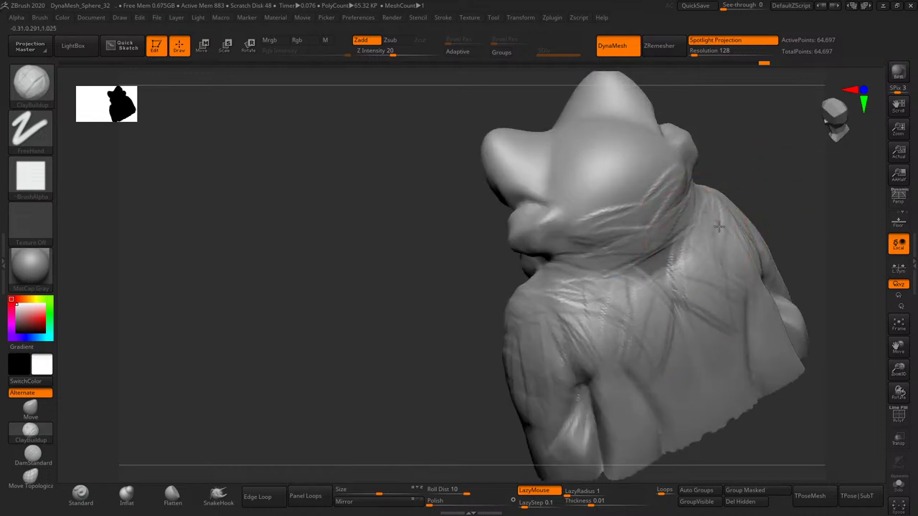
- From the back, smooth the drape's left-side wrinkles, then build a bulge on the shoulder
mouse_move(803, 272)
left_mouse_down("shift")
mouse_move(756, 201)
mouse_move(625, 286)
left_mouse_up("shift")
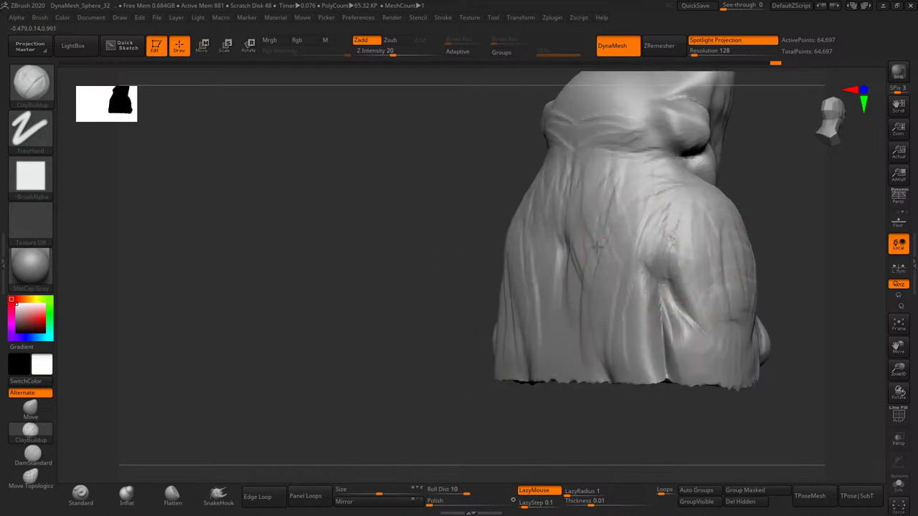
key("s")
mouse_move(584, 359)
left_mouse_down("shift")
mouse_move(587, 284)
mouse_move(584, 389)
left_mouse_up("shift")
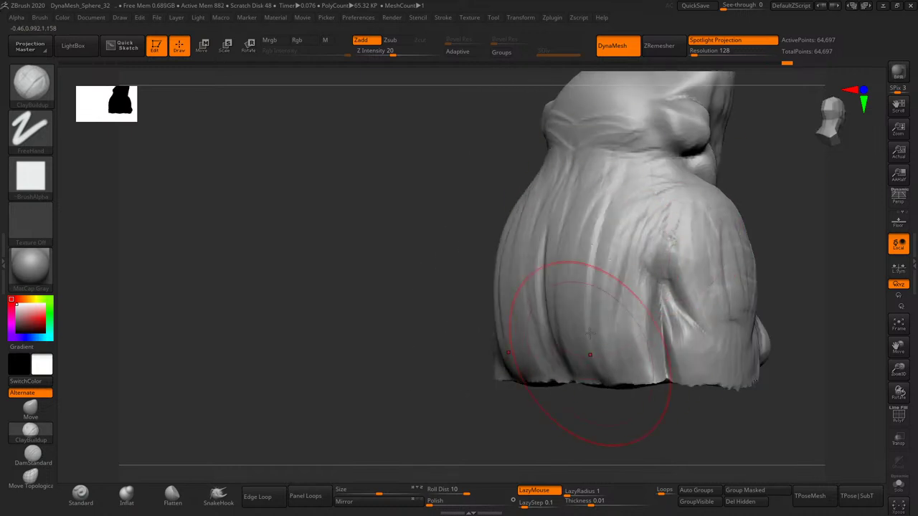
mouse_move(727, 242)
left_mouse_down()
mouse_move(753, 234)
mouse_move(677, 232)
mouse_move(641, 193)
left_mouse_up()
key("s")
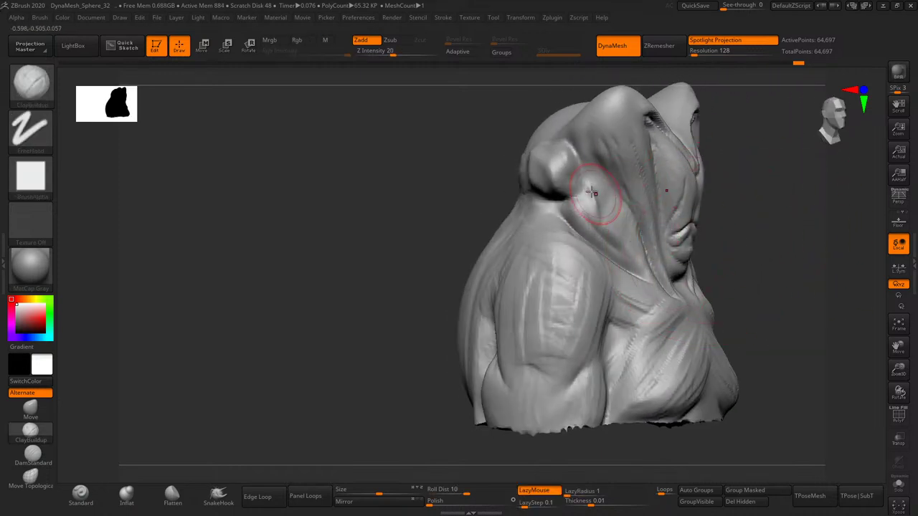
mouse_move(608, 191)
left_mouse_down()
mouse_move(613, 175)
mouse_move(615, 190)
left_mouse_up()
left_click_drag(534, 203, 526, 207)
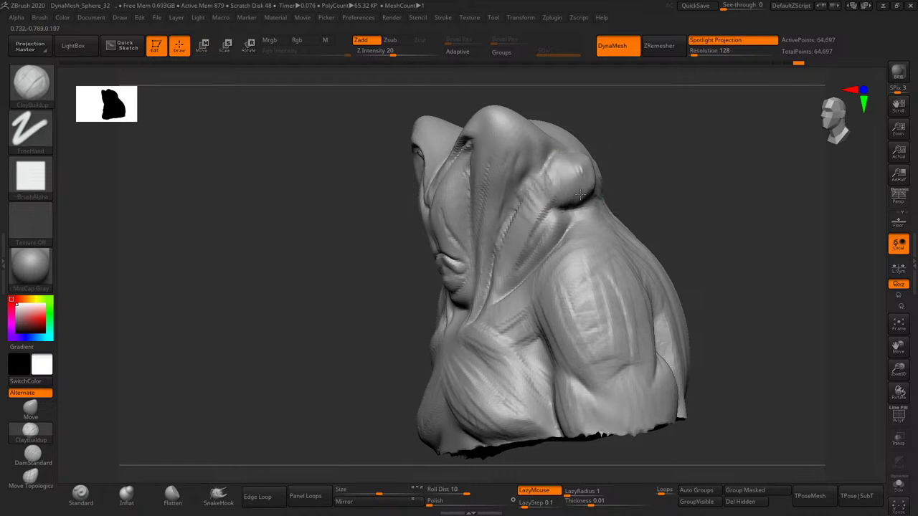
- Sculpt along the shoulder strap and head folds, add shoulder ridges and build up beside the neck
left_click_drag(585, 166, 579, 115)
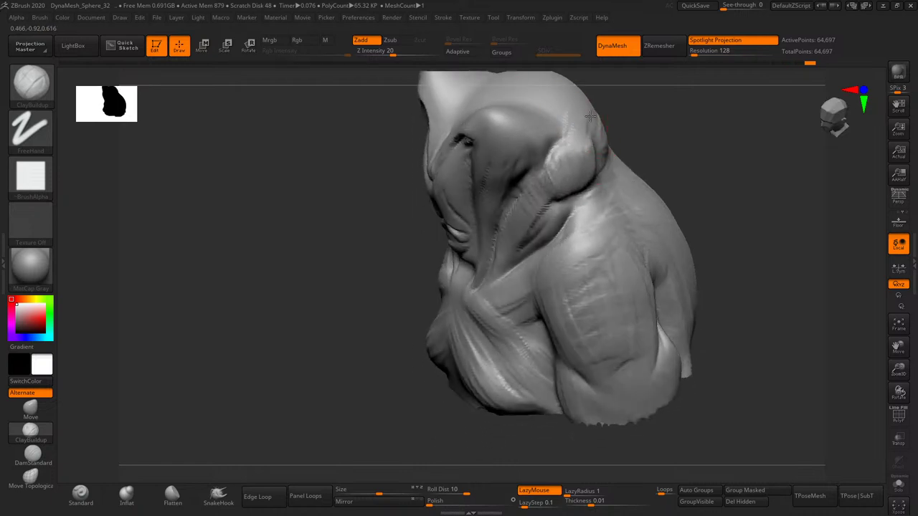
left_click_drag(593, 181, 597, 142)
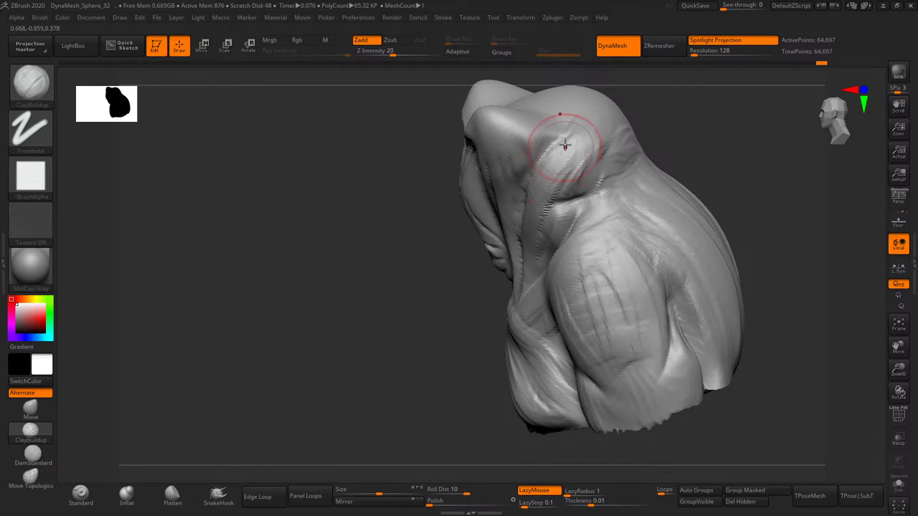
left_click_drag(608, 170, 607, 167)
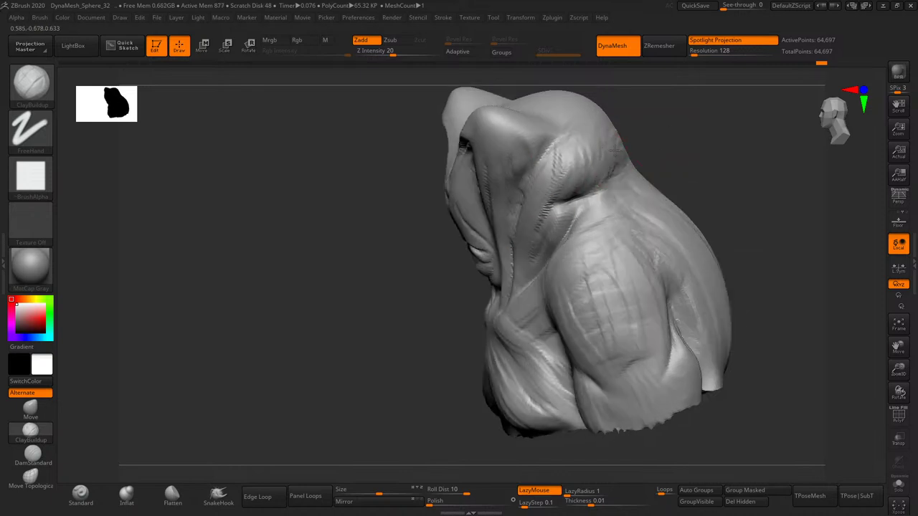
left_click_drag(670, 170, 586, 221)
key("s")
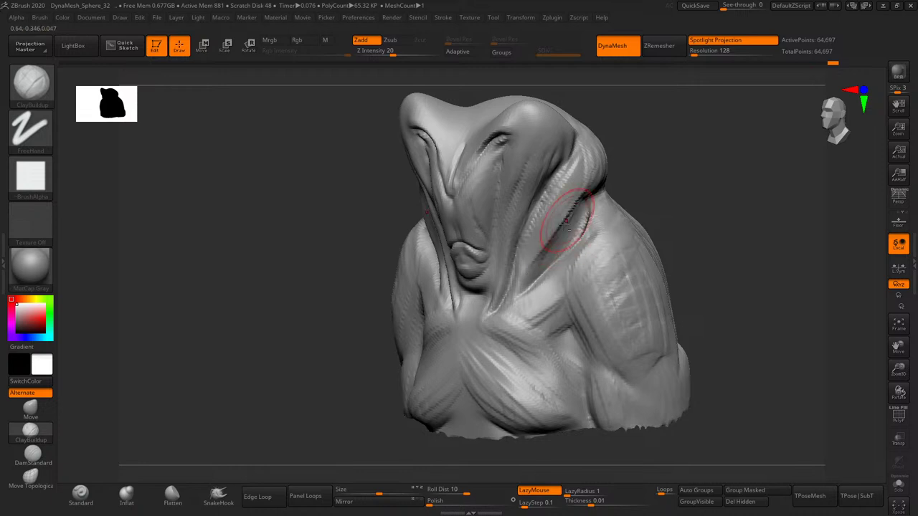
mouse_move(681, 147)
left_mouse_down()
mouse_move(558, 212)
mouse_move(521, 272)
left_mouse_up()
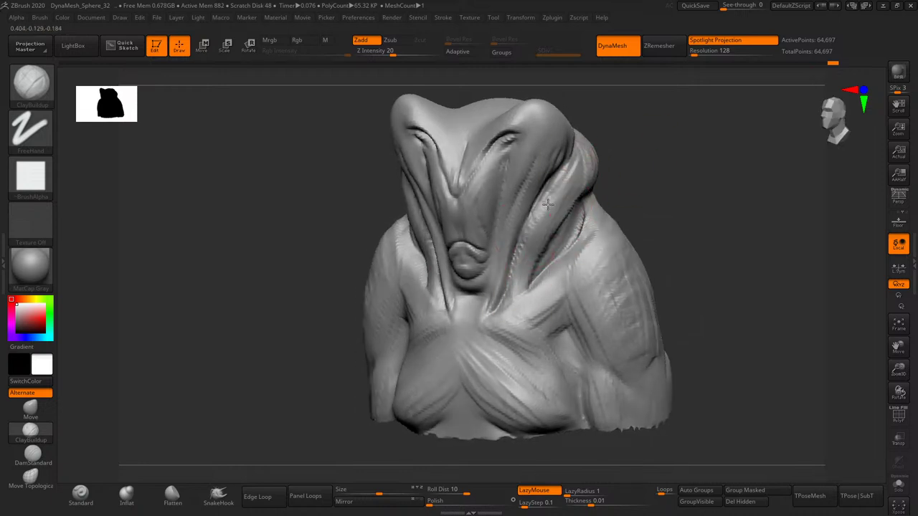
mouse_move(565, 169)
left_mouse_down()
mouse_move(575, 141)
mouse_move(552, 194)
mouse_move(643, 206)
mouse_move(563, 232)
left_mouse_up()
left_click_drag(611, 214, 584, 215)
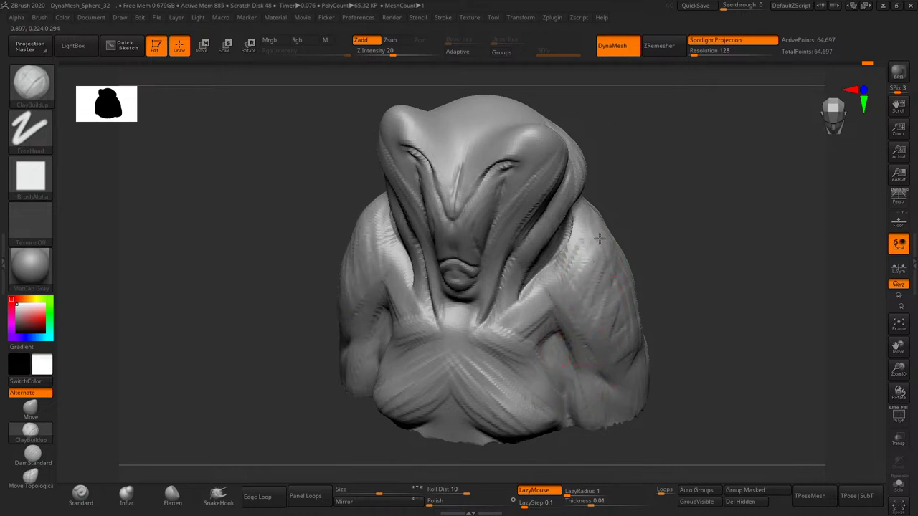
mouse_move(602, 327)
left_mouse_down()
mouse_move(595, 261)
mouse_move(576, 296)
left_mouse_up()
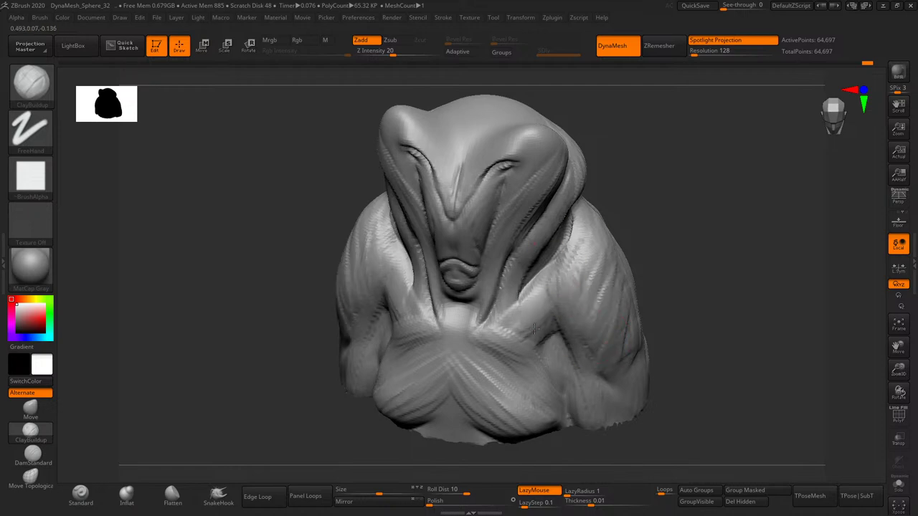
mouse_move(543, 246)
left_mouse_down()
mouse_move(520, 305)
mouse_move(549, 208)
left_mouse_up()
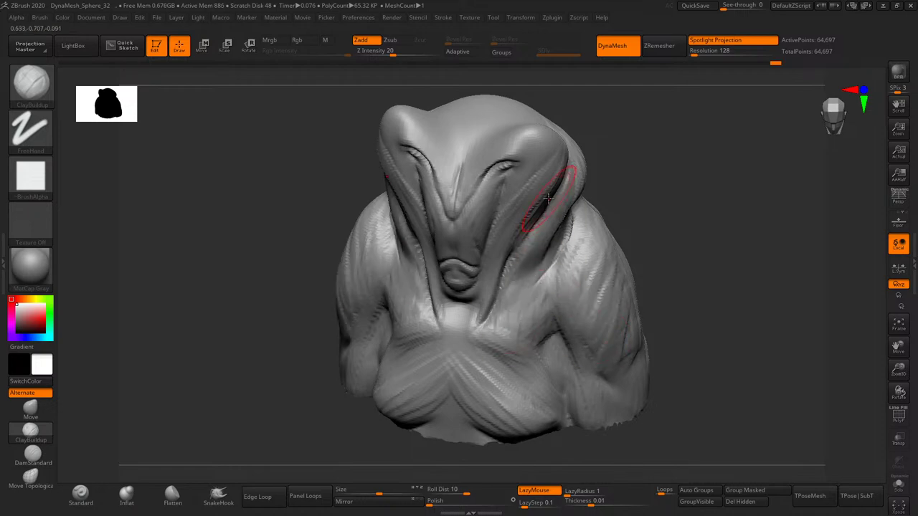
- Reshape and sculpt clay folds across the lower chest surface
mouse_move(638, 180)
left_mouse_down()
mouse_move(655, 164)
mouse_move(624, 210)
mouse_move(574, 233)
left_mouse_up()
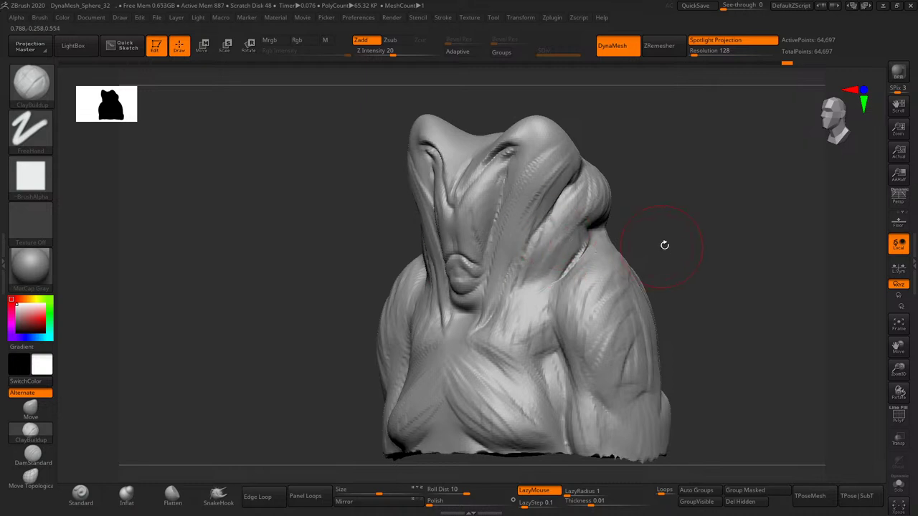
left_click_drag(664, 245, 632, 273)
left_click_drag(538, 408, 534, 437)
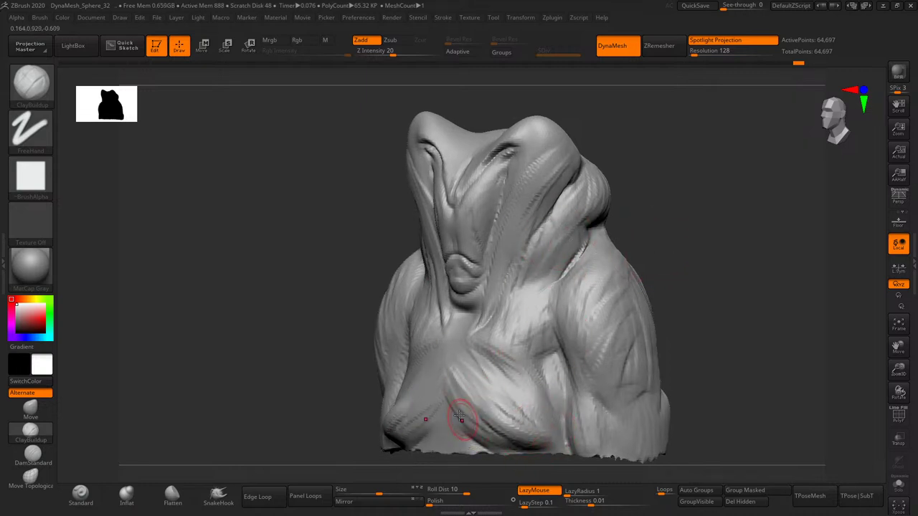
mouse_move(444, 400)
left_mouse_down()
mouse_move(447, 431)
mouse_move(404, 435)
left_mouse_up()
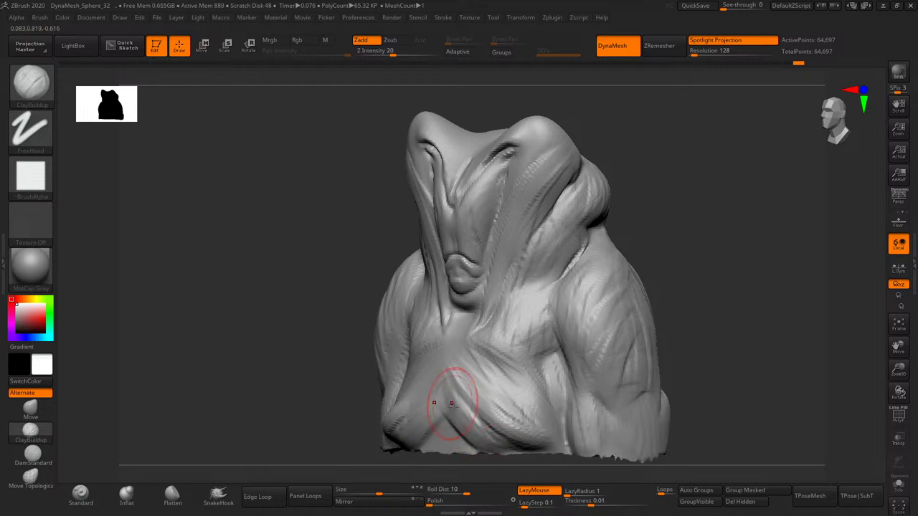
left_click_drag(677, 246, 502, 383)
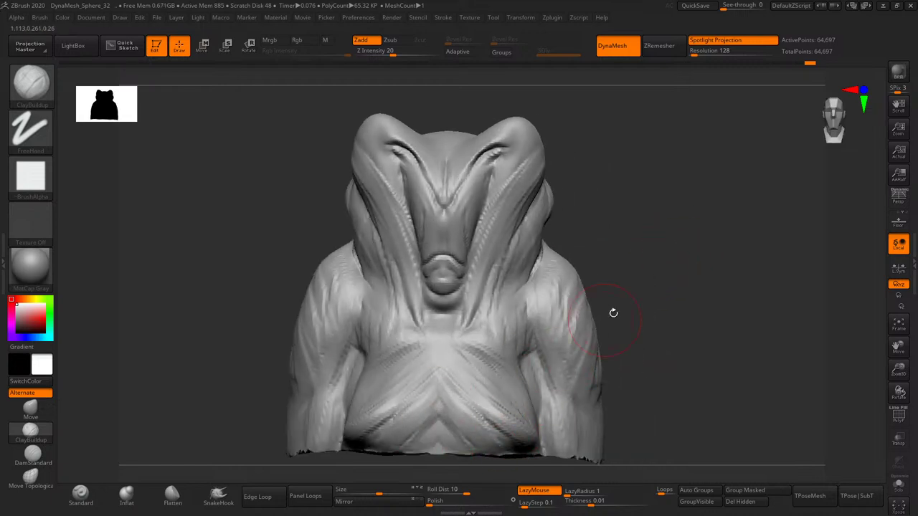
left_click_drag(613, 313, 634, 295)
- With the Move brush, push the shoulder outward, undo, and reshape the shoulder again
left_click(31, 409)
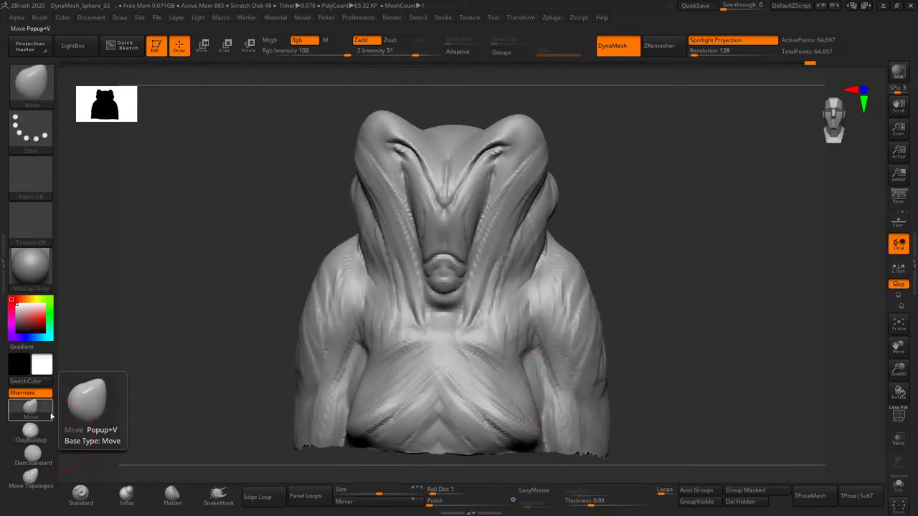
mouse_move(652, 227)
left_mouse_down()
mouse_move(650, 207)
mouse_move(587, 250)
mouse_move(642, 275)
left_mouse_up()
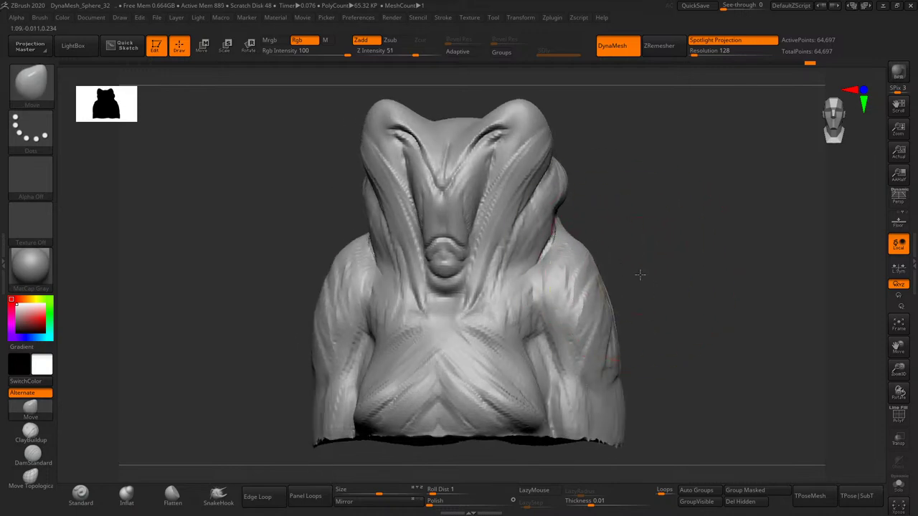
key("ctrl+z")
mouse_move(584, 263)
left_mouse_down()
mouse_move(578, 256)
mouse_move(632, 289)
mouse_move(594, 272)
left_mouse_up()
mouse_move(654, 273)
left_mouse_down()
mouse_move(677, 250)
mouse_move(659, 252)
mouse_move(632, 301)
left_mouse_up()
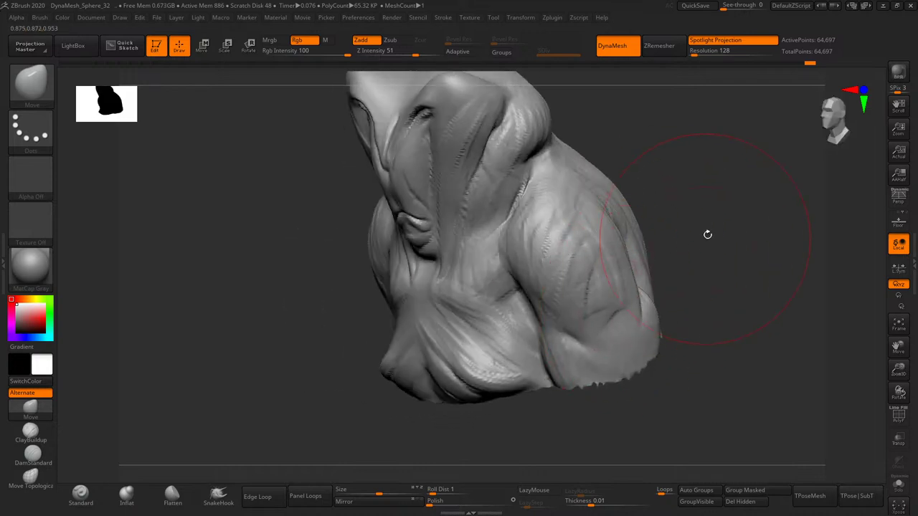
left_click_drag(707, 234, 645, 273)
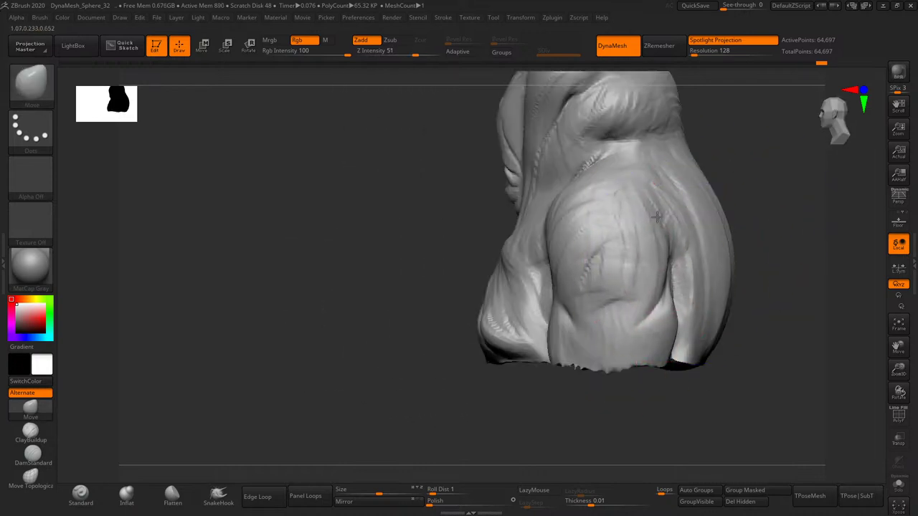
mouse_move(657, 216)
left_mouse_down()
mouse_move(682, 205)
mouse_move(672, 190)
mouse_move(687, 181)
left_mouse_up()
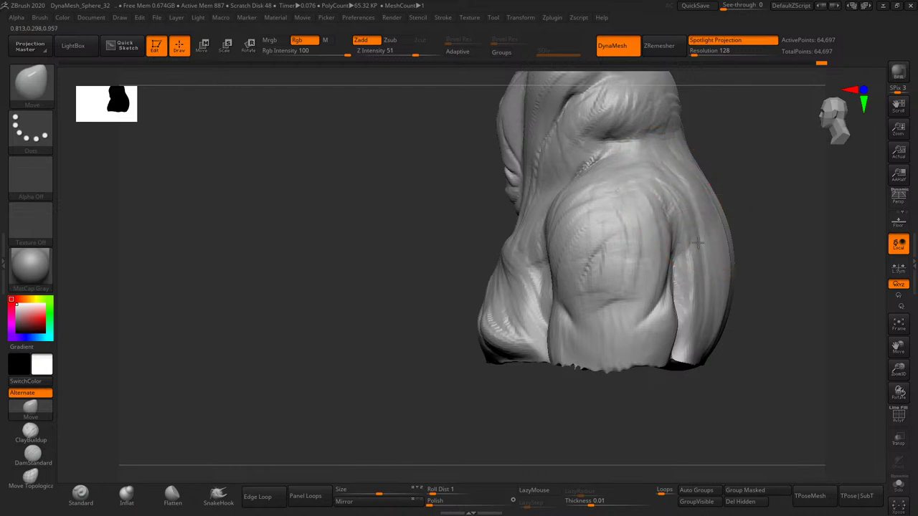
- Pull the lower belly downward
mouse_move(708, 143)
left_mouse_down()
mouse_move(667, 234)
mouse_move(636, 242)
mouse_move(627, 211)
mouse_move(677, 205)
mouse_move(673, 181)
mouse_move(775, 213)
mouse_move(701, 190)
mouse_move(666, 256)
mouse_move(677, 226)
mouse_move(662, 201)
mouse_move(728, 241)
mouse_move(716, 250)
left_mouse_up()
left_click_drag(558, 392, 559, 400)
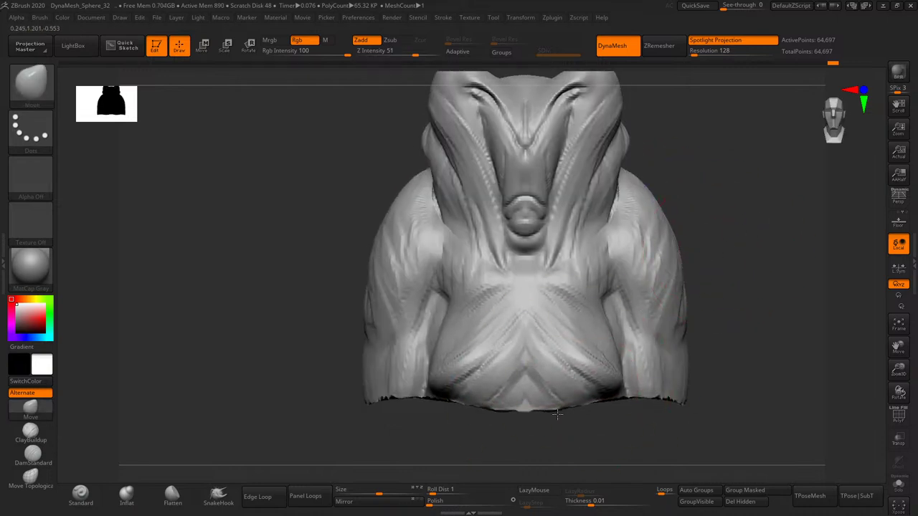
left_click_drag(737, 238, 615, 272)
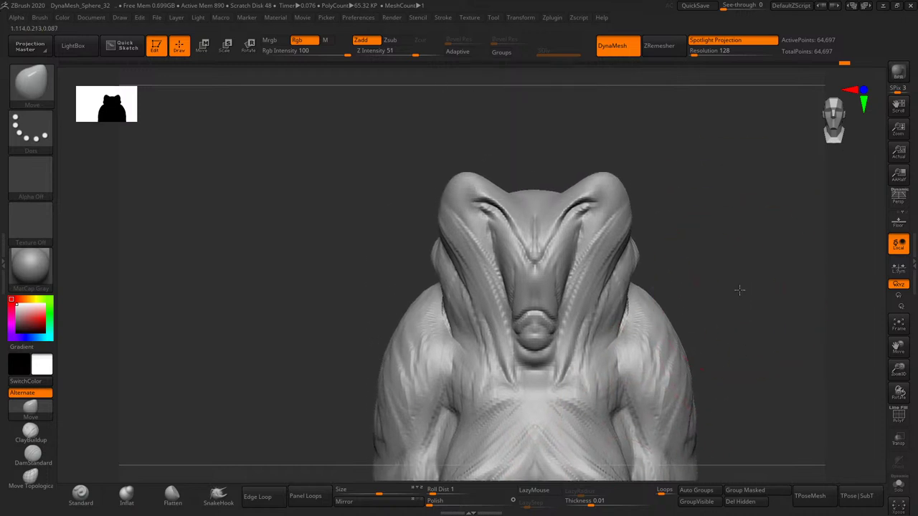
- Switch back to ClayBuildup, zoom in on the head and build up the brow surface
left_click(36, 442)
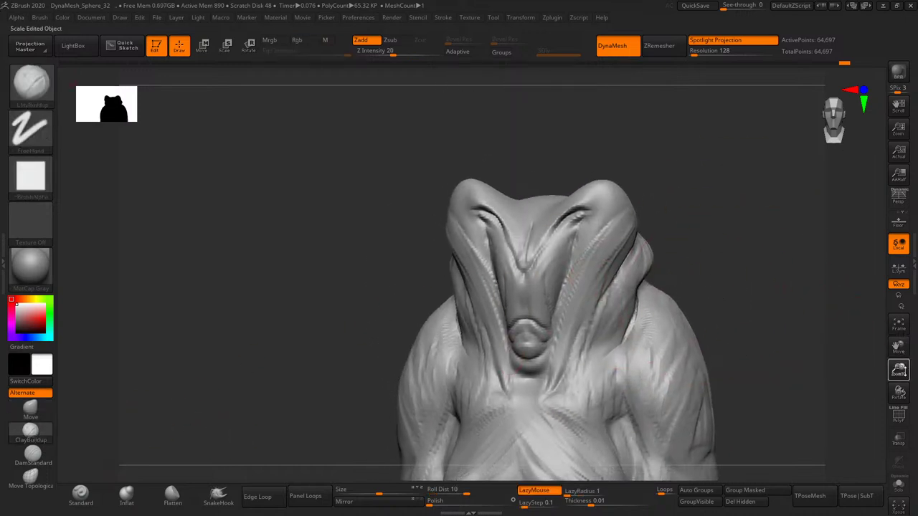
left_click_drag(902, 355, 720, 294)
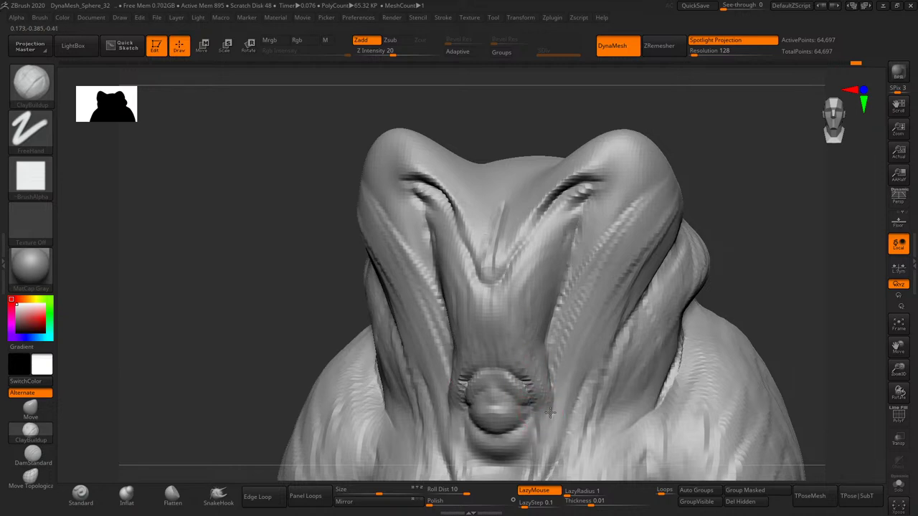
mouse_move(740, 178)
left_mouse_down()
mouse_move(710, 179)
mouse_move(577, 242)
mouse_move(571, 237)
left_mouse_up()
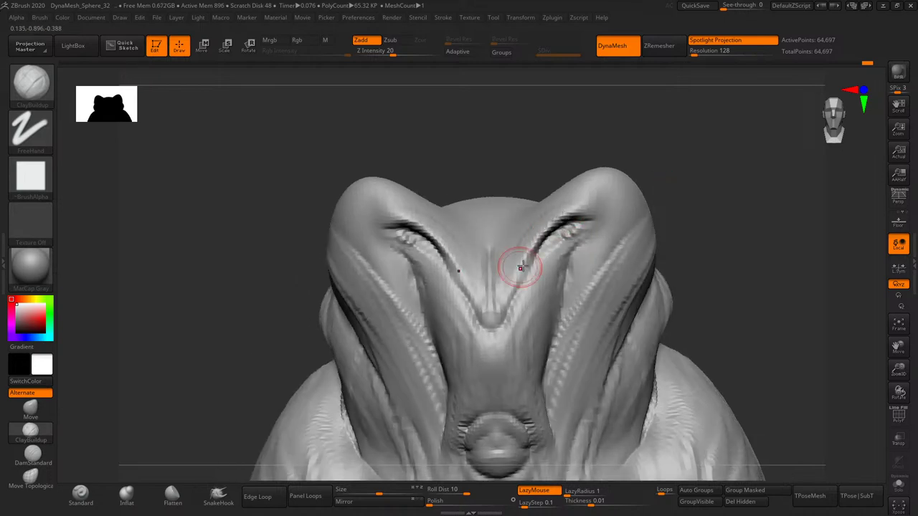
right_click_drag(592, 180, 560, 249)
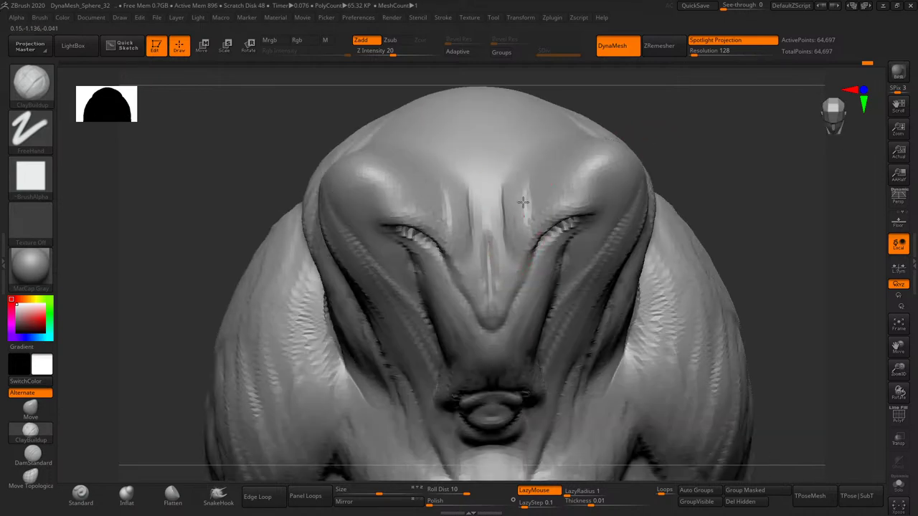
left_click_drag(523, 202, 588, 173)
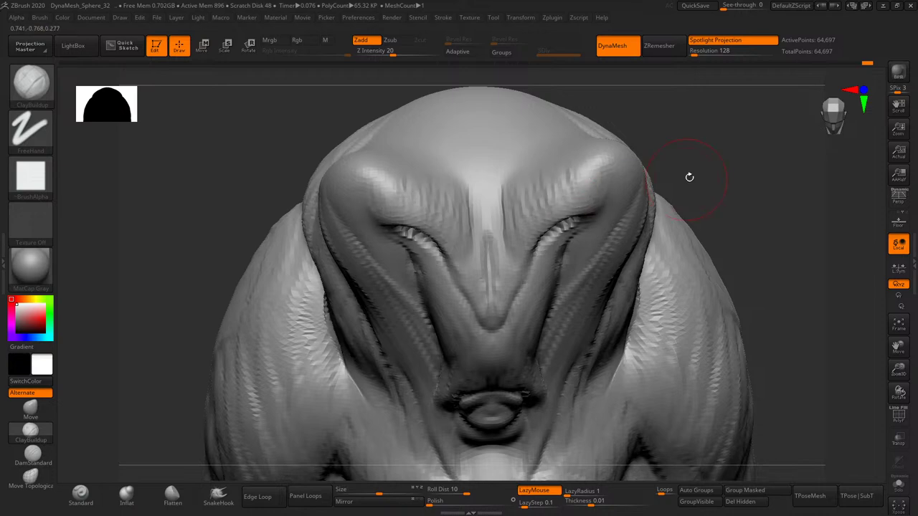
- Re-sculpt the brow area with Draw Size set to 97
left_click_drag(690, 177, 587, 171)
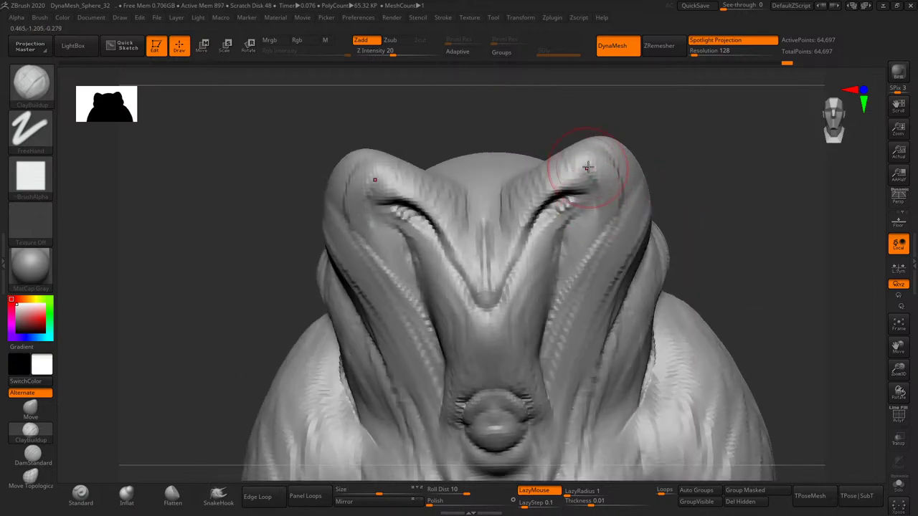
right_click_drag(603, 222, 614, 179)
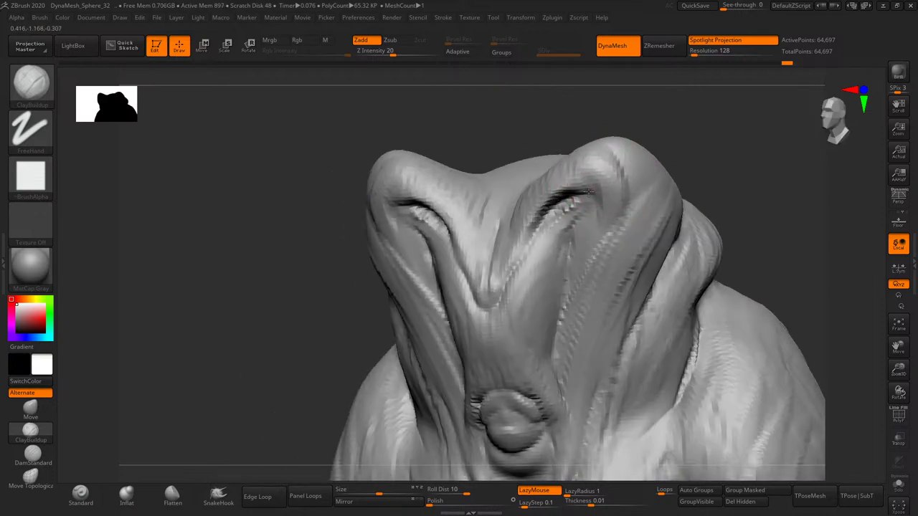
left_click_drag(587, 193, 631, 173)
mouse_move(631, 172)
right_mouse_down()
mouse_move(691, 157)
mouse_move(661, 156)
right_mouse_up()
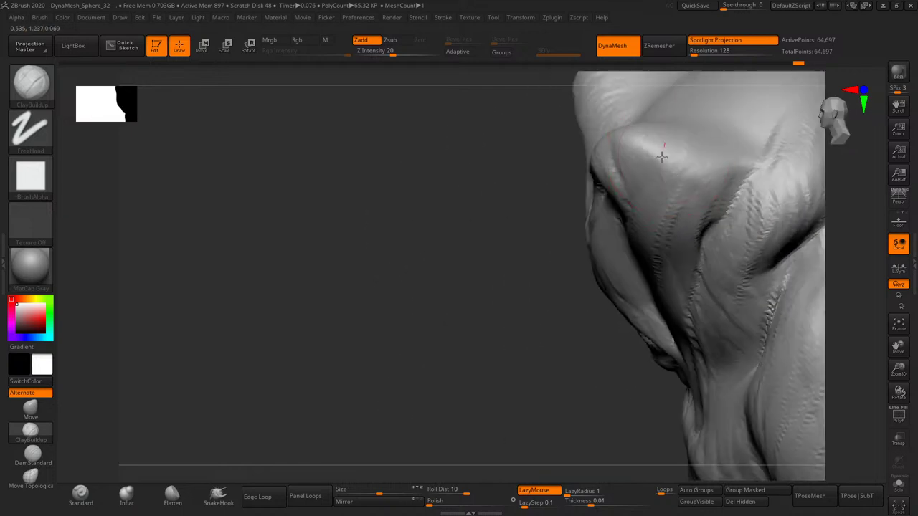
mouse_move(662, 157)
left_mouse_down()
mouse_move(674, 179)
mouse_move(631, 158)
mouse_move(624, 176)
left_mouse_up()
key("s")
mouse_move(642, 137)
left_mouse_down()
mouse_move(617, 176)
mouse_move(599, 179)
left_mouse_up()
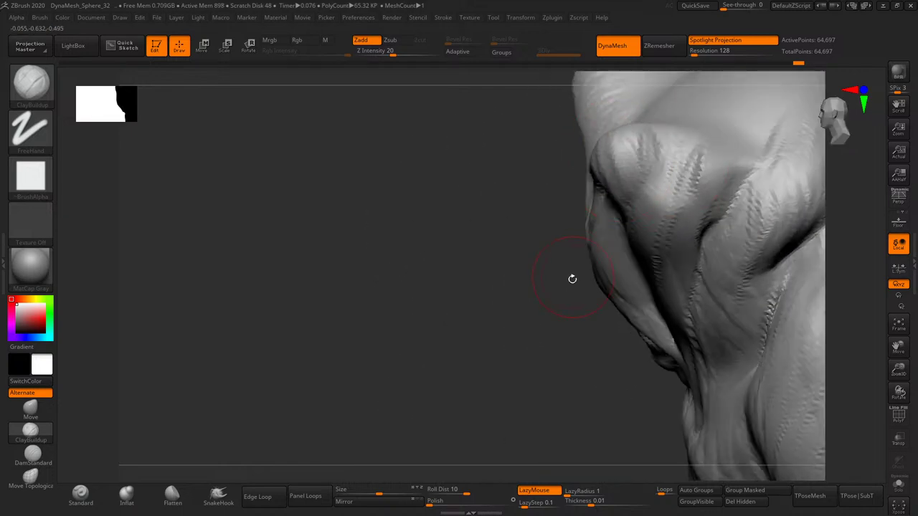
left_click_drag(572, 278, 679, 167)
- Reshape and smooth the cheek folds, adding a downward fold on the cheek
mouse_move(662, 196)
left_mouse_down()
mouse_move(676, 206)
mouse_move(676, 225)
left_mouse_up()
left_click_drag(619, 351, 667, 229)
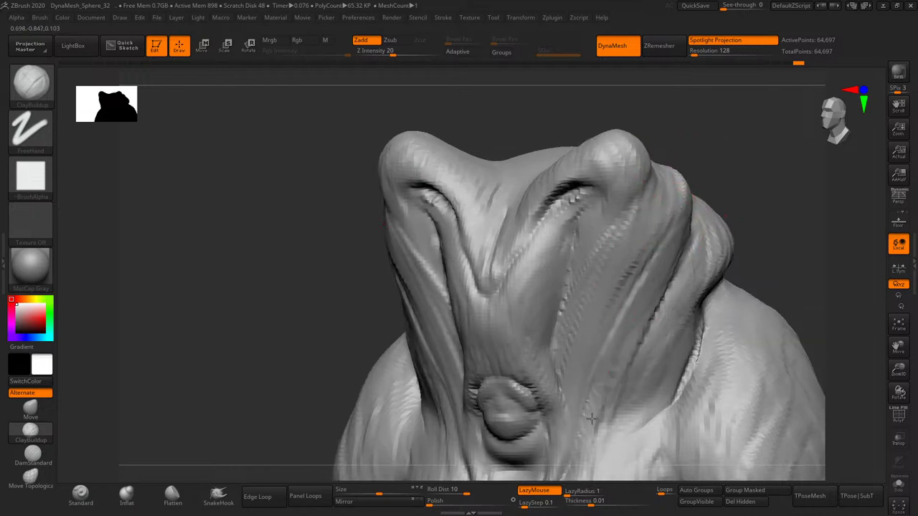
left_click_drag(423, 280, 579, 423)
left_click_drag(563, 324, 674, 266)
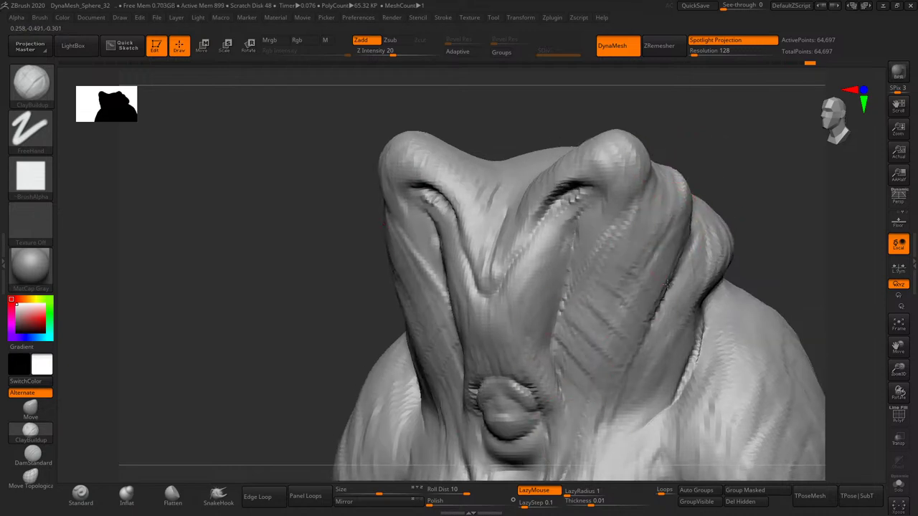
mouse_move(546, 215)
left_mouse_down()
mouse_move(595, 266)
mouse_move(557, 318)
mouse_move(553, 266)
mouse_move(547, 370)
left_mouse_up()
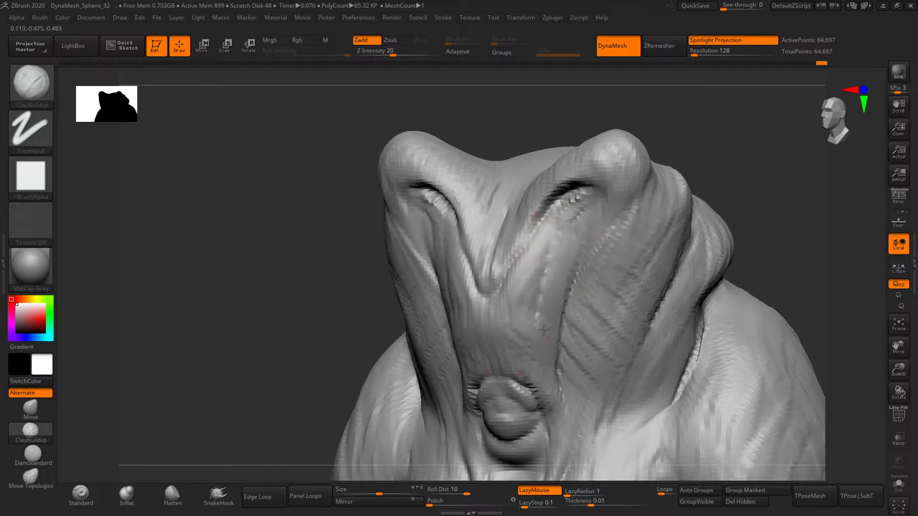
mouse_move(543, 329)
left_mouse_down()
mouse_move(539, 305)
mouse_move(577, 228)
left_mouse_up()
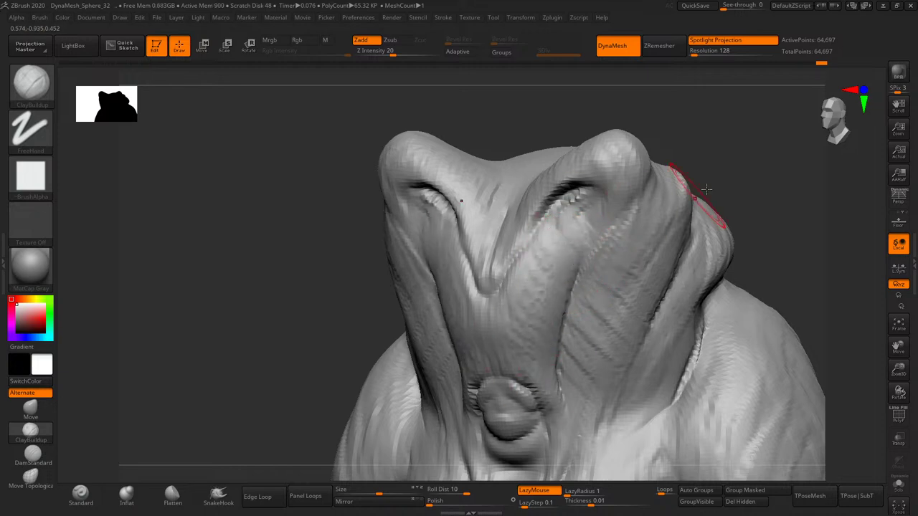
right_click_drag(706, 189, 560, 273)
left_click_drag(560, 272, 537, 348)
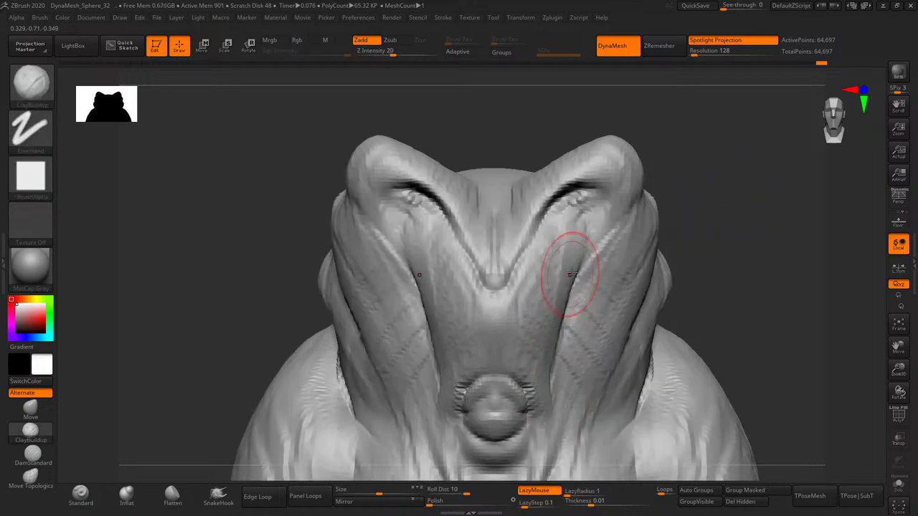
left_click_drag(571, 274, 567, 412)
- Deepen both brow creases and raise a ridge down the centre of the forehead
right_click_drag(703, 227, 655, 282, "alt")
mouse_move(608, 230)
left_mouse_down()
mouse_move(601, 304)
mouse_move(595, 247)
mouse_move(583, 252)
mouse_move(574, 230)
left_mouse_up()
right_click_drag(574, 230, 587, 212)
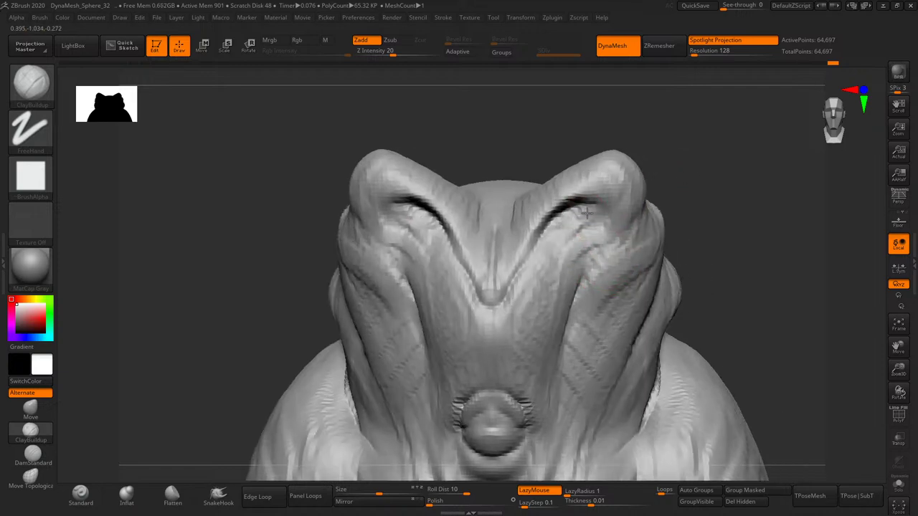
left_click_drag(587, 212, 596, 219)
mouse_move(681, 213)
right_mouse_down()
mouse_move(675, 236)
mouse_move(508, 263)
right_mouse_up()
left_click_drag(497, 242, 512, 331)
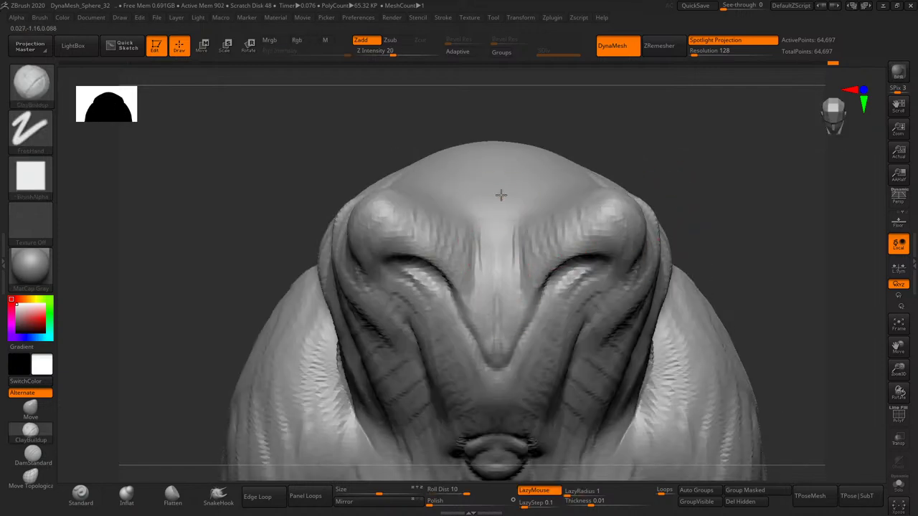
- Raise a clay ridge down the centre of the forehead, strengthening it above the brow V
left_click_drag(501, 194, 495, 316)
left_click_drag(492, 259, 500, 324)
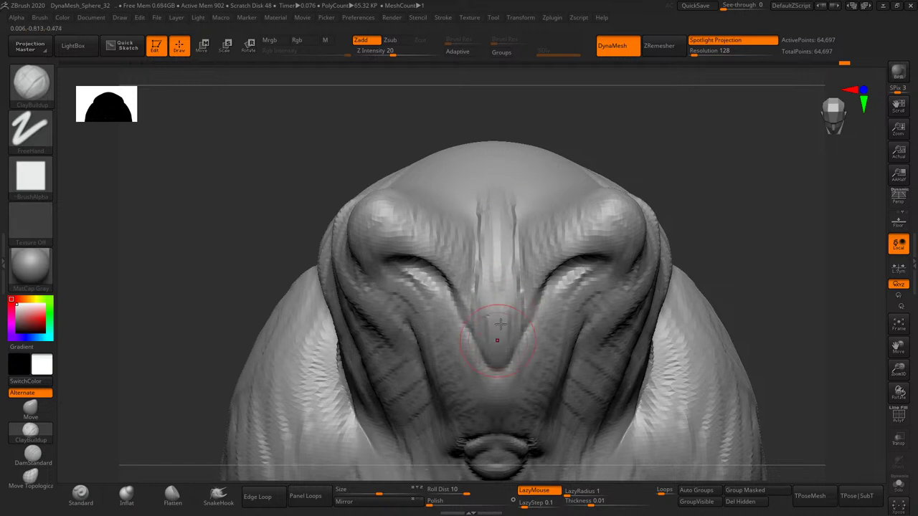
mouse_move(507, 367)
left_mouse_down()
mouse_move(525, 318)
mouse_move(488, 373)
left_mouse_up()
mouse_move(495, 265)
left_mouse_down()
mouse_move(500, 298)
mouse_move(505, 208)
left_mouse_up()
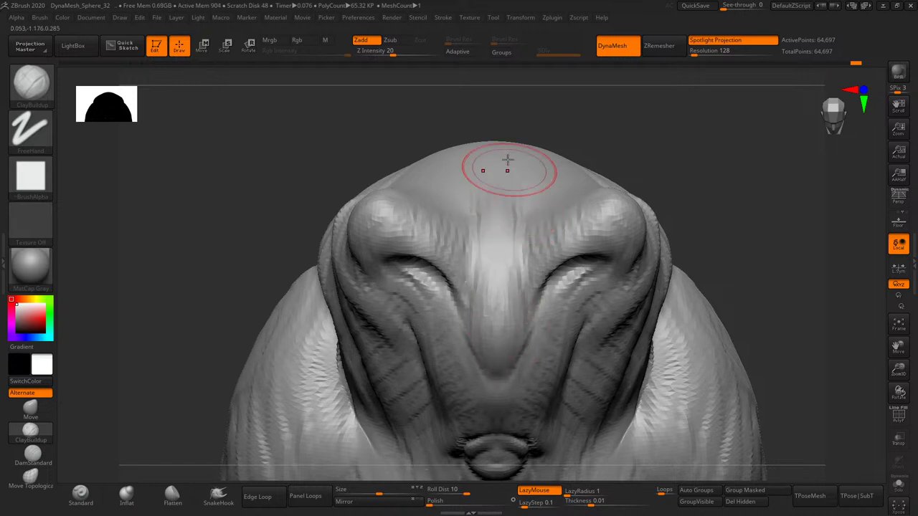
- Carve vertical and diagonal V grooves into the forehead, then soften them
right_click_drag(553, 164, 529, 184)
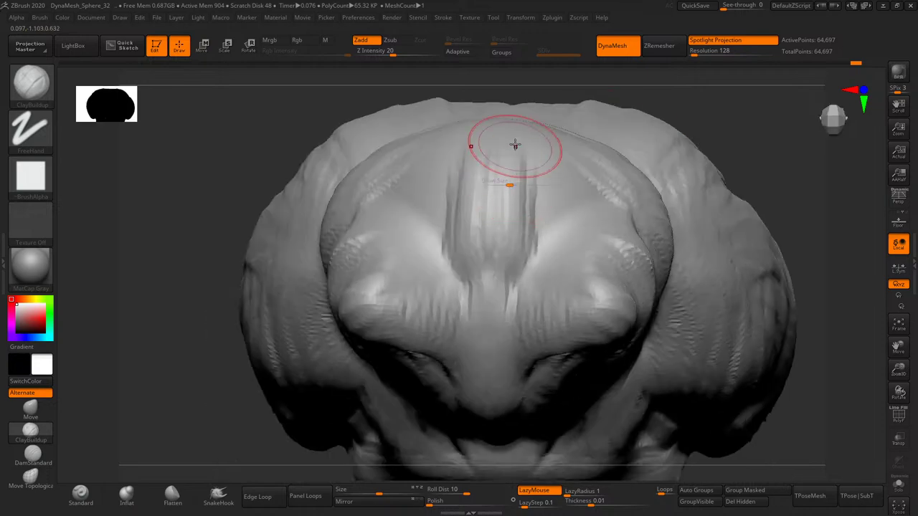
mouse_move(515, 184)
left_mouse_down()
mouse_move(528, 139)
mouse_move(586, 219)
mouse_move(625, 225)
left_mouse_up()
right_click_drag(625, 225, 666, 195)
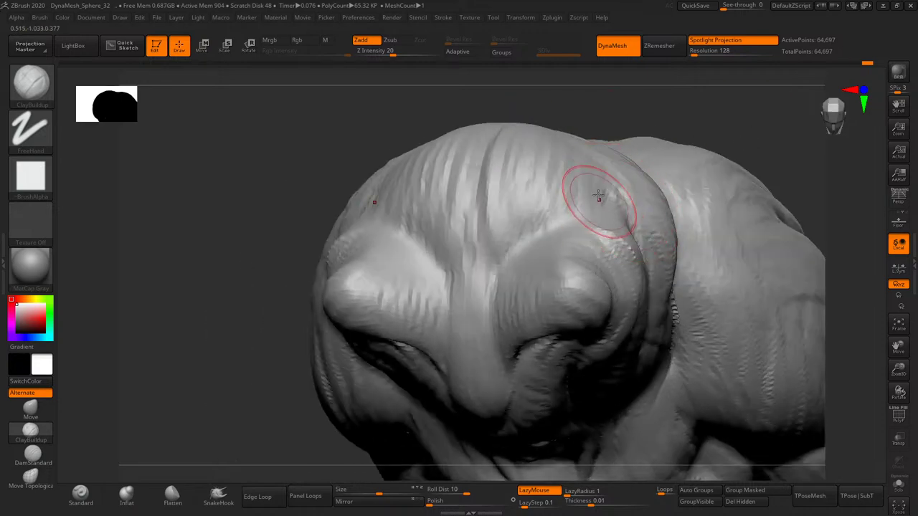
left_click_drag(594, 194, 604, 205)
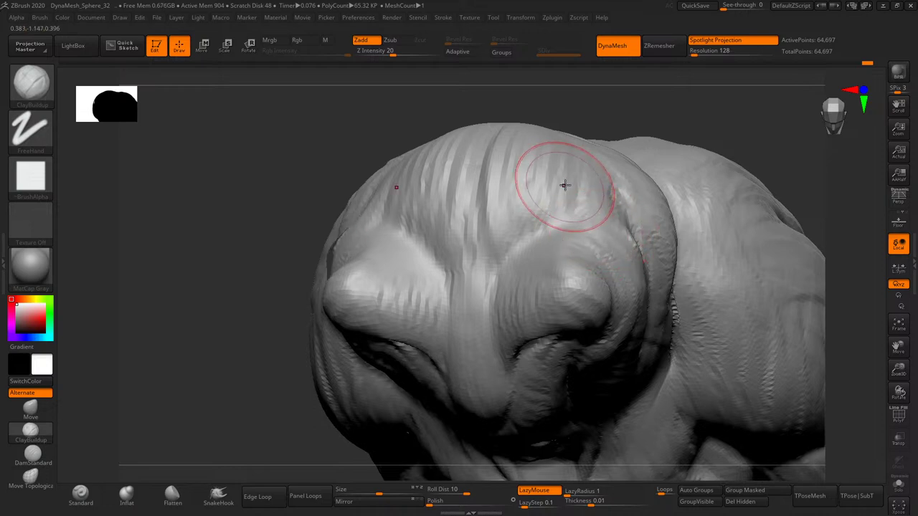
mouse_move(564, 185)
left_mouse_down()
mouse_move(493, 262)
mouse_move(473, 165)
mouse_move(529, 153)
mouse_move(578, 191)
left_mouse_up()
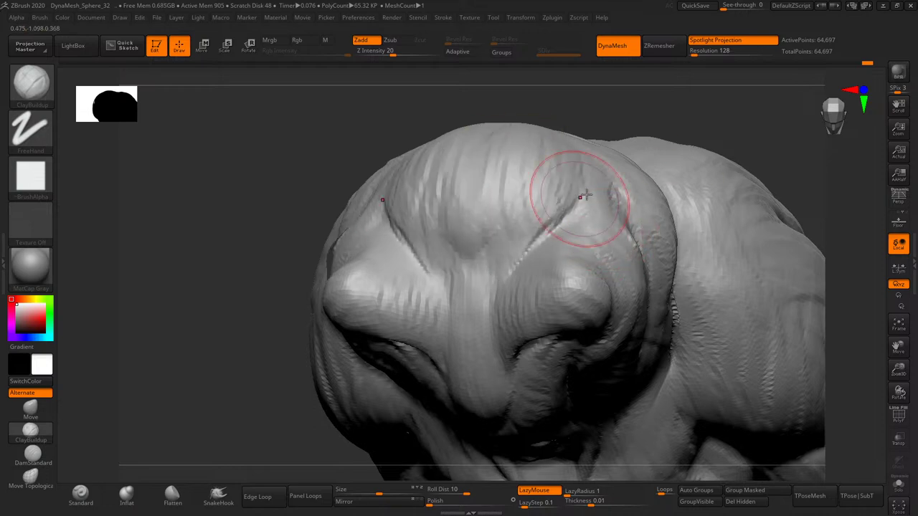
mouse_move(578, 191)
right_mouse_down()
mouse_move(764, 92)
mouse_move(722, 150)
mouse_move(656, 166)
mouse_move(710, 146)
mouse_move(701, 143)
mouse_move(705, 193)
mouse_move(584, 266)
right_mouse_up()
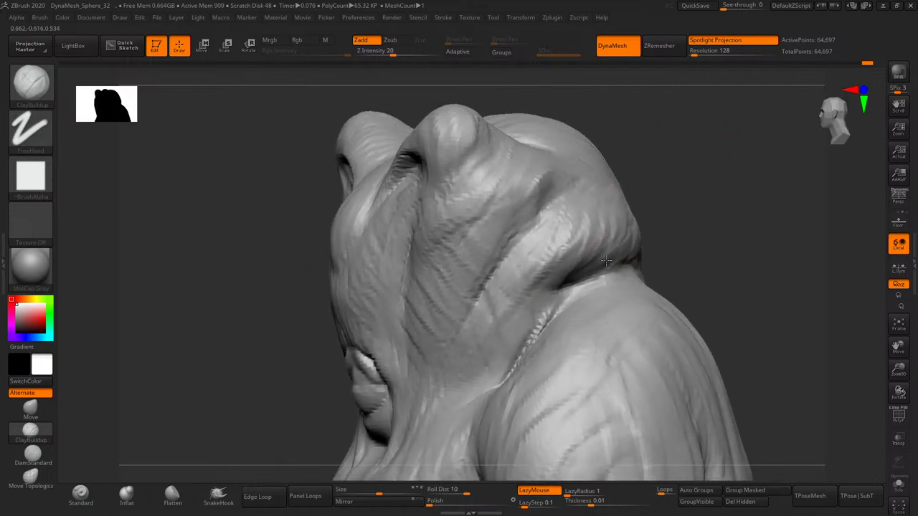
- Build up the neck crease and shoulder surface of the bust
left_click_drag(585, 266, 500, 282)
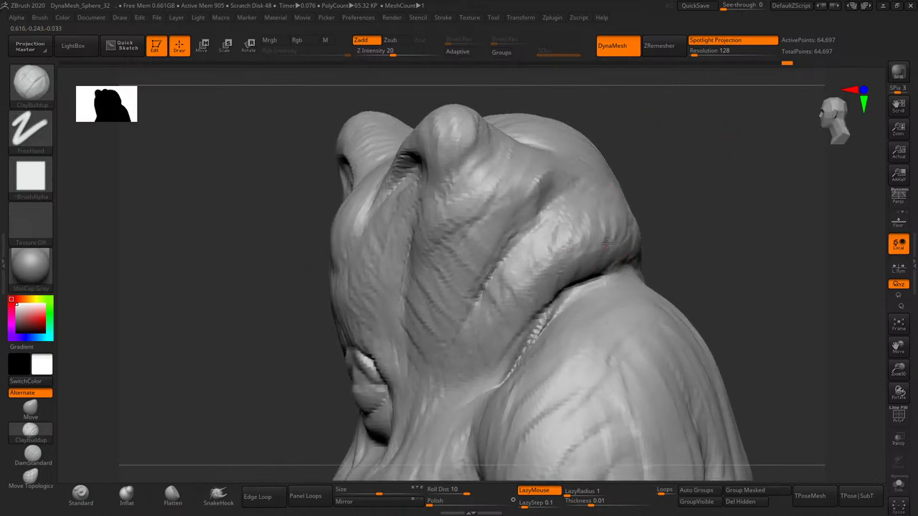
right_click_drag(607, 244, 566, 303)
left_click_drag(573, 292, 615, 292)
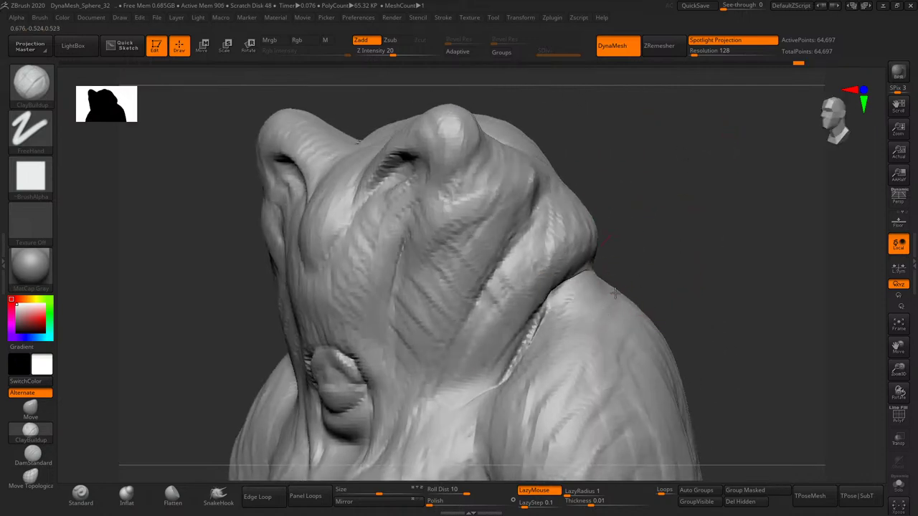
right_click_drag(700, 251, 617, 268)
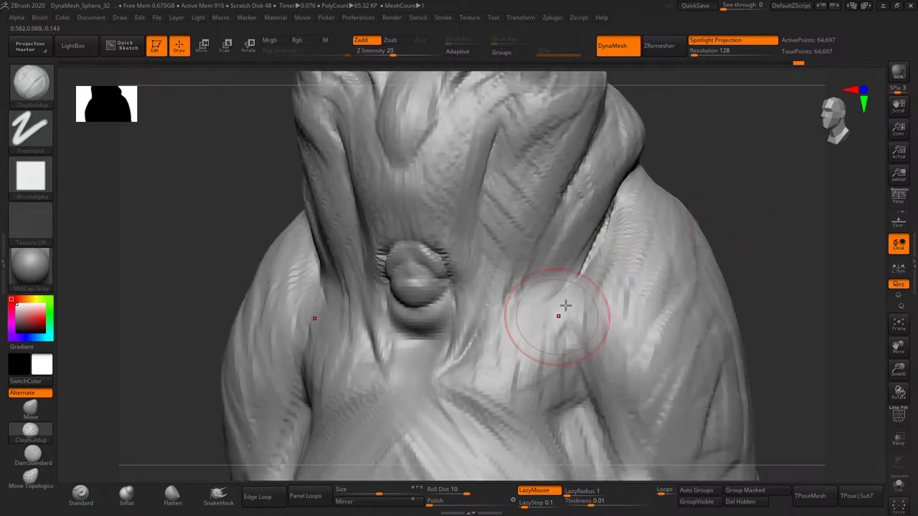
mouse_move(564, 306)
right_mouse_down()
mouse_move(723, 267)
mouse_move(734, 240)
mouse_move(670, 255)
right_mouse_up()
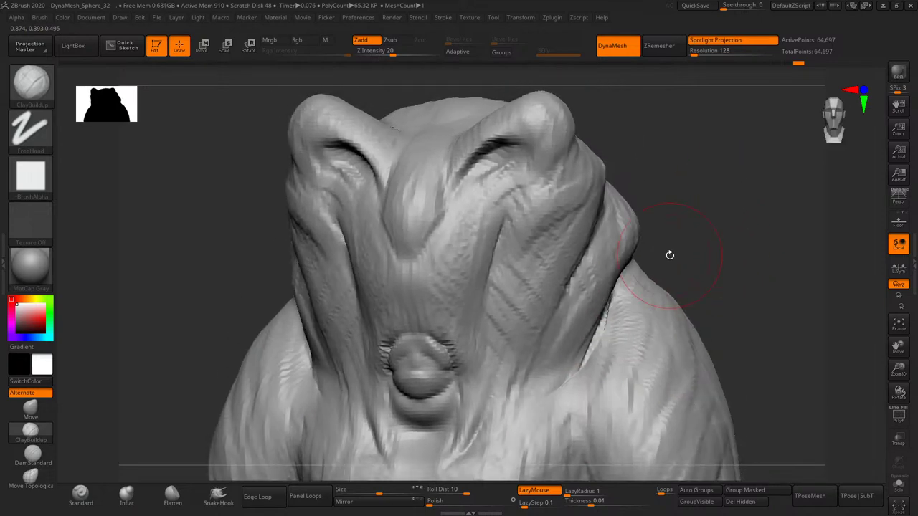
- With the Move brush, pull the head-top bumps down and shape U-shaped brow grooves
left_click(33, 413)
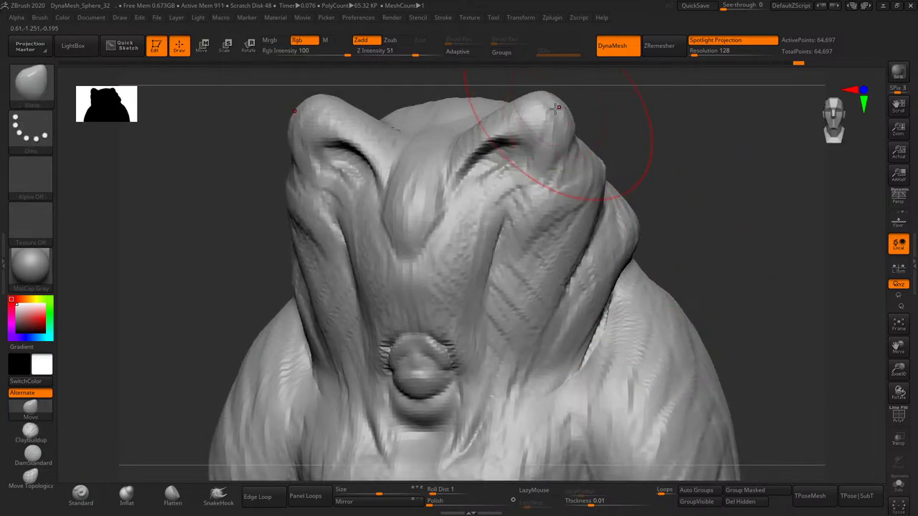
left_click_drag(558, 111, 500, 199)
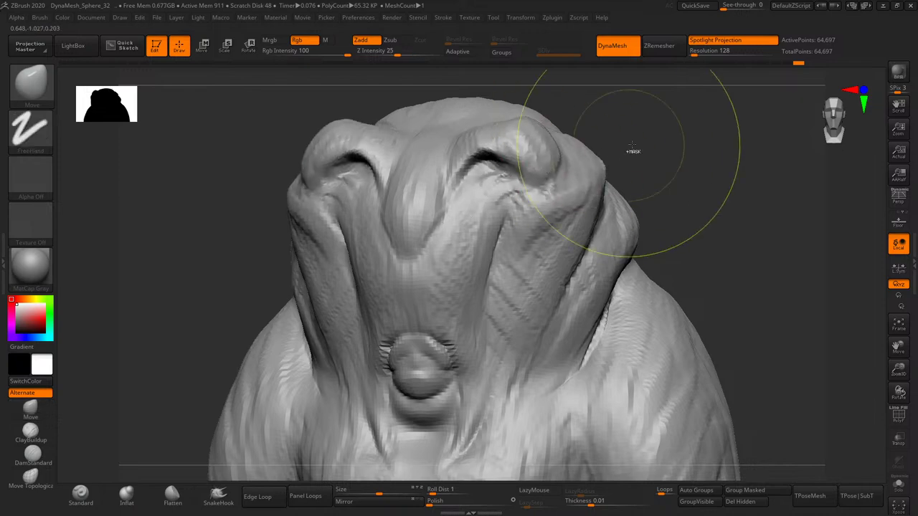
mouse_move(636, 149)
right_mouse_down()
mouse_move(646, 201)
mouse_move(534, 229)
right_mouse_up()
left_click_drag(535, 230, 506, 248)
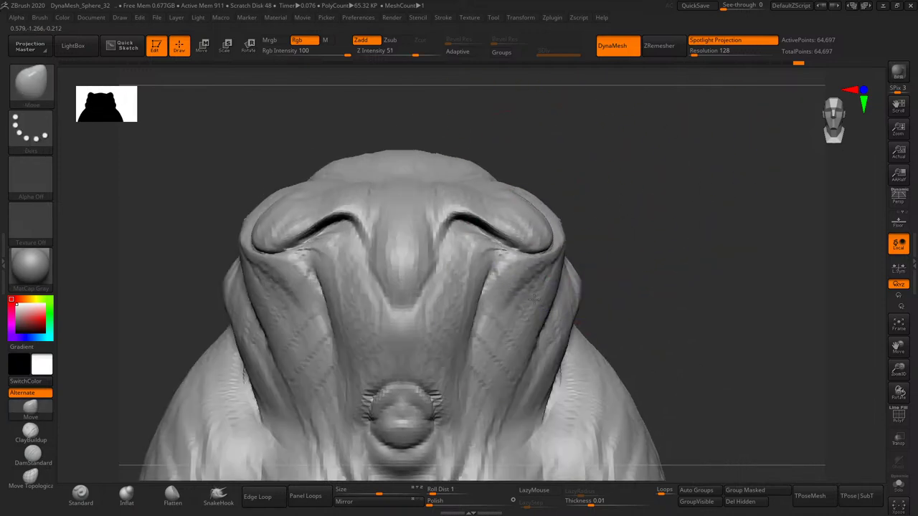
mouse_move(433, 172)
left_mouse_down()
mouse_move(495, 212)
mouse_move(531, 160)
mouse_move(567, 148)
mouse_move(603, 180)
mouse_move(628, 181)
mouse_move(553, 206)
left_mouse_up()
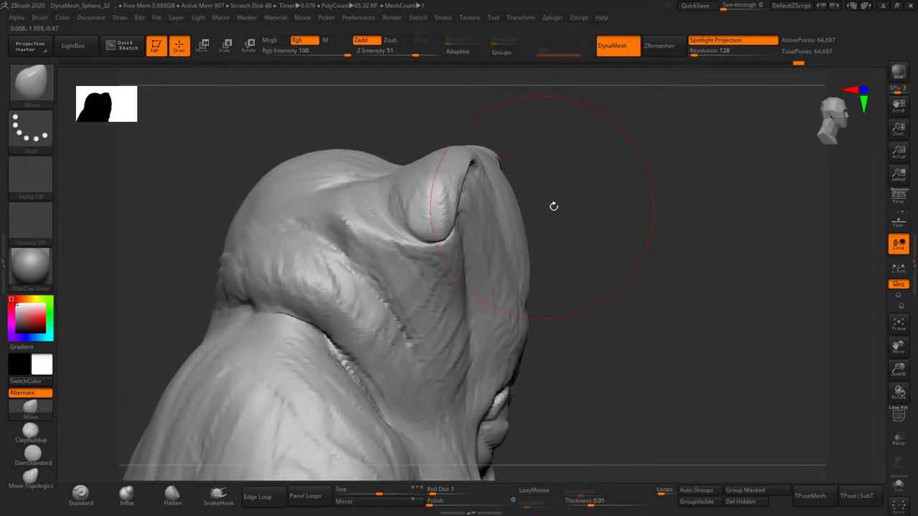
- Round the top of the hood into a crown and adjust both hood folds symmetrically
mouse_move(885, 410)
left_mouse_down()
mouse_move(883, 365)
mouse_move(765, 256)
mouse_move(705, 179)
mouse_move(680, 181)
mouse_move(698, 174)
mouse_move(717, 265)
mouse_move(883, 344)
mouse_move(901, 369)
mouse_move(707, 197)
mouse_move(717, 156)
mouse_move(667, 210)
left_mouse_up()
mouse_move(533, 195)
left_mouse_down()
mouse_move(514, 170)
mouse_move(561, 146)
left_mouse_up()
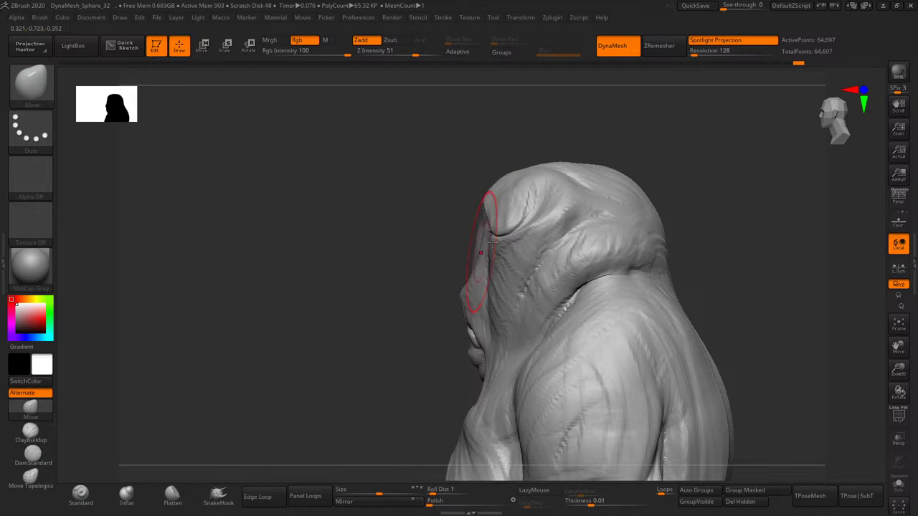
mouse_move(660, 134)
left_mouse_down()
mouse_move(465, 241)
mouse_move(492, 206)
mouse_move(490, 167)
left_mouse_up()
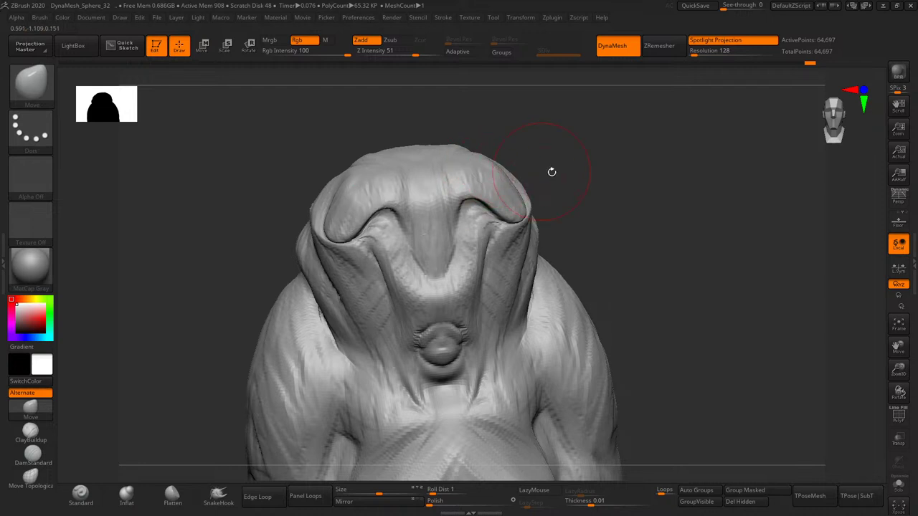
left_click_drag(551, 172, 574, 185)
mouse_move(482, 241)
left_mouse_down()
mouse_move(504, 266)
mouse_move(472, 313)
mouse_move(451, 316)
left_mouse_up()
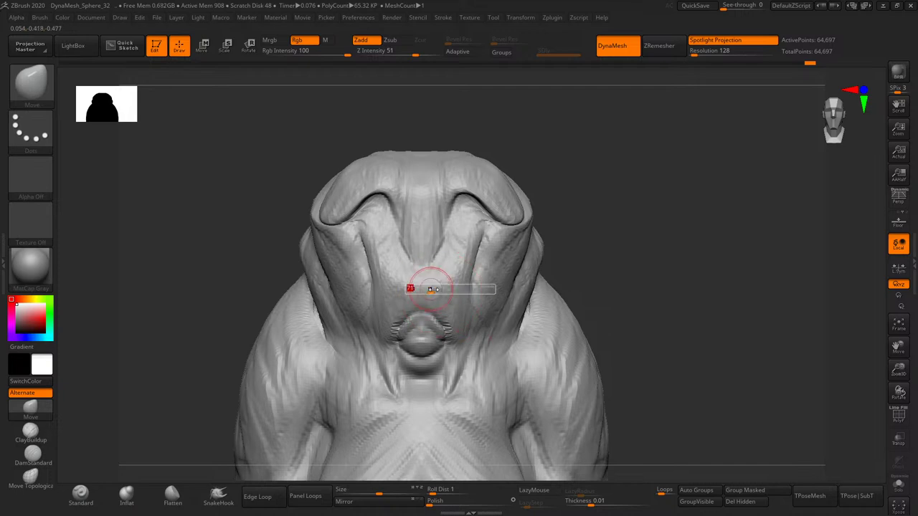
right_click_drag(430, 287, 452, 263)
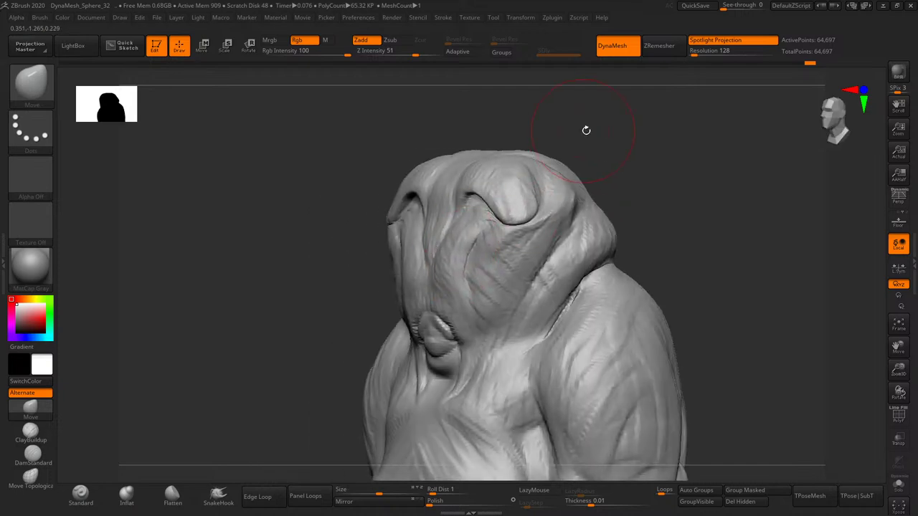
right_click_drag(586, 129, 467, 233, "shift")
- Add new folds to the brow and hood, and reshape the inner brow on both sides
mouse_move(467, 233)
left_mouse_down()
mouse_move(460, 208)
mouse_move(467, 287)
left_mouse_up()
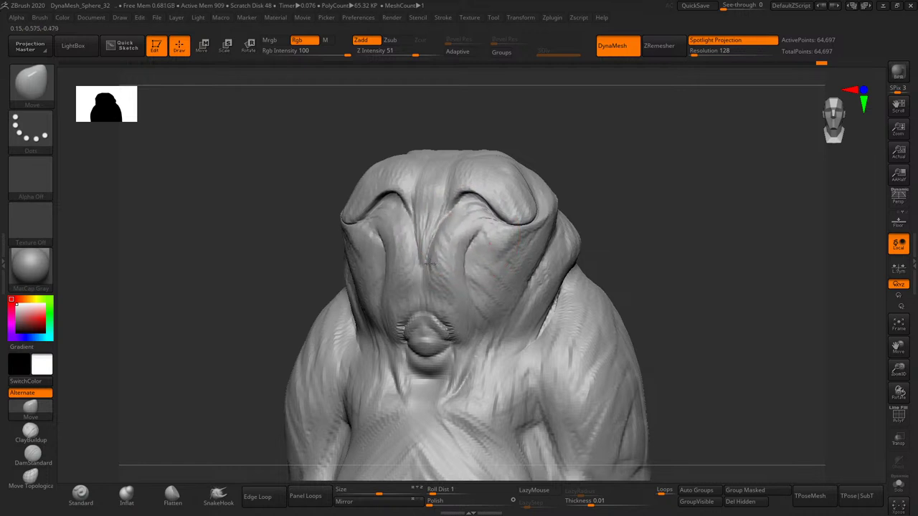
key("b")
mouse_move(624, 171)
right_mouse_down()
mouse_move(672, 180)
mouse_move(611, 189)
mouse_move(607, 209)
mouse_move(588, 194)
mouse_move(552, 233)
right_mouse_up()
key("shift")
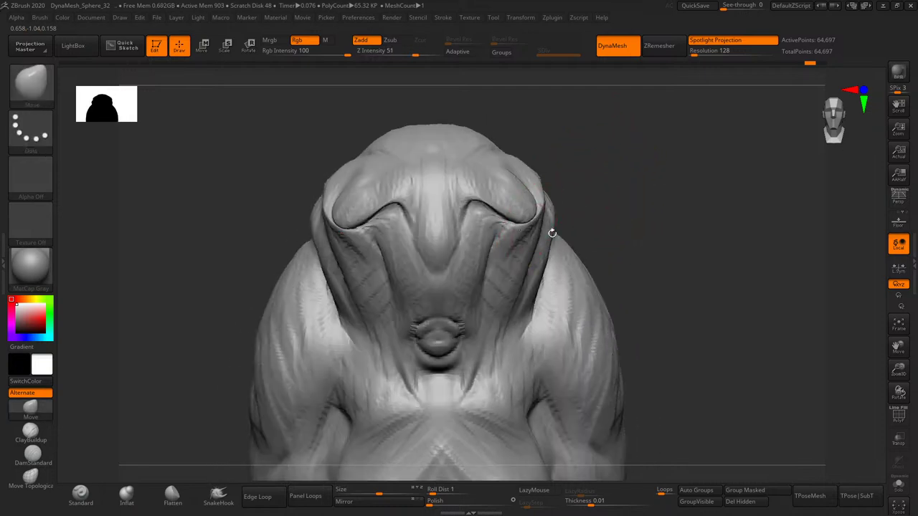
left_click_drag(479, 204, 487, 233)
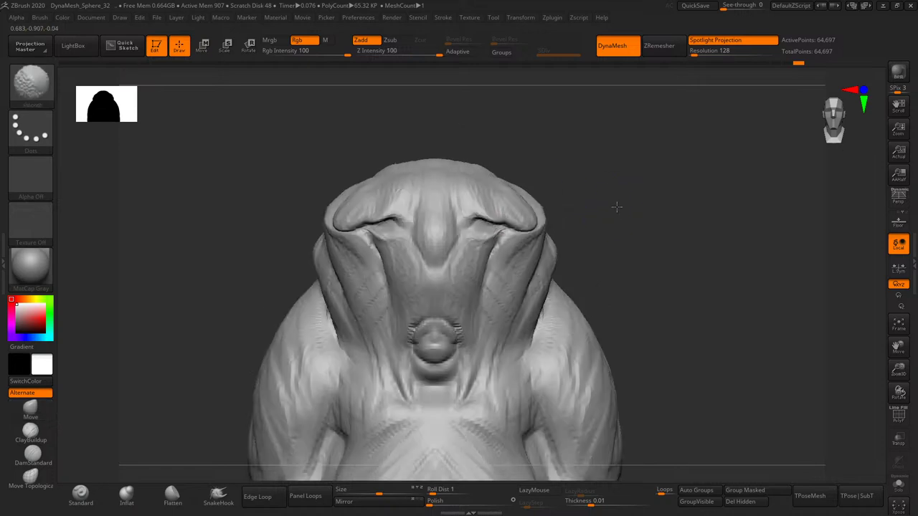
- Resize the brush and pull both eye bulges upward
mouse_move(615, 205)
right_mouse_down()
mouse_move(592, 195)
mouse_move(503, 215)
mouse_move(641, 180)
right_mouse_up()
key("s")
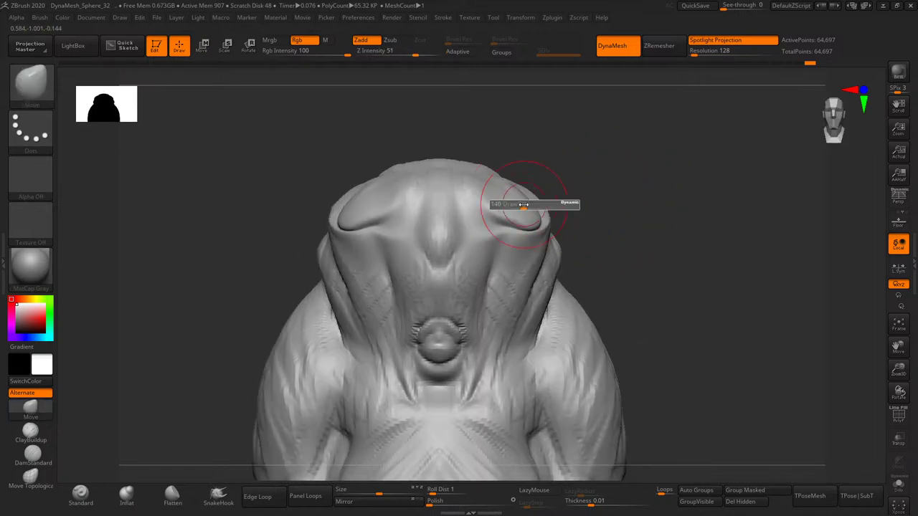
mouse_move(523, 208)
right_mouse_down()
mouse_move(518, 230)
mouse_move(512, 208)
right_mouse_up()
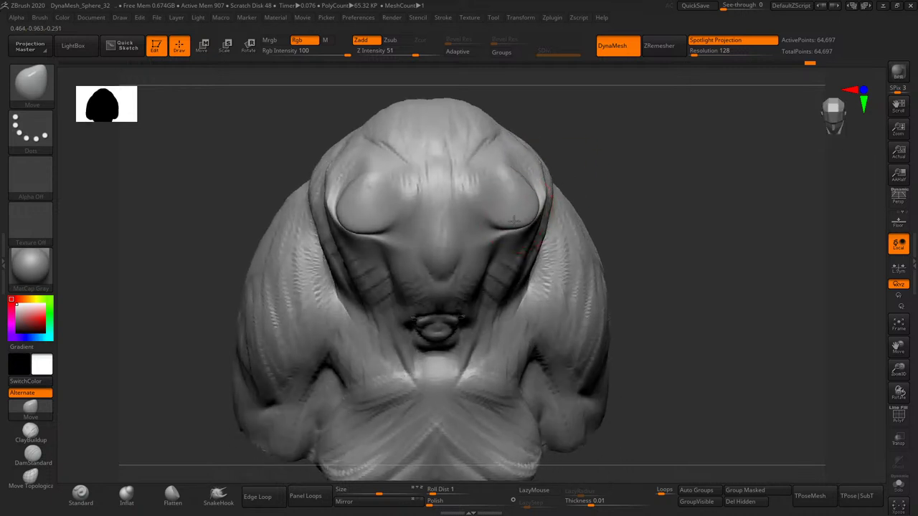
mouse_move(523, 199)
left_mouse_down()
mouse_move(530, 169)
mouse_move(518, 165)
left_mouse_up()
right_click_drag(513, 208, 591, 198)
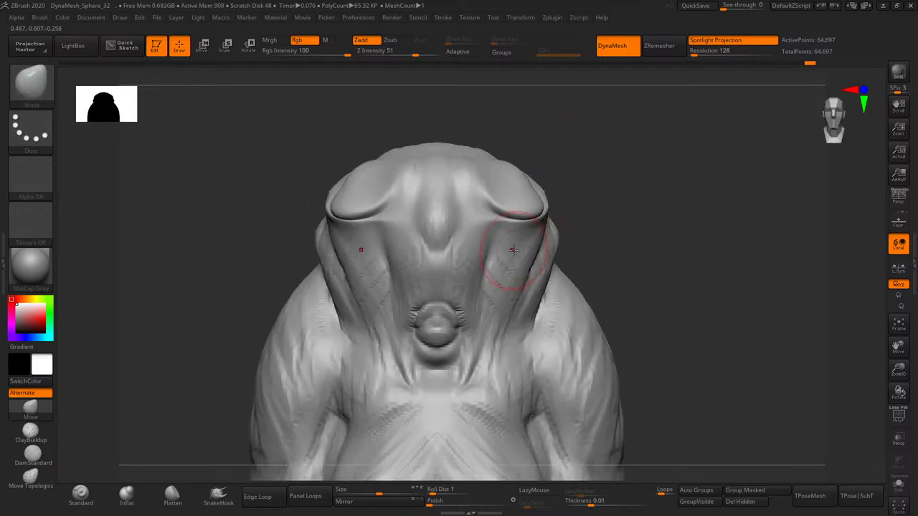
- With DamStandard, carve creases along and below both brow folds and soften the nose bridge
left_click(40, 460)
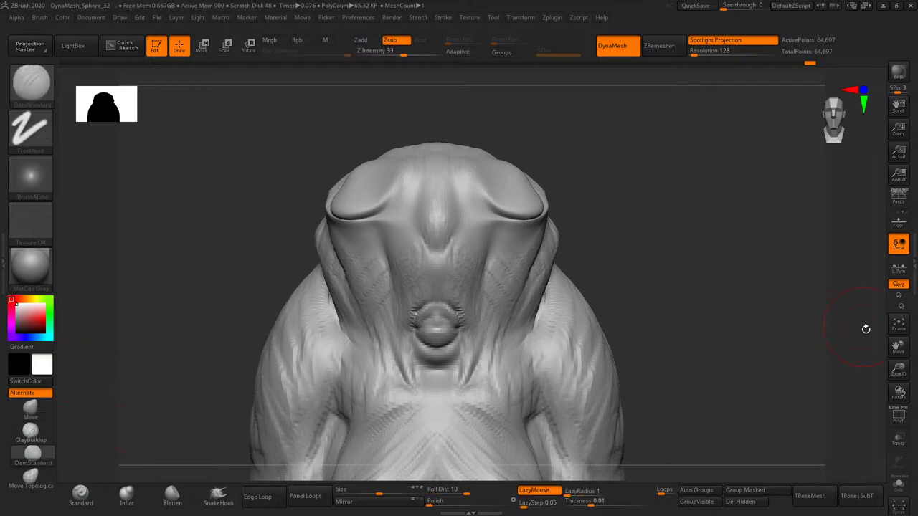
left_click_drag(899, 368, 622, 319)
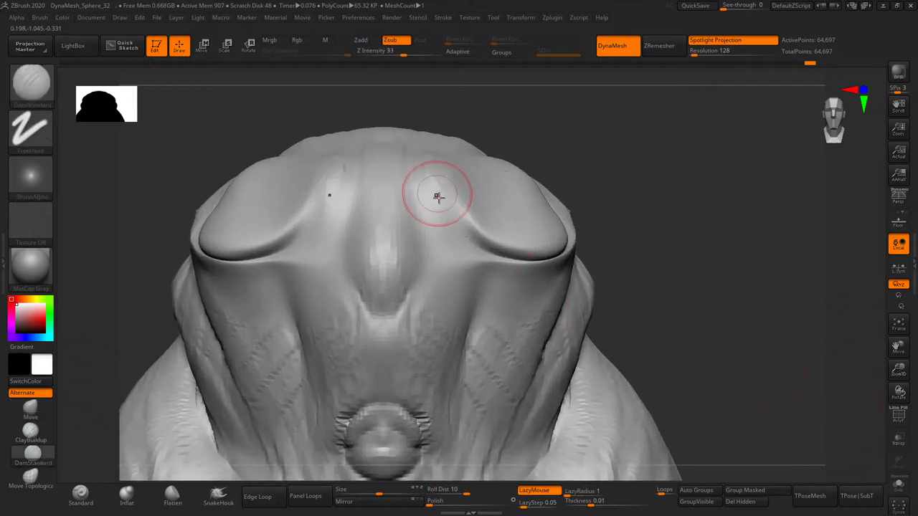
left_click_drag(446, 207, 505, 268)
key("s")
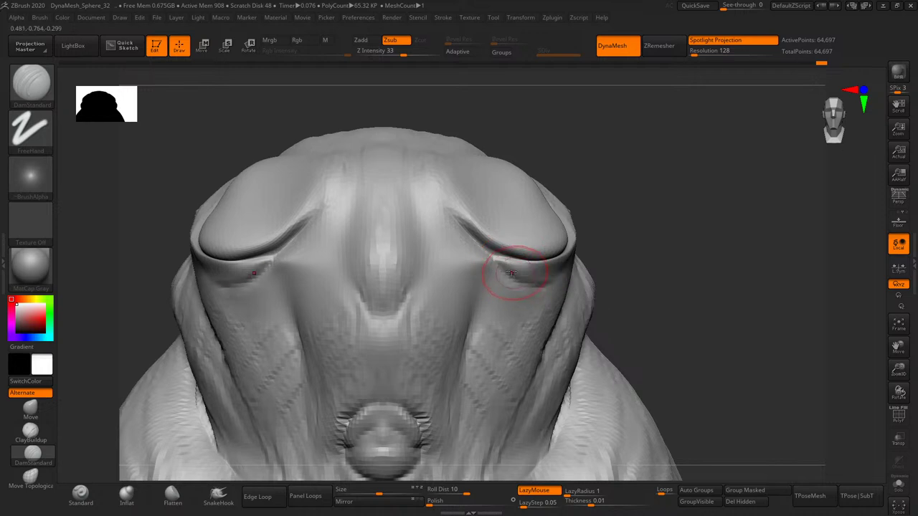
left_click_drag(447, 227, 477, 301)
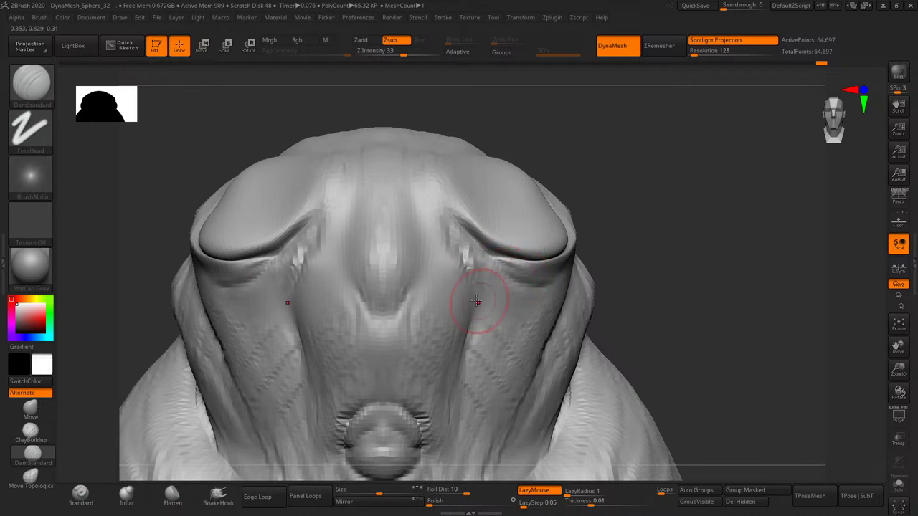
left_click_drag(455, 237, 440, 316, "shift")
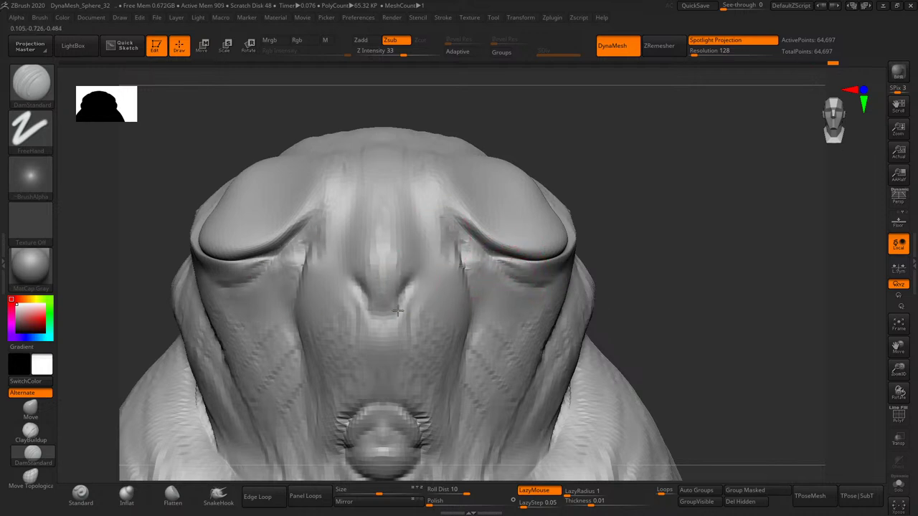
mouse_move(413, 273)
left_mouse_down("shift")
mouse_move(410, 213)
mouse_move(442, 305)
left_mouse_up("shift")
- Carve mirrored creases into the lower drapery and down toward the lower chest
left_click_drag(651, 194, 492, 205)
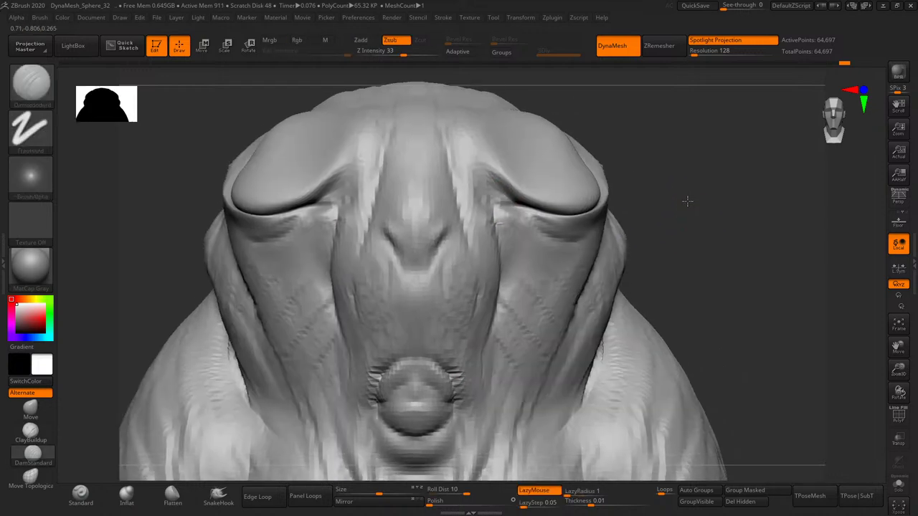
mouse_move(703, 227)
left_mouse_down()
mouse_move(555, 271)
mouse_move(555, 237)
mouse_move(615, 225)
mouse_move(567, 255)
mouse_move(595, 266)
mouse_move(599, 290)
left_mouse_up()
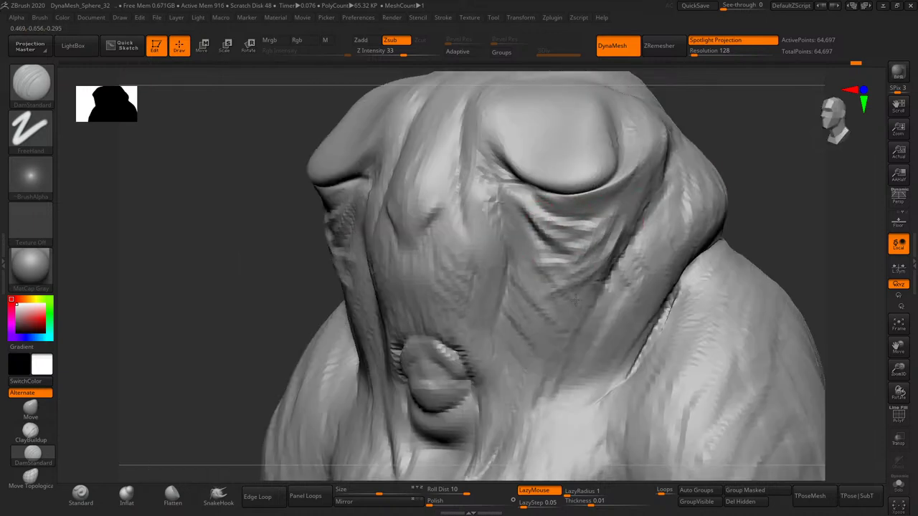
mouse_move(563, 338)
left_mouse_down()
mouse_move(528, 430)
mouse_move(537, 390)
mouse_move(674, 351)
left_mouse_up()
mouse_move(898, 369)
left_mouse_down()
mouse_move(686, 153)
mouse_move(599, 241)
left_mouse_up()
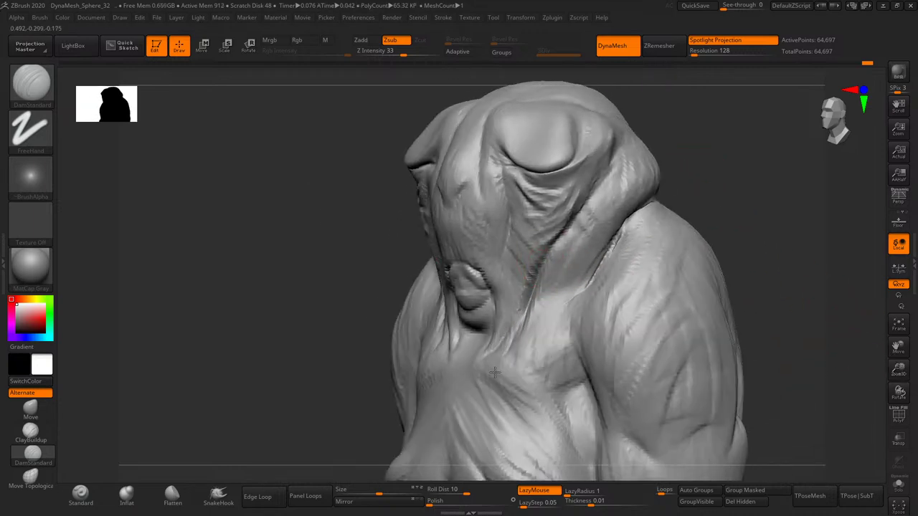
left_click_drag(541, 271, 492, 376)
left_click_drag(760, 236, 718, 195)
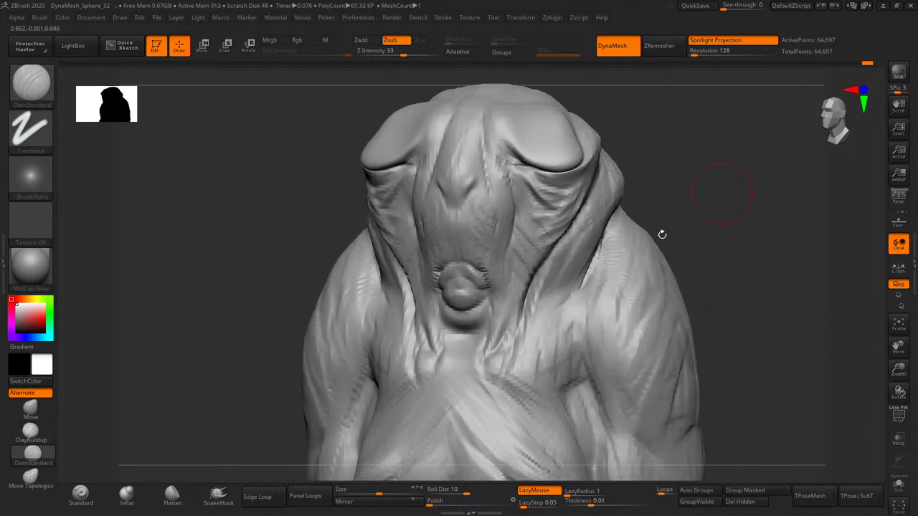
key("s")
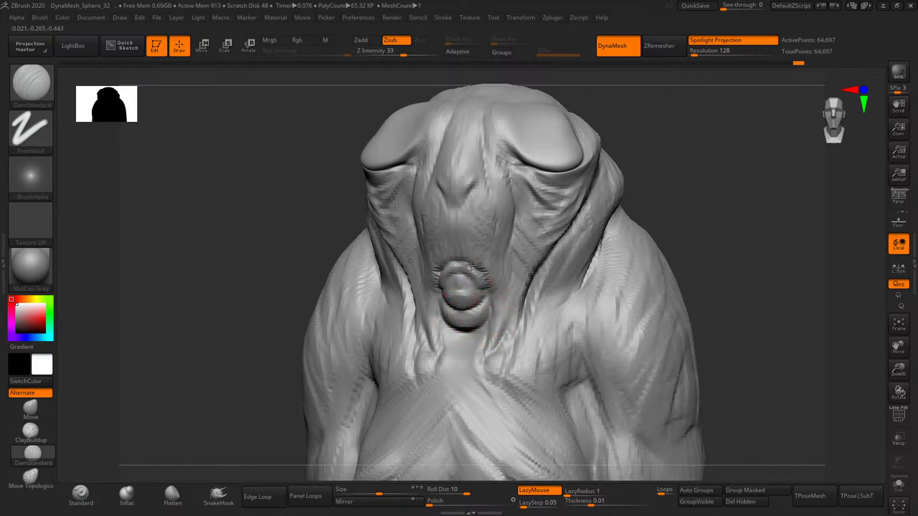
right_click_drag(522, 252, 517, 240)
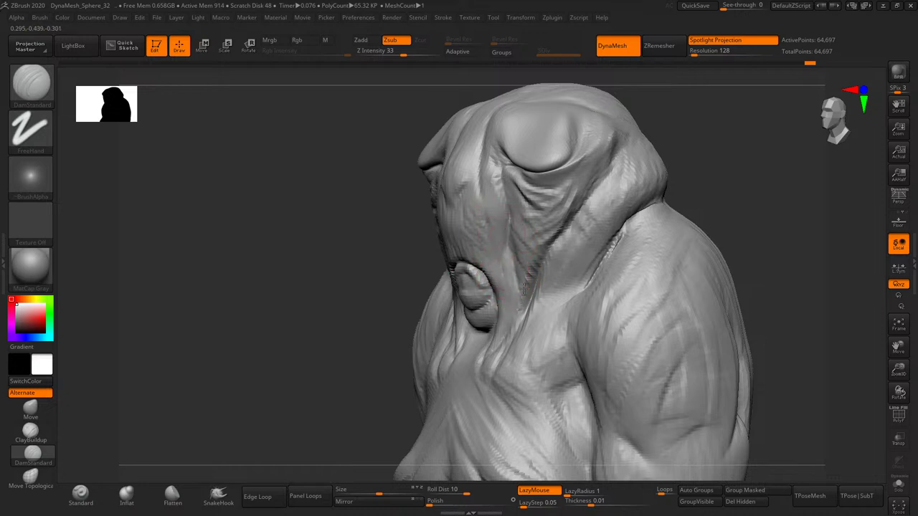
- Carve a faint face crease and a crease along the hood's right edge, smoothing the lower drapery
left_click_drag(472, 174, 462, 188)
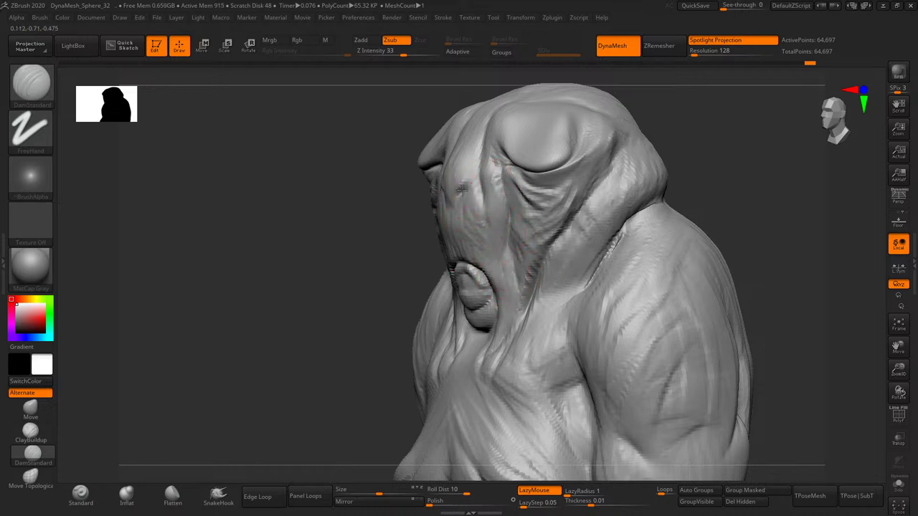
left_click_drag(596, 182, 655, 177)
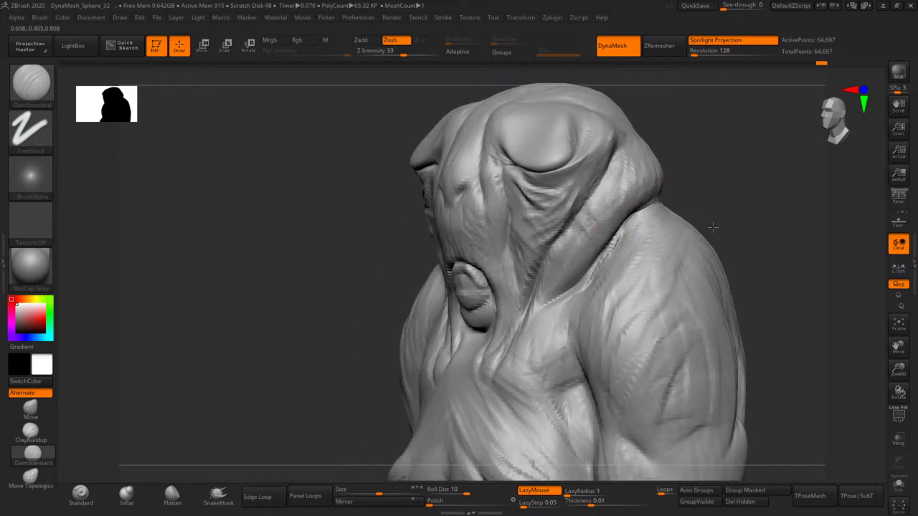
right_click_drag(580, 283, 590, 328)
right_click_drag(588, 392, 599, 333)
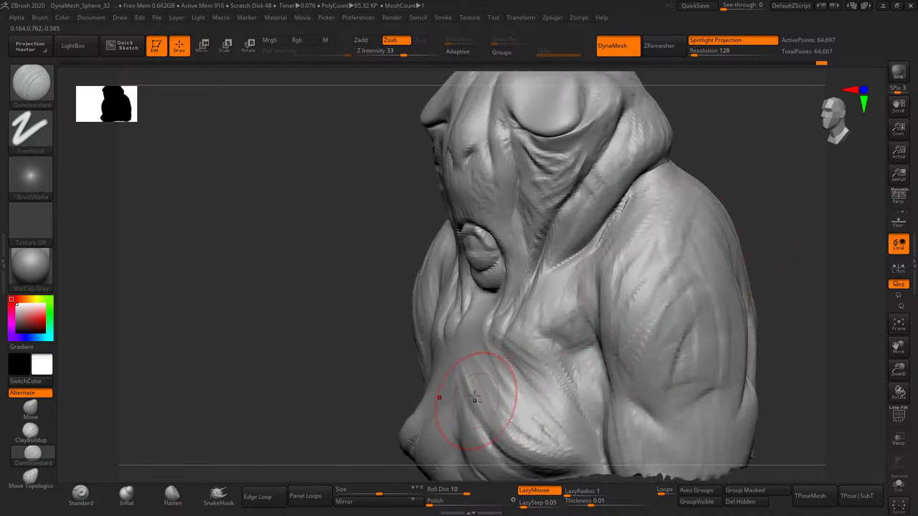
left_click_drag(470, 392, 492, 444)
- Carve a groove into the back of the bust, checking it from several angles
mouse_move(700, 233)
left_mouse_down()
mouse_move(776, 203)
mouse_move(677, 250)
mouse_move(707, 295)
mouse_move(731, 269)
mouse_move(722, 287)
mouse_move(722, 269)
mouse_move(690, 278)
mouse_move(752, 263)
mouse_move(693, 251)
left_mouse_up()
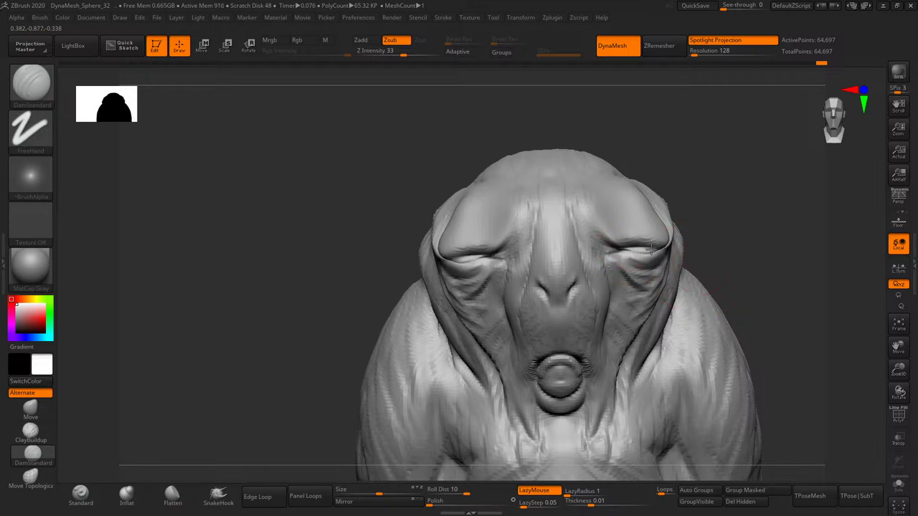
mouse_move(687, 233)
left_mouse_down()
mouse_move(752, 232)
mouse_move(738, 207)
mouse_move(646, 211)
mouse_move(617, 198)
mouse_move(636, 188)
left_mouse_up()
left_click_drag(756, 205, 751, 166, "alt")
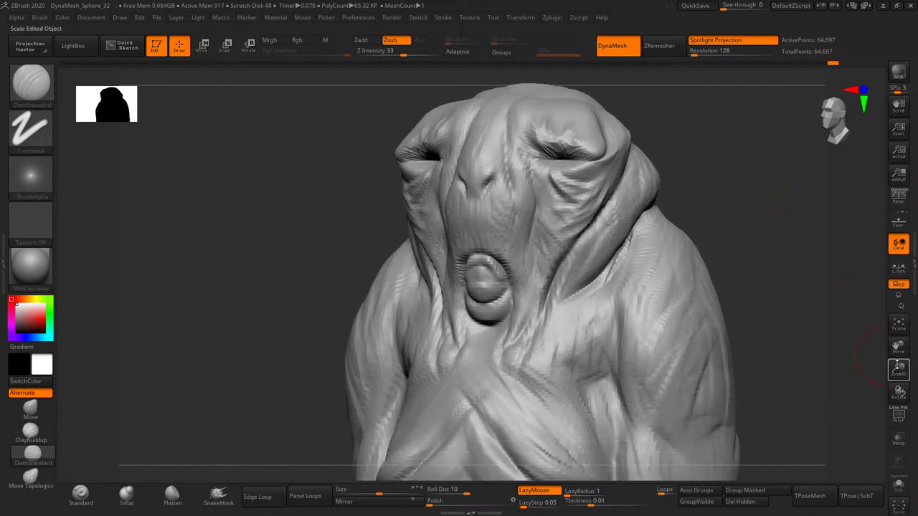
left_click_drag(887, 358, 879, 356)
mouse_move(702, 149)
left_mouse_down()
mouse_move(676, 154)
mouse_move(689, 174)
mouse_move(846, 172)
mouse_move(726, 223)
mouse_move(639, 191)
left_mouse_up()
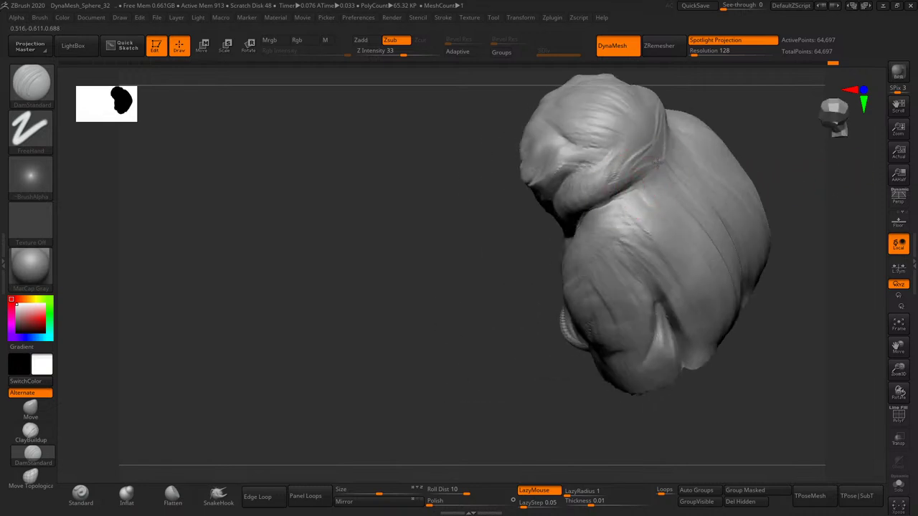
left_click_drag(746, 154, 760, 139)
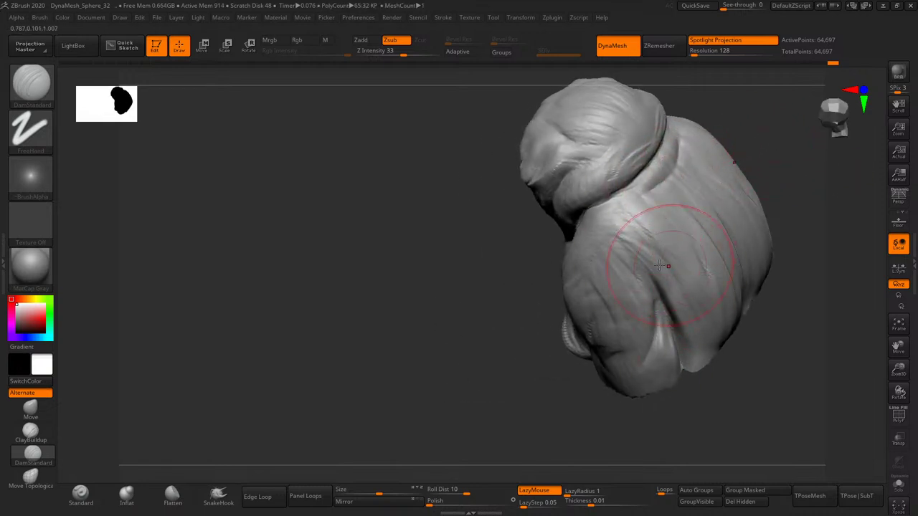
left_click_drag(676, 271, 663, 255)
left_click_drag(795, 193, 709, 262)
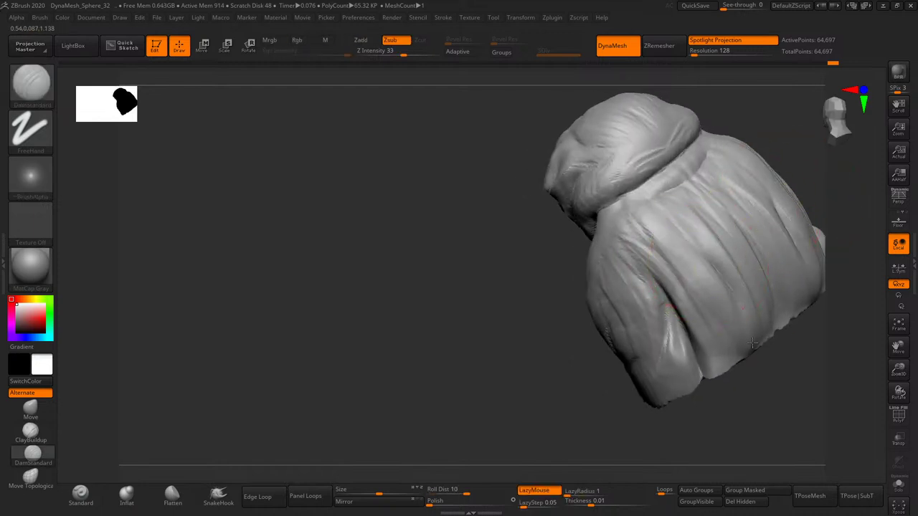
mouse_move(787, 343)
left_mouse_down()
mouse_move(765, 206)
mouse_move(707, 226)
left_mouse_up()
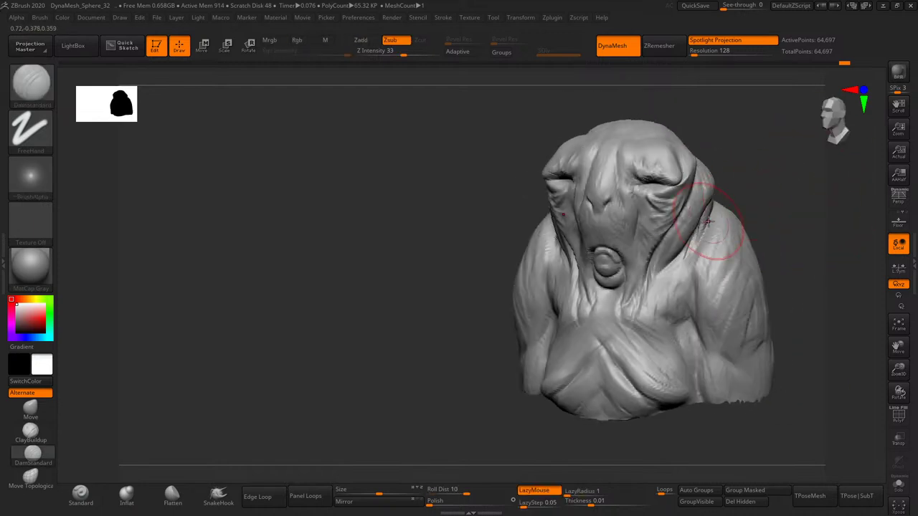
mouse_move(760, 237)
left_mouse_down()
mouse_move(778, 224)
mouse_move(682, 277)
left_mouse_up()
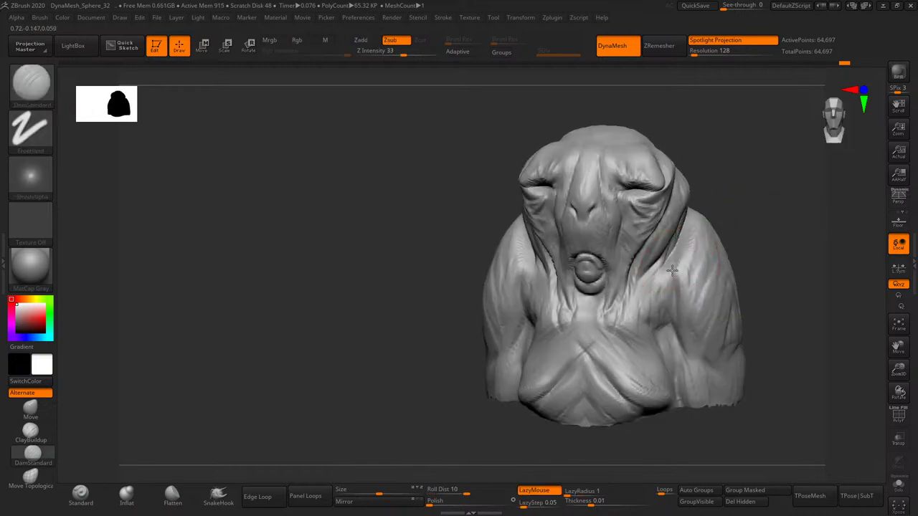
mouse_move(725, 236)
left_mouse_down()
mouse_move(746, 215)
mouse_move(717, 207)
left_mouse_up()
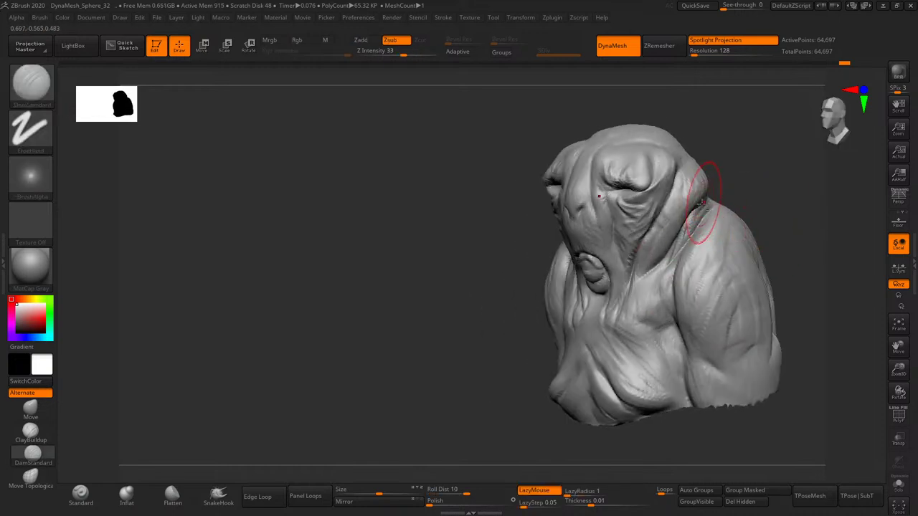
- Select the Move brush (BMV) and turn the bust to a straight front view
left_click(31, 409)
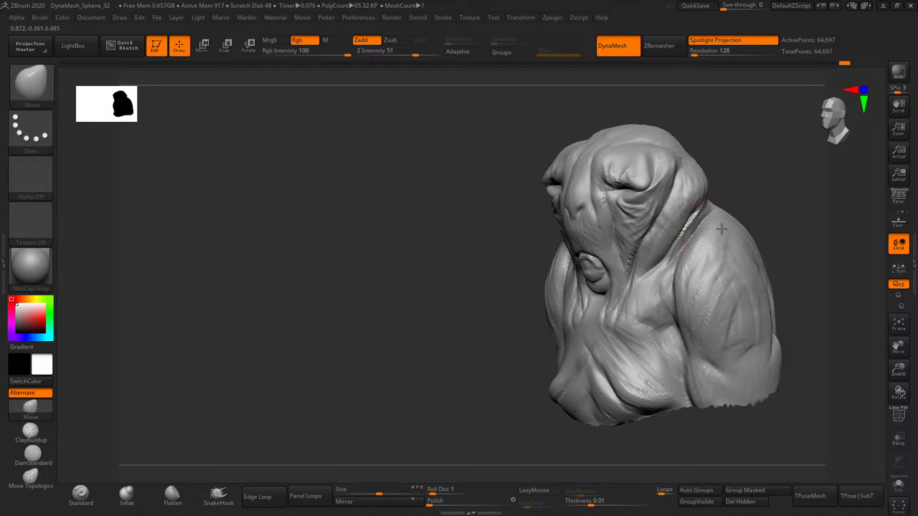
mouse_move(787, 241)
left_mouse_down()
mouse_move(760, 251)
mouse_move(795, 264)
mouse_move(602, 387)
mouse_move(680, 338)
left_mouse_up()
left_click_drag(707, 270, 634, 293)
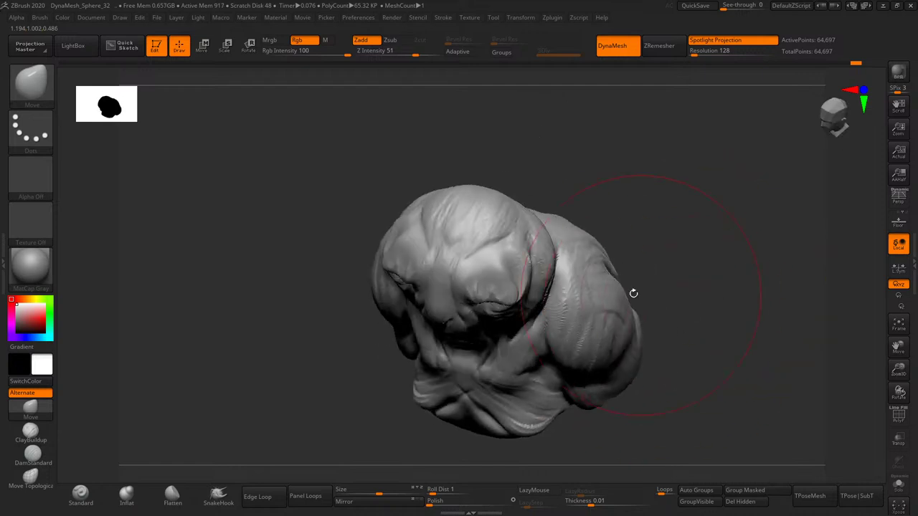
mouse_move(660, 230)
left_mouse_down()
mouse_move(685, 234)
mouse_move(667, 237)
left_mouse_up()
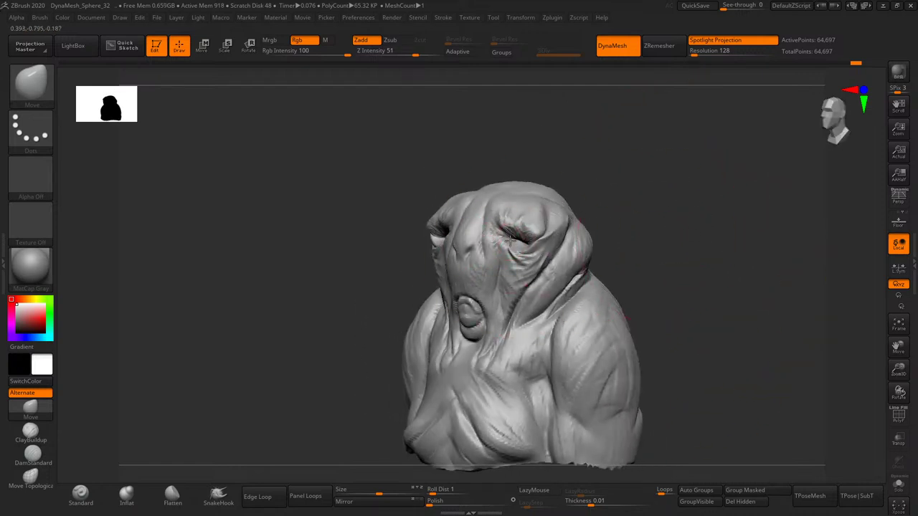
left_click_drag(605, 184, 547, 229)
key("b")
key("c")
key("t")
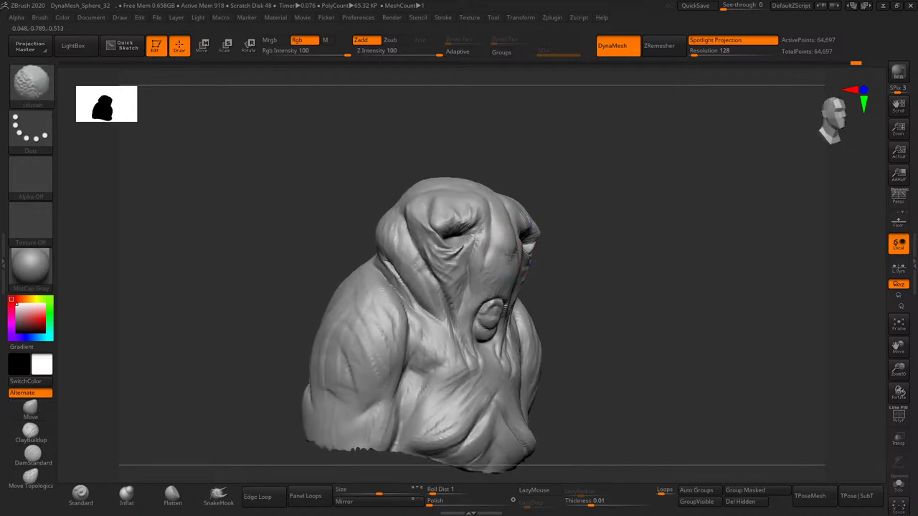
key("b")
key("m")
key("v")
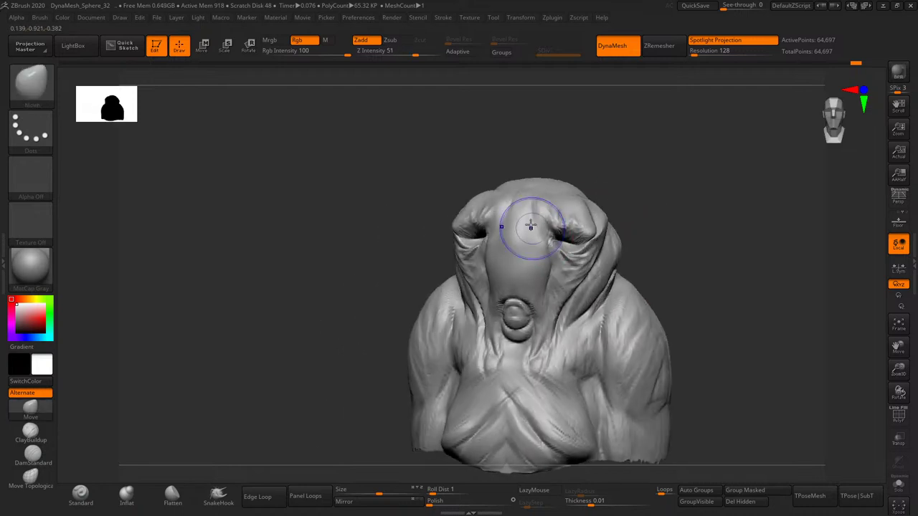
mouse_move(605, 205)
left_mouse_down("shift")
mouse_move(678, 237)
mouse_move(611, 231)
left_mouse_up("shift")
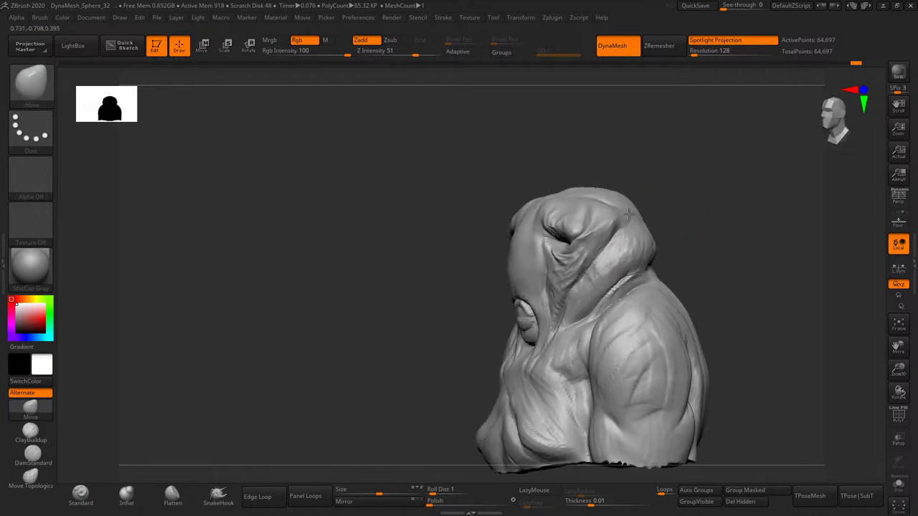
- Set Draw Size to 149, pull horns out of the hood sides and bend them upward
key("s")
mouse_move(659, 204)
left_mouse_down()
mouse_move(626, 229)
mouse_move(746, 212)
left_mouse_up()
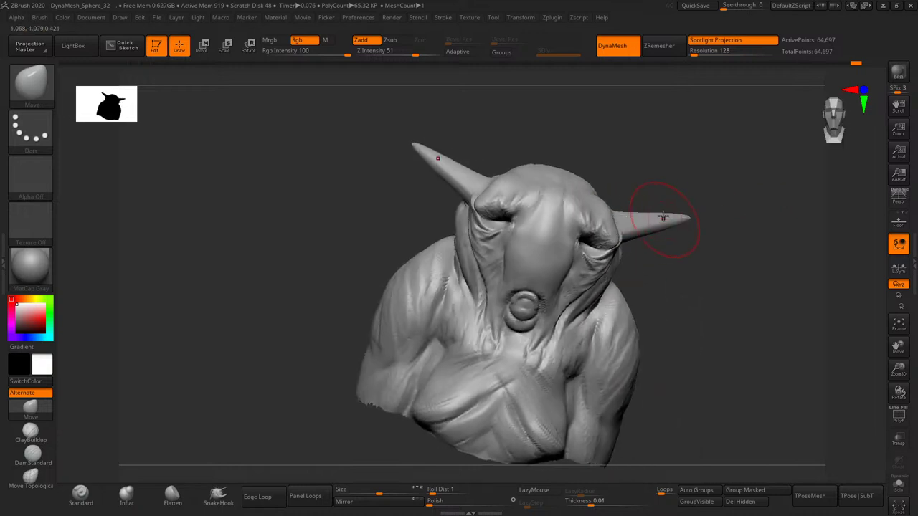
mouse_move(663, 216)
left_mouse_down()
mouse_move(662, 259)
mouse_move(666, 215)
left_mouse_up()
mouse_move(611, 148)
left_mouse_down()
mouse_move(715, 165)
mouse_move(742, 197)
mouse_move(711, 201)
left_mouse_up()
- Undo and redo the horn bends, inspect them from above, then undo the horn edits
key("ctrl")
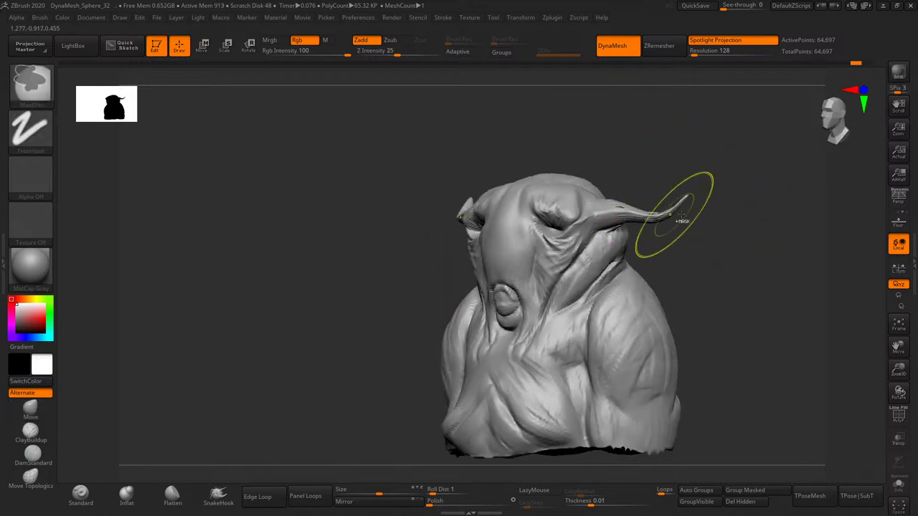
key("ctrl+z")
key("ctrl+z")
key("ctrl+z")
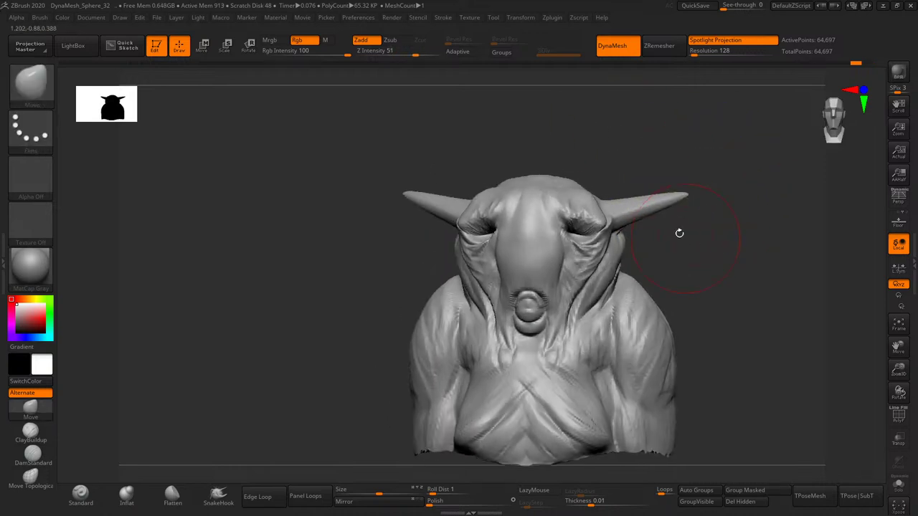
key("ctrl+shift+z")
key("ctrl+shift+z")
left_click_drag(703, 174, 641, 216)
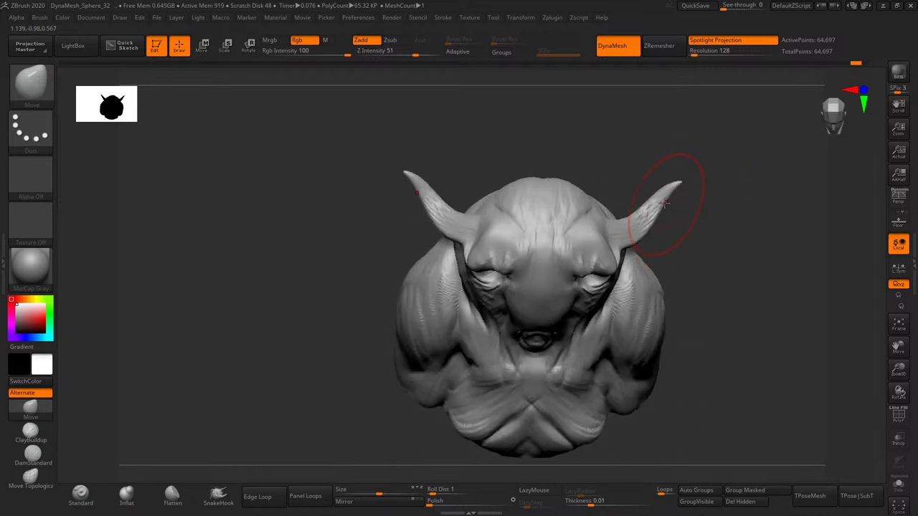
mouse_move(696, 220)
left_mouse_down()
mouse_move(717, 206)
mouse_move(709, 231)
left_mouse_up()
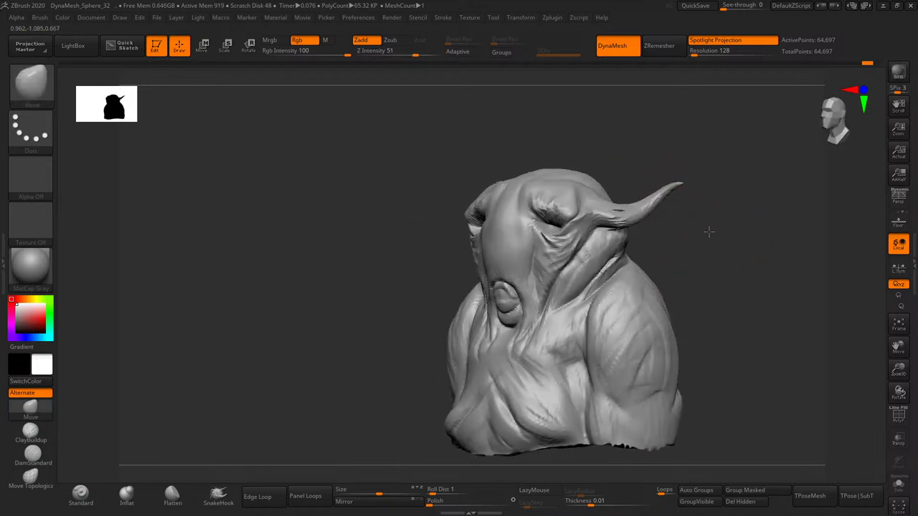
key("ctrl+z")
- Undo the horns entirely and inspect the top of the head
key("ctrl+z")
key("ctrl+z")
key("ctrl+z")
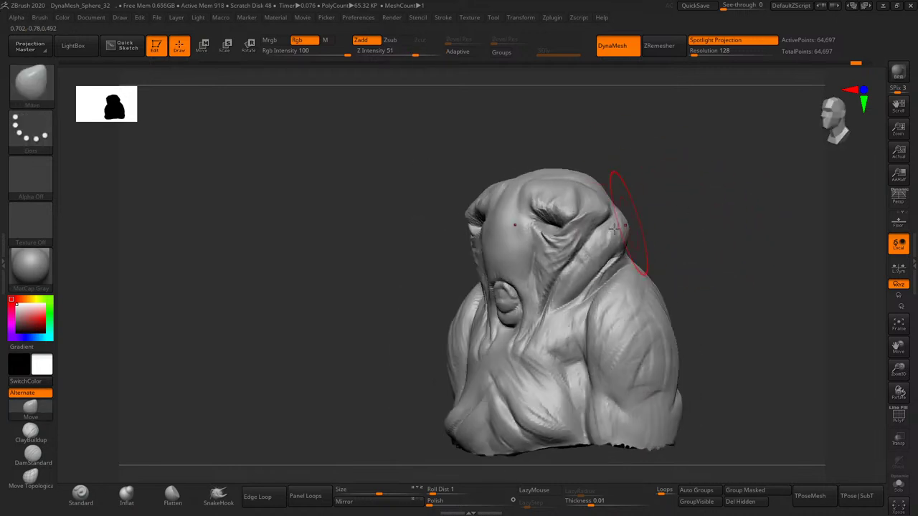
key("ctrl+z")
key("ctrl+z")
right_click_drag(609, 224, 635, 234)
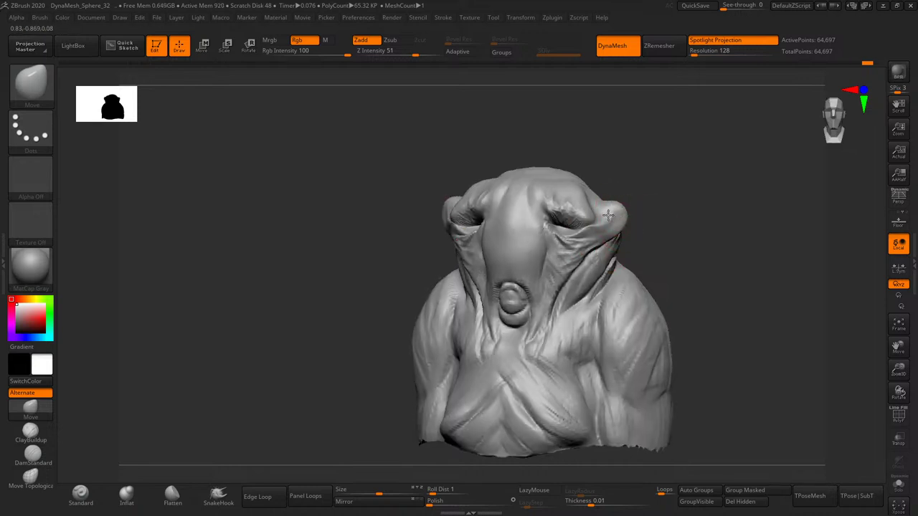
mouse_move(607, 213)
right_mouse_down()
mouse_move(658, 189)
mouse_move(662, 220)
mouse_move(676, 225)
mouse_move(615, 248)
right_mouse_up()
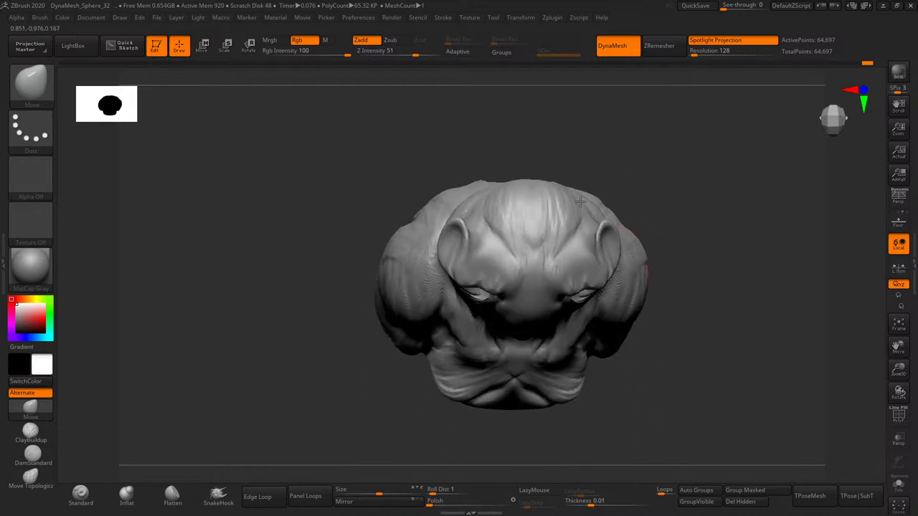
mouse_move(682, 194)
right_mouse_down()
mouse_move(678, 176)
mouse_move(694, 228)
mouse_move(589, 244)
right_mouse_up()
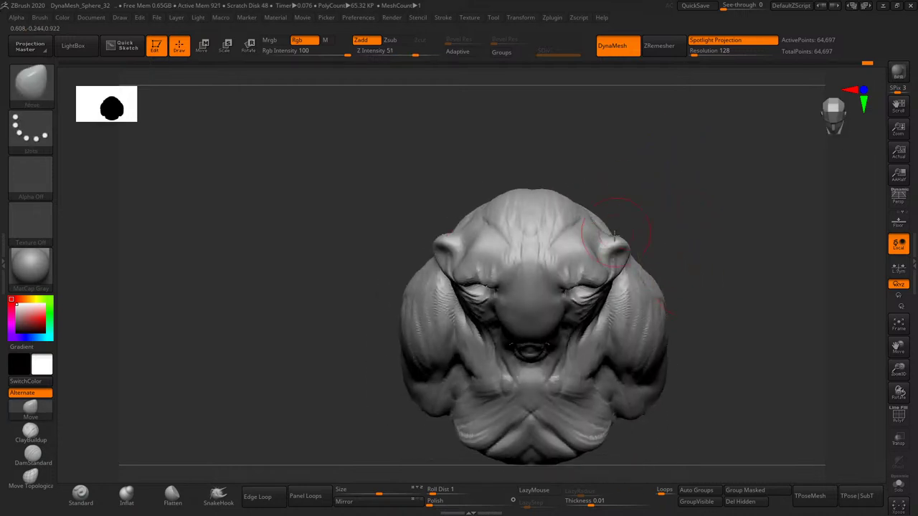
mouse_move(591, 184)
right_mouse_down()
mouse_move(673, 178)
mouse_move(707, 220)
mouse_move(624, 246)
mouse_move(703, 205)
right_mouse_up()
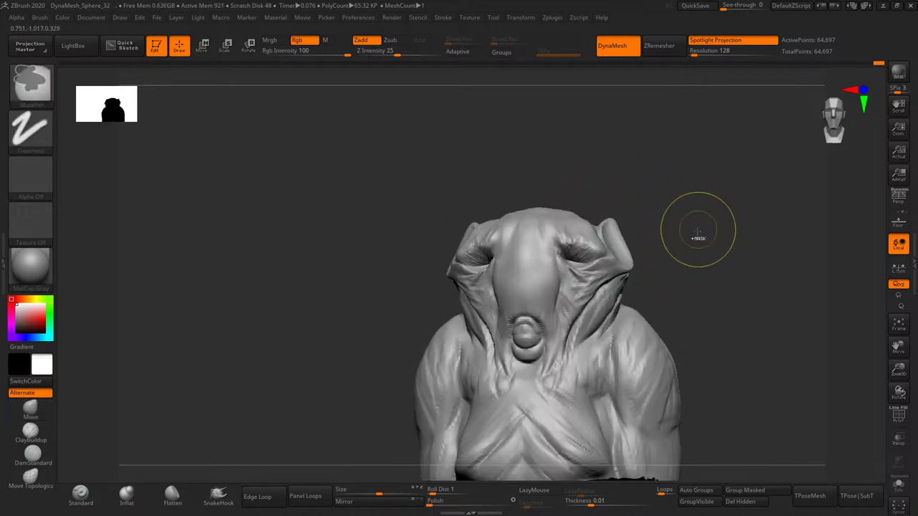
mouse_move(709, 250)
right_mouse_down()
mouse_move(715, 237)
mouse_move(686, 267)
right_mouse_up()
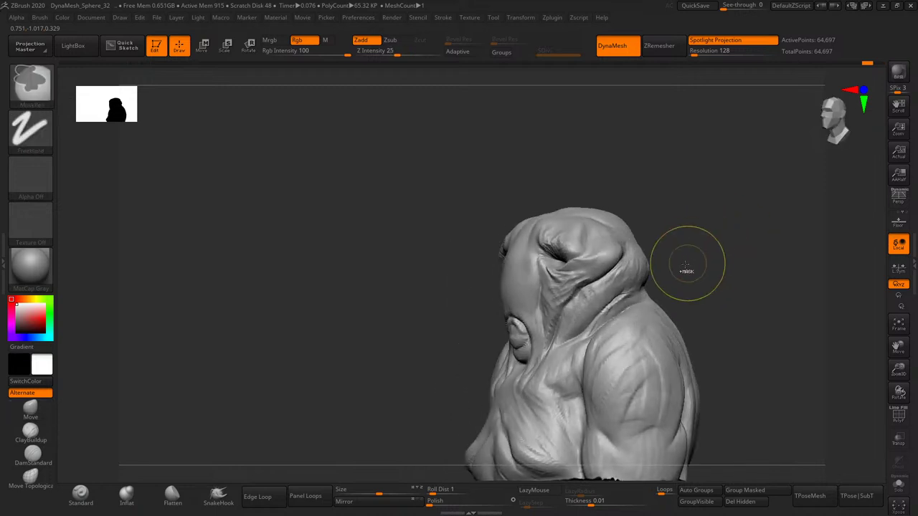
- Pull the sides of the hood outward into symmetric side bulges
left_click_drag(686, 266, 635, 286)
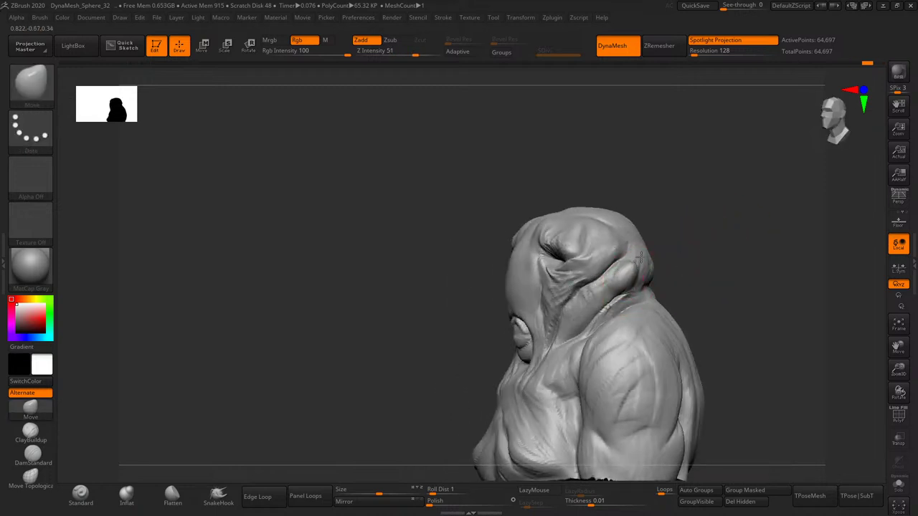
right_click_drag(638, 260, 636, 274)
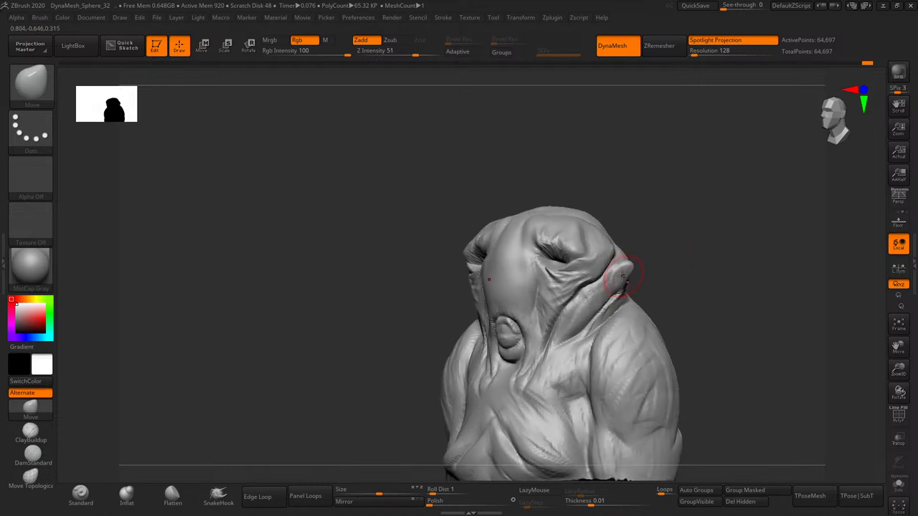
right_click_drag(628, 272, 665, 257)
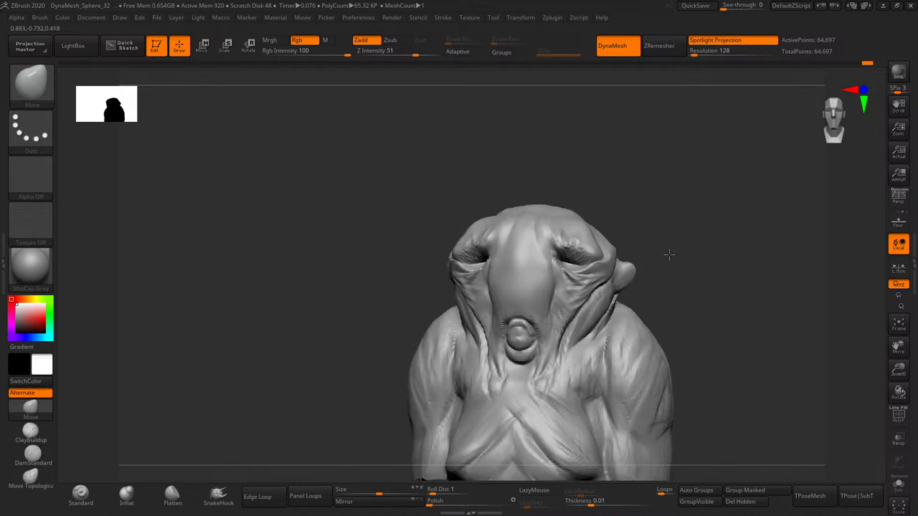
left_click_drag(624, 273, 644, 282)
right_click_drag(655, 288, 624, 279)
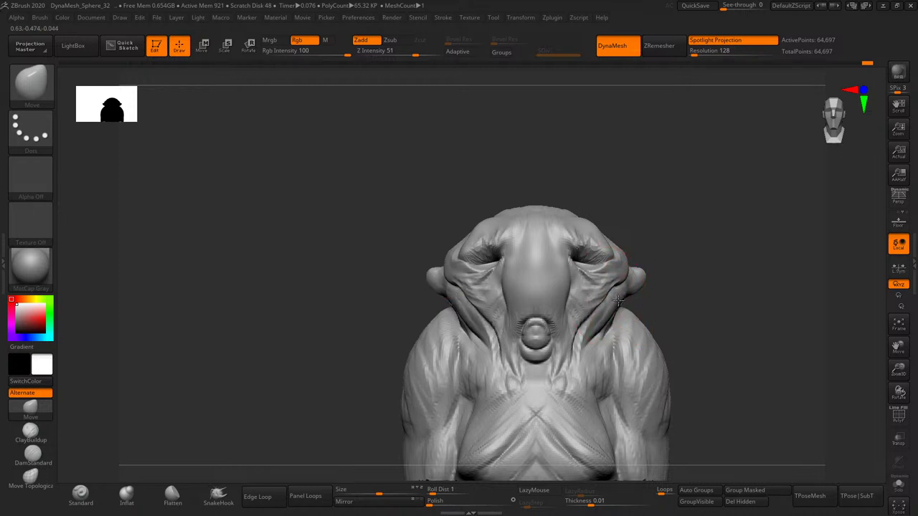
left_click_drag(618, 301, 587, 301)
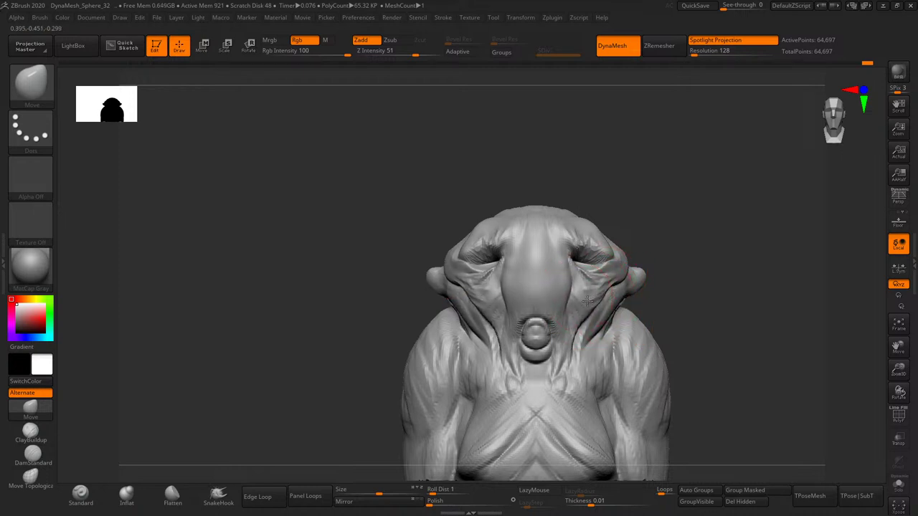
- Resize the brush and enlarge the ear lobe beside the face, checking both sides
mouse_move(641, 240)
right_mouse_down()
mouse_move(566, 280)
mouse_move(676, 218)
mouse_move(529, 312)
mouse_move(726, 214)
mouse_move(682, 242)
right_mouse_up()
key("s")
mouse_move(574, 359)
right_mouse_down()
mouse_move(543, 379)
mouse_move(671, 222)
right_mouse_up()
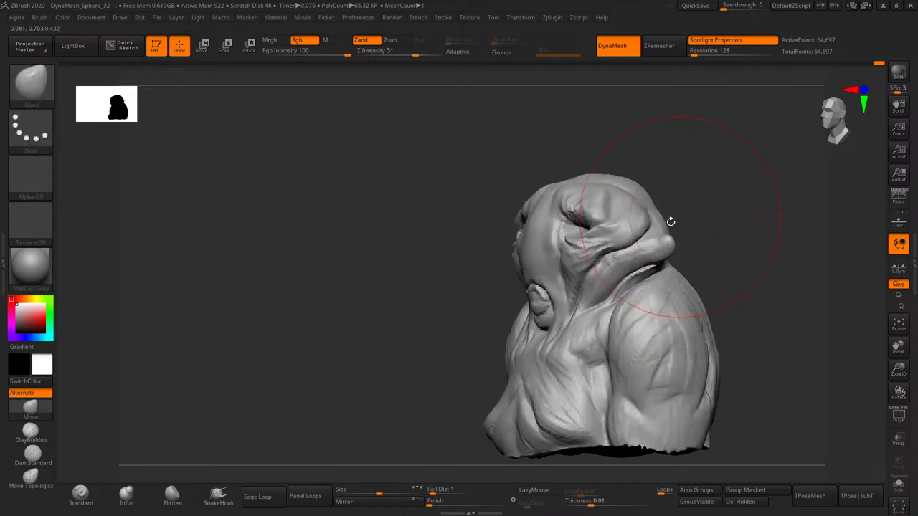
left_click_drag(543, 348, 528, 309)
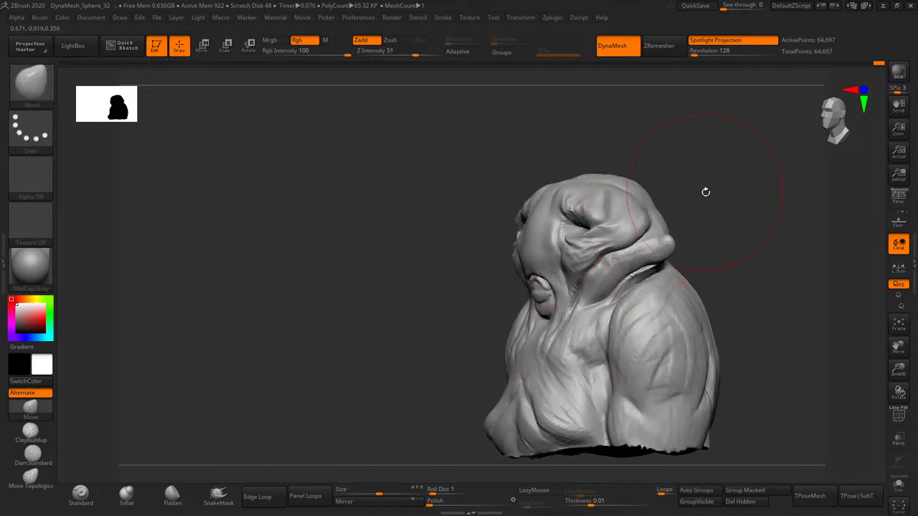
mouse_move(706, 192)
right_mouse_down()
mouse_move(707, 211)
mouse_move(687, 231)
mouse_move(570, 287)
right_mouse_up()
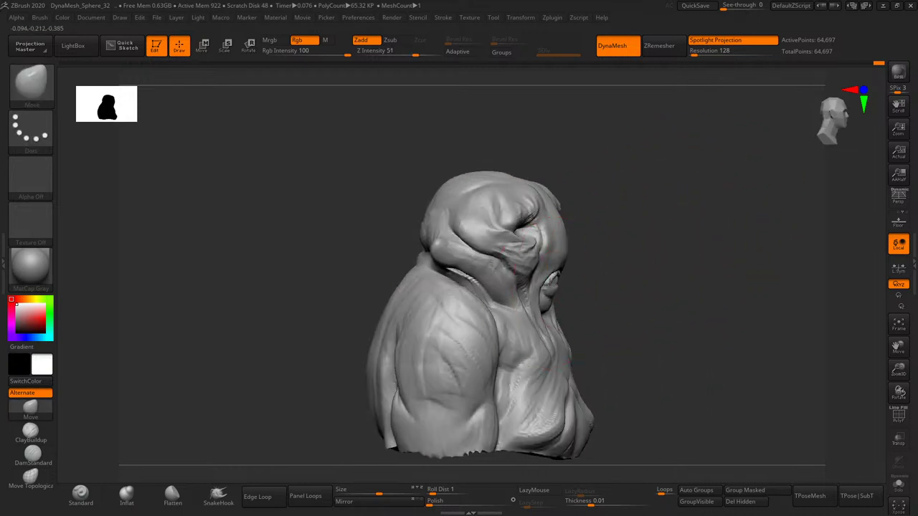
right_click_drag(642, 240, 676, 236)
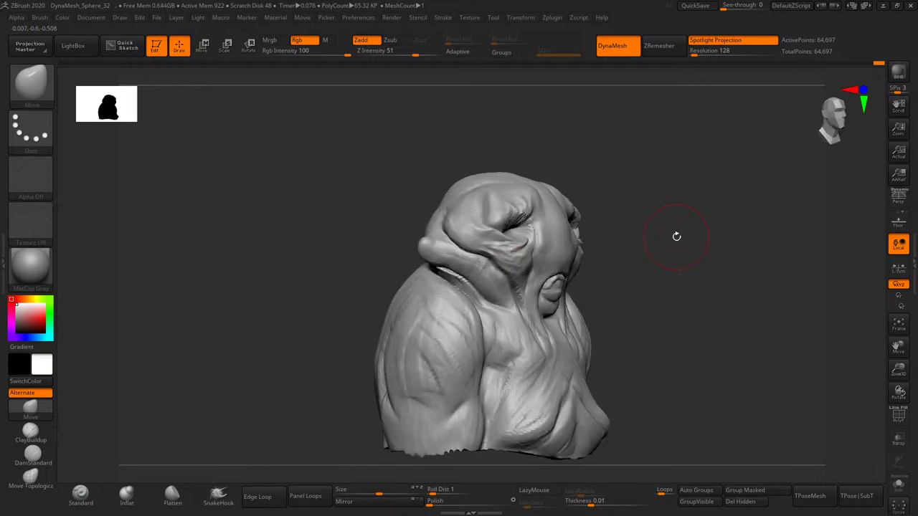
- Select DamStandard with a much smaller brush and carve a crease along the right brow
left_click(32, 454)
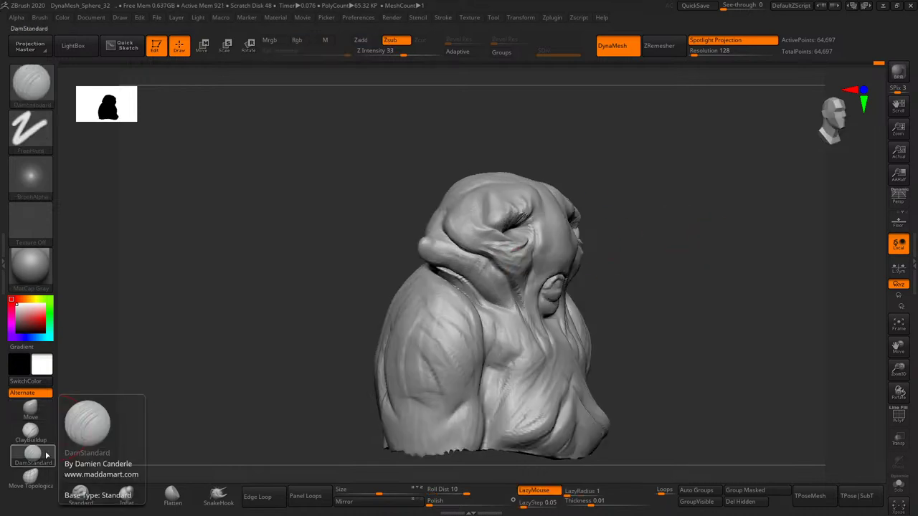
left_click_drag(898, 370, 898, 345)
left_click_drag(551, 222, 547, 216)
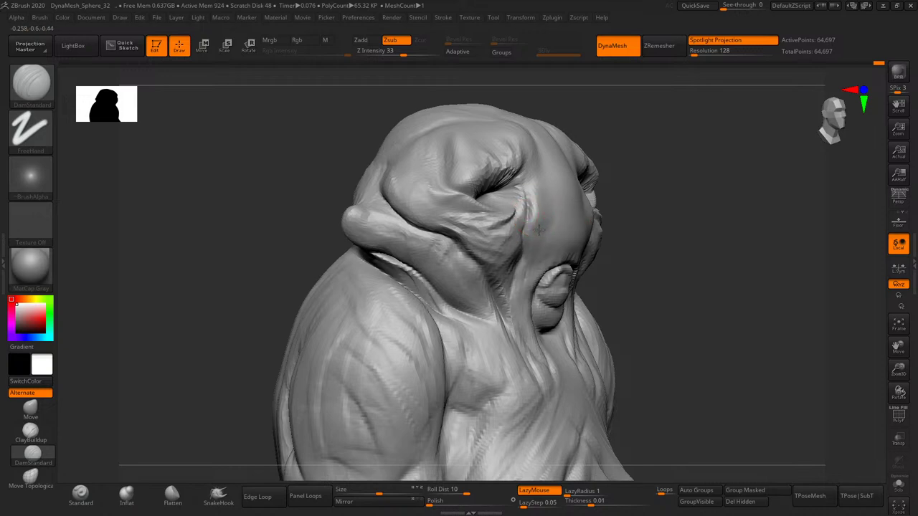
right_click_drag(717, 165, 677, 151)
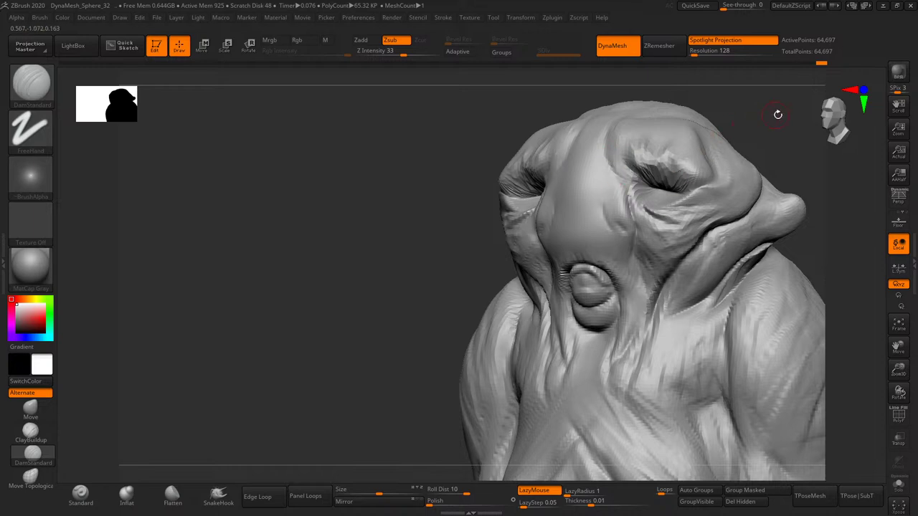
left_click_drag(777, 114, 707, 168)
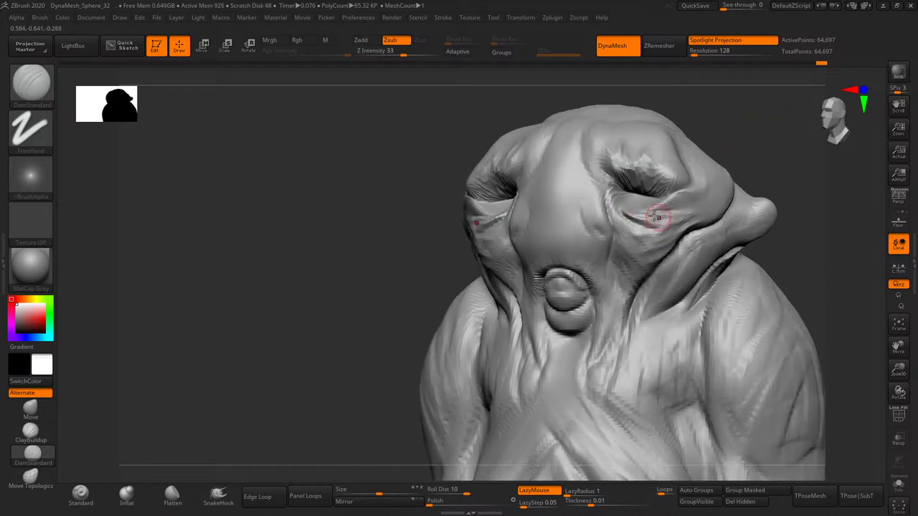
left_click_drag(655, 216, 697, 200)
left_click_drag(774, 148, 746, 156)
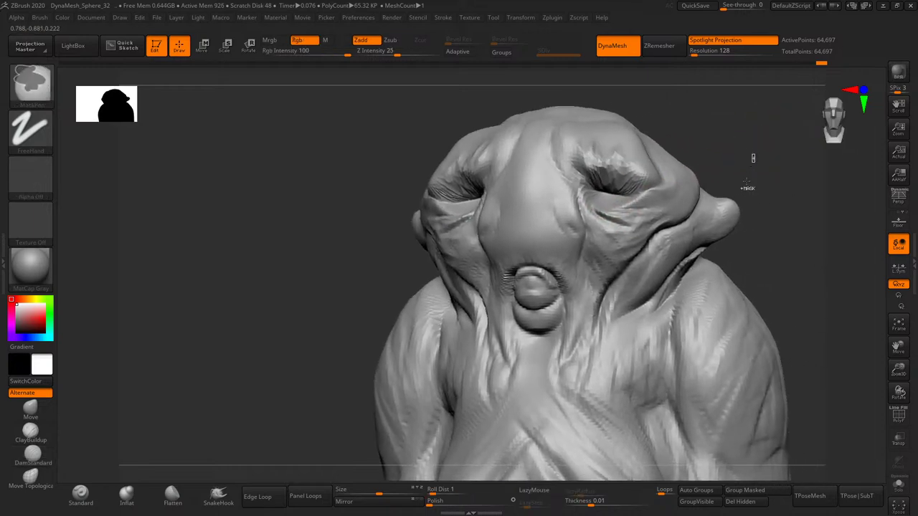
- Undo the brow crease, step through history around the eyes, and smooth near the ear
key("ctrl+z")
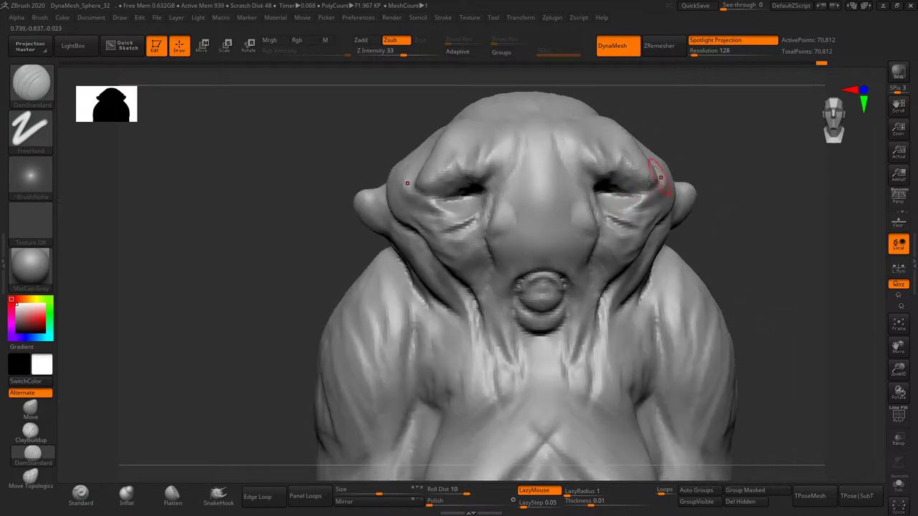
key("ctrl+z")
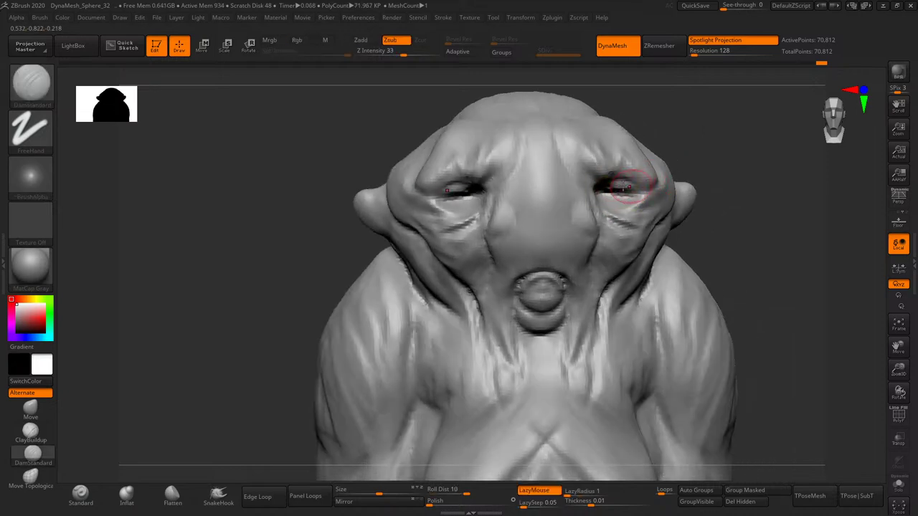
key("ctrl+z")
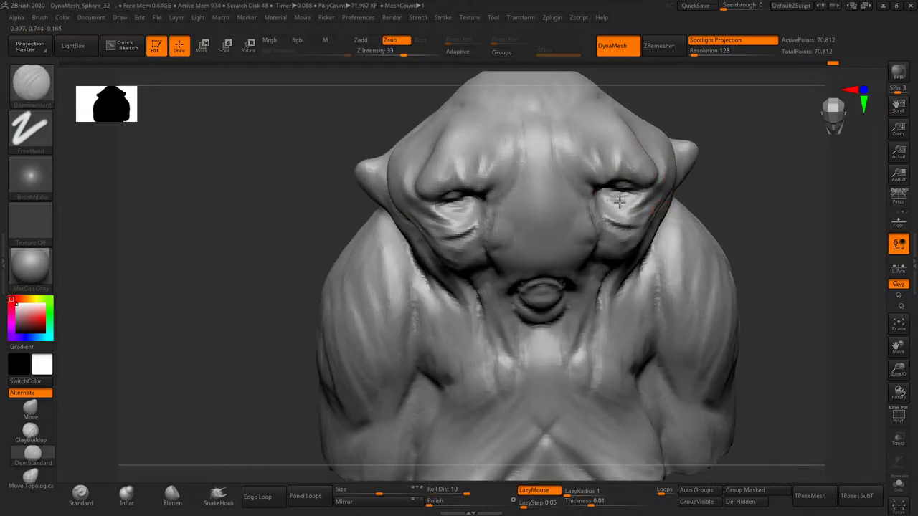
left_click_drag(717, 154, 707, 141)
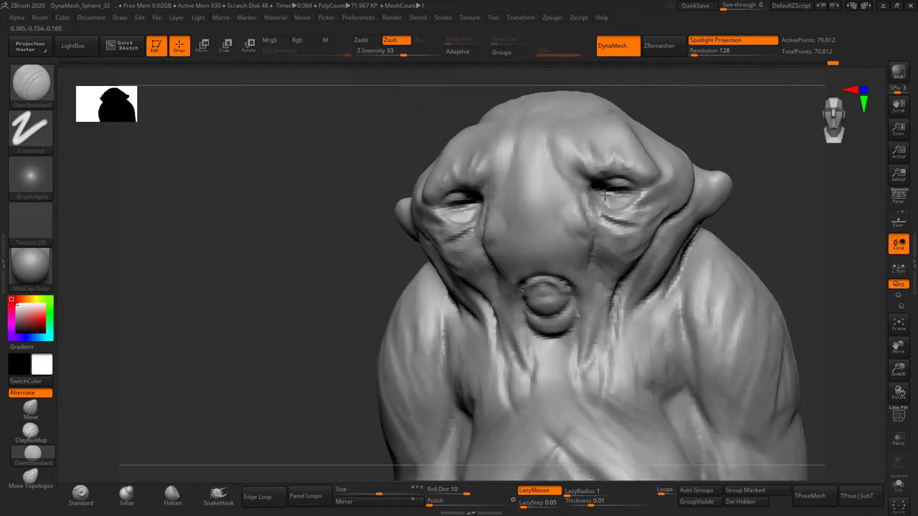
key("ctrl+z")
key("ctrl+z")
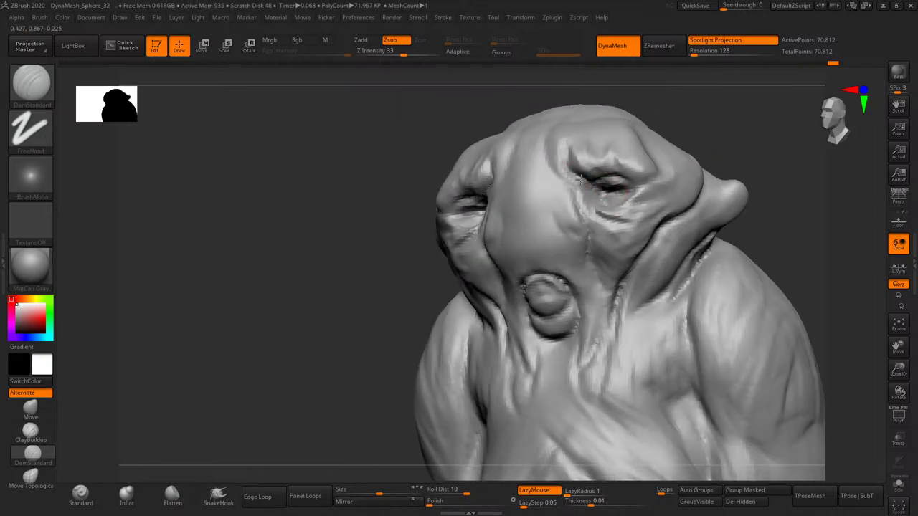
key("ctrl+z")
key("ctrl+z")
mouse_move(693, 139)
left_mouse_down()
mouse_move(709, 144)
mouse_move(686, 195)
left_mouse_up()
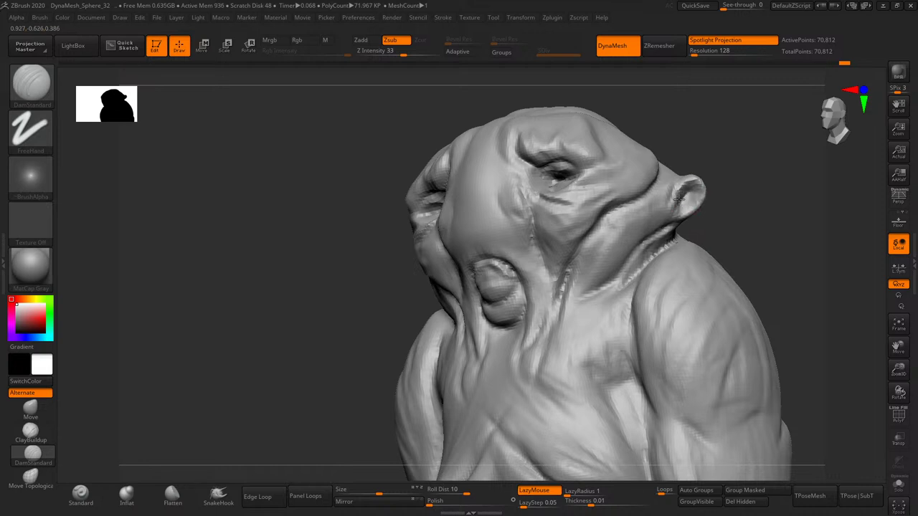
mouse_move(679, 192)
left_mouse_down()
mouse_move(683, 207)
mouse_move(660, 217)
left_mouse_up()
- Carve a crease up the side of the face and inspect it from below
mouse_move(725, 186)
left_mouse_down()
mouse_move(649, 232)
mouse_move(665, 165)
left_mouse_up()
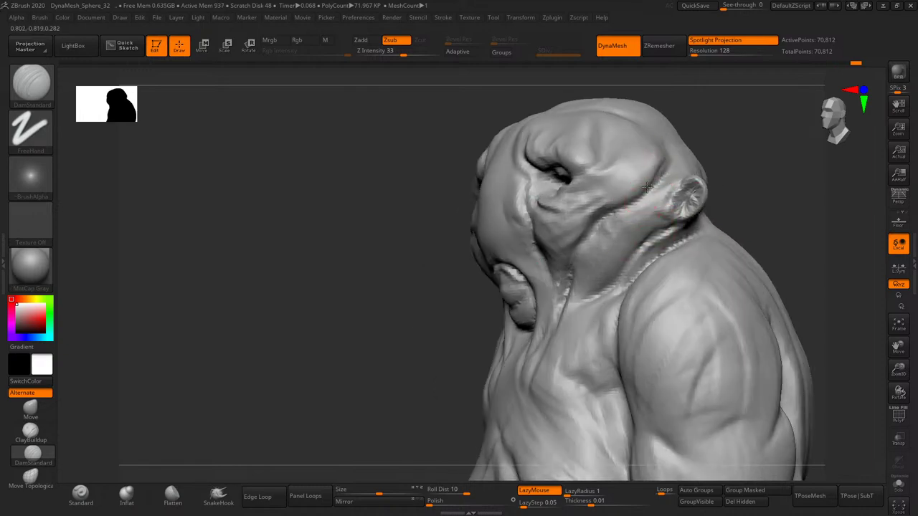
left_click_drag(743, 139, 689, 171)
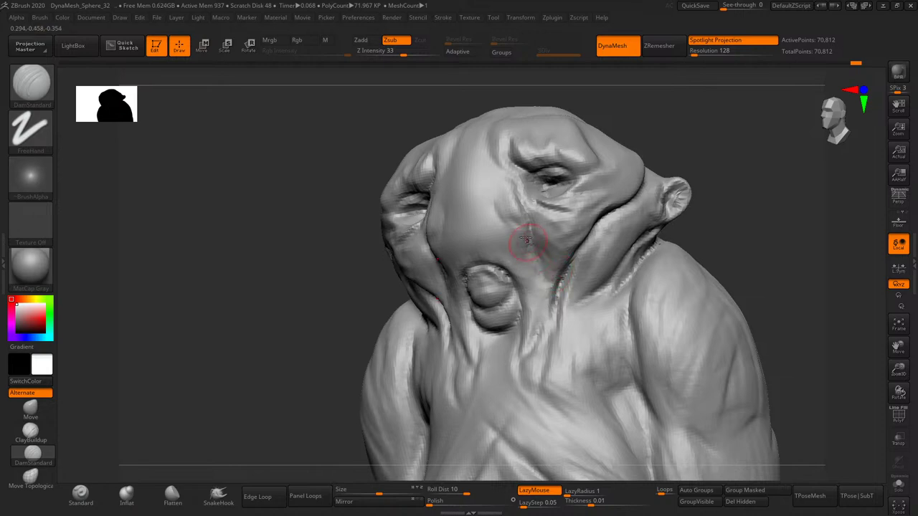
left_click_drag(526, 242, 515, 189)
mouse_move(530, 220)
left_mouse_down()
mouse_move(526, 188)
mouse_move(566, 238)
left_mouse_up()
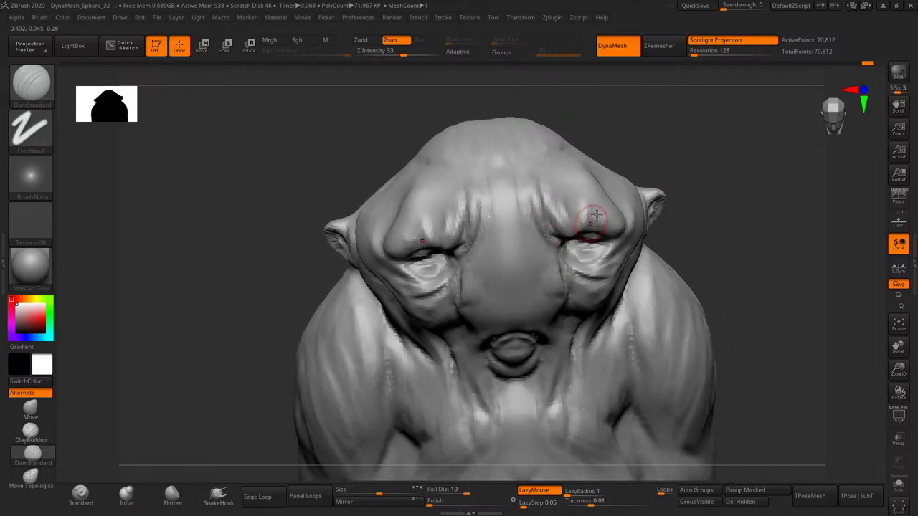
mouse_move(610, 129)
left_mouse_down()
mouse_move(658, 131)
mouse_move(568, 244)
mouse_move(633, 172)
mouse_move(583, 249)
mouse_move(601, 239)
left_mouse_up()
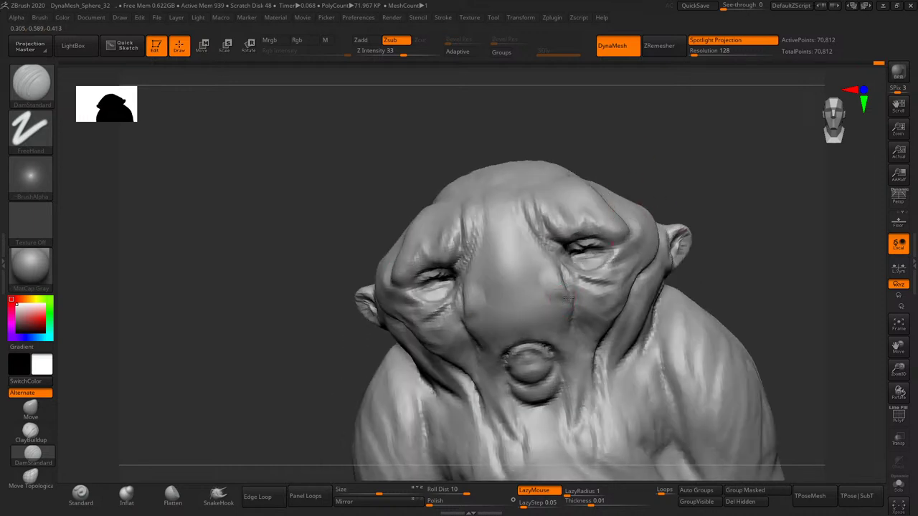
mouse_move(568, 305)
left_mouse_down()
mouse_move(703, 213)
mouse_move(705, 190)
mouse_move(554, 256)
mouse_move(566, 266)
left_mouse_up()
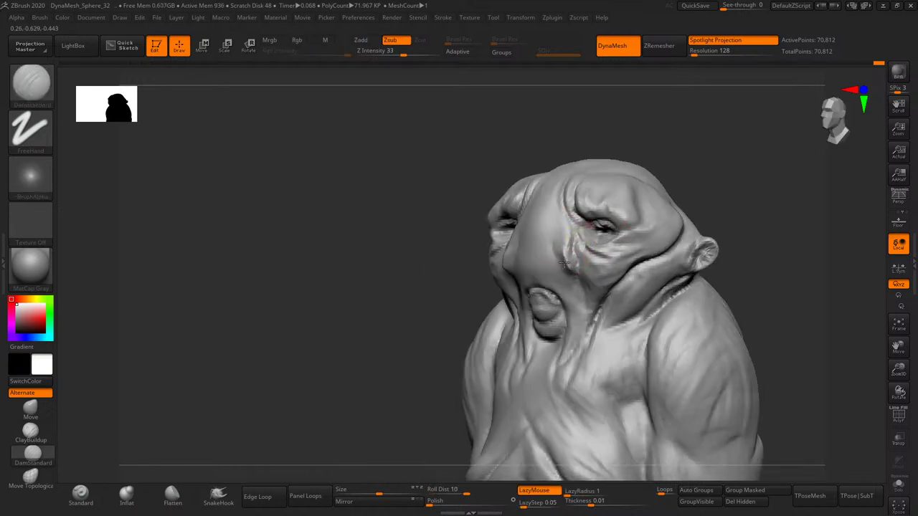
- Deepen the groove down the centre of the forehead
left_click_drag(706, 164, 750, 170)
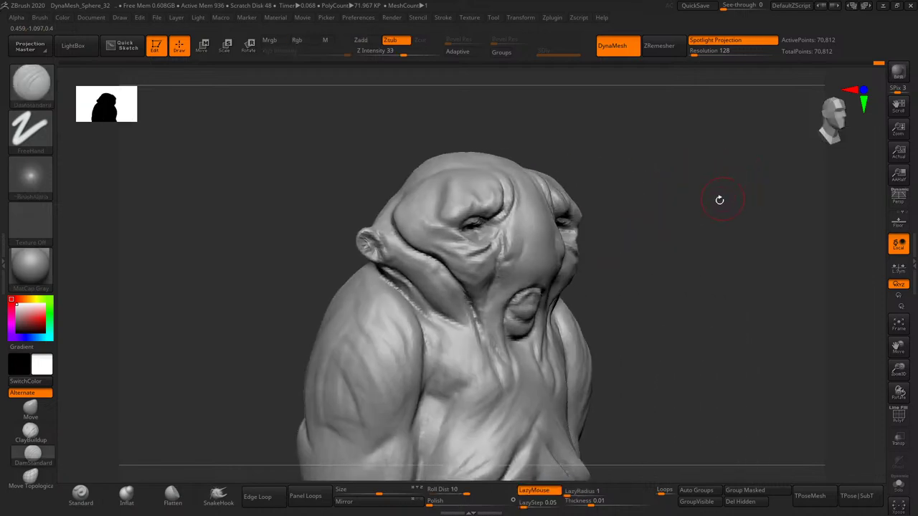
left_click_drag(720, 199, 586, 229)
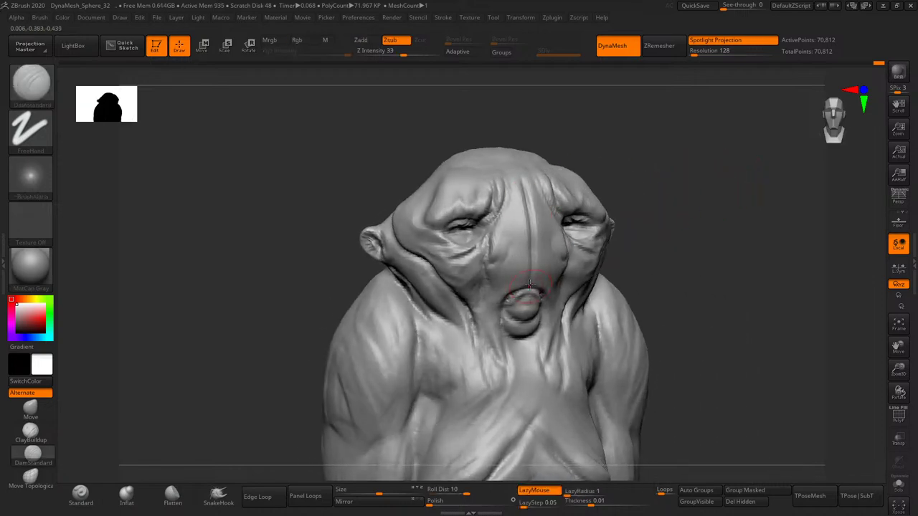
left_click_drag(531, 286, 596, 208)
left_click_drag(527, 213, 535, 206)
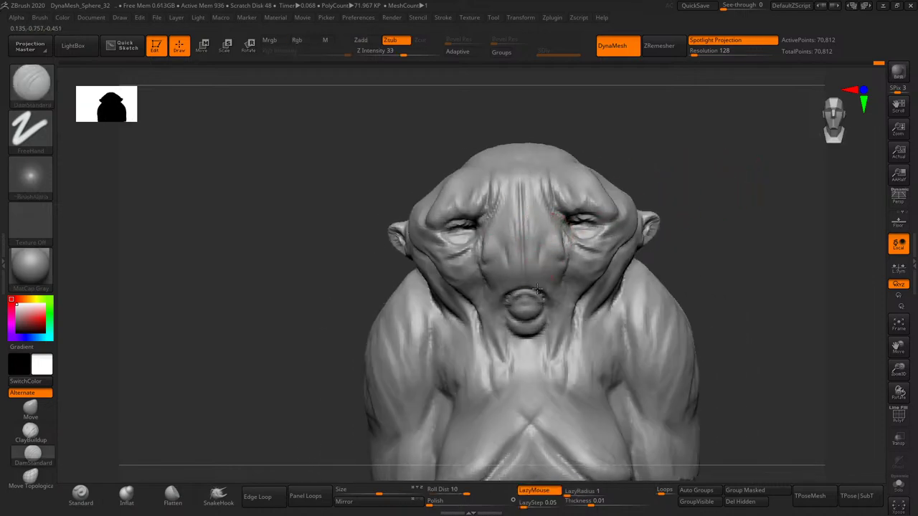
mouse_move(667, 199)
left_mouse_down()
mouse_move(561, 284)
mouse_move(562, 294)
left_mouse_up()
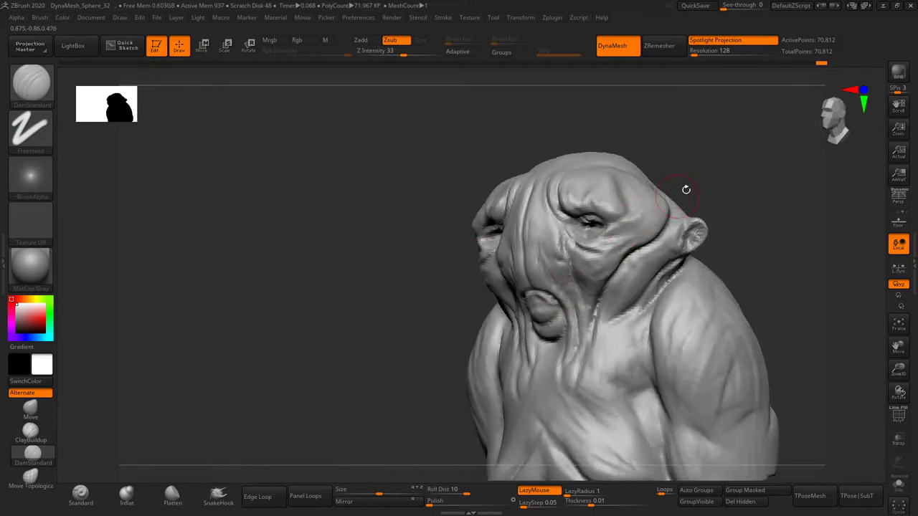
left_click_drag(686, 189, 571, 310)
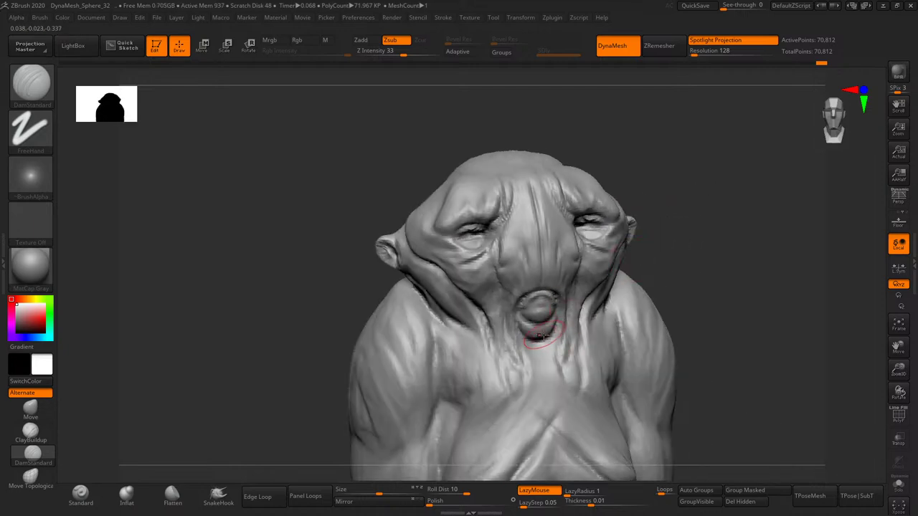
key("shift")
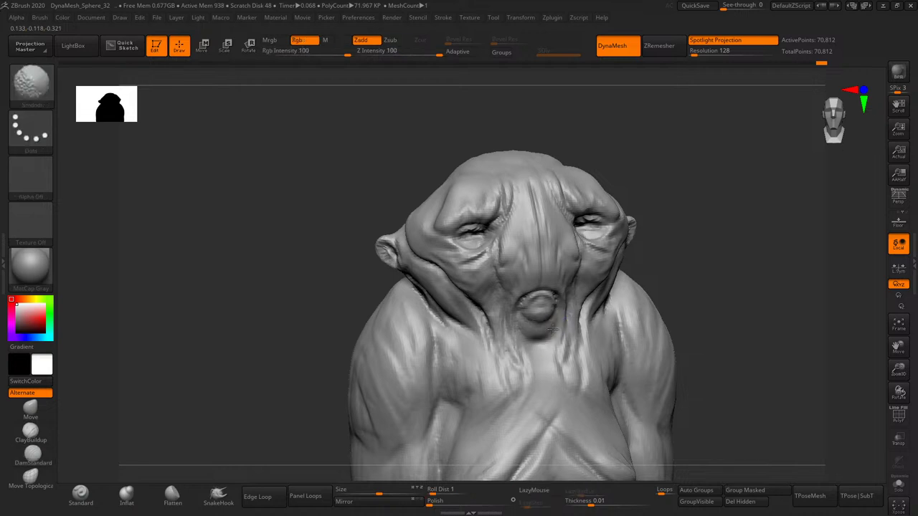
right_click_drag(552, 330, 563, 340)
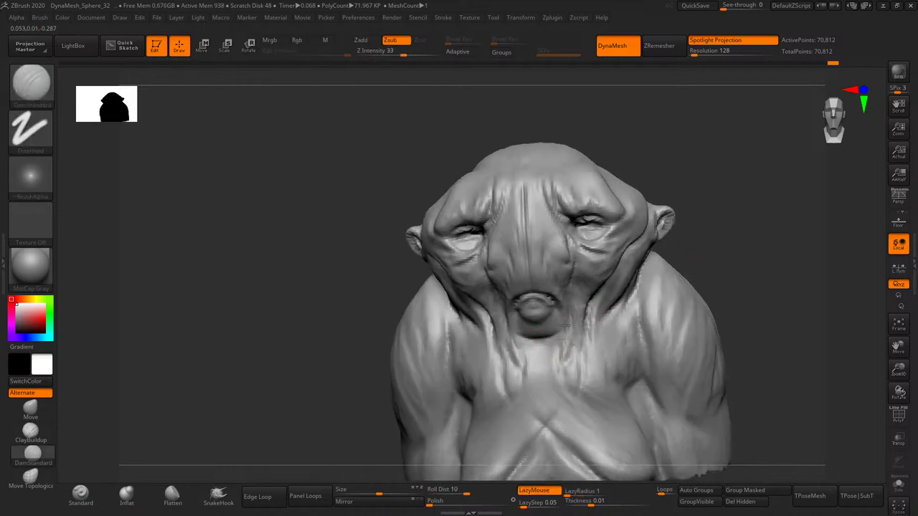
left_click_drag(686, 237, 678, 226)
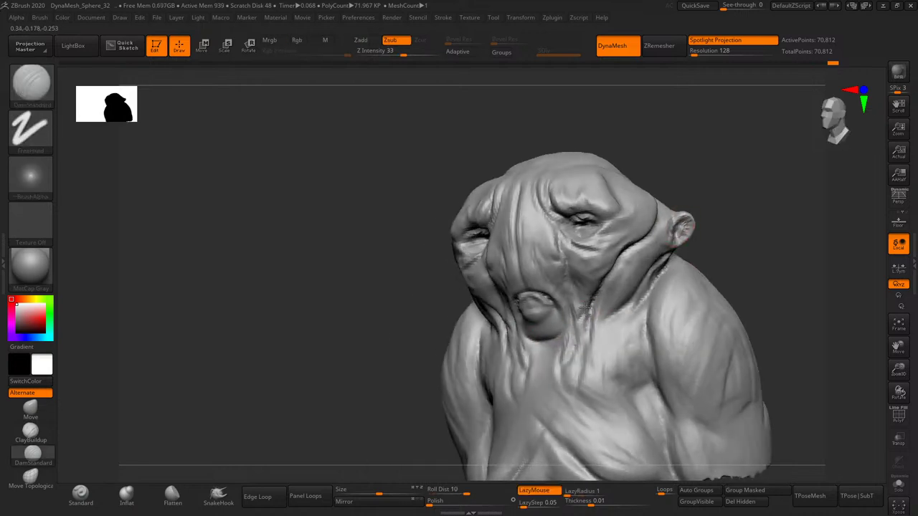
left_click_drag(732, 194, 584, 307)
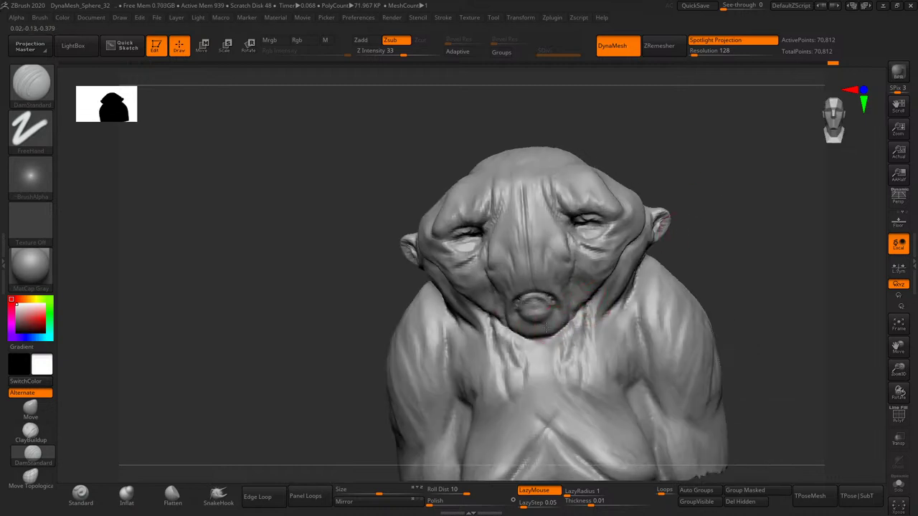
right_click_drag(586, 294, 628, 274)
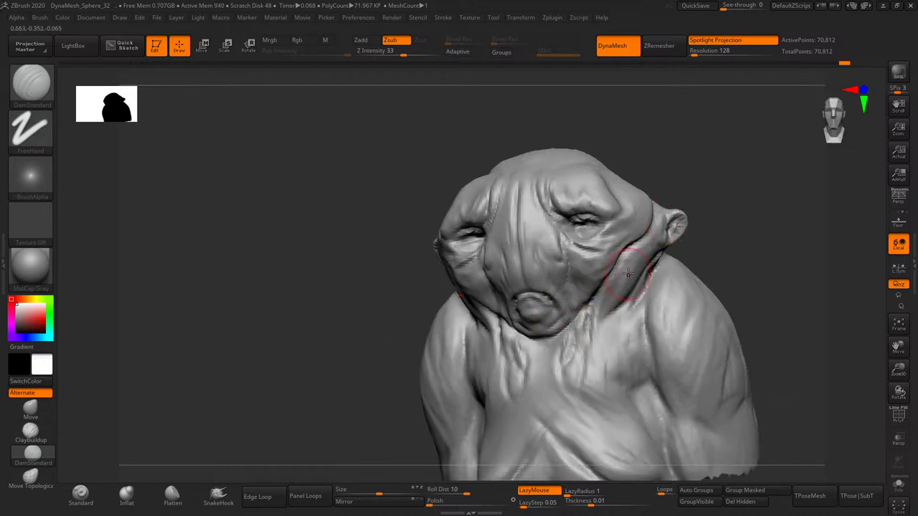
mouse_move(606, 308)
right_mouse_down("shift")
mouse_move(624, 291)
mouse_move(651, 318)
right_mouse_up("shift")
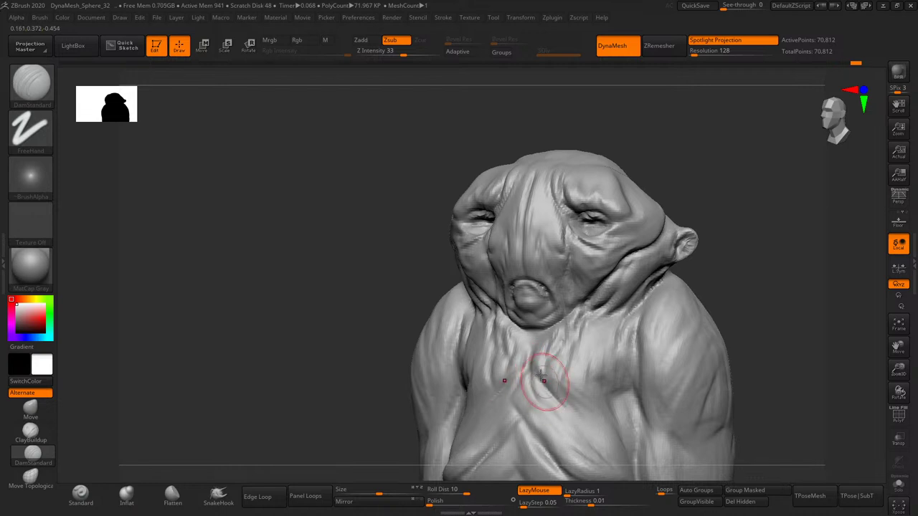
right_click_drag(595, 390, 703, 250)
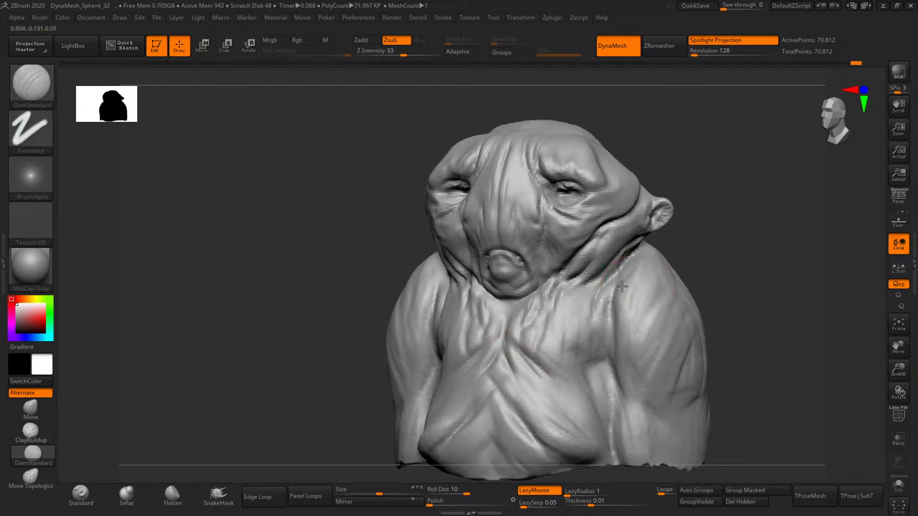
mouse_move(643, 326)
right_mouse_down()
mouse_move(707, 260)
mouse_move(697, 254)
right_mouse_up()
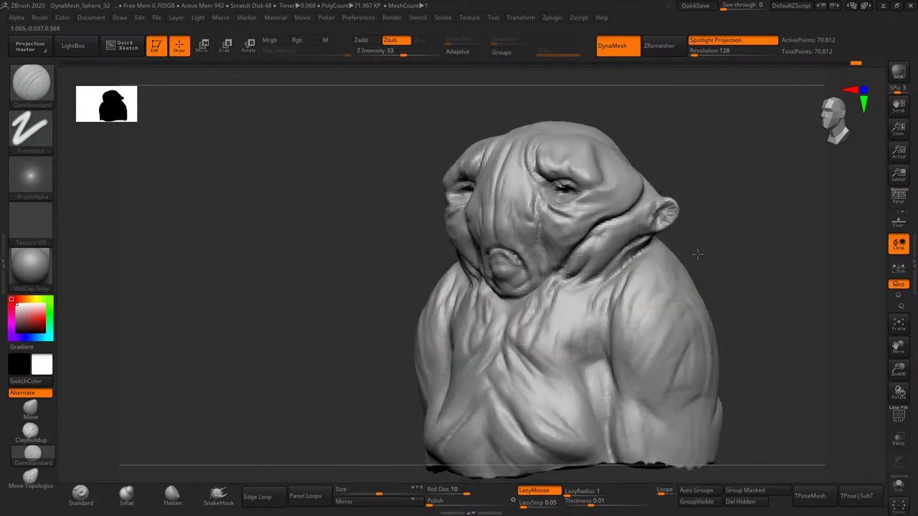
- Append a Sphere3D subtool to the creature and make it active
double_click(913, 266)
left_click(827, 199)
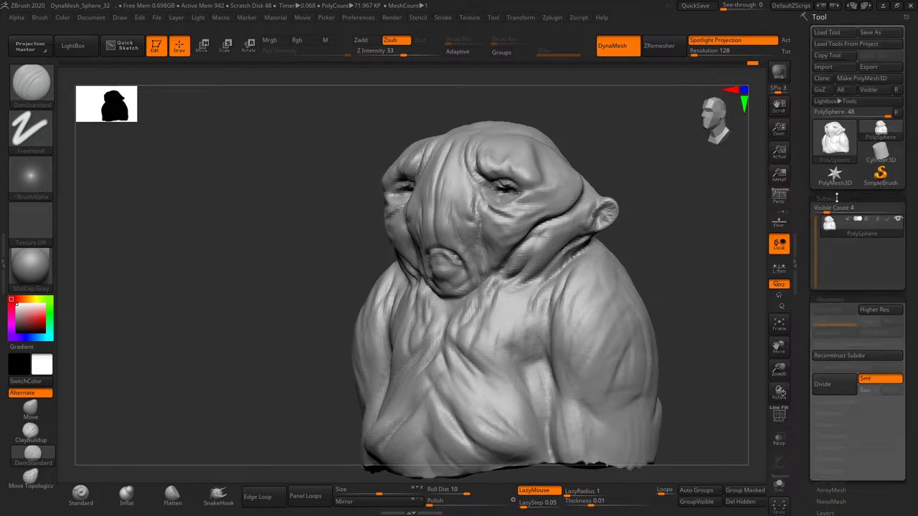
left_click(874, 383)
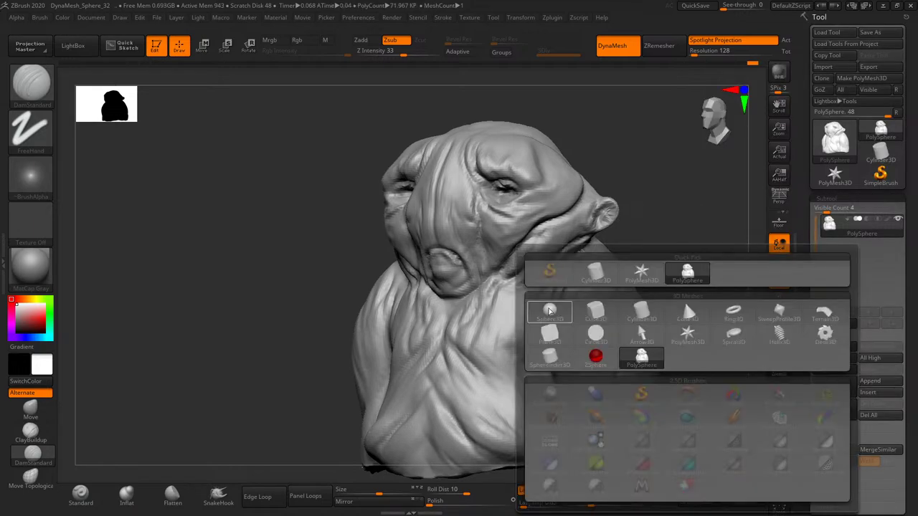
left_click(550, 312)
left_click(830, 247)
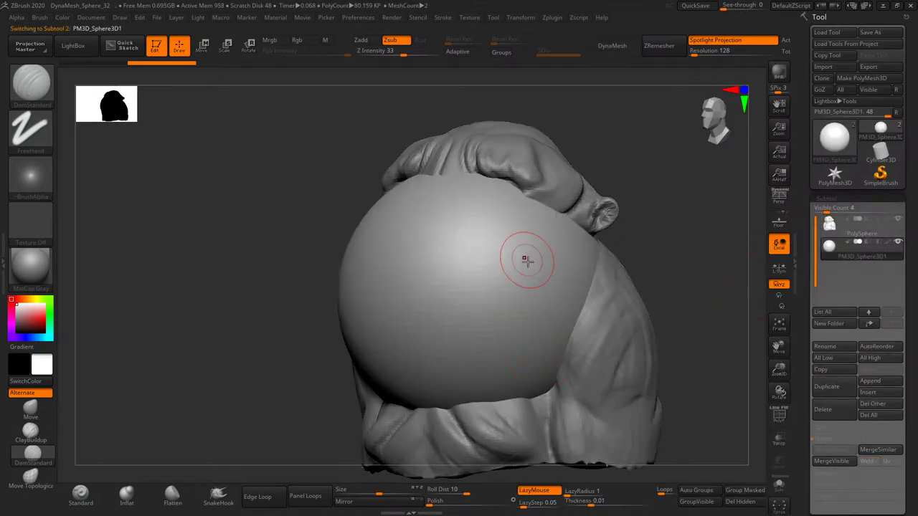
- Shrink the sphere to eyeball size and seat it inside the eye socket
key("e")
left_click_drag(473, 298, 466, 322)
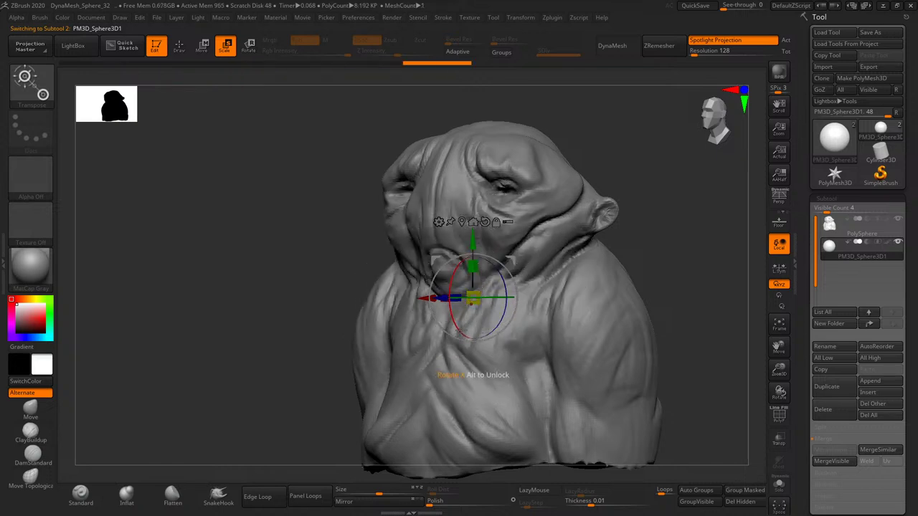
right_click_drag(495, 375, 520, 252)
left_click_drag(473, 298, 539, 185)
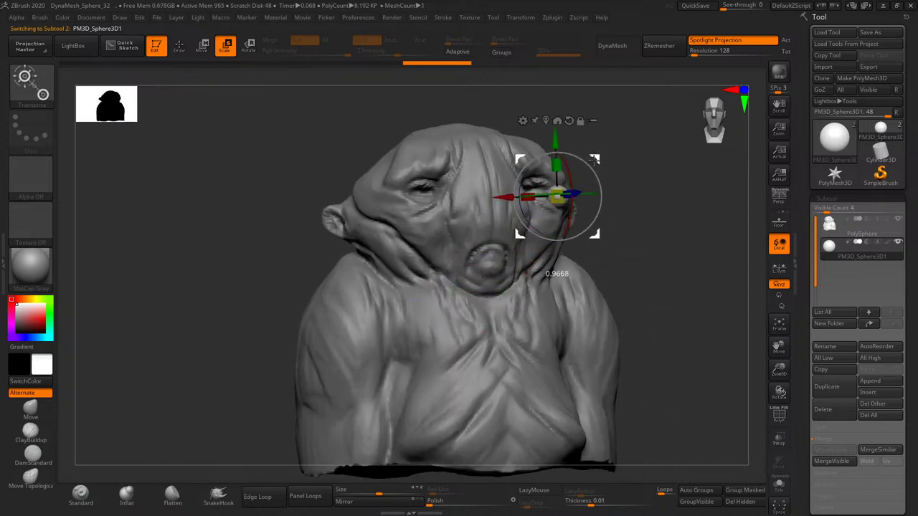
mouse_move(545, 183)
right_mouse_down()
mouse_move(609, 144)
mouse_move(543, 149)
mouse_move(665, 153)
right_mouse_up()
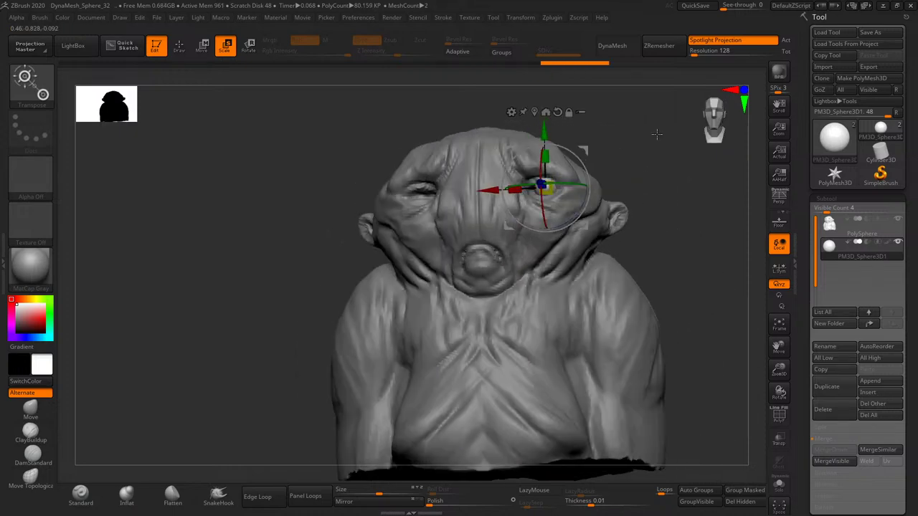
right_click_drag(531, 147, 578, 152)
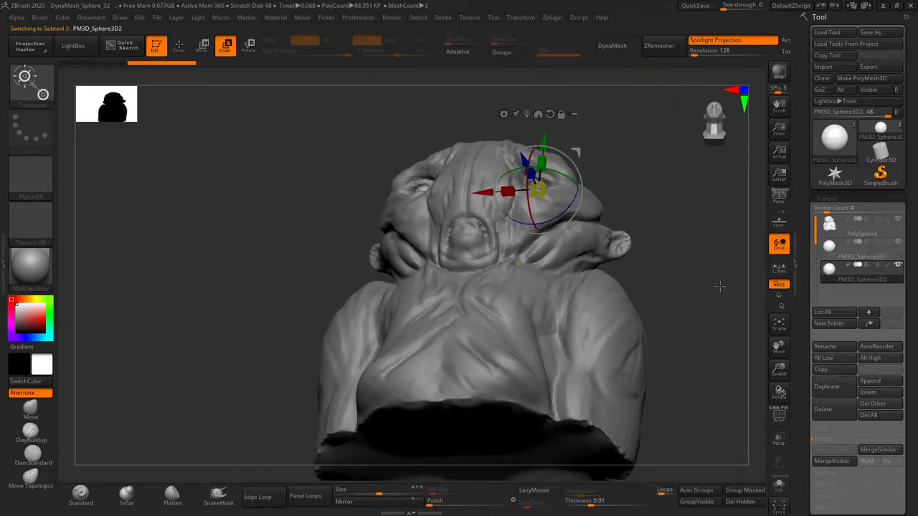
right_click_drag(721, 286, 836, 388)
- MergeDown the two eyeball spheres into a single subtool
key("Up")
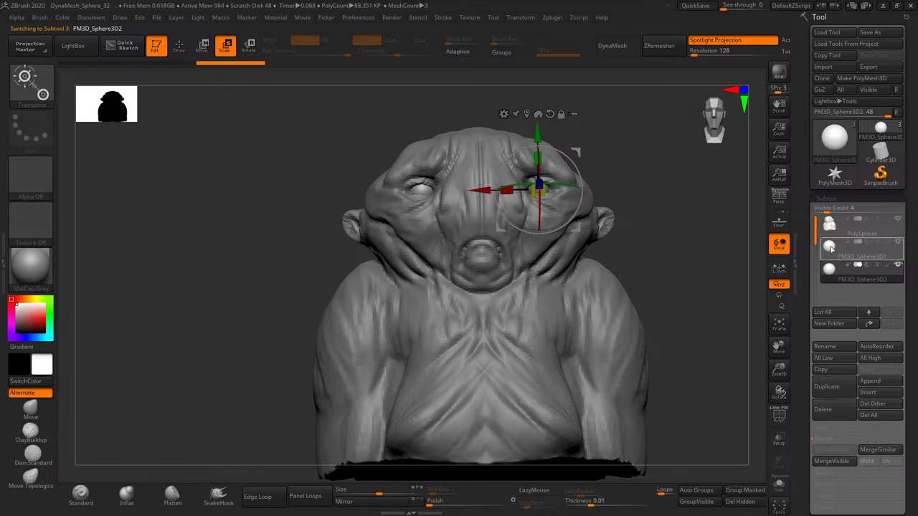
left_click(836, 450)
left_click(790, 469)
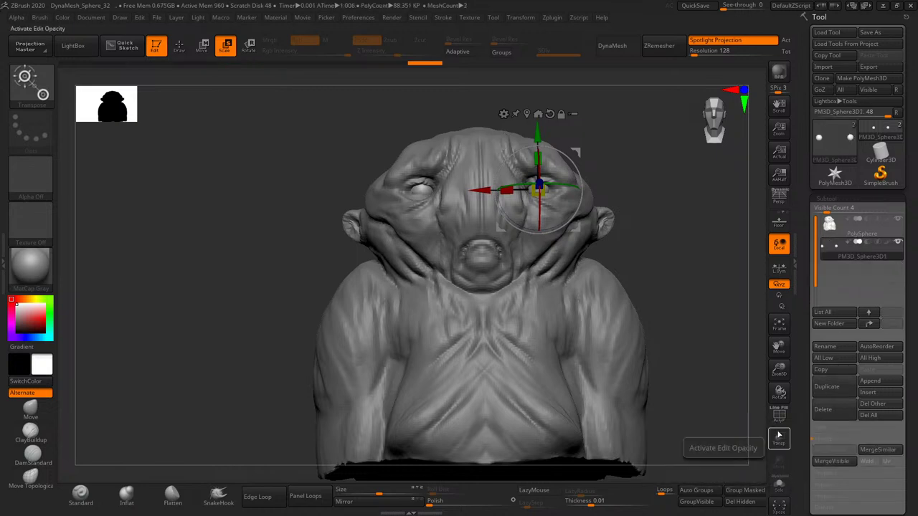
key("q")
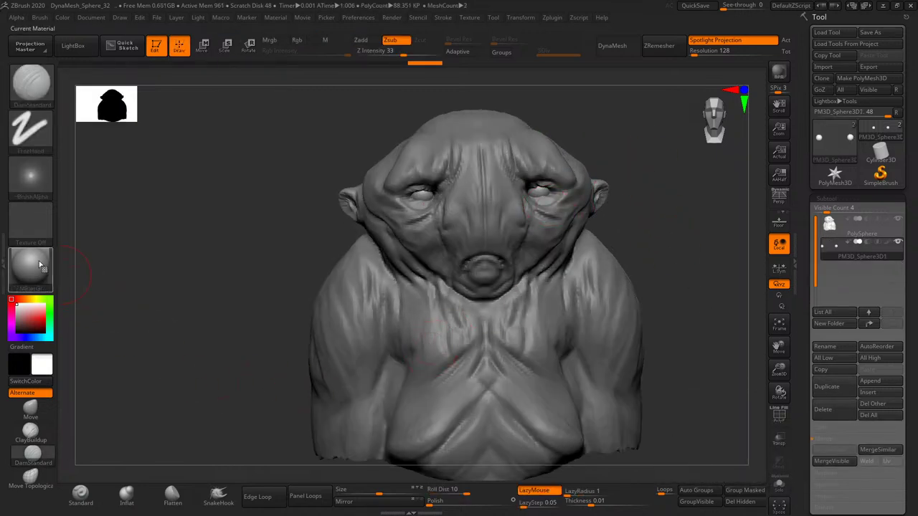
- Apply the glossy ToyPlastic material to the eyeball subtool
key("m")
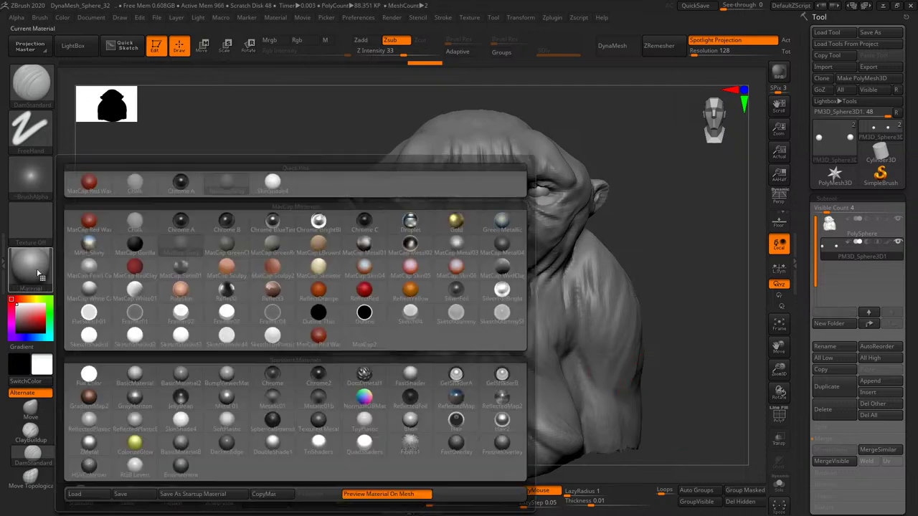
left_click(30, 265)
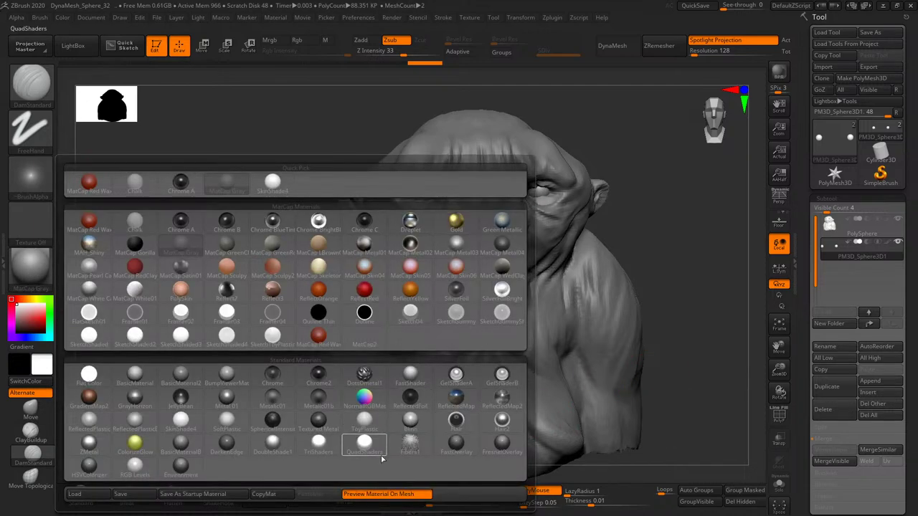
left_click(365, 421)
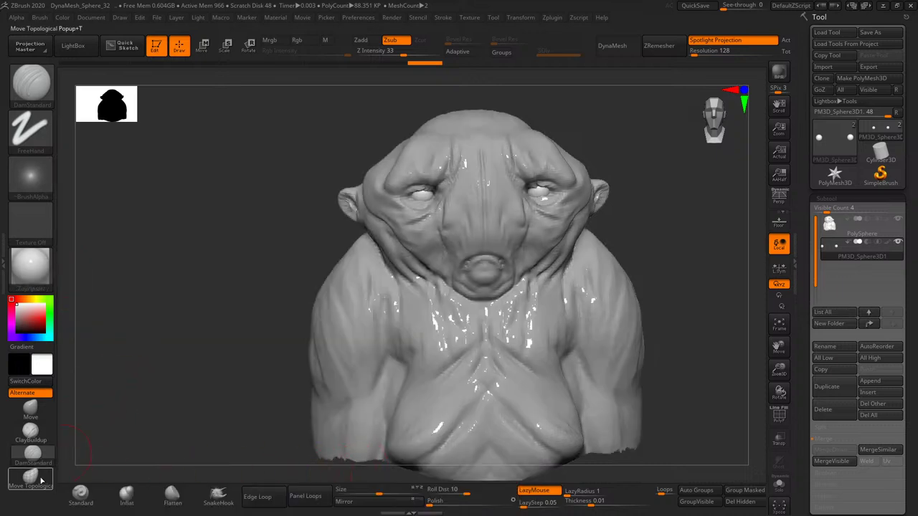
- With Rgb on, fill the eyeballs solid black, then select BasicMaterial for the grey body
left_click(92, 501)
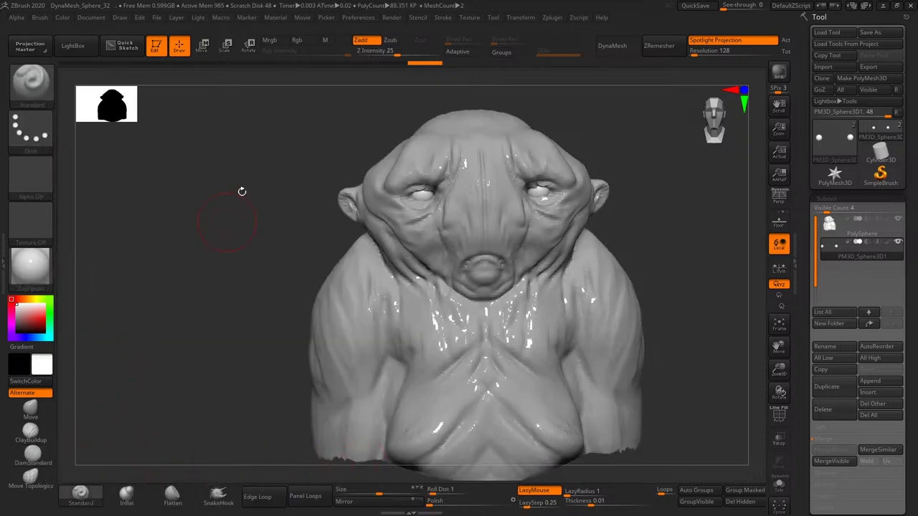
left_click(62, 18)
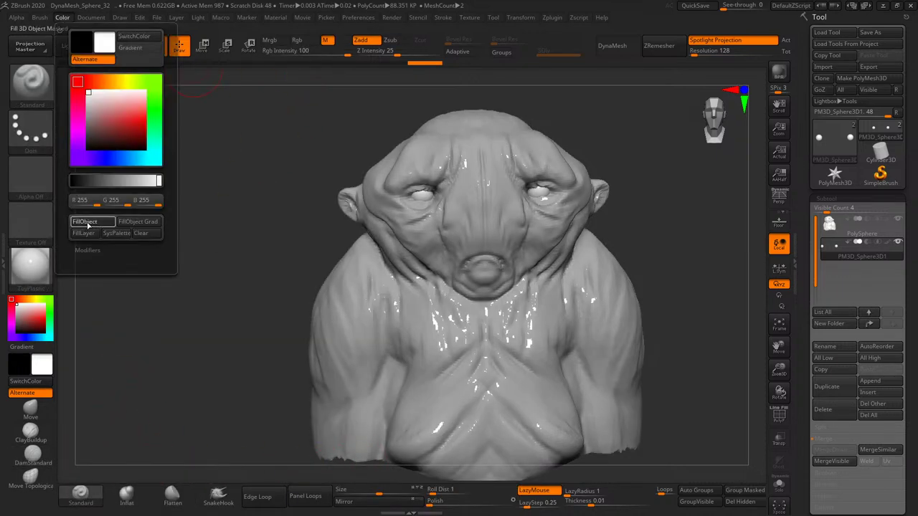
left_click(30, 129)
left_click(180, 138)
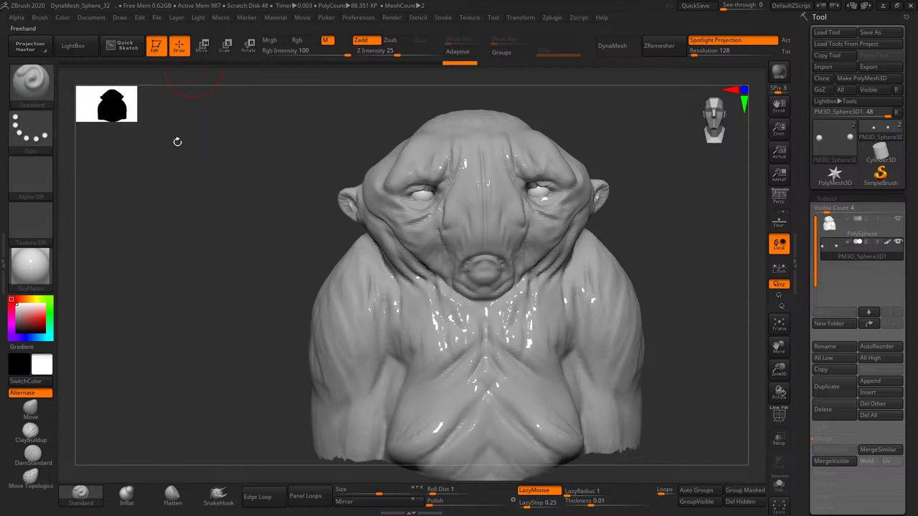
left_click(301, 41)
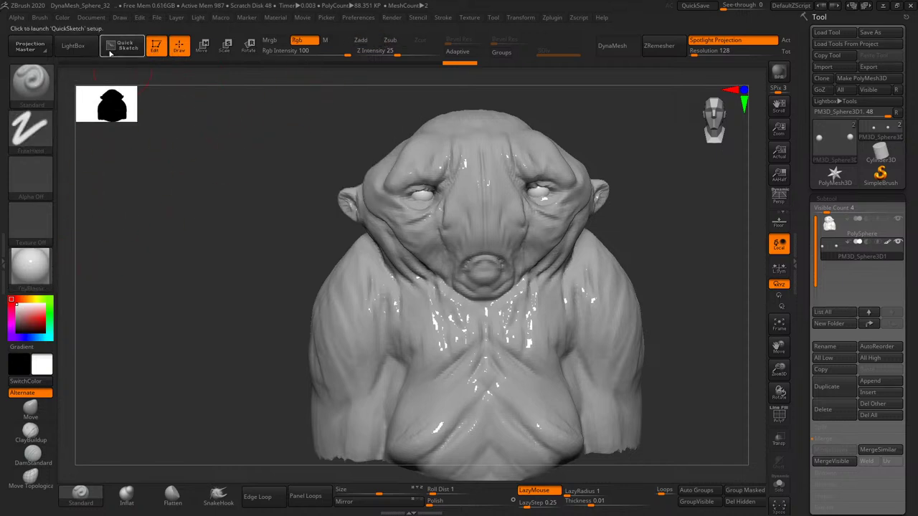
left_click(64, 18)
key("v")
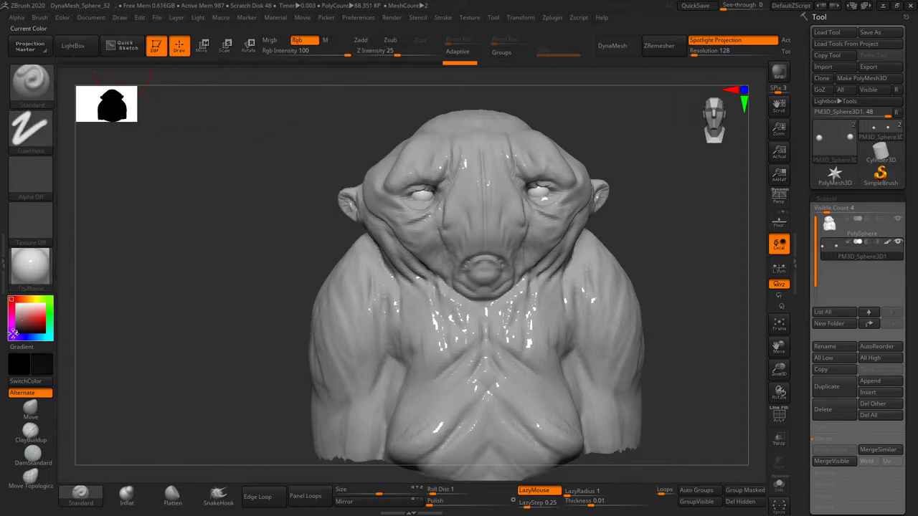
key("ctrl+f")
key("s")
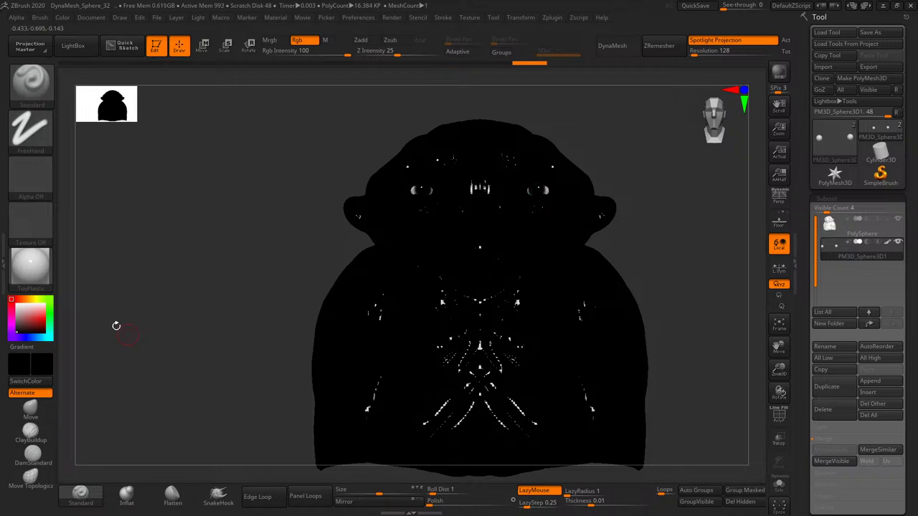
left_click(30, 266)
left_click(133, 380)
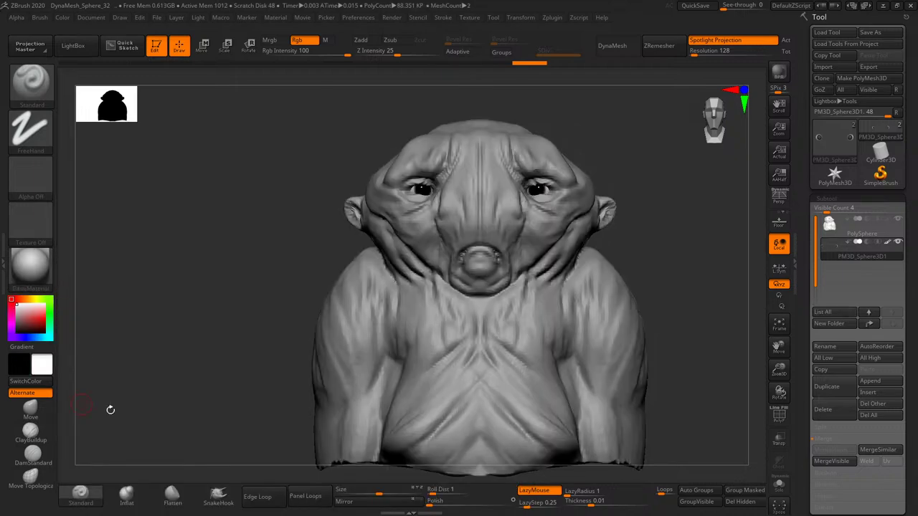
mouse_move(681, 258)
left_mouse_down()
mouse_move(696, 215)
mouse_move(717, 287)
left_mouse_up()
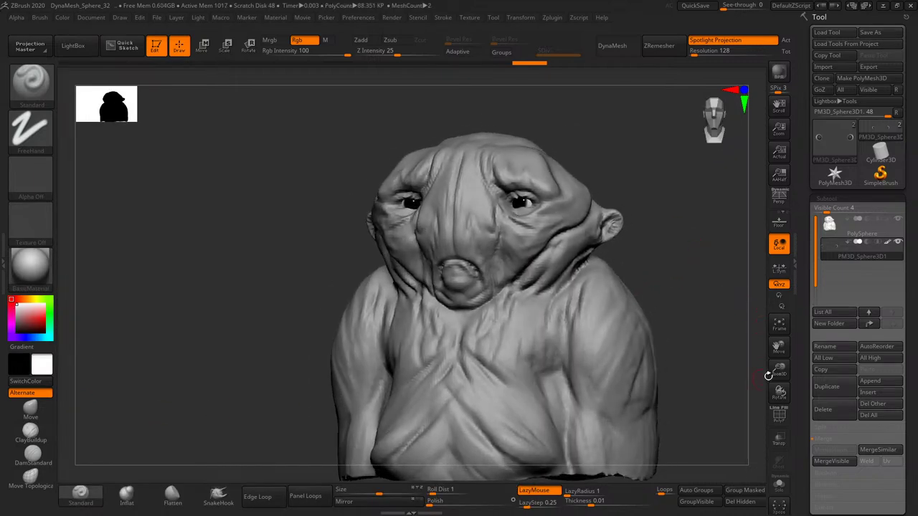
left_click_drag(771, 373, 770, 387)
mouse_move(737, 310)
left_mouse_down()
mouse_move(717, 316)
mouse_move(724, 312)
mouse_move(709, 285)
mouse_move(692, 287)
mouse_move(709, 282)
mouse_move(724, 344)
left_mouse_up()
left_click(779, 324)
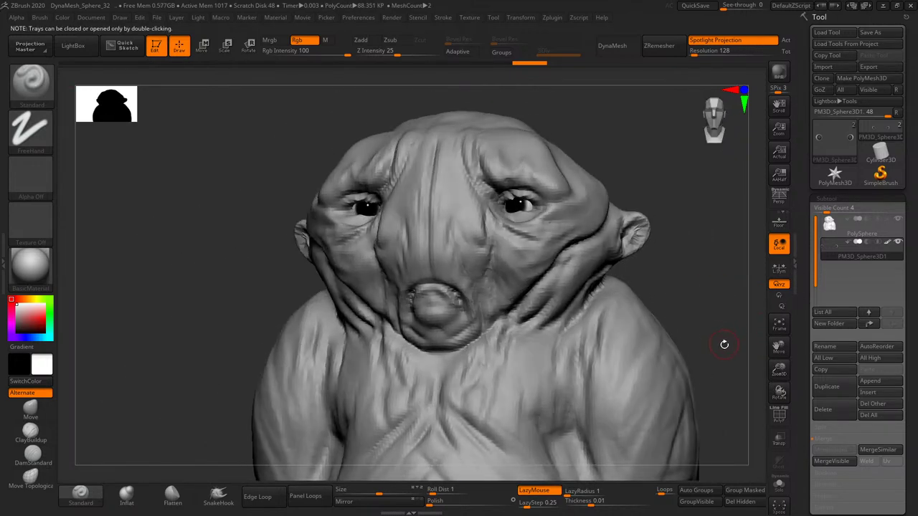
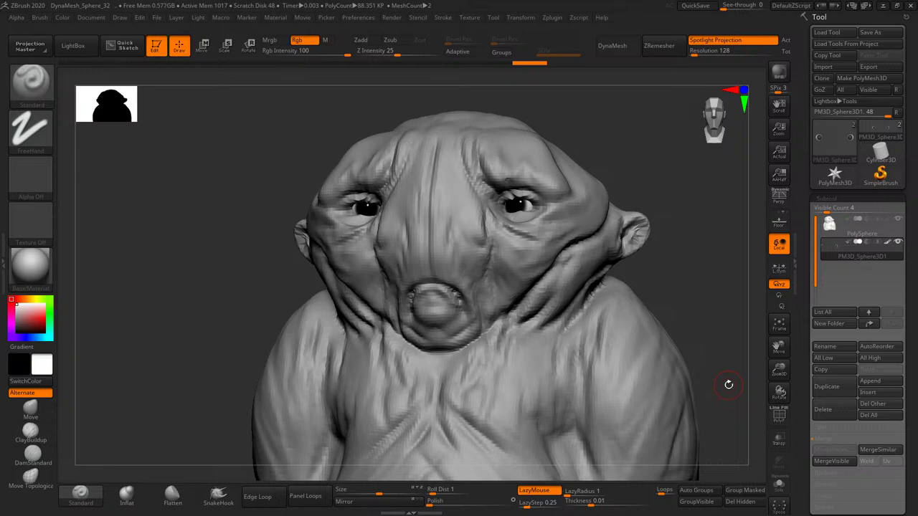
- Make the PolySphere body the active subtool and DynaMesh it at resolution 128
mouse_move(780, 371)
left_mouse_down()
mouse_move(658, 184)
mouse_move(667, 174)
mouse_move(744, 301)
mouse_move(782, 387)
mouse_move(780, 373)
mouse_move(615, 179)
mouse_move(628, 172)
mouse_move(644, 92)
left_mouse_up()
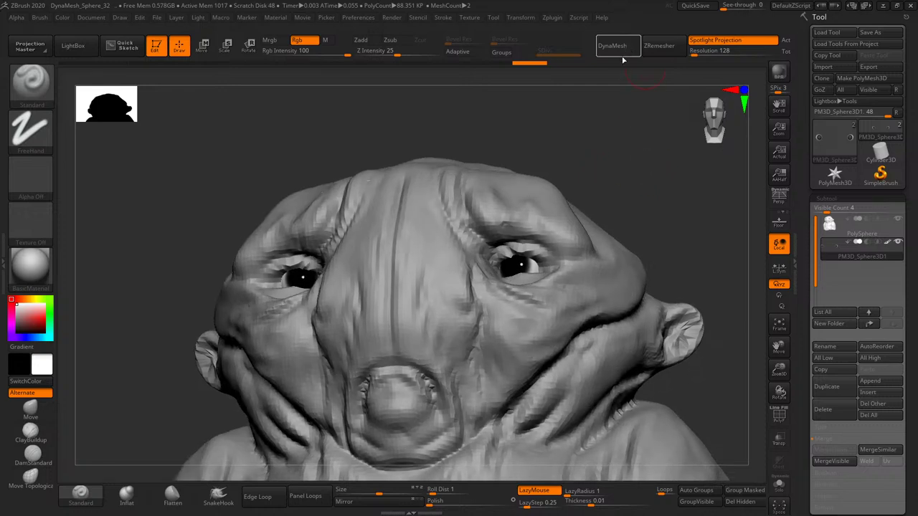
left_click_drag(629, 209, 612, 202)
left_click(612, 201, "alt")
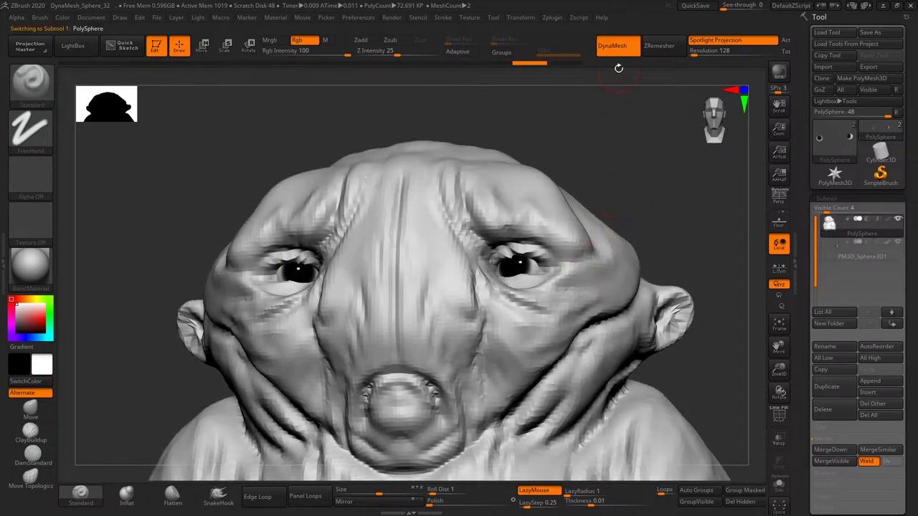
mouse_move(633, 232)
left_mouse_down()
mouse_move(629, 193)
mouse_move(660, 221)
mouse_move(637, 216)
left_mouse_up()
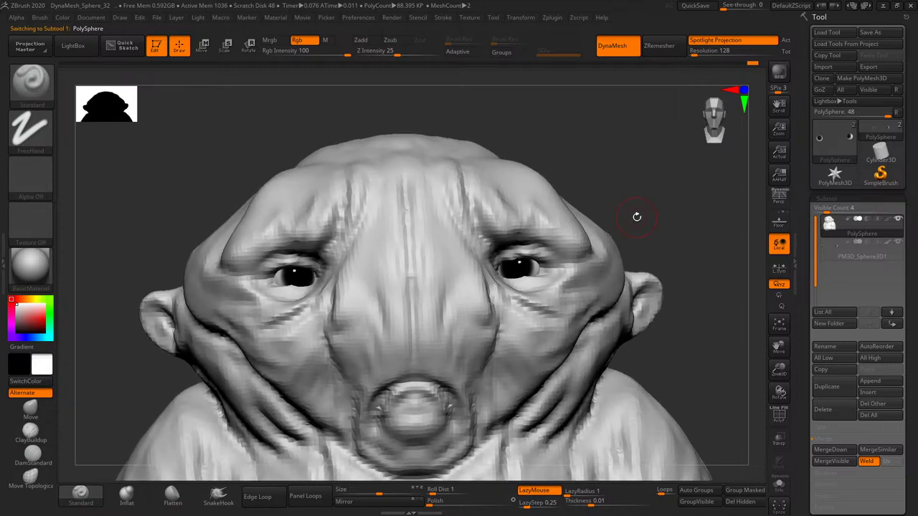
- With DamStandard, carve creases above the right eyelid, around both eyes and along the nose-to-mouth folds
left_click(41, 459)
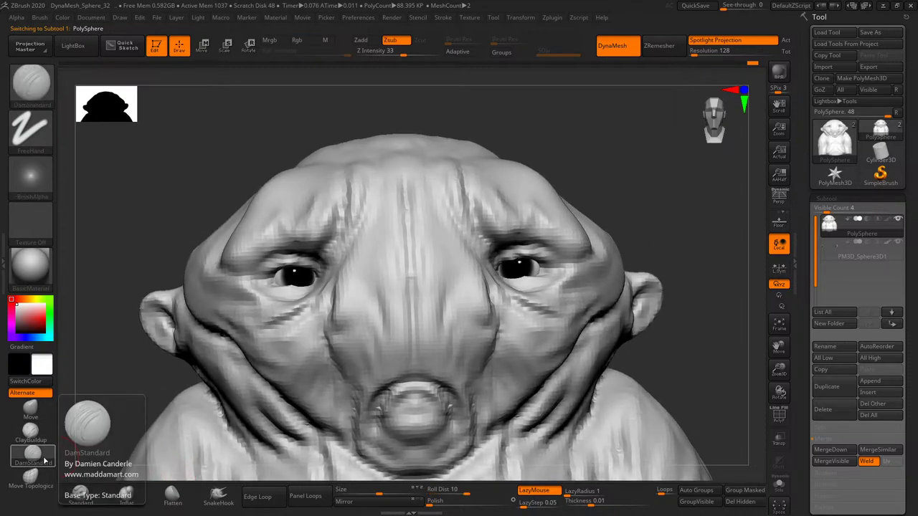
left_click_drag(115, 402, 459, 287)
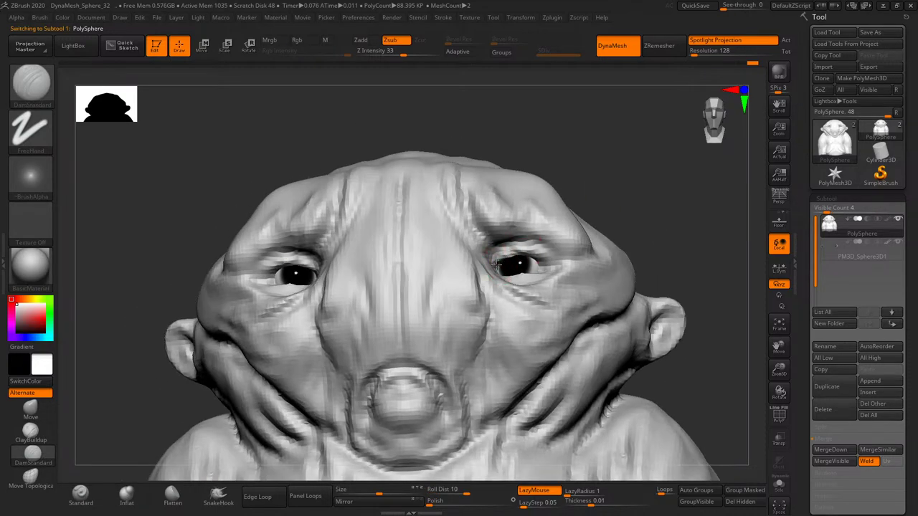
right_click_drag(549, 262, 521, 267)
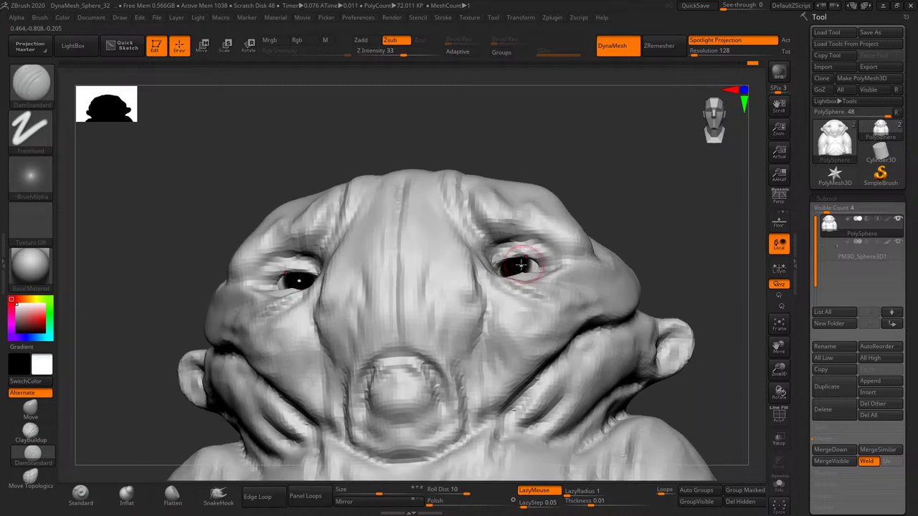
mouse_move(522, 266)
left_mouse_down()
mouse_move(522, 245)
mouse_move(502, 253)
left_mouse_up()
right_click_drag(502, 253, 482, 286)
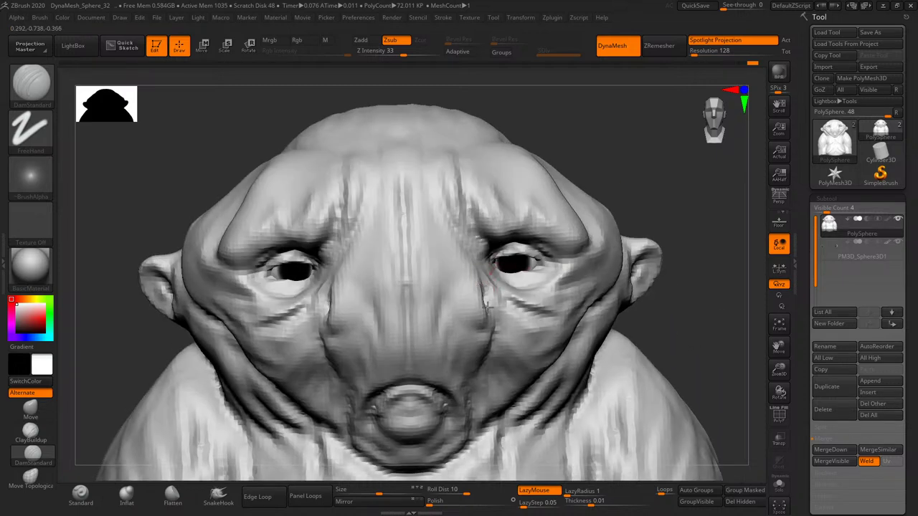
left_click_drag(485, 315, 487, 331)
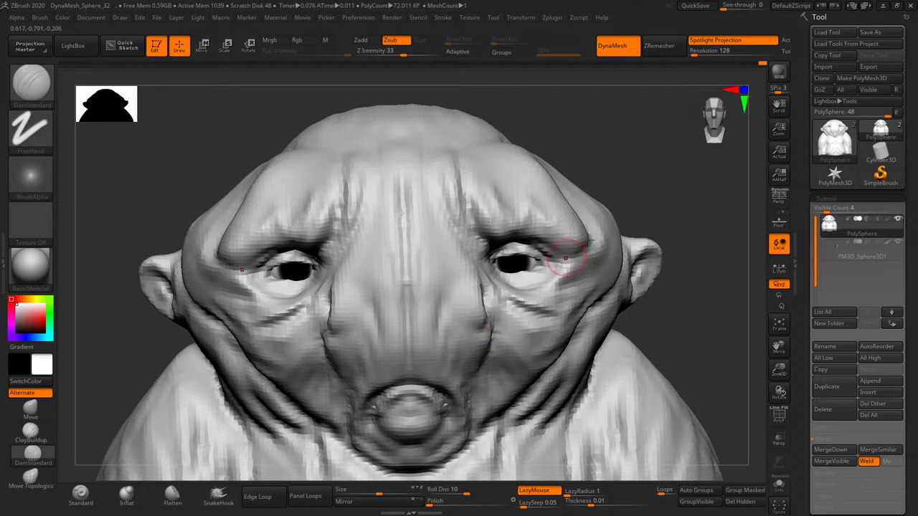
- Shift-smooth the upper lip area around the mouth, then review the whole head
right_click_drag(566, 258, 461, 348)
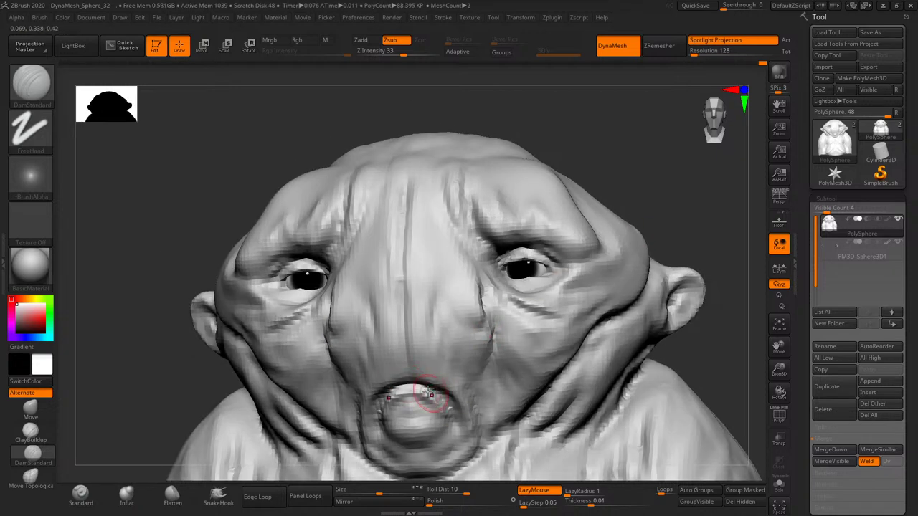
left_click_drag(454, 408, 459, 402, "shift")
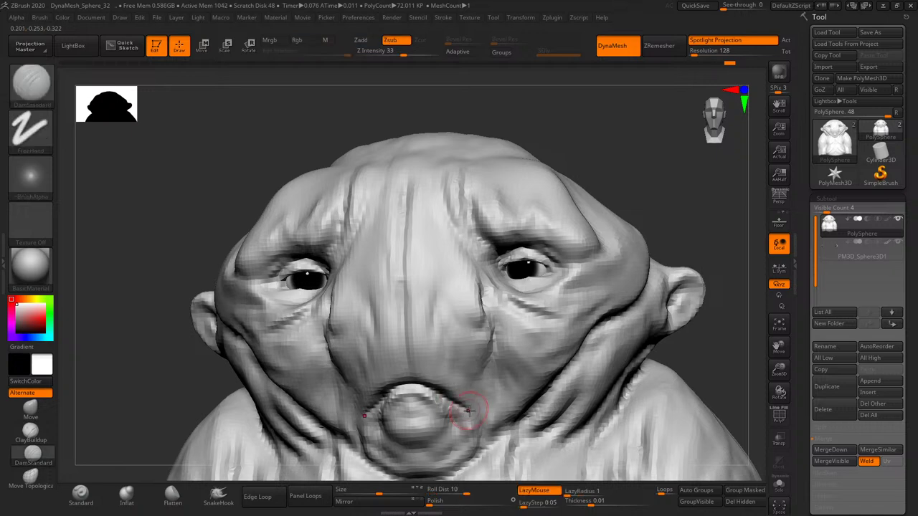
right_click_drag(467, 410, 505, 318)
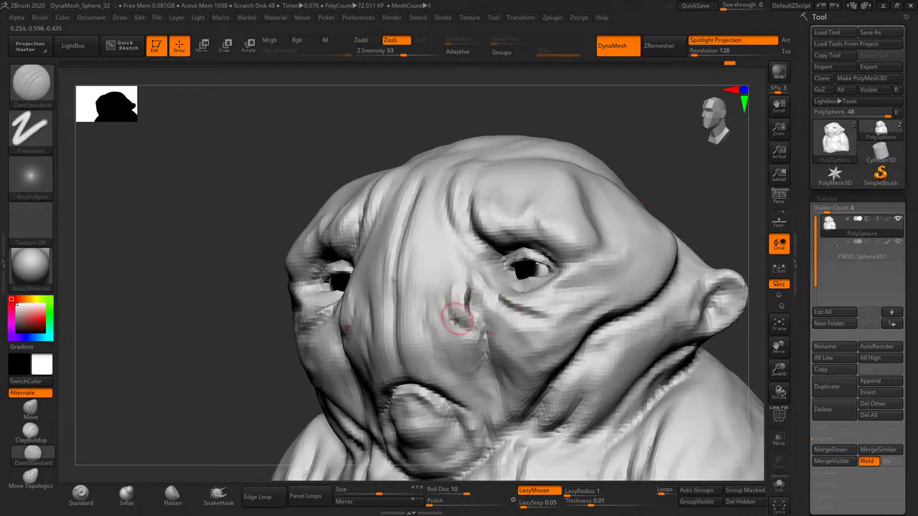
right_click_drag(521, 269, 496, 284)
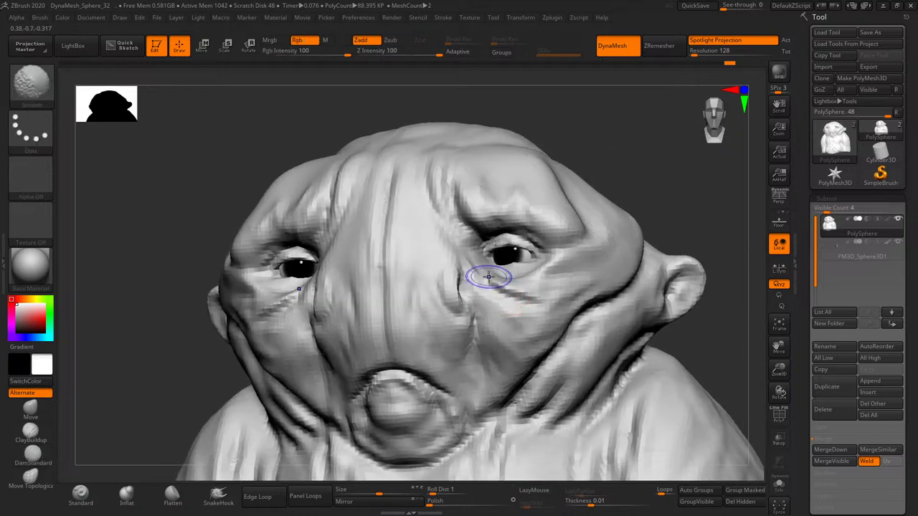
right_click_drag(636, 210, 497, 282)
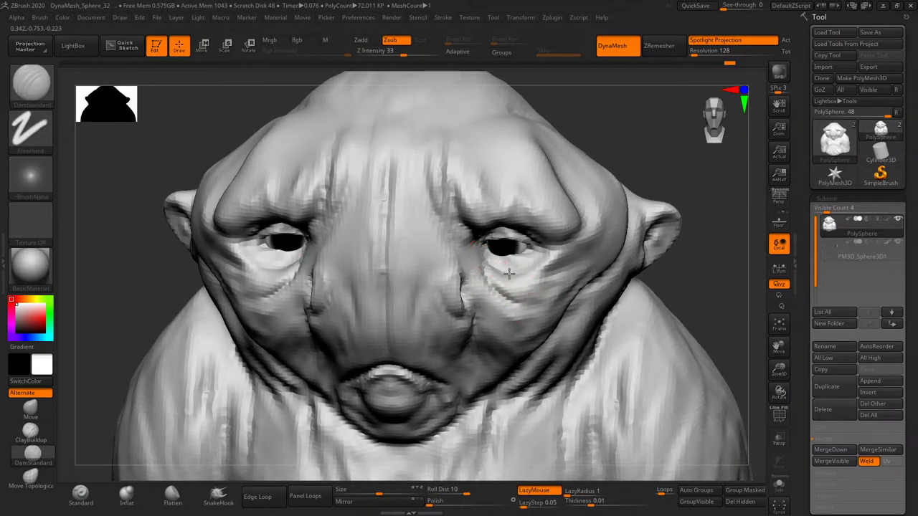
mouse_move(527, 252)
right_mouse_down()
mouse_move(517, 269)
mouse_move(582, 219)
right_mouse_up()
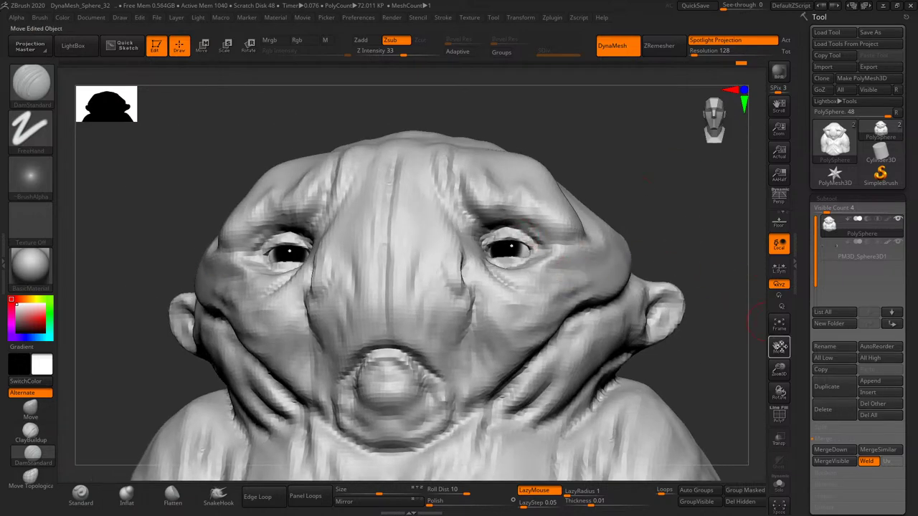
mouse_move(779, 347)
left_mouse_down()
mouse_move(731, 347)
mouse_move(655, 300)
left_mouse_up()
- With ClayBuildup, add clay strands over the central forehead, lower lip, chin and around the mouth
left_click(30, 430)
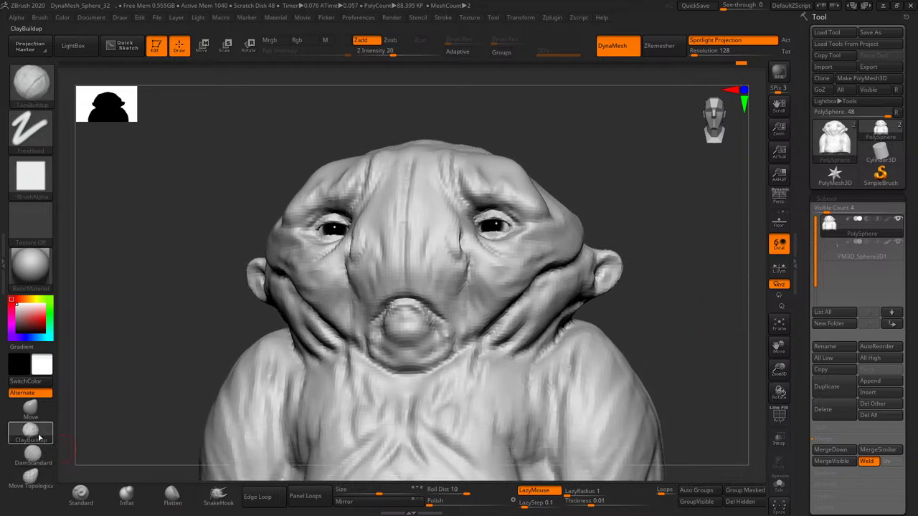
right_click_drag(662, 205, 484, 236)
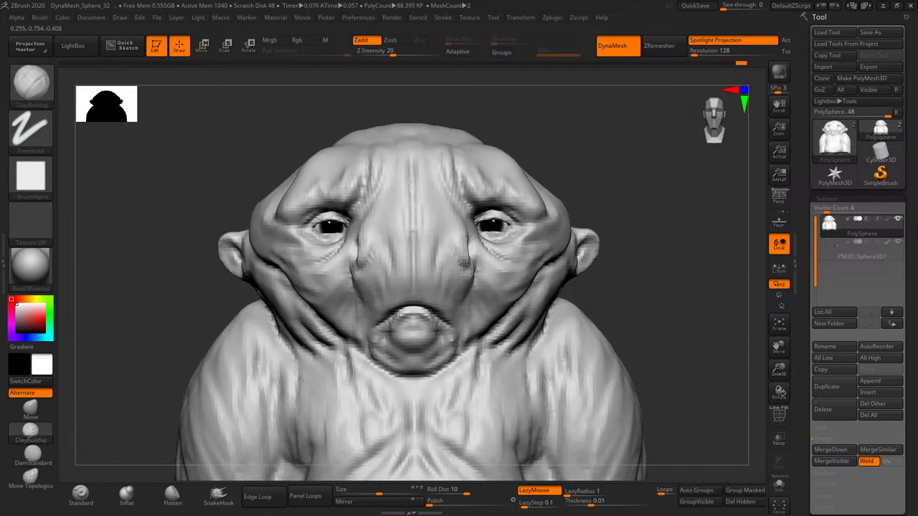
mouse_move(458, 250)
left_mouse_down("shift")
mouse_move(424, 221)
mouse_move(426, 174)
mouse_move(421, 258)
mouse_move(426, 200)
mouse_move(440, 266)
left_mouse_up("shift")
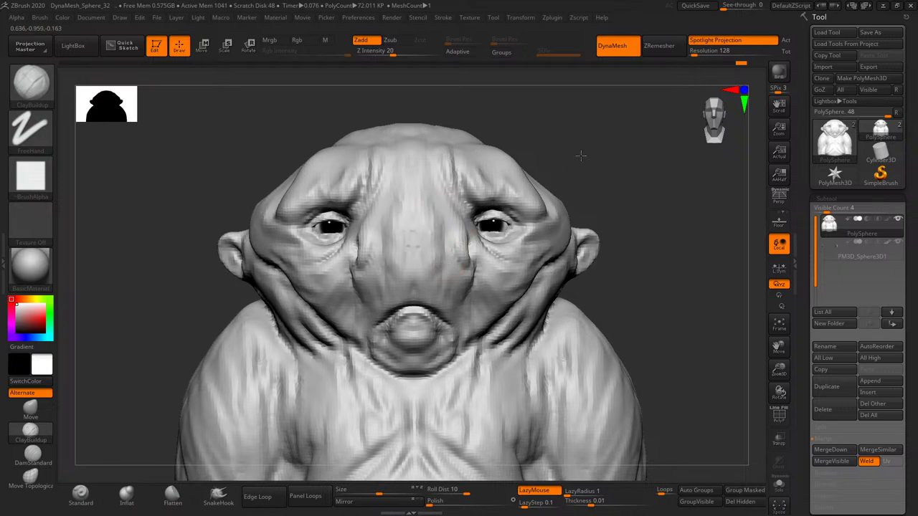
left_click_drag(581, 156, 471, 266)
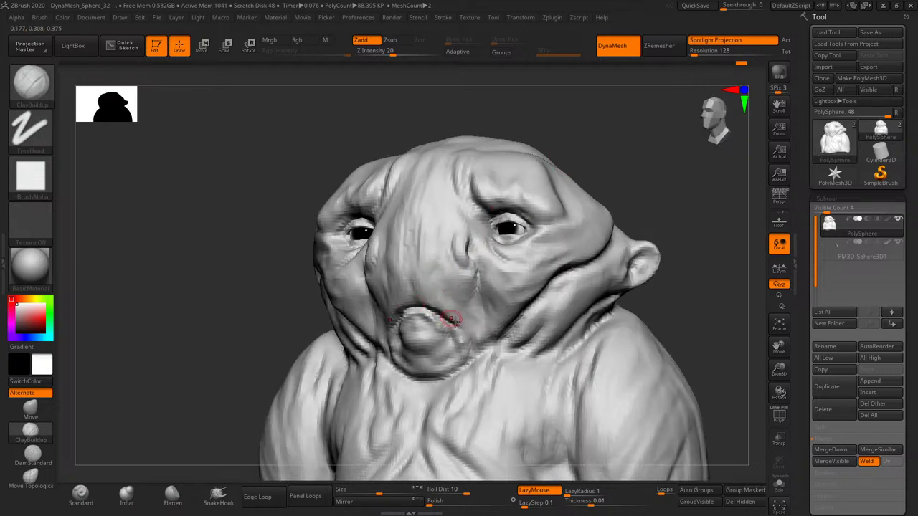
left_click_drag(465, 329, 459, 314, "shift")
left_click_drag(546, 147, 590, 153, "shift")
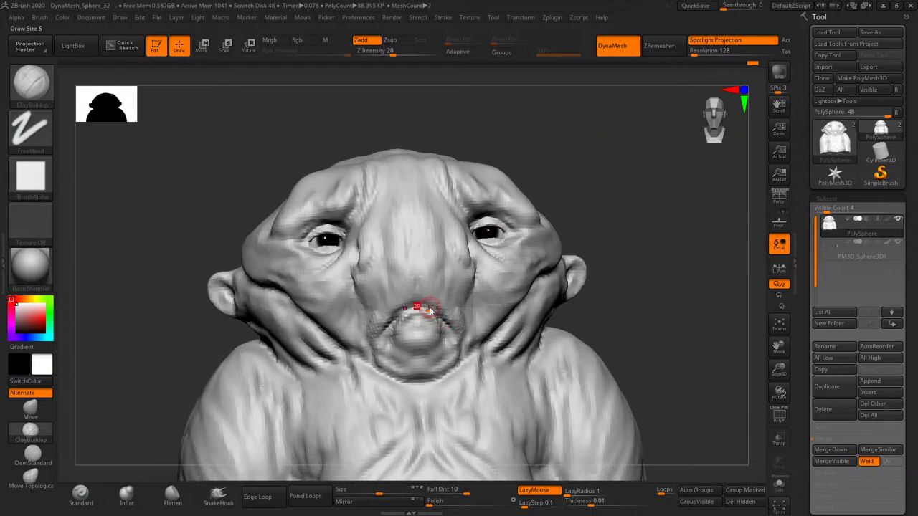
mouse_move(430, 309)
left_mouse_down("shift")
mouse_move(422, 296)
mouse_move(464, 262)
left_mouse_up("shift")
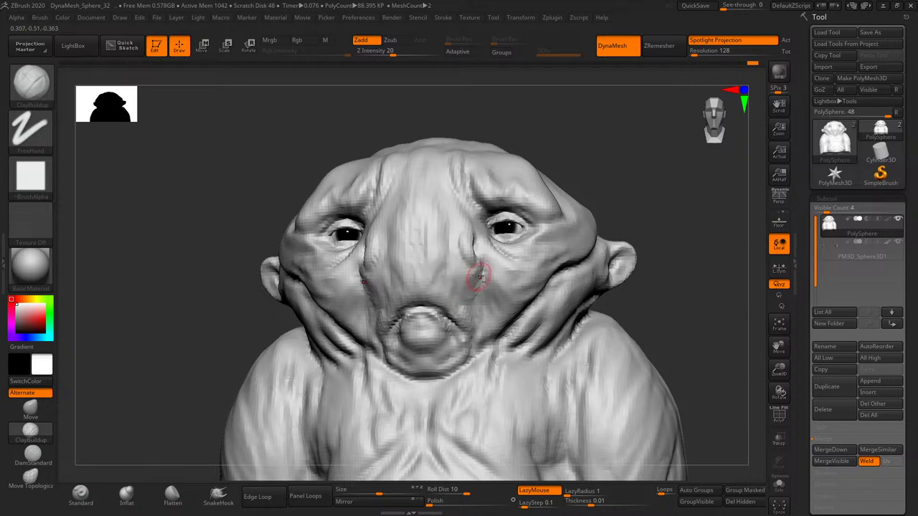
key("ctrl+shift+z")
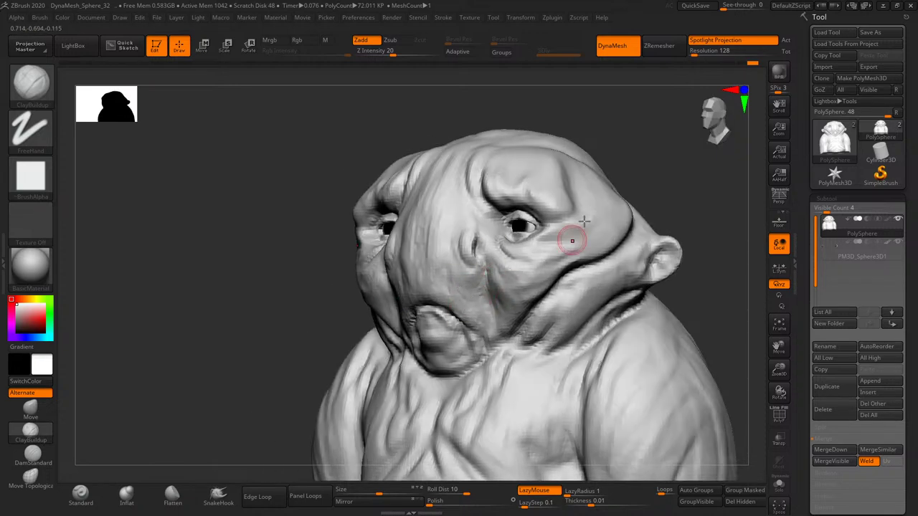
key("ctrl+z")
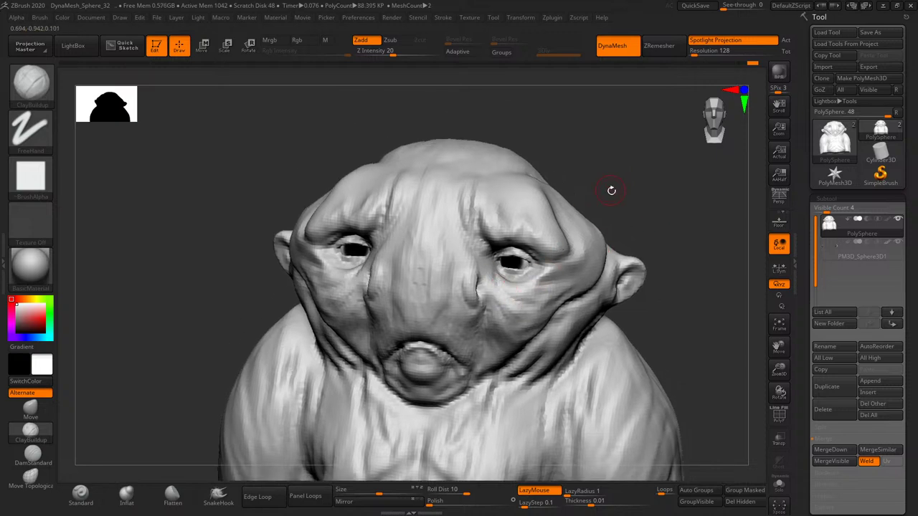
left_click_drag(611, 190, 503, 267)
key("ctrl+shift+z")
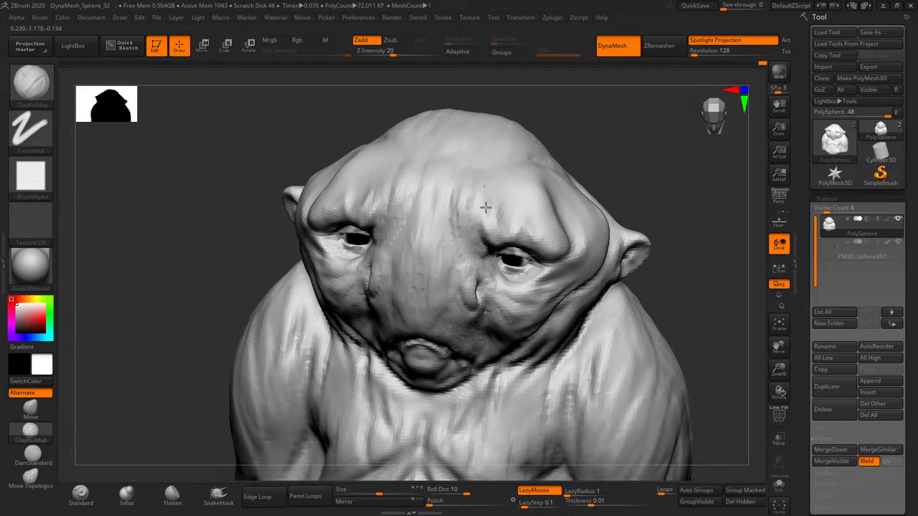
mouse_move(588, 176)
left_mouse_down("shift")
mouse_move(629, 170)
mouse_move(496, 228)
mouse_move(553, 208)
left_mouse_up("shift")
- Raise brow ridges above the eyes, reshape the temple and build clay onto the cheek
left_click_drag(497, 188, 554, 216)
right_click_drag(554, 215, 651, 184)
right_click_drag(594, 205, 582, 207)
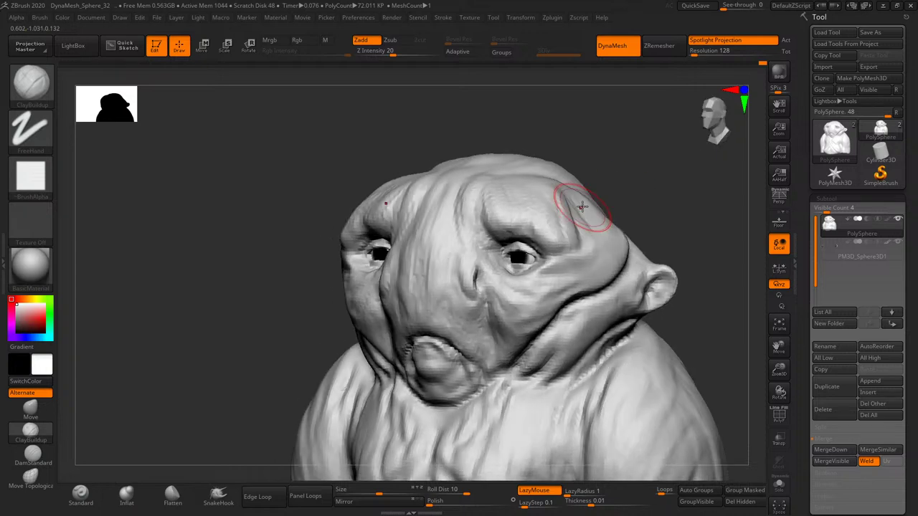
mouse_move(615, 263)
left_mouse_down()
mouse_move(619, 245)
mouse_move(573, 286)
left_mouse_up()
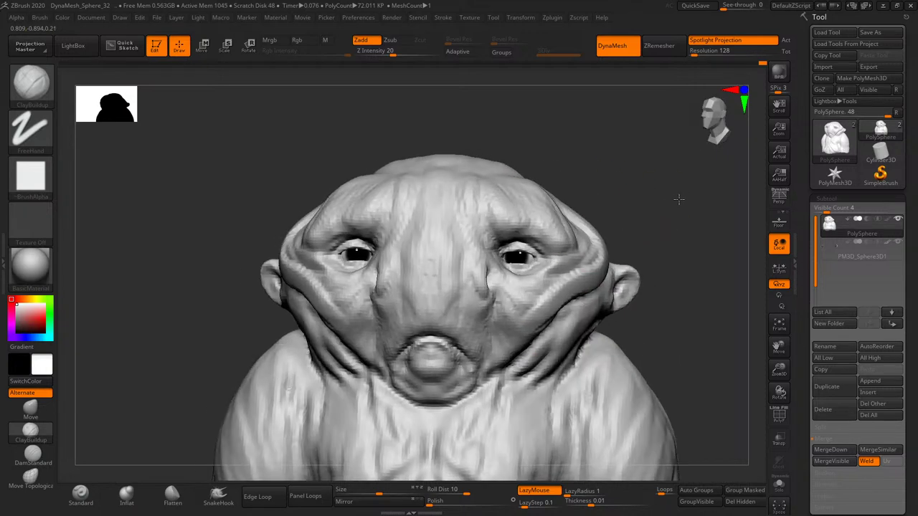
mouse_move(676, 200)
left_mouse_down()
mouse_move(605, 229)
mouse_move(621, 211)
mouse_move(586, 212)
left_mouse_up()
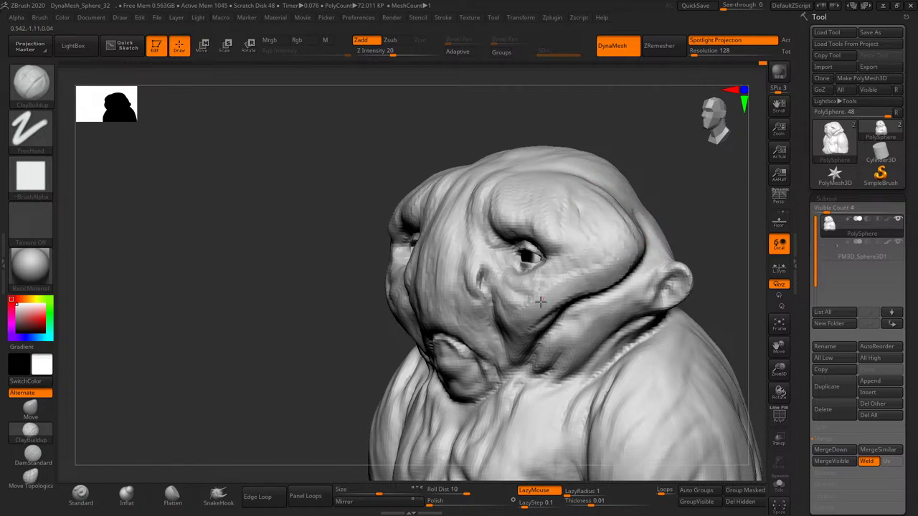
left_click_drag(541, 301, 522, 289)
left_click_drag(649, 201, 626, 216, "shift")
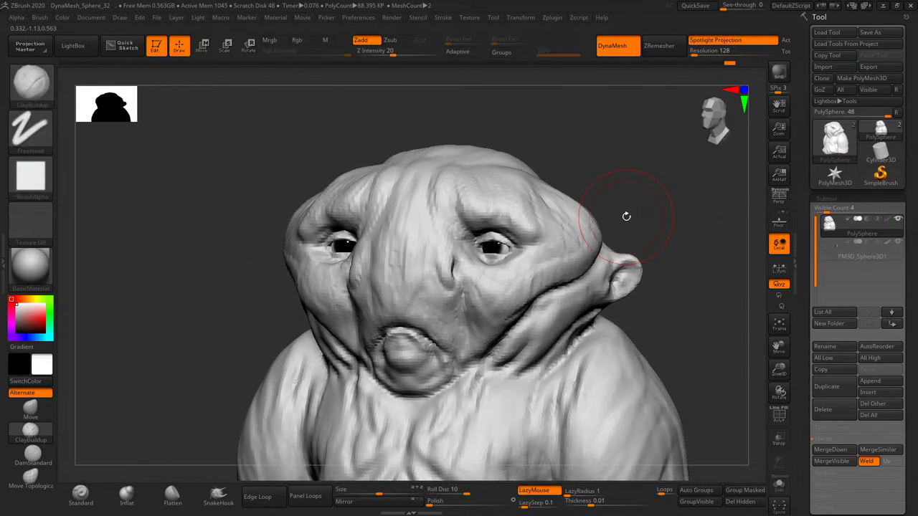
- Switch back to DamStandard and carve a thin crease on the side of the head
left_click(38, 459)
left_click_drag(666, 166, 583, 176)
left_click_drag(616, 209, 607, 192)
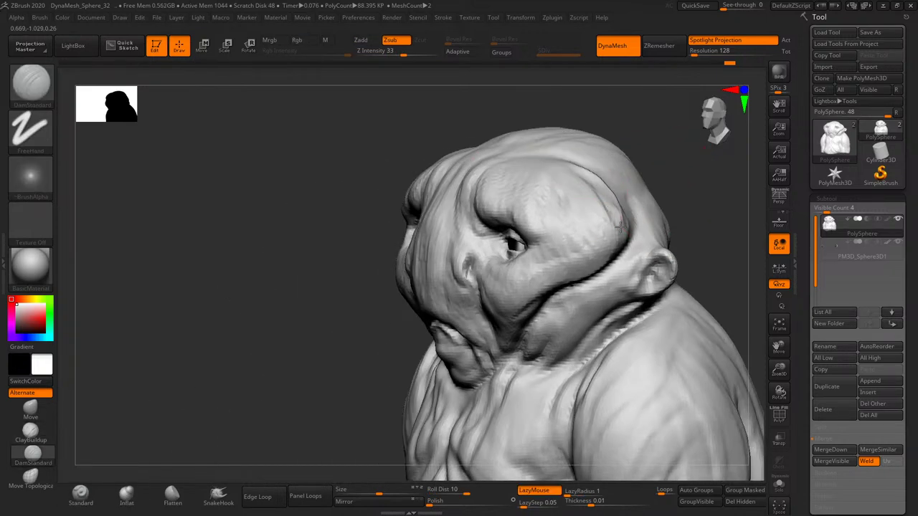
mouse_move(645, 155)
left_mouse_down()
mouse_move(650, 212)
mouse_move(703, 219)
mouse_move(687, 211)
mouse_move(515, 278)
left_mouse_up()
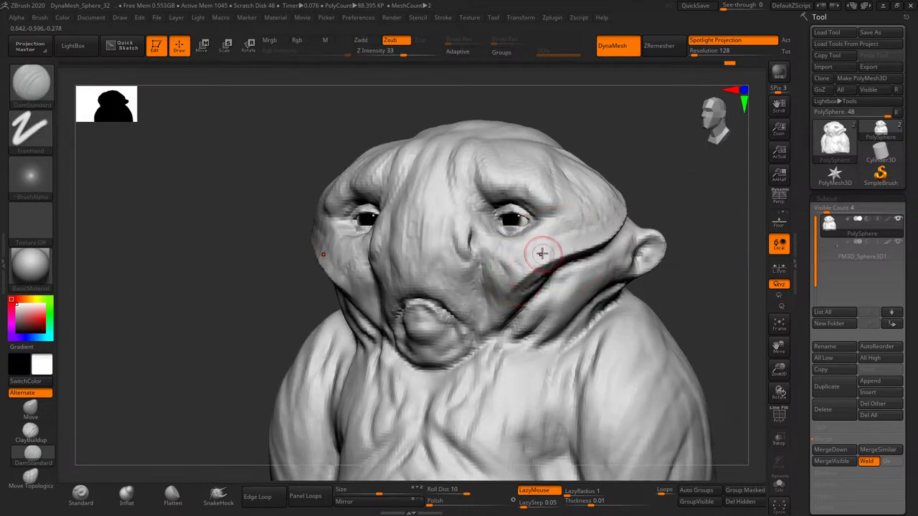
left_click_drag(657, 172, 551, 273)
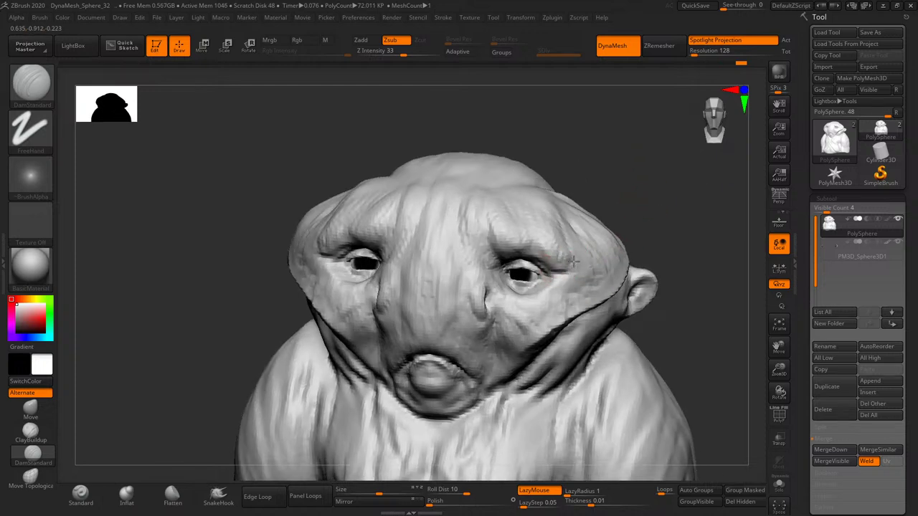
left_click_drag(552, 266, 549, 205)
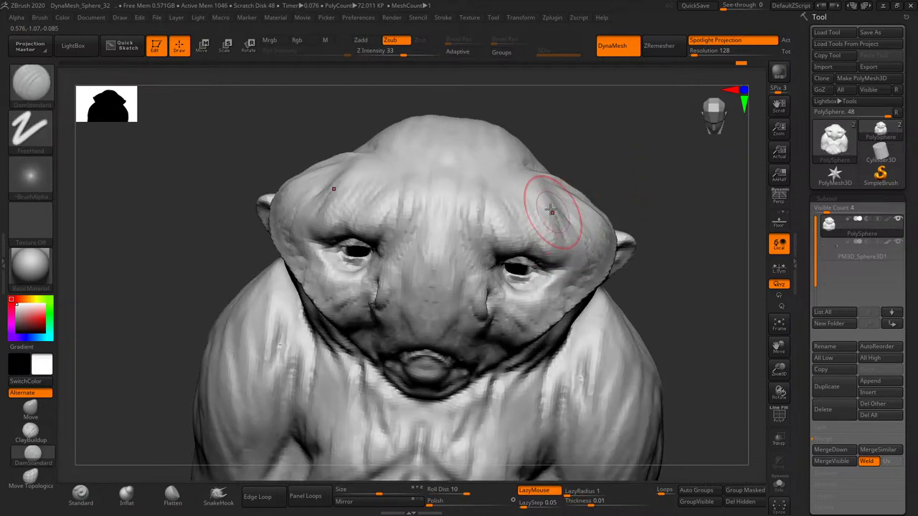
left_click_drag(636, 178, 537, 246)
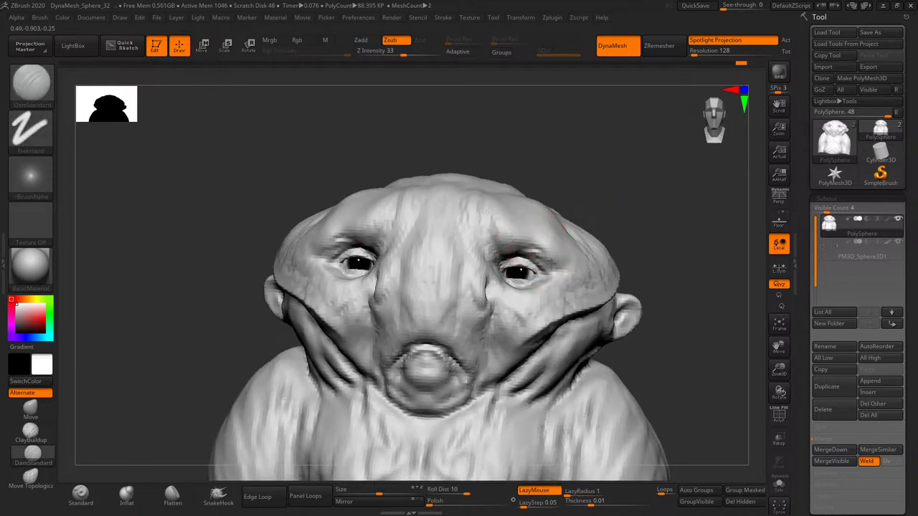
- Deepen the crease where the cheek fold meets the pursed mouth
mouse_move(514, 251)
left_mouse_down()
mouse_move(545, 213)
mouse_move(490, 252)
left_mouse_up()
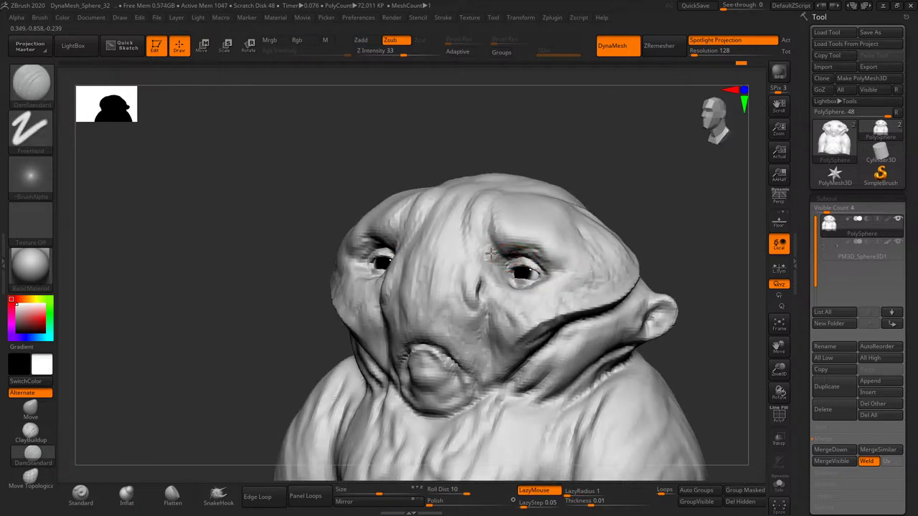
left_click_drag(559, 232, 495, 272)
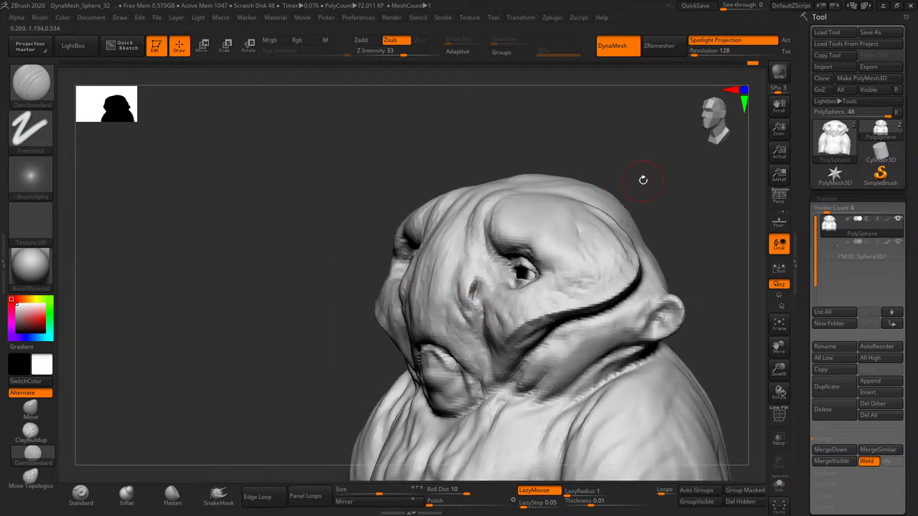
left_click_drag(642, 179, 464, 312)
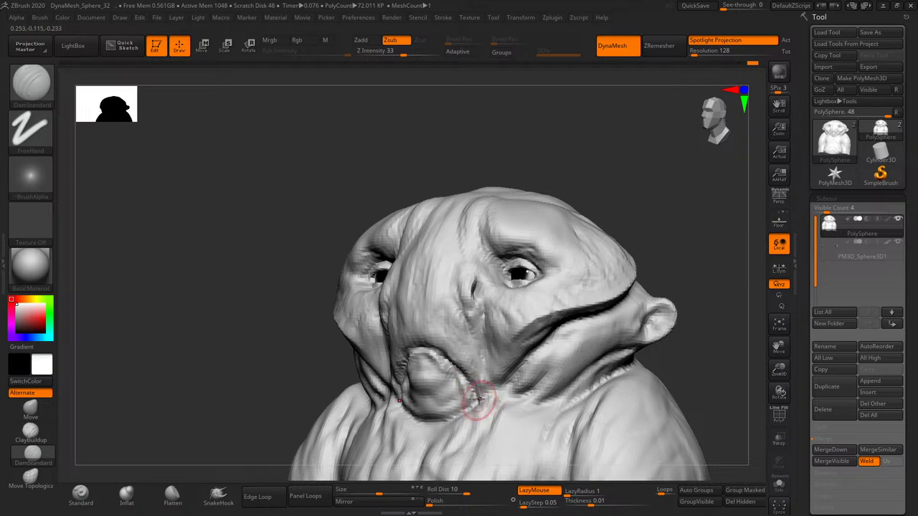
mouse_move(680, 228)
left_mouse_down()
mouse_move(670, 205)
mouse_move(511, 323)
left_mouse_up()
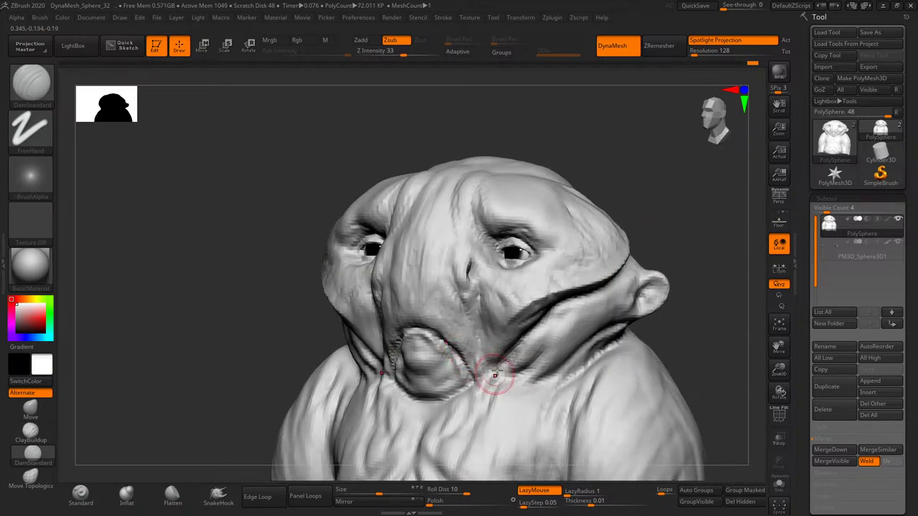
mouse_move(495, 374)
left_mouse_down()
mouse_move(486, 351)
mouse_move(564, 352)
mouse_move(502, 348)
left_mouse_up()
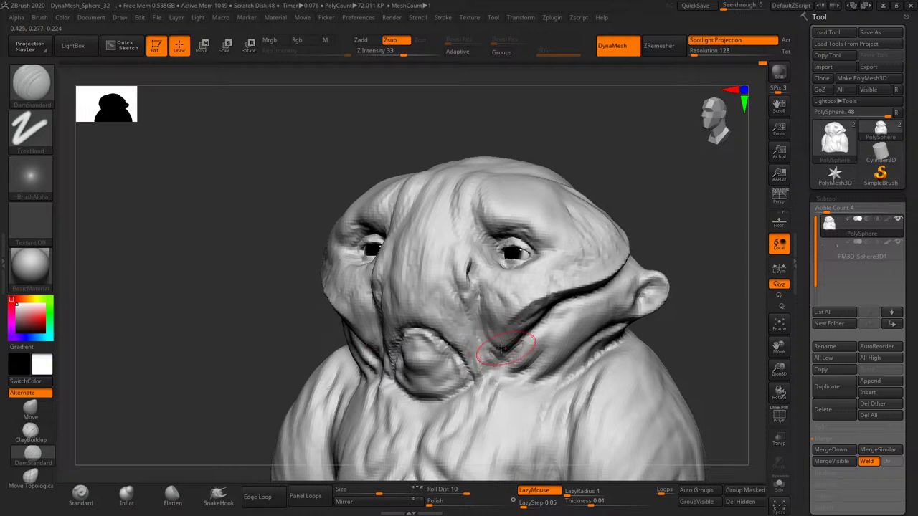
- Undo and redo through the sculpt history to compare the cheek crease states
left_click_drag(665, 218, 623, 254)
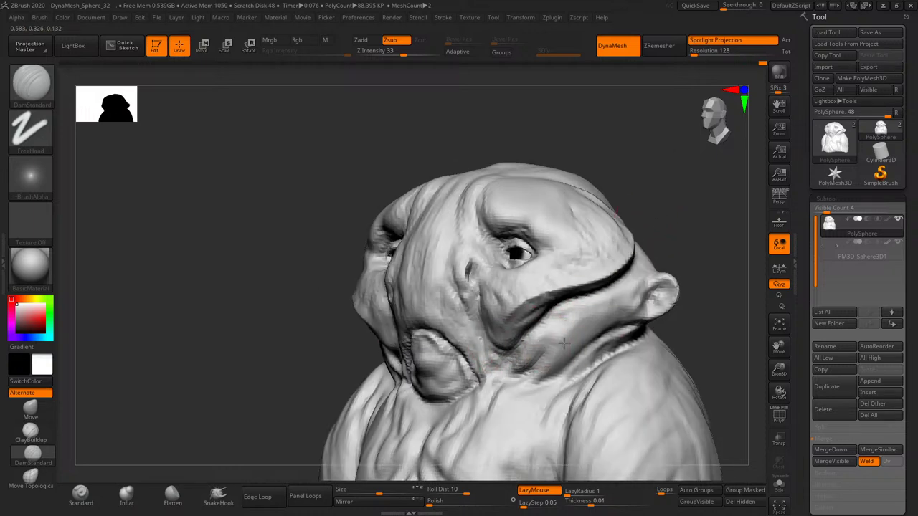
left_click_drag(694, 246, 688, 254)
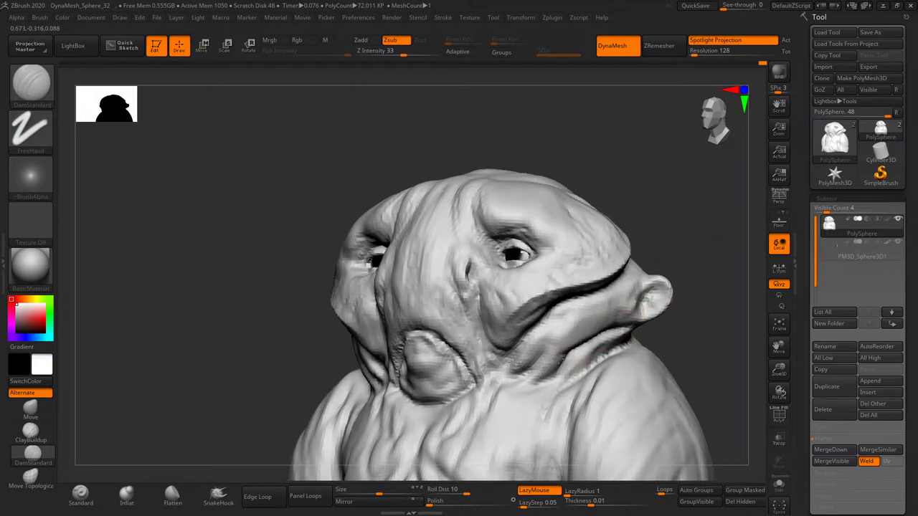
mouse_move(624, 180)
left_mouse_down()
mouse_move(656, 267)
mouse_move(646, 272)
left_mouse_up()
key("ctrl+z")
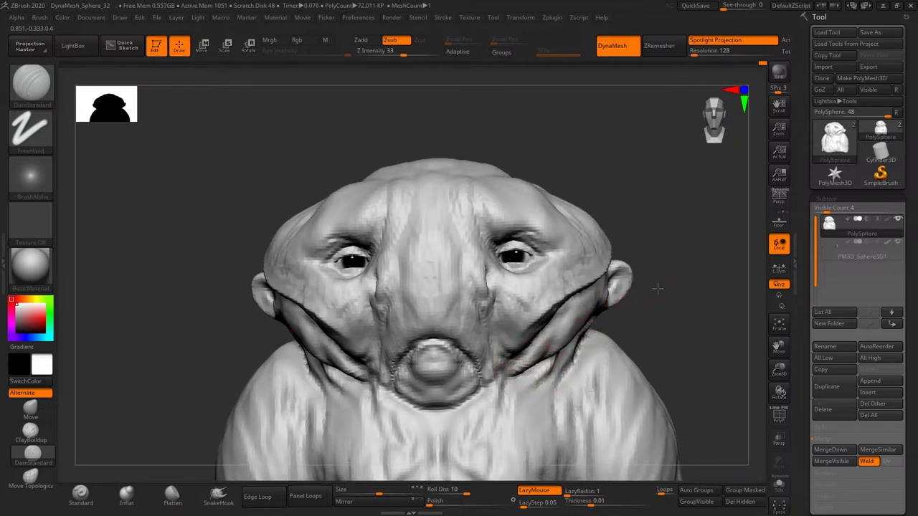
key("ctrl+z")
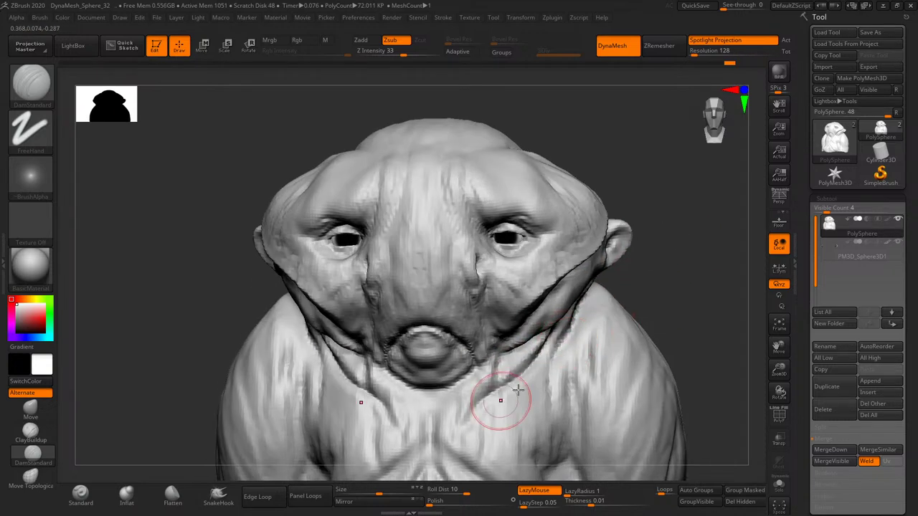
key("ctrl+shift+z")
key("ctrl+shift+z")
key("ctrl+shift+z")
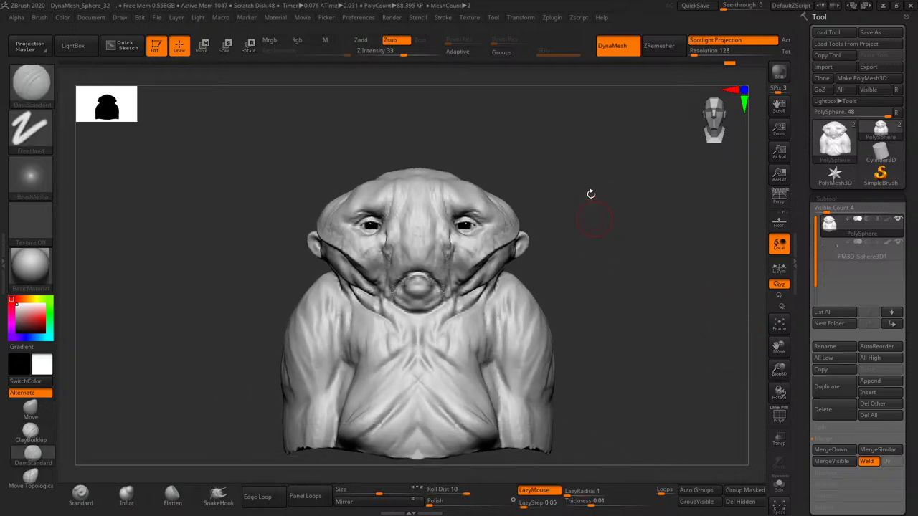
key("ctrl+shift+z")
- Use MaskLines and a trim curve to cut the bottom of the bust flat
mouse_move(625, 252)
left_mouse_down()
mouse_move(674, 322)
mouse_move(619, 297)
left_mouse_up()
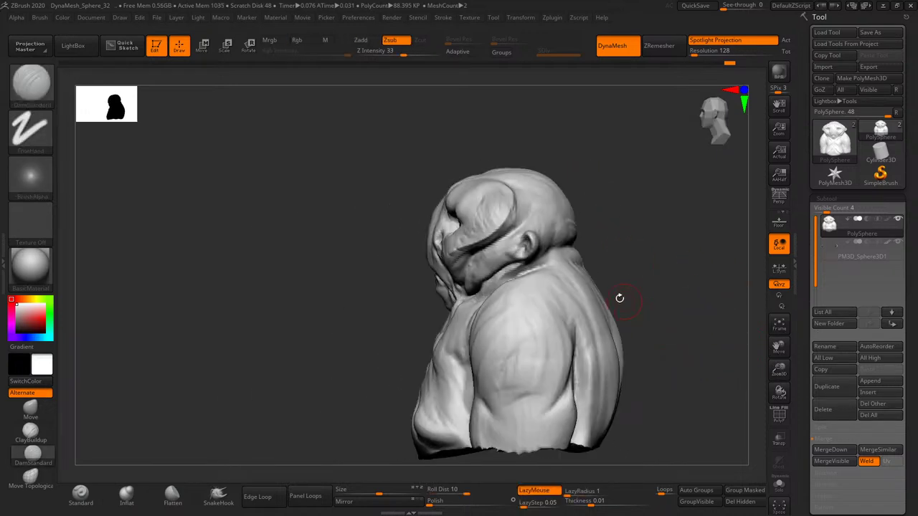
left_click(31, 82, "ctrl")
left_click(282, 147)
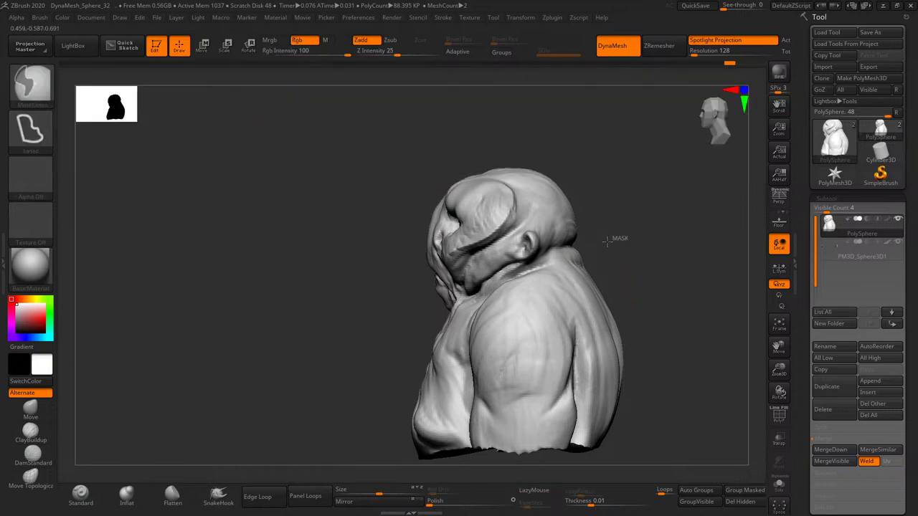
left_click_drag(615, 238, 424, 242)
left_click_drag(635, 424, 362, 436)
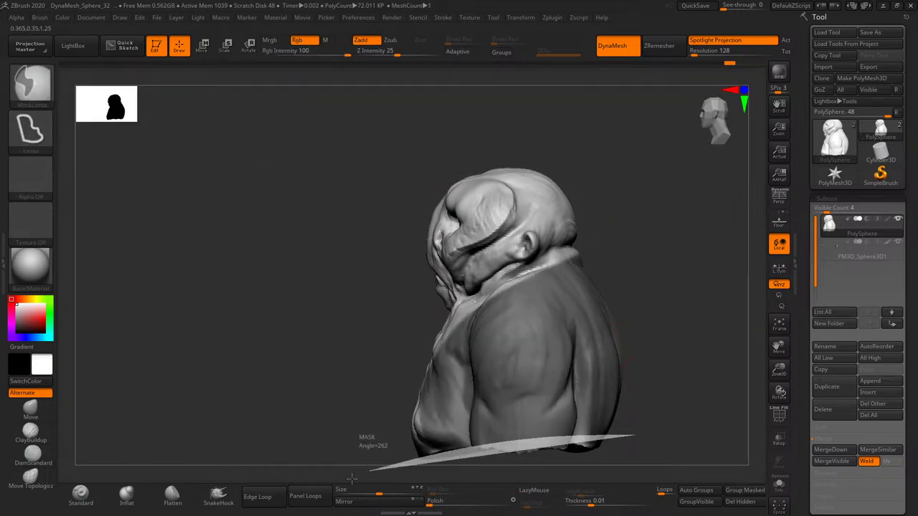
left_click_drag(680, 388, 656, 349)
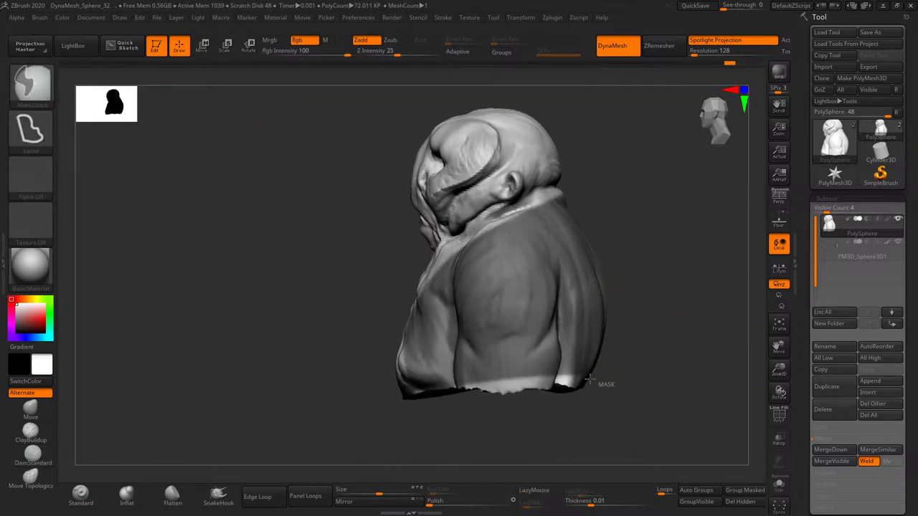
left_click_drag(606, 387, 352, 382, "ctrl+shift")
- Lasso-mask the torso and face area, refining the mask near the right shoulder
mouse_move(665, 268)
left_mouse_down()
mouse_move(673, 263)
mouse_move(625, 287)
mouse_move(625, 237)
left_mouse_up()
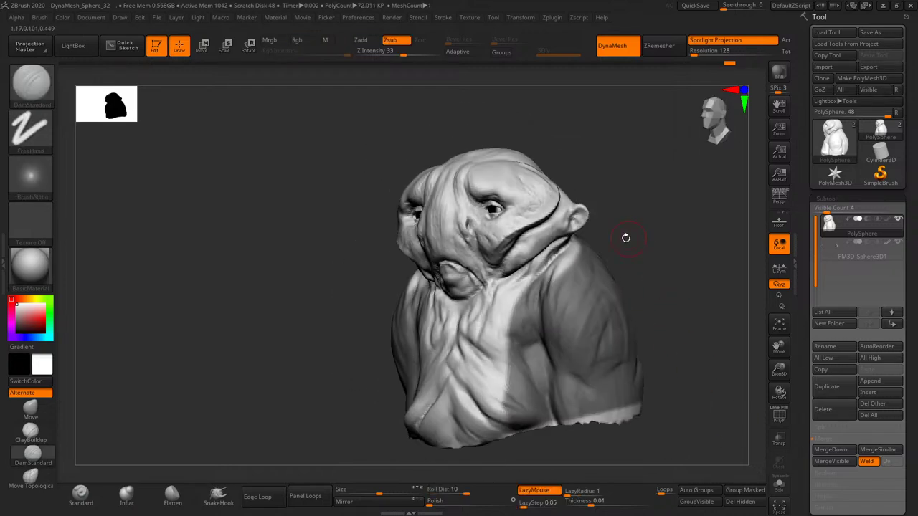
left_click_drag(567, 237, 513, 334, "ctrl")
mouse_move(690, 328)
left_mouse_down()
mouse_move(685, 268)
mouse_move(597, 242)
left_mouse_up()
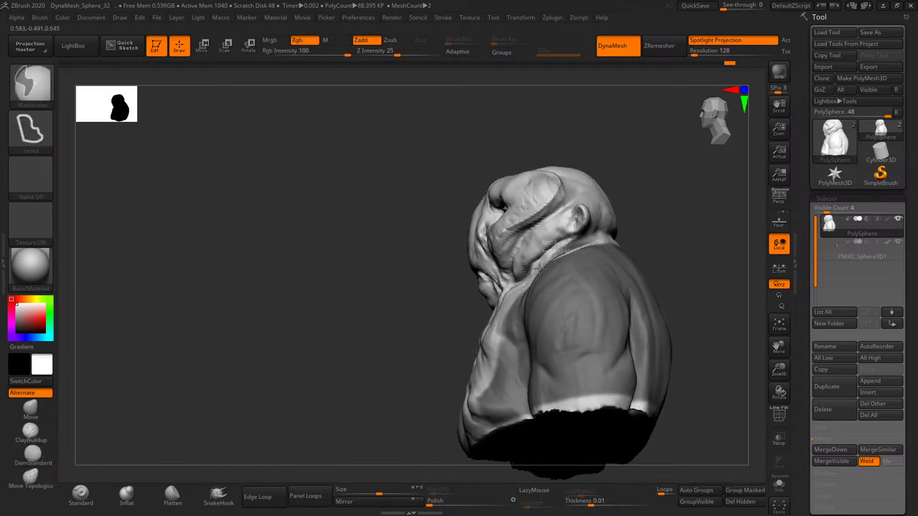
mouse_move(670, 203)
left_mouse_down("shift")
mouse_move(711, 244)
mouse_move(715, 289)
mouse_move(656, 293)
left_mouse_up("shift")
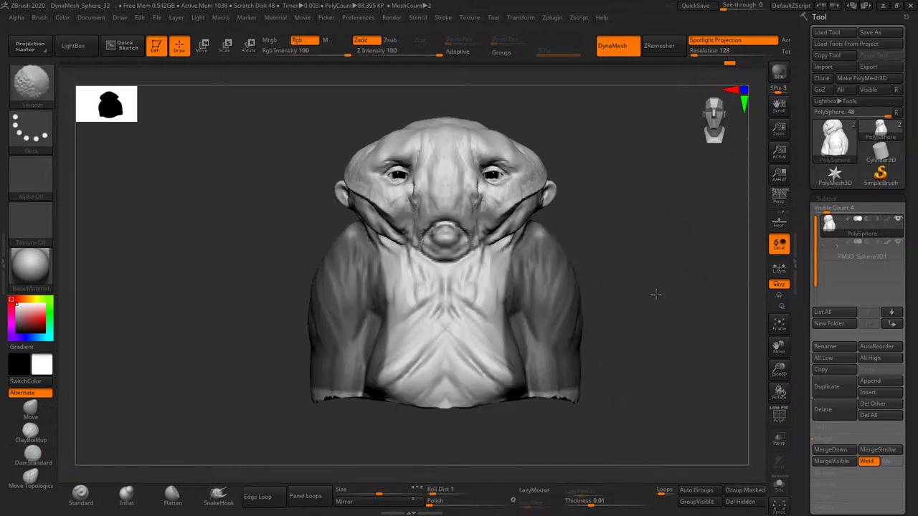
left_click_drag(531, 215, 610, 294, "ctrl")
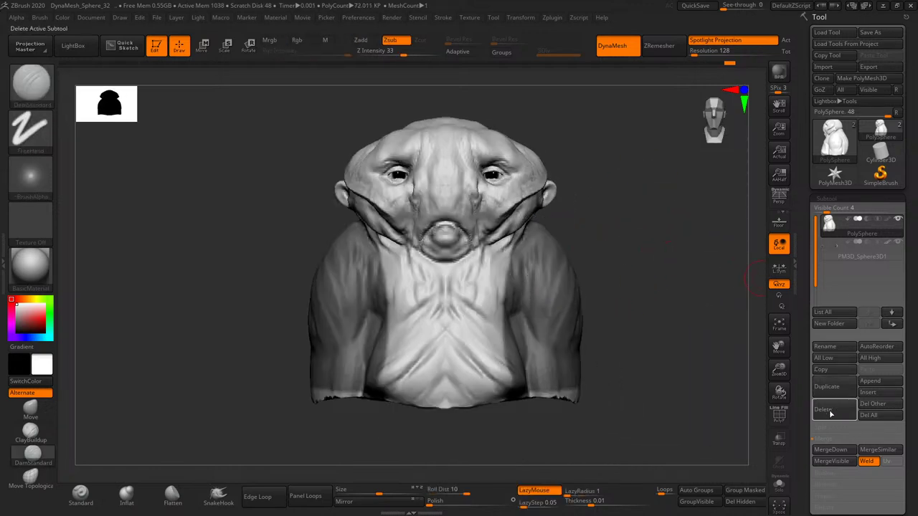
scroll(830, 414, "down", 2)
scroll(831, 414, "down", 2)
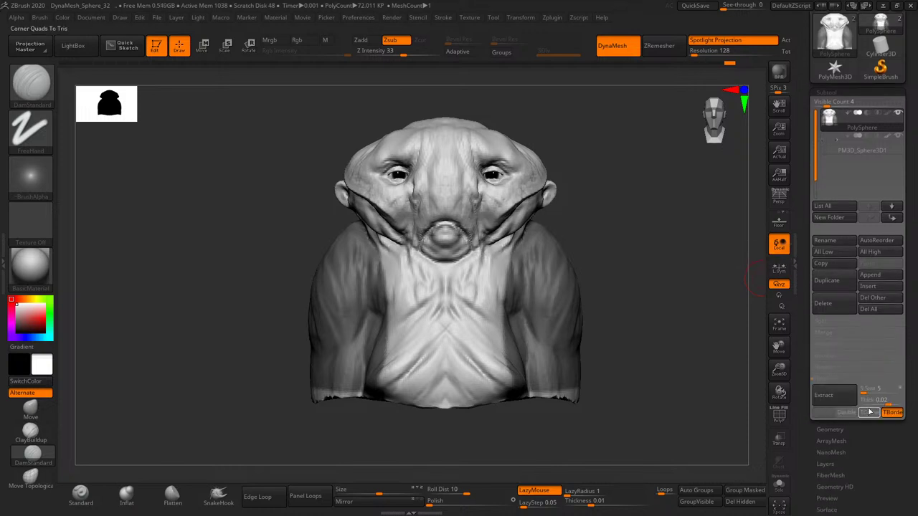
- Extract the masked area as a shell and accept it as the new Extract2 subtool
left_click(845, 399)
left_click(824, 413)
mouse_move(722, 383)
left_mouse_down()
mouse_move(722, 440)
mouse_move(621, 386)
mouse_move(500, 428)
left_mouse_up()
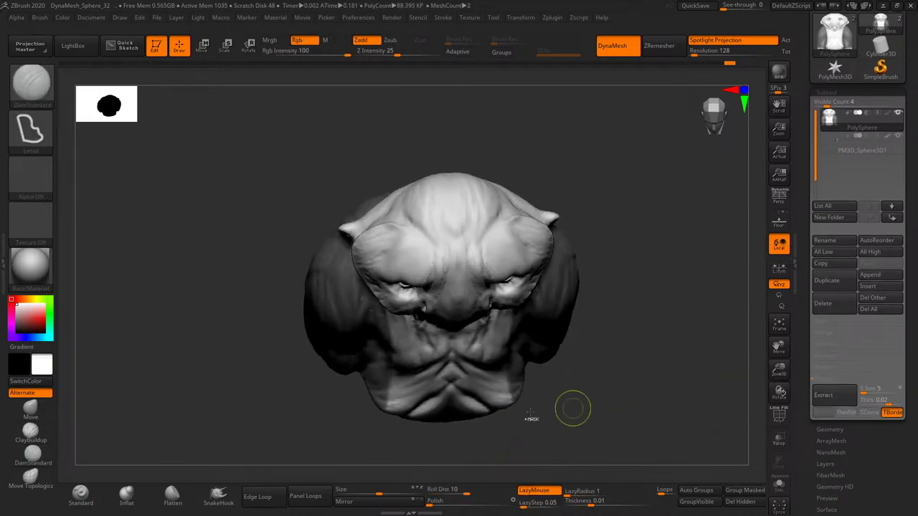
left_click_drag(476, 328, 482, 431, "ctrl+shift")
key("ctrl+z")
key("ctrl+z")
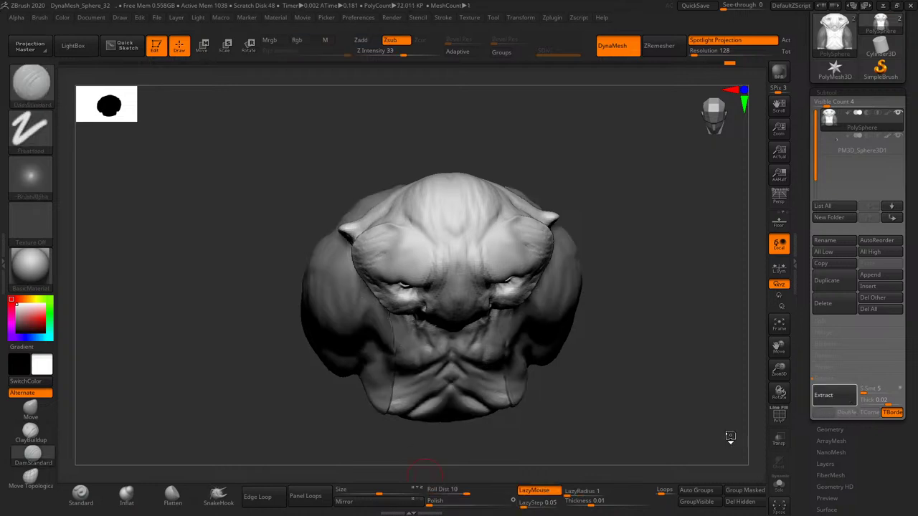
left_click(824, 413)
mouse_move(711, 424)
left_mouse_down()
mouse_move(711, 383)
mouse_move(731, 375)
left_mouse_up()
- ZRemesh the Extract2 shell down to 103.821 KP and QuickSave the project
left_click(830, 429)
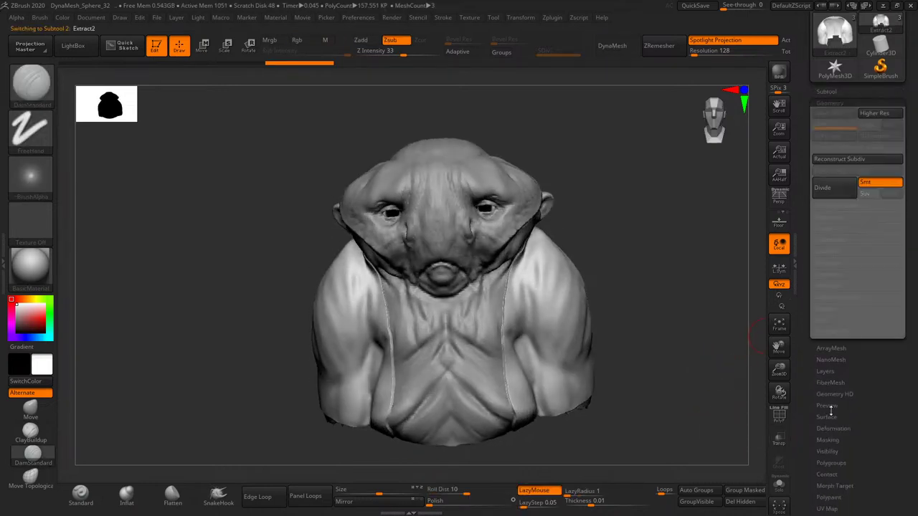
left_click(836, 275)
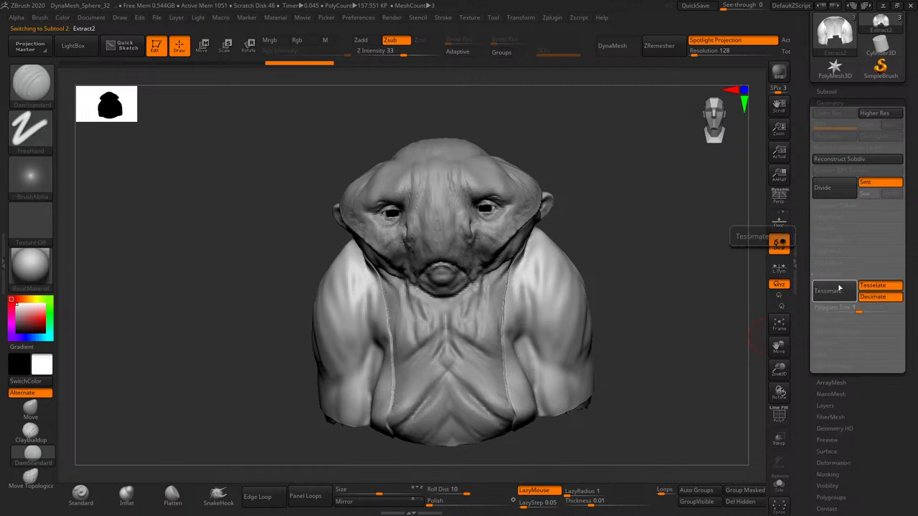
left_click(837, 322)
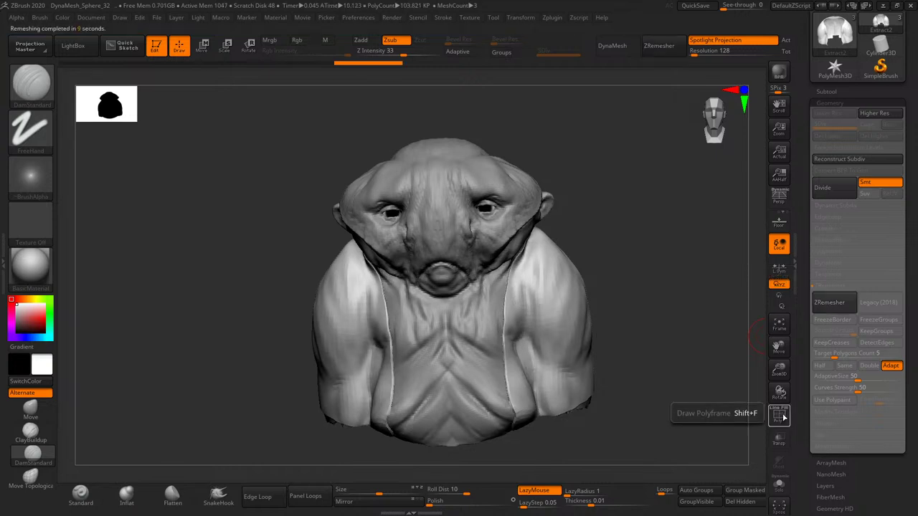
left_click(695, 5)
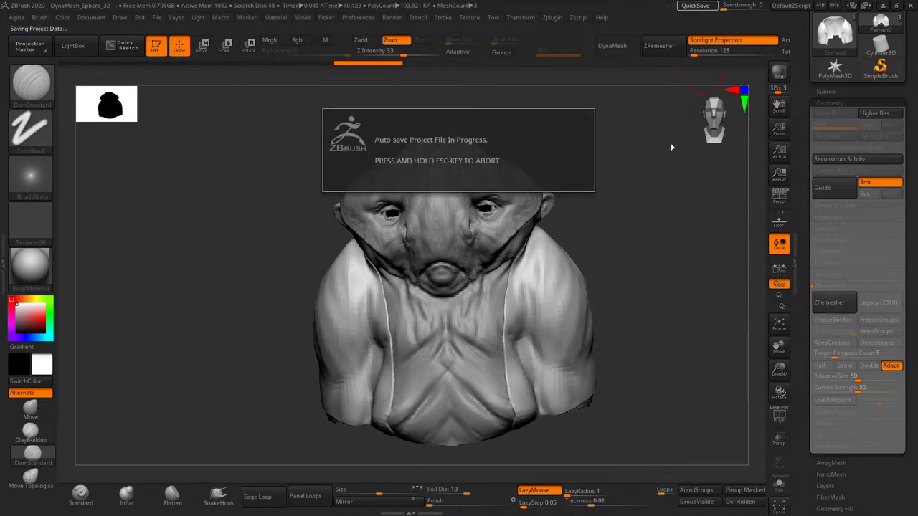
mouse_move(654, 251)
left_mouse_down()
mouse_move(636, 232)
mouse_move(588, 301)
left_mouse_up()
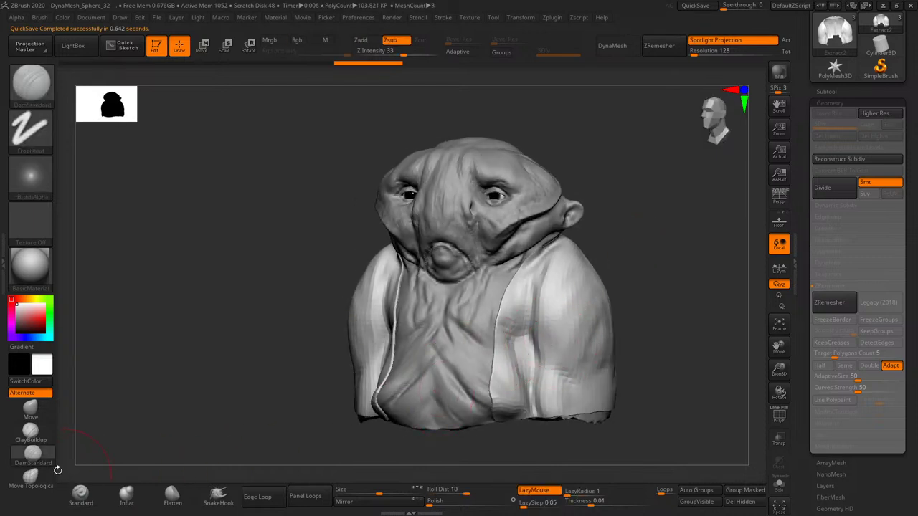
- With the Move brush, pull the cloak's lower jacket edges downward
left_click(31, 407)
left_click_drag(512, 391, 507, 461)
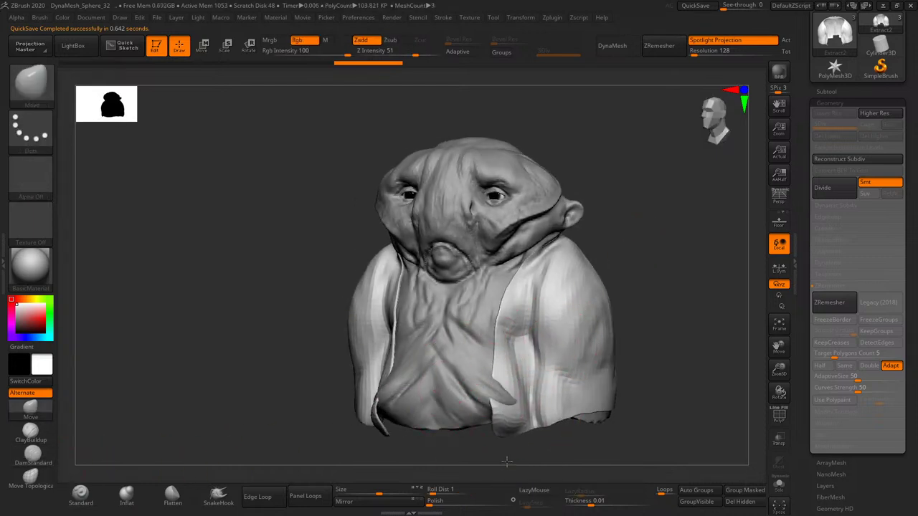
left_click_drag(502, 402, 507, 459)
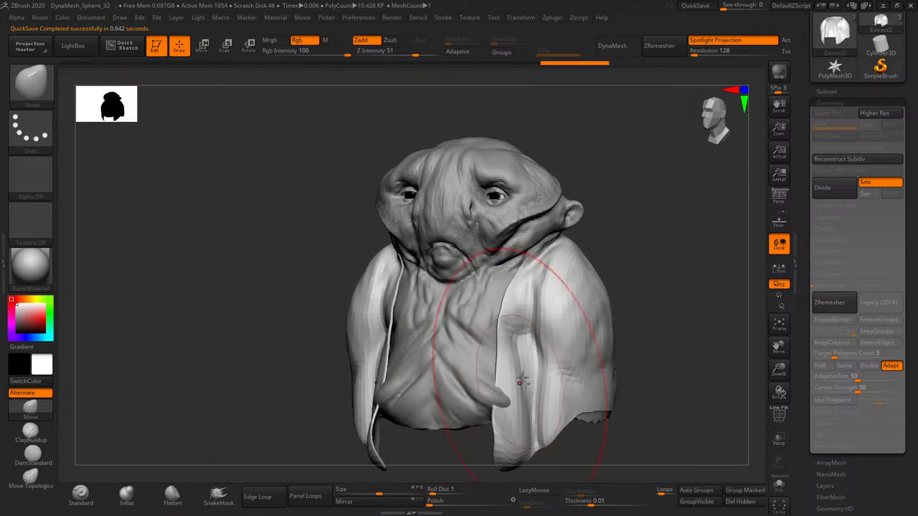
mouse_move(631, 316)
left_mouse_down()
mouse_move(651, 320)
mouse_move(605, 369)
mouse_move(529, 420)
left_mouse_up()
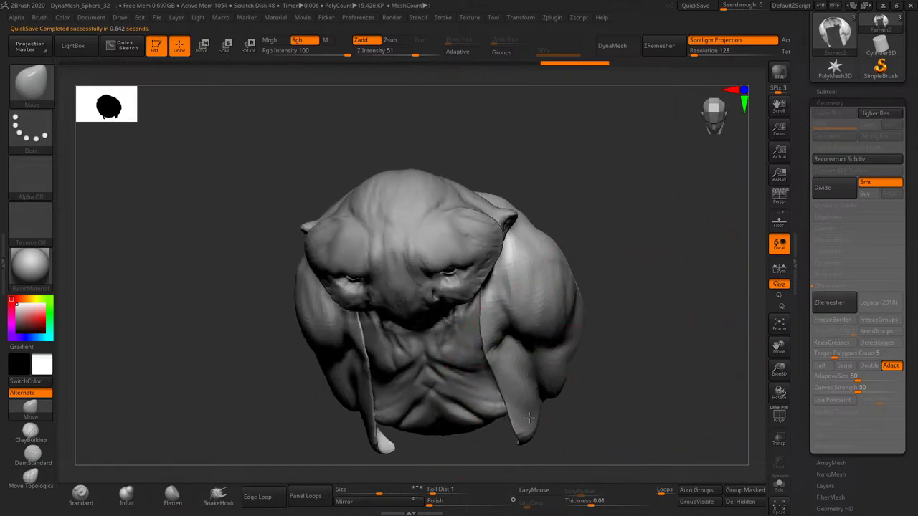
key("ctrl+z")
key("ctrl+z")
key("ctrl+z")
left_click_drag(658, 291, 651, 321, "shift")
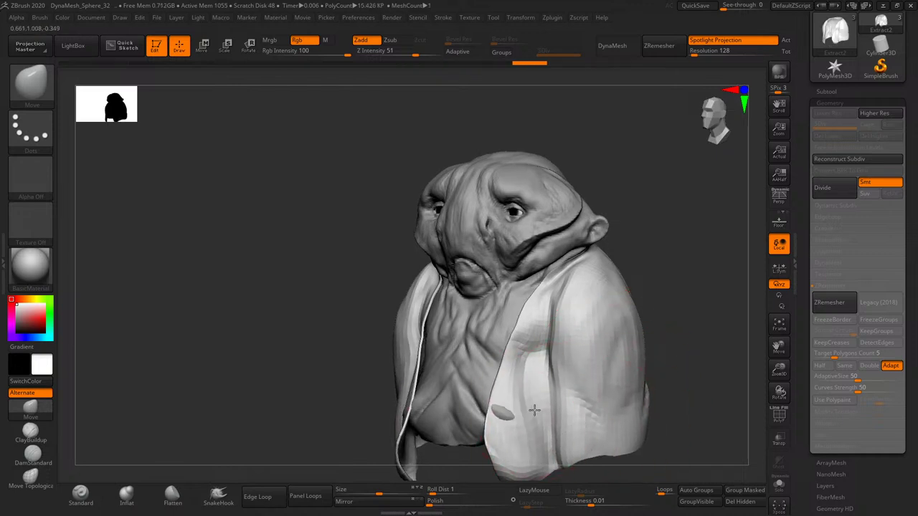
left_click_drag(535, 410, 513, 323, "shift")
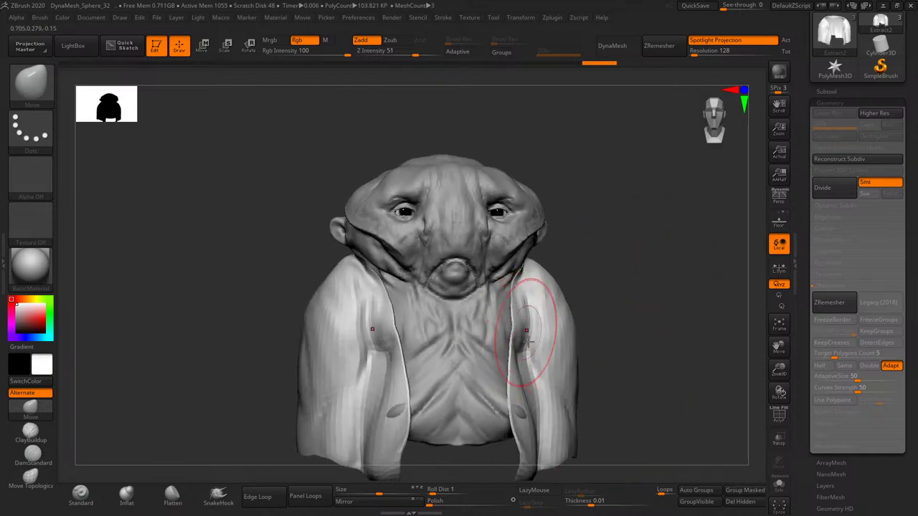
left_click_drag(660, 308, 556, 287)
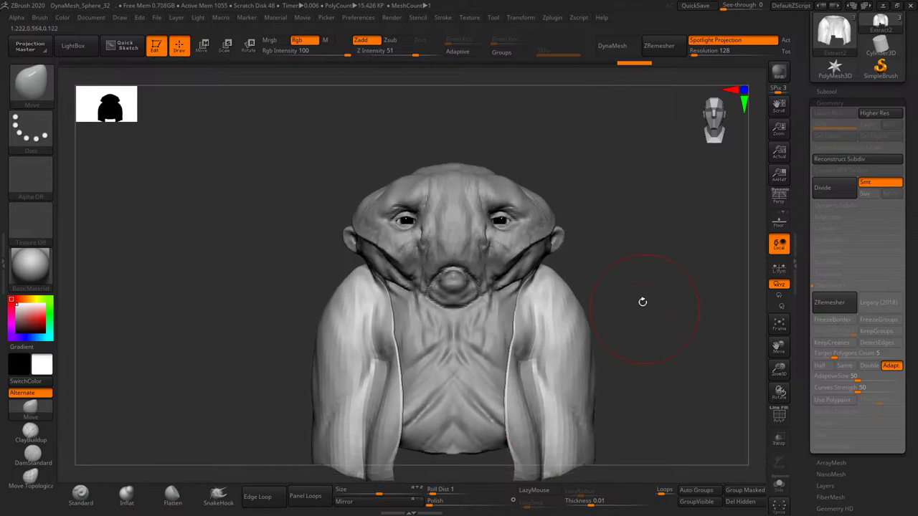
- Reselect the Move brush (BMV), reshape the lower-left jacket flap and fold, then drop the cloak's subdivision level
key("b")
key("m")
key("v")
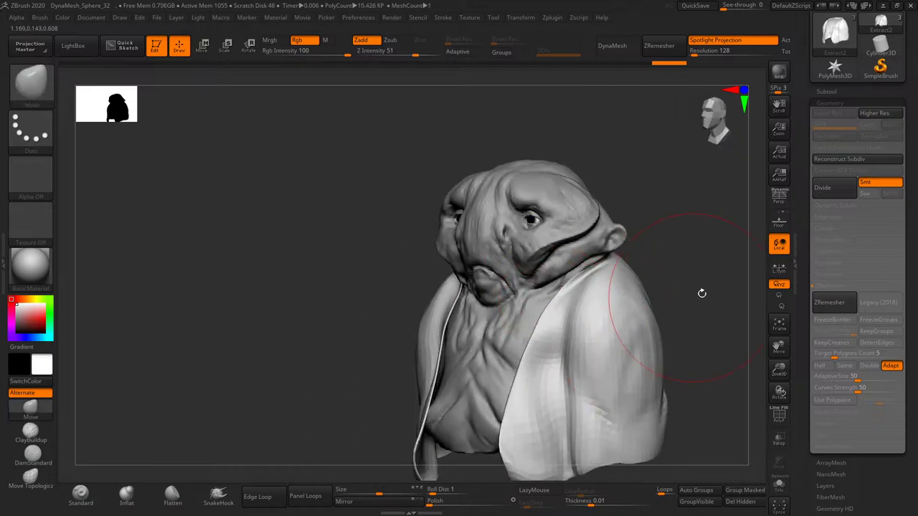
left_click_drag(701, 293, 445, 459)
mouse_move(459, 401)
left_mouse_down("shift")
mouse_move(558, 334)
mouse_move(543, 387)
left_mouse_up("shift")
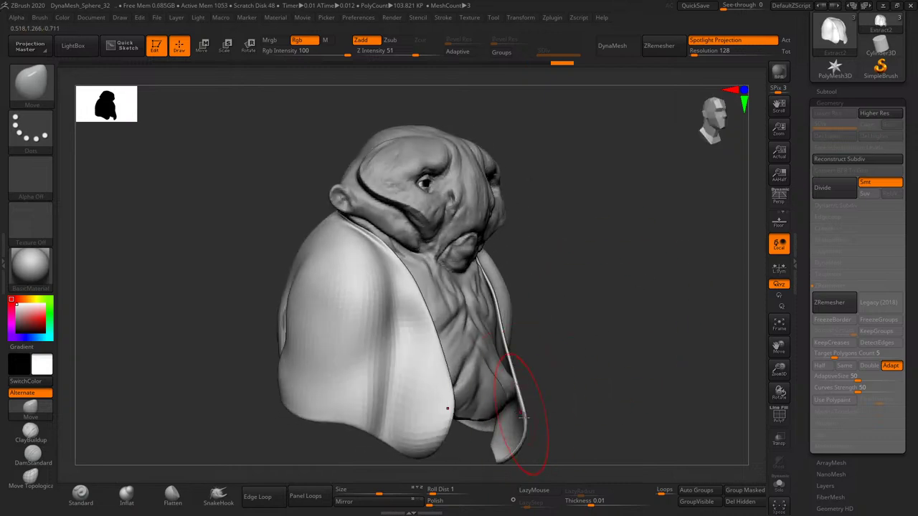
left_click_drag(573, 332, 515, 350, "shift")
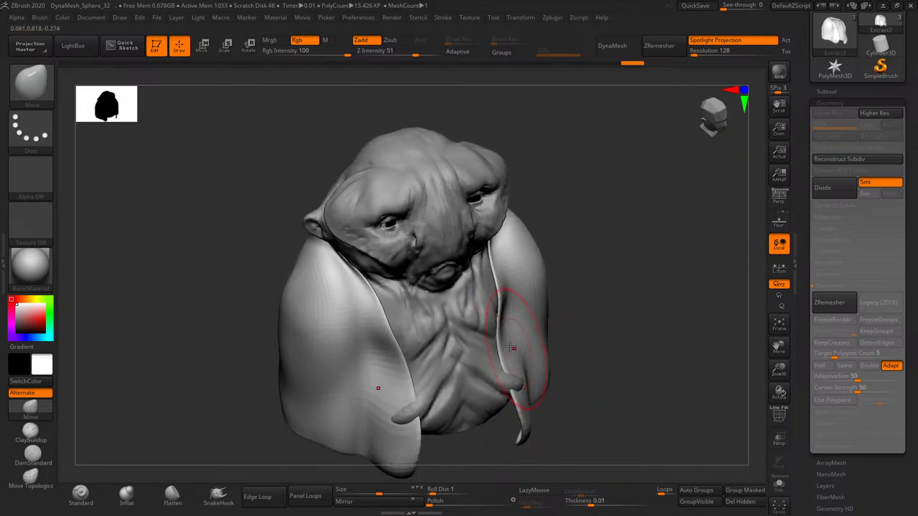
mouse_move(567, 208)
left_mouse_down()
mouse_move(602, 154)
mouse_move(641, 236)
mouse_move(572, 254)
left_mouse_up()
left_click_drag(465, 361, 414, 315)
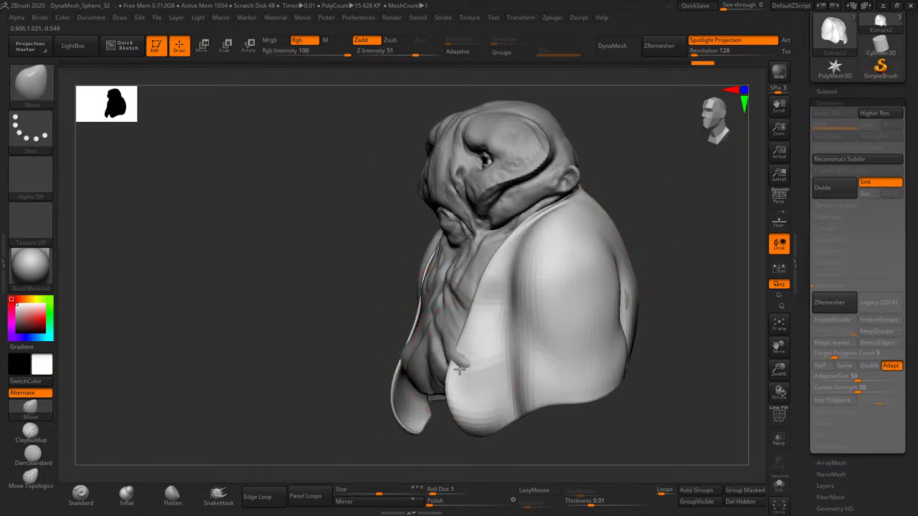
left_click_drag(464, 359, 467, 354)
left_click_drag(658, 230, 548, 381)
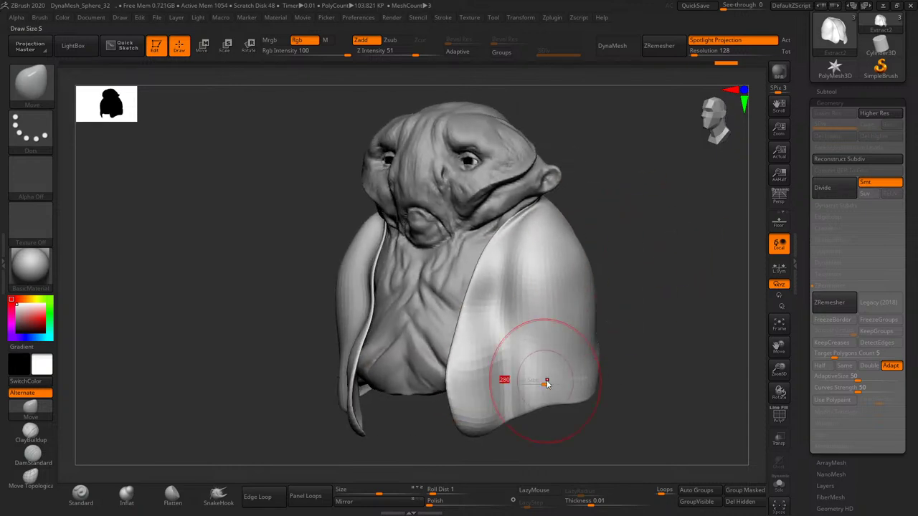
left_click_drag(625, 324, 564, 397, "shift")
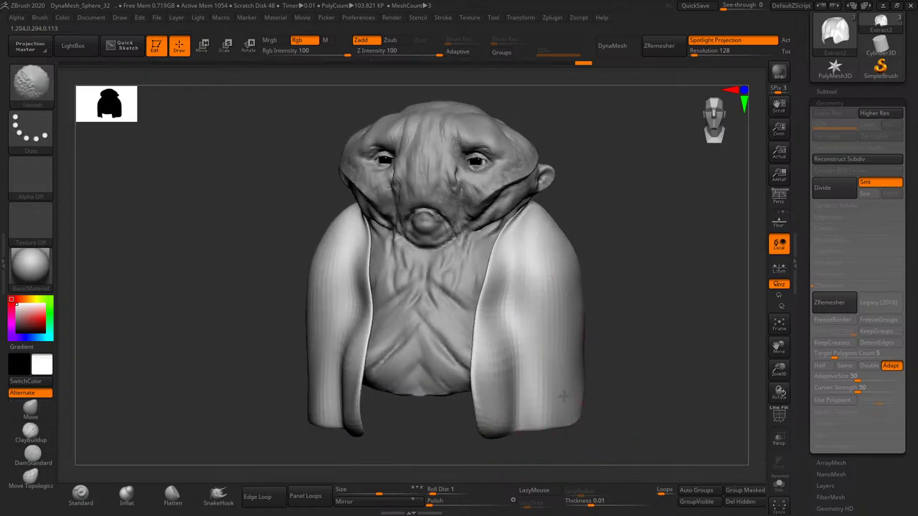
left_click_drag(607, 302, 578, 325)
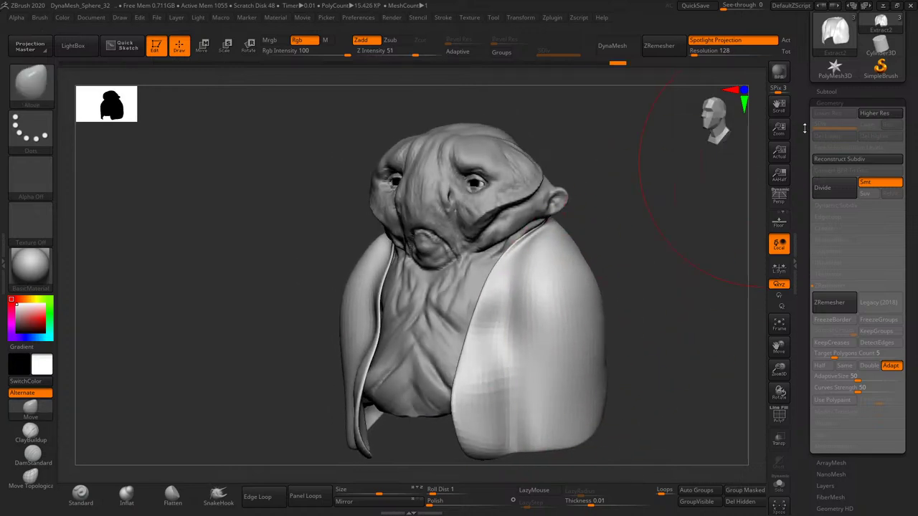
key("shift+d")
left_click(829, 92)
- Activate the PolySphere head and push the upper lip and mouth ring tighter with the Move brush
left_click(830, 118)
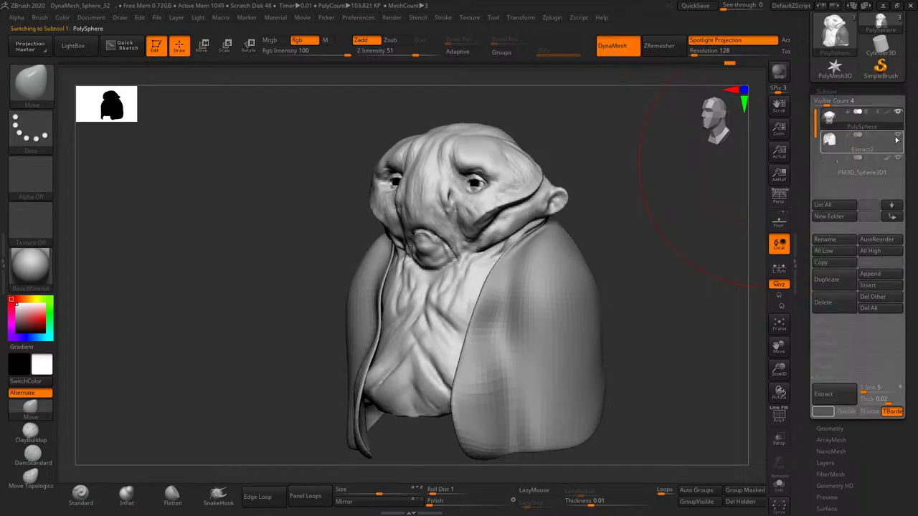
mouse_move(665, 251)
left_mouse_down()
mouse_move(643, 303)
mouse_move(668, 289)
mouse_move(598, 330)
mouse_move(601, 321)
mouse_move(580, 322)
mouse_move(607, 324)
mouse_move(650, 254)
mouse_move(624, 229)
mouse_move(595, 228)
mouse_move(624, 246)
mouse_move(649, 244)
mouse_move(617, 258)
mouse_move(595, 289)
mouse_move(620, 287)
mouse_move(596, 254)
left_mouse_up()
key("s")
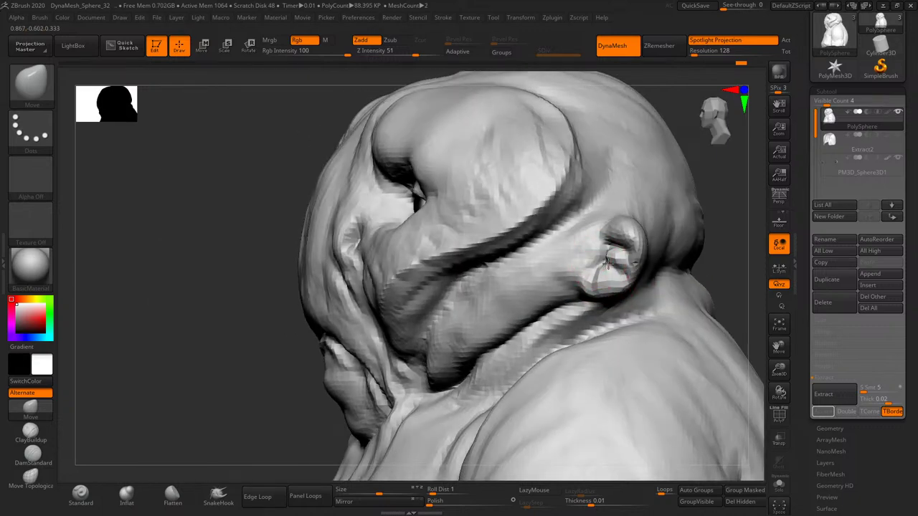
mouse_move(728, 227)
left_mouse_down()
mouse_move(601, 254)
mouse_move(676, 206)
mouse_move(669, 235)
left_mouse_up()
mouse_move(380, 338)
left_mouse_down()
mouse_move(365, 297)
mouse_move(370, 333)
left_mouse_up()
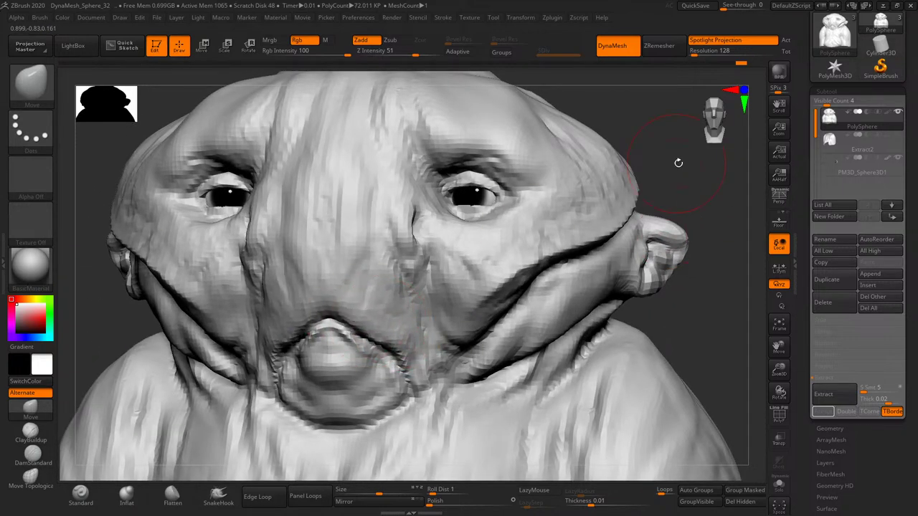
mouse_move(676, 160)
left_mouse_down()
mouse_move(595, 195)
mouse_move(423, 299)
mouse_move(363, 318)
mouse_move(613, 184)
mouse_move(645, 217)
left_mouse_up()
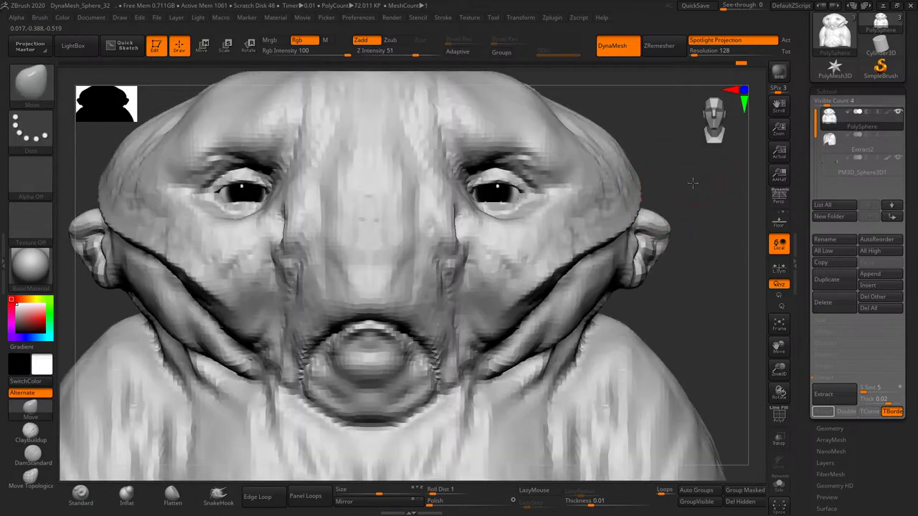
mouse_move(692, 185)
left_mouse_down()
mouse_move(384, 299)
mouse_move(349, 338)
mouse_move(375, 318)
left_mouse_up()
left_click_drag(300, 400, 317, 406)
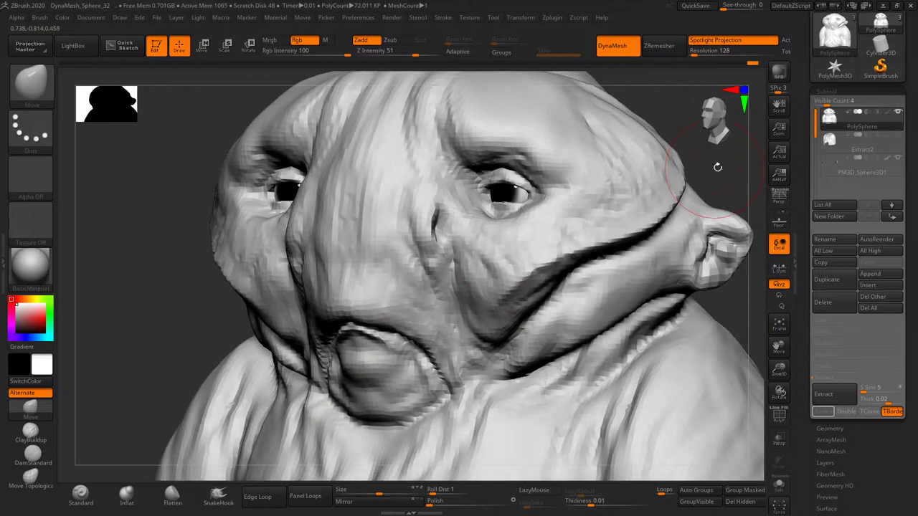
left_click_drag(717, 167, 705, 179)
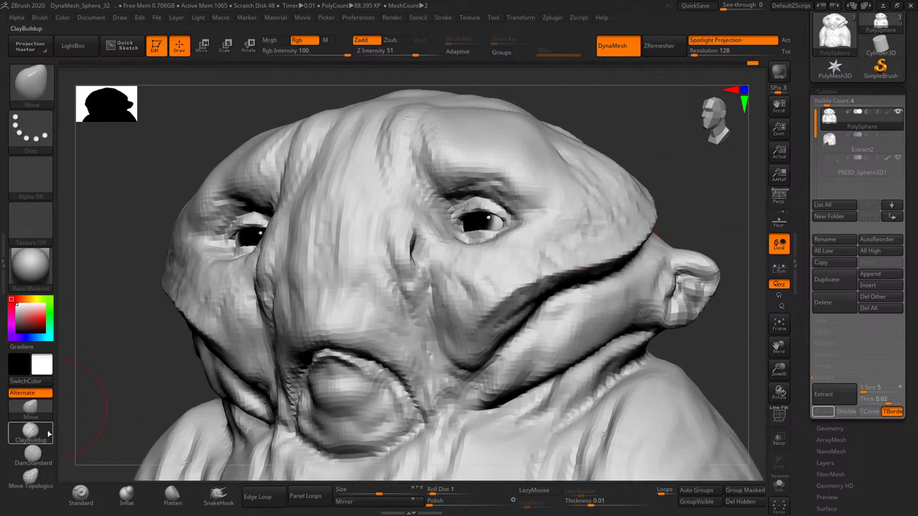
- Undo a trial nose-bridge stroke, switch to ClayBuildup and subdivide the head mesh
left_click_drag(401, 246, 399, 284)
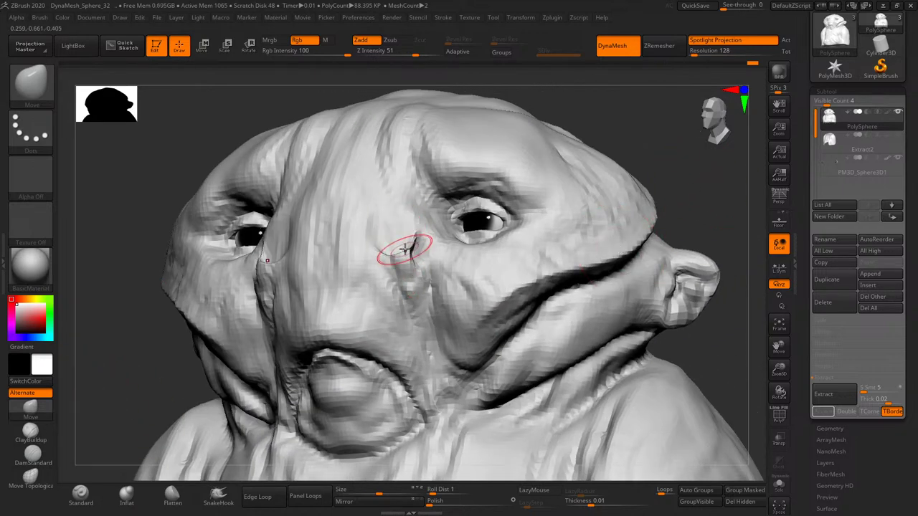
key("ctrl+z")
left_click(30, 433)
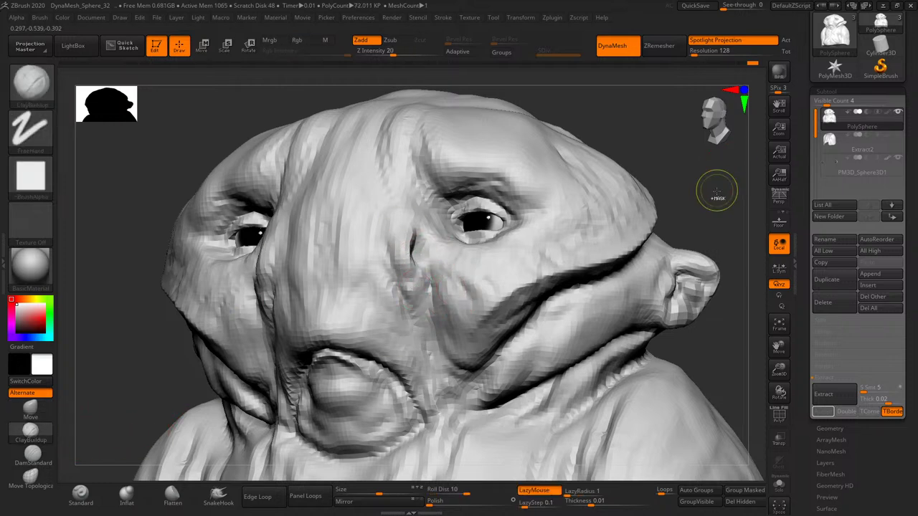
key("ctrl+d")
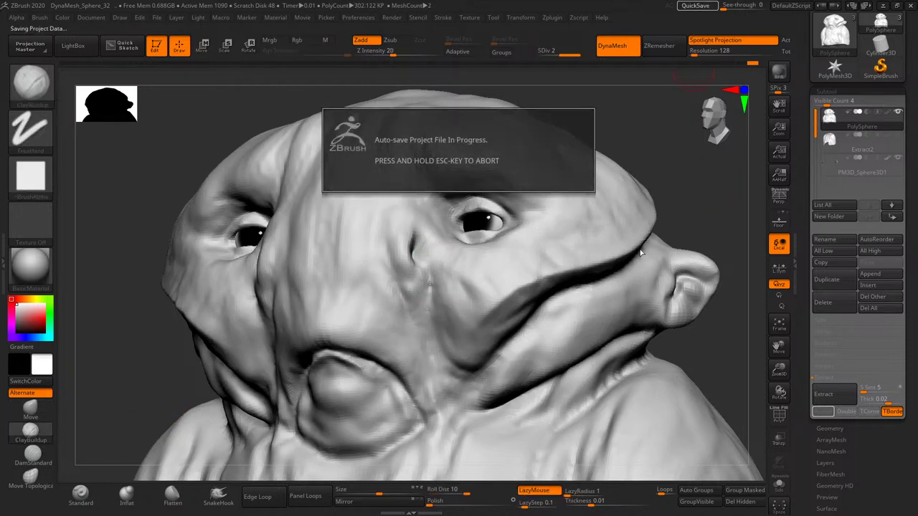
- Build up small clay dabs on the upper and lower lips
left_click_drag(675, 188, 692, 177)
left_click_drag(690, 176, 329, 317)
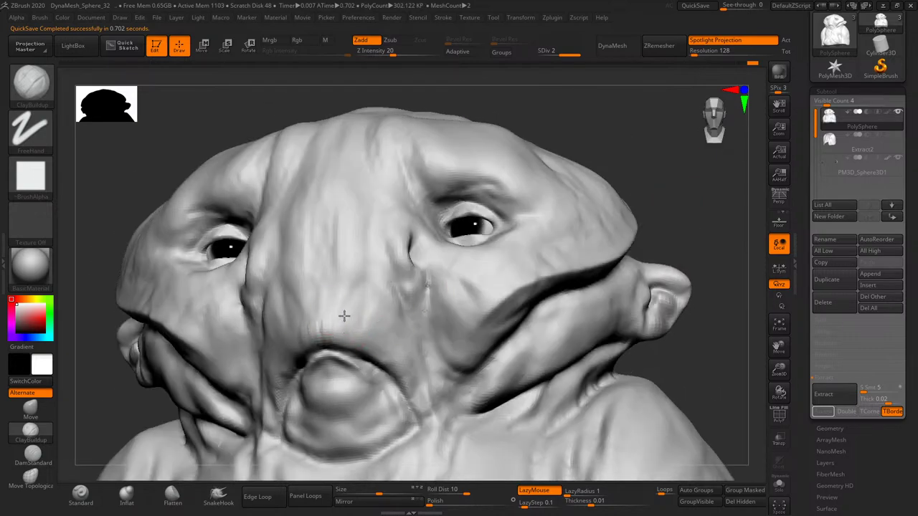
left_click(329, 345)
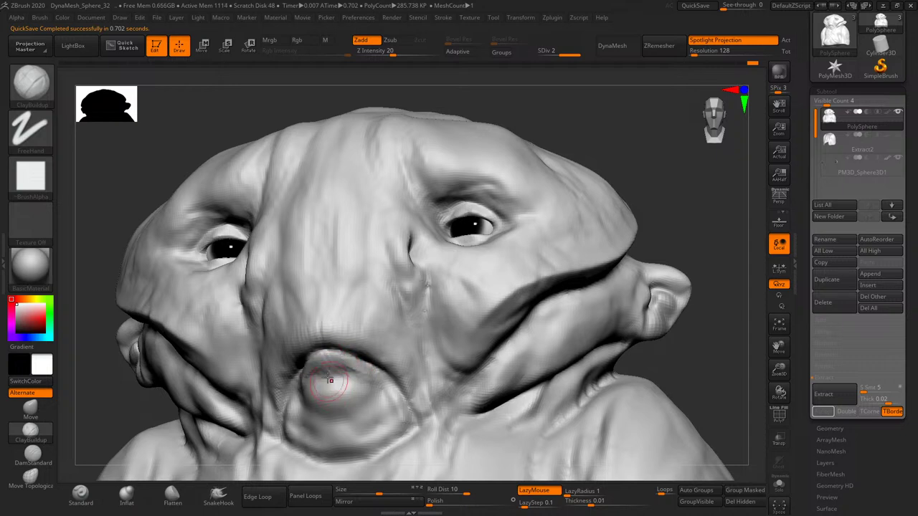
left_click_drag(330, 380, 353, 387)
left_click(361, 363)
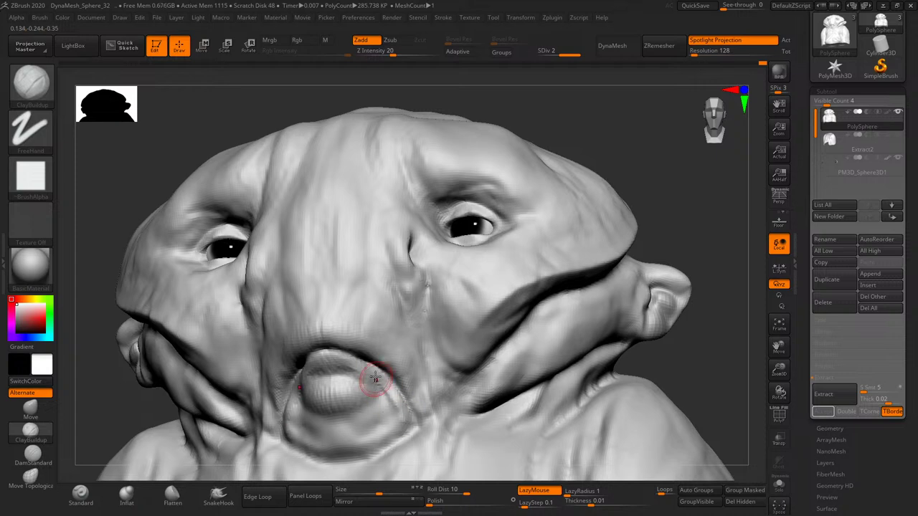
left_click(380, 406)
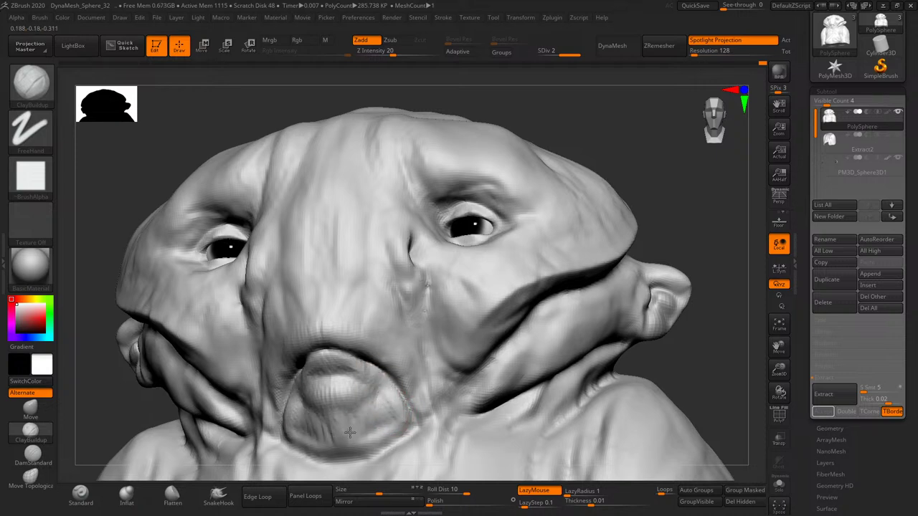
- Add clay strands across the forehead and deepen the brow crease
mouse_move(600, 180)
left_mouse_down()
mouse_move(653, 153)
mouse_move(380, 233)
mouse_move(390, 246)
mouse_move(404, 219)
left_mouse_up()
right_click_drag(423, 286, 385, 208)
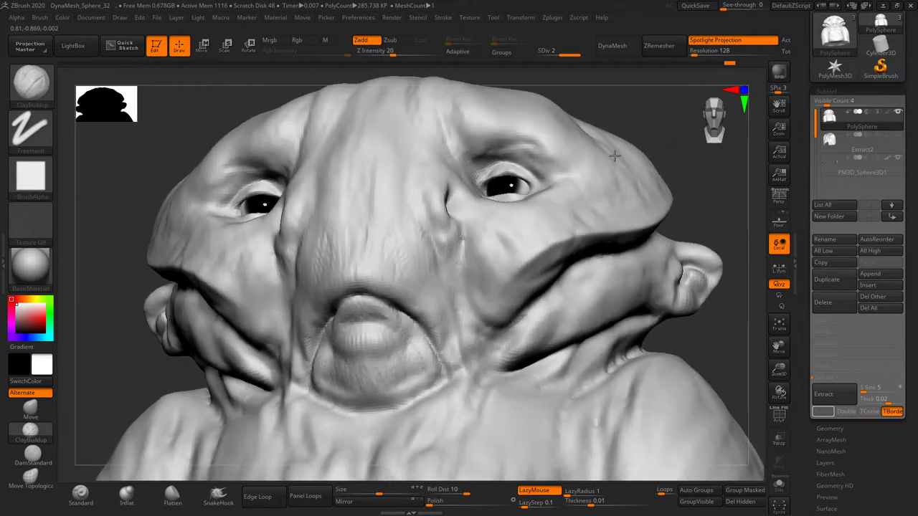
left_click_drag(385, 260, 380, 205)
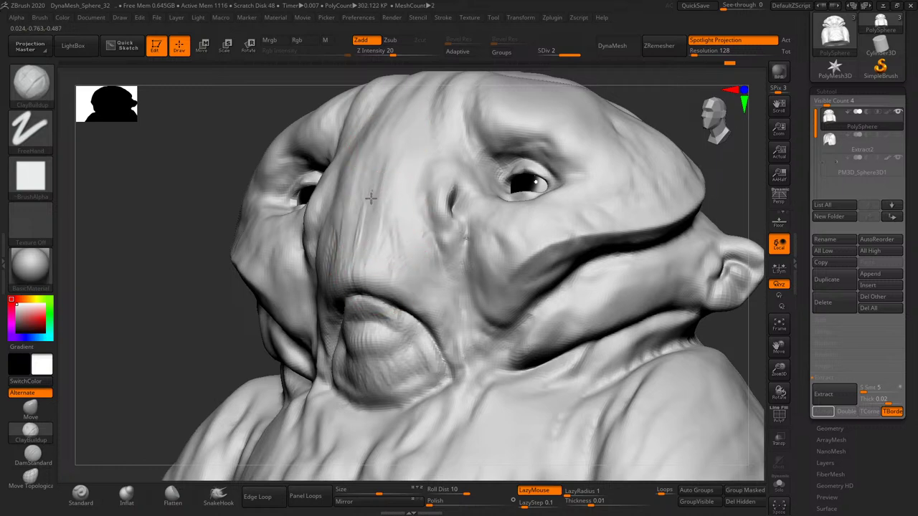
left_click_drag(395, 236, 419, 178)
left_click_drag(418, 236, 452, 193)
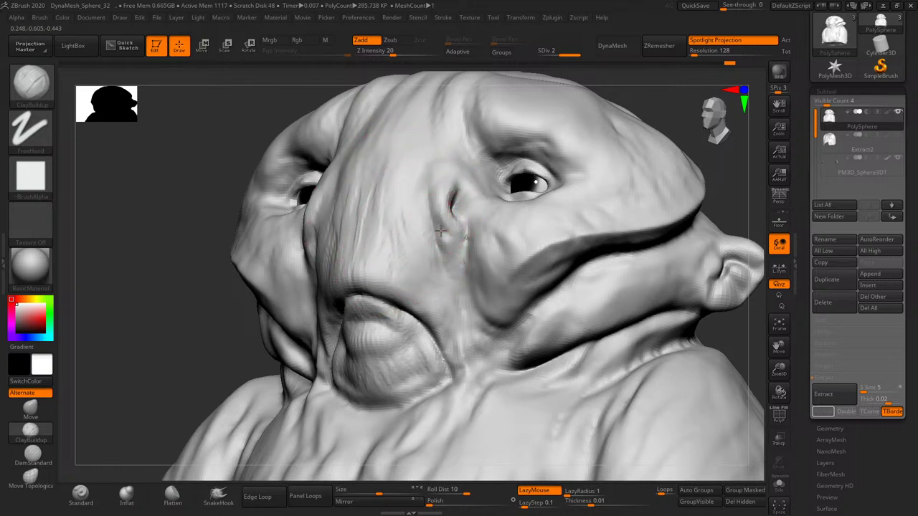
mouse_move(440, 231)
left_mouse_down()
mouse_move(452, 259)
mouse_move(438, 215)
mouse_move(456, 262)
mouse_move(441, 230)
left_mouse_up()
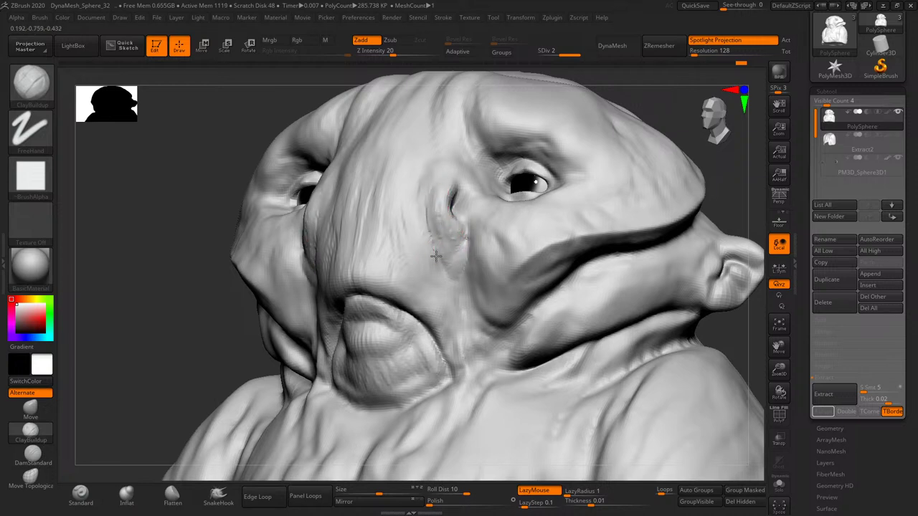
left_click_drag(423, 161, 420, 219)
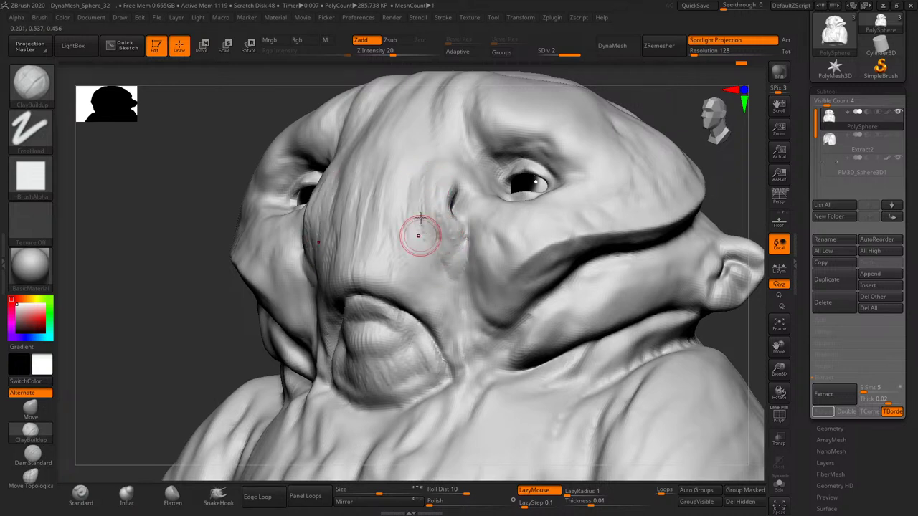
- Carve creases along the chin and jaw edge, up the cheek fold and at the eye corner
left_click(707, 125)
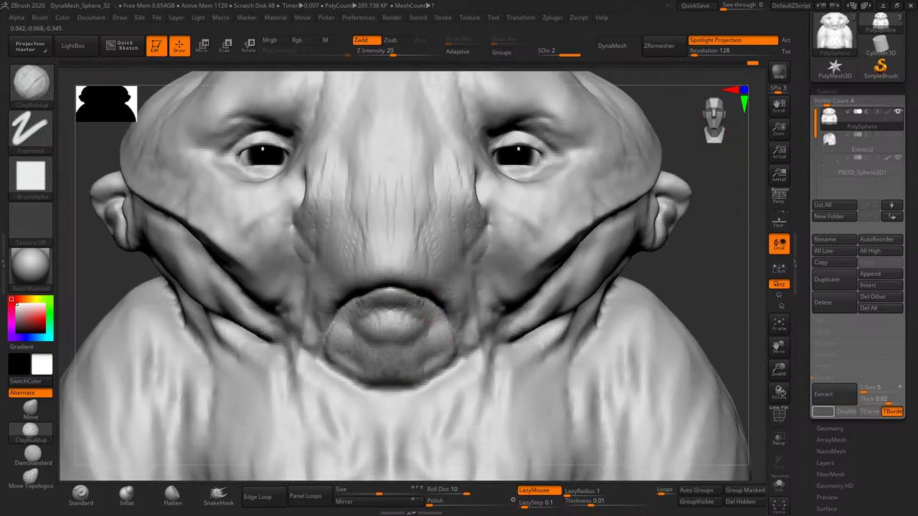
left_click_drag(429, 352, 517, 343)
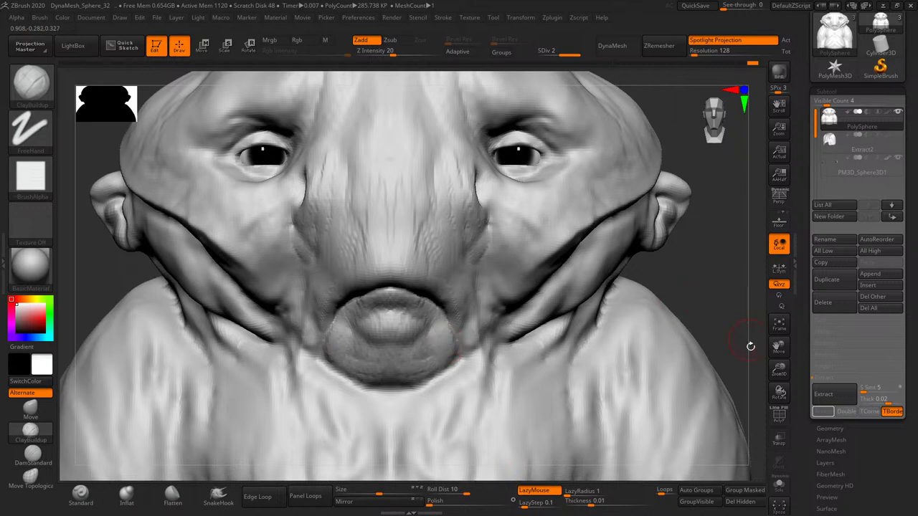
mouse_move(751, 347)
left_mouse_down()
mouse_move(679, 242)
mouse_move(543, 334)
left_mouse_up()
mouse_move(682, 236)
left_mouse_down()
mouse_move(694, 258)
mouse_move(616, 282)
left_mouse_up()
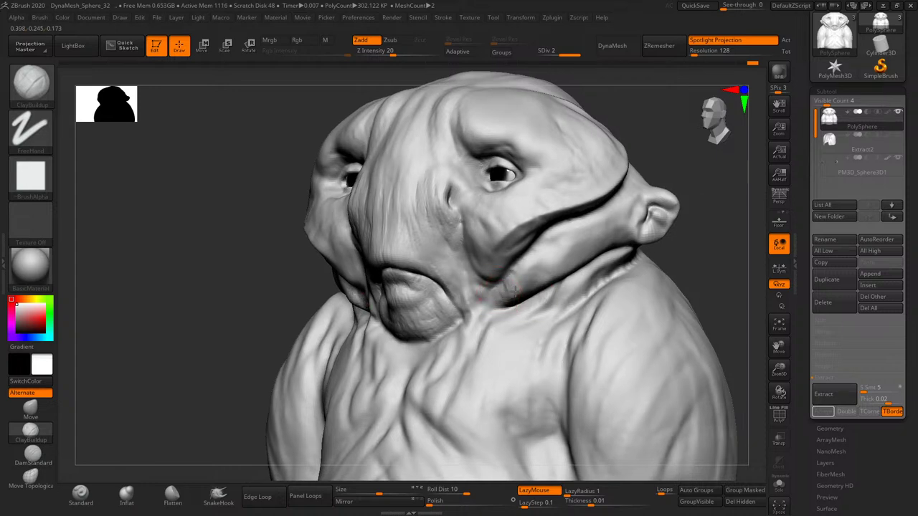
left_click_drag(500, 268, 529, 218)
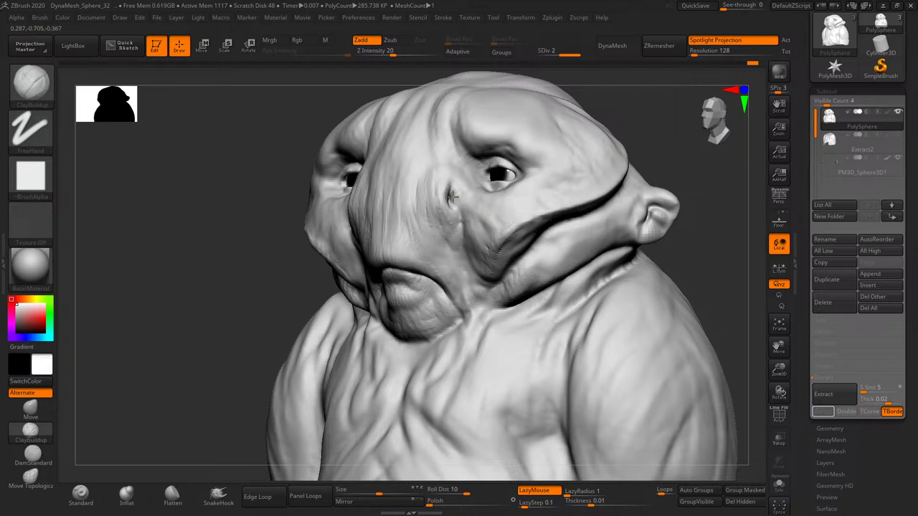
left_click_drag(452, 196, 454, 179)
- Carve vertical nose-bridge wrinkles and symmetric furrows across the forehead and brow
left_click_drag(642, 135, 592, 127)
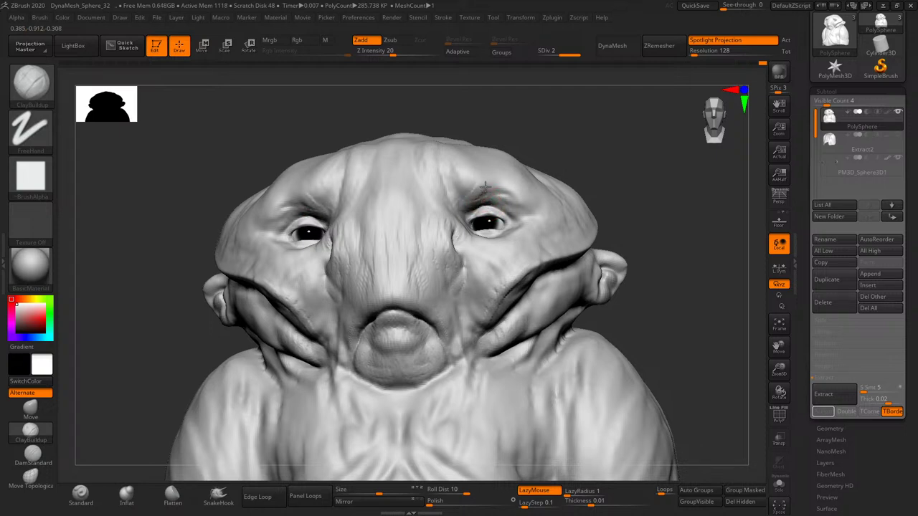
left_click_drag(543, 158, 472, 195)
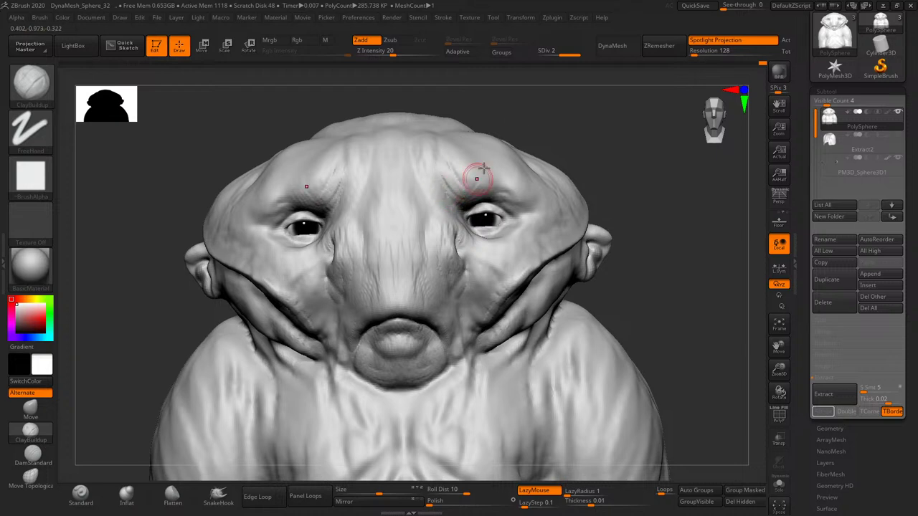
right_click_drag(476, 172, 451, 188)
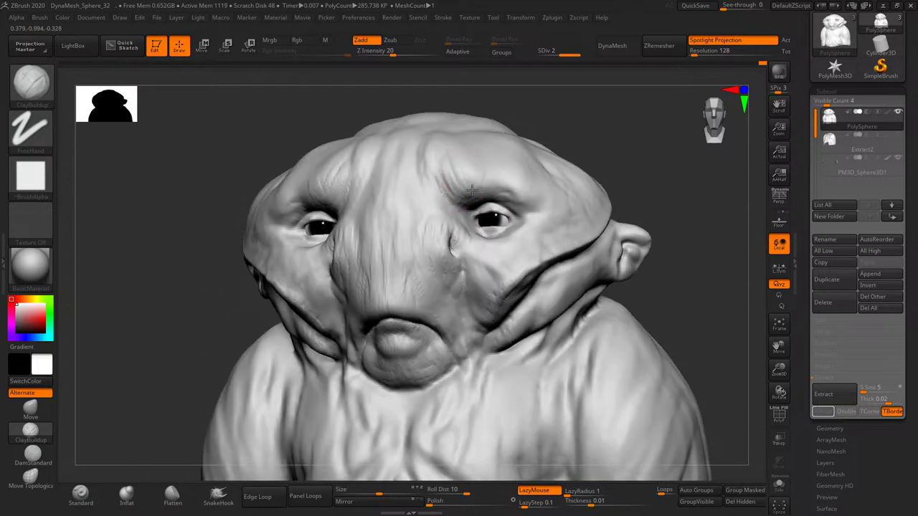
mouse_move(452, 204)
left_mouse_down()
mouse_move(400, 240)
mouse_move(420, 239)
left_mouse_up()
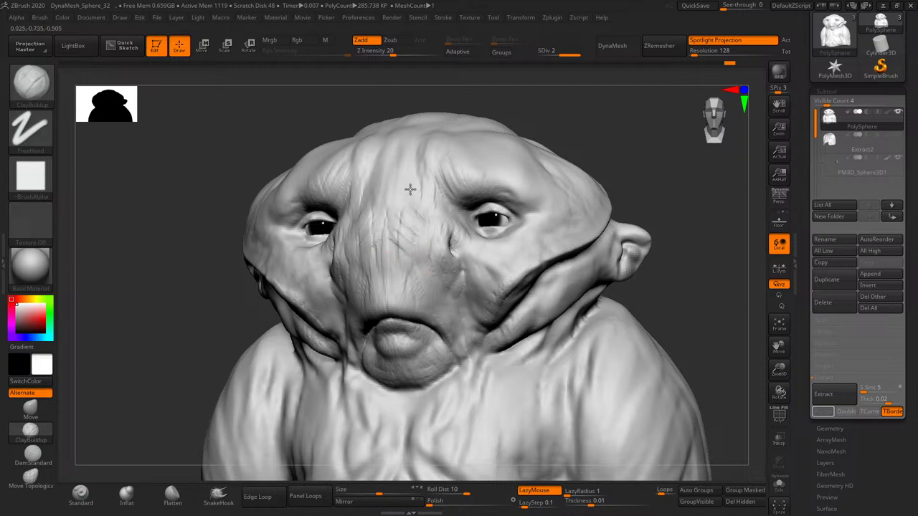
mouse_move(421, 176)
left_mouse_down()
mouse_move(434, 150)
mouse_move(355, 183)
left_mouse_up()
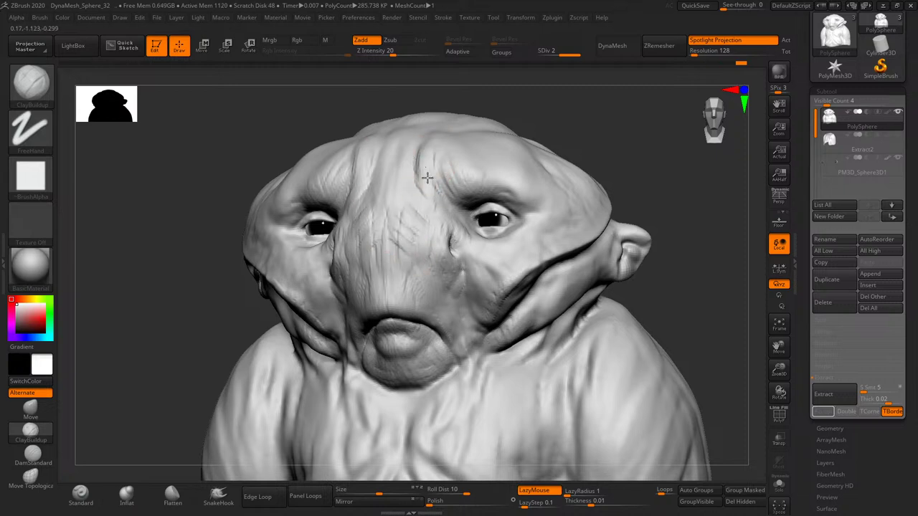
mouse_move(430, 150)
left_mouse_down()
mouse_move(447, 194)
mouse_move(495, 185)
left_mouse_up()
left_click_drag(590, 135, 531, 144)
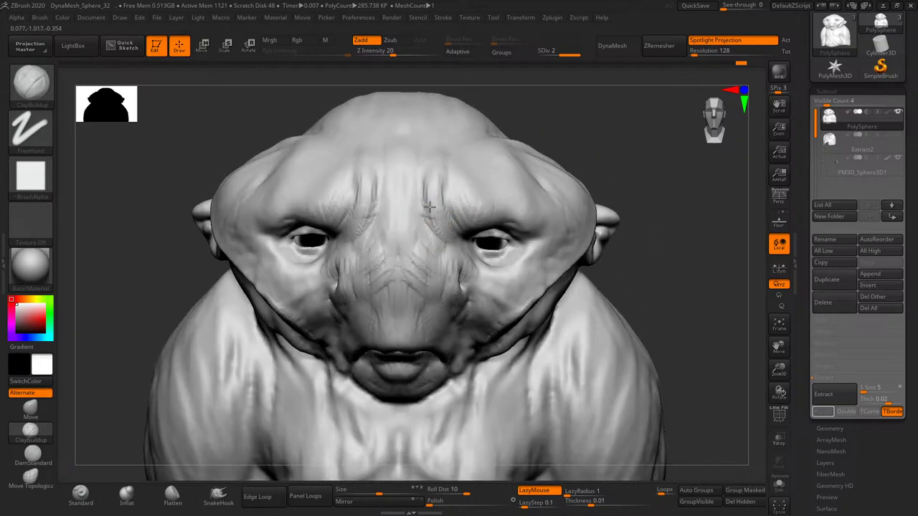
- Smooth away the forehead wrinkle detail and the right cheek fold beside the nose
mouse_move(425, 237)
left_mouse_down()
mouse_move(433, 180)
mouse_move(441, 229)
left_mouse_up()
left_click_drag(430, 154, 434, 208, "shift")
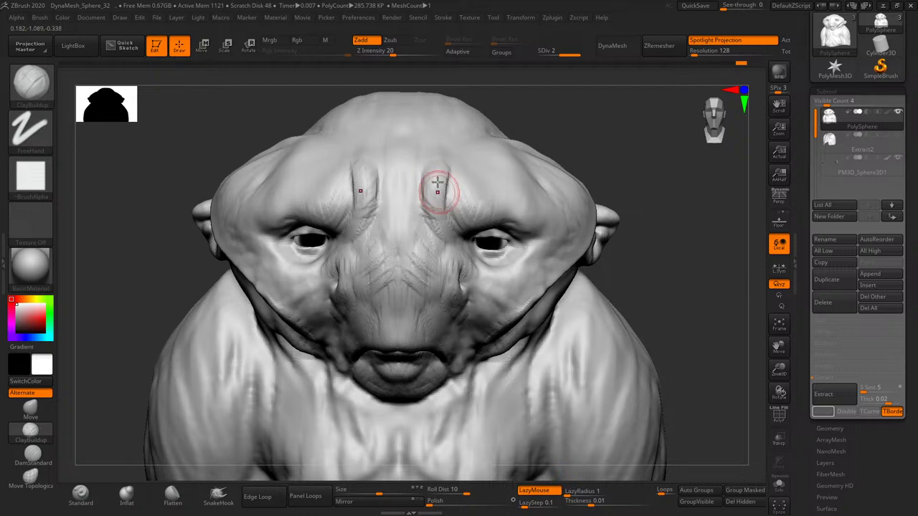
mouse_move(430, 172)
left_mouse_down("shift")
mouse_move(434, 222)
mouse_move(423, 258)
left_mouse_up("shift")
left_click_drag(617, 208, 638, 189)
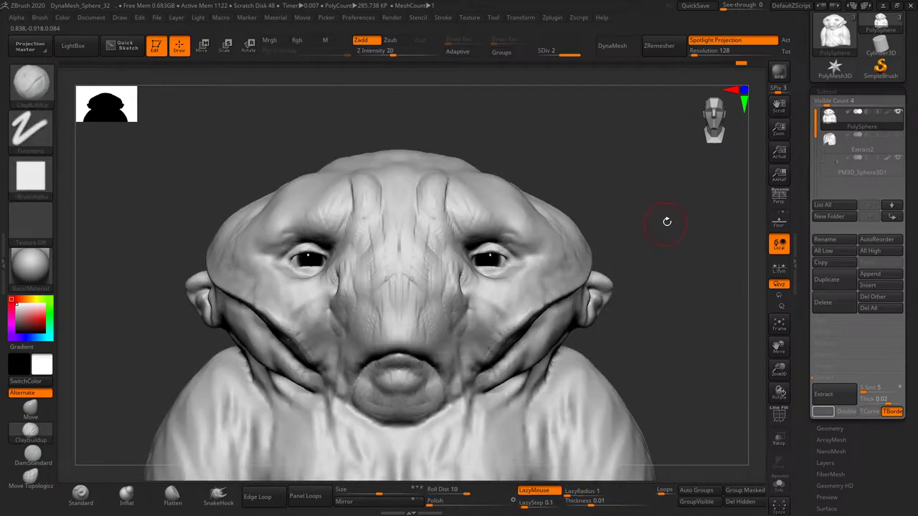
mouse_move(475, 277)
left_mouse_down("shift")
mouse_move(471, 287)
mouse_move(467, 222)
left_mouse_up("shift")
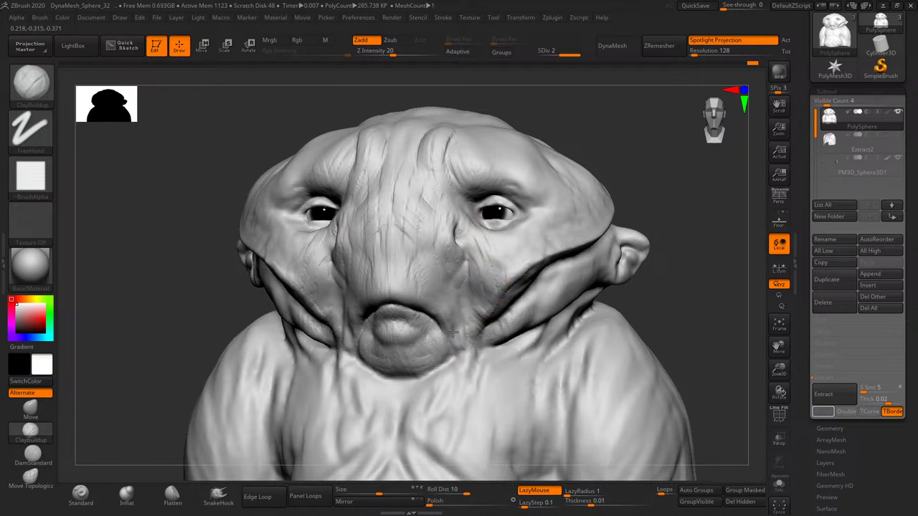
- Carve a mirrored pair of long grooves running down from below the mouth
left_click_drag(452, 331, 443, 416)
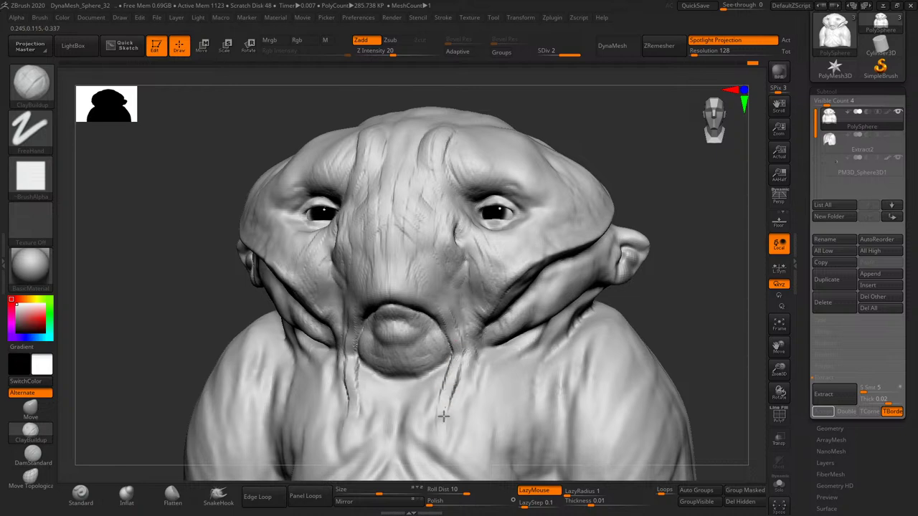
right_click_drag(442, 416, 451, 300)
left_click_drag(450, 300, 451, 364)
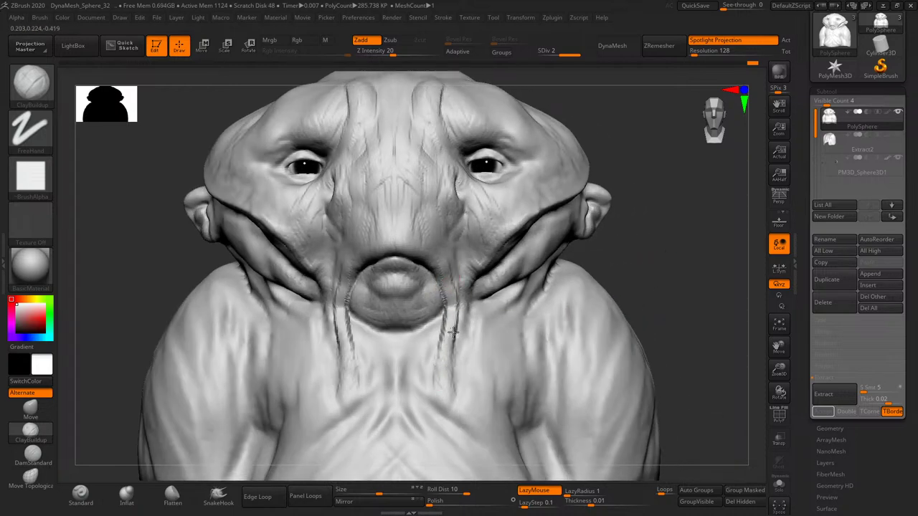
left_click_drag(451, 302, 441, 412)
left_click_drag(450, 273, 445, 345)
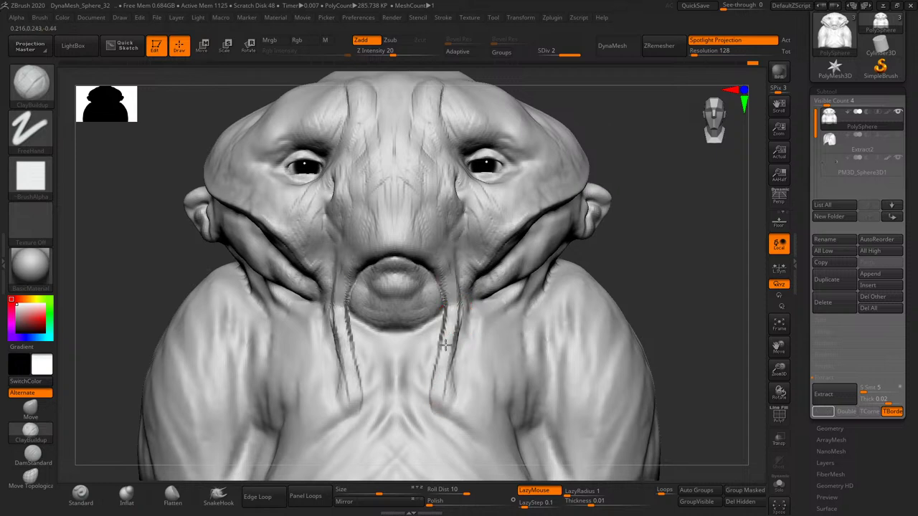
left_click_drag(656, 266, 652, 246)
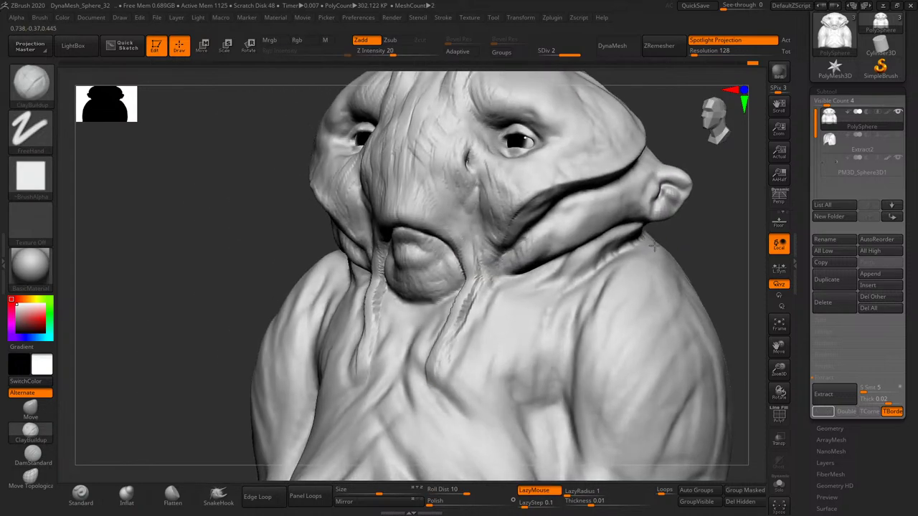
- Mask the grooves beside the mouth with the MaskPen brush
key("ctrl")
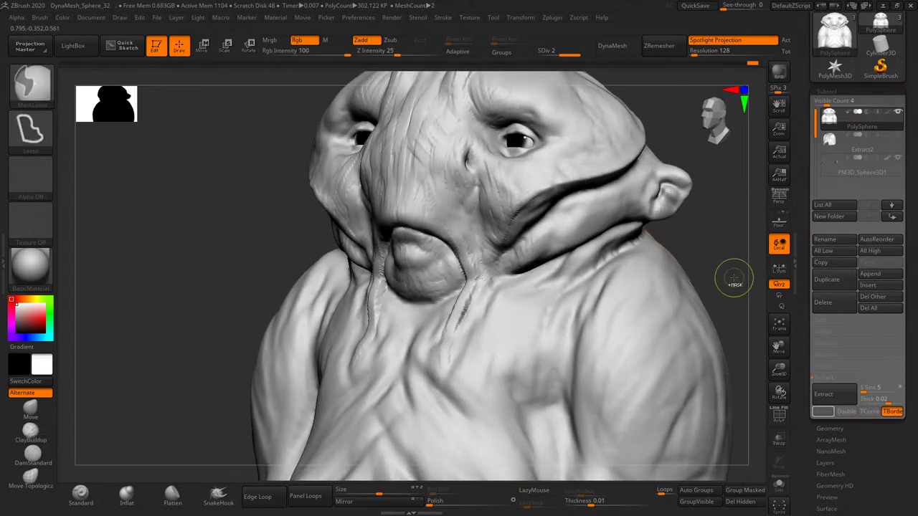
key("ctrl+z")
key("ctrl+z")
key("ctrl+z")
key("ctrl+z")
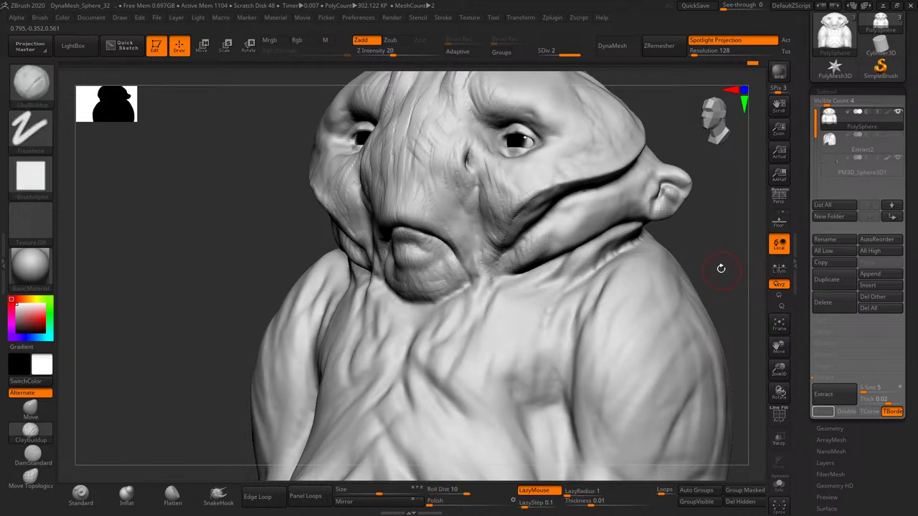
left_click_drag(721, 268, 691, 258)
key("ctrl")
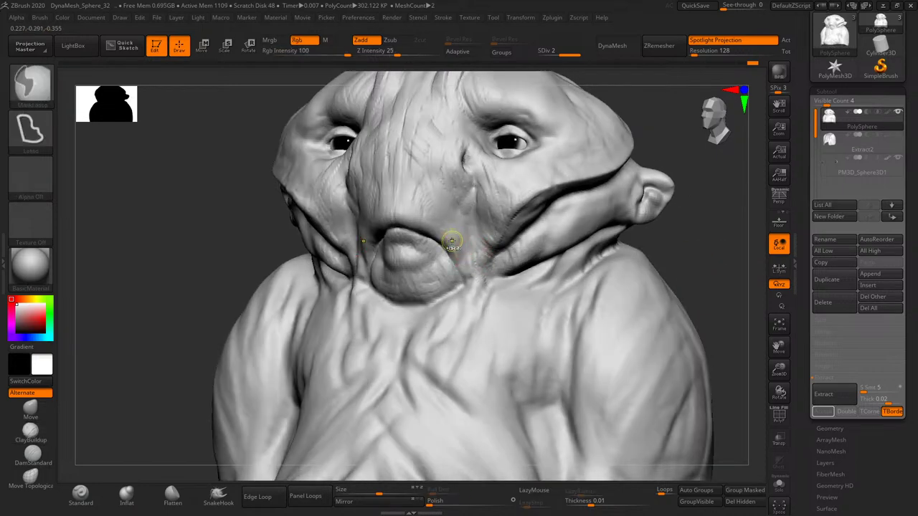
key("b")
key("c")
key("b")
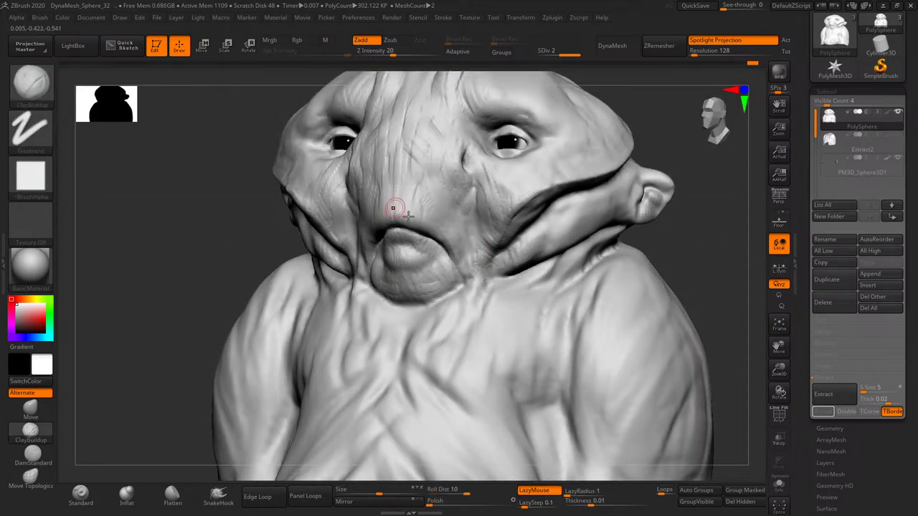
key("b")
key("n")
key("u")
left_click_drag(444, 239, 465, 286)
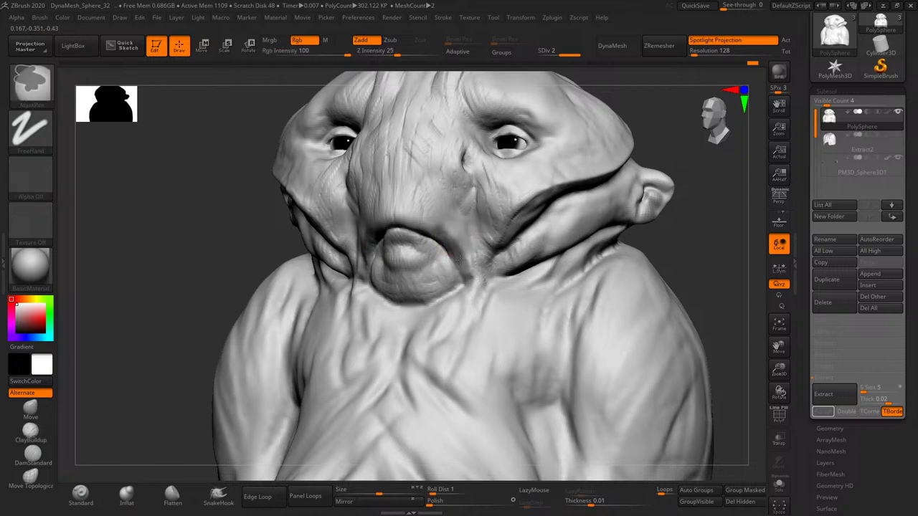
left_click_drag(436, 228, 470, 302)
- Extract the masked grooves and accept them as the new Extract3 subtool
key("b")
key("c")
key("b")
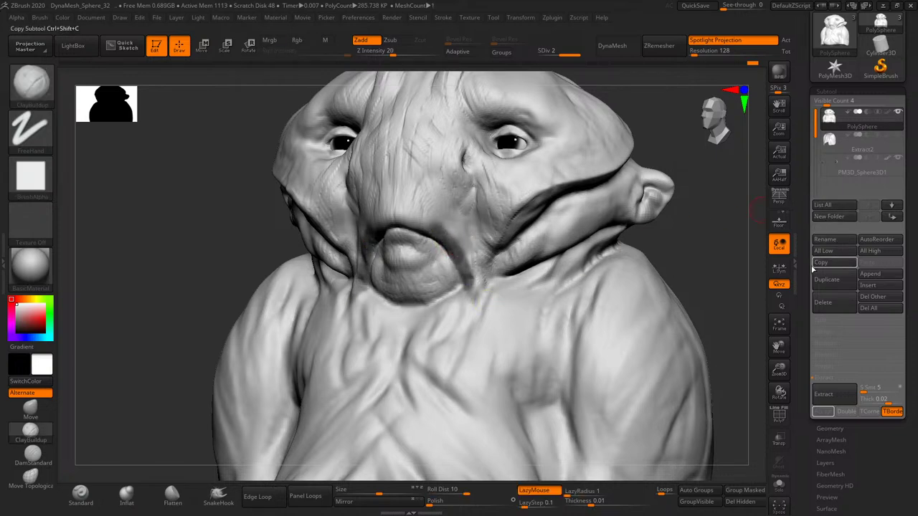
scroll(836, 323, "down", 2)
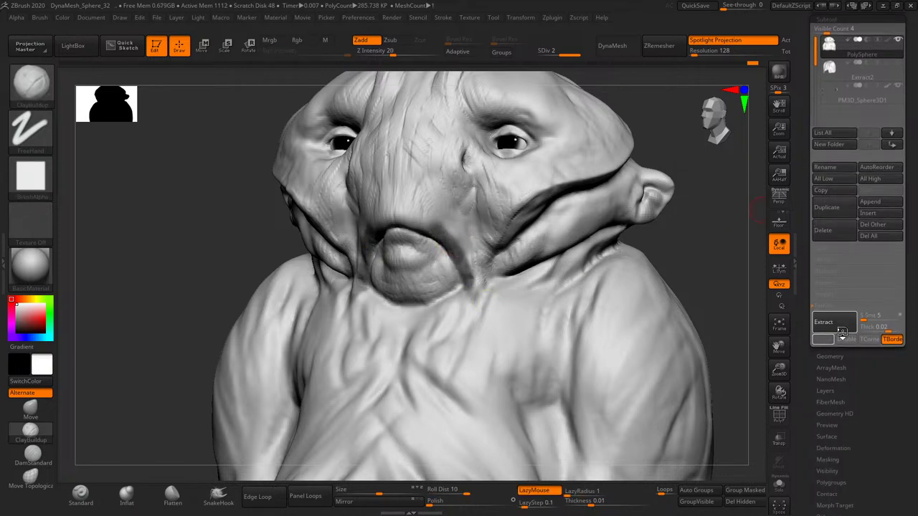
left_click(825, 322)
left_click(826, 340)
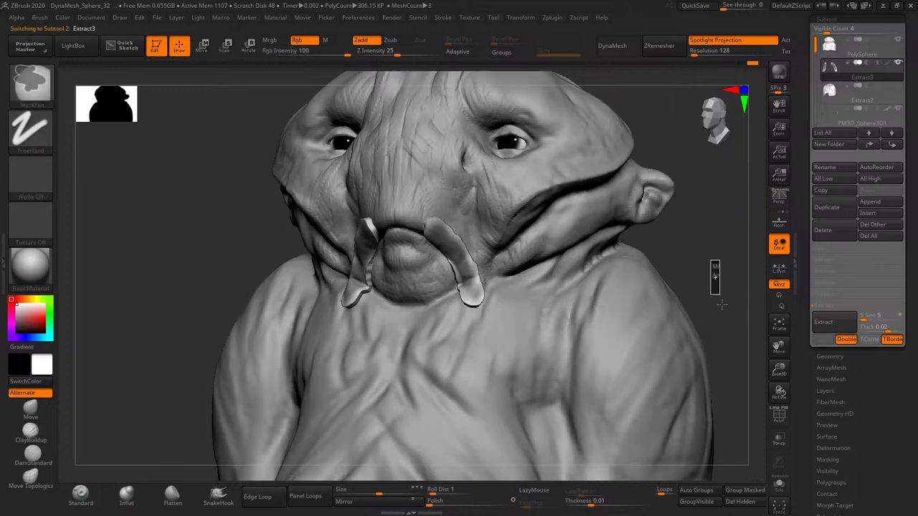
mouse_move(706, 276)
left_mouse_down("shift")
mouse_move(735, 344)
mouse_move(738, 331)
left_mouse_up("shift")
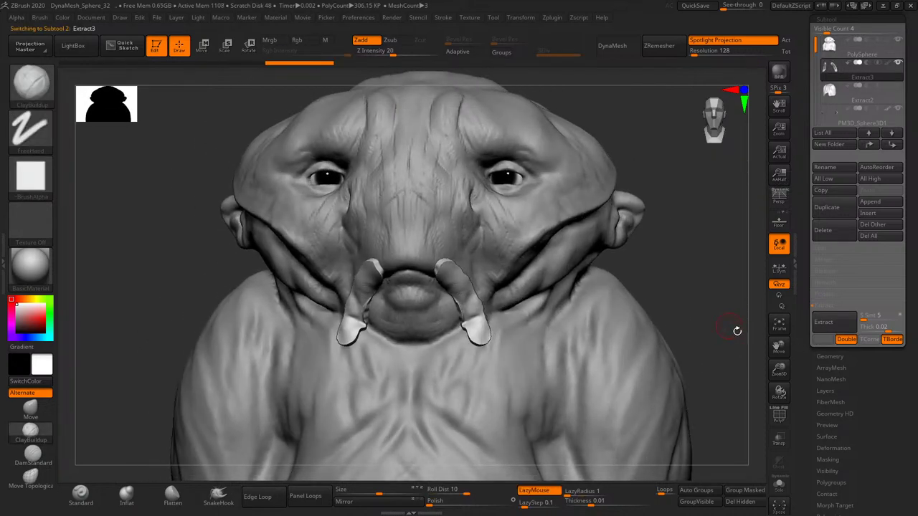
- Inflate both Extract3 strips with the Inflat brush and DynaMesh them into solid tusks
left_click_drag(698, 188, 646, 192)
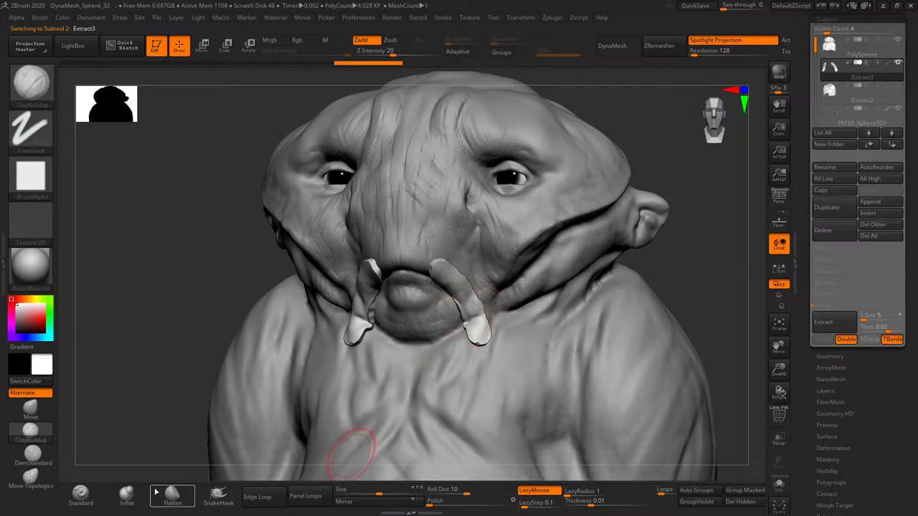
left_click(126, 494)
left_click_drag(473, 307, 476, 309)
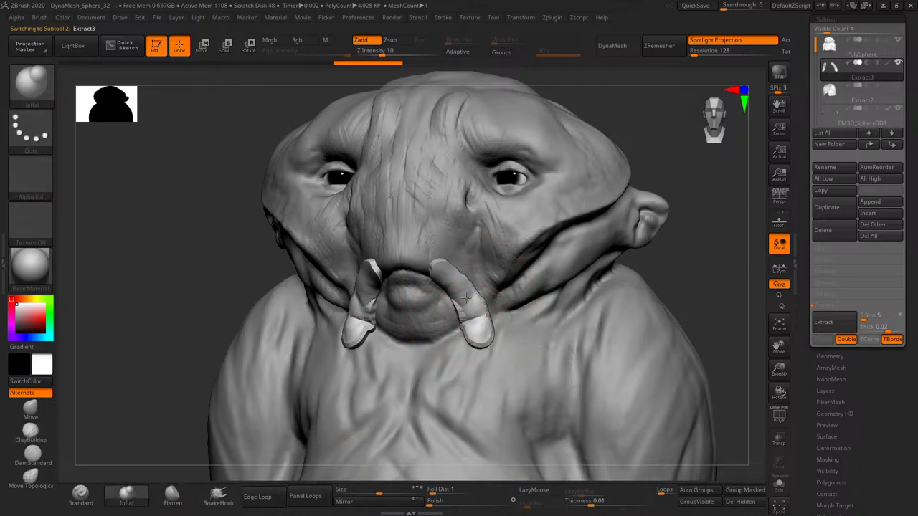
left_click(631, 49)
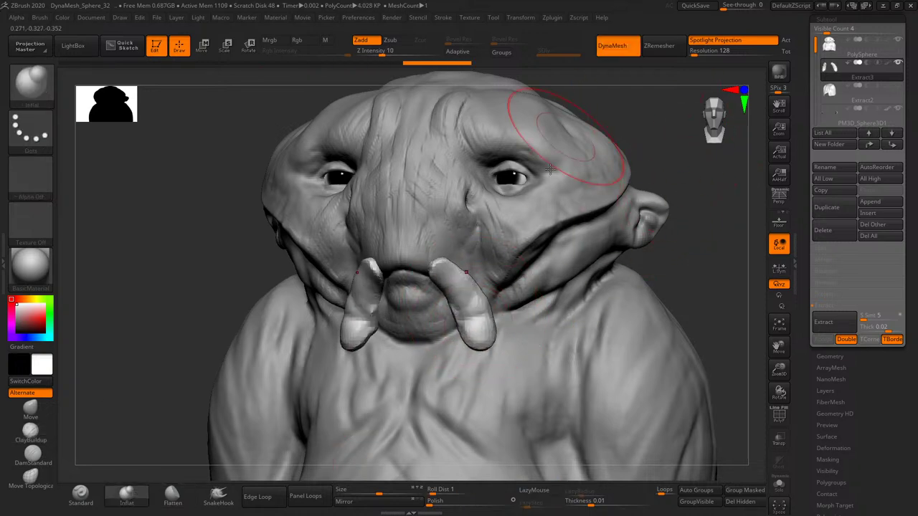
key("b")
key("c")
key("b")
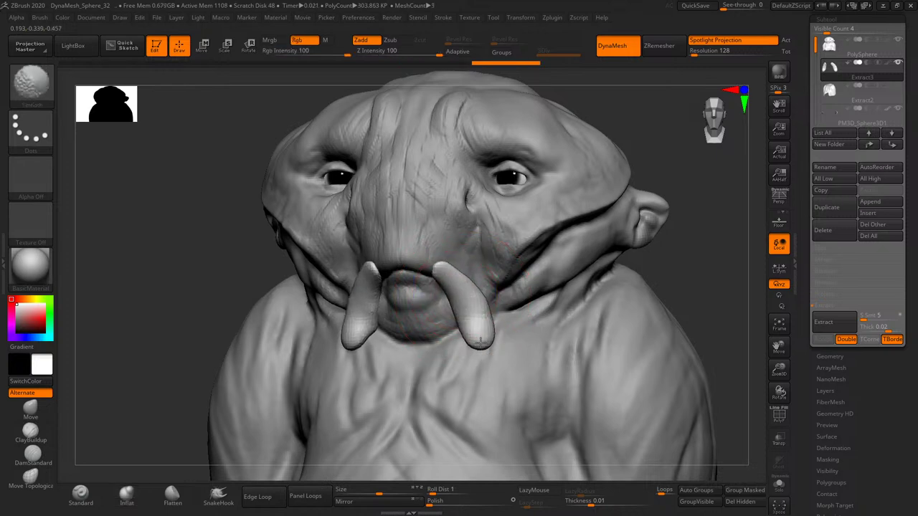
key("ctrl+z")
key("ctrl+shift+z")
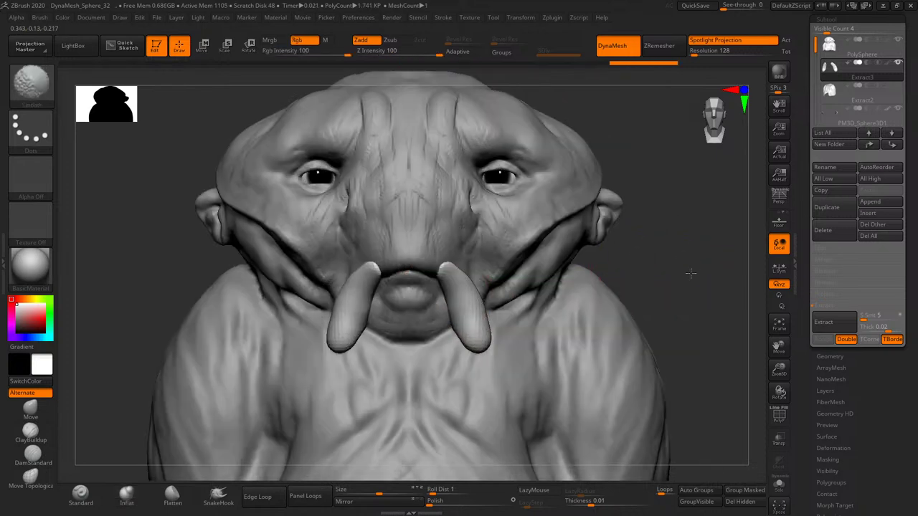
left_click_drag(780, 371, 660, 303)
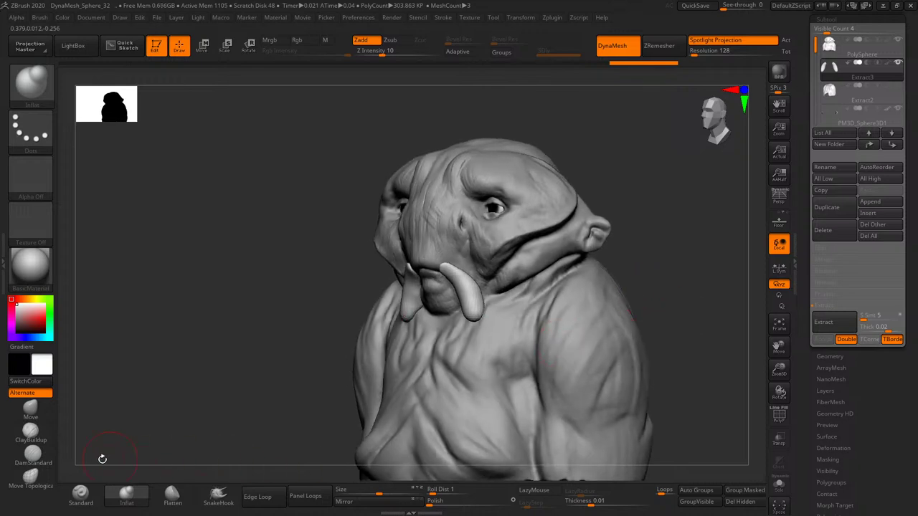
- Rotate and shift the tusks with the Transpose gizmo so they angle downward
left_click(30, 409)
left_click_drag(302, 344, 215, 344)
key("s")
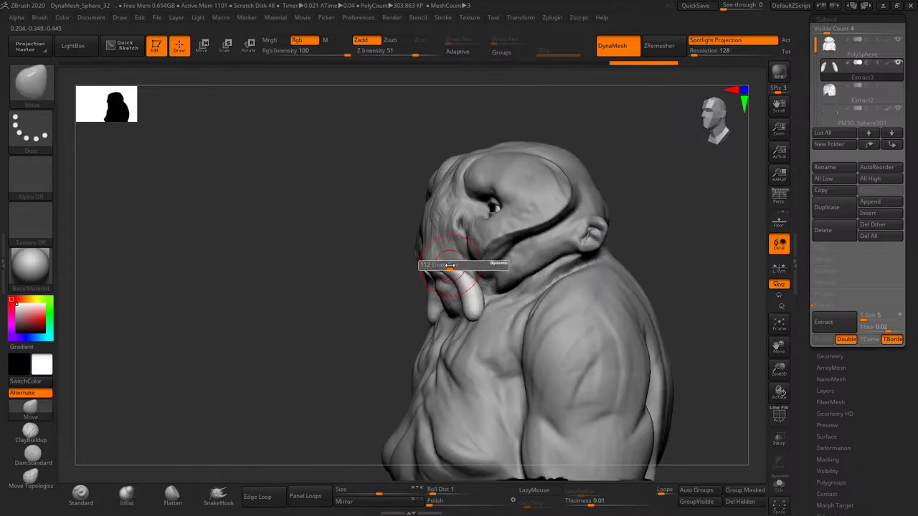
left_click_drag(627, 206, 596, 222, "shift")
key("r")
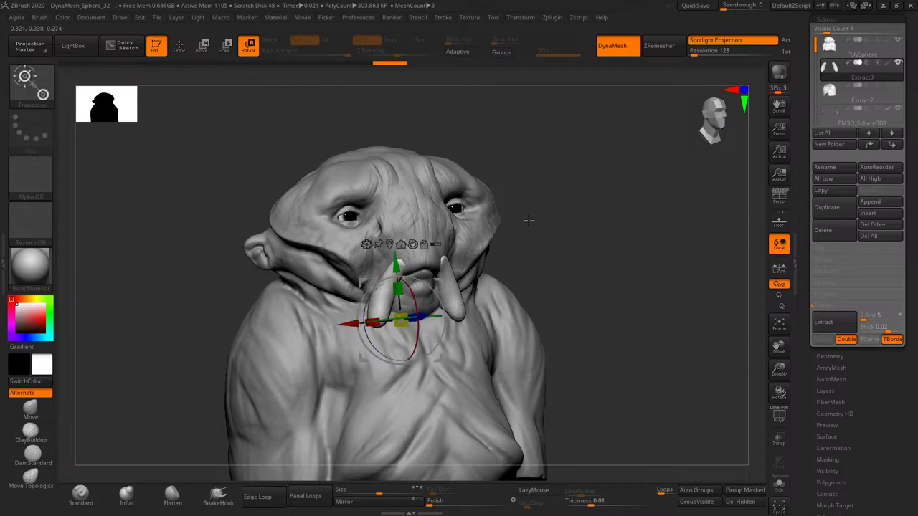
mouse_move(428, 286)
left_mouse_down()
mouse_move(401, 273)
mouse_move(435, 305)
left_mouse_up()
mouse_move(545, 265)
left_mouse_down()
mouse_move(529, 220)
mouse_move(502, 250)
left_mouse_up()
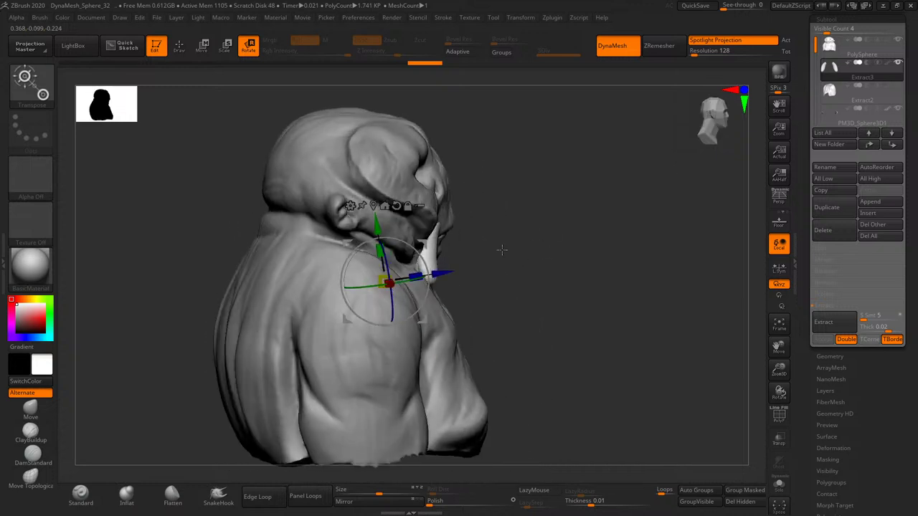
mouse_move(444, 271)
left_mouse_down()
mouse_move(466, 256)
mouse_move(459, 233)
left_mouse_up()
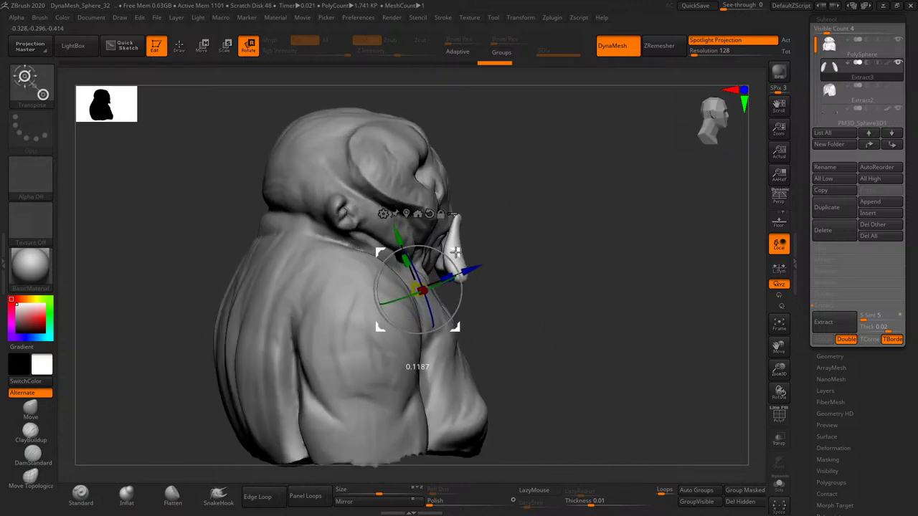
mouse_move(545, 216)
left_mouse_down()
mouse_move(607, 195)
mouse_move(608, 208)
mouse_move(567, 210)
left_mouse_up()
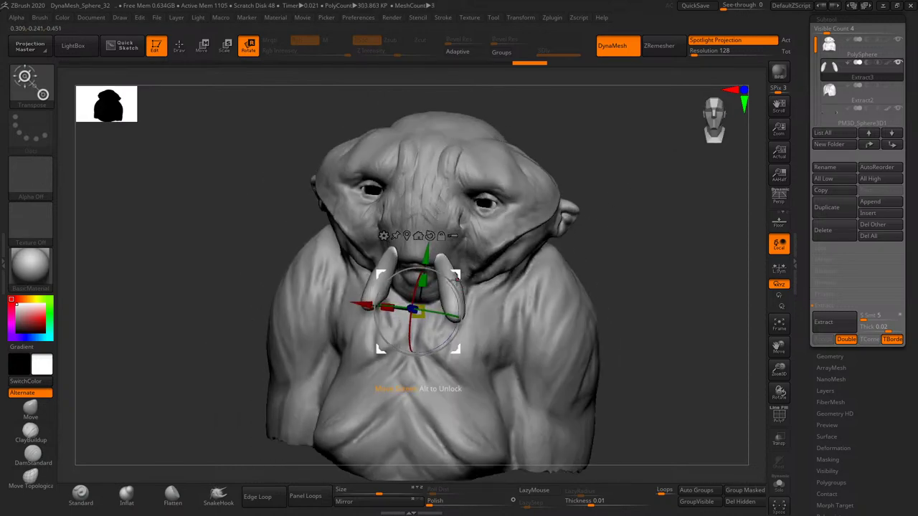
mouse_move(445, 274)
left_mouse_down()
mouse_move(642, 188)
mouse_move(448, 280)
left_mouse_up()
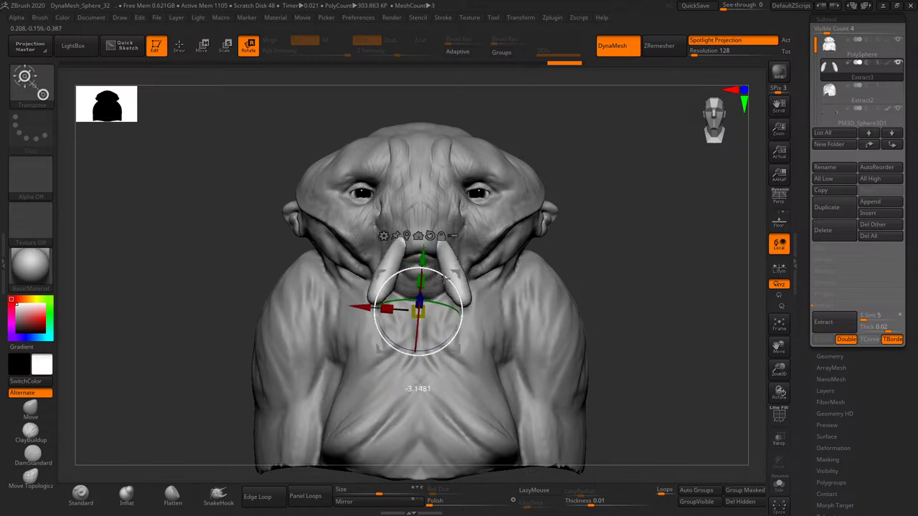
left_click_drag(570, 209, 452, 276)
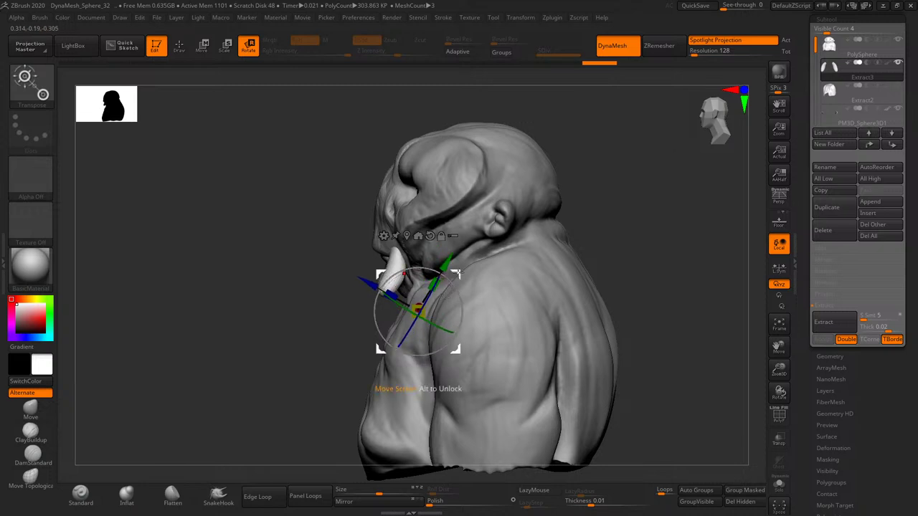
- Nudge the right tusk into place with the Move brush and check it from the front
key("q")
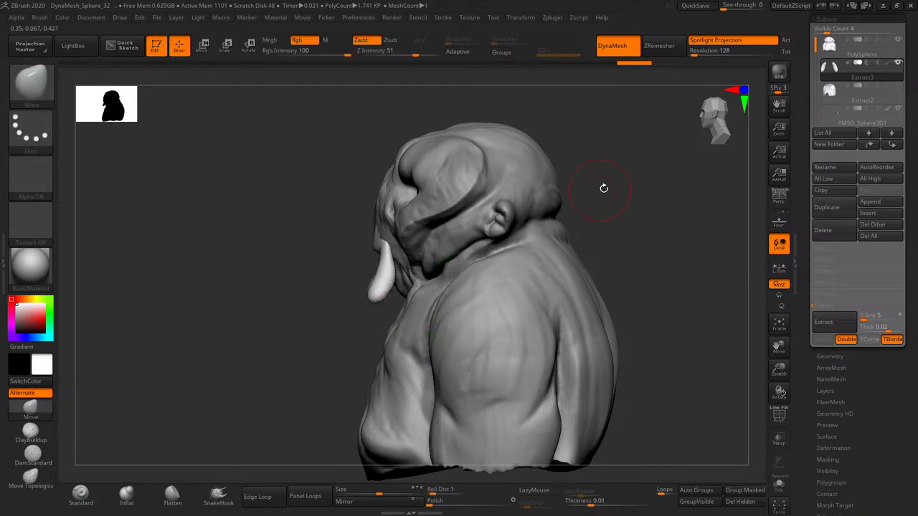
mouse_move(603, 187)
left_mouse_down()
mouse_move(649, 189)
mouse_move(423, 282)
mouse_move(446, 301)
left_mouse_up()
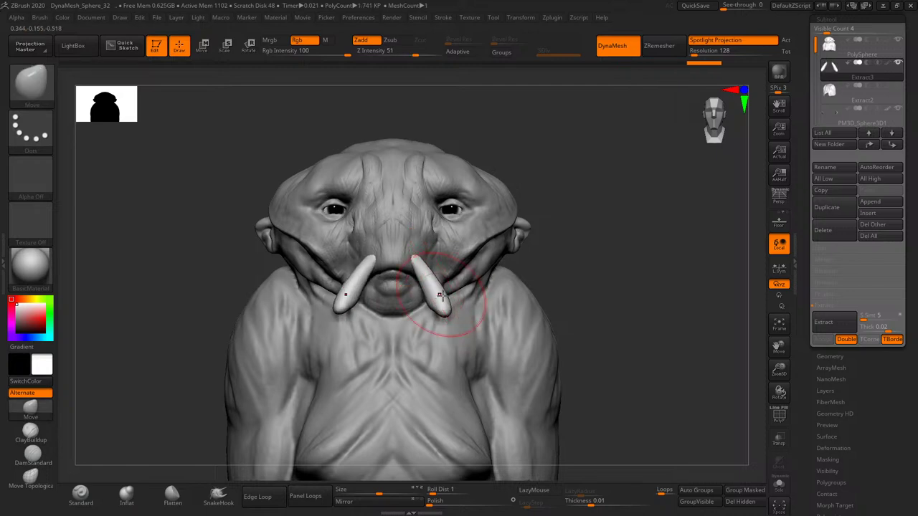
mouse_move(589, 224)
left_mouse_down()
mouse_move(574, 219)
mouse_move(438, 314)
left_mouse_up()
key("s")
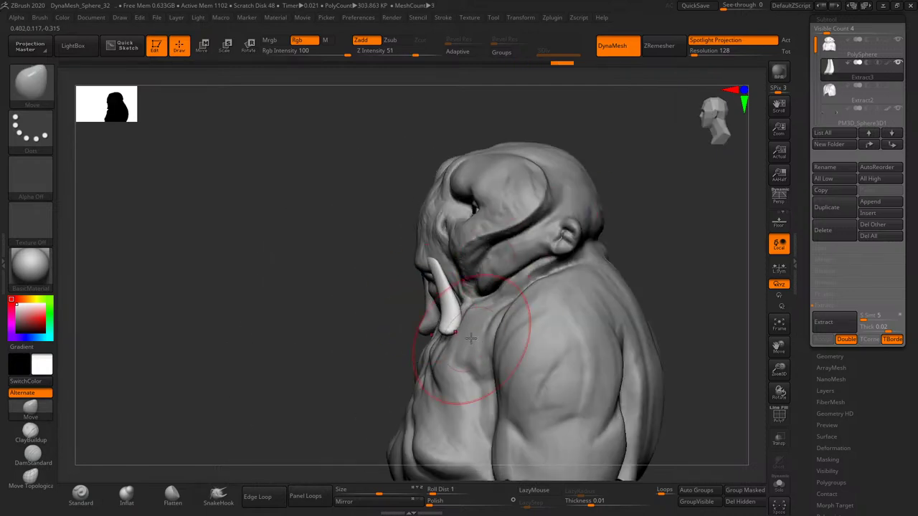
left_click_drag(697, 195, 405, 283)
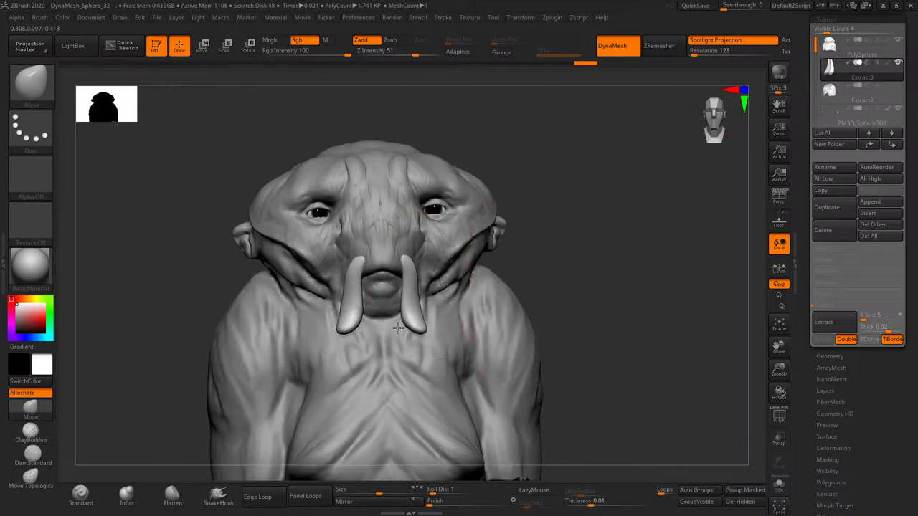
mouse_move(581, 227)
left_mouse_down()
mouse_move(598, 230)
mouse_move(585, 227)
mouse_move(590, 220)
mouse_move(590, 242)
mouse_move(574, 236)
left_mouse_up()
- Make the main body the active subtool and review the bust from several angles
left_click(439, 215, "alt")
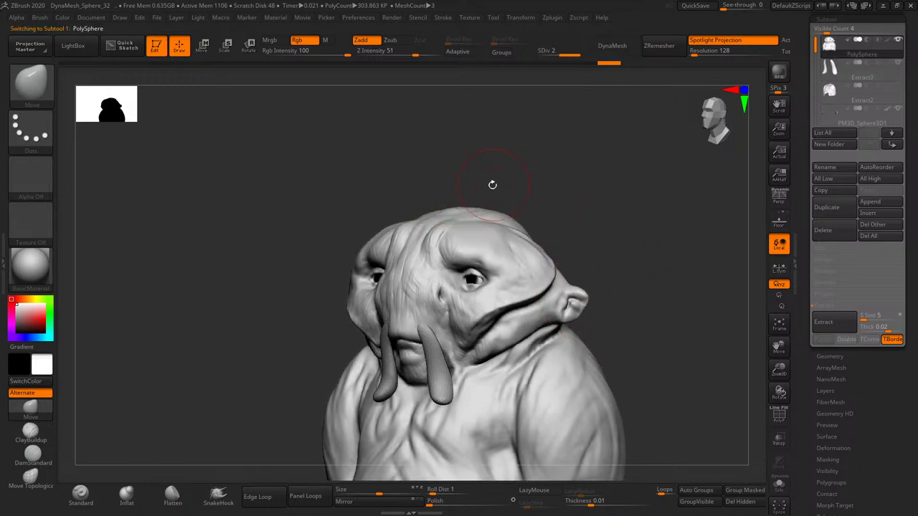
left_click_drag(493, 184, 447, 206)
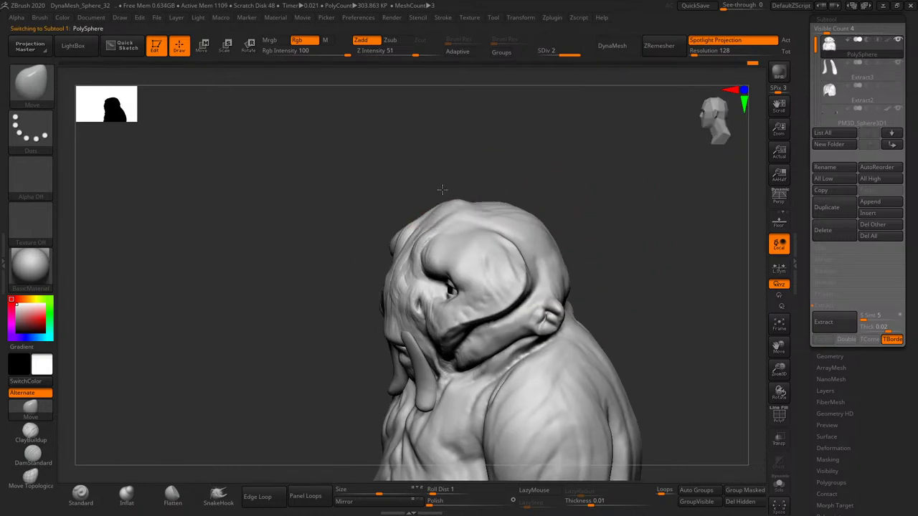
left_click_drag(498, 170, 448, 220, "shift")
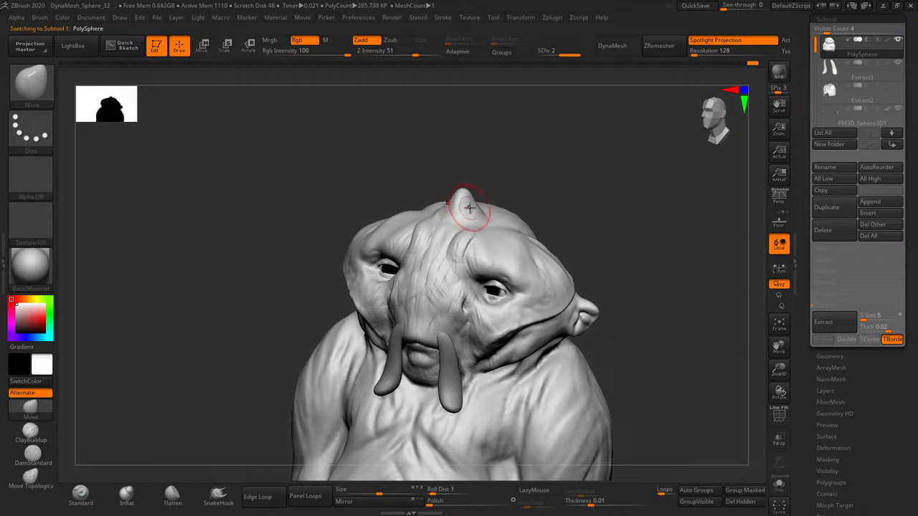
mouse_move(521, 172)
left_mouse_down()
mouse_move(486, 208)
mouse_move(530, 190)
left_mouse_up()
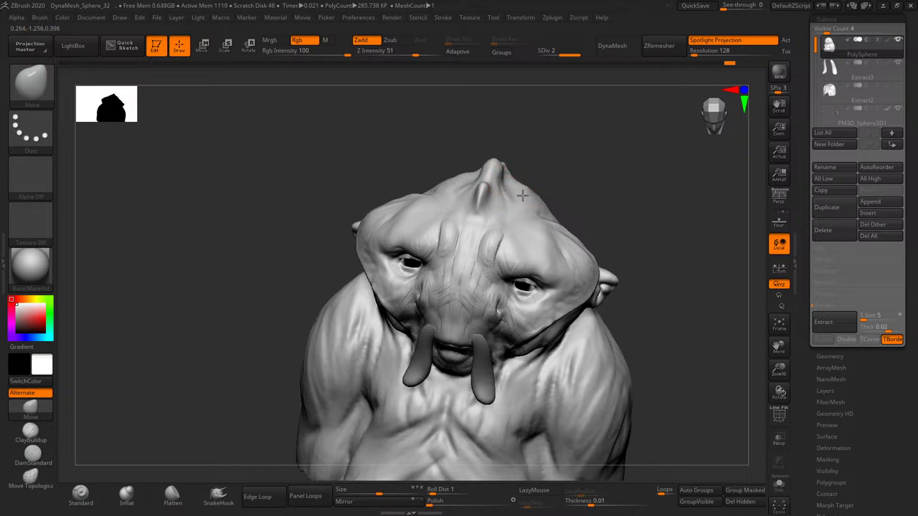
left_click_drag(615, 196, 624, 176, "shift")
left_click_drag(645, 178, 639, 186)
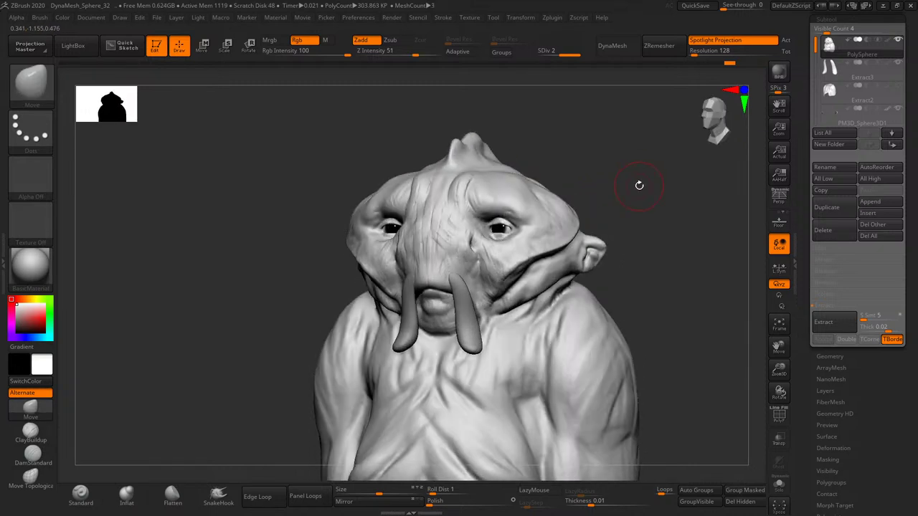
key("ctrl")
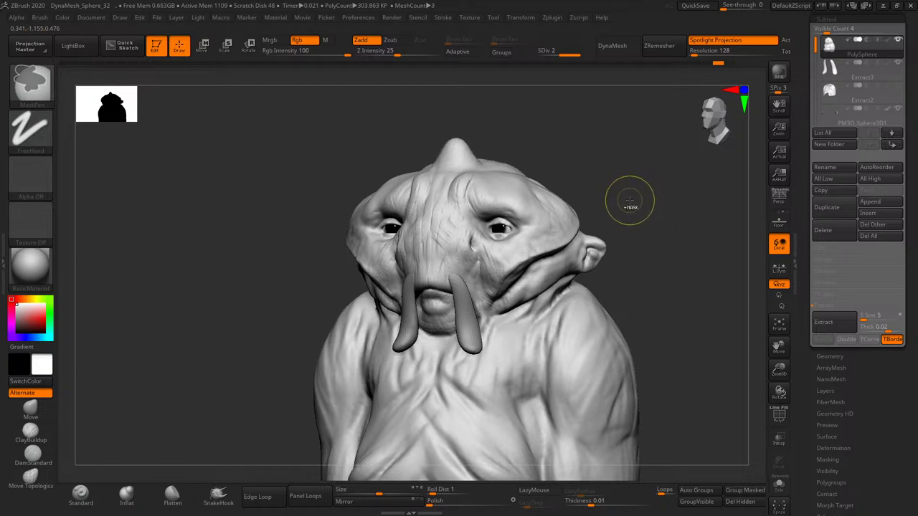
- Step back through the undo history to the pre-tusk state, triggering the discard warning
key("ctrl+z")
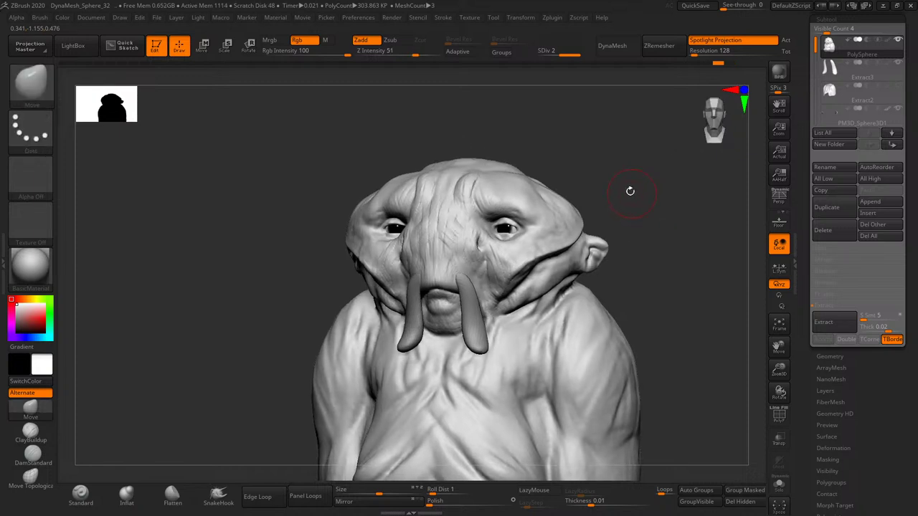
key("ctrl+z")
key("ctrl+z")
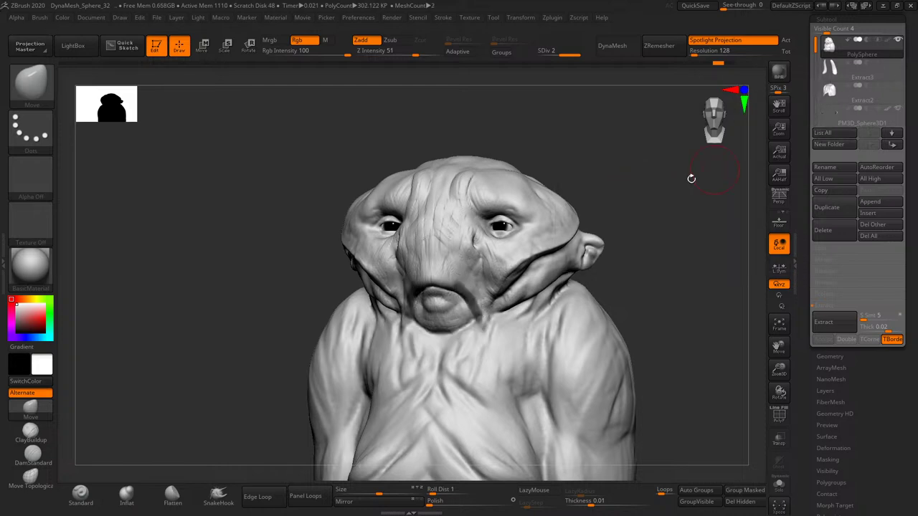
key("ctrl+z")
left_click(646, 226, "ctrl")
- Confirm discarding the 31 later undo entries and settle on the earlier tusk-free state
left_click(642, 285)
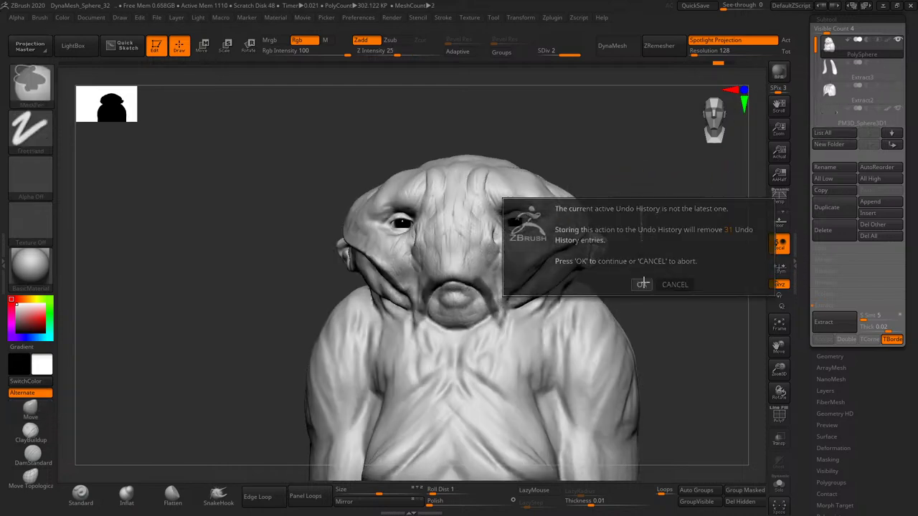
left_click_drag(638, 287, 621, 261)
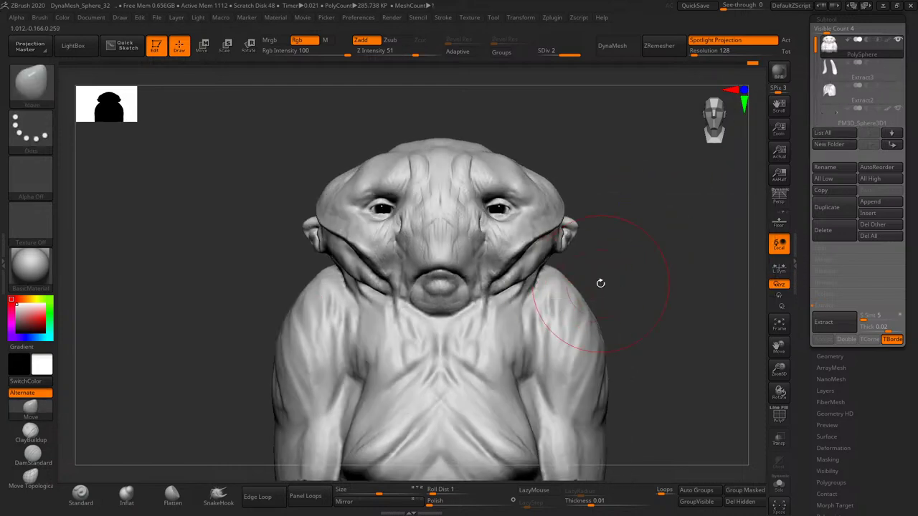
key("ctrl+z")
key("ctrl+z")
key("ctrl+z")
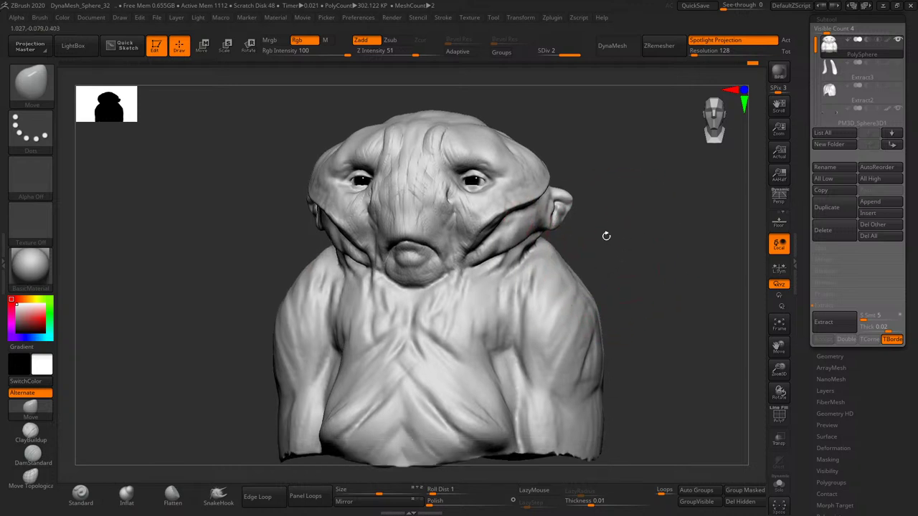
key("ctrl+z")
key("ctrl+z")
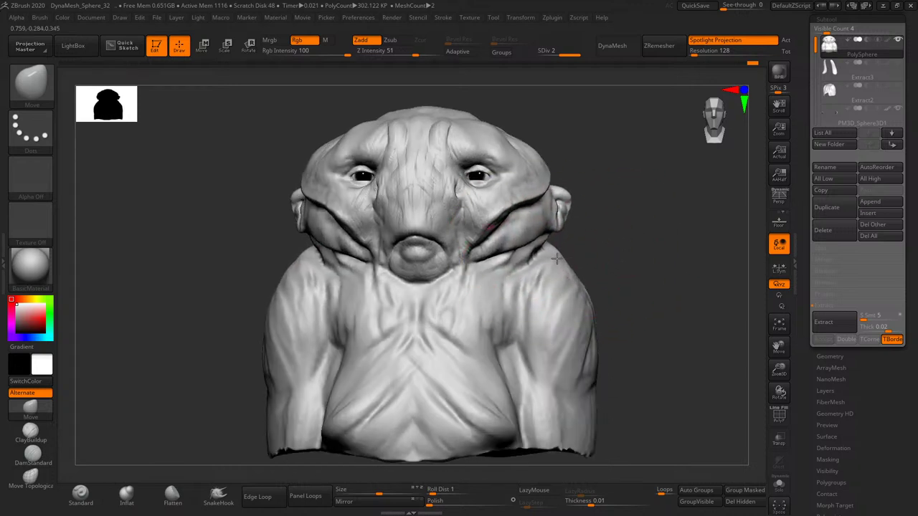
key("ctrl+z")
- Smooth the body and reshape the shoulders, checking the side and rear profile
key("ctrl+z")
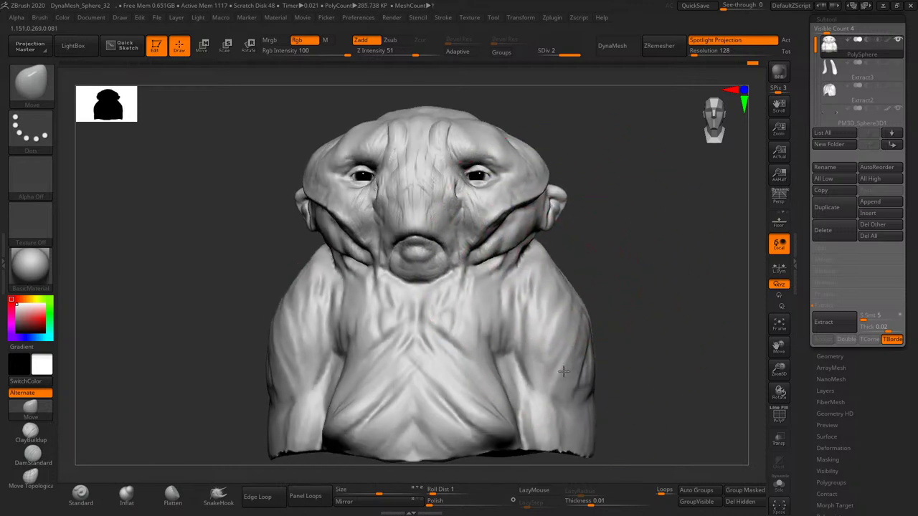
key("ctrl+z")
key("ctrl+z")
key("ctrl+z")
key("ctrl+z")
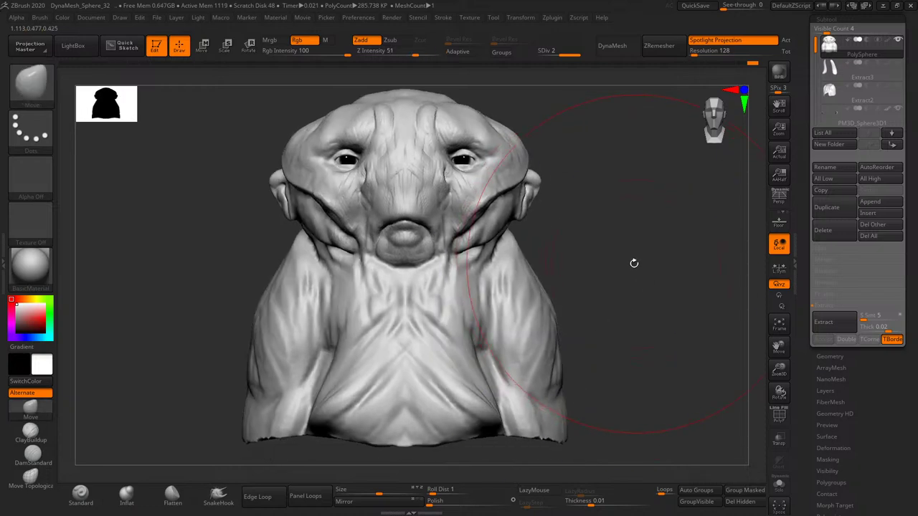
mouse_move(633, 263)
left_mouse_down()
mouse_move(605, 262)
mouse_move(583, 295)
left_mouse_up()
key("ctrl+shift+z")
key("ctrl+shift+z")
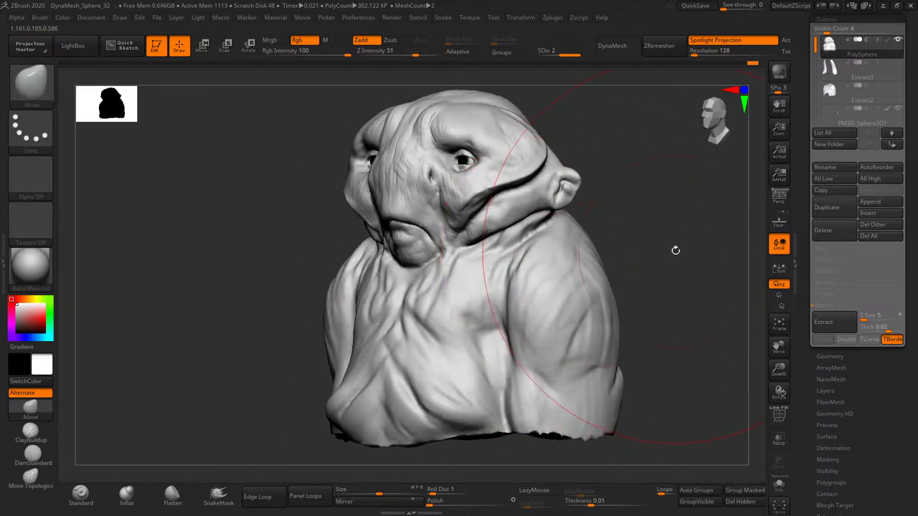
left_click_drag(676, 250, 624, 252)
mouse_move(732, 243)
left_mouse_down()
mouse_move(674, 233)
mouse_move(728, 238)
mouse_move(709, 251)
mouse_move(696, 241)
mouse_move(617, 251)
mouse_move(657, 246)
mouse_move(695, 260)
mouse_move(667, 268)
mouse_move(699, 269)
mouse_move(627, 287)
mouse_move(605, 270)
mouse_move(530, 327)
left_mouse_up()
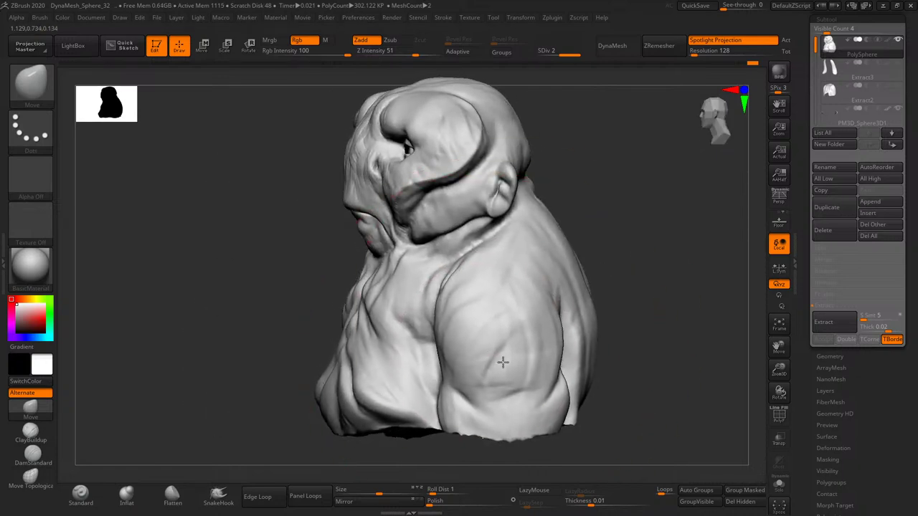
mouse_move(623, 262)
left_mouse_down()
mouse_move(523, 424)
mouse_move(530, 377)
mouse_move(542, 377)
left_mouse_up()
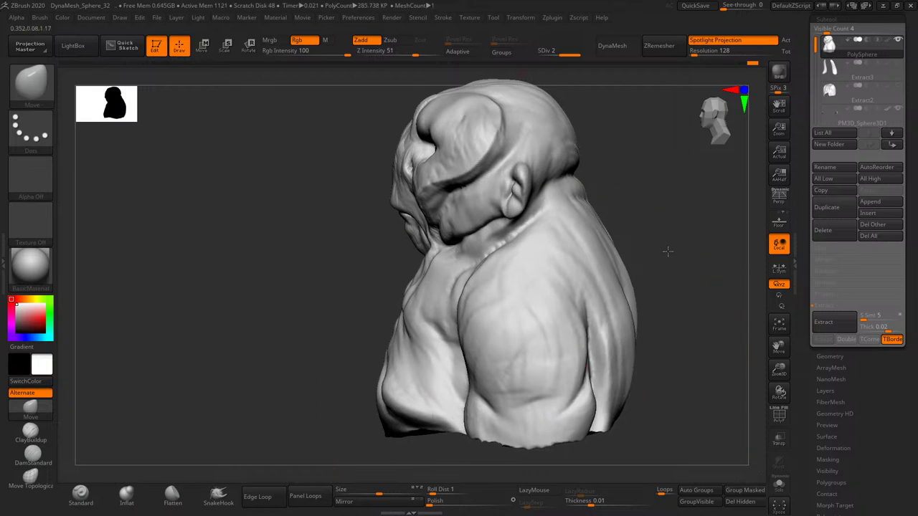
mouse_move(652, 263)
left_mouse_down()
mouse_move(658, 274)
mouse_move(547, 363)
mouse_move(645, 303)
mouse_move(631, 289)
mouse_move(595, 301)
mouse_move(603, 301)
mouse_move(550, 338)
left_mouse_up()
- Stroke fine ClayBuildup strand marks across the upper chest, Shift-smoothing between strokes
left_click(30, 432)
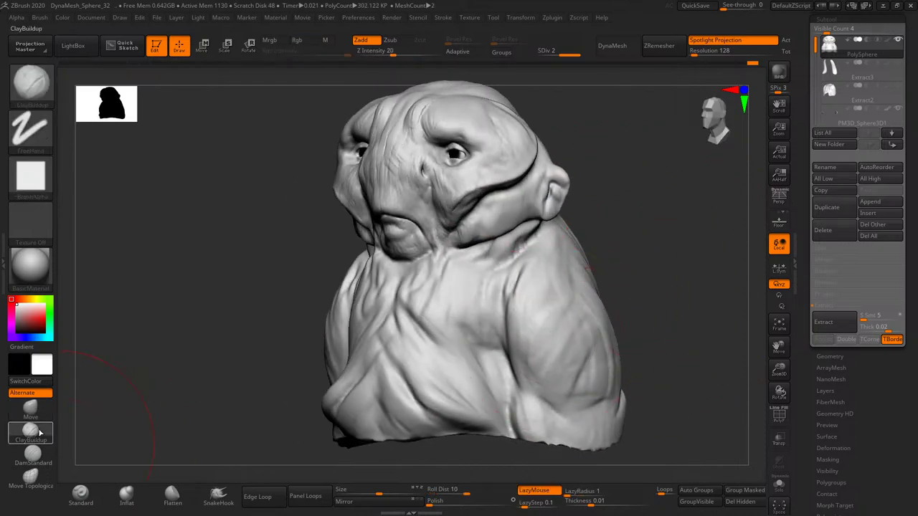
mouse_move(423, 347)
left_mouse_down()
mouse_move(409, 304)
mouse_move(380, 337)
mouse_move(408, 348)
mouse_move(409, 300)
left_mouse_up()
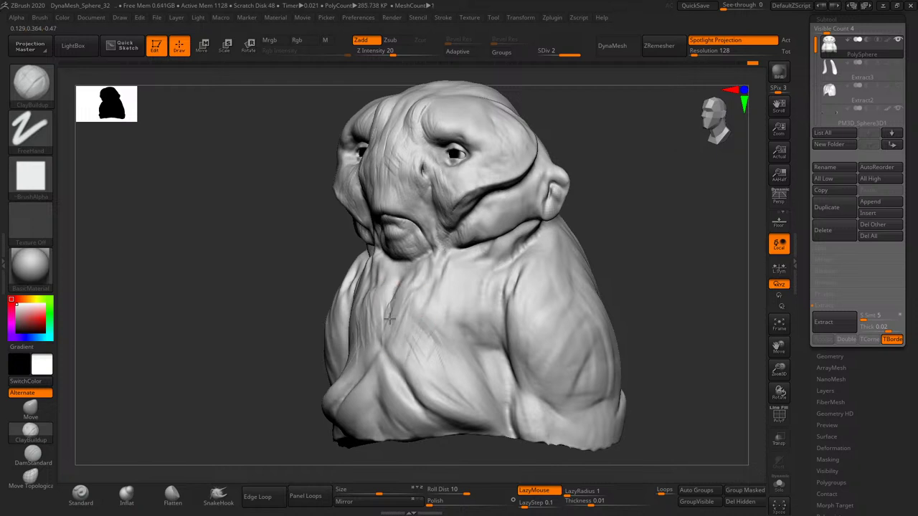
key("shift")
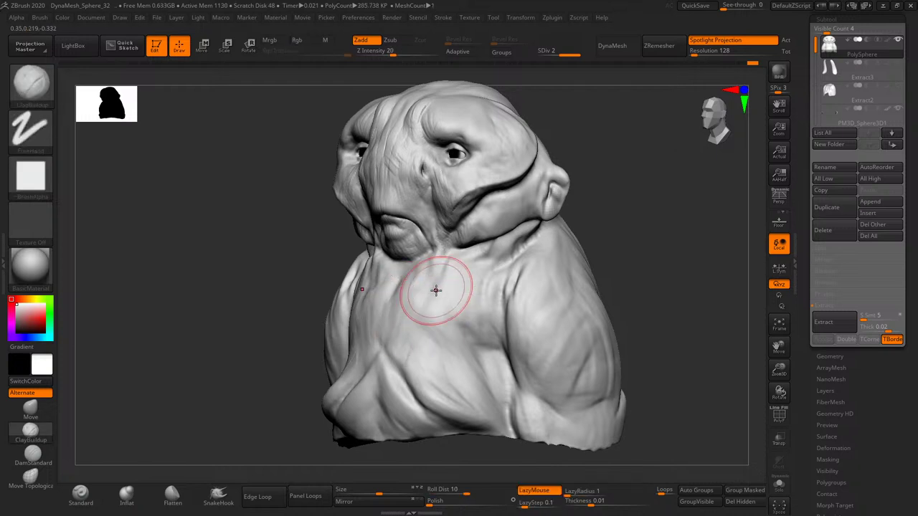
right_click_drag(528, 241, 448, 279)
mouse_move(448, 279)
left_mouse_down()
mouse_move(353, 260)
mouse_move(452, 267)
mouse_move(337, 253)
mouse_move(419, 287)
mouse_move(414, 277)
left_mouse_up()
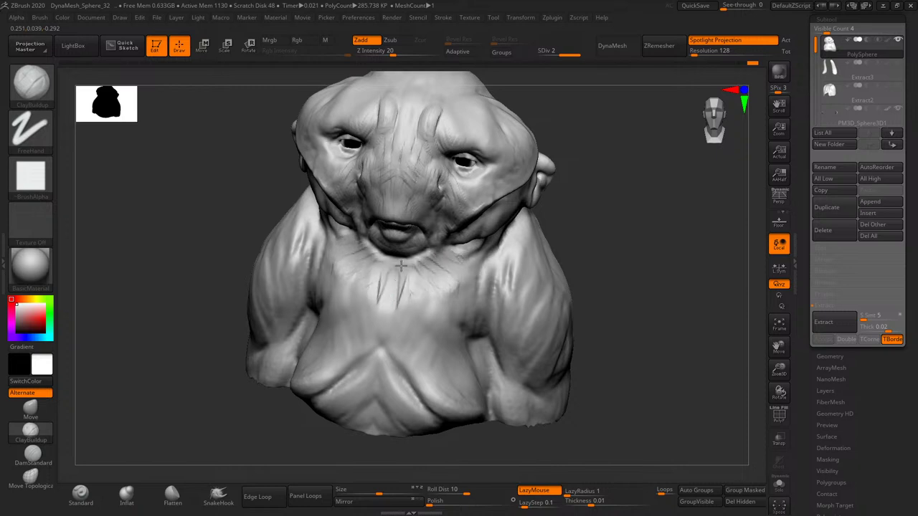
mouse_move(619, 196)
right_mouse_down("shift")
mouse_move(598, 210)
mouse_move(410, 242)
right_mouse_up("shift")
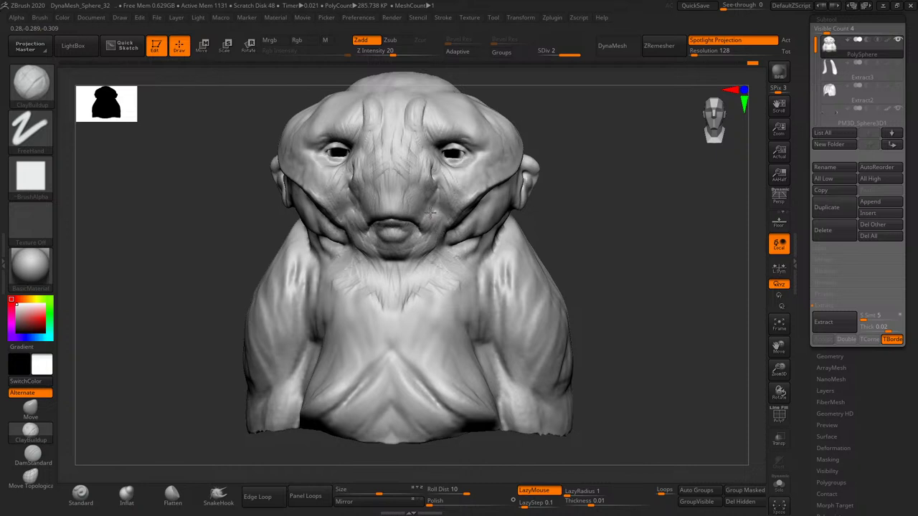
- Orbit the creature around its right side, top and front to review the chest strands
right_click_drag(424, 199, 417, 221)
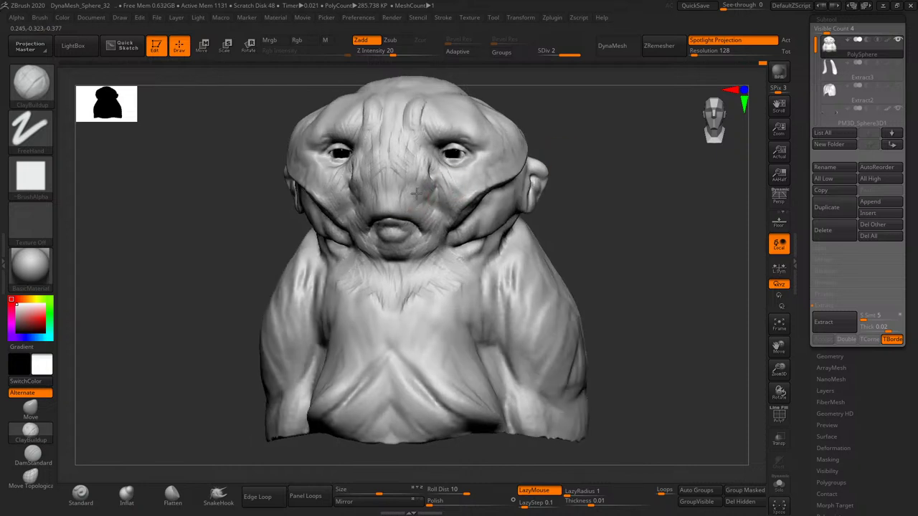
right_click_drag(553, 136, 436, 189)
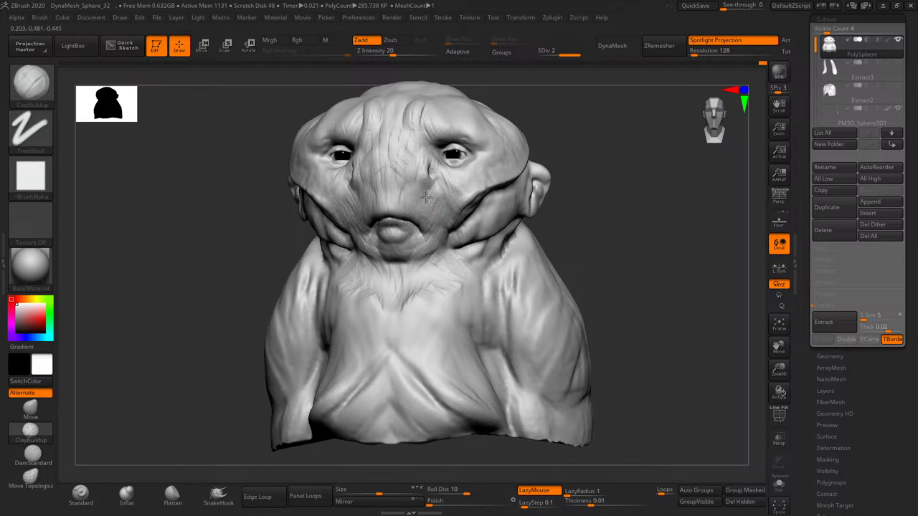
right_click_drag(456, 209, 493, 163)
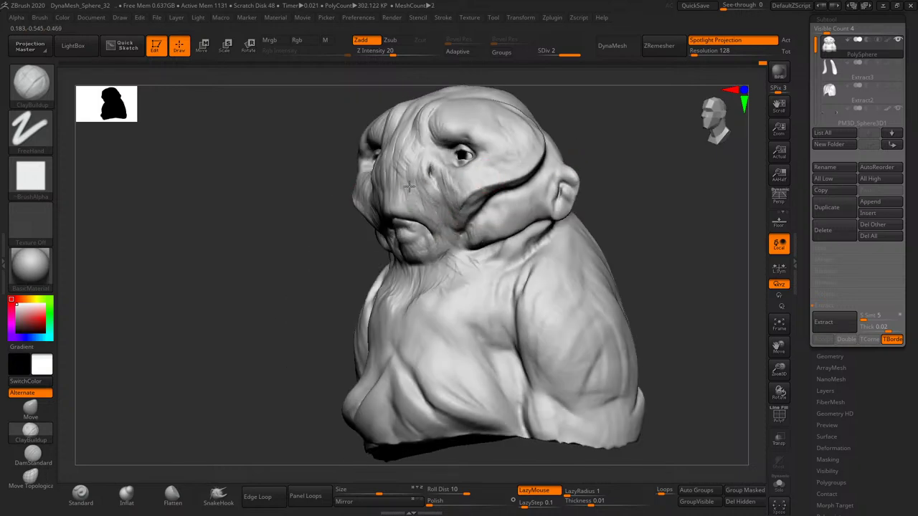
right_click_drag(435, 231, 580, 153)
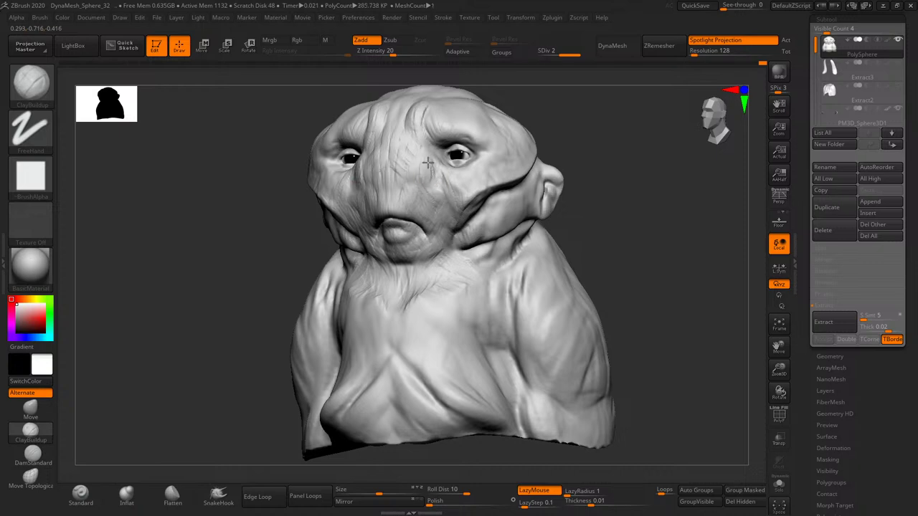
right_click_drag(560, 109, 427, 211)
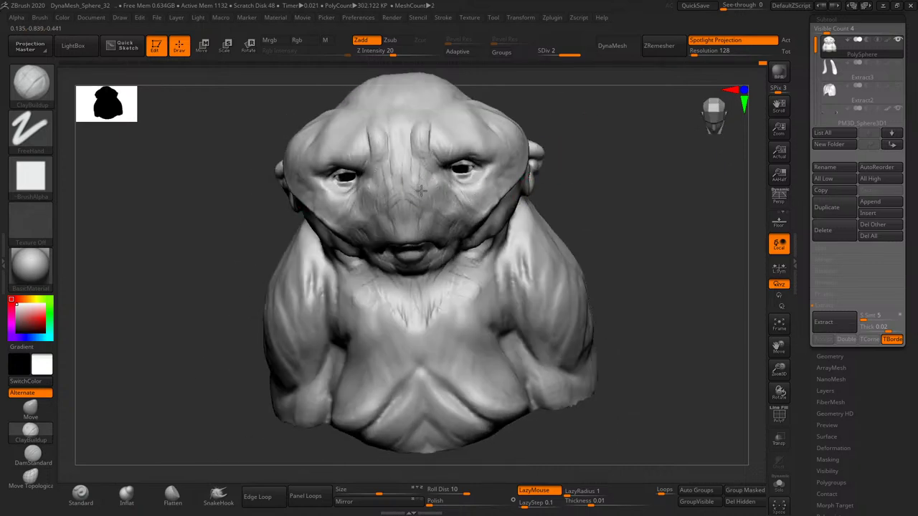
mouse_move(467, 205)
right_mouse_down()
mouse_move(590, 148)
mouse_move(435, 217)
mouse_move(561, 148)
mouse_move(435, 223)
right_mouse_up()
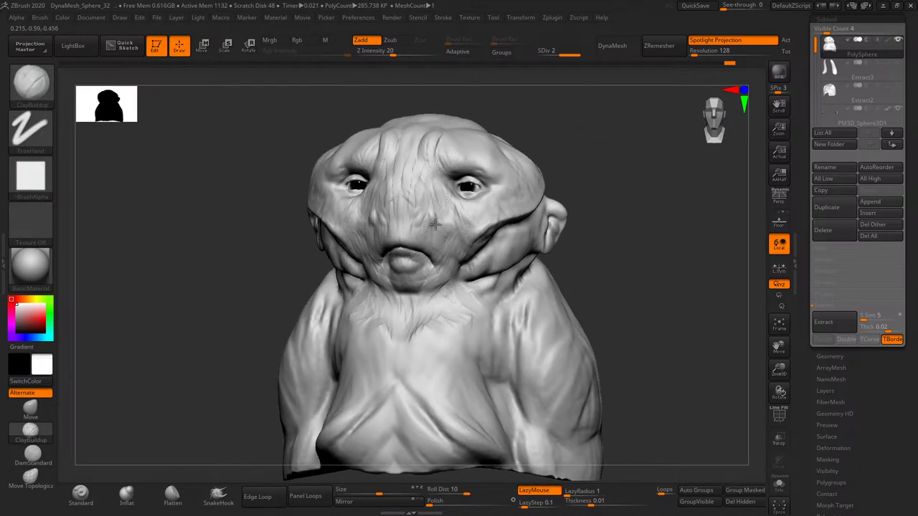
mouse_move(561, 148)
right_mouse_down()
mouse_move(592, 153)
mouse_move(582, 164)
mouse_move(553, 159)
mouse_move(552, 173)
mouse_move(446, 236)
right_mouse_up()
- Add ClayBuildup strand strokes on the cheek and across the chin
mouse_move(446, 212)
left_mouse_down()
mouse_move(440, 220)
mouse_move(435, 208)
left_mouse_up()
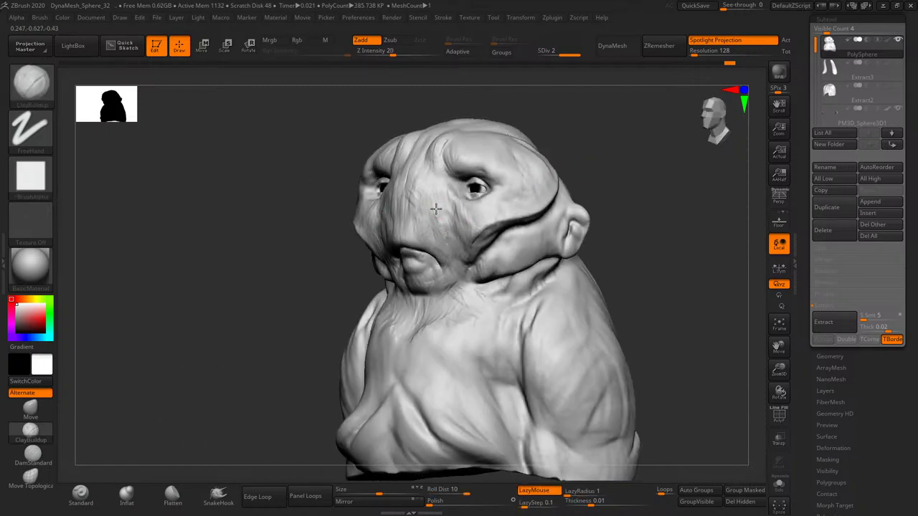
right_click_drag(562, 152, 480, 194, "shift")
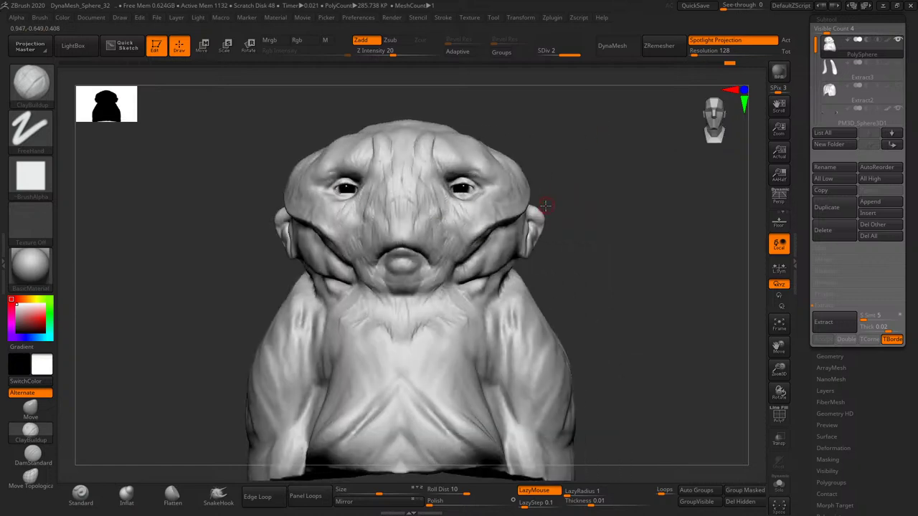
right_click_drag(543, 205, 413, 277)
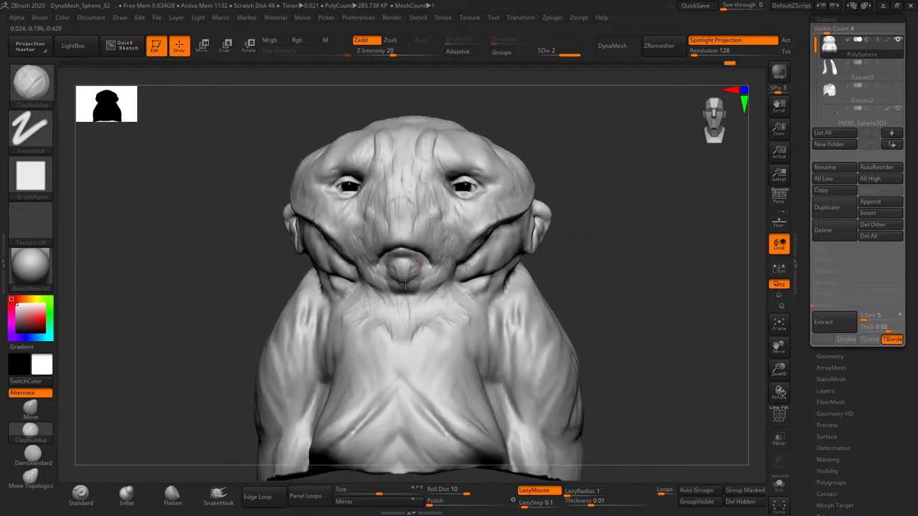
mouse_move(427, 268)
left_mouse_down()
mouse_move(484, 278)
mouse_move(411, 276)
left_mouse_up()
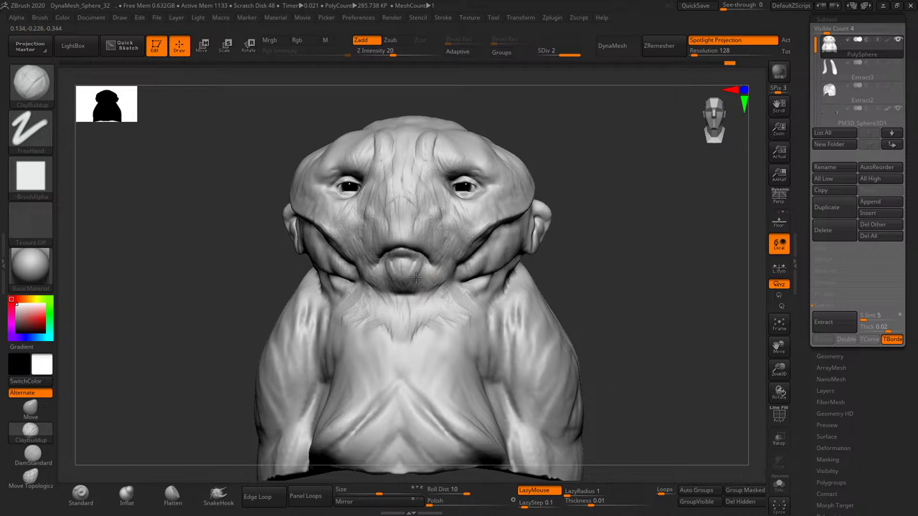
- Orbit the creature from its left side, top and three-quarter angles back to front
right_click_drag(427, 287, 404, 261)
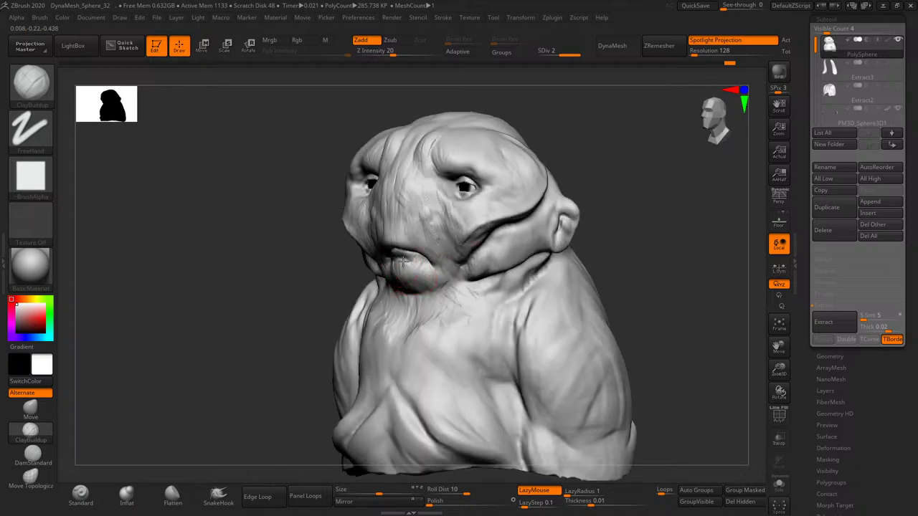
right_click_drag(568, 170, 399, 267)
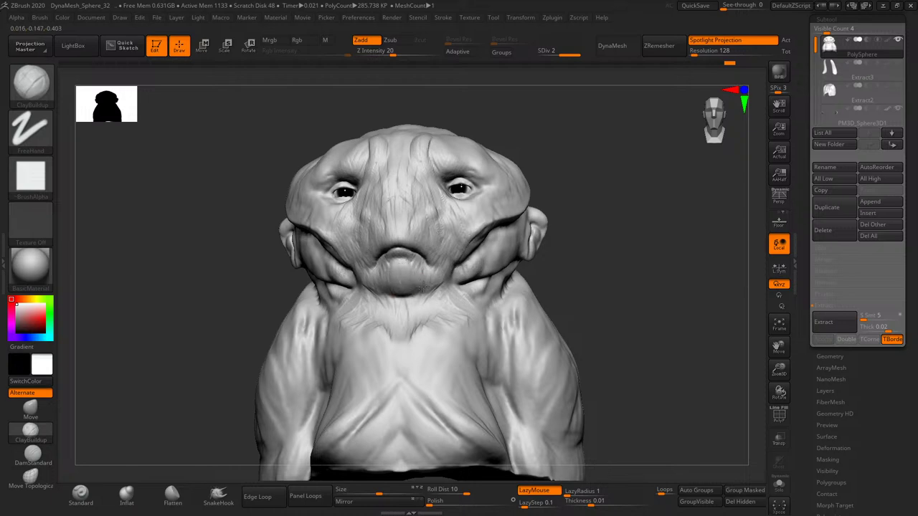
mouse_move(517, 228)
right_mouse_down()
mouse_move(468, 277)
mouse_move(492, 269)
right_mouse_up()
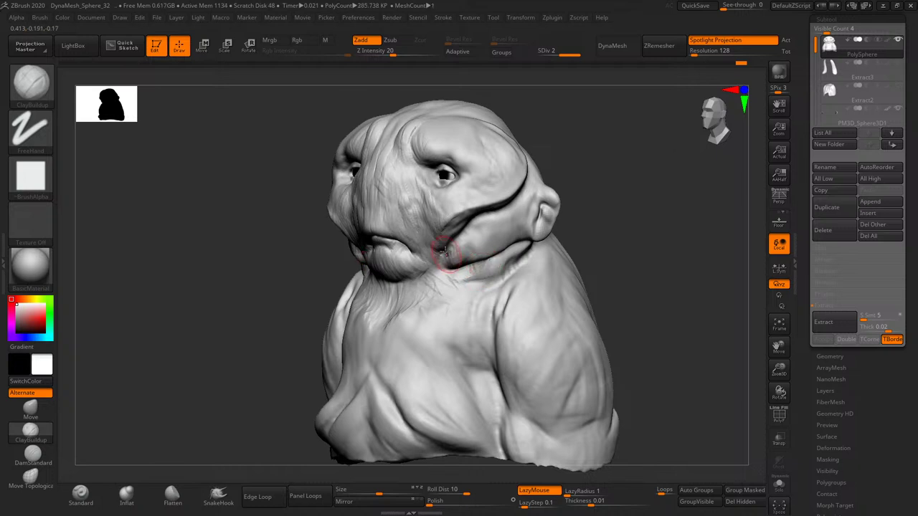
right_click_drag(481, 236, 465, 224)
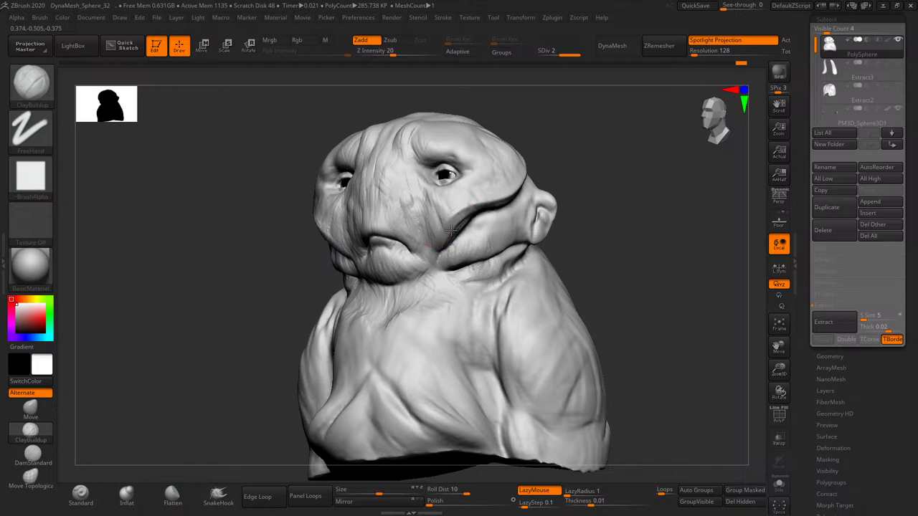
mouse_move(557, 133)
right_mouse_down()
mouse_move(437, 218)
mouse_move(502, 208)
mouse_move(555, 187)
mouse_move(435, 235)
right_mouse_up()
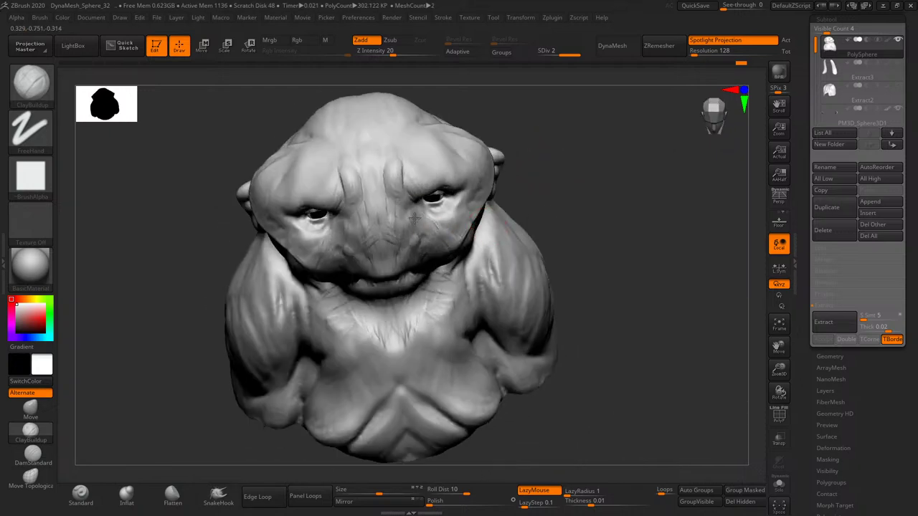
right_click_drag(511, 131, 400, 164)
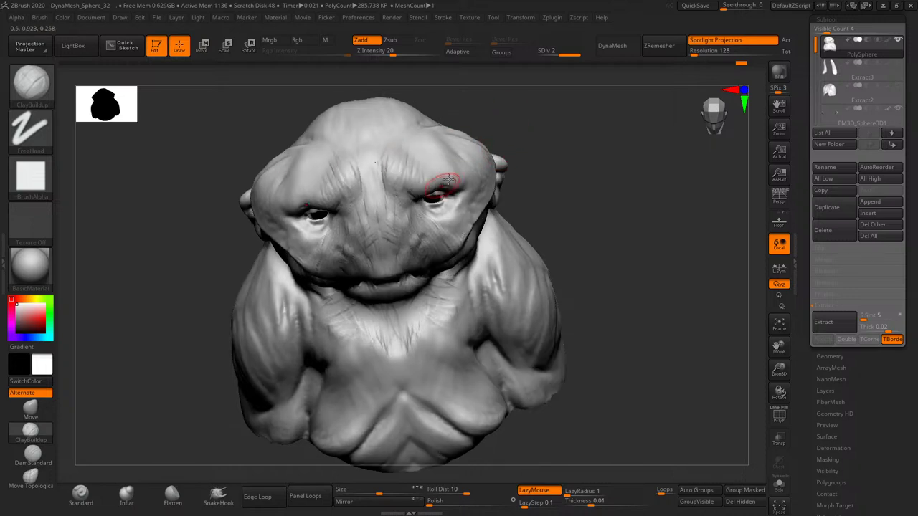
mouse_move(448, 180)
right_mouse_down()
mouse_move(533, 118)
mouse_move(528, 154)
mouse_move(426, 180)
right_mouse_up()
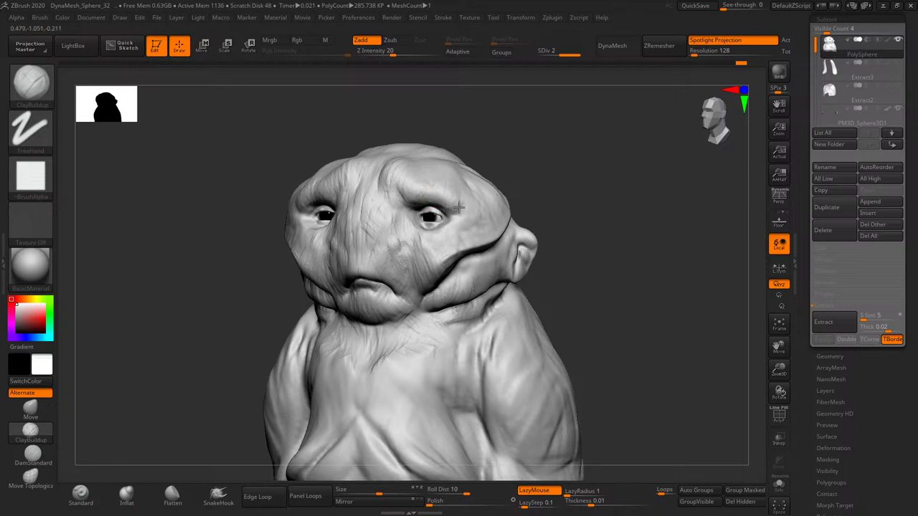
right_click_drag(460, 207, 438, 244)
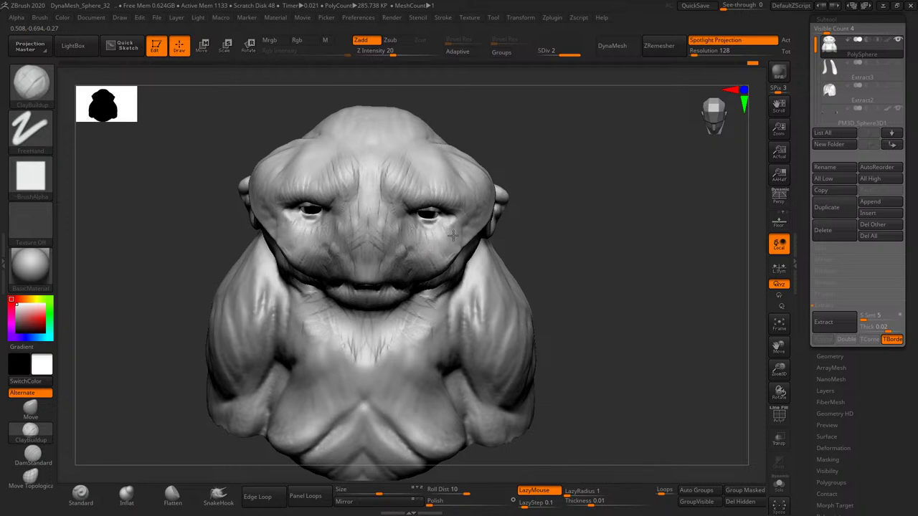
- Resize the DamStandard brush and carve mirrored crease strokes across the chest
right_click_drag(512, 200, 425, 230)
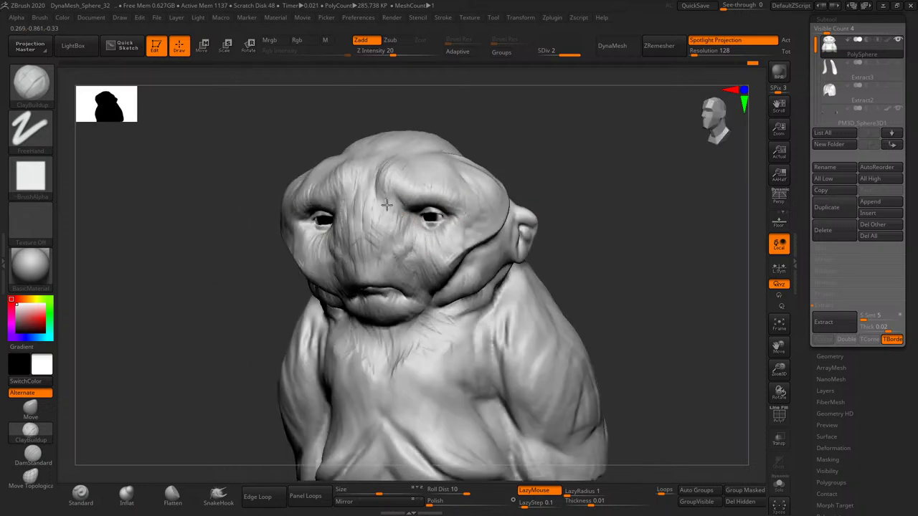
mouse_move(524, 170)
right_mouse_down("shift")
mouse_move(553, 172)
mouse_move(537, 143)
mouse_move(498, 207)
right_mouse_up("shift")
key("s")
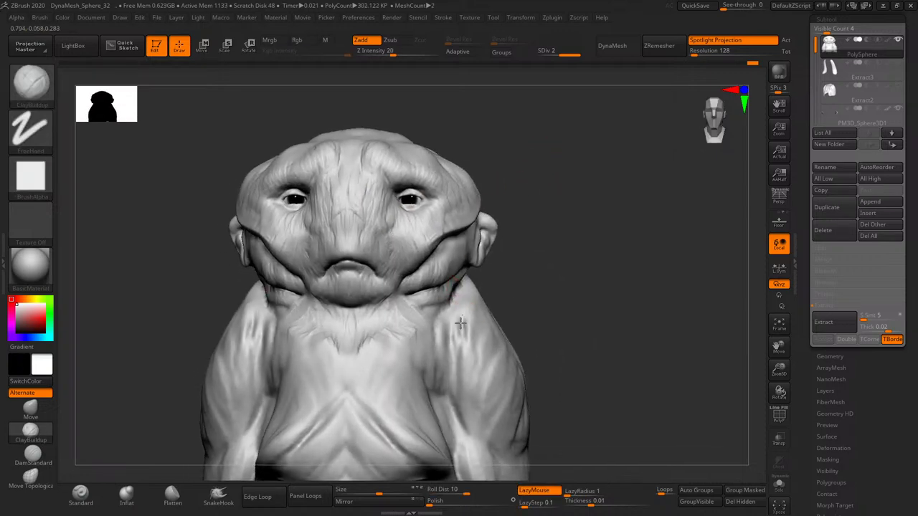
mouse_move(527, 316)
right_mouse_down()
mouse_move(545, 228)
mouse_move(459, 371)
right_mouse_up()
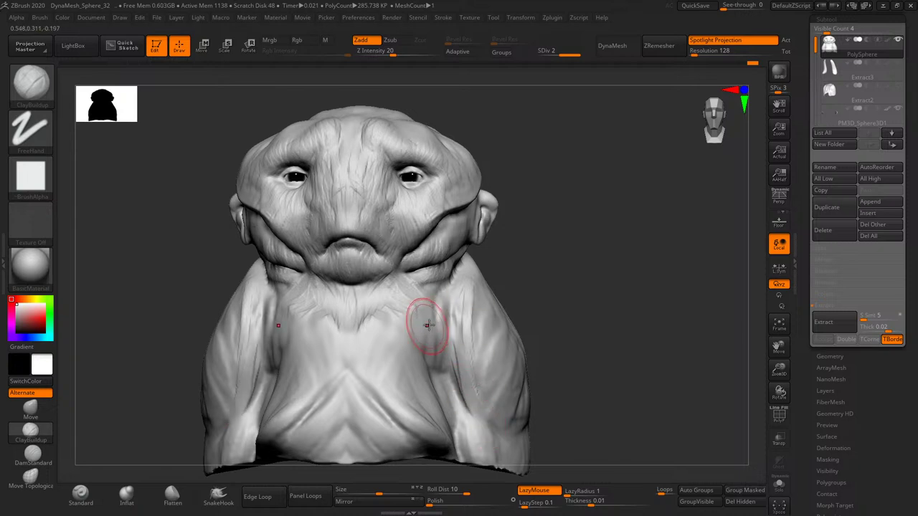
mouse_move(440, 323)
left_mouse_down()
mouse_move(439, 335)
mouse_move(457, 345)
left_mouse_up()
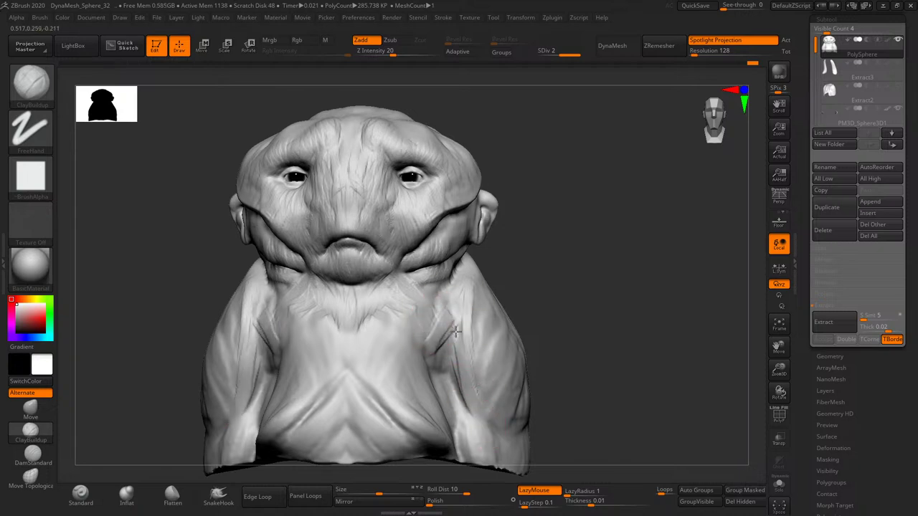
mouse_move(533, 277)
right_mouse_down()
mouse_move(505, 297)
mouse_move(431, 296)
right_mouse_up()
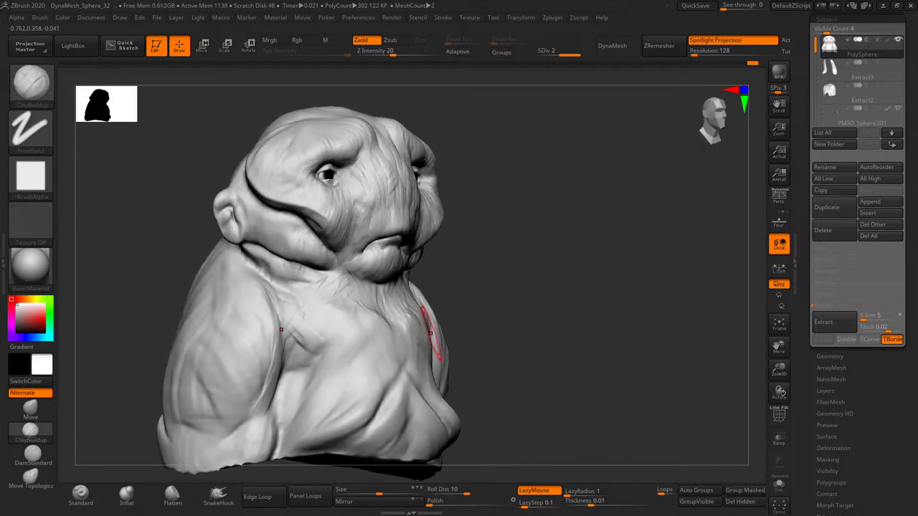
- Carve small mirrored creases into the neck just under the chin
mouse_move(238, 251)
left_mouse_down()
mouse_move(256, 266)
mouse_move(271, 258)
left_mouse_up()
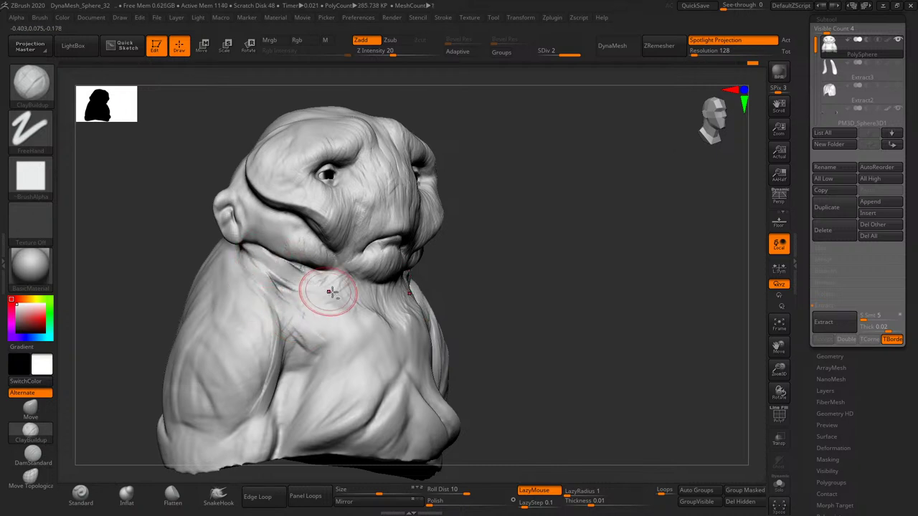
left_click_drag(546, 205, 516, 216)
left_click_drag(297, 277, 269, 270)
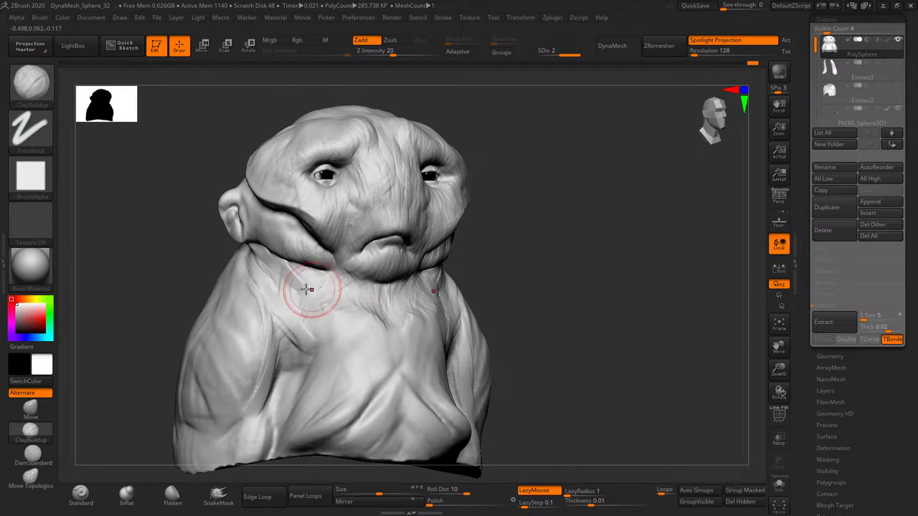
- From a front view, add more mirrored creases and small marks across the chest
left_click_drag(560, 250, 467, 293, "shift")
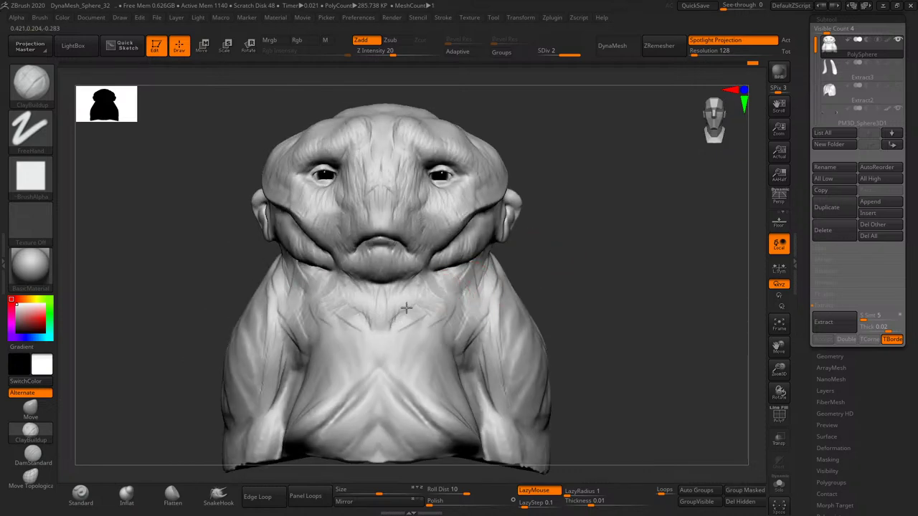
left_click_drag(406, 308, 388, 285)
mouse_move(617, 244)
left_mouse_down()
mouse_move(562, 233)
mouse_move(398, 290)
mouse_move(408, 288)
mouse_move(410, 324)
mouse_move(393, 303)
mouse_move(402, 327)
mouse_move(387, 337)
left_mouse_up()
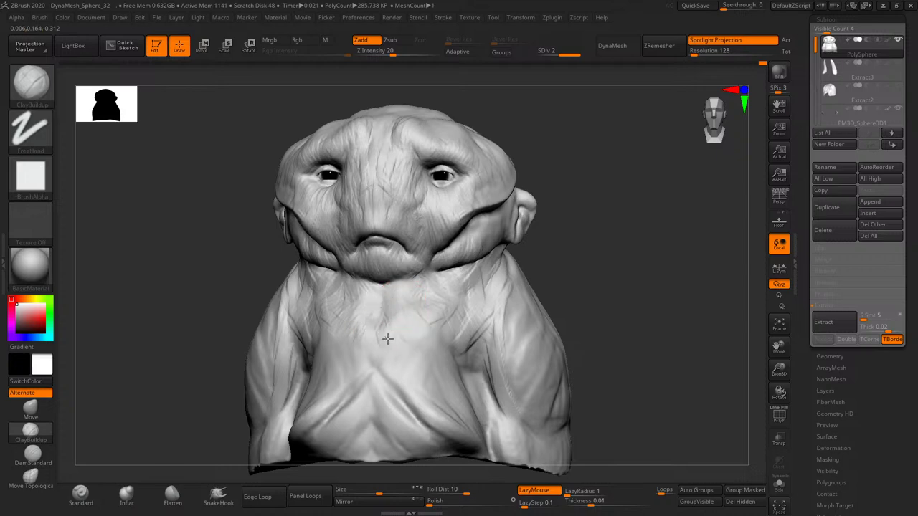
right_click_drag(457, 320, 519, 322)
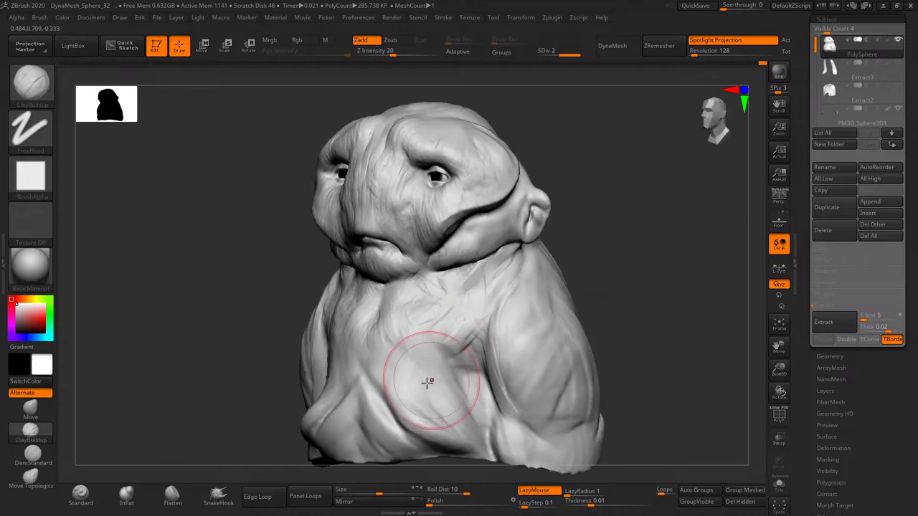
mouse_move(481, 399)
right_mouse_down()
mouse_move(611, 201)
mouse_move(447, 333)
right_mouse_up()
mouse_move(447, 332)
left_mouse_down("shift")
mouse_move(419, 328)
mouse_move(441, 342)
left_mouse_up("shift")
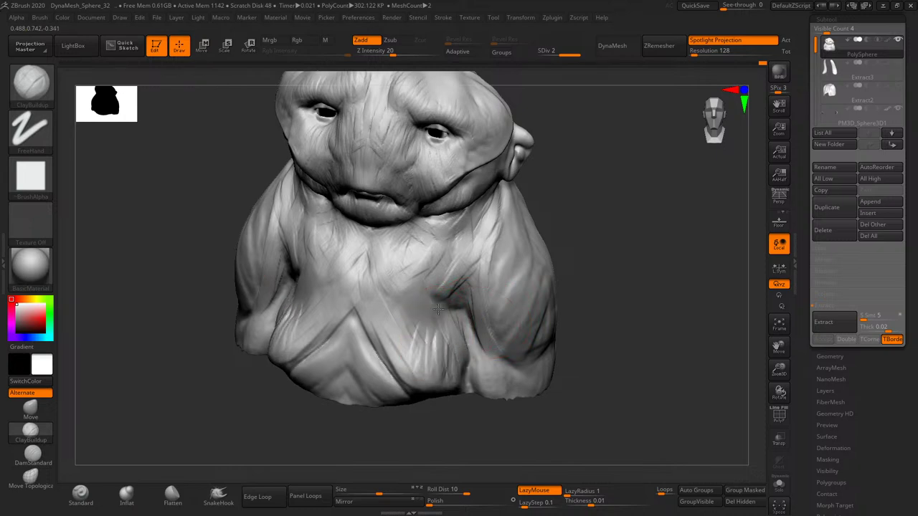
- Sculpt strand strokes and reshape the folds on the lower chest
mouse_move(408, 303)
left_mouse_down()
mouse_move(387, 344)
mouse_move(356, 361)
mouse_move(358, 373)
left_mouse_up()
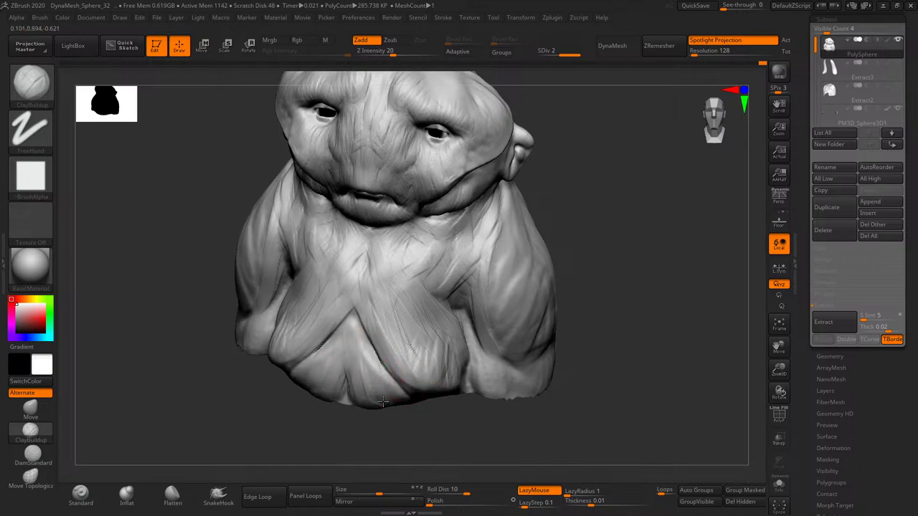
right_click_drag(357, 366, 350, 360)
mouse_move(349, 359)
left_mouse_down()
mouse_move(359, 304)
mouse_move(416, 397)
left_mouse_up()
- From a three-quarter angle, add mirrored strand detail down the right side of the chest
mouse_move(416, 398)
right_mouse_down()
mouse_move(578, 266)
mouse_move(574, 250)
mouse_move(498, 301)
right_mouse_up()
mouse_move(474, 300)
left_mouse_down()
mouse_move(492, 328)
mouse_move(467, 317)
mouse_move(455, 293)
mouse_move(465, 340)
left_mouse_up()
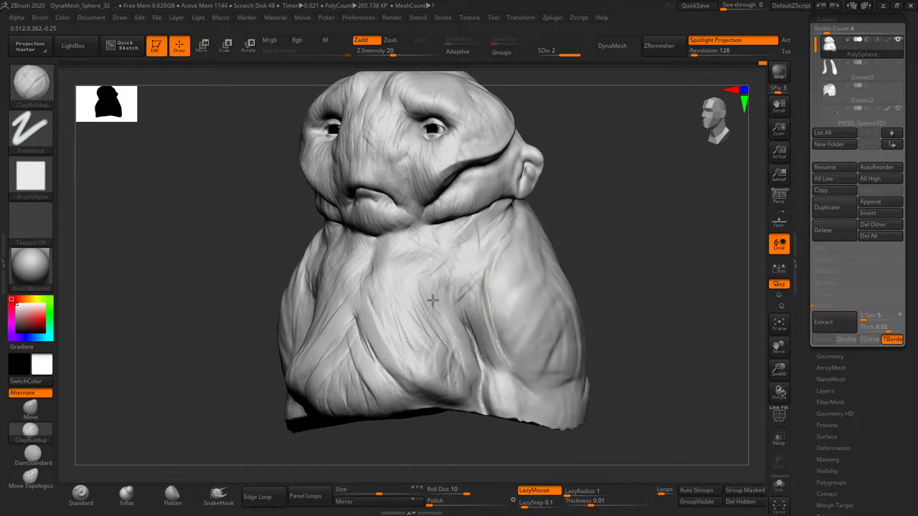
left_click_drag(433, 300, 480, 371)
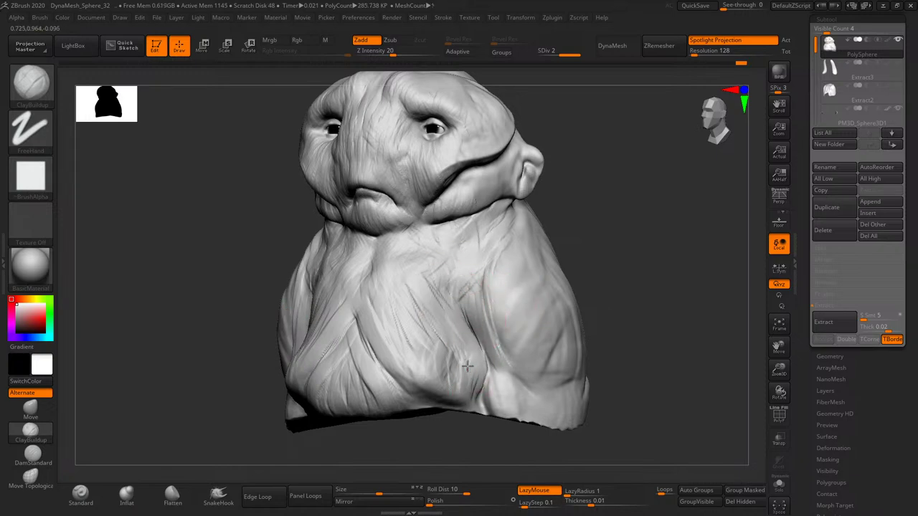
mouse_move(467, 366)
left_mouse_down()
mouse_move(423, 352)
mouse_move(401, 330)
mouse_move(395, 371)
mouse_move(399, 352)
mouse_move(441, 348)
mouse_move(438, 365)
mouse_move(383, 322)
mouse_move(420, 365)
left_mouse_up()
mouse_move(593, 256)
left_mouse_down("shift")
mouse_move(601, 263)
mouse_move(502, 266)
mouse_move(470, 213)
left_mouse_up("shift")
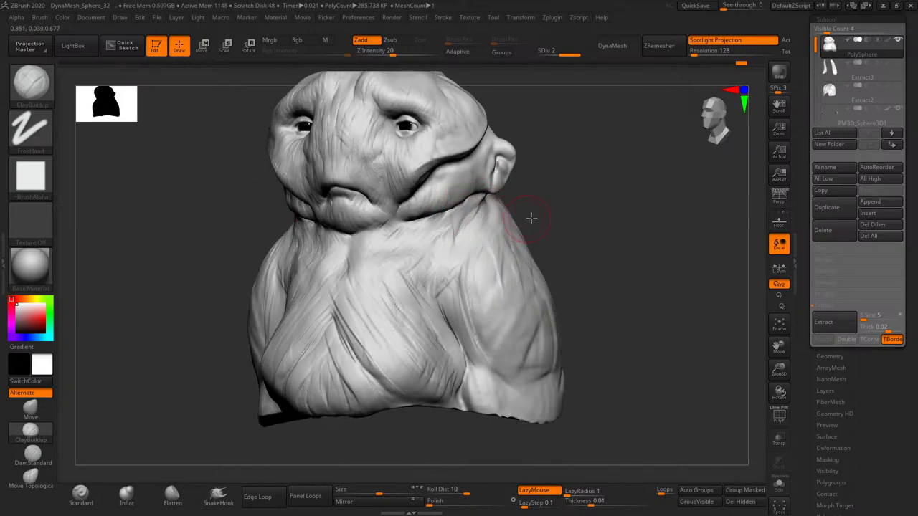
- Orbit the model to inspect the front, ear side, top of head and back shoulder
left_click_drag(531, 217, 455, 214, "shift")
right_click_drag(418, 230, 423, 214)
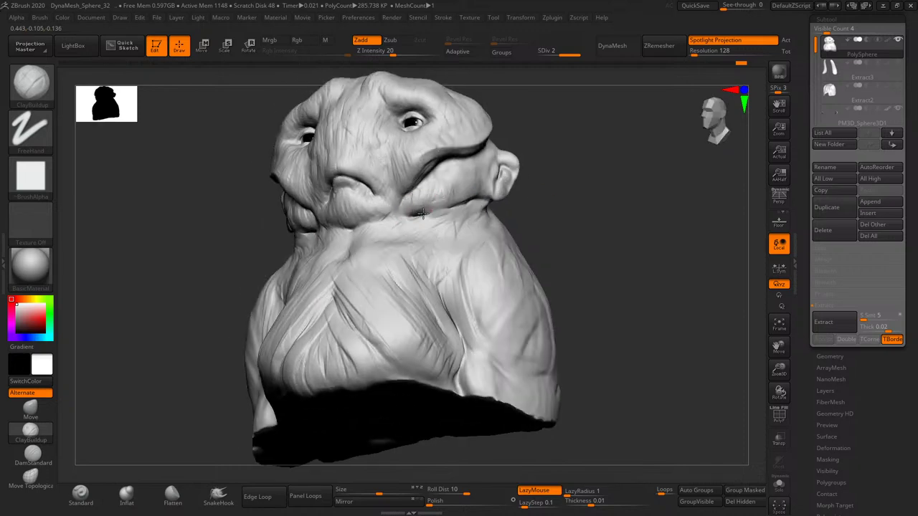
mouse_move(486, 208)
right_mouse_down()
mouse_move(548, 232)
mouse_move(450, 195)
right_mouse_up()
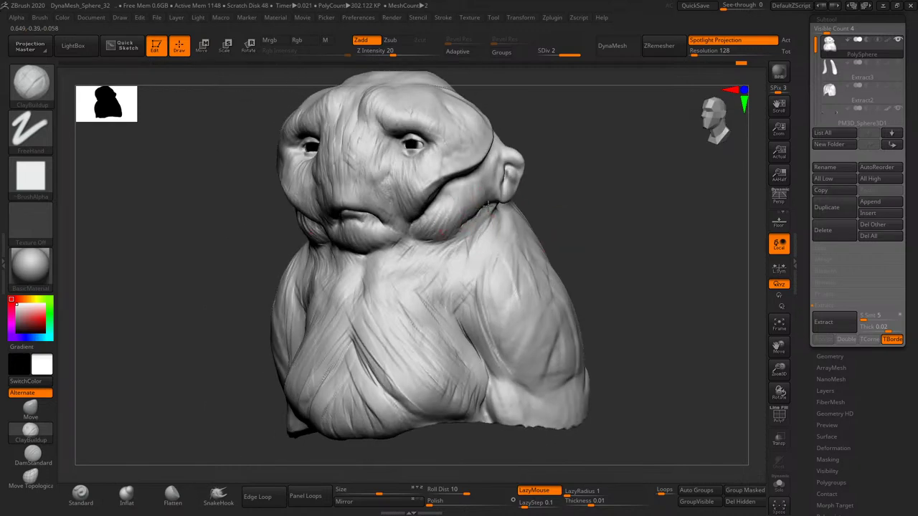
right_click_drag(428, 226, 511, 187)
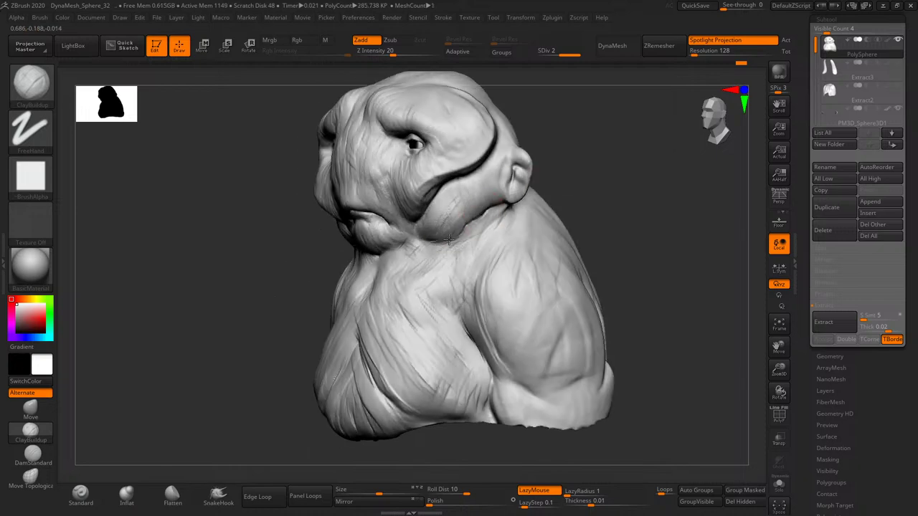
mouse_move(475, 226)
right_mouse_down()
mouse_move(581, 229)
mouse_move(537, 194)
right_mouse_up()
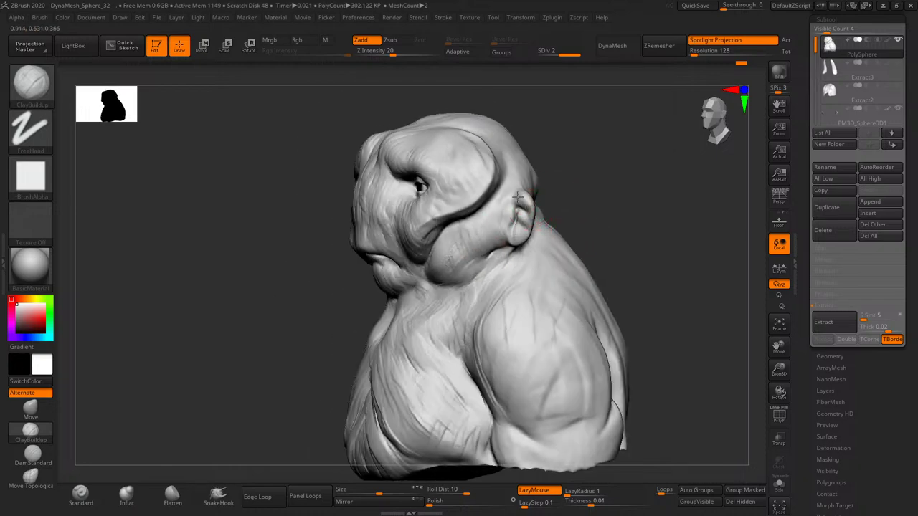
right_click_drag(574, 233, 543, 271)
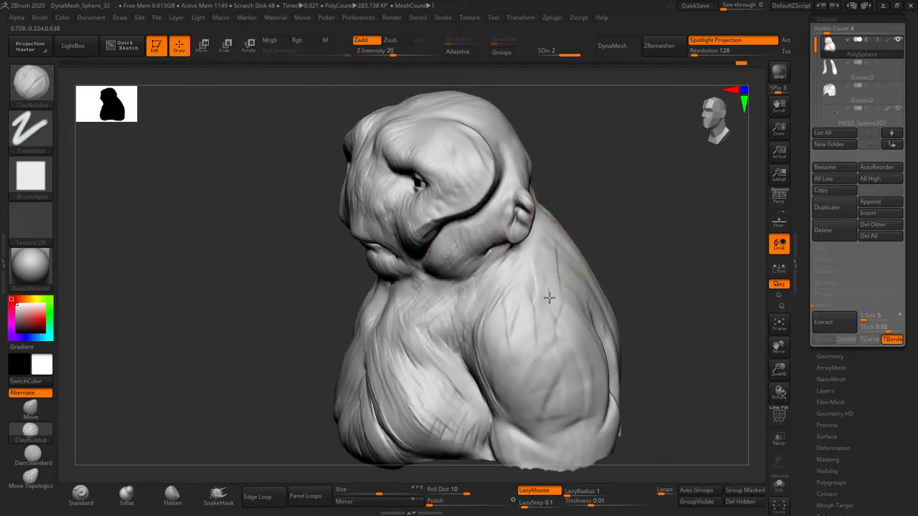
mouse_move(606, 294)
right_mouse_down()
mouse_move(594, 205)
mouse_move(590, 240)
mouse_move(569, 256)
right_mouse_up()
- Orbit to the shoulder and carve several crease strokes across it
right_click_drag(649, 217, 599, 201, "alt")
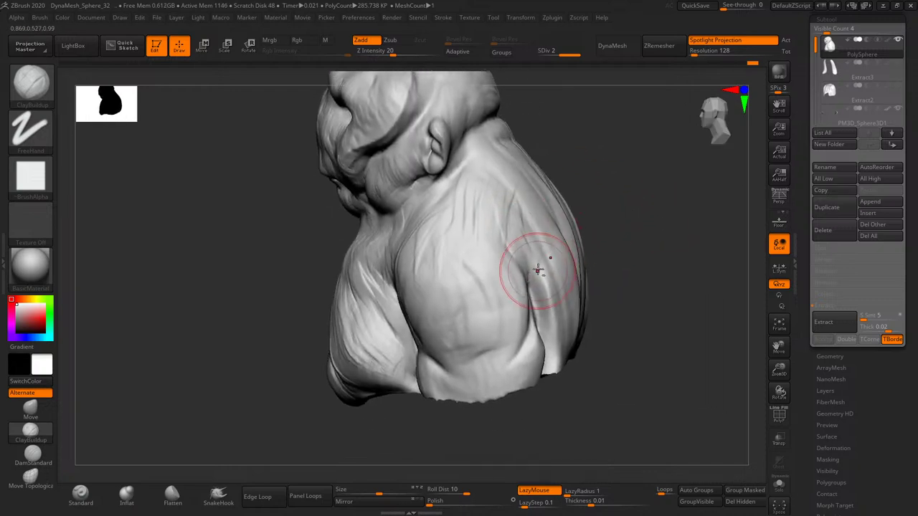
right_click_drag(601, 245, 562, 260)
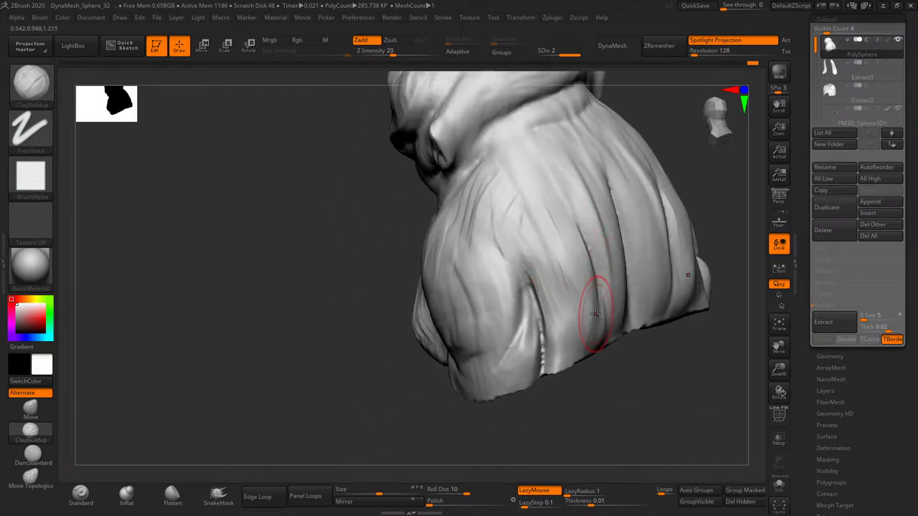
left_click_drag(500, 215, 546, 309)
mouse_move(523, 237)
left_mouse_down()
mouse_move(506, 266)
mouse_move(492, 241)
mouse_move(489, 304)
left_mouse_up()
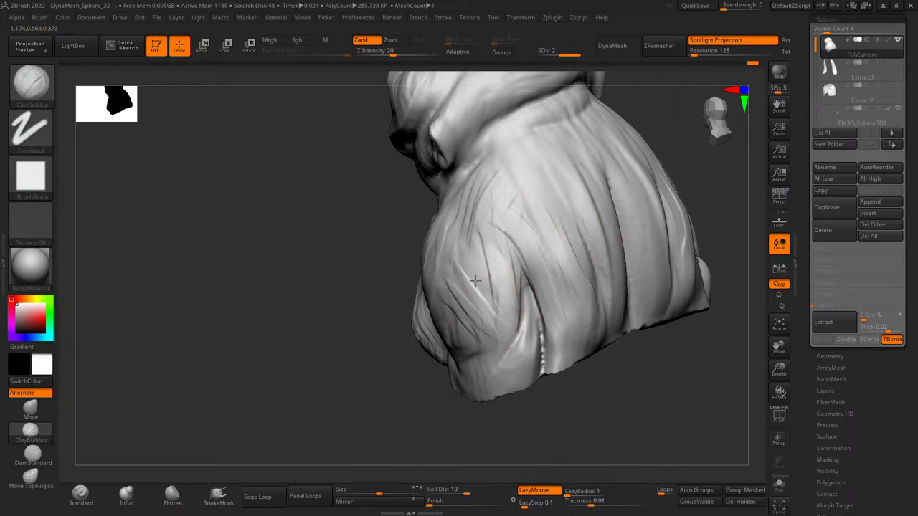
mouse_move(492, 251)
left_mouse_down()
mouse_move(482, 236)
mouse_move(465, 241)
mouse_move(496, 325)
mouse_move(518, 248)
left_mouse_up()
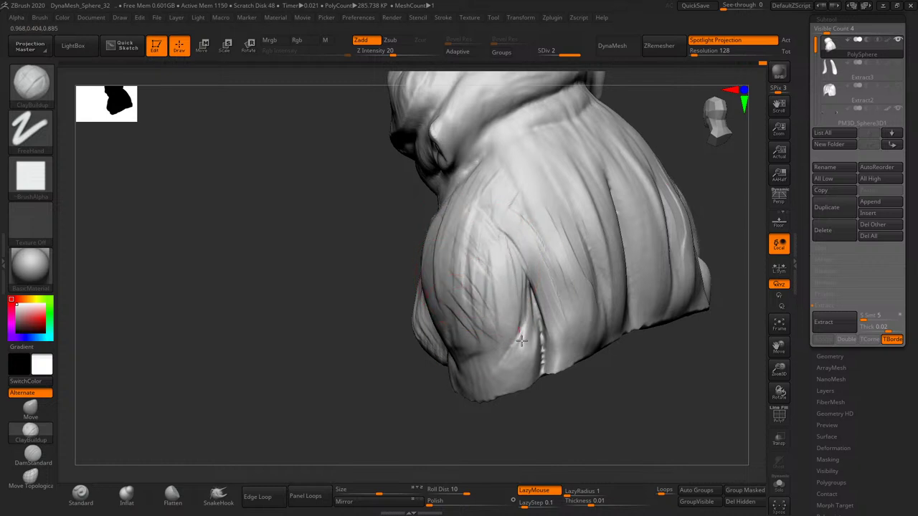
right_click_drag(497, 242, 544, 308)
mouse_move(544, 309)
left_mouse_down()
mouse_move(529, 287)
mouse_move(549, 304)
mouse_move(563, 266)
mouse_move(540, 215)
mouse_move(503, 287)
mouse_move(502, 328)
mouse_move(522, 385)
left_mouse_up()
- Add diagonal strands over the right shoulder toward the chest, ending in a front view
right_click_drag(523, 384, 508, 344)
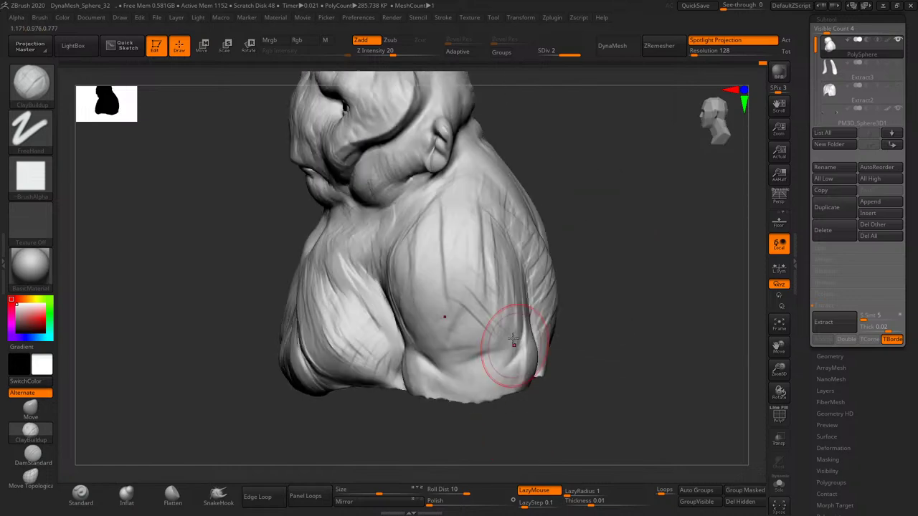
right_click_drag(566, 329, 534, 381)
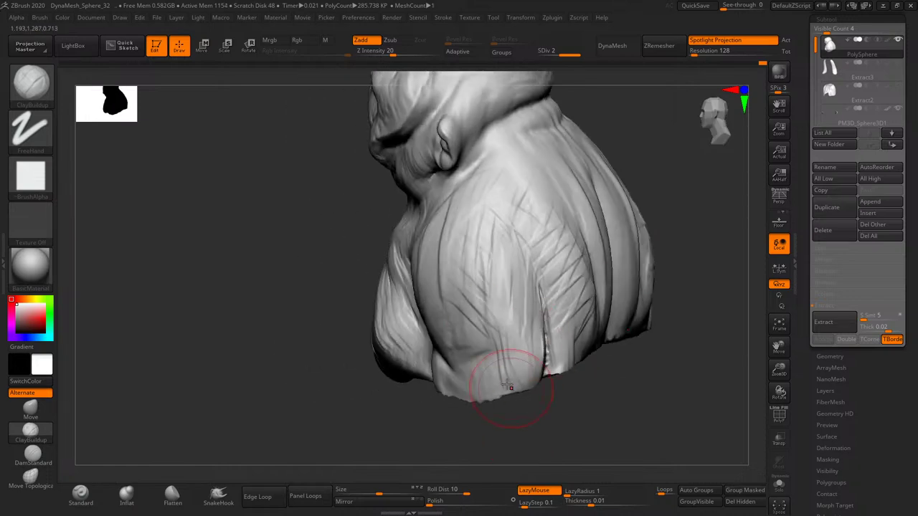
right_click_drag(443, 421, 467, 380)
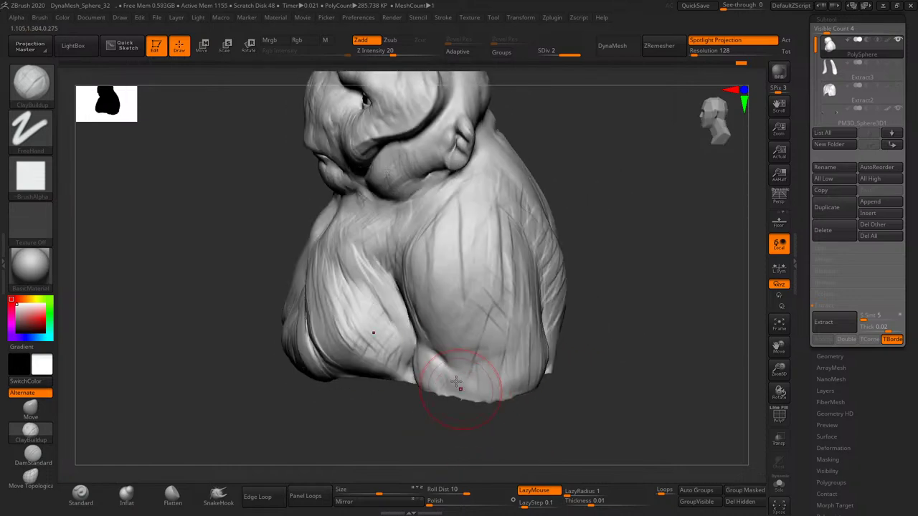
left_click_drag(513, 307, 506, 239)
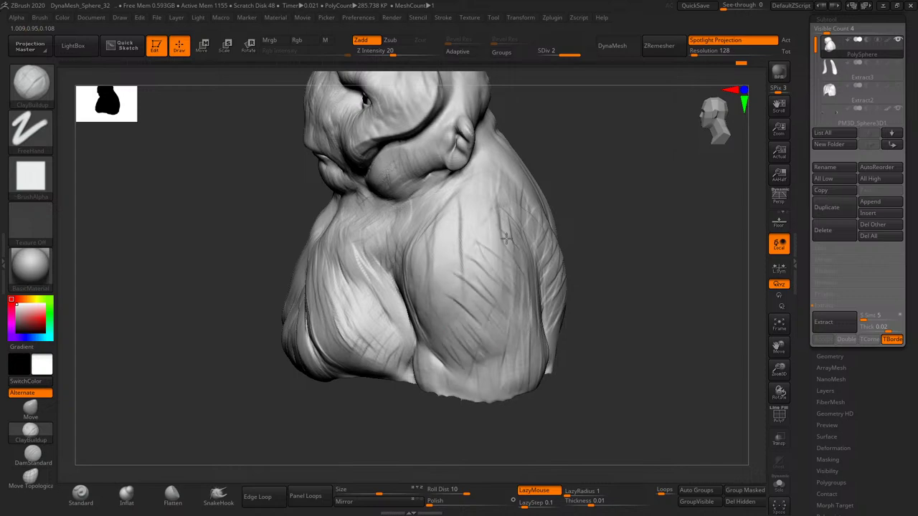
right_click_drag(567, 172, 420, 328)
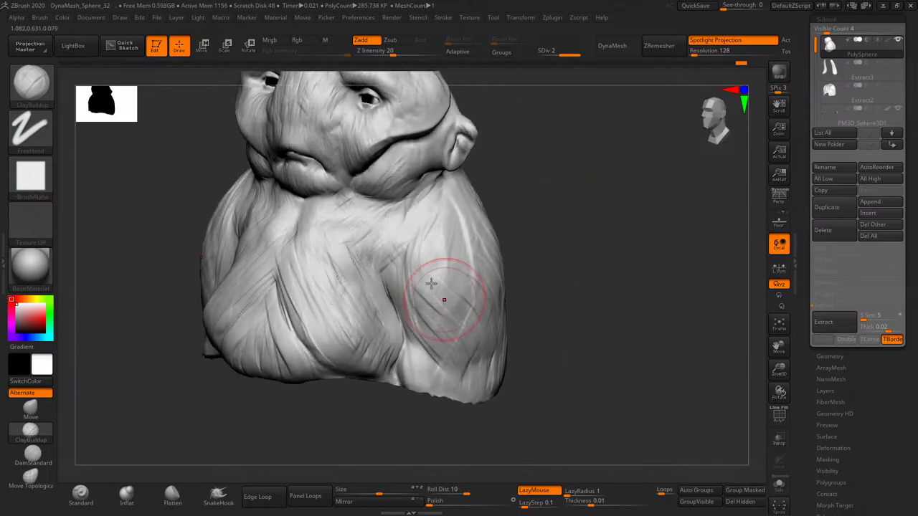
left_click_drag(431, 284, 391, 208)
mouse_move(359, 314)
left_mouse_down()
mouse_move(365, 232)
mouse_move(391, 216)
left_mouse_up()
mouse_move(358, 251)
left_mouse_down()
mouse_move(381, 331)
mouse_move(359, 353)
left_mouse_up()
mouse_move(358, 352)
right_mouse_down("shift")
mouse_move(572, 239)
mouse_move(685, 330)
mouse_move(676, 318)
mouse_move(692, 332)
mouse_move(738, 337)
mouse_move(746, 352)
right_mouse_up("shift")
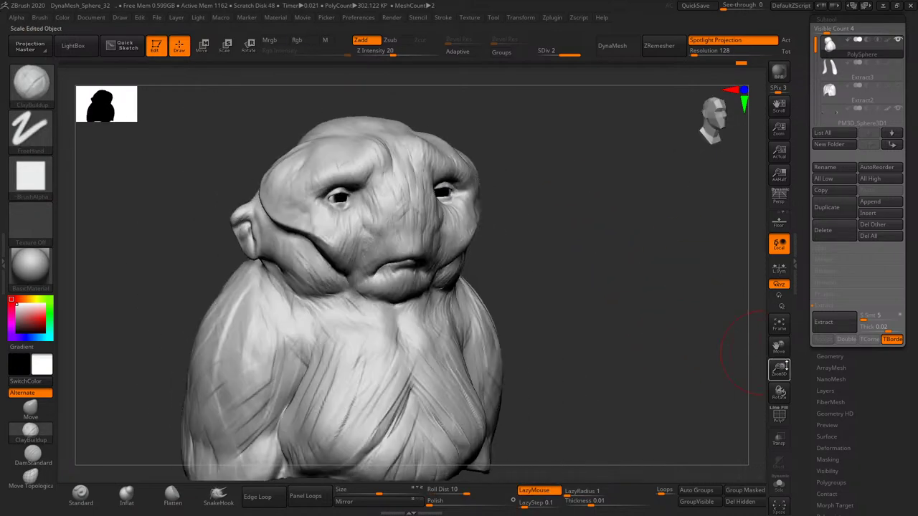
- Zoom in on the face and build up the forehead, brow area and skin beside the right eye
left_click_drag(779, 368, 746, 344)
mouse_move(746, 345)
right_mouse_down()
mouse_move(704, 339)
mouse_move(666, 359)
right_mouse_up()
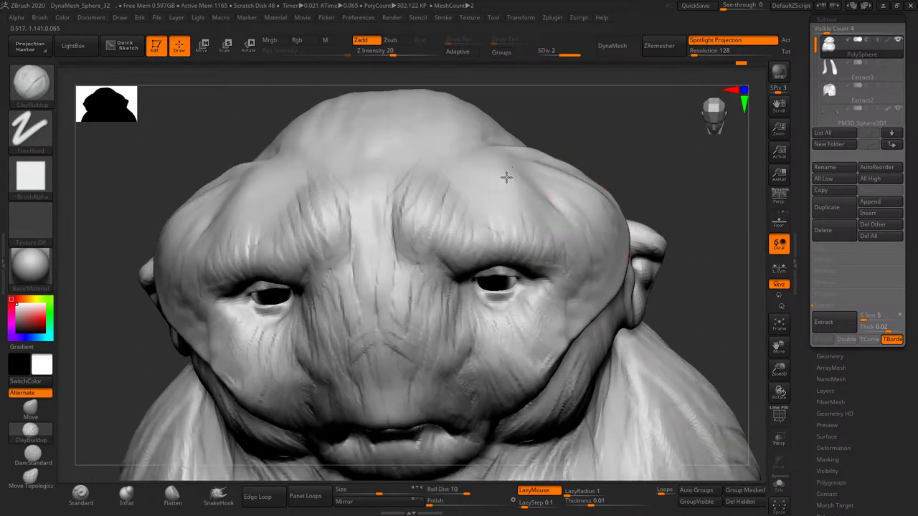
left_click_drag(539, 210, 517, 173)
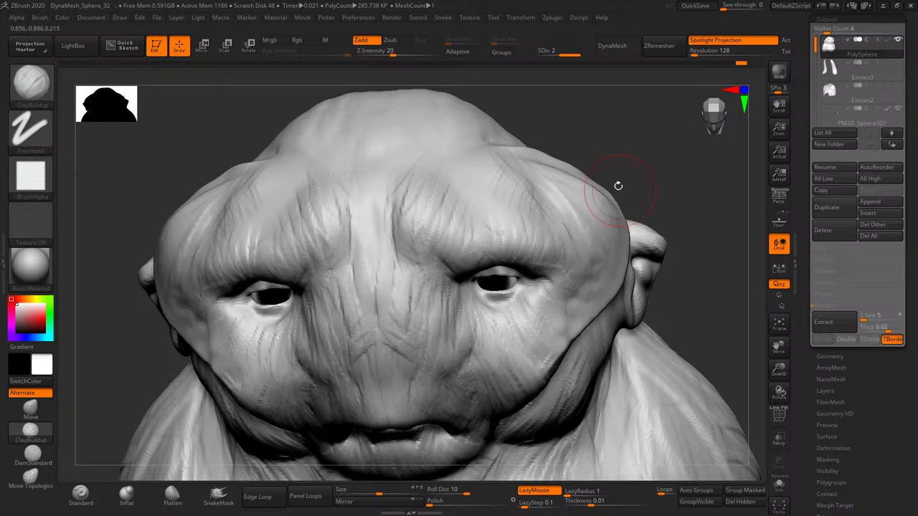
right_click_drag(617, 186, 537, 191)
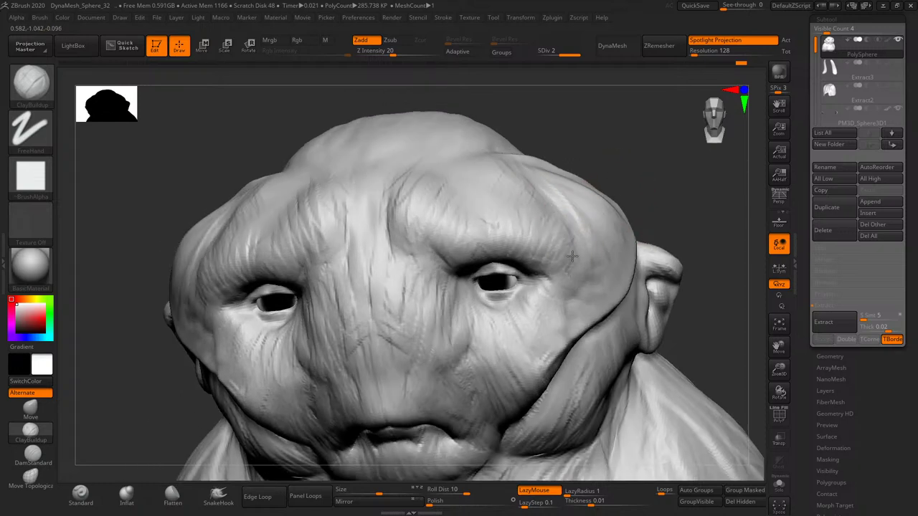
left_click_drag(549, 259, 545, 272)
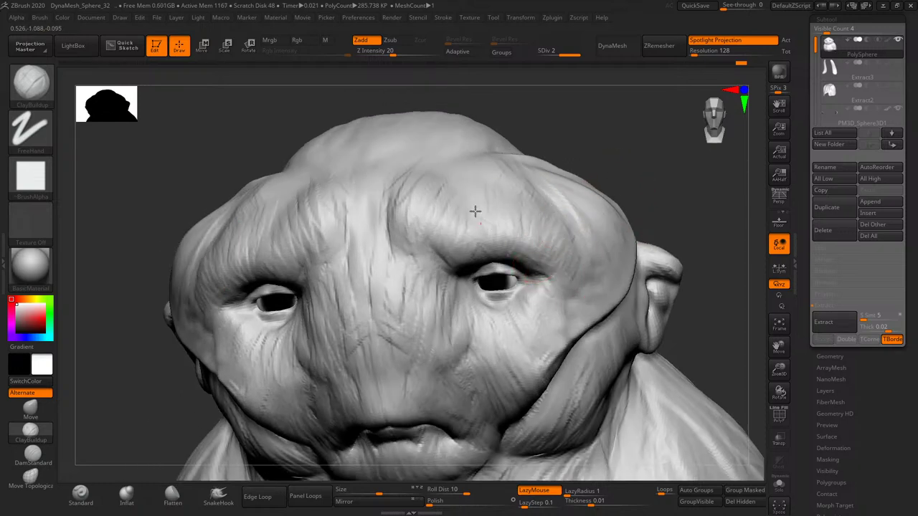
mouse_move(475, 210)
left_mouse_down()
mouse_move(461, 236)
mouse_move(376, 185)
mouse_move(392, 268)
mouse_move(388, 261)
left_mouse_up()
- Deepen the right cheek fold crease, carving along it below the mouth line
mouse_move(646, 236)
left_mouse_down()
mouse_move(636, 137)
mouse_move(646, 172)
left_mouse_up()
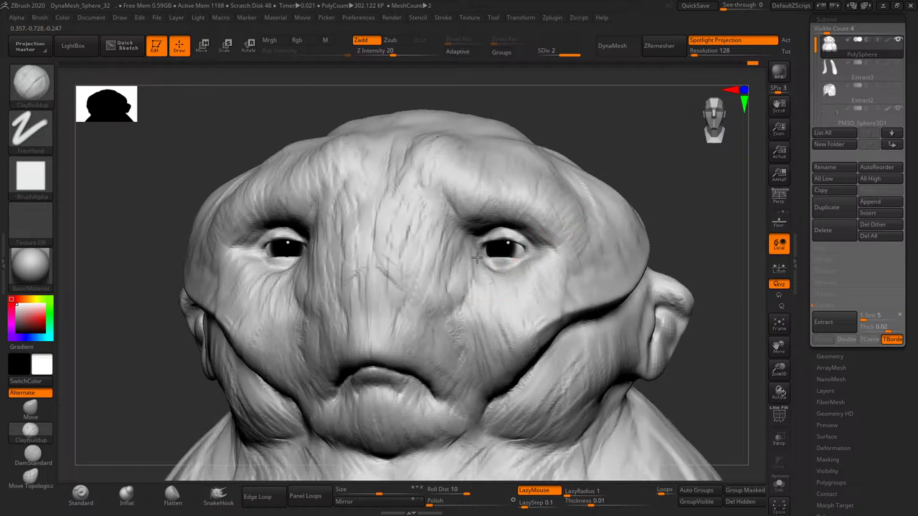
mouse_move(499, 291)
right_mouse_down()
mouse_move(528, 263)
mouse_move(482, 262)
right_mouse_up()
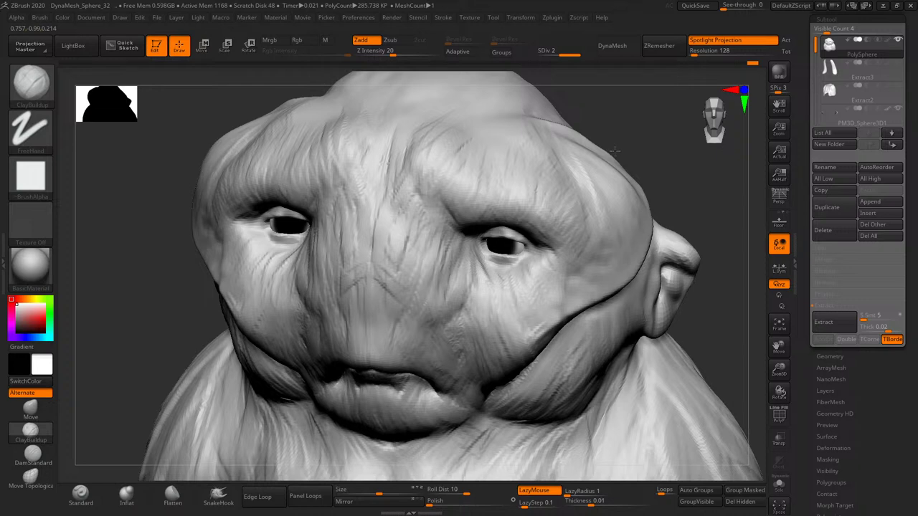
mouse_move(486, 265)
right_mouse_down()
mouse_move(500, 248)
mouse_move(490, 241)
right_mouse_up()
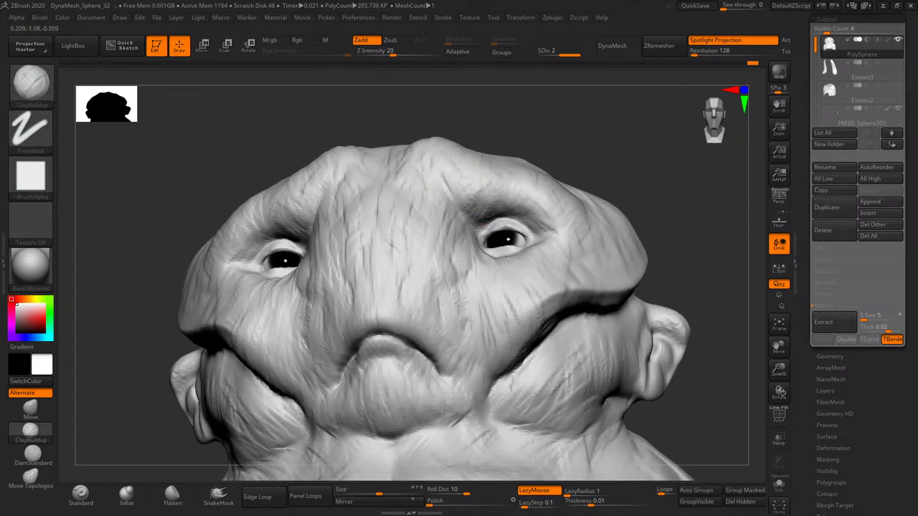
right_click_drag(545, 175, 467, 304)
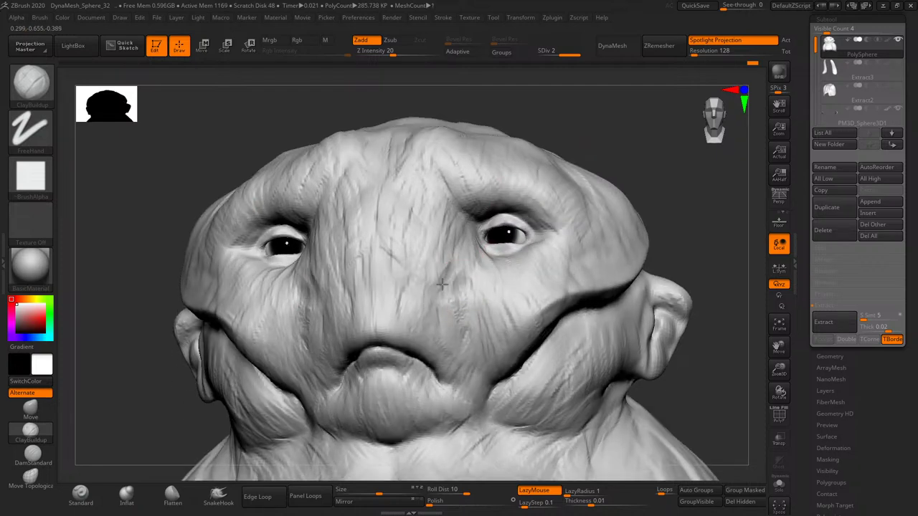
mouse_move(502, 219)
right_mouse_down()
mouse_move(637, 190)
mouse_move(641, 172)
mouse_move(582, 228)
right_mouse_up()
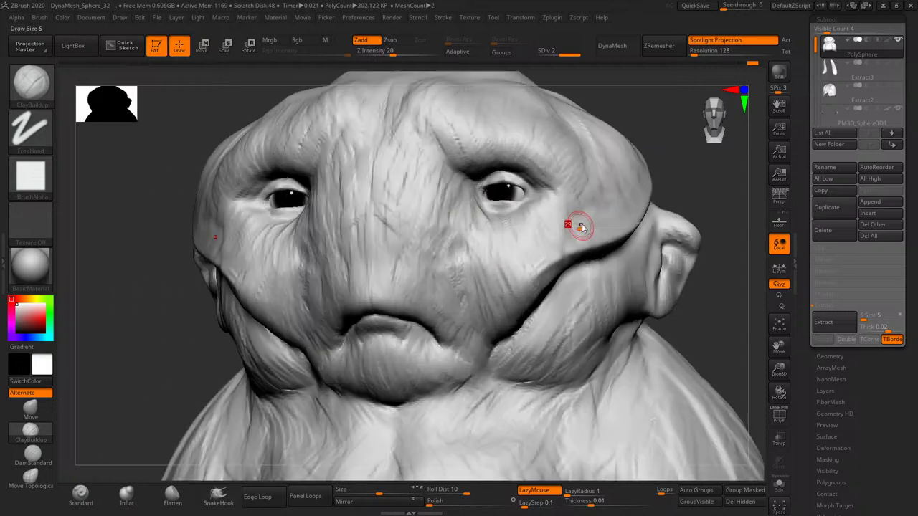
left_click_drag(595, 242, 655, 229)
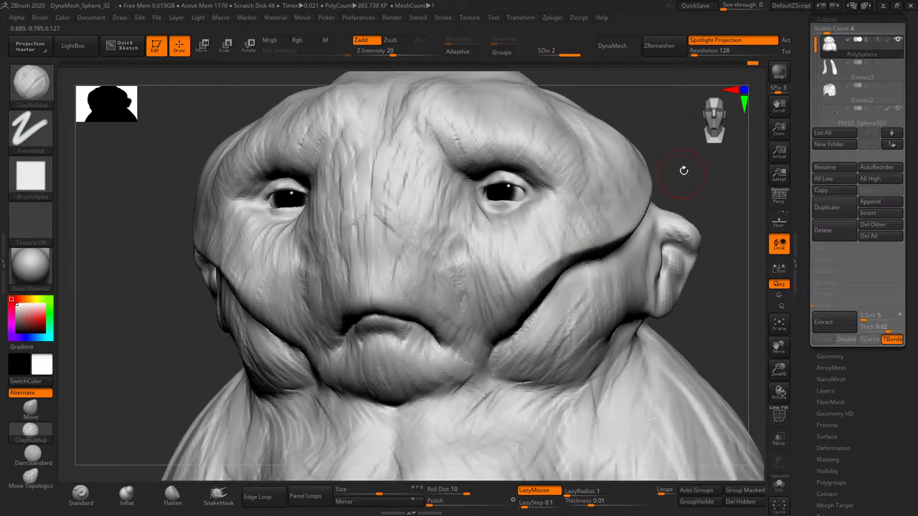
right_click_drag(683, 170, 570, 238)
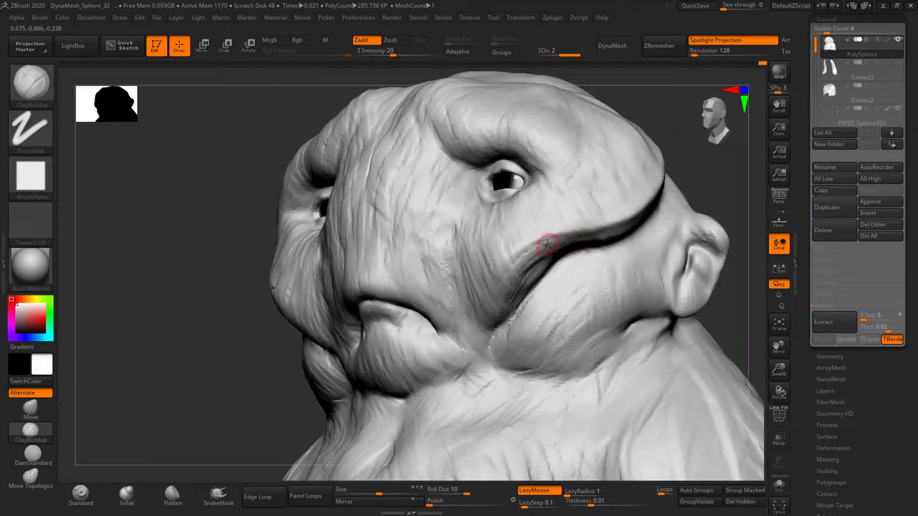
left_click_drag(515, 288, 495, 325)
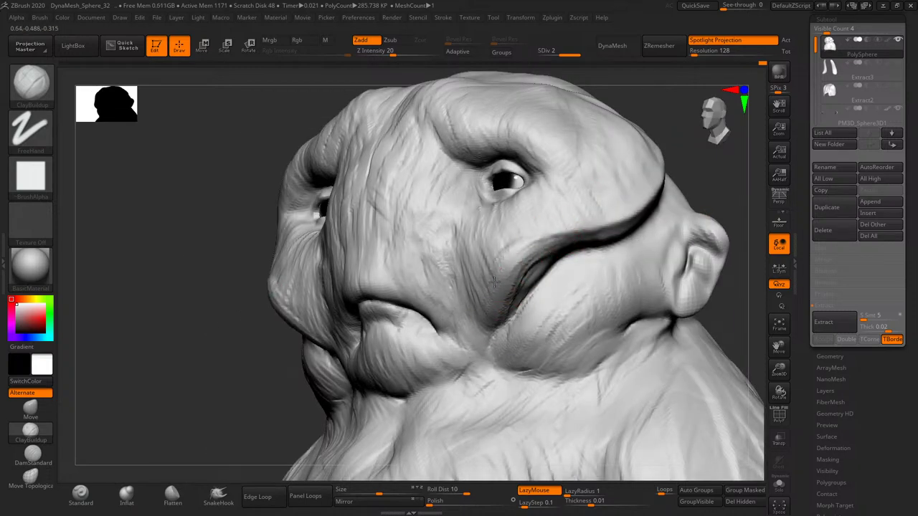
mouse_move(471, 240)
left_mouse_down()
mouse_move(462, 322)
mouse_move(482, 326)
mouse_move(440, 320)
left_mouse_up()
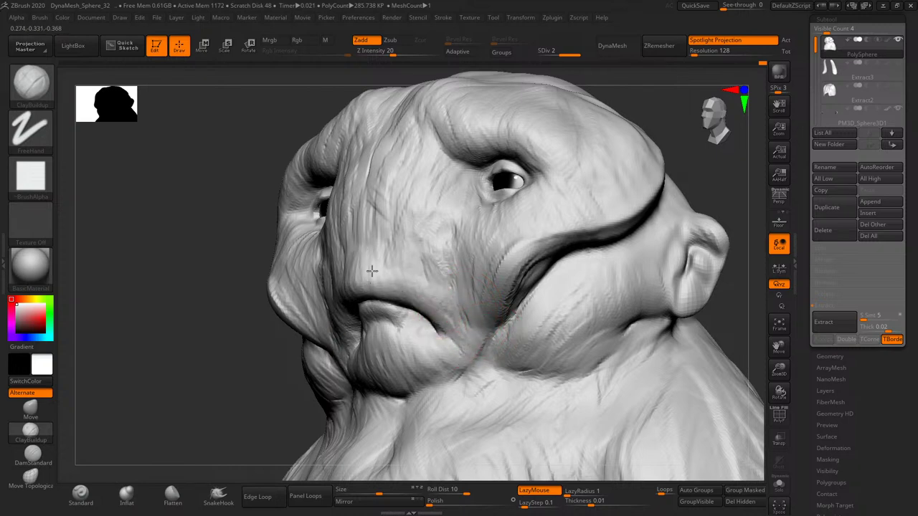
- Tilt the head down and stroke hair-like strands across the forehead
mouse_move(666, 137)
left_mouse_down()
mouse_move(660, 150)
mouse_move(691, 153)
mouse_move(416, 272)
left_mouse_up()
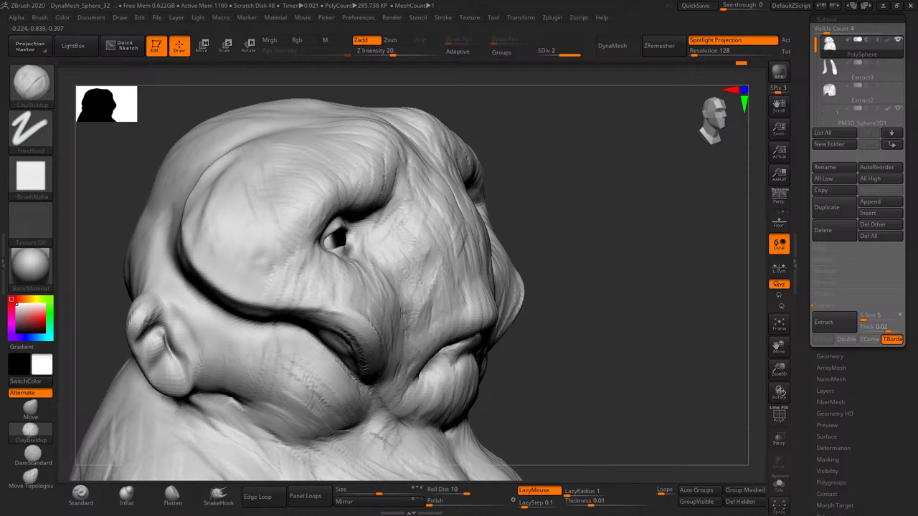
mouse_move(462, 256)
left_mouse_down()
mouse_move(596, 168)
mouse_move(600, 188)
mouse_move(565, 242)
left_mouse_up()
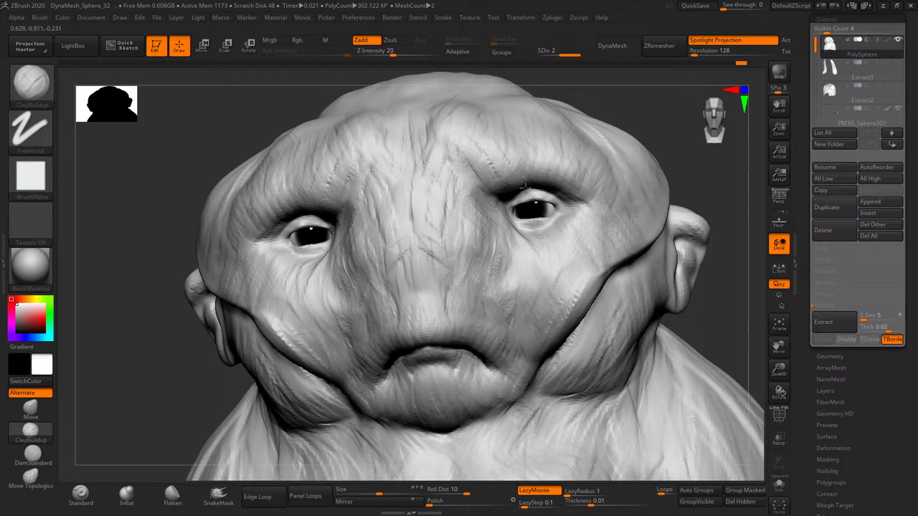
right_click_drag(525, 186, 502, 191)
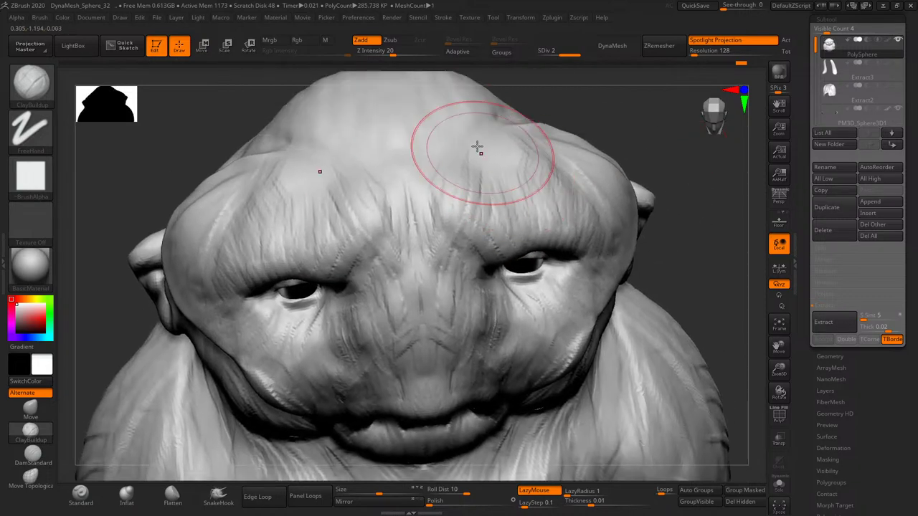
left_click_drag(477, 147, 502, 201)
mouse_move(506, 151)
left_mouse_down()
mouse_move(516, 201)
mouse_move(545, 226)
left_mouse_up()
left_click_drag(577, 140, 584, 229)
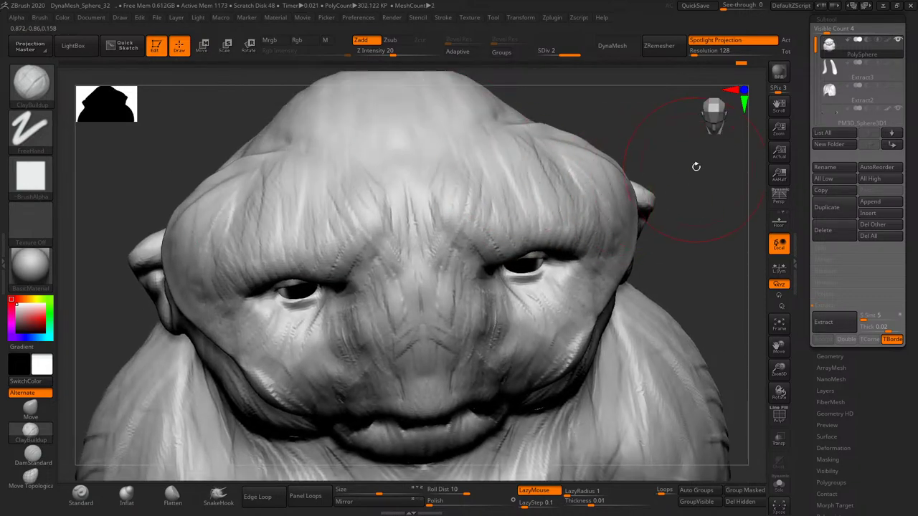
- From above, add strand strokes over the top of the head
left_click_drag(696, 166, 729, 274, "shift")
mouse_move(732, 352)
right_mouse_down("ctrl")
mouse_move(713, 350)
mouse_move(694, 299)
mouse_move(676, 311)
mouse_move(701, 327)
mouse_move(670, 334)
mouse_move(701, 338)
mouse_move(675, 344)
mouse_move(703, 328)
mouse_move(717, 359)
mouse_move(710, 351)
right_mouse_up("ctrl")
mouse_move(555, 159)
left_mouse_down()
mouse_move(533, 148)
mouse_move(495, 166)
mouse_move(440, 226)
mouse_move(426, 195)
left_mouse_up()
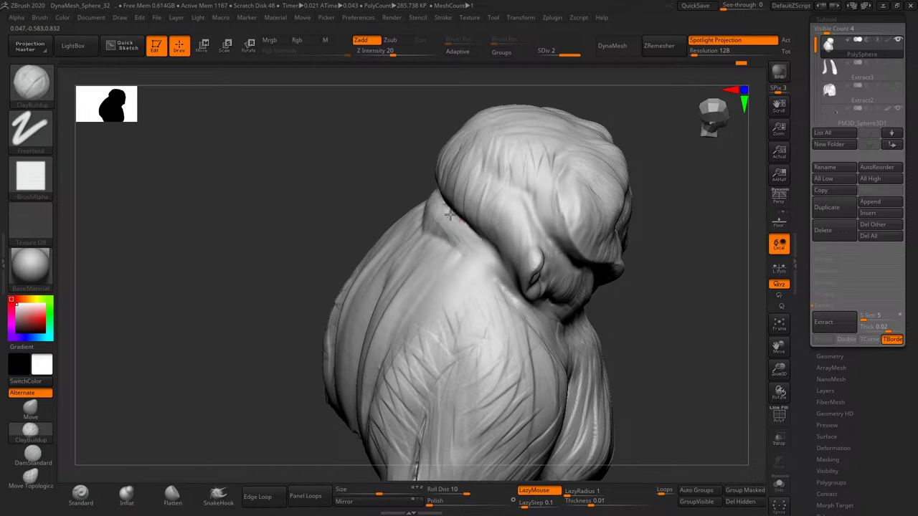
- Set Draw Size to 145 and carve strand ridges along the back neck fold
left_click_drag(661, 160, 426, 234)
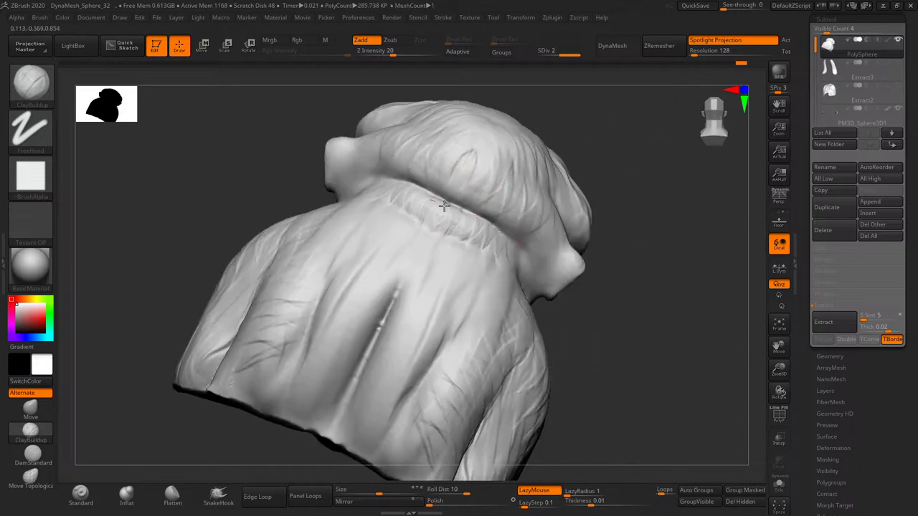
mouse_move(527, 243)
right_mouse_down()
mouse_move(523, 153)
mouse_move(535, 205)
right_mouse_up()
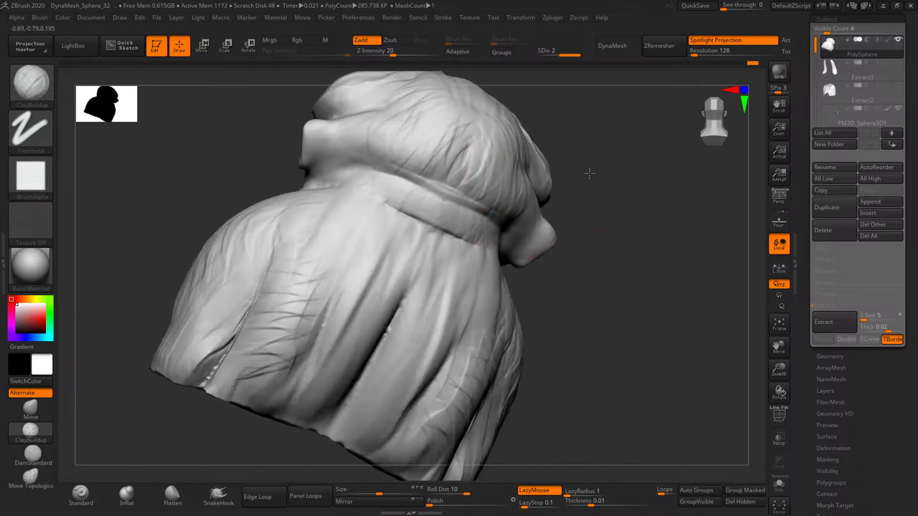
left_click_drag(545, 209, 563, 247)
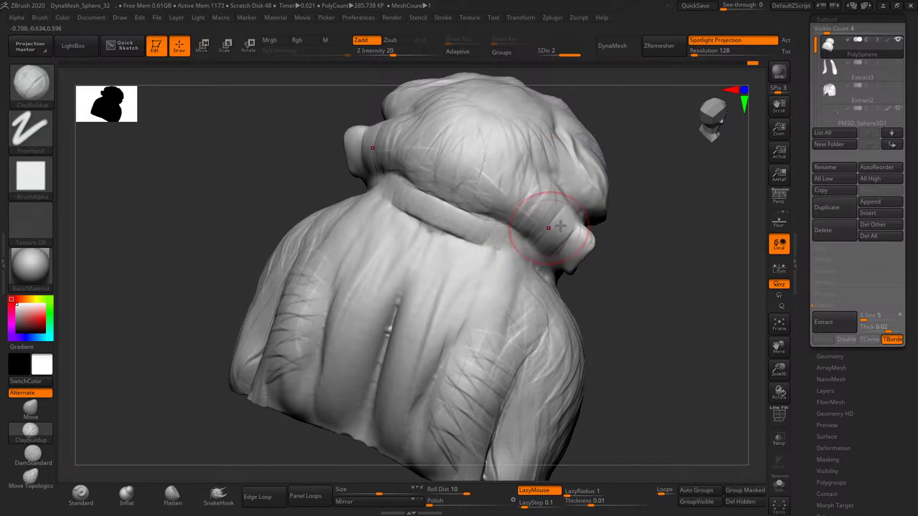
right_click_drag(557, 215, 551, 277)
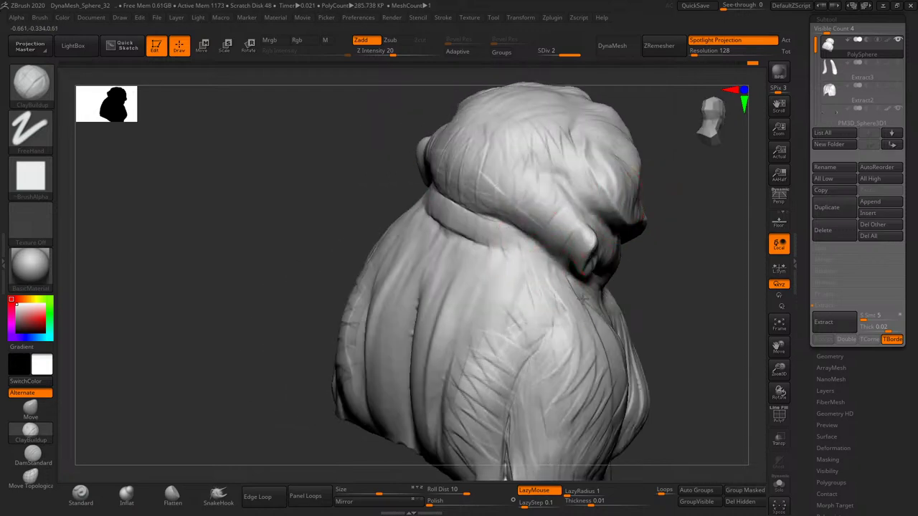
- Carve LazyMouse grooves along the collar fold, shoulder and down the back
mouse_move(419, 203)
left_mouse_down()
mouse_move(490, 248)
mouse_move(478, 223)
left_mouse_up()
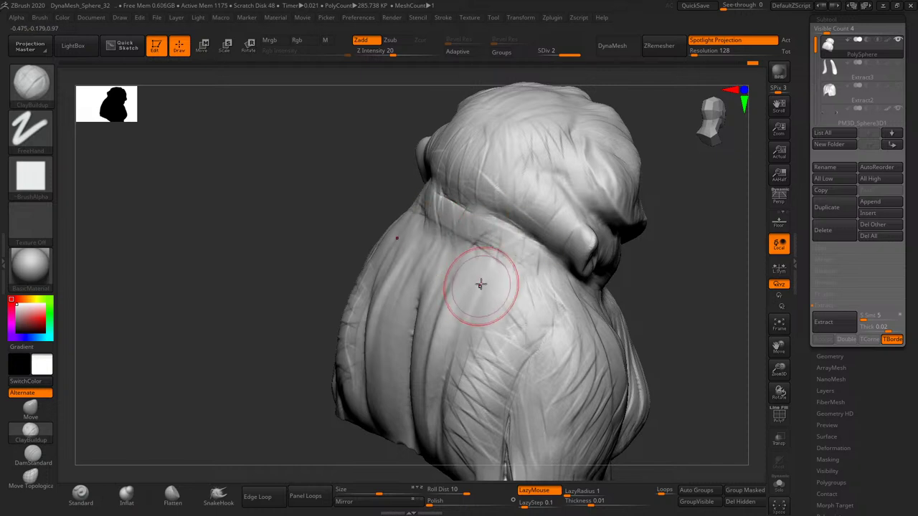
mouse_move(399, 280)
left_mouse_down()
mouse_move(439, 278)
mouse_move(438, 330)
left_mouse_up()
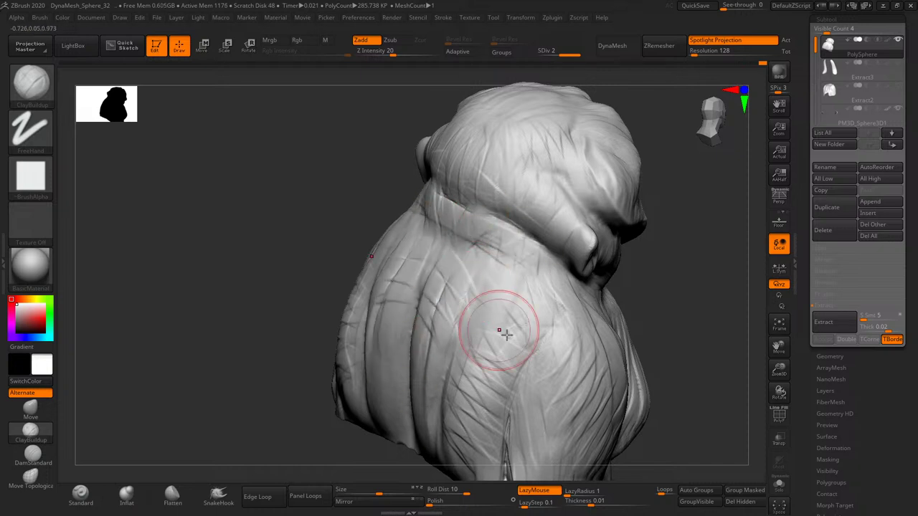
left_click_drag(502, 327, 487, 285)
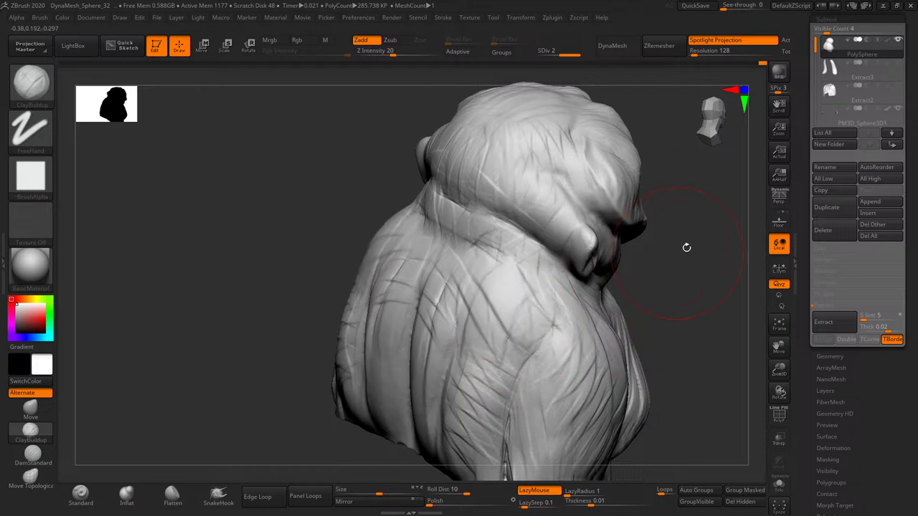
mouse_move(687, 248)
left_mouse_down()
mouse_move(653, 208)
mouse_move(648, 236)
left_mouse_up()
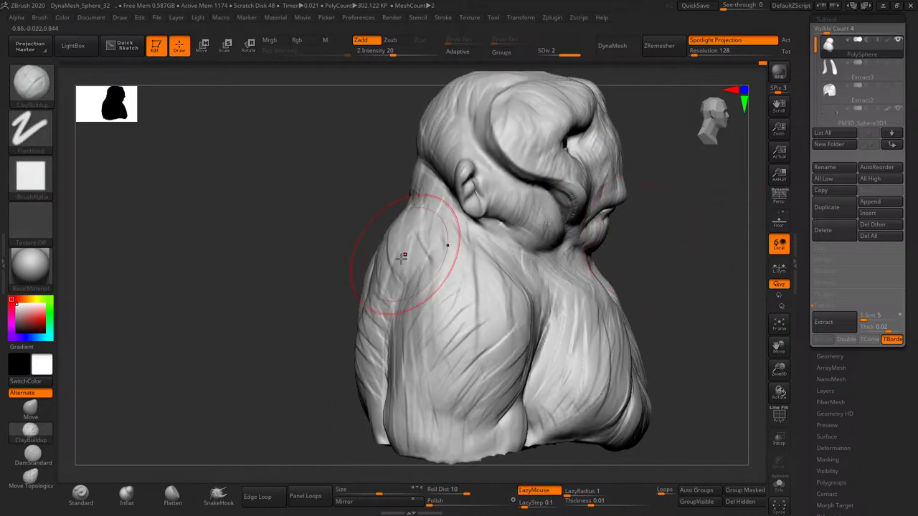
mouse_move(674, 287)
left_mouse_down()
mouse_move(631, 287)
mouse_move(620, 247)
mouse_move(492, 318)
left_mouse_up()
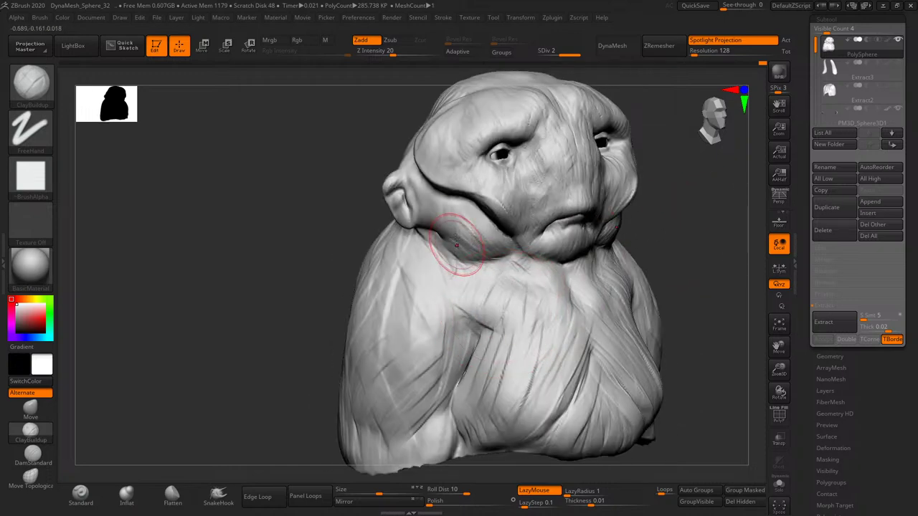
- Undo the last nose change and check the face from frontal, three-quarter and profile views
mouse_move(690, 205)
left_mouse_down()
mouse_move(634, 187)
mouse_move(655, 210)
mouse_move(636, 211)
mouse_move(647, 260)
mouse_move(681, 241)
mouse_move(509, 229)
left_mouse_up()
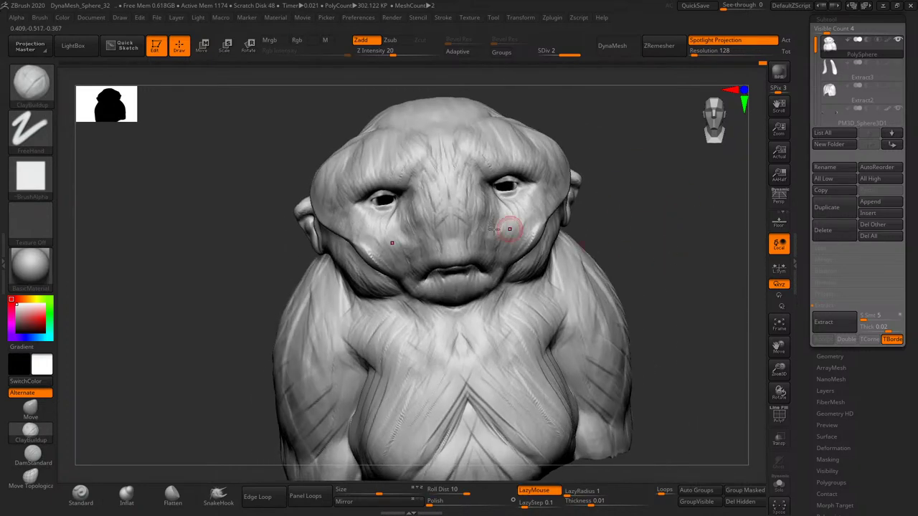
mouse_move(641, 191)
left_mouse_down()
mouse_move(641, 209)
mouse_move(464, 213)
left_mouse_up()
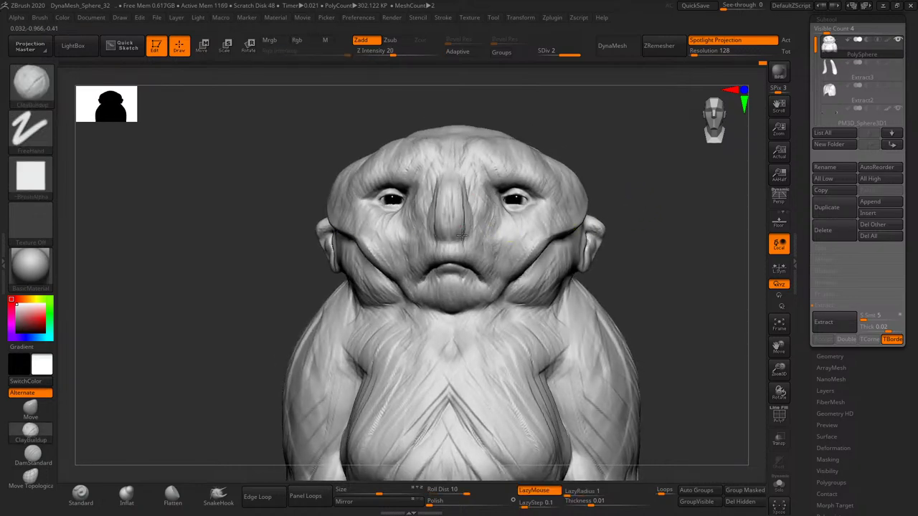
key("ctrl+z")
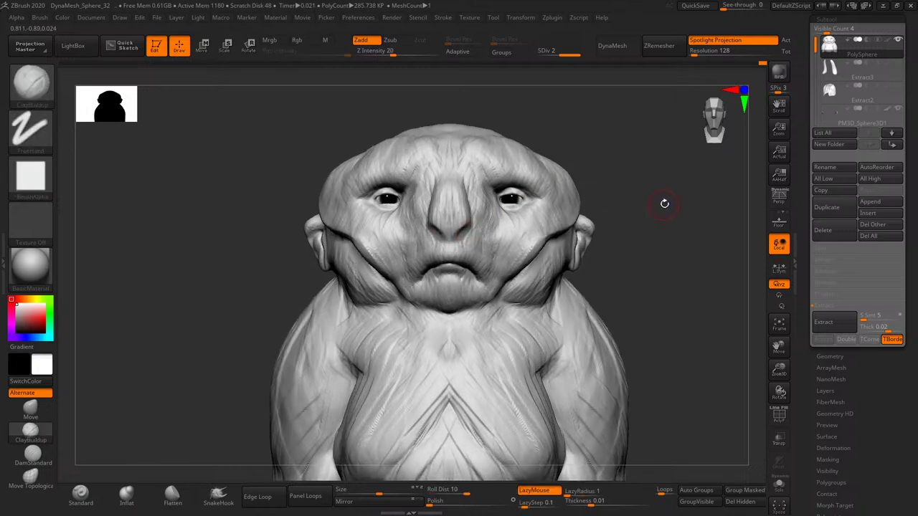
mouse_move(662, 199)
left_mouse_down()
mouse_move(647, 195)
mouse_move(677, 190)
mouse_move(676, 206)
left_mouse_up()
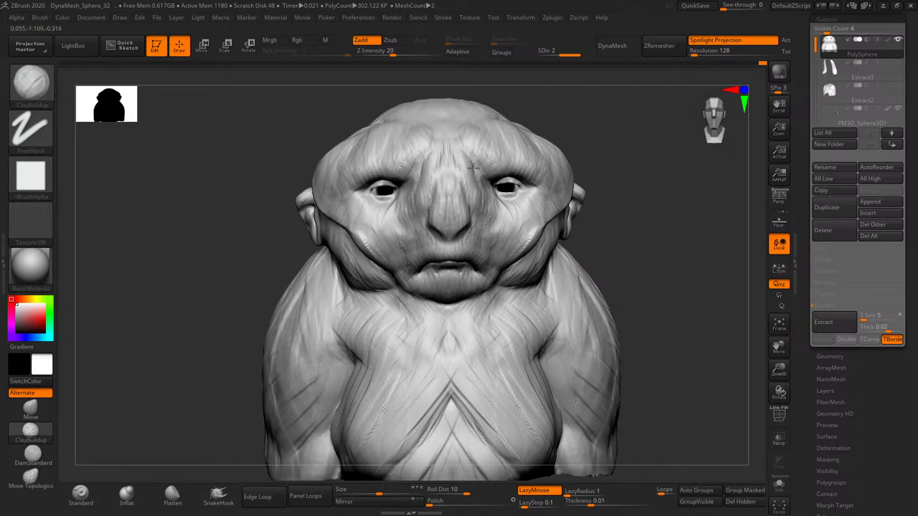
mouse_move(638, 150)
left_mouse_down()
mouse_move(641, 179)
mouse_move(447, 209)
left_mouse_up()
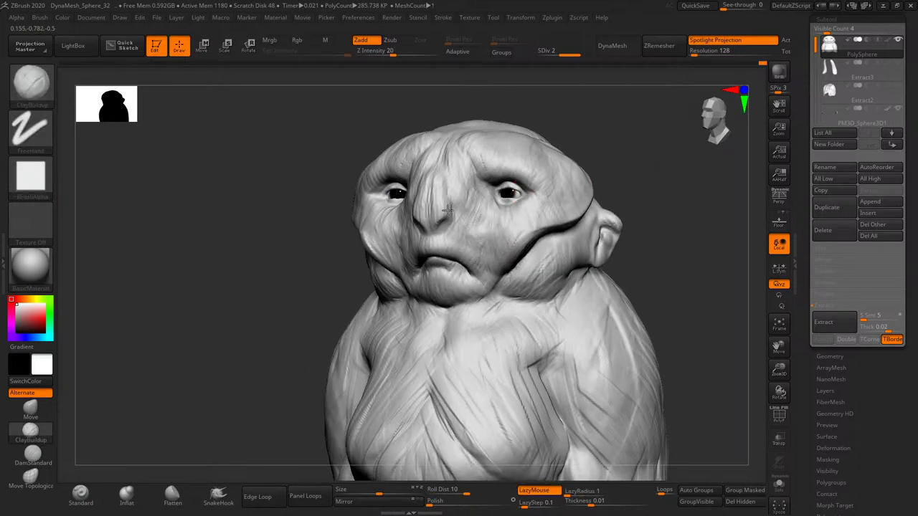
mouse_move(624, 159)
left_mouse_down()
mouse_move(642, 154)
mouse_move(539, 184)
left_mouse_up()
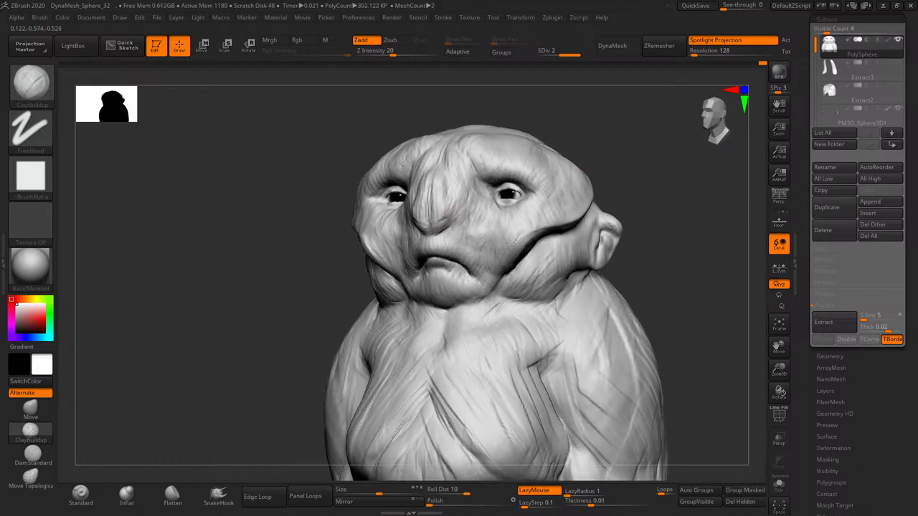
mouse_move(636, 160)
left_mouse_down()
mouse_move(648, 176)
mouse_move(666, 164)
mouse_move(682, 170)
mouse_move(636, 160)
mouse_move(465, 219)
left_mouse_up()
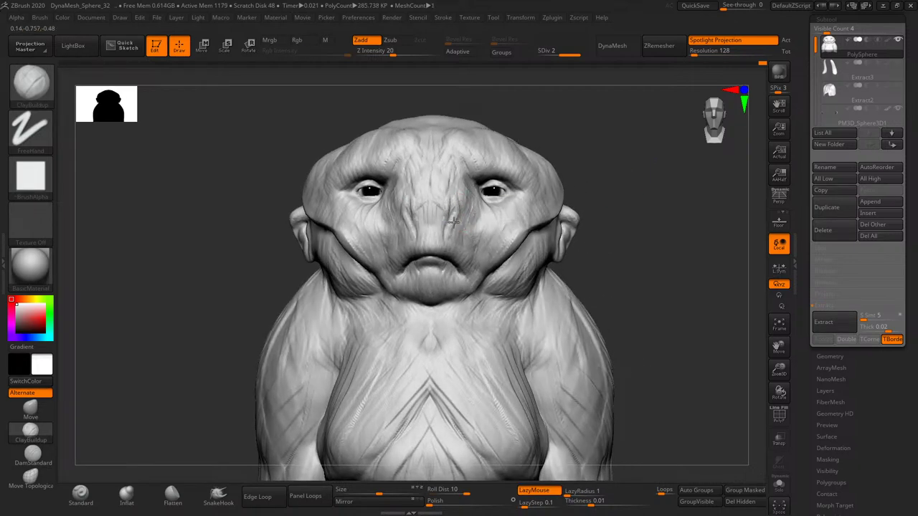
- Build up mirrored ClayBuildup ridges on the nose bridge between the eyes
mouse_move(454, 223)
left_mouse_down()
mouse_move(436, 248)
mouse_move(458, 239)
left_mouse_up()
left_click_drag(461, 206, 465, 205)
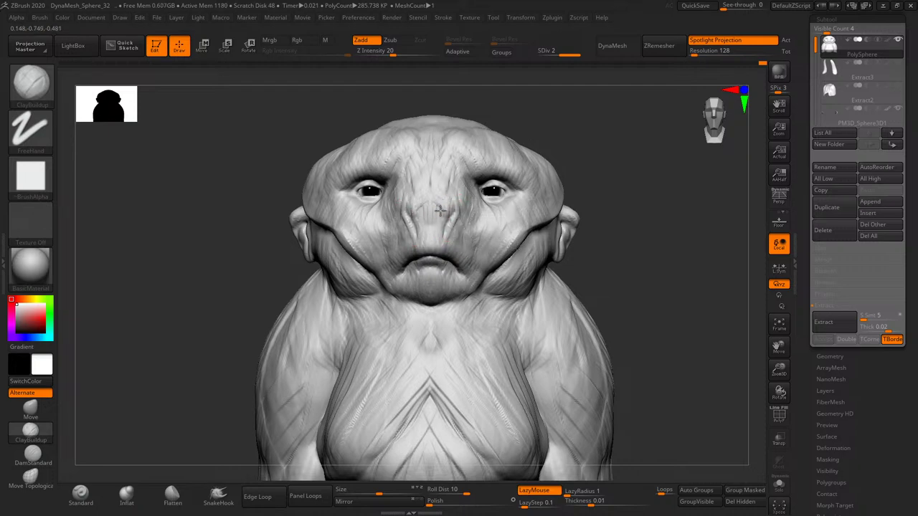
mouse_move(437, 204)
left_mouse_down()
mouse_move(430, 174)
mouse_move(436, 199)
left_mouse_up()
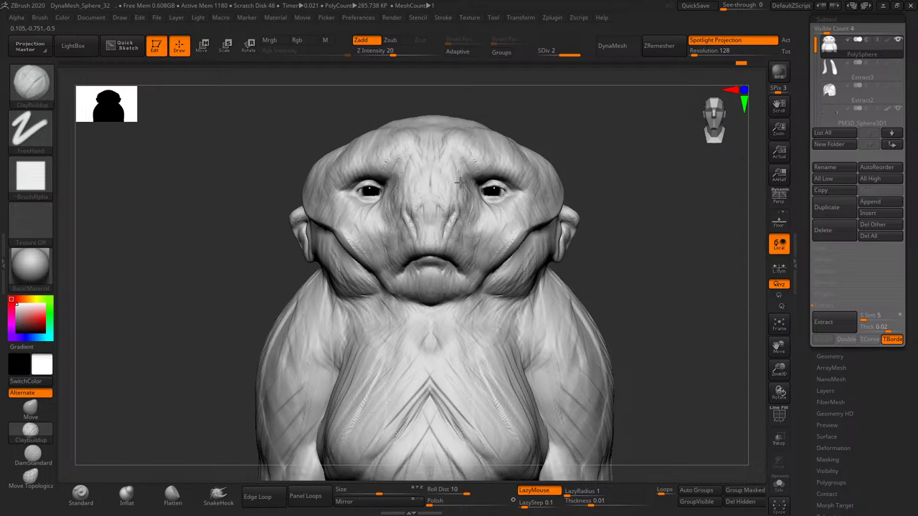
right_click_drag(446, 154, 436, 164)
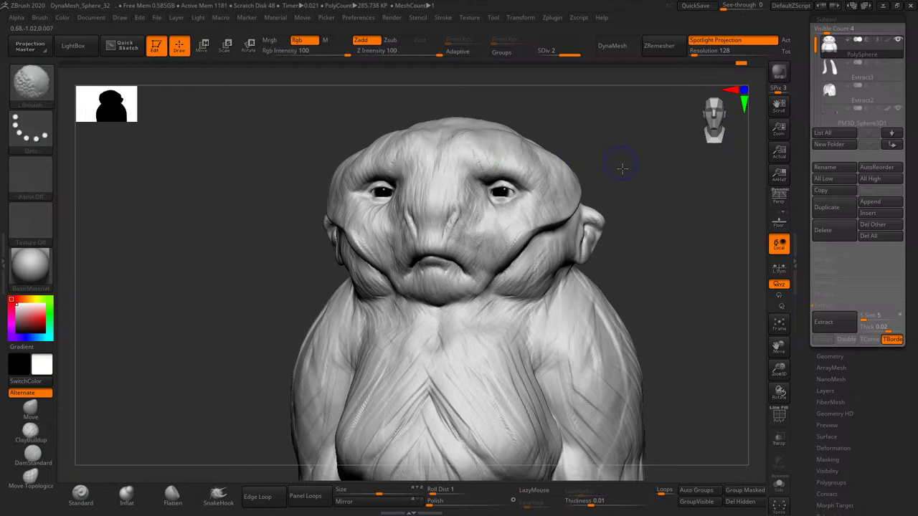
right_click_drag(619, 164, 597, 159)
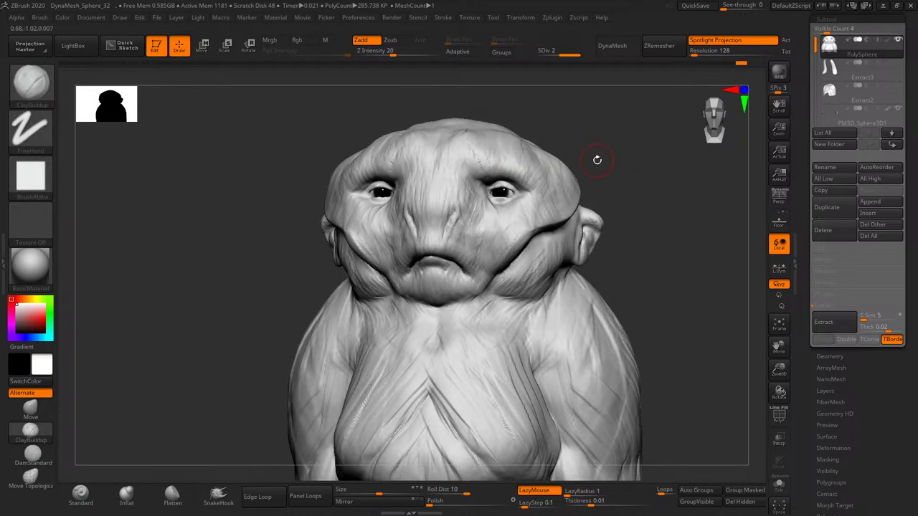
- With DamStandard, carve mirrored grooves along both sides of the nose
left_click(33, 453)
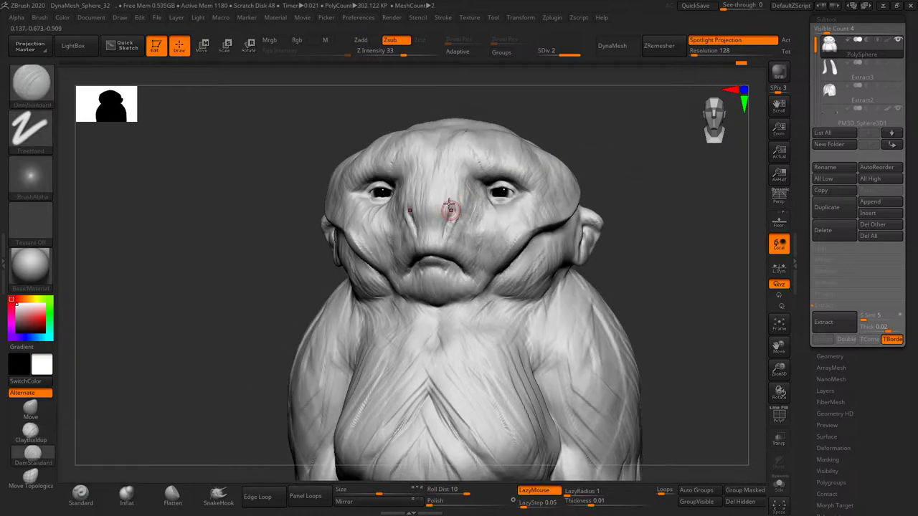
left_click_drag(450, 216, 465, 211)
right_click_drag(466, 211, 496, 191)
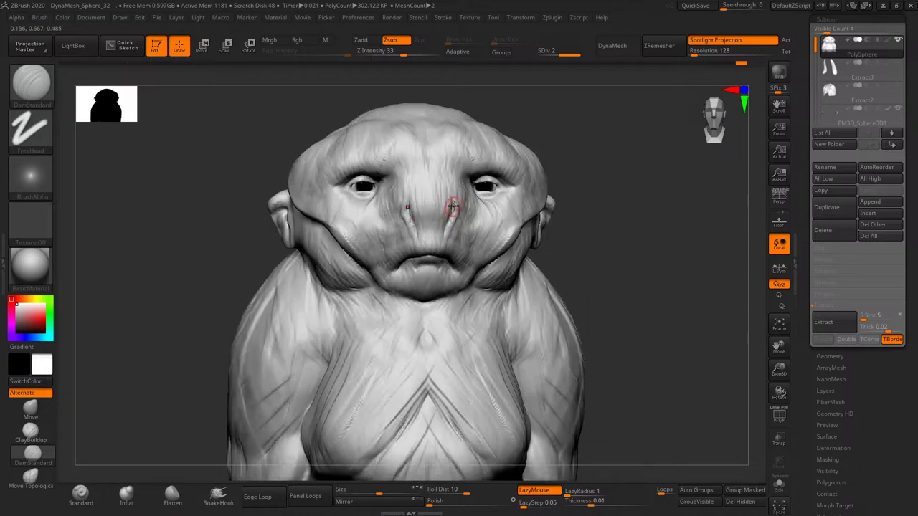
mouse_move(611, 154)
right_mouse_down()
mouse_move(600, 144)
mouse_move(616, 143)
mouse_move(600, 160)
right_mouse_up()
key("ctrl")
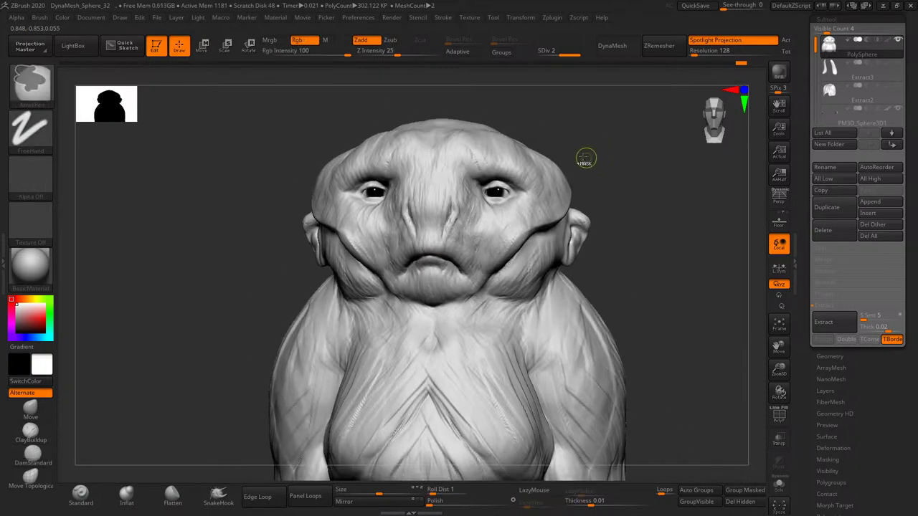
- Carve and deepen a crease running down the length of the nose
left_click_drag(464, 208, 492, 199)
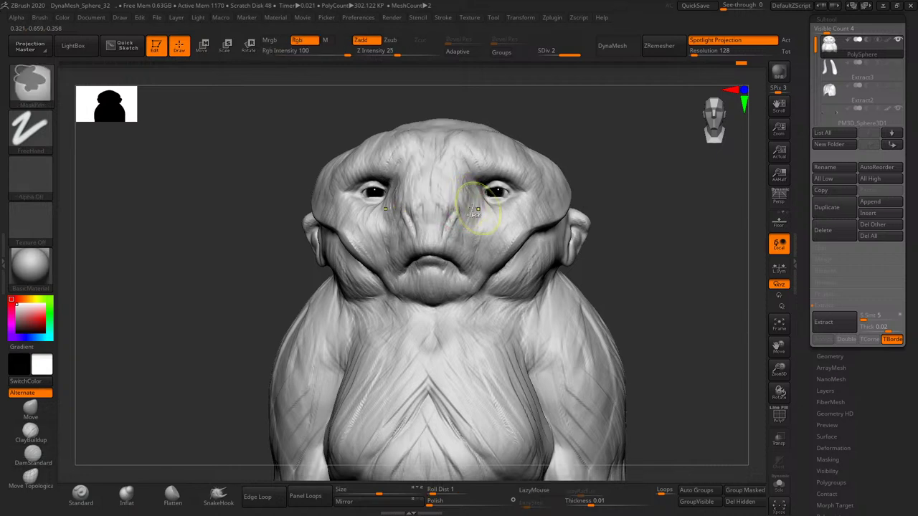
right_click_drag(452, 178, 441, 183)
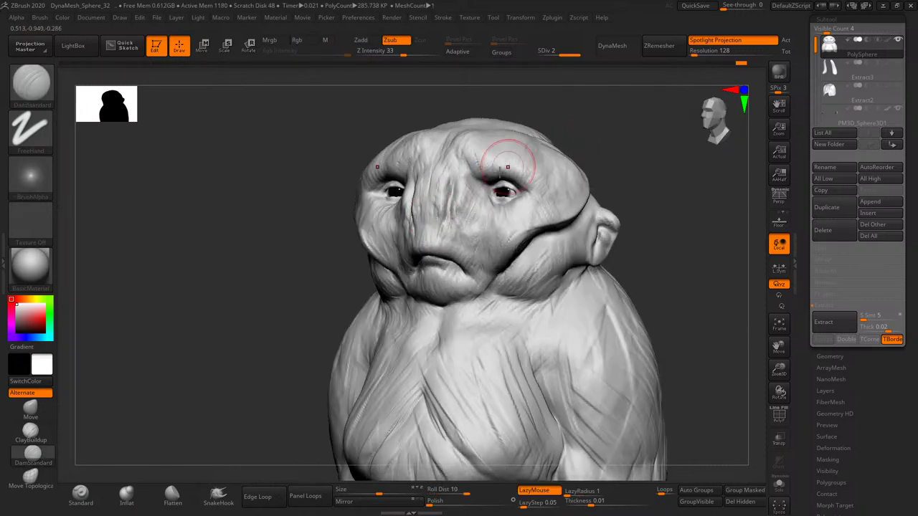
left_click_drag(425, 228, 434, 187)
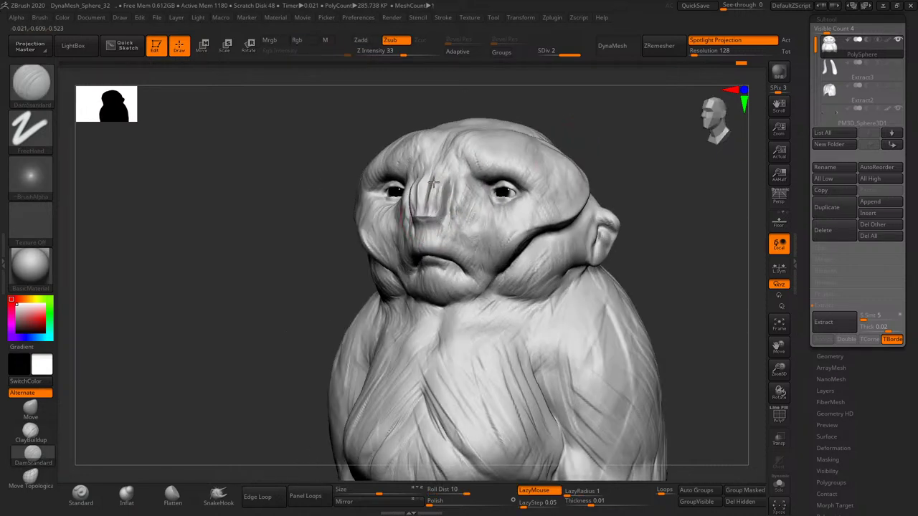
mouse_move(522, 148)
right_mouse_down()
mouse_move(628, 136)
mouse_move(590, 178)
right_mouse_up()
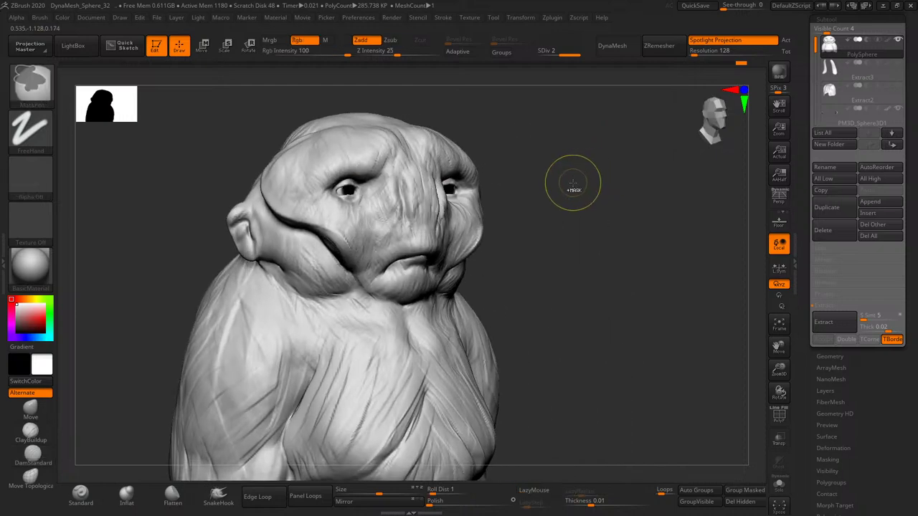
- Switch back to ClayBuildup, adjust brush size, and build strand detail on the nose
left_click(30, 431)
right_click_drag(552, 164, 440, 195, "shift")
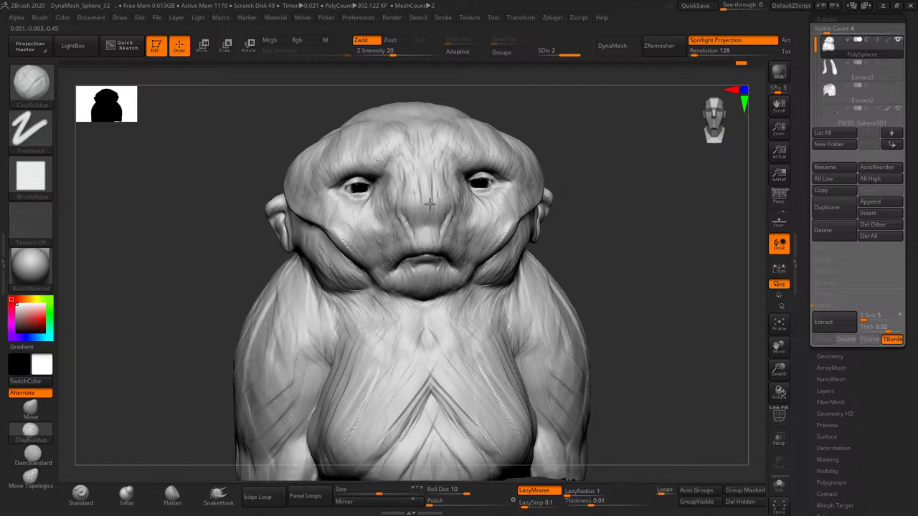
right_click_drag(429, 205, 454, 223)
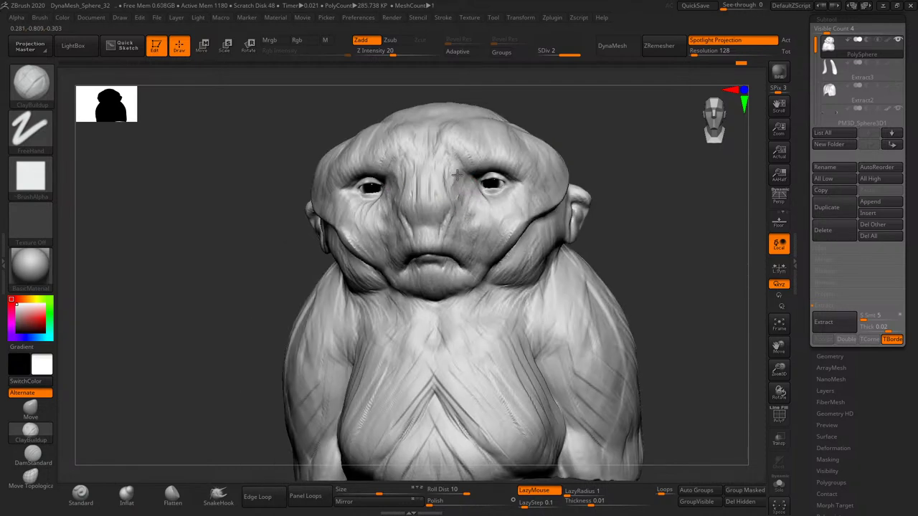
left_click_drag(550, 127, 440, 185)
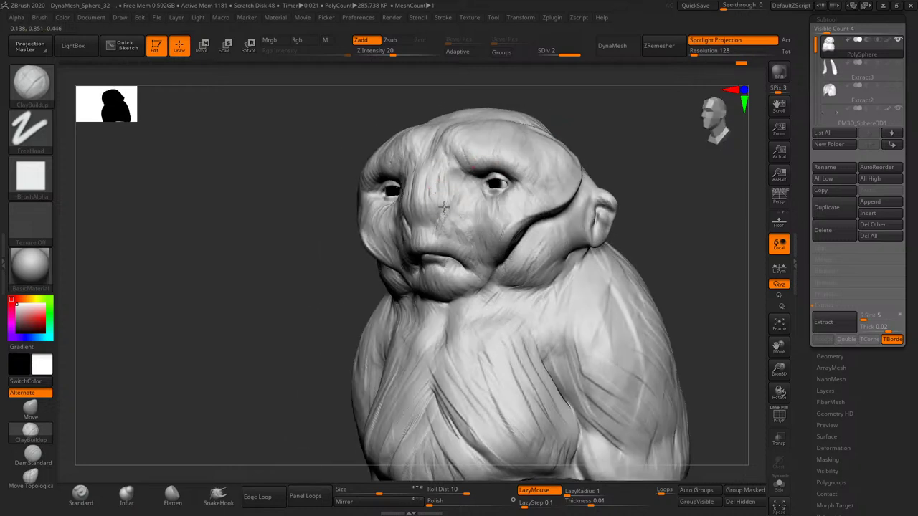
key("s")
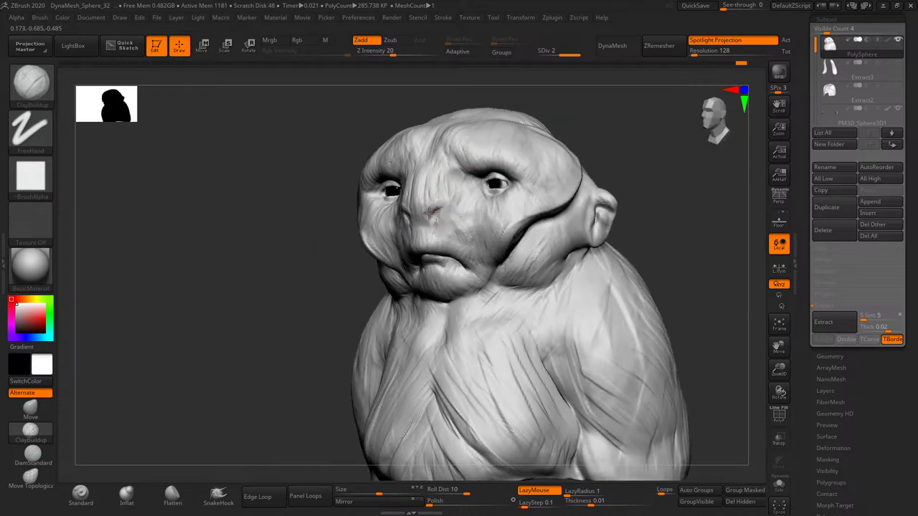
left_click_drag(433, 205, 427, 207)
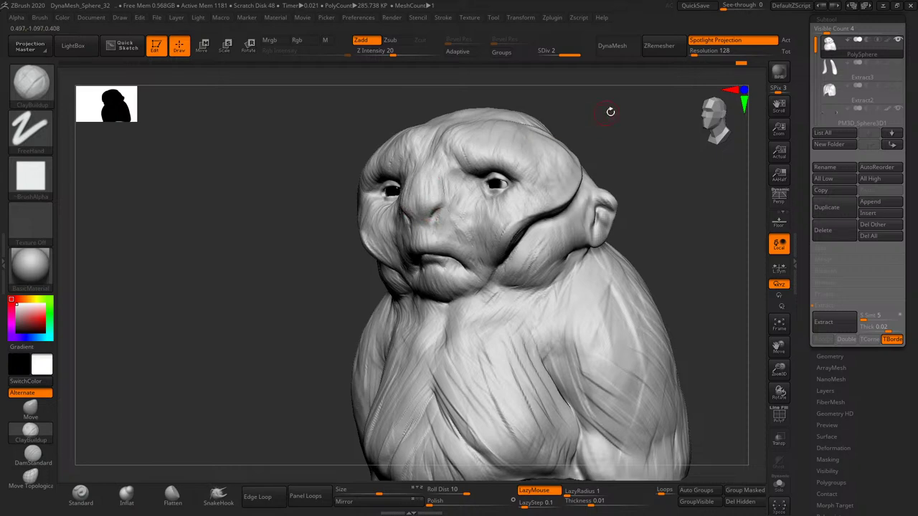
mouse_move(608, 110)
left_mouse_down()
mouse_move(625, 113)
mouse_move(576, 148)
left_mouse_up()
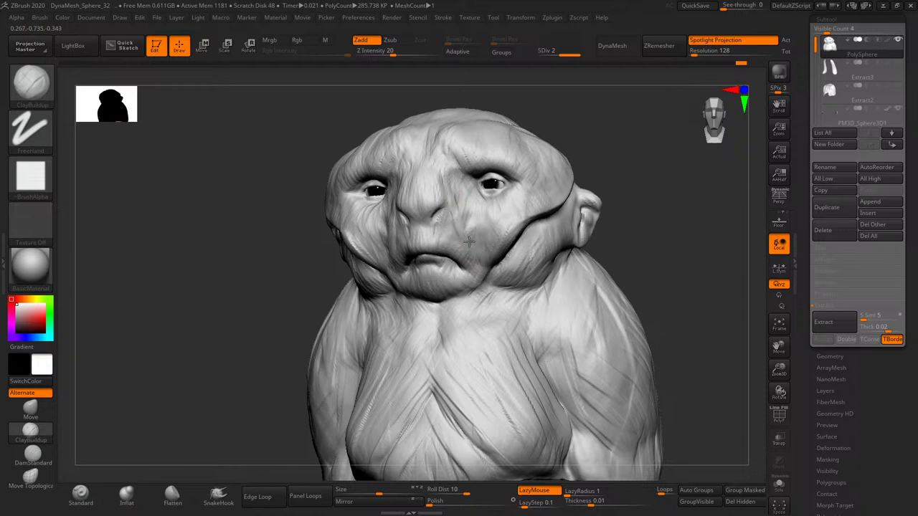
- Add mirrored buildup folds on the cheeks beside the nose and mouth
left_click_drag(460, 212, 468, 253)
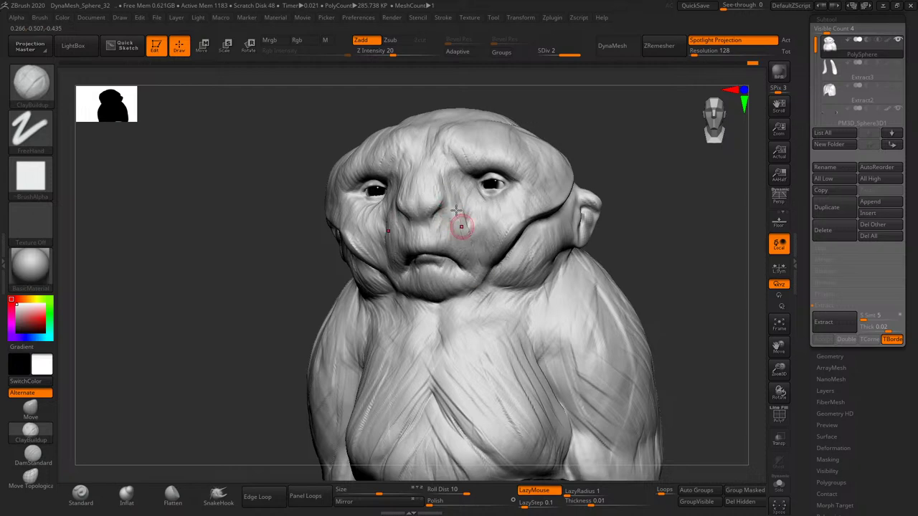
left_click_drag(461, 215, 478, 256)
left_click_drag(461, 215, 478, 256)
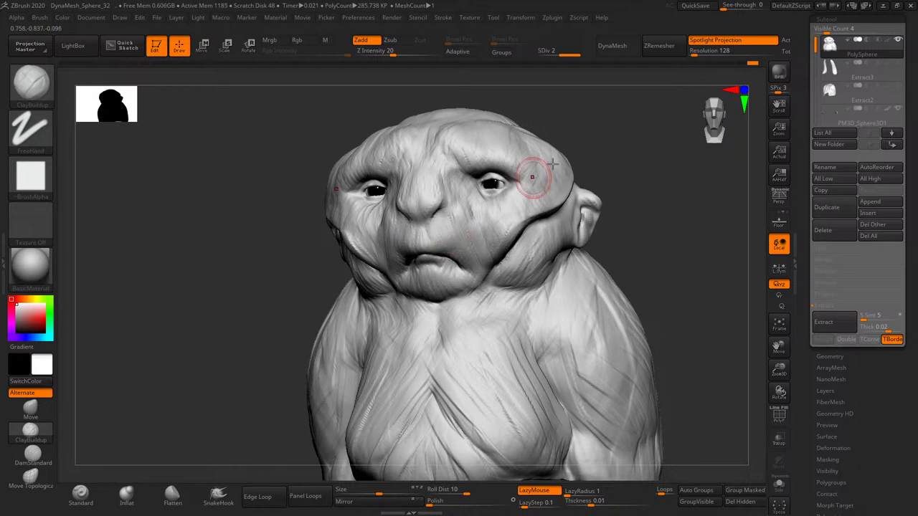
mouse_move(545, 161)
left_mouse_down()
mouse_move(605, 150)
mouse_move(433, 260)
mouse_move(443, 252)
mouse_move(435, 233)
left_mouse_up()
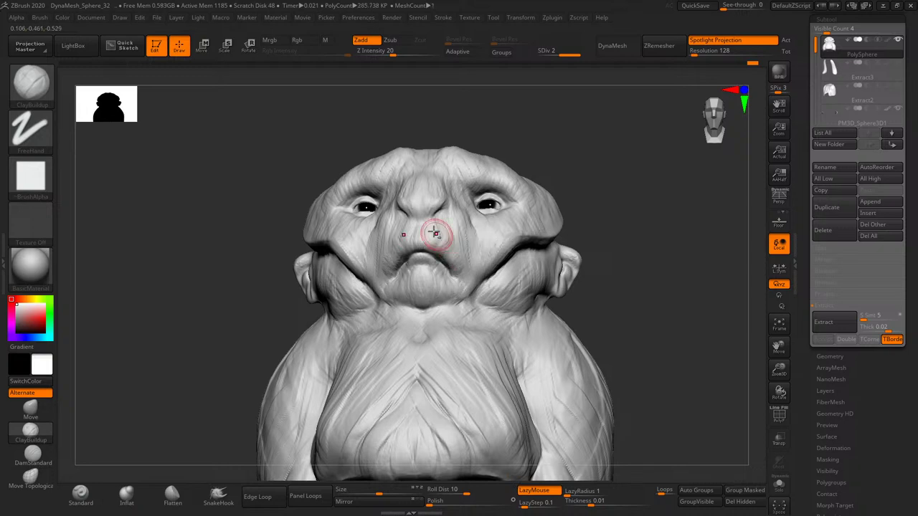
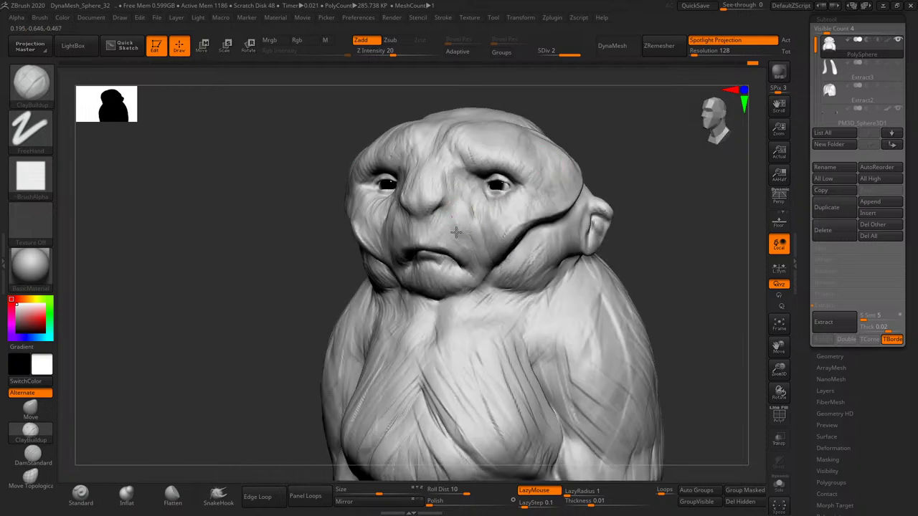
- Smooth away the crease beside the nose and refine the cheek down to the chin
left_click_drag(455, 208, 485, 266)
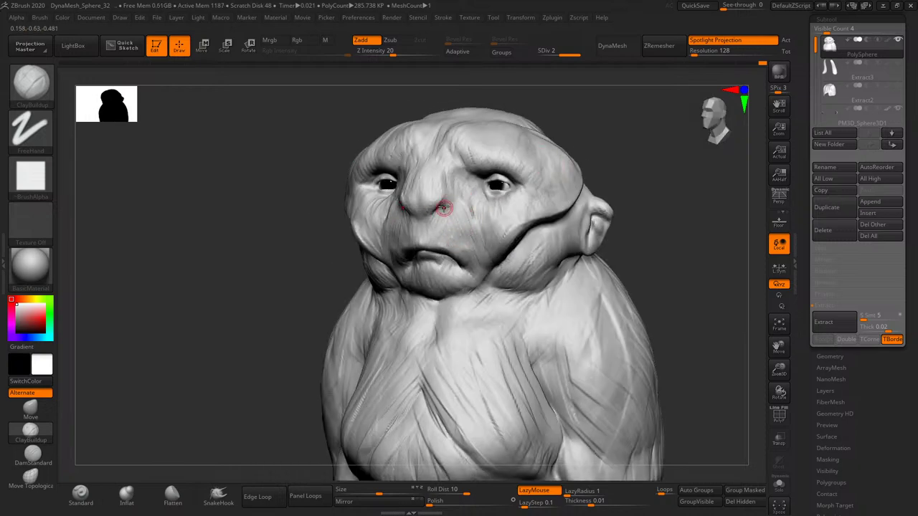
mouse_move(439, 204)
left_mouse_down("shift")
mouse_move(420, 205)
mouse_move(416, 189)
mouse_move(421, 211)
left_mouse_up("shift")
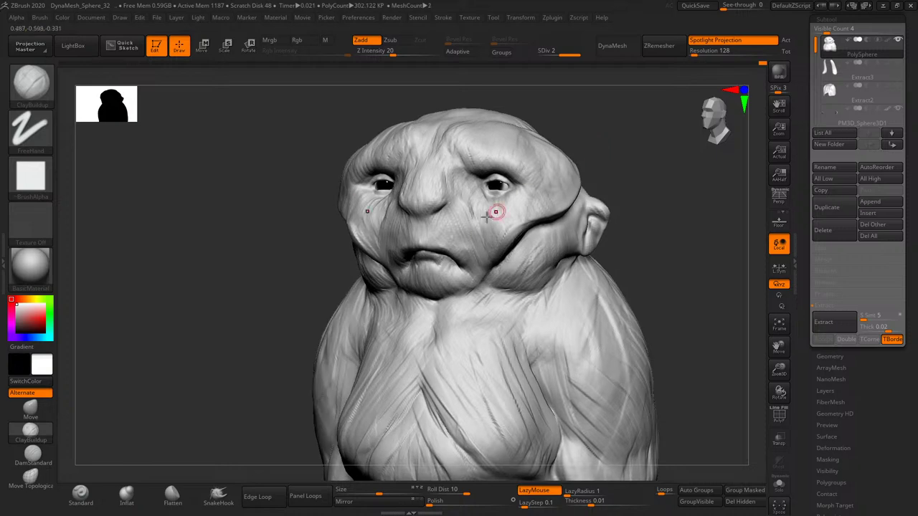
left_click_drag(492, 211, 455, 276)
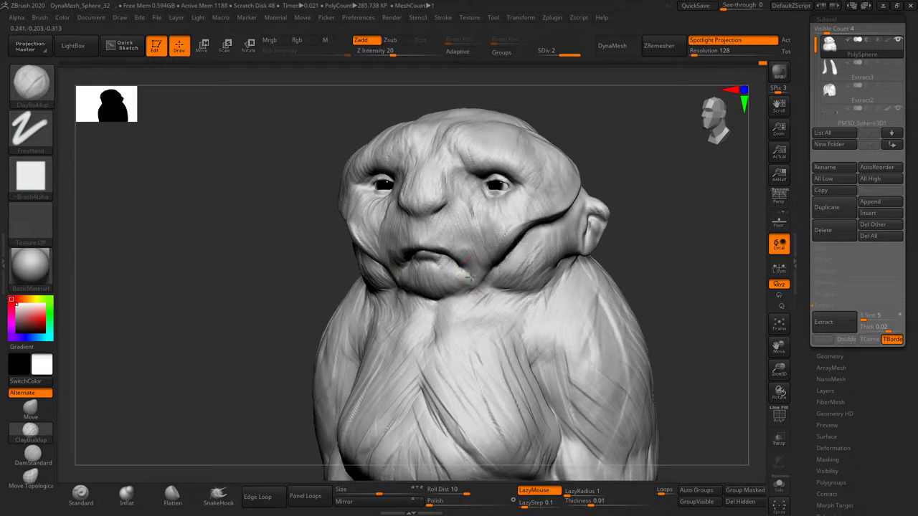
left_click_drag(471, 275, 465, 266)
- Orbit the head to review the face from front, above and below
right_click_drag(460, 266, 445, 251)
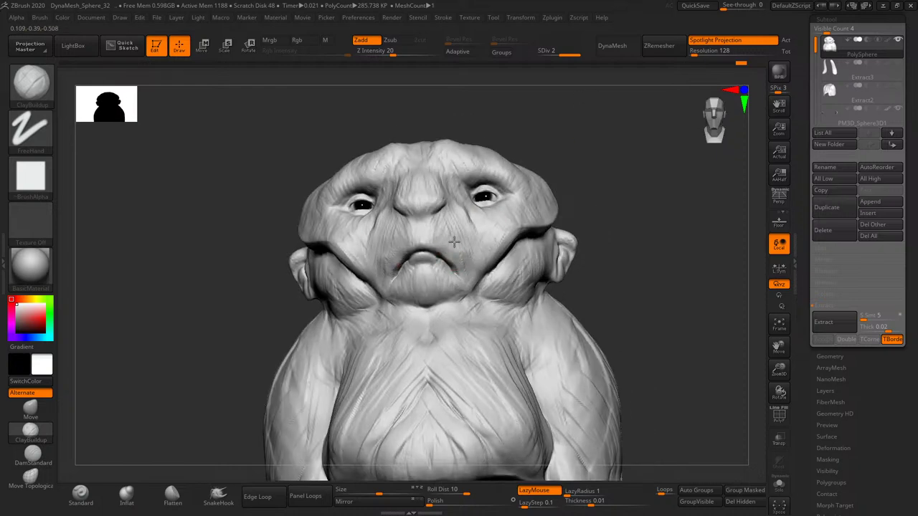
right_click_drag(459, 251, 452, 236)
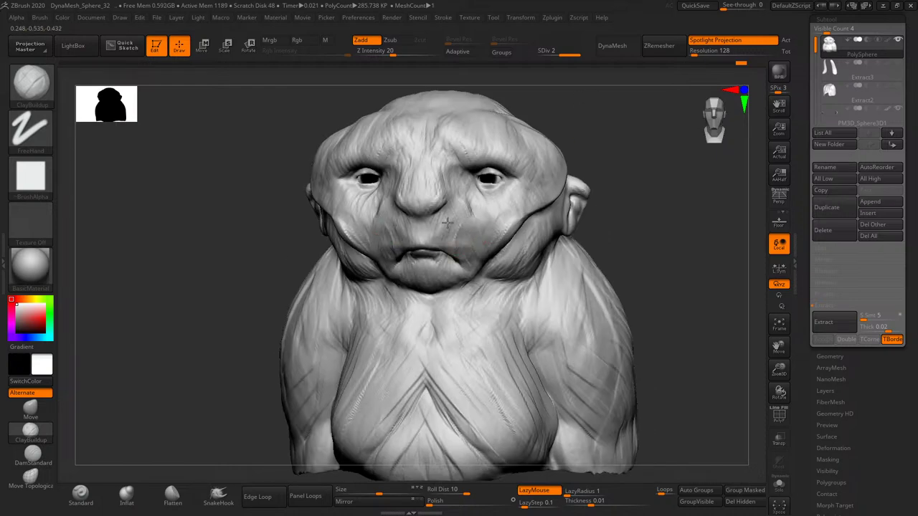
right_click_drag(524, 163, 430, 228)
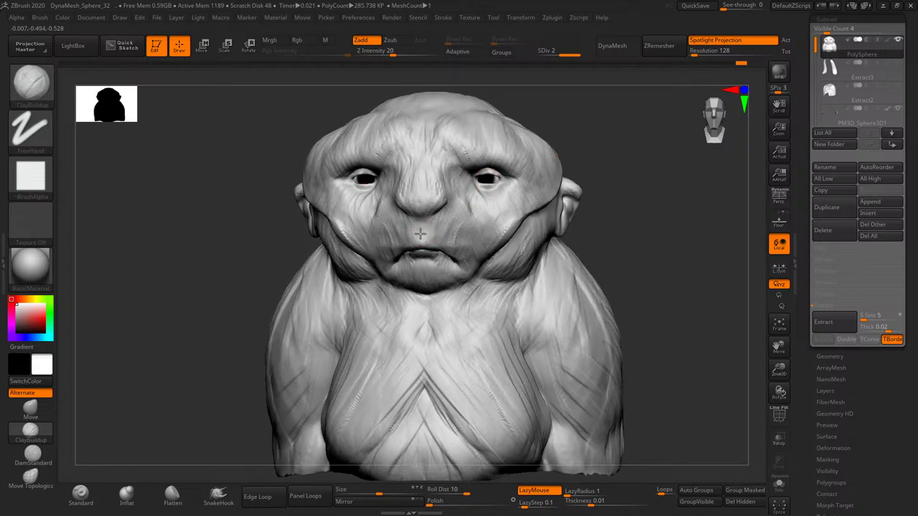
right_click_drag(596, 150, 430, 235)
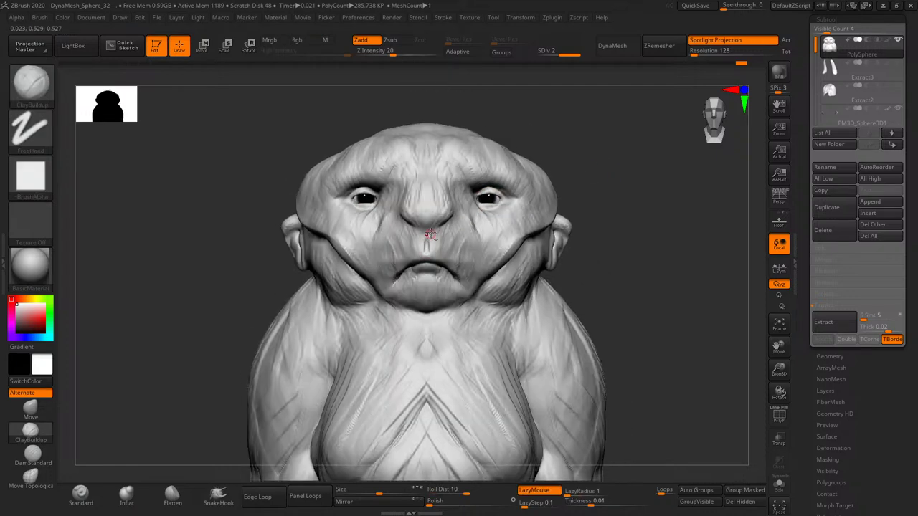
right_click_drag(478, 211, 478, 215)
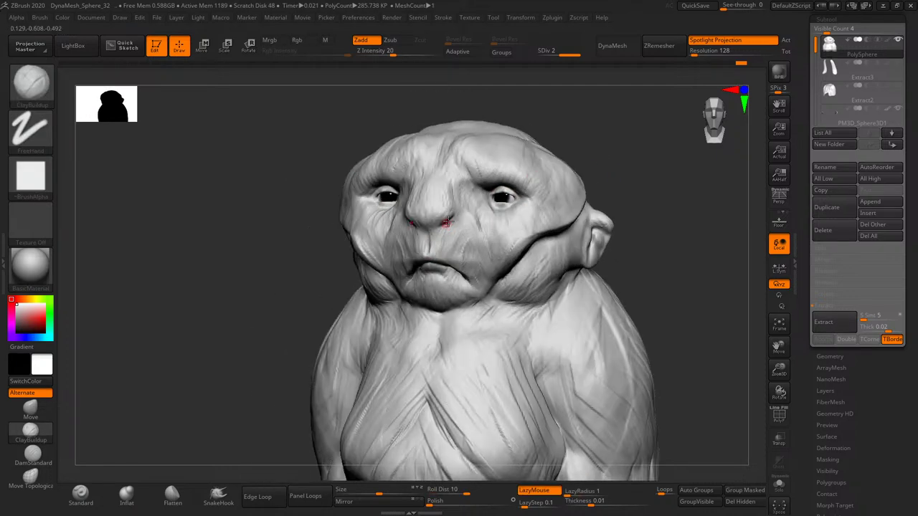
right_click_drag(529, 164, 440, 206)
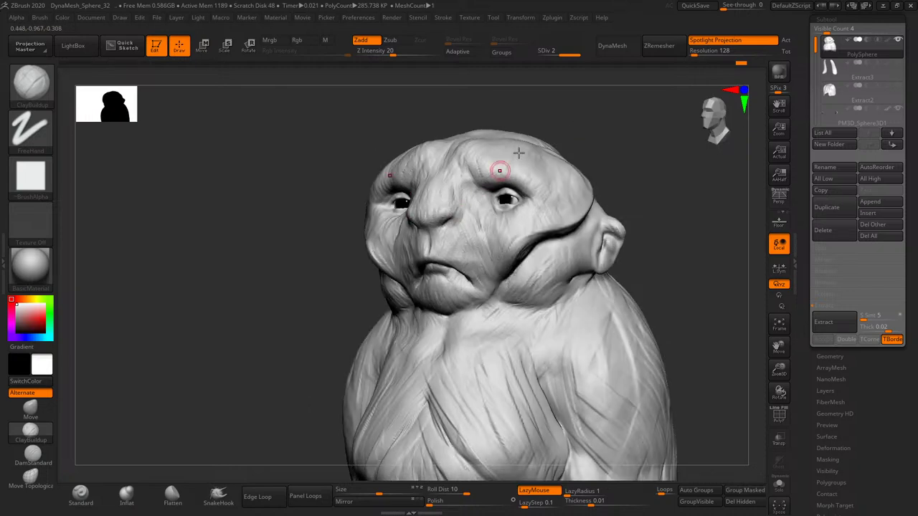
right_click_drag(498, 162, 586, 119, "shift")
right_click_drag(569, 154, 517, 187)
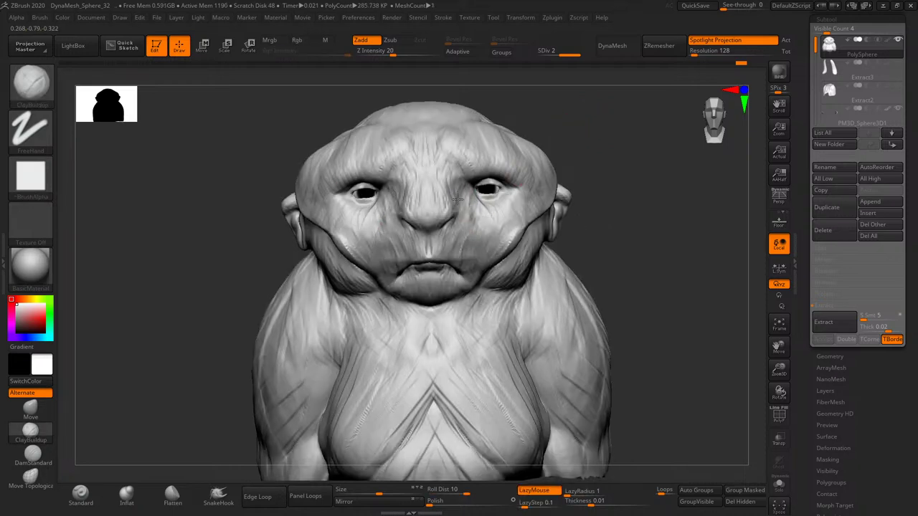
- Orbit the model to check the face and form before texturing the chest
right_click_drag(525, 127, 466, 184)
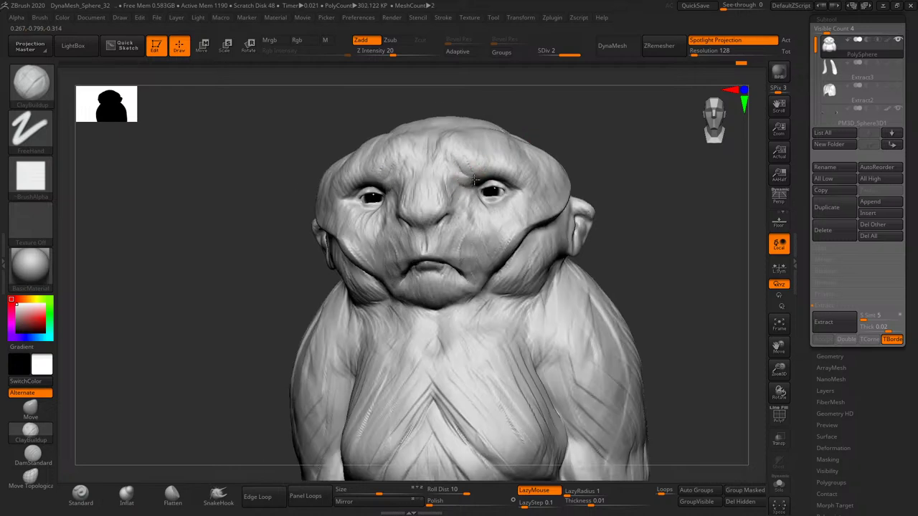
left_click_drag(475, 180, 454, 175)
right_click_drag(461, 159, 461, 182)
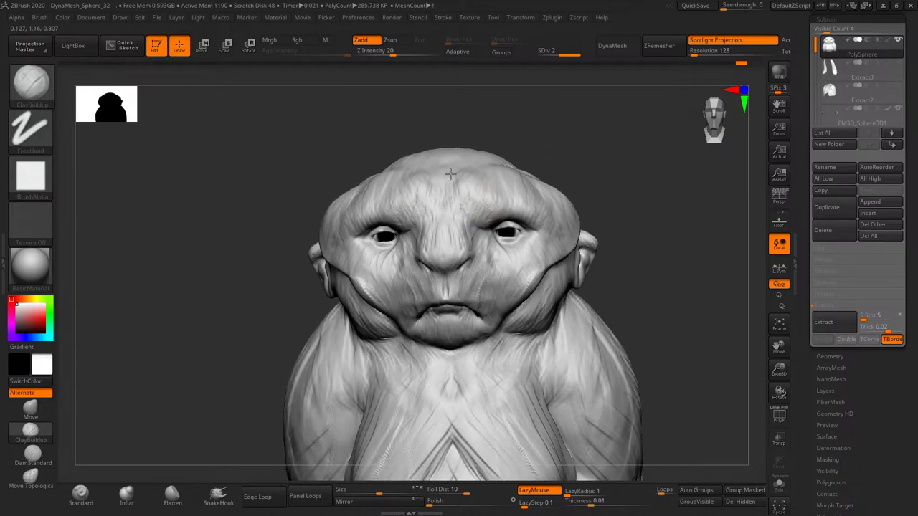
mouse_move(481, 210)
right_mouse_down()
mouse_move(584, 194)
mouse_move(588, 139)
mouse_move(512, 205)
right_mouse_up()
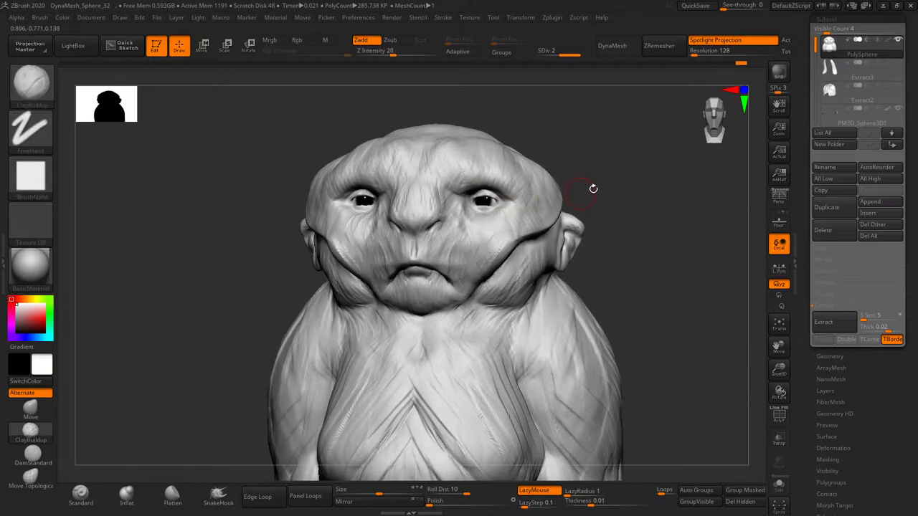
mouse_move(593, 188)
right_mouse_down()
mouse_move(600, 158)
mouse_move(452, 248)
right_mouse_up()
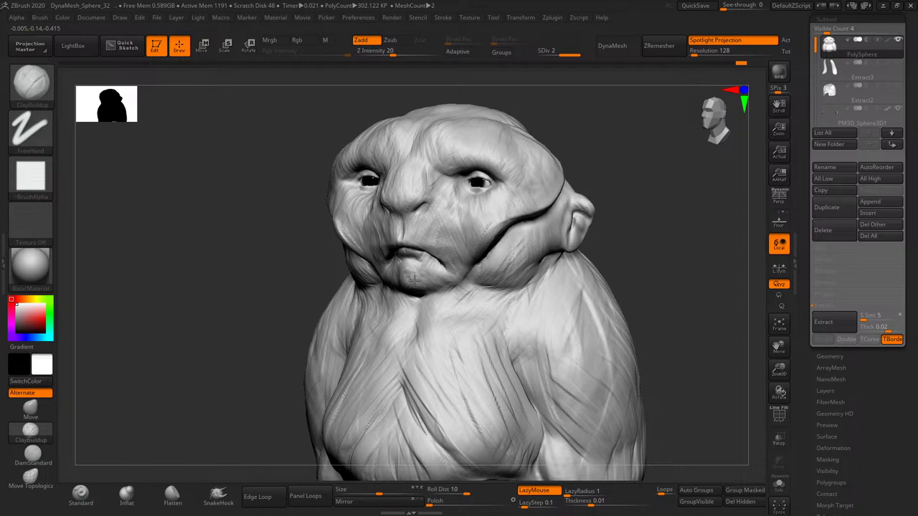
right_click_drag(468, 211, 631, 170, "shift")
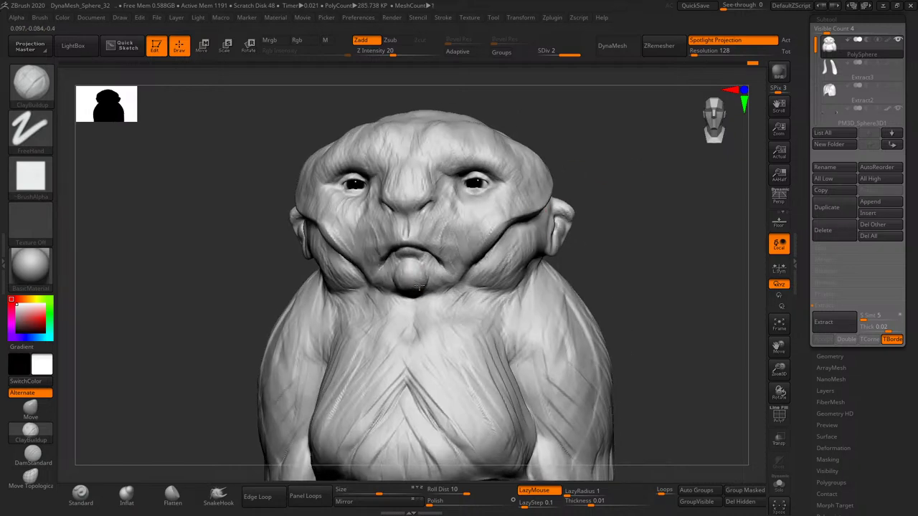
right_click_drag(416, 296, 450, 286)
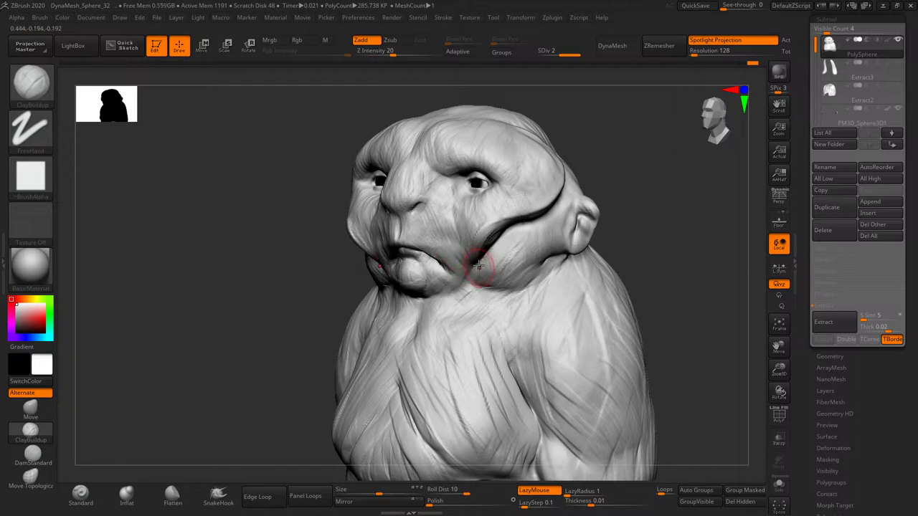
- Carve diagonal fur strokes across the right side of the chest
right_click_drag(618, 261, 523, 322)
left_click_drag(522, 322, 537, 353)
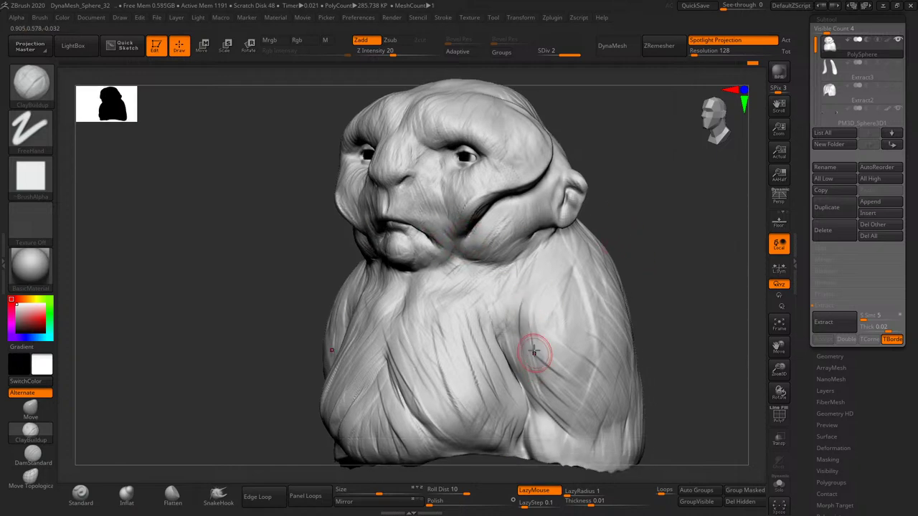
left_click_drag(560, 315, 516, 387)
mouse_move(574, 272)
left_mouse_down()
mouse_move(542, 286)
mouse_move(603, 329)
mouse_move(509, 358)
left_mouse_up()
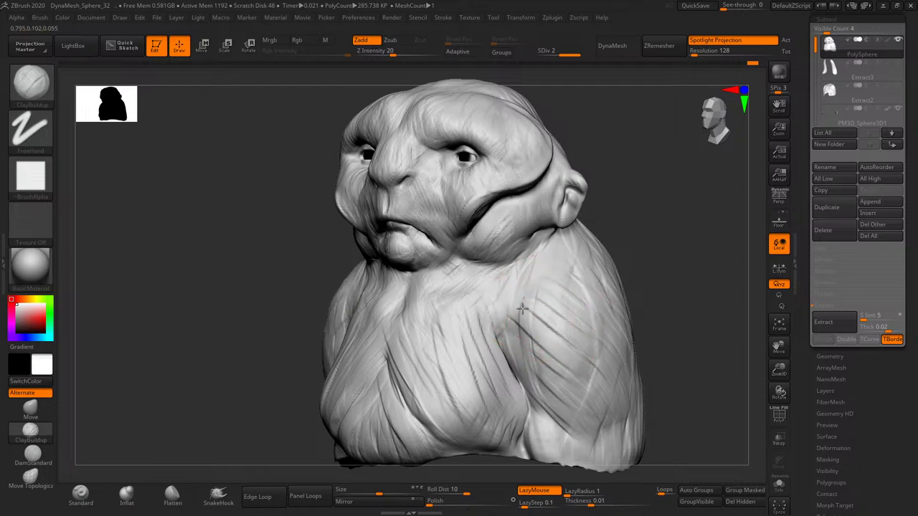
left_click_drag(584, 258, 502, 362)
mouse_move(578, 301)
left_mouse_down()
mouse_move(527, 346)
mouse_move(476, 287)
mouse_move(416, 301)
mouse_move(473, 324)
mouse_move(362, 370)
left_mouse_up()
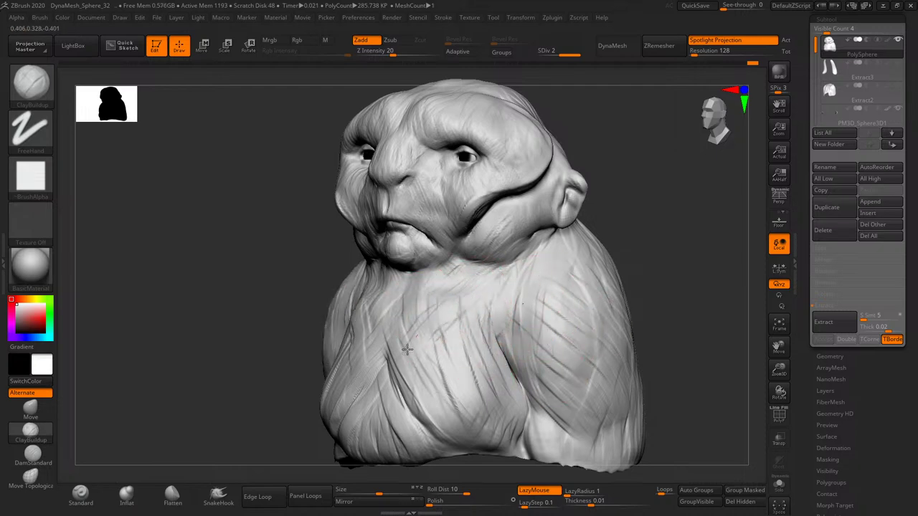
- Extend the fur strokes across the centre, left and lower chest
left_click_drag(448, 327, 394, 412)
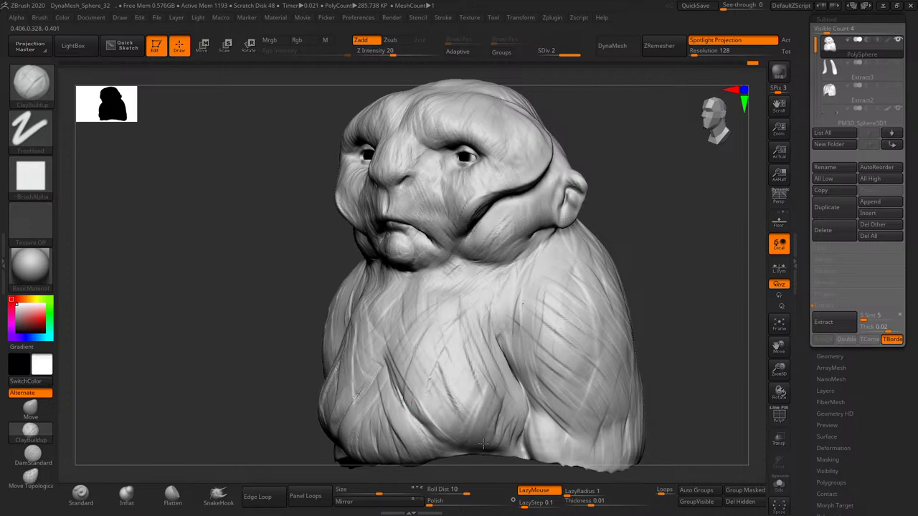
left_click_drag(476, 366, 516, 452)
mouse_move(502, 352)
left_mouse_down()
mouse_move(507, 406)
mouse_move(461, 392)
left_mouse_up()
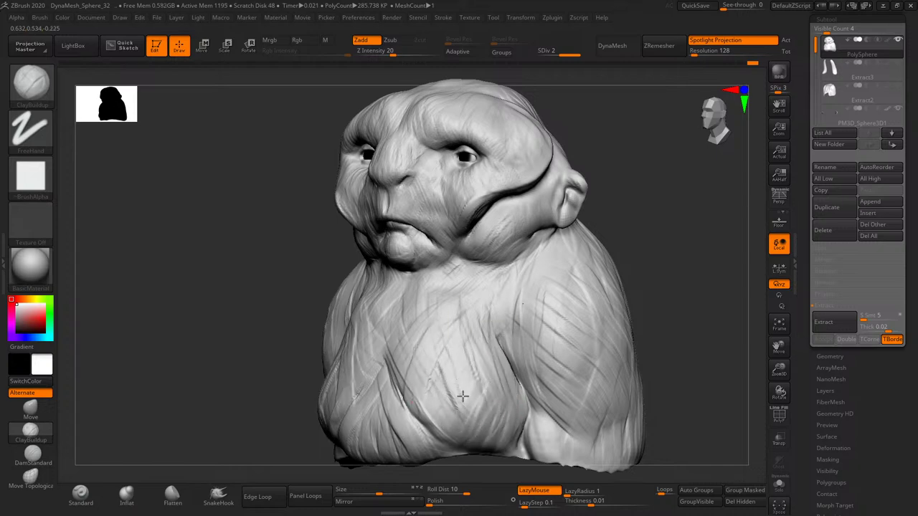
left_click_drag(466, 358, 409, 431)
left_click_drag(448, 401, 431, 420)
left_click_drag(387, 337, 423, 421)
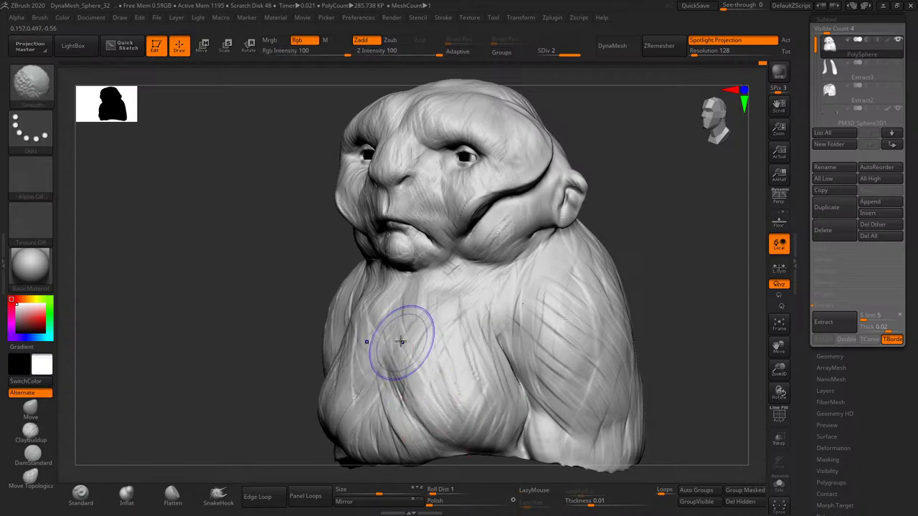
- Smooth the lower-centre chest and the body surface and silhouette
left_click_drag(401, 344, 427, 357, "shift")
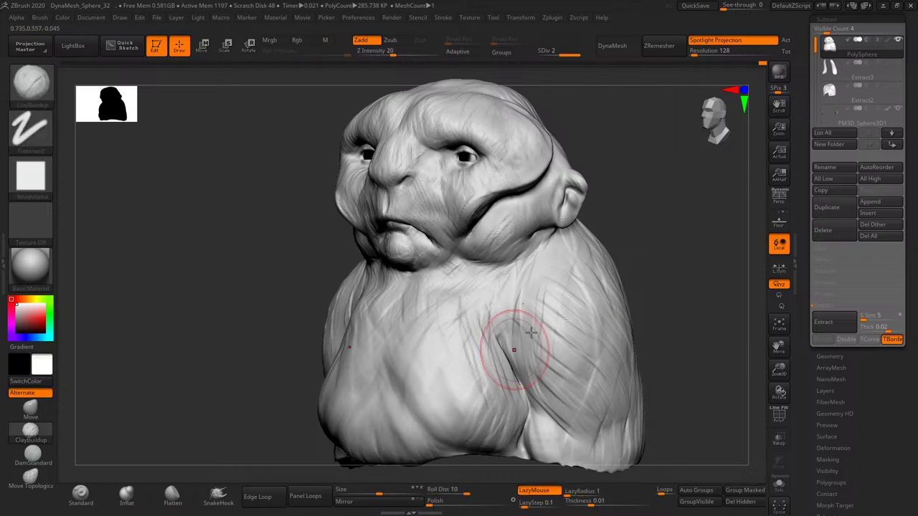
left_click_drag(645, 302, 660, 242, "shift")
key("l")
left_click_drag(569, 318, 545, 326, "shift")
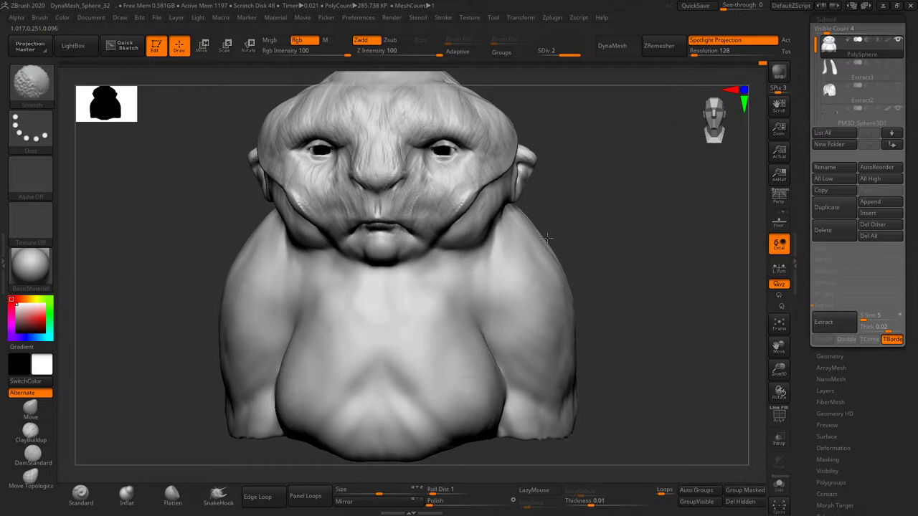
- Smooth the shoulder area and carve a thin crease on the back
left_click_drag(647, 265, 625, 250)
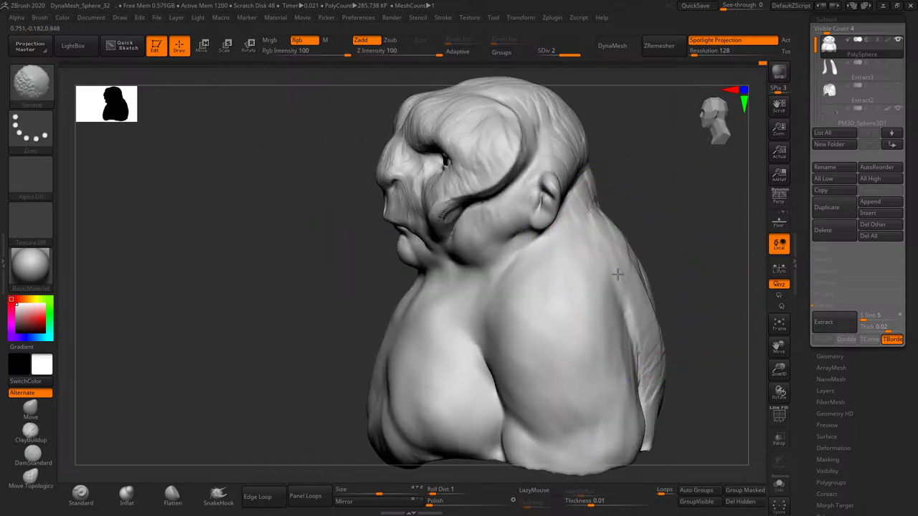
left_click_drag(653, 337, 687, 300)
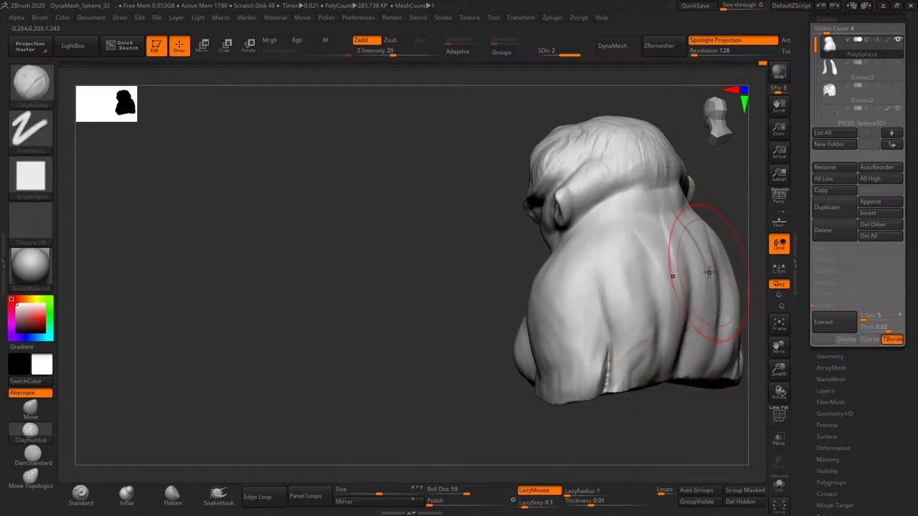
left_click_drag(696, 247, 687, 215, "shift")
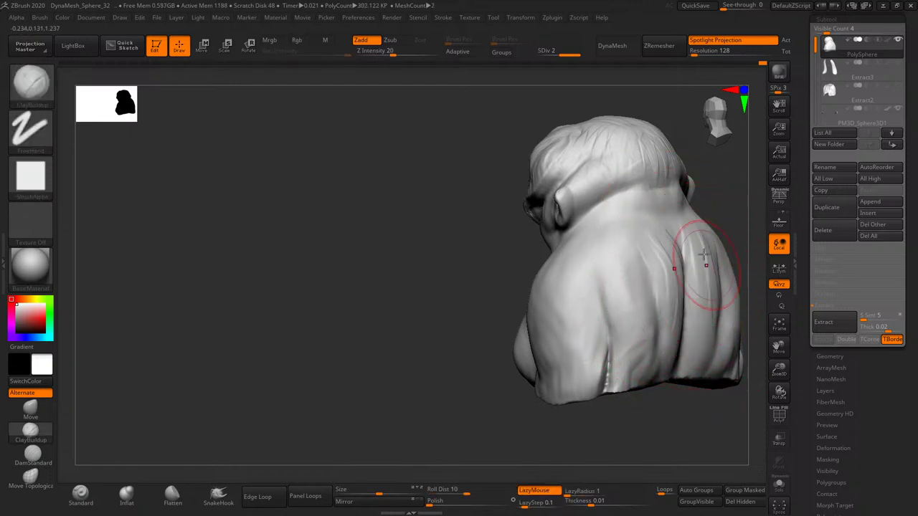
left_click_drag(705, 265, 694, 286, "shift")
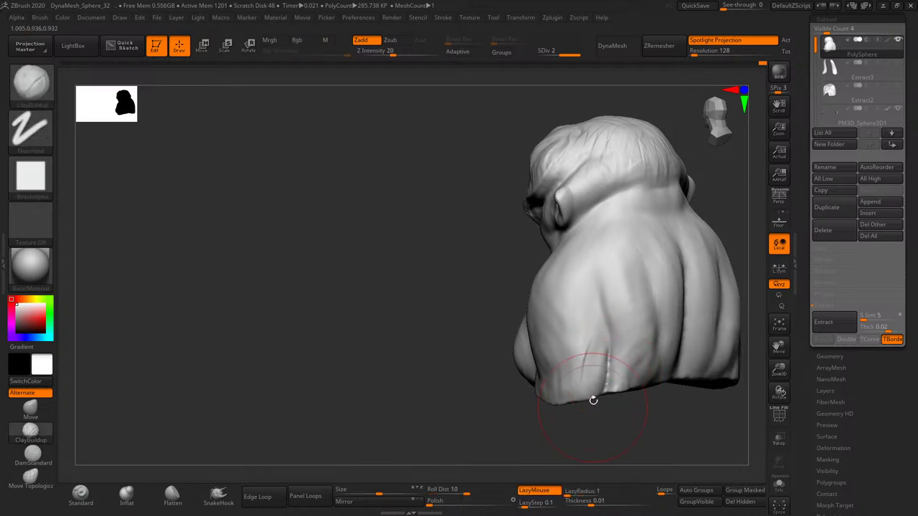
left_click_drag(593, 398, 589, 350)
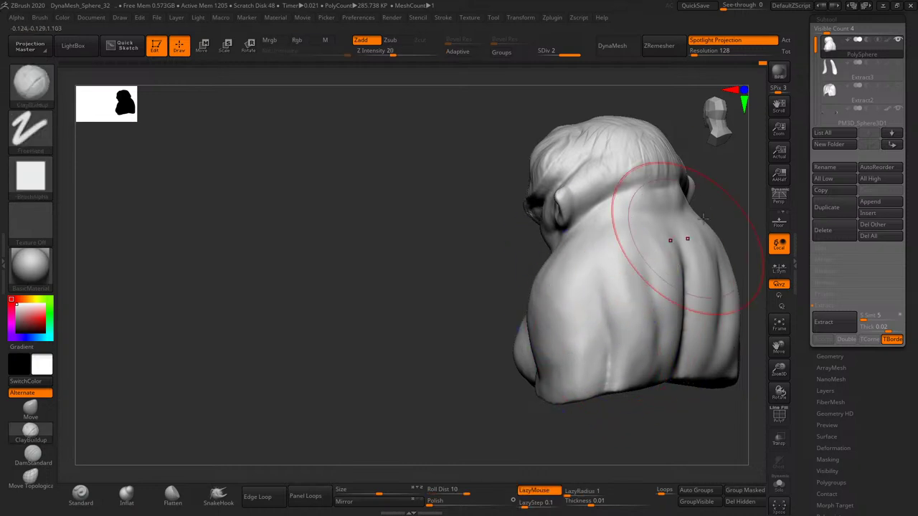
- Turn the head toward the viewer and work the fold along the right cheek
right_click_drag(676, 246, 614, 266)
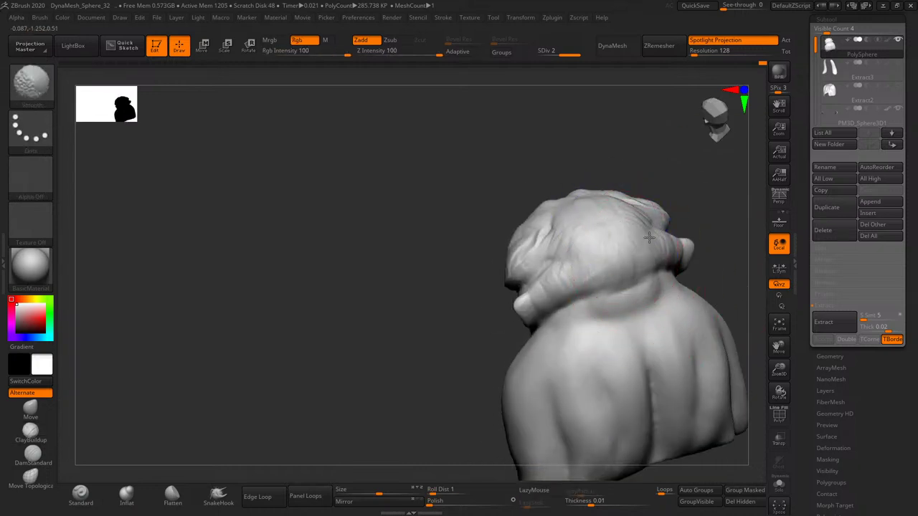
mouse_move(614, 225)
right_mouse_down()
mouse_move(689, 205)
mouse_move(573, 232)
mouse_move(635, 191)
mouse_move(606, 208)
mouse_move(615, 236)
mouse_move(567, 251)
right_mouse_up()
key("b")
key("c")
key("b")
key("shift")
left_click_drag(603, 248, 563, 283)
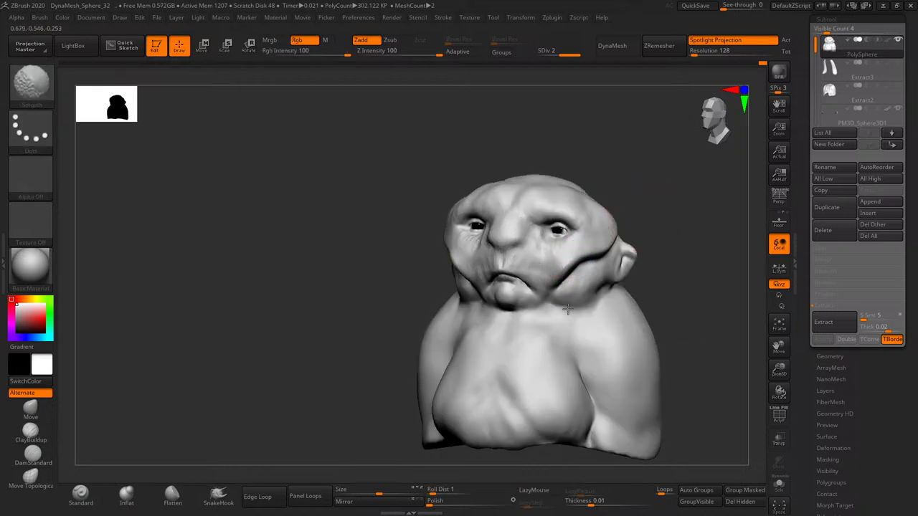
- Adjust the brush Draw Size and return to a straight front view
mouse_move(566, 309)
right_mouse_down()
mouse_move(621, 199)
mouse_move(584, 205)
right_mouse_up()
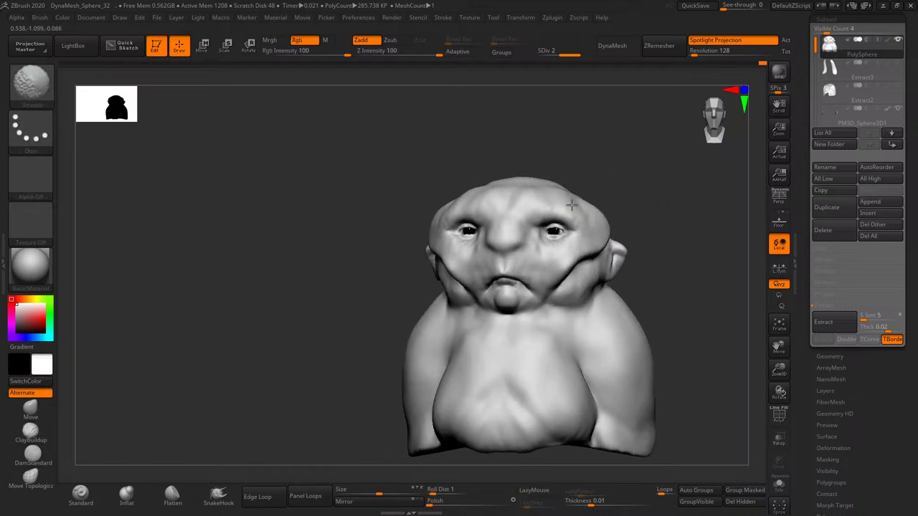
key("b")
key("c")
key("b")
mouse_move(553, 206)
right_mouse_down()
mouse_move(627, 205)
mouse_move(565, 237)
right_mouse_up()
key("s")
key("shift")
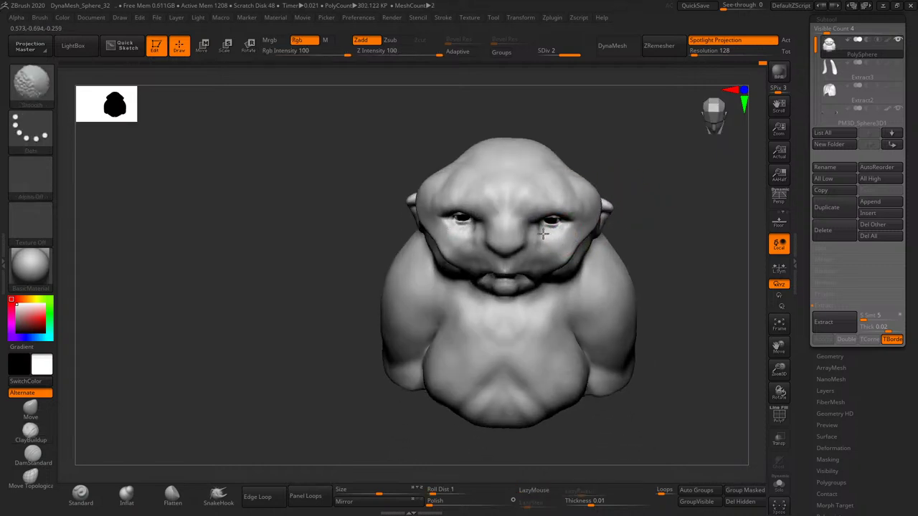
right_click_drag(653, 208, 547, 246)
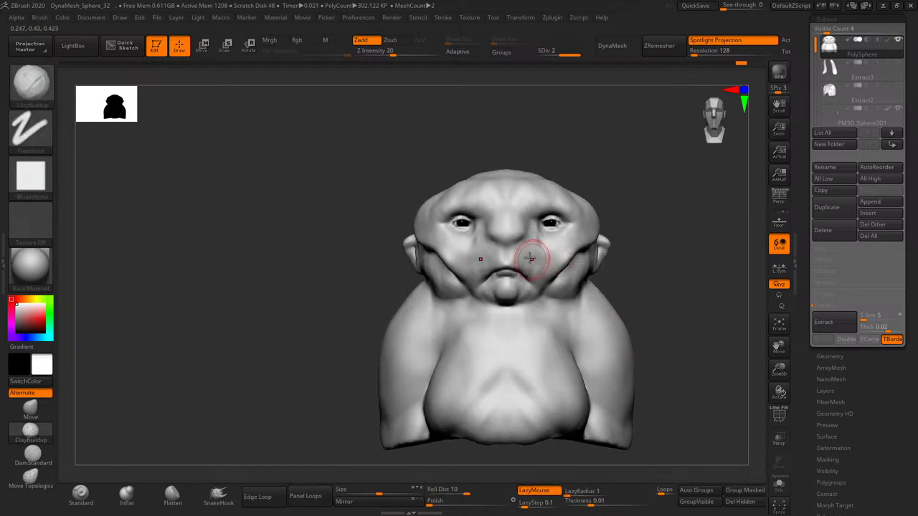
- Deepen the cheek crease down toward the jaw, then orbit closer to inspect it
key("shift")
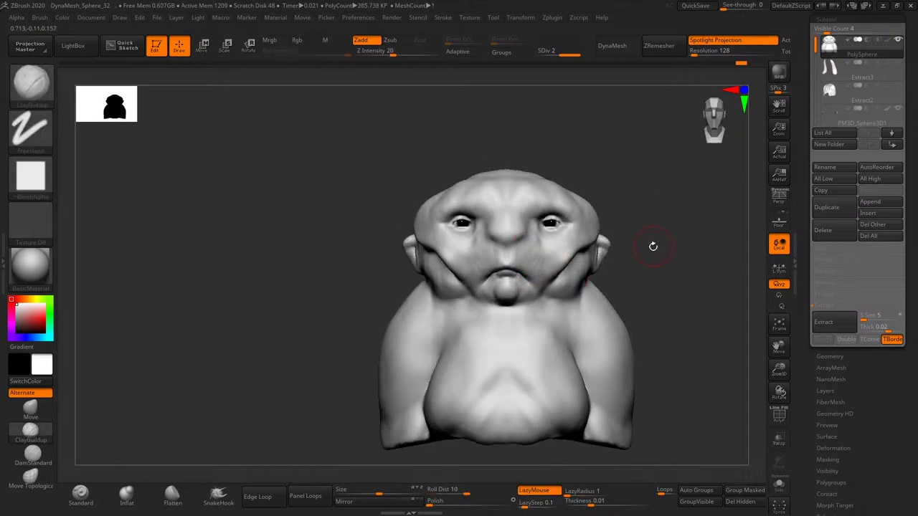
left_click_drag(652, 246, 576, 284)
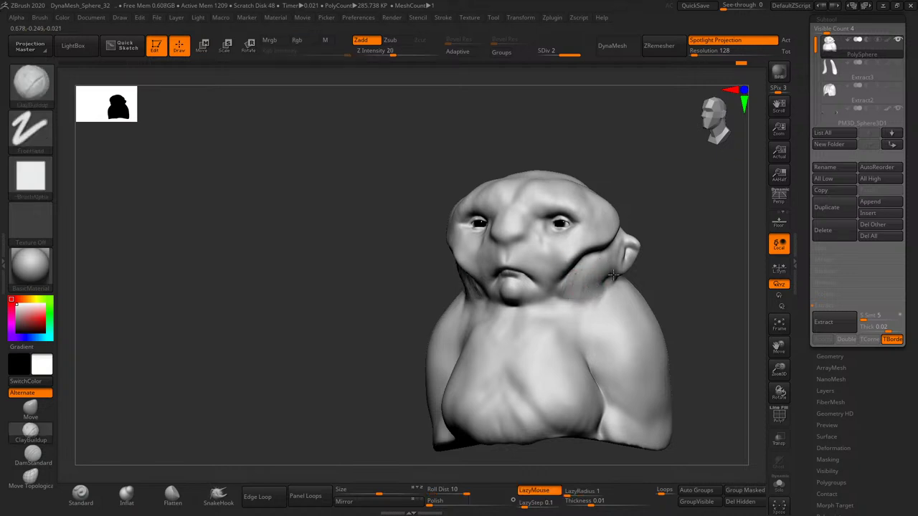
left_click_drag(649, 262, 594, 215)
key("ctrl")
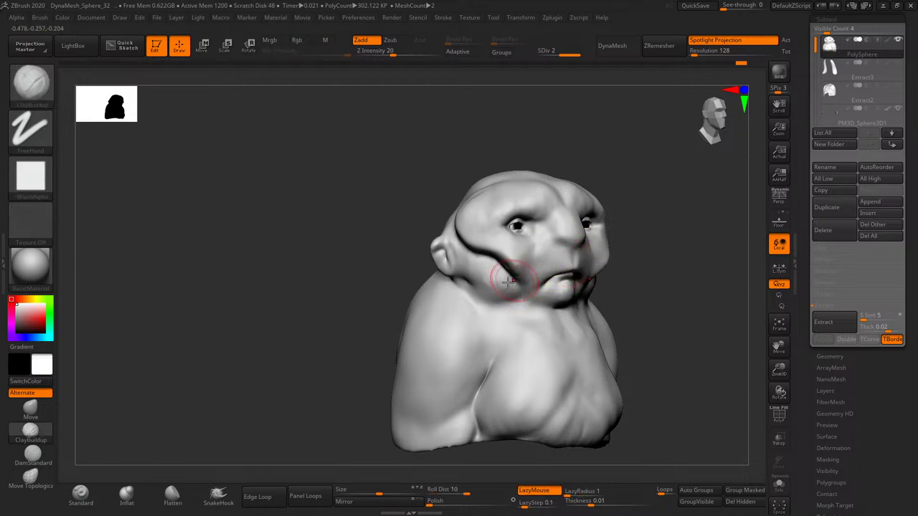
left_click_drag(508, 282, 488, 293)
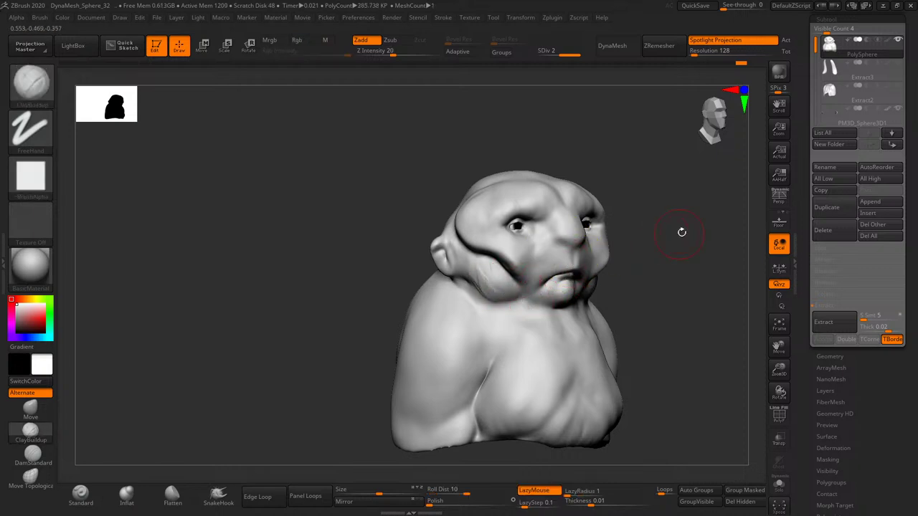
left_click_drag(676, 232, 641, 218)
mouse_move(756, 297)
left_mouse_down()
mouse_move(687, 329)
mouse_move(646, 318)
mouse_move(663, 311)
mouse_move(649, 308)
left_mouse_up()
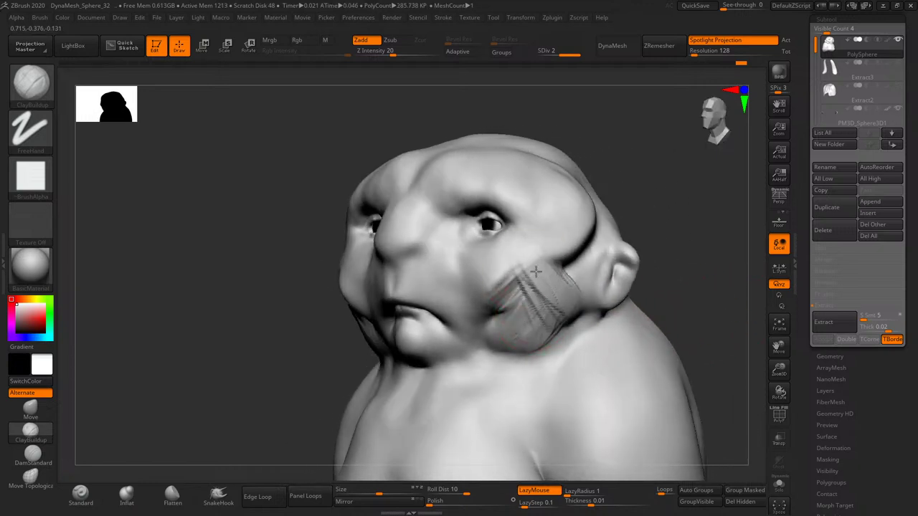
- Add strand strokes across both cheeks and build up more clay there
mouse_move(537, 271)
left_mouse_down()
mouse_move(560, 337)
mouse_move(481, 355)
mouse_move(506, 350)
left_mouse_up()
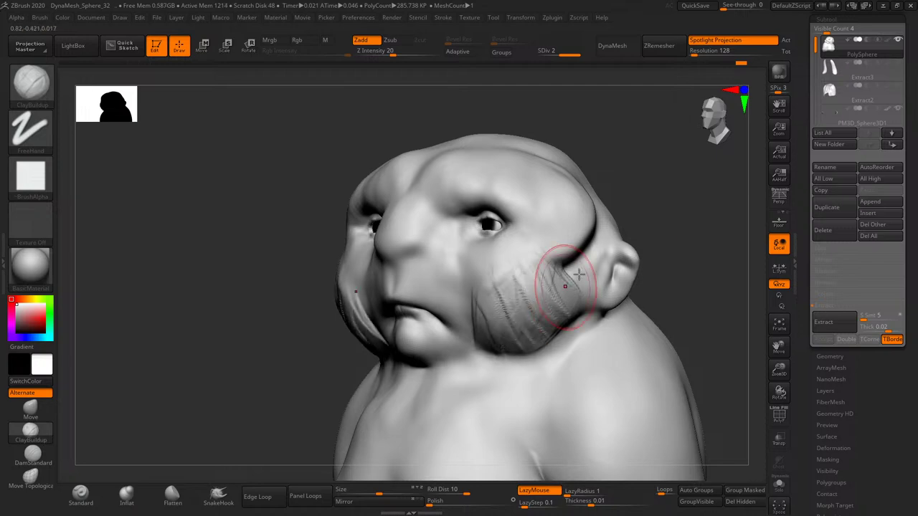
mouse_move(674, 301)
left_mouse_down("shift")
mouse_move(502, 315)
mouse_move(547, 311)
left_mouse_up("shift")
mouse_move(663, 231)
left_mouse_down()
mouse_move(547, 246)
mouse_move(595, 250)
mouse_move(605, 283)
mouse_move(678, 238)
mouse_move(657, 235)
mouse_move(662, 246)
mouse_move(522, 295)
left_mouse_up()
key("ctrl")
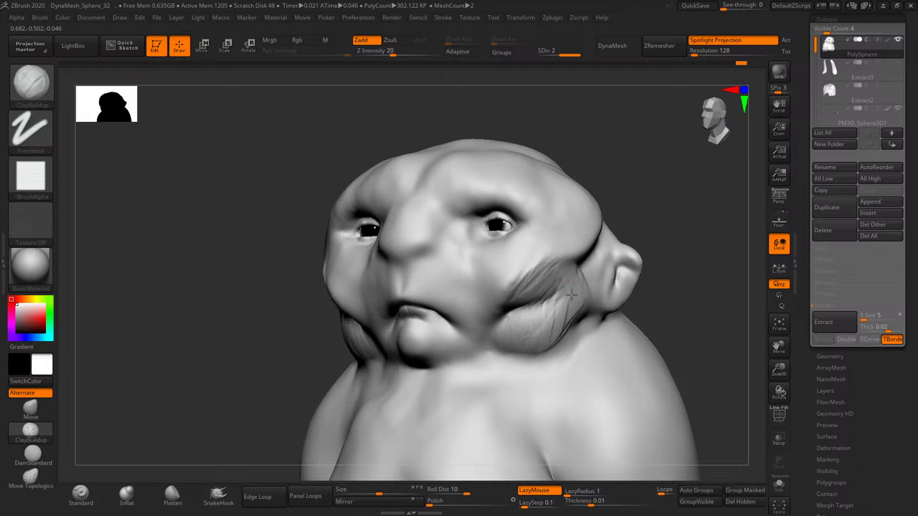
mouse_move(530, 329)
left_mouse_down()
mouse_move(499, 337)
mouse_move(529, 270)
mouse_move(495, 270)
mouse_move(512, 318)
mouse_move(530, 290)
mouse_move(502, 287)
mouse_move(492, 328)
mouse_move(528, 267)
mouse_move(571, 297)
left_mouse_up()
- Add crease strokes on both cheeks and soften those on the right cheek
key("shift")
right_click_drag(555, 284, 523, 287)
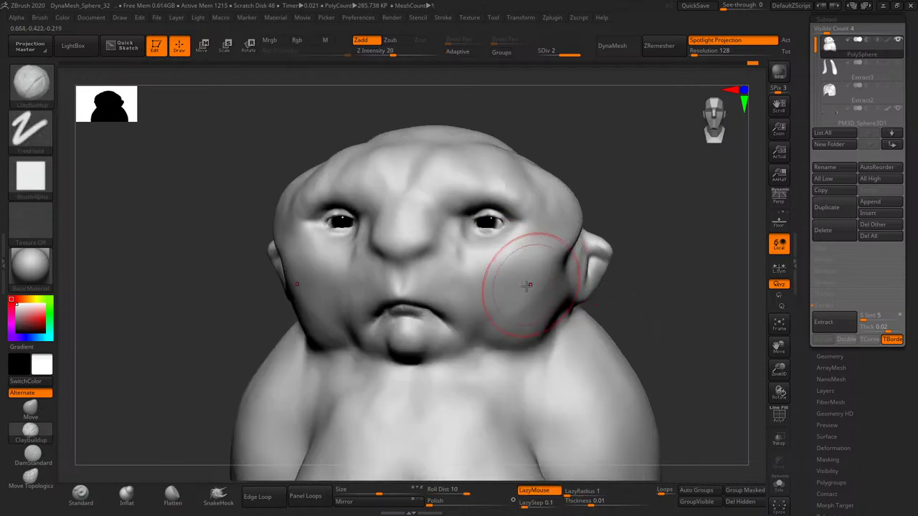
mouse_move(523, 287)
left_mouse_down()
mouse_move(506, 267)
mouse_move(503, 287)
mouse_move(525, 327)
left_mouse_up()
left_click_drag(529, 271, 473, 307)
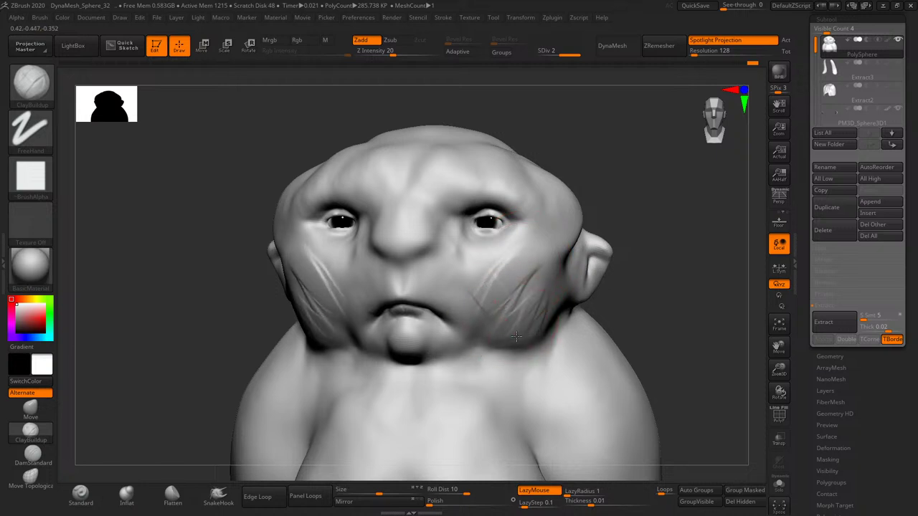
left_click_drag(524, 287, 507, 319, "shift")
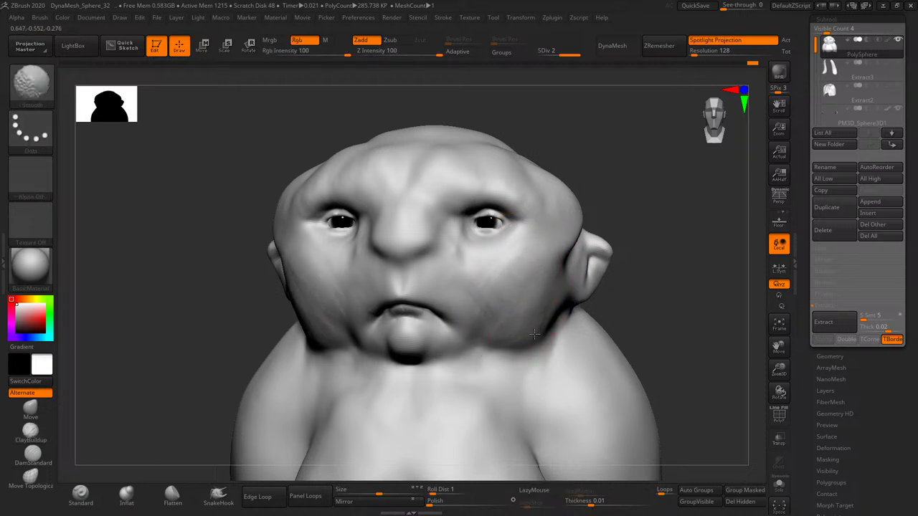
- Add clay strokes on top of the head, smooth them, and adjust the brush size
mouse_move(654, 231)
left_mouse_down()
mouse_move(654, 279)
mouse_move(649, 237)
left_mouse_up()
mouse_move(467, 170)
left_mouse_down()
mouse_move(430, 186)
mouse_move(416, 179)
left_mouse_up()
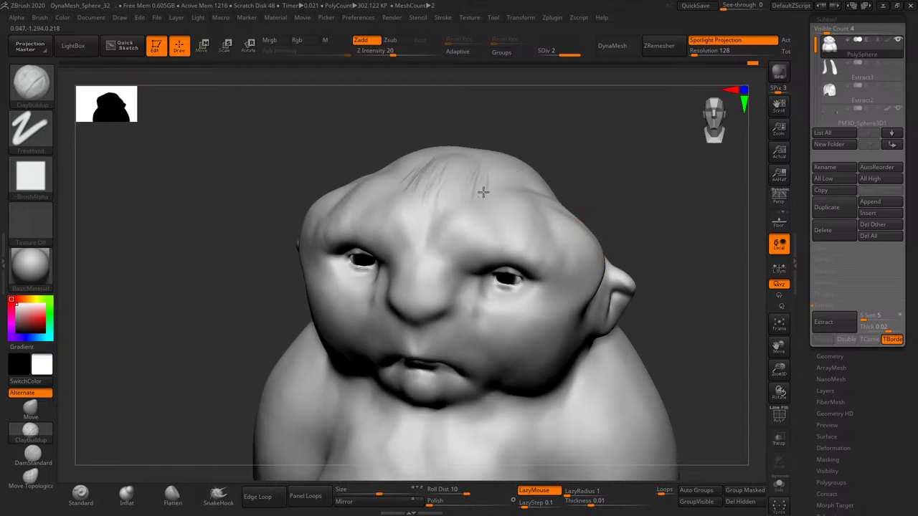
left_click_drag(483, 191, 500, 187)
key("shift")
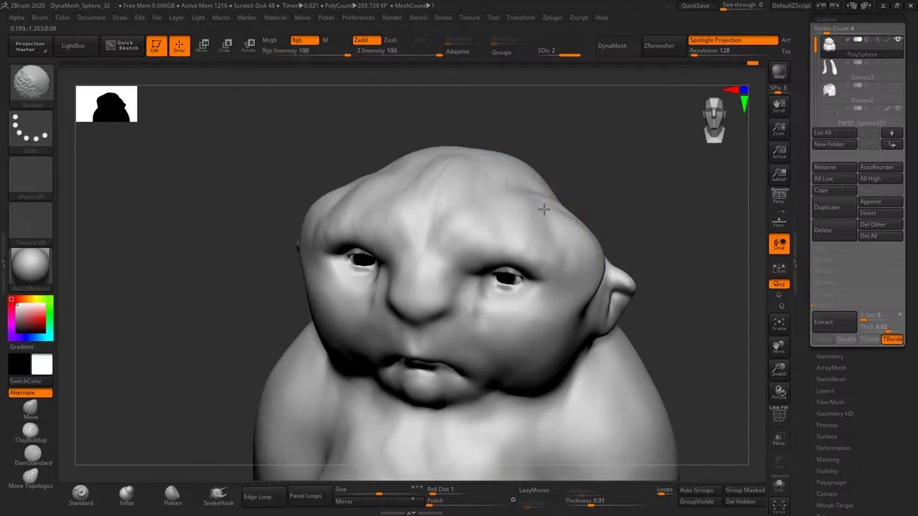
mouse_move(606, 257)
left_mouse_down("shift")
mouse_move(662, 256)
mouse_move(647, 220)
mouse_move(610, 244)
left_mouse_up("shift")
key("s")
key("shift")
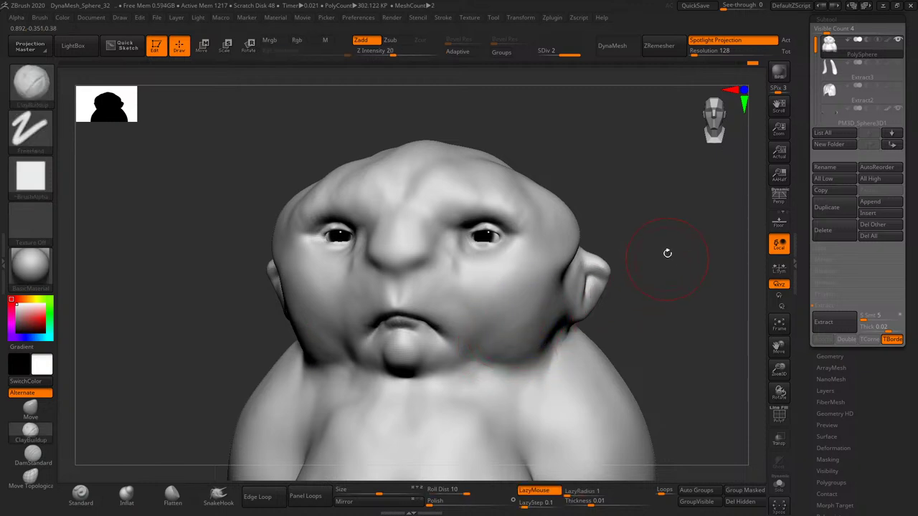
- Undo the last sculpting change and orbit the head upward to reach the ear
mouse_move(666, 256)
left_mouse_down()
mouse_move(651, 232)
mouse_move(615, 236)
mouse_move(622, 246)
left_mouse_up()
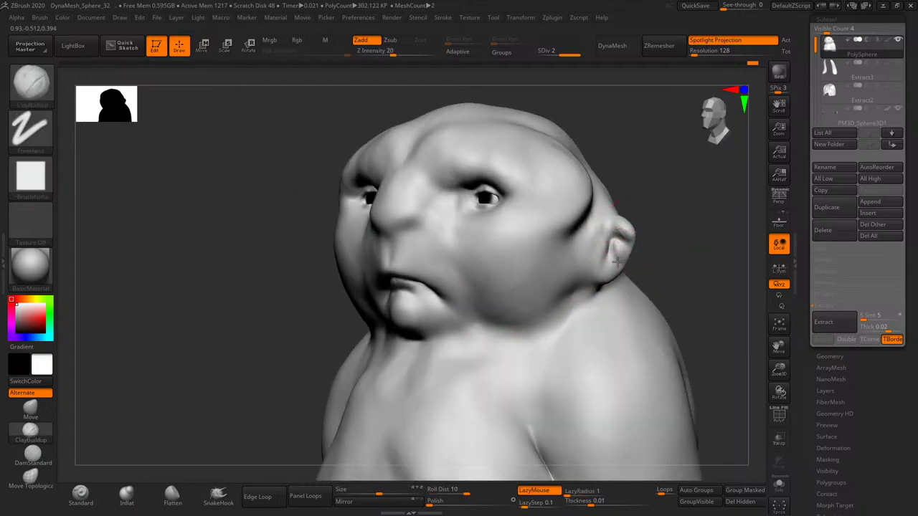
key("ctrl+z")
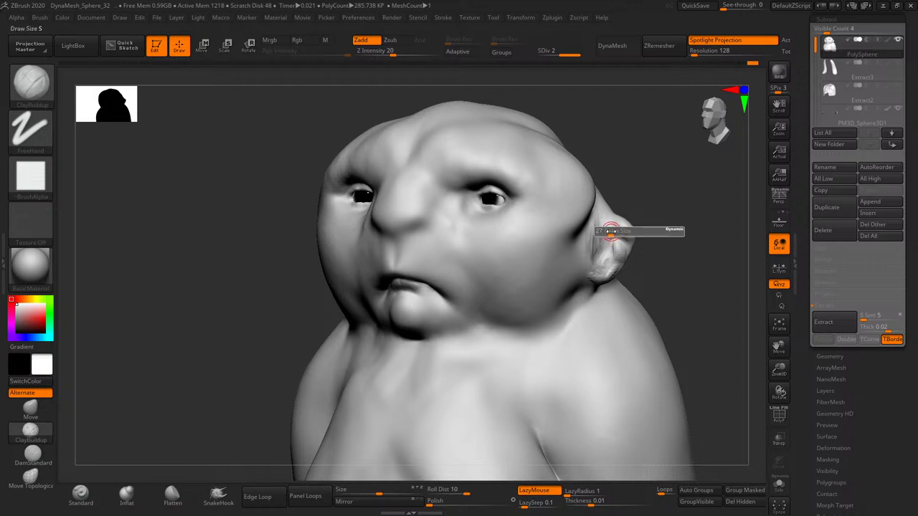
mouse_move(607, 233)
right_mouse_down()
mouse_move(641, 207)
mouse_move(612, 231)
right_mouse_up()
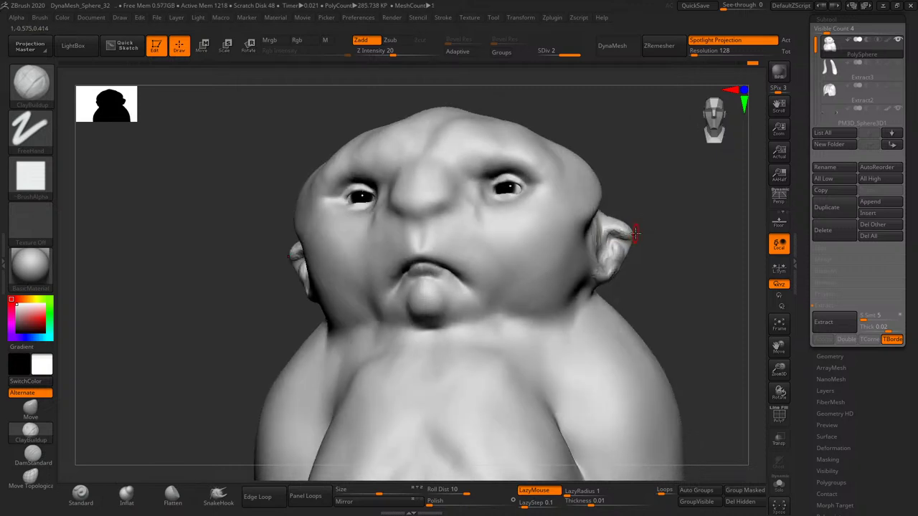
mouse_move(626, 249)
right_mouse_down()
mouse_move(631, 244)
mouse_move(610, 248)
right_mouse_up()
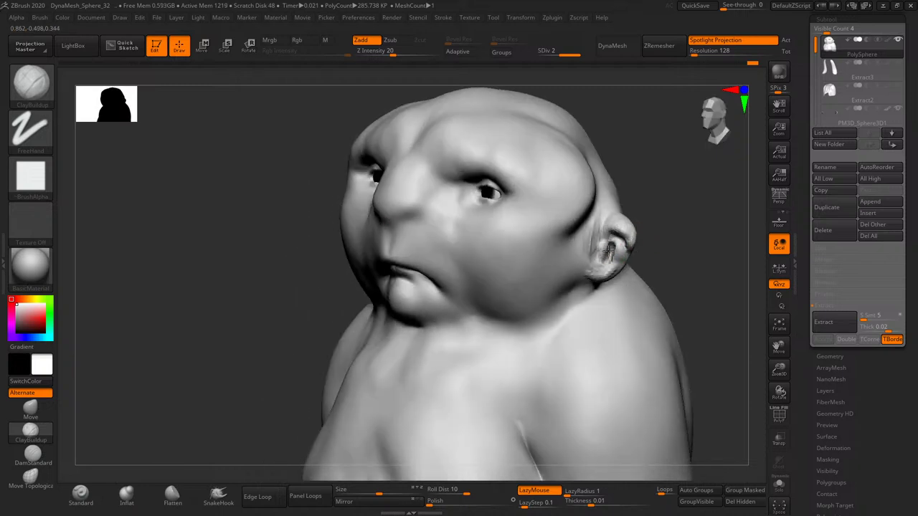
mouse_move(608, 249)
right_mouse_down()
mouse_move(660, 266)
mouse_move(615, 251)
mouse_move(625, 248)
right_mouse_up()
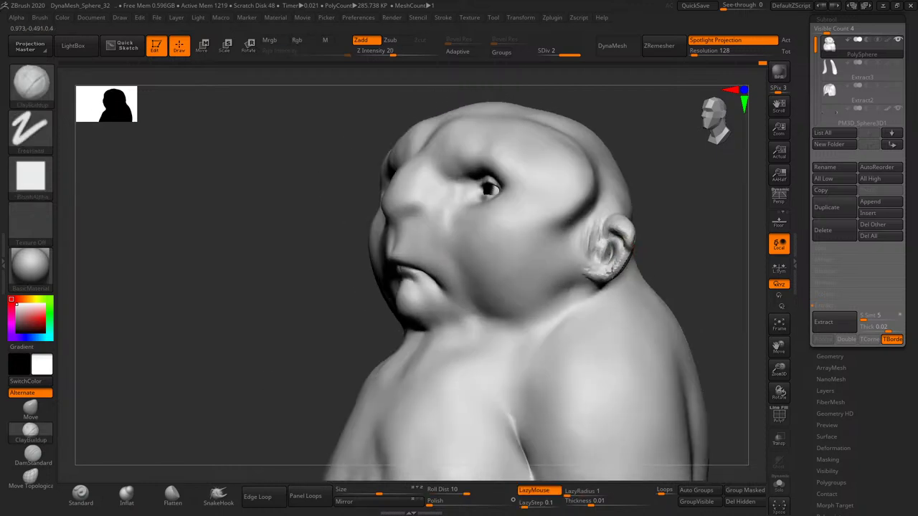
right_click_drag(604, 280, 634, 244)
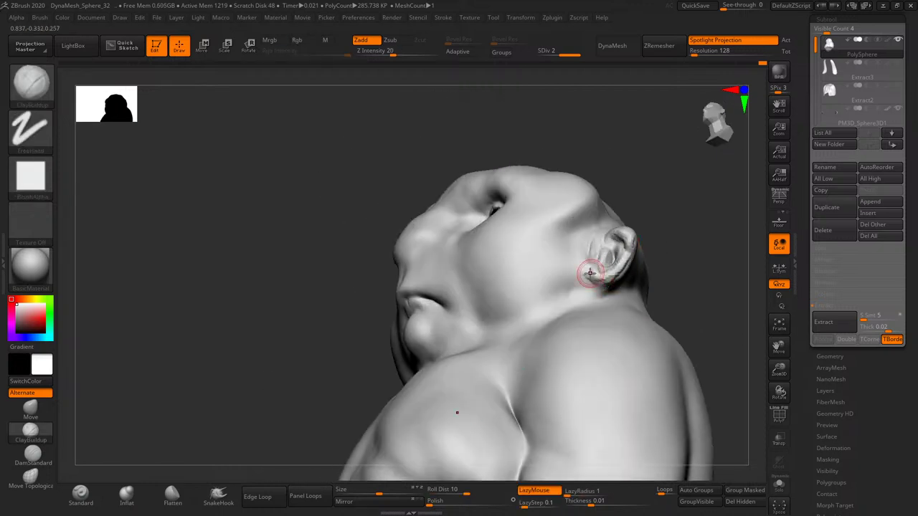
- Sculpt bumps into the earlobe and carve a softened crease behind the ear
left_click_drag(590, 272, 599, 292)
right_click_drag(608, 289, 618, 282)
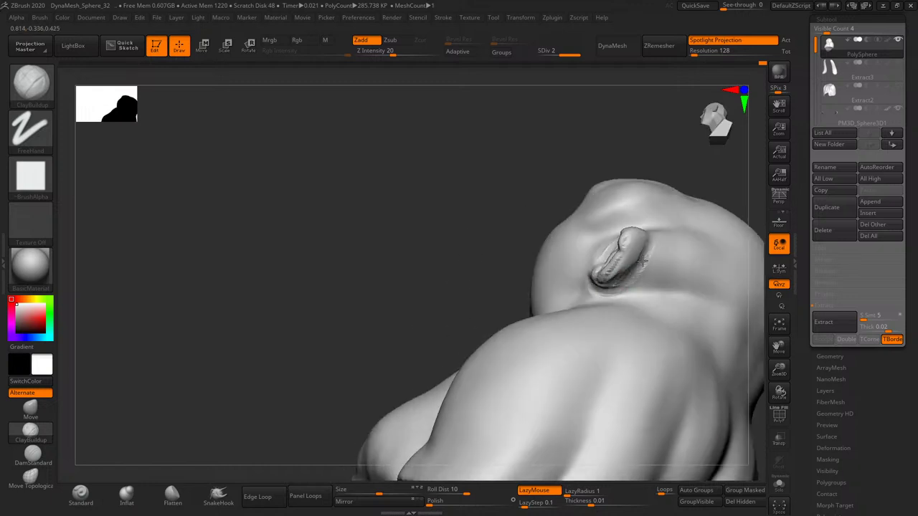
mouse_move(609, 285)
right_mouse_down()
mouse_move(703, 172)
mouse_move(703, 198)
mouse_move(614, 265)
mouse_move(604, 260)
right_mouse_up()
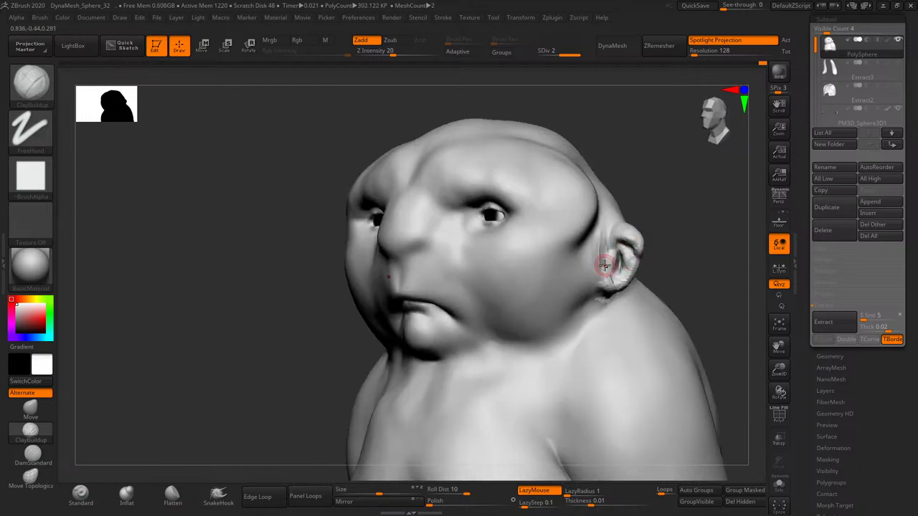
left_click_drag(604, 266, 599, 237)
left_click_drag(587, 270, 586, 247)
right_click_drag(596, 267, 610, 262)
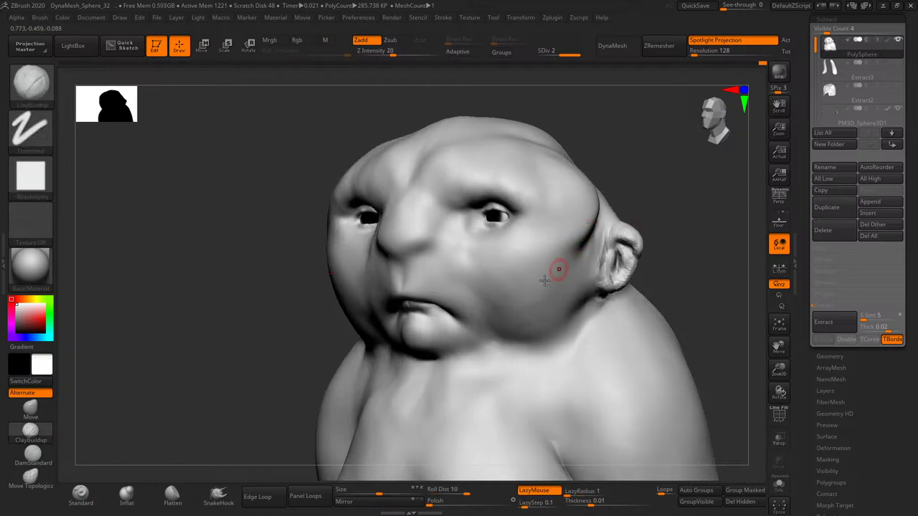
left_click(30, 408)
- With the Move brush, reshape the top of the head and deepen the temple crease
mouse_move(651, 158)
left_mouse_down()
mouse_move(585, 237)
mouse_move(568, 244)
mouse_move(596, 228)
mouse_move(593, 203)
mouse_move(635, 148)
mouse_move(652, 162)
mouse_move(563, 199)
mouse_move(518, 176)
left_mouse_up()
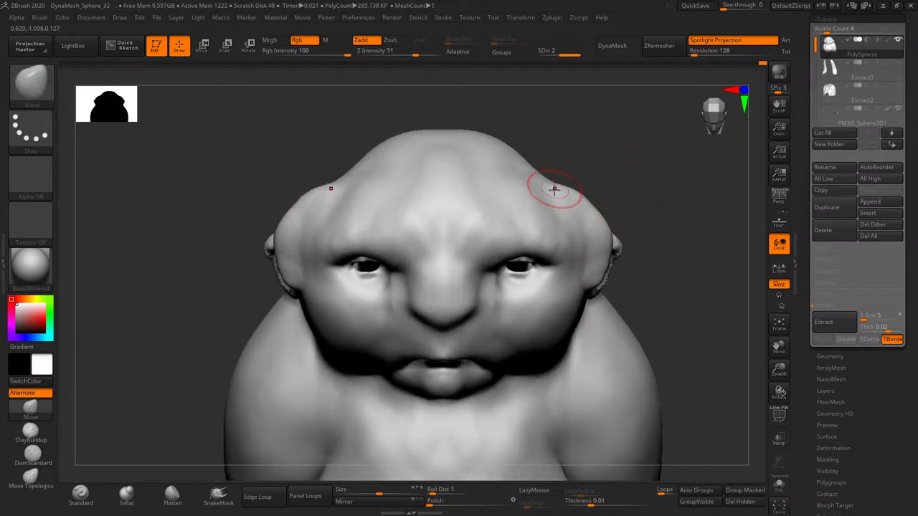
mouse_move(566, 107)
left_mouse_down()
mouse_move(563, 225)
mouse_move(502, 184)
left_mouse_up()
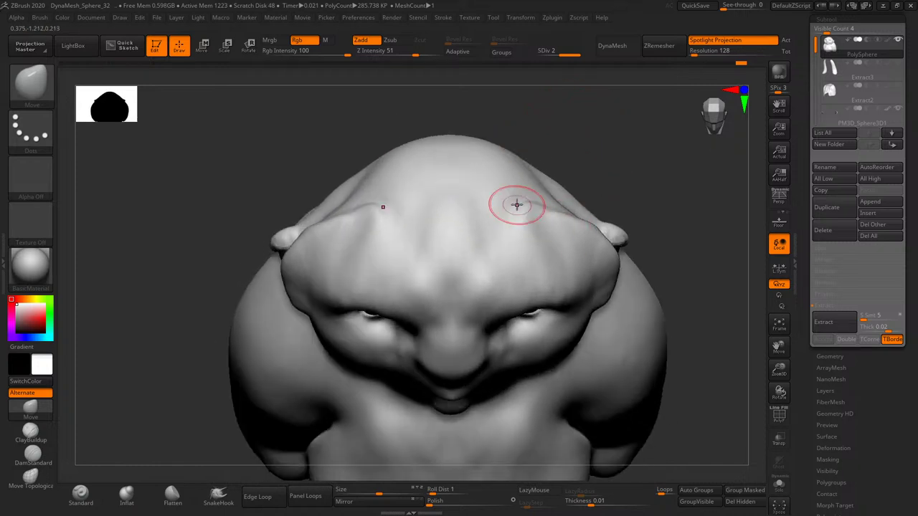
left_click_drag(595, 160, 504, 192)
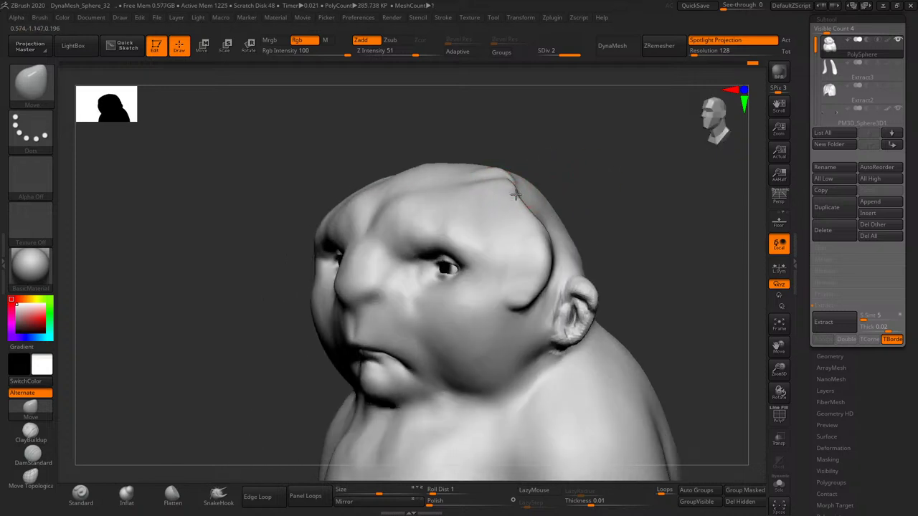
mouse_move(533, 229)
right_mouse_down()
mouse_move(579, 203)
mouse_move(559, 239)
right_mouse_up()
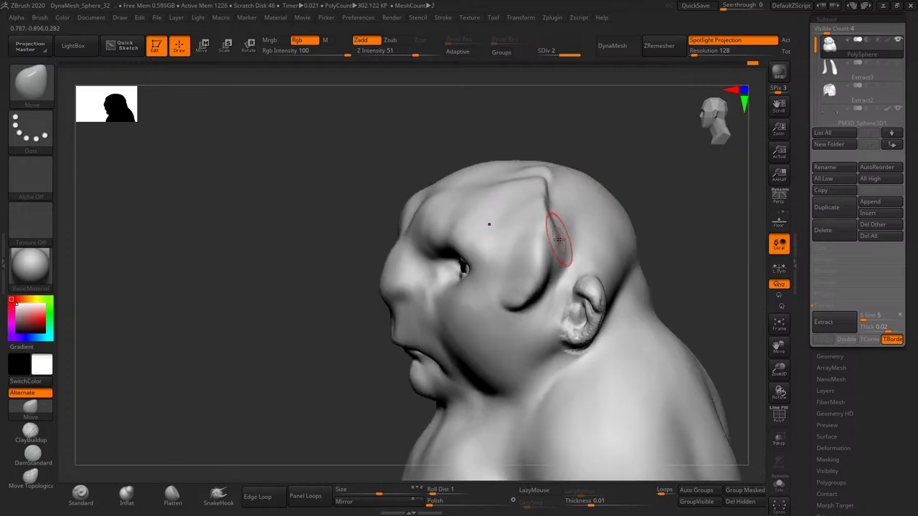
left_click_drag(559, 239, 538, 286)
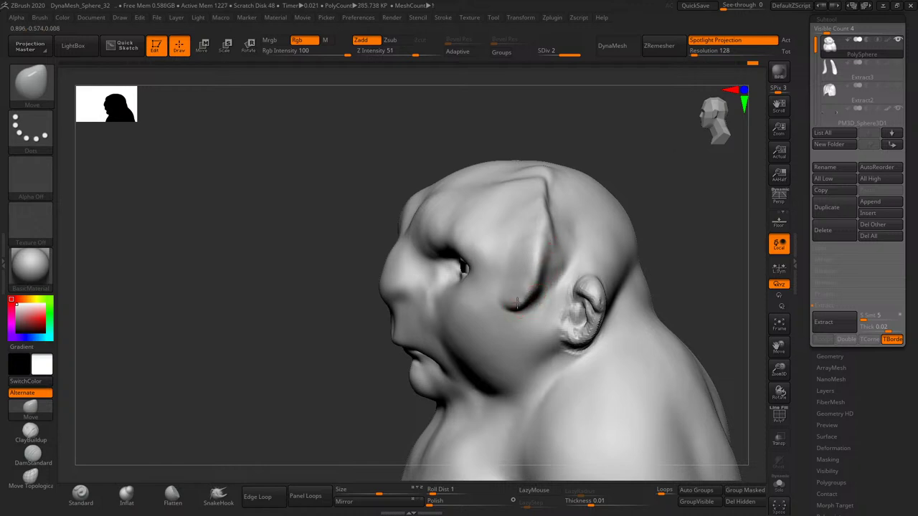
mouse_move(641, 180)
right_mouse_down()
mouse_move(612, 199)
mouse_move(620, 195)
mouse_move(613, 221)
right_mouse_up()
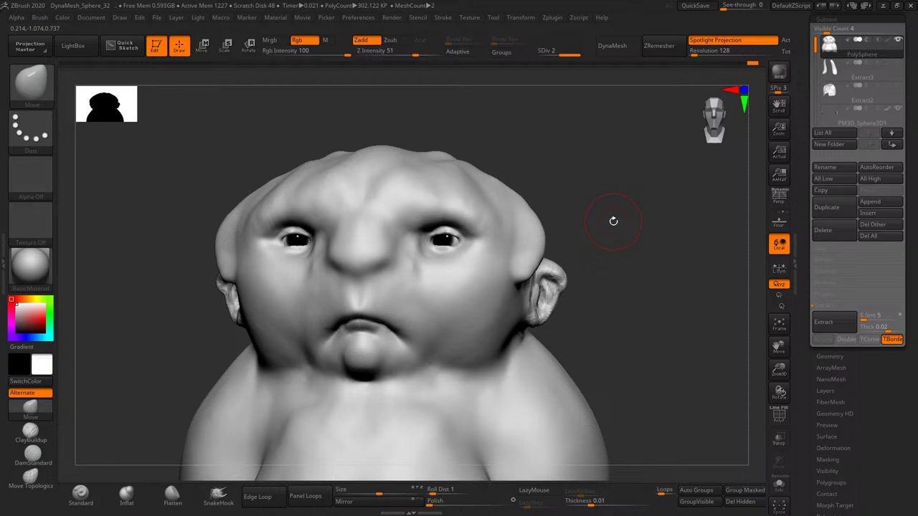
- Switch back to ClayBuildup and reduce the brush Draw Size
left_click(38, 433)
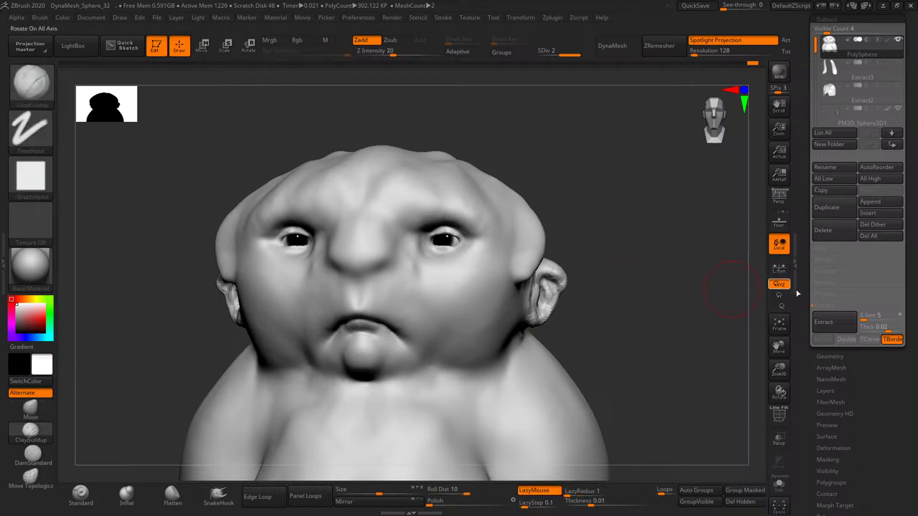
left_click_drag(778, 369, 778, 384)
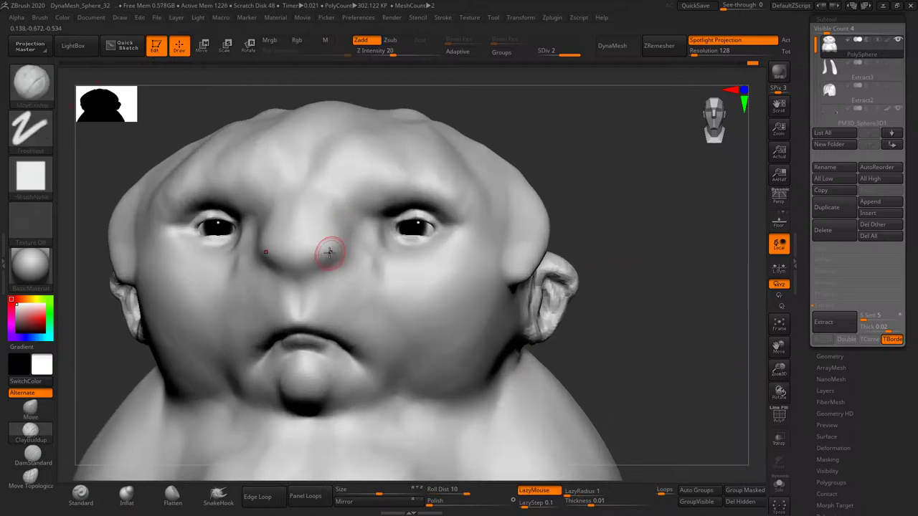
key("s")
left_click_drag(337, 254, 328, 255)
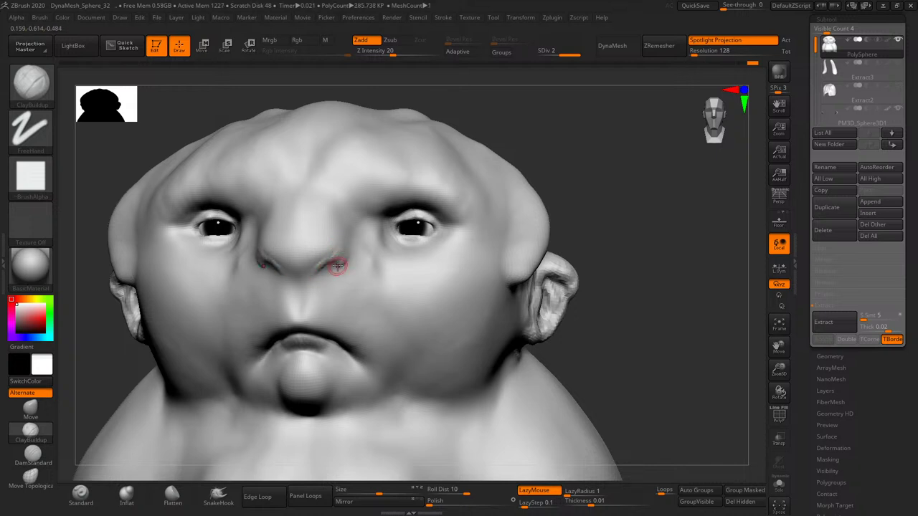
- Carve creases at the nostril and down both sides of the nose toward the mouth
mouse_move(337, 266)
left_mouse_down()
mouse_move(304, 268)
mouse_move(325, 272)
mouse_move(311, 312)
mouse_move(318, 297)
left_mouse_up()
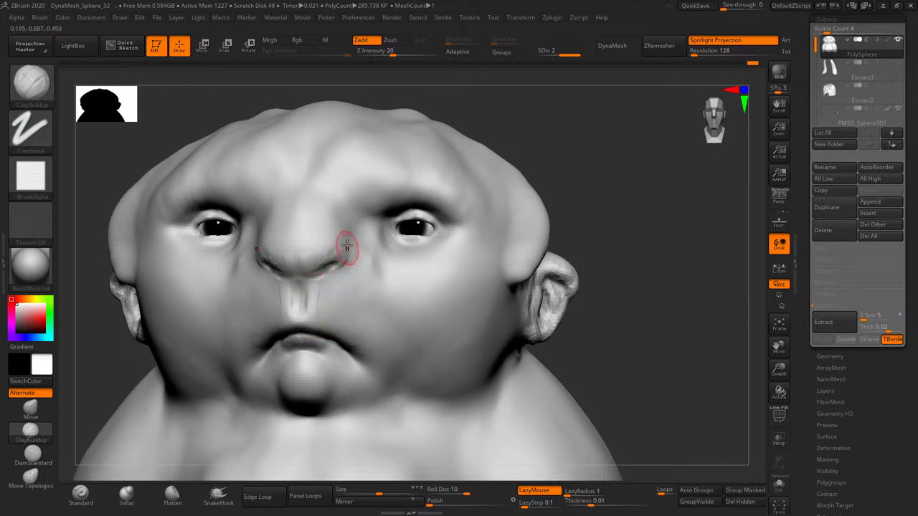
left_click_drag(353, 250, 356, 285)
mouse_move(352, 242)
left_mouse_down()
mouse_move(363, 294)
mouse_move(358, 239)
mouse_move(360, 266)
left_mouse_up()
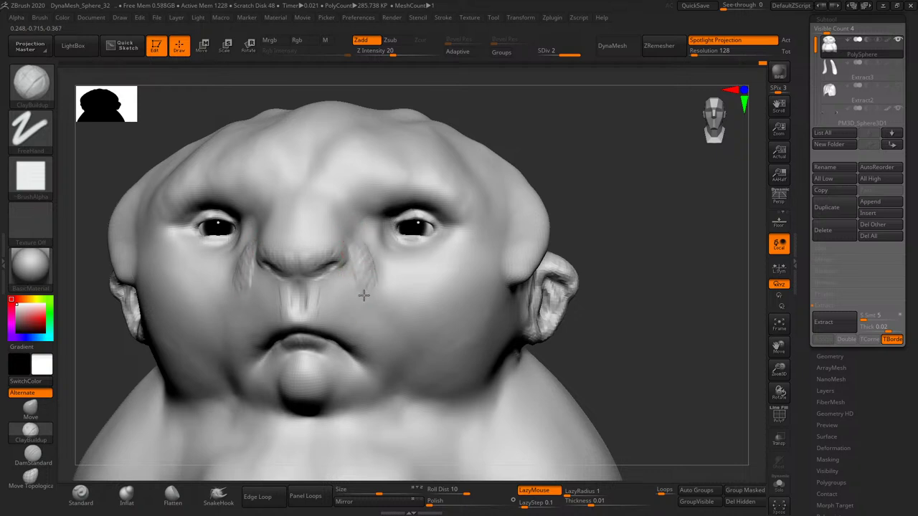
left_click_drag(563, 150, 358, 293)
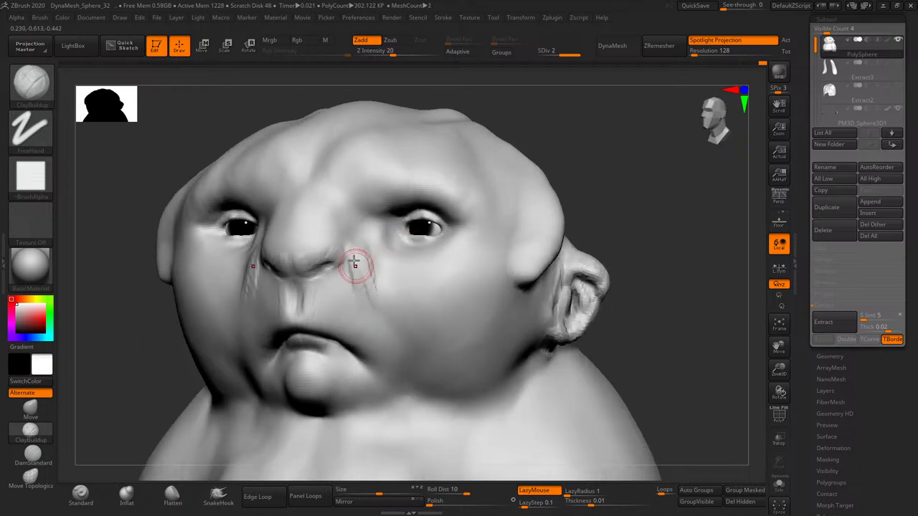
left_click_drag(349, 251, 396, 377)
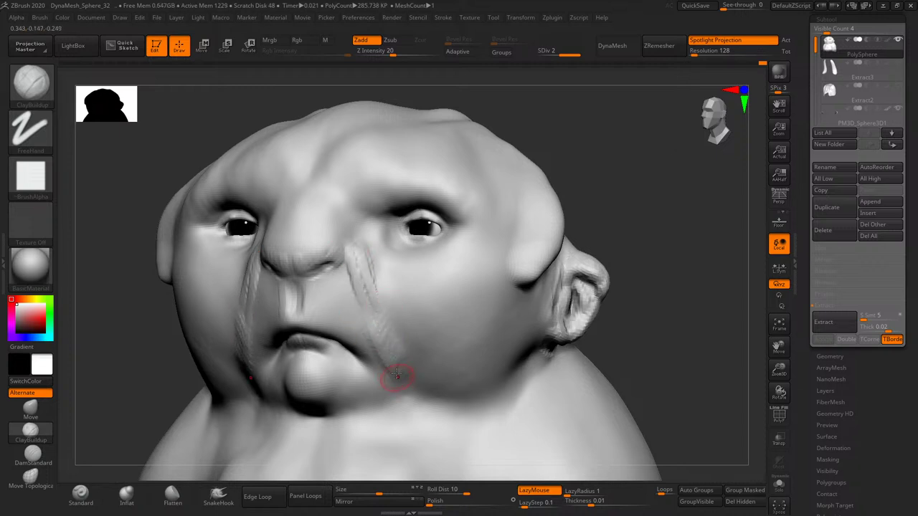
left_click_drag(292, 242, 294, 245)
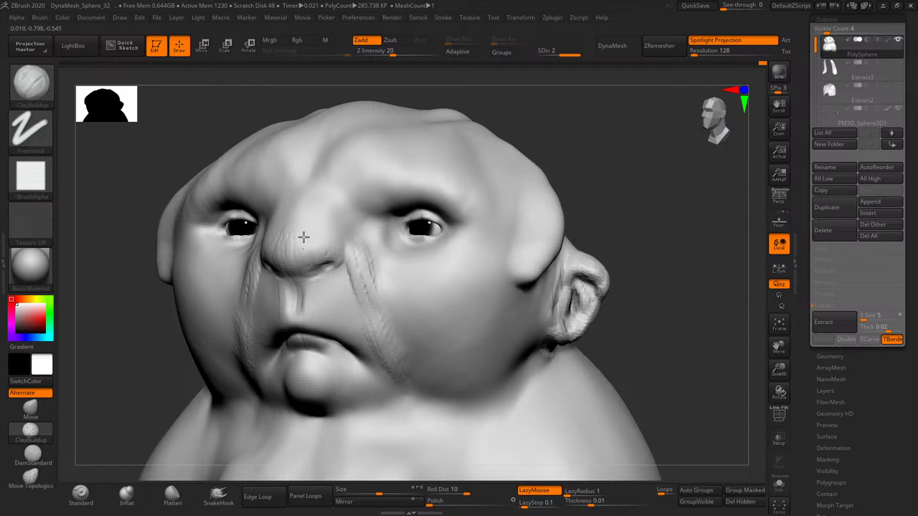
mouse_move(301, 307)
left_mouse_down()
mouse_move(312, 281)
mouse_move(322, 311)
mouse_move(349, 317)
mouse_move(328, 297)
mouse_move(358, 330)
mouse_move(311, 318)
mouse_move(352, 340)
mouse_move(343, 280)
left_mouse_up()
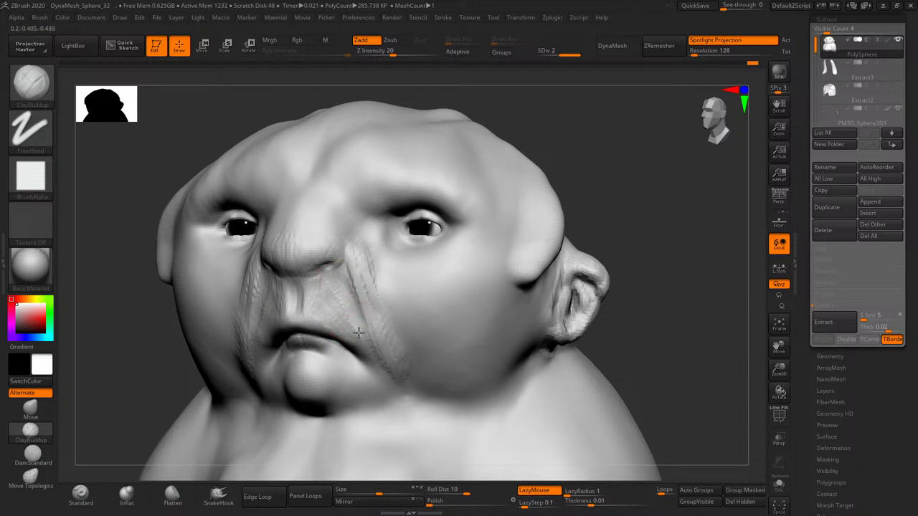
left_click_drag(587, 143, 479, 205)
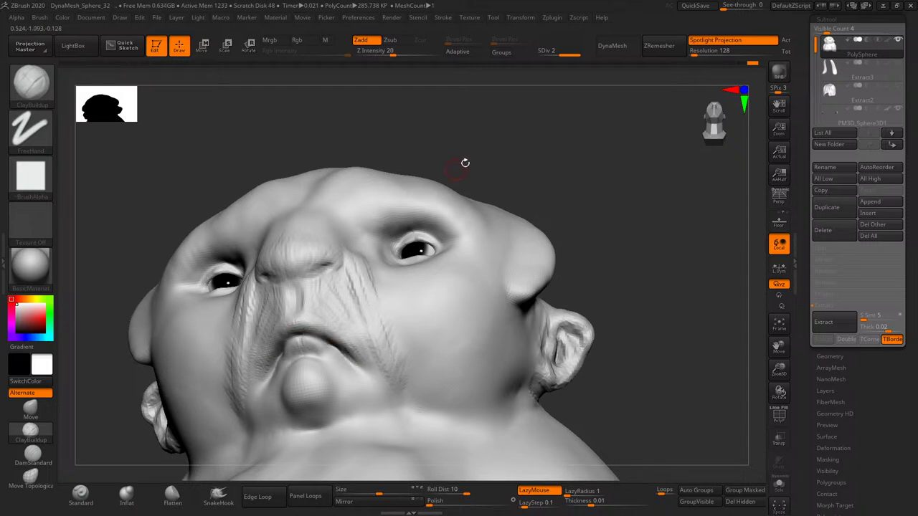
- Orbit around the head to inspect it from the front and from below
mouse_move(465, 160)
left_mouse_down()
mouse_move(455, 221)
mouse_move(315, 353)
left_mouse_up()
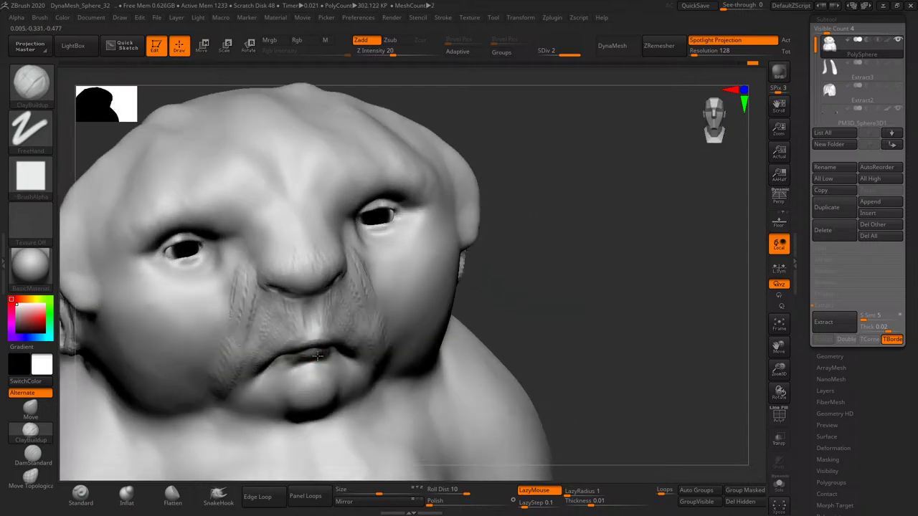
left_click_drag(559, 194, 502, 195)
left_click_drag(596, 177, 494, 252)
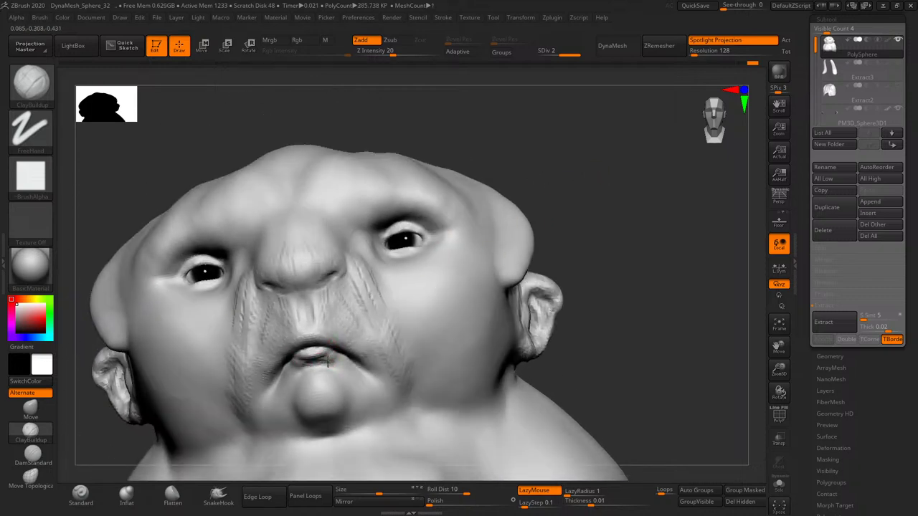
left_click_drag(567, 260, 590, 191)
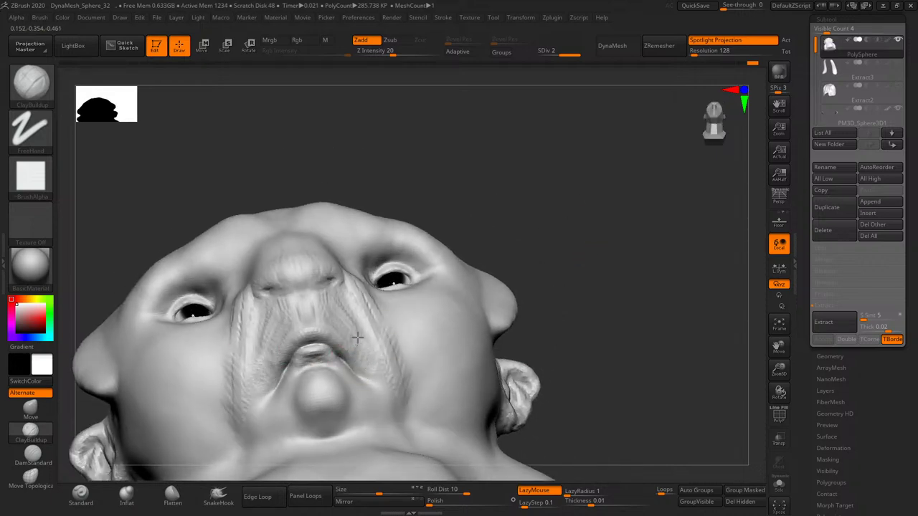
left_click_drag(494, 228, 364, 342)
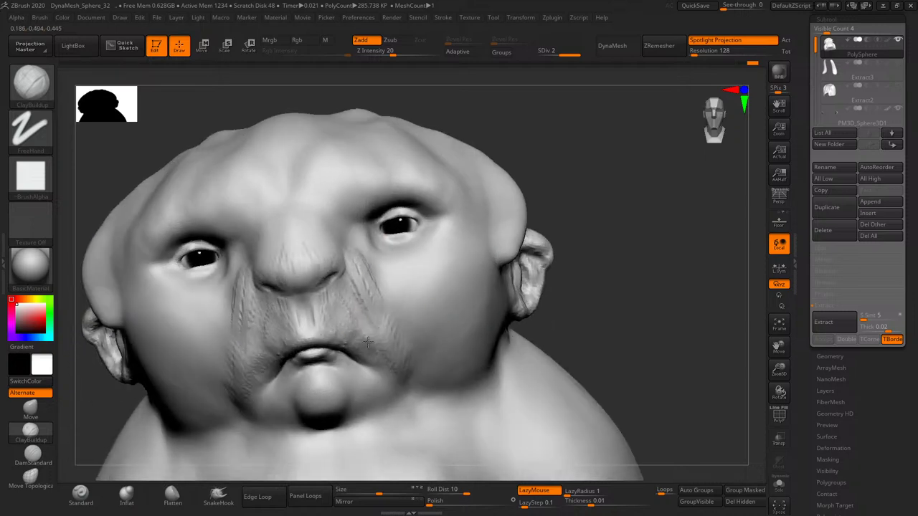
mouse_move(605, 266)
left_mouse_down()
mouse_move(396, 315)
mouse_move(486, 296)
left_mouse_up()
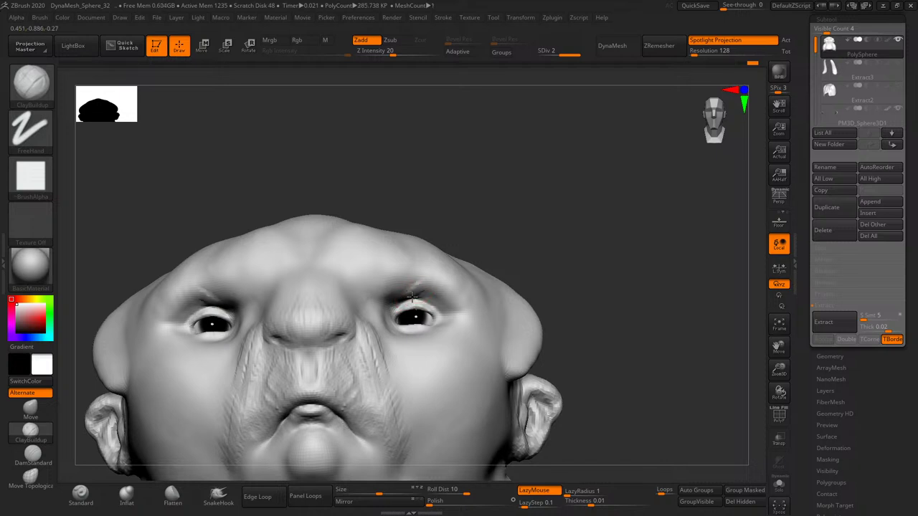
- Undo and redo the last stroke, resize the brush, and sculpt wrinkles above the brows
key("ctrl+z")
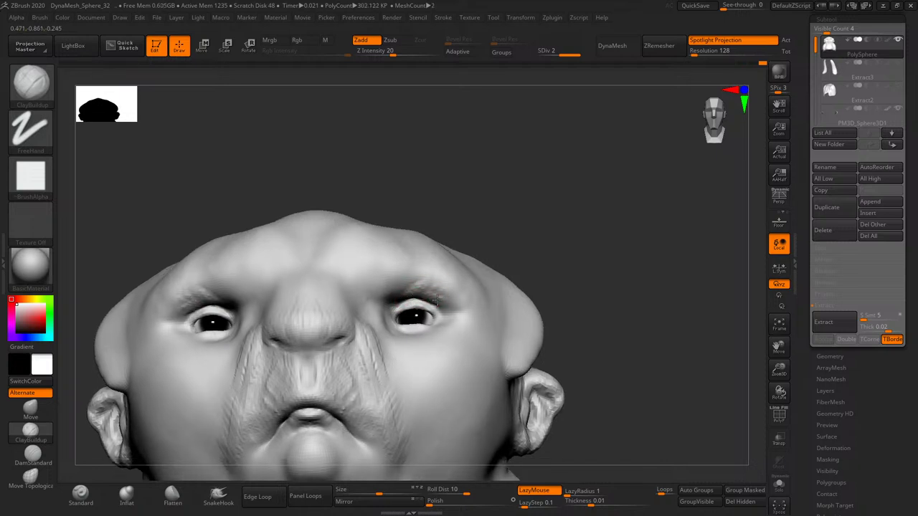
key("ctrl+shift+z")
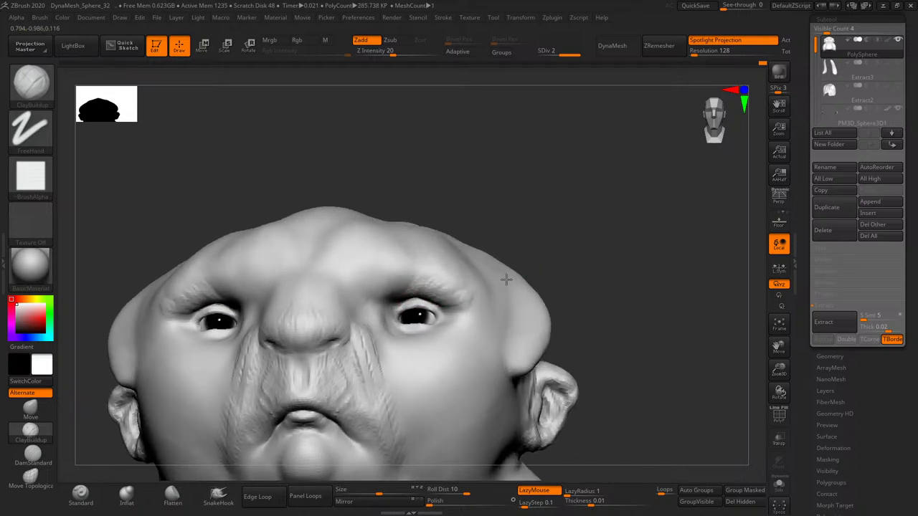
key("s")
left_click(404, 295)
mouse_move(380, 290)
left_mouse_down()
mouse_move(359, 273)
mouse_move(398, 283)
mouse_move(390, 297)
left_mouse_up()
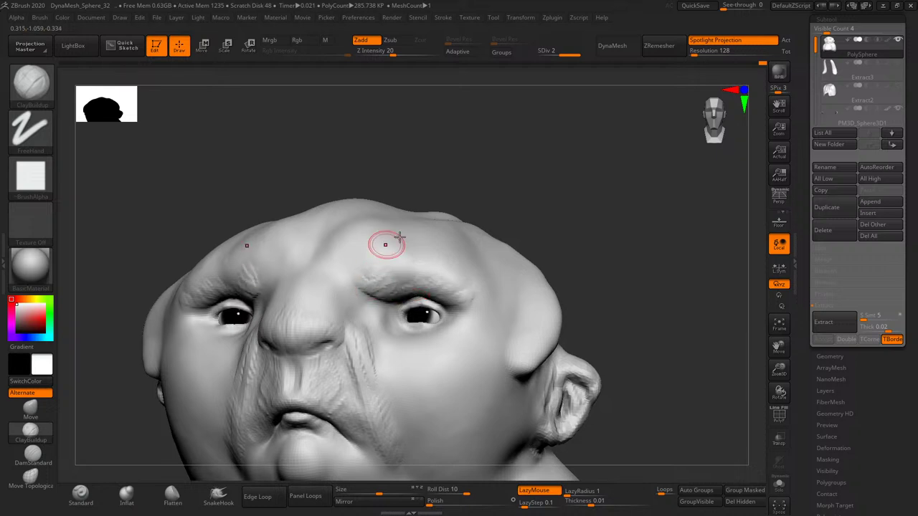
- Add wrinkles down the right side of the nose and sculpt the cheek under the right eye
left_click_drag(532, 195, 533, 211, "shift")
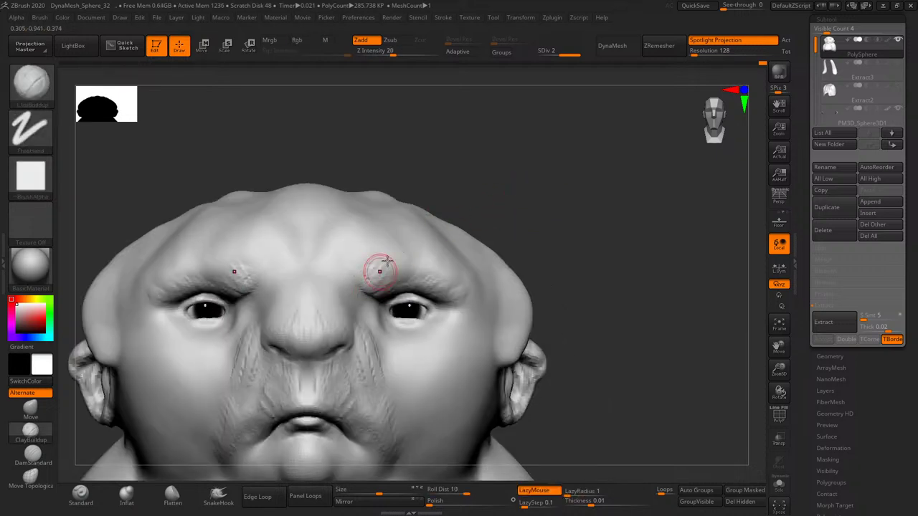
mouse_move(359, 300)
left_mouse_down()
mouse_move(349, 307)
mouse_move(362, 352)
left_mouse_up()
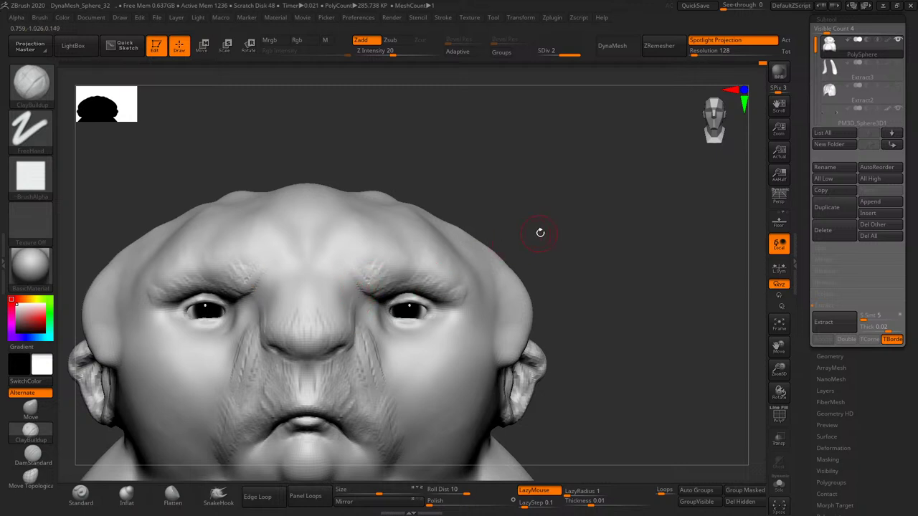
left_click_drag(539, 231, 502, 244)
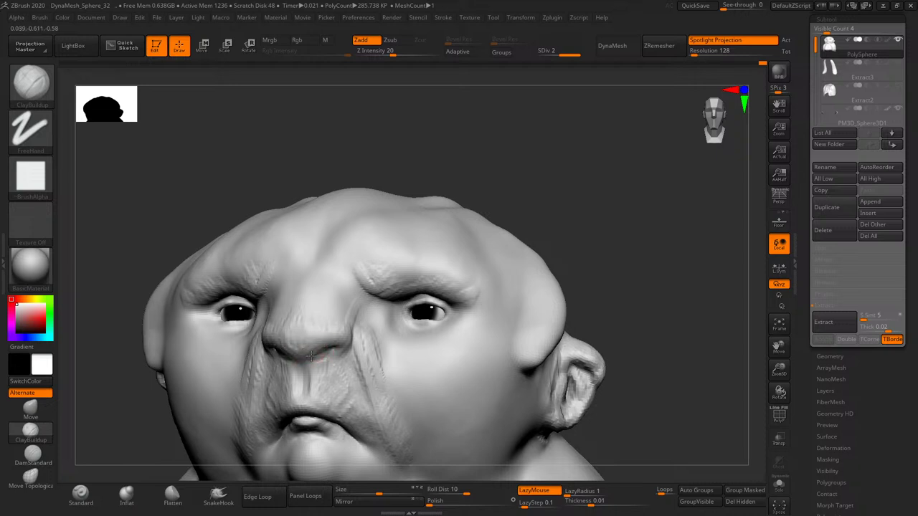
mouse_move(317, 349)
left_mouse_down()
mouse_move(307, 322)
mouse_move(322, 297)
left_mouse_up()
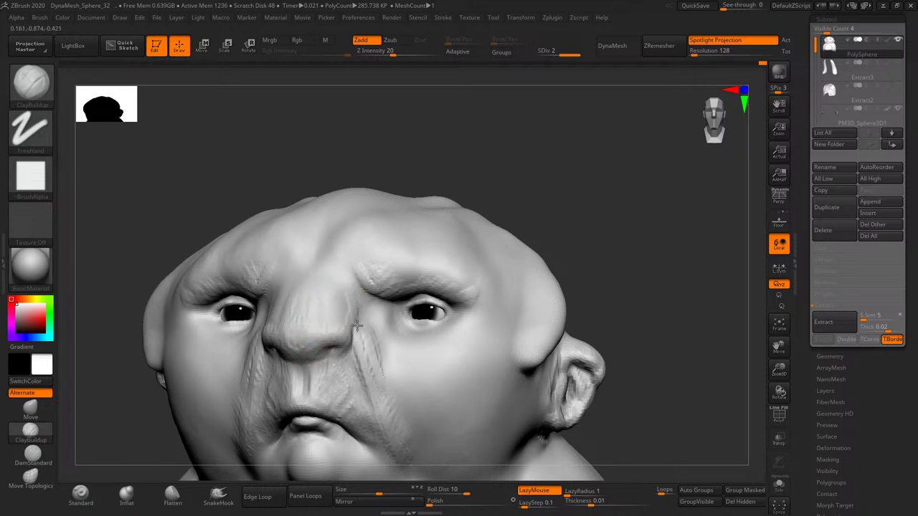
left_click_drag(381, 349, 385, 304)
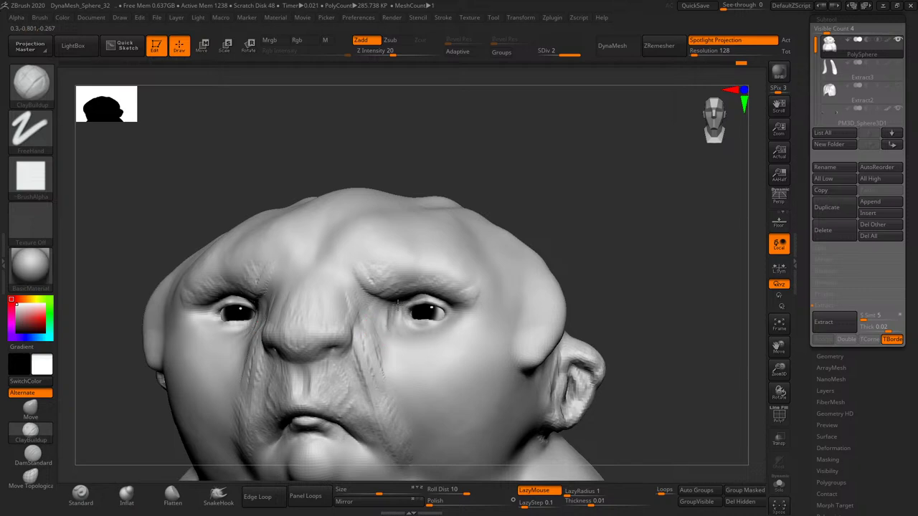
- Smooth the brow crease between the nose and the eye
left_click_drag(561, 214, 543, 194)
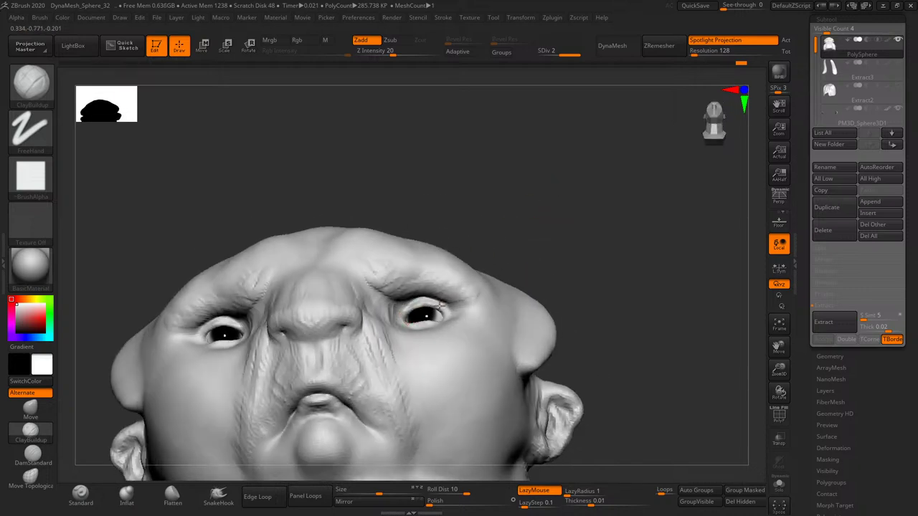
right_click_drag(436, 310, 386, 316)
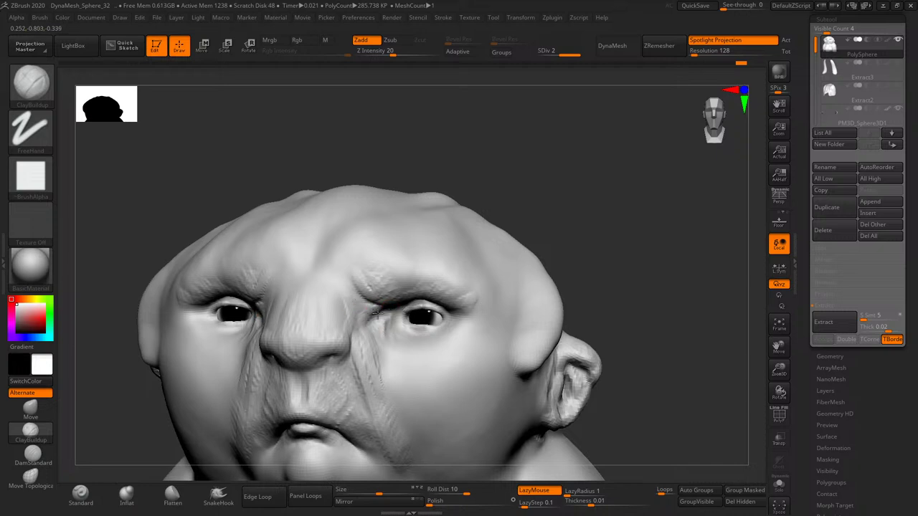
mouse_move(358, 294)
left_mouse_down("shift")
mouse_move(348, 301)
mouse_move(322, 273)
mouse_move(325, 251)
left_mouse_up("shift")
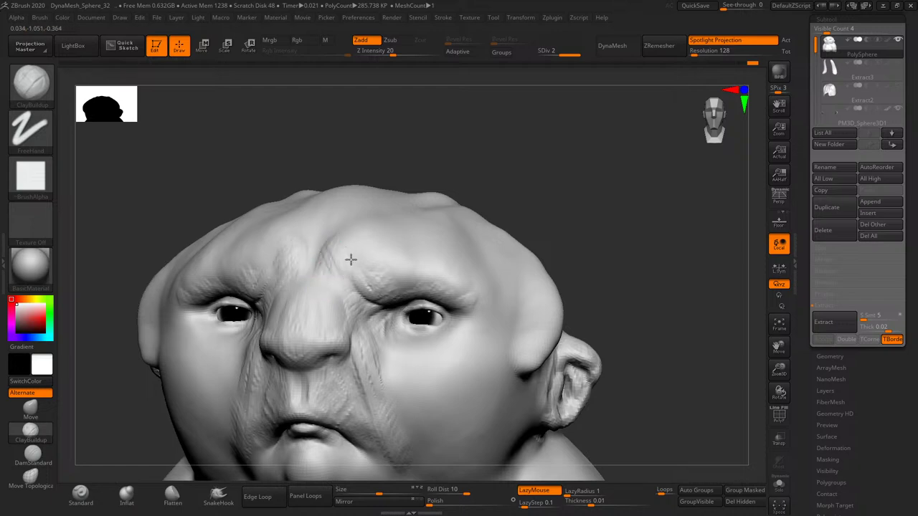
left_click_drag(423, 184, 355, 247)
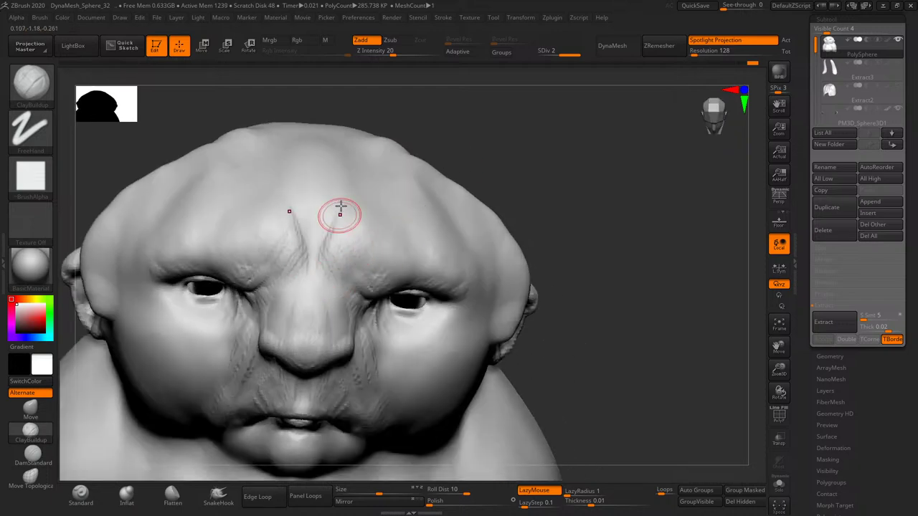
- Carve diagonal creases into the forehead above the brow and adjust the brush size
mouse_move(338, 180)
left_mouse_down()
mouse_move(349, 229)
mouse_move(402, 208)
mouse_move(372, 278)
mouse_move(390, 272)
left_mouse_up()
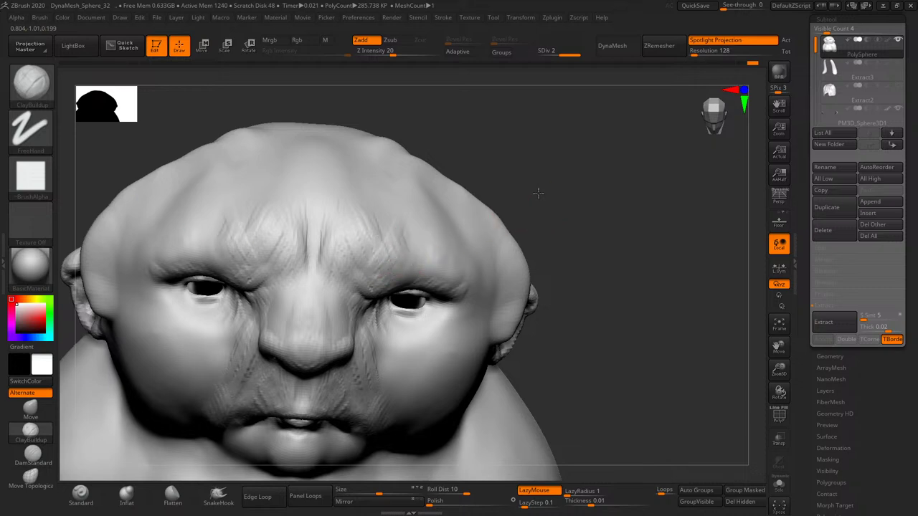
right_click_drag(465, 231, 468, 244)
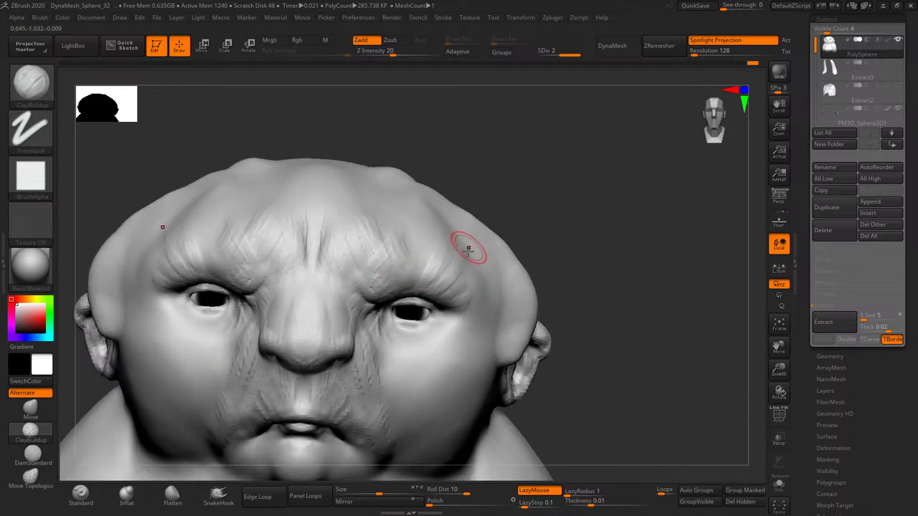
right_click_drag(526, 236, 484, 271)
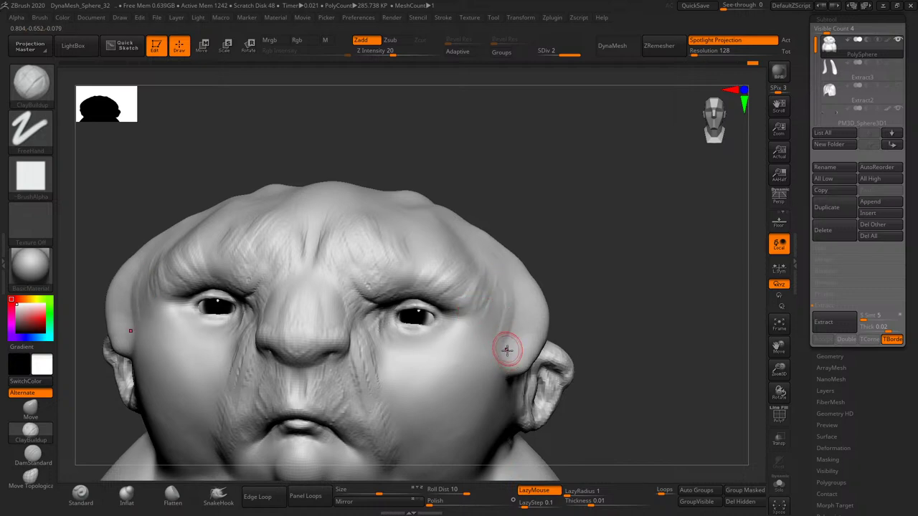
key("s")
- Deepen and then soften the cheek crease near the ear
right_click_drag(558, 357, 508, 385)
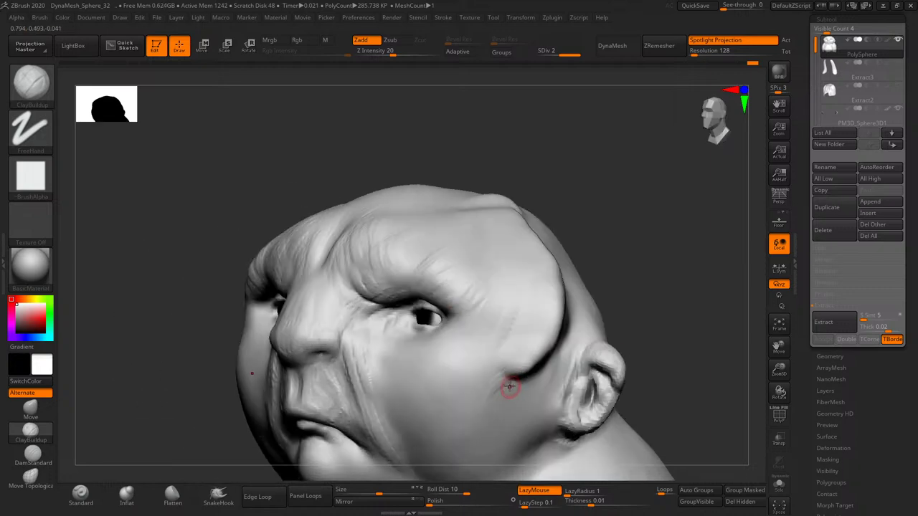
mouse_move(470, 439)
right_mouse_down()
mouse_move(641, 190)
mouse_move(629, 199)
right_mouse_up()
left_click_drag(509, 288, 462, 337)
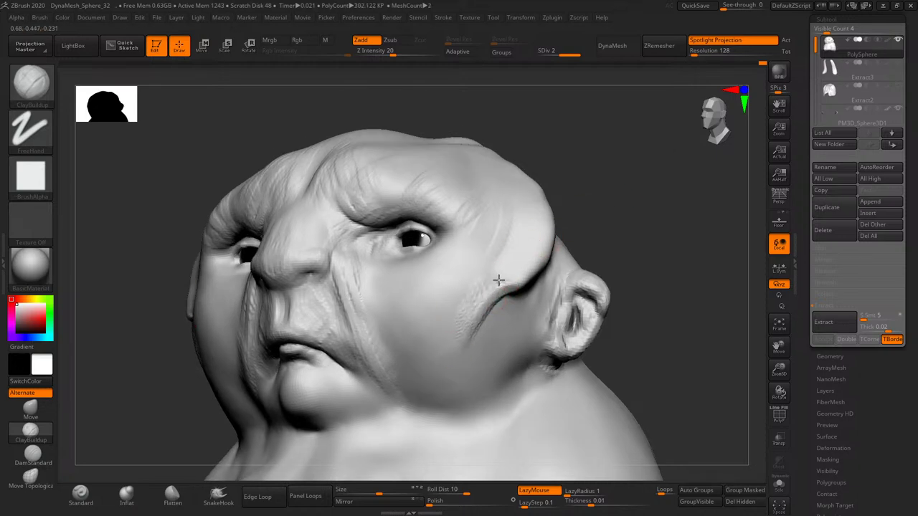
right_click_drag(498, 279, 499, 291)
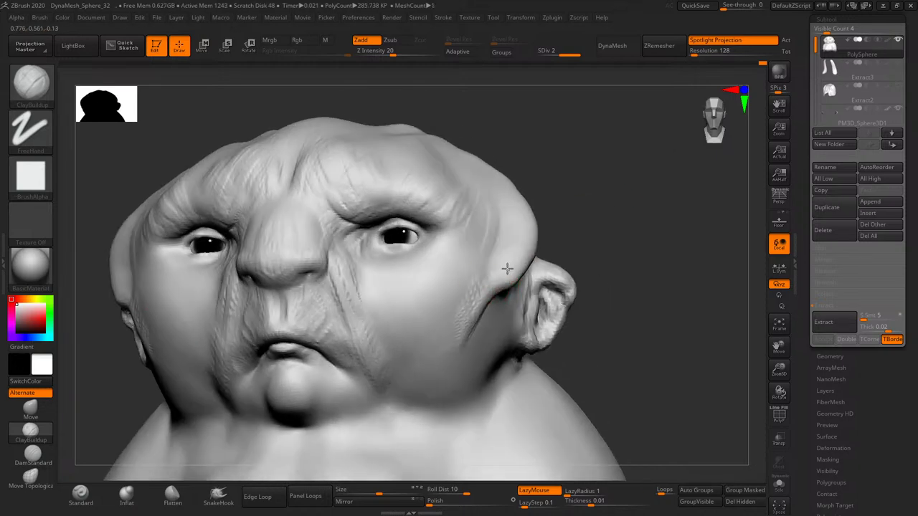
mouse_move(507, 268)
left_mouse_down("shift")
mouse_move(478, 287)
mouse_move(475, 266)
mouse_move(482, 273)
mouse_move(437, 239)
left_mouse_up("shift")
left_click_drag(552, 172, 447, 250)
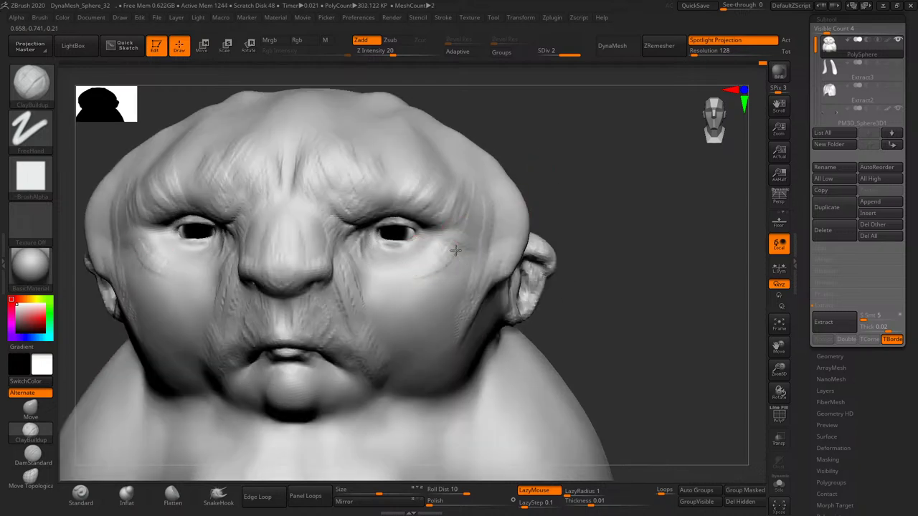
mouse_move(574, 180)
left_mouse_down()
mouse_move(595, 205)
mouse_move(420, 283)
left_mouse_up()
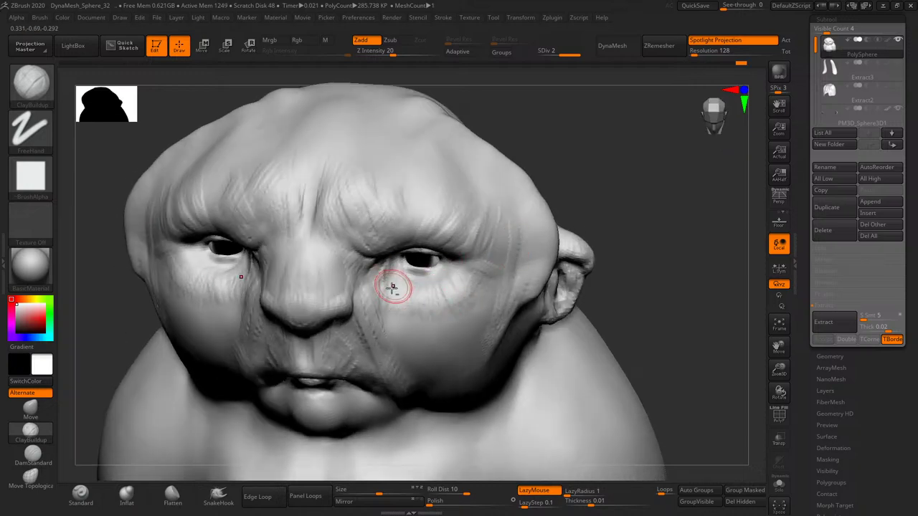
- Carve wrinkles at the inner eye corner and a crease running toward the nose and cheek
left_click_drag(396, 288, 390, 262)
right_click_drag(376, 286, 381, 278)
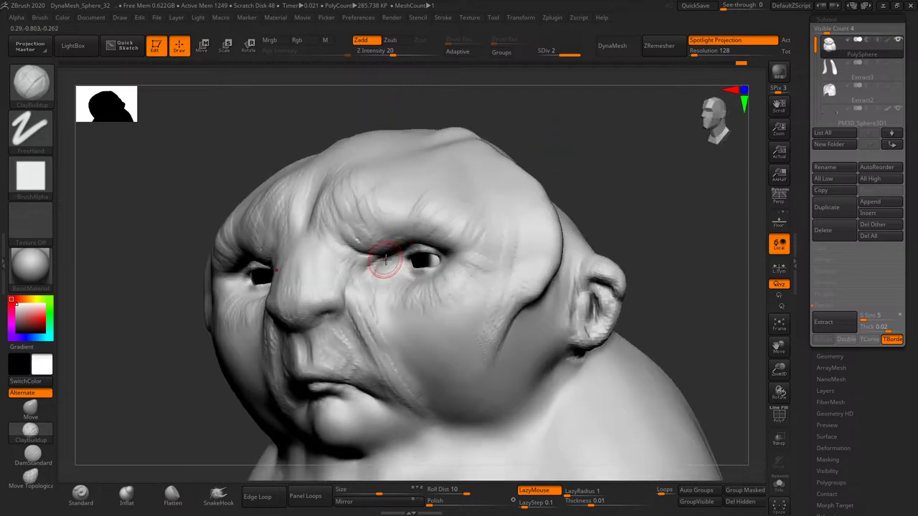
left_click_drag(383, 258, 350, 283)
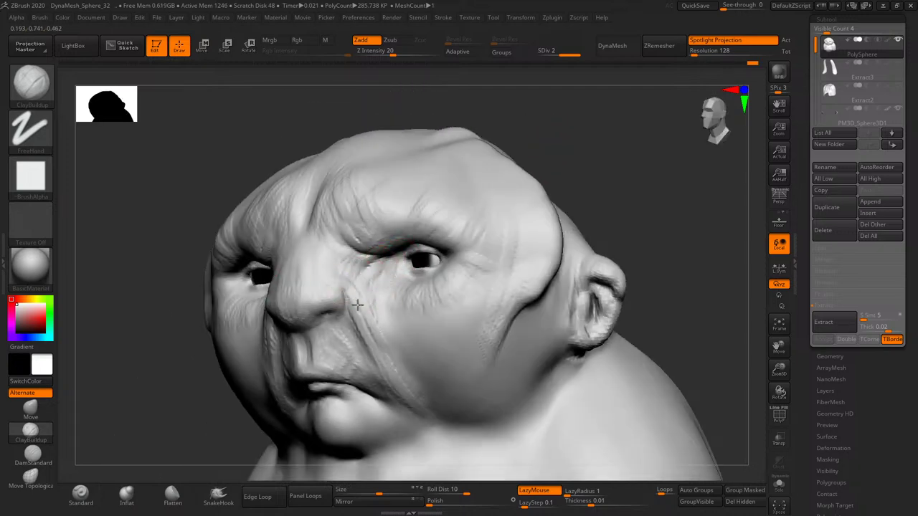
right_click_drag(550, 129, 537, 137)
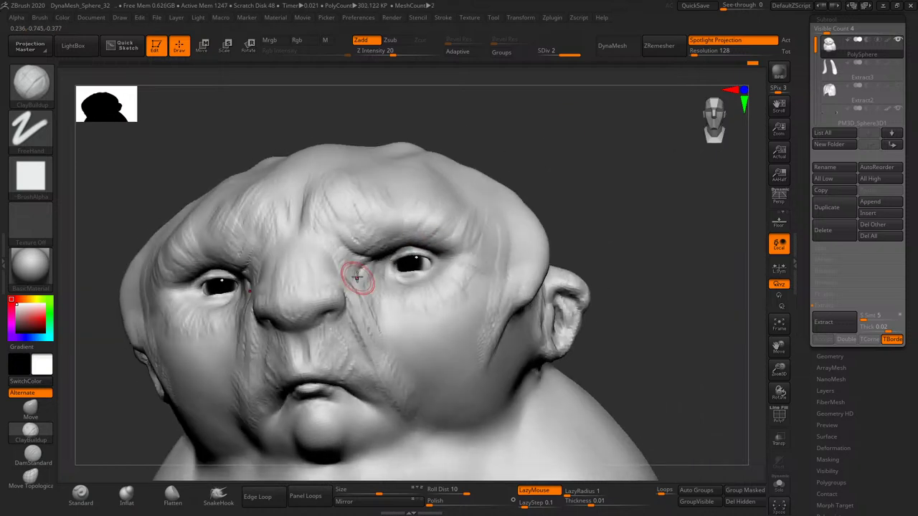
left_click_drag(338, 266, 373, 349)
left_click_drag(360, 291, 379, 364)
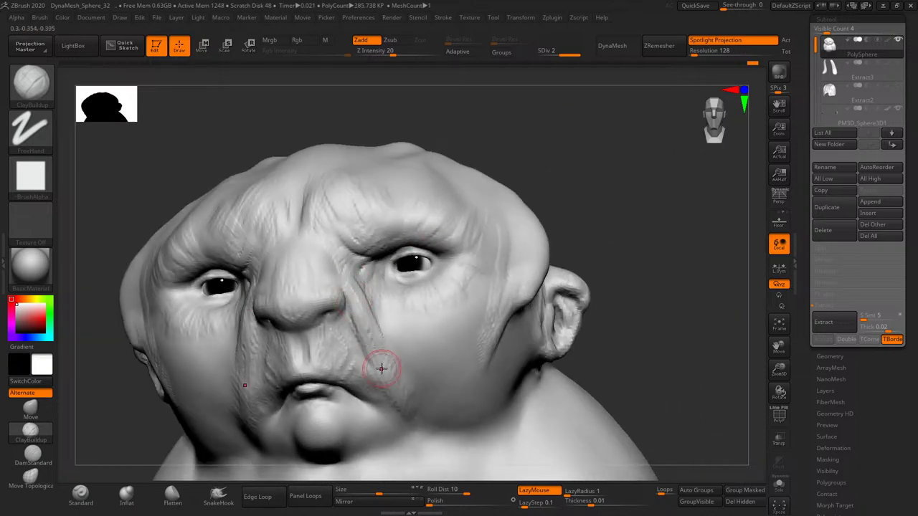
- Deepen and reshape the creases beside the nose and along the cheek
right_click_drag(357, 325, 455, 180)
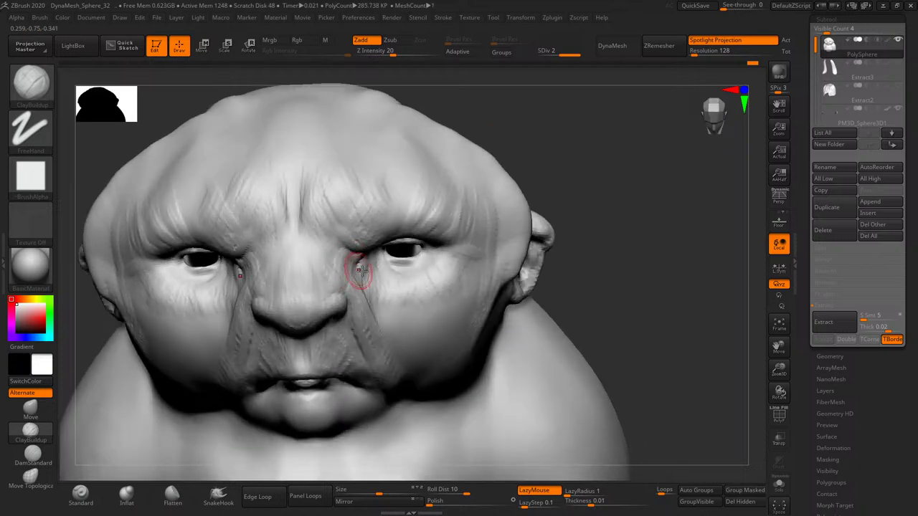
mouse_move(360, 269)
right_mouse_down()
mouse_move(579, 158)
mouse_move(510, 209)
right_mouse_up()
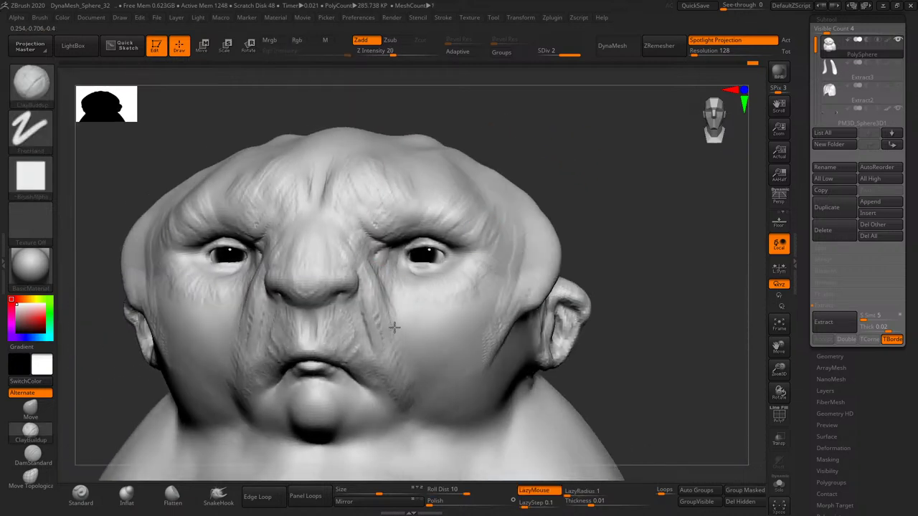
left_click_drag(394, 327, 378, 307)
left_click_drag(375, 266, 404, 349)
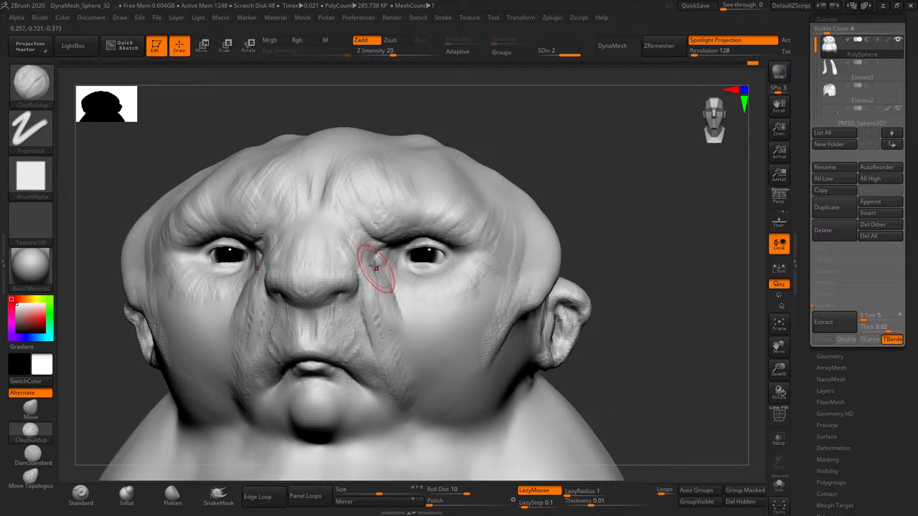
left_click_drag(375, 267, 420, 318)
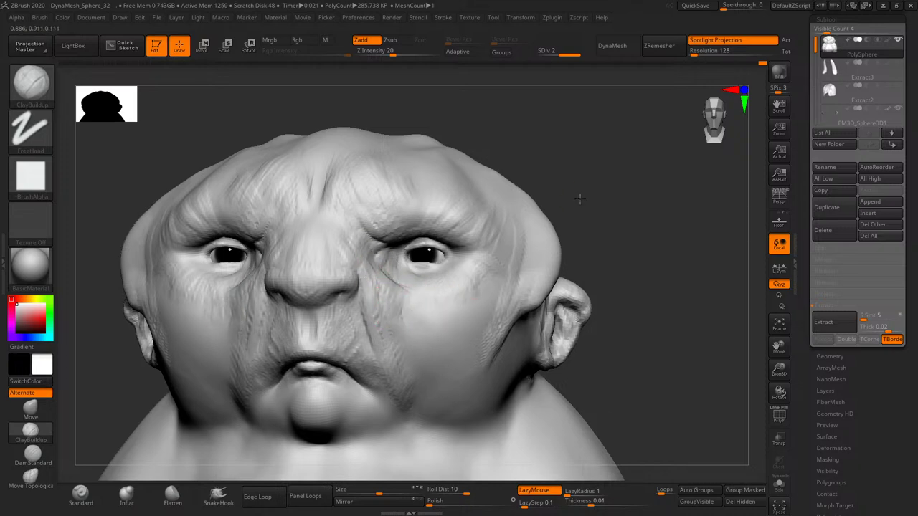
mouse_move(579, 199)
left_mouse_down()
mouse_move(406, 303)
mouse_move(394, 337)
mouse_move(381, 303)
mouse_move(414, 387)
mouse_move(410, 307)
mouse_move(440, 352)
left_mouse_up()
mouse_move(645, 226)
left_mouse_down()
mouse_move(630, 171)
mouse_move(502, 250)
left_mouse_up()
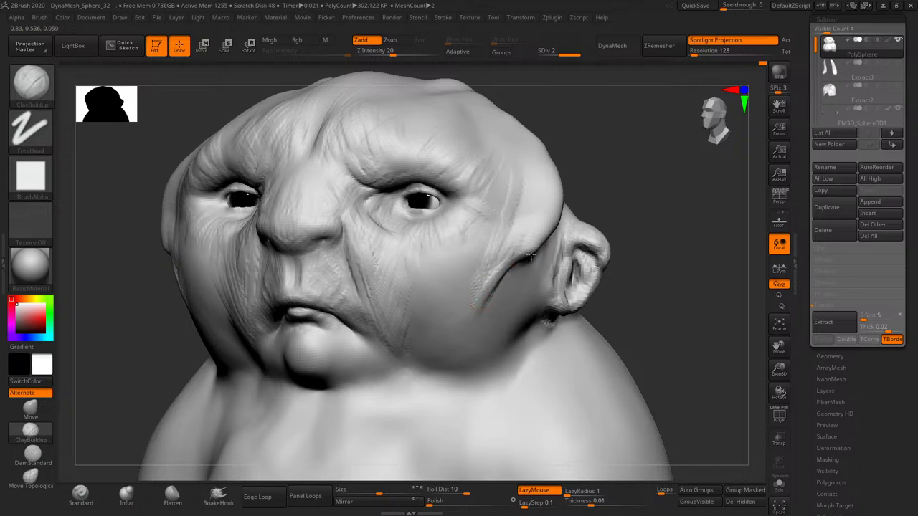
- Deepen the upper cheek crease and carve a vertical crease on the back of the skull
mouse_move(563, 230)
left_mouse_down()
mouse_move(601, 222)
mouse_move(526, 269)
left_mouse_up()
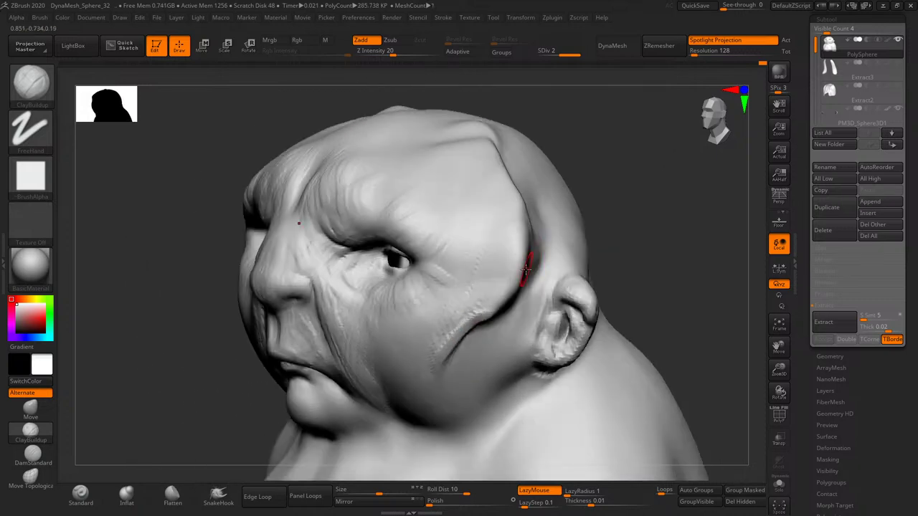
left_click_drag(503, 301, 487, 321)
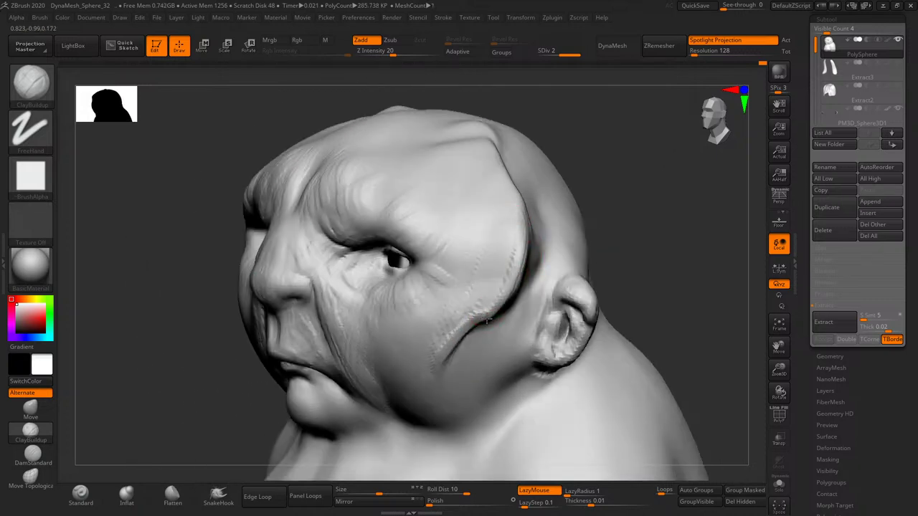
mouse_move(525, 262)
left_mouse_down()
mouse_move(619, 232)
mouse_move(555, 252)
left_mouse_up()
mouse_move(530, 294)
left_mouse_down()
mouse_move(549, 158)
mouse_move(527, 260)
left_mouse_up()
mouse_move(682, 148)
left_mouse_down()
mouse_move(697, 143)
mouse_move(670, 282)
mouse_move(595, 191)
mouse_move(612, 171)
left_mouse_up()
mouse_move(638, 241)
left_mouse_down()
mouse_move(614, 157)
mouse_move(632, 222)
mouse_move(579, 282)
left_mouse_up()
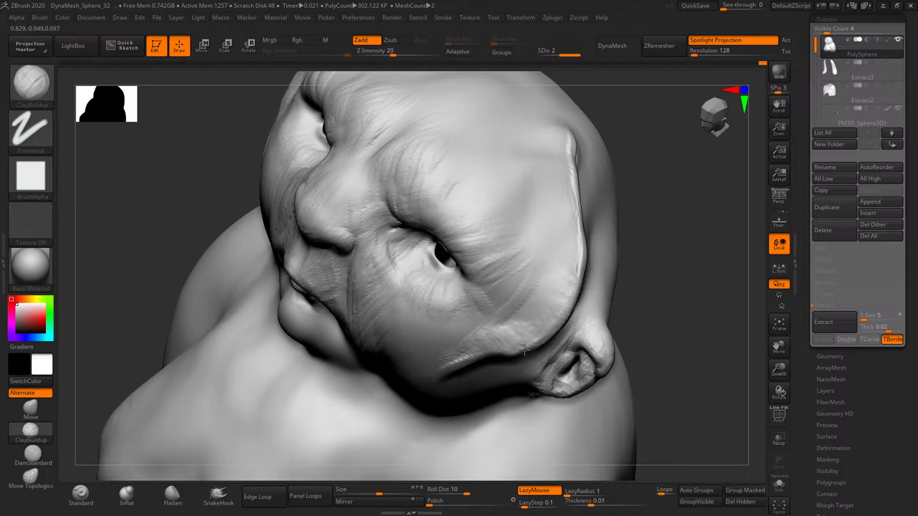
- Stroke ClayBuildup along the ridge at the side of the cranium above the ear to re-sculpt its crease
mouse_move(567, 278)
left_mouse_down()
mouse_move(676, 194)
mouse_move(652, 199)
mouse_move(662, 199)
mouse_move(603, 246)
left_mouse_up()
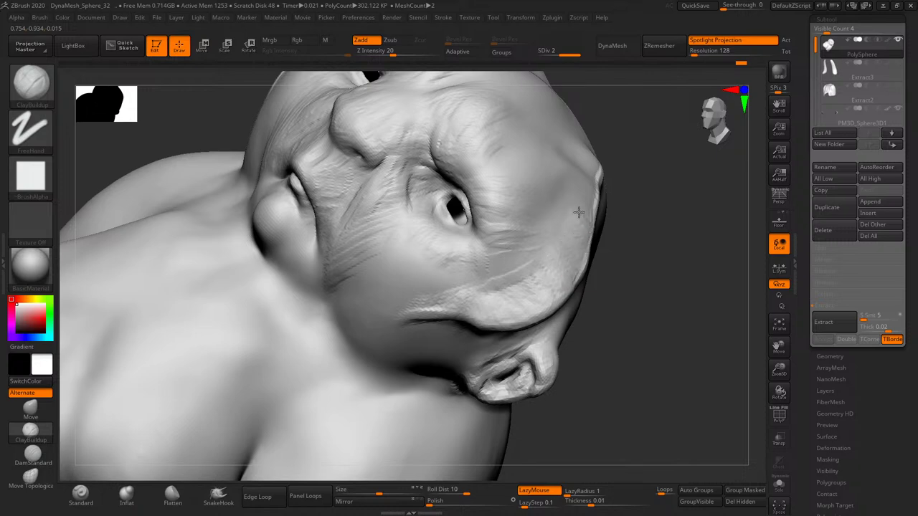
mouse_move(587, 192)
left_mouse_down()
mouse_move(642, 208)
mouse_move(553, 260)
left_mouse_up()
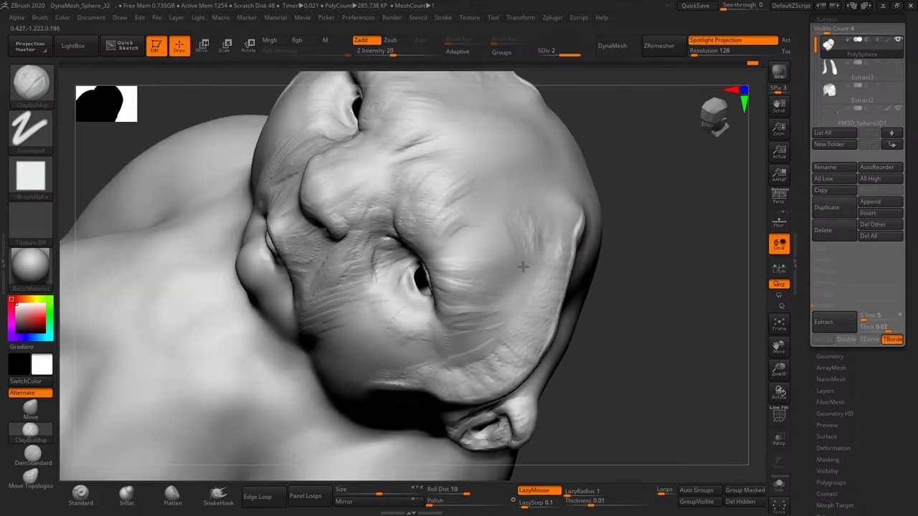
left_click_drag(564, 256, 574, 240)
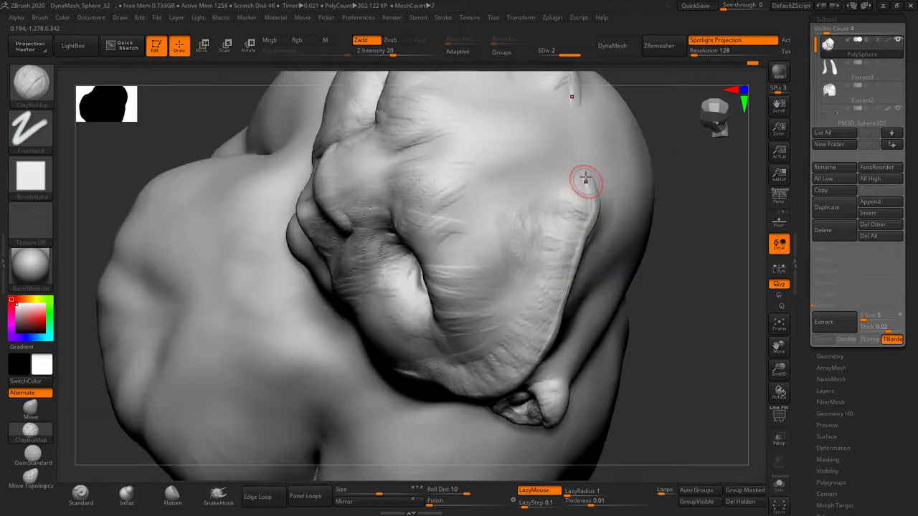
mouse_move(582, 200)
left_mouse_down()
mouse_move(579, 191)
mouse_move(548, 200)
mouse_move(577, 187)
mouse_move(578, 240)
mouse_move(569, 197)
mouse_move(524, 211)
mouse_move(542, 216)
left_mouse_up()
left_click_drag(480, 187, 481, 194)
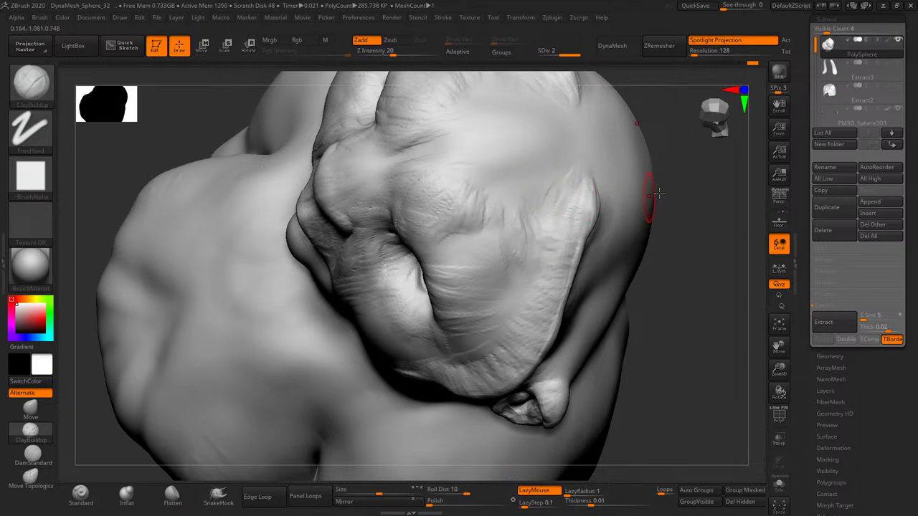
mouse_move(650, 219)
left_mouse_down()
mouse_move(439, 251)
mouse_move(451, 321)
left_mouse_up()
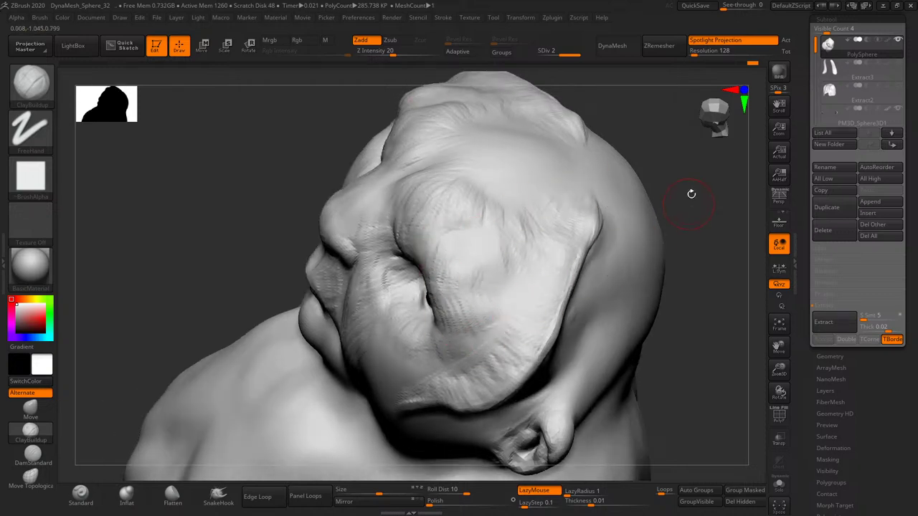
left_click_drag(692, 194, 486, 352)
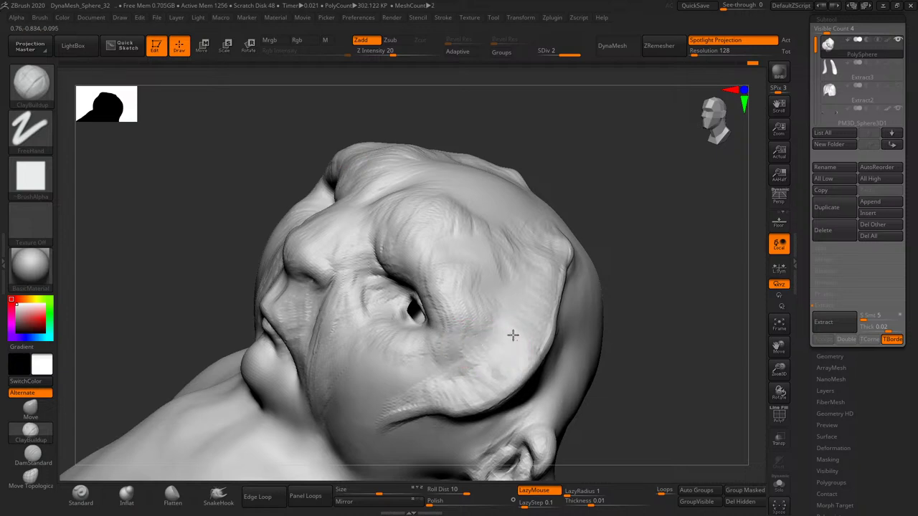
mouse_move(615, 180)
left_mouse_down()
mouse_move(600, 256)
mouse_move(538, 296)
left_mouse_up()
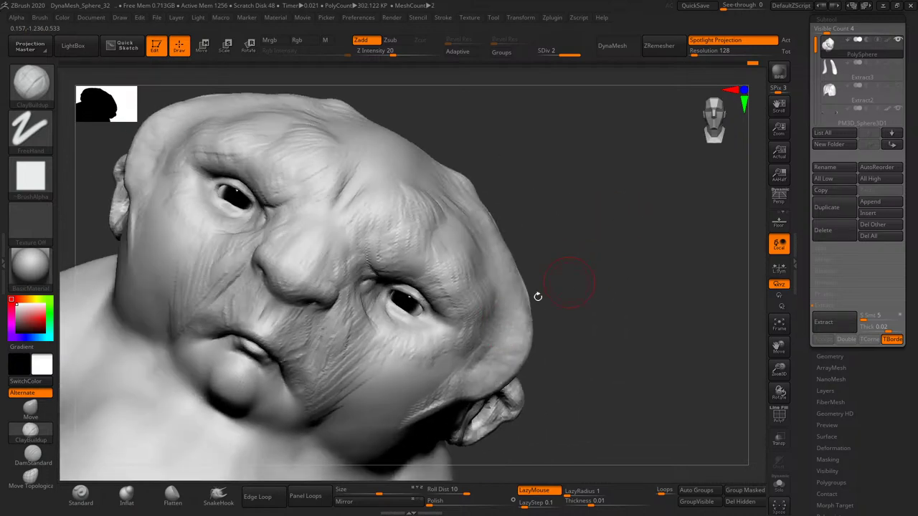
- Sculpt creases across the cheek, along the lower jaw and diagonally below the eye
mouse_move(453, 370)
left_mouse_down()
mouse_move(461, 338)
mouse_move(591, 268)
mouse_move(621, 211)
mouse_move(535, 284)
mouse_move(513, 297)
mouse_move(502, 281)
left_mouse_up()
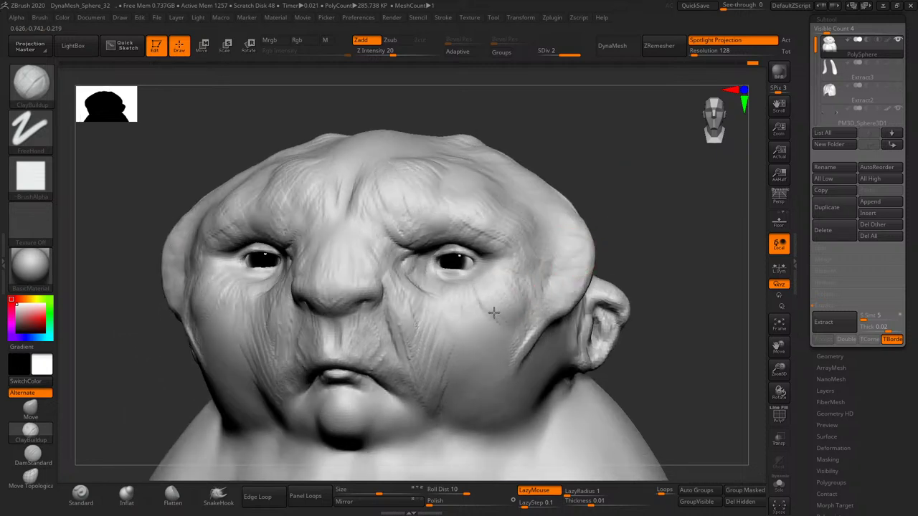
left_click_drag(451, 316, 403, 313)
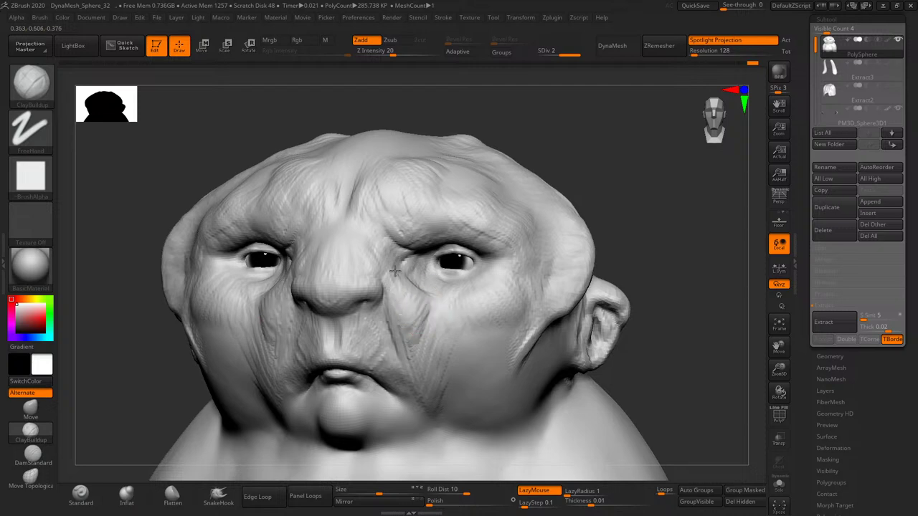
mouse_move(569, 262)
left_mouse_down()
mouse_move(629, 215)
mouse_move(436, 340)
mouse_move(472, 356)
left_mouse_up()
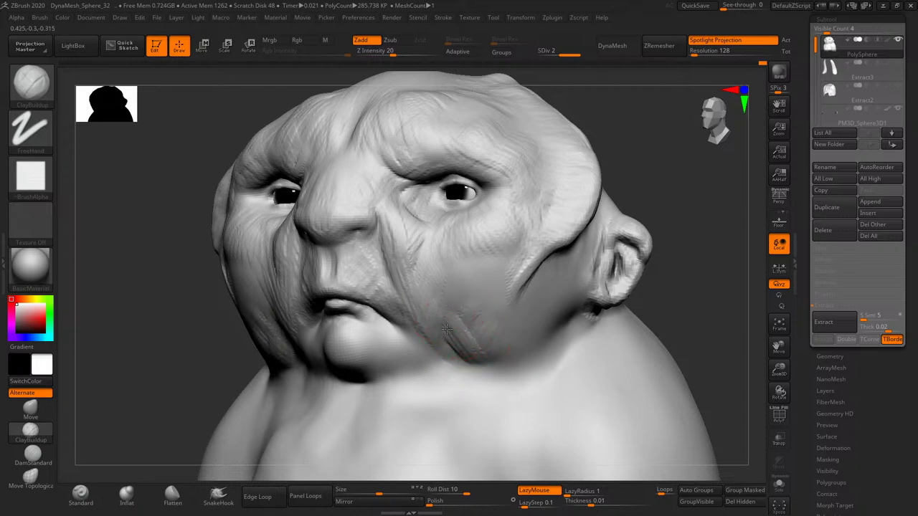
left_click_drag(486, 320, 523, 352)
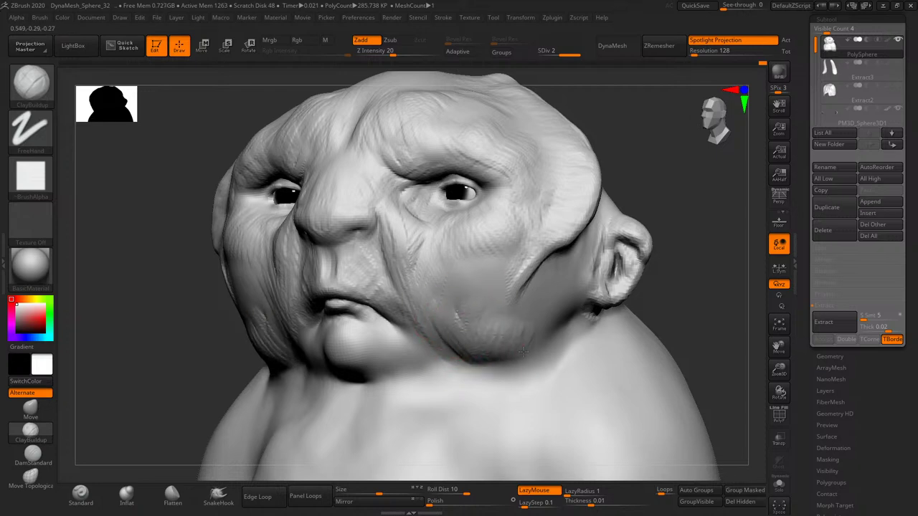
left_click_drag(675, 251, 584, 333)
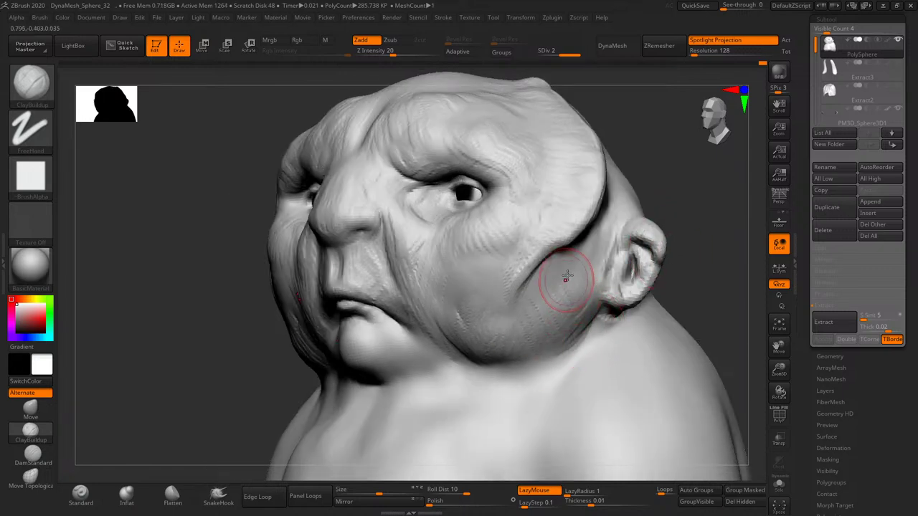
left_click_drag(570, 280, 582, 227)
left_click_drag(534, 315, 547, 304)
- Reshape the ear's front edge and smooth the creases between the ear, brow and head
mouse_move(564, 270)
left_mouse_down()
mouse_move(594, 266)
mouse_move(587, 301)
left_mouse_up()
left_click_drag(670, 218, 626, 247)
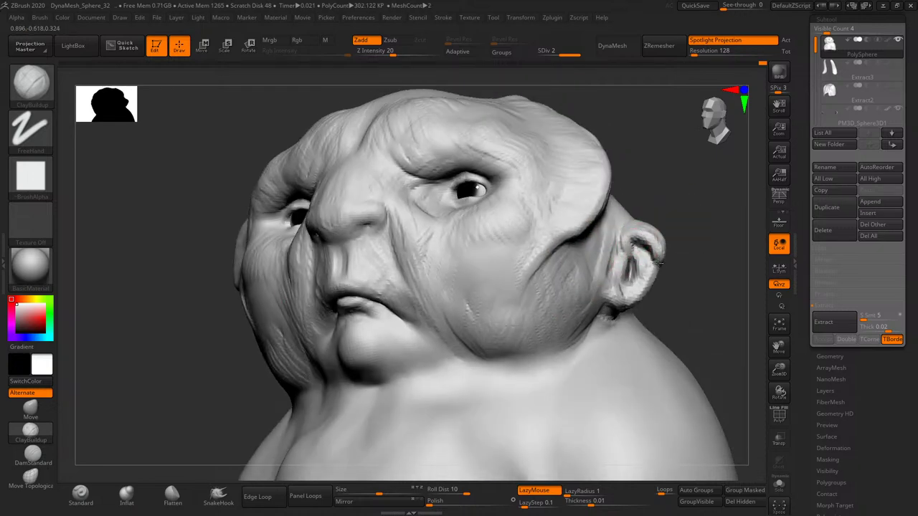
left_click_drag(657, 264, 656, 261)
left_click_drag(658, 267, 656, 240)
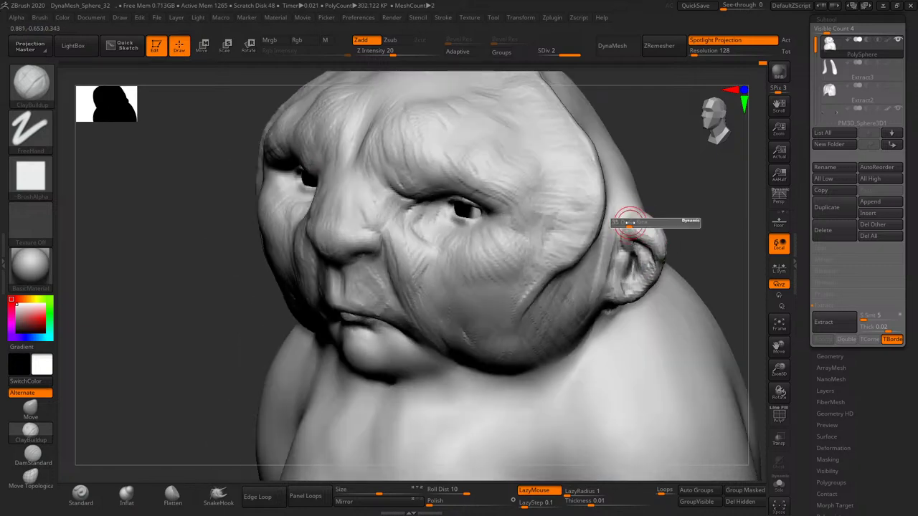
left_click_drag(683, 185, 617, 230)
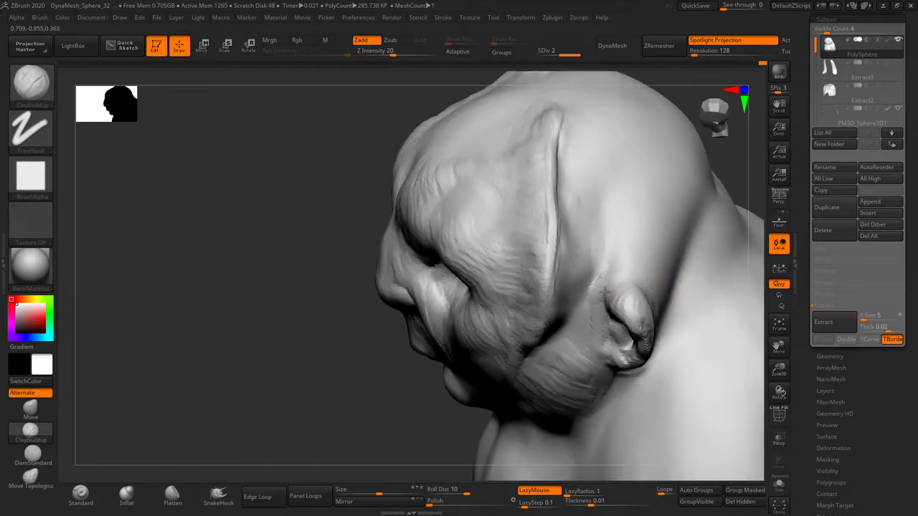
left_click_drag(621, 286, 614, 251, "shift")
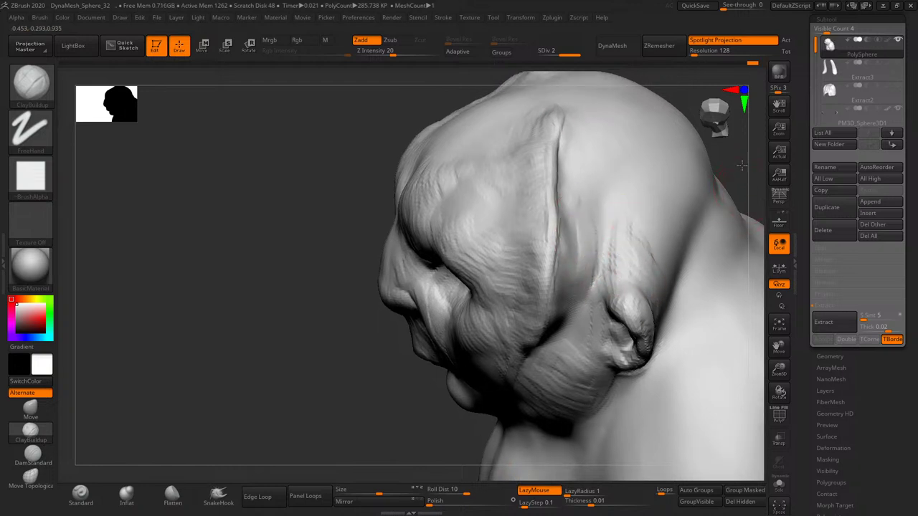
left_click_drag(359, 237, 584, 236)
mouse_move(565, 307)
left_mouse_down("shift")
mouse_move(553, 215)
mouse_move(557, 266)
mouse_move(580, 150)
mouse_move(595, 150)
mouse_move(579, 185)
mouse_move(563, 298)
left_mouse_up("shift")
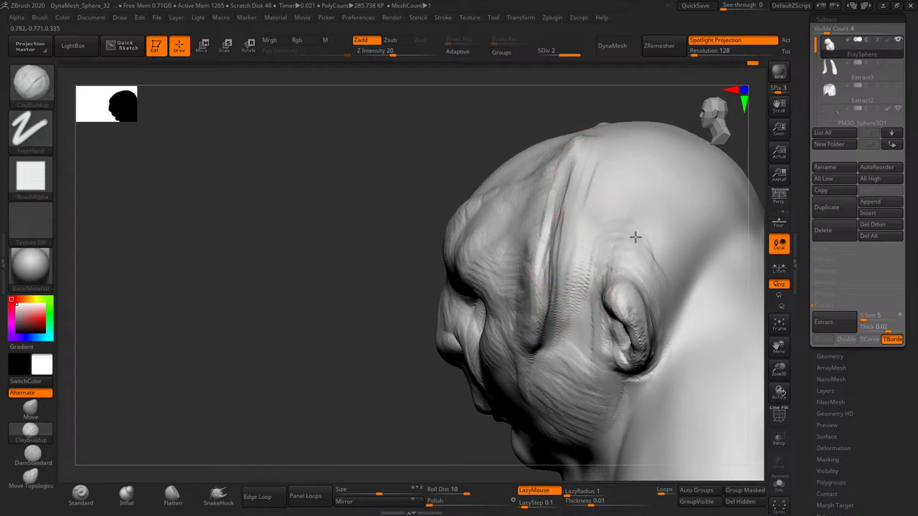
- Roughen the back of the head and neck with strand-like strokes
left_click_drag(751, 172, 637, 225)
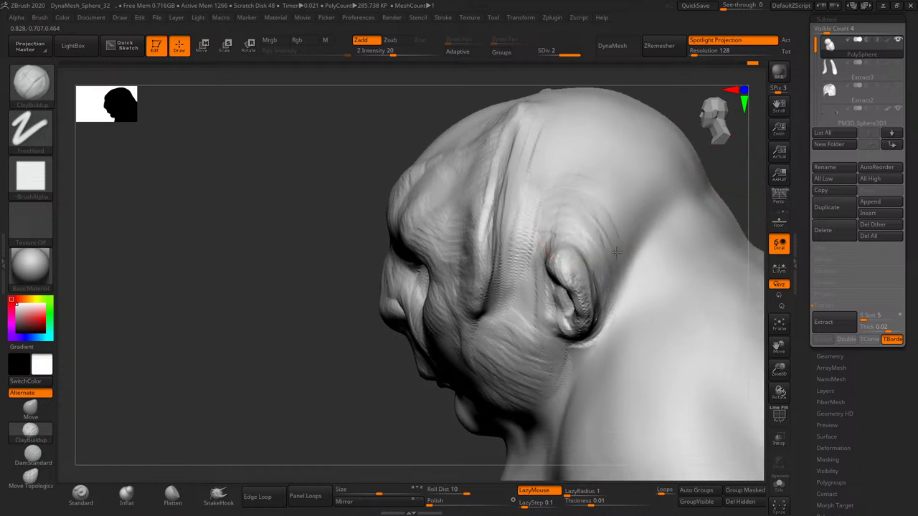
mouse_move(599, 189)
left_mouse_down()
mouse_move(650, 167)
mouse_move(607, 213)
left_mouse_up()
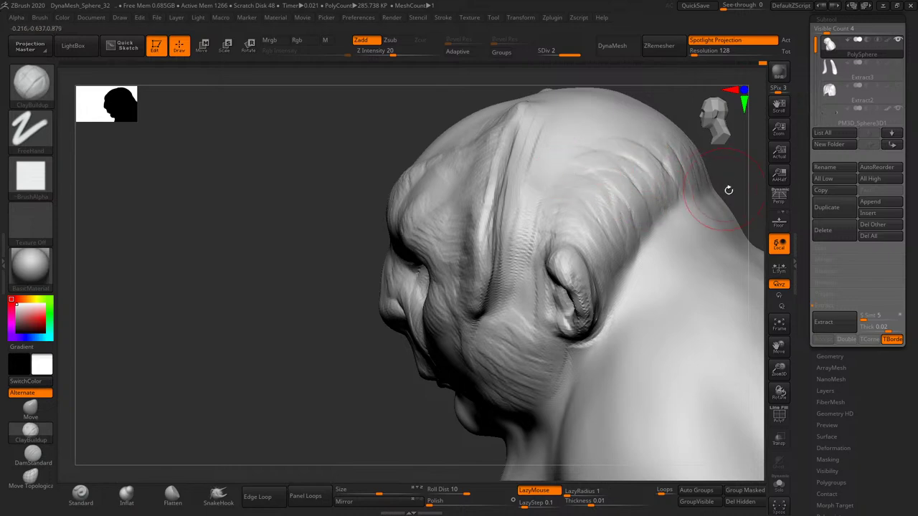
mouse_move(727, 189)
left_mouse_down()
mouse_move(644, 206)
mouse_move(607, 262)
left_mouse_up()
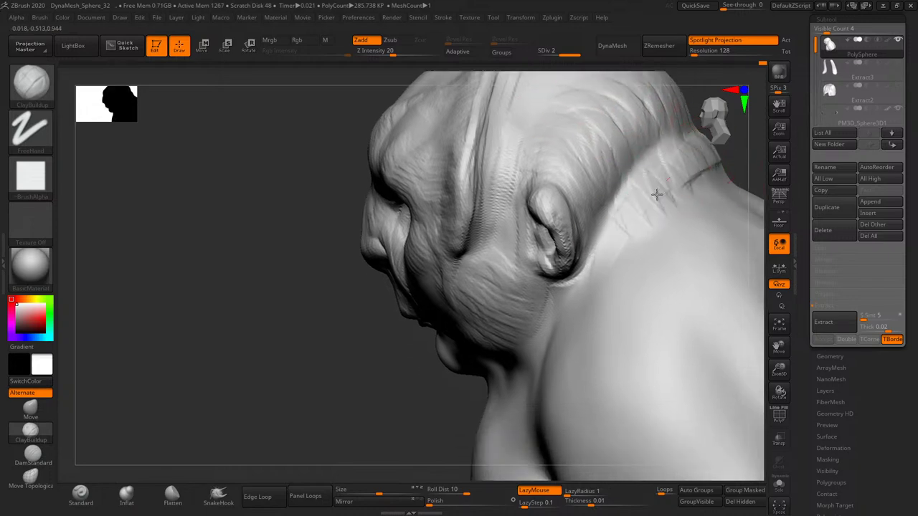
left_click_drag(703, 143, 698, 152)
left_click_drag(696, 231, 533, 292)
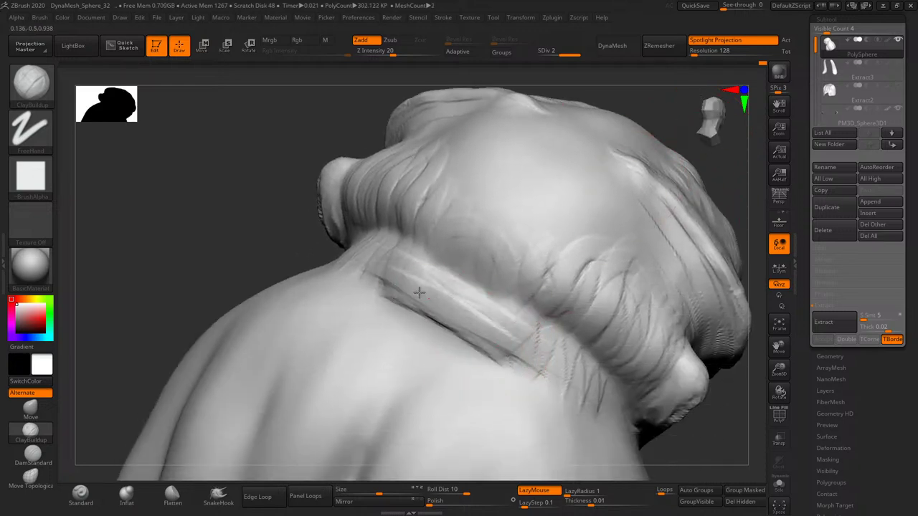
- Smooth the raised collar band and sculpt a raised fold across the back of the neck
left_click_drag(495, 351, 416, 294, "shift")
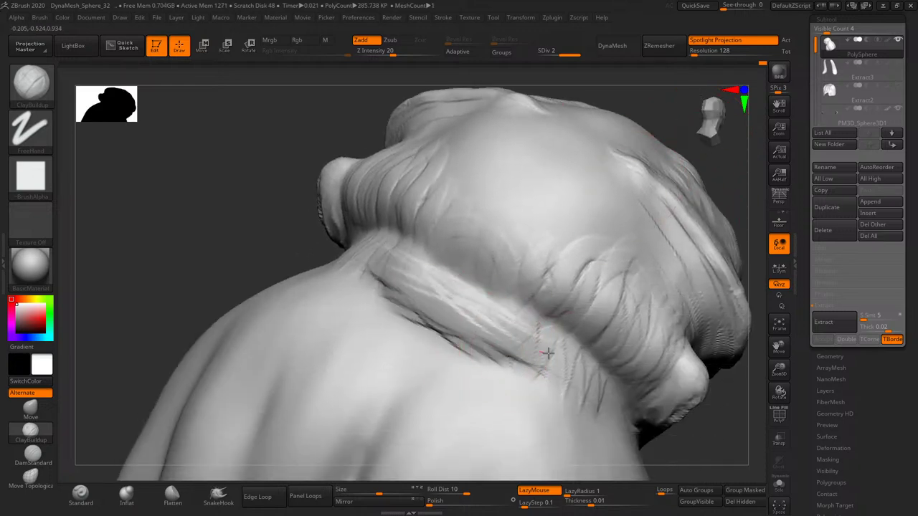
left_click_drag(502, 273, 549, 301, "shift")
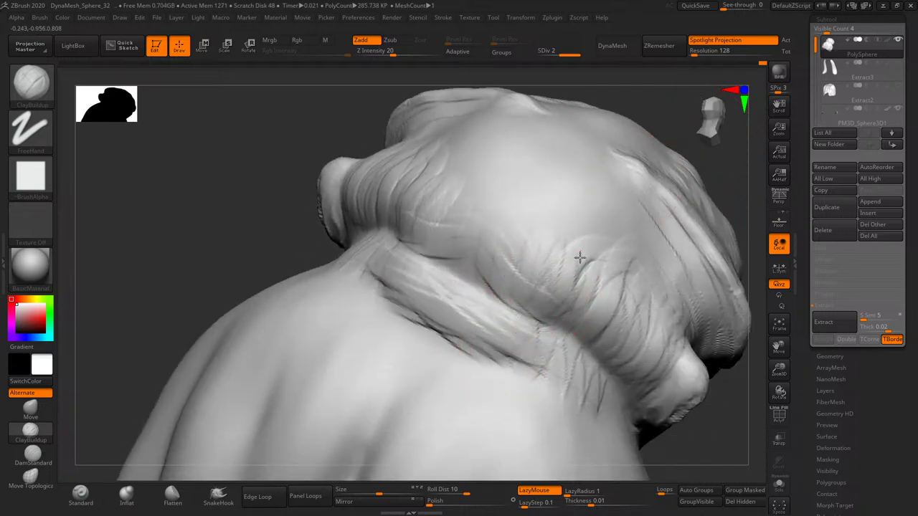
mouse_move(707, 230)
left_mouse_down()
mouse_move(731, 197)
mouse_move(594, 205)
left_mouse_up()
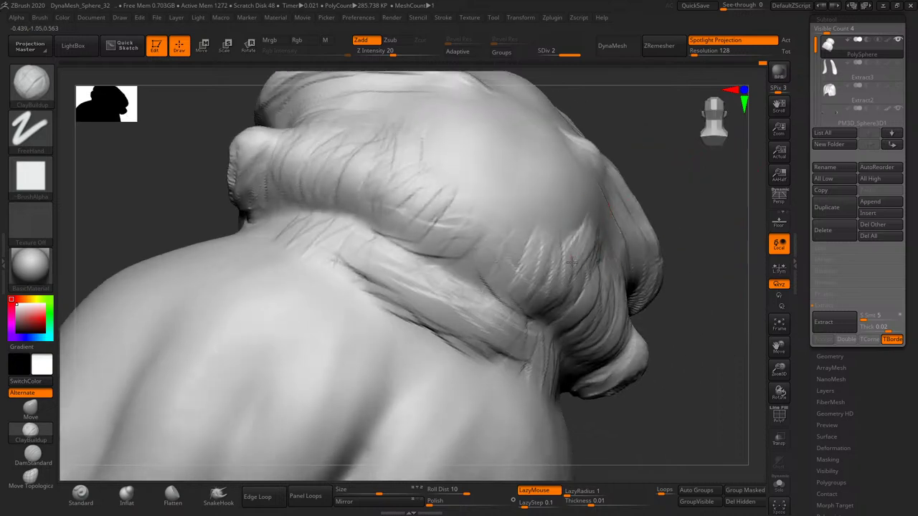
mouse_move(515, 295)
left_mouse_down()
mouse_move(402, 215)
mouse_move(585, 297)
left_mouse_up()
left_click_drag(502, 240, 391, 201)
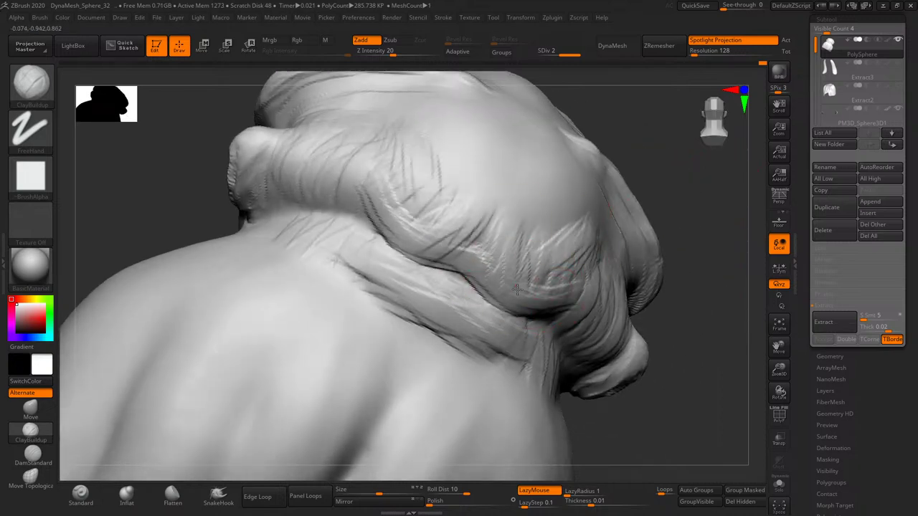
mouse_move(699, 237)
left_mouse_down()
mouse_move(644, 222)
mouse_move(617, 237)
left_mouse_up()
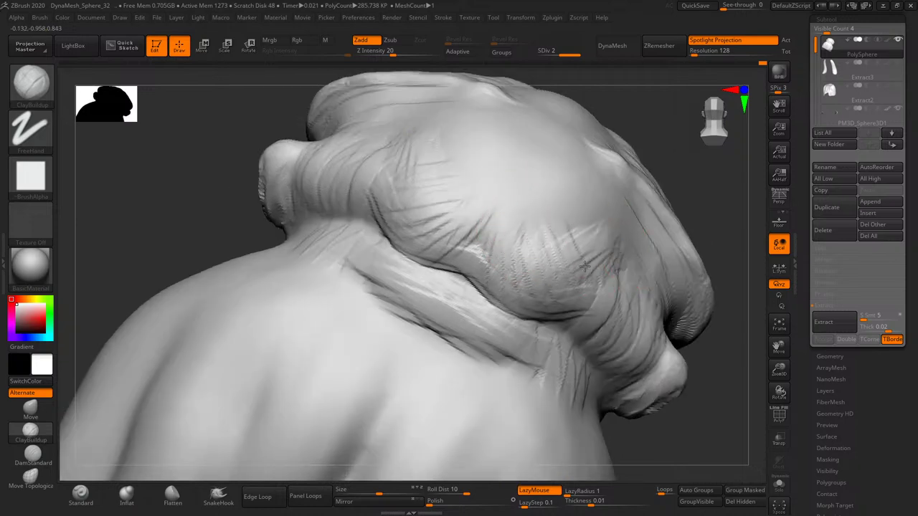
- Carve a curved crease and short fur strokes into the back of the head
mouse_move(571, 289)
left_mouse_down()
mouse_move(616, 251)
mouse_move(550, 262)
mouse_move(609, 188)
left_mouse_up()
mouse_move(621, 267)
left_mouse_down()
mouse_move(617, 209)
mouse_move(548, 254)
mouse_move(478, 251)
mouse_move(510, 266)
mouse_move(502, 287)
mouse_move(430, 301)
left_mouse_up()
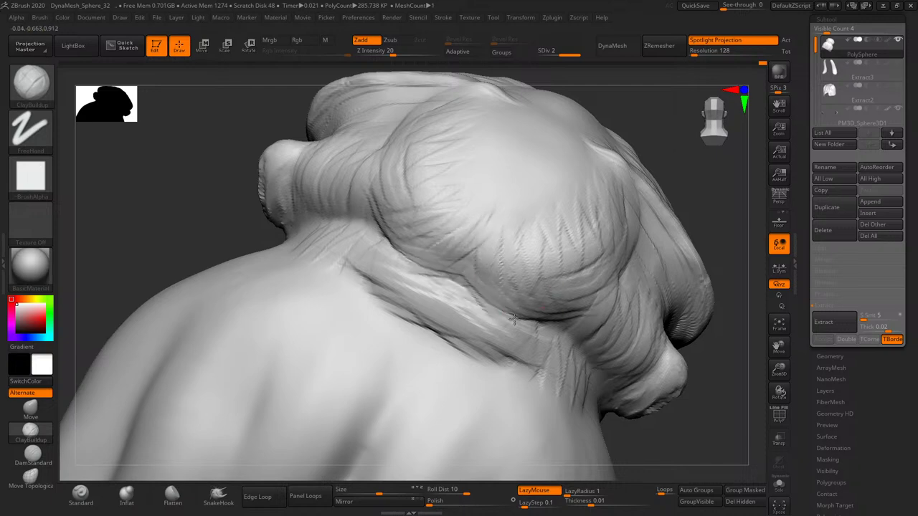
left_click_drag(588, 353, 571, 324)
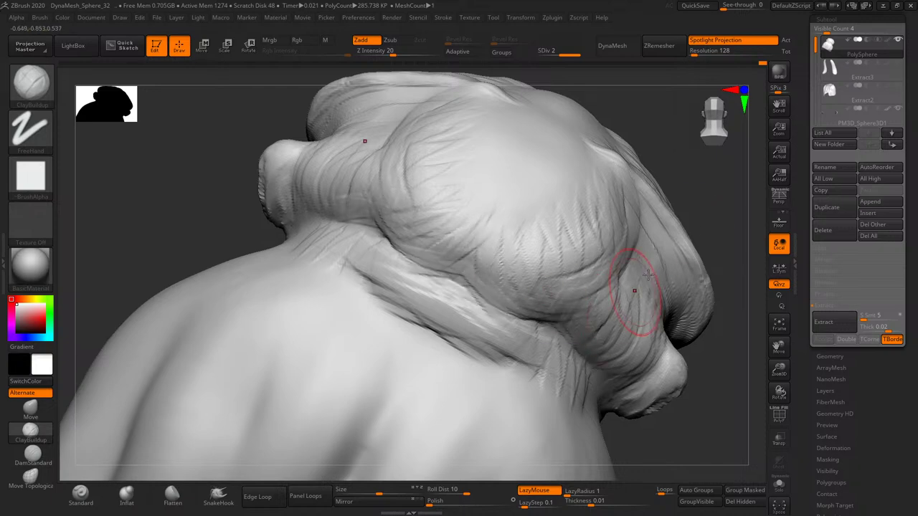
left_click_drag(725, 266, 583, 247)
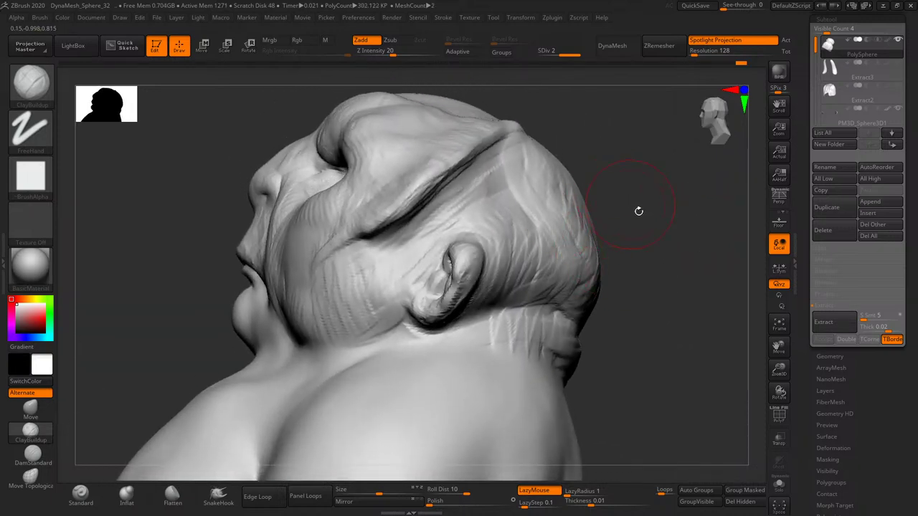
- Stroke fur striations along the cheeks below the ears, adding a ridge on each side
left_click_drag(639, 211, 539, 200)
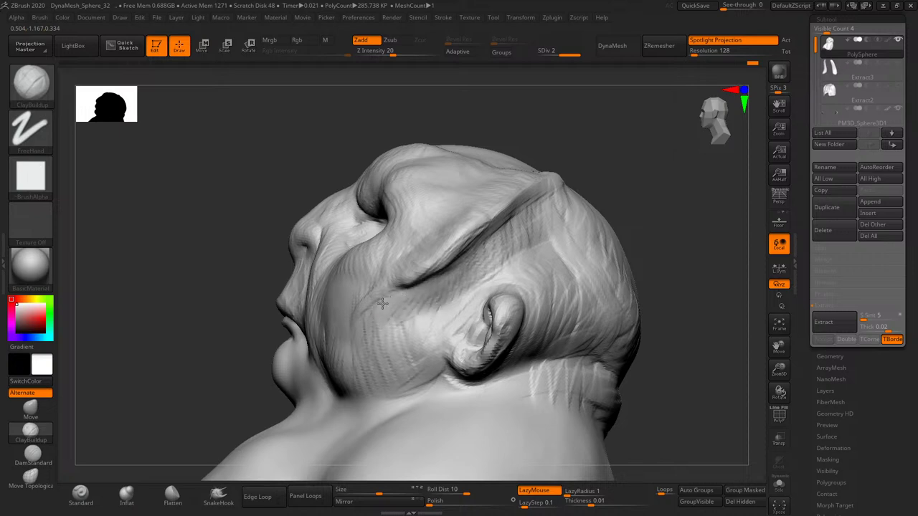
left_click_drag(376, 311, 410, 299)
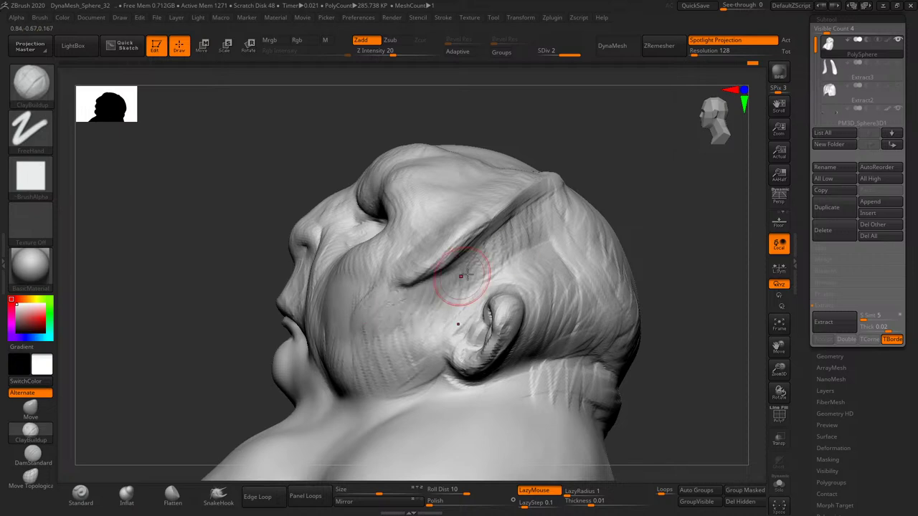
left_click_drag(459, 266, 573, 232)
left_click_drag(522, 286, 493, 327)
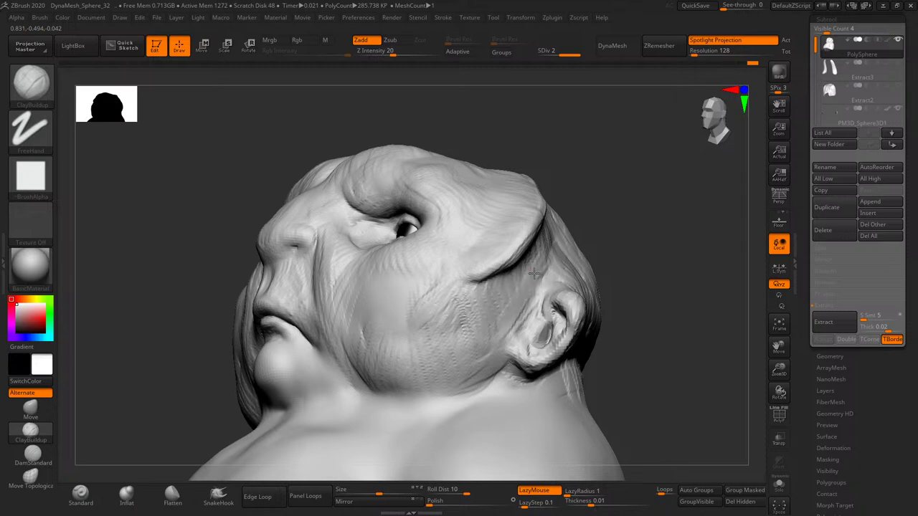
left_click_drag(534, 273, 510, 282)
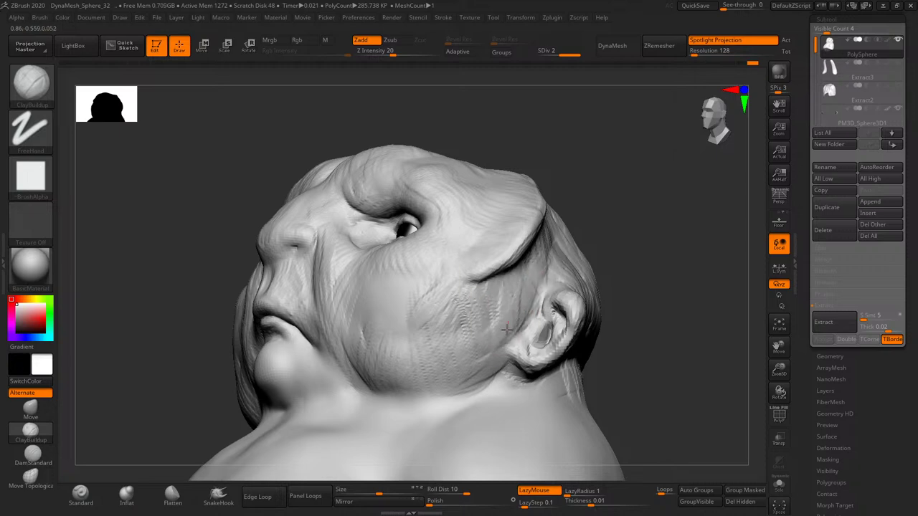
mouse_move(631, 302)
left_mouse_down()
mouse_move(627, 263)
mouse_move(578, 265)
mouse_move(502, 297)
mouse_move(455, 349)
mouse_move(410, 287)
mouse_move(418, 307)
mouse_move(435, 262)
mouse_move(439, 336)
mouse_move(459, 359)
mouse_move(430, 315)
mouse_move(456, 293)
mouse_move(495, 316)
mouse_move(476, 270)
mouse_move(447, 283)
mouse_move(409, 276)
mouse_move(391, 247)
mouse_move(387, 262)
mouse_move(416, 337)
mouse_move(439, 367)
mouse_move(421, 293)
mouse_move(434, 337)
mouse_move(448, 330)
left_mouse_up()
- Add cheek striations, carve a crease across the front of the neck, and reshape the chin and lower lip
mouse_move(602, 237)
left_mouse_down()
mouse_move(624, 216)
mouse_move(592, 219)
mouse_move(435, 353)
left_mouse_up()
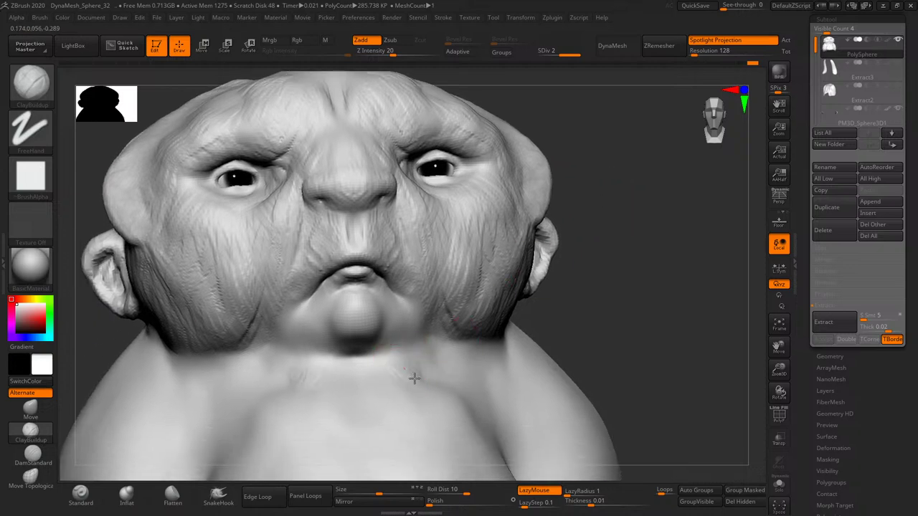
left_click_drag(416, 382, 379, 359)
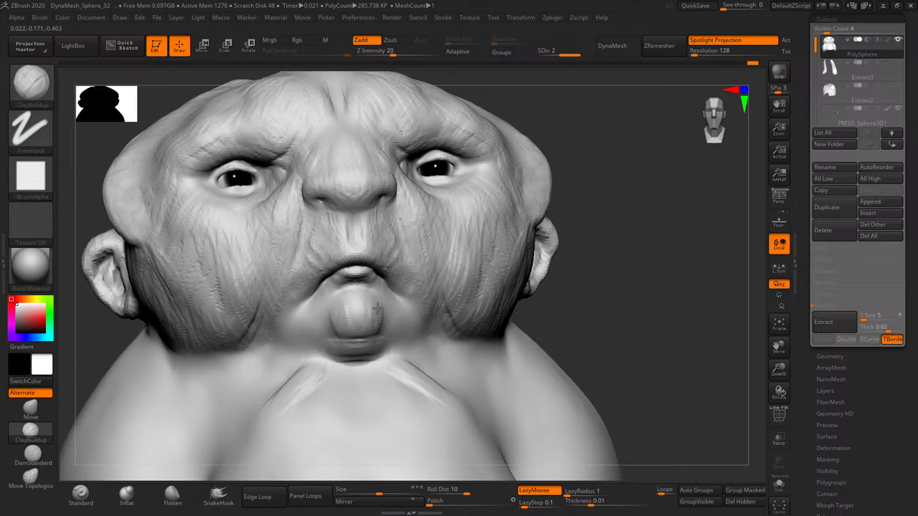
left_click_drag(378, 308, 389, 318)
mouse_move(410, 277)
left_mouse_down()
mouse_move(399, 267)
mouse_move(424, 310)
left_mouse_up()
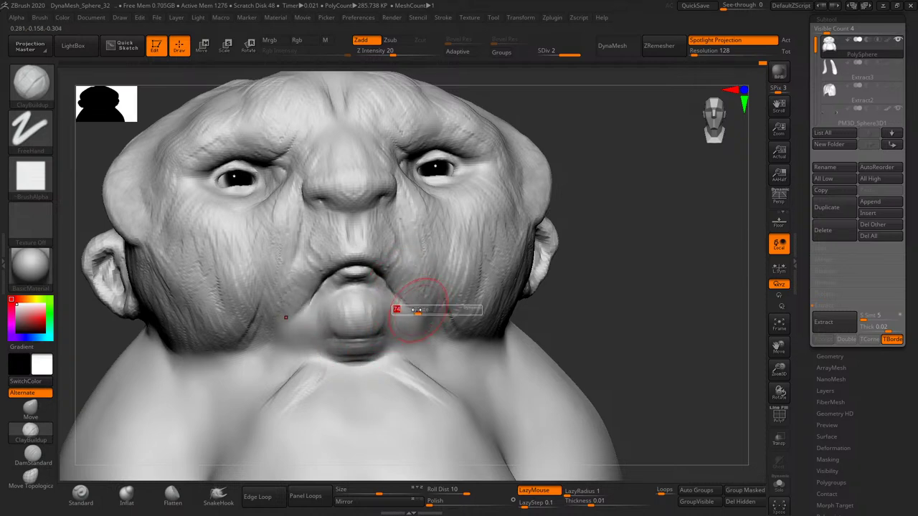
mouse_move(411, 324)
right_mouse_down()
mouse_move(430, 322)
mouse_move(413, 337)
right_mouse_up()
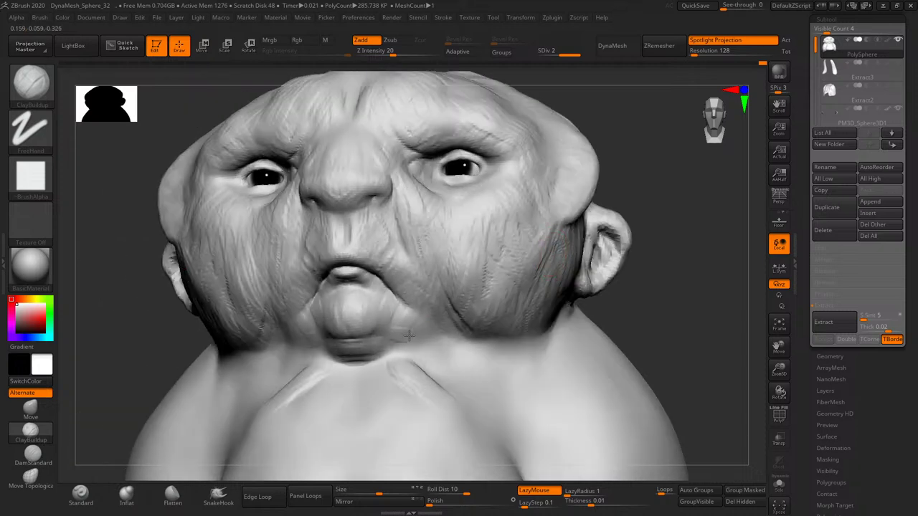
mouse_move(413, 338)
left_mouse_down()
mouse_move(398, 316)
mouse_move(440, 336)
mouse_move(426, 301)
mouse_move(435, 309)
mouse_move(397, 284)
mouse_move(411, 299)
left_mouse_up()
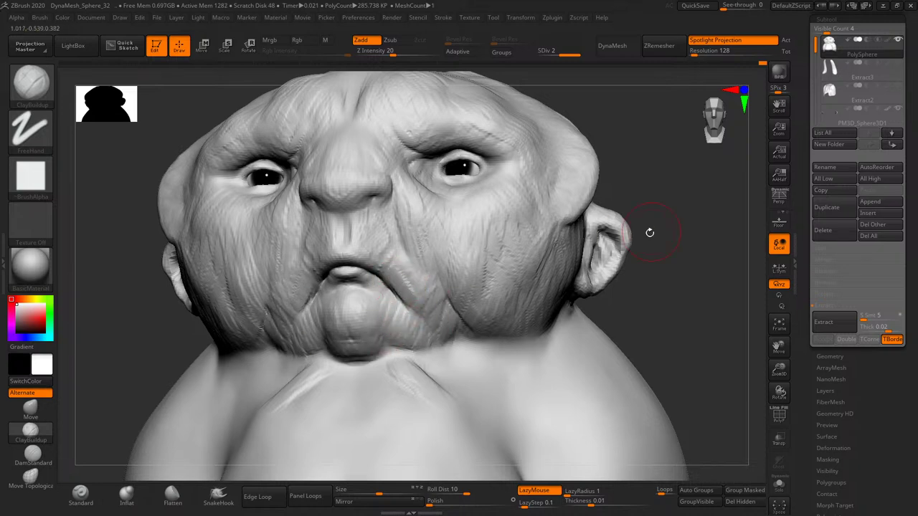
left_click_drag(650, 232, 461, 342)
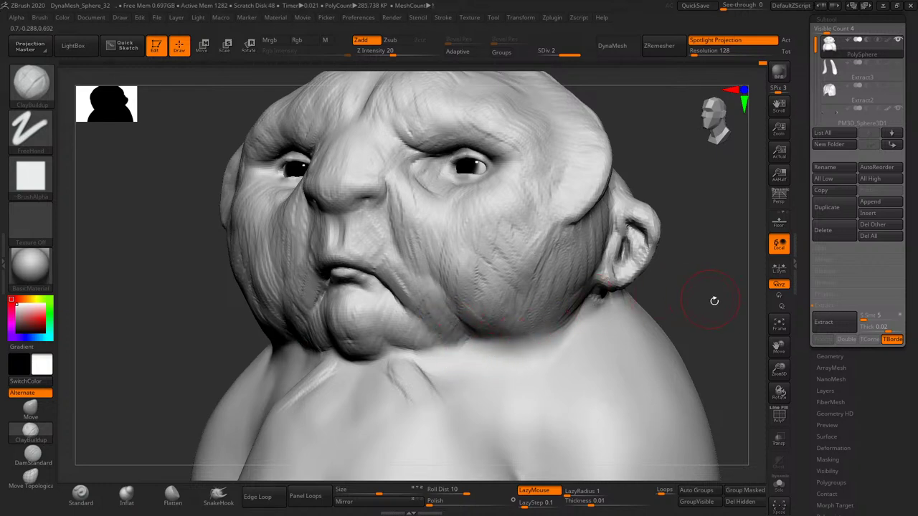
left_click_drag(713, 296, 651, 322)
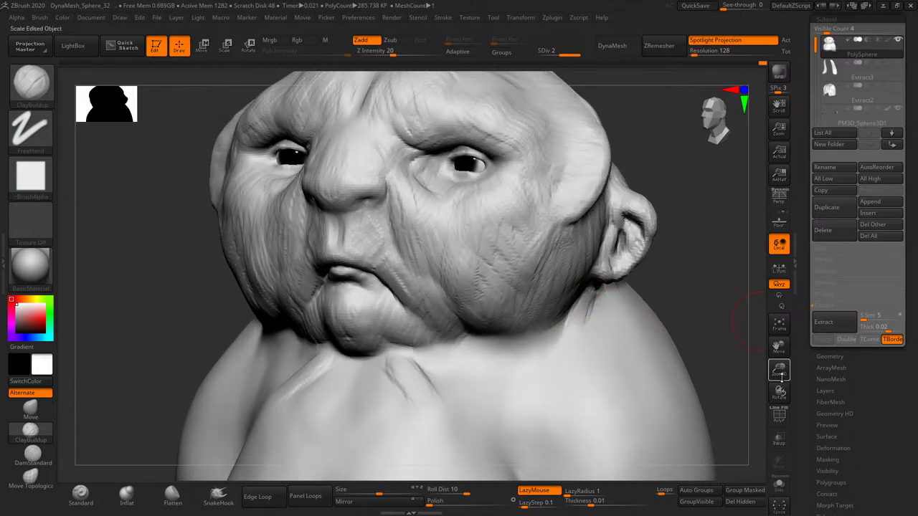
mouse_move(780, 375)
left_mouse_down()
mouse_move(687, 285)
mouse_move(648, 263)
mouse_move(540, 282)
mouse_move(512, 359)
left_mouse_up()
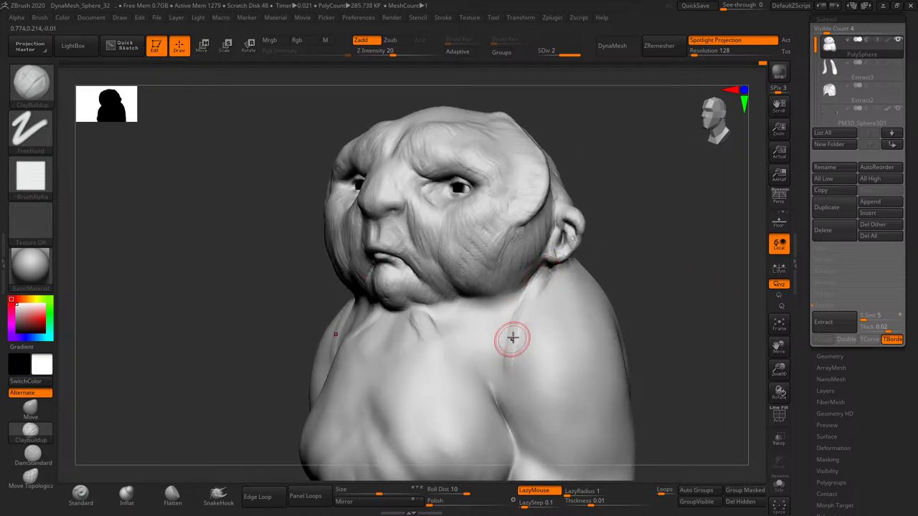
- Deepen the creases running from the neck below the ear down onto both shoulders
left_click_drag(522, 305, 509, 361)
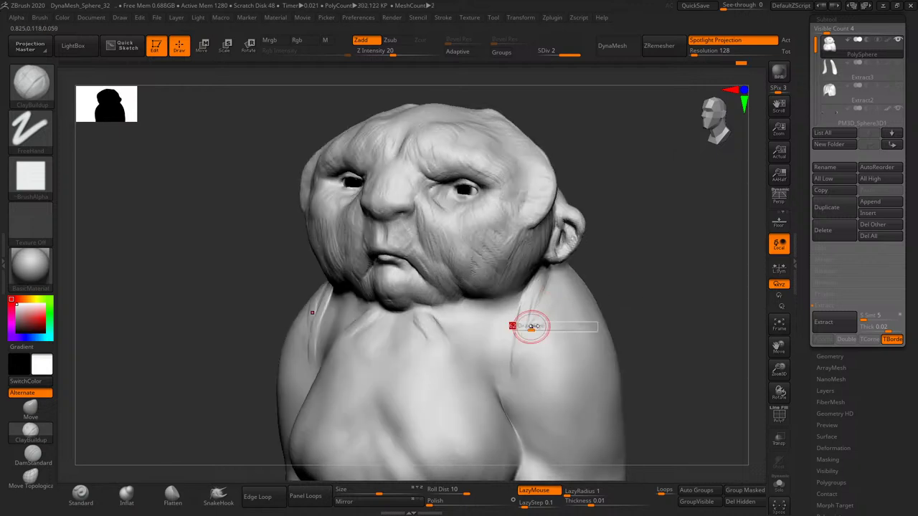
mouse_move(549, 289)
left_mouse_down()
mouse_move(558, 293)
mouse_move(535, 336)
mouse_move(558, 313)
left_mouse_up()
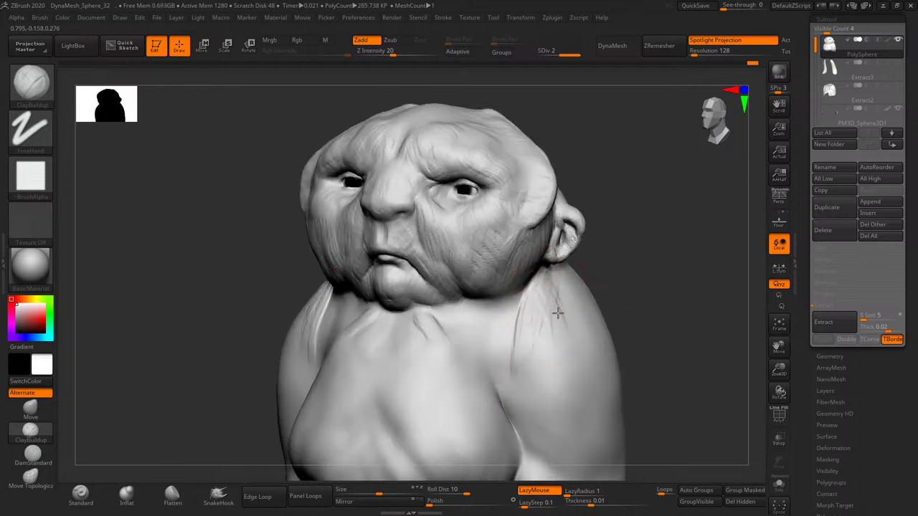
left_click_drag(620, 280, 553, 348)
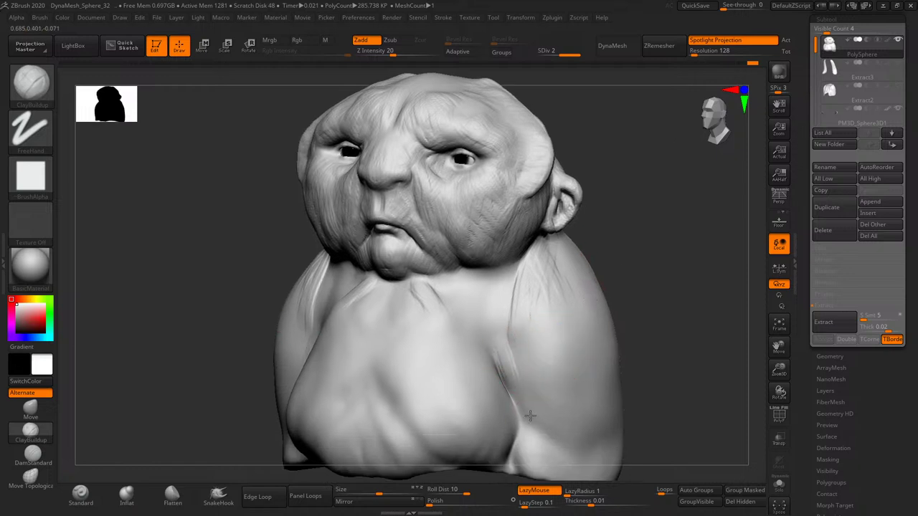
left_click_drag(530, 416, 505, 355)
left_click_drag(534, 424, 527, 401)
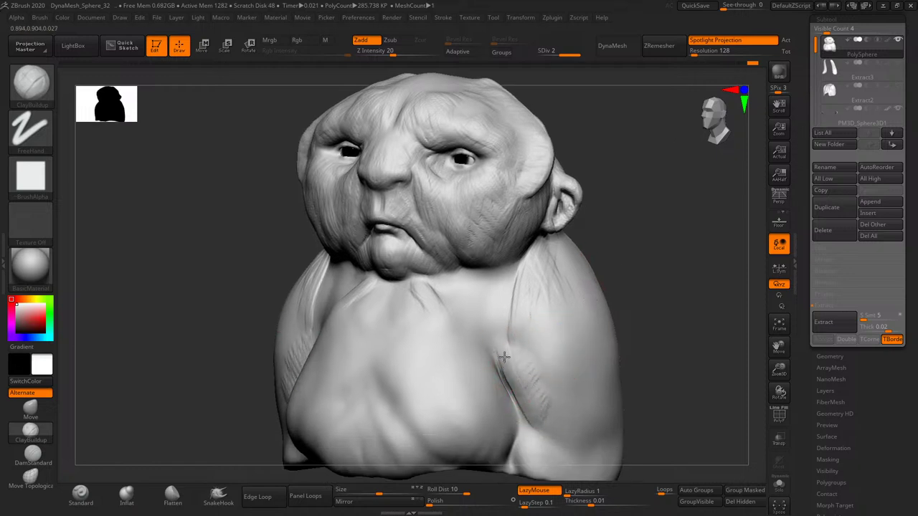
left_click_drag(498, 332, 533, 422)
left_click_drag(632, 402, 515, 366)
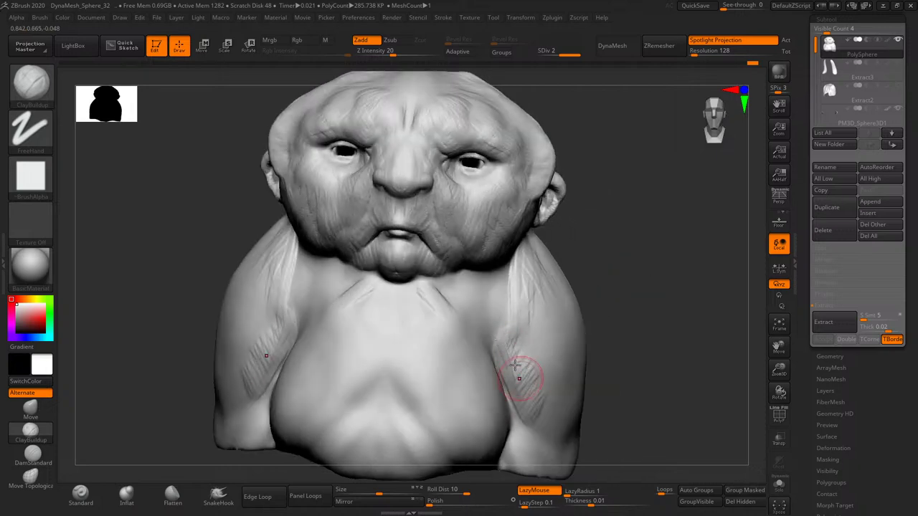
- Carve diagonal hatched fur grooves across the chest
left_click_drag(599, 301, 470, 341)
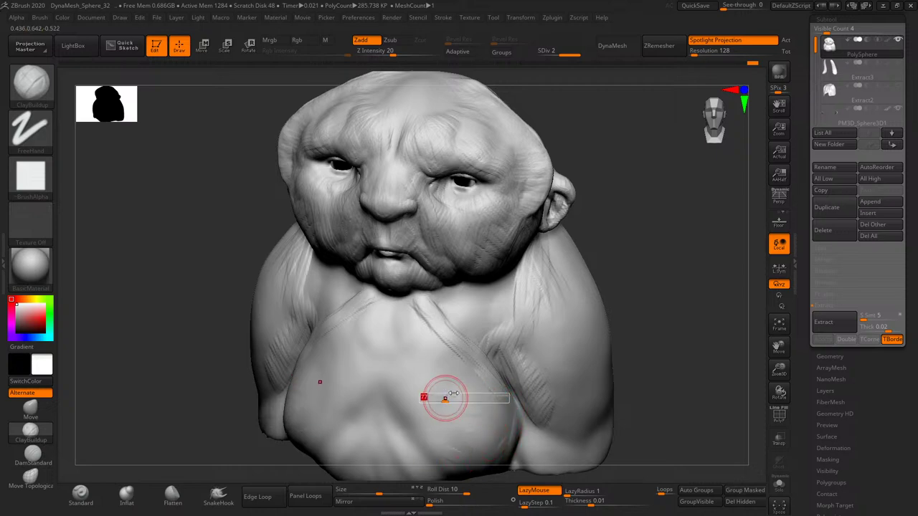
left_click_drag(445, 395, 470, 363)
mouse_move(487, 394)
left_mouse_down()
mouse_move(393, 295)
mouse_move(409, 379)
left_mouse_up()
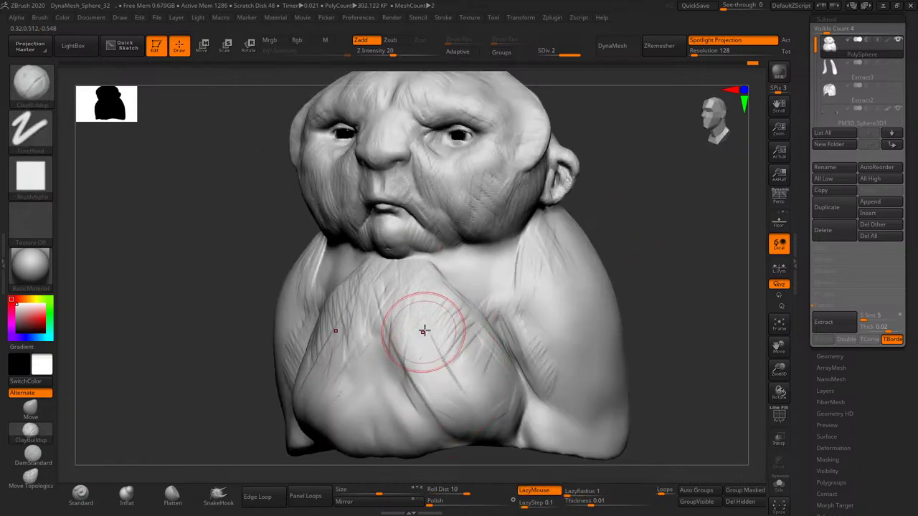
left_click_drag(424, 330, 492, 420, "shift")
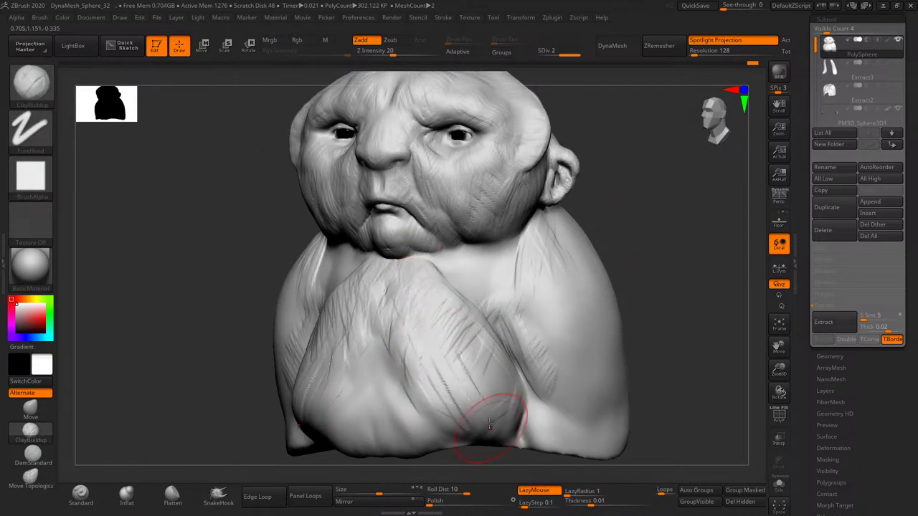
left_click_drag(543, 390, 529, 338)
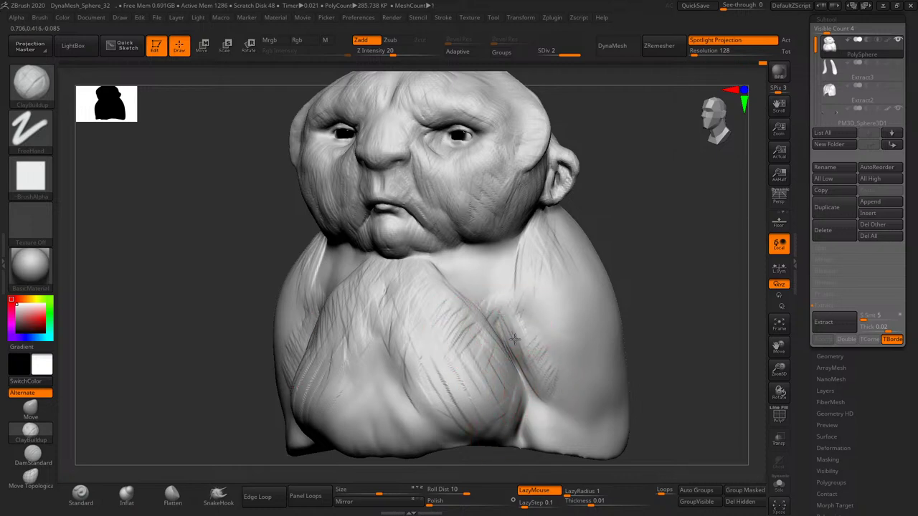
mouse_move(532, 301)
left_mouse_down()
mouse_move(549, 359)
mouse_move(514, 305)
left_mouse_up()
left_click_drag(561, 375, 580, 374)
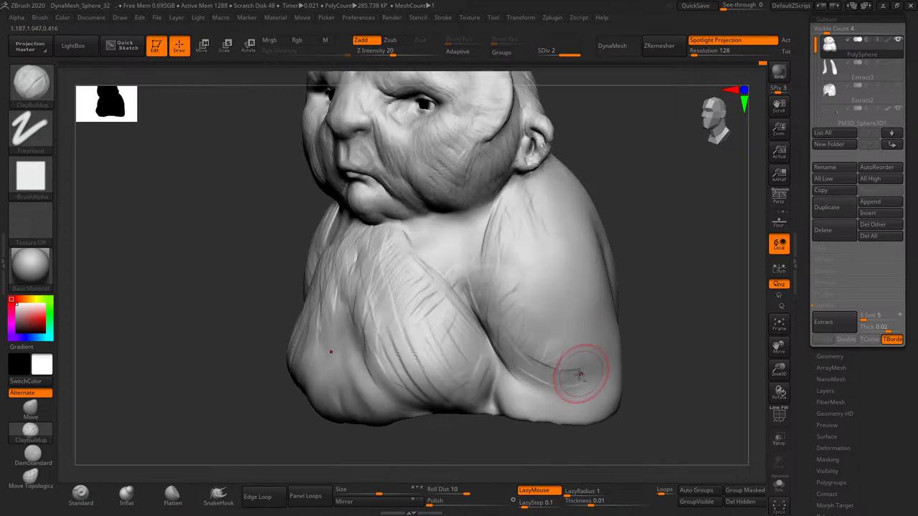
left_click_drag(638, 271, 605, 353)
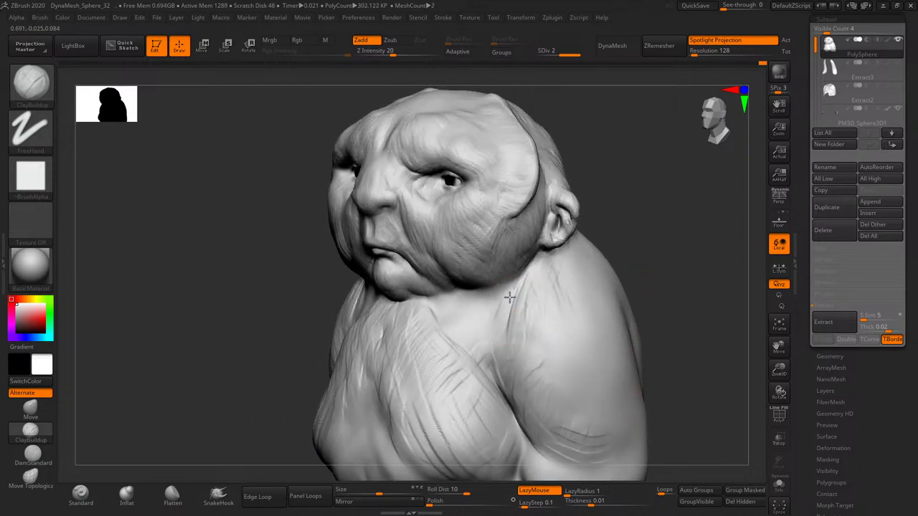
left_click_drag(629, 205, 470, 290)
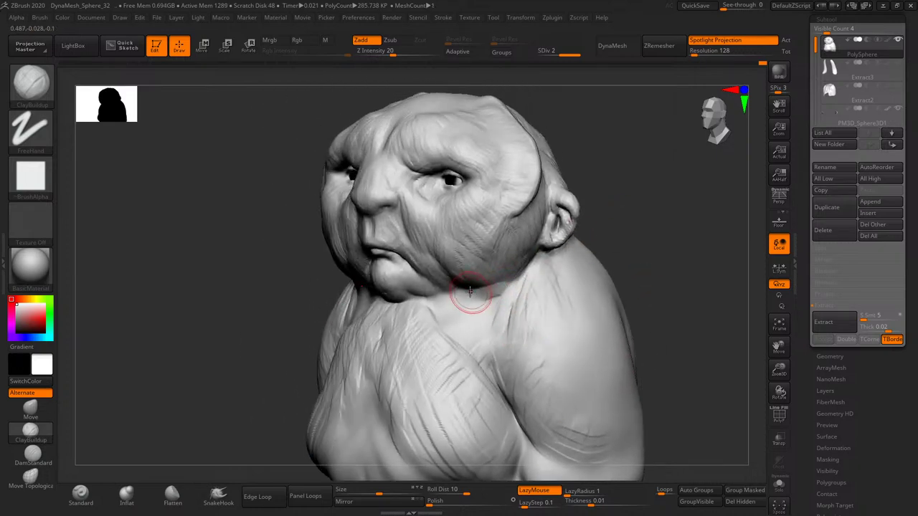
left_click_drag(627, 183, 547, 229)
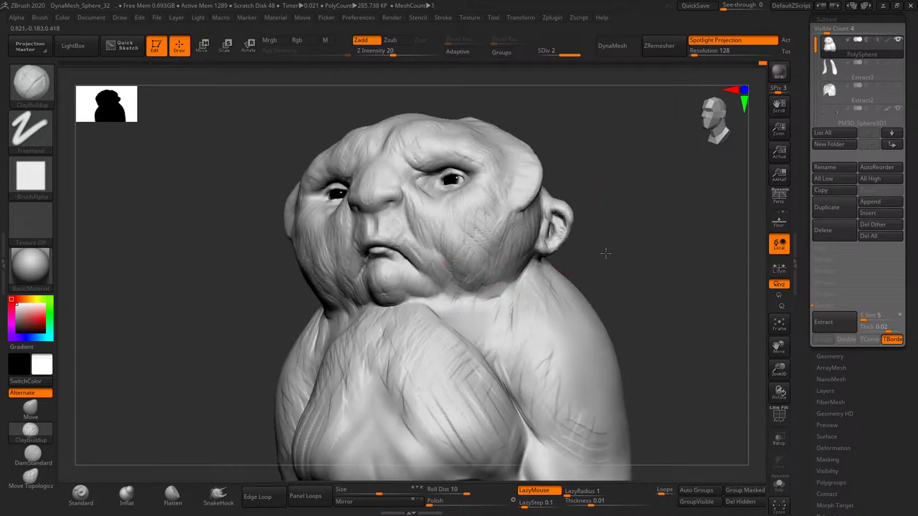
left_click_drag(606, 252, 459, 322)
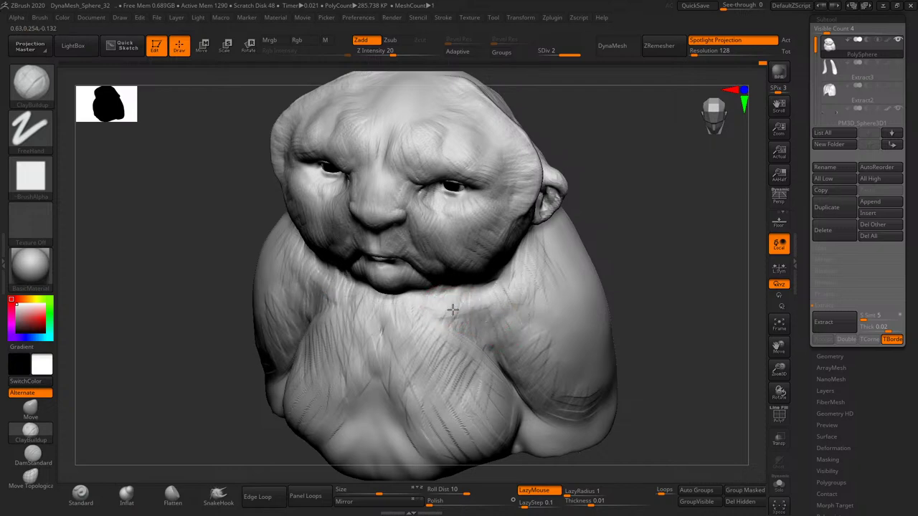
- Build up clay on the neck to the right of the chin
mouse_move(629, 237)
left_mouse_down()
mouse_move(601, 271)
mouse_move(515, 271)
mouse_move(498, 281)
mouse_move(479, 272)
left_mouse_up()
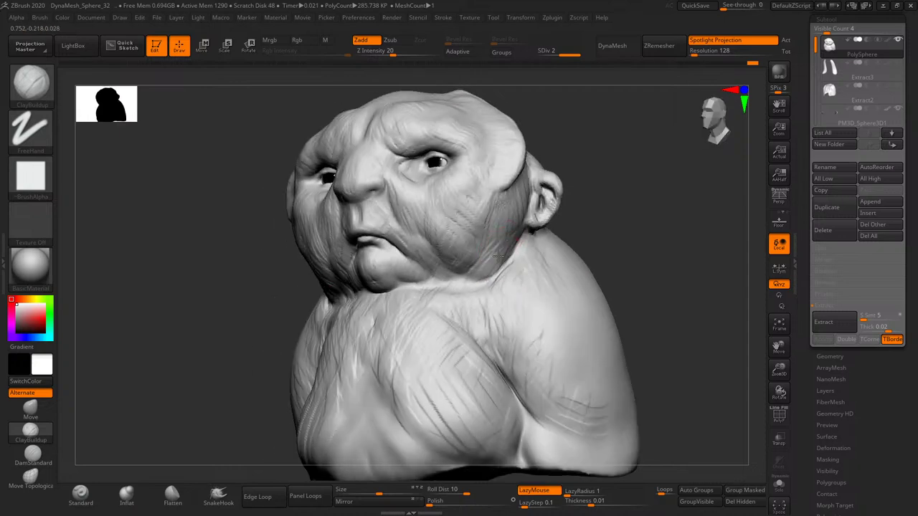
right_click_drag(467, 222, 473, 256)
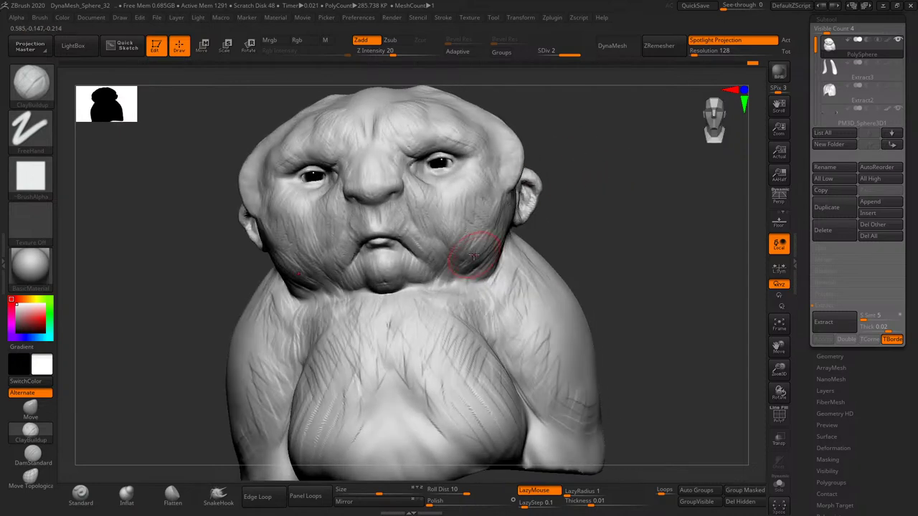
mouse_move(468, 274)
left_mouse_down()
mouse_move(461, 262)
mouse_move(454, 275)
mouse_move(410, 205)
mouse_move(432, 223)
left_mouse_up()
right_click_drag(457, 225, 443, 249)
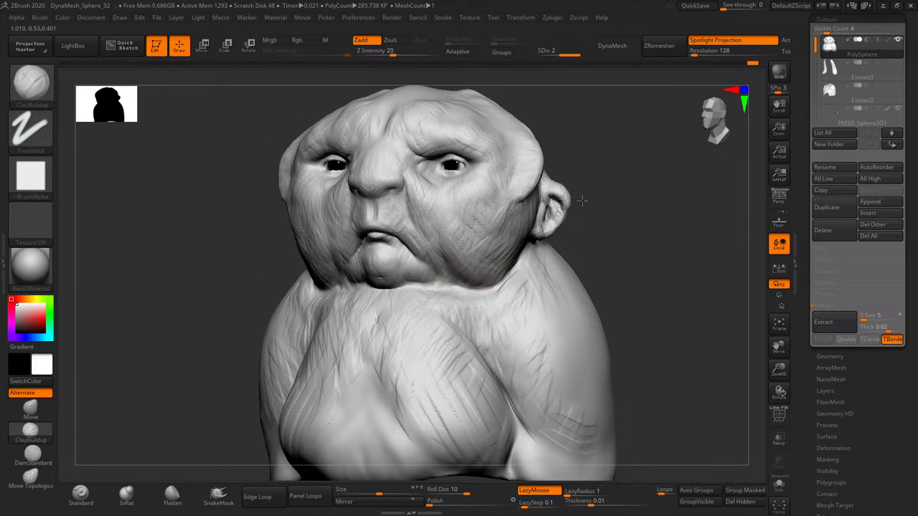
- Add mirrored ClayBuildup strokes on both cheeks
left_click_drag(583, 201, 502, 205)
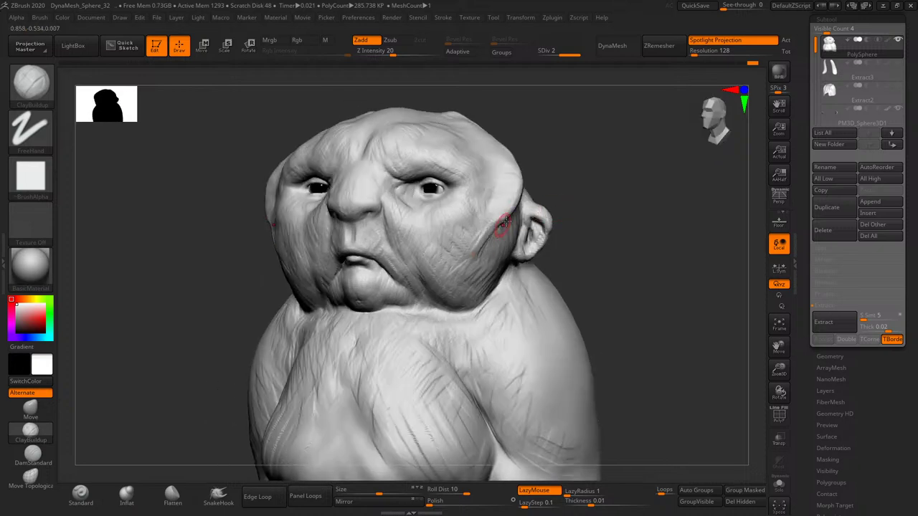
left_click_drag(465, 248, 468, 203)
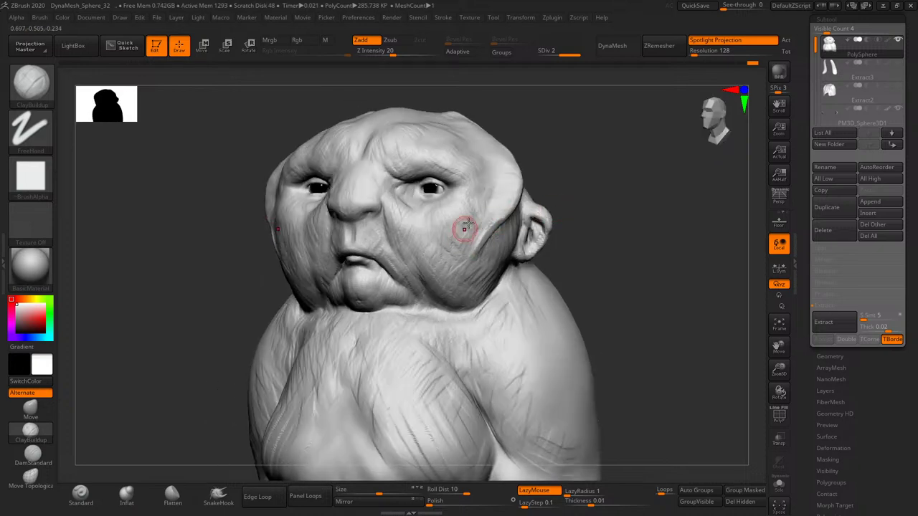
right_click_drag(499, 190, 476, 205, "shift")
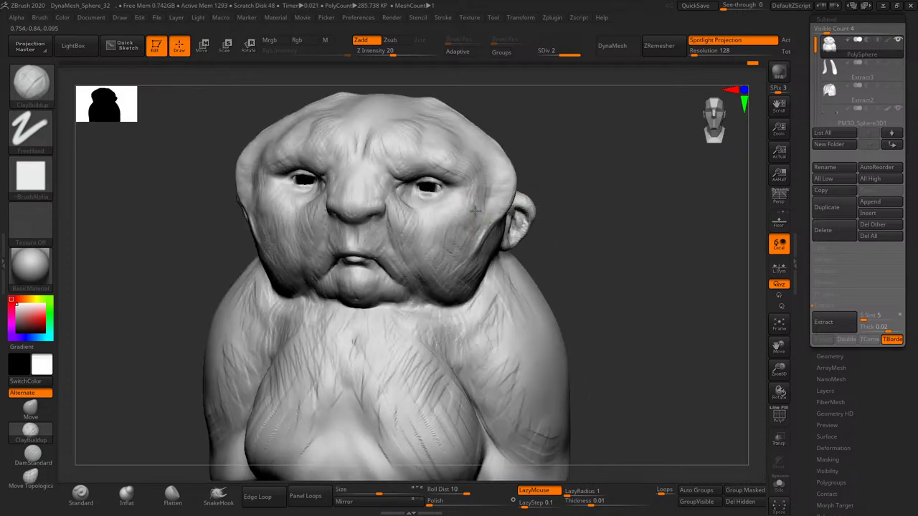
mouse_move(497, 211)
left_mouse_down()
mouse_move(472, 241)
mouse_move(454, 246)
left_mouse_up()
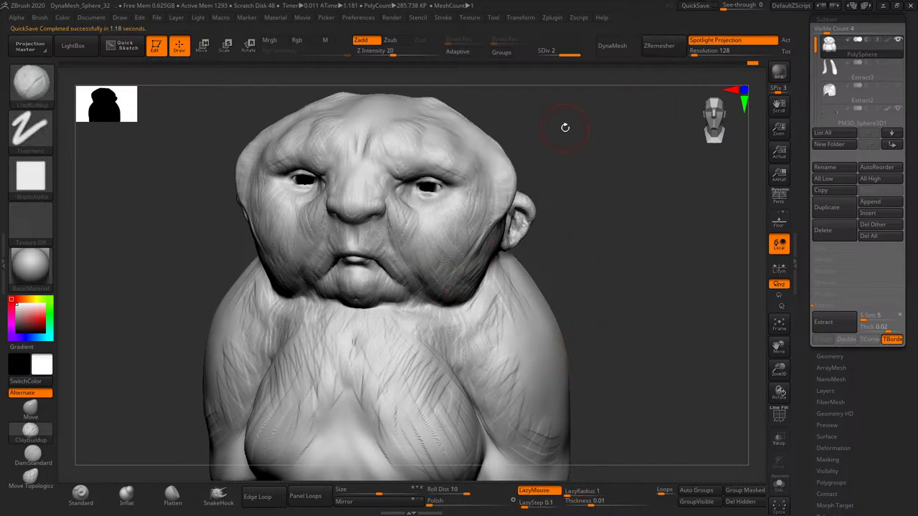
mouse_move(645, 273)
left_mouse_down()
mouse_move(638, 225)
mouse_move(643, 273)
mouse_move(476, 312)
left_mouse_up()
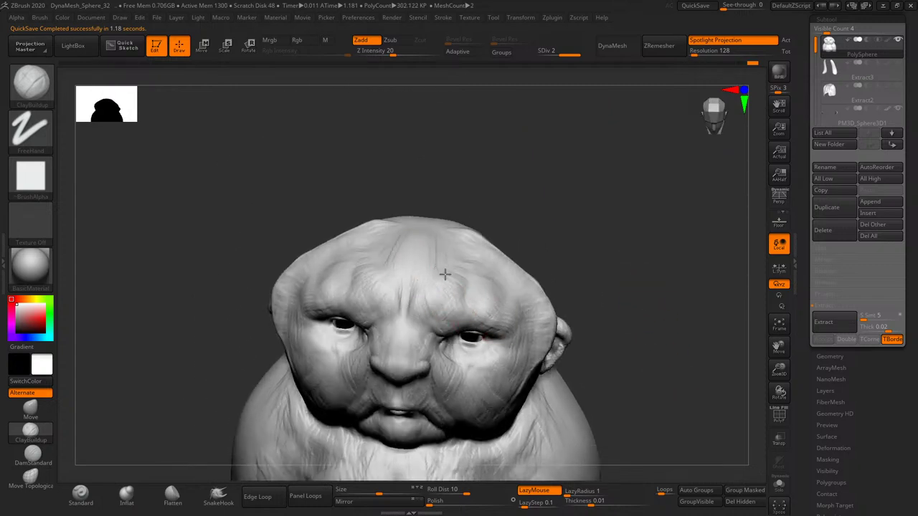
left_click_drag(535, 236, 446, 266)
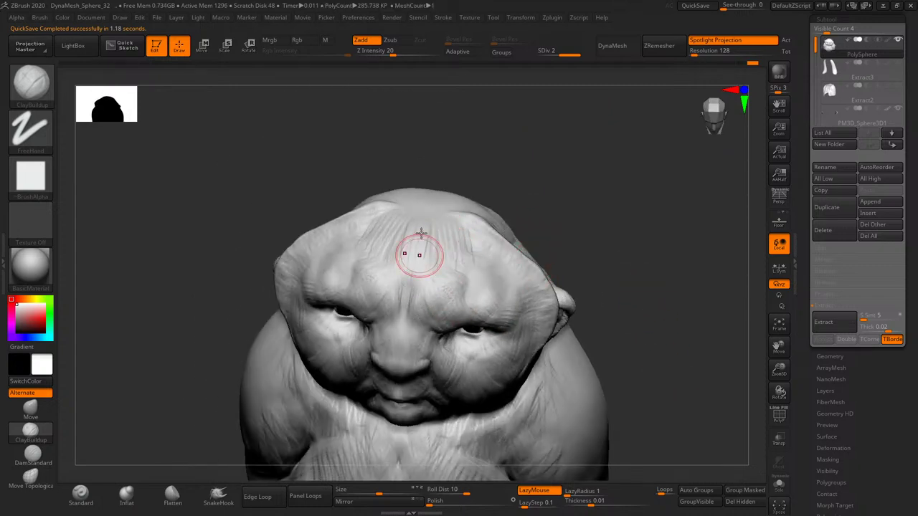
right_click_drag(471, 273, 502, 263)
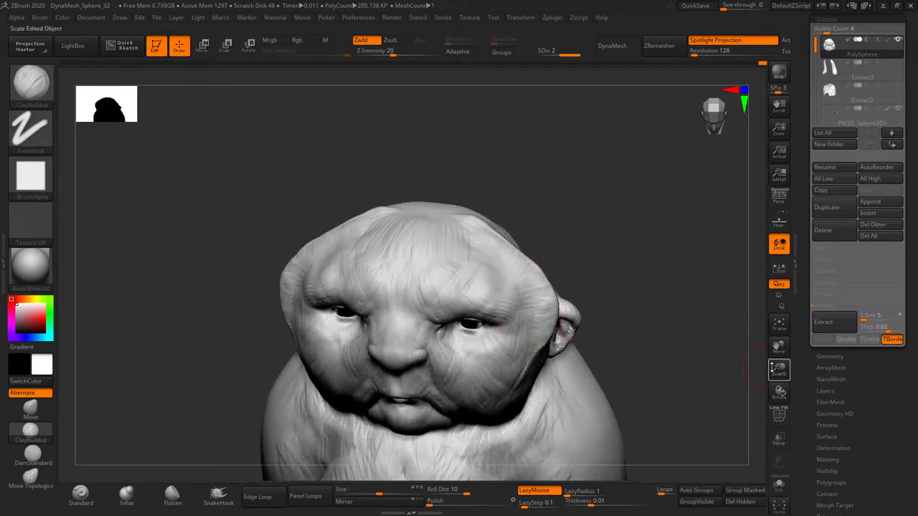
mouse_move(773, 367)
left_mouse_down()
mouse_move(721, 344)
mouse_move(713, 307)
mouse_move(700, 317)
mouse_move(674, 277)
left_mouse_up()
mouse_move(431, 354)
left_mouse_down()
mouse_move(437, 367)
mouse_move(428, 362)
left_mouse_up()
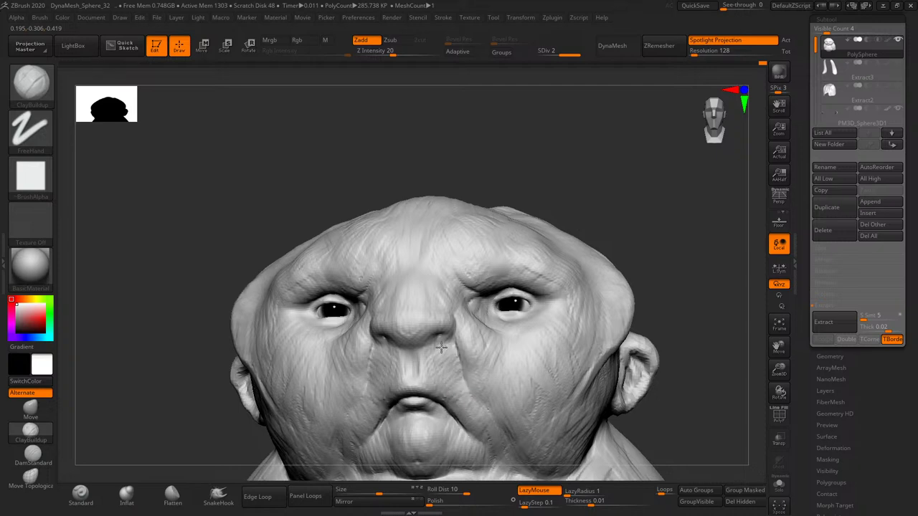
- Sculpt a stroke near the nose and smooth both cheeks symmetrically
mouse_move(442, 348)
left_mouse_down()
mouse_move(445, 337)
mouse_move(492, 322)
mouse_move(475, 346)
left_mouse_up()
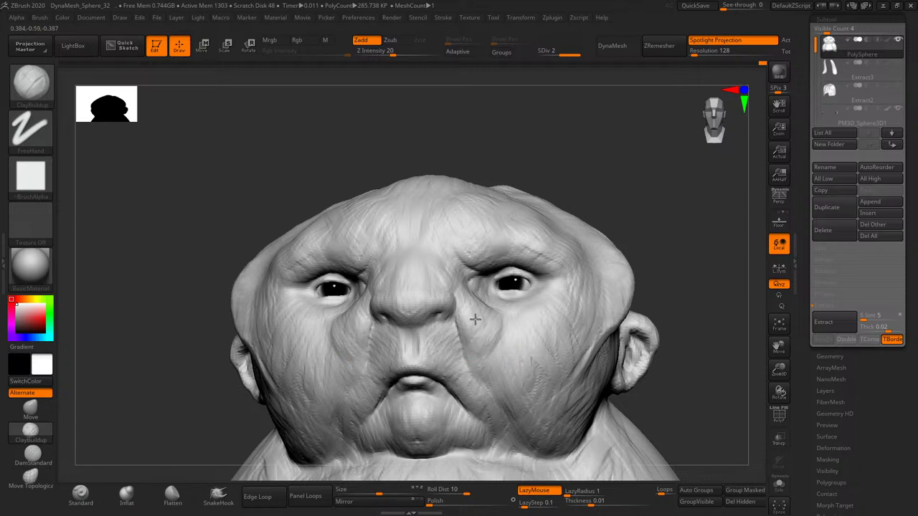
left_click_drag(479, 331, 489, 347)
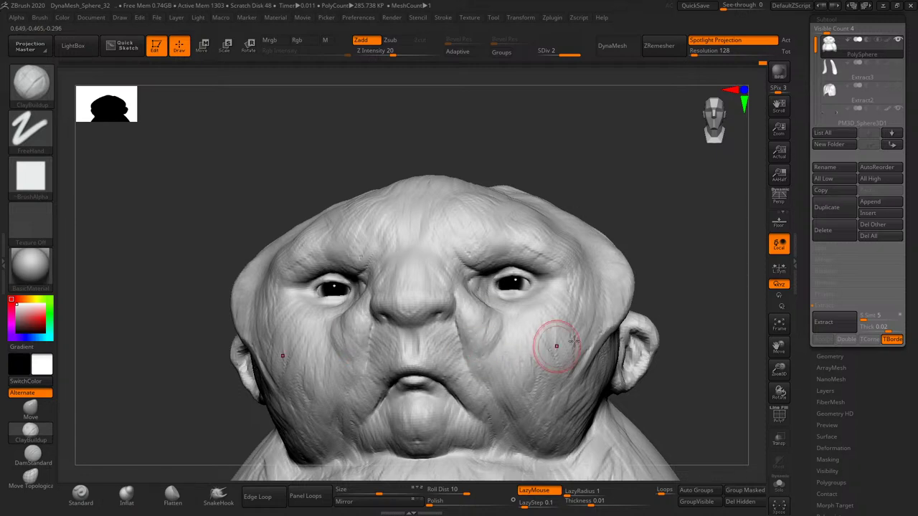
mouse_move(685, 345)
left_mouse_down()
mouse_move(704, 340)
mouse_move(698, 314)
mouse_move(564, 313)
left_mouse_up()
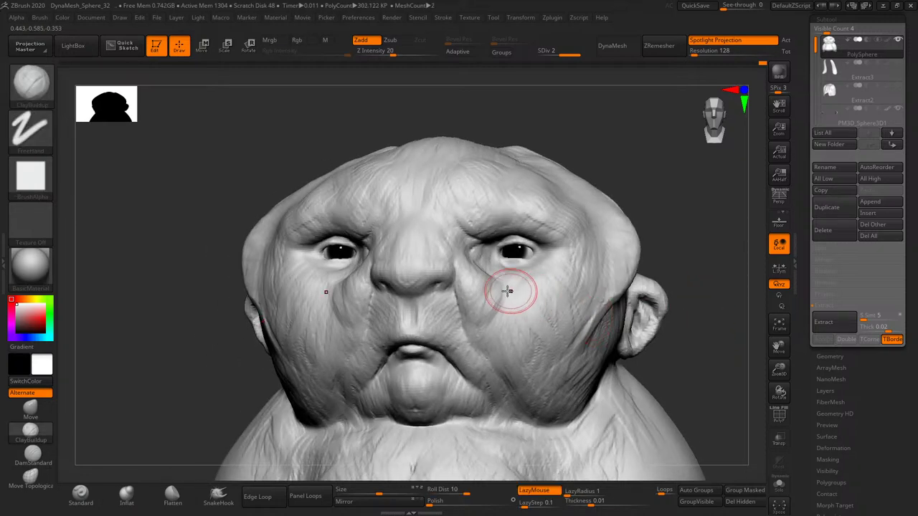
mouse_move(506, 302)
left_mouse_down()
mouse_move(471, 311)
mouse_move(514, 305)
mouse_move(525, 328)
left_mouse_up()
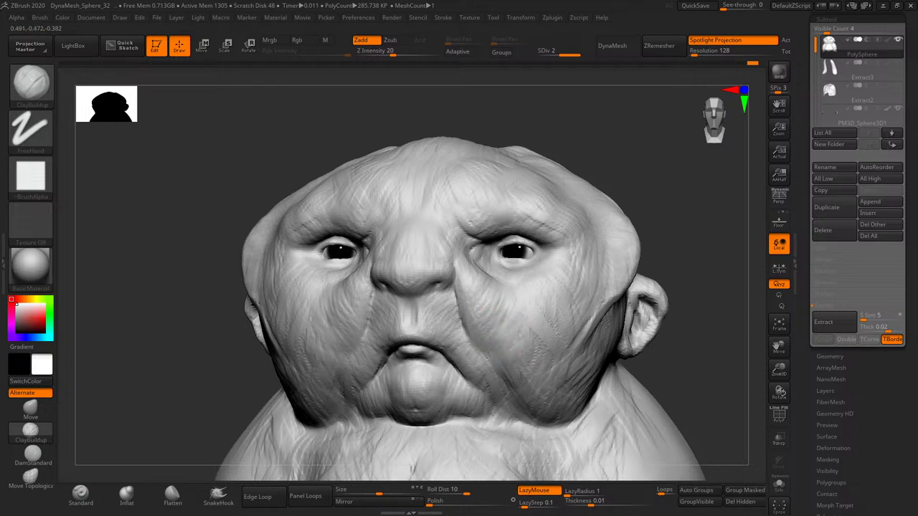
- Reshape both jowls, refine and soften the cheeks, and add a small stroke beside the nose
left_click_drag(521, 378, 531, 391)
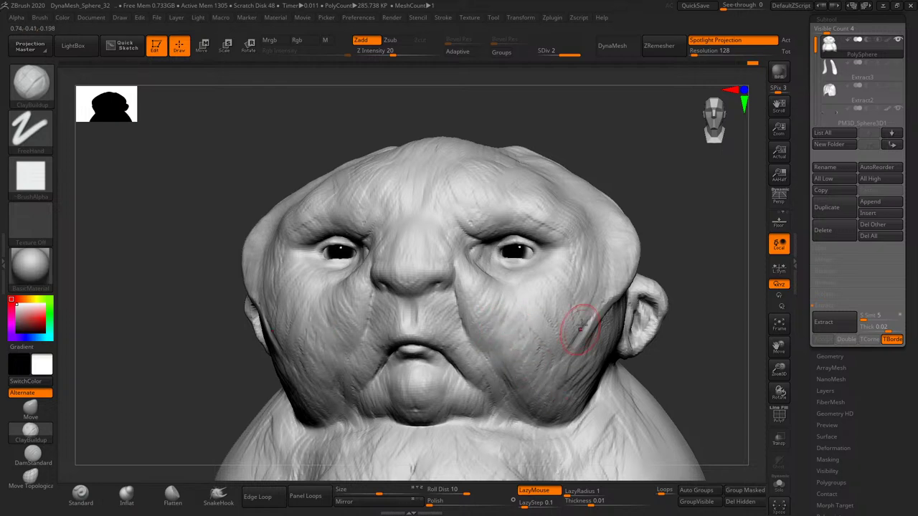
left_click_drag(581, 326, 563, 372)
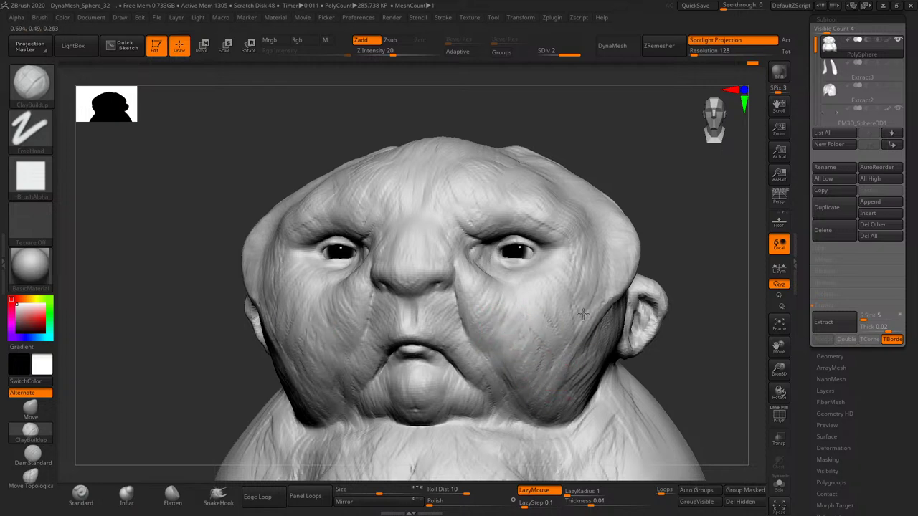
mouse_move(571, 338)
left_mouse_down()
mouse_move(583, 297)
mouse_move(555, 311)
left_mouse_up()
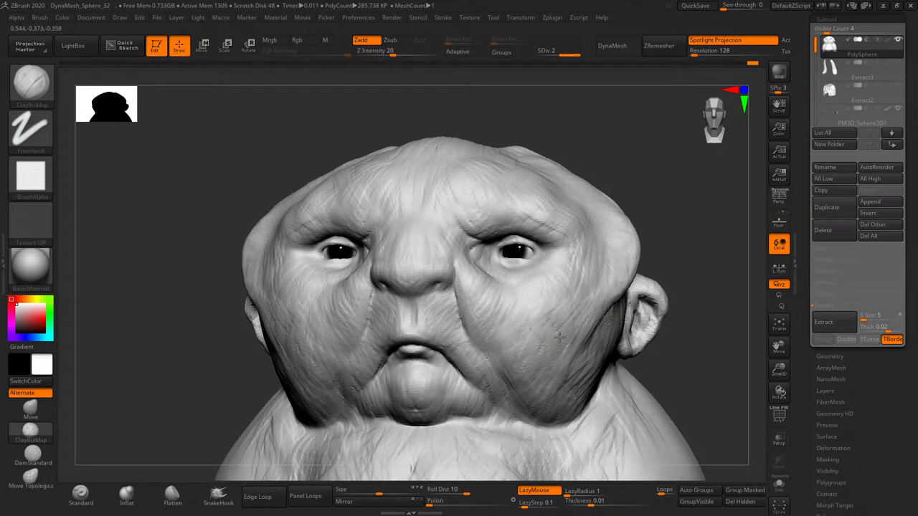
left_click_drag(560, 313, 547, 317)
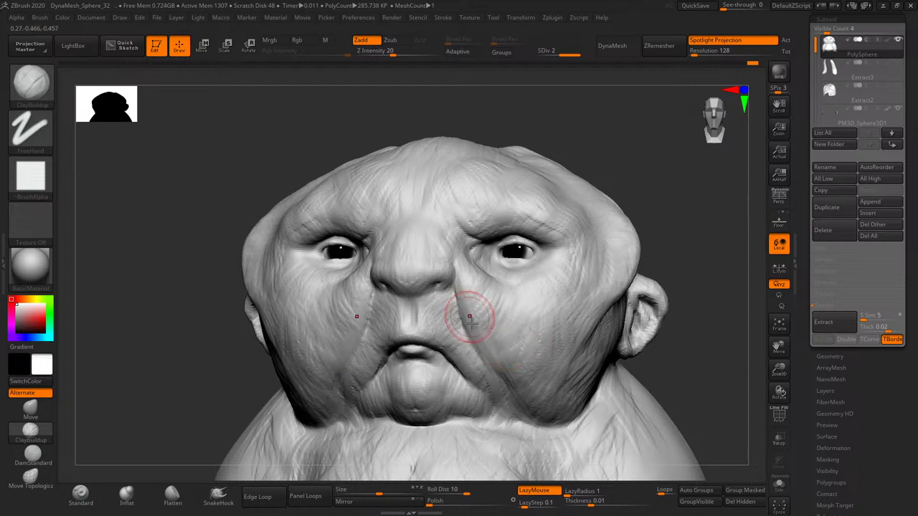
left_click_drag(492, 328, 479, 326)
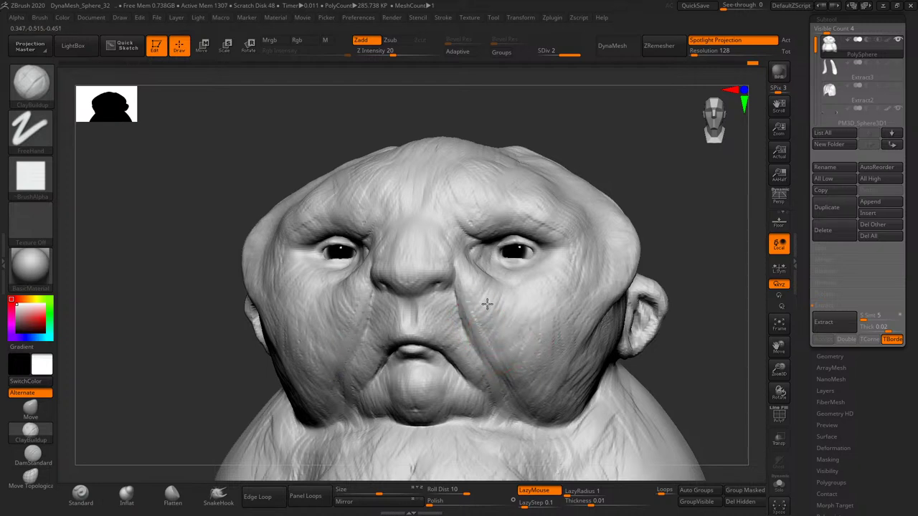
mouse_move(696, 280)
left_mouse_down()
mouse_move(701, 303)
mouse_move(642, 287)
mouse_move(640, 301)
left_mouse_up()
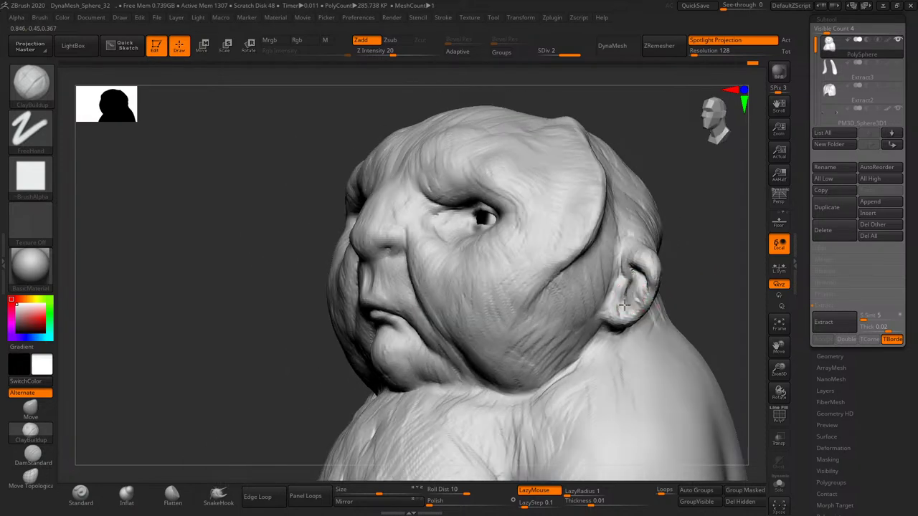
left_click_drag(696, 269, 698, 269)
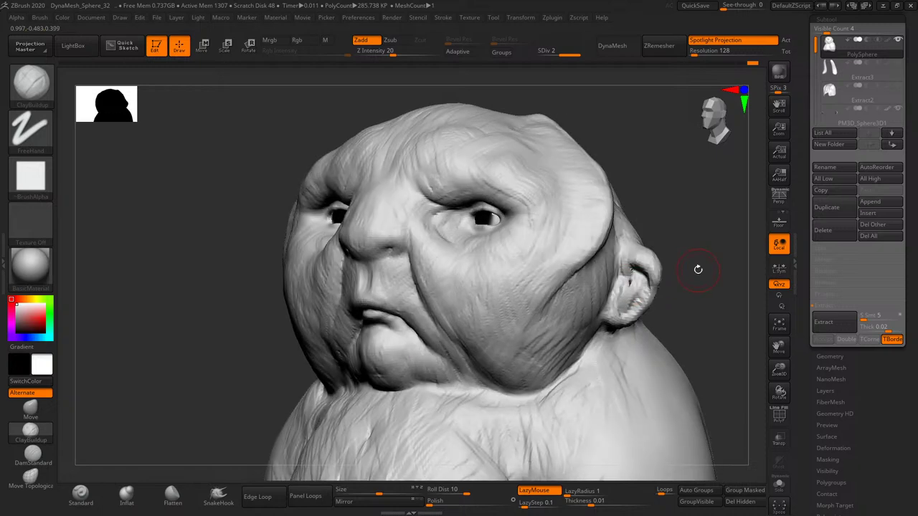
- Switch to the Move brush, undo then redo the last lower-face reshape
left_click(30, 408)
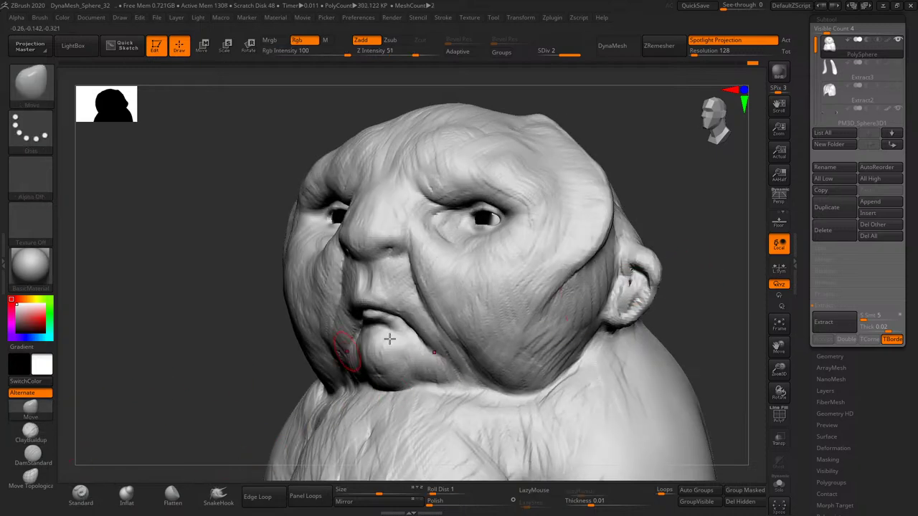
left_click_drag(713, 276, 635, 277)
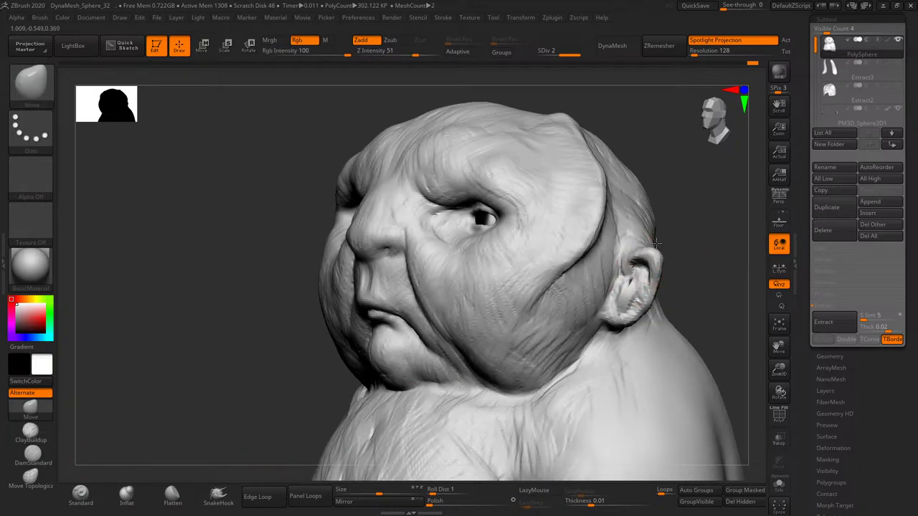
mouse_move(679, 244)
left_mouse_down("shift")
mouse_move(708, 246)
mouse_move(650, 251)
left_mouse_up("shift")
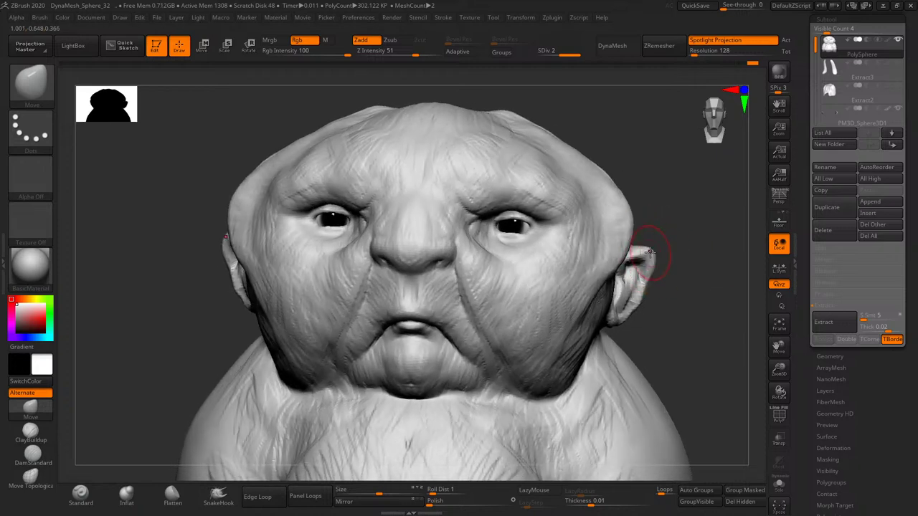
key("ctrl+z")
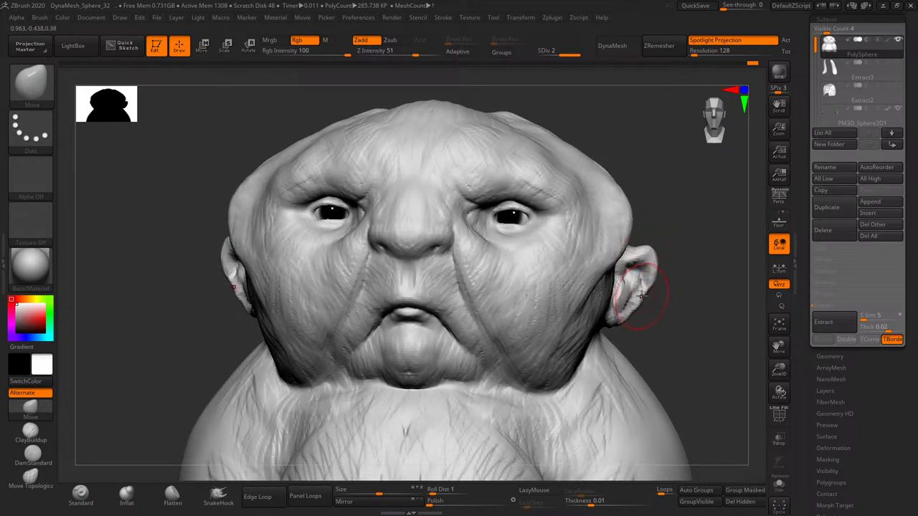
key("ctrl+shift+z")
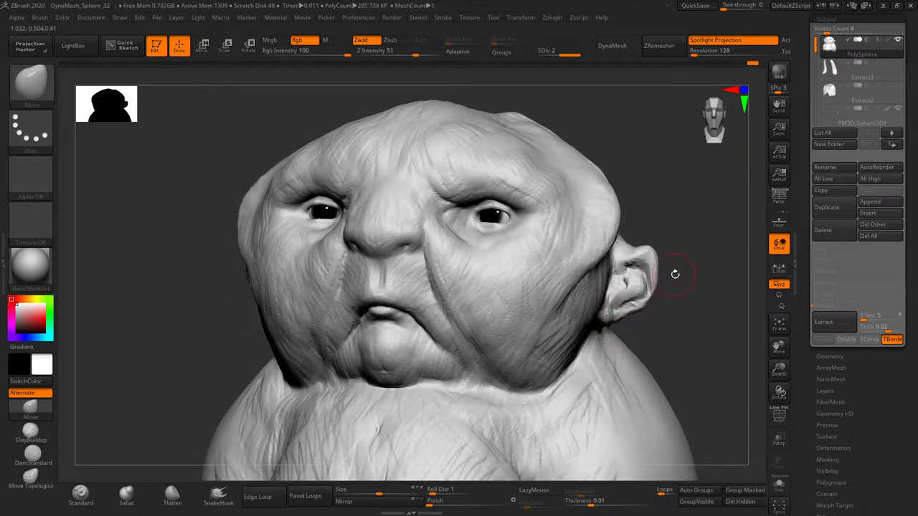
key("ctrl+shift+z")
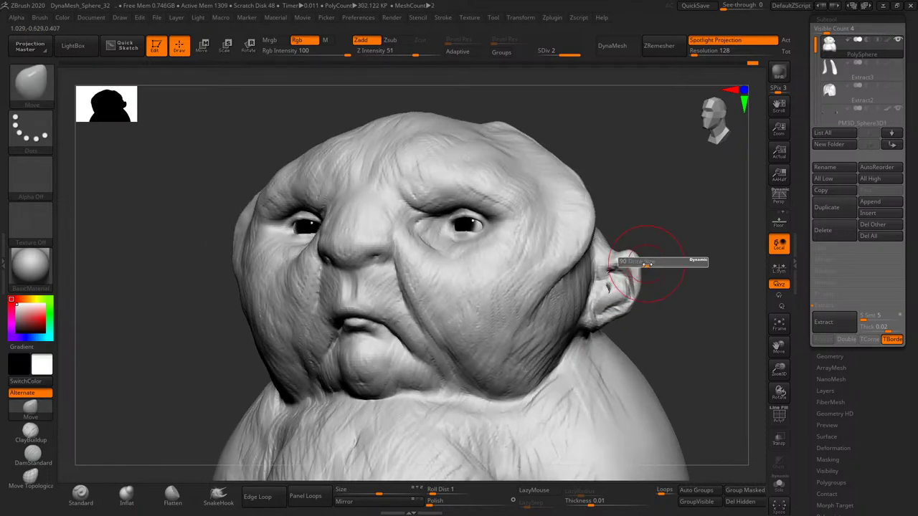
- Pull the ear tips outward into small pointed shapes, checking them from front, three-quarter and profile
mouse_move(661, 285)
left_mouse_down()
mouse_move(696, 297)
mouse_move(689, 332)
mouse_move(677, 332)
mouse_move(672, 306)
left_mouse_up()
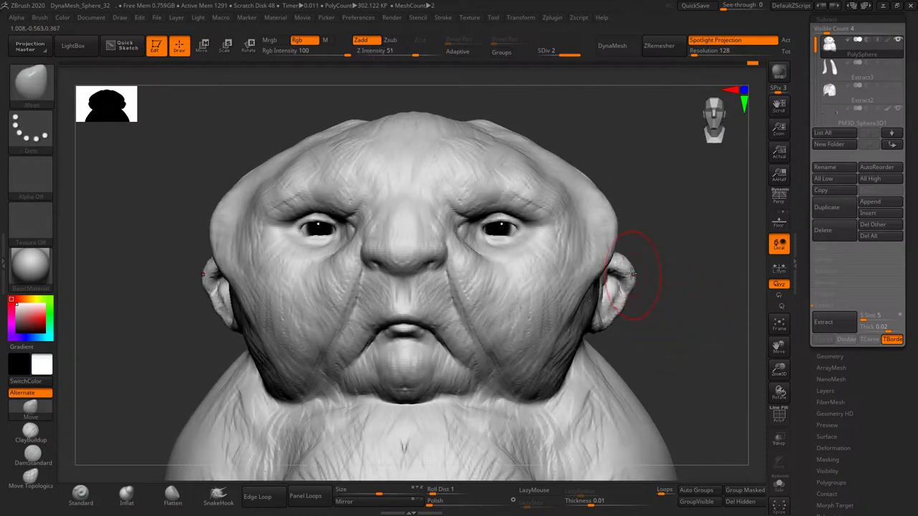
left_click_drag(646, 266, 625, 263)
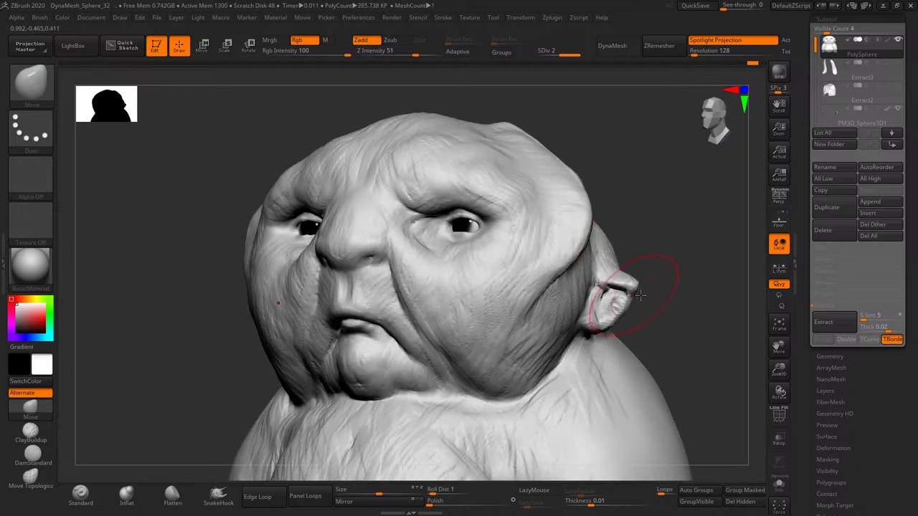
mouse_move(639, 295)
left_mouse_down()
mouse_move(630, 291)
mouse_move(670, 322)
left_mouse_up()
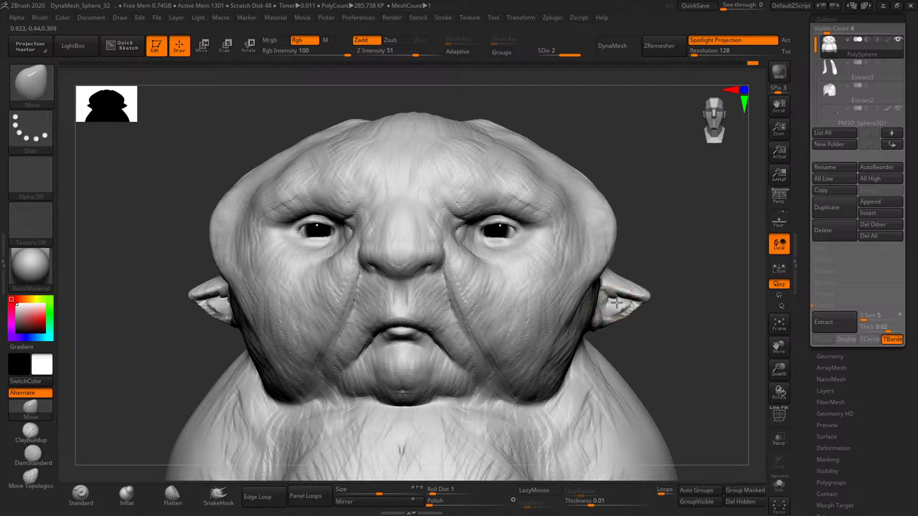
mouse_move(670, 323)
left_mouse_down()
mouse_move(667, 296)
mouse_move(614, 278)
left_mouse_up()
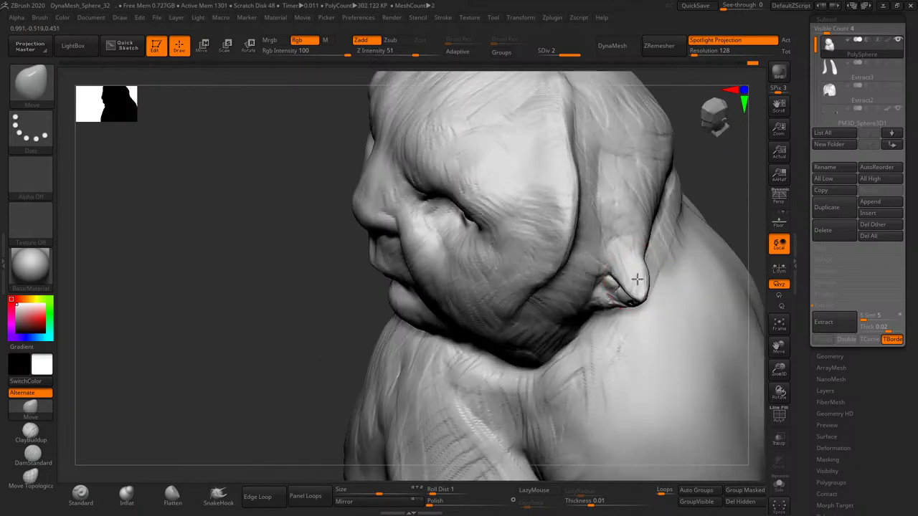
mouse_move(716, 221)
left_mouse_down()
mouse_move(617, 266)
mouse_move(646, 231)
mouse_move(652, 242)
left_mouse_up()
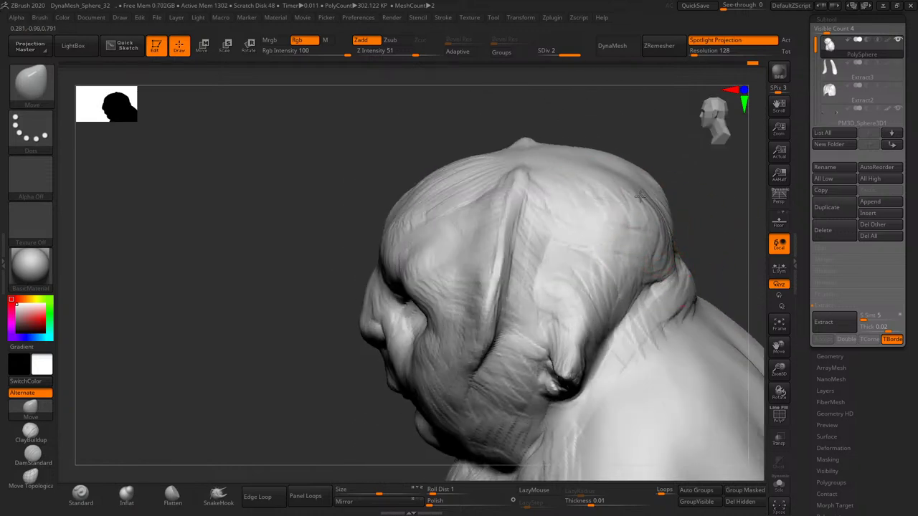
mouse_move(667, 208)
left_mouse_down()
mouse_move(707, 284)
mouse_move(685, 262)
left_mouse_up()
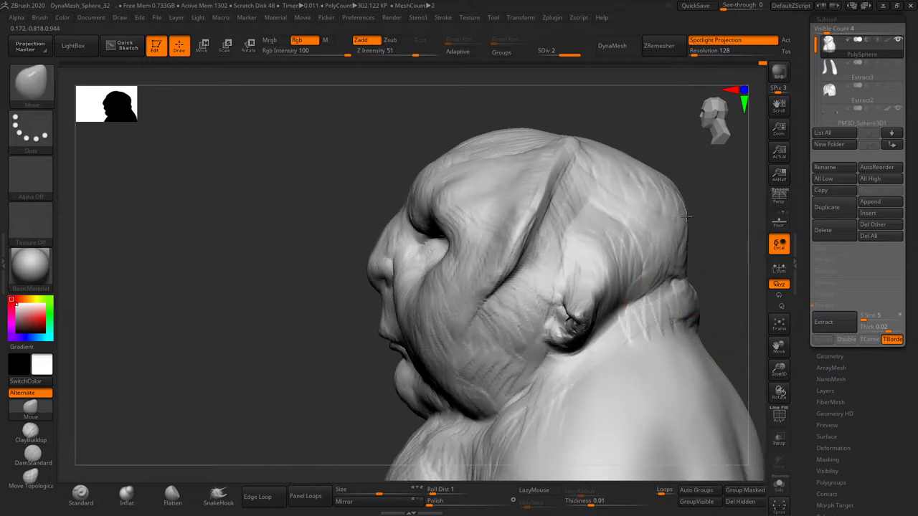
- Lift and reshape the top of the shoulder from a rear three-quarter view
left_click(776, 336)
left_click_drag(725, 344, 683, 338)
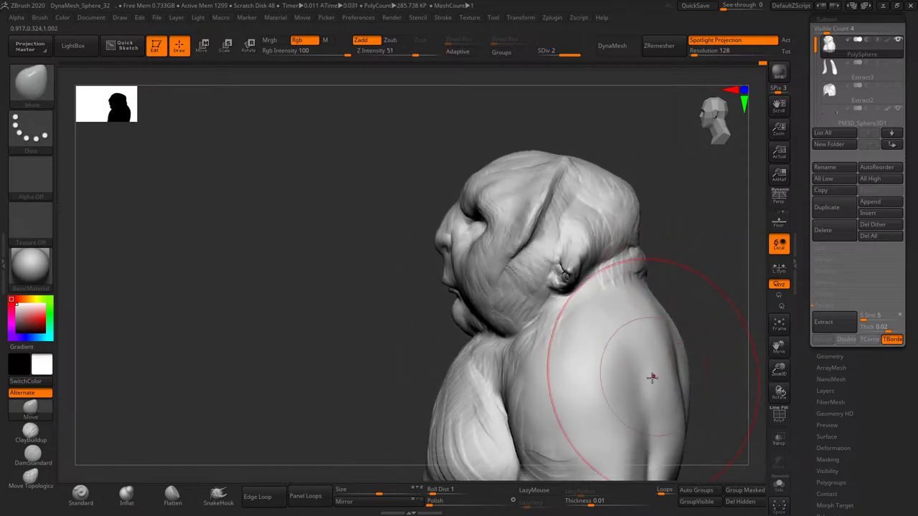
left_click_drag(719, 332, 576, 384)
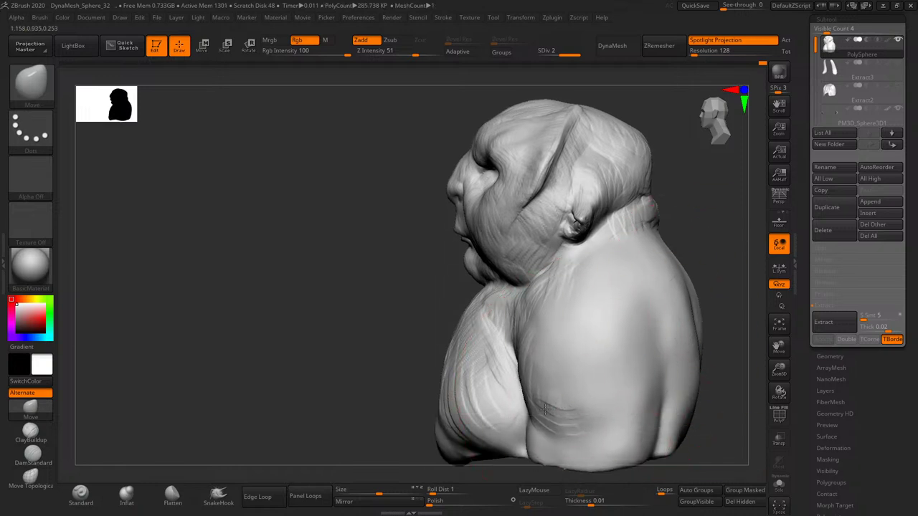
left_click_drag(660, 335, 660, 332)
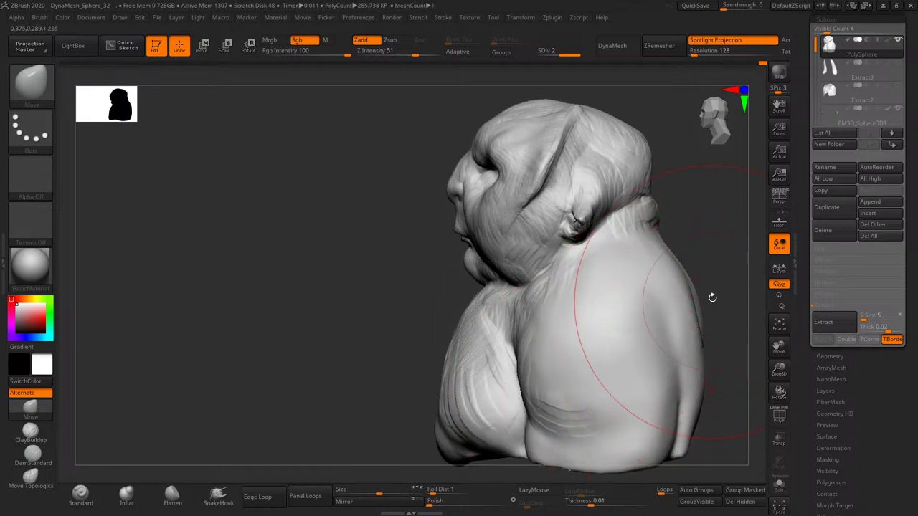
left_click_drag(710, 299, 661, 310)
- Enlarge the brush to size 408 and gently push in the back of the head
key("s")
left_click_drag(645, 246, 610, 246)
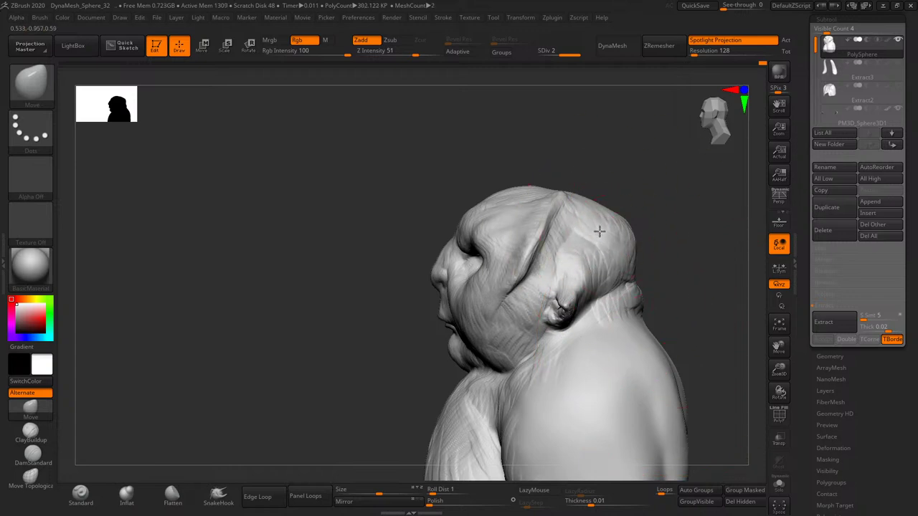
right_click_drag(599, 231, 596, 240)
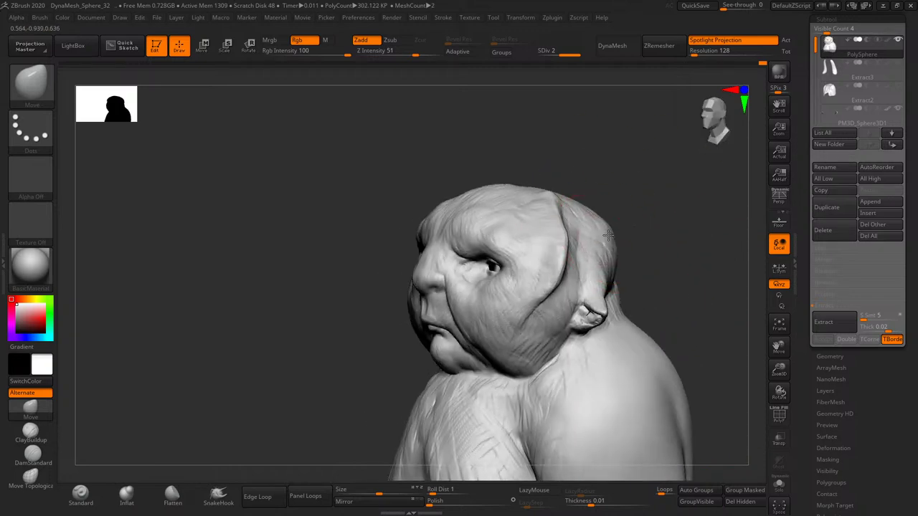
right_click_drag(604, 241, 608, 231)
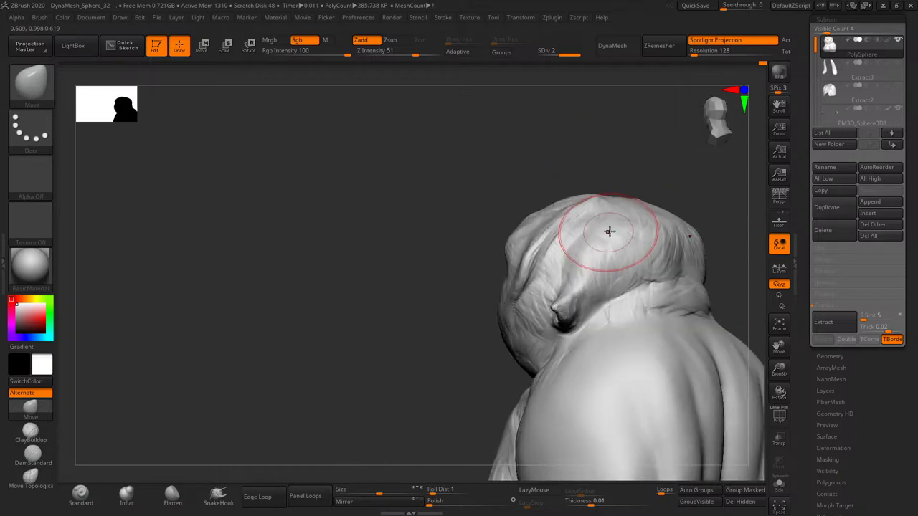
key("s")
left_click_drag(609, 231, 630, 221)
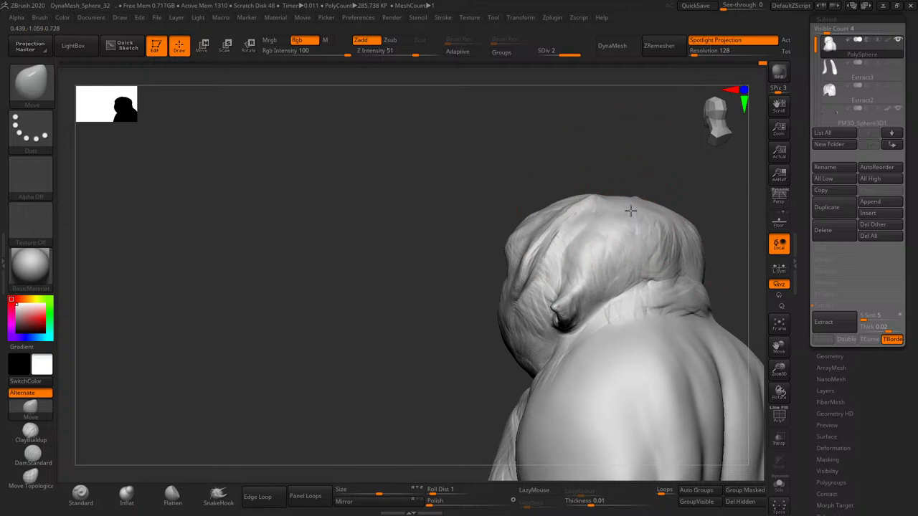
mouse_move(631, 221)
right_mouse_down("shift")
mouse_move(693, 229)
mouse_move(641, 250)
right_mouse_up("shift")
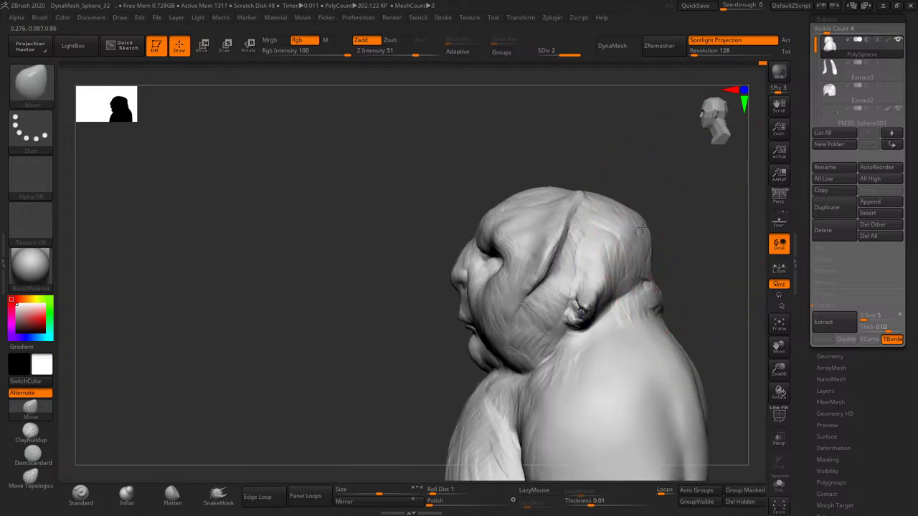
left_click_drag(642, 228, 639, 231)
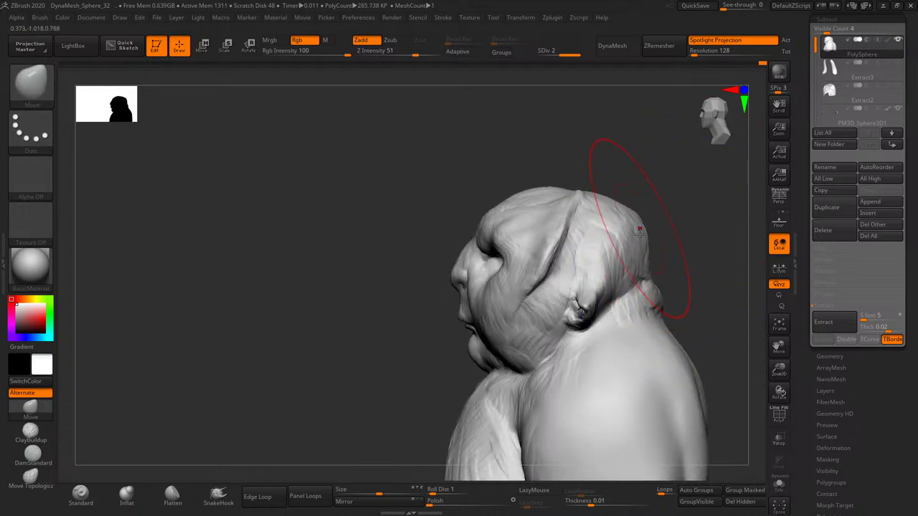
- Orbit around the head from side, front and above to check its rounded form
mouse_move(693, 314)
right_mouse_down()
mouse_move(683, 274)
mouse_move(682, 293)
mouse_move(529, 254)
mouse_move(652, 170)
mouse_move(638, 201)
mouse_move(601, 204)
mouse_move(556, 227)
right_mouse_up()
key("s")
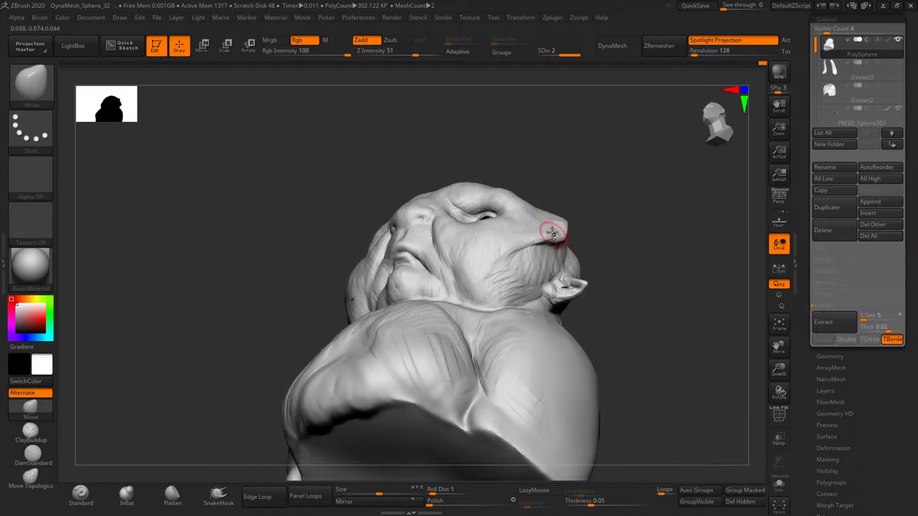
mouse_move(538, 236)
right_mouse_down()
mouse_move(660, 198)
mouse_move(571, 218)
right_mouse_up()
key("s")
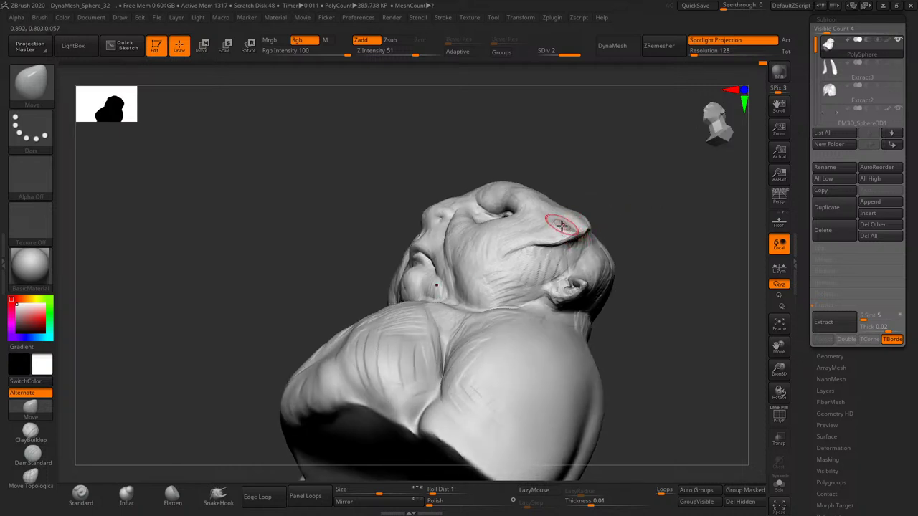
mouse_move(637, 211)
right_mouse_down()
mouse_move(664, 229)
mouse_move(640, 258)
mouse_move(584, 242)
right_mouse_up()
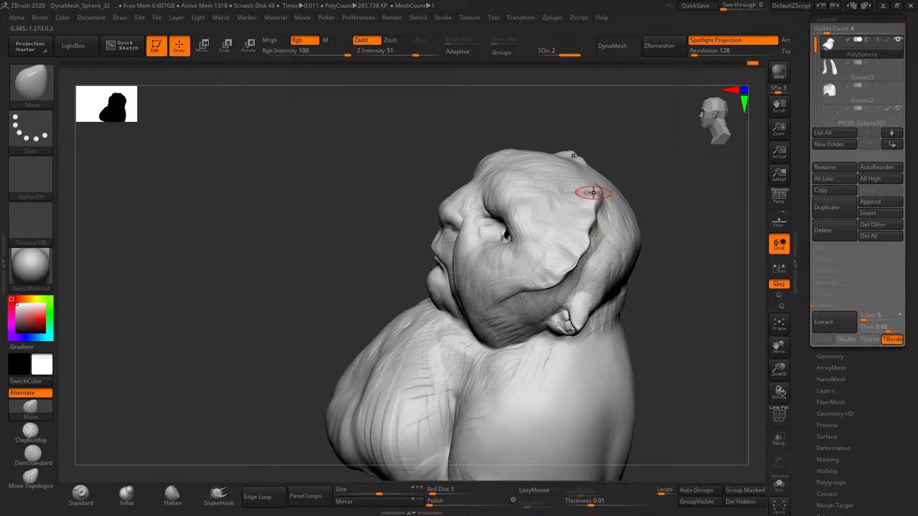
mouse_move(593, 192)
right_mouse_down()
mouse_move(666, 191)
mouse_move(643, 199)
mouse_move(625, 262)
mouse_move(580, 212)
right_mouse_up()
right_click_drag(605, 164, 584, 211)
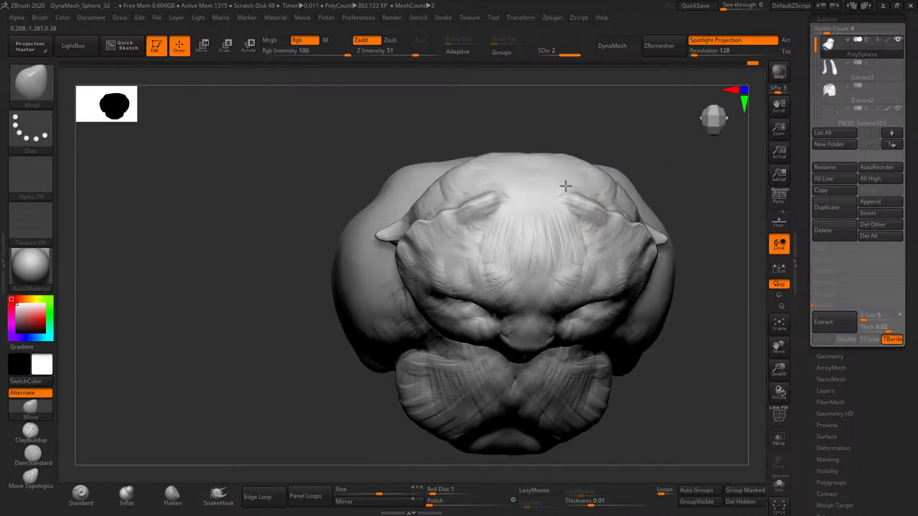
mouse_move(686, 198)
right_mouse_down()
mouse_move(683, 188)
mouse_move(673, 213)
mouse_move(648, 215)
mouse_move(561, 197)
mouse_move(586, 199)
right_mouse_up()
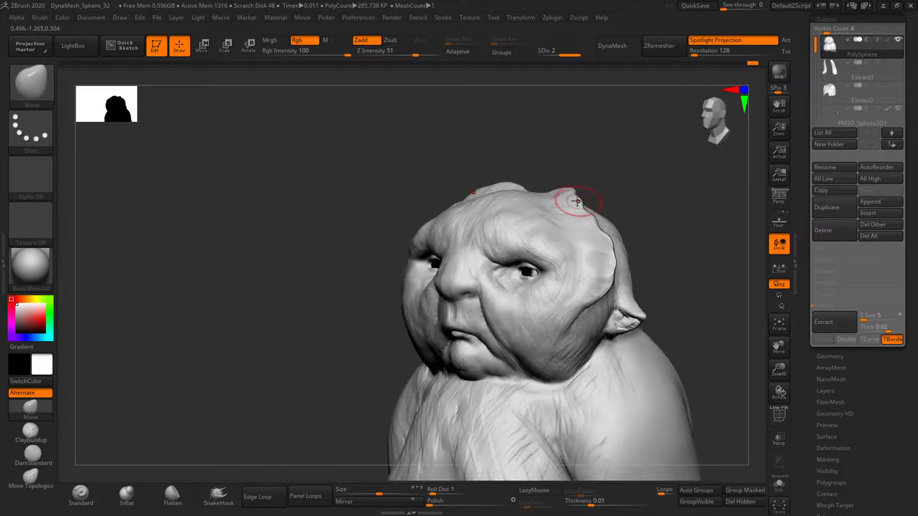
right_click_drag(640, 211, 597, 221)
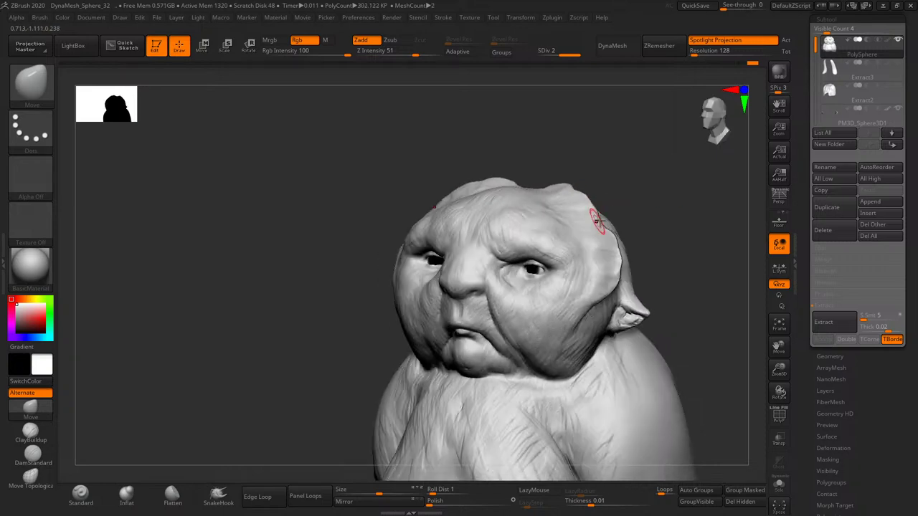
right_click_drag(645, 268, 613, 294)
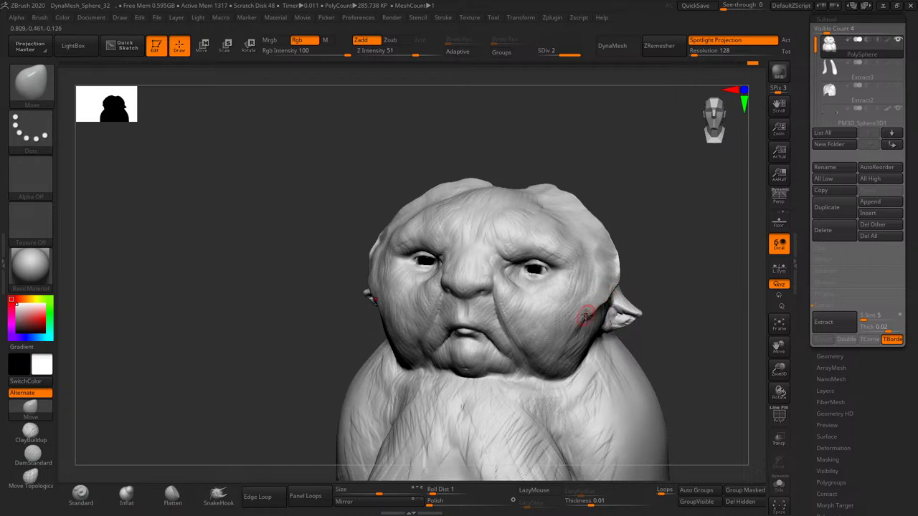
mouse_move(575, 332)
right_mouse_down()
mouse_move(677, 304)
mouse_move(662, 277)
mouse_move(581, 303)
right_mouse_up()
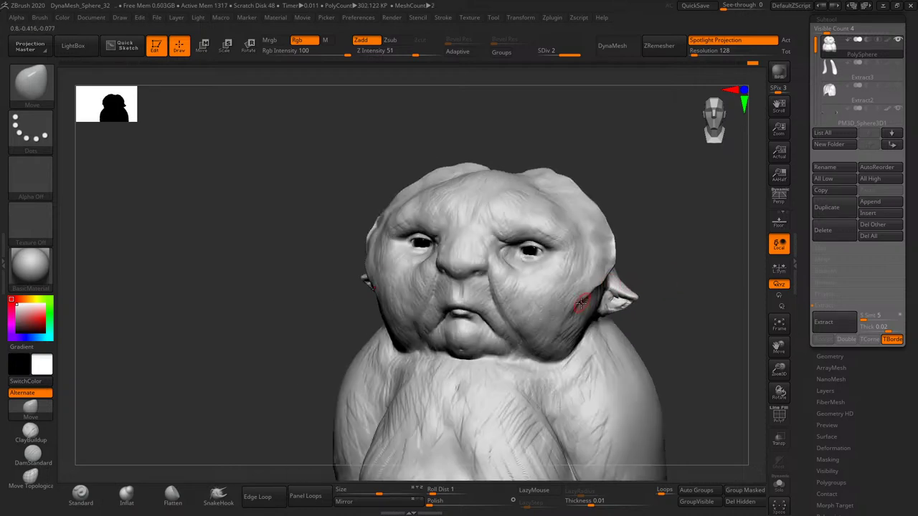
mouse_move(660, 307)
right_mouse_down()
mouse_move(642, 256)
mouse_move(610, 238)
right_mouse_up()
- Shrink the brush and check the bust from several front angles
key("s")
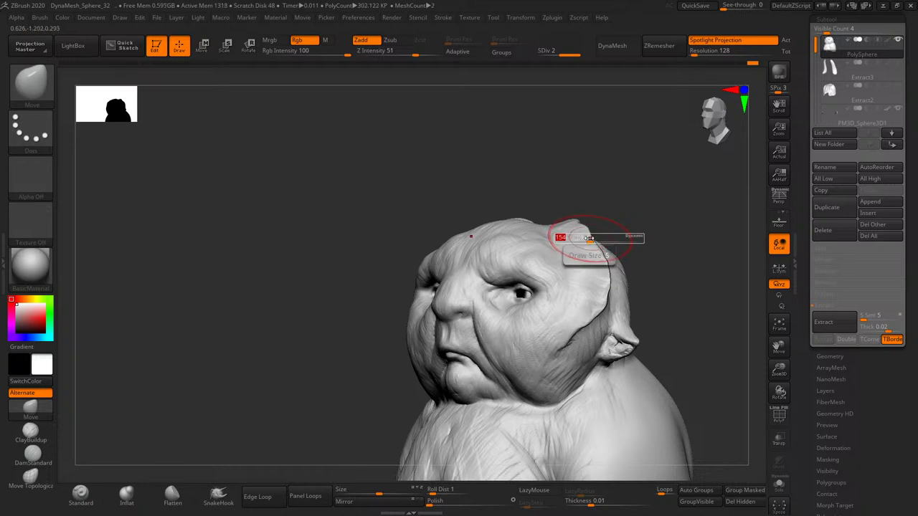
left_click_drag(585, 237, 595, 236)
right_click_drag(635, 233, 643, 264)
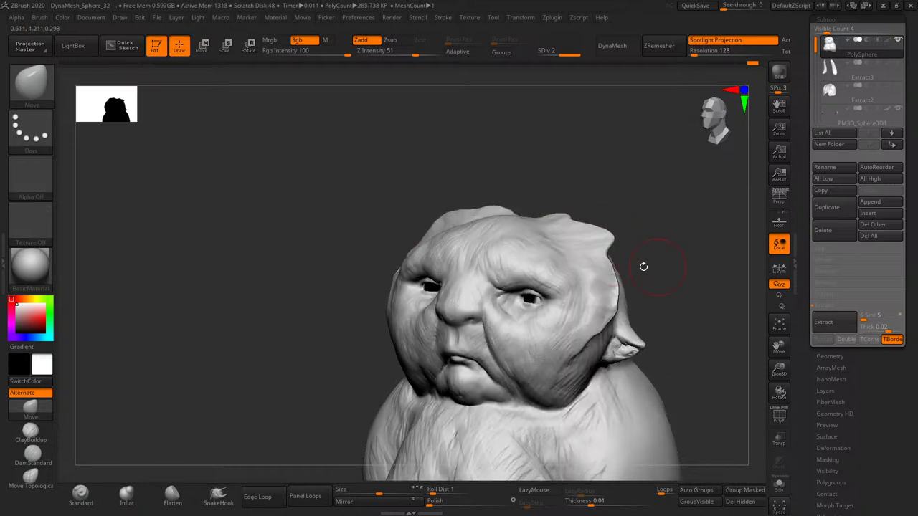
key("s")
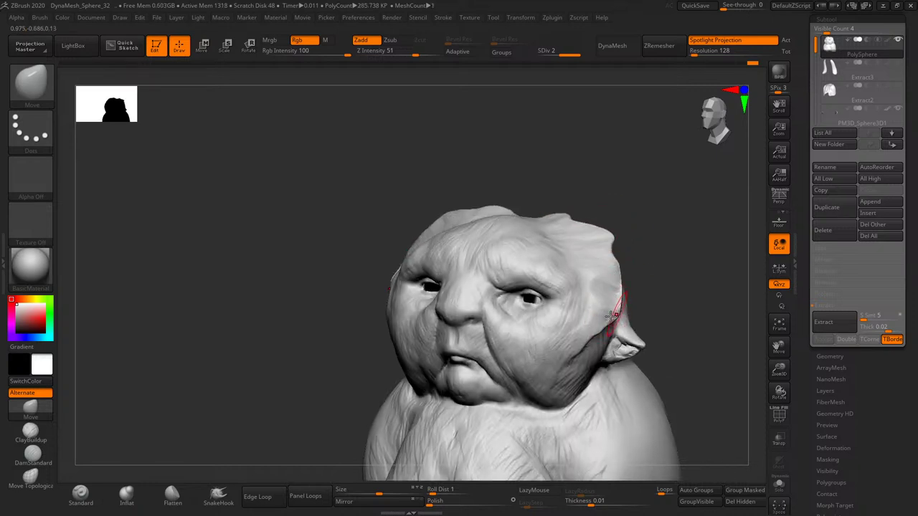
mouse_move(662, 289)
left_mouse_down()
mouse_move(696, 282)
mouse_move(683, 260)
mouse_move(633, 276)
left_mouse_up()
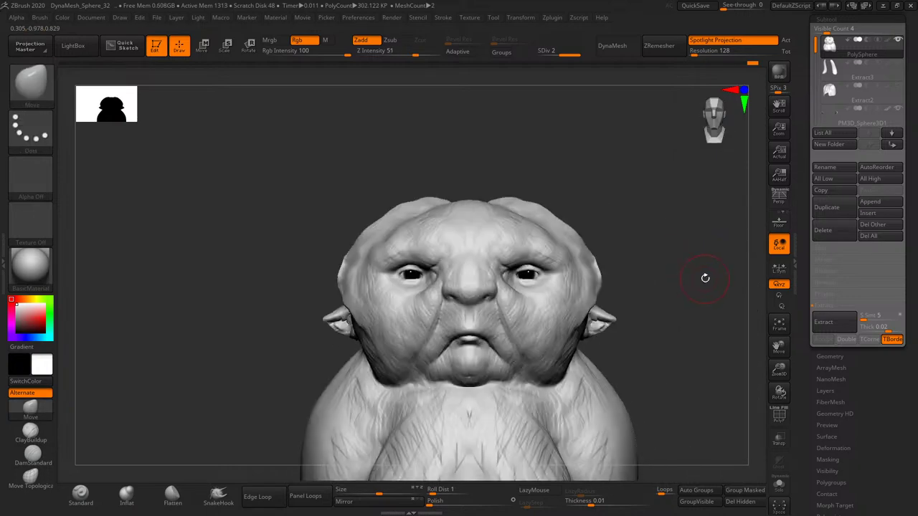
mouse_move(550, 364)
left_mouse_down()
mouse_move(523, 370)
mouse_move(576, 341)
mouse_move(510, 372)
left_mouse_up()
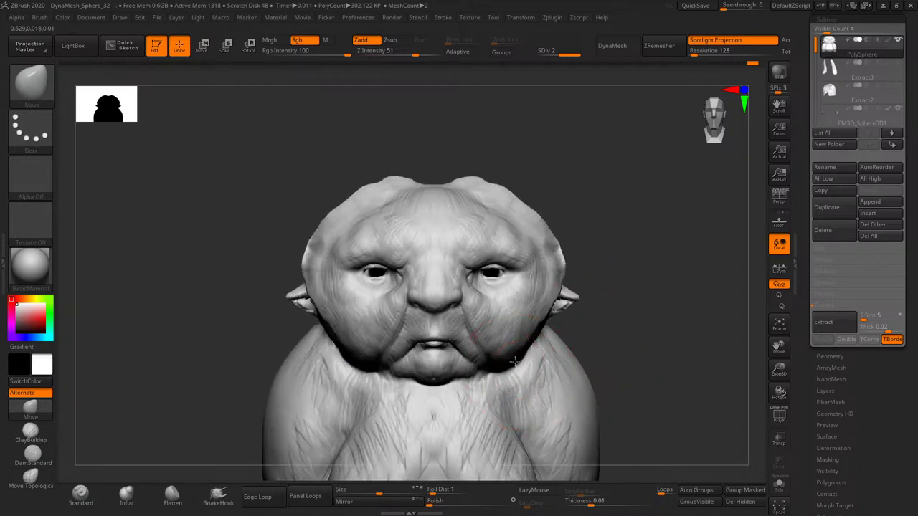
left_click_drag(590, 314, 543, 337)
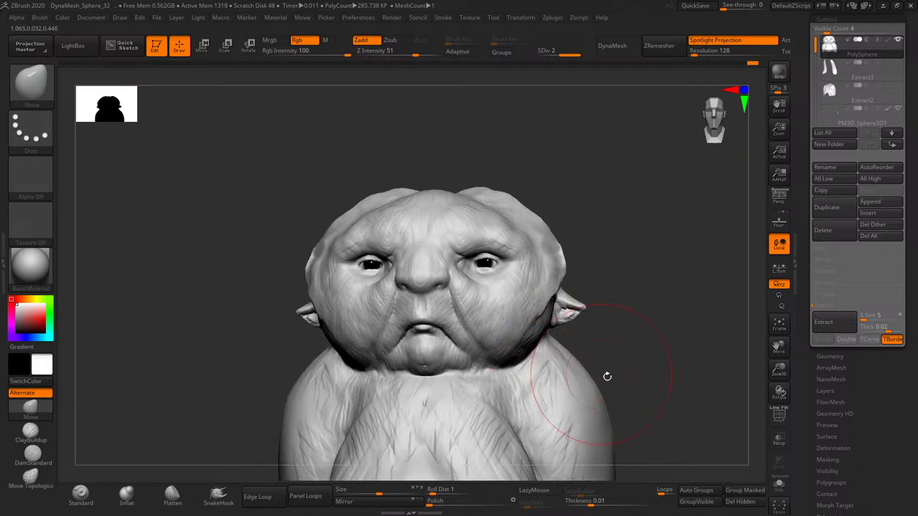
left_click_drag(607, 376, 630, 303)
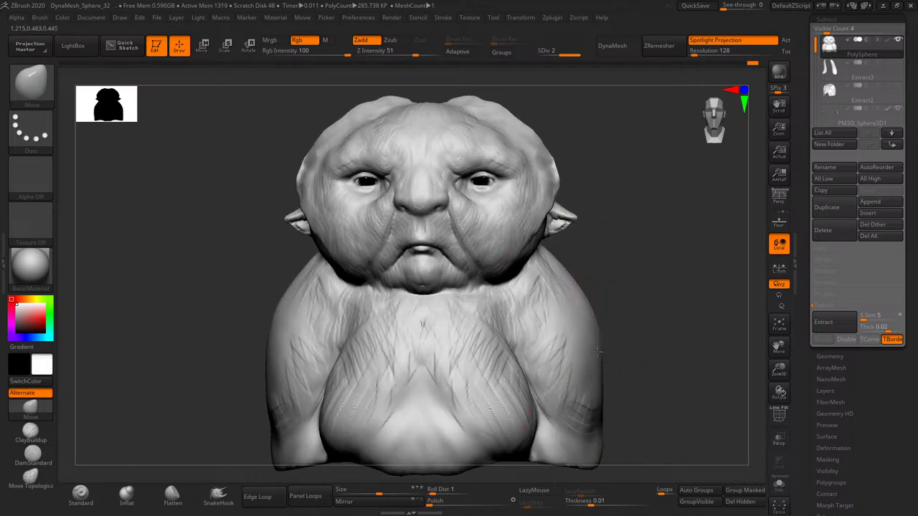
- Push in the body's sides, sculpt fur strands on the chest, and reshape the shoulder and neck
mouse_move(596, 351)
left_mouse_down()
mouse_move(588, 367)
mouse_move(595, 362)
left_mouse_up()
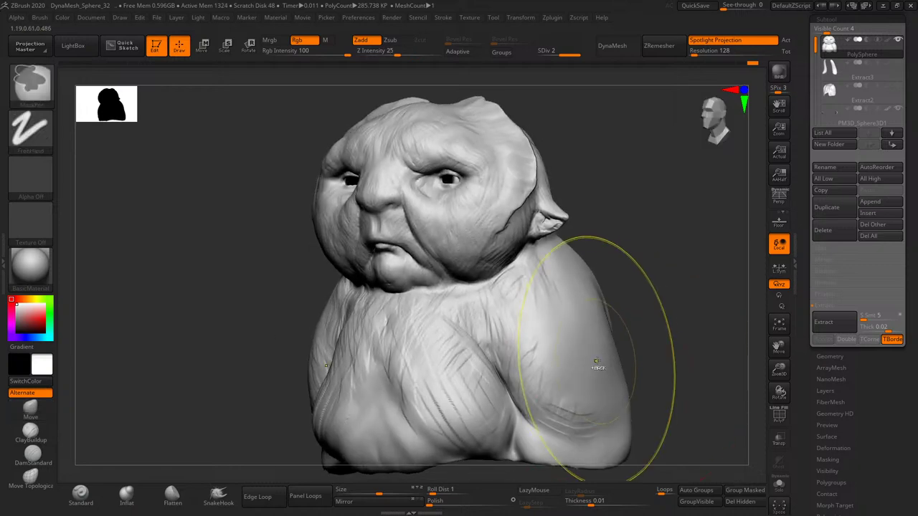
left_click_drag(533, 393, 636, 368)
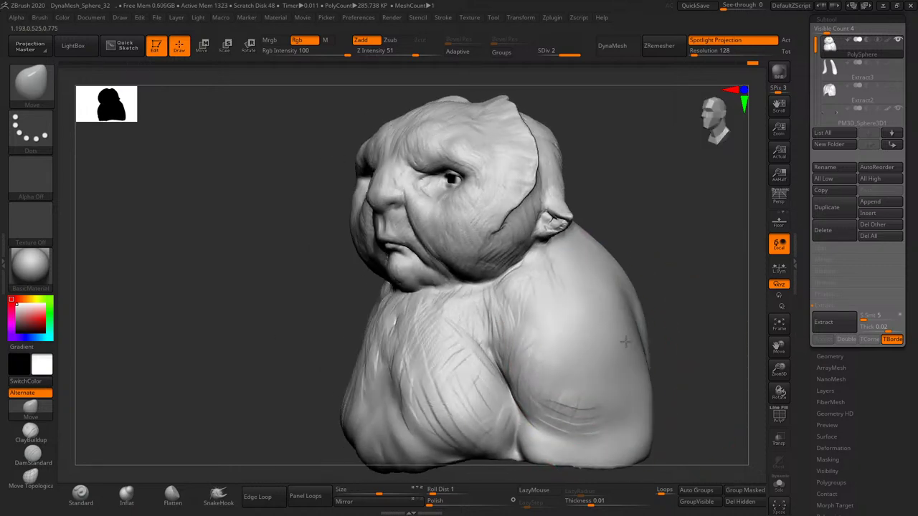
left_click_drag(475, 329, 482, 336)
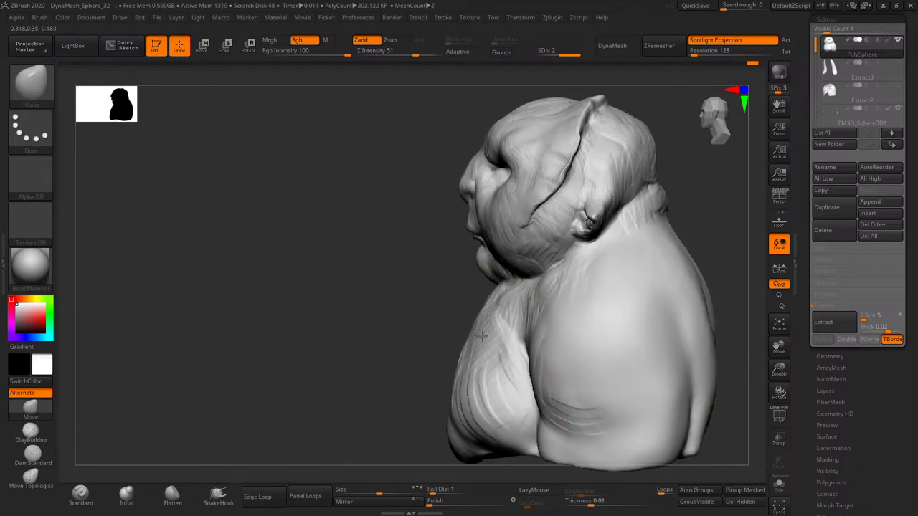
left_click_drag(435, 354, 667, 289)
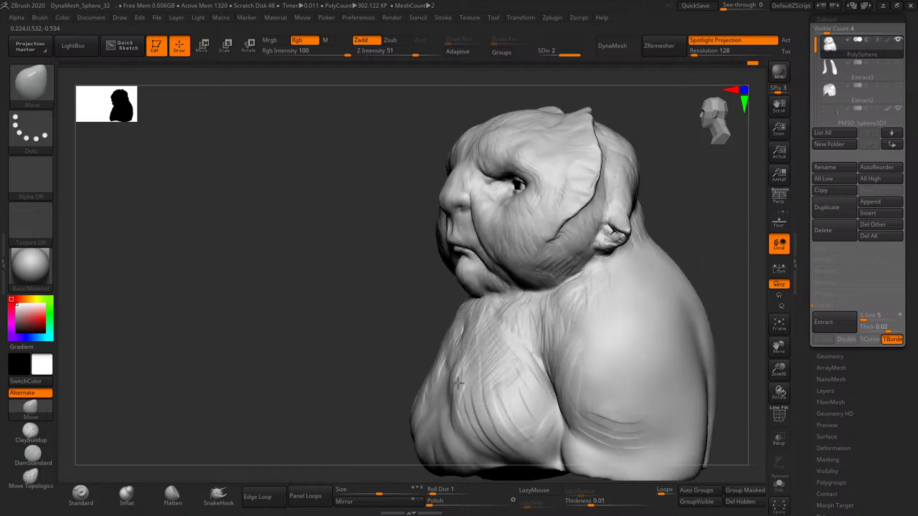
mouse_move(649, 237)
left_mouse_down()
mouse_move(695, 305)
mouse_move(688, 293)
mouse_move(667, 322)
left_mouse_up()
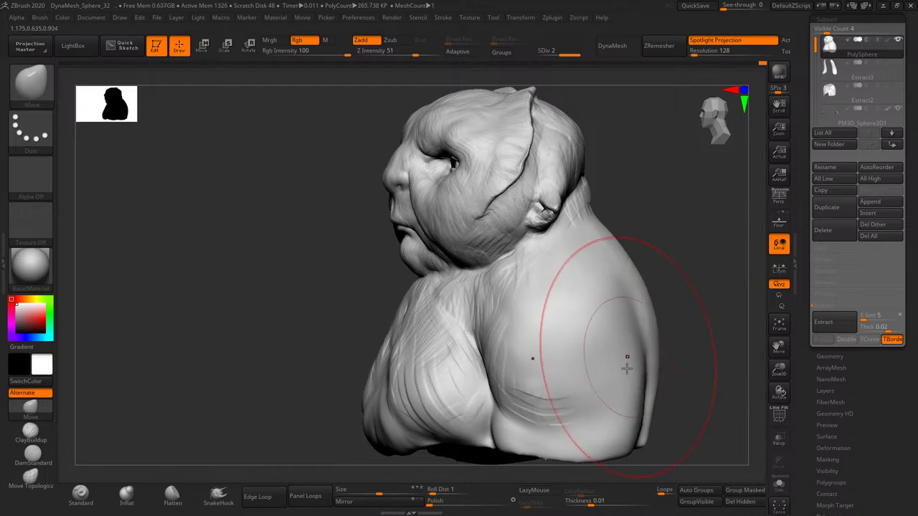
mouse_move(667, 376)
left_mouse_down()
mouse_move(672, 386)
mouse_move(632, 365)
left_mouse_up()
mouse_move(639, 431)
left_mouse_down()
mouse_move(647, 371)
mouse_move(599, 401)
mouse_move(679, 378)
mouse_move(631, 344)
left_mouse_up()
- Switch to the Move brush at Z Intensity 51 with the size enlarged to 437
key("b")
key("m")
key("v")
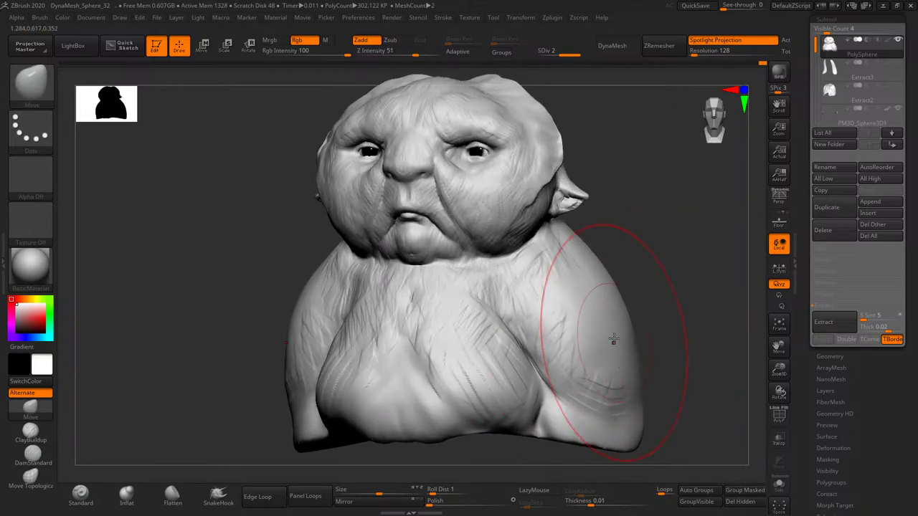
key("s")
mouse_move(641, 285)
left_mouse_down("shift")
mouse_move(617, 356)
mouse_move(654, 382)
mouse_move(505, 379)
mouse_move(670, 353)
mouse_move(706, 331)
mouse_move(648, 349)
left_mouse_up("shift")
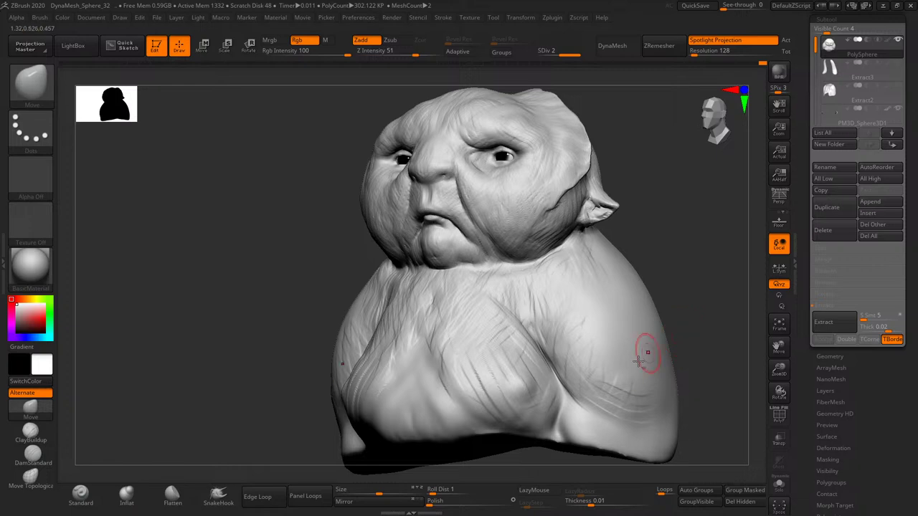
- Switch to DamStandard and carve a diagonal crease across the lower chest
left_click(32, 453)
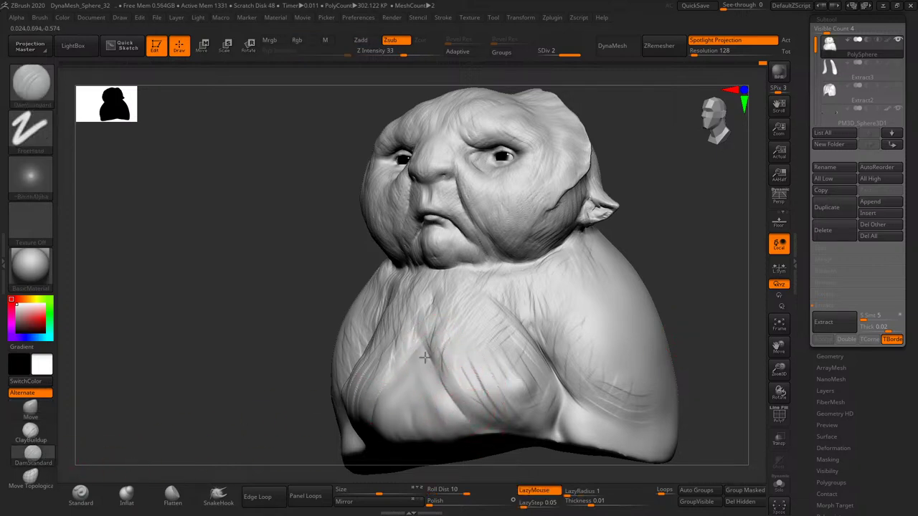
left_click_drag(431, 369, 497, 431)
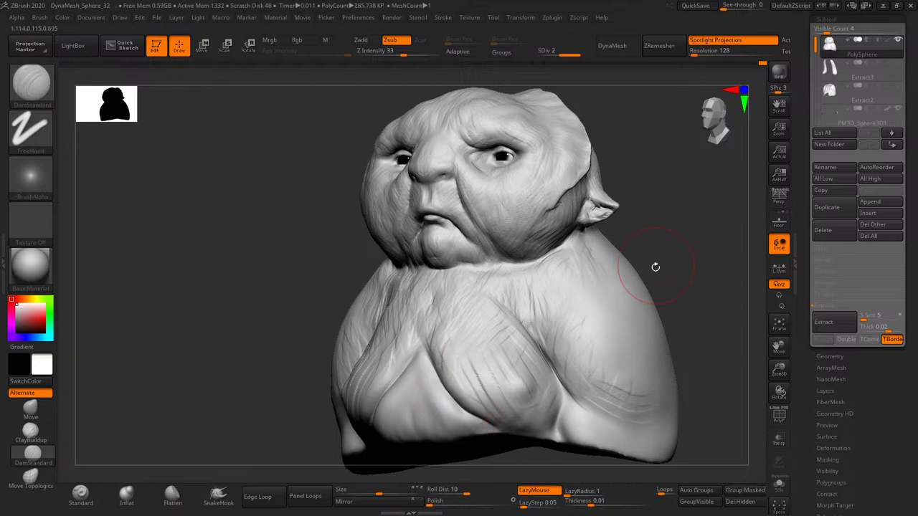
left_click_drag(653, 265, 528, 318)
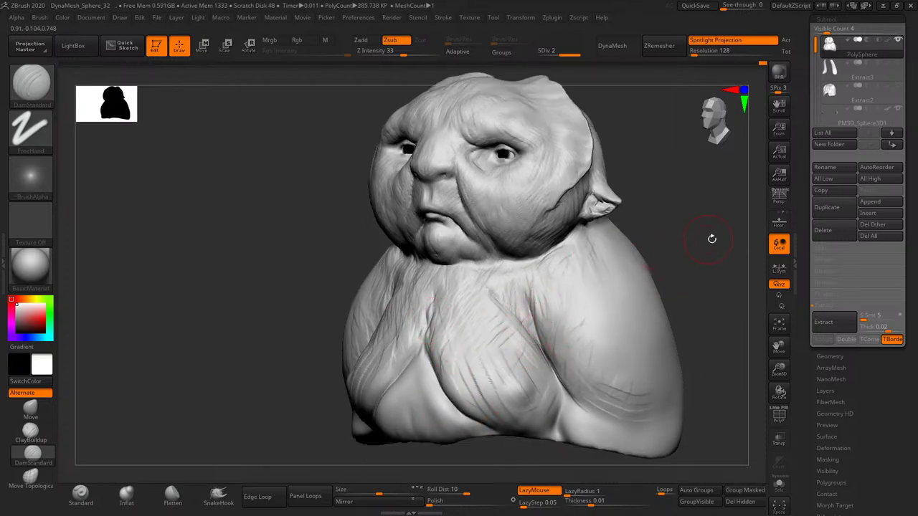
mouse_move(712, 239)
left_mouse_down()
mouse_move(648, 248)
mouse_move(524, 305)
left_mouse_up()
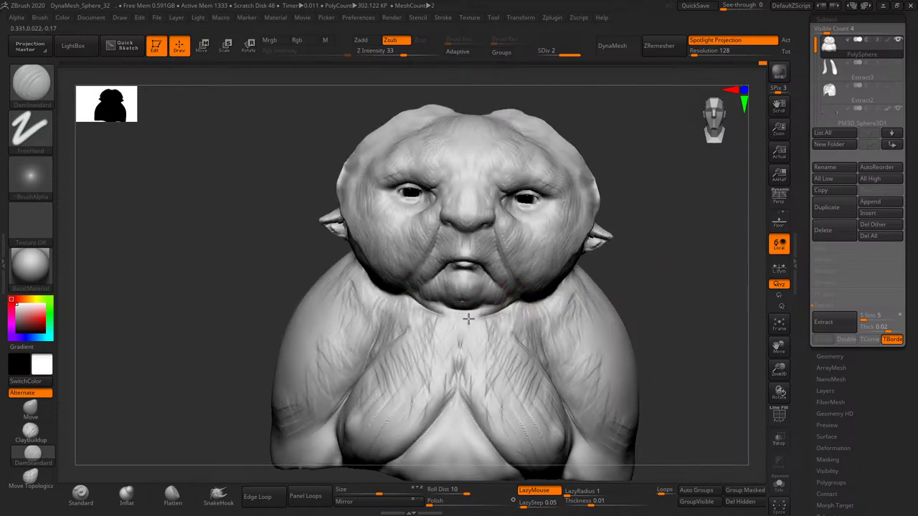
left_click_drag(646, 284, 549, 318)
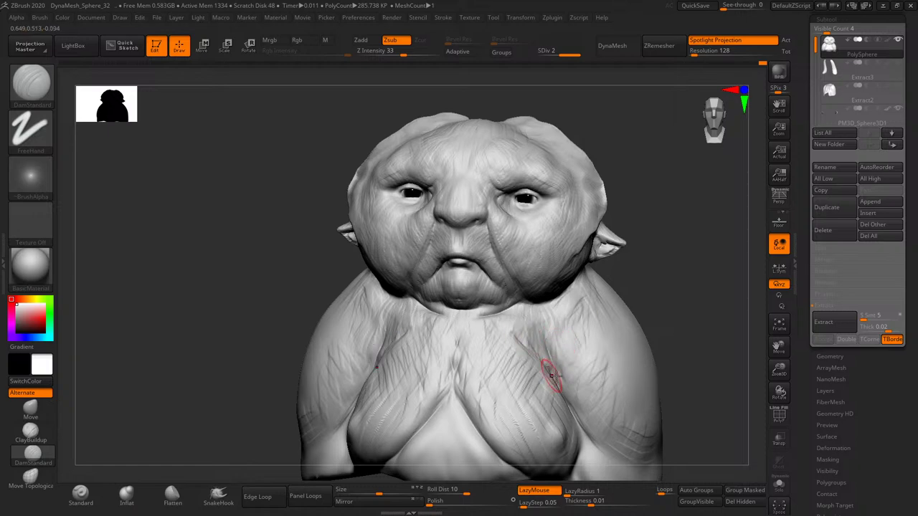
mouse_move(662, 303)
left_mouse_down()
mouse_move(634, 273)
mouse_move(567, 383)
left_mouse_up()
- Adjust the brush size and orbit around the bust toward its back
key("s")
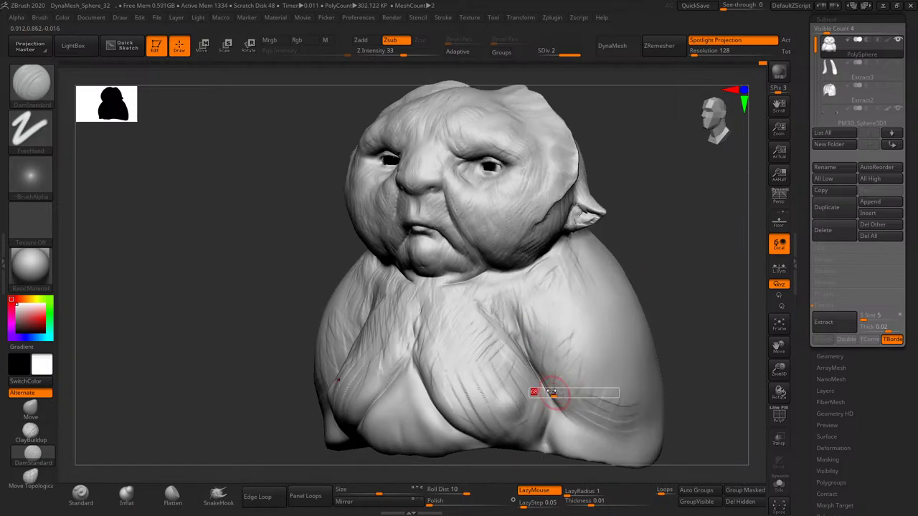
left_click_drag(677, 367, 605, 385)
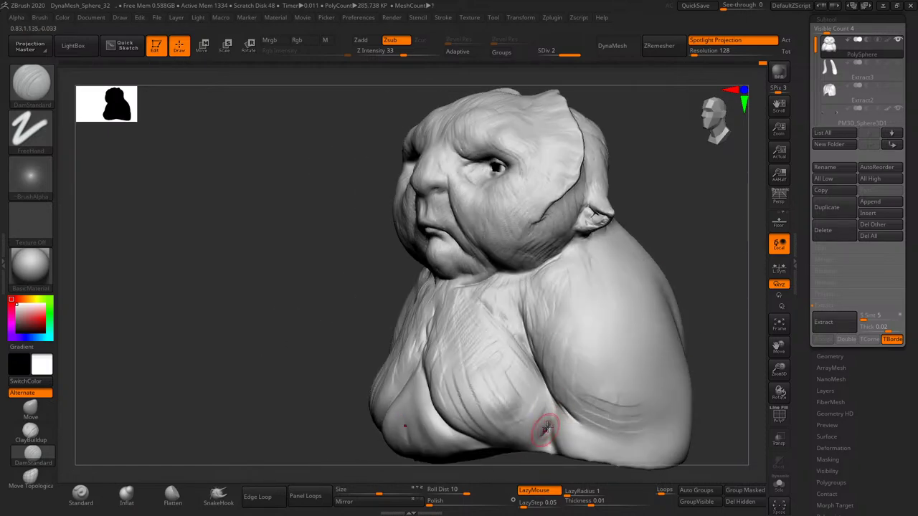
left_click_drag(491, 474, 492, 440)
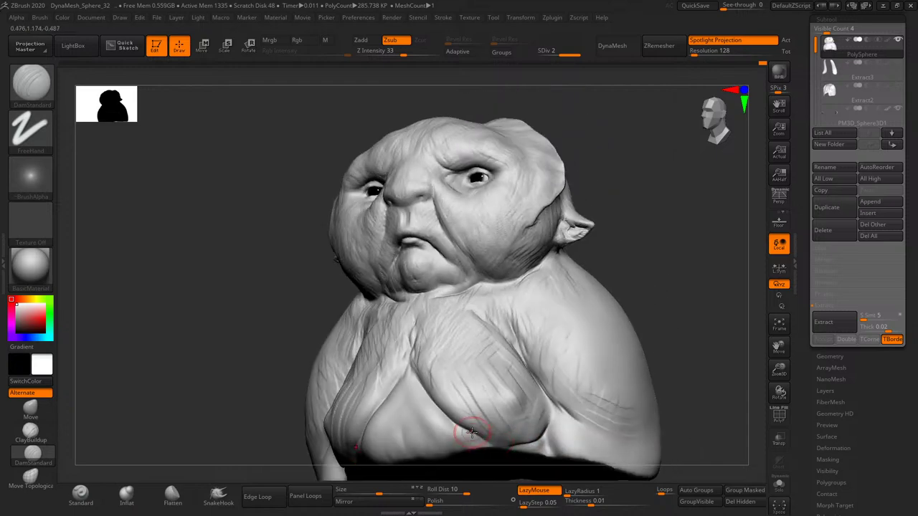
mouse_move(624, 262)
left_mouse_down()
mouse_move(641, 293)
mouse_move(550, 371)
left_mouse_up()
mouse_move(603, 380)
left_mouse_down()
mouse_move(629, 351)
mouse_move(406, 356)
left_mouse_up()
mouse_move(638, 337)
left_mouse_down()
mouse_move(659, 274)
mouse_move(496, 342)
left_mouse_up()
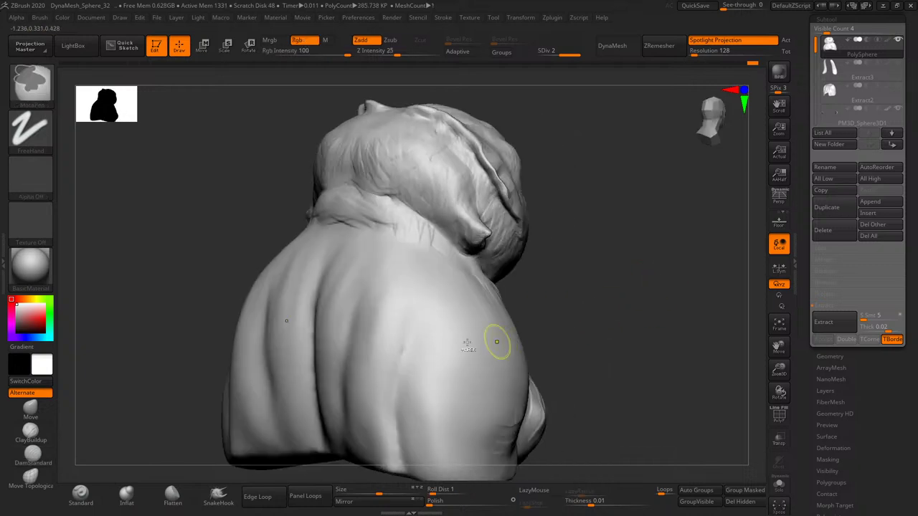
- Carve vertical grooves down the creature's back with DamStandard
left_click_drag(409, 333, 406, 310)
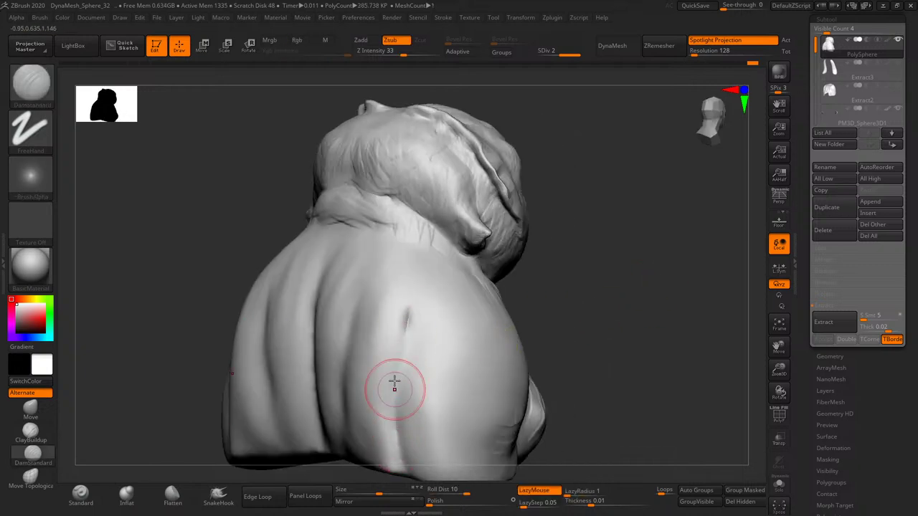
left_click_drag(391, 383, 401, 443)
mouse_move(603, 319)
left_mouse_down()
mouse_move(609, 268)
mouse_move(447, 332)
left_mouse_up()
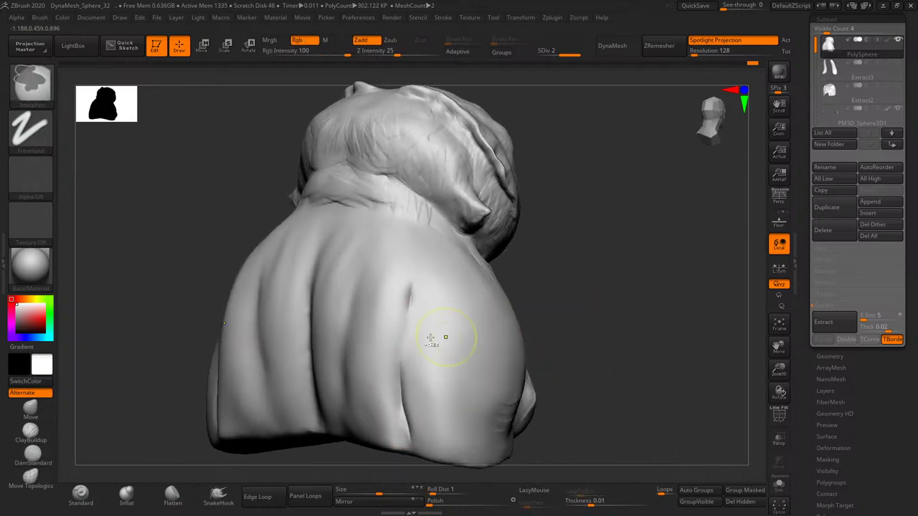
mouse_move(399, 382)
left_mouse_down()
mouse_move(406, 385)
mouse_move(398, 375)
left_mouse_up()
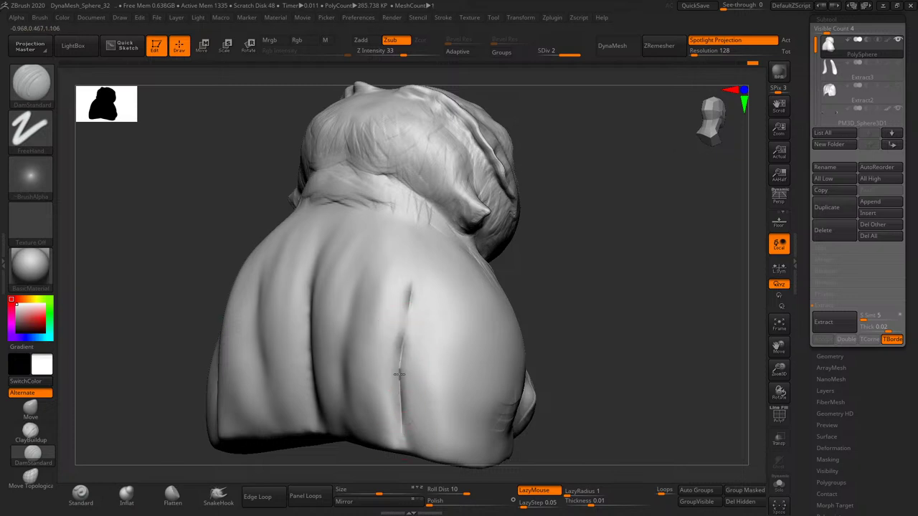
- Deepen and sharpen the fold at the back of the neck, then check the head from several angles
left_click_drag(587, 256, 426, 322)
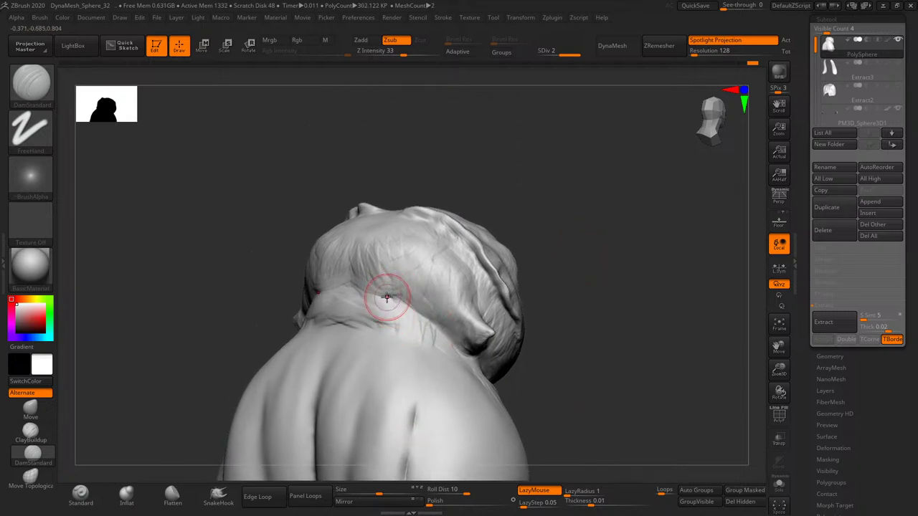
left_click_drag(353, 287, 364, 288)
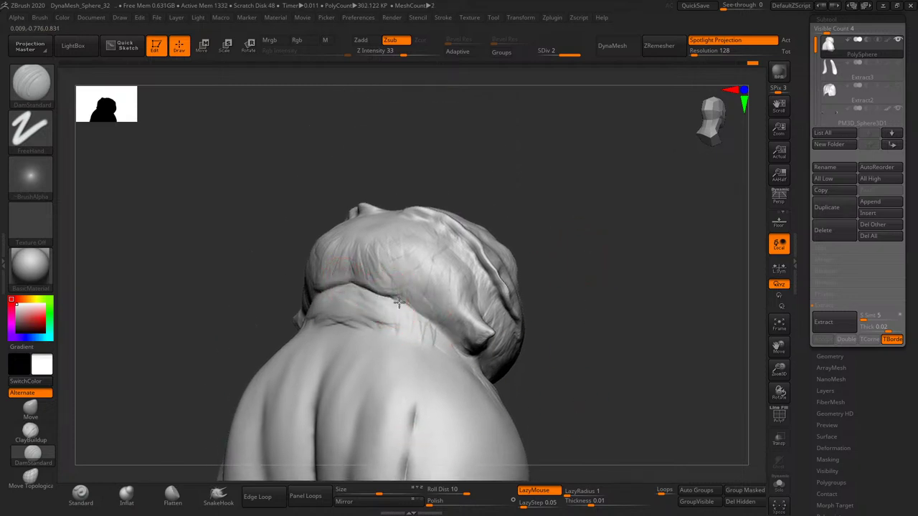
left_click_drag(441, 330, 327, 314)
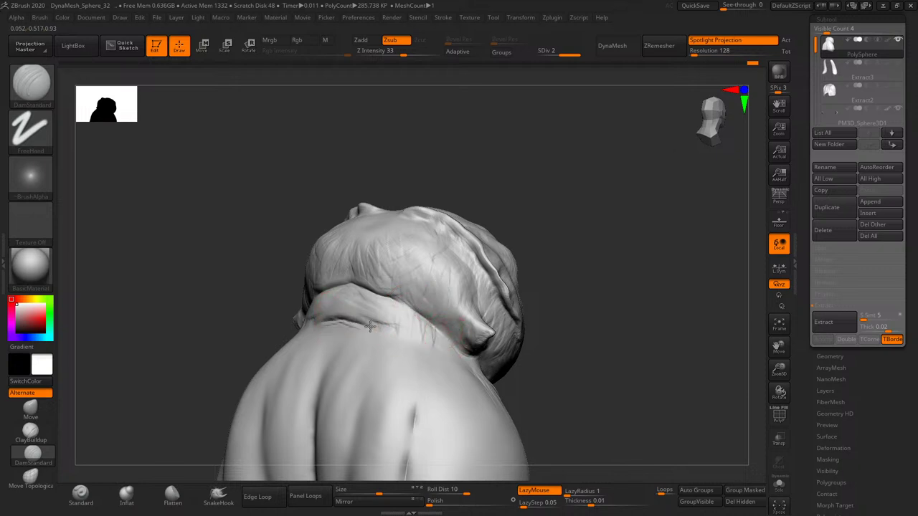
left_click_drag(430, 342, 380, 322)
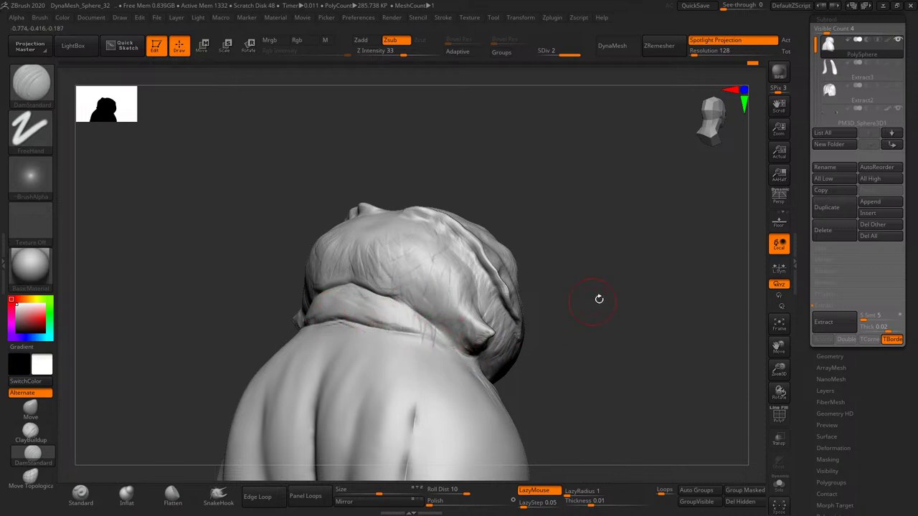
left_click_drag(451, 294, 466, 341)
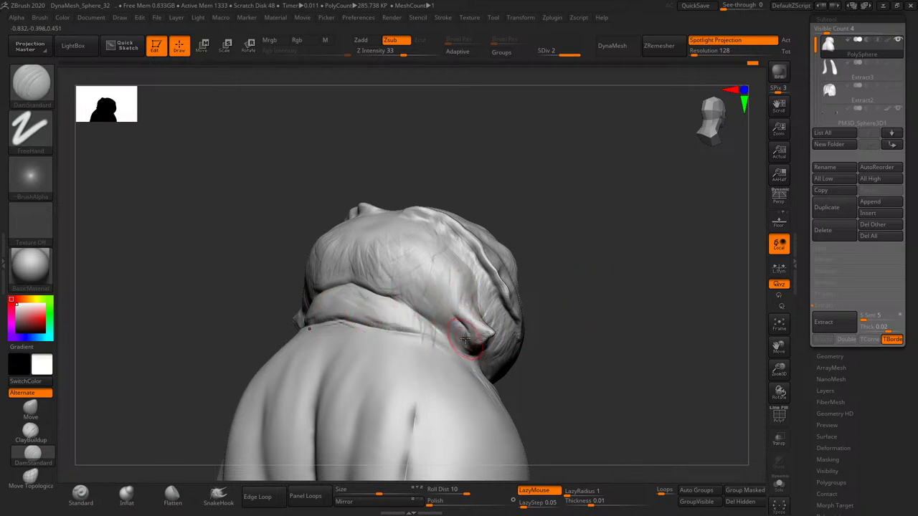
left_click_drag(583, 295, 574, 273)
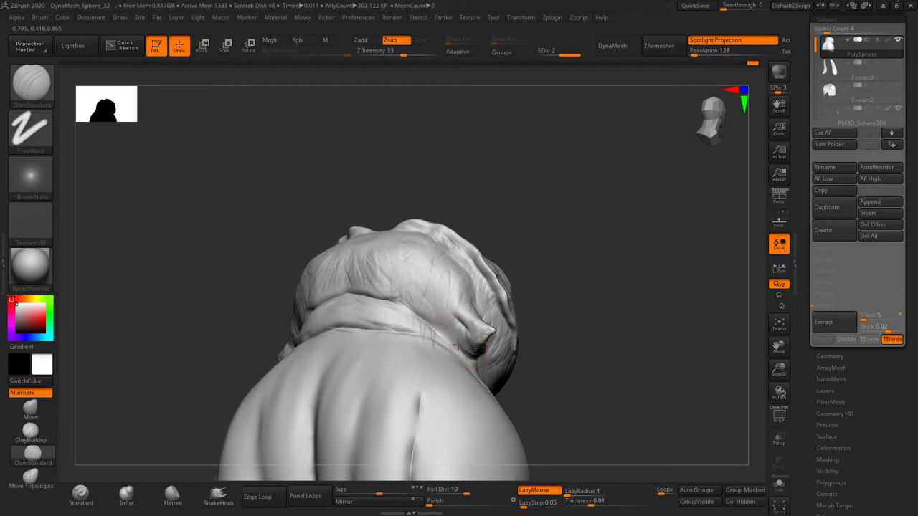
left_click_drag(580, 310, 486, 349)
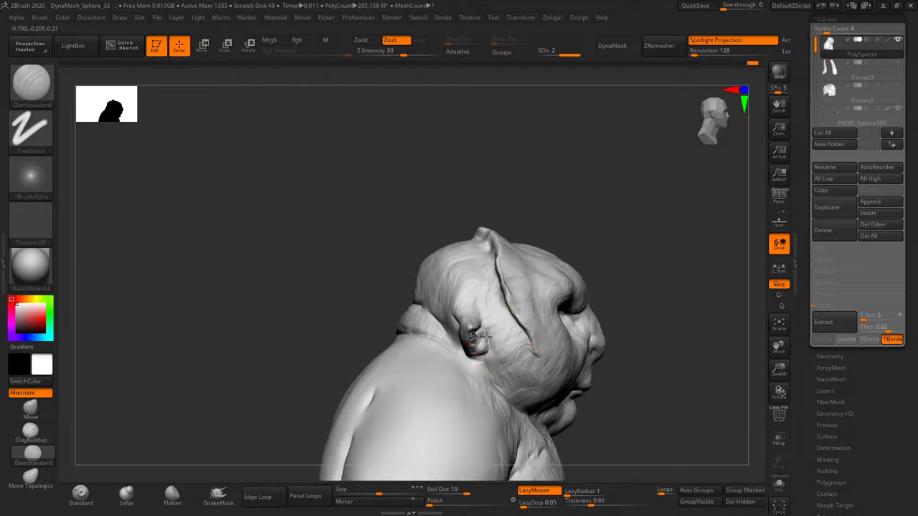
mouse_move(631, 308)
left_mouse_down()
mouse_move(635, 266)
mouse_move(624, 258)
left_mouse_up()
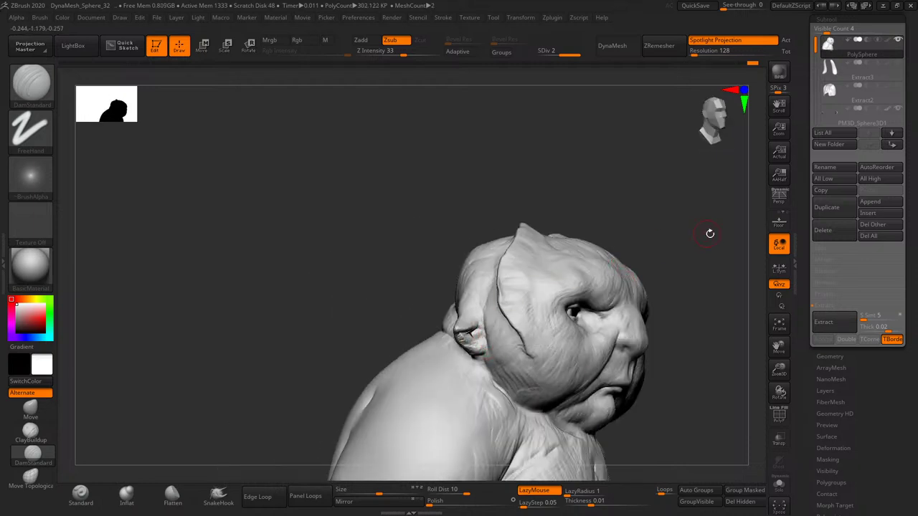
mouse_move(710, 234)
left_mouse_down()
mouse_move(613, 279)
mouse_move(723, 307)
left_mouse_up()
- Zoom in close on the face and turn it toward the viewer to frame the nose
mouse_move(779, 369)
left_mouse_down()
mouse_move(759, 373)
mouse_move(656, 328)
mouse_move(565, 331)
left_mouse_up()
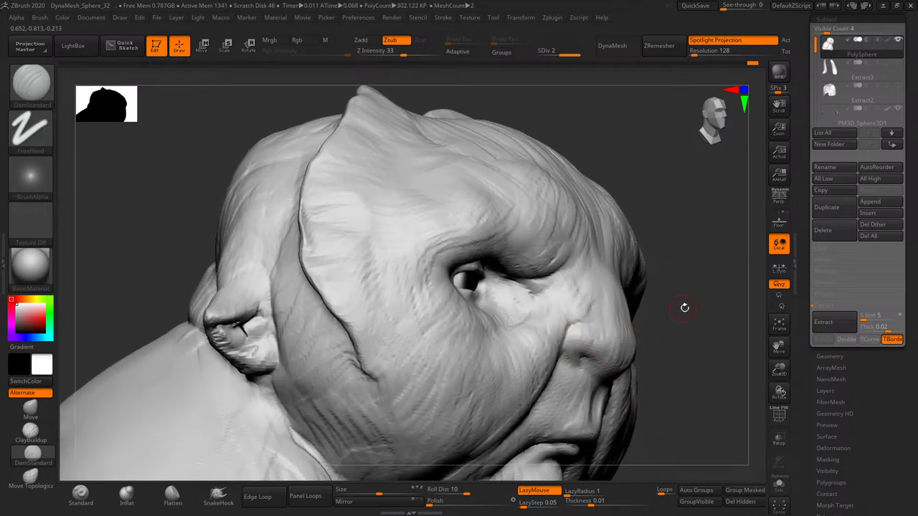
left_click_drag(684, 308, 582, 323)
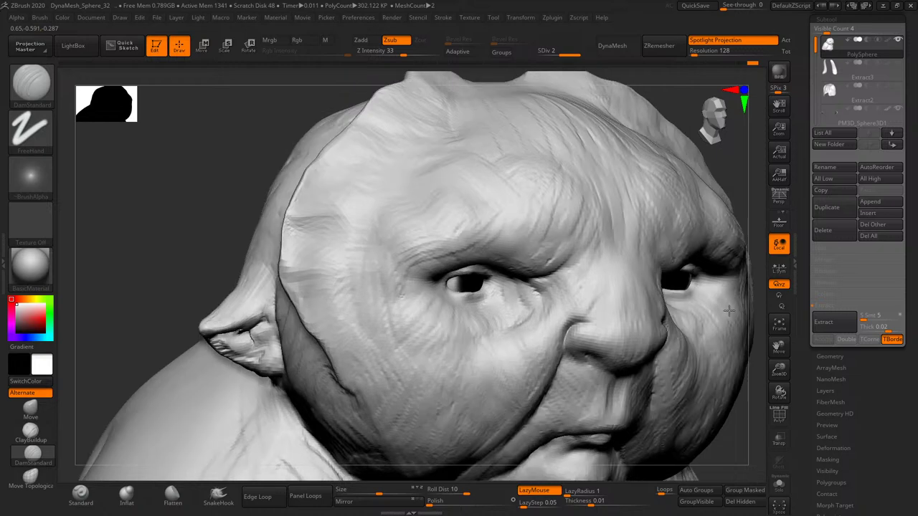
left_click_drag(628, 341, 629, 334)
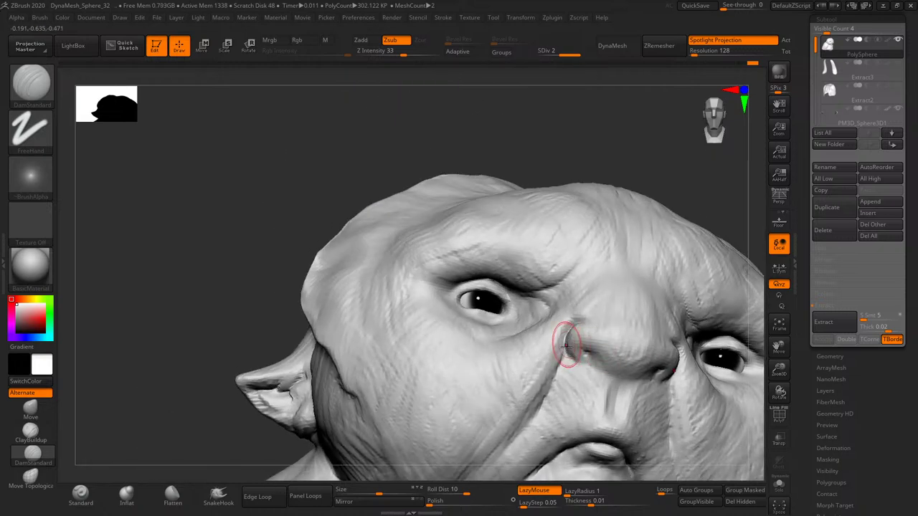
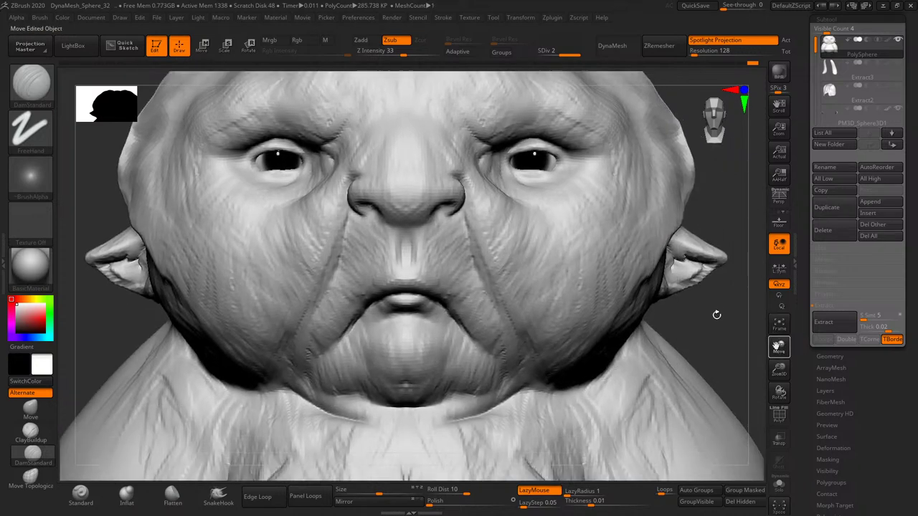
- Resize the DamStandard brush and carve a crease along the creature's lower jaw line
left_click_drag(717, 313, 605, 371)
key("s")
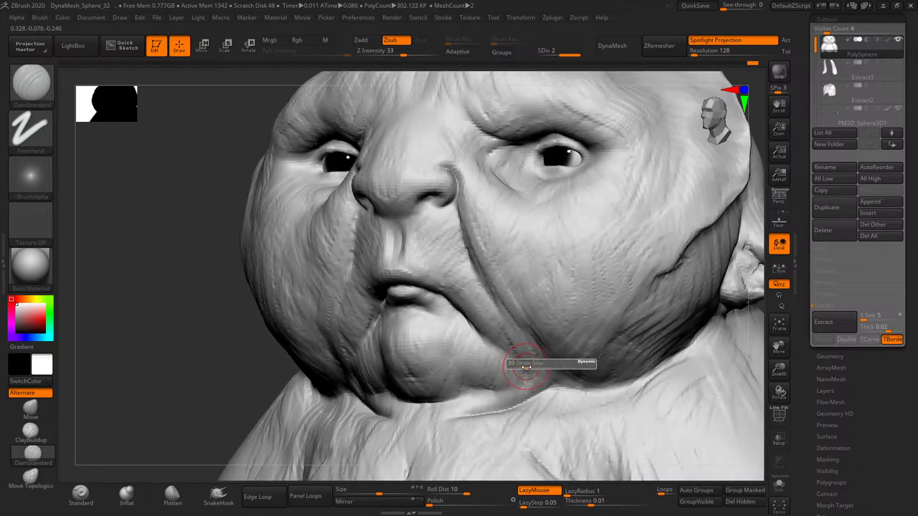
key("s")
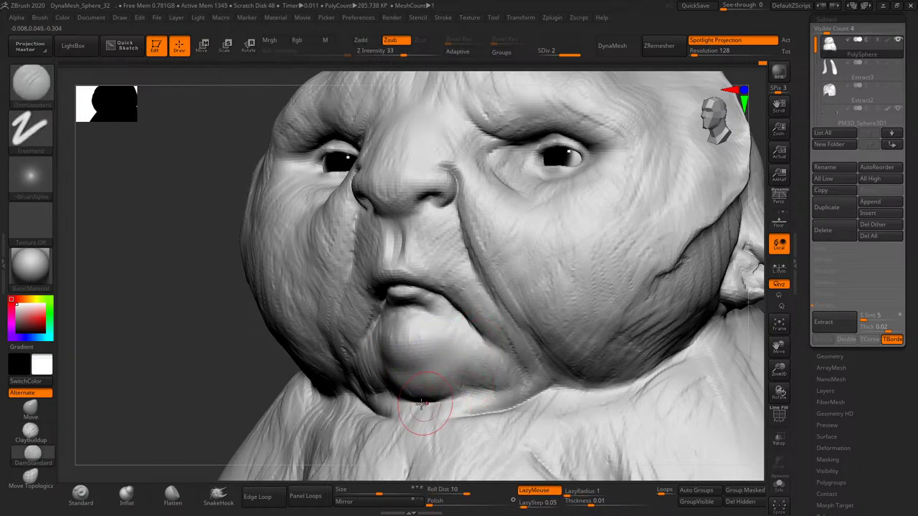
key("s")
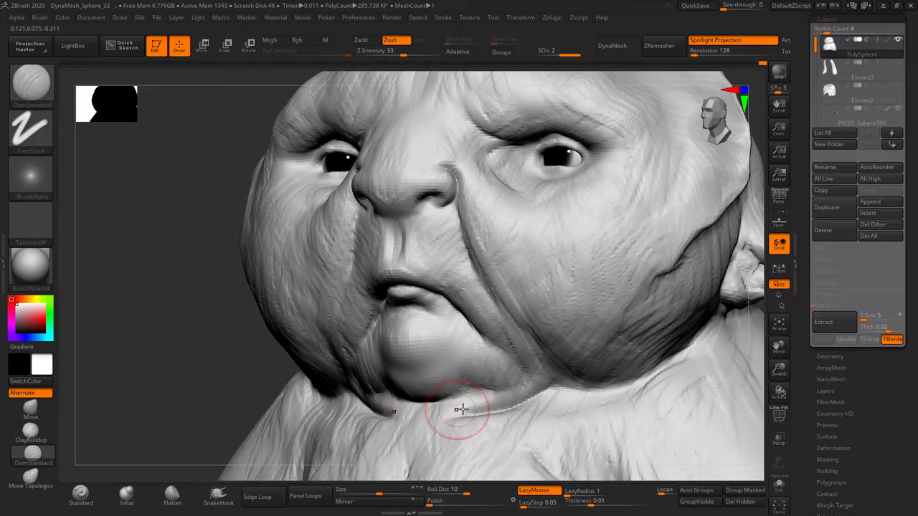
mouse_move(461, 410)
left_mouse_down()
mouse_move(583, 385)
mouse_move(569, 393)
left_mouse_up()
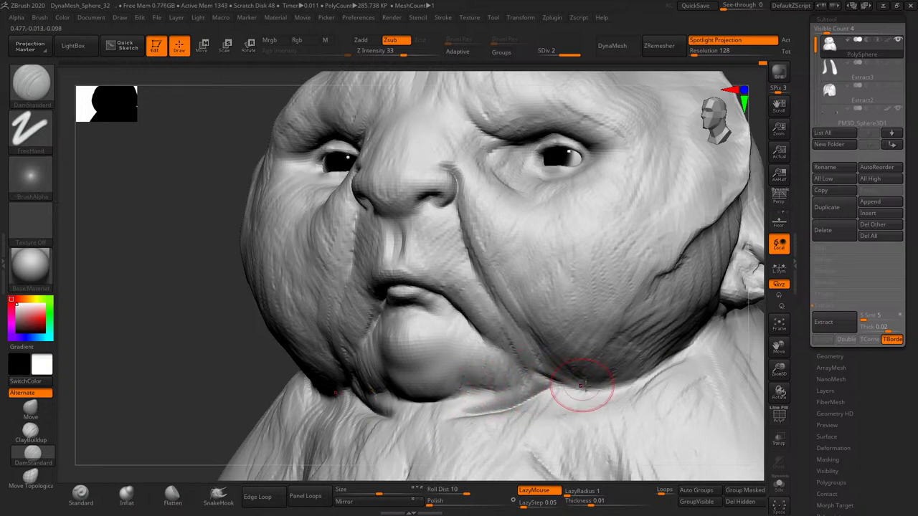
- Reshape the skin under the creature's right eye
mouse_move(751, 345)
left_mouse_down()
mouse_move(768, 349)
mouse_move(537, 353)
left_mouse_up()
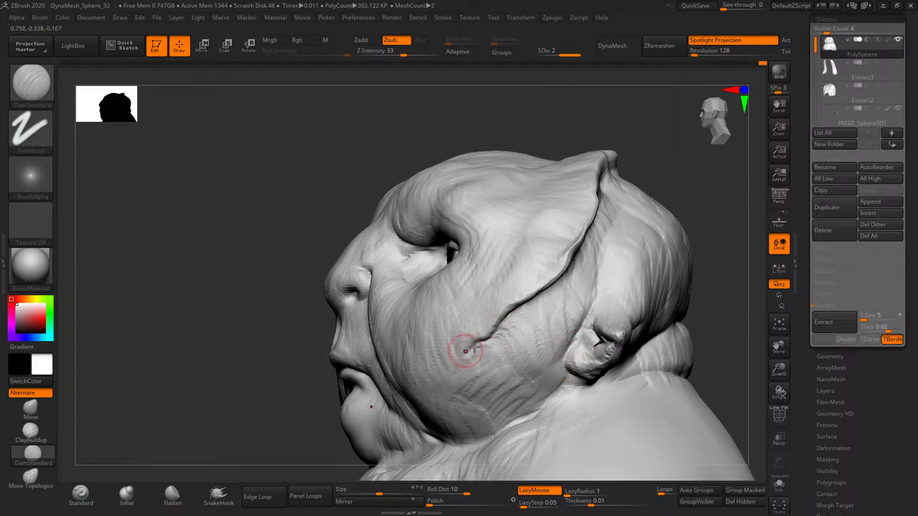
left_click_drag(720, 282, 606, 332)
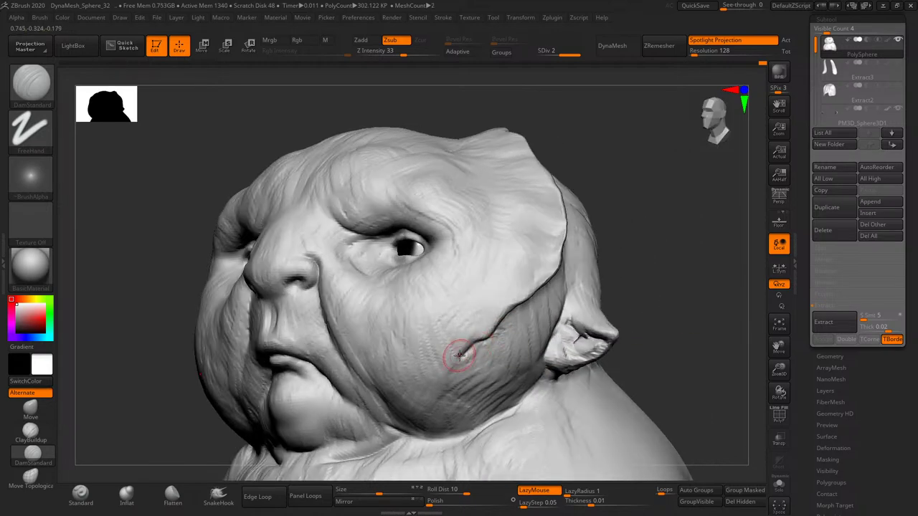
mouse_move(616, 294)
left_mouse_down()
mouse_move(645, 304)
mouse_move(631, 327)
mouse_move(642, 365)
mouse_move(446, 365)
left_mouse_up()
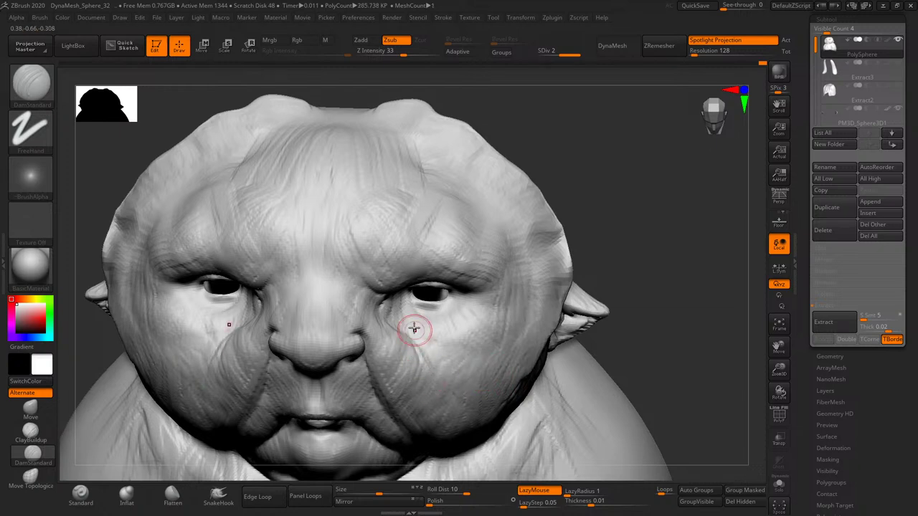
mouse_move(631, 294)
left_mouse_down()
mouse_move(646, 301)
mouse_move(478, 350)
left_mouse_up()
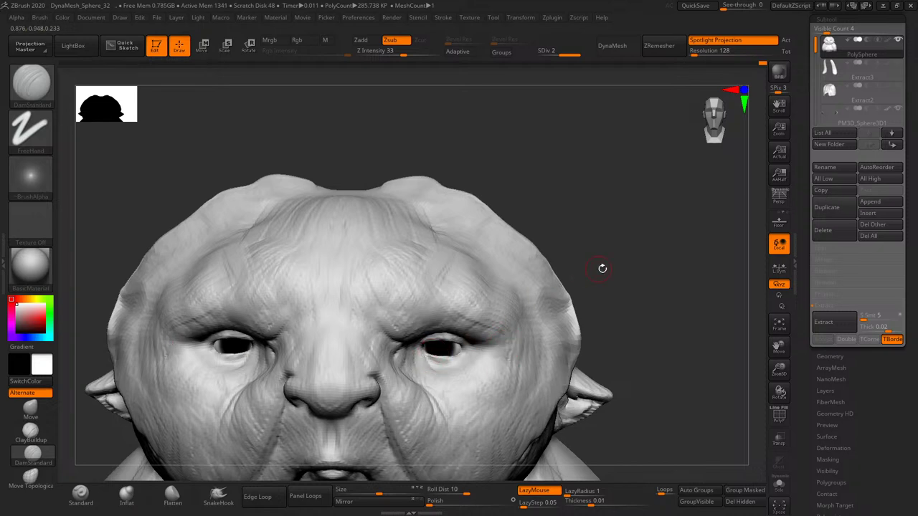
left_click_drag(603, 268, 516, 339)
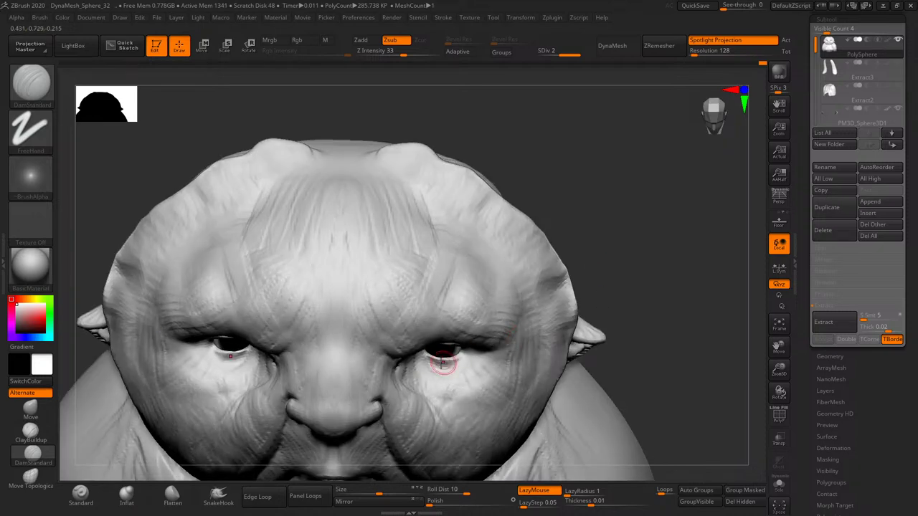
left_click_drag(443, 363, 422, 347)
left_click_drag(619, 277, 442, 366)
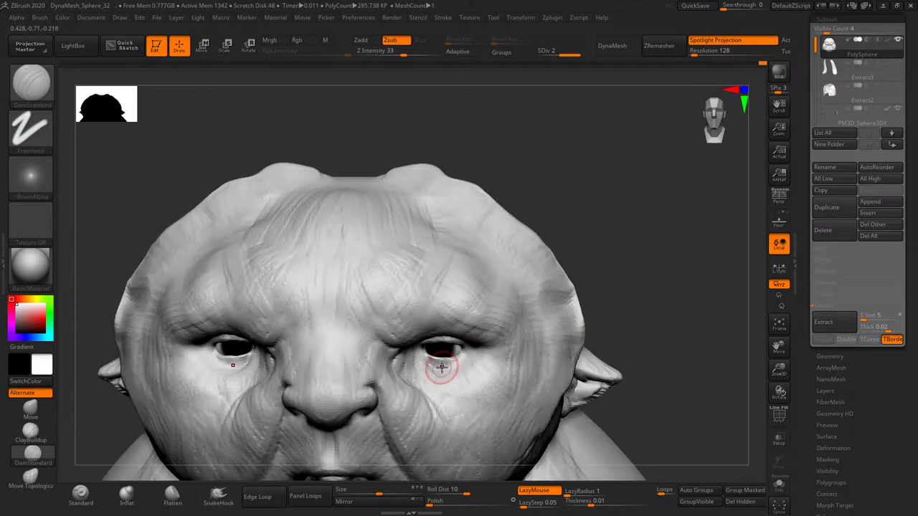
left_click_drag(623, 260, 609, 225)
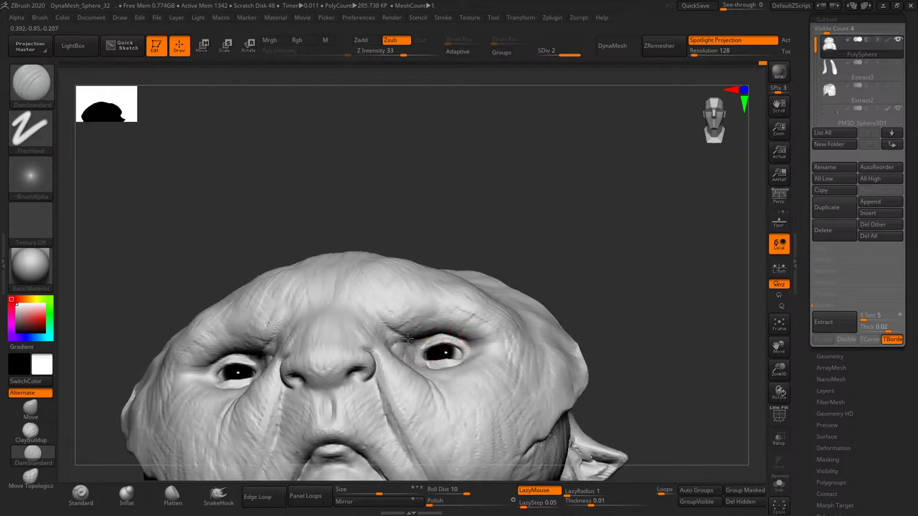
right_click_drag(389, 295, 407, 338)
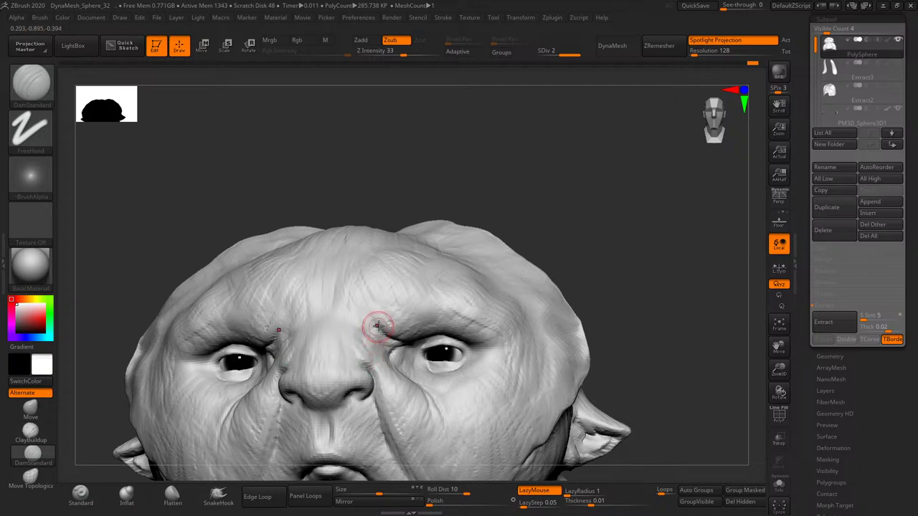
right_click_drag(348, 273, 345, 300)
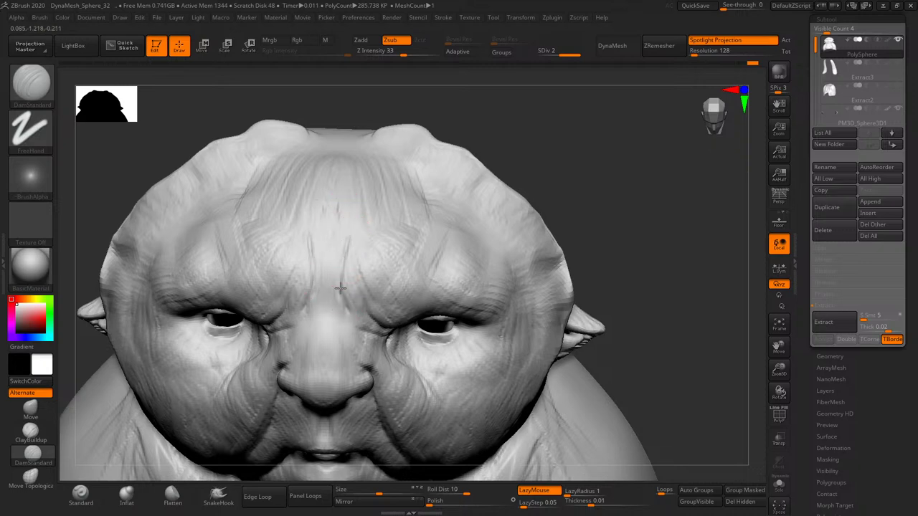
mouse_move(487, 213)
left_mouse_down()
mouse_move(593, 149)
mouse_move(596, 180)
mouse_move(516, 275)
mouse_move(545, 266)
mouse_move(478, 299)
left_mouse_up()
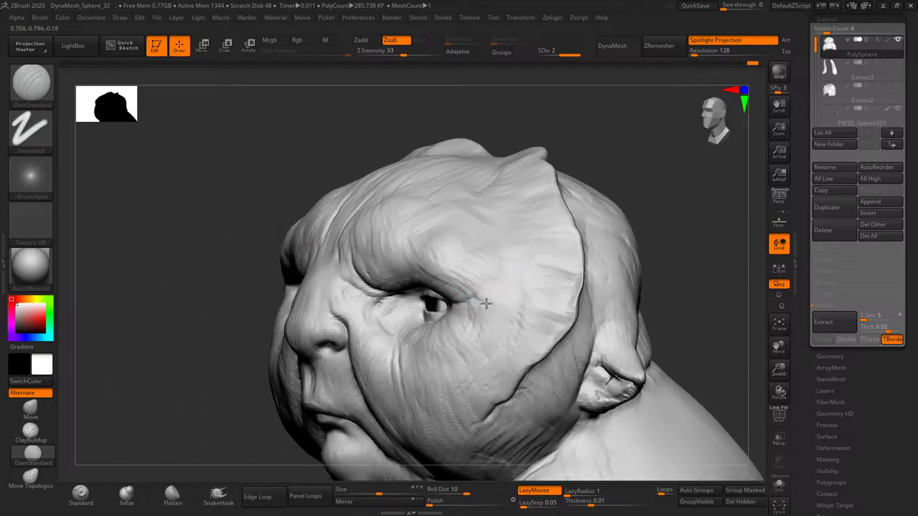
mouse_move(580, 261)
left_mouse_down()
mouse_move(506, 309)
mouse_move(462, 307)
left_mouse_up()
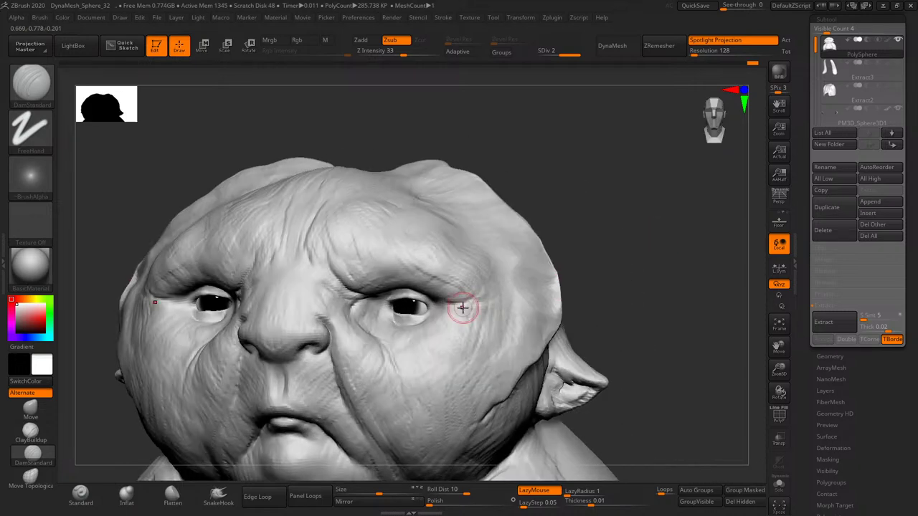
left_click_drag(604, 273, 486, 350)
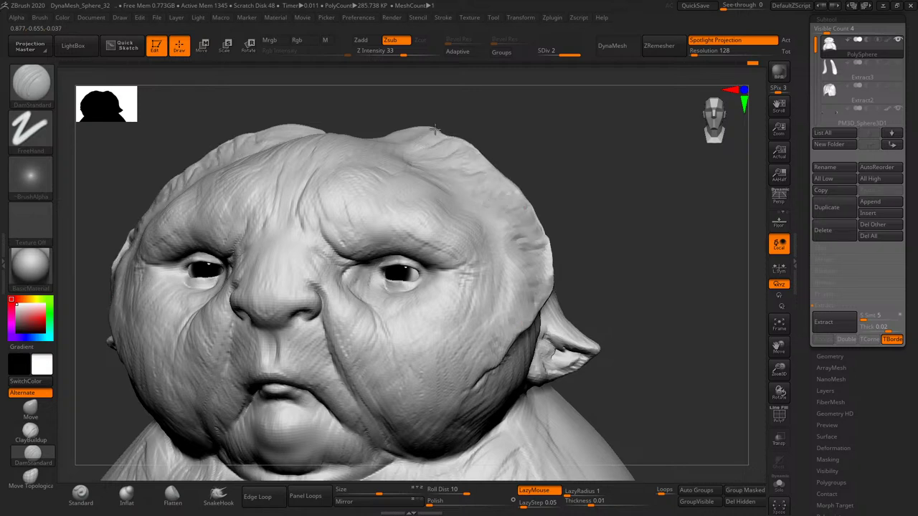
left_click_drag(559, 181, 608, 212)
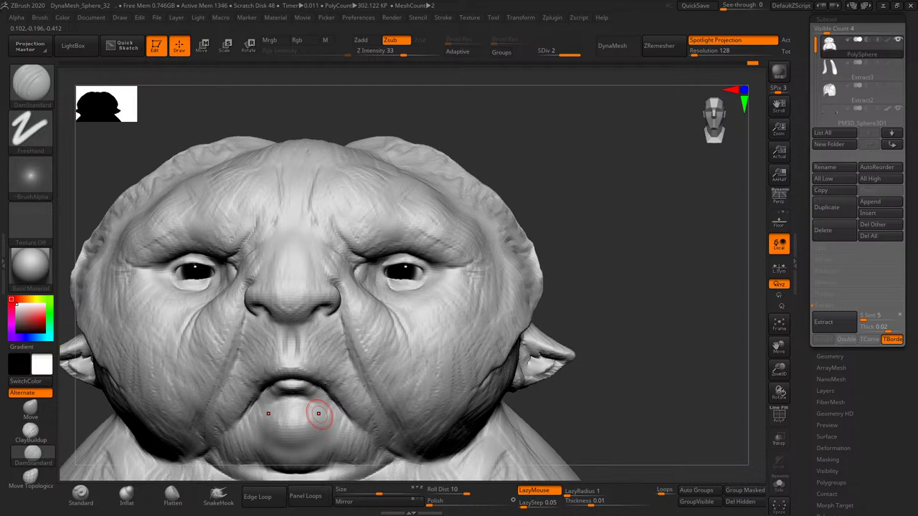
mouse_move(738, 388)
left_mouse_down()
mouse_move(708, 373)
mouse_move(721, 338)
mouse_move(564, 323)
left_mouse_up()
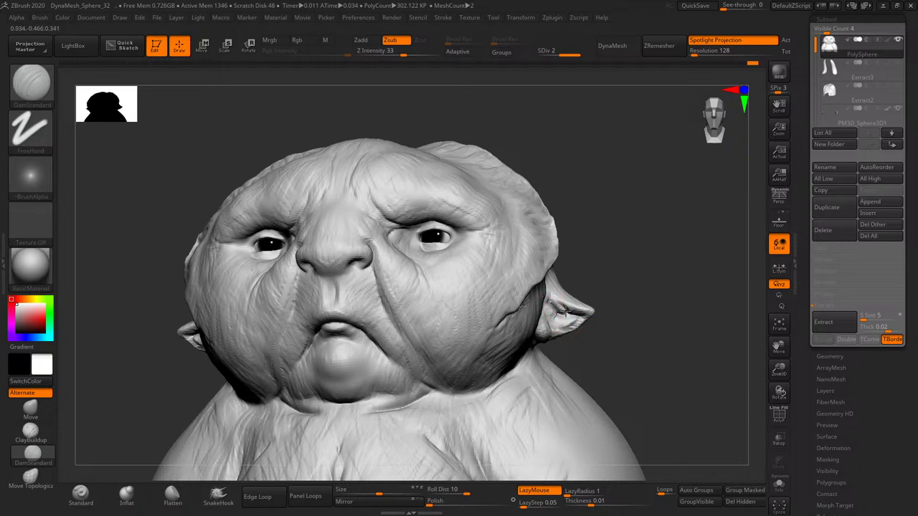
left_click_drag(601, 308, 556, 312)
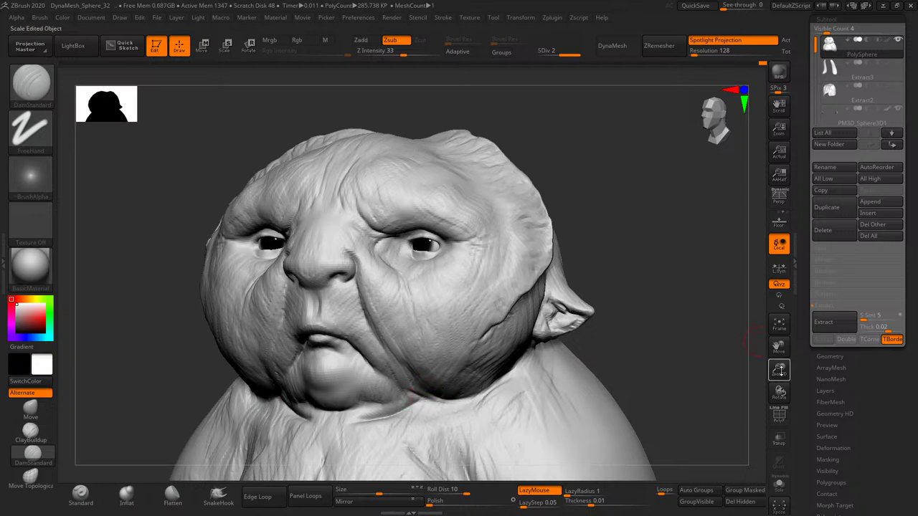
mouse_move(782, 369)
left_mouse_down("alt")
mouse_move(713, 375)
mouse_move(726, 367)
mouse_move(721, 328)
left_mouse_up("alt")
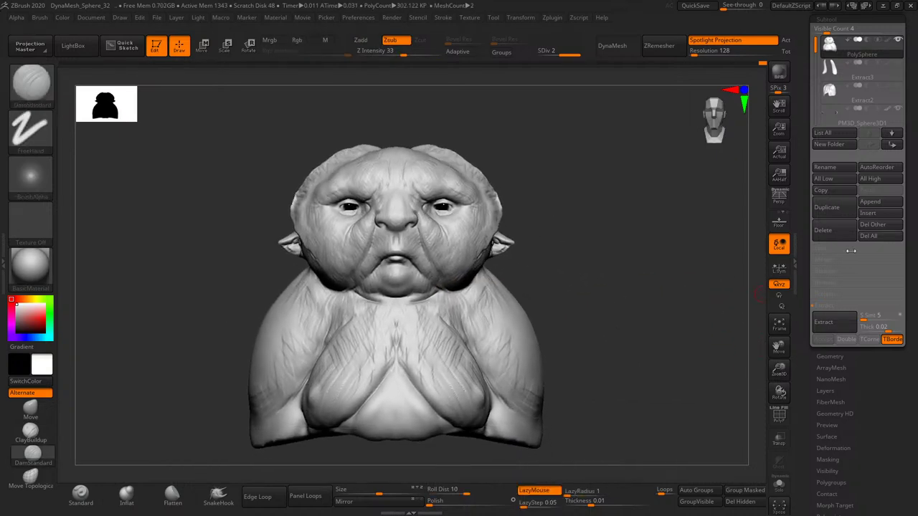
- Append a Sphere3D subtool and use the Move gizmo to drop it below the body
left_click(876, 203)
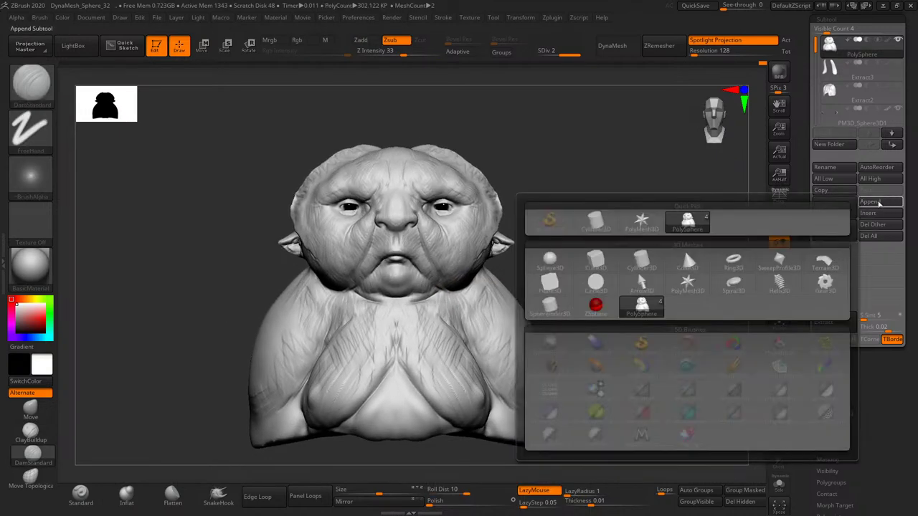
left_click(550, 258)
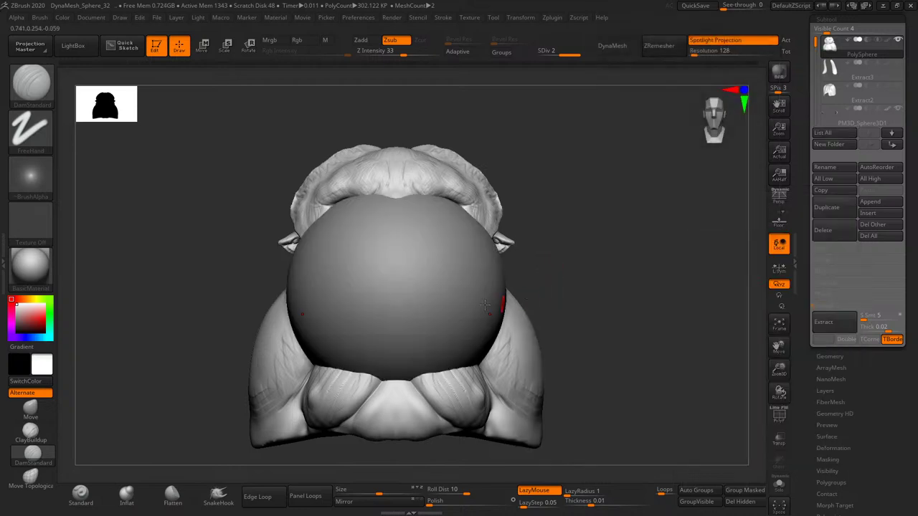
key("w")
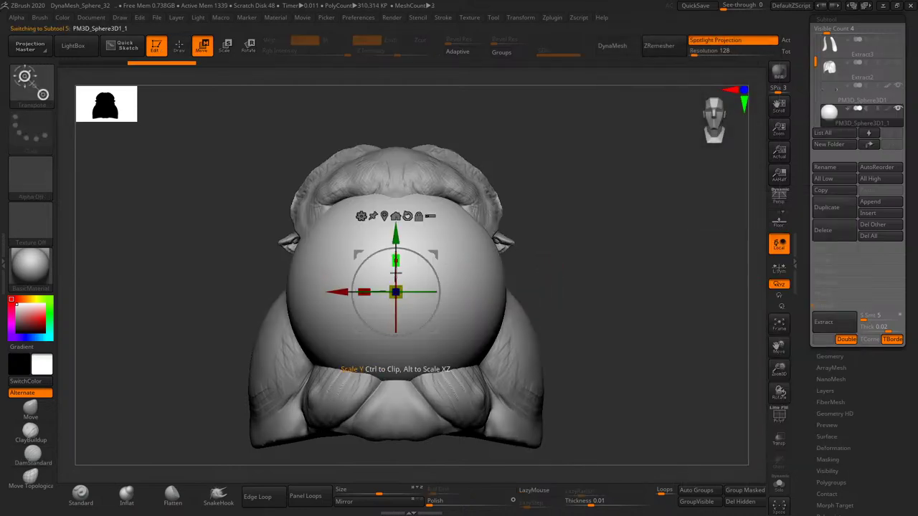
left_click_drag(412, 244, 412, 427)
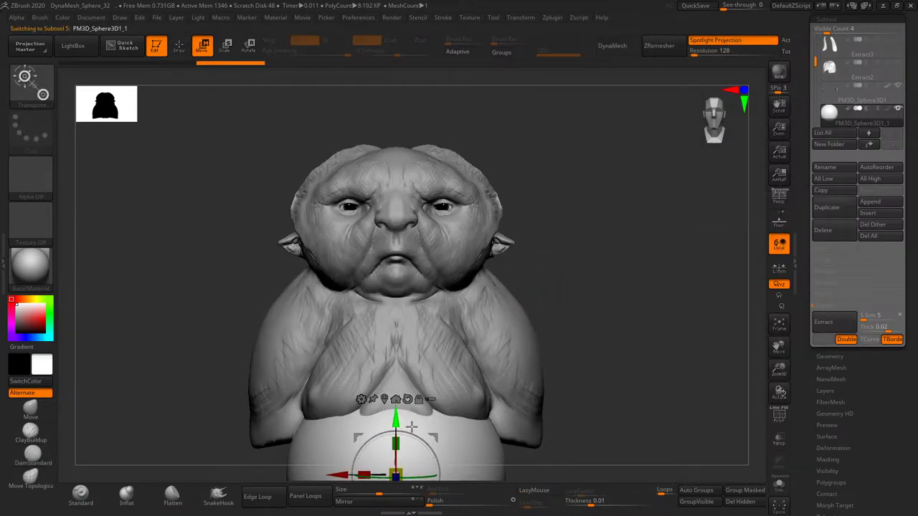
mouse_move(622, 377)
left_mouse_down("alt")
mouse_move(626, 287)
mouse_move(604, 320)
mouse_move(574, 330)
left_mouse_up("alt")
left_click_drag(346, 385, 367, 385)
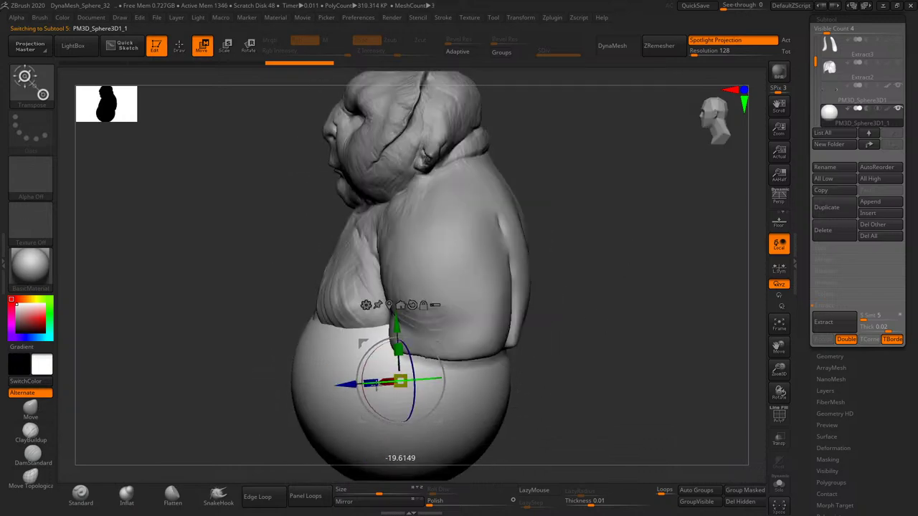
- Duplicate the sphere subtool, then slide the copy right and shrink it
left_click(830, 208)
left_click_drag(738, 323, 646, 374)
left_click(433, 304)
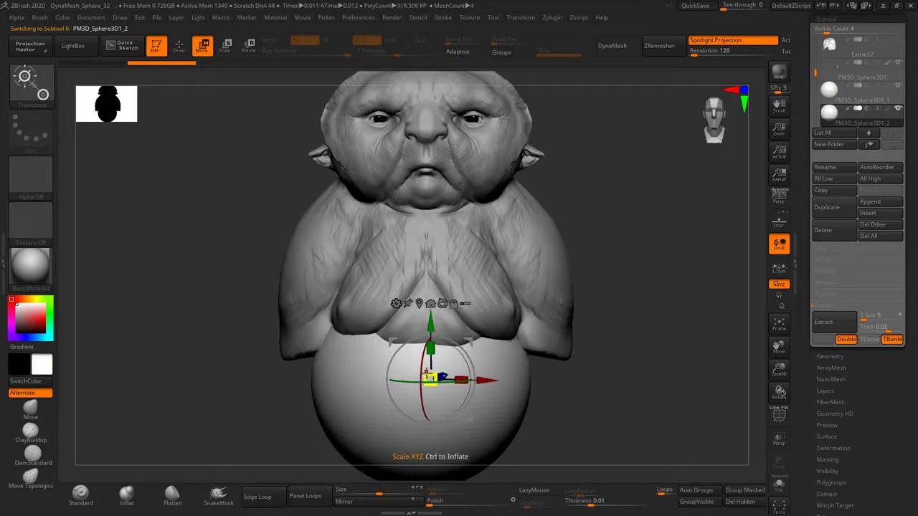
left_click_drag(488, 380, 615, 382)
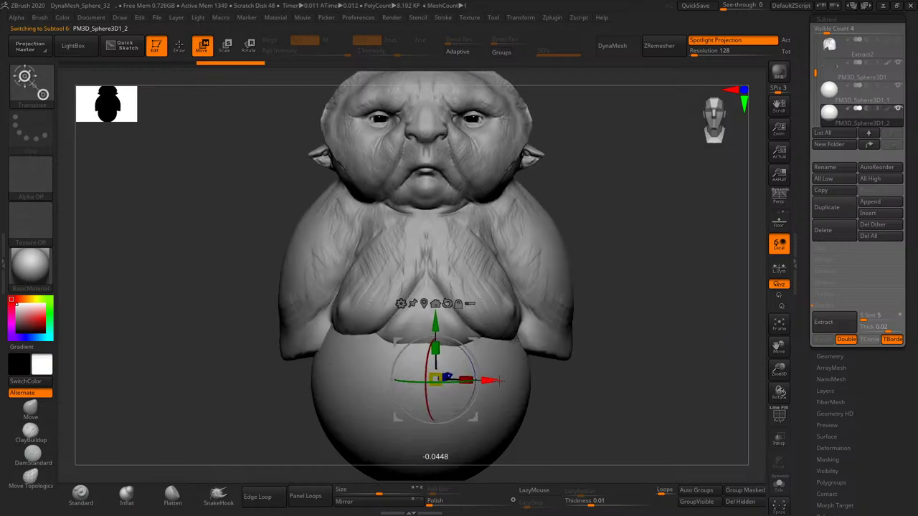
left_click_drag(557, 381, 543, 391)
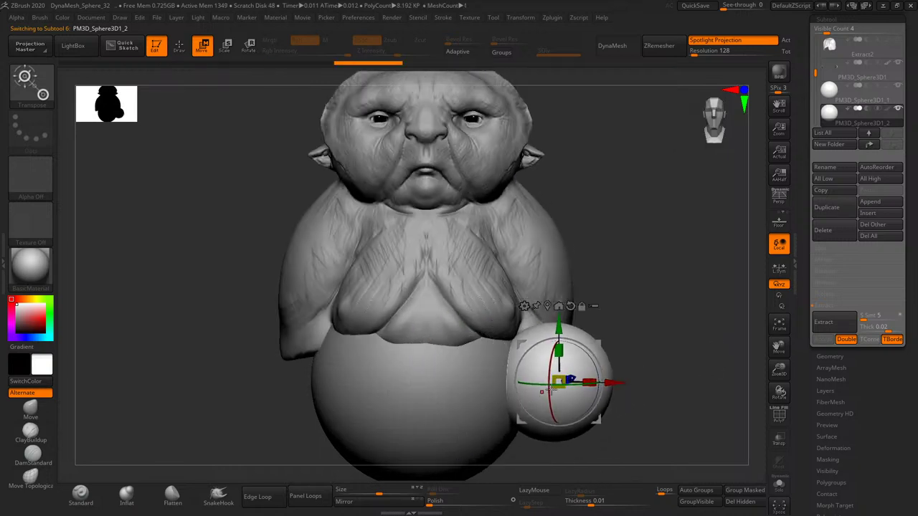
- Stretch the small sphere into an egg and fit it against the body's lower side
mouse_move(646, 388)
left_mouse_down()
mouse_move(563, 362)
mouse_move(620, 359)
left_mouse_up()
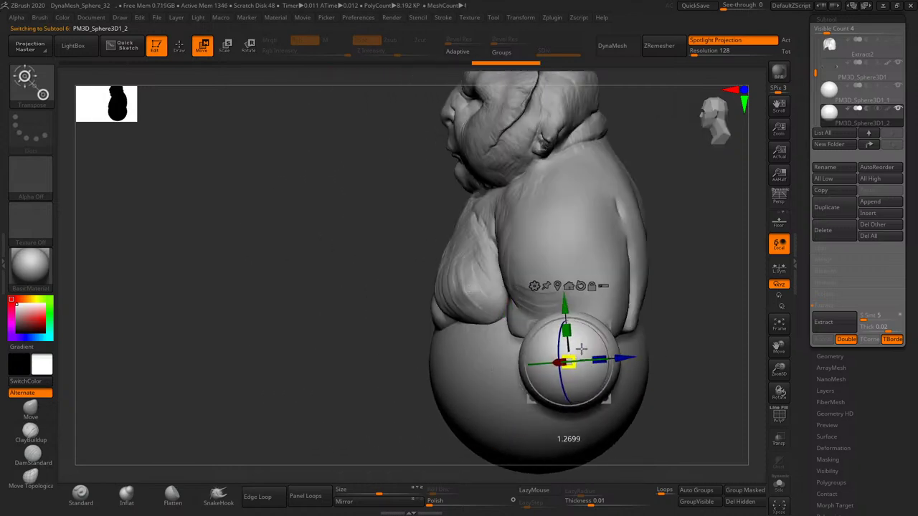
left_click_drag(641, 328, 707, 311)
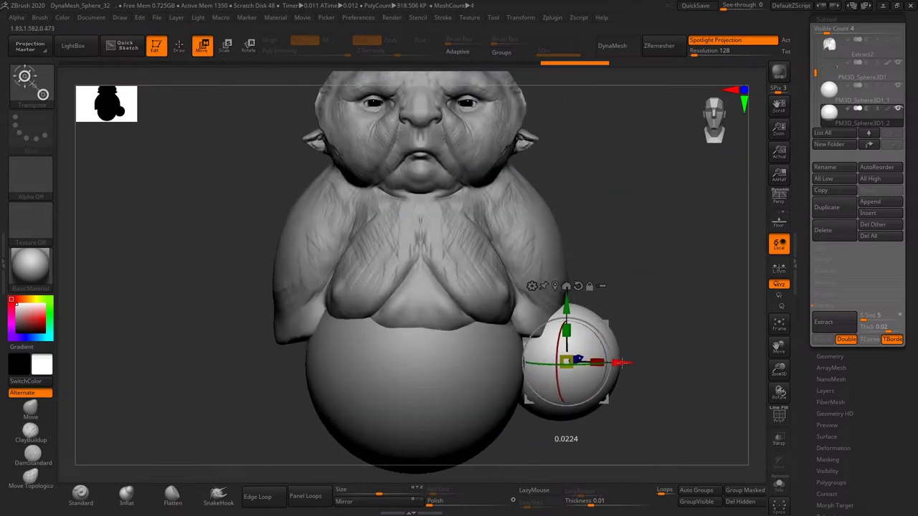
mouse_move(604, 364)
left_mouse_down()
mouse_move(608, 375)
mouse_move(631, 374)
mouse_move(604, 362)
left_mouse_up()
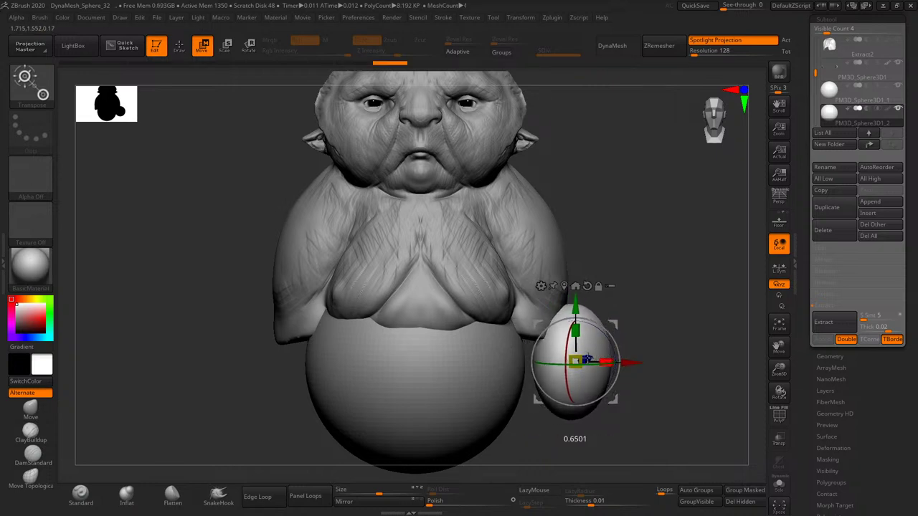
mouse_move(581, 323)
left_mouse_down()
mouse_move(580, 294)
mouse_move(576, 346)
left_mouse_up()
left_click_drag(633, 406, 593, 405)
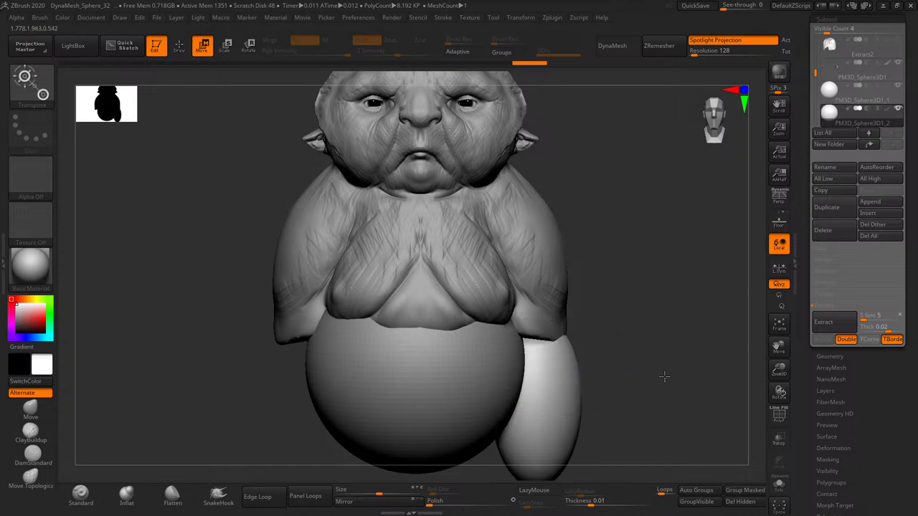
left_click_drag(718, 399, 635, 402)
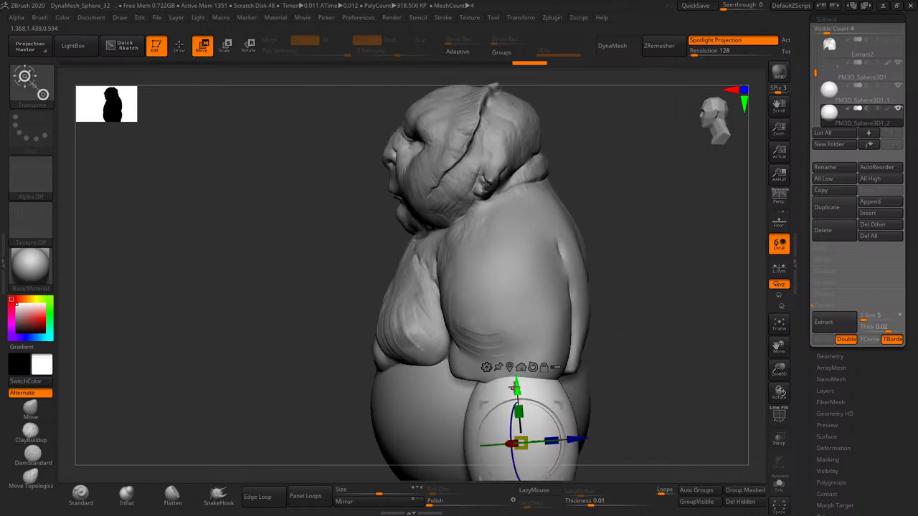
left_click_drag(515, 388, 500, 369)
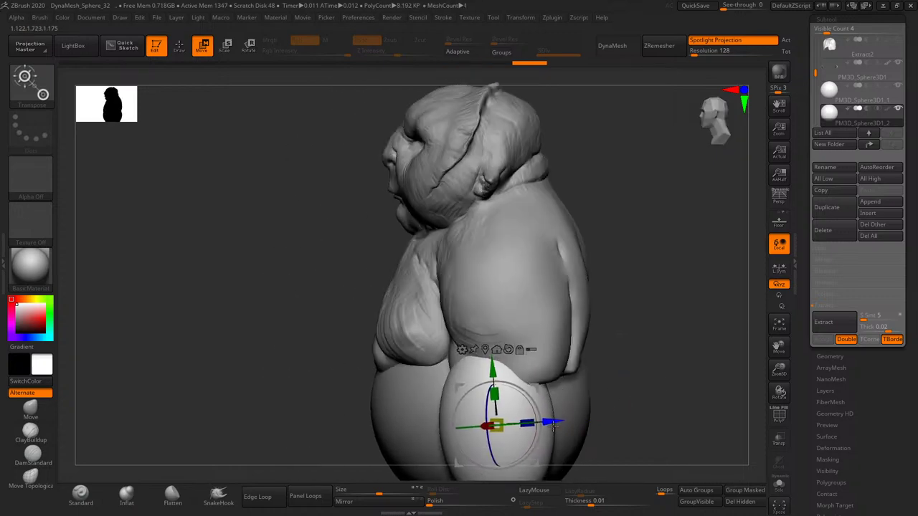
- Duplicate the egg-shaped sphere and merge the sphere subtools together
left_click(830, 209)
left_click_drag(656, 369, 656, 372)
left_click_drag(780, 369, 837, 295)
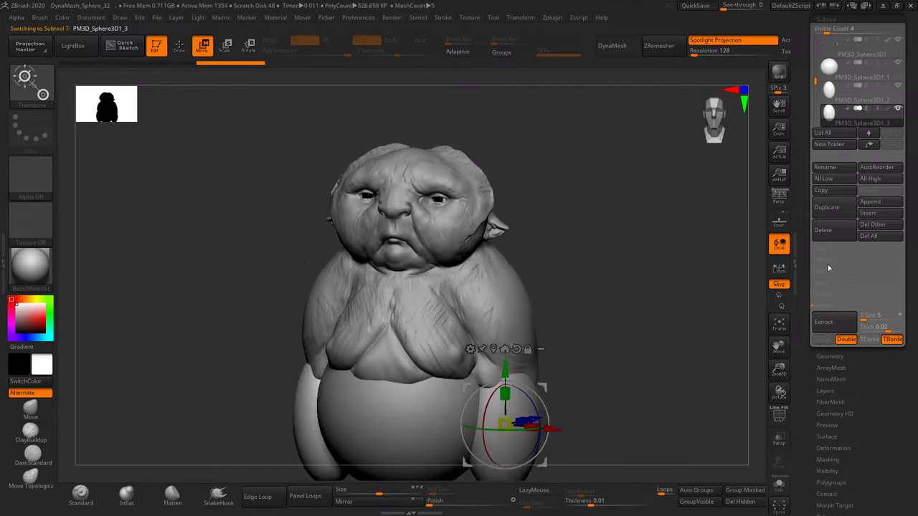
left_click(830, 264)
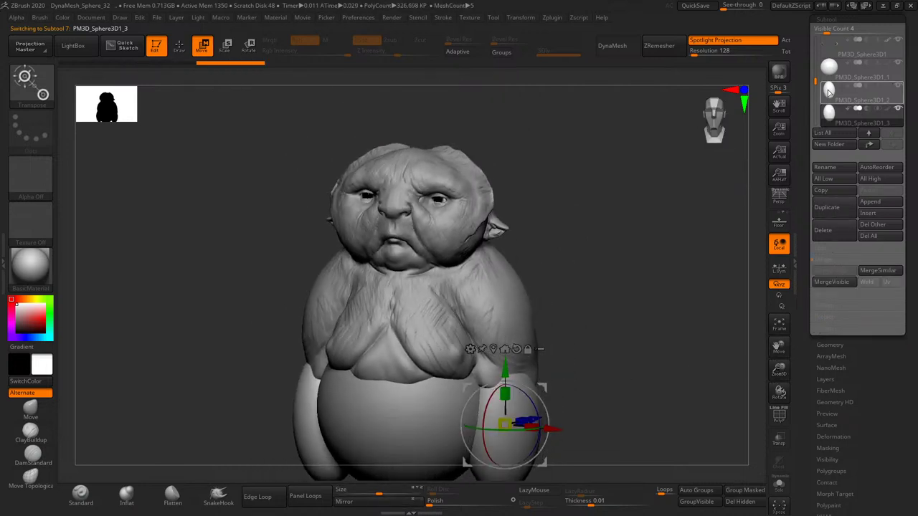
left_click(829, 90)
left_click(836, 276)
left_click_drag(671, 312, 680, 330)
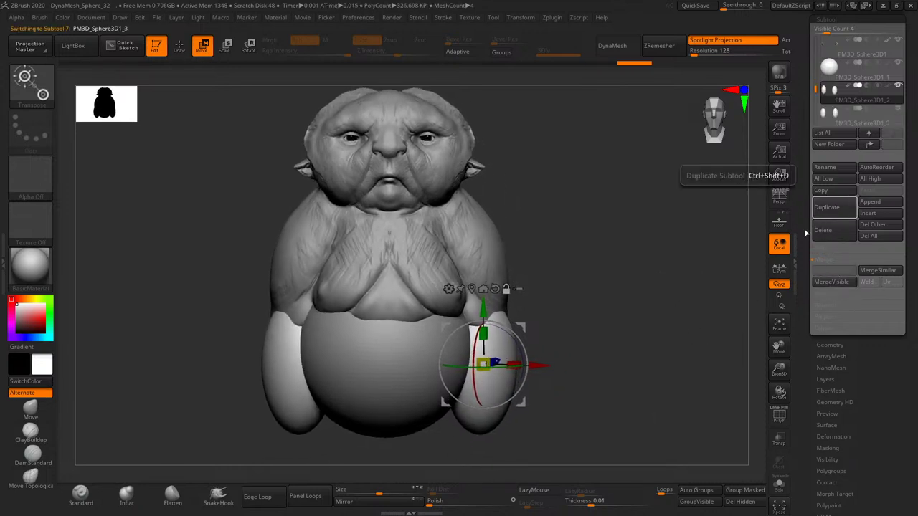
- Duplicate the sphere and position and stretch the copies beneath the body as legs
key("ctrl+shift+d")
left_click_drag(483, 309, 475, 380)
left_click_drag(531, 402, 550, 365)
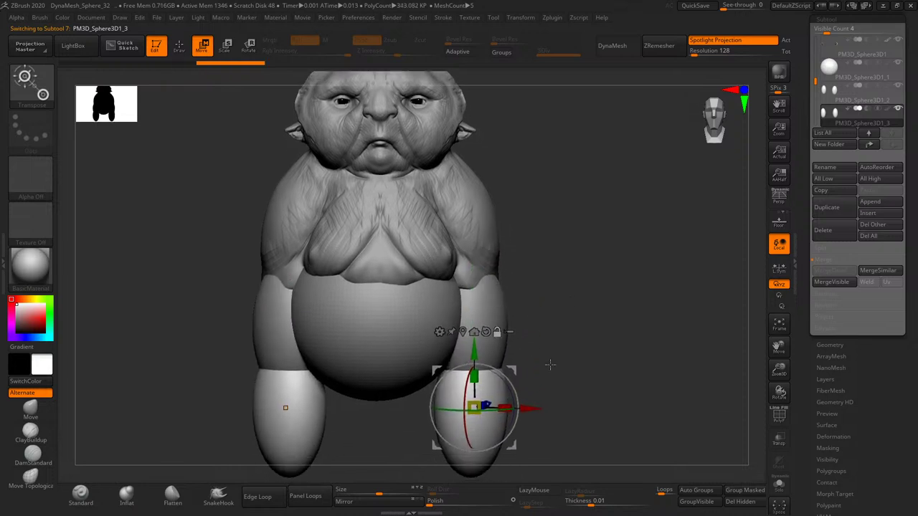
left_click_drag(528, 407, 491, 408)
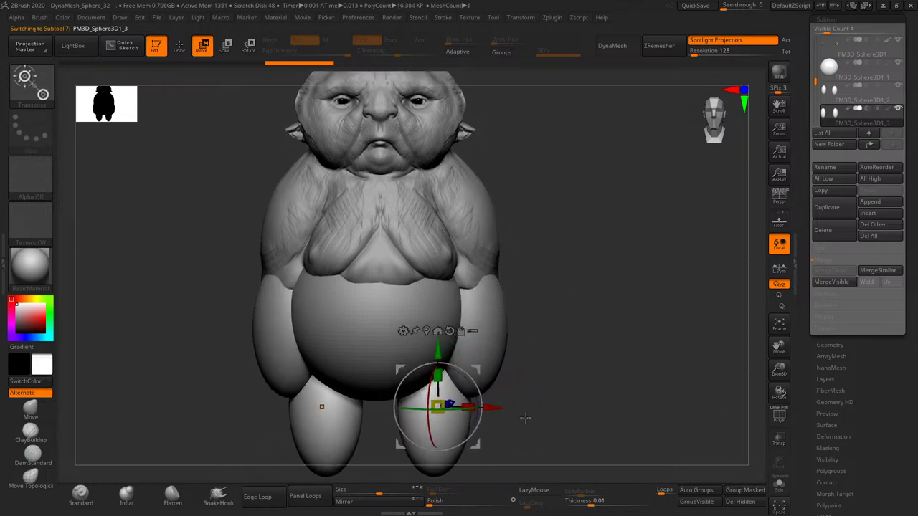
left_click_drag(472, 342, 466, 369)
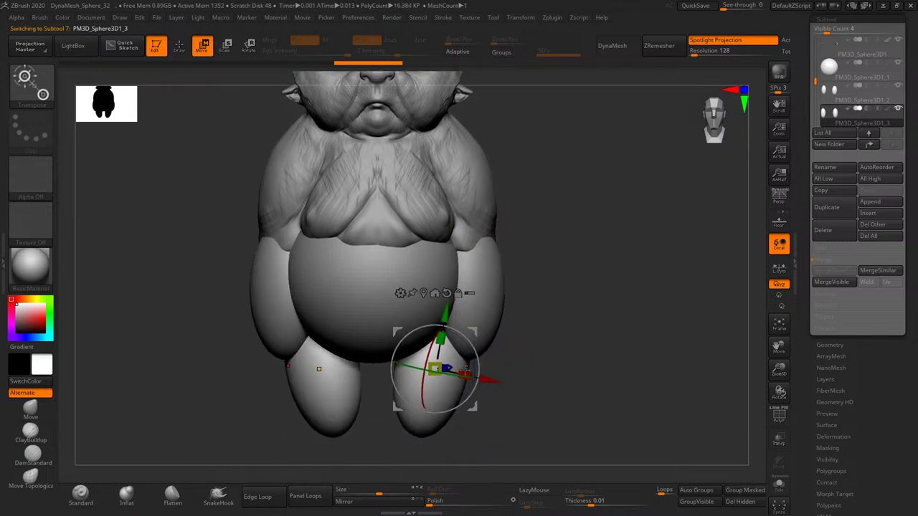
mouse_move(442, 337)
left_mouse_down()
mouse_move(442, 345)
mouse_move(444, 307)
left_mouse_up()
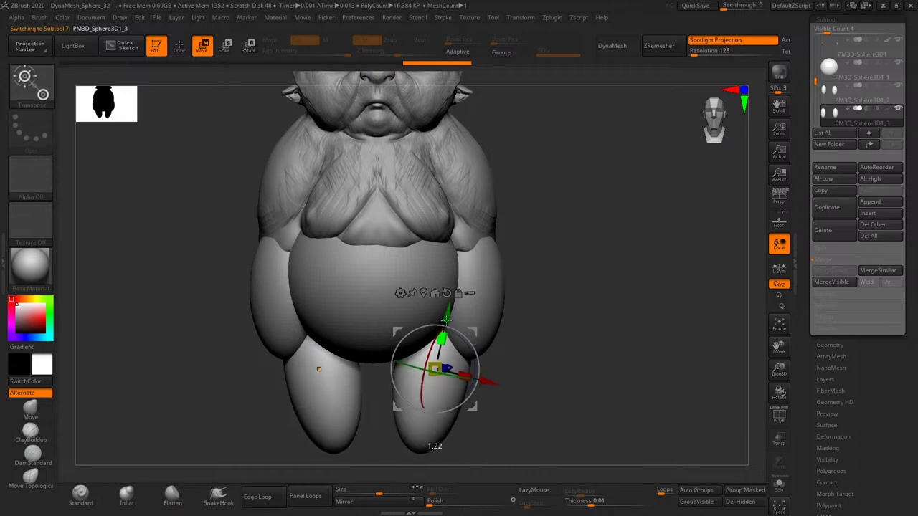
mouse_move(543, 324)
left_mouse_down()
mouse_move(564, 352)
mouse_move(532, 346)
left_mouse_up()
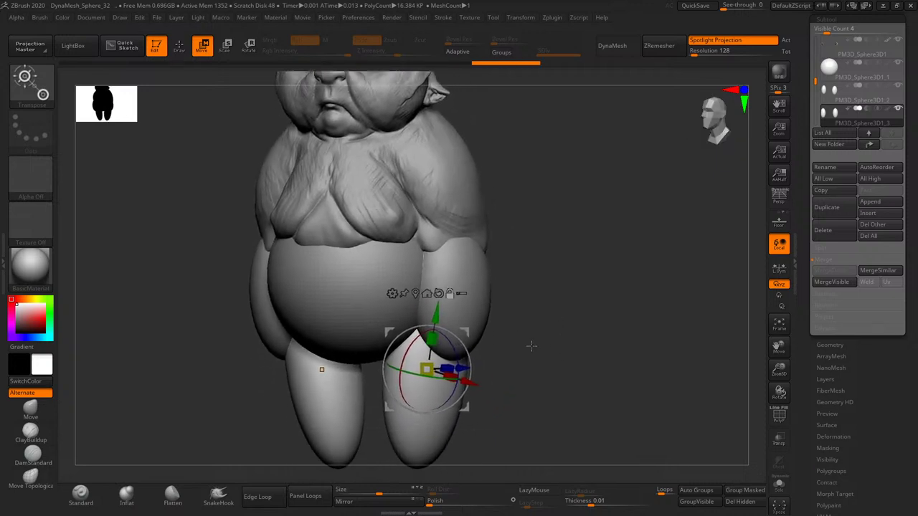
left_click_drag(466, 382, 505, 375)
mouse_move(608, 345)
left_mouse_down()
mouse_move(598, 310)
mouse_move(531, 380)
left_mouse_up()
mouse_move(479, 415)
left_mouse_down()
mouse_move(459, 415)
mouse_move(462, 344)
left_mouse_up()
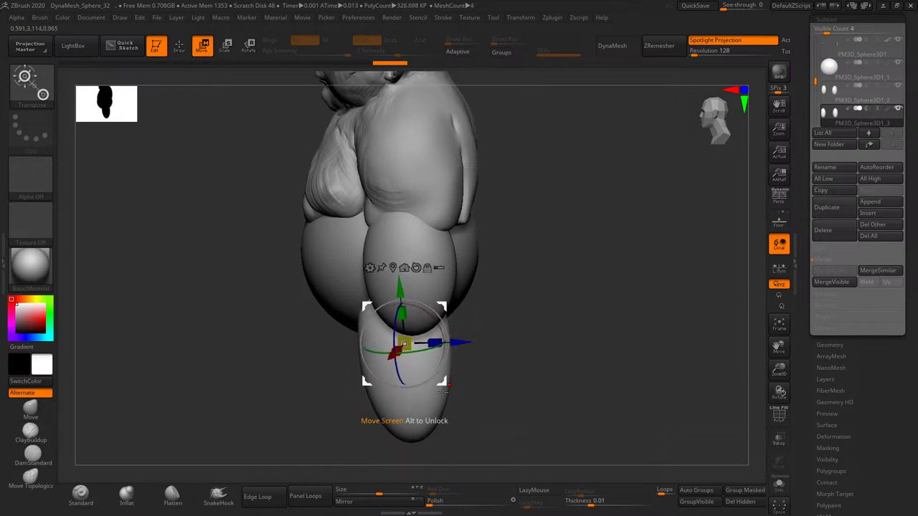
- With the Move brush, pull both leg tips symmetrically downward into feet
key("q")
key("s")
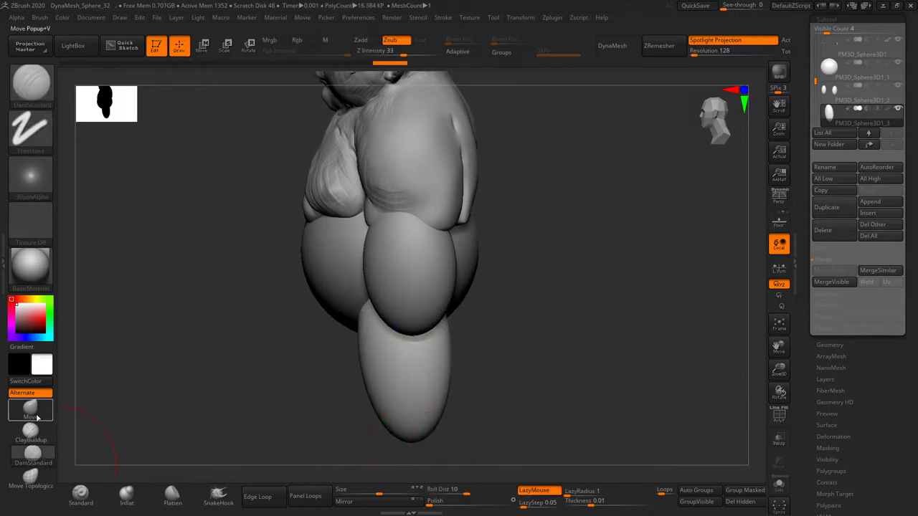
left_click(37, 416)
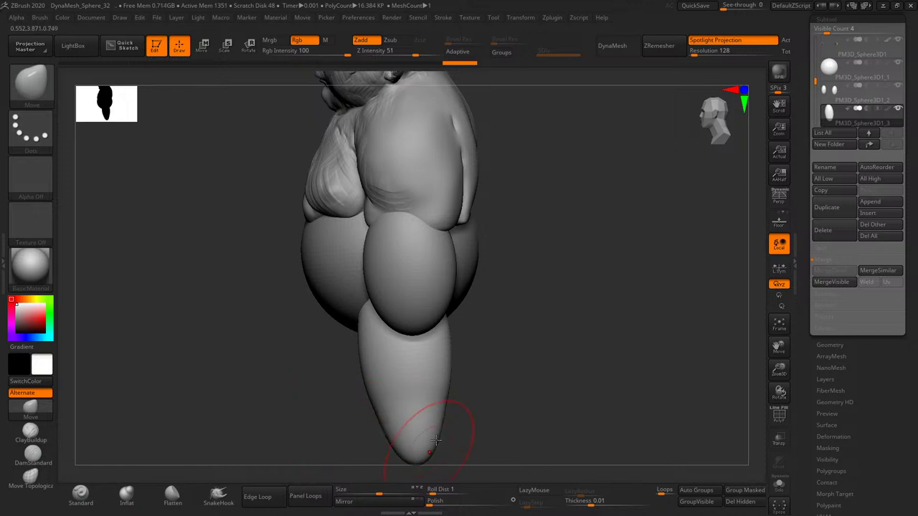
left_click_drag(478, 404, 459, 400, "shift")
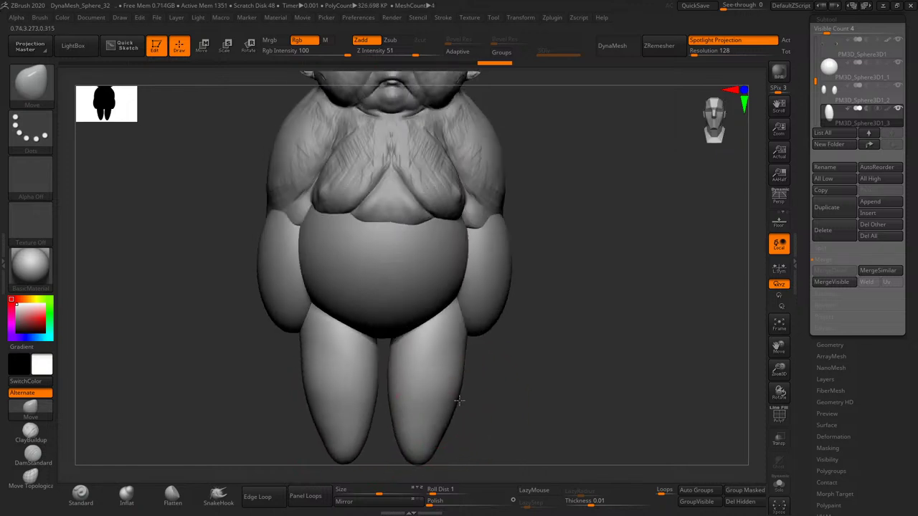
left_click_drag(426, 450, 490, 376, "shift")
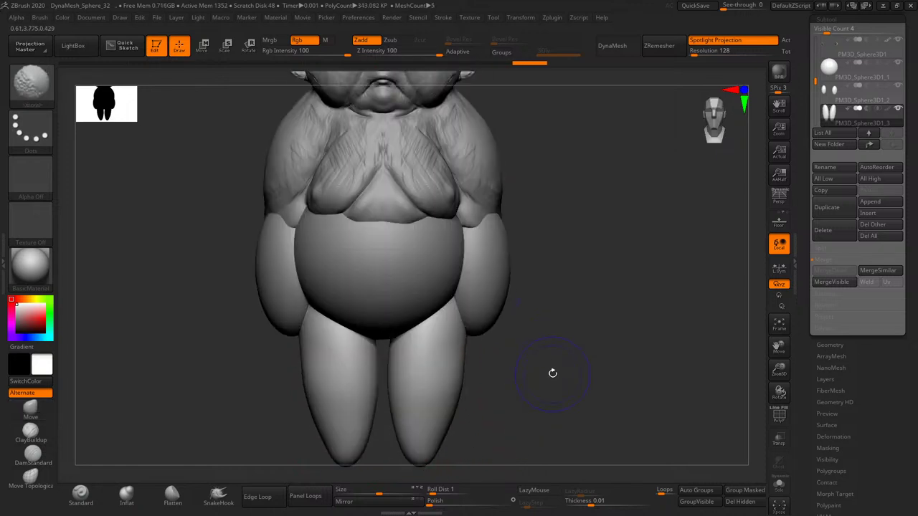
left_click_drag(423, 409, 419, 381)
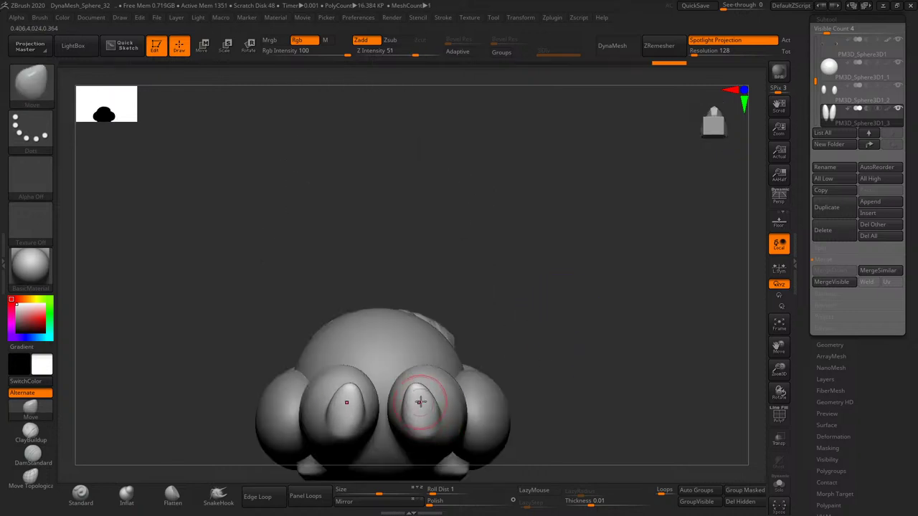
left_click_drag(424, 414, 423, 430)
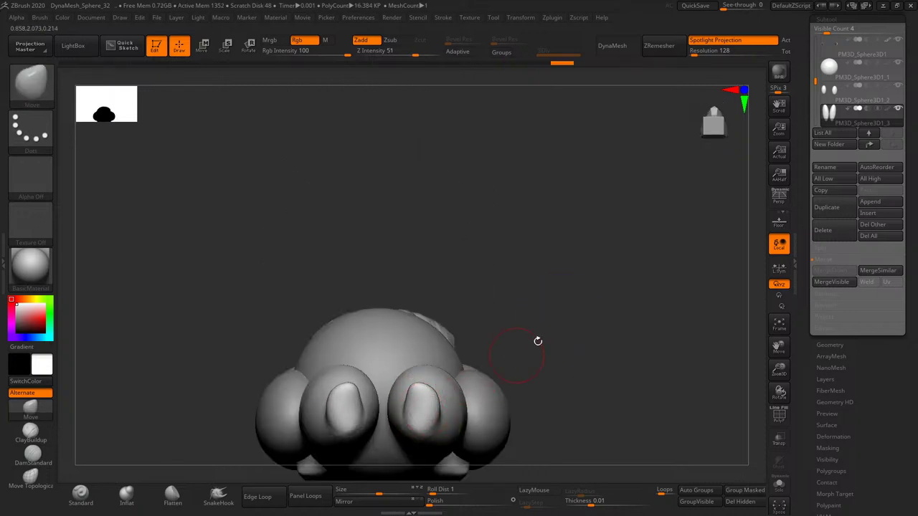
left_click_drag(537, 340, 487, 349, "shift")
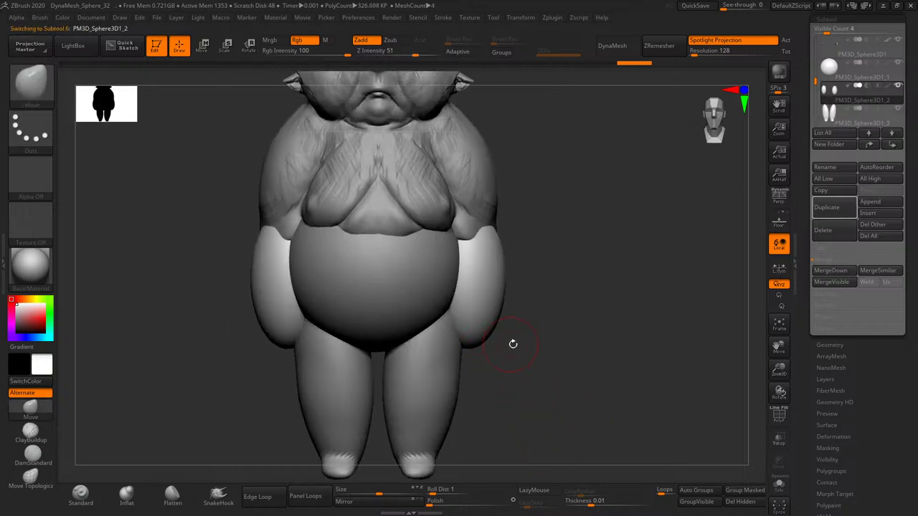
- Pull the lower garment down and outward so it bulges over the hips and back
left_click(473, 343, "alt")
key("s")
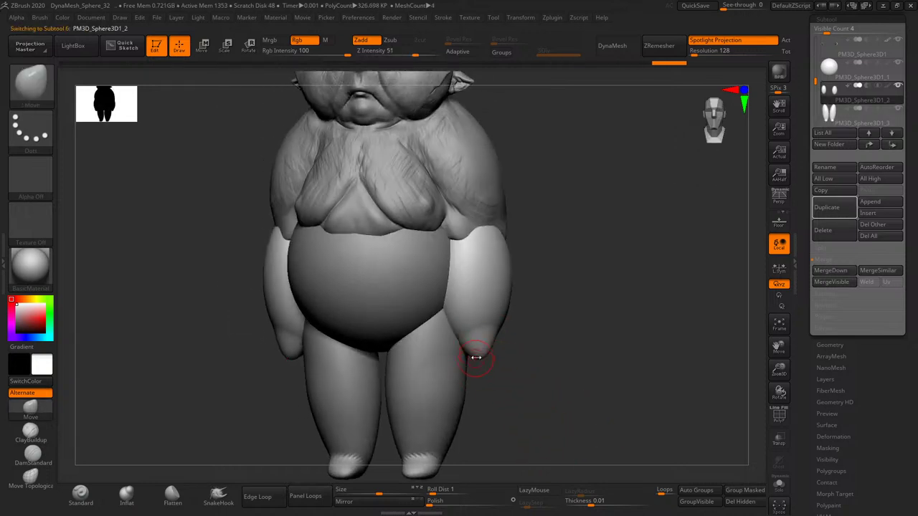
right_click_drag(478, 357, 479, 398, "alt")
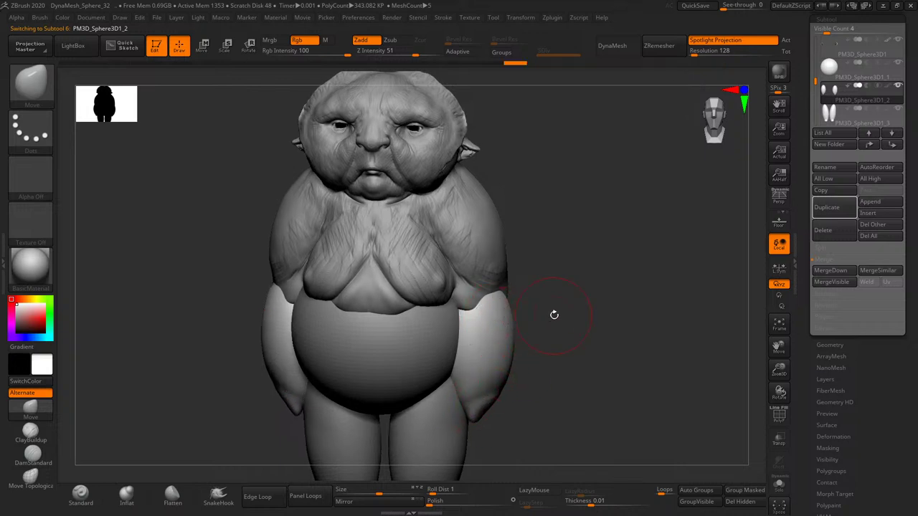
mouse_move(554, 315)
right_mouse_down()
mouse_move(504, 314)
mouse_move(538, 334)
right_mouse_up()
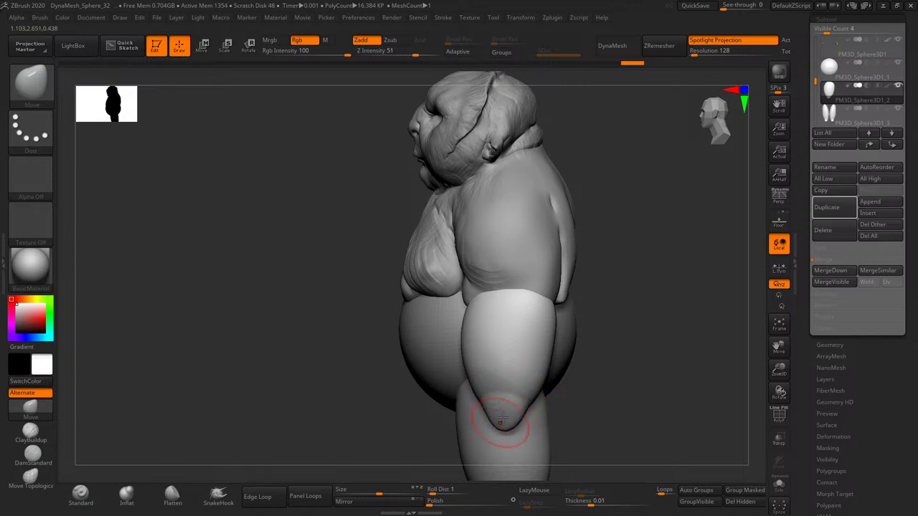
mouse_move(502, 420)
right_mouse_down()
mouse_move(584, 395)
mouse_move(602, 349)
mouse_move(584, 359)
mouse_move(682, 330)
mouse_move(590, 348)
right_mouse_up()
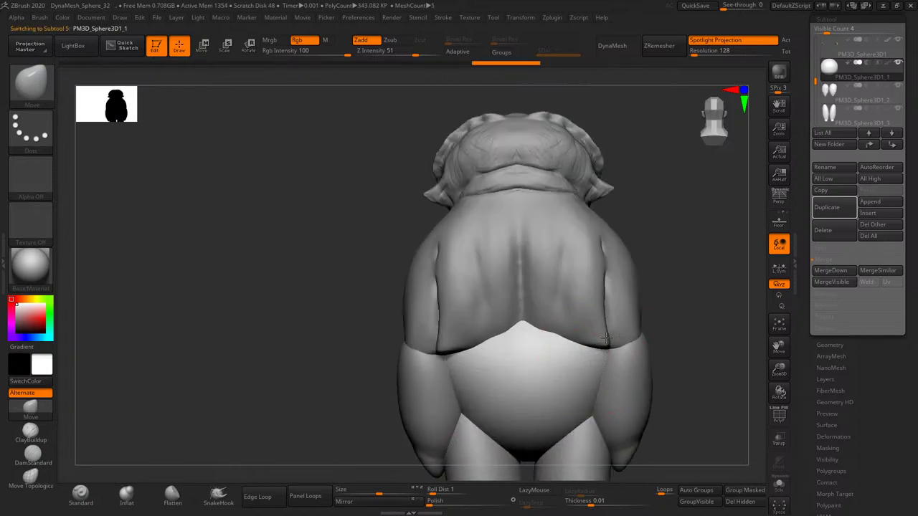
left_click_drag(607, 337, 583, 359)
left_click_drag(553, 419, 614, 416)
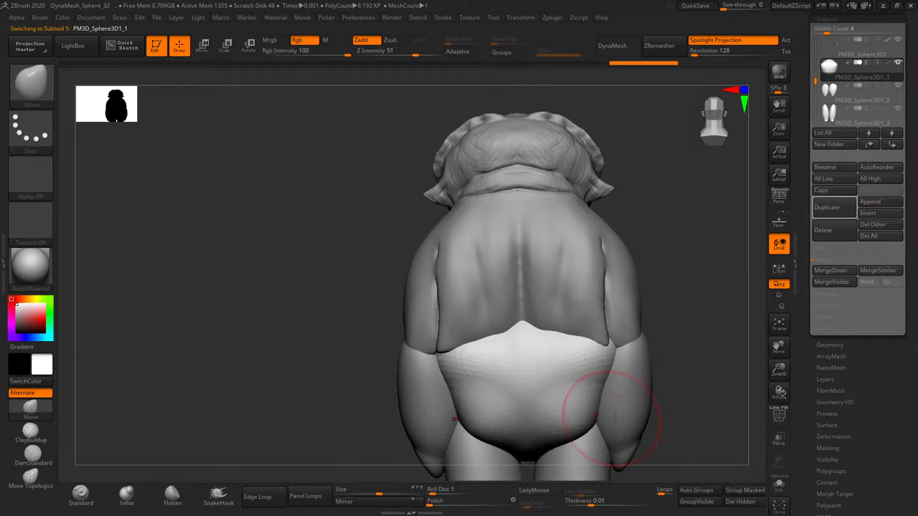
mouse_move(615, 416)
right_mouse_down("alt")
mouse_move(664, 311)
mouse_move(547, 373)
right_mouse_up("alt")
left_click_drag(542, 360, 574, 348)
key("shift+d")
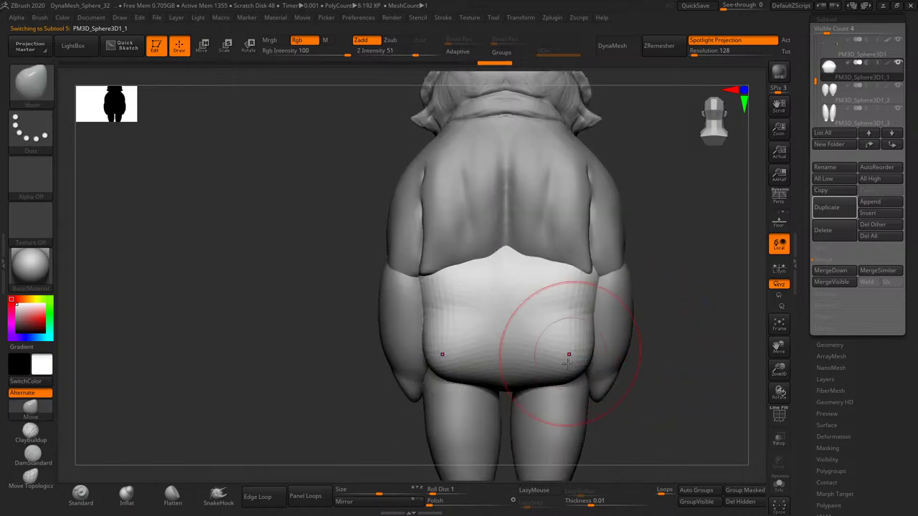
- Select the legs subtool and pull the legs longer downward
left_click(543, 390, "alt")
right_click_drag(543, 390, 578, 352, "alt")
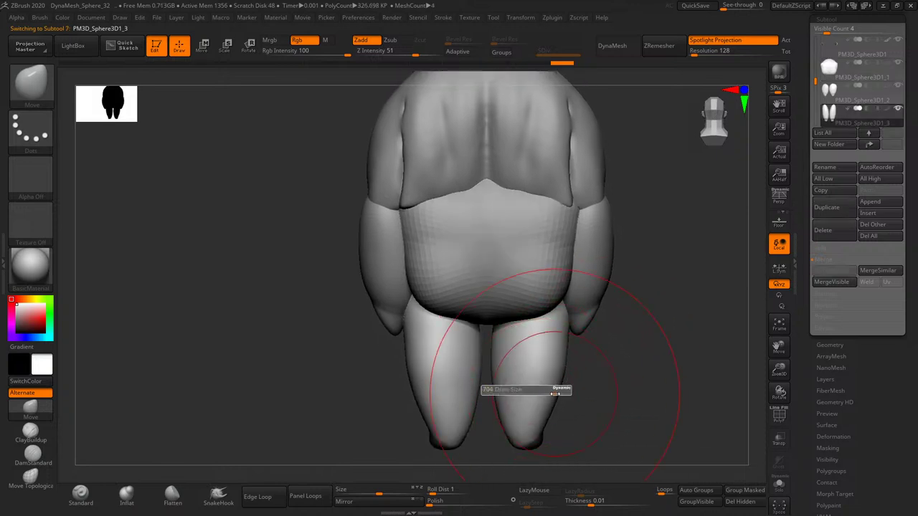
right_click_drag(608, 379, 592, 338, "alt")
key("s")
left_click_drag(526, 400, 523, 447)
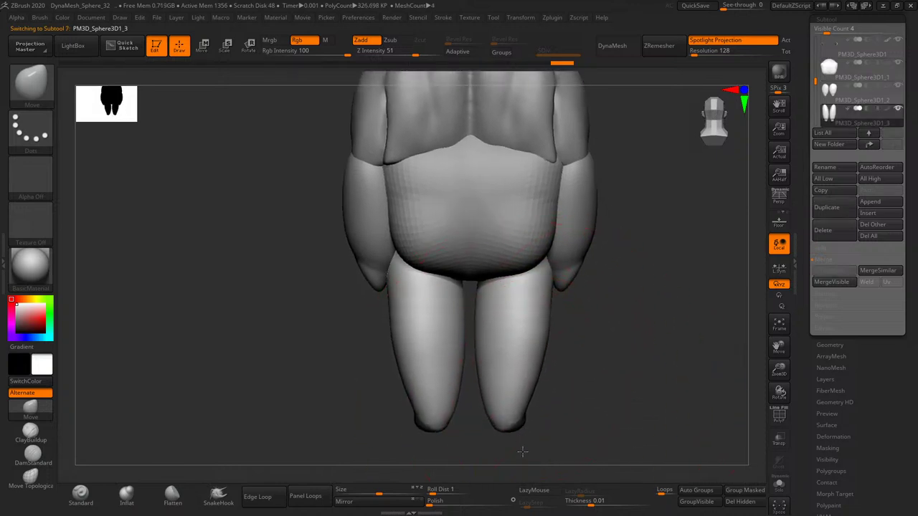
mouse_move(595, 352)
right_mouse_down("alt")
mouse_move(659, 371)
mouse_move(610, 403)
mouse_move(643, 373)
mouse_move(635, 342)
mouse_move(667, 368)
mouse_move(644, 363)
mouse_move(656, 379)
mouse_move(629, 397)
right_mouse_up("alt")
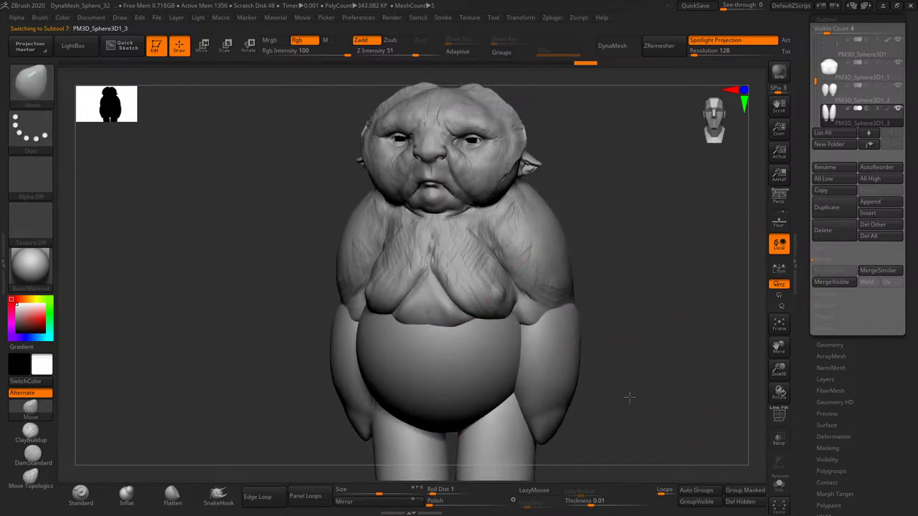
- Lightly sculpt the belly surface with a smaller brush, checking the side profile
left_click(556, 336, "alt")
mouse_move(524, 342)
right_mouse_down()
mouse_move(570, 307)
mouse_move(527, 323)
mouse_move(608, 303)
right_mouse_up()
left_click(490, 358, "alt")
key("s")
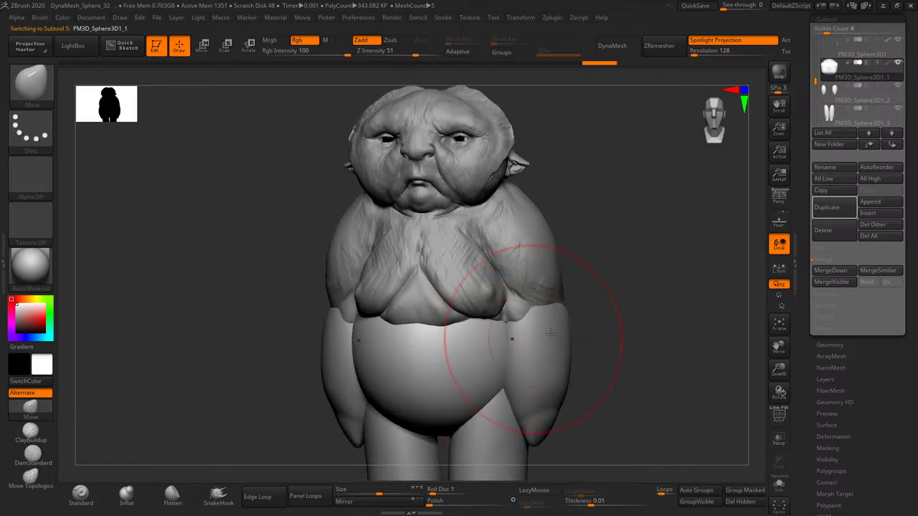
right_click_drag(525, 389, 471, 389)
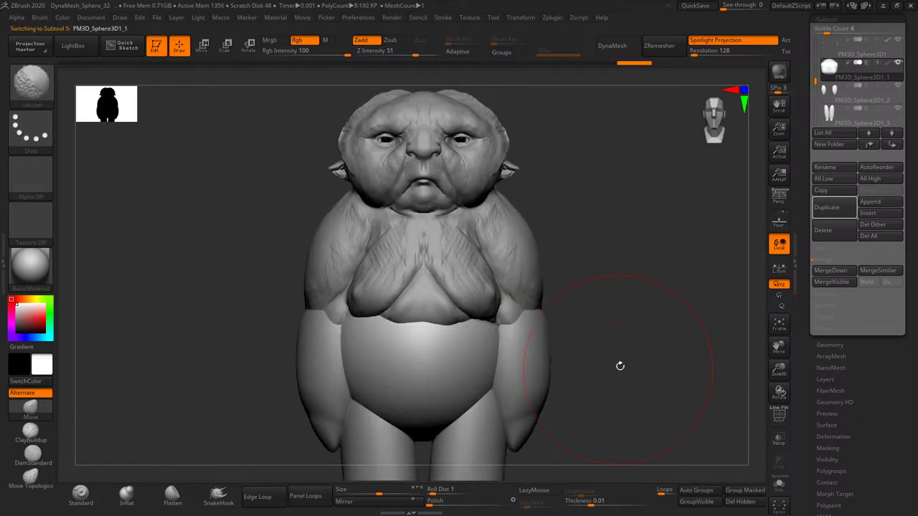
mouse_move(619, 366)
right_mouse_down()
mouse_move(607, 357)
mouse_move(600, 365)
right_mouse_up()
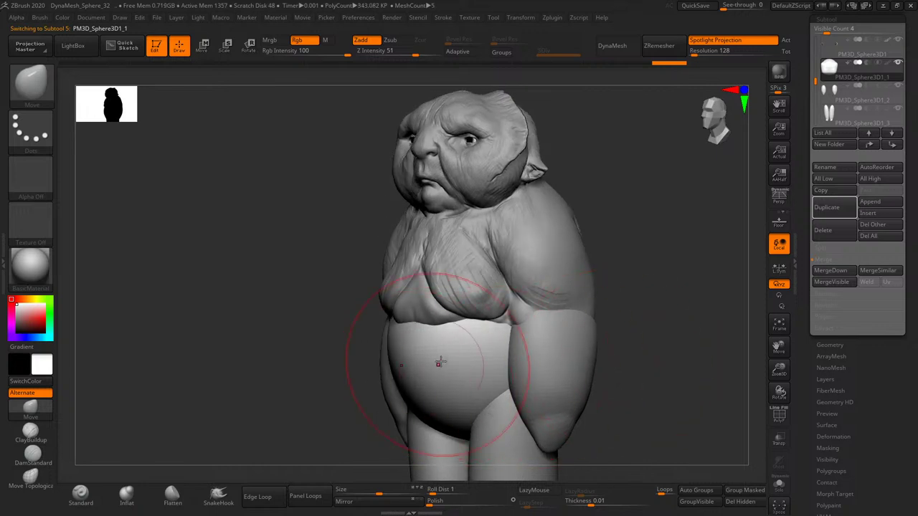
key("bracketleft")
right_click_drag(642, 299, 610, 291)
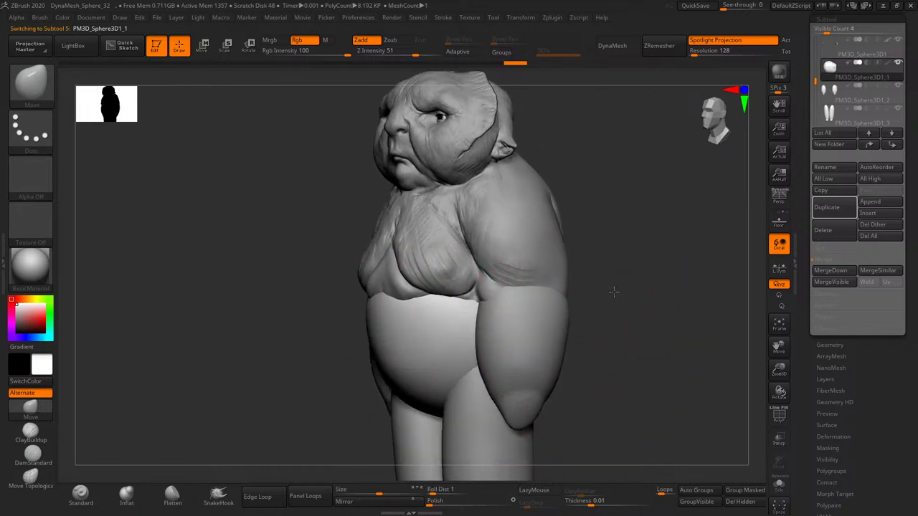
left_click_drag(420, 345, 431, 342)
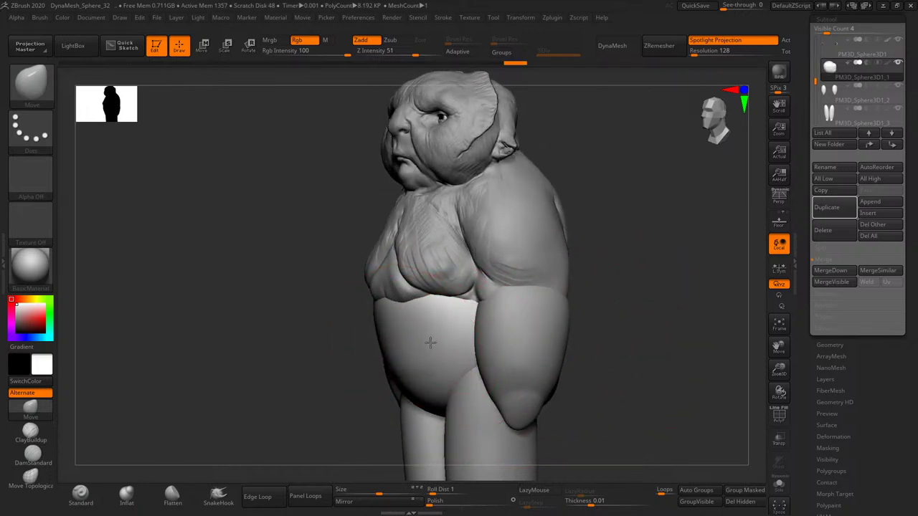
right_click_drag(403, 312, 601, 300)
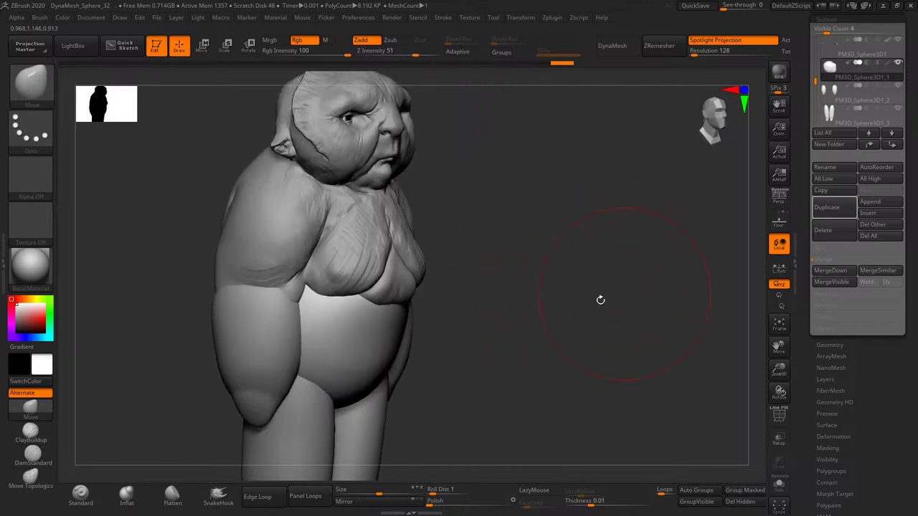
right_click_drag(391, 358, 509, 331)
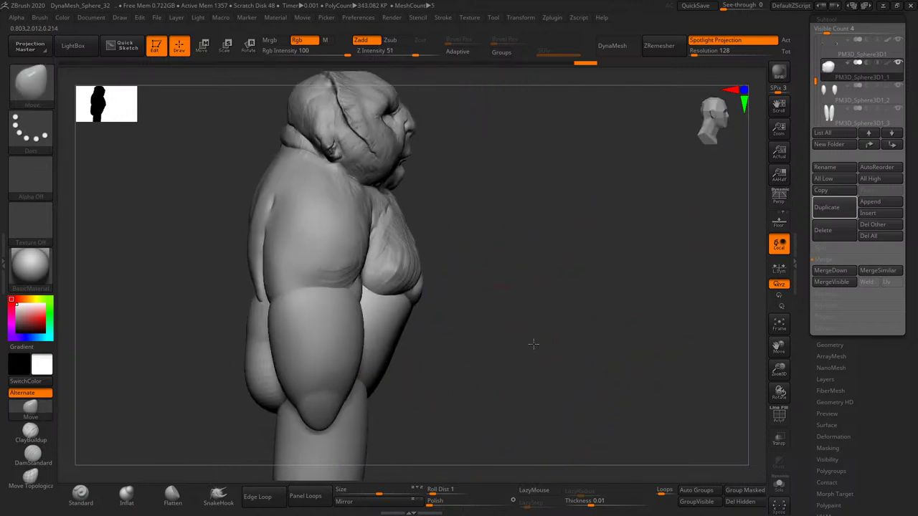
- Sculpt folds along the creature's back on the PolySphere torso
left_click(330, 323, "alt")
left_click(294, 283, "alt")
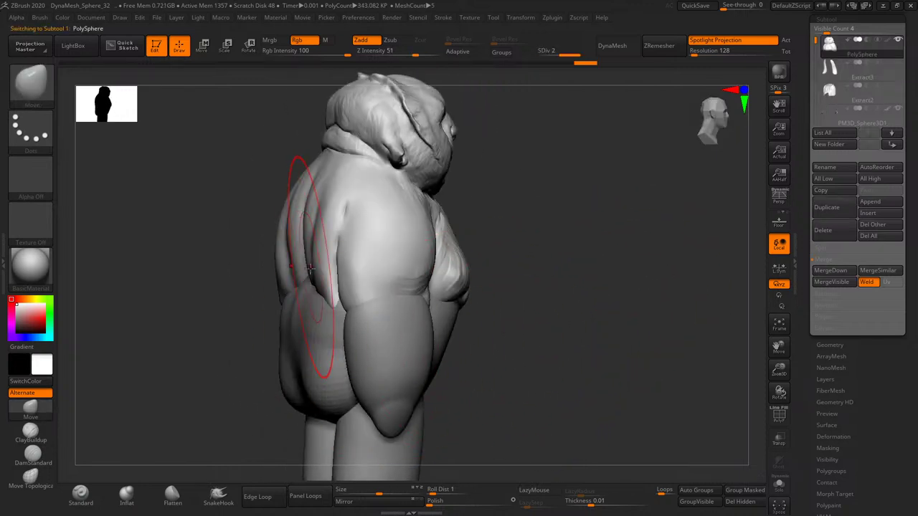
left_click_drag(294, 283, 296, 241)
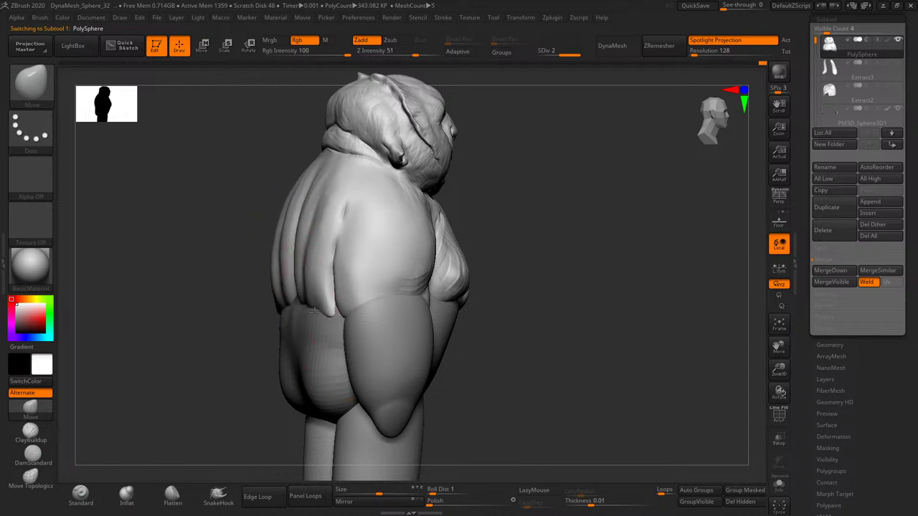
left_click_drag(545, 265, 572, 263, "shift")
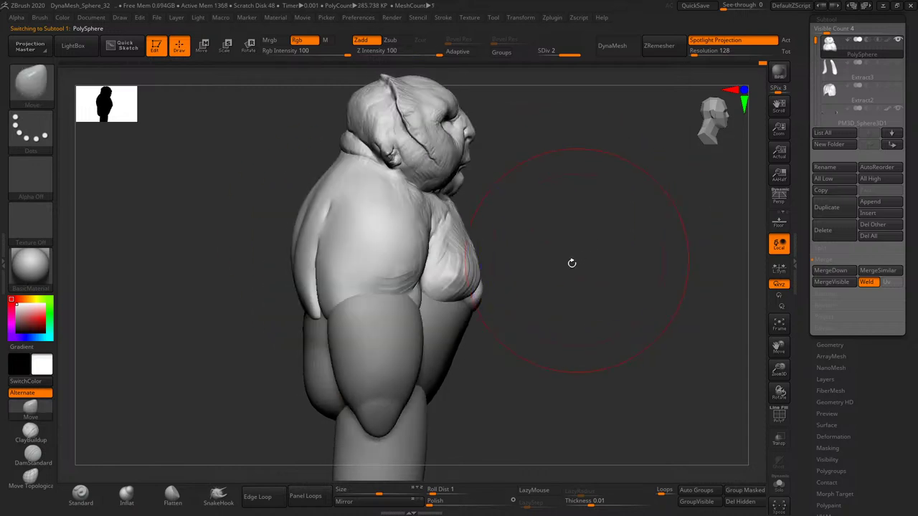
left_click(365, 322, "alt")
left_click_drag(308, 276, 368, 256)
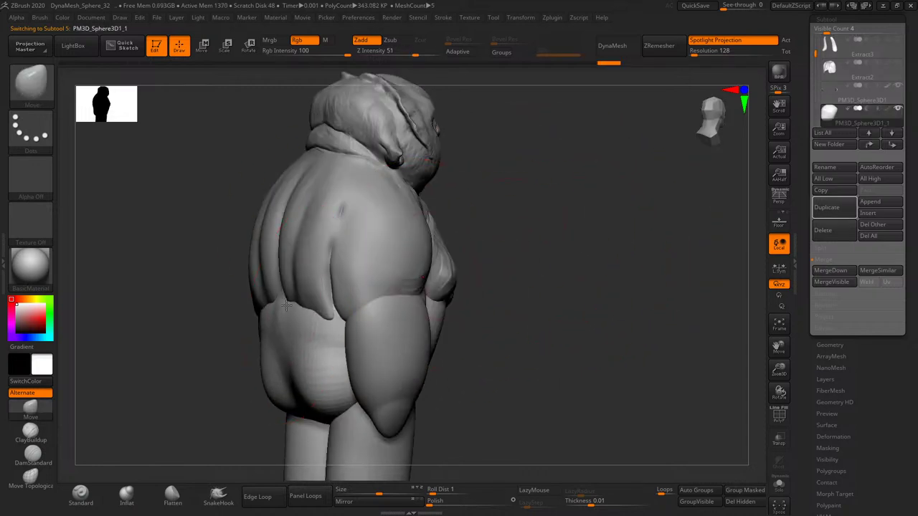
- Reshape the PM3D_Sphere3D1_3 lower leg and foot, pulling them down and left
mouse_move(497, 376)
left_mouse_down()
mouse_move(378, 374)
mouse_move(439, 386)
left_mouse_up()
left_click(378, 373, "alt")
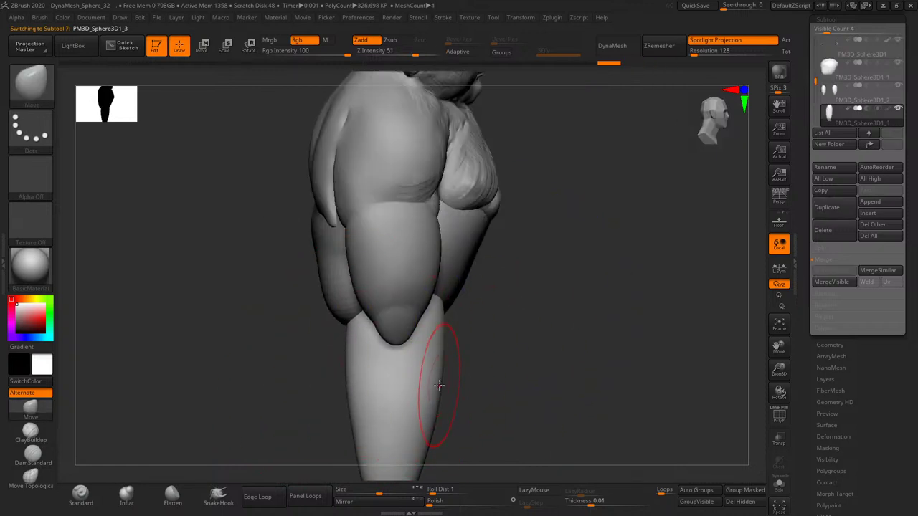
right_click_drag(453, 405, 450, 356, "alt")
mouse_move(459, 364)
left_mouse_down()
mouse_move(436, 347)
mouse_move(419, 375)
left_mouse_up()
mouse_move(380, 413)
left_mouse_down()
mouse_move(376, 355)
mouse_move(355, 467)
mouse_move(384, 457)
left_mouse_up()
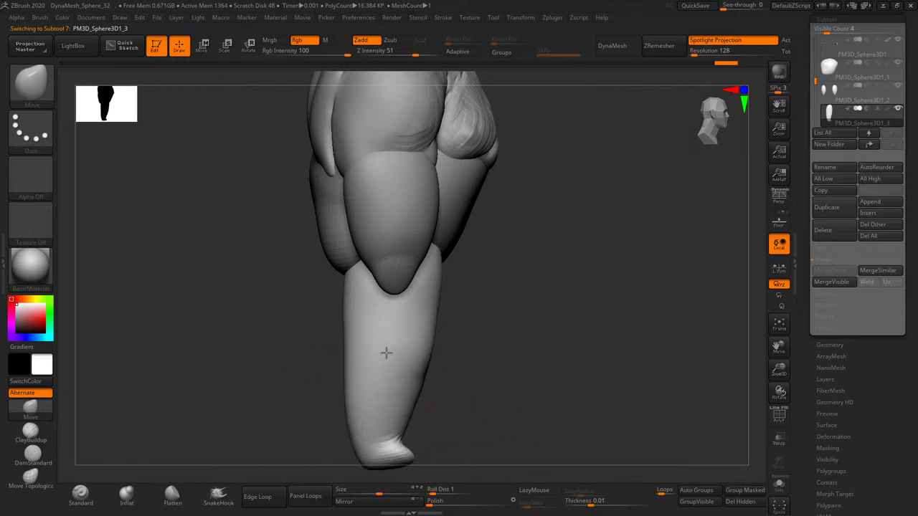
mouse_move(517, 377)
left_mouse_down()
mouse_move(559, 385)
mouse_move(601, 360)
mouse_move(593, 397)
mouse_move(524, 376)
left_mouse_up()
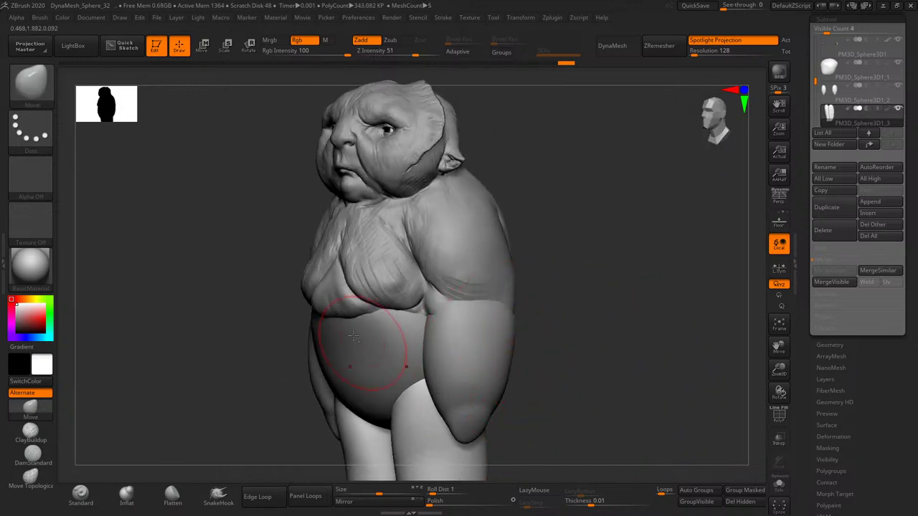
mouse_move(353, 336)
left_mouse_down()
mouse_move(543, 294)
mouse_move(349, 296)
mouse_move(359, 273)
left_mouse_up()
- Sculpt wrinkle folds across the chest of the PolySphere torso
left_click(343, 312, "alt")
mouse_move(297, 287)
left_mouse_down()
mouse_move(344, 288)
mouse_move(337, 277)
mouse_move(358, 248)
left_mouse_up()
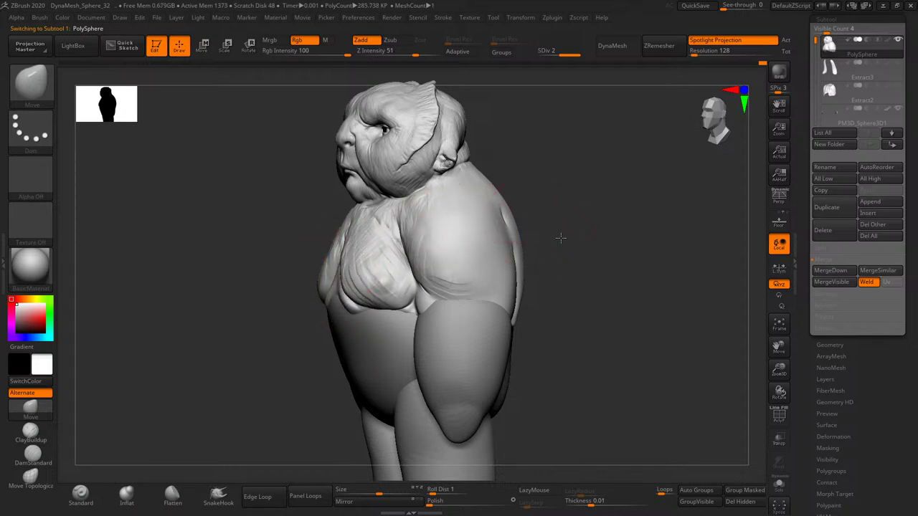
mouse_move(560, 238)
left_mouse_down()
mouse_move(584, 258)
mouse_move(571, 268)
left_mouse_up()
left_click(430, 335, "alt")
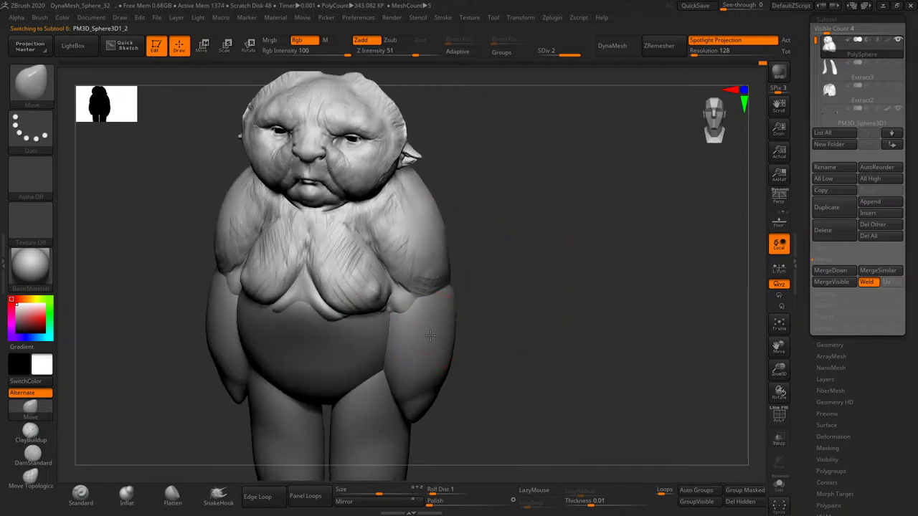
left_click_drag(429, 335, 472, 314)
left_click(360, 361, "alt")
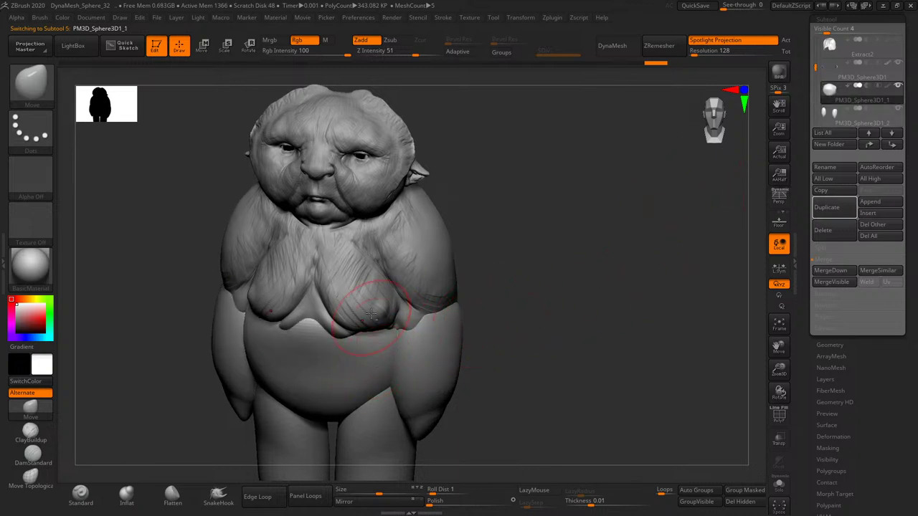
- Reorder the subtools so PolySphere sits above PM3D_Sphere3D1_1, then merge them down
left_click(376, 350, "alt")
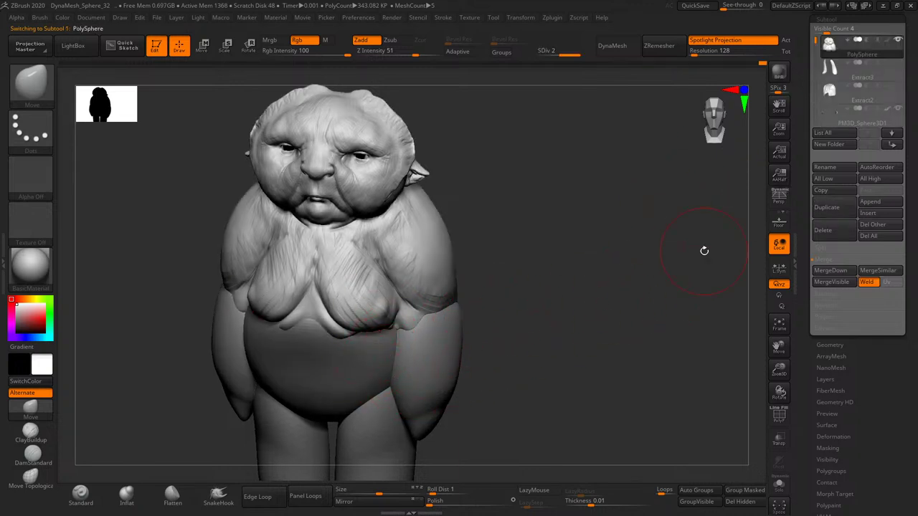
left_click(373, 367, "alt")
left_click(870, 146)
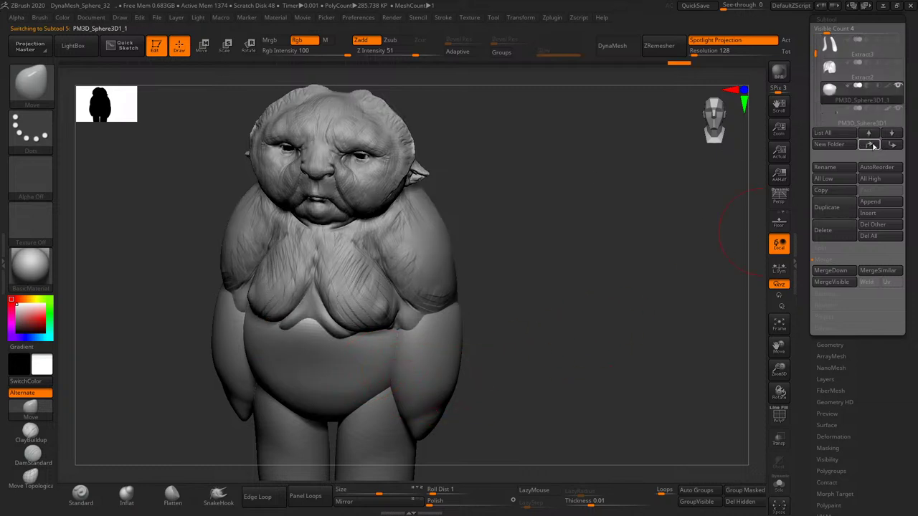
left_click(870, 146)
left_click(870, 146)
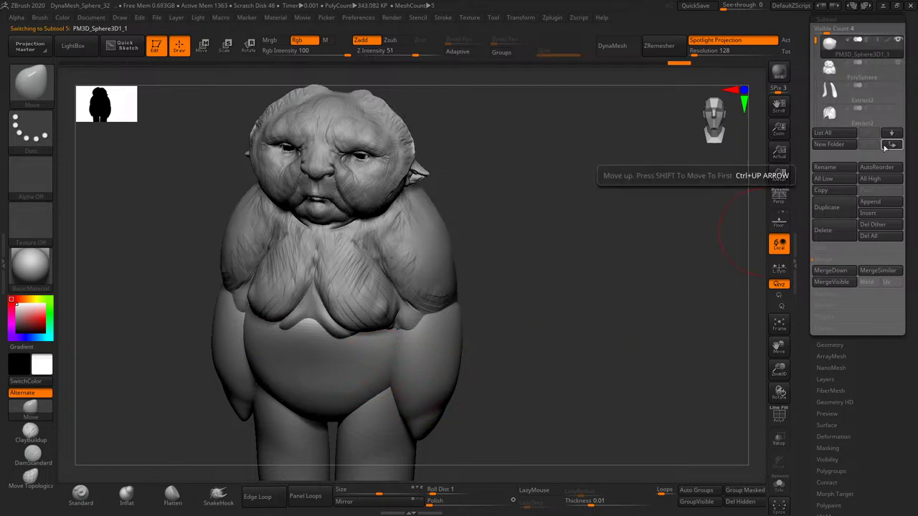
left_click(892, 144)
left_click(830, 45)
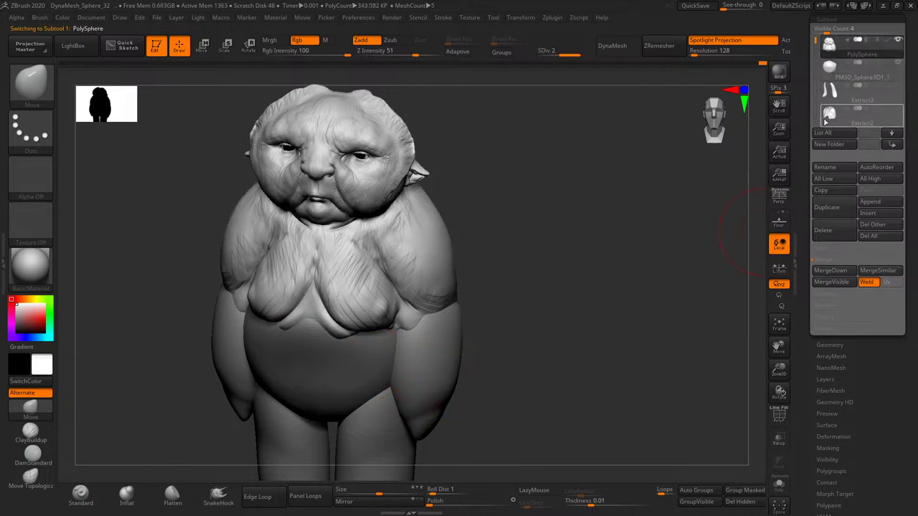
left_click(842, 271)
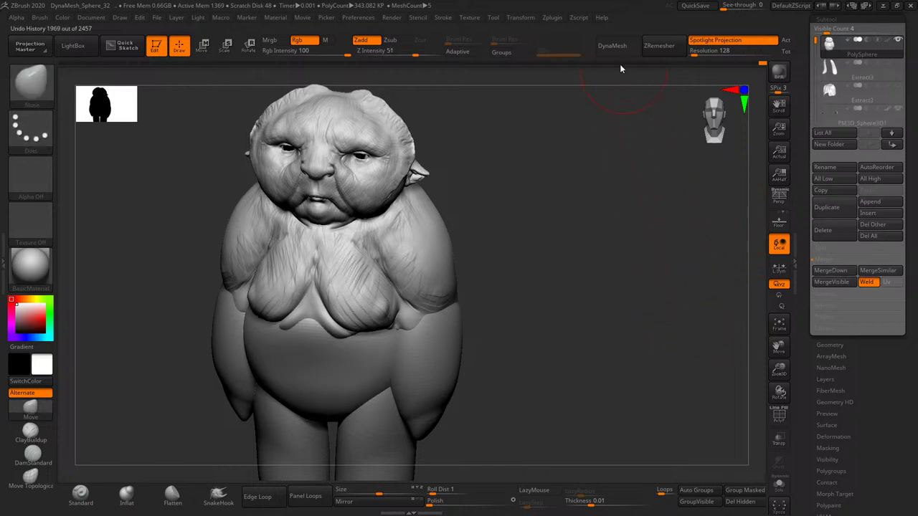
- DynaMesh the merged piece at resolution 264 and select the ClayBuildup brush
left_click_drag(670, 194, 654, 234)
key("s")
type("176")
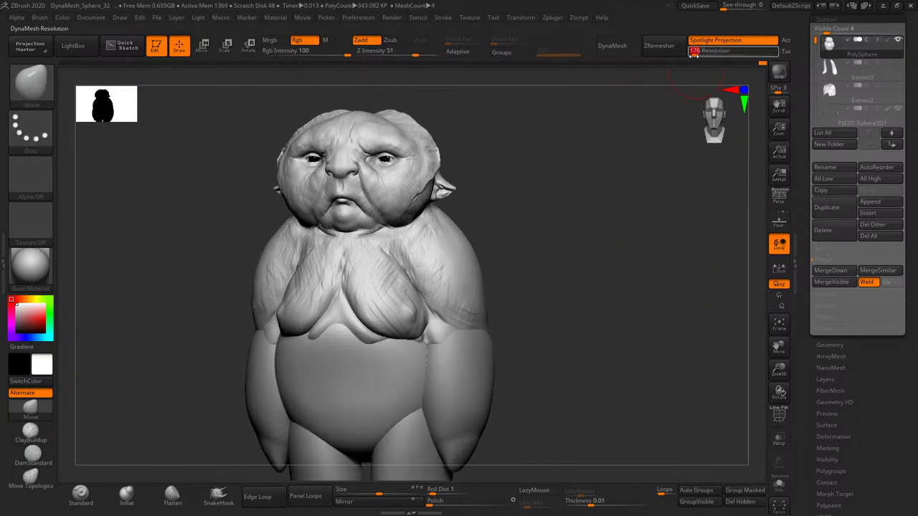
left_click(621, 54)
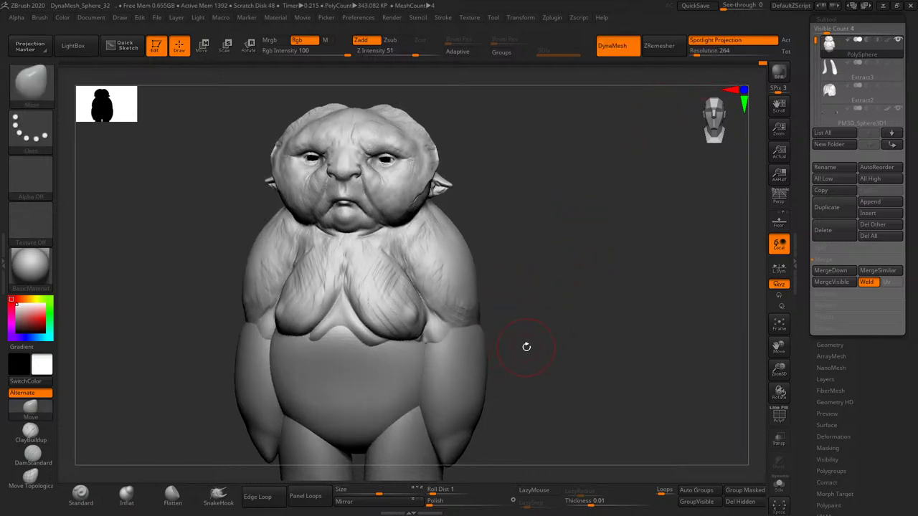
key("b")
key("c")
key("b")
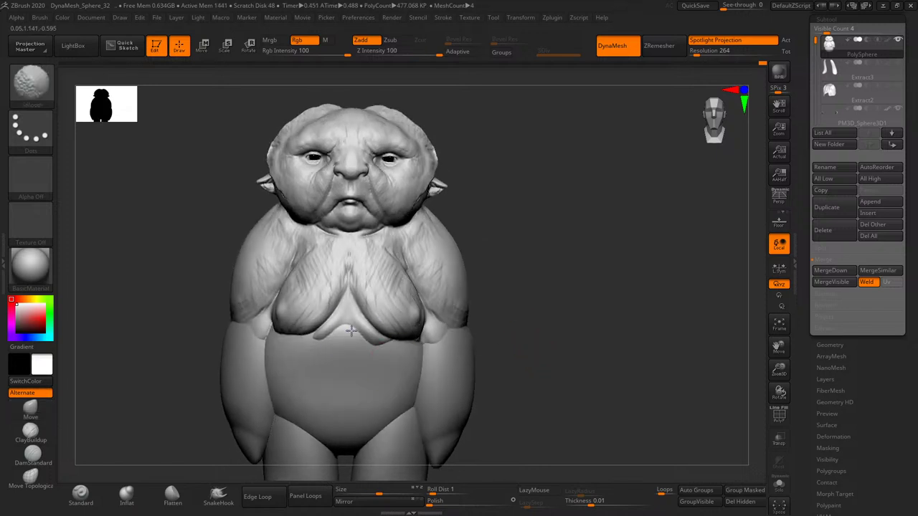
key("b")
key("m")
key("v")
left_click(33, 434)
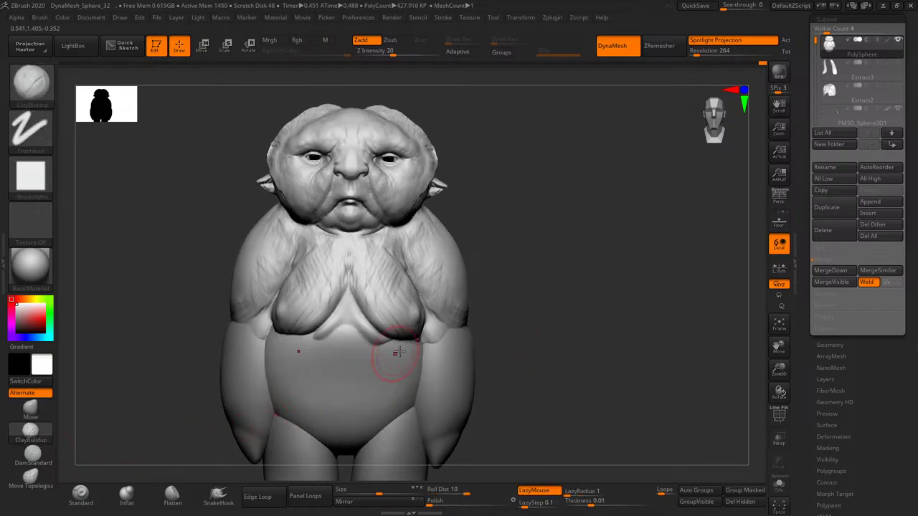
- Append a new PolySphere1 subtool
mouse_move(407, 355)
right_mouse_down()
mouse_move(406, 345)
mouse_move(511, 342)
right_mouse_up()
right_click_drag(679, 336, 674, 351)
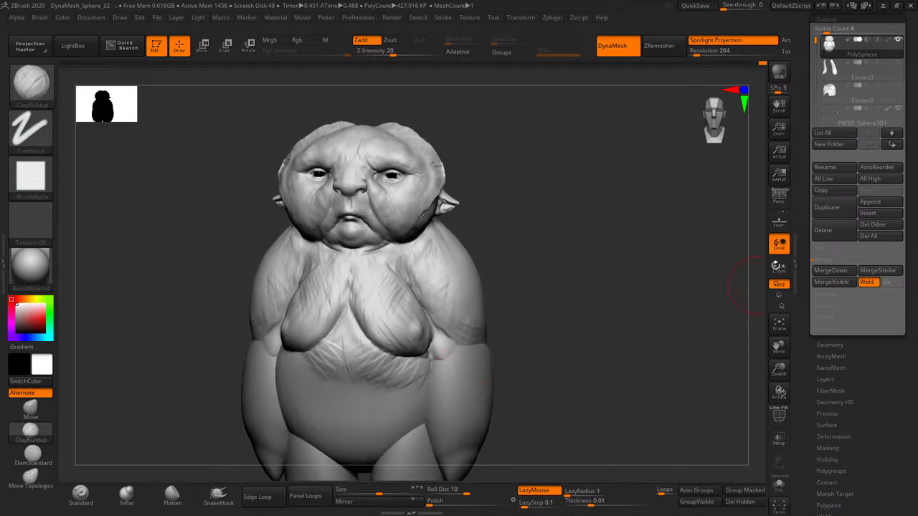
left_click(827, 207)
- Merge the tusk subtool into the body and adjust the tusks with the transform gizmo
left_click(368, 504)
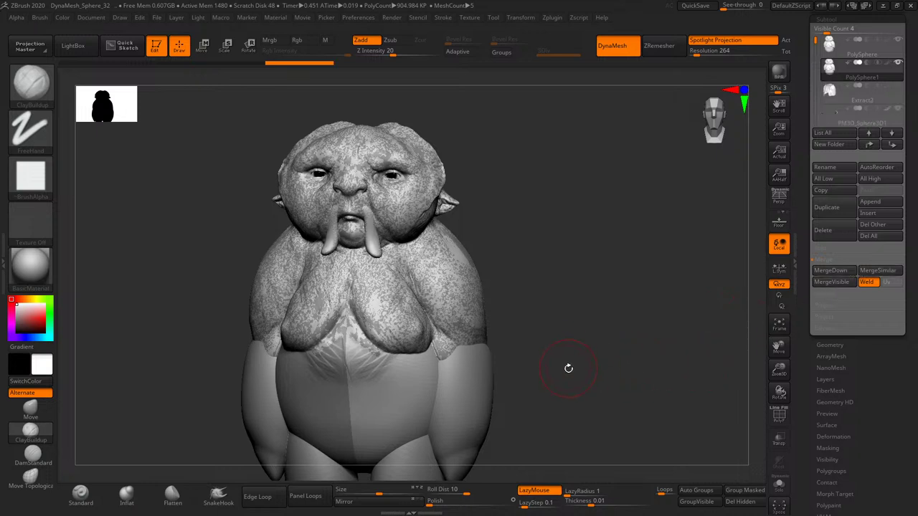
mouse_move(816, 41)
left_mouse_down()
mouse_move(816, 30)
mouse_move(817, 52)
left_mouse_up()
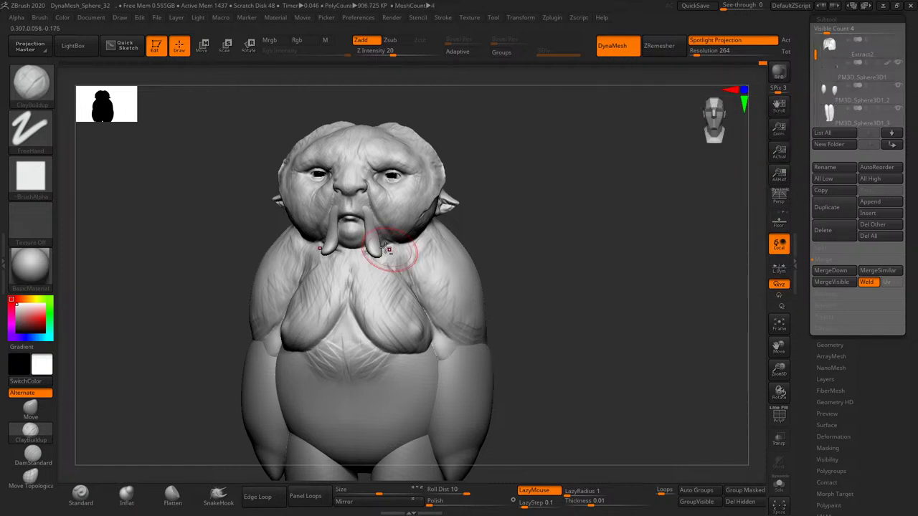
key("ctrl+z")
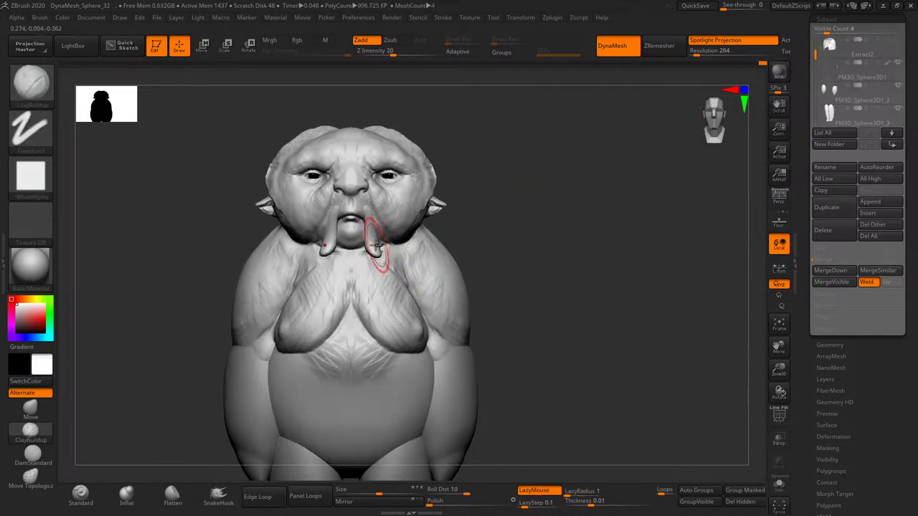
key("w")
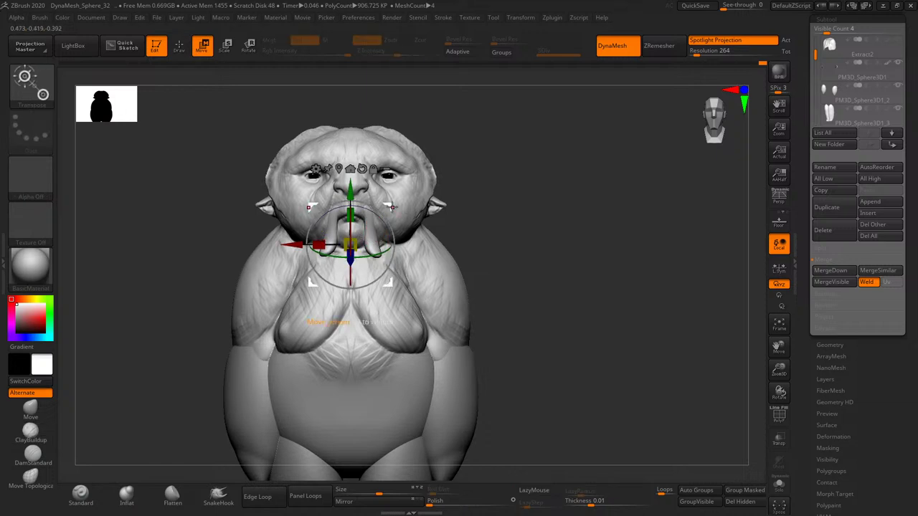
key("q")
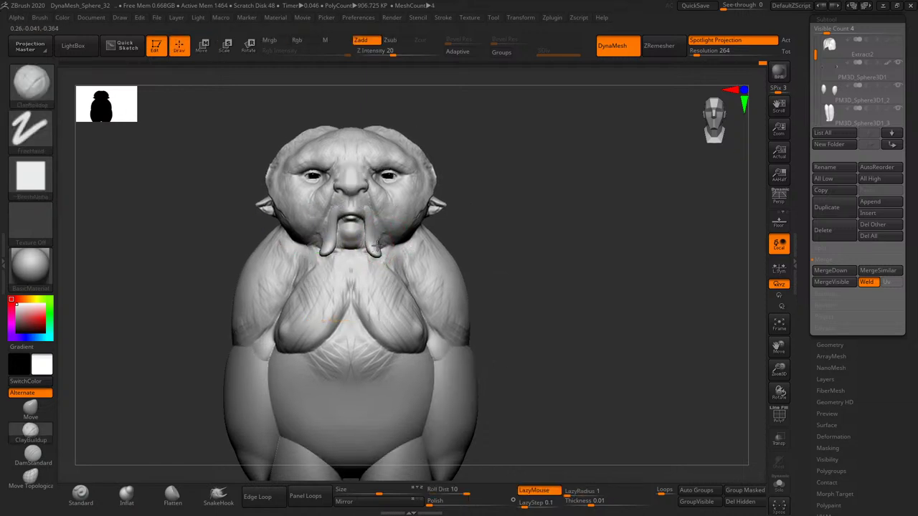
key("f")
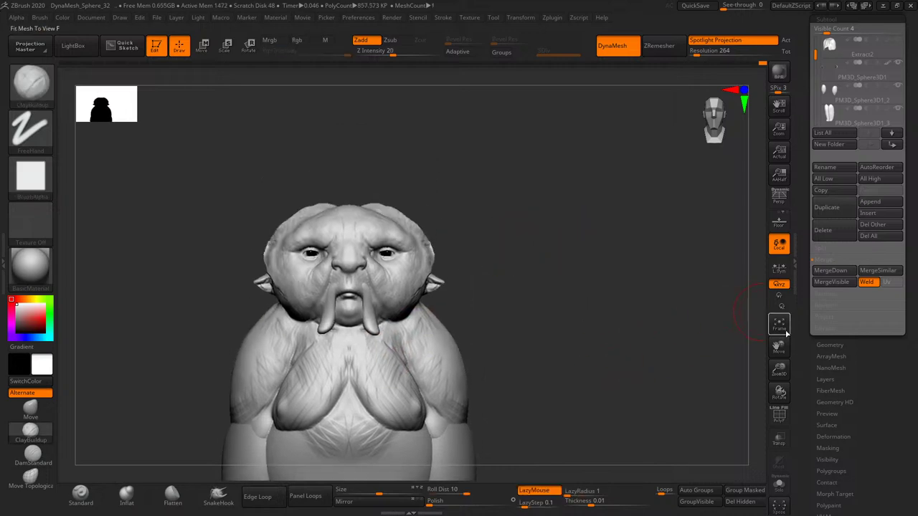
- Frame the model, show polygroups, and hide the tusk polygroup to inspect the chin from below
left_click(779, 324)
left_click(779, 416)
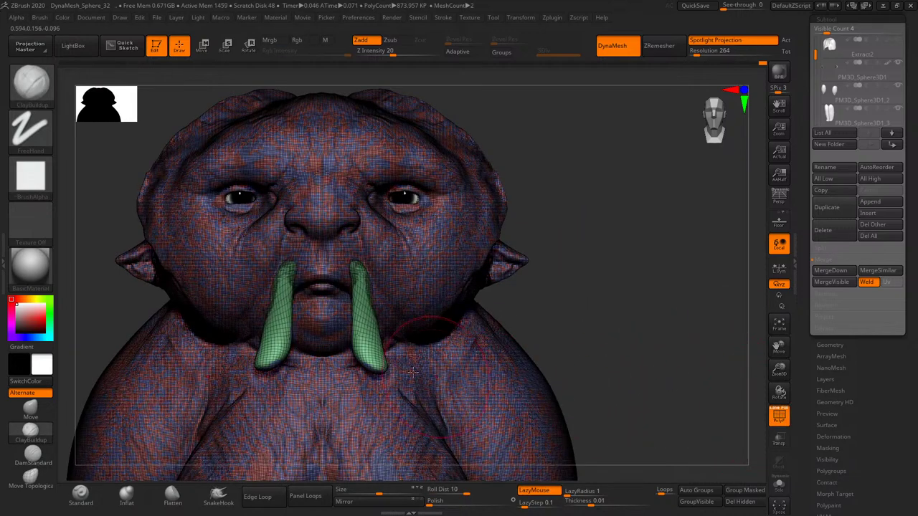
left_click(369, 358, "ctrl+shift")
left_click(645, 416, "ctrl+shift")
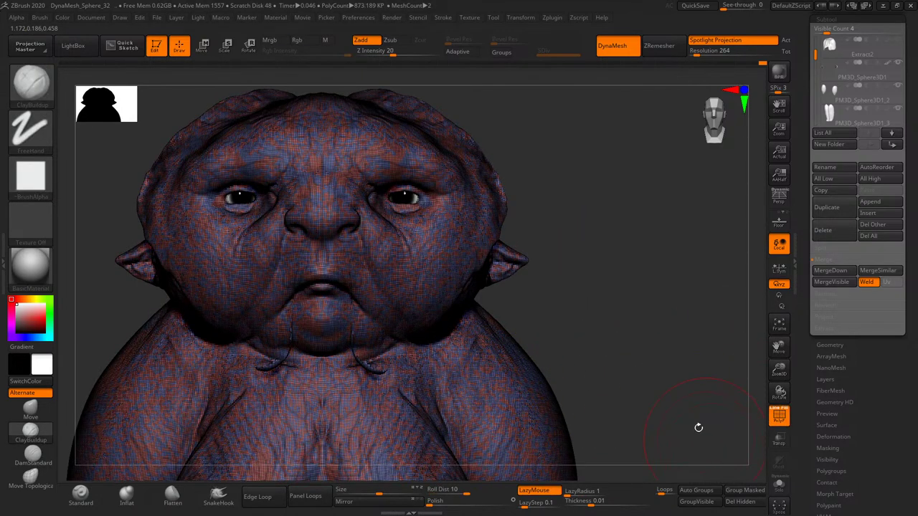
mouse_move(699, 428)
left_mouse_down()
mouse_move(682, 328)
mouse_move(467, 383)
mouse_move(373, 368)
left_mouse_up()
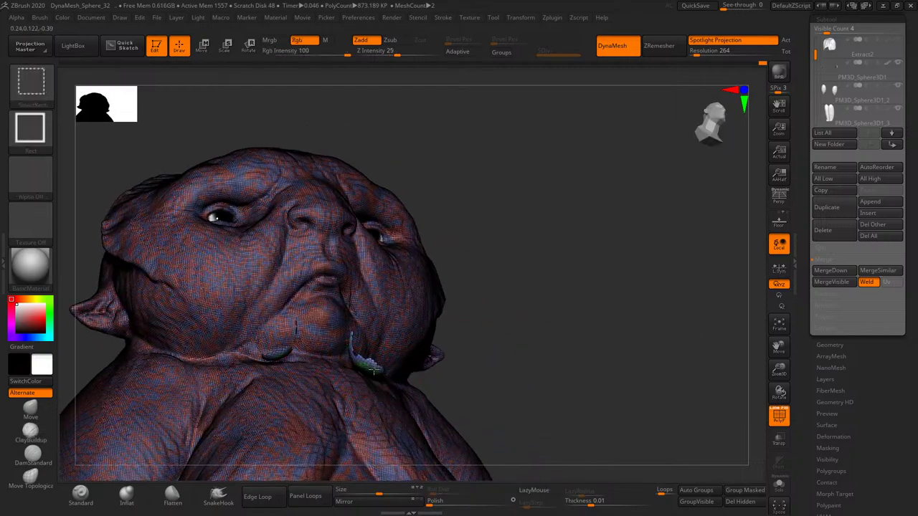
left_click_drag(646, 328, 730, 475, "shift")
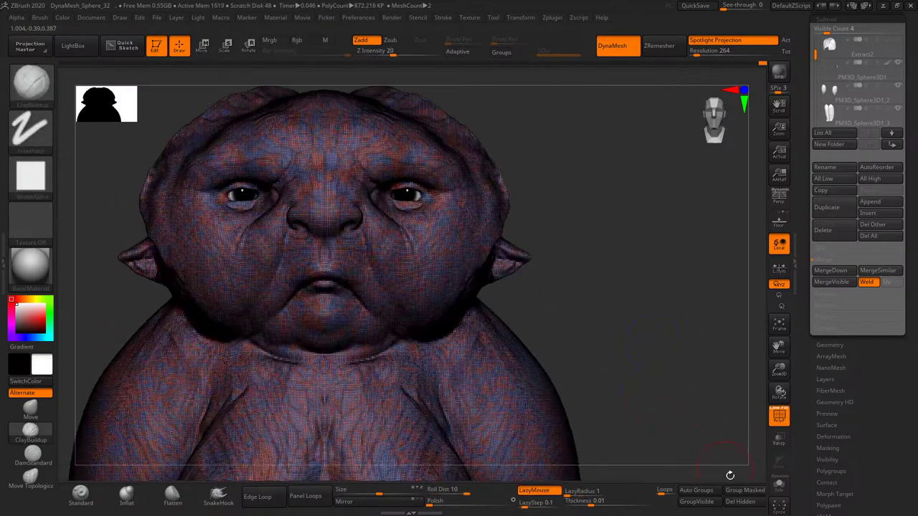
- Remesh the creature's body into a fresh DynaMesh and turn off the PolyF wireframe
left_click_drag(752, 440, 731, 456, "ctrl")
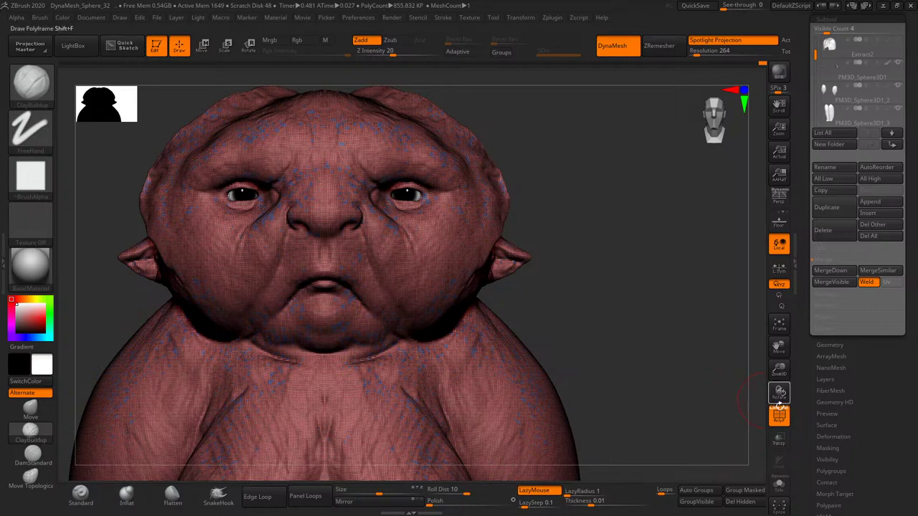
left_click(779, 412)
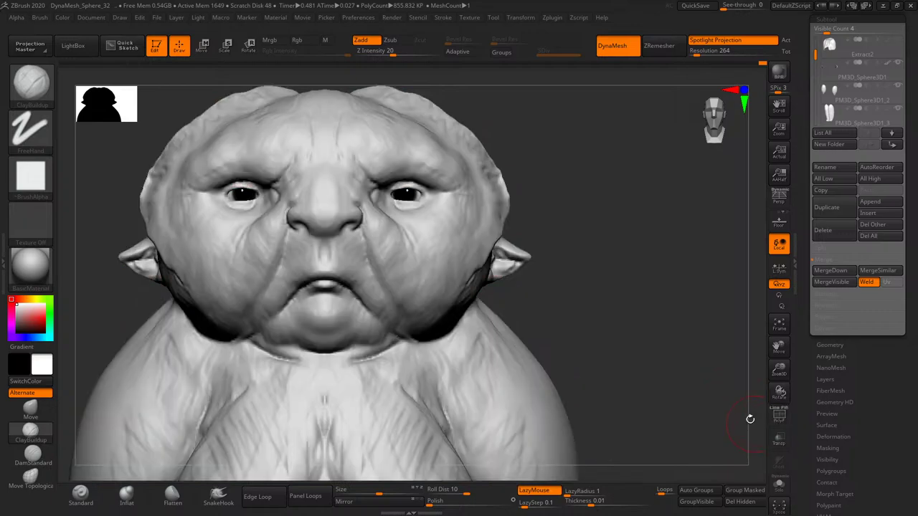
left_click_drag(748, 418, 597, 409)
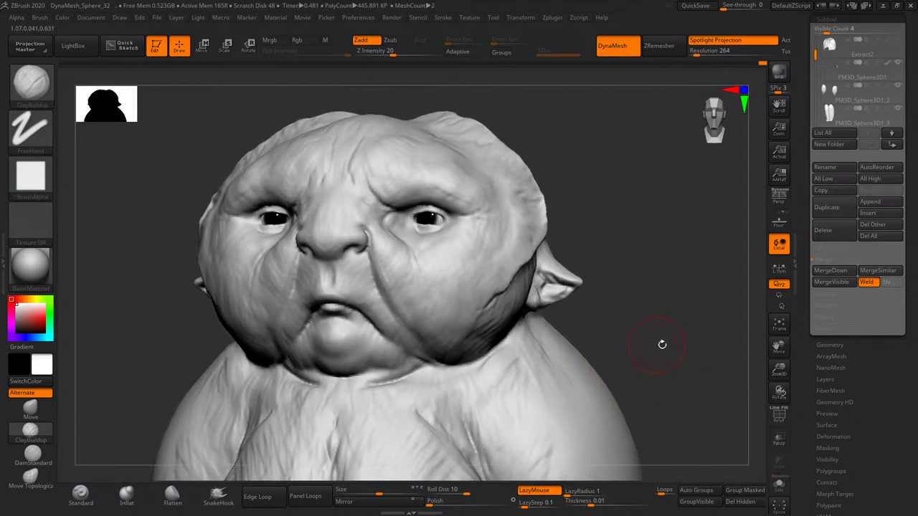
mouse_move(662, 345)
left_mouse_down()
mouse_move(635, 358)
mouse_move(698, 348)
left_mouse_up()
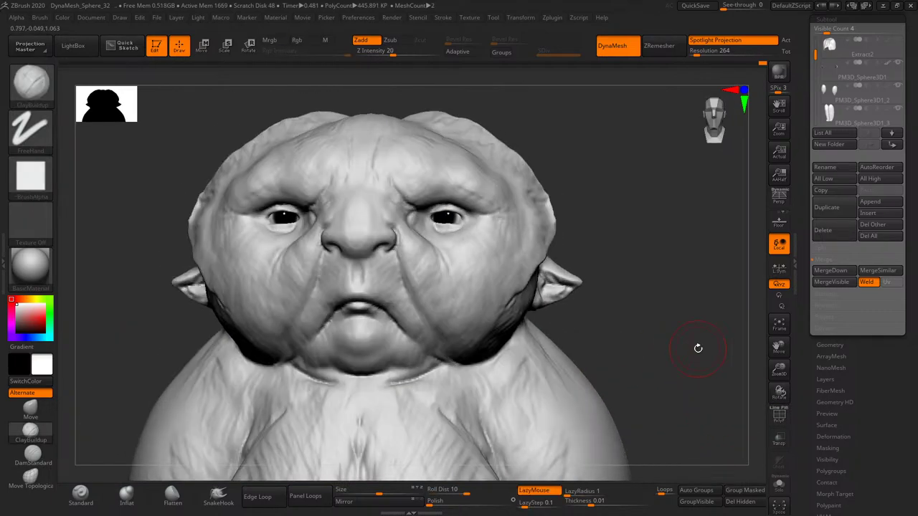
- Make the PM3D_Sphere3D1_2 arms subtool the active one
mouse_move(780, 368)
left_mouse_down()
mouse_move(703, 375)
mouse_move(682, 335)
mouse_move(643, 351)
mouse_move(633, 369)
mouse_move(634, 340)
mouse_move(545, 371)
left_mouse_up()
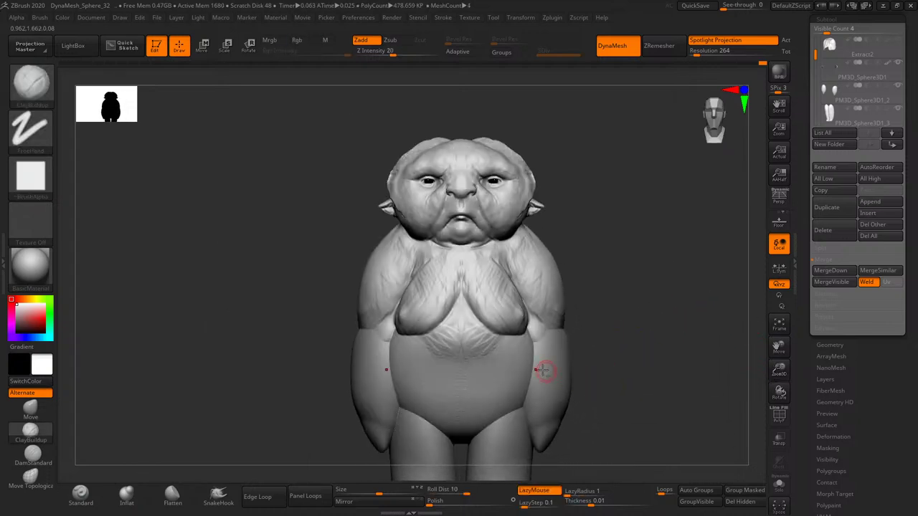
left_click(545, 371, "alt")
mouse_move(621, 372)
left_mouse_down()
mouse_move(617, 363)
mouse_move(591, 372)
left_mouse_up()
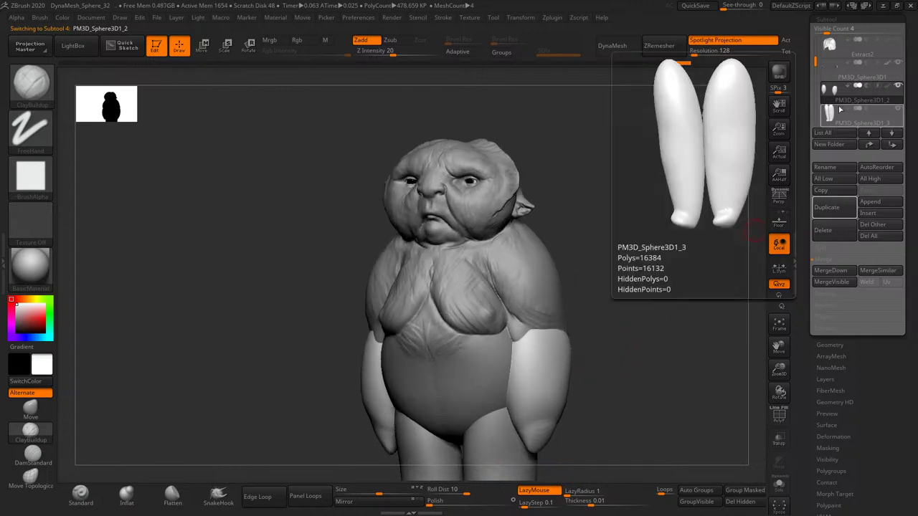
- Select the legs subtool and scale the legs down with the transpose gizmo
mouse_move(746, 244)
left_mouse_down()
mouse_move(682, 352)
mouse_move(683, 322)
left_mouse_up()
mouse_move(752, 348)
left_mouse_down()
mouse_move(747, 372)
mouse_move(637, 378)
left_mouse_up()
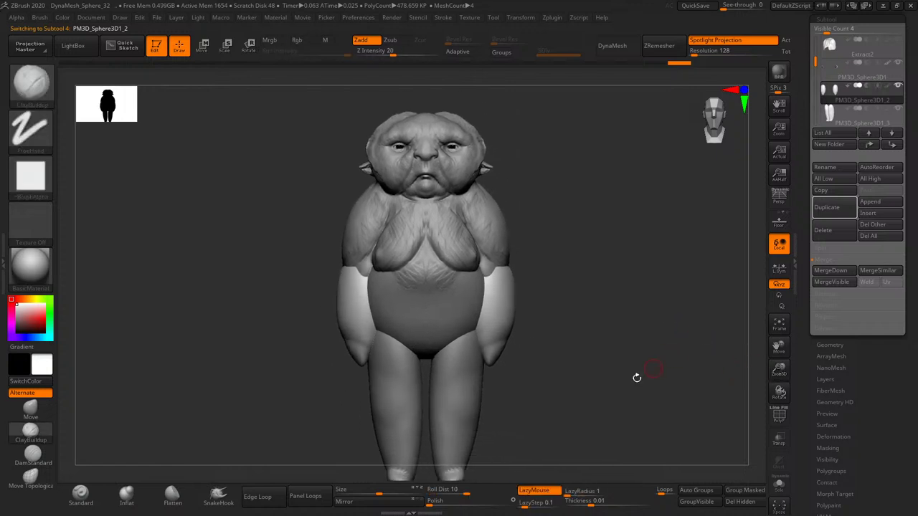
left_click(448, 414, "alt")
key("r")
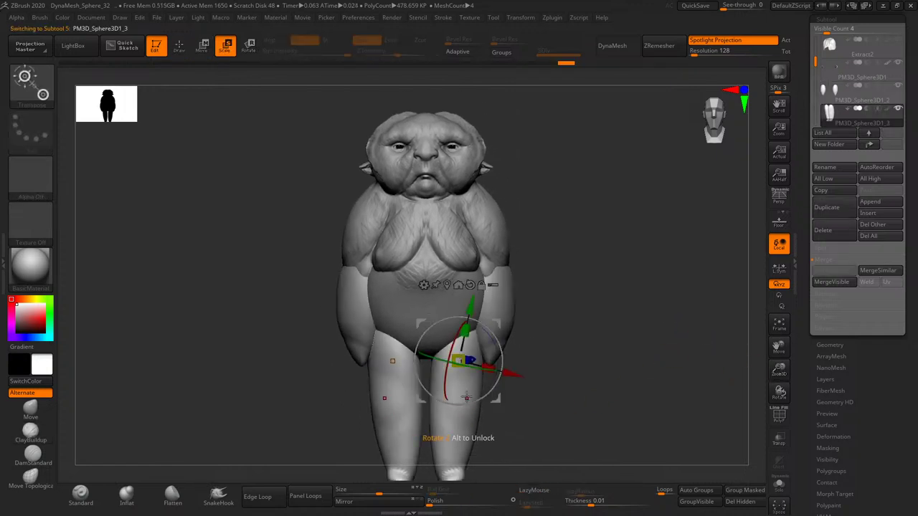
left_click_drag(465, 332, 465, 330)
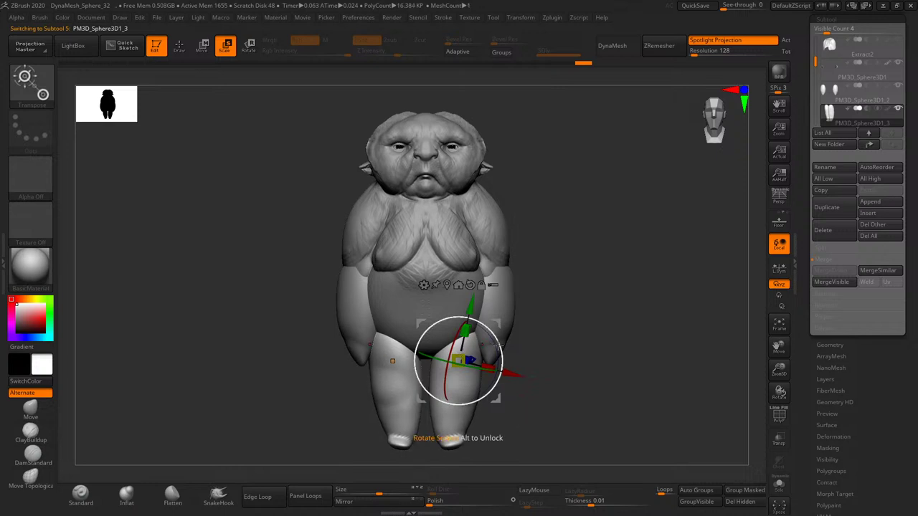
mouse_move(493, 349)
left_mouse_down()
mouse_move(502, 348)
mouse_move(498, 320)
left_mouse_up()
- Return to sculpt mode and MergeDown the legs into PM3D_Sphere3D1_2
key("q")
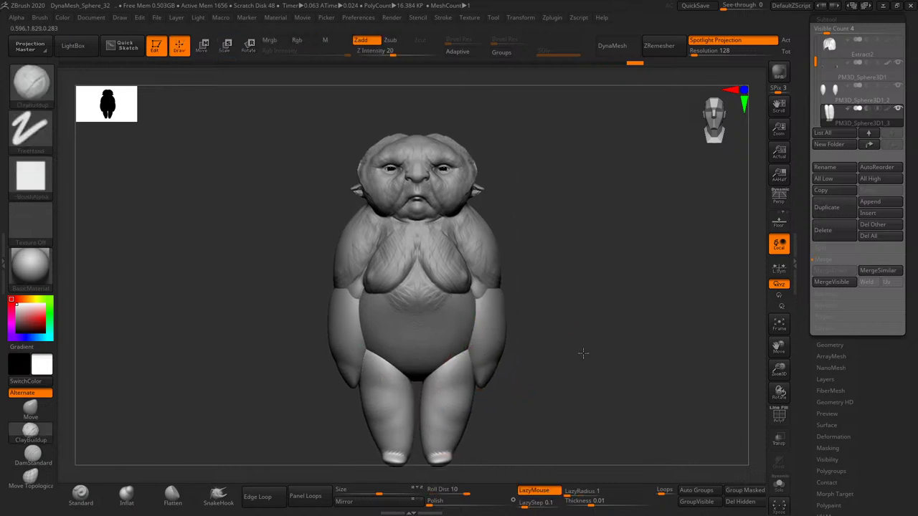
left_click_drag(581, 352, 561, 365)
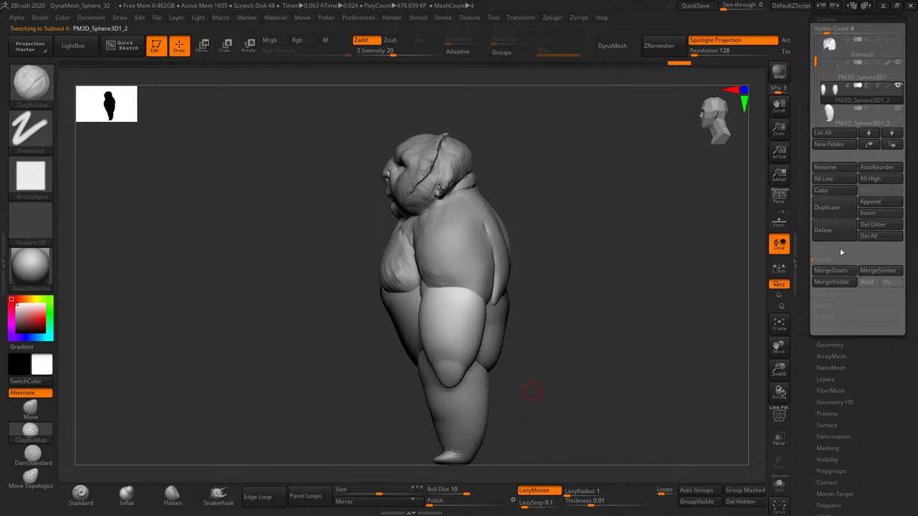
left_click(834, 272)
- Move the limbs subtool three slots up to sit directly under the PolySphere body
left_click_drag(815, 69, 816, 43)
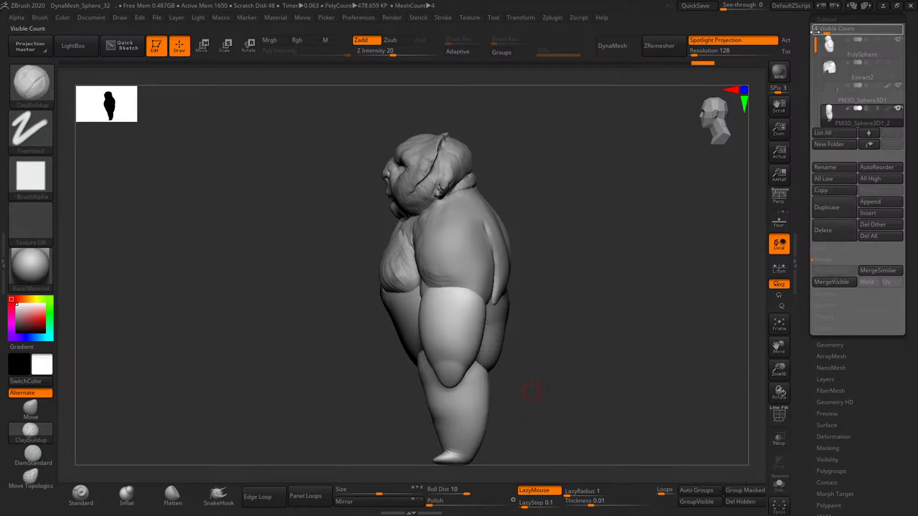
left_click(867, 144)
left_click(867, 144)
left_click(867, 144)
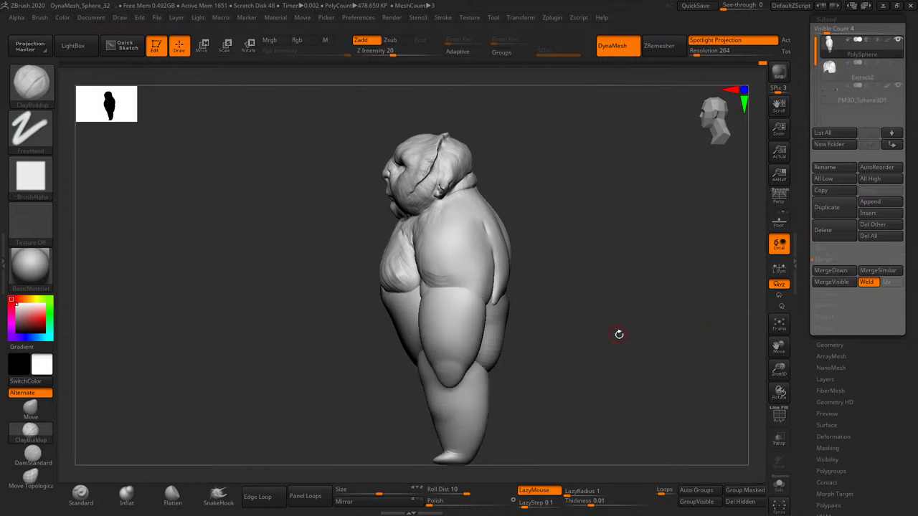
mouse_move(619, 332)
left_mouse_down("shift")
mouse_move(655, 345)
mouse_move(661, 373)
left_mouse_up("shift")
mouse_move(779, 369)
left_mouse_down()
mouse_move(736, 409)
mouse_move(693, 401)
mouse_move(677, 375)
mouse_move(682, 392)
mouse_move(596, 403)
mouse_move(622, 338)
left_mouse_up()
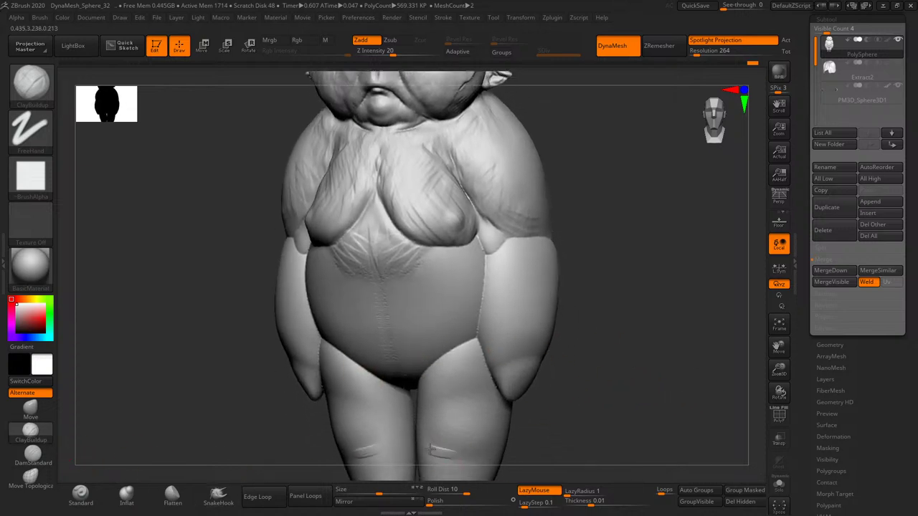
- Carve and deepen vertical ClayBuildup creases across the belly
key("s")
mouse_move(531, 423)
left_mouse_down()
mouse_move(441, 449)
mouse_move(424, 438)
left_mouse_up()
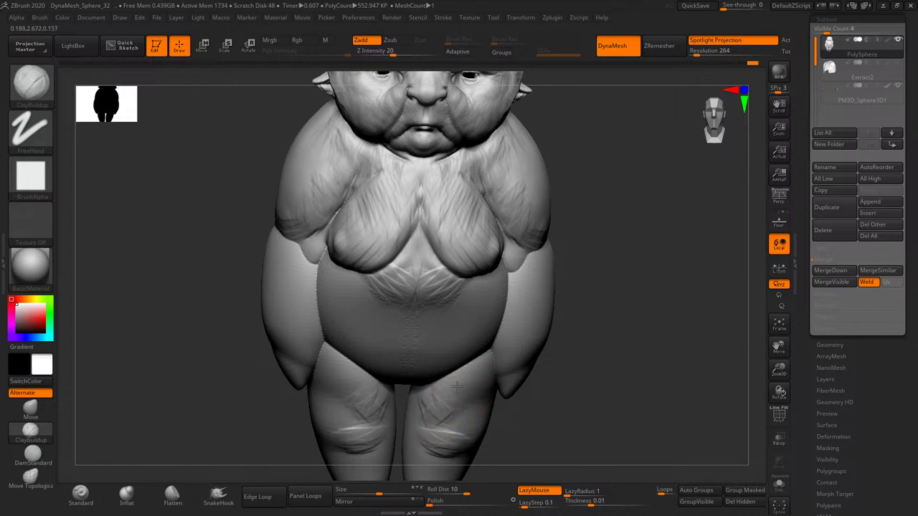
right_click_drag(457, 388, 446, 406)
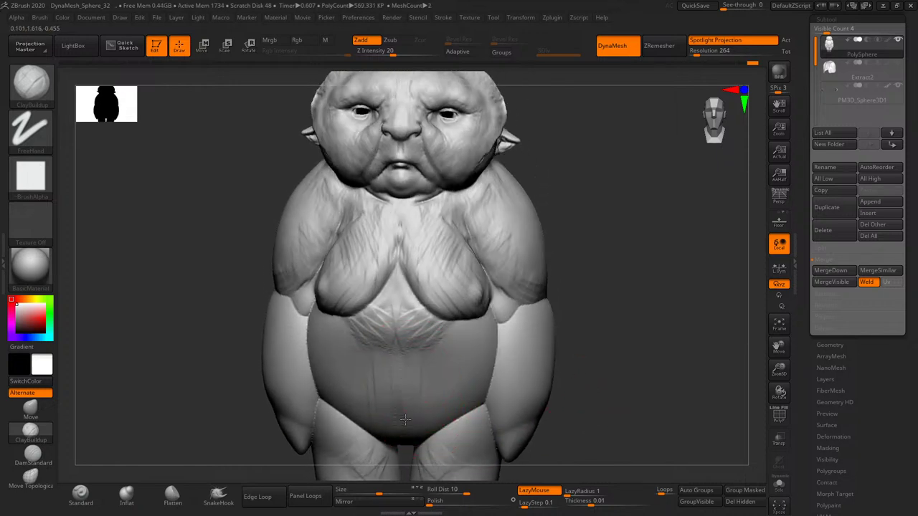
left_click_drag(389, 338, 435, 412)
left_click_drag(420, 375, 411, 432)
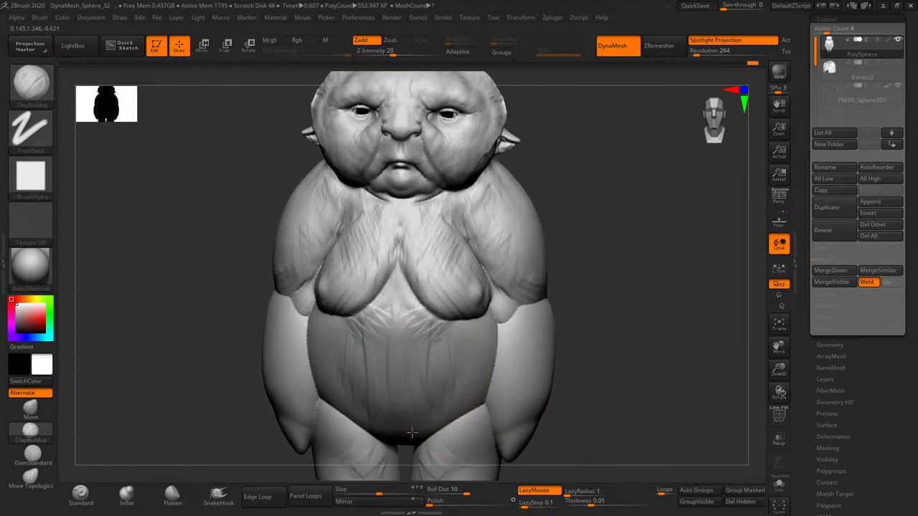
left_click_drag(430, 330, 491, 391)
right_click_drag(495, 387, 485, 403)
- With a much larger brush, sculpt folds along the arms and blend the arm into the thigh
key("s")
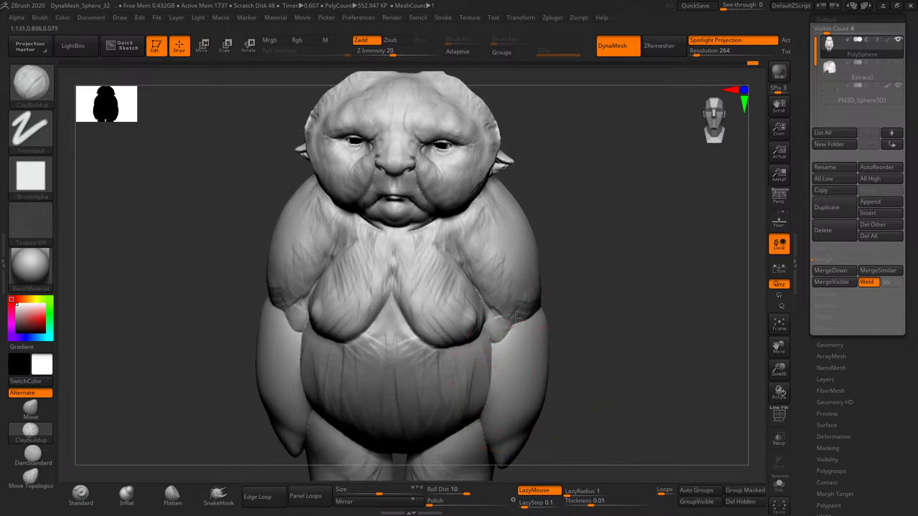
left_click_drag(514, 315, 478, 290)
mouse_move(499, 324)
right_mouse_down()
mouse_move(570, 334)
mouse_move(461, 354)
right_mouse_up()
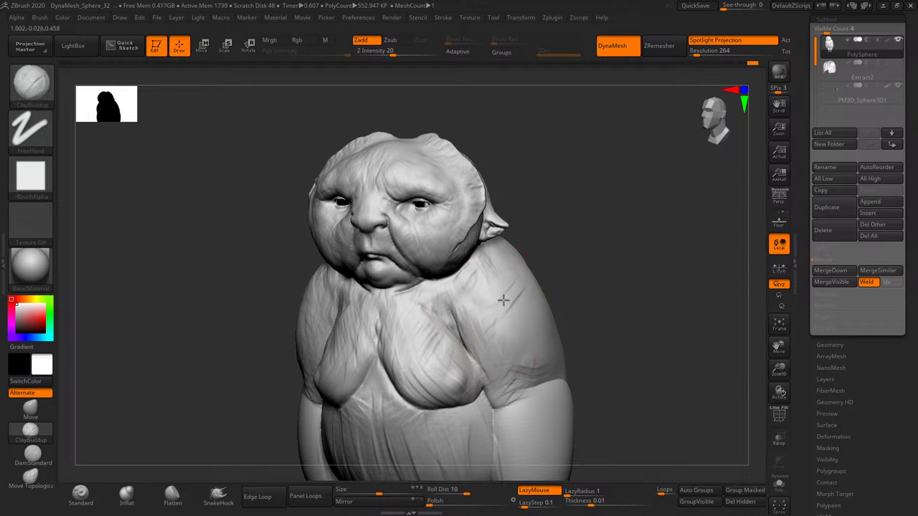
right_click_drag(581, 324, 538, 318)
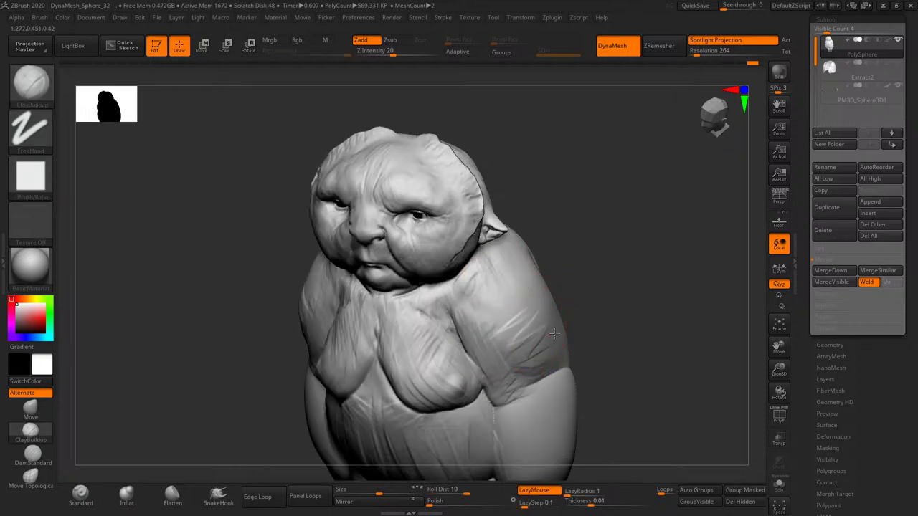
mouse_move(455, 310)
right_mouse_down()
mouse_move(594, 257)
mouse_move(601, 312)
mouse_move(502, 303)
right_mouse_up()
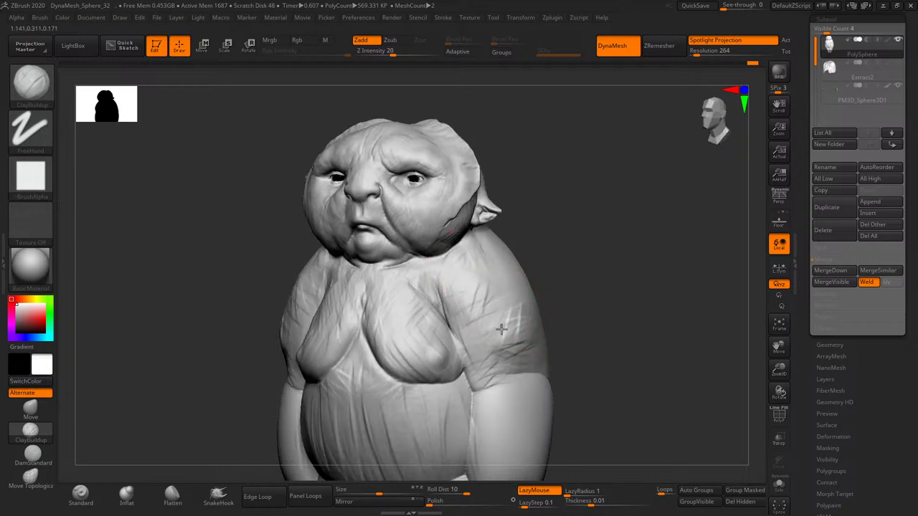
mouse_move(502, 359)
right_mouse_down()
mouse_move(536, 315)
mouse_move(506, 305)
right_mouse_up()
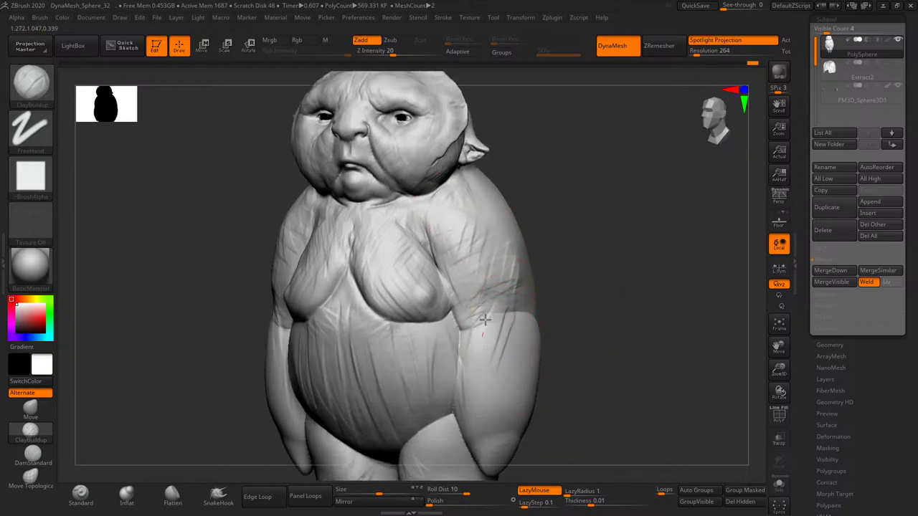
left_click_drag(505, 385, 466, 446)
mouse_move(473, 451)
right_mouse_down()
mouse_move(517, 431)
mouse_move(497, 407)
right_mouse_up()
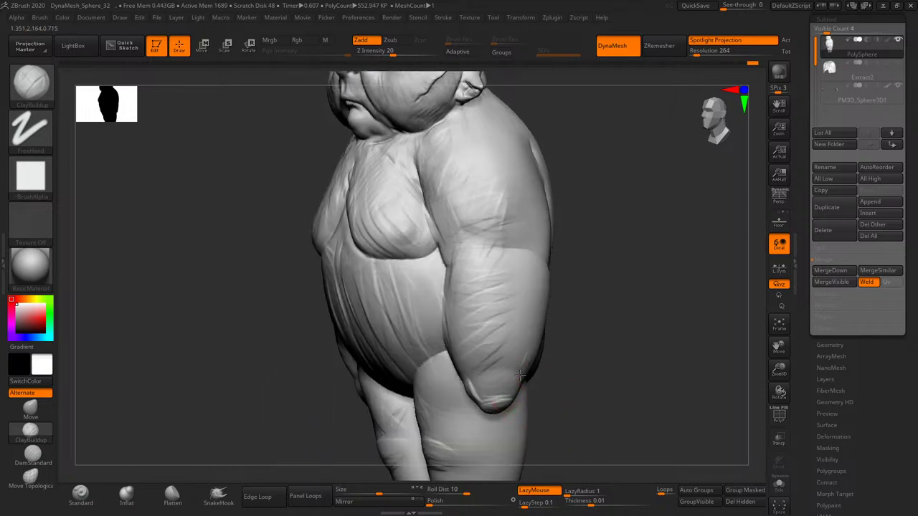
right_click_drag(574, 377, 451, 312)
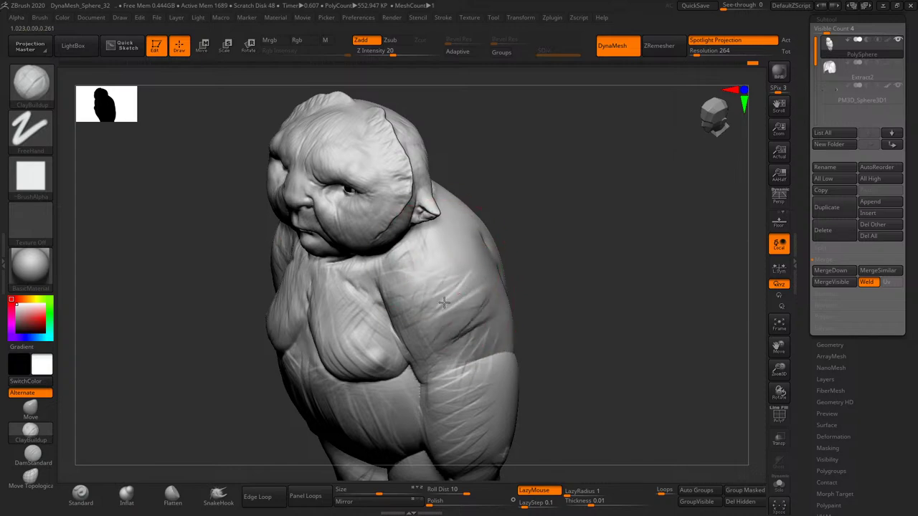
mouse_move(562, 236)
left_mouse_down()
mouse_move(571, 262)
mouse_move(459, 297)
left_mouse_up()
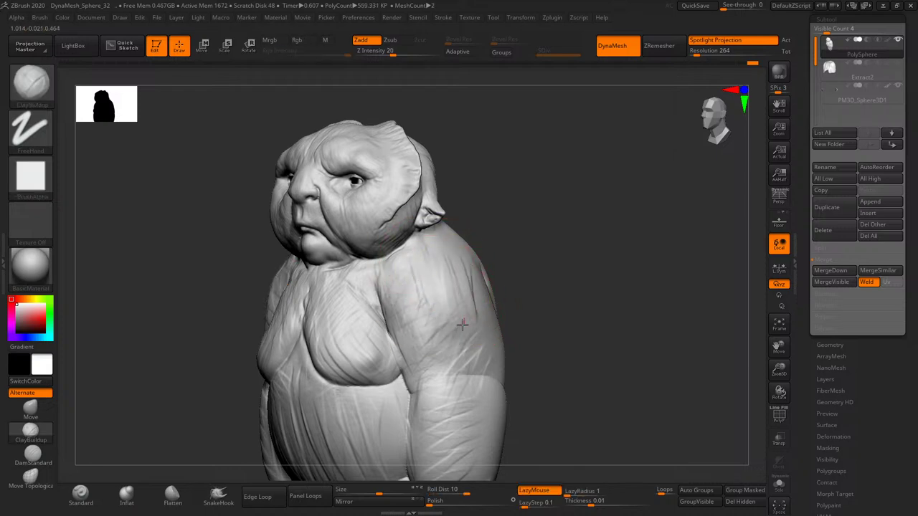
right_click_drag(441, 337, 473, 259)
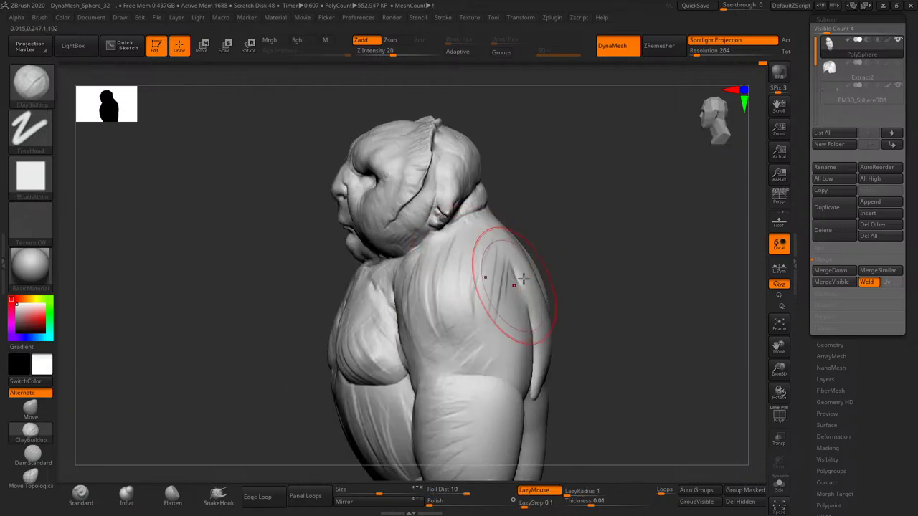
mouse_move(523, 279)
right_mouse_down()
mouse_move(550, 277)
mouse_move(477, 305)
right_mouse_up()
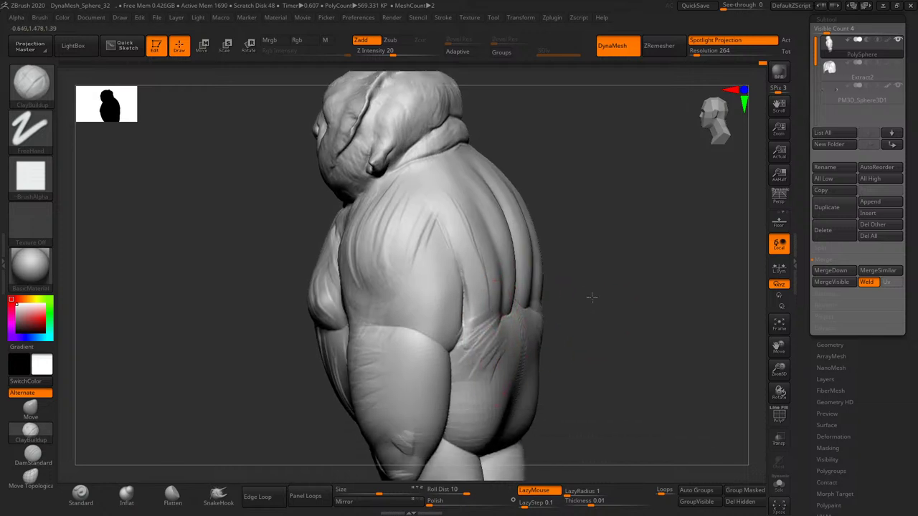
- Smooth the lower-back seam and sculpt softened wrinkles across the upper back
right_click_drag(561, 330, 543, 319)
left_click_drag(543, 318, 590, 348, "shift")
right_click_drag(590, 348, 538, 362)
right_click_drag(631, 260, 481, 287)
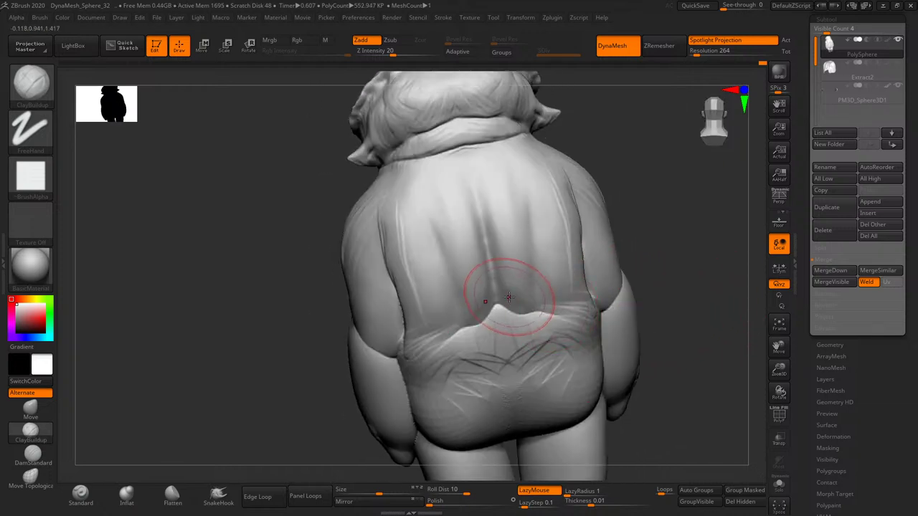
mouse_move(515, 338)
left_mouse_down("shift")
mouse_move(543, 297)
mouse_move(512, 307)
mouse_move(586, 310)
left_mouse_up("shift")
mouse_move(586, 310)
right_mouse_down()
mouse_move(641, 283)
mouse_move(537, 266)
right_mouse_up()
mouse_move(537, 266)
left_mouse_down()
mouse_move(498, 266)
mouse_move(475, 244)
left_mouse_up()
mouse_move(479, 290)
left_mouse_down()
mouse_move(482, 379)
mouse_move(544, 312)
left_mouse_up()
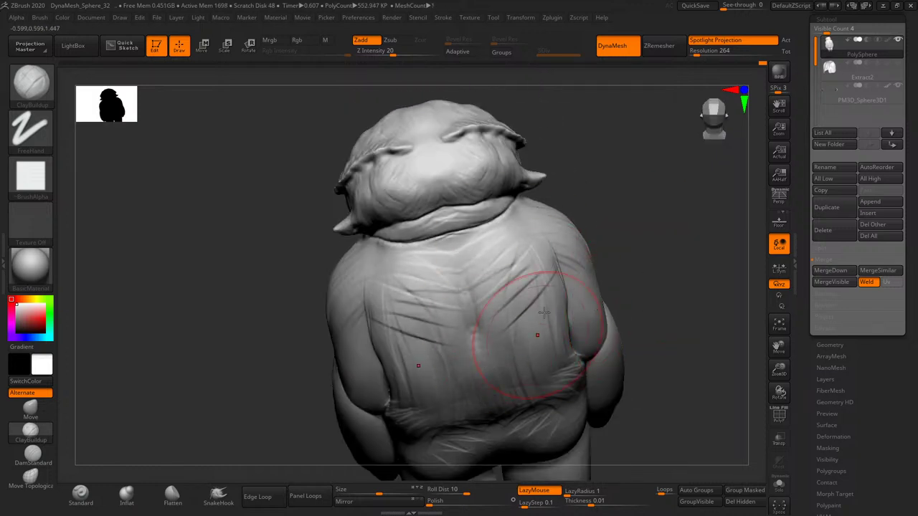
key("ctrl+z")
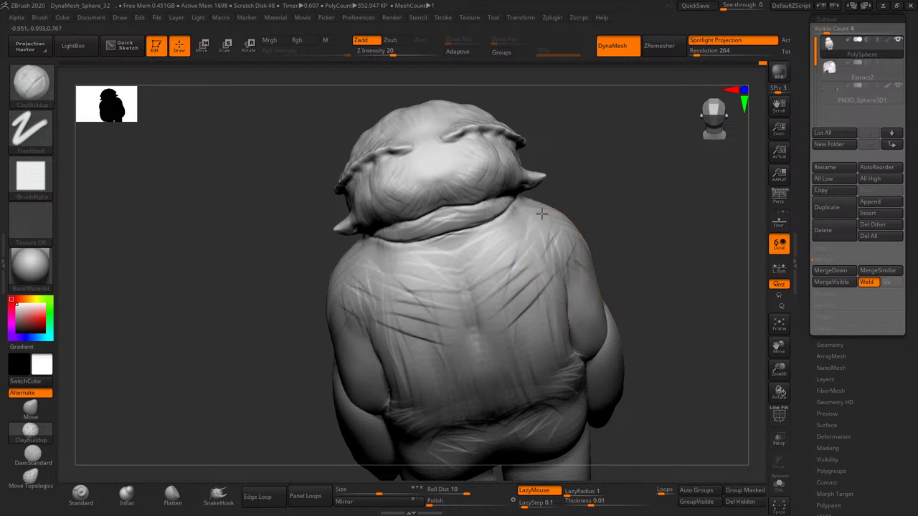
mouse_move(542, 213)
left_mouse_down()
mouse_move(437, 248)
mouse_move(441, 227)
left_mouse_up()
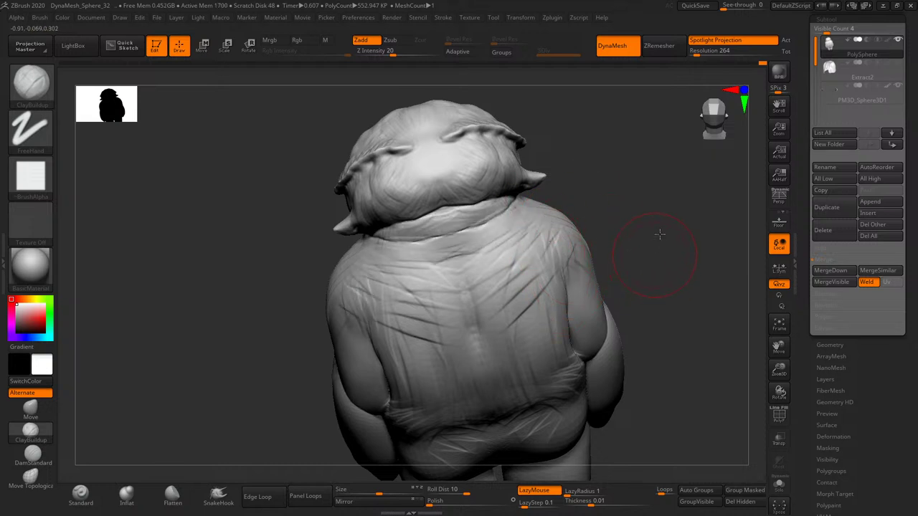
- Add wrinkle detail across the backs of both legs
mouse_move(660, 233)
left_mouse_down()
mouse_move(666, 342)
mouse_move(629, 225)
left_mouse_up()
mouse_move(473, 363)
left_mouse_down("alt")
mouse_move(446, 386)
mouse_move(525, 373)
left_mouse_up("alt")
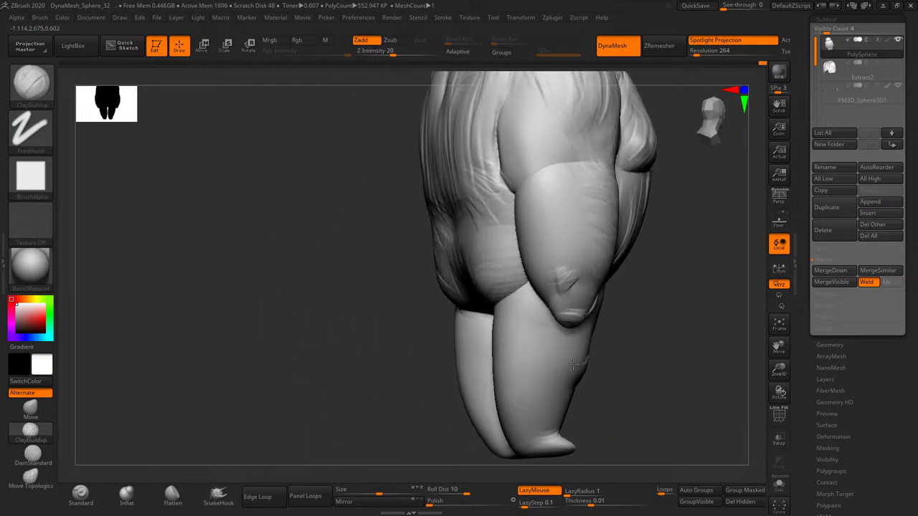
mouse_move(655, 363)
left_mouse_down()
mouse_move(502, 365)
mouse_move(506, 331)
left_mouse_up()
mouse_move(488, 369)
left_mouse_down()
mouse_move(524, 358)
mouse_move(505, 337)
mouse_move(473, 330)
left_mouse_up()
mouse_move(574, 390)
left_mouse_down()
mouse_move(483, 373)
mouse_move(495, 398)
mouse_move(454, 436)
left_mouse_up()
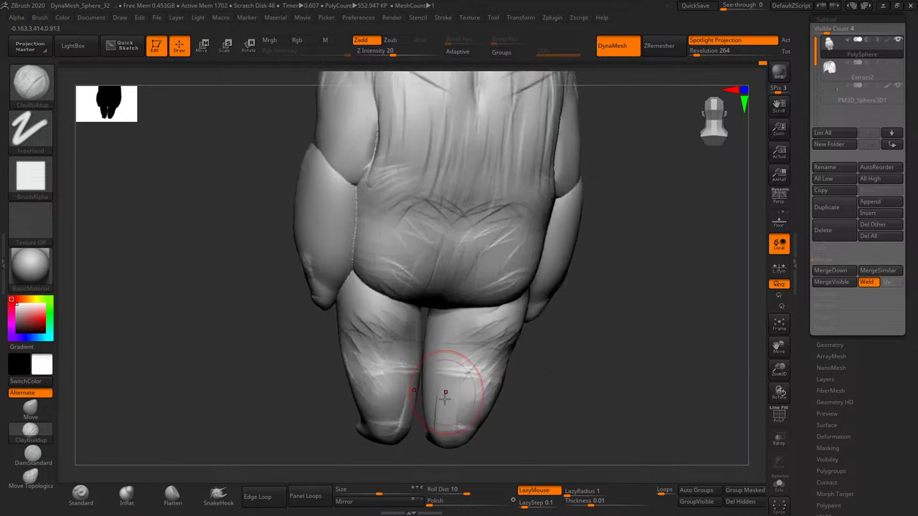
mouse_move(450, 401)
left_mouse_down()
mouse_move(461, 399)
mouse_move(459, 416)
mouse_move(498, 389)
mouse_move(553, 377)
mouse_move(440, 390)
left_mouse_up()
- Sculpt crisscrossing wrinkles on the lower leg, buttocks and back
left_click_drag(502, 387, 500, 345, "shift")
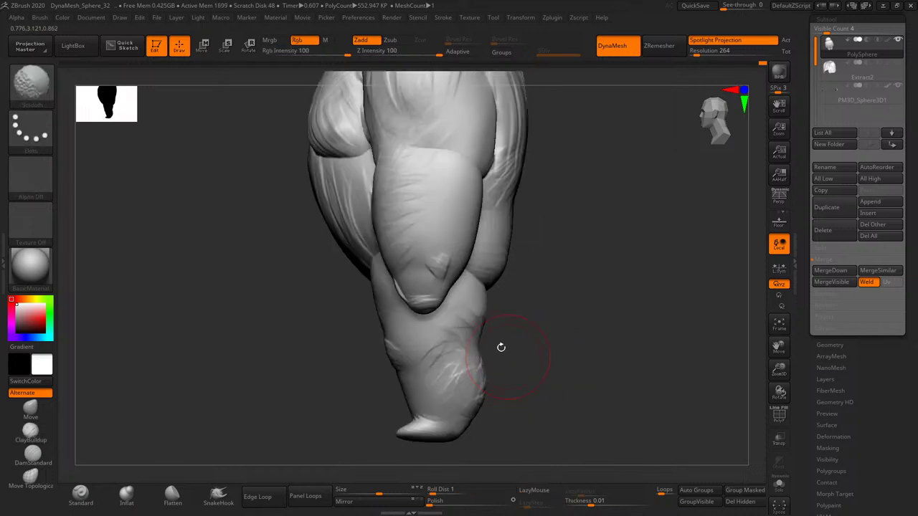
right_click_drag(484, 298, 484, 274)
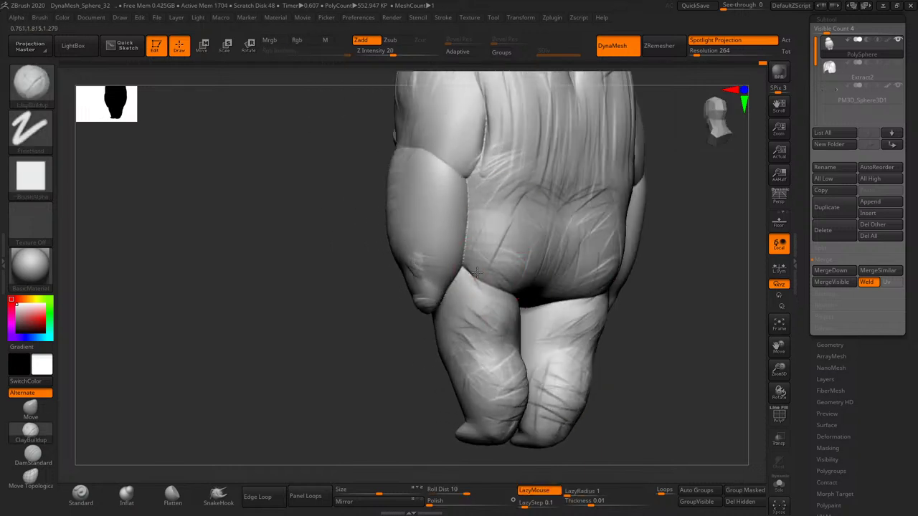
mouse_move(477, 272)
left_mouse_down()
mouse_move(530, 269)
mouse_move(581, 301)
left_mouse_up()
mouse_move(588, 309)
right_mouse_down()
mouse_move(641, 365)
mouse_move(544, 358)
right_mouse_up()
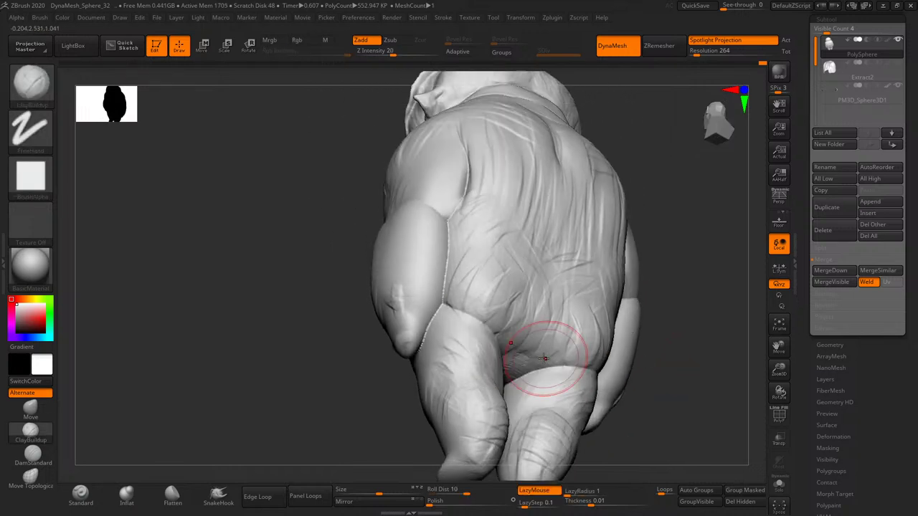
mouse_move(544, 358)
left_mouse_down()
mouse_move(502, 330)
mouse_move(567, 359)
left_mouse_up()
left_click_drag(517, 287, 576, 354)
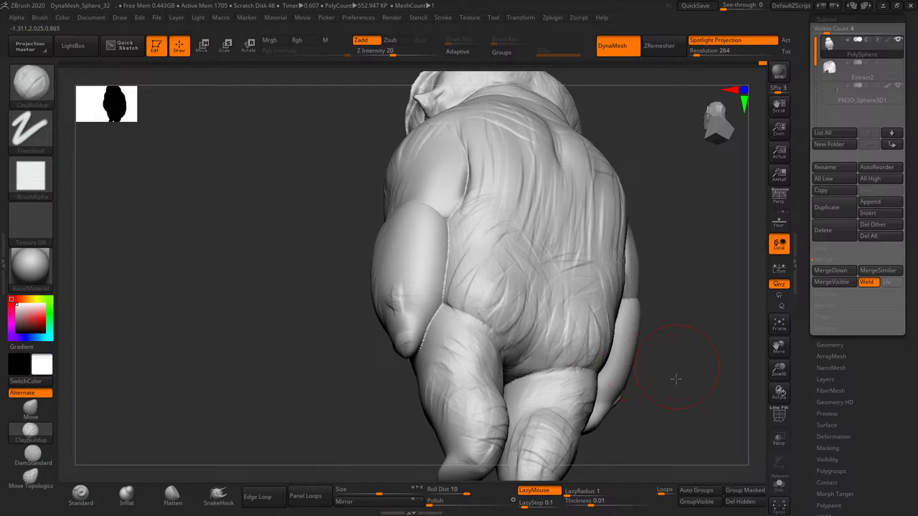
- Inspect the whole creature from side, back and front, smoothing the surface lightly
right_click_drag(675, 379, 550, 325)
mouse_move(619, 361)
right_mouse_down()
mouse_move(650, 369)
mouse_move(593, 331)
right_mouse_up()
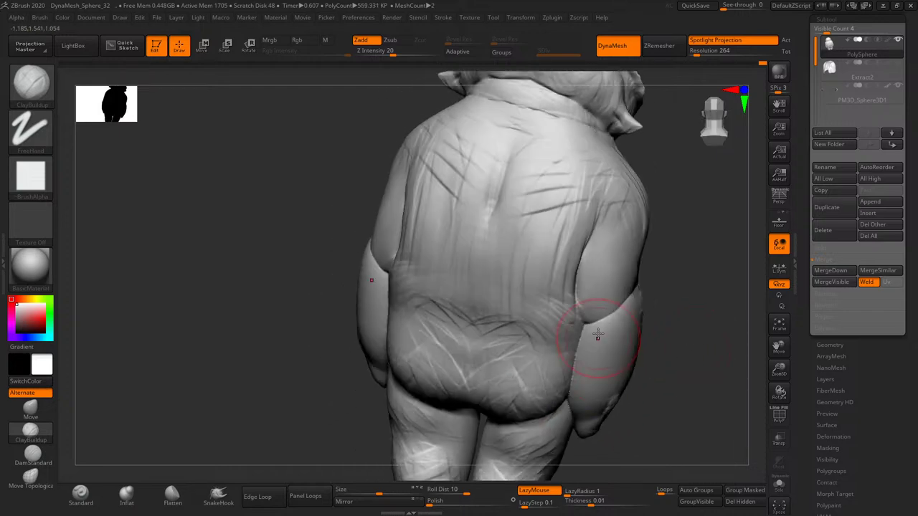
right_click_drag(668, 343, 609, 366)
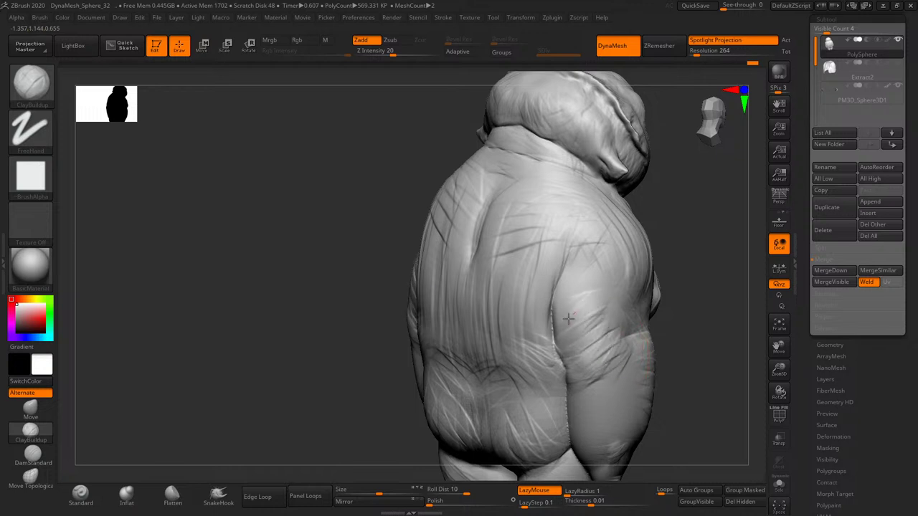
mouse_move(625, 349)
right_mouse_down()
mouse_move(652, 318)
mouse_move(605, 314)
right_mouse_up()
right_click_drag(615, 344, 588, 308)
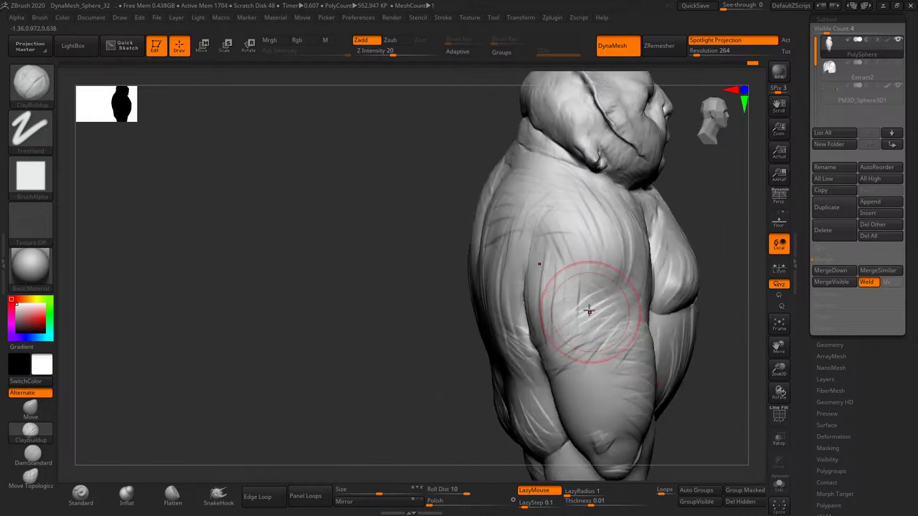
mouse_move(697, 388)
right_mouse_down()
mouse_move(683, 371)
mouse_move(550, 348)
right_mouse_up()
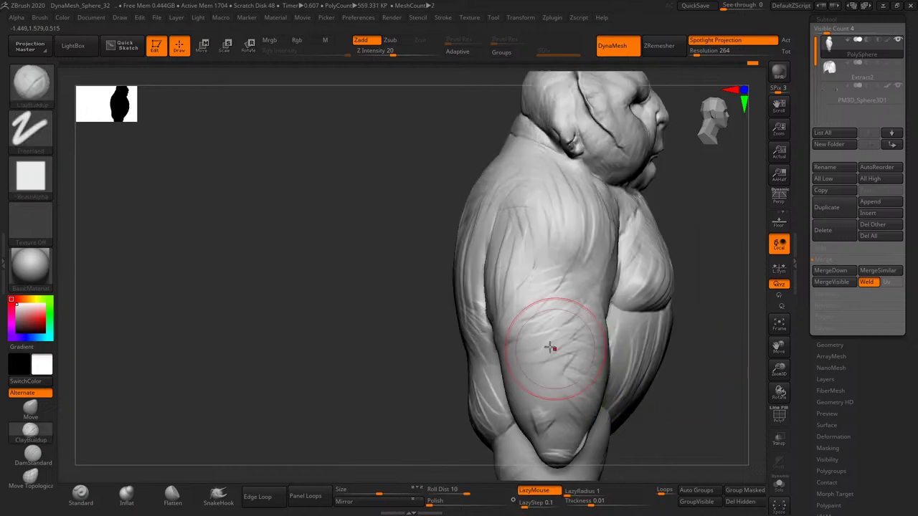
mouse_move(569, 469)
right_mouse_down()
mouse_move(660, 404)
mouse_move(527, 421)
right_mouse_up()
mouse_move(496, 370)
right_mouse_down()
mouse_move(640, 362)
mouse_move(686, 380)
mouse_move(658, 404)
mouse_move(654, 394)
right_mouse_up()
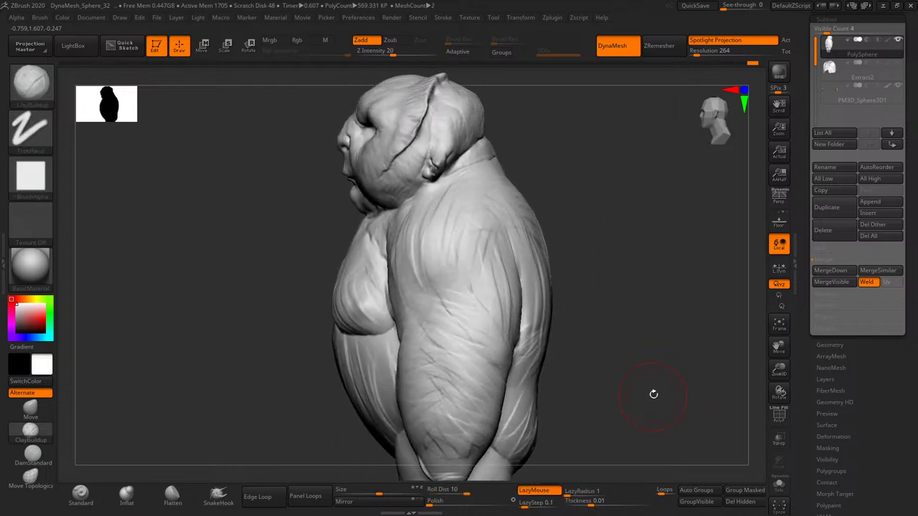
mouse_move(779, 366)
left_mouse_down()
mouse_move(725, 371)
mouse_move(656, 306)
left_mouse_up()
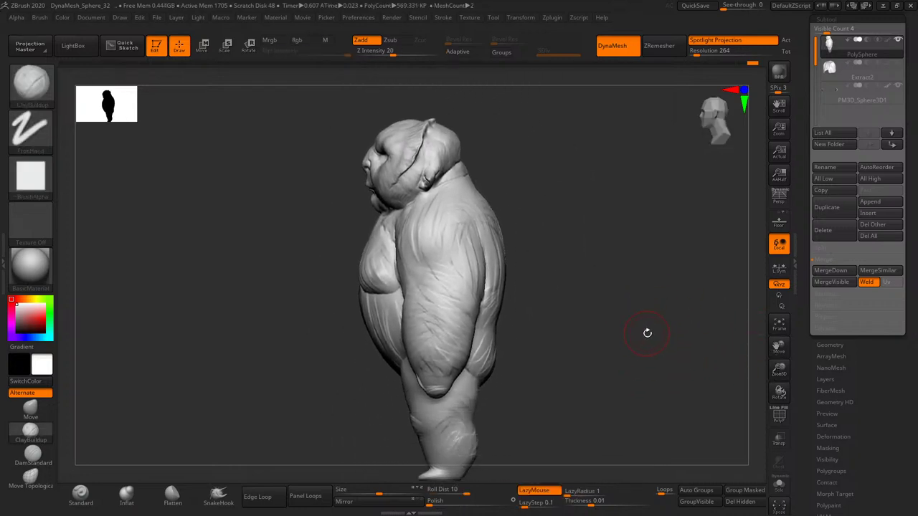
mouse_move(637, 347)
right_mouse_down()
mouse_move(660, 352)
mouse_move(596, 373)
right_mouse_up()
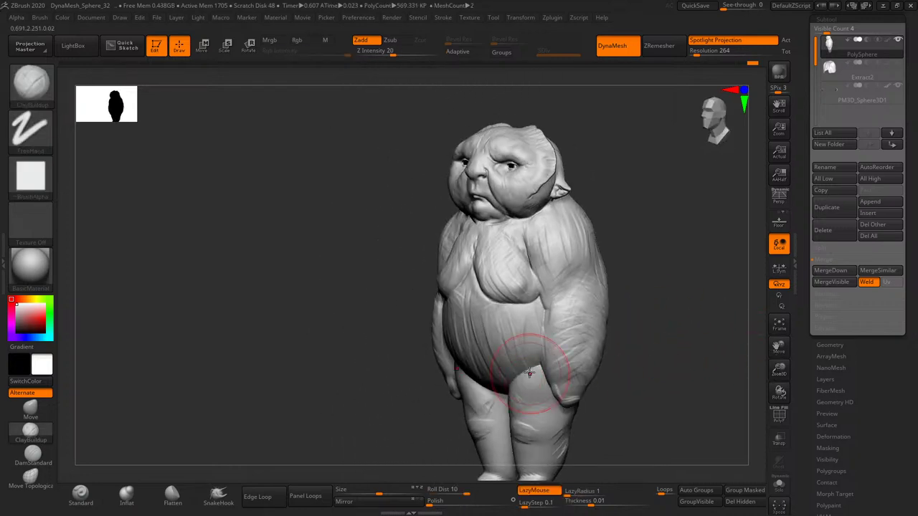
right_click_drag(519, 402, 618, 427)
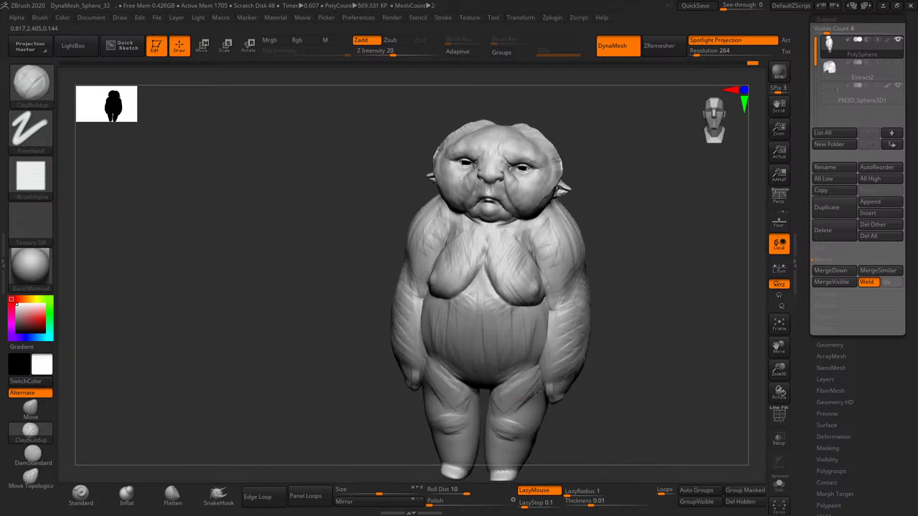
right_click_drag(535, 390, 501, 416, "alt")
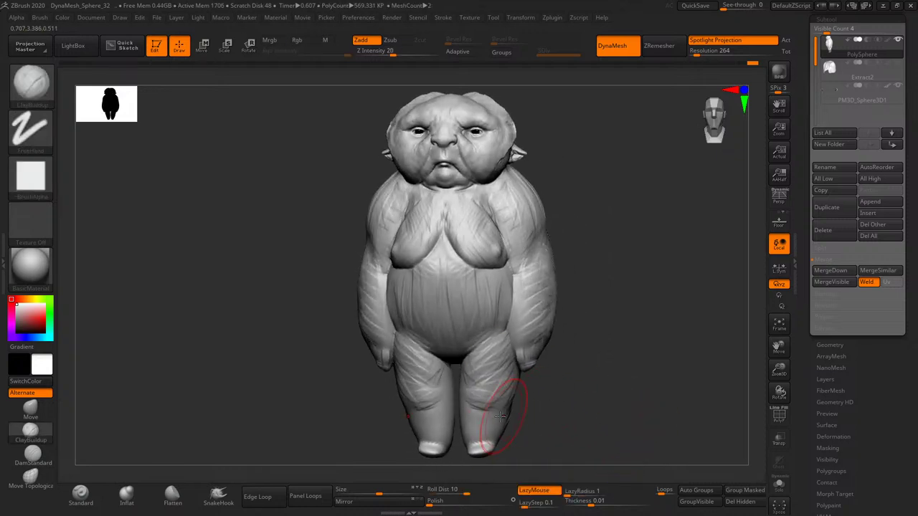
mouse_move(575, 426)
right_mouse_down()
mouse_move(470, 384)
mouse_move(460, 408)
right_mouse_up()
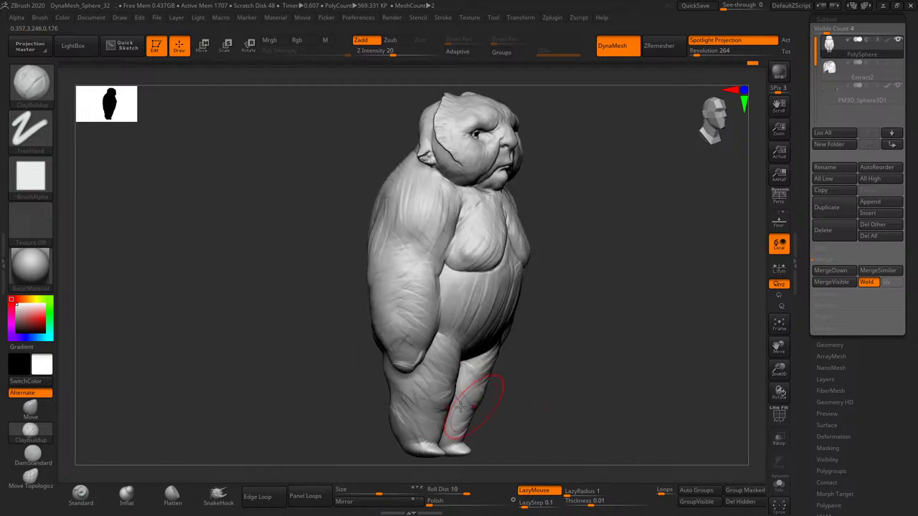
mouse_move(590, 374)
right_mouse_down()
mouse_move(581, 372)
mouse_move(576, 394)
mouse_move(546, 418)
mouse_move(553, 270)
mouse_move(519, 263)
mouse_move(447, 276)
right_mouse_up()
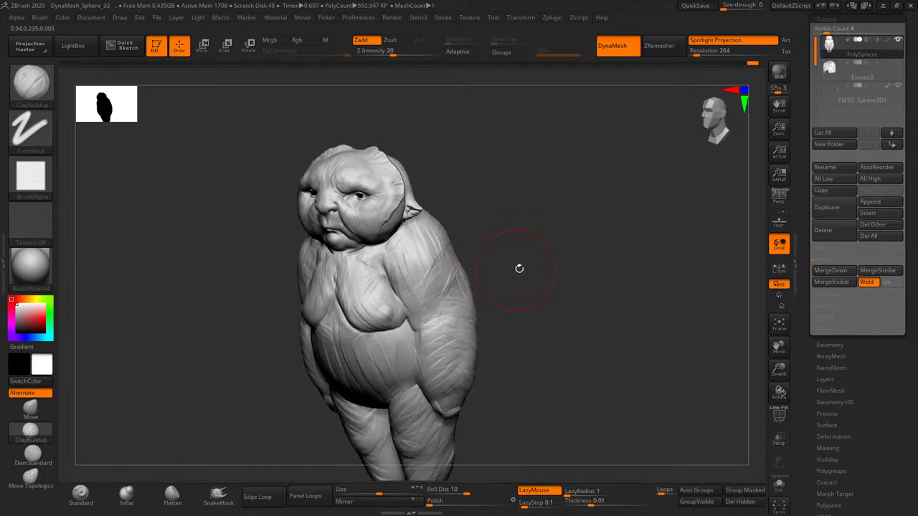
mouse_move(520, 269)
right_mouse_down()
mouse_move(576, 344)
mouse_move(583, 313)
right_mouse_up()
left_click_drag(553, 325, 520, 338)
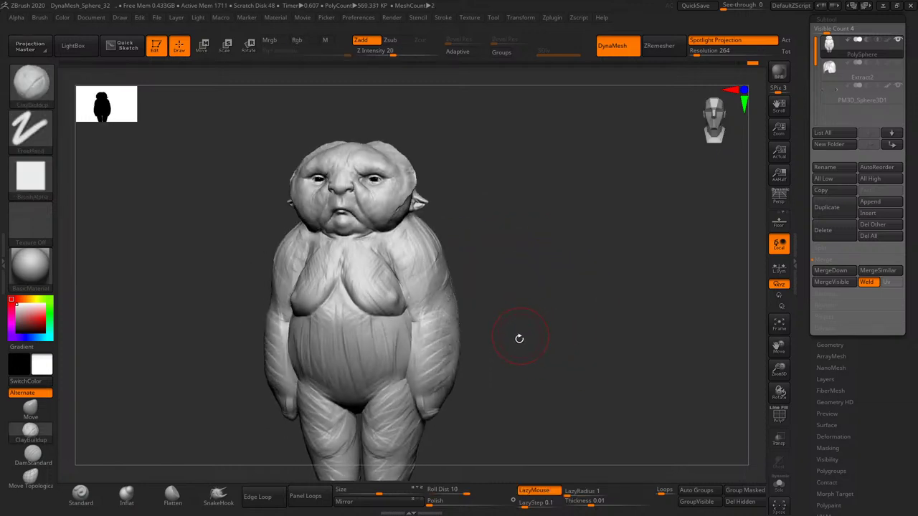
key("shift")
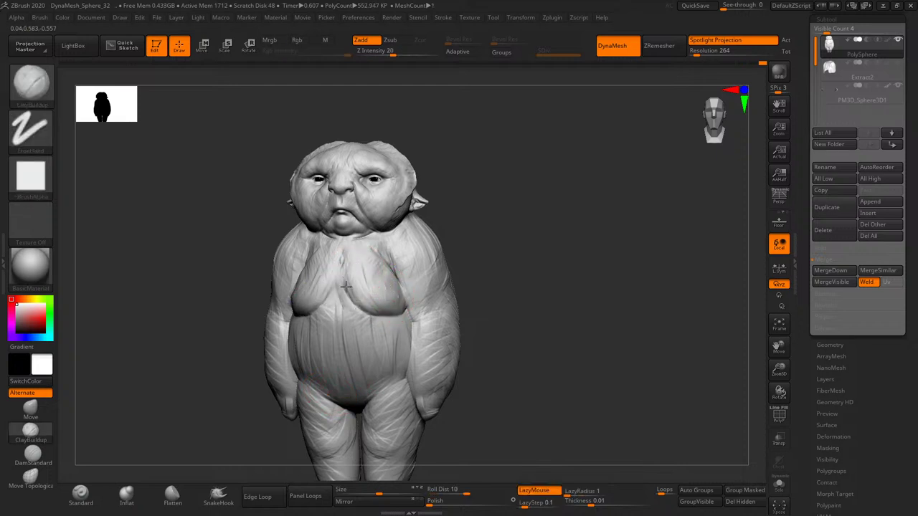
- Make the Extract2 subtool visible so its shells appear over the torso
mouse_move(427, 304)
left_mouse_down()
mouse_move(481, 277)
mouse_move(370, 286)
left_mouse_up()
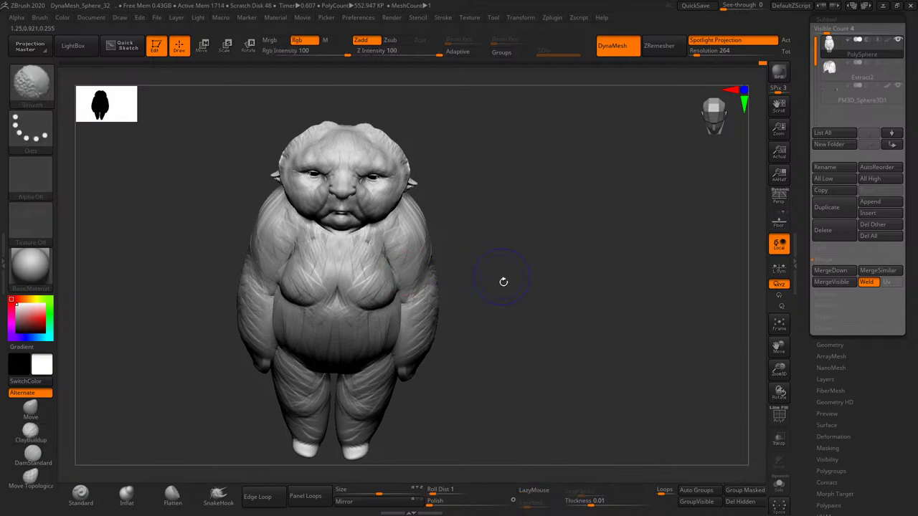
mouse_move(502, 281)
left_mouse_down()
mouse_move(459, 267)
mouse_move(416, 266)
left_mouse_up()
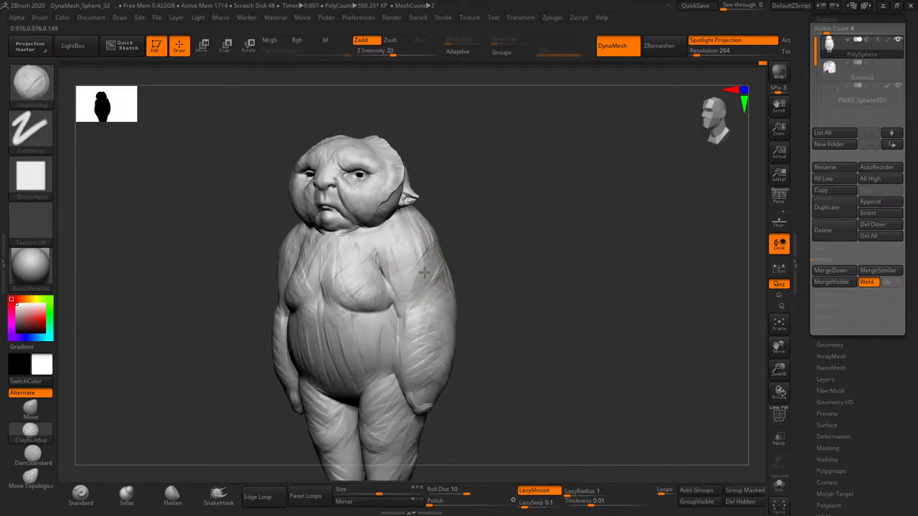
left_click_drag(432, 235, 452, 246)
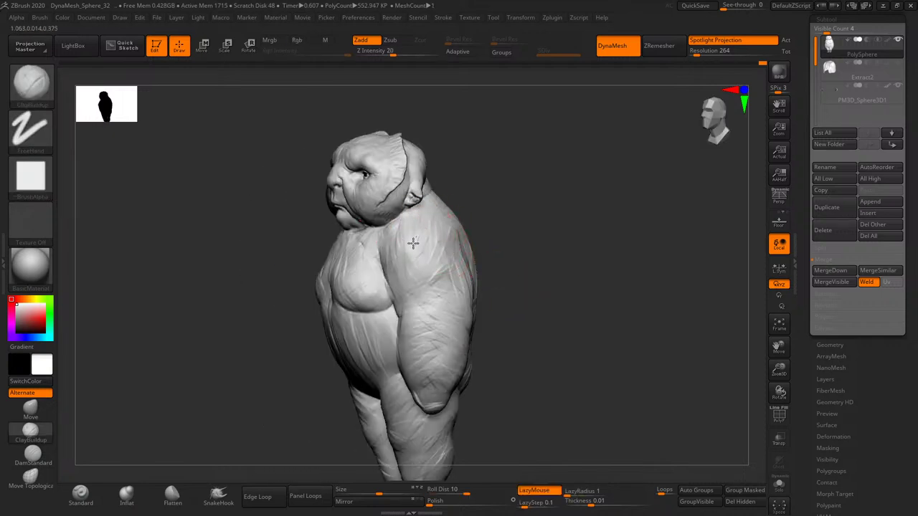
mouse_move(495, 215)
left_mouse_down()
mouse_move(521, 207)
mouse_move(566, 282)
mouse_move(442, 330)
mouse_move(449, 370)
mouse_move(433, 379)
left_mouse_up()
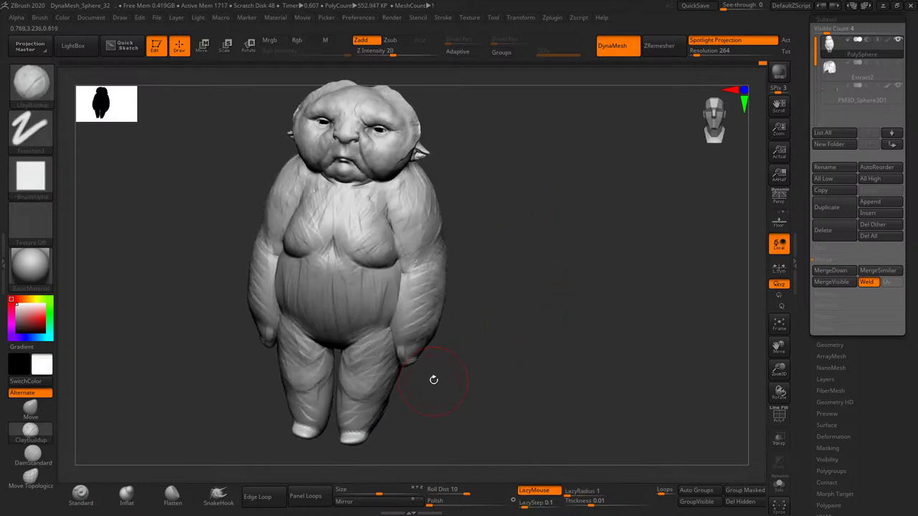
mouse_move(779, 370)
left_mouse_down()
mouse_move(682, 330)
mouse_move(716, 428)
mouse_move(710, 390)
left_mouse_up()
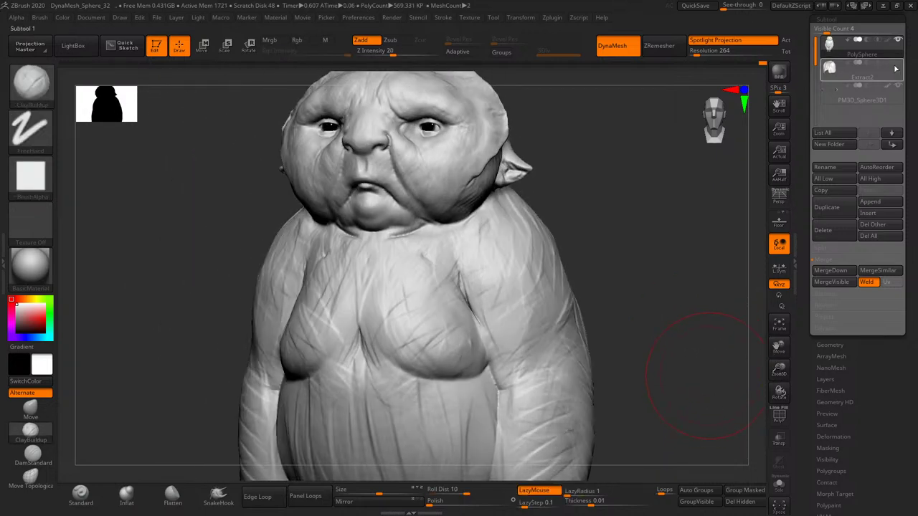
left_click_drag(697, 358, 670, 272, "shift")
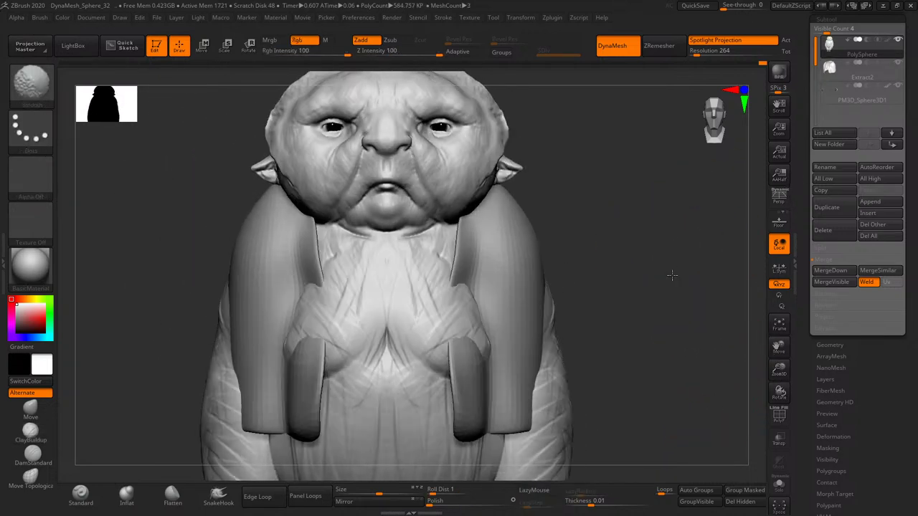
- Select the Extract2 shell and pull both halves to hang straighter, flattening the chest
left_click(513, 318, "alt")
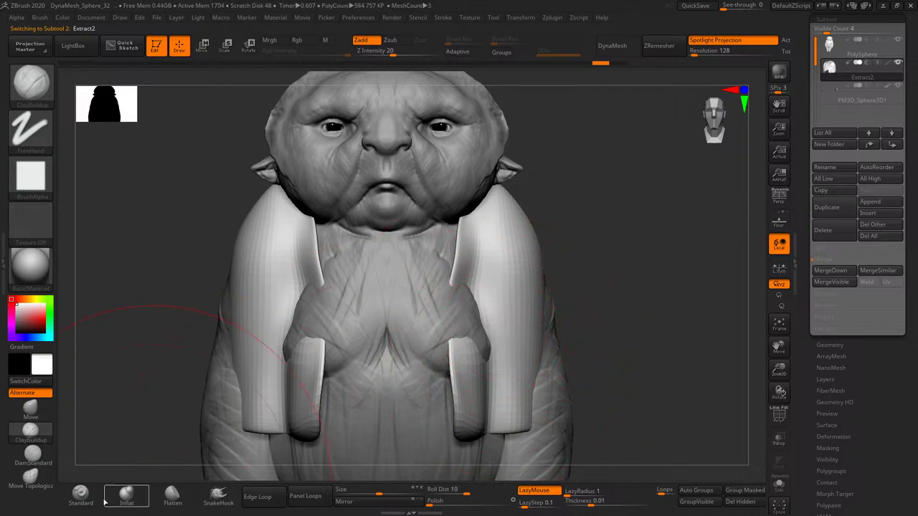
left_click(81, 495)
left_click(30, 409)
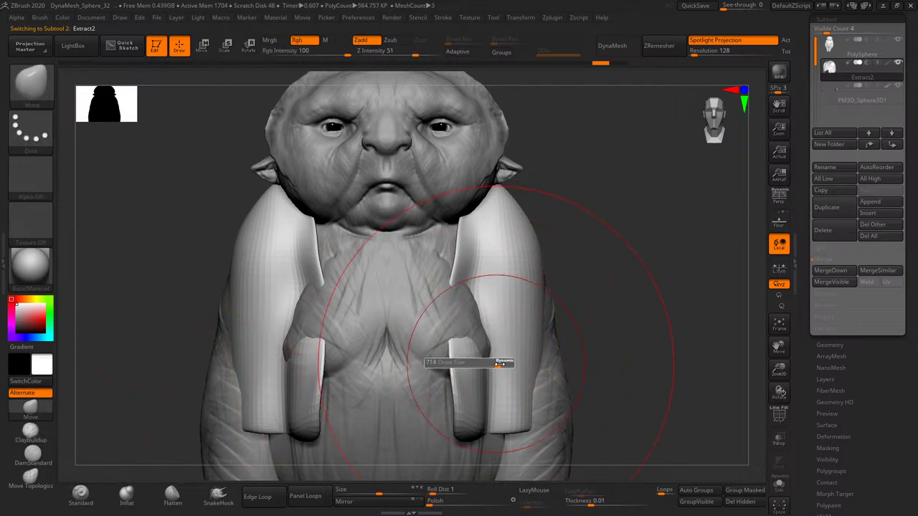
mouse_move(534, 322)
left_mouse_down()
mouse_move(538, 365)
mouse_move(512, 383)
left_mouse_up()
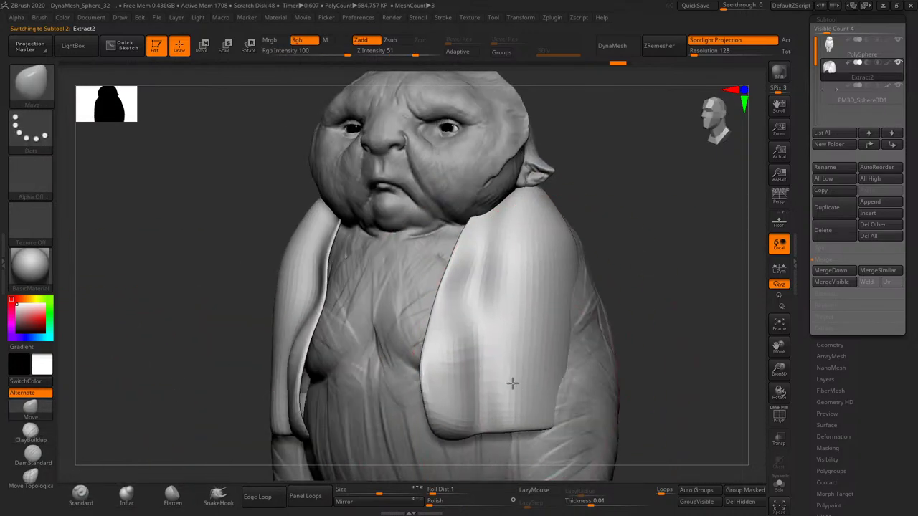
mouse_move(617, 301)
left_mouse_down("shift")
mouse_move(597, 291)
mouse_move(435, 330)
left_mouse_up("shift")
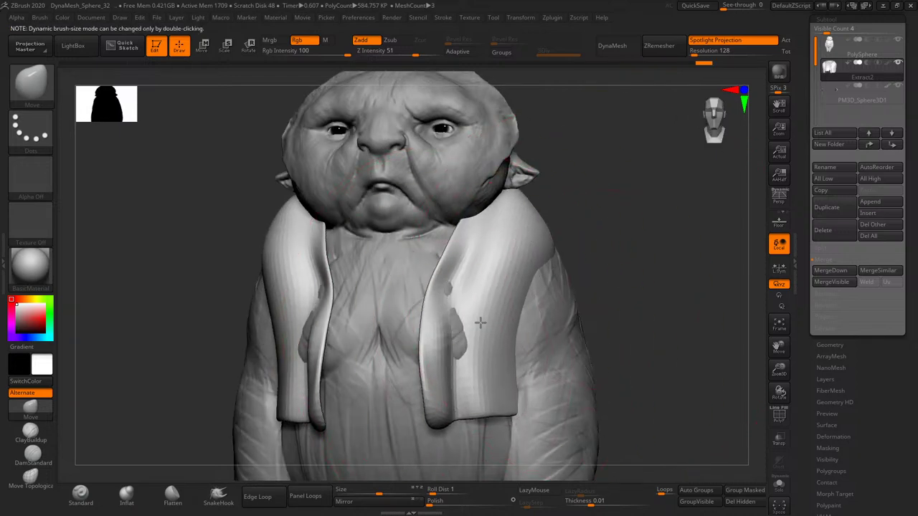
left_click_drag(435, 364, 637, 336)
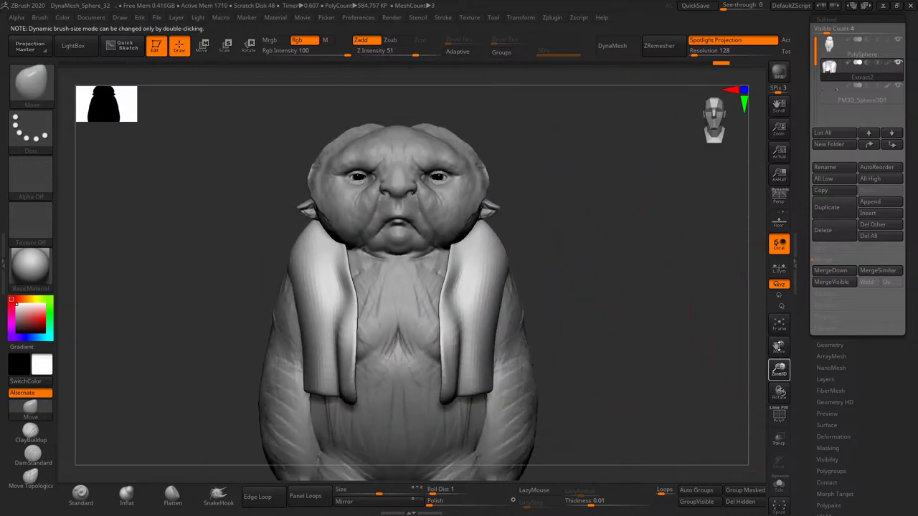
mouse_move(789, 354)
left_mouse_down()
mouse_move(707, 303)
mouse_move(689, 338)
mouse_move(510, 330)
left_mouse_up()
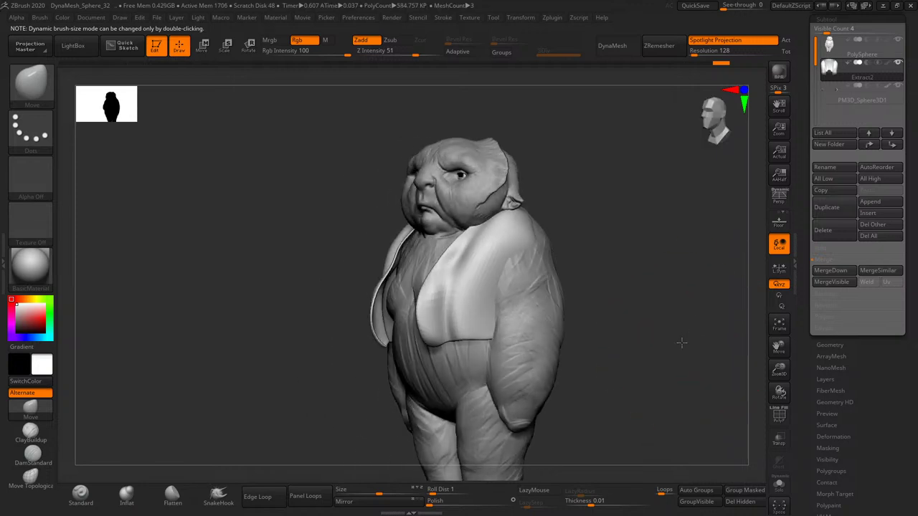
left_click_drag(431, 320, 461, 322)
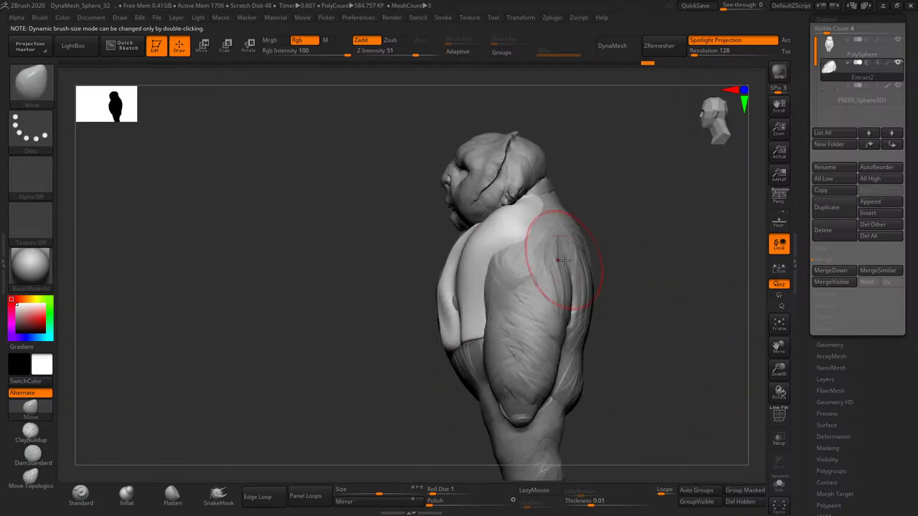
- With an enlarged Move brush, pull the shell's upper back into a smooth rounded hump
left_click_drag(587, 262, 606, 262)
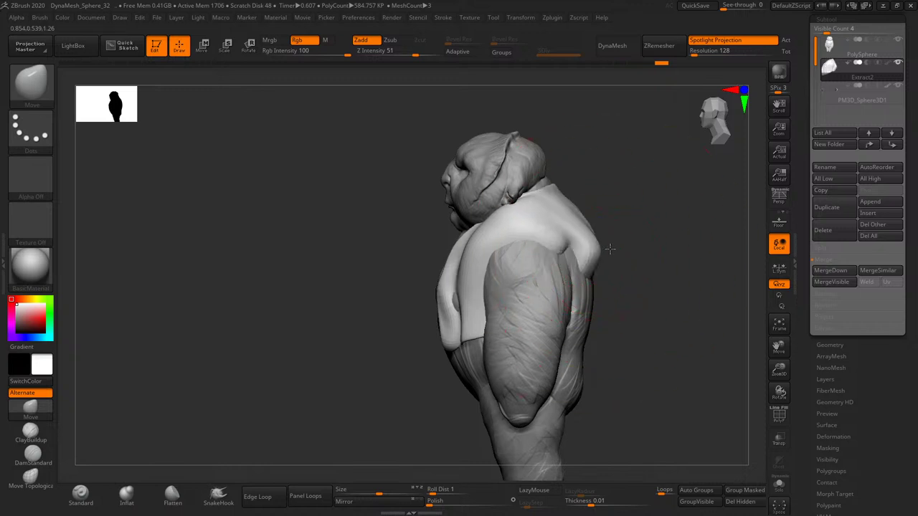
mouse_move(682, 291)
left_mouse_down()
mouse_move(609, 291)
mouse_move(631, 287)
mouse_move(602, 301)
mouse_move(598, 283)
left_mouse_up()
key("s")
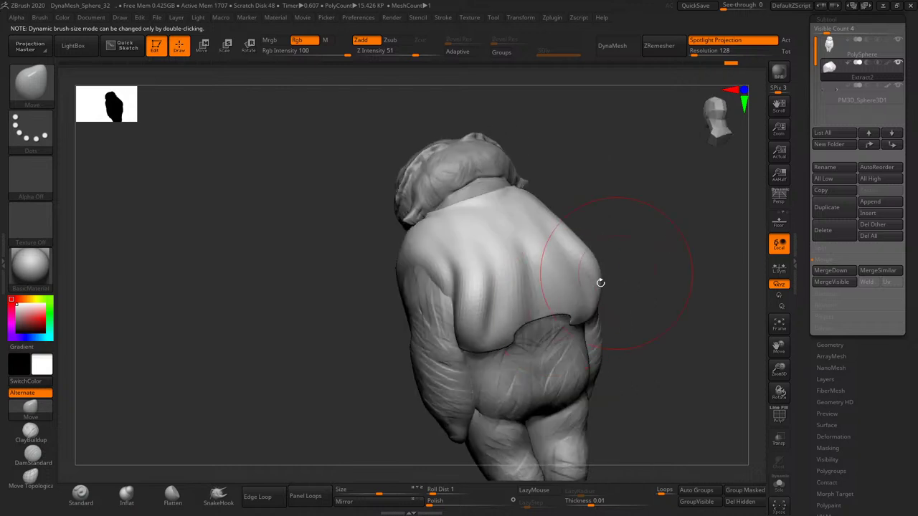
mouse_move(553, 338)
left_mouse_down()
mouse_move(657, 268)
mouse_move(560, 279)
mouse_move(527, 301)
left_mouse_up()
key("b")
key("m")
key("v")
mouse_move(520, 245)
left_mouse_down()
mouse_move(502, 179)
mouse_move(467, 209)
left_mouse_up()
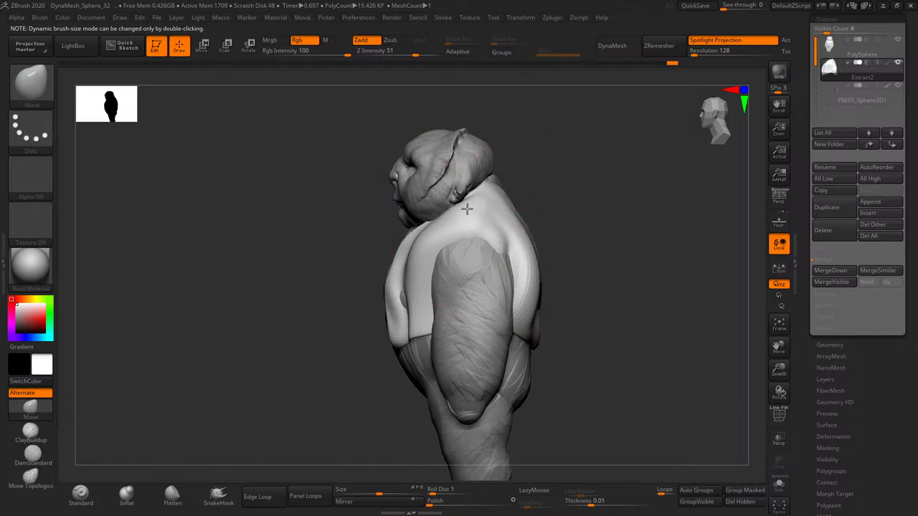
mouse_move(537, 189)
left_mouse_down("shift")
mouse_move(619, 213)
mouse_move(640, 256)
mouse_move(568, 302)
mouse_move(566, 331)
mouse_move(578, 312)
mouse_move(481, 389)
left_mouse_up("shift")
- Select the PolySphere body and Shift-smooth the creases on its lower back and buttocks
left_click(475, 394, "alt")
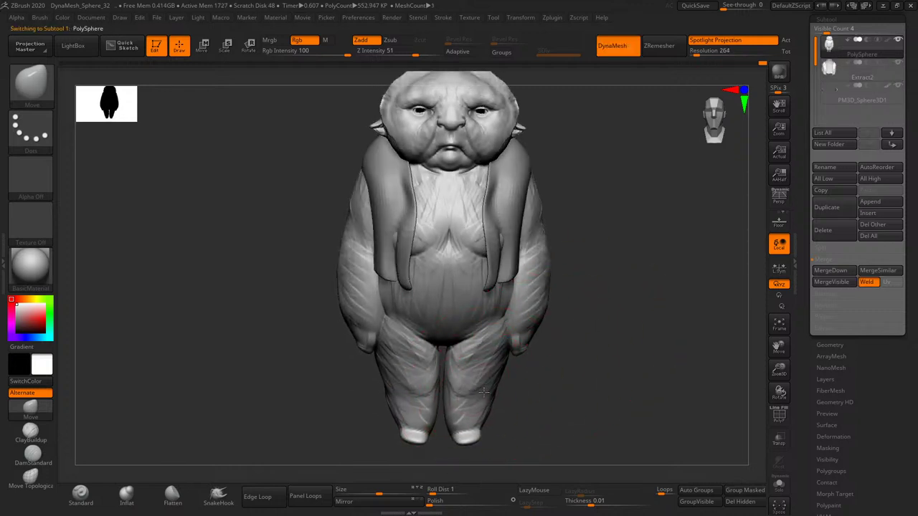
mouse_move(484, 391)
right_mouse_down()
mouse_move(509, 389)
mouse_move(494, 404)
right_mouse_up()
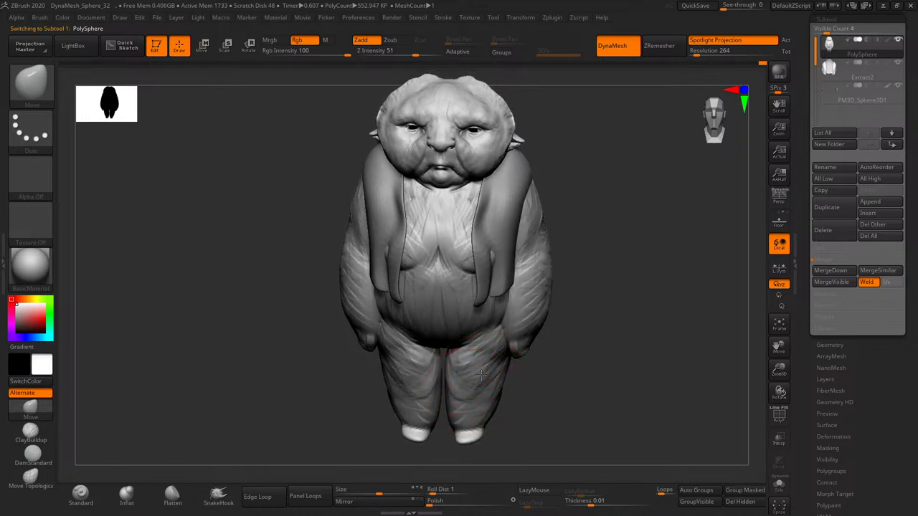
mouse_move(485, 367)
right_mouse_down()
mouse_move(584, 373)
mouse_move(463, 392)
mouse_move(507, 434)
mouse_move(467, 429)
mouse_move(558, 395)
mouse_move(543, 406)
mouse_move(498, 374)
right_mouse_up()
key("s")
key("s")
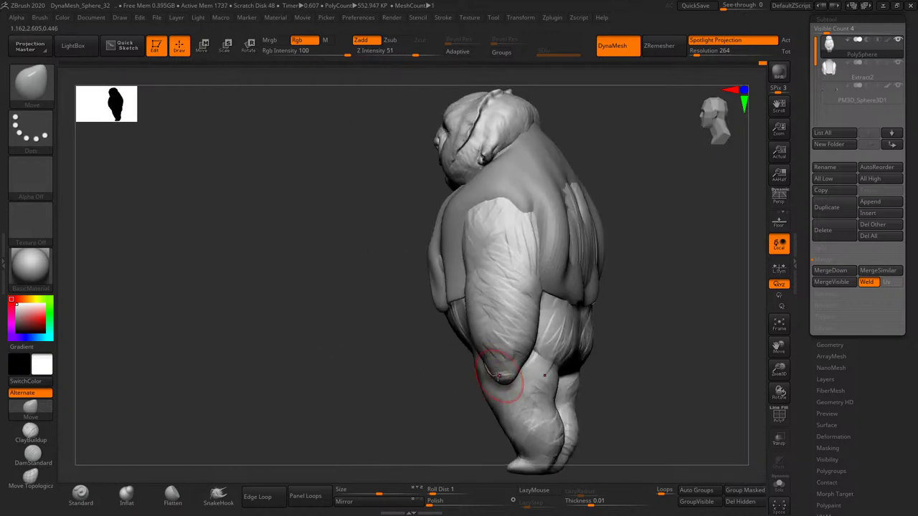
mouse_move(628, 330)
right_mouse_down()
mouse_move(613, 361)
mouse_move(448, 390)
right_mouse_up()
key("s")
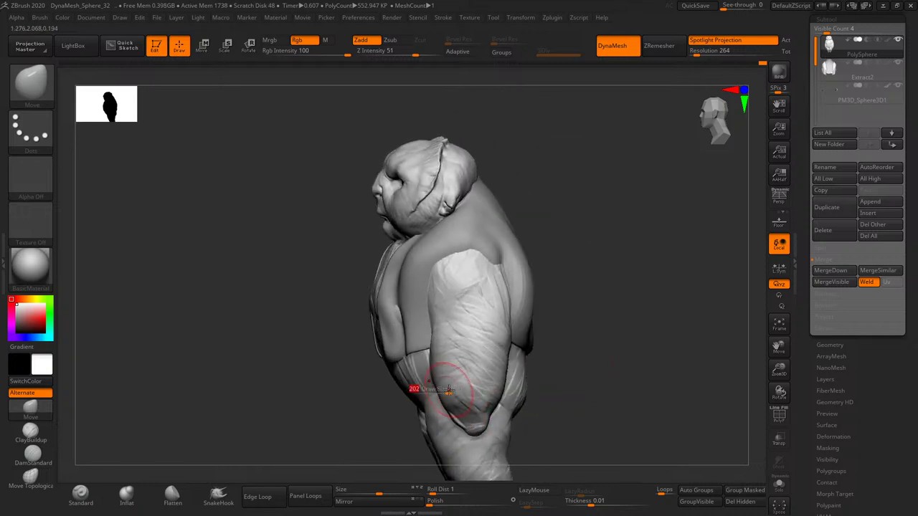
mouse_move(643, 332)
right_mouse_down()
mouse_move(633, 354)
mouse_move(656, 358)
mouse_move(598, 361)
mouse_move(558, 386)
right_mouse_up()
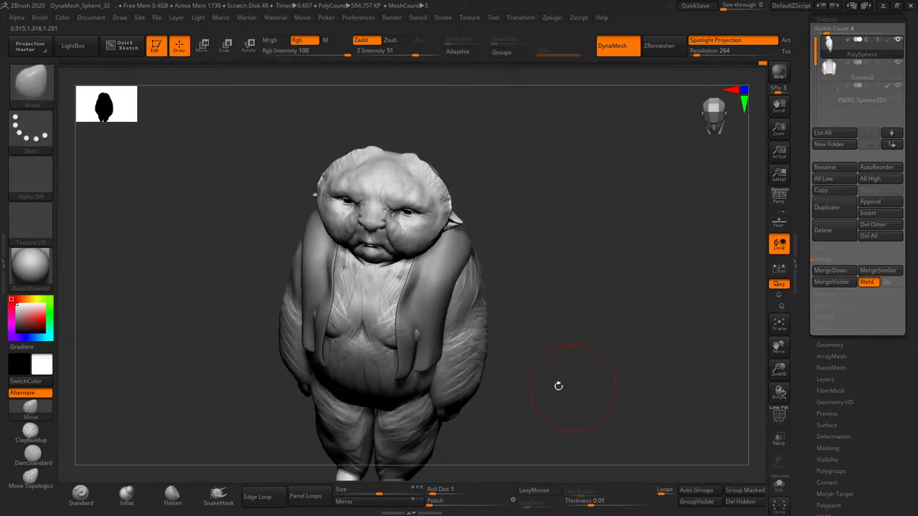
mouse_move(473, 316)
right_mouse_down()
mouse_move(530, 301)
mouse_move(573, 339)
mouse_move(576, 332)
mouse_move(574, 345)
right_mouse_up()
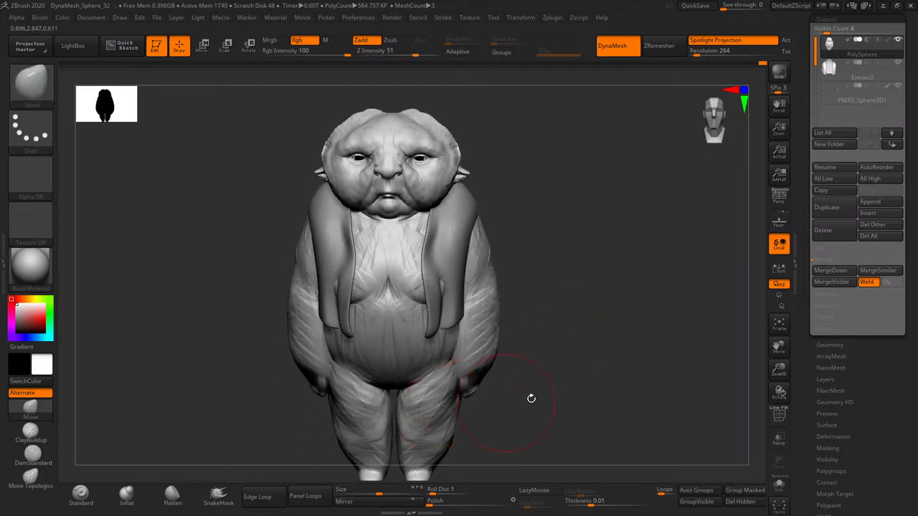
mouse_move(531, 398)
right_mouse_down()
mouse_move(631, 379)
mouse_move(623, 391)
mouse_move(537, 410)
mouse_move(533, 389)
mouse_move(561, 394)
right_mouse_up()
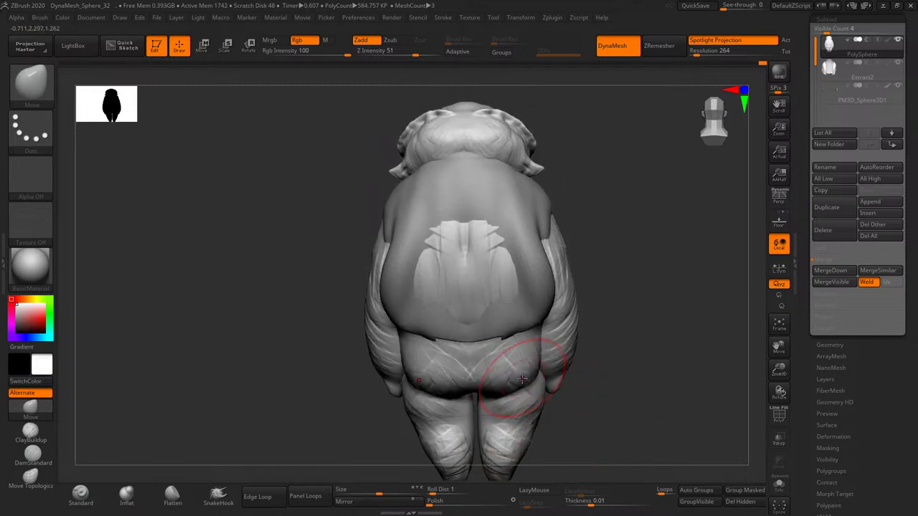
left_click_drag(522, 378, 522, 371, "shift")
right_click_drag(610, 349, 553, 281)
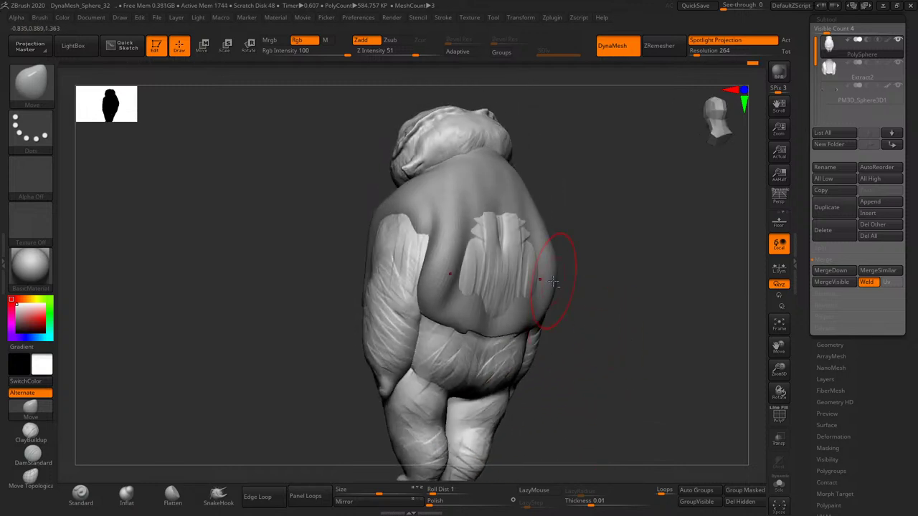
left_click(539, 279, "alt")
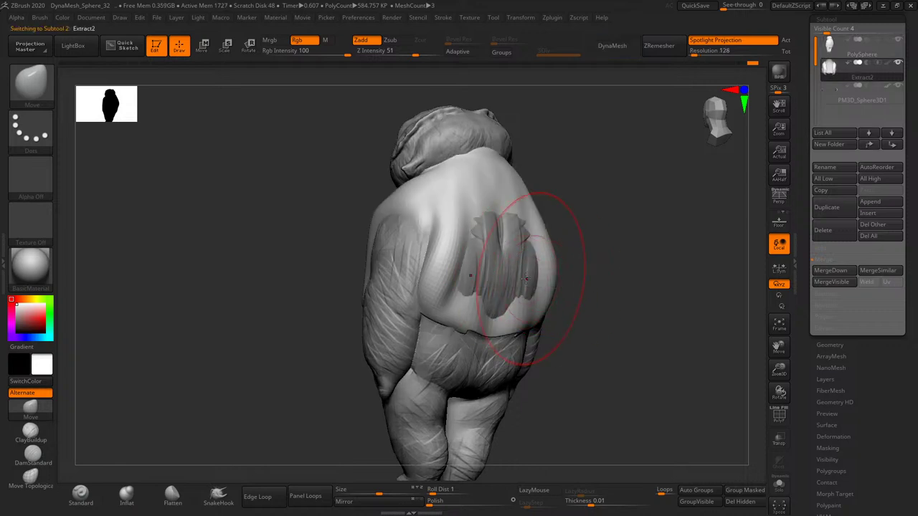
- Smooth the patch on the garment's back and soften its back edge and lower hem
left_click_drag(525, 278, 543, 270, "shift")
right_click_drag(601, 301, 517, 344)
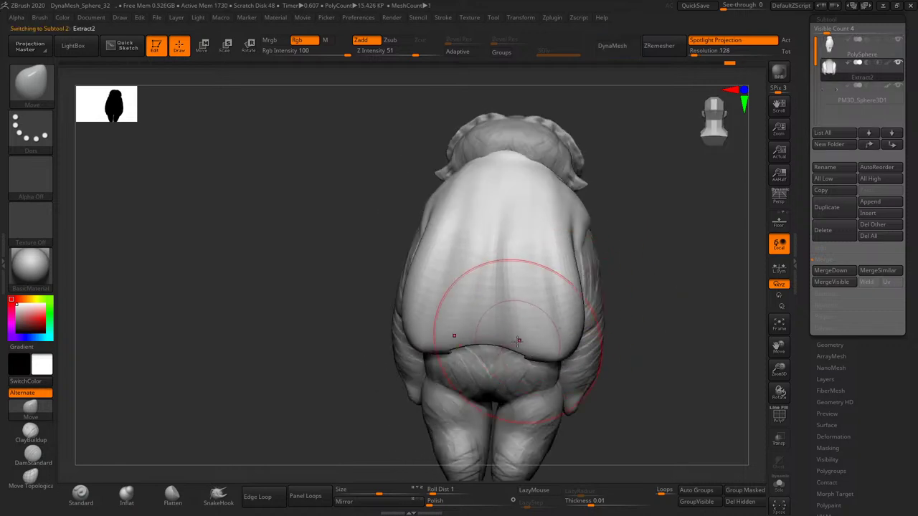
left_click_drag(502, 389, 583, 338, "shift")
mouse_move(584, 337)
right_mouse_down()
mouse_move(636, 330)
mouse_move(502, 359)
right_mouse_up()
left_click_drag(502, 330, 526, 475, "shift")
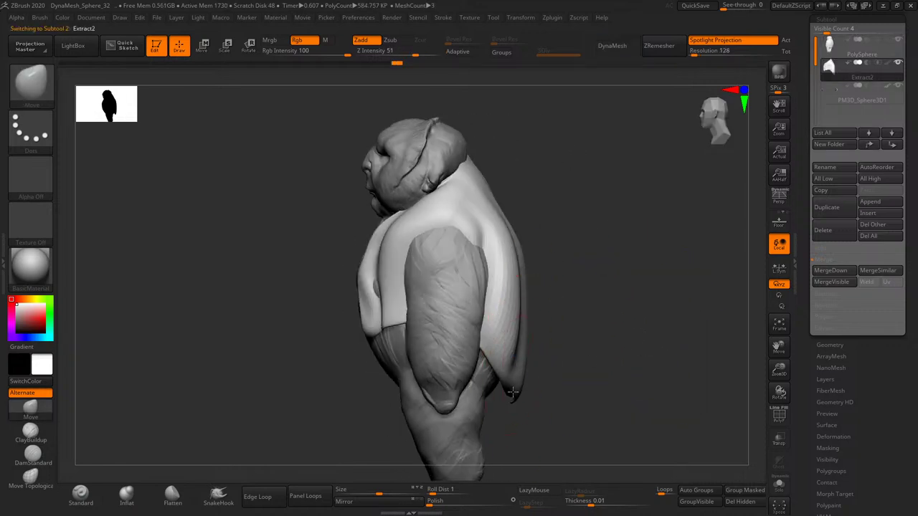
right_click_drag(526, 475, 502, 338, "alt")
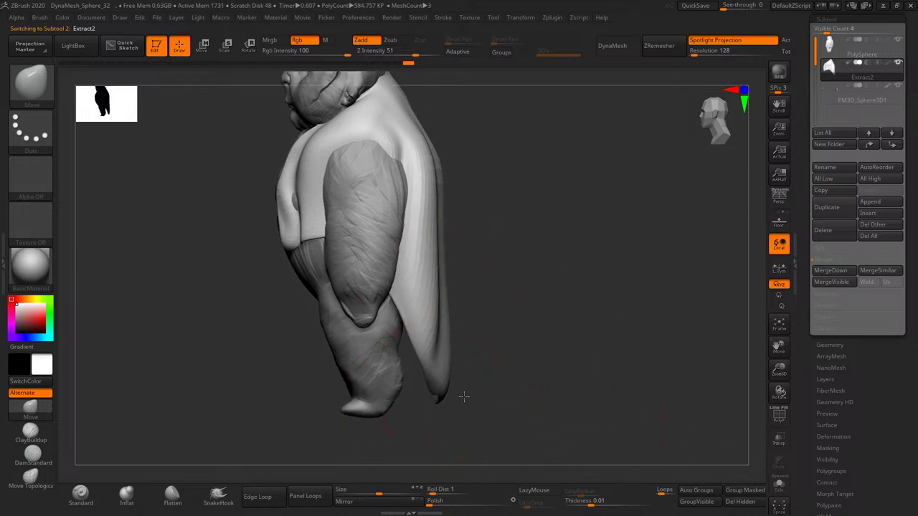
- Pull the garment's lower tip out into a thin tail curving down and right
left_click_drag(461, 395, 605, 410)
mouse_move(515, 357)
left_mouse_down()
mouse_move(488, 391)
mouse_move(588, 390)
left_mouse_up()
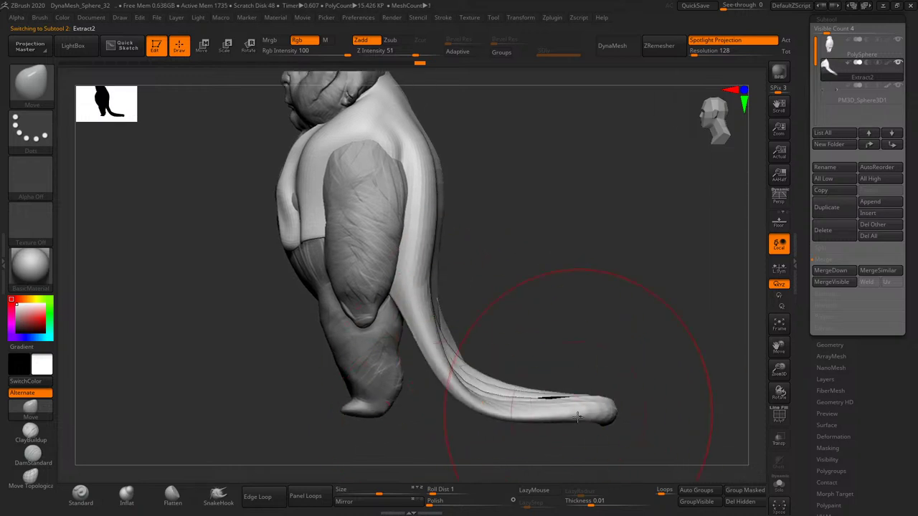
mouse_move(502, 387)
left_mouse_down()
mouse_move(595, 391)
mouse_move(587, 393)
left_mouse_up()
right_click_drag(587, 393, 599, 408)
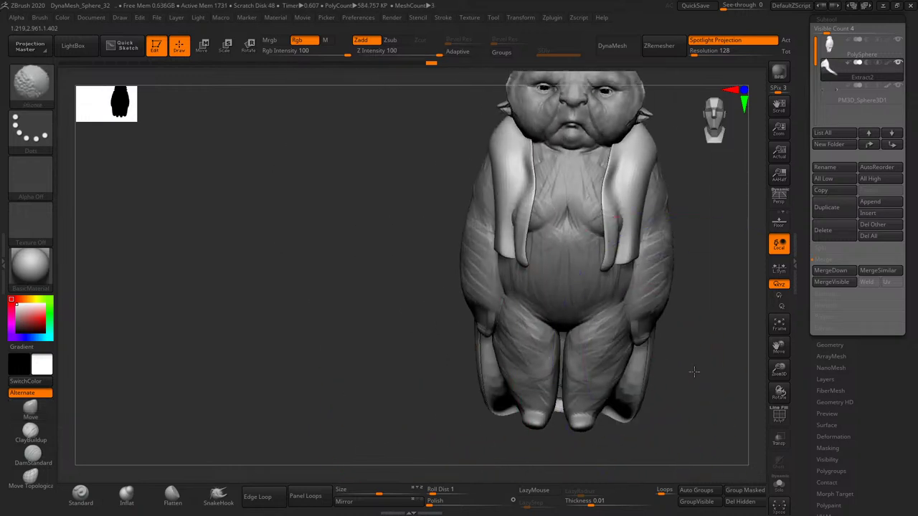
- With Extract2 active, drag both front strap tips downward into long coat panels
left_click(535, 398, "alt")
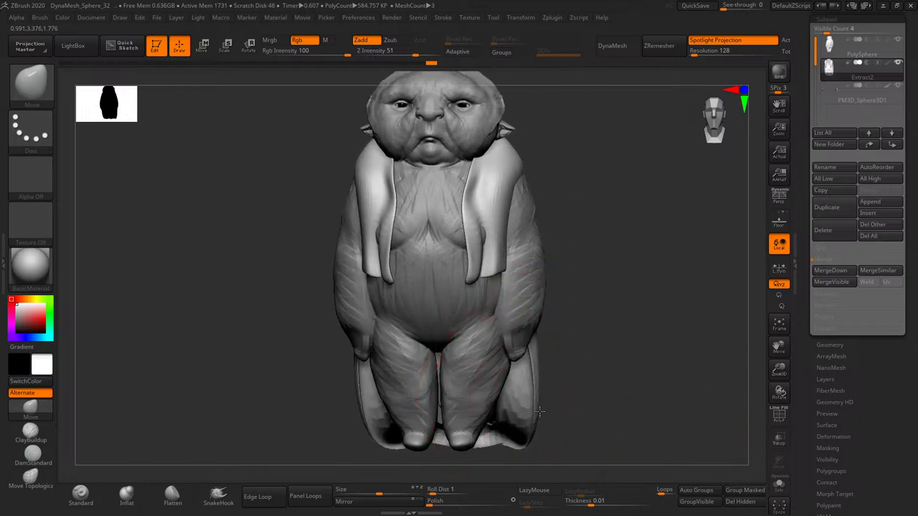
right_click_drag(607, 342, 592, 381, "alt")
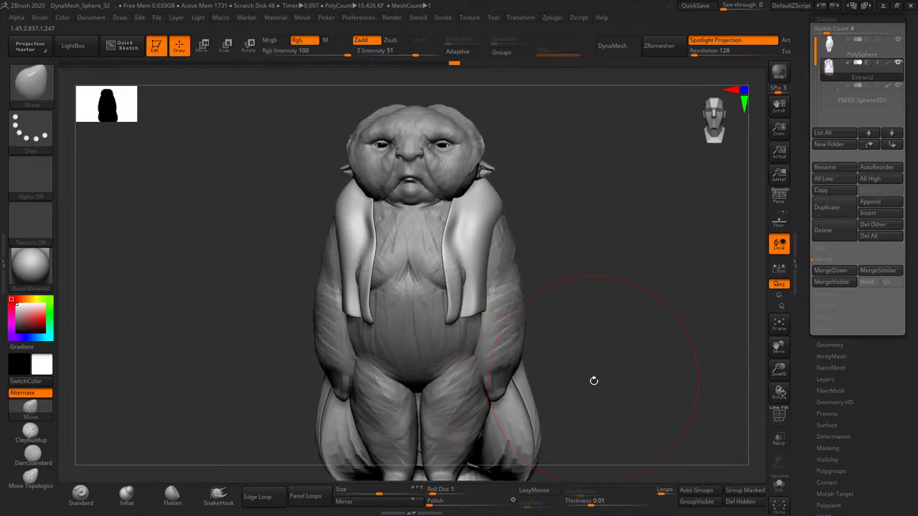
left_click(548, 390, "alt")
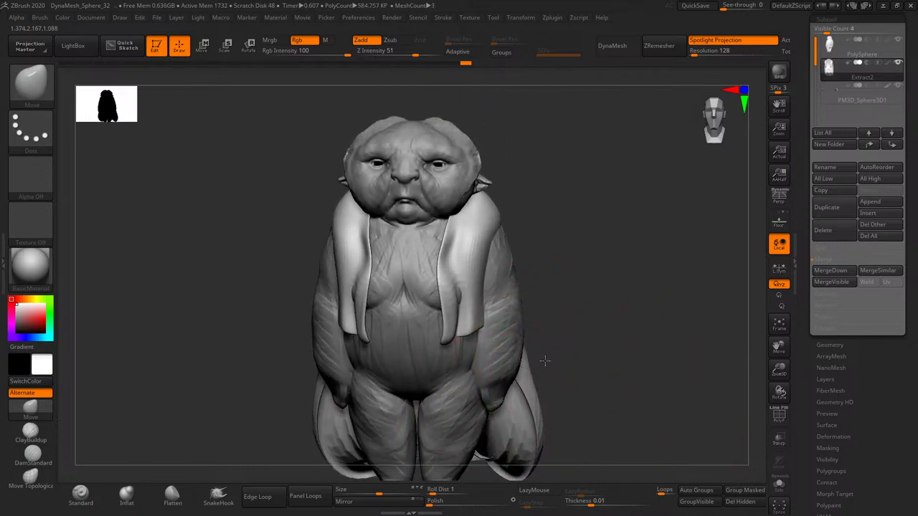
left_click(534, 369, "alt")
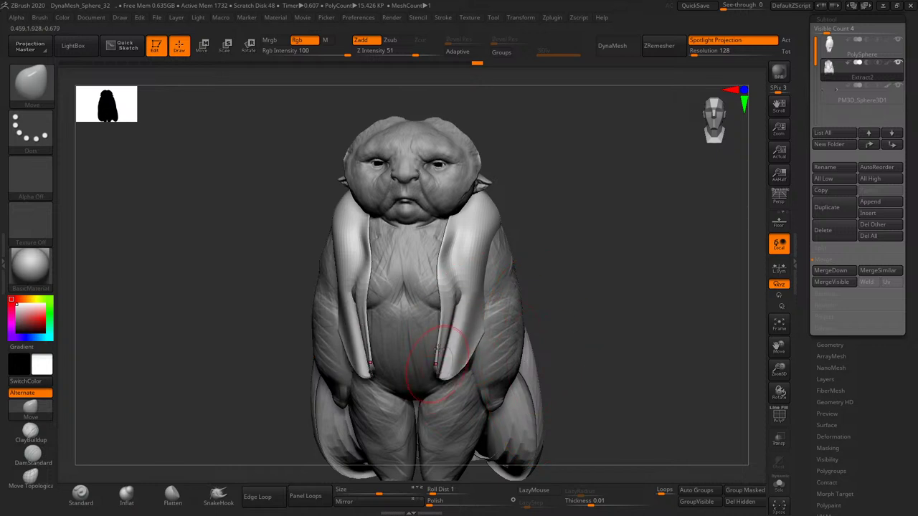
right_click_drag(444, 366, 561, 320, "shift")
left_click_drag(436, 362, 429, 431)
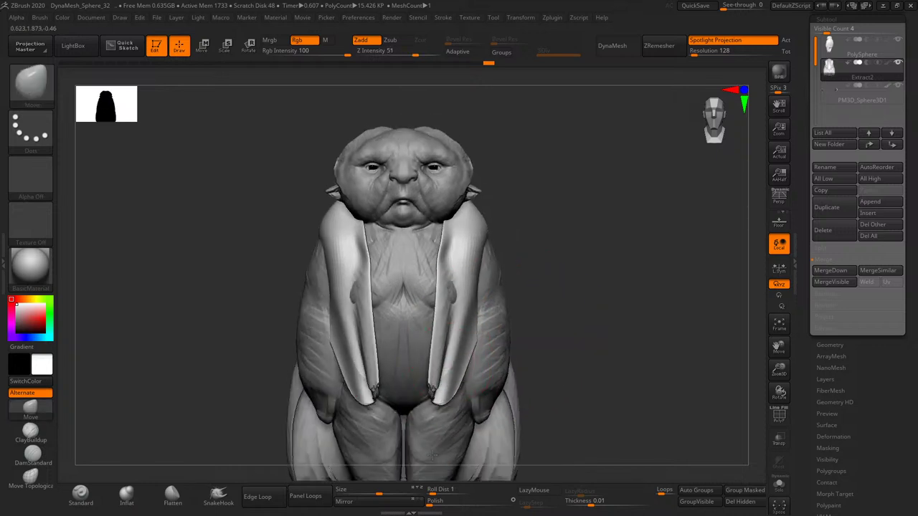
right_click_drag(655, 357, 647, 349, "alt")
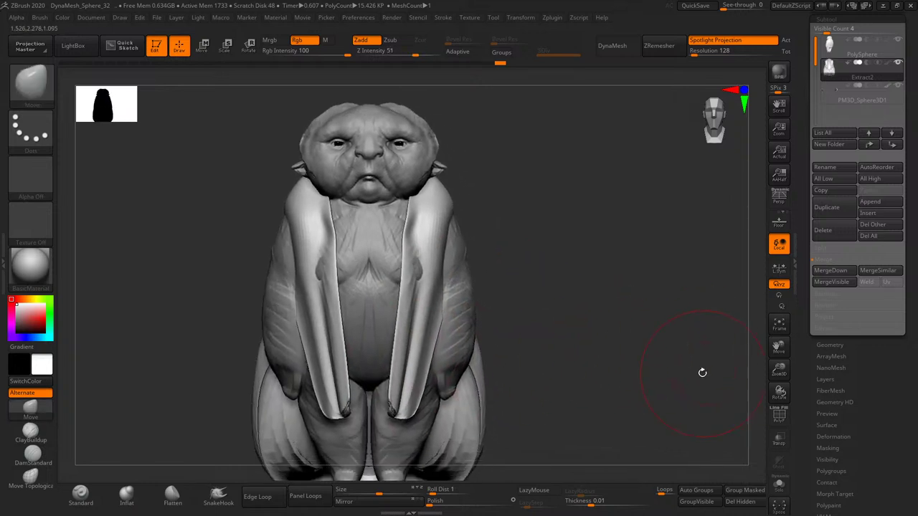
mouse_move(702, 373)
right_mouse_down()
mouse_move(695, 375)
mouse_move(721, 372)
right_mouse_up()
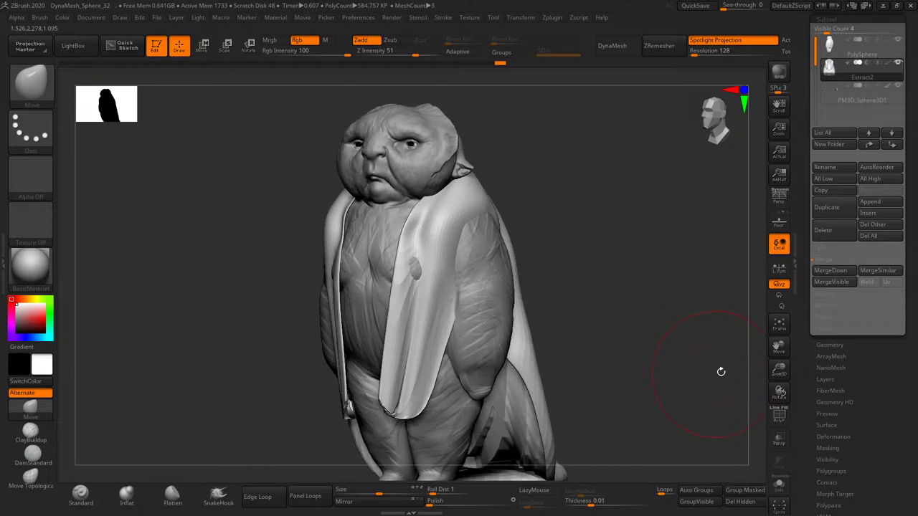
- Run automatic retopology on the garment, then select the Move brush (B, M, V)
left_click(829, 345)
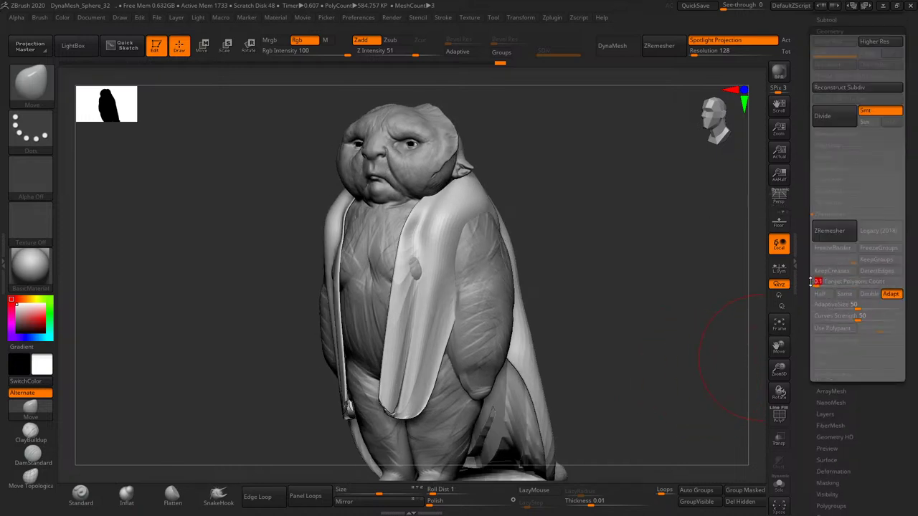
left_click(829, 231)
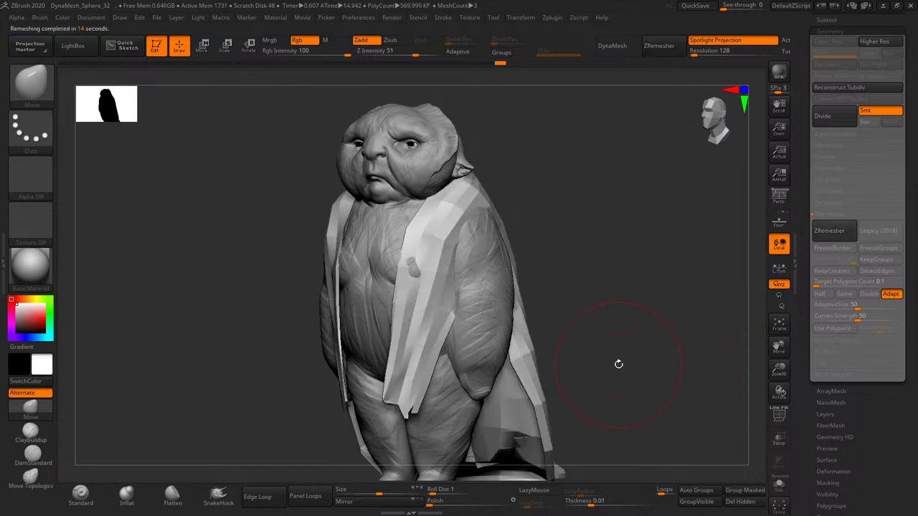
mouse_move(617, 371)
left_mouse_down("shift")
mouse_move(631, 371)
mouse_move(628, 388)
left_mouse_up("shift")
key("b")
key("m")
key("v")
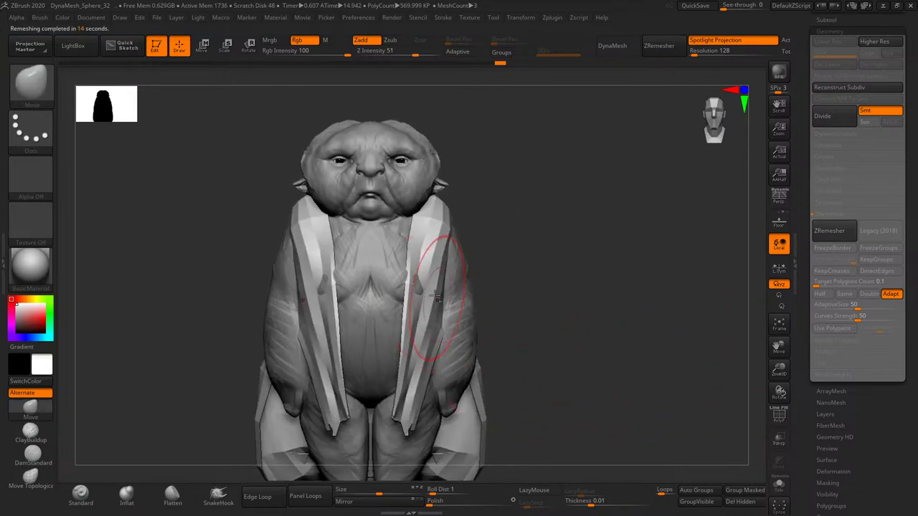
- Push both coat lapels inward and pull the lower coat down around the legs
left_click_drag(517, 294, 566, 291)
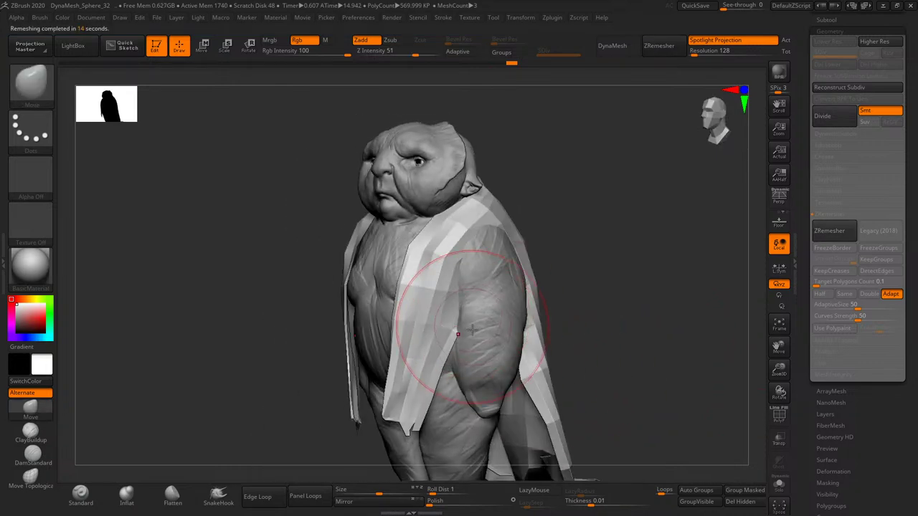
key("s")
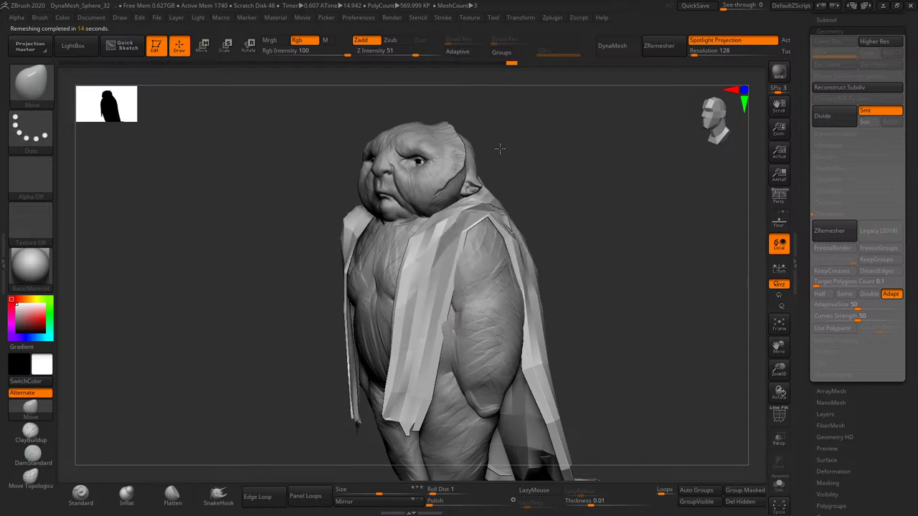
left_click_drag(548, 194, 538, 216, "shift")
left_click_drag(467, 216, 452, 272)
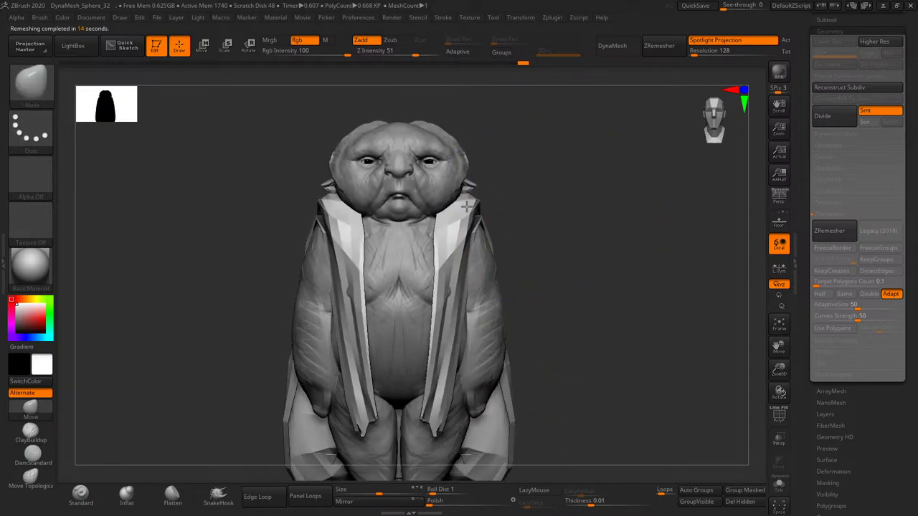
mouse_move(459, 309)
left_mouse_down()
mouse_move(435, 330)
mouse_move(471, 400)
left_mouse_up()
left_click_drag(534, 358, 542, 309)
left_click_drag(464, 376, 429, 414)
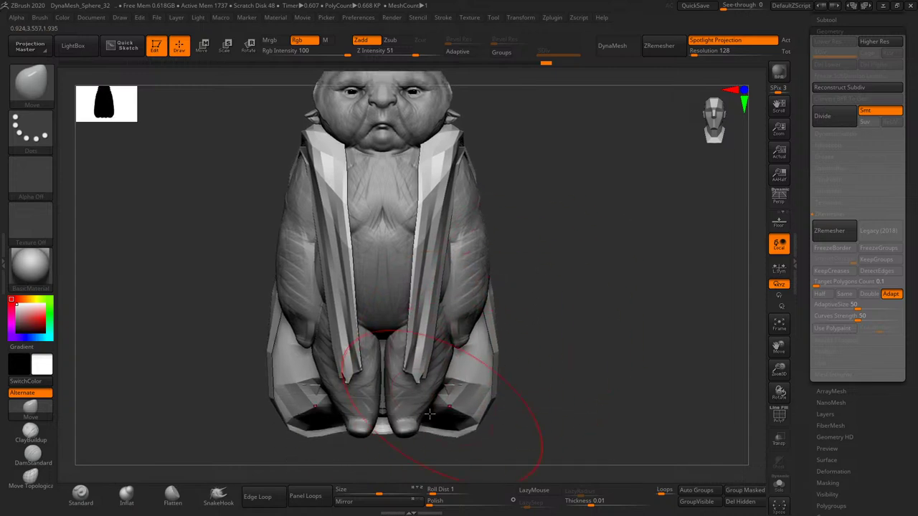
key("s")
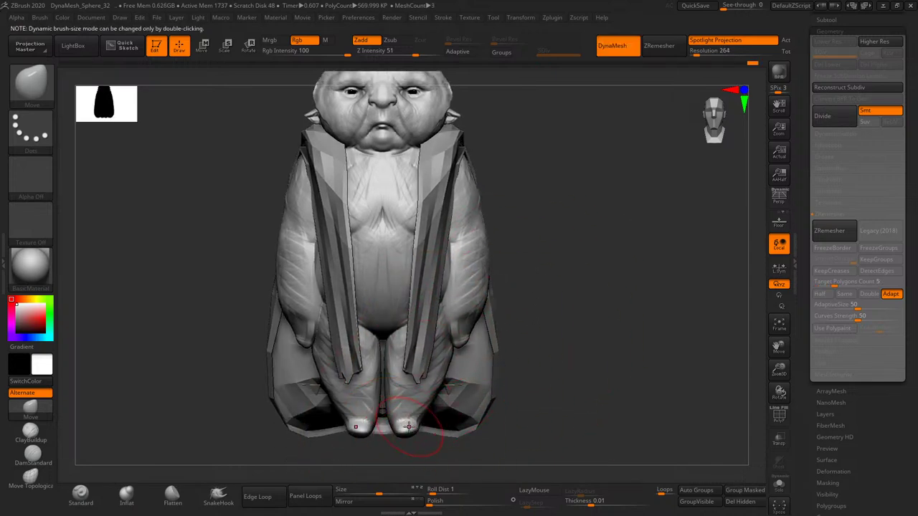
- From a straight top view, reshape the inner feet lobes symmetrically
left_click_drag(593, 379, 549, 363, "shift")
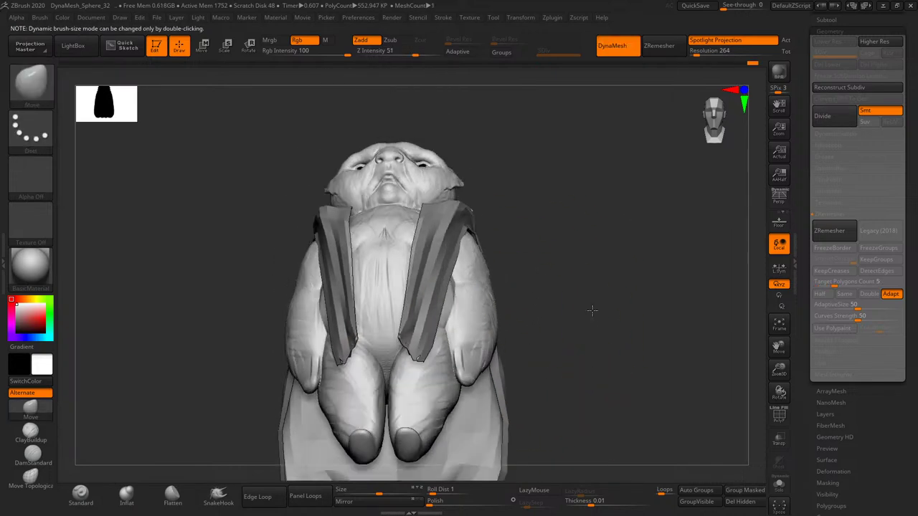
key("s")
left_click_drag(419, 424, 394, 426)
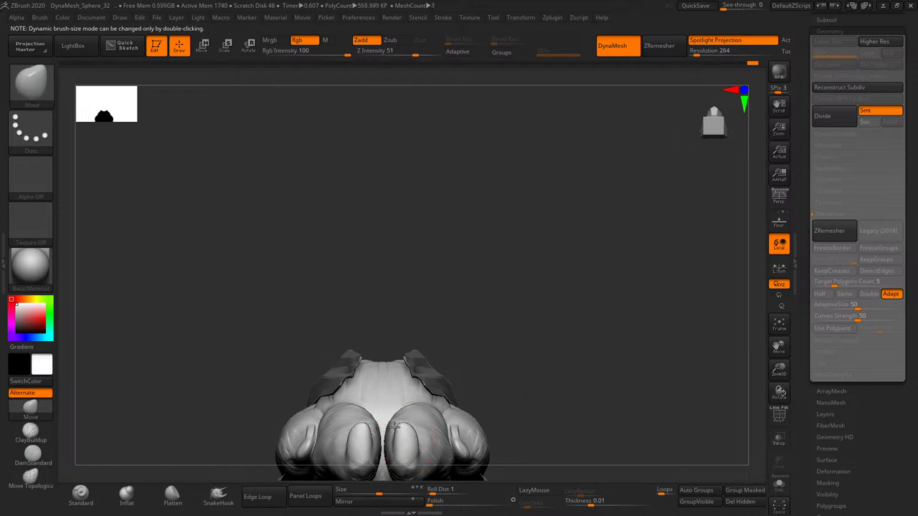
- Reselect the Move brush and return to a straight front view of the figure
left_click_drag(537, 361, 567, 438, "shift")
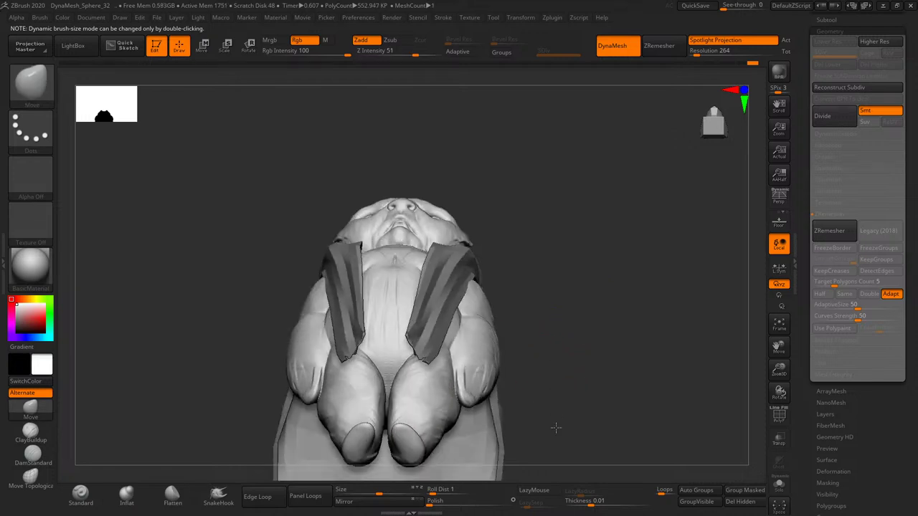
key("b")
key("m")
key("v")
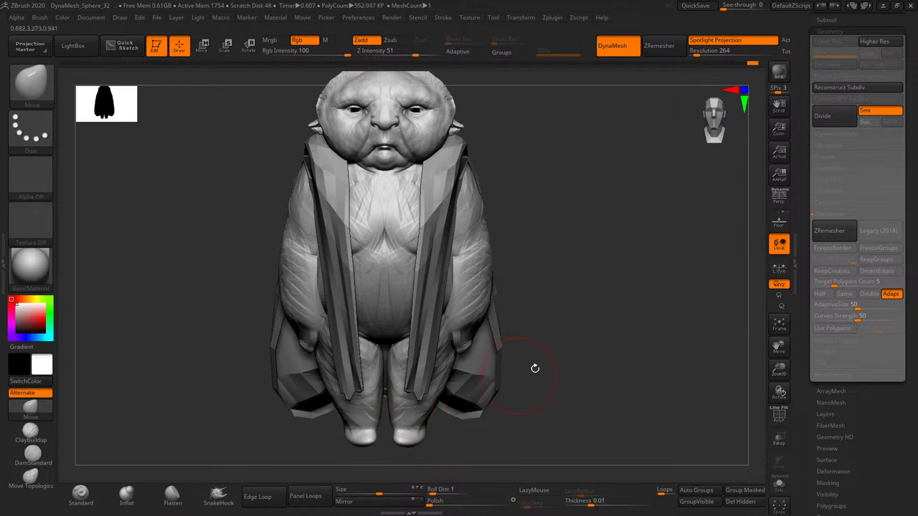
left_click_drag(533, 368, 457, 388)
key("s")
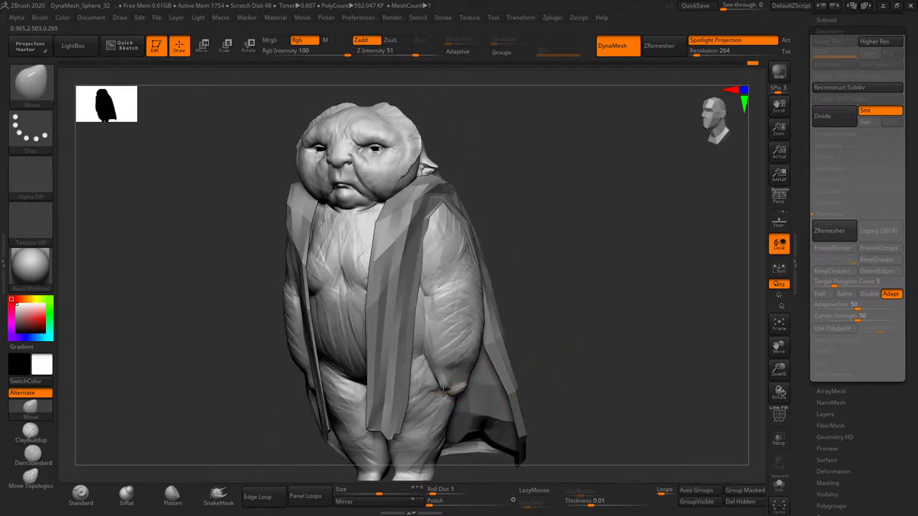
left_click_drag(566, 343, 584, 338, "shift")
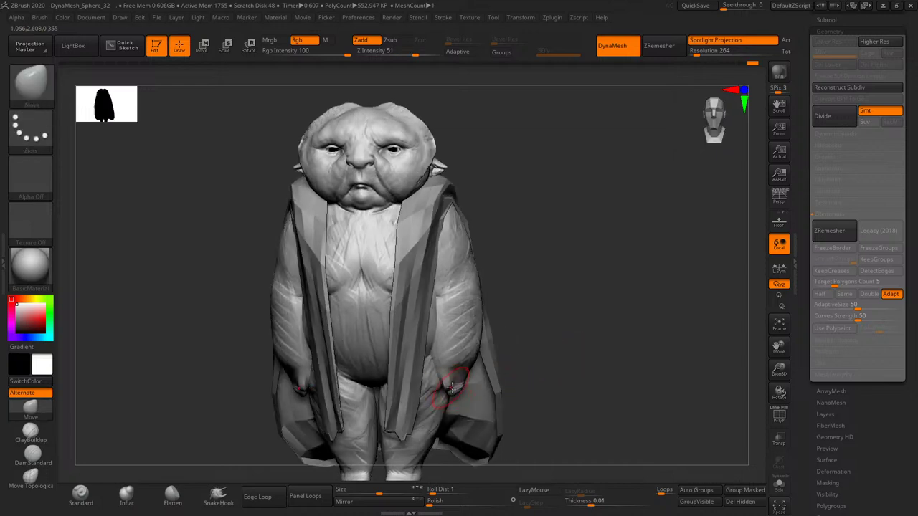
- Fill the Extract2 coat subtool with red, then reset the working colour to white
left_click(385, 425, "alt")
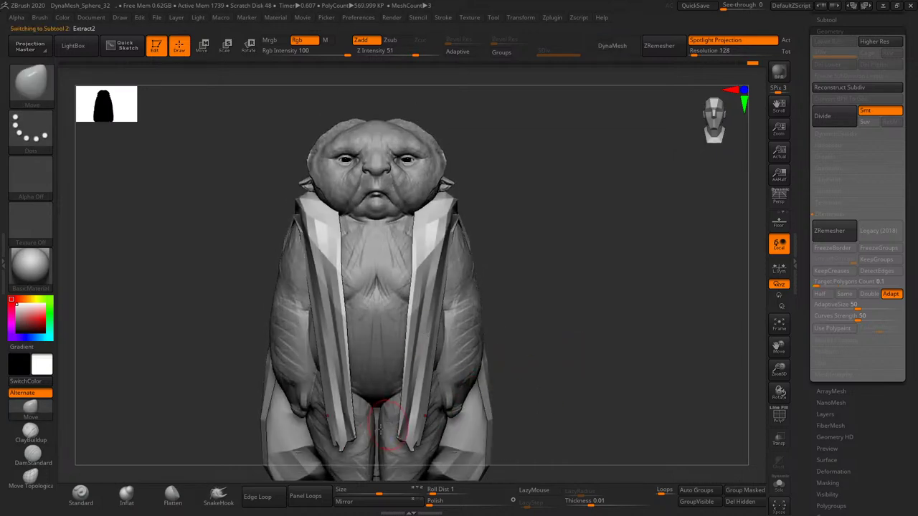
left_click(38, 316)
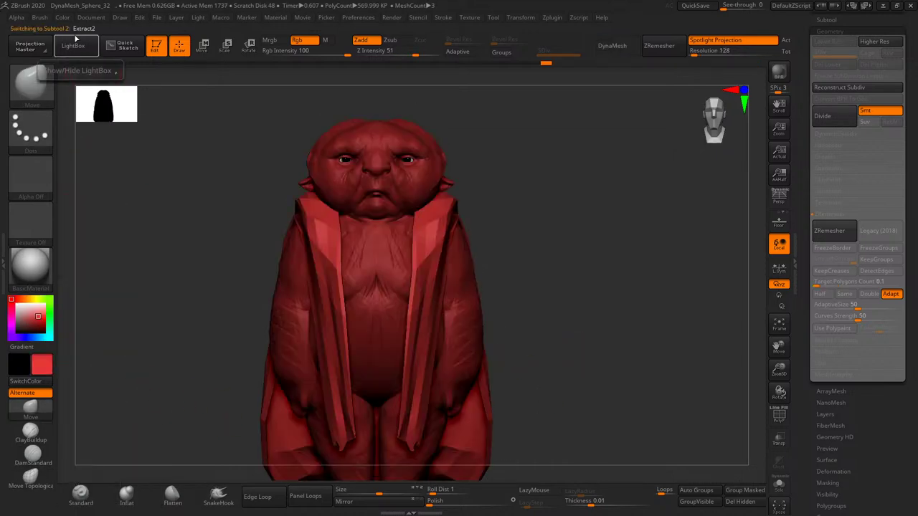
left_click(62, 17)
left_click(88, 222)
left_click(12, 301)
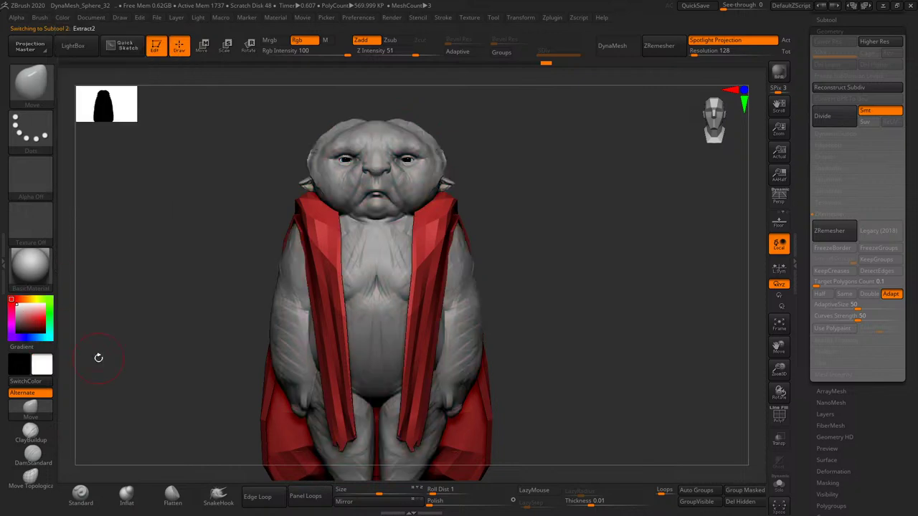
- Push the hanging front coat panel outward and divide the coat once with Ctrl+D
mouse_move(573, 265)
left_mouse_down()
mouse_move(622, 347)
mouse_move(432, 219)
mouse_move(420, 190)
left_mouse_up()
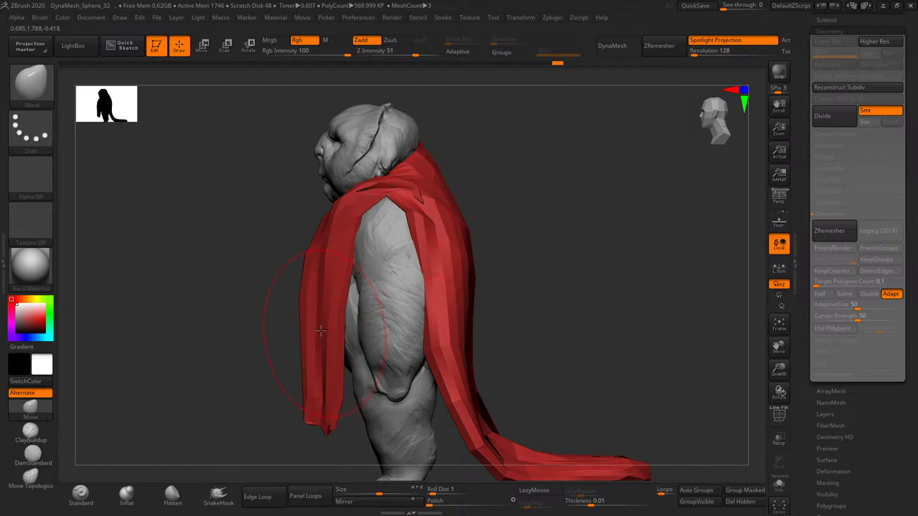
left_click_drag(320, 331, 347, 325)
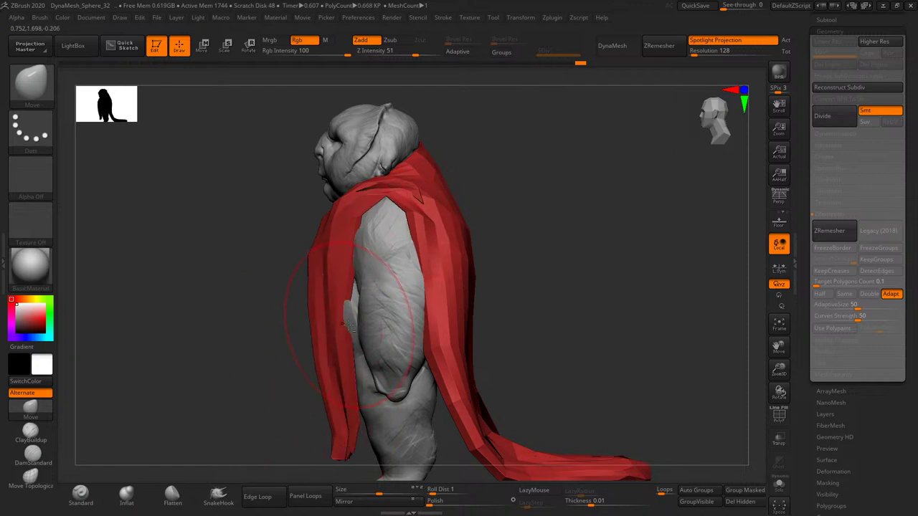
key("d")
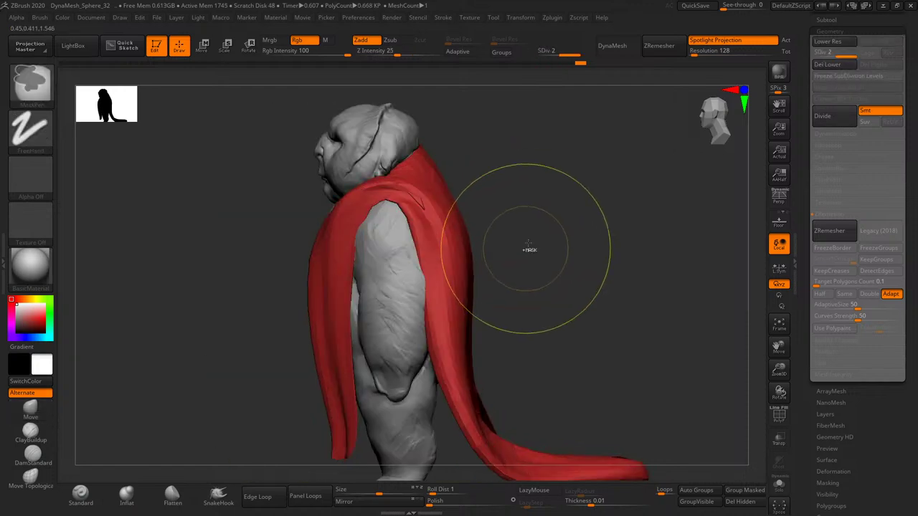
mouse_move(529, 247)
left_mouse_down()
mouse_move(516, 291)
mouse_move(463, 337)
mouse_move(416, 414)
left_mouse_up()
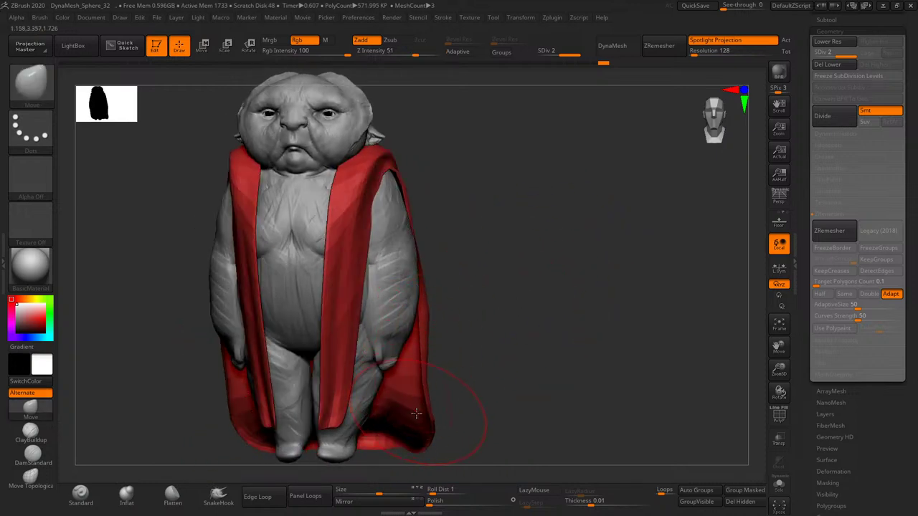
scroll(834, 112, "up", 3)
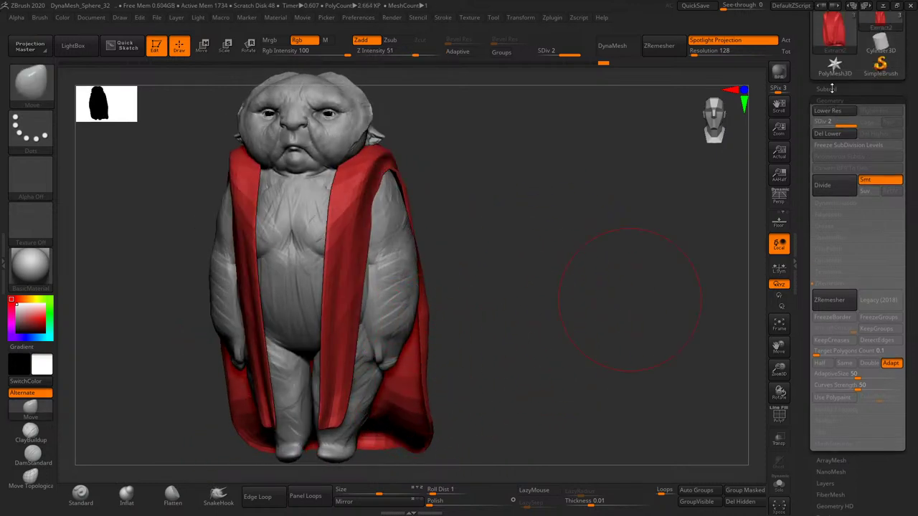
- Append a Cube3D subtool and make it the active part
left_click(832, 88)
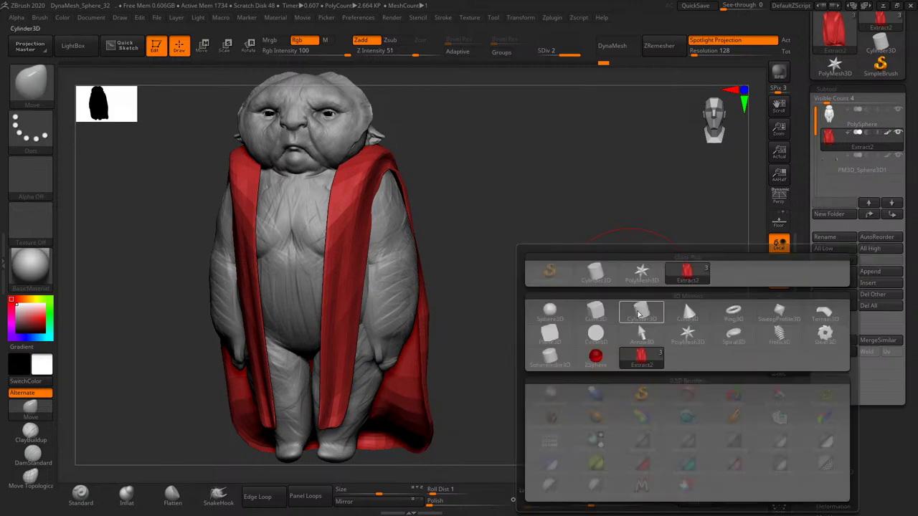
left_click(595, 310)
left_click(352, 236, "alt")
- Squash the cube into a thin slab and move it beneath the feet
left_click_drag(455, 203, 505, 208, "shift")
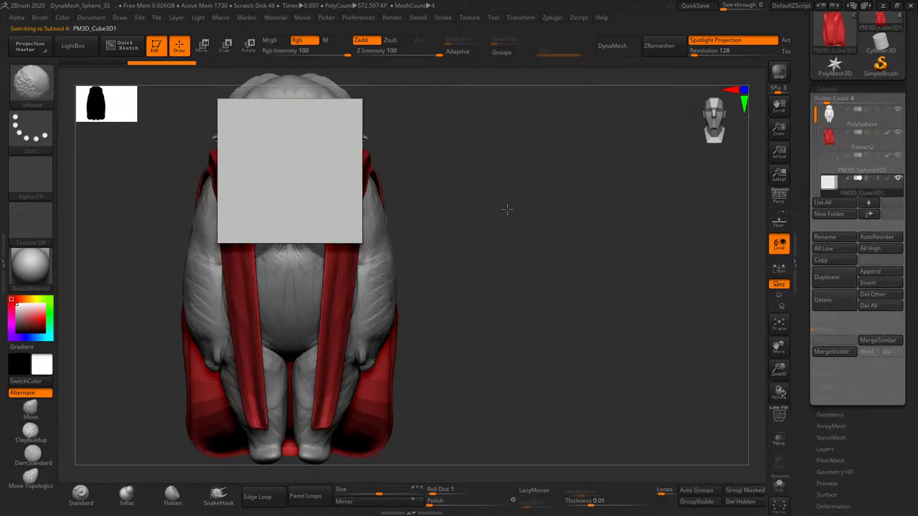
key("w")
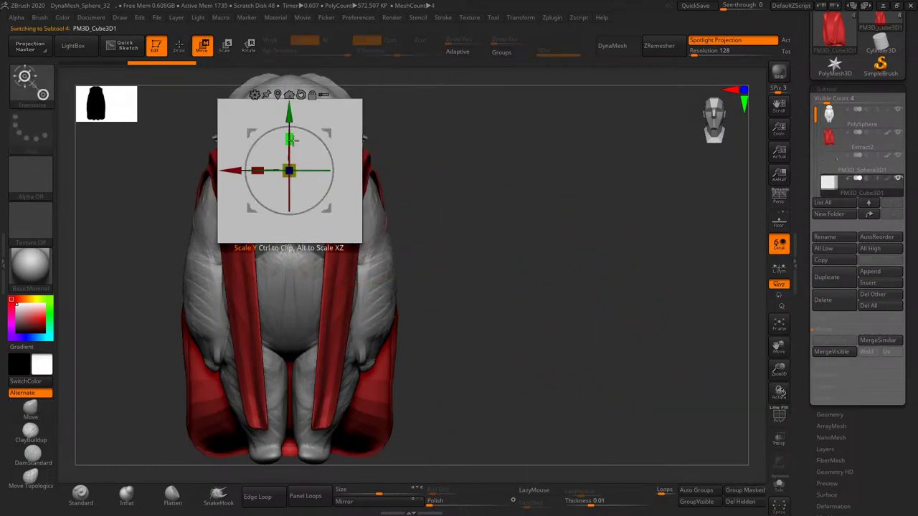
mouse_move(289, 139)
left_mouse_down()
mouse_move(307, 175)
mouse_move(348, 441)
left_mouse_up()
mouse_move(466, 375)
left_mouse_down()
mouse_move(639, 309)
mouse_move(643, 343)
mouse_move(599, 367)
left_mouse_up()
mouse_move(285, 416)
left_mouse_down()
mouse_move(302, 430)
mouse_move(216, 437)
mouse_move(357, 417)
left_mouse_up()
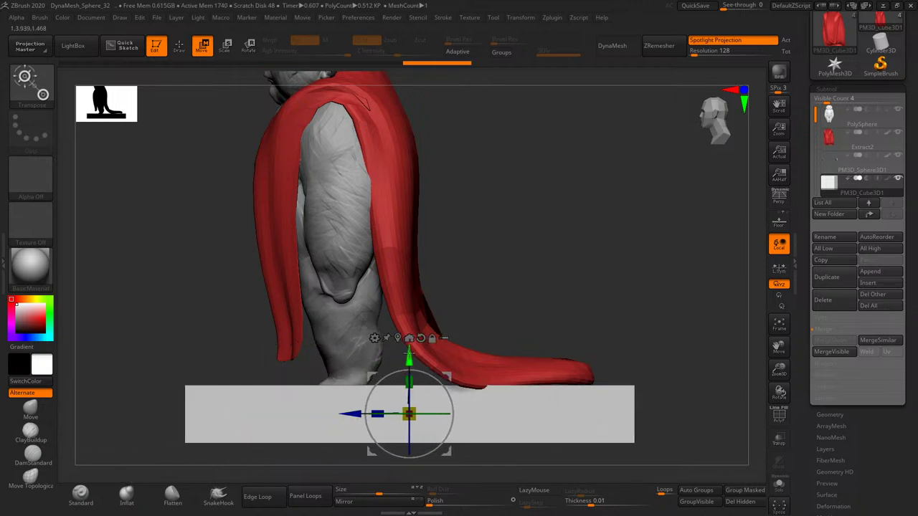
key("q")
- Widen the base slab sideways along X with the scale gizmo
mouse_move(579, 321)
left_mouse_down()
mouse_move(668, 326)
mouse_move(565, 405)
left_mouse_up()
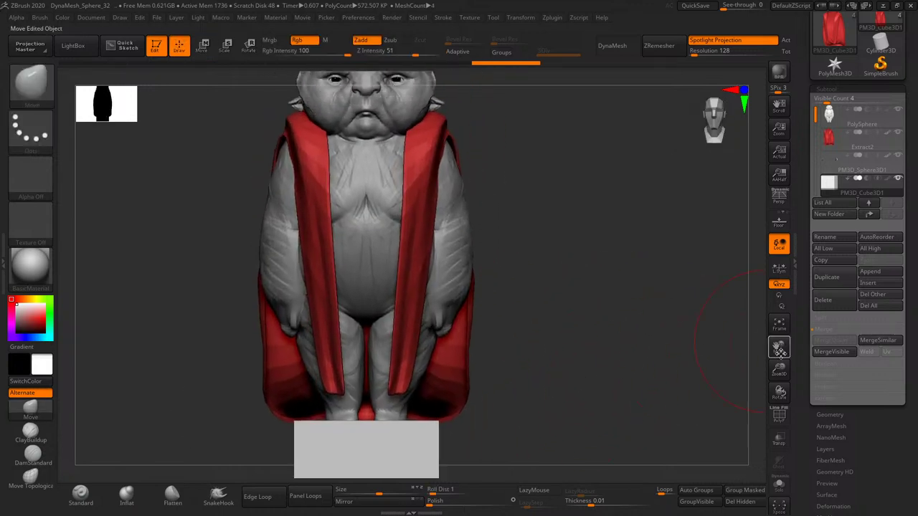
left_click_drag(779, 369, 780, 387)
left_click_drag(666, 369, 445, 409)
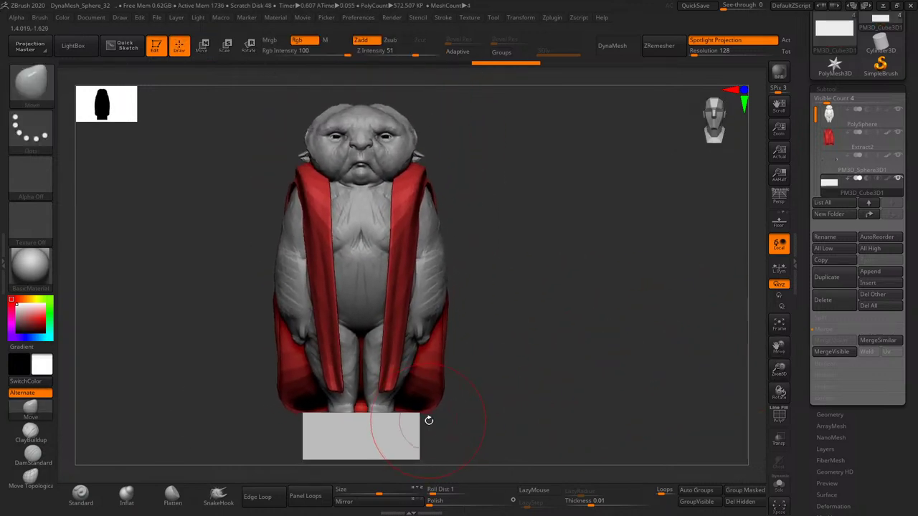
key("e")
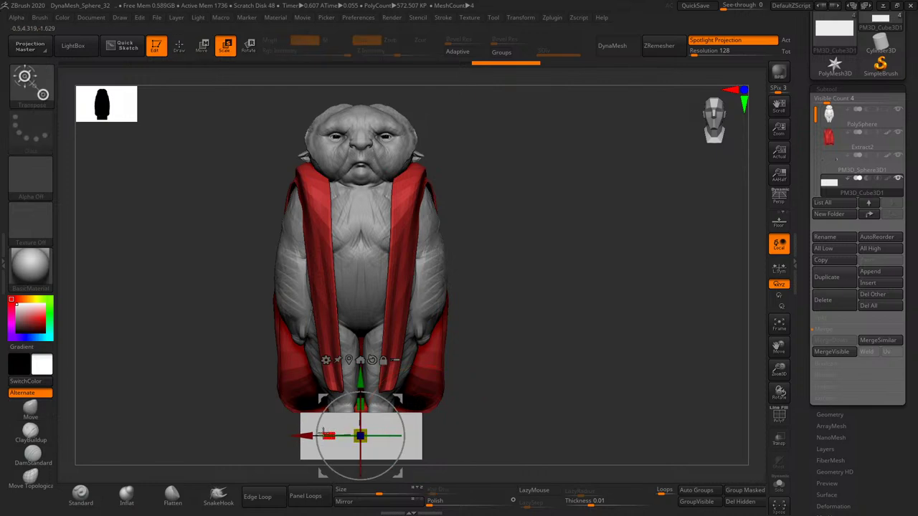
left_click_drag(285, 445, 214, 484)
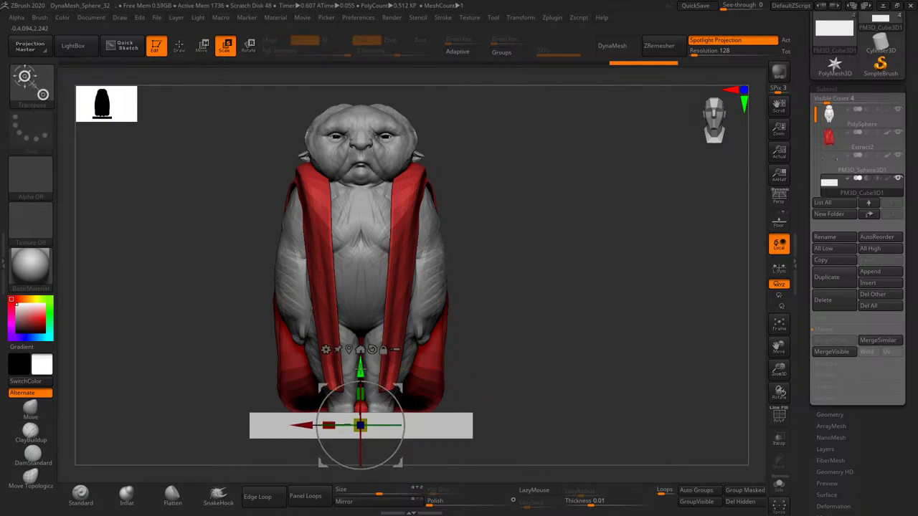
key("q")
mouse_move(584, 359)
left_mouse_down()
mouse_move(579, 388)
mouse_move(646, 332)
mouse_move(626, 370)
left_mouse_up()
left_click_drag(779, 371, 779, 337)
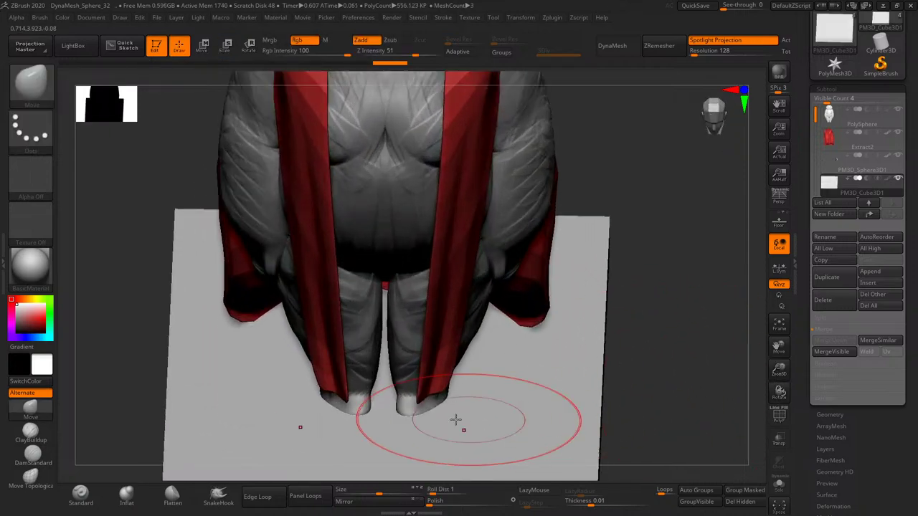
- Shrink the brush, select the red coat subtool, and smooth its surface
key("s")
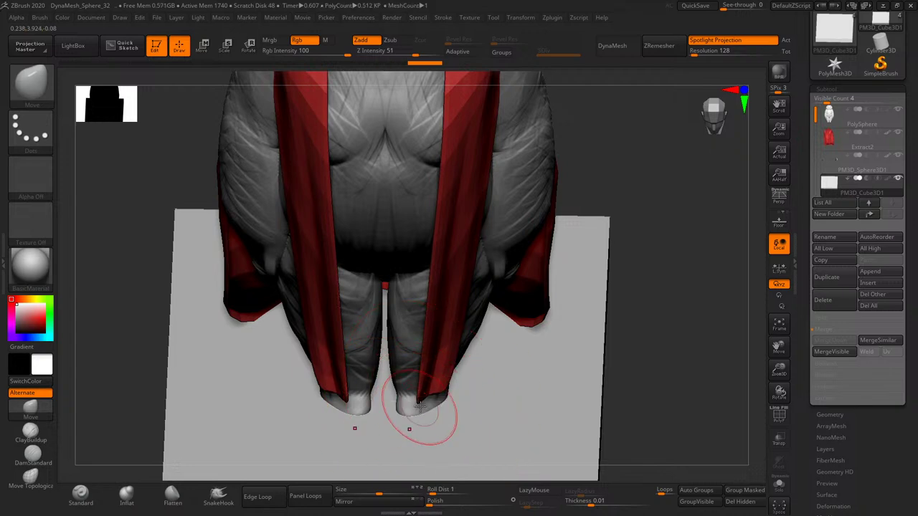
left_click(426, 406, "alt")
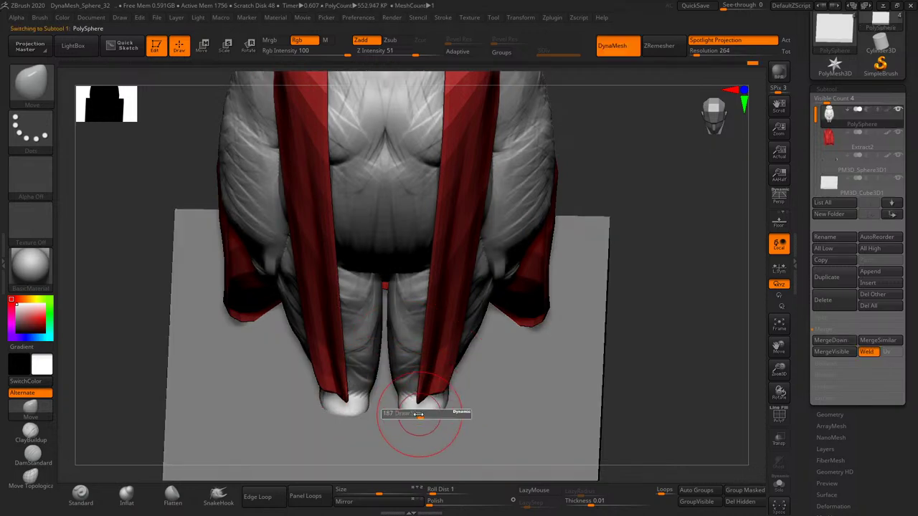
left_click_drag(418, 414, 416, 413)
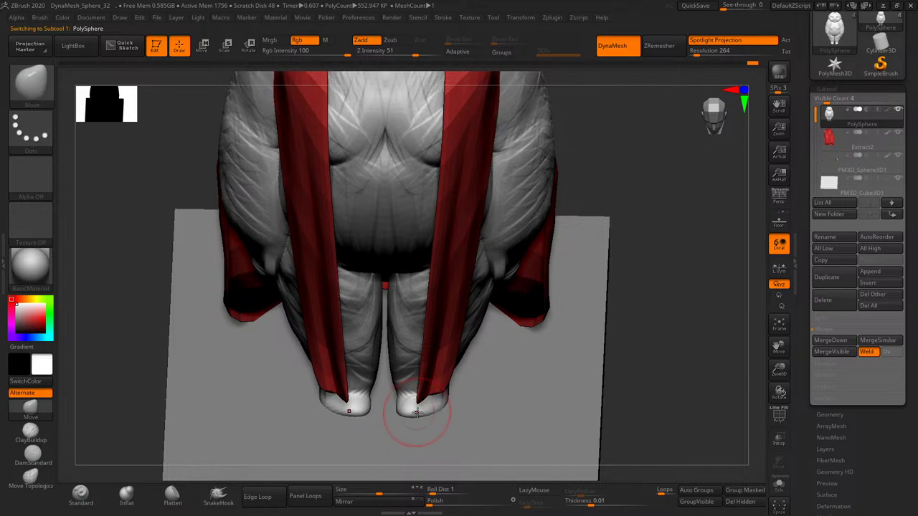
mouse_move(674, 350)
left_mouse_down()
mouse_move(657, 384)
mouse_move(647, 369)
left_mouse_up()
left_click(581, 370, "alt")
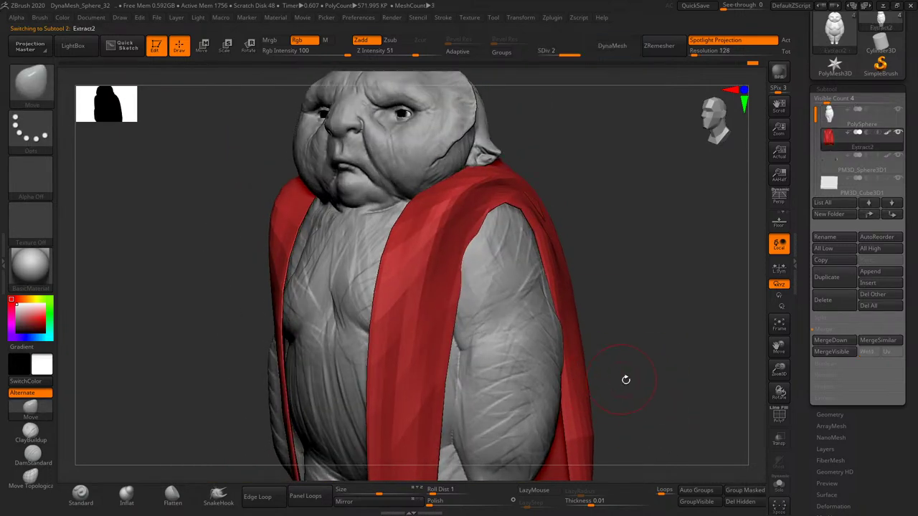
left_click_drag(434, 505, 430, 506)
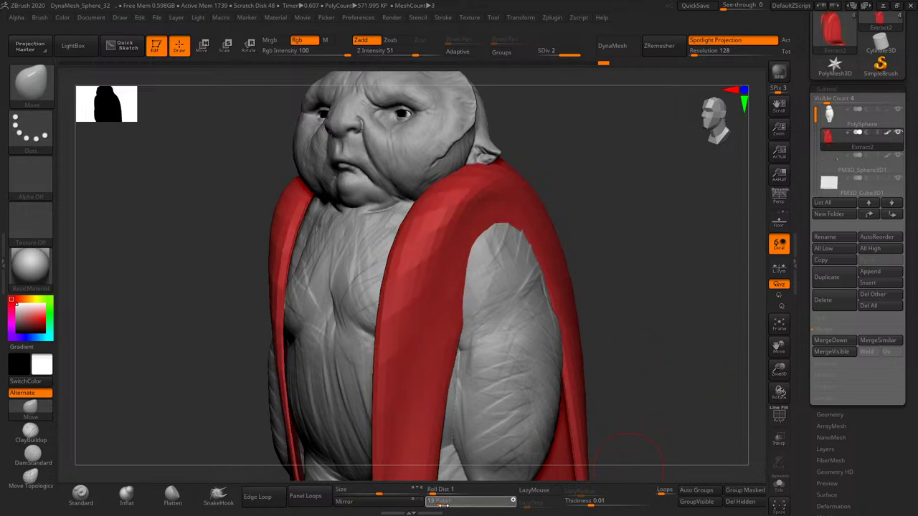
left_click_drag(646, 402, 687, 310)
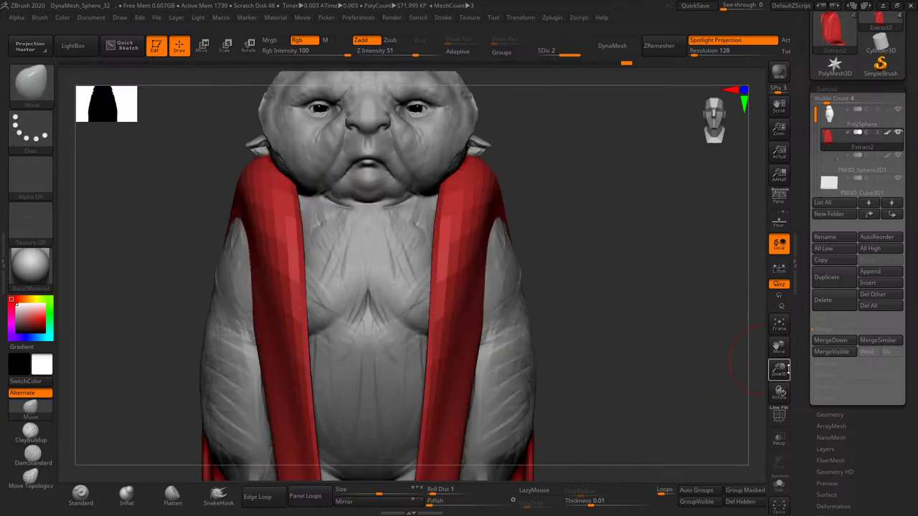
right_click_drag(687, 310, 690, 319, "ctrl")
left_click_drag(690, 319, 713, 334)
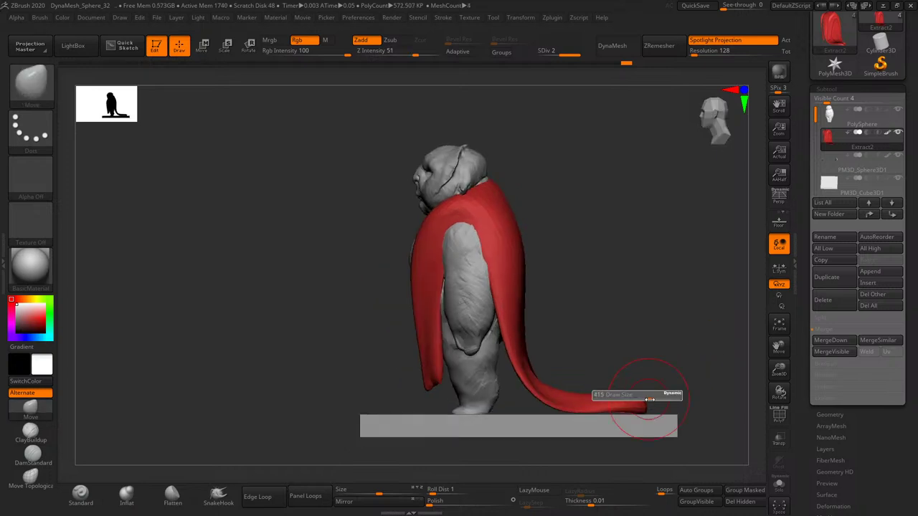
- Reshape the coat's tail tip, shift the lower coat left, and enlarge the tail
left_click_drag(628, 399, 602, 402)
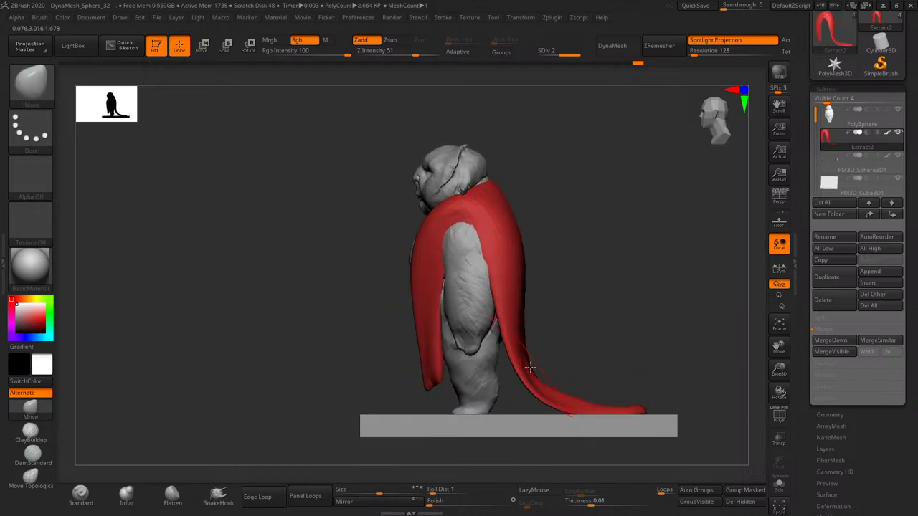
left_click_drag(529, 368, 518, 388)
mouse_move(582, 347)
left_mouse_down()
mouse_move(609, 369)
mouse_move(574, 407)
left_mouse_up()
mouse_move(654, 327)
left_mouse_down()
mouse_move(574, 341)
mouse_move(584, 369)
mouse_move(650, 367)
mouse_move(695, 314)
mouse_move(607, 370)
left_mouse_up()
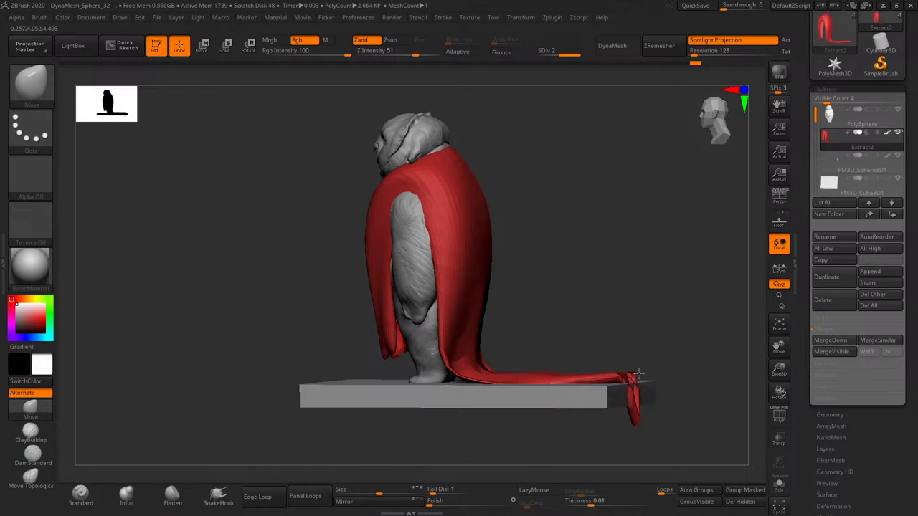
mouse_move(662, 374)
left_mouse_down()
mouse_move(672, 352)
mouse_move(624, 368)
left_mouse_up()
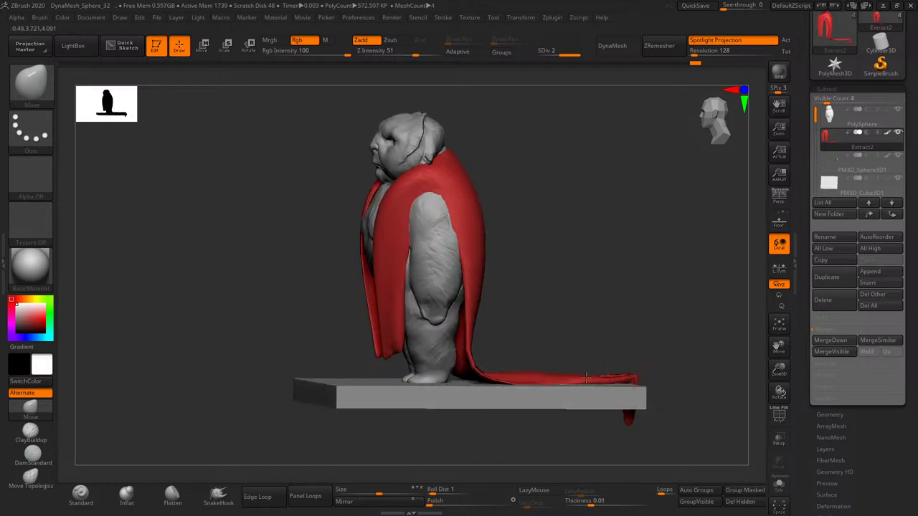
mouse_move(579, 317)
left_mouse_down("alt")
mouse_move(615, 338)
mouse_move(503, 330)
left_mouse_up("alt")
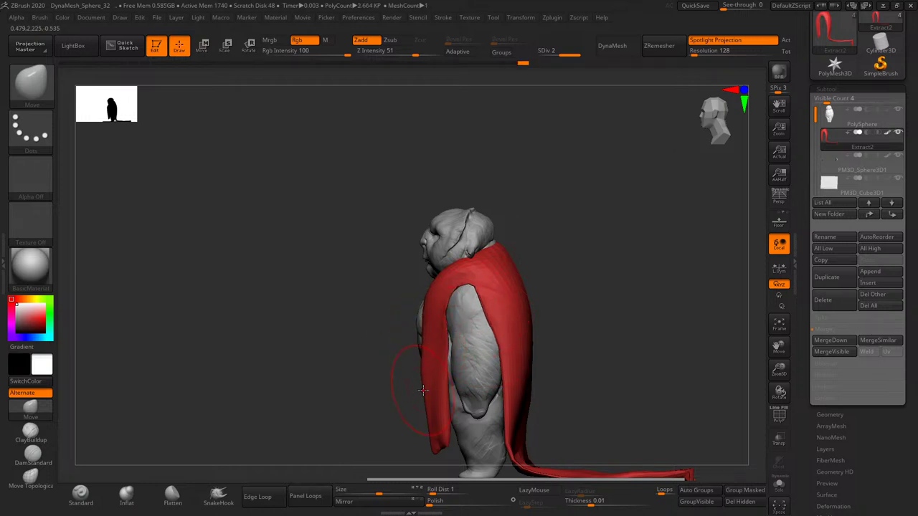
- Push the coat's front edges in along the torso, then bring up Tool > Geometry
mouse_move(434, 369)
left_mouse_down()
mouse_move(578, 266)
mouse_move(542, 295)
mouse_move(495, 301)
left_mouse_up()
key("s")
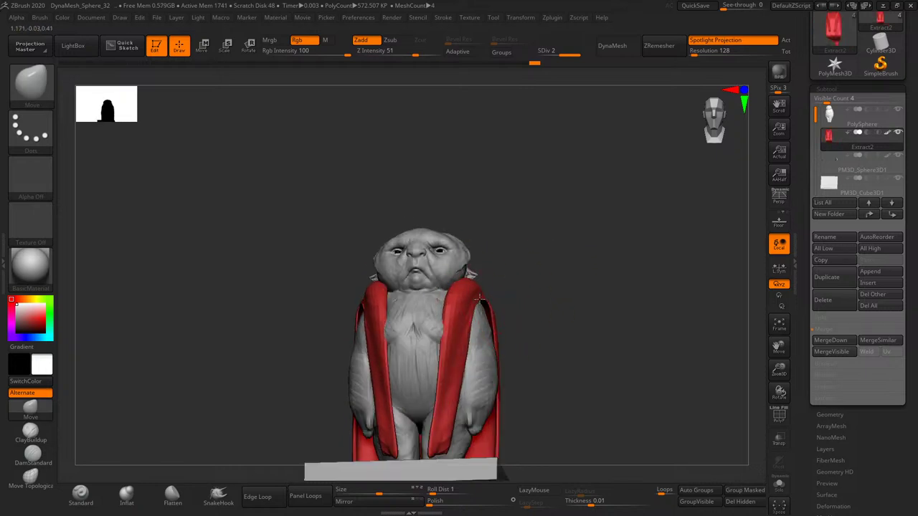
right_click_drag(473, 297, 457, 319)
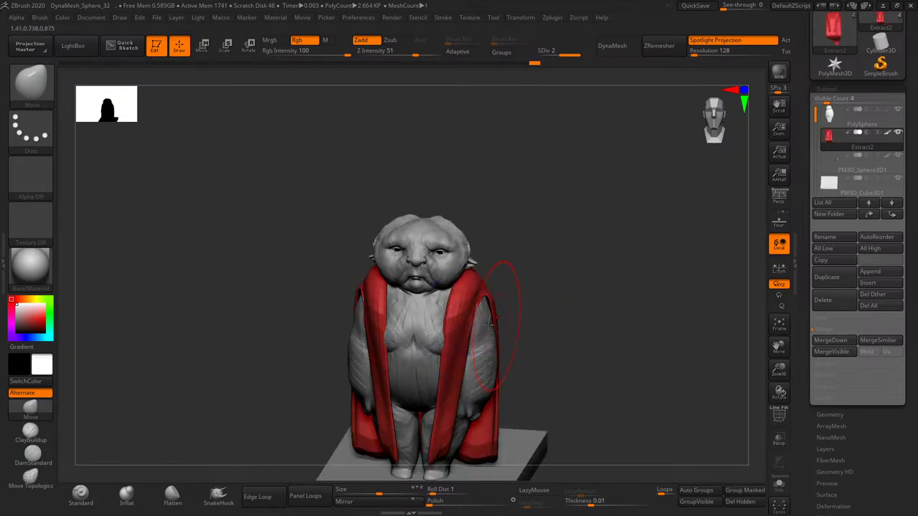
key("shift")
left_click_drag(454, 369, 467, 353)
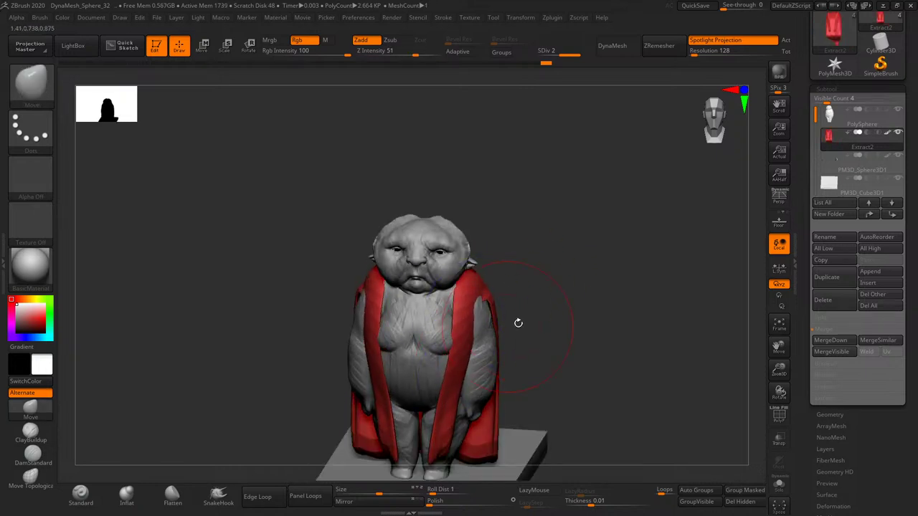
mouse_move(518, 323)
left_mouse_down()
mouse_move(435, 356)
mouse_move(431, 330)
mouse_move(447, 362)
mouse_move(510, 332)
mouse_move(485, 328)
left_mouse_up()
mouse_move(557, 312)
left_mouse_down("shift")
mouse_move(467, 330)
mouse_move(519, 282)
mouse_move(600, 283)
mouse_move(553, 297)
mouse_move(501, 285)
left_mouse_up("shift")
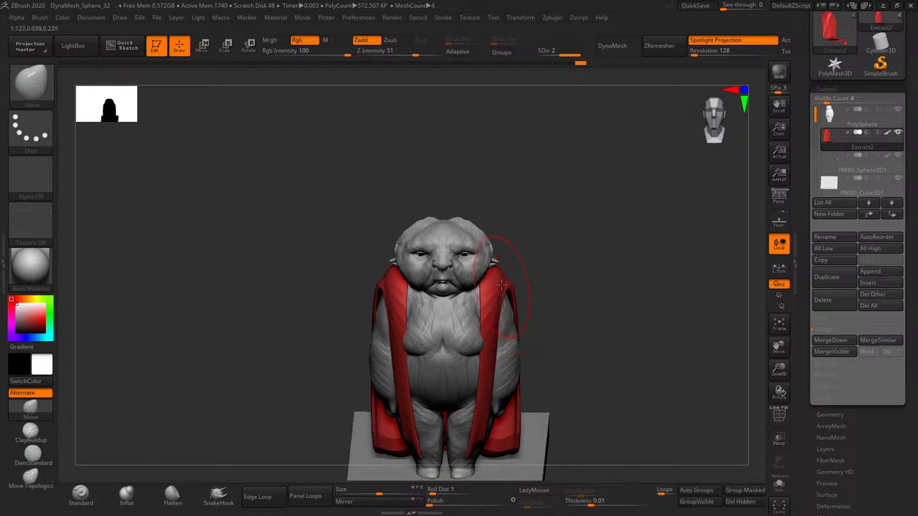
left_click(840, 414)
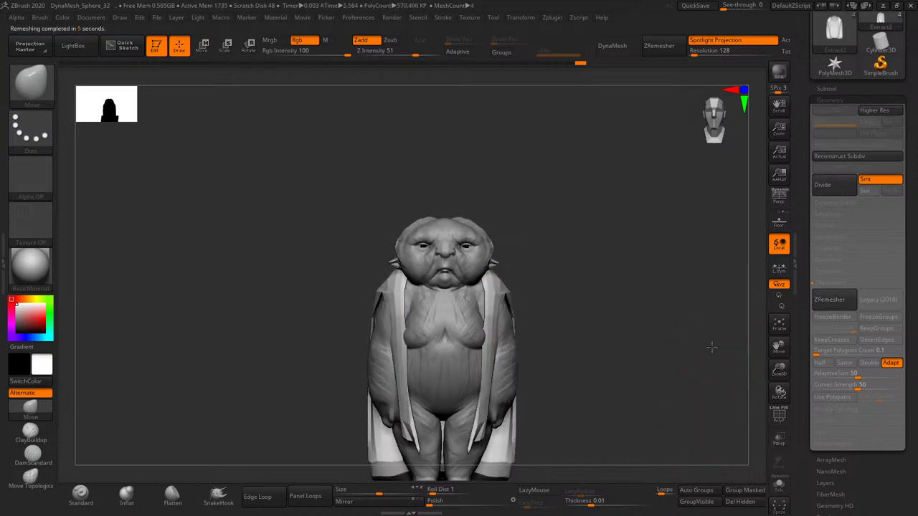
- Polish the coat surface and raise it to the higher subdivision level
mouse_move(709, 332)
left_mouse_down()
mouse_move(678, 330)
mouse_move(696, 335)
mouse_move(719, 374)
left_mouse_up()
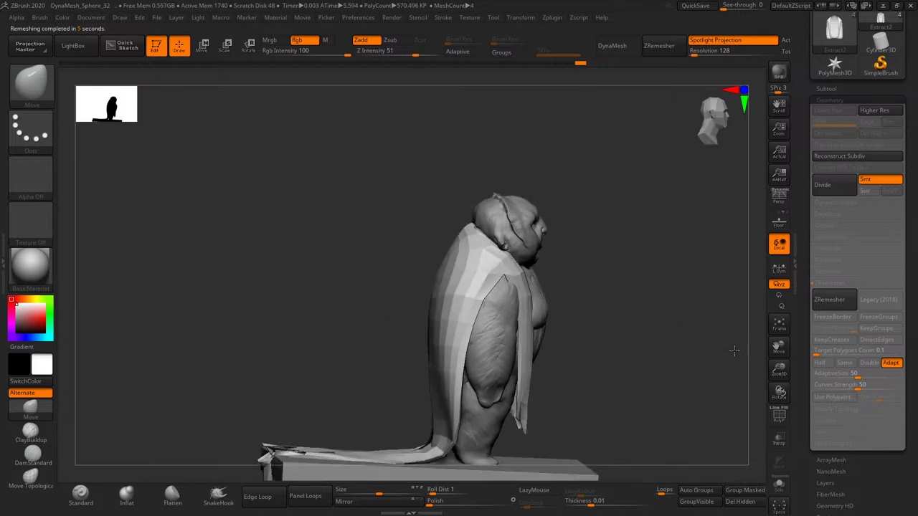
left_click_drag(720, 374, 703, 338)
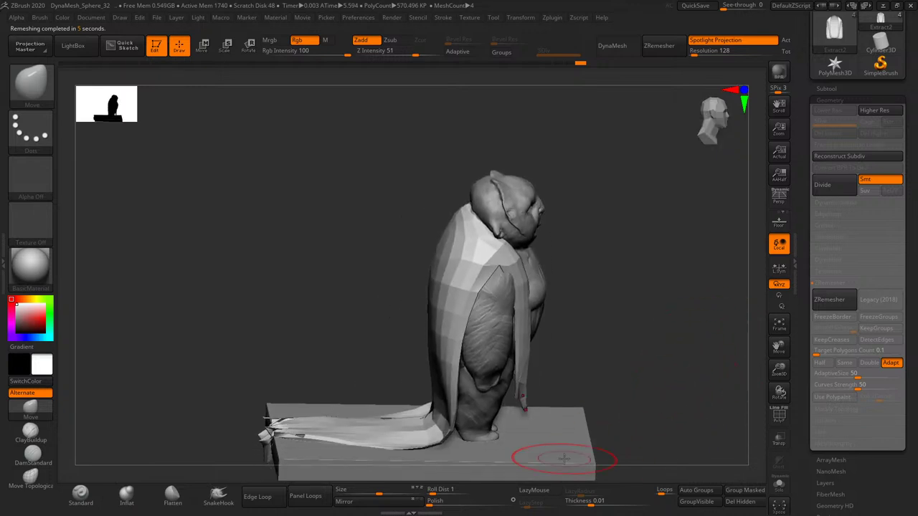
left_click_drag(435, 505, 442, 505)
mouse_move(686, 365)
left_mouse_down()
mouse_move(686, 328)
mouse_move(701, 355)
mouse_move(696, 368)
mouse_move(653, 370)
mouse_move(688, 366)
left_mouse_up()
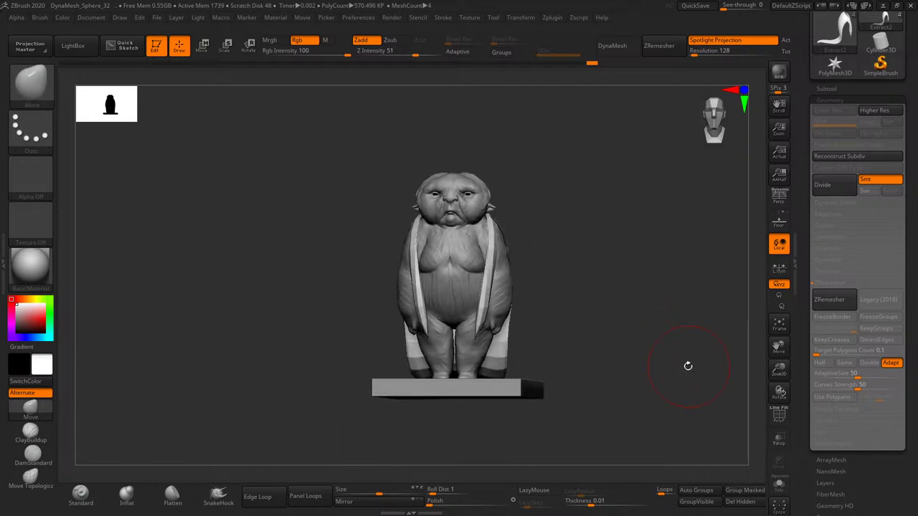
mouse_move(780, 371)
left_mouse_down()
mouse_move(682, 354)
mouse_move(724, 383)
mouse_move(698, 385)
mouse_move(750, 385)
mouse_move(689, 378)
mouse_move(706, 375)
left_mouse_up()
key("d")
- Select the Inflat brush and DynaMesh the coat, answering No to freezing subdivisions
left_click(130, 498)
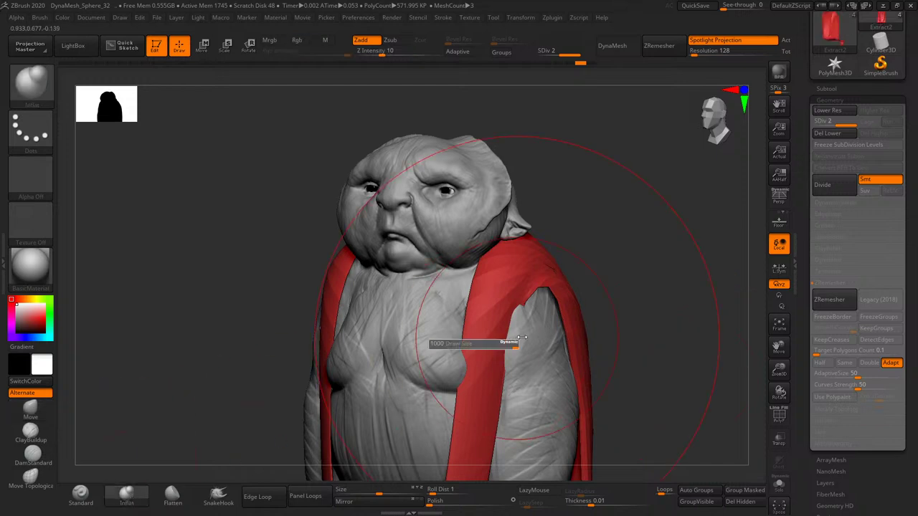
mouse_move(655, 365)
left_mouse_down()
mouse_move(675, 231)
mouse_move(648, 370)
mouse_move(608, 443)
left_mouse_up()
mouse_move(781, 374)
left_mouse_down()
mouse_move(707, 376)
mouse_move(697, 322)
left_mouse_up()
key("s")
left_click(660, 356)
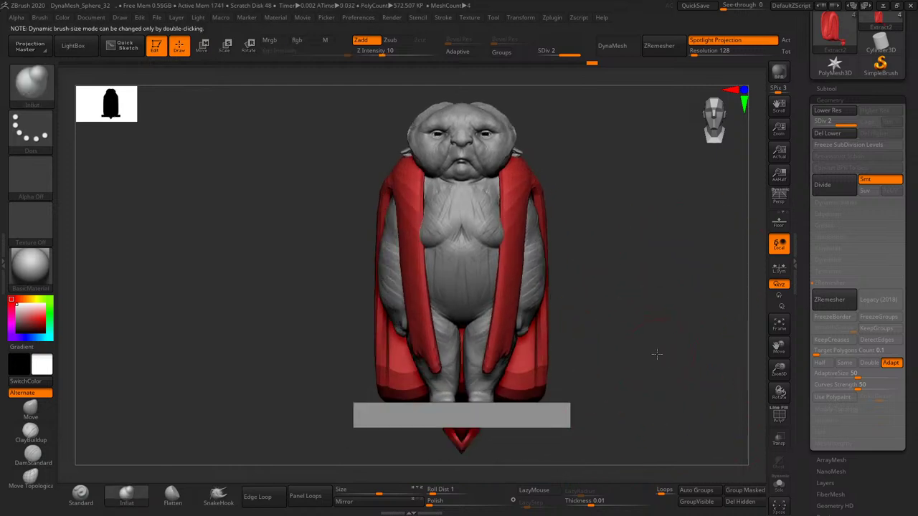
left_click_drag(655, 352, 637, 355)
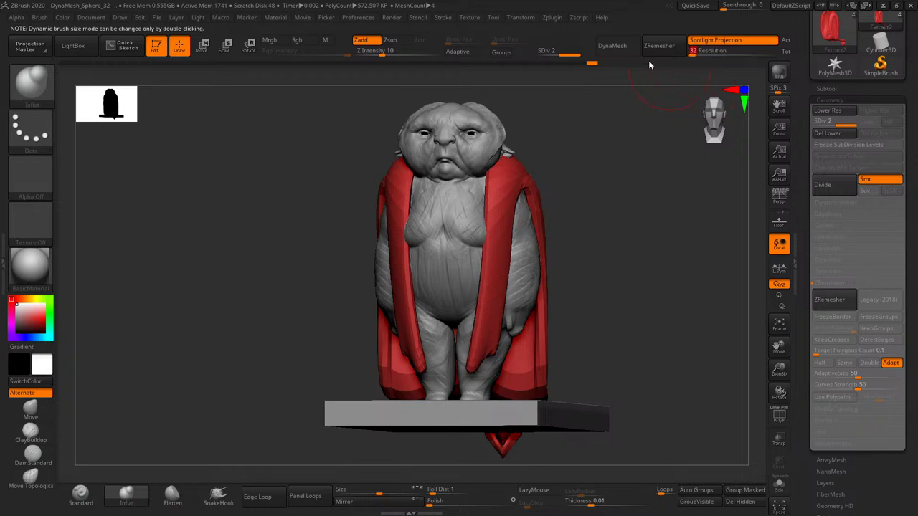
left_click(612, 45)
left_click(582, 70)
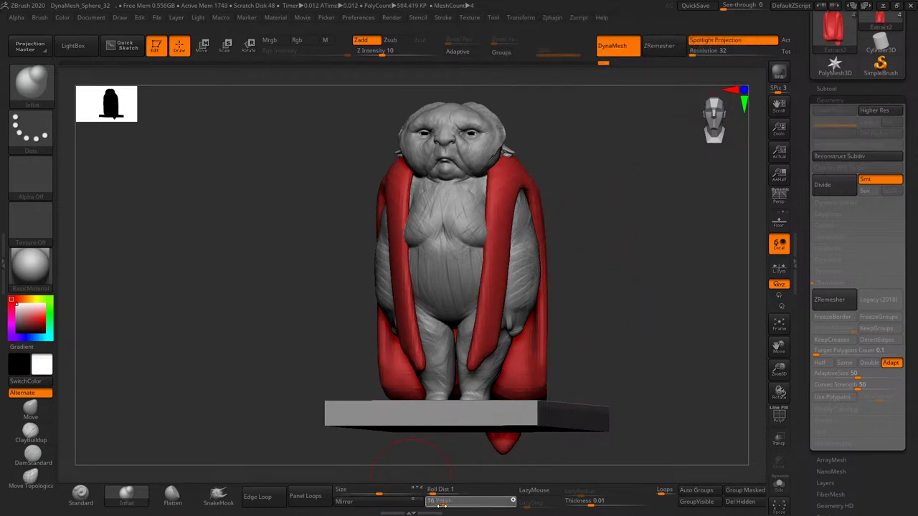
- From a side view, try another brush (B, C) then return to Inflat (B, I, N)
mouse_move(476, 459)
left_mouse_down()
mouse_move(595, 381)
mouse_move(672, 352)
mouse_move(529, 369)
left_mouse_up()
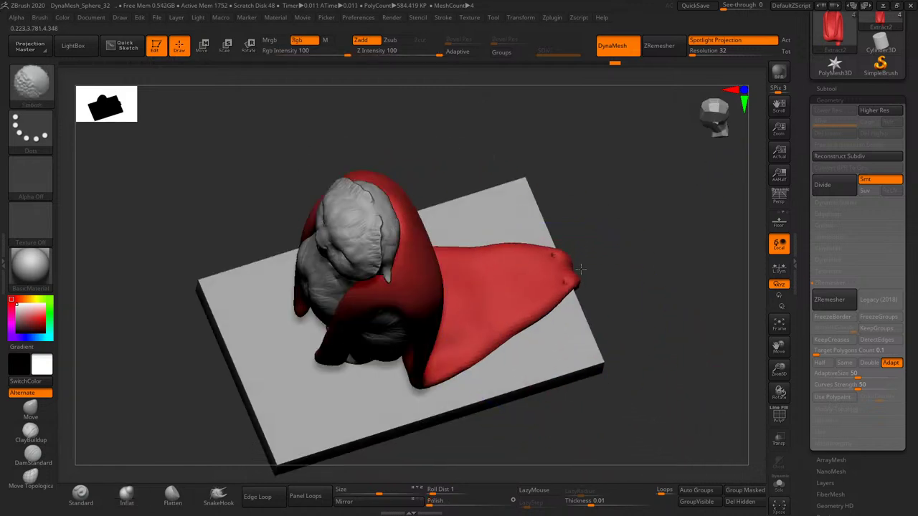
key("s")
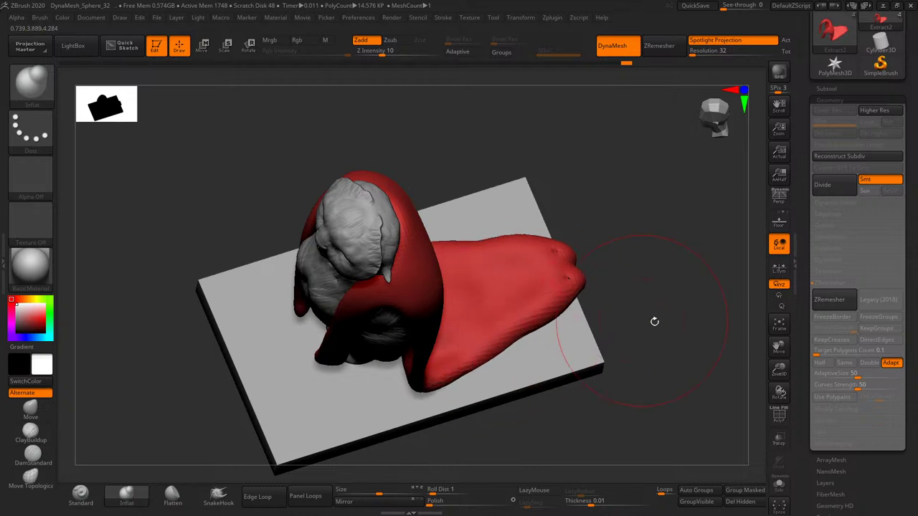
left_click_drag(655, 322, 603, 393, "shift")
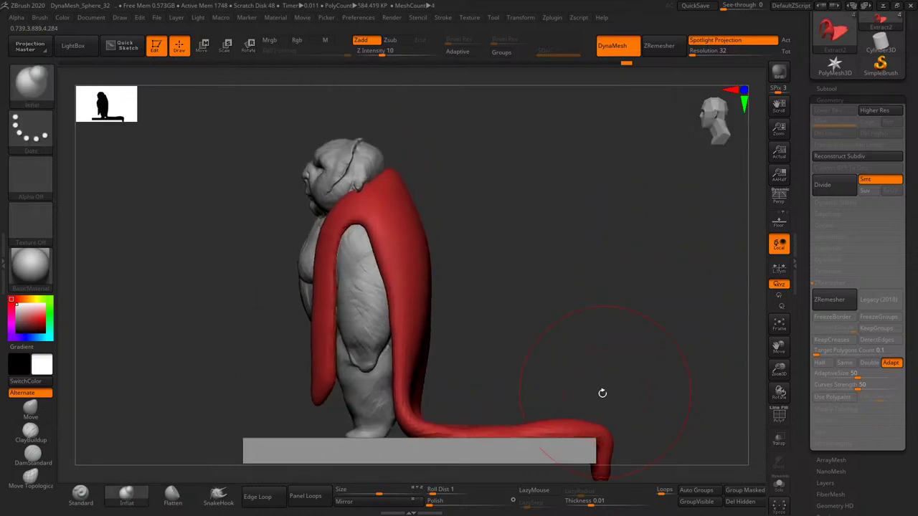
key("b")
key("c")
key("b")
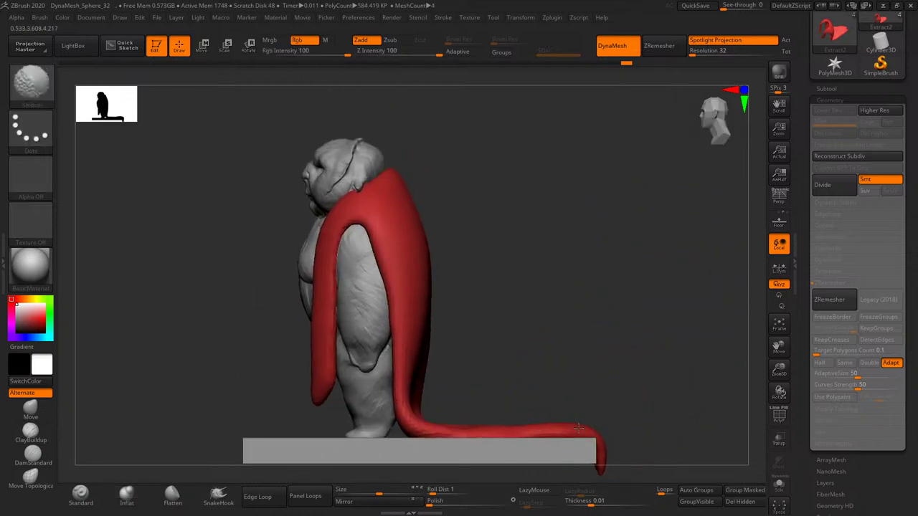
key("b")
key("i")
key("n")
- Return to a straight front view and pick the Move brush
left_click_drag(524, 390, 446, 366)
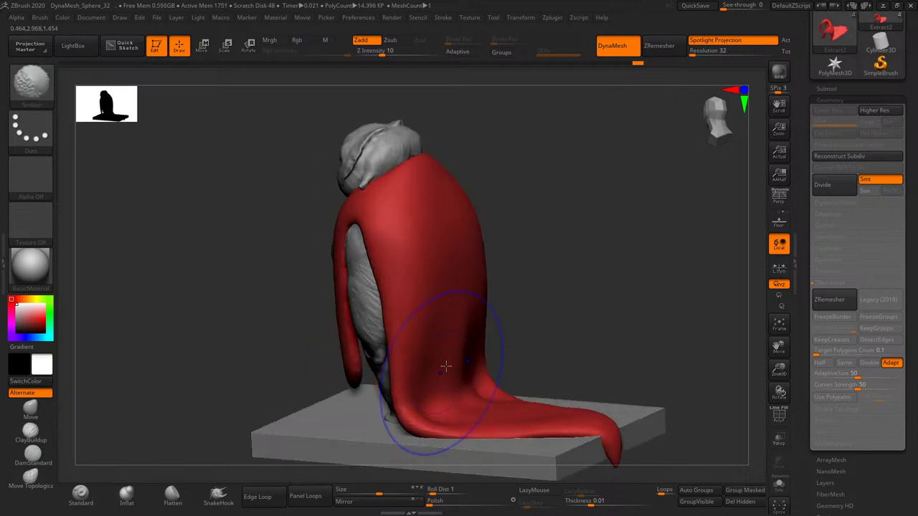
left_click_drag(564, 330, 596, 369, "shift")
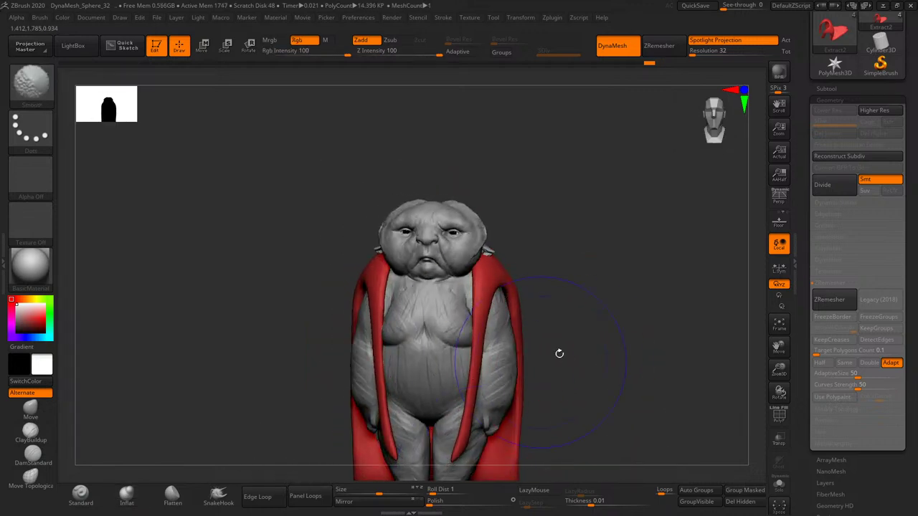
mouse_move(476, 322)
left_mouse_down("shift")
mouse_move(585, 356)
mouse_move(432, 370)
left_mouse_up("shift")
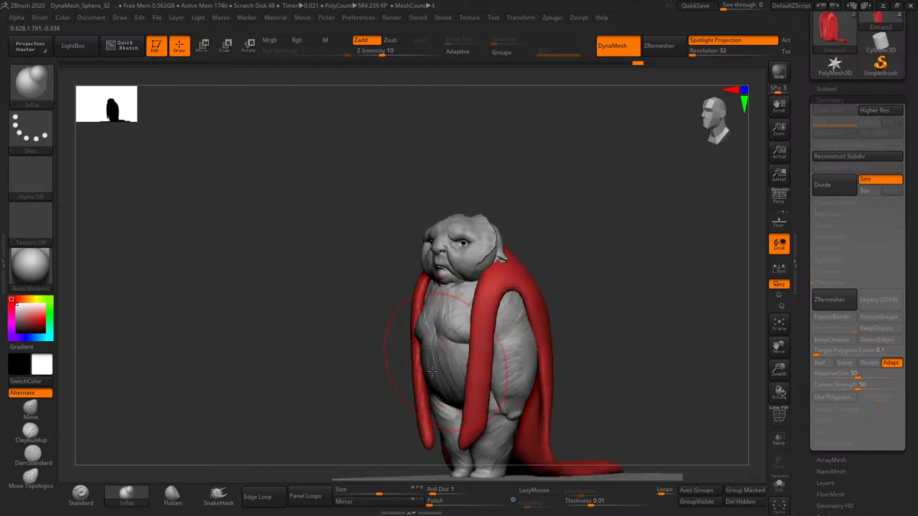
left_click(43, 411)
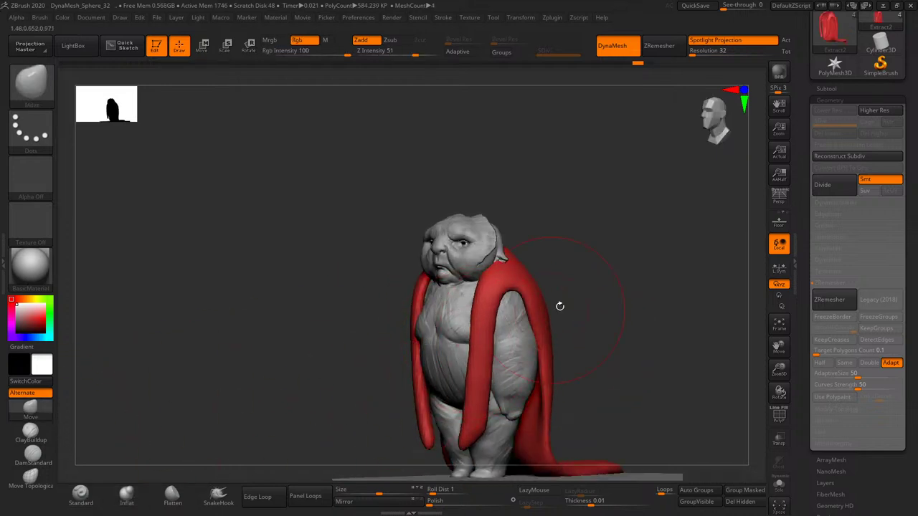
mouse_move(559, 307)
left_mouse_down()
mouse_move(581, 282)
mouse_move(461, 308)
left_mouse_up()
key("ctrl")
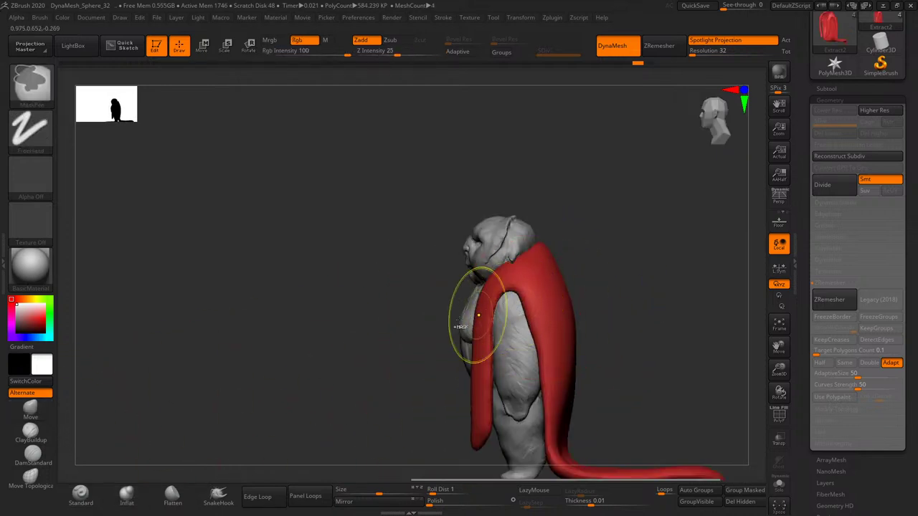
- Lasso-mask the figure's front and lower body
left_click(31, 83, "ctrl")
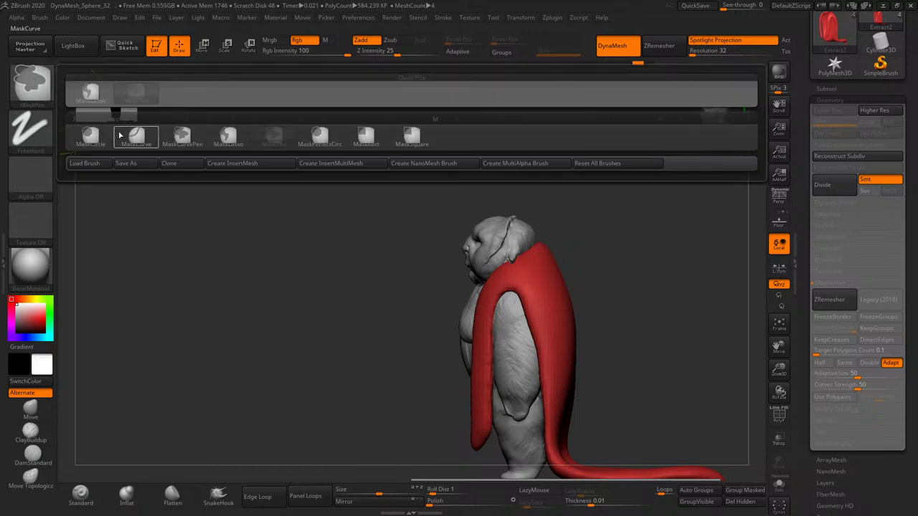
left_click(231, 139)
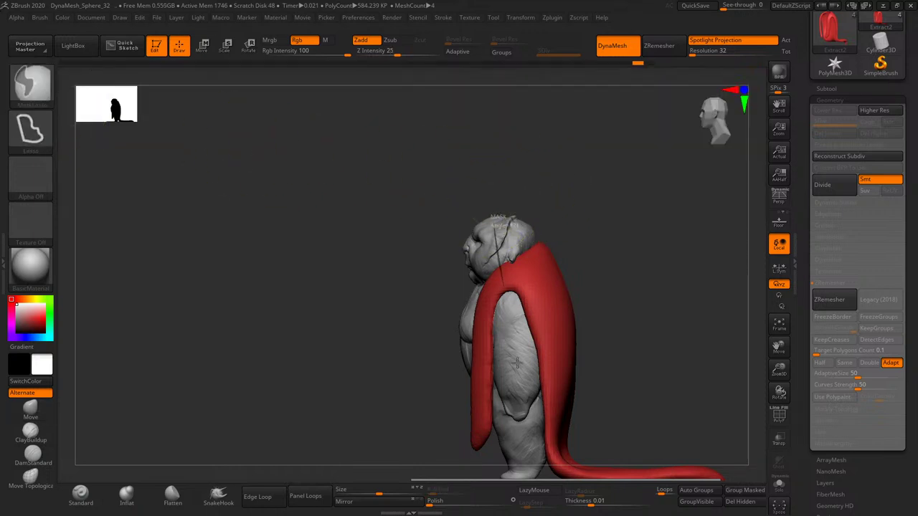
left_click_drag(517, 364, 413, 479, "ctrl")
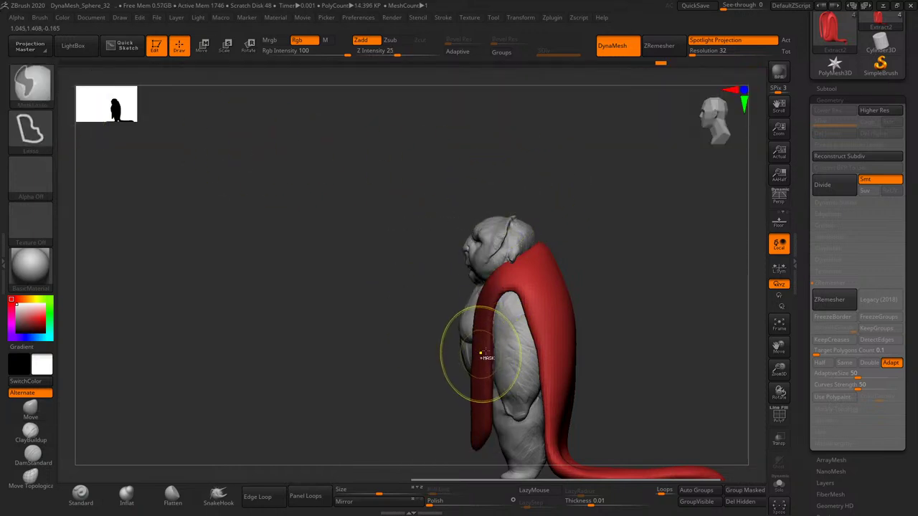
left_click_drag(485, 355, 672, 263, "shift")
- Rotate the unmasked arms and coat about five degrees, then return them near their start pose
left_click(557, 324, "ctrl")
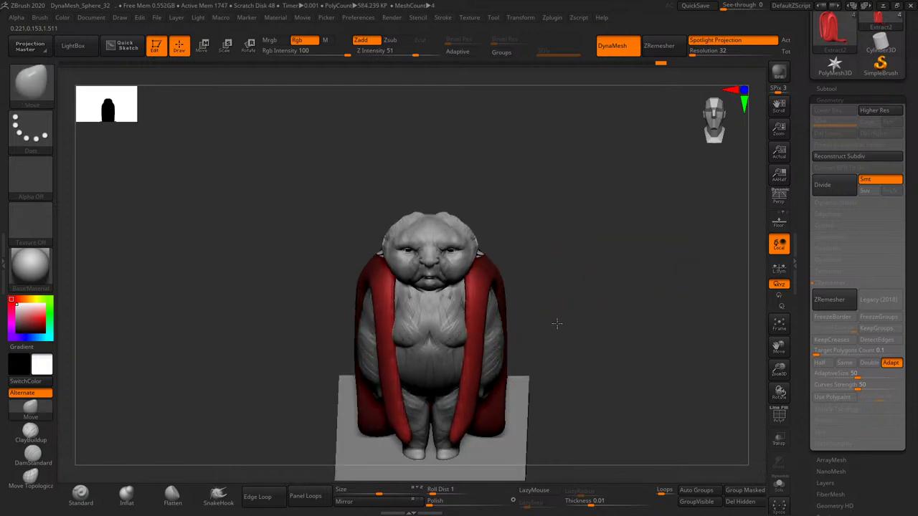
key("r")
left_click_drag(557, 324, 470, 376)
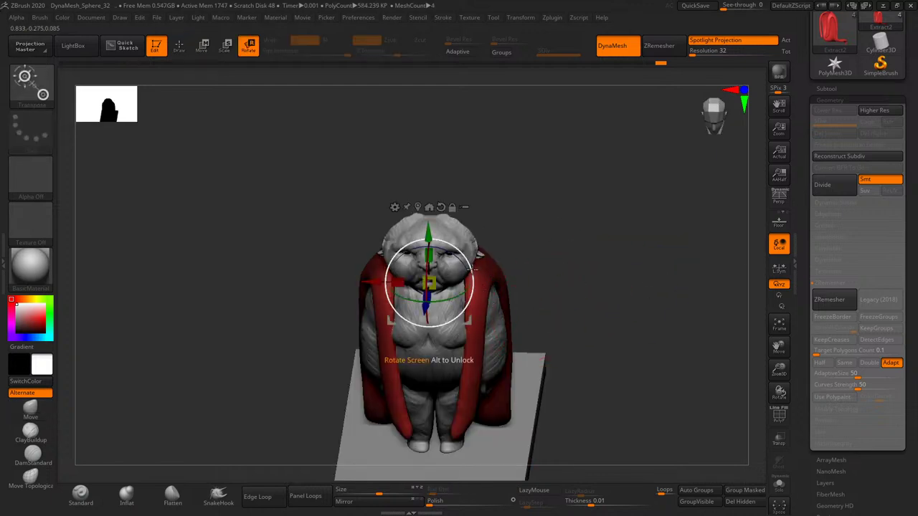
left_click_drag(472, 269, 472, 284)
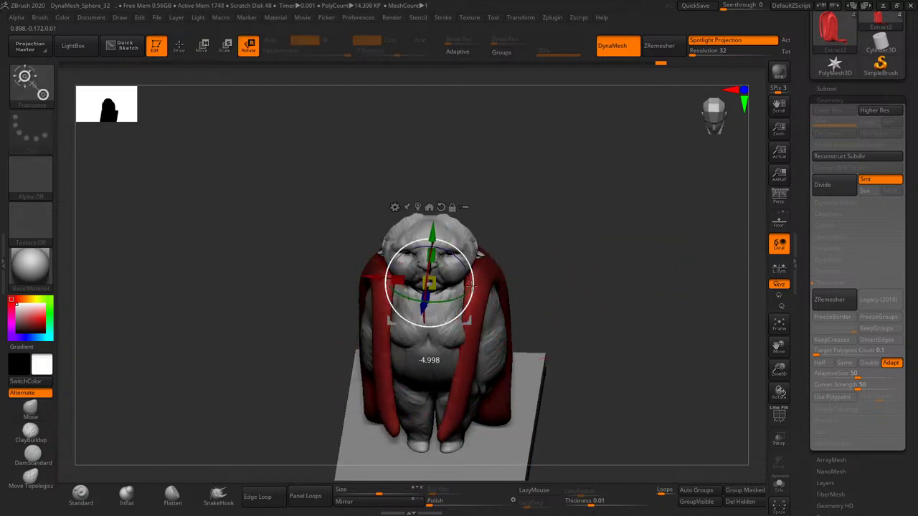
mouse_move(472, 284)
left_mouse_down()
mouse_move(518, 271)
mouse_move(575, 301)
left_mouse_up()
mouse_move(467, 284)
left_mouse_down()
mouse_move(465, 247)
mouse_move(471, 272)
mouse_move(486, 281)
mouse_move(470, 245)
left_mouse_up()
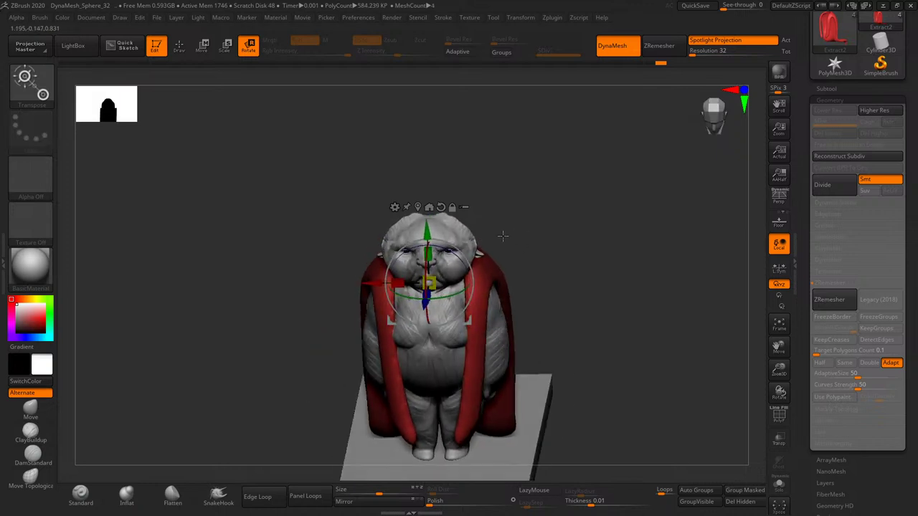
left_click_drag(559, 280, 601, 250, "shift")
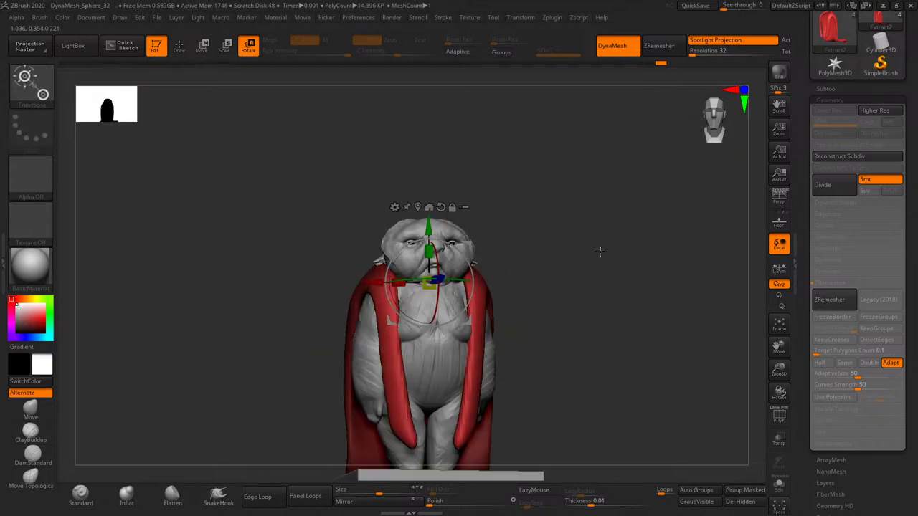
key("q")
- Rotate the red straps slightly around the neck with Transpose Rotate, then return to Draw
left_click_drag(779, 370, 780, 362)
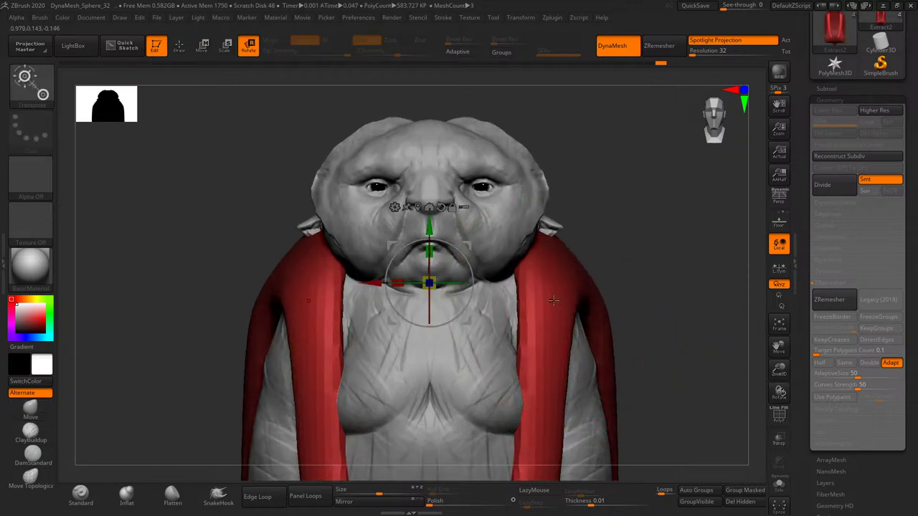
key("e")
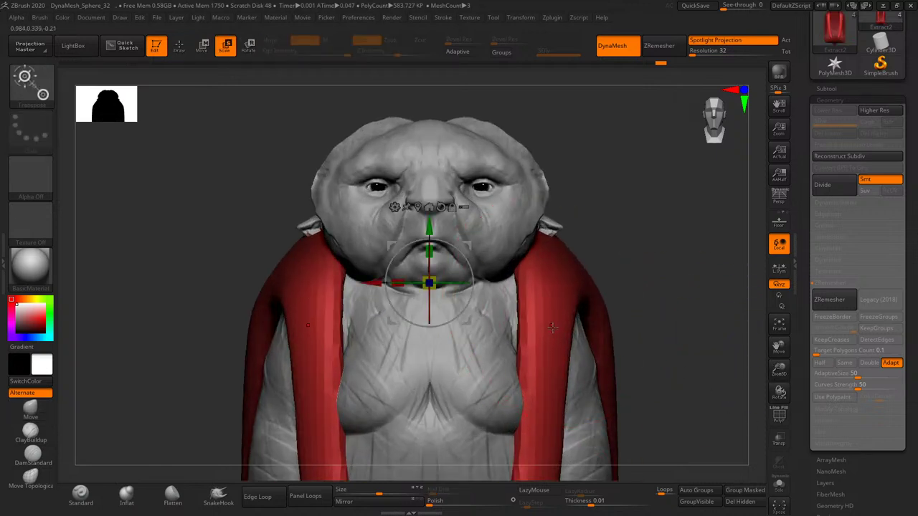
key("r")
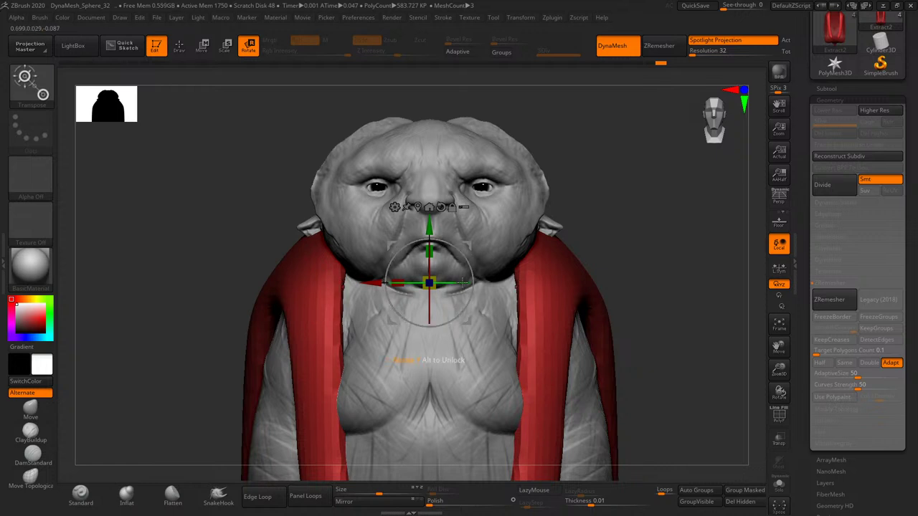
mouse_move(464, 282)
left_mouse_down()
mouse_move(469, 308)
mouse_move(449, 285)
mouse_move(543, 334)
left_mouse_up()
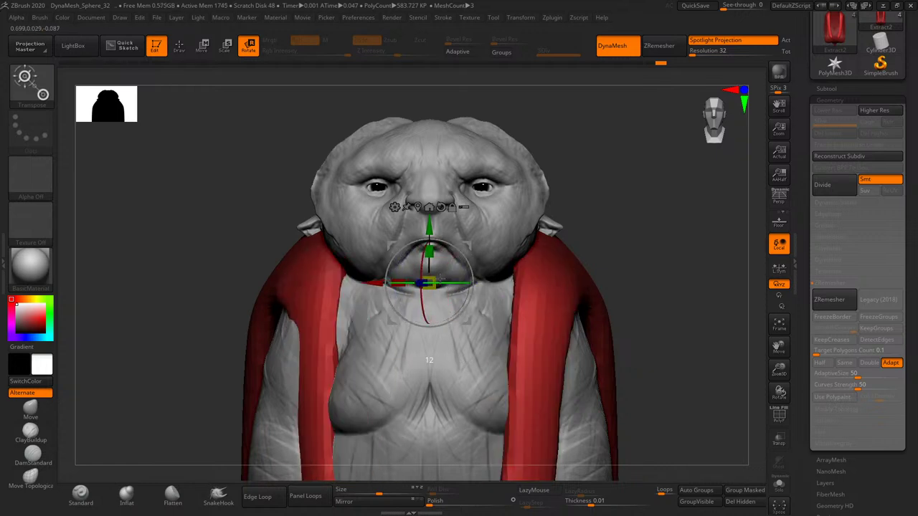
key("q")
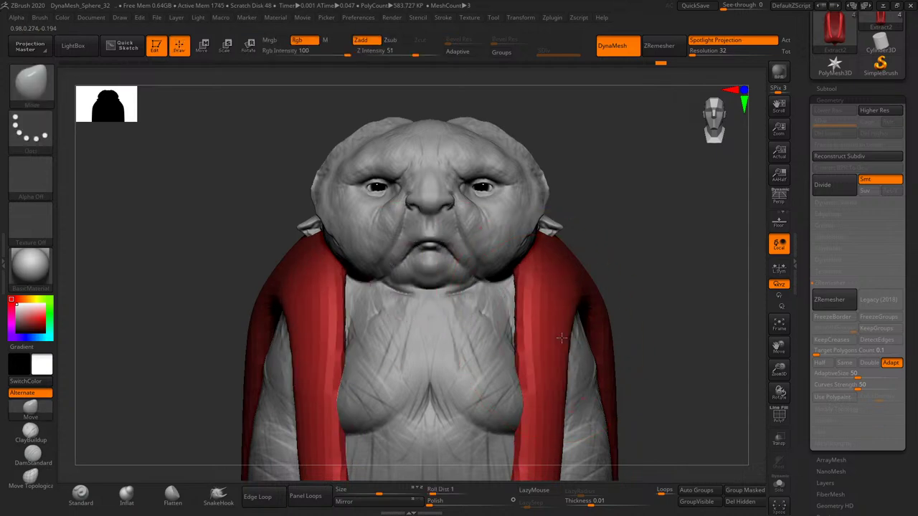
- Move both red straps inward over the chest and widen the lower straps at brush size 542
mouse_move(660, 311)
left_mouse_down()
mouse_move(591, 338)
mouse_move(543, 308)
left_mouse_up()
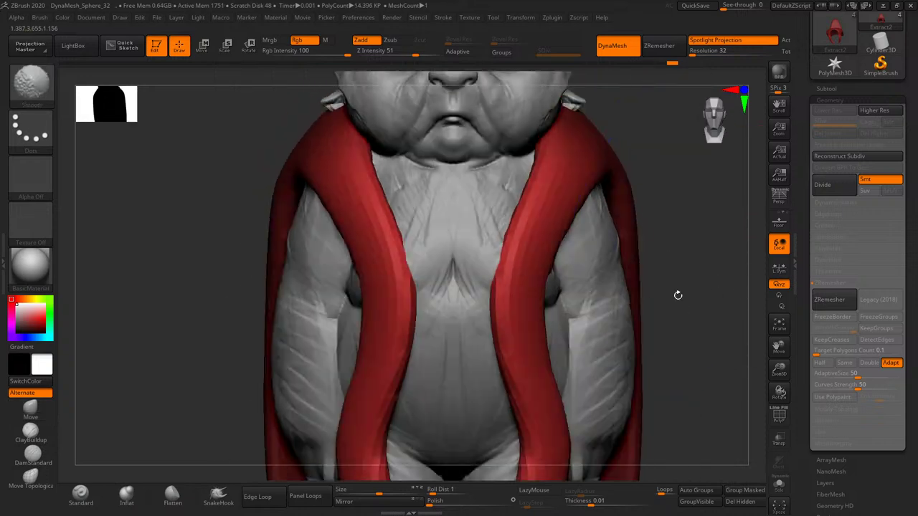
mouse_move(492, 344)
left_mouse_down()
mouse_move(501, 478)
mouse_move(316, 373)
left_mouse_up()
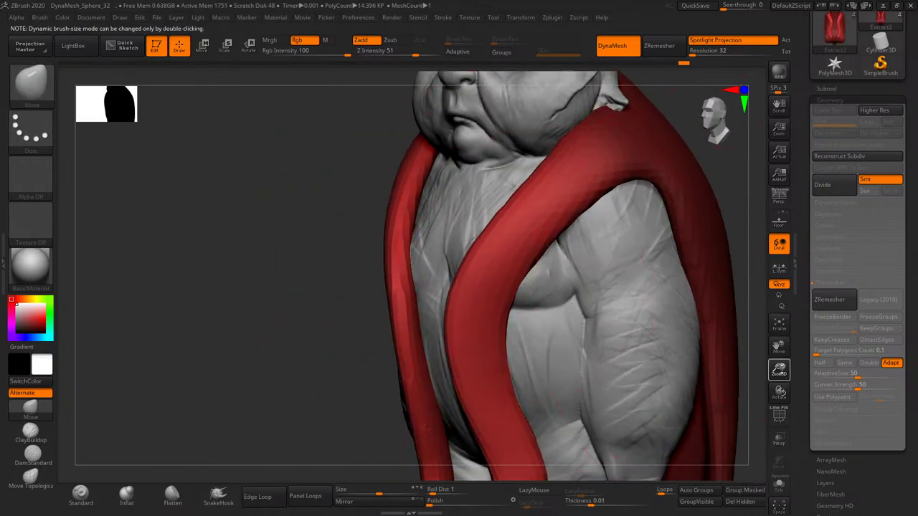
left_click_drag(779, 372, 778, 344)
left_click_drag(778, 393, 491, 282)
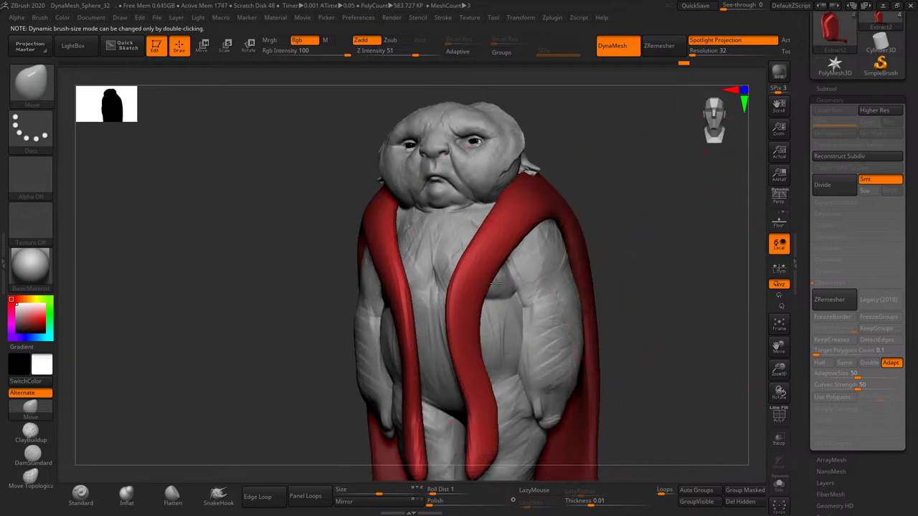
left_click_drag(617, 302, 584, 250, "shift")
key("s")
mouse_move(477, 254)
left_mouse_down()
mouse_move(444, 260)
mouse_move(441, 216)
mouse_move(469, 195)
mouse_move(465, 208)
left_mouse_up()
left_click_drag(476, 243, 459, 229)
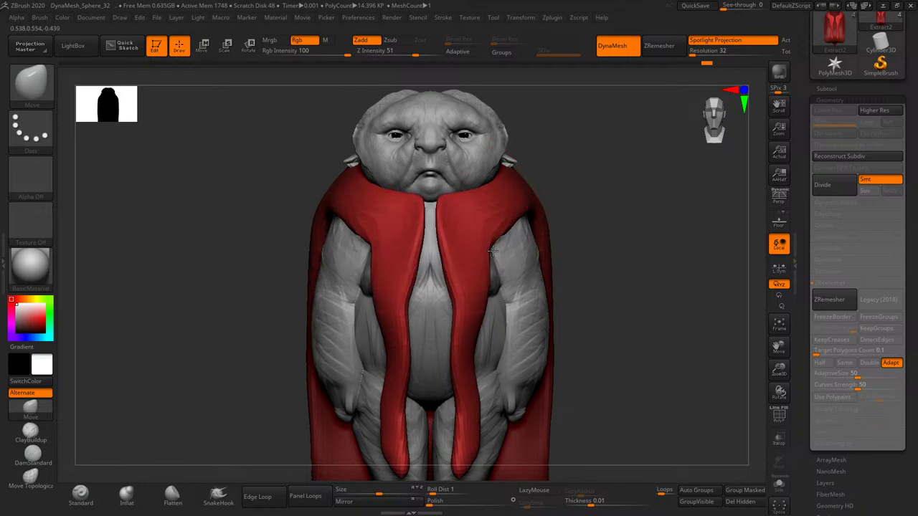
- At brush size 393, smooth and slim the straps from chest to legs, lengthening the narrow tips
key("s")
left_click_drag(466, 293, 459, 323)
key("s")
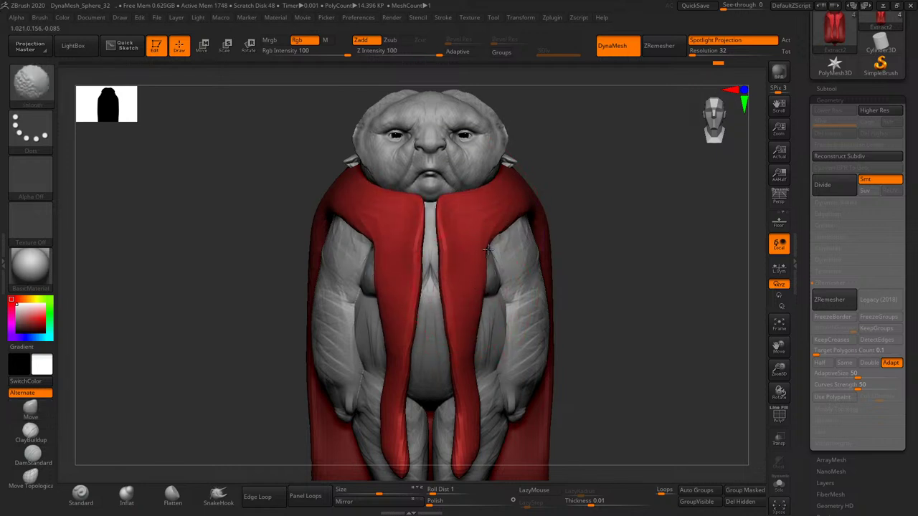
left_click_drag(503, 222, 495, 337, "shift")
left_click_drag(460, 236, 459, 438, "shift")
left_click_drag(459, 344, 458, 402)
left_click_drag(459, 287, 462, 359)
left_click_drag(602, 344, 603, 290, "alt")
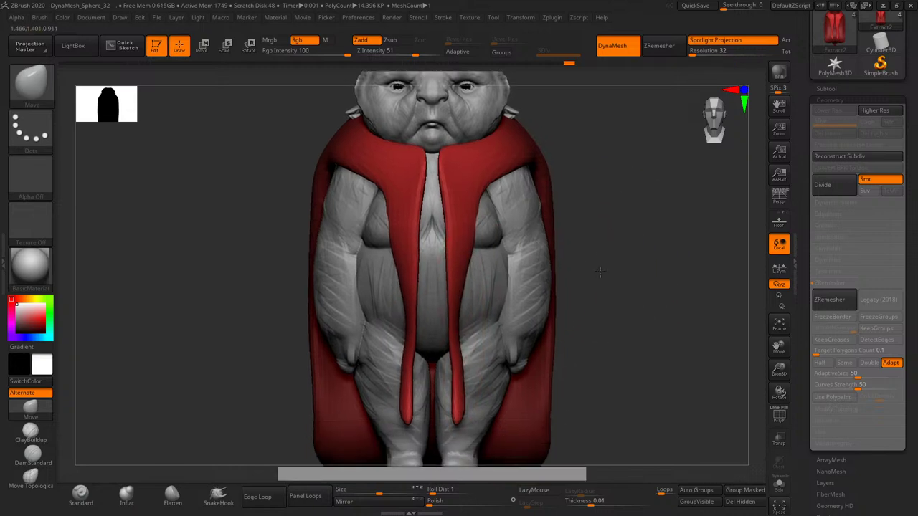
left_click_drag(456, 337, 454, 423)
left_click_drag(452, 359, 454, 416)
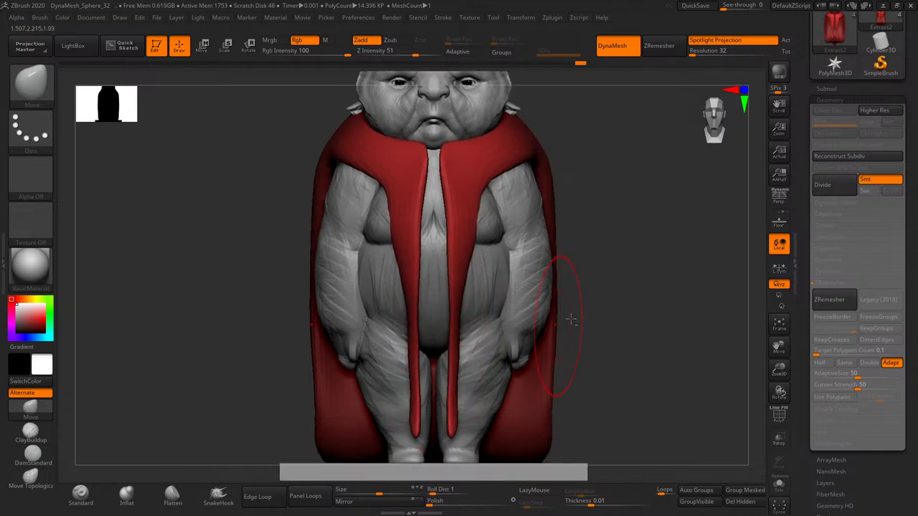
- From a three-quarter view, pull the cloak edge beside the chest outward
mouse_move(573, 308)
left_mouse_down()
mouse_move(430, 410)
mouse_move(419, 405)
left_mouse_up()
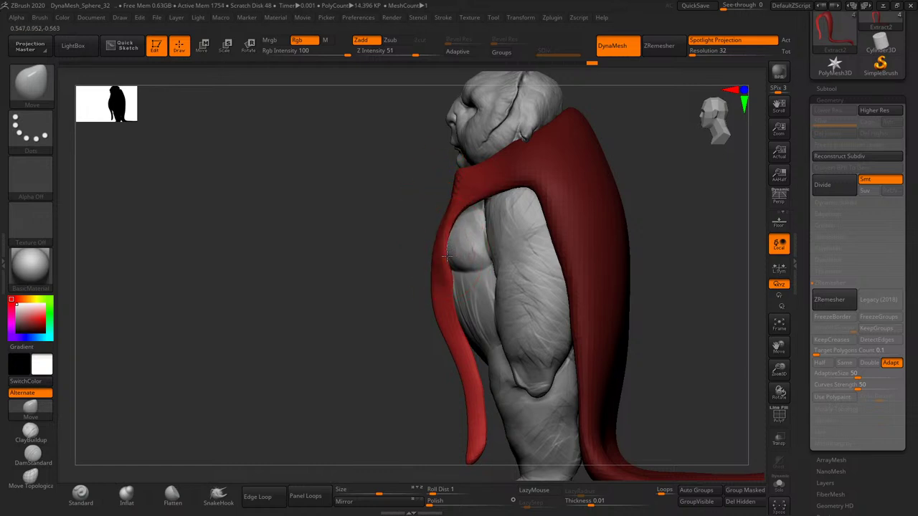
mouse_move(446, 254)
left_mouse_down()
mouse_move(431, 310)
mouse_move(477, 390)
mouse_move(476, 425)
left_mouse_up()
mouse_move(670, 293)
left_mouse_down("shift")
mouse_move(687, 310)
mouse_move(548, 317)
left_mouse_up("shift")
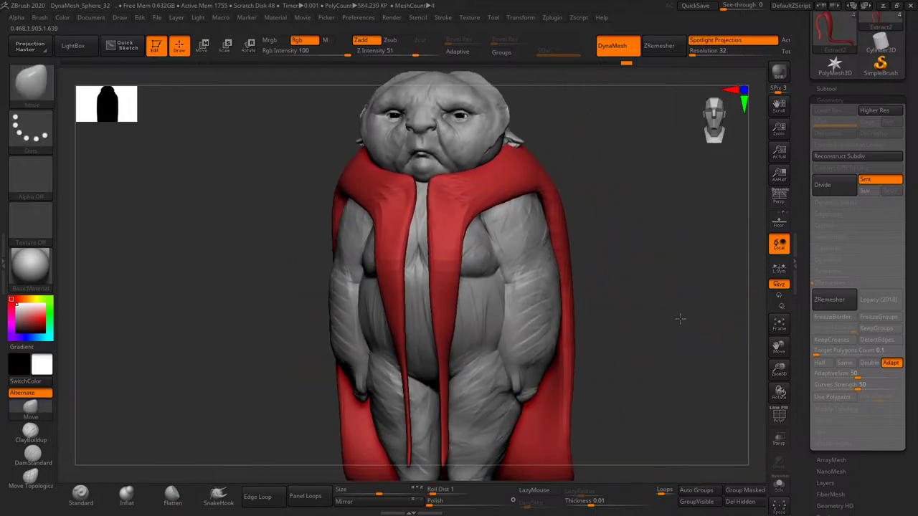
left_click_drag(584, 230, 584, 266)
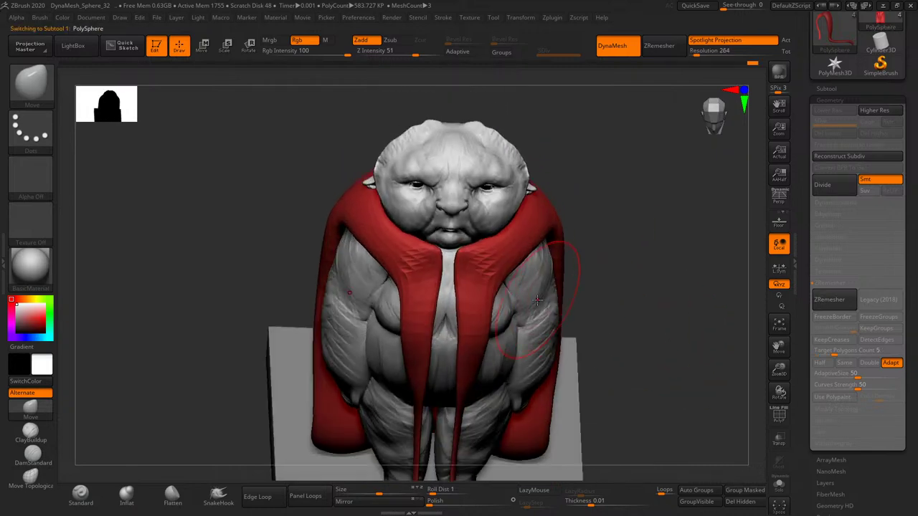
- Push the PolySphere body's flanks out symmetrically, then hide the red cloak Extract2
left_click(559, 309, "alt")
left_click_drag(557, 328, 553, 316)
mouse_move(610, 273)
left_mouse_down()
mouse_move(627, 256)
mouse_move(651, 277)
mouse_move(641, 278)
left_mouse_up()
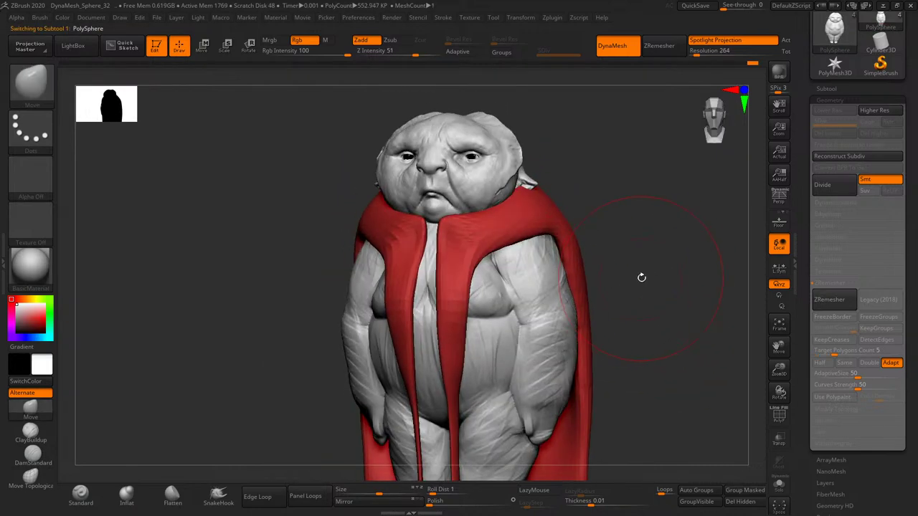
left_click_drag(554, 301, 563, 294)
left_click_drag(639, 273, 650, 293)
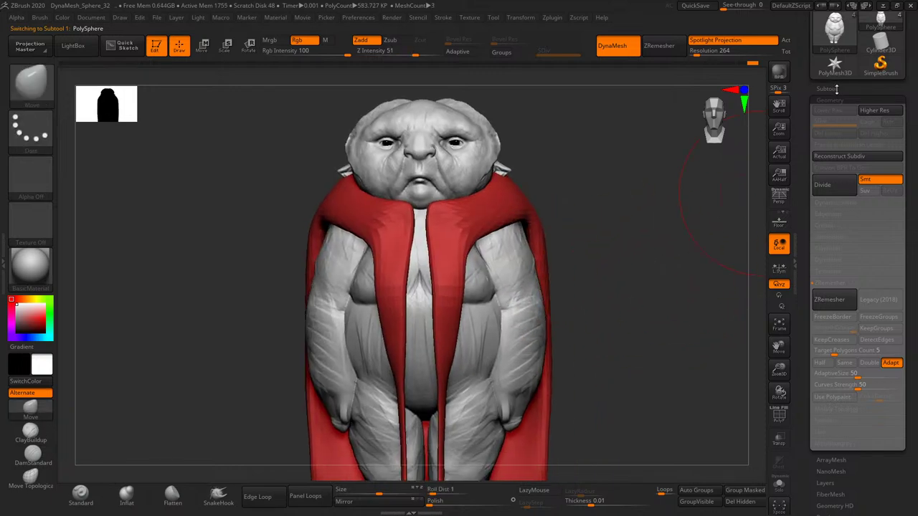
left_click(836, 88)
left_click(893, 136)
- Lasso-mask the body's chest and belly, then preview a 0.02-thick extracted shell
mouse_move(690, 273)
left_mouse_down()
mouse_move(672, 273)
mouse_move(666, 299)
mouse_move(614, 293)
left_mouse_up()
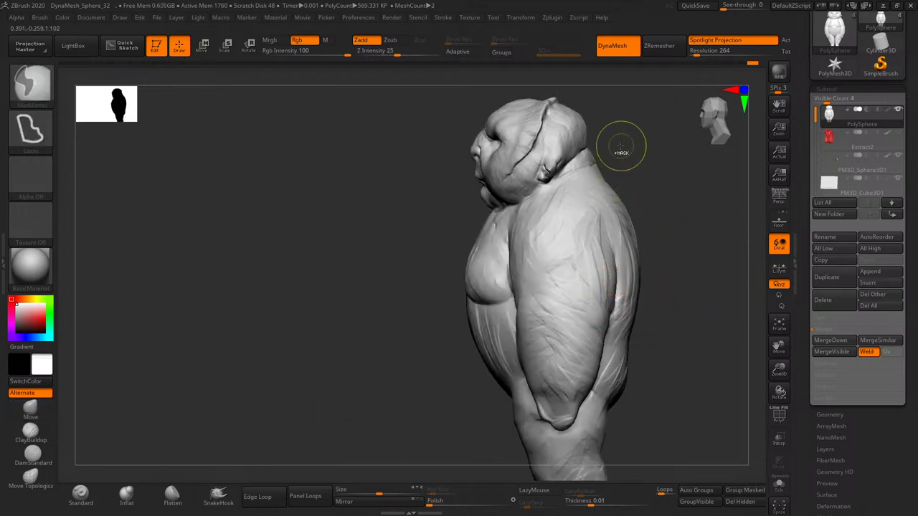
mouse_move(616, 148)
left_mouse_down("ctrl")
mouse_move(716, 235)
mouse_move(727, 273)
mouse_move(689, 315)
left_mouse_up("ctrl")
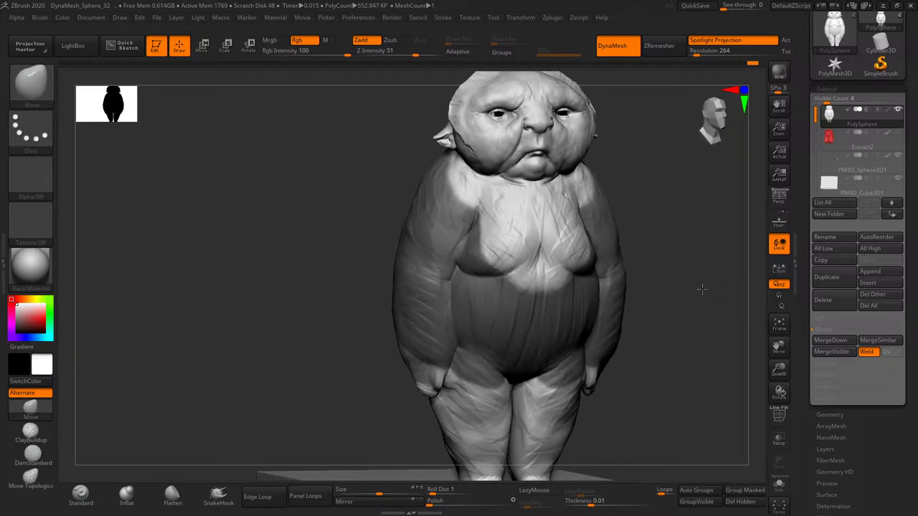
left_click_drag(660, 347, 570, 389, "alt")
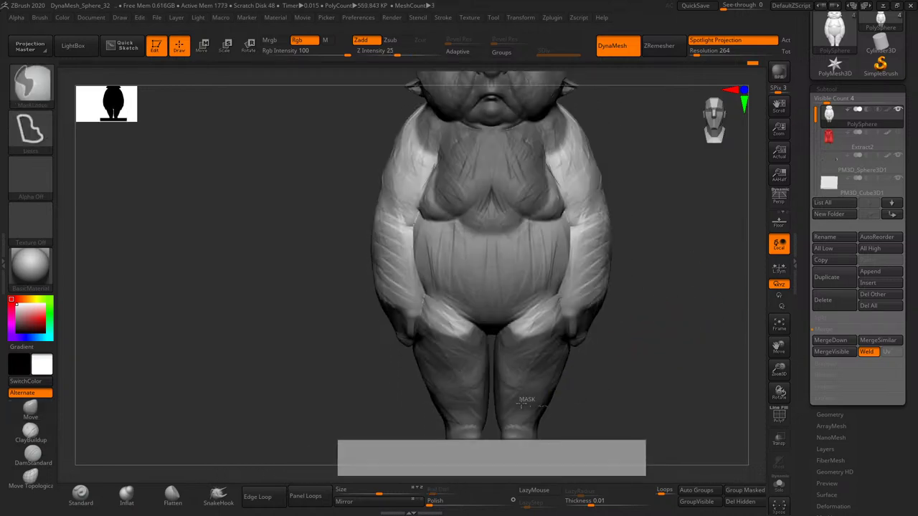
mouse_move(506, 393)
left_mouse_down("ctrl")
mouse_move(567, 399)
mouse_move(595, 316)
mouse_move(574, 359)
left_mouse_up("ctrl")
left_click(574, 412, "ctrl")
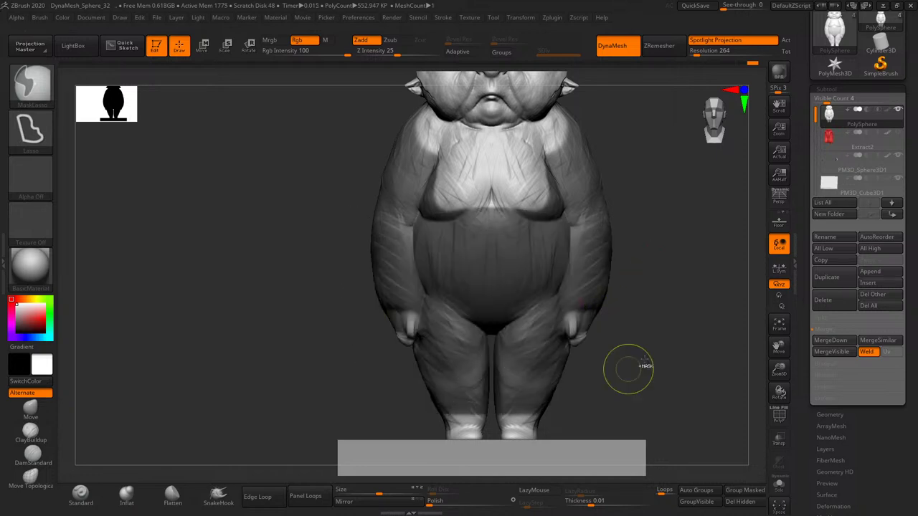
left_click_drag(671, 324, 636, 304)
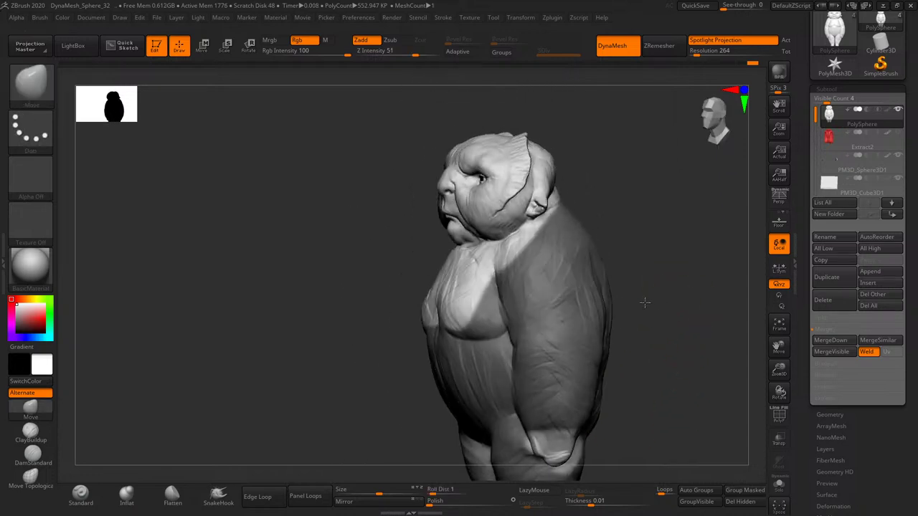
left_click_drag(636, 305, 716, 332, "shift")
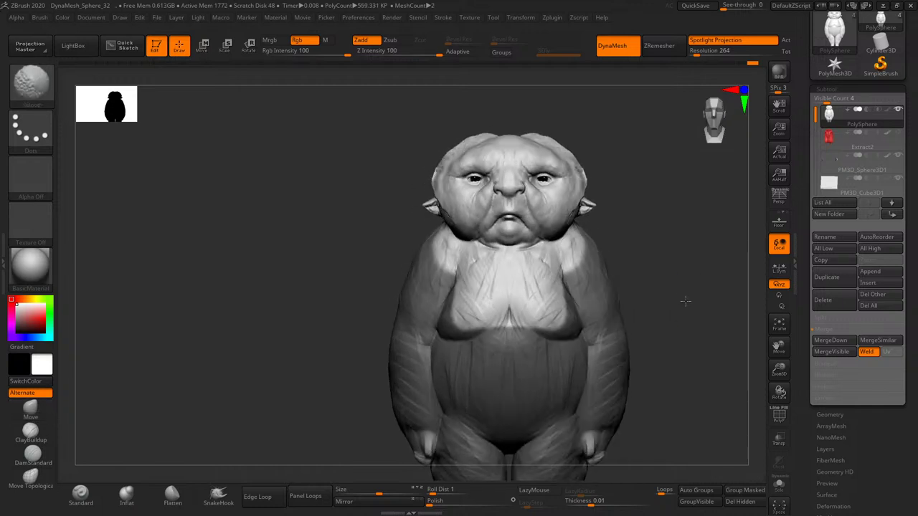
left_click(828, 397)
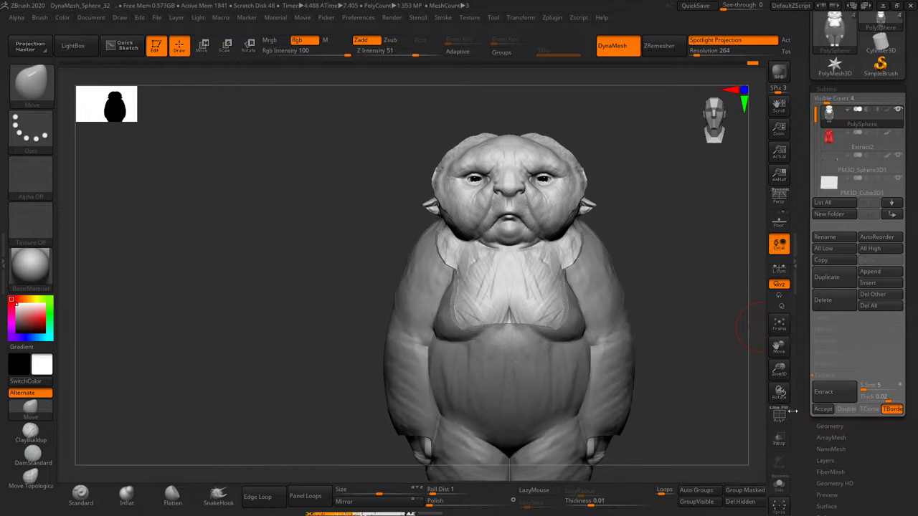
- Accept the extraction as the Extract4 undershirt, show the red cloak again, and clear the mask
left_click(823, 409)
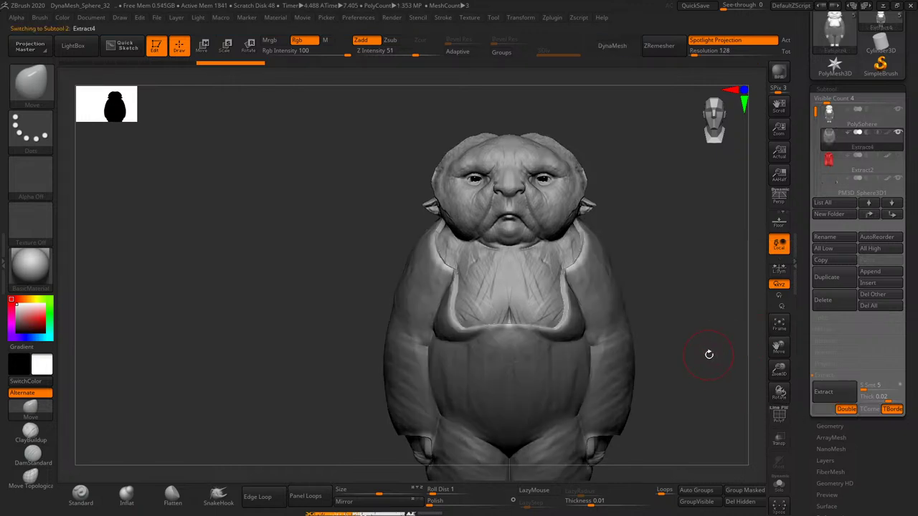
left_click_drag(710, 354, 702, 317)
mouse_move(713, 361)
left_mouse_down()
mouse_move(711, 375)
mouse_move(717, 332)
mouse_move(729, 371)
mouse_move(739, 369)
mouse_move(746, 338)
mouse_move(713, 334)
mouse_move(711, 312)
mouse_move(714, 324)
mouse_move(694, 328)
left_mouse_up()
left_click(896, 162)
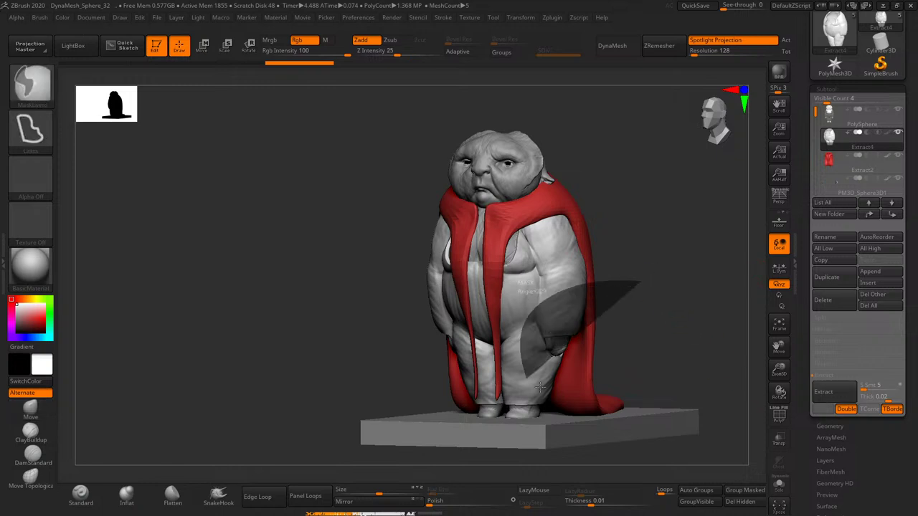
left_click_drag(675, 300, 524, 378, "ctrl")
- ZRemesh the undershirt with Target Polygons Count 0.1033
left_click(830, 426)
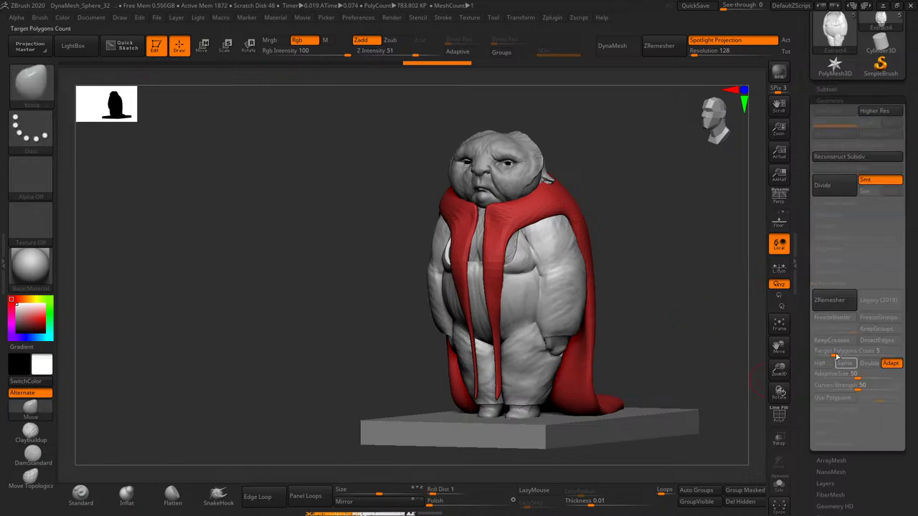
type("0.1033")
key("Return")
left_click(830, 300)
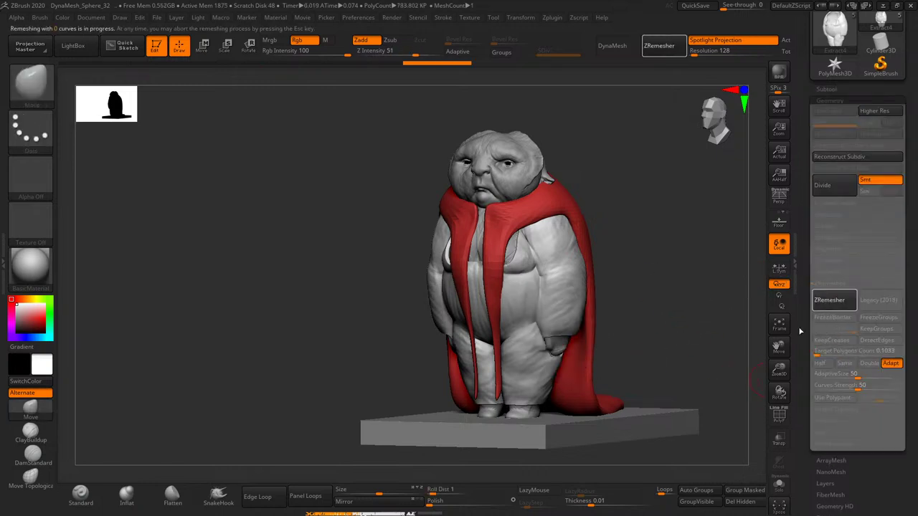
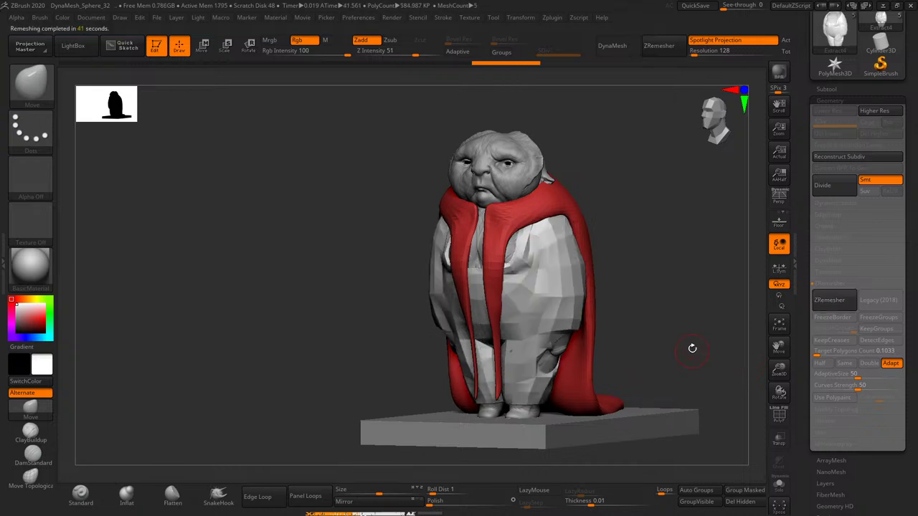
- Delete the Extract4 subtool from the character
left_click_drag(692, 312, 710, 314, "shift")
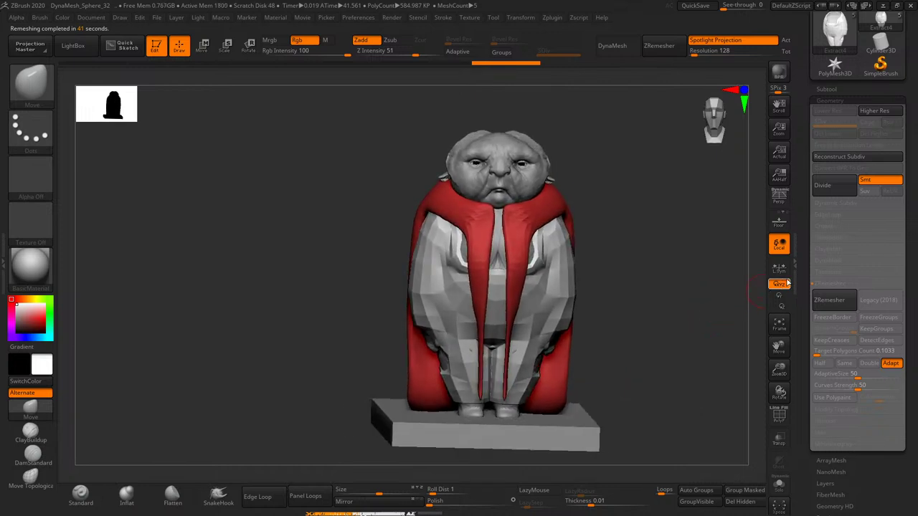
left_click_drag(802, 277, 804, 347)
left_click(830, 197)
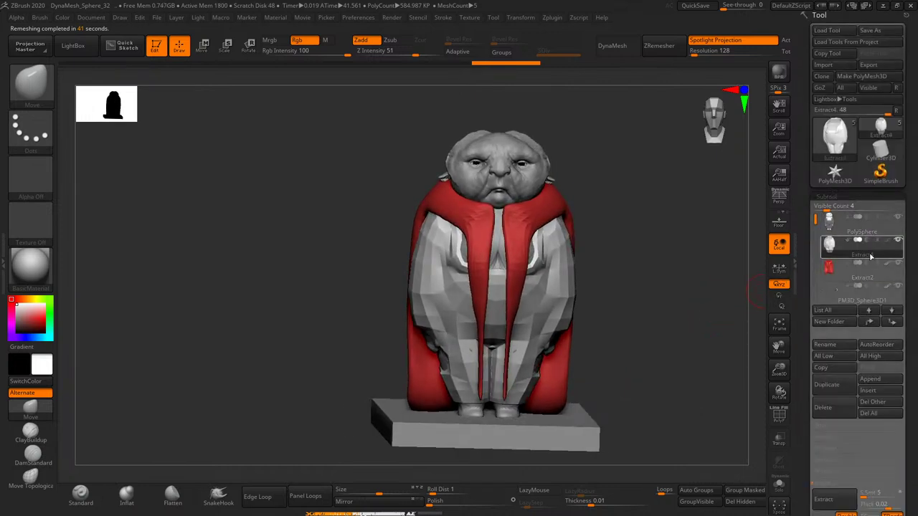
left_click(835, 403)
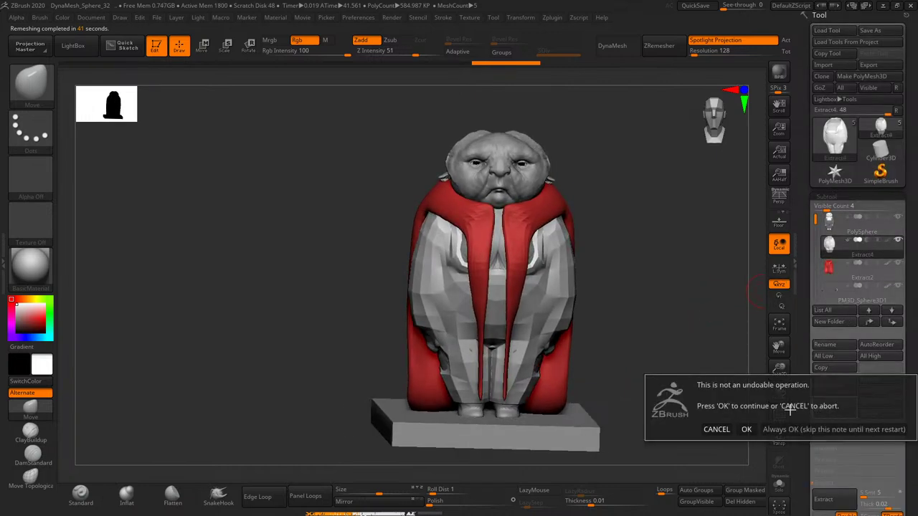
left_click(747, 429)
- Append a Sphere3D subtool and make the new sphere the active piece
left_click_drag(725, 369, 731, 356)
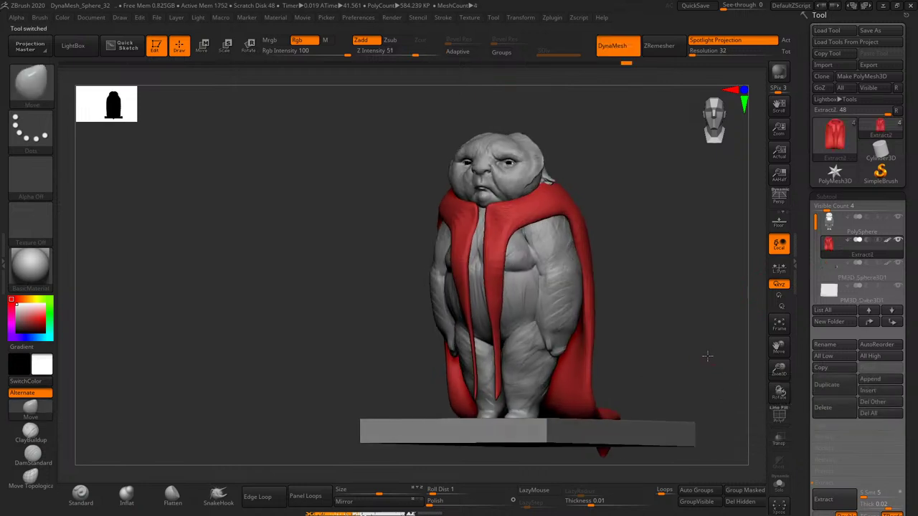
mouse_move(706, 304)
left_mouse_down()
mouse_move(703, 332)
mouse_move(580, 360)
left_mouse_up()
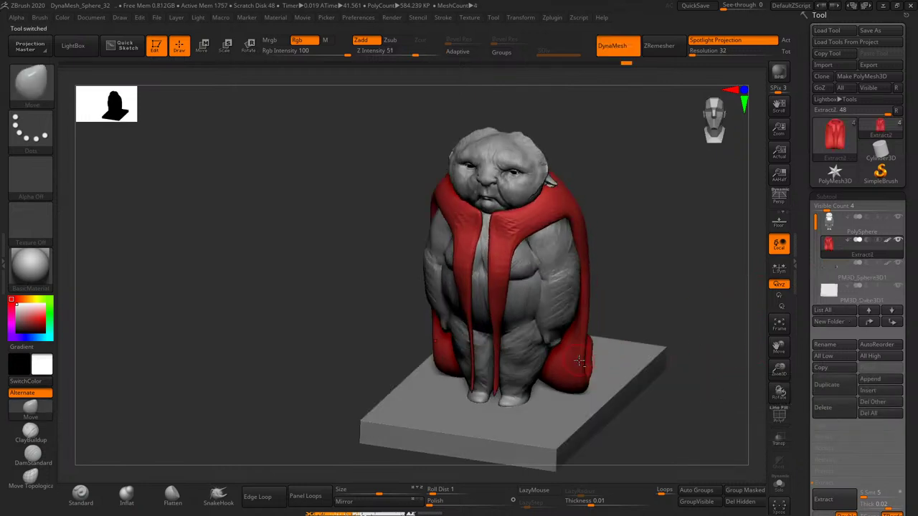
left_click_drag(710, 309, 728, 344)
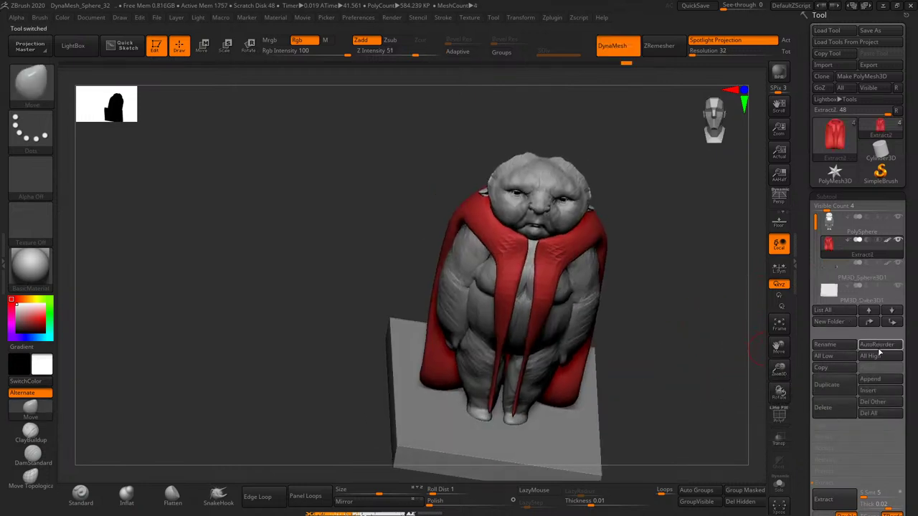
left_click(871, 381)
left_click(573, 323)
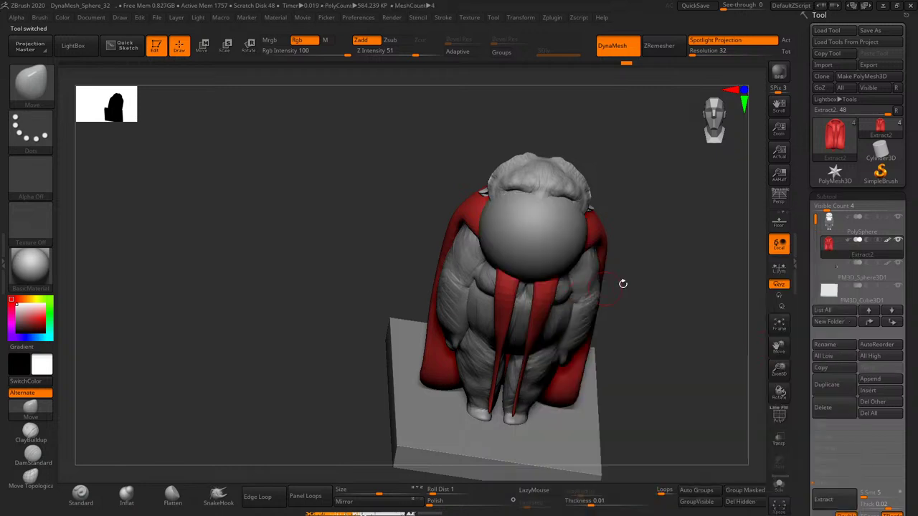
left_click_drag(622, 282, 602, 319)
mouse_move(664, 266)
left_mouse_down()
mouse_move(705, 317)
mouse_move(724, 323)
mouse_move(668, 263)
mouse_move(624, 280)
mouse_move(594, 256)
mouse_move(594, 217)
left_mouse_up()
left_click(580, 317, "alt")
- Move the new sphere onto the head with the gizmo and squash it flat into a cap
key("w")
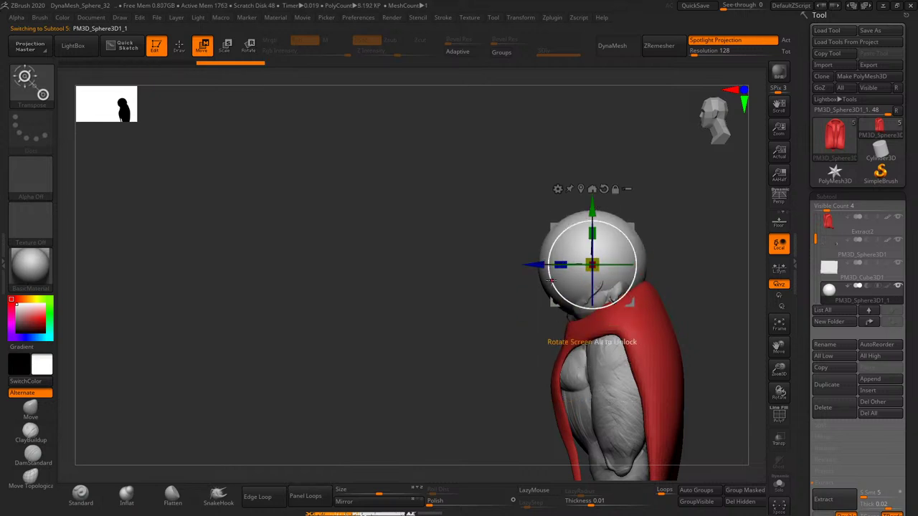
left_click_drag(561, 264, 621, 265)
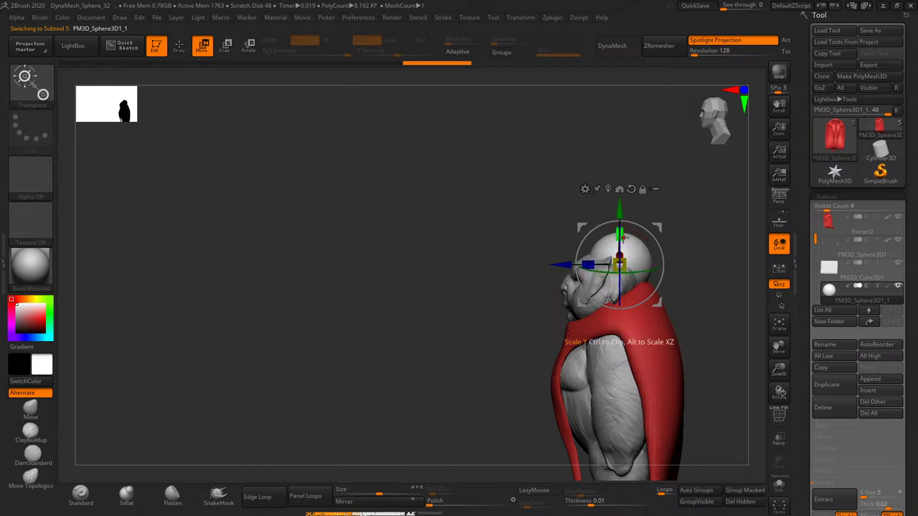
mouse_move(630, 229)
left_mouse_down()
mouse_move(629, 246)
mouse_move(649, 244)
left_mouse_up()
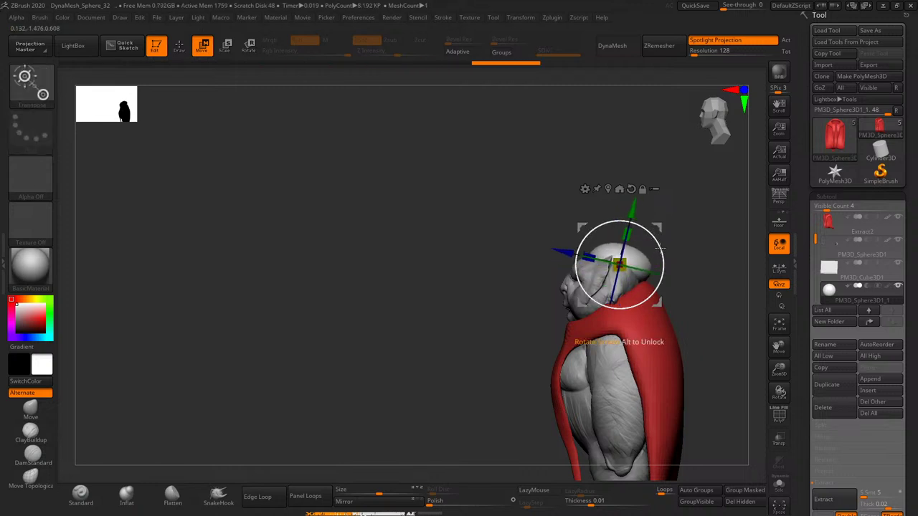
key("q")
mouse_move(724, 264)
left_mouse_down()
mouse_move(739, 268)
mouse_move(676, 263)
mouse_move(695, 327)
left_mouse_up()
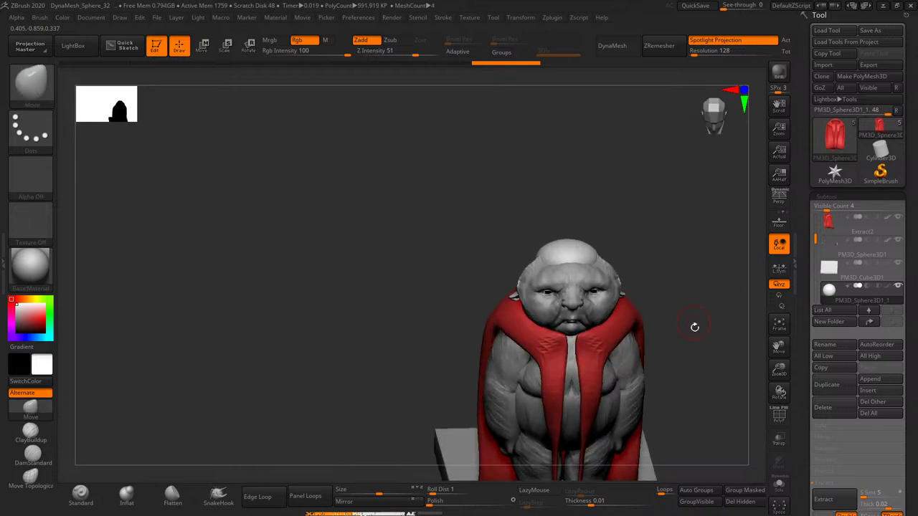
- Push the pointed cap sphere with the Move brush into a flattened dome toward the back of the head
mouse_move(779, 368)
left_mouse_down()
mouse_move(730, 303)
mouse_move(624, 318)
left_mouse_up()
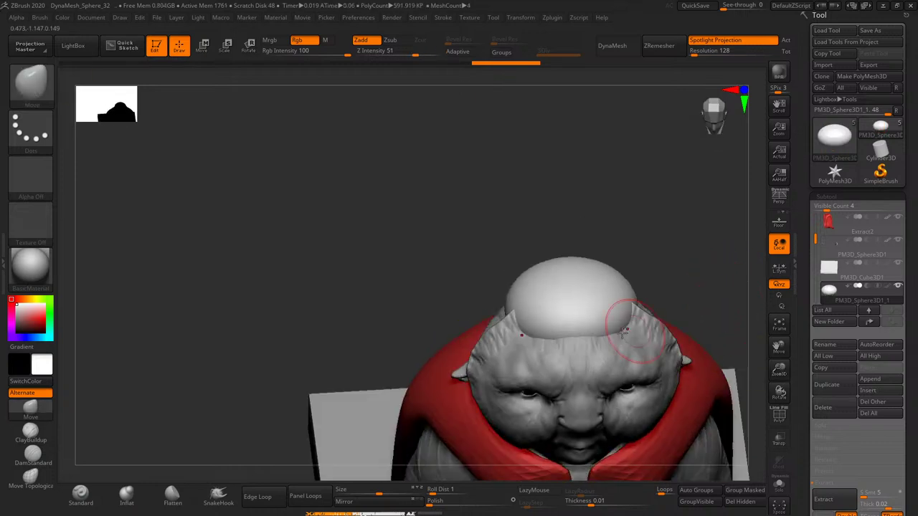
mouse_move(587, 342)
left_mouse_down()
mouse_move(602, 331)
mouse_move(623, 357)
left_mouse_up()
left_click_drag(683, 304, 689, 264)
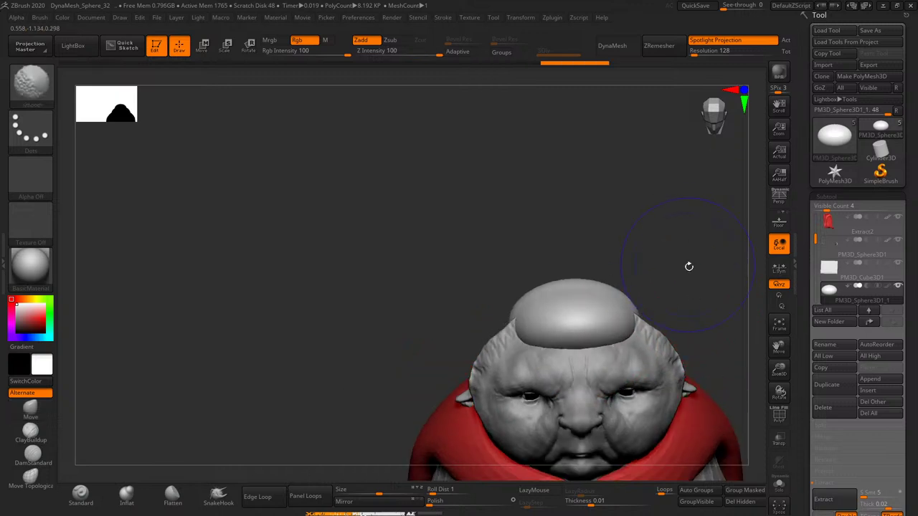
mouse_move(697, 302)
left_mouse_down()
mouse_move(703, 285)
mouse_move(625, 328)
mouse_move(617, 355)
left_mouse_up()
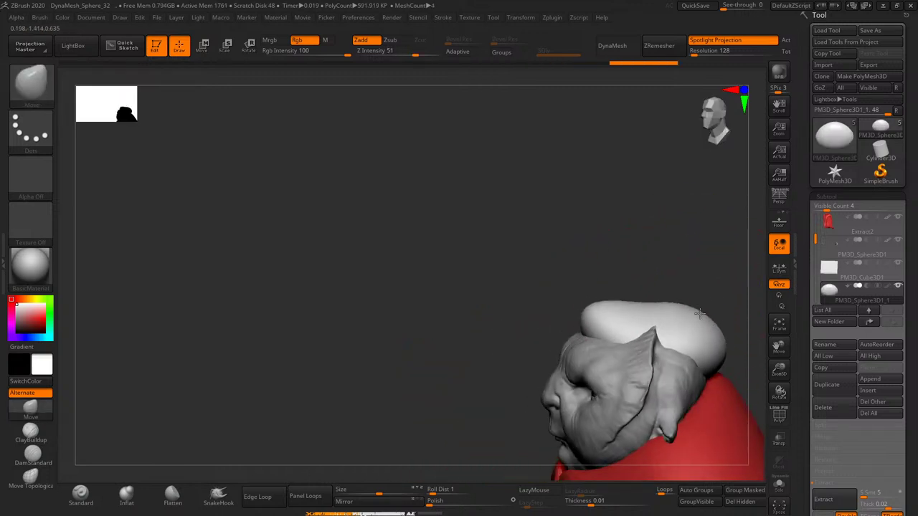
mouse_move(667, 316)
right_mouse_down()
mouse_move(670, 306)
mouse_move(680, 308)
mouse_move(617, 277)
right_mouse_up()
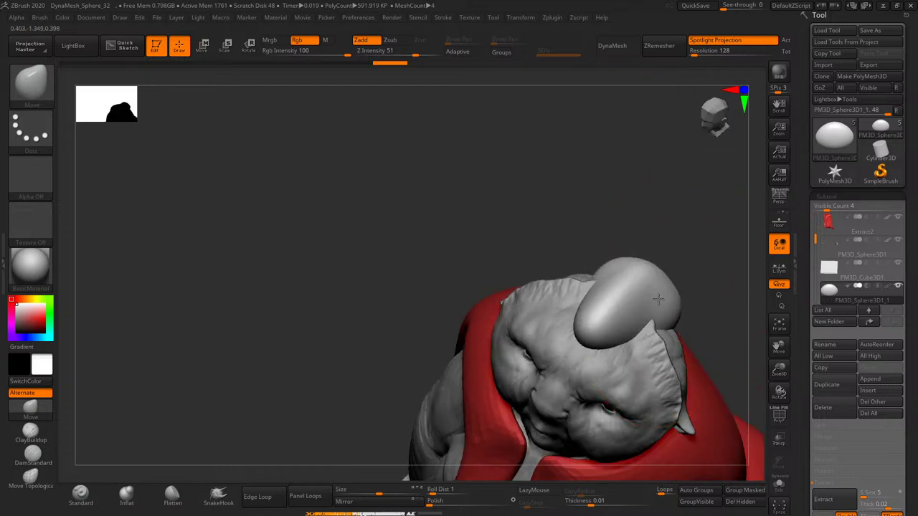
left_click_drag(611, 285, 703, 266)
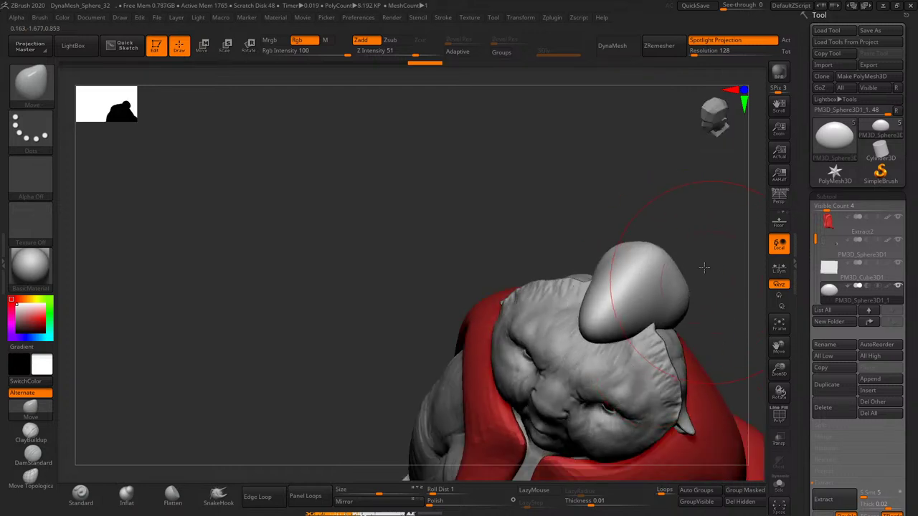
right_click_drag(703, 266, 608, 305)
key("s")
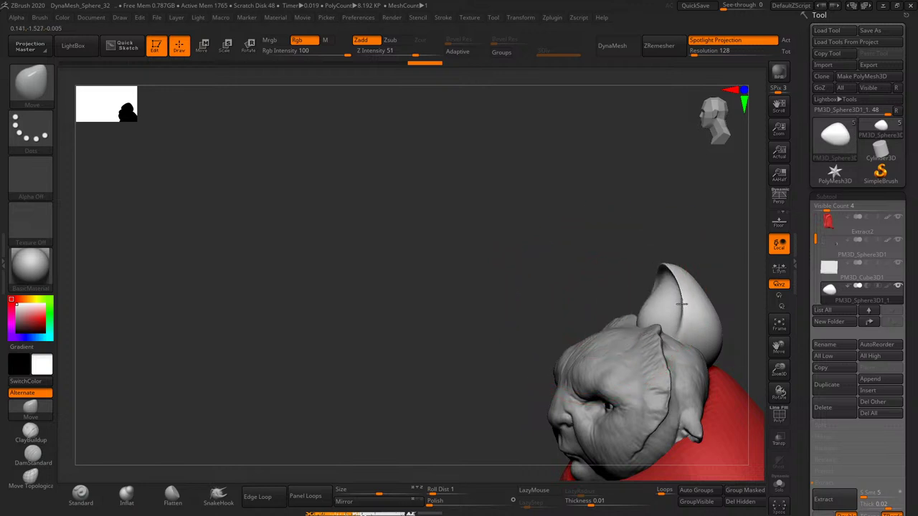
mouse_move(683, 304)
right_mouse_down()
mouse_move(707, 272)
mouse_move(695, 269)
mouse_move(717, 254)
mouse_move(693, 275)
right_mouse_up()
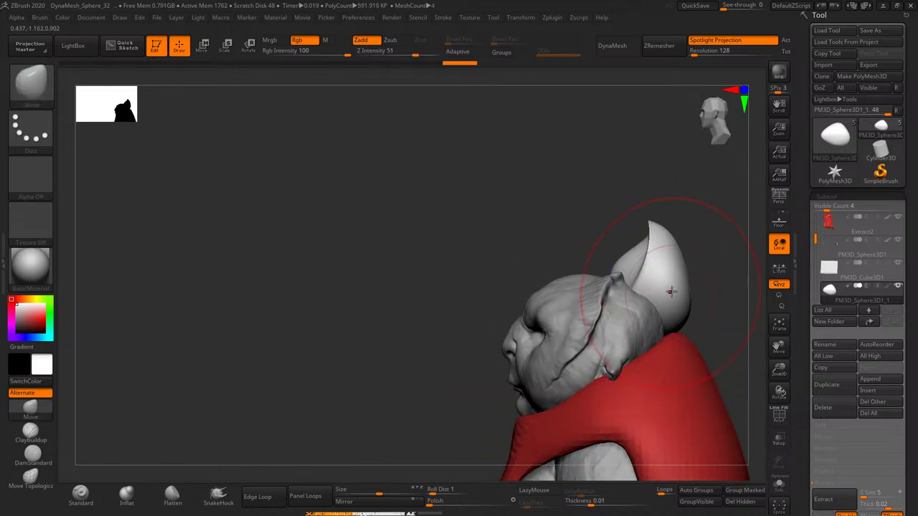
mouse_move(670, 290)
left_mouse_down()
mouse_move(566, 255)
mouse_move(531, 261)
mouse_move(616, 266)
left_mouse_up()
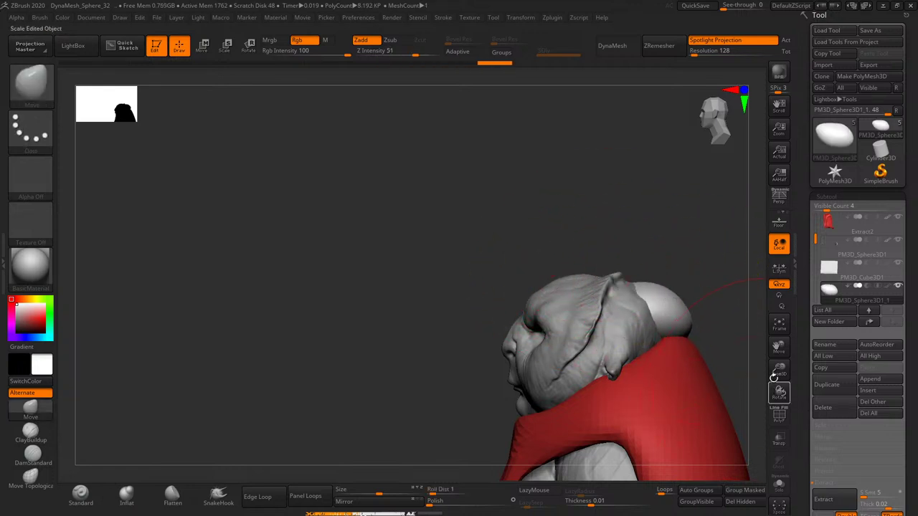
- Step back and forth through the undo history until the long tapering hood-tail shape returns
left_click_drag(774, 377, 670, 265)
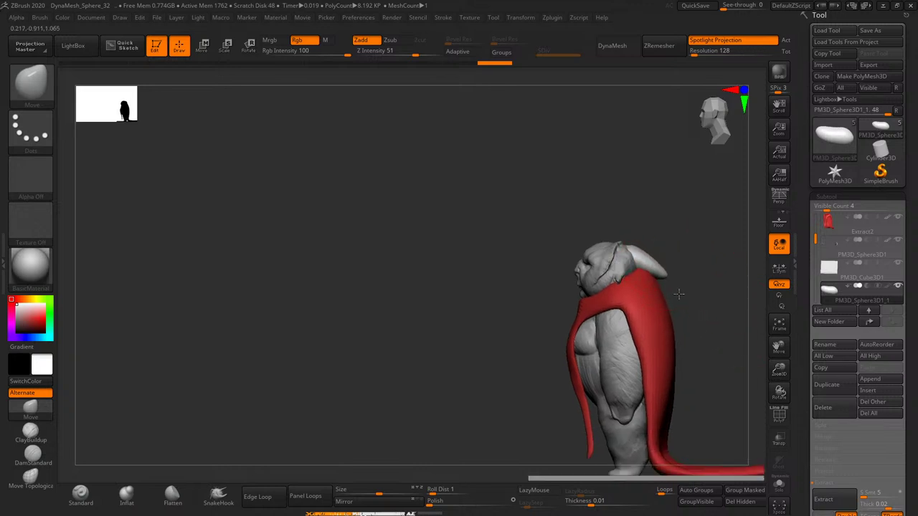
key("ctrl+shift+z")
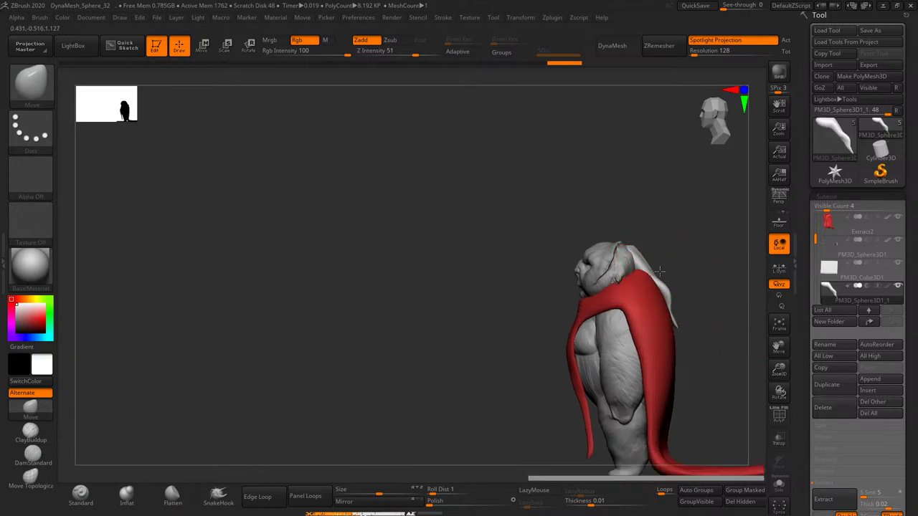
key("ctrl+shift+z")
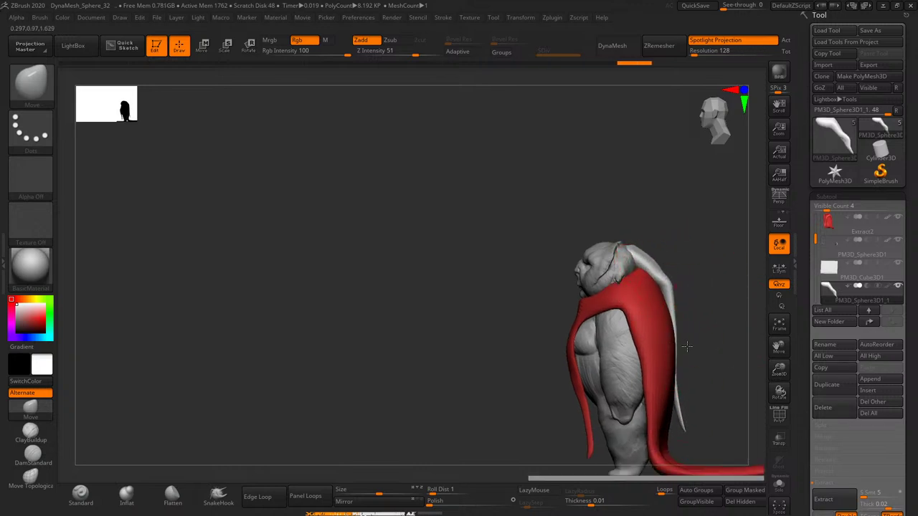
key("ctrl+shift+z")
key("ctrl+shift+z")
key("ctrl+shift+z")
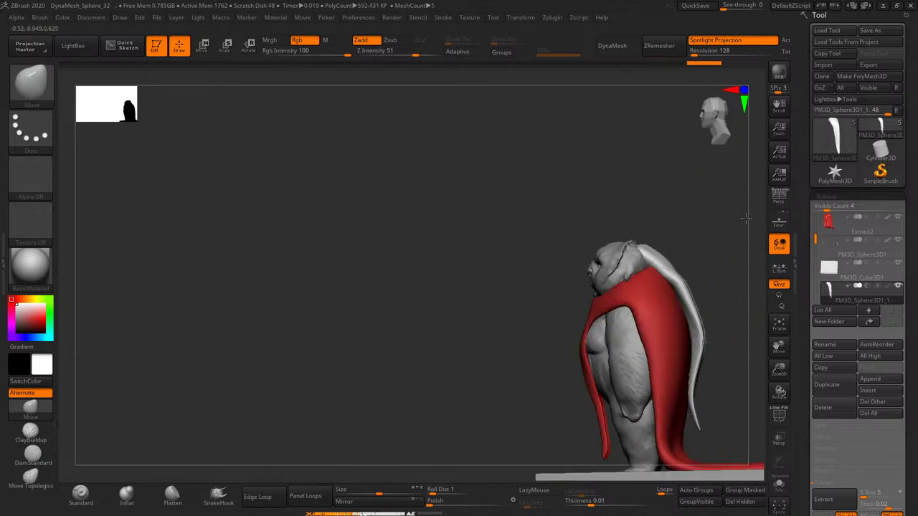
key("ctrl+shift+z")
mouse_move(733, 230)
left_mouse_down()
mouse_move(674, 251)
mouse_move(692, 366)
left_mouse_up()
key("ctrl+z")
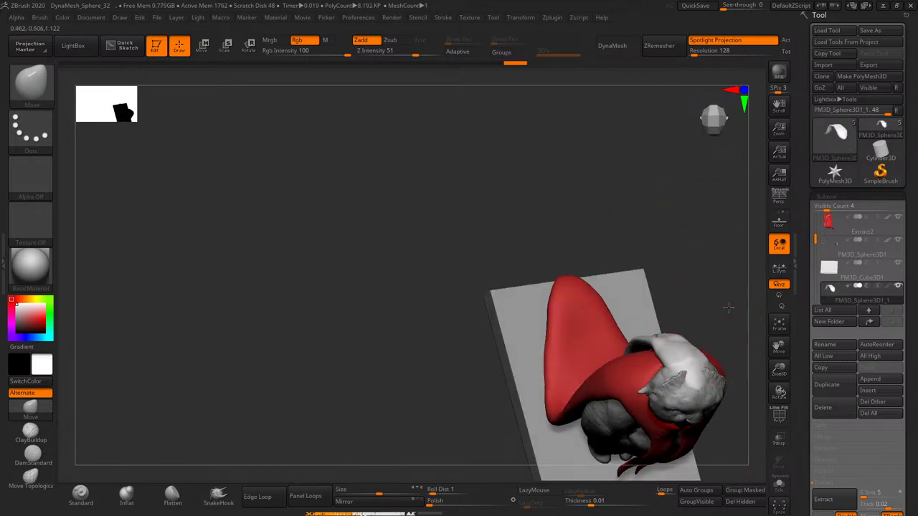
key("ctrl+z")
key("ctrl+z")
key("ctrl+z")
key("ctrl+z")
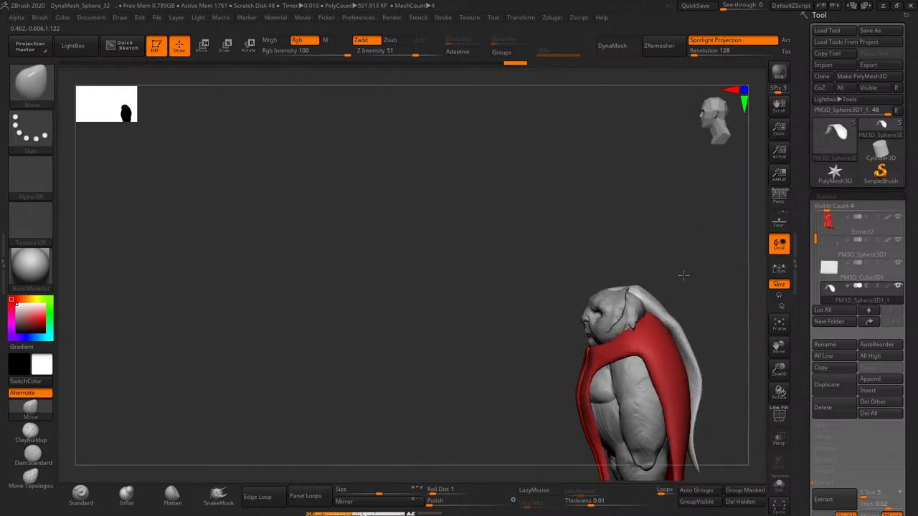
key("ctrl+shift+z")
key("ctrl+shift+z")
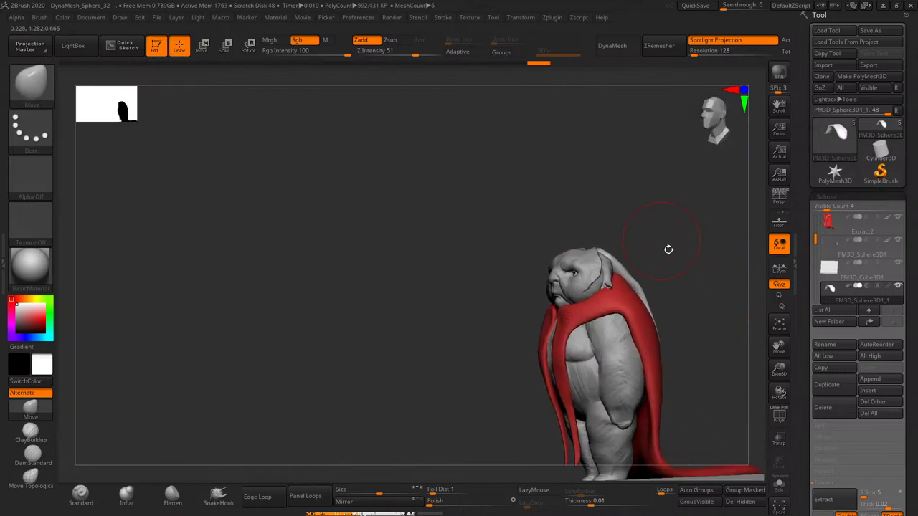
key("ctrl+shift+z")
key("ctrl+shift+z")
key("ctrl+shift+z")
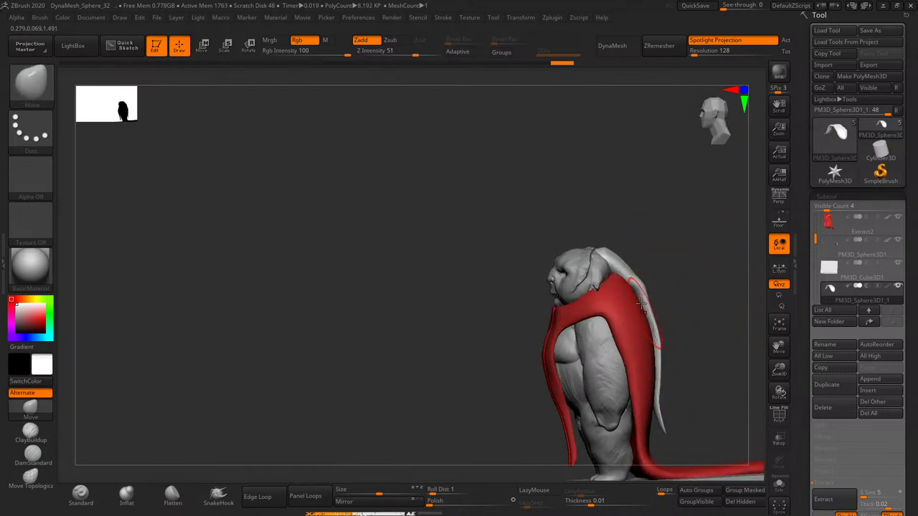
key("ctrl+shift+z")
key("ctrl+shift+z")
key("ctrl+shift+z")
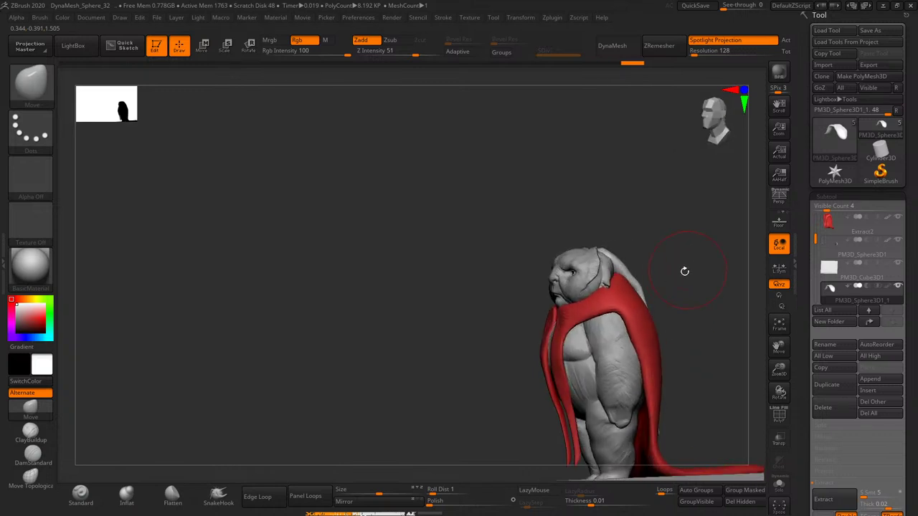
key("ctrl+shift+z")
mouse_move(658, 291)
left_mouse_down()
mouse_move(670, 297)
mouse_move(740, 281)
mouse_move(702, 266)
mouse_move(667, 229)
mouse_move(716, 252)
mouse_move(647, 272)
mouse_move(657, 274)
left_mouse_up()
- Remesh the active hood piece with a target polygon count of 0.18249
scroll(839, 315, "down", 5)
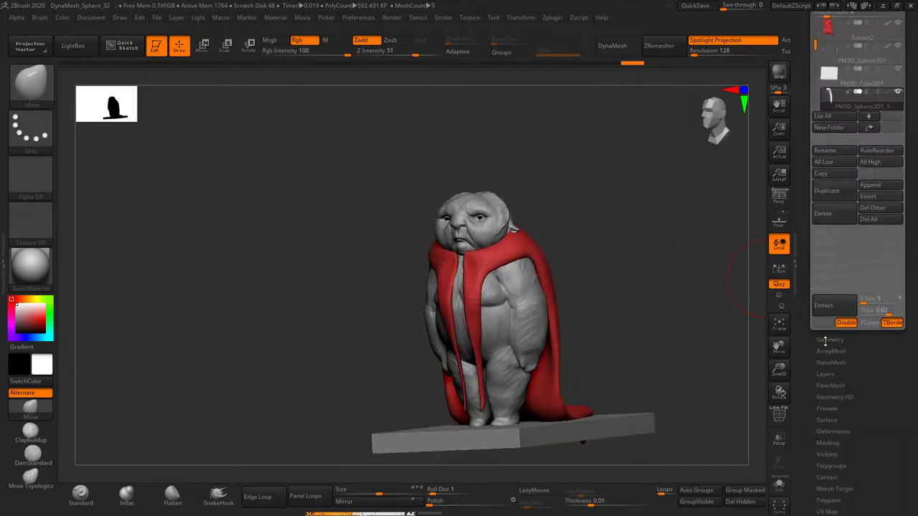
left_click(830, 343)
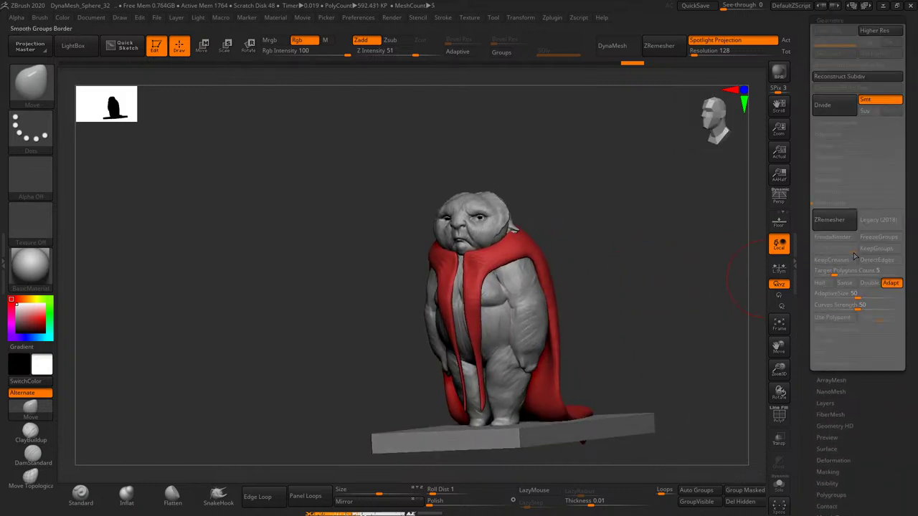
left_click_drag(834, 273, 818, 273)
left_click(829, 220)
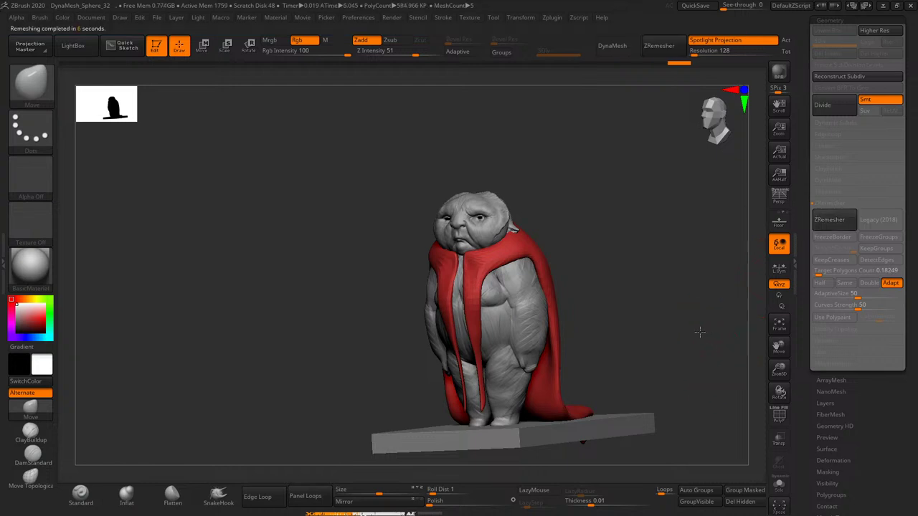
- Push the hood into shape beside the head, then request a subdivision from the front view
mouse_move(699, 332)
left_mouse_down()
mouse_move(660, 340)
mouse_move(699, 293)
mouse_move(672, 306)
mouse_move(676, 313)
mouse_move(714, 302)
mouse_move(723, 373)
mouse_move(732, 262)
mouse_move(654, 283)
mouse_move(584, 266)
mouse_move(660, 231)
mouse_move(678, 257)
mouse_move(644, 272)
mouse_move(660, 272)
mouse_move(636, 266)
mouse_move(645, 286)
mouse_move(655, 268)
mouse_move(636, 289)
left_mouse_up()
key("s")
right_click_drag(635, 289, 676, 308)
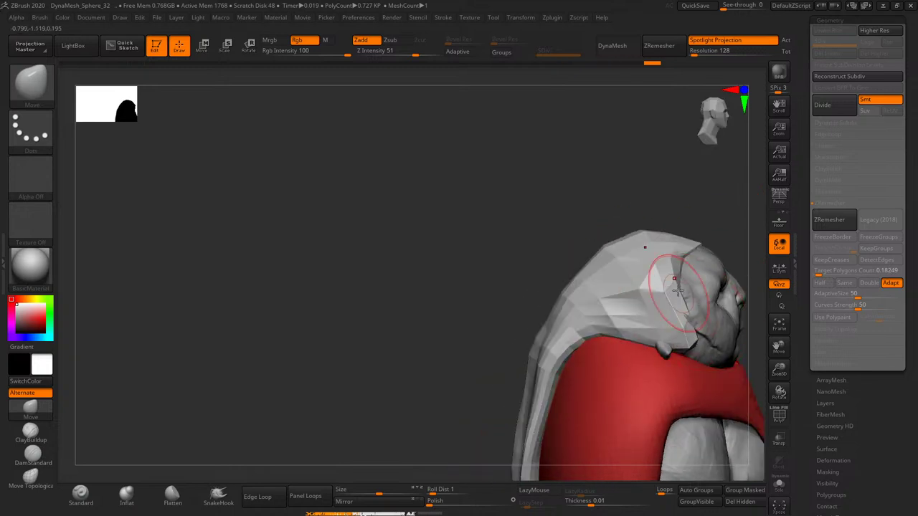
mouse_move(693, 334)
right_mouse_down()
mouse_move(704, 208)
mouse_move(636, 219)
mouse_move(711, 308)
right_mouse_up()
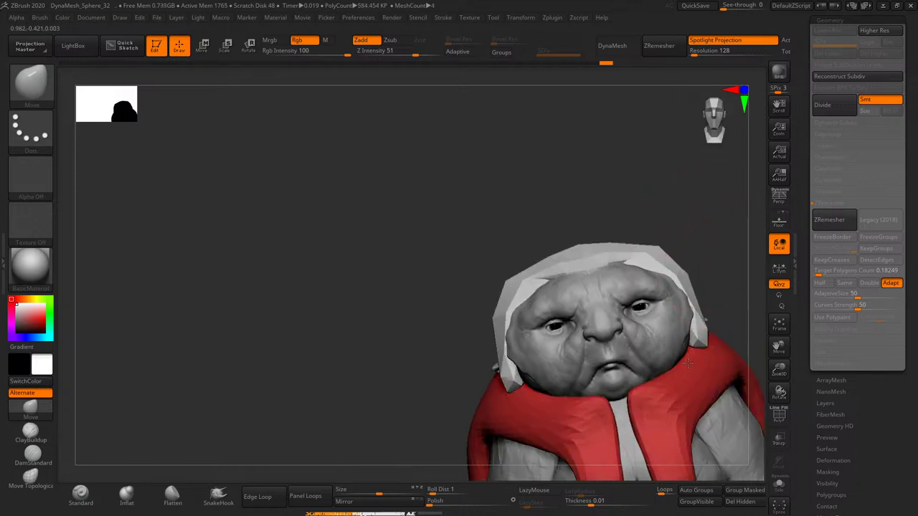
right_click_drag(678, 361, 636, 307)
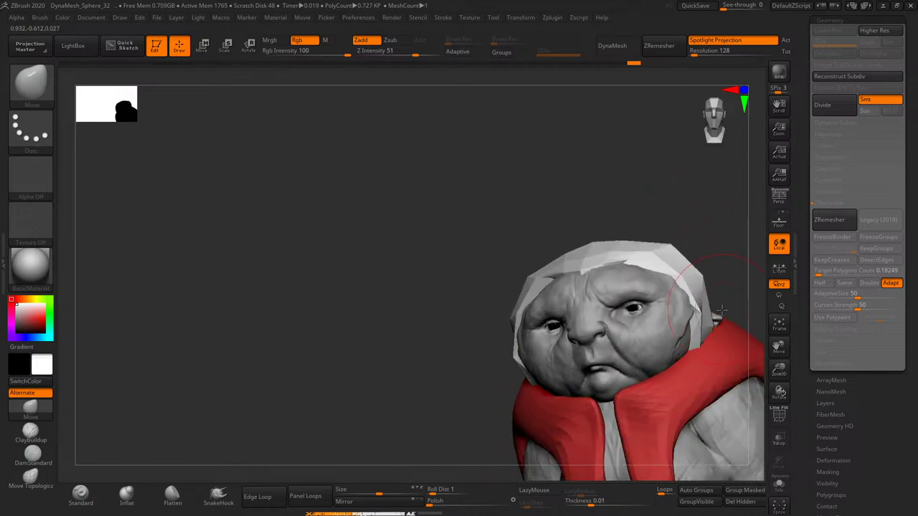
mouse_move(702, 344)
right_mouse_down()
mouse_move(625, 238)
mouse_move(707, 258)
right_mouse_up()
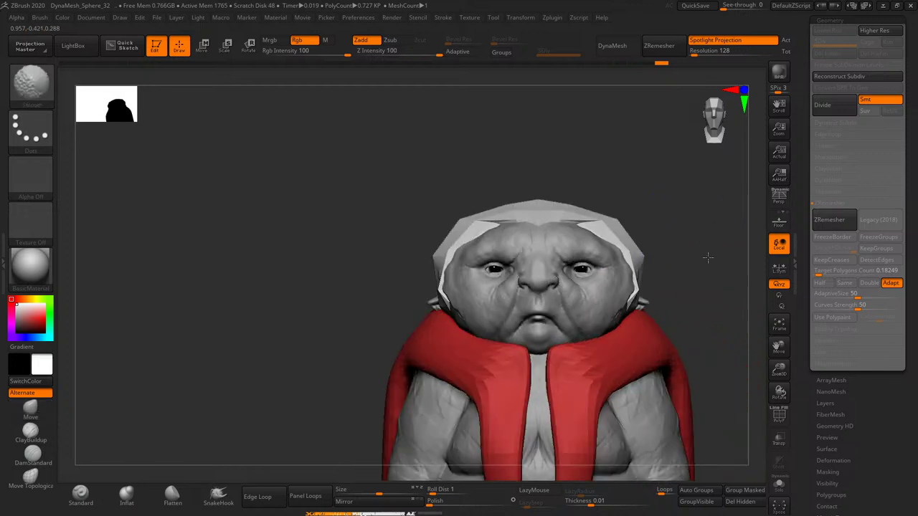
key("d")
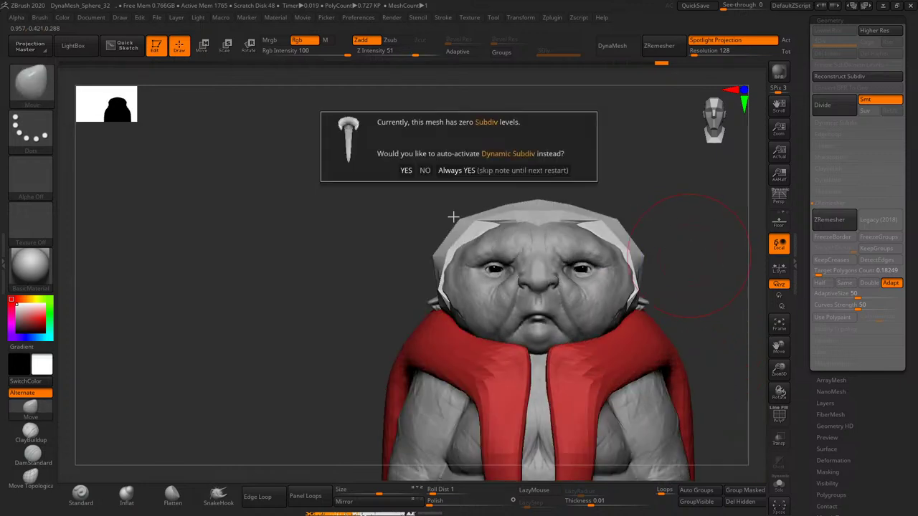
- Decline Dynamic Subdiv and divide the mesh up to subdivision level 3
left_click(425, 170)
right_click_drag(698, 221, 673, 269)
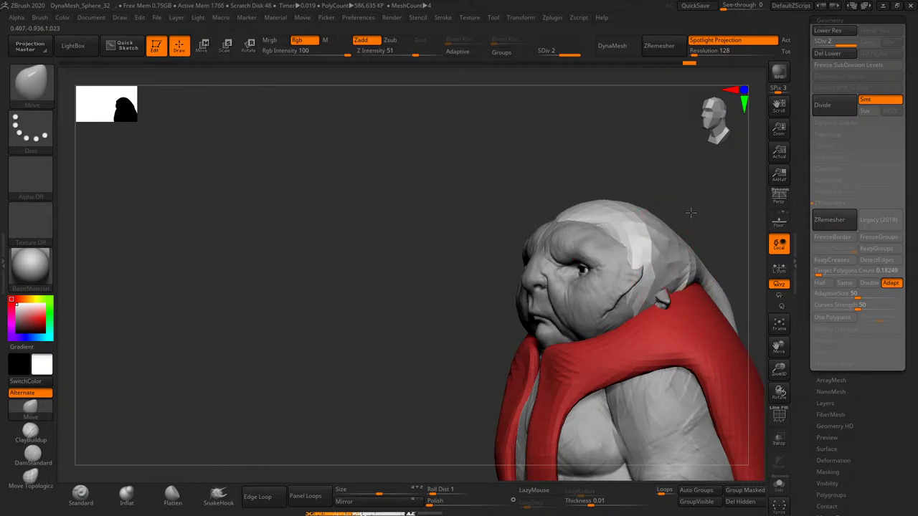
mouse_move(691, 213)
right_mouse_down()
mouse_move(677, 277)
mouse_move(596, 225)
right_mouse_up()
key("s")
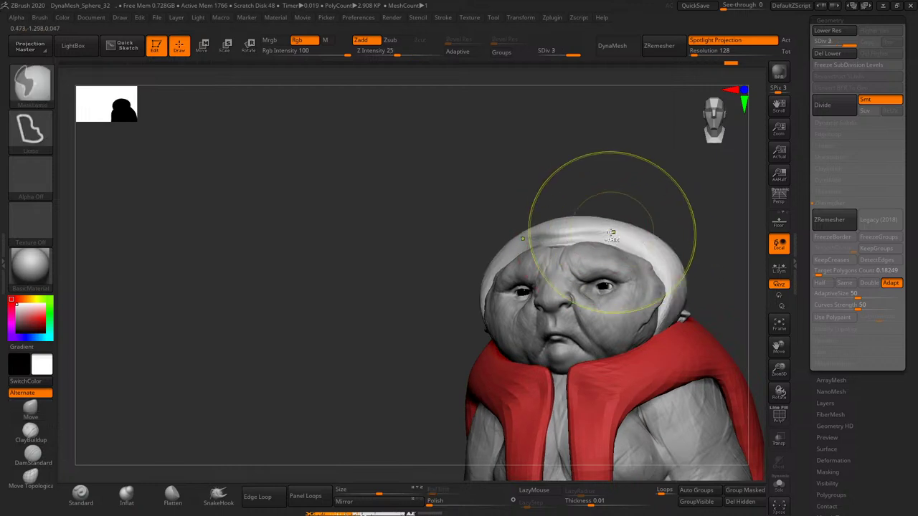
key("d")
mouse_move(672, 266)
right_mouse_down()
mouse_move(651, 241)
mouse_move(667, 274)
mouse_move(615, 318)
mouse_move(668, 287)
mouse_move(640, 318)
right_mouse_up()
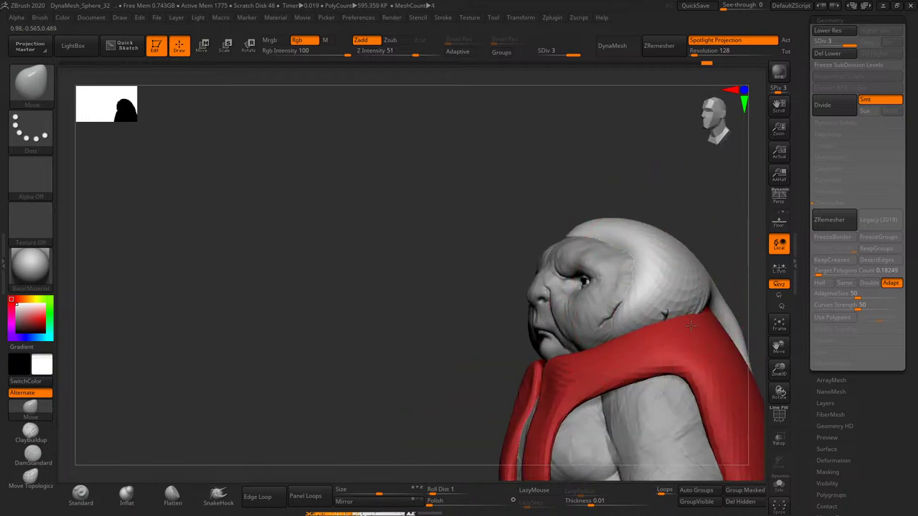
right_click_drag(677, 315, 680, 297)
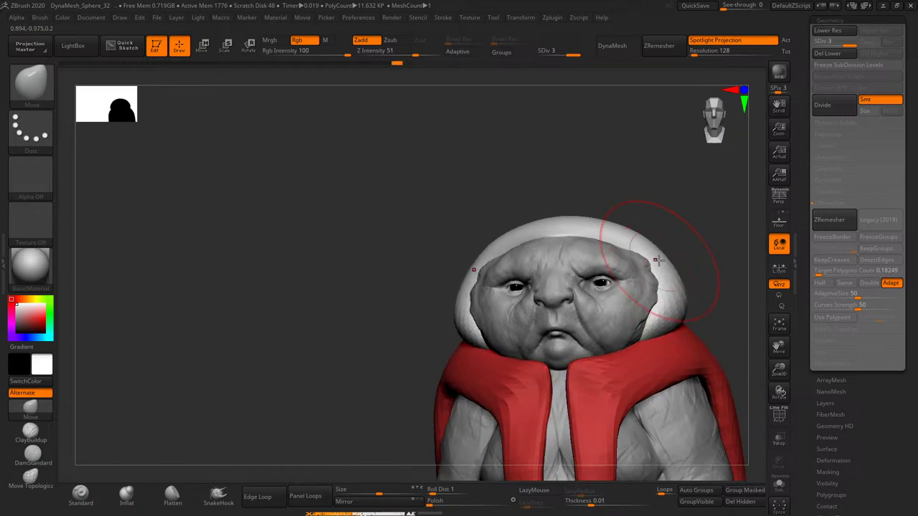
mouse_move(655, 260)
right_mouse_down()
mouse_move(691, 227)
mouse_move(703, 242)
mouse_move(681, 252)
right_mouse_up()
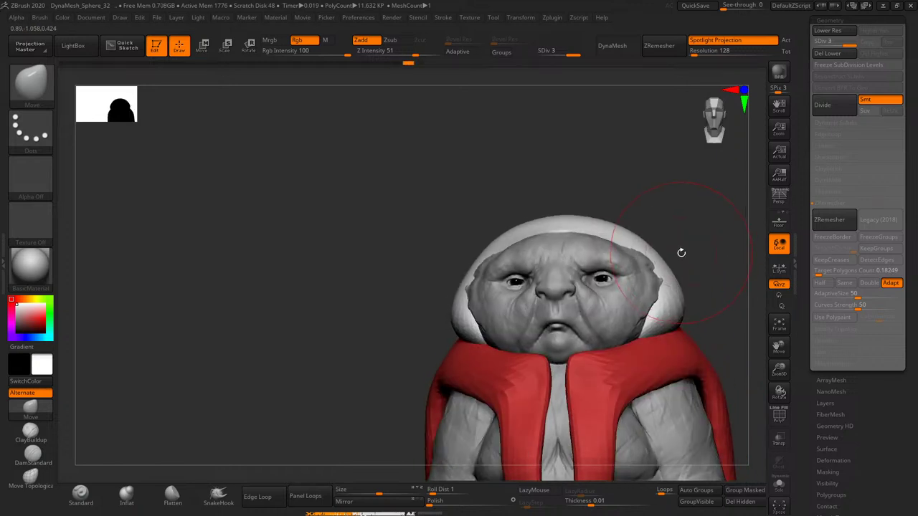
- Carve crease lines along the side of the hood with the DamStandard brush
left_click(37, 454)
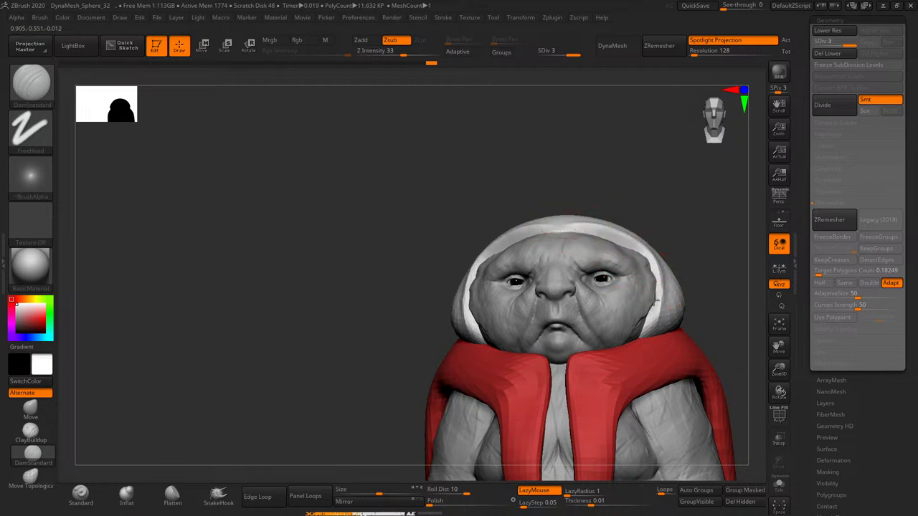
left_click_drag(656, 300, 653, 316)
right_click_drag(718, 249, 687, 268)
key("s")
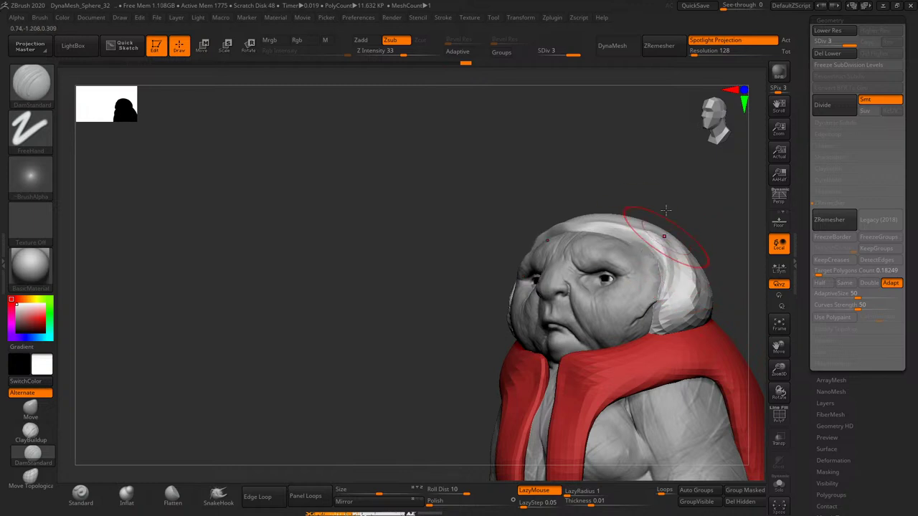
mouse_move(666, 210)
left_mouse_down()
mouse_move(615, 207)
mouse_move(656, 231)
mouse_move(694, 316)
left_mouse_up()
left_click_drag(708, 257, 658, 274)
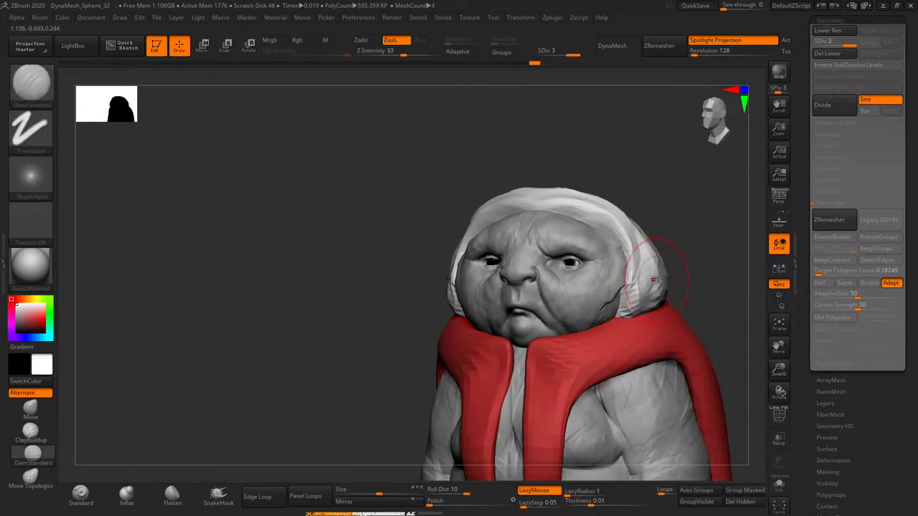
- Orbit around the hood to check the creases from the back and sides
mouse_move(691, 273)
left_mouse_down()
mouse_move(670, 305)
mouse_move(687, 263)
mouse_move(687, 282)
left_mouse_up()
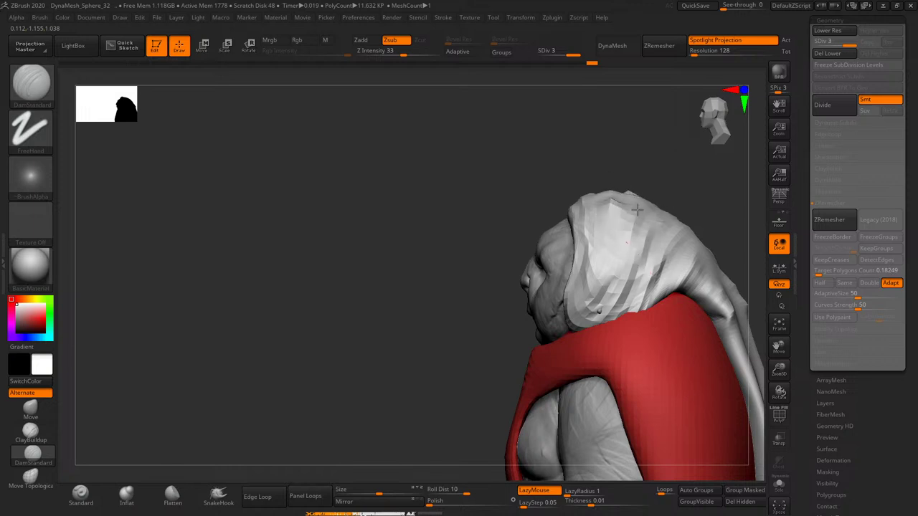
mouse_move(779, 365)
left_mouse_down()
mouse_move(727, 256)
mouse_move(687, 274)
left_mouse_up()
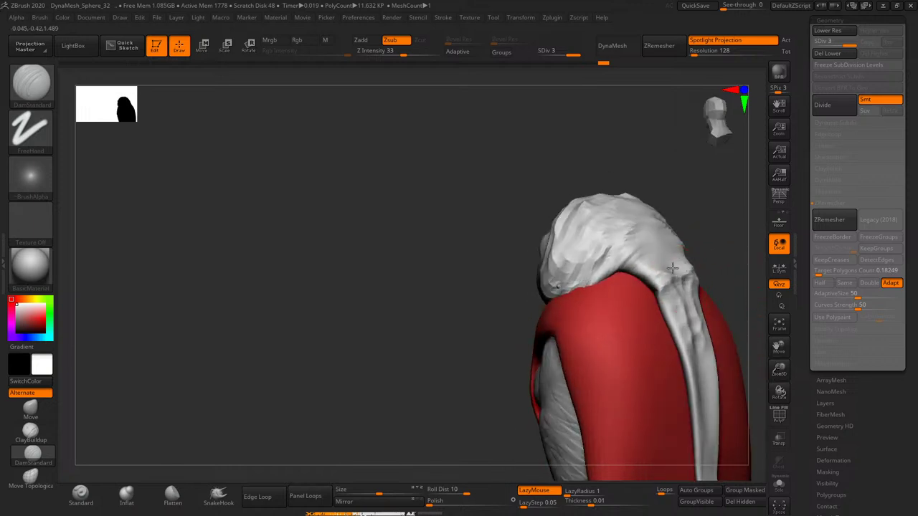
left_click_drag(656, 247, 696, 346)
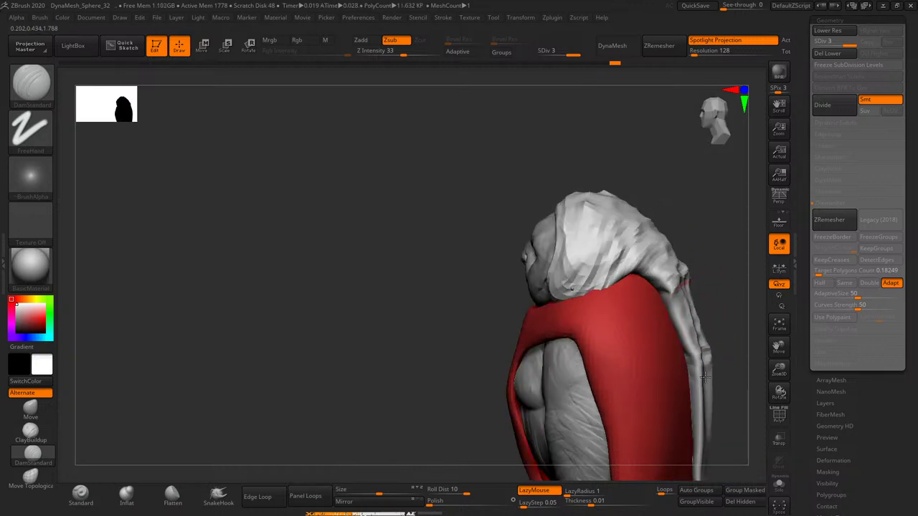
mouse_move(727, 312)
left_mouse_down()
mouse_move(756, 277)
mouse_move(703, 283)
mouse_move(667, 254)
left_mouse_up()
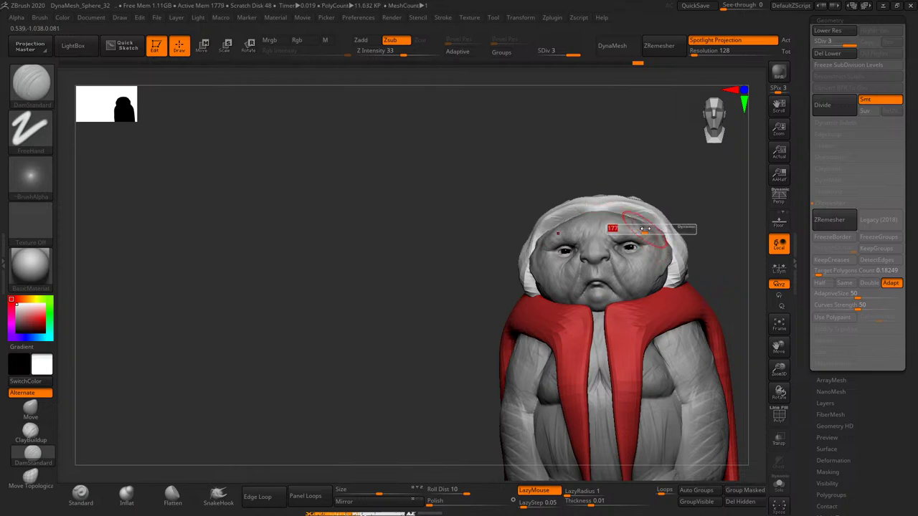
left_click_drag(671, 190, 648, 222)
key("ctrl")
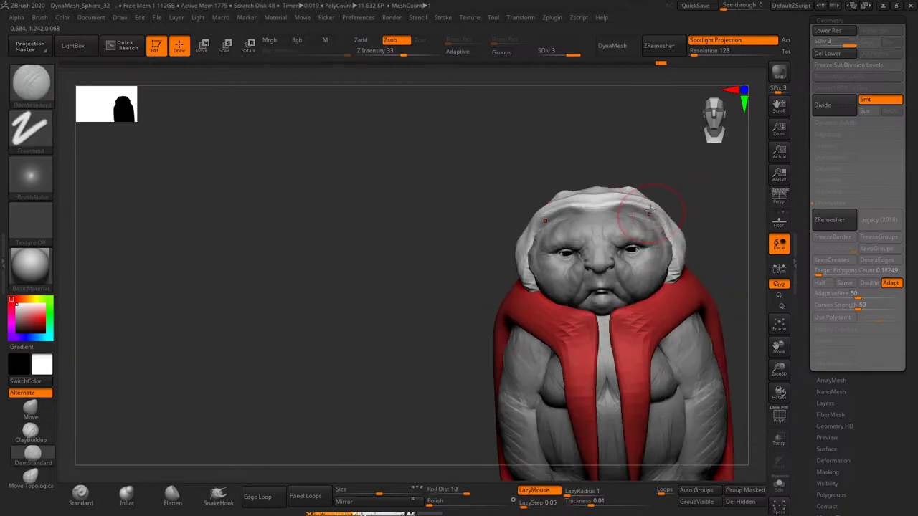
right_click_drag(649, 213, 613, 212)
mouse_move(681, 189)
right_mouse_down()
mouse_move(659, 195)
mouse_move(671, 236)
mouse_move(718, 206)
mouse_move(696, 237)
mouse_move(673, 242)
mouse_move(668, 256)
mouse_move(693, 263)
mouse_move(732, 246)
mouse_move(654, 277)
right_mouse_up()
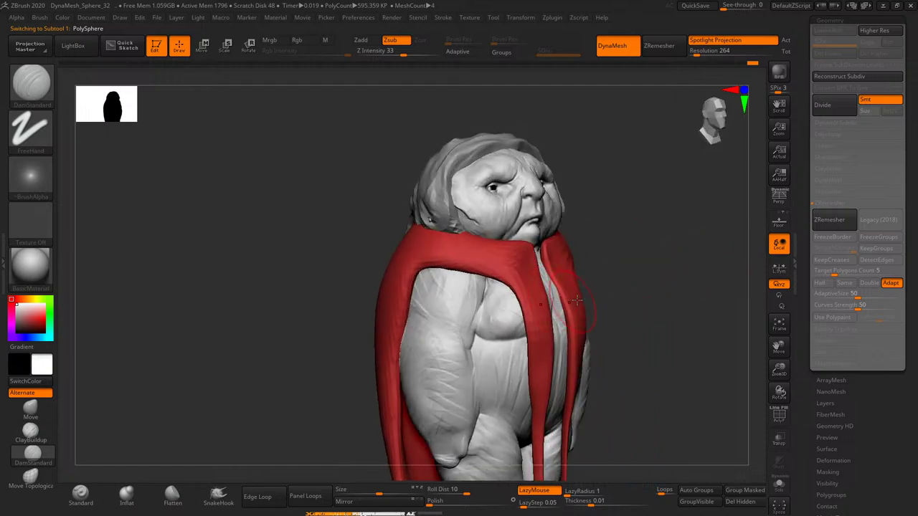
- Select the red cape (Extract2) as the active subtool
right_click_drag(576, 300, 625, 304, "alt")
mouse_move(673, 254)
right_mouse_down()
mouse_move(674, 228)
mouse_move(605, 264)
right_mouse_up()
left_click(565, 260, "alt")
key("shift")
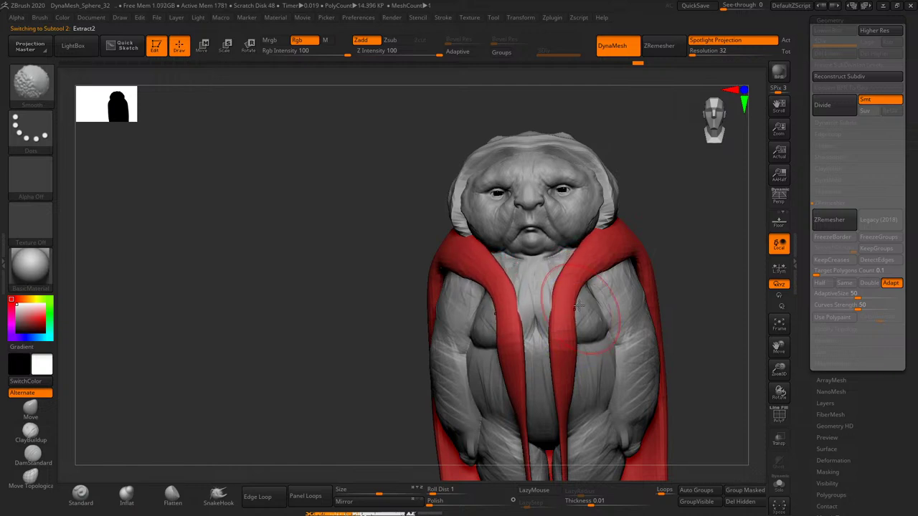
right_click_drag(610, 287, 621, 263)
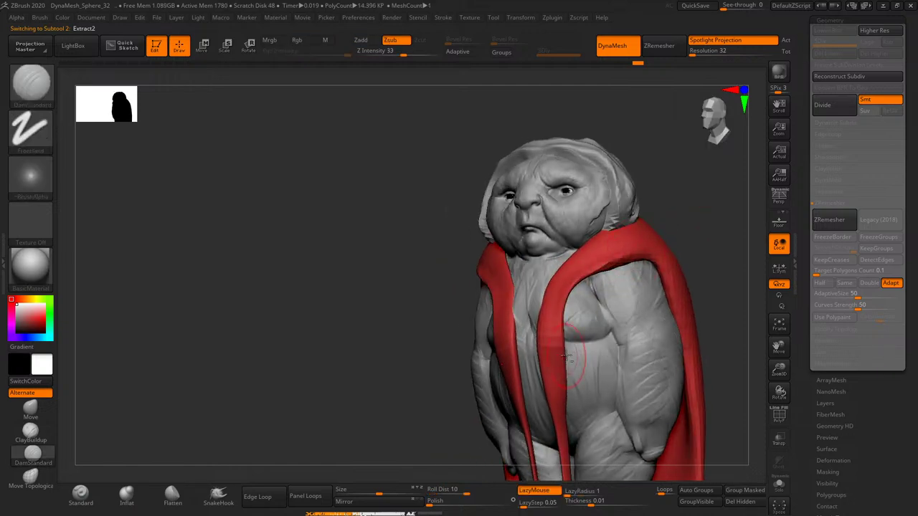
right_click_drag(670, 215, 551, 271)
right_click_drag(631, 249, 601, 254, "shift")
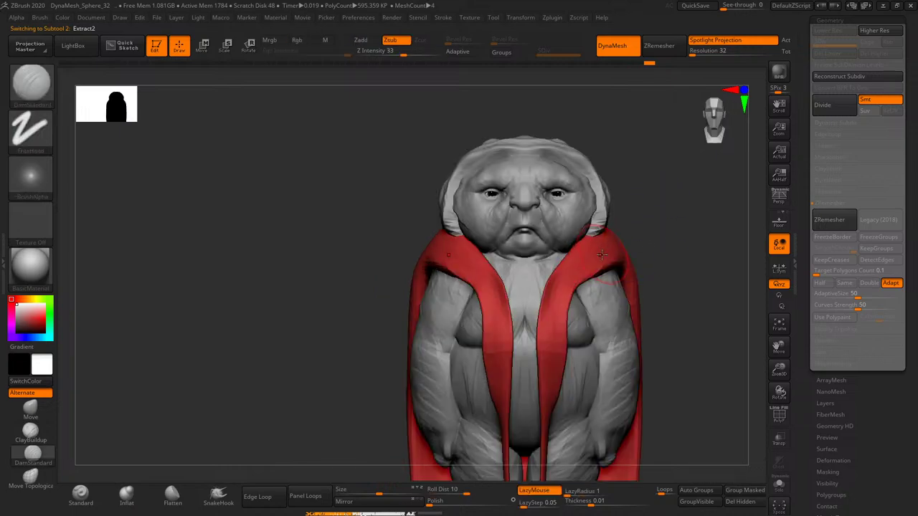
- Orbit the model to inspect the cape from the side and from behind
mouse_move(651, 236)
right_mouse_down()
mouse_move(657, 251)
mouse_move(660, 222)
mouse_move(691, 194)
right_mouse_up()
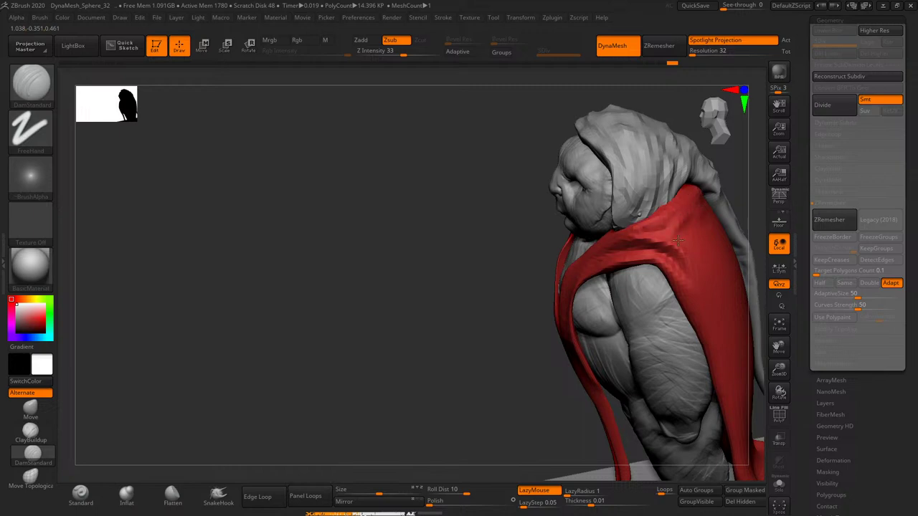
mouse_move(651, 224)
right_mouse_down("shift")
mouse_move(679, 220)
mouse_move(644, 226)
right_mouse_up("shift")
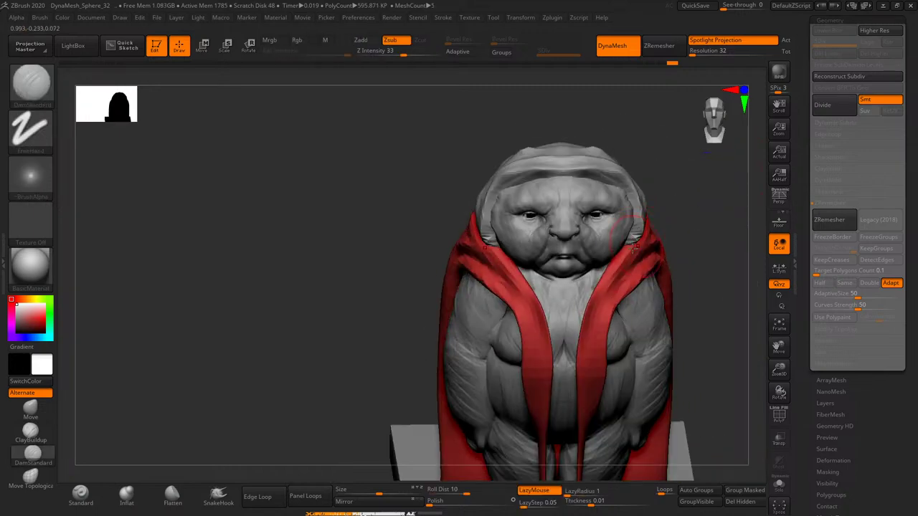
mouse_move(722, 250)
right_mouse_down()
mouse_move(670, 205)
mouse_move(645, 233)
mouse_move(687, 226)
mouse_move(627, 258)
right_mouse_up()
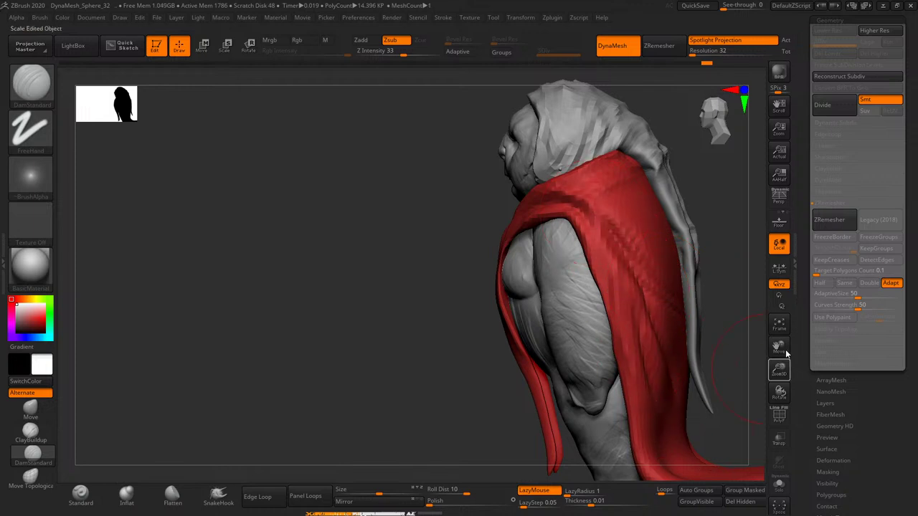
mouse_move(780, 348)
right_mouse_down()
mouse_move(690, 289)
mouse_move(638, 300)
right_mouse_up()
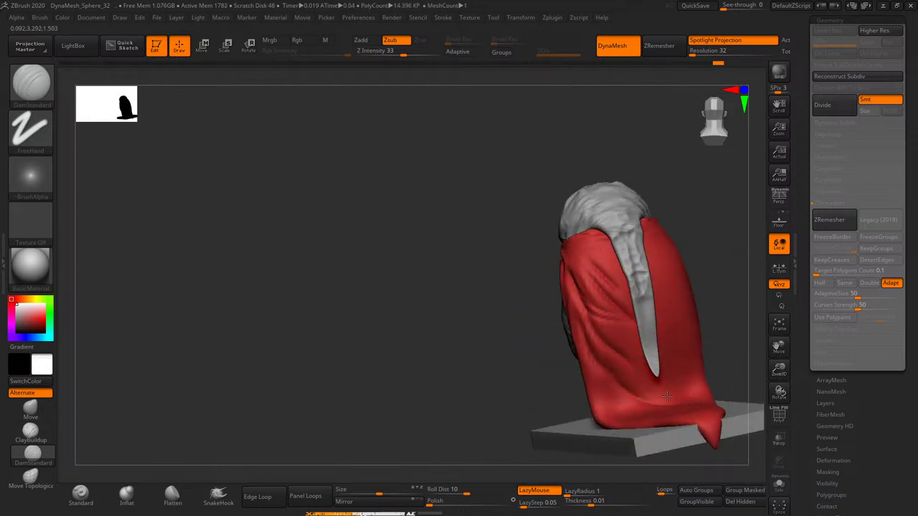
mouse_move(666, 244)
right_mouse_down()
mouse_move(688, 323)
mouse_move(579, 307)
right_mouse_up()
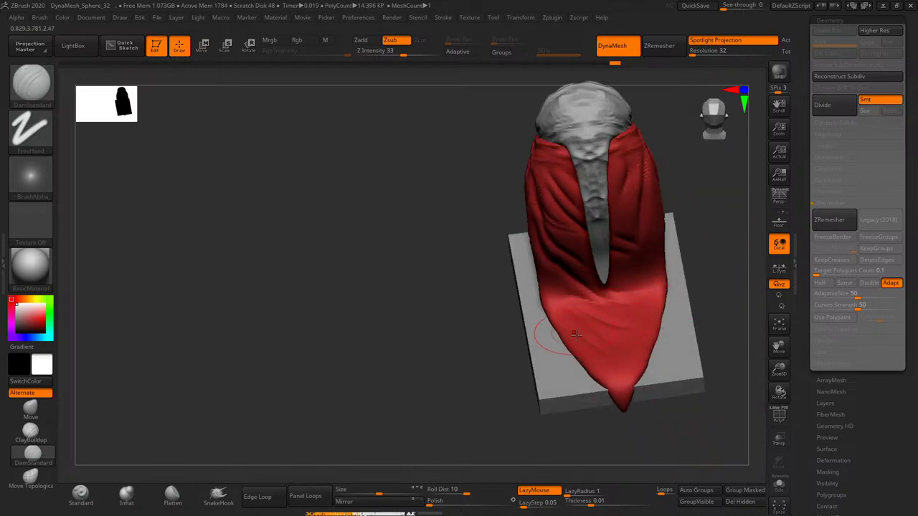
mouse_move(695, 266)
right_mouse_down()
mouse_move(727, 206)
mouse_move(648, 314)
right_mouse_up()
right_click_drag(707, 256, 646, 283)
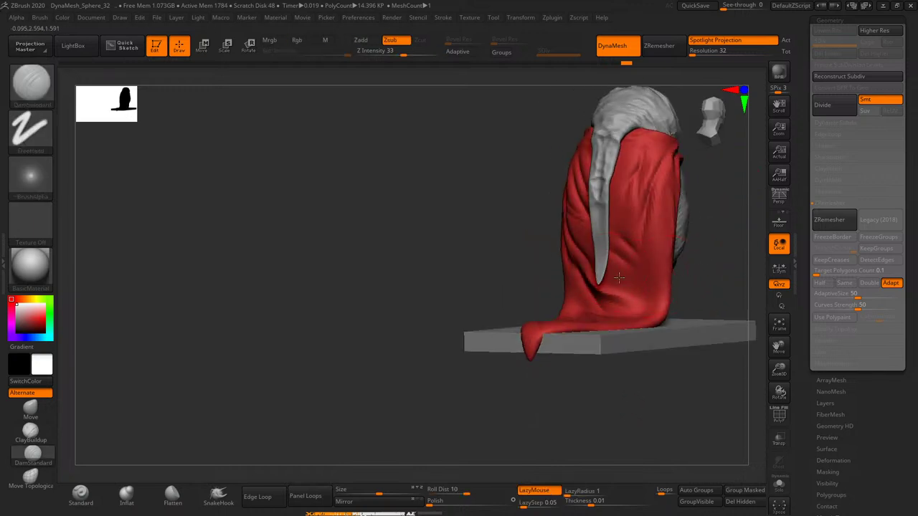
mouse_move(727, 219)
right_mouse_down()
mouse_move(736, 238)
mouse_move(727, 256)
mouse_move(713, 250)
mouse_move(734, 246)
mouse_move(716, 253)
mouse_move(739, 228)
right_mouse_up()
- Append a new sphere subtool to the character for the chest button
scroll(851, 149, "up", 3)
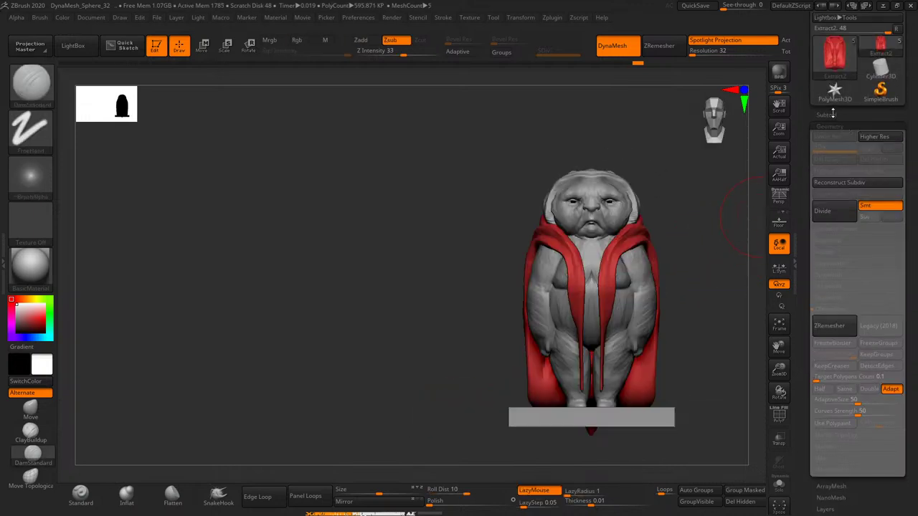
left_click(829, 118)
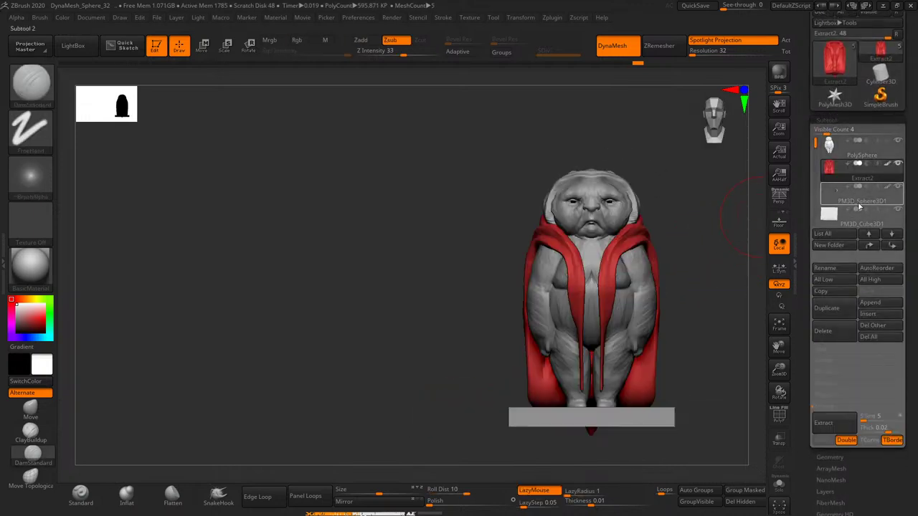
left_click(868, 304)
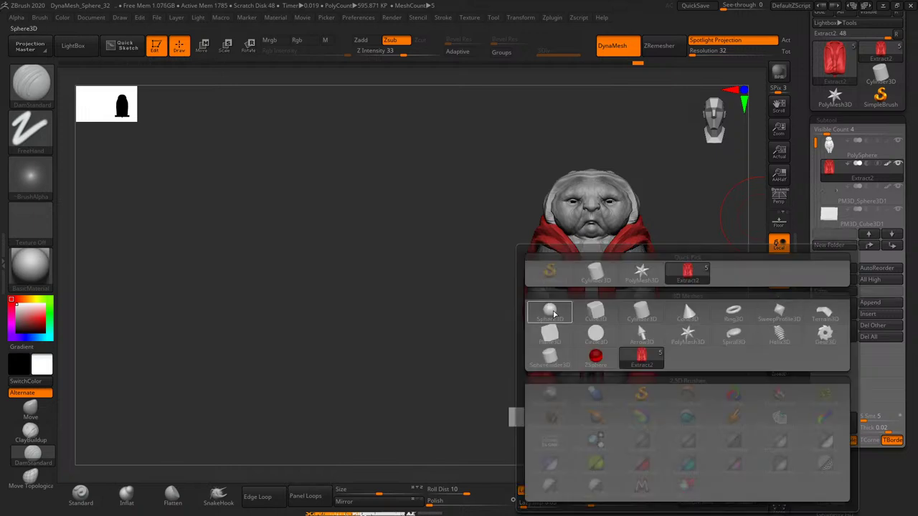
left_click(550, 314)
left_click_drag(678, 205, 677, 232)
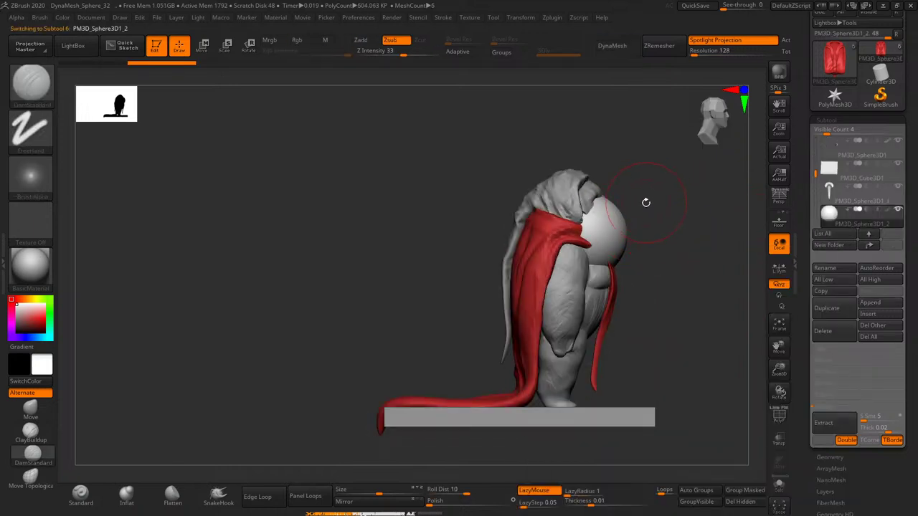
- Scale the sphere flat front-to-back into a disc button on the chest and check its profile
key("w")
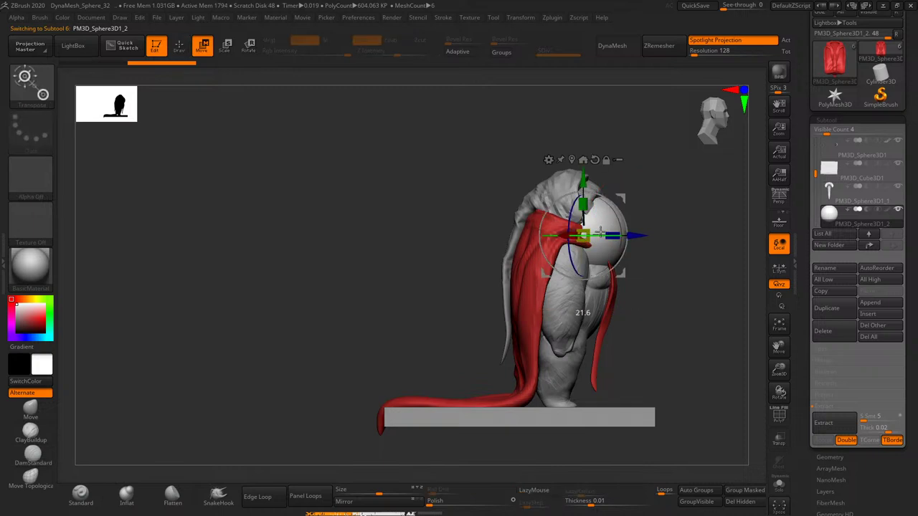
mouse_move(619, 233)
left_mouse_down()
mouse_move(606, 233)
mouse_move(632, 261)
left_mouse_up()
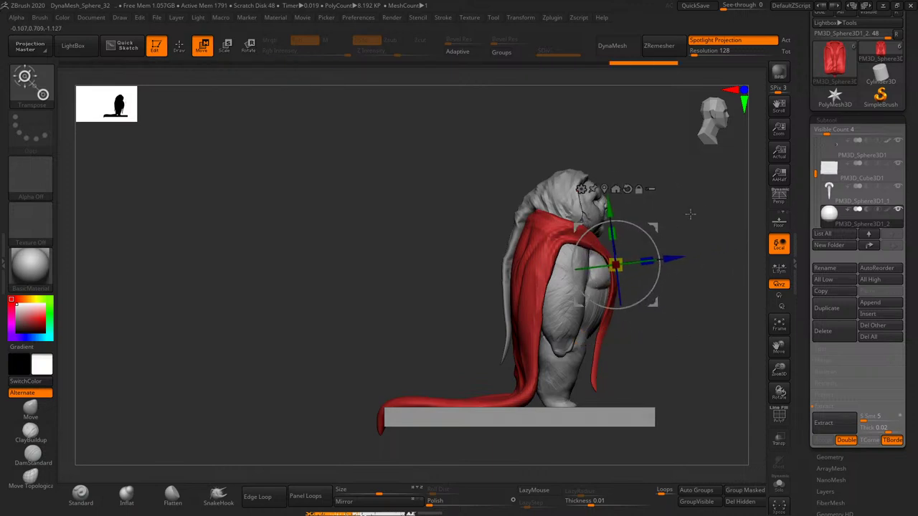
mouse_move(665, 218)
left_mouse_down()
mouse_move(691, 211)
mouse_move(690, 199)
mouse_move(718, 251)
mouse_move(764, 302)
left_mouse_up()
left_click_drag(779, 370, 746, 328)
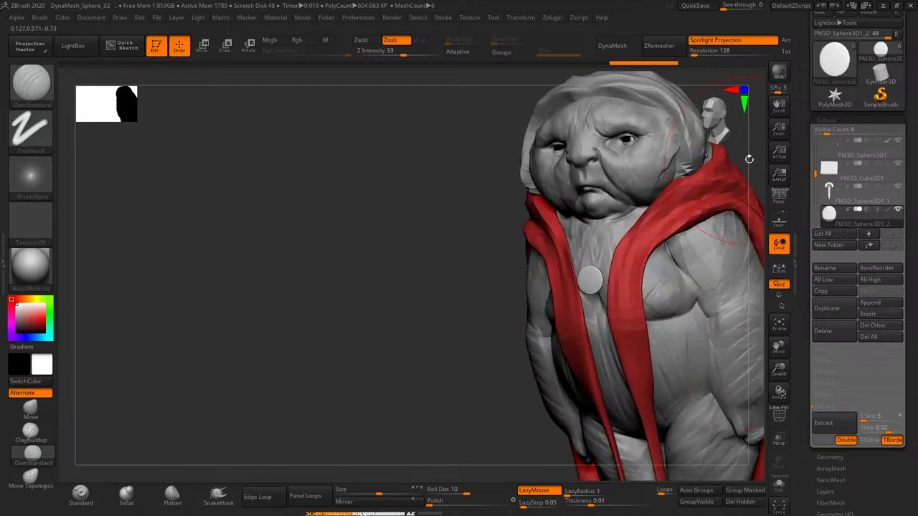
mouse_move(749, 159)
left_mouse_down()
mouse_move(713, 178)
mouse_move(723, 183)
left_mouse_up()
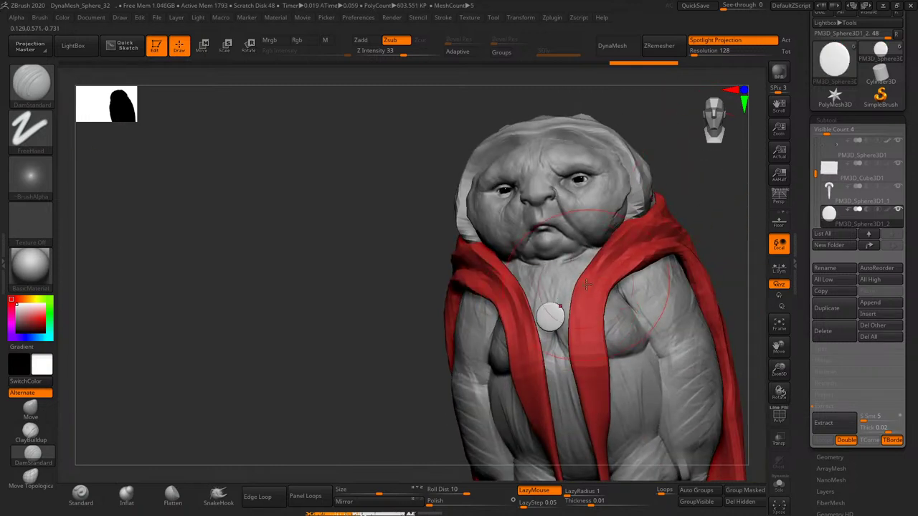
left_click_drag(689, 216, 723, 189)
key("w")
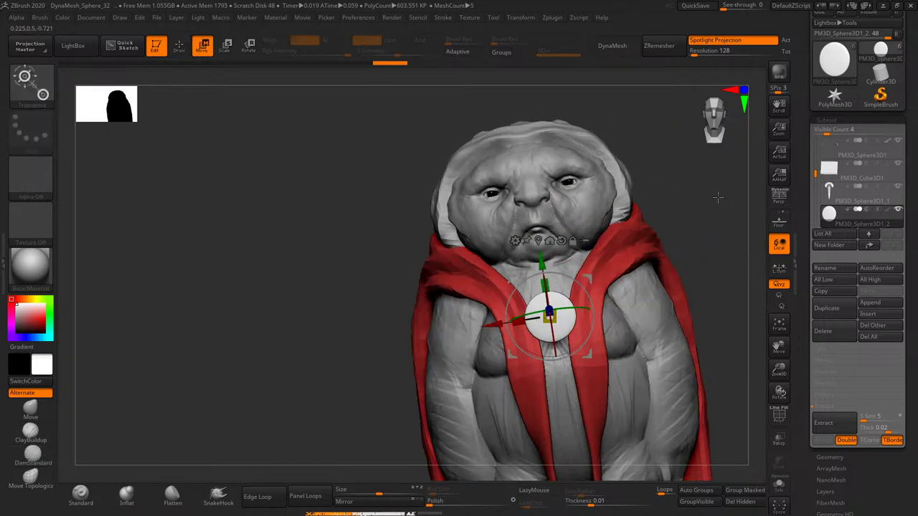
mouse_move(559, 305)
left_mouse_down()
mouse_move(632, 248)
mouse_move(715, 208)
left_mouse_up()
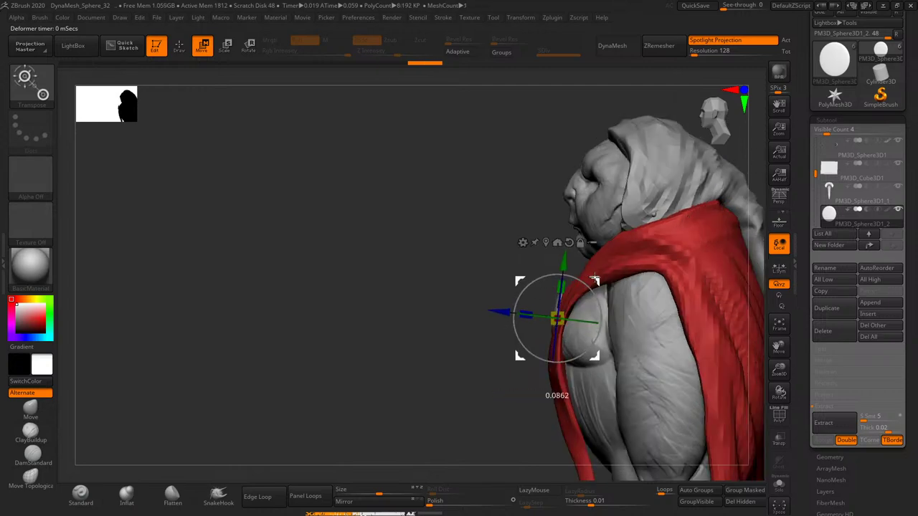
key("q")
mouse_move(670, 158)
left_mouse_down()
mouse_move(705, 197)
mouse_move(652, 259)
left_mouse_up()
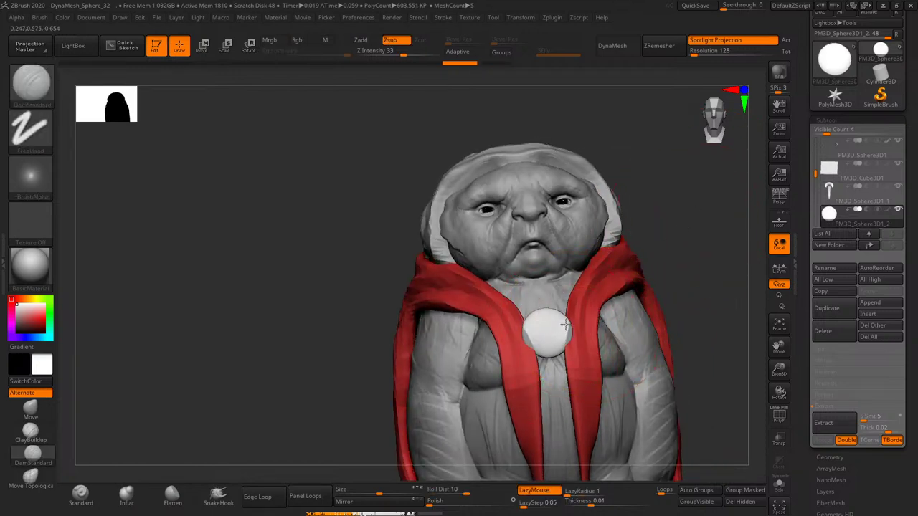
key("s")
mouse_move(660, 238)
left_mouse_down()
mouse_move(553, 327)
mouse_move(543, 352)
mouse_move(558, 331)
left_mouse_up()
- Shrink the DamStandard brush and press small dents into the chest button
key("s")
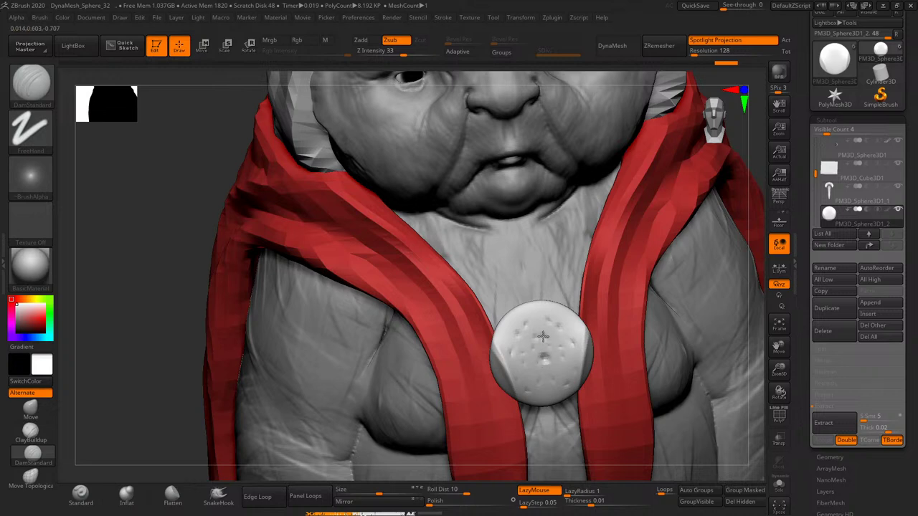
left_click(543, 337)
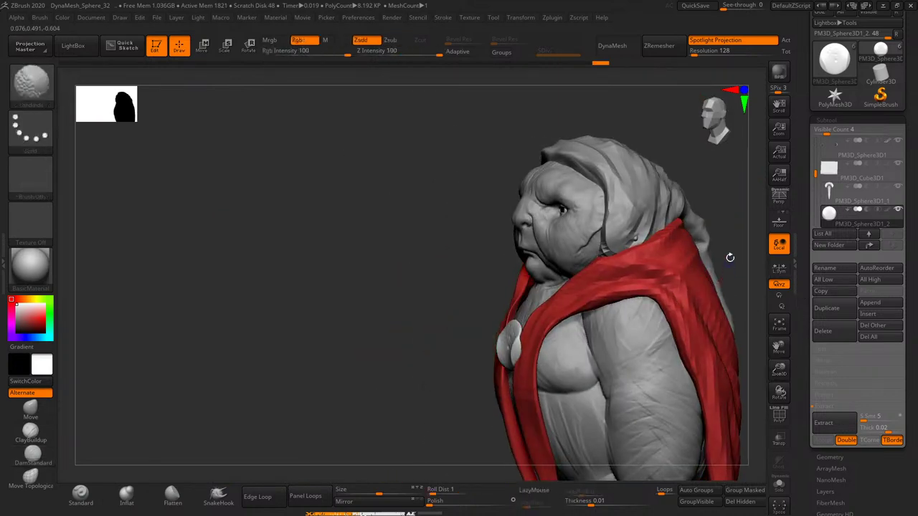
left_click_drag(693, 236, 680, 220)
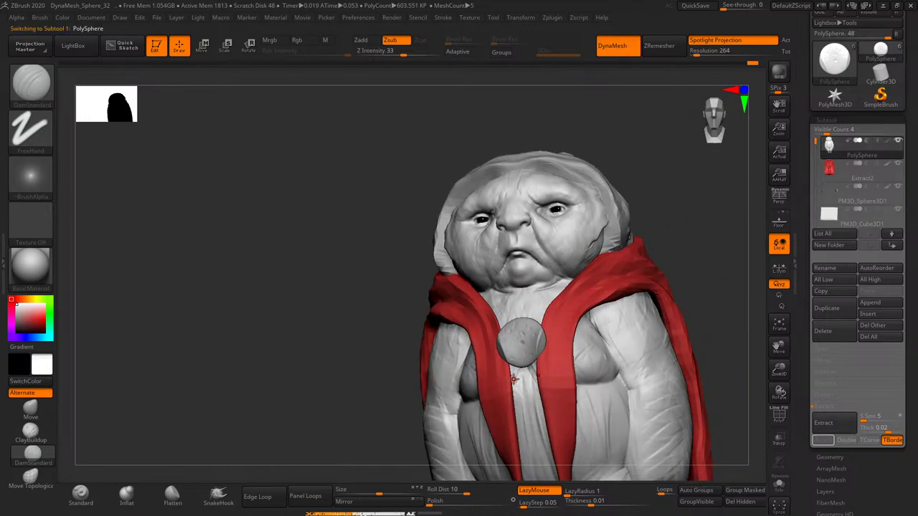
- Choose a muted purple and fill the whole body with it using FillObject
left_click_drag(24, 309, 36, 314)
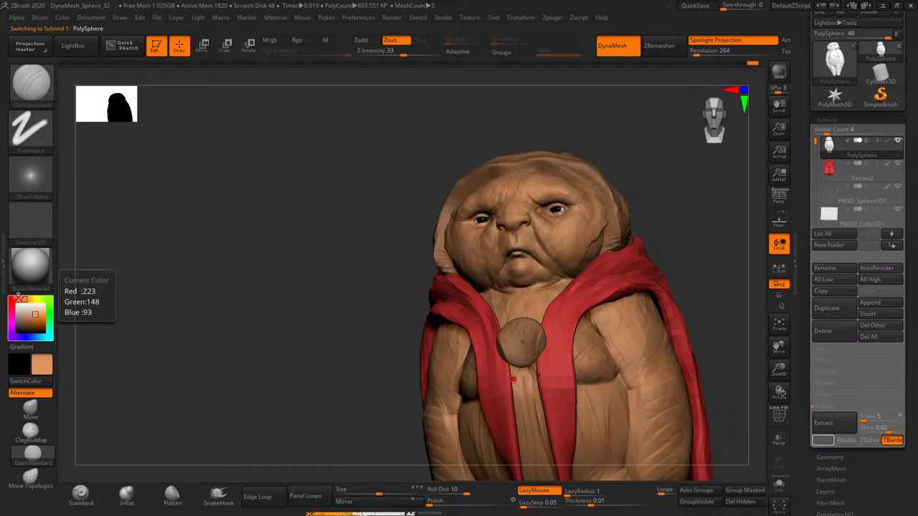
left_click(10, 309)
left_click_drag(10, 309, 12, 317)
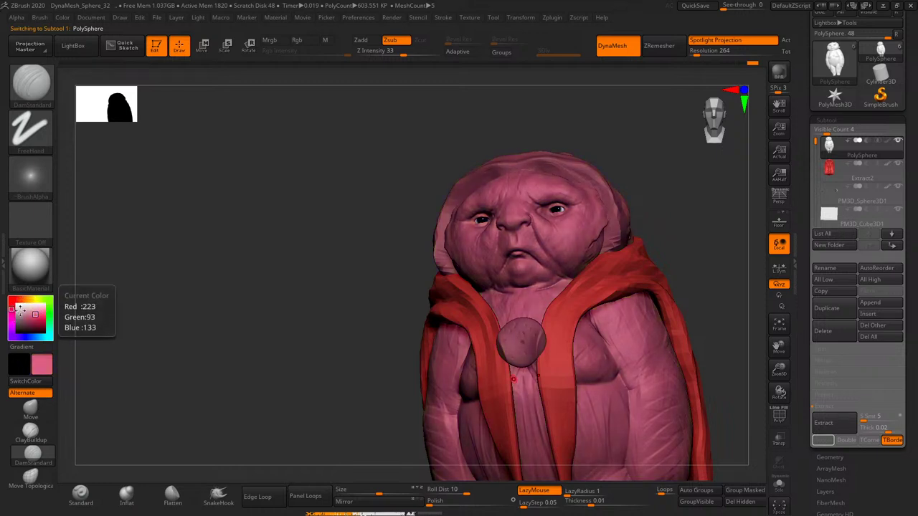
left_click(12, 330)
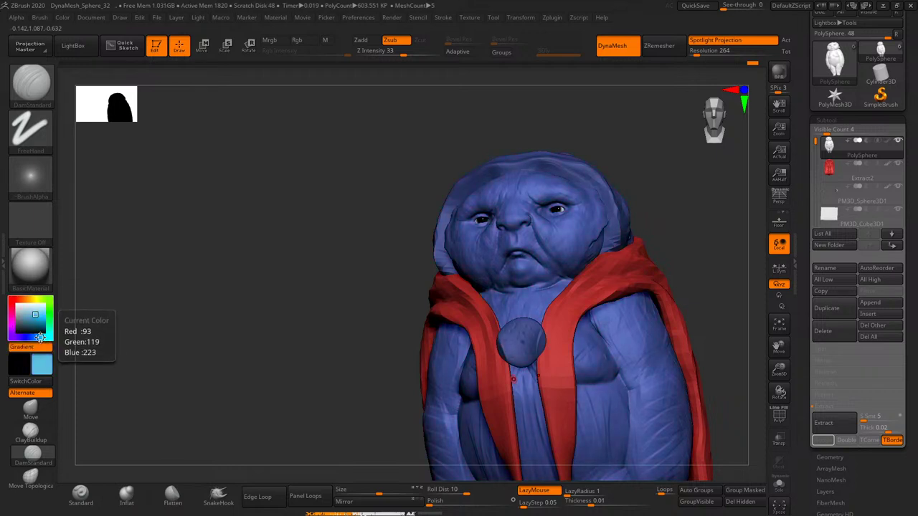
left_click(47, 337)
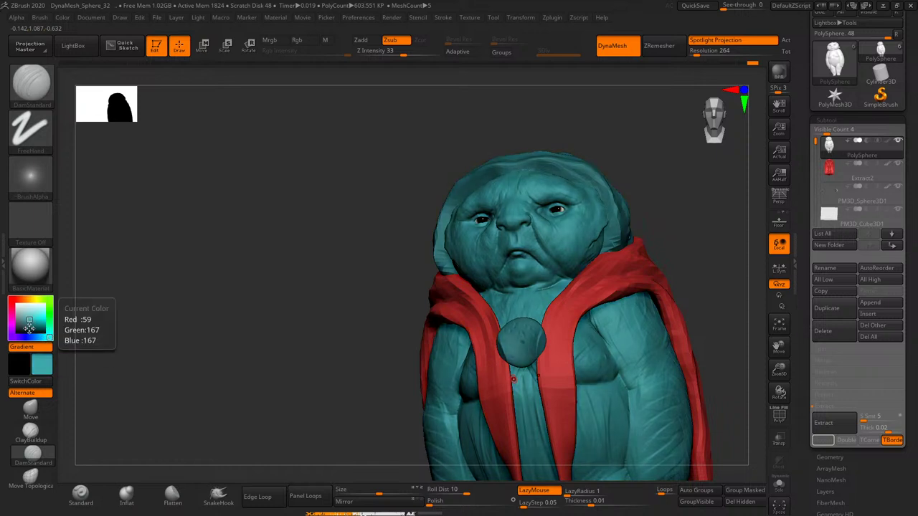
left_click(29, 333)
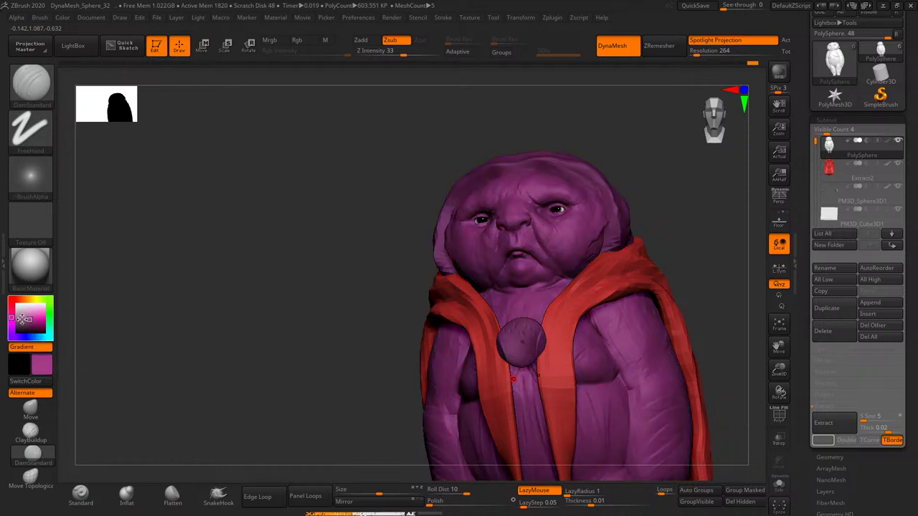
left_click(24, 317)
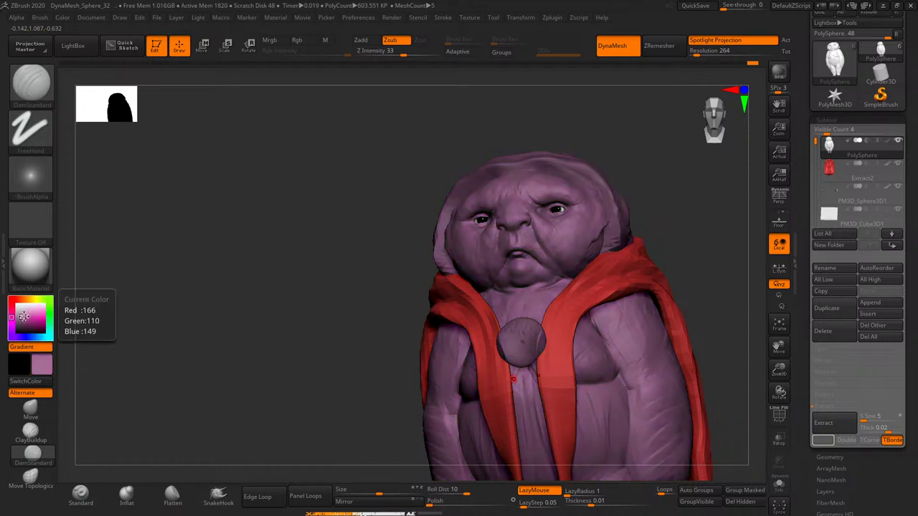
left_click(27, 322)
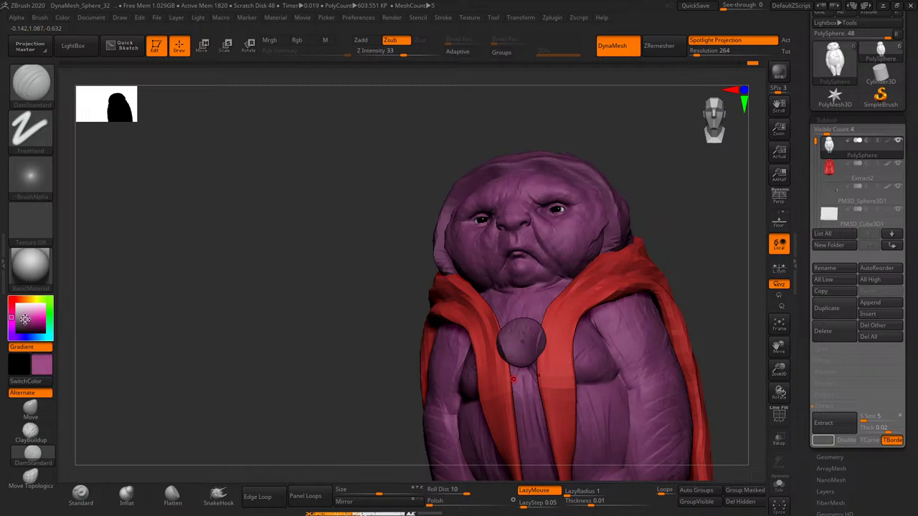
left_click(24, 317)
left_click(26, 320)
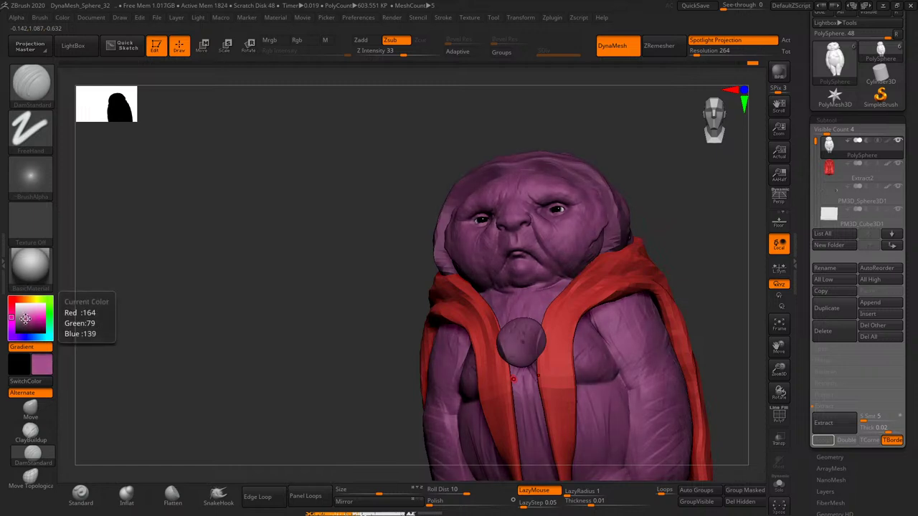
left_click(23, 316)
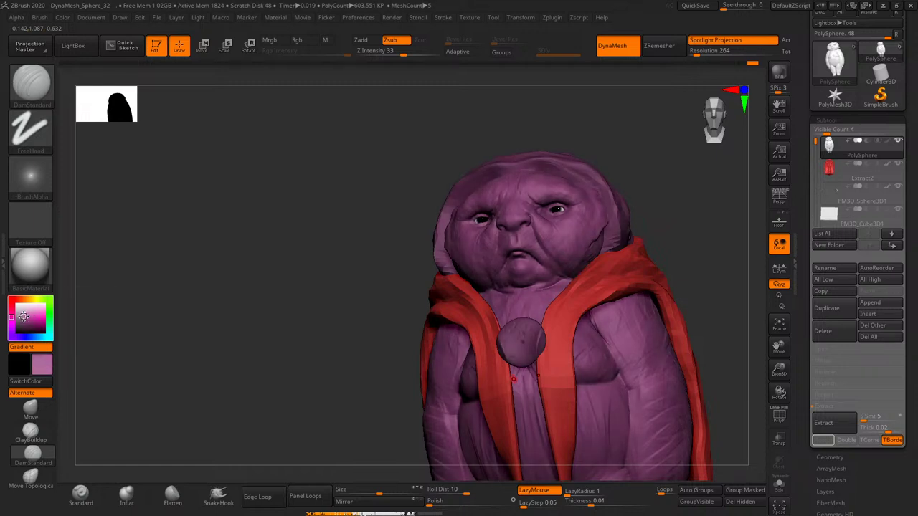
left_click(24, 316)
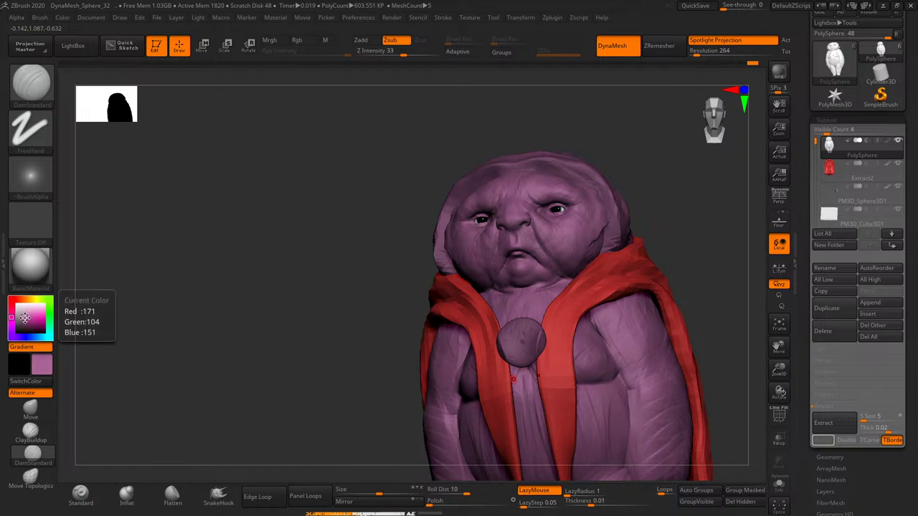
left_click(24, 317)
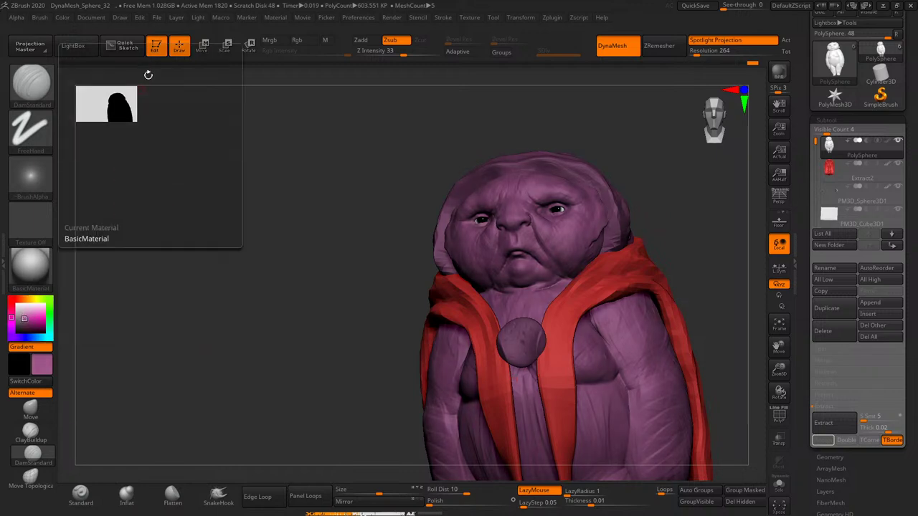
left_click(64, 17)
left_click(92, 221)
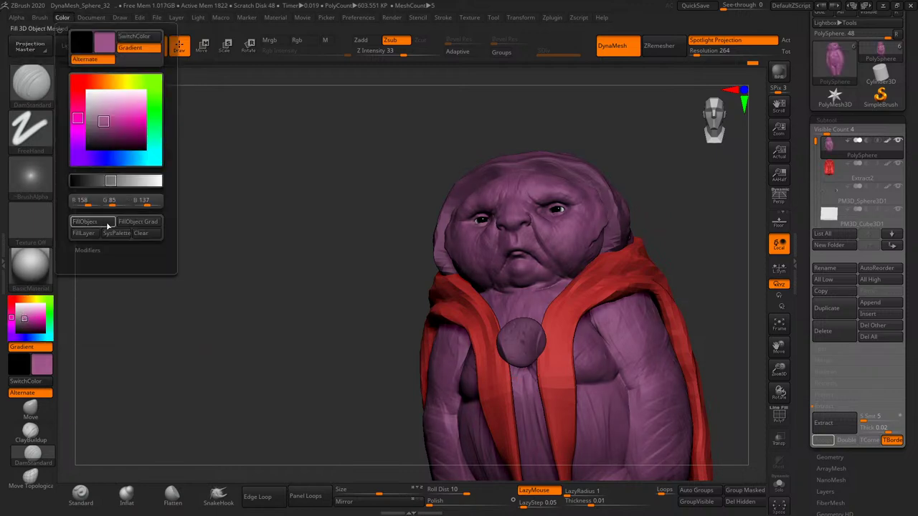
- Select the hood and try near-black, tan and red-brown colours on it
mouse_move(216, 189)
left_mouse_down()
mouse_move(292, 170)
mouse_move(396, 185)
left_mouse_up()
left_click(434, 225, "alt")
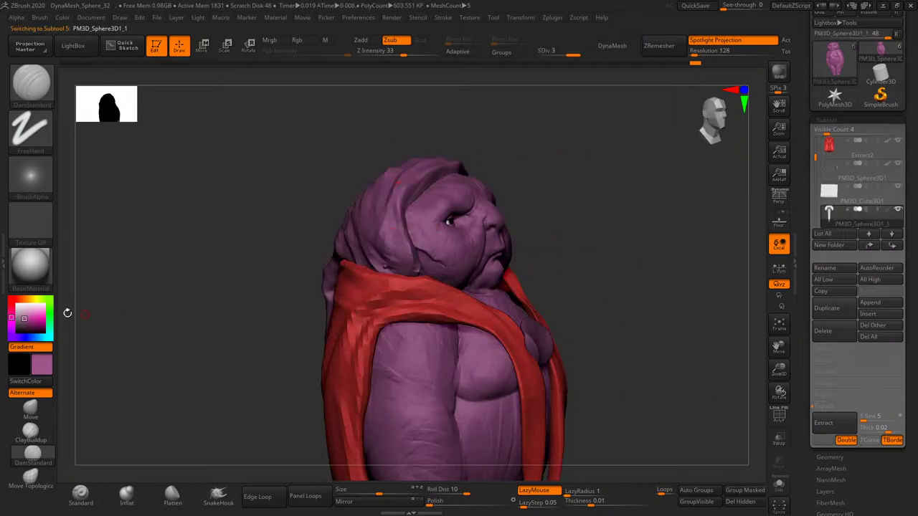
left_click(22, 328)
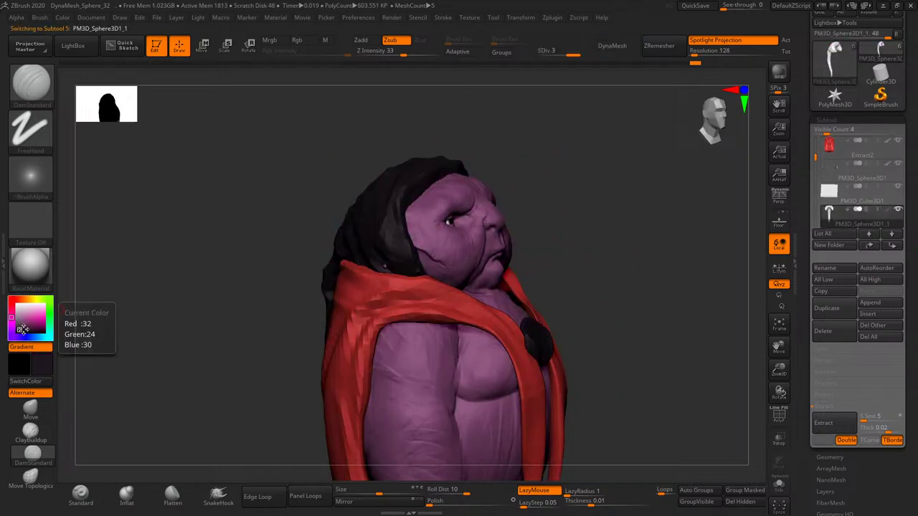
mouse_move(638, 205)
left_mouse_down()
mouse_move(672, 205)
mouse_move(609, 184)
mouse_move(600, 201)
mouse_move(380, 245)
left_mouse_up()
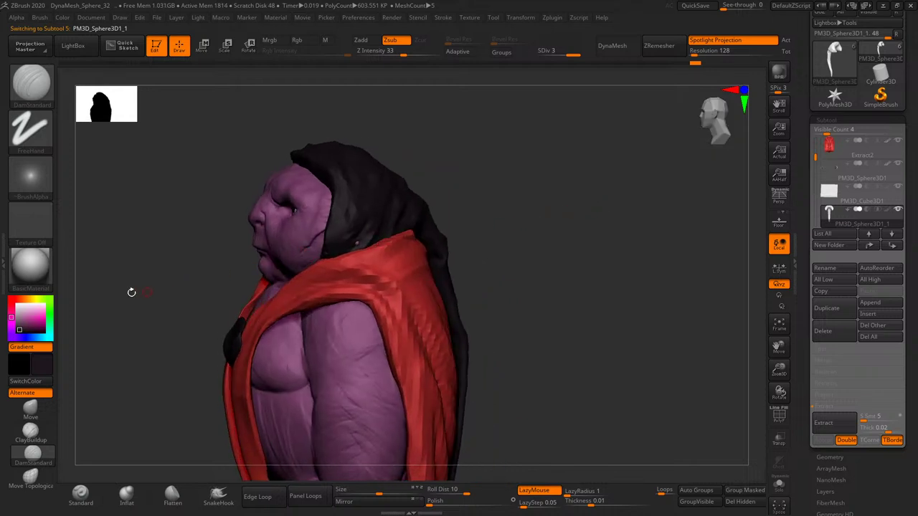
left_click(33, 315)
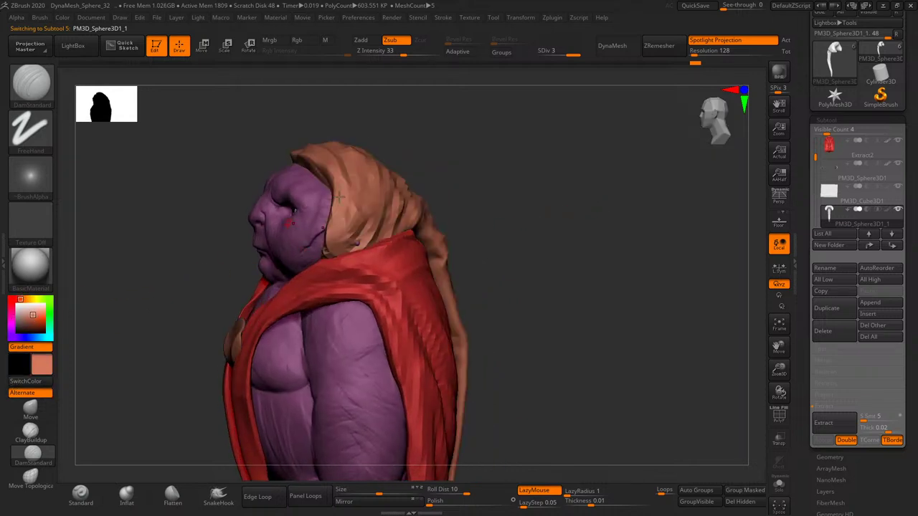
left_click_drag(504, 153, 534, 150)
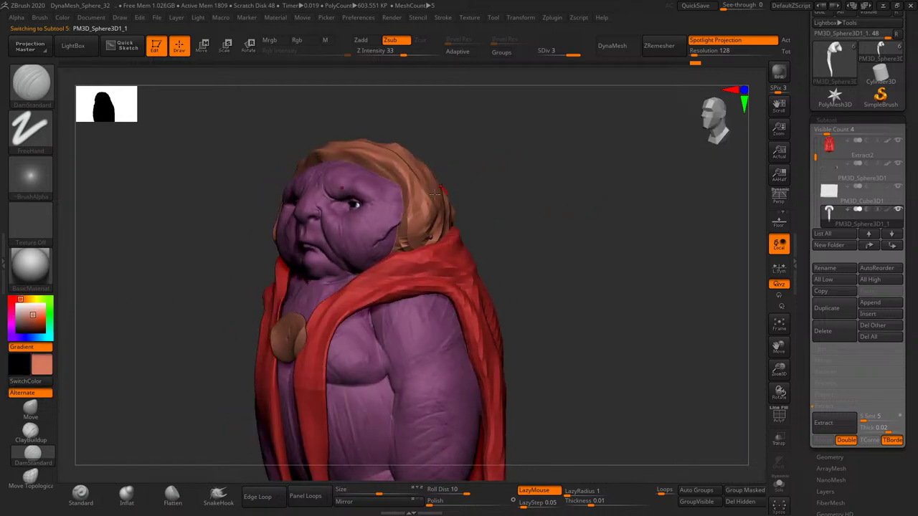
left_click(36, 318)
left_click(41, 328)
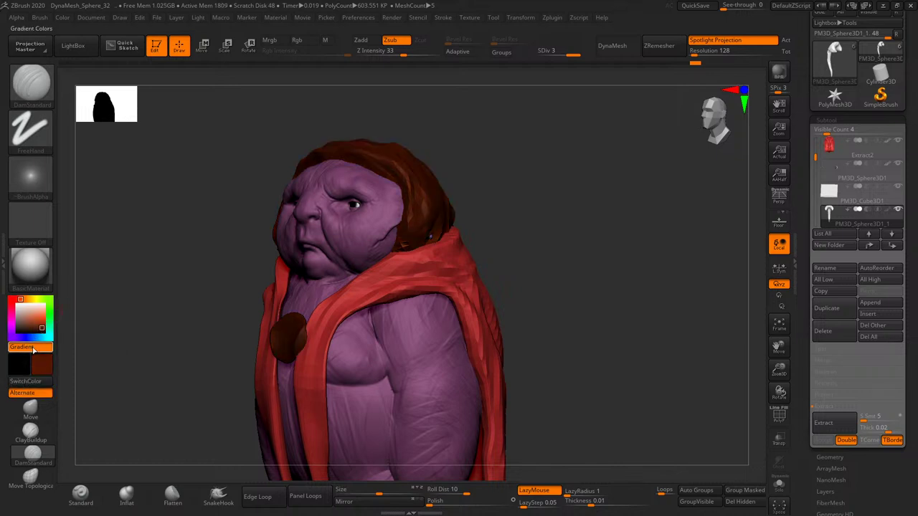
- Settle the hood and chest button on deep crimson (R157 G37 B65)
left_click_drag(20, 309, 18, 321)
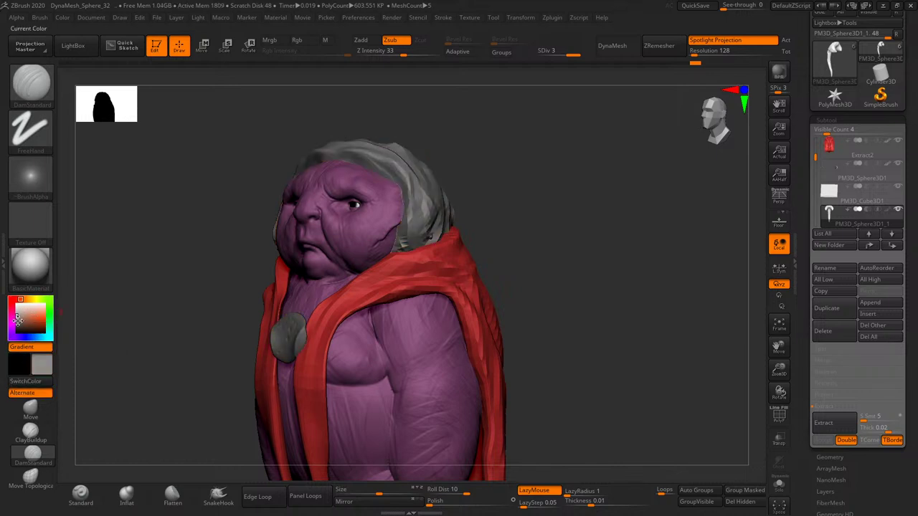
left_click(14, 304)
left_click(43, 316)
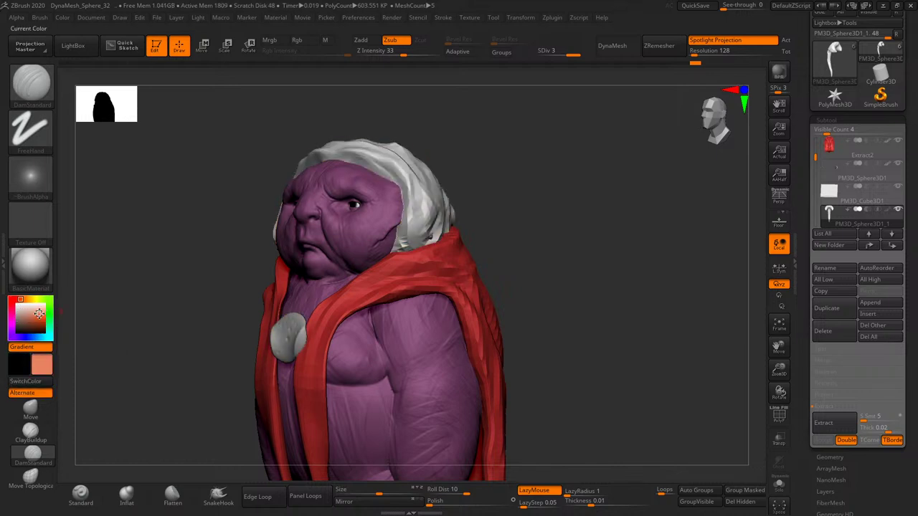
left_click(29, 301)
left_click(34, 321)
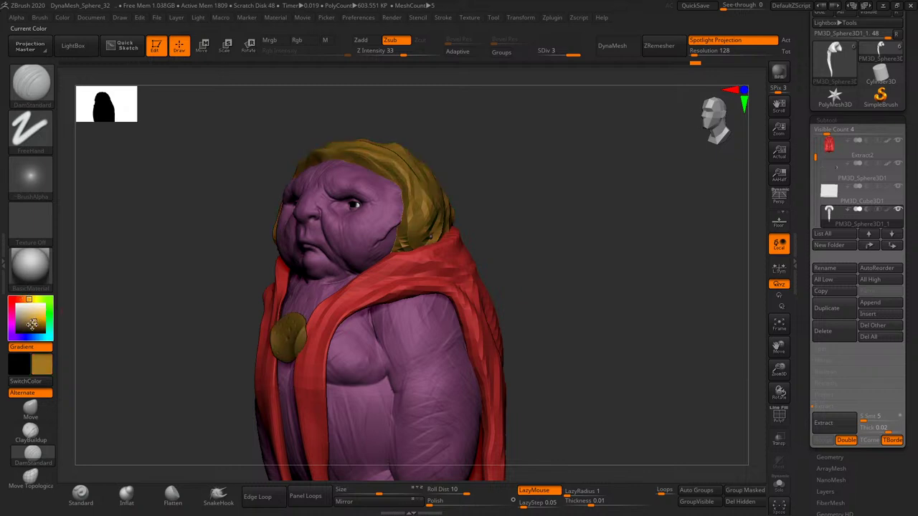
left_click(12, 307)
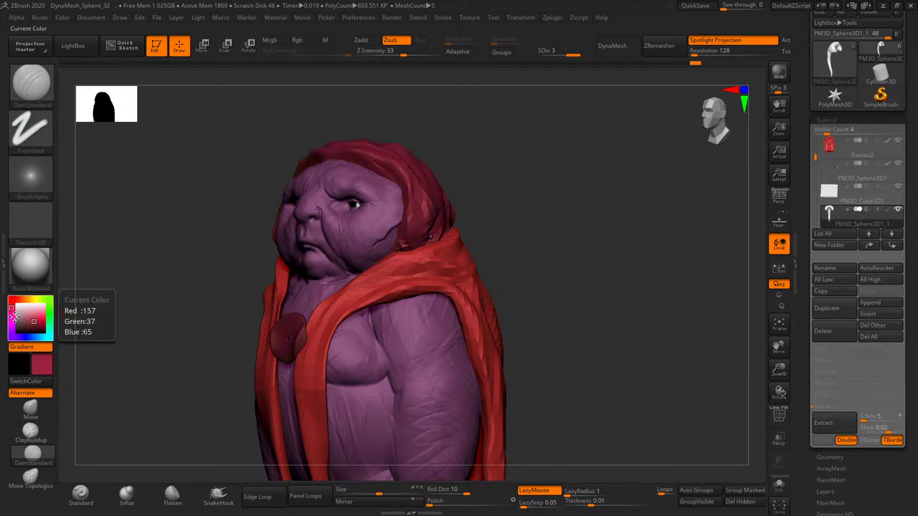
mouse_move(560, 206)
left_mouse_down()
mouse_move(598, 213)
mouse_move(550, 210)
left_mouse_up()
key("alt+Up")
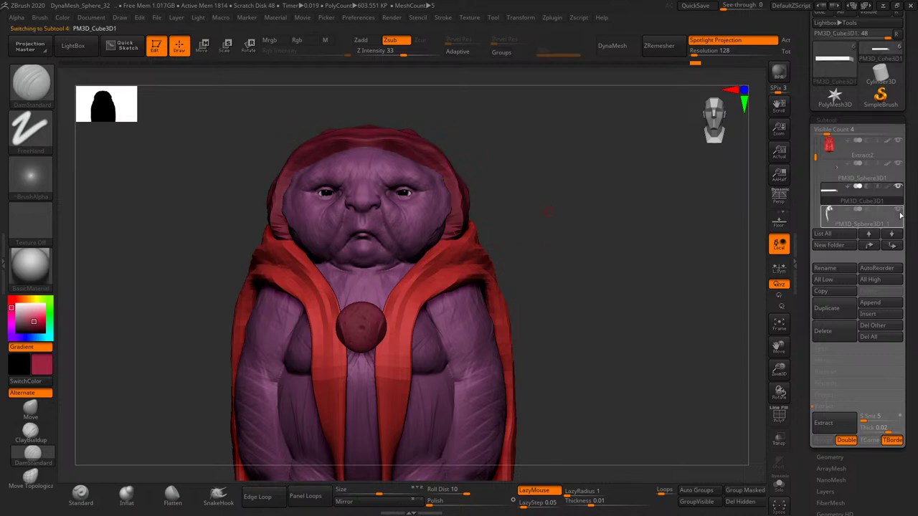
- Make PolySphere the active subtool and pick a lighter pink-purple sampled from the face skin
mouse_move(688, 274)
left_mouse_down()
mouse_move(699, 273)
mouse_move(662, 273)
mouse_move(685, 278)
mouse_move(684, 290)
mouse_move(696, 278)
mouse_move(677, 277)
mouse_move(697, 280)
mouse_move(690, 291)
left_mouse_up()
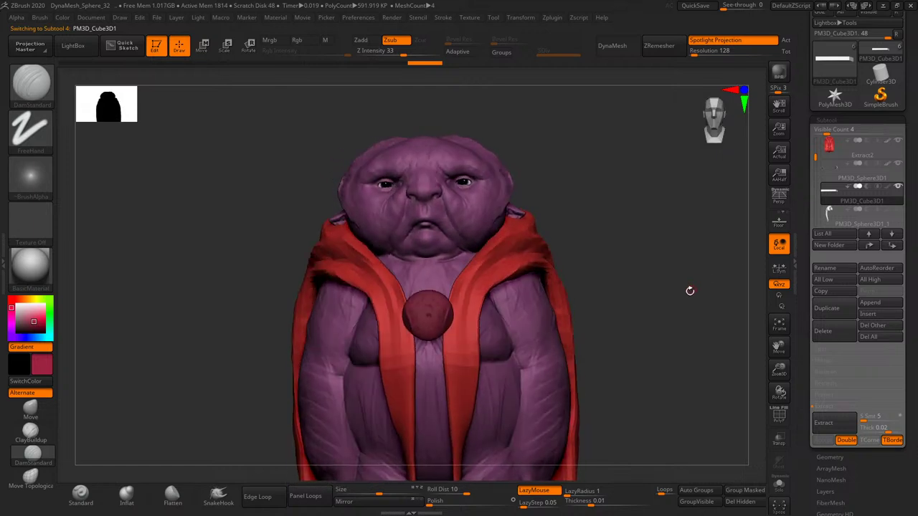
left_click(561, 352, "alt")
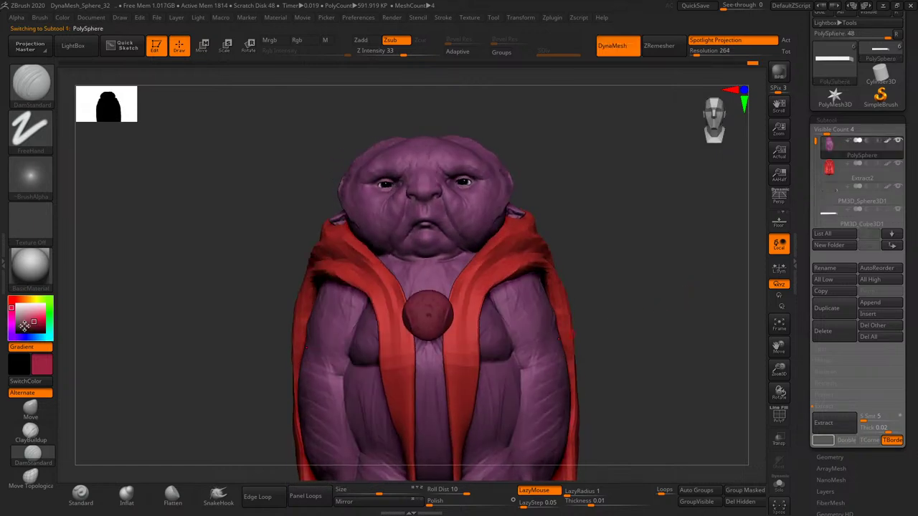
left_click_drag(24, 325, 436, 175)
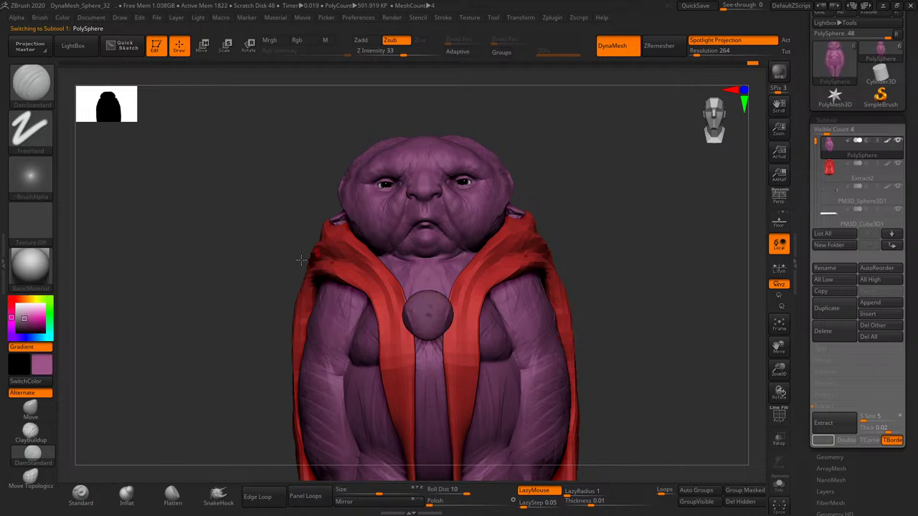
left_click(22, 314)
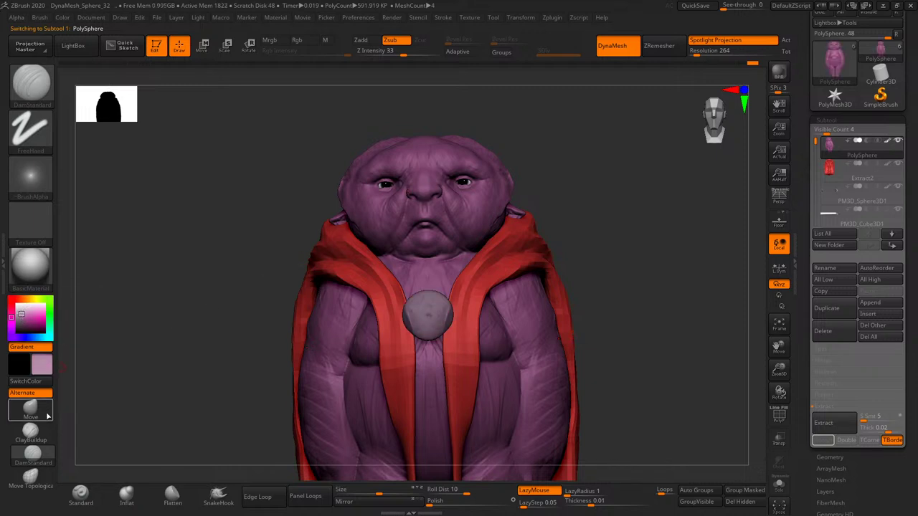
- Pick a basic paint brush, enlarge it, and sample a lighter pink from the face
left_click(81, 494)
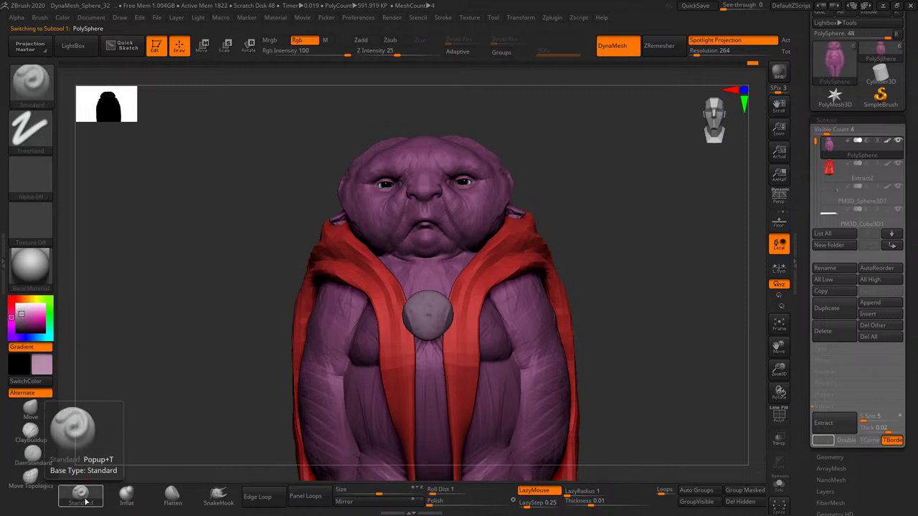
left_click_drag(780, 346, 606, 368)
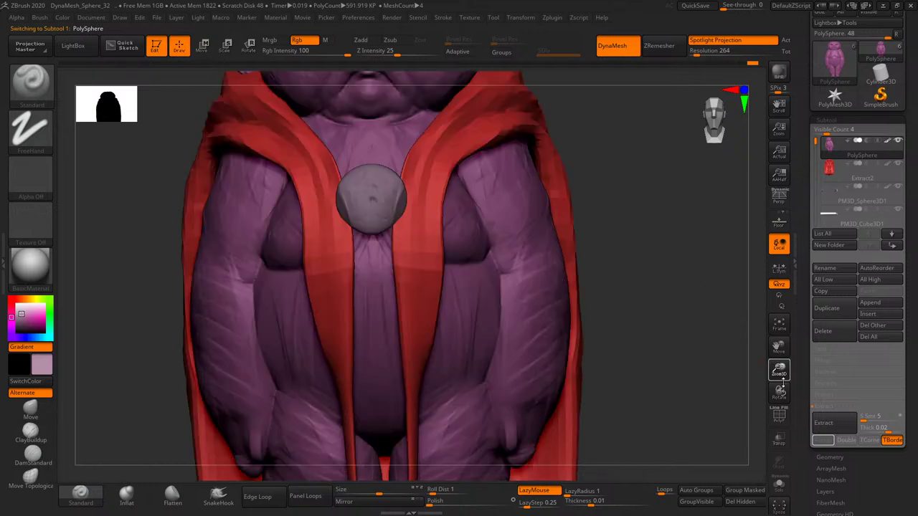
key("s")
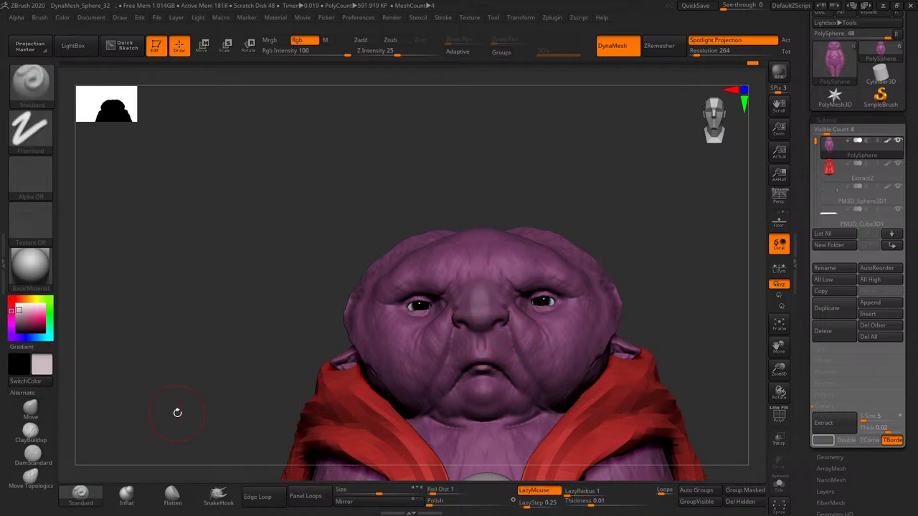
key("ctrl+z")
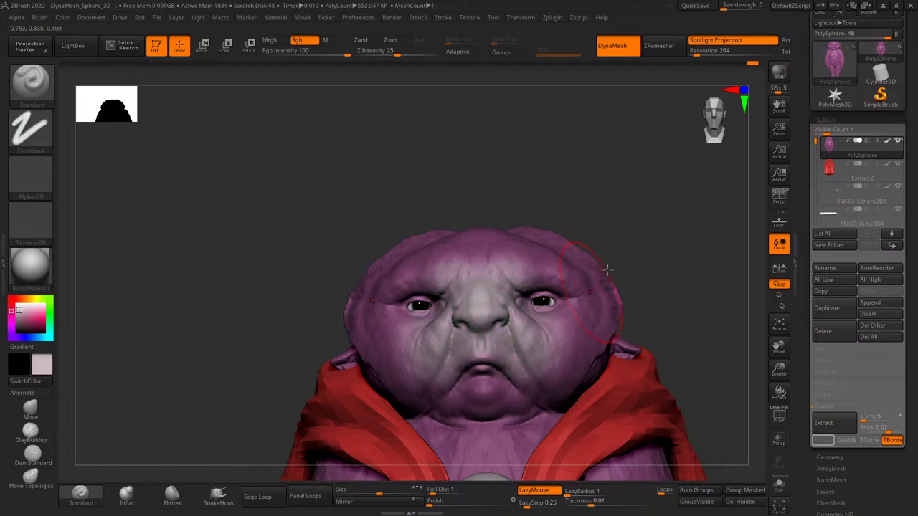
left_click_drag(641, 341, 568, 292)
left_click_drag(28, 319, 425, 249)
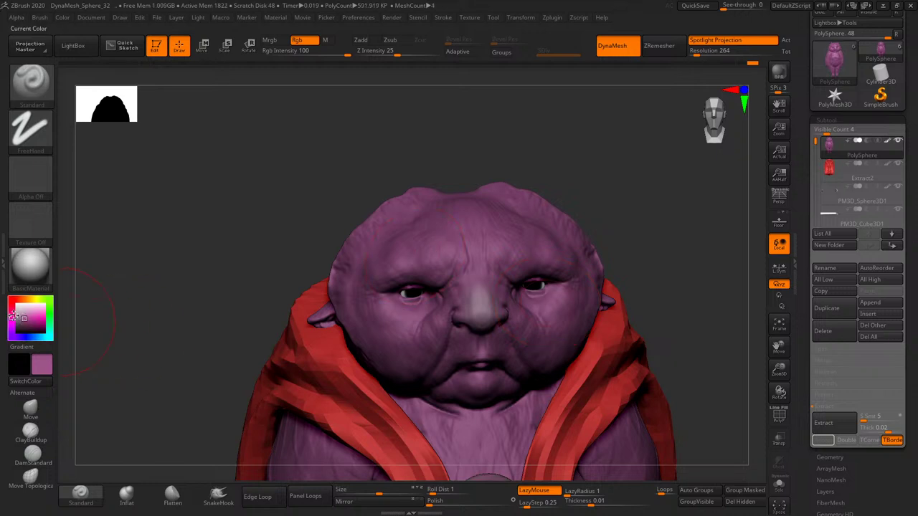
left_click_drag(24, 316, 20, 313)
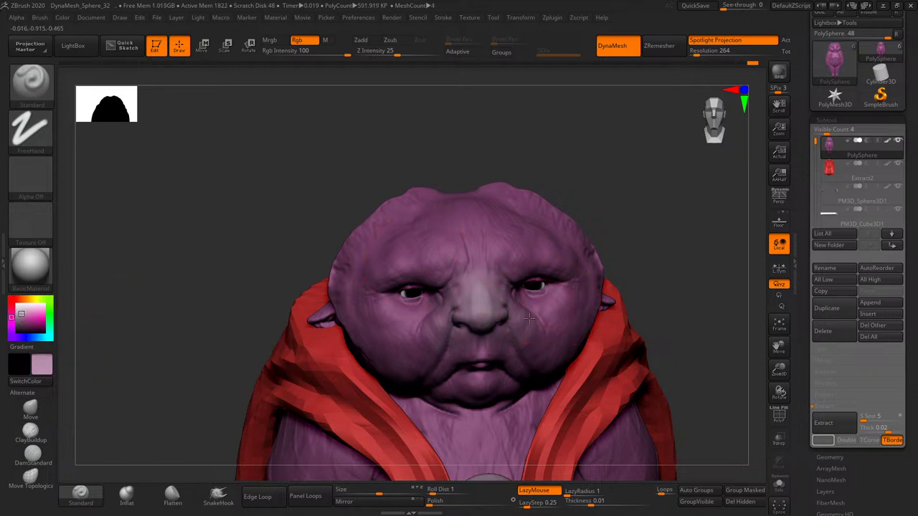
- Sample a beige skin tone from the model and adjust it to a warm tan
left_click_drag(635, 228, 545, 286)
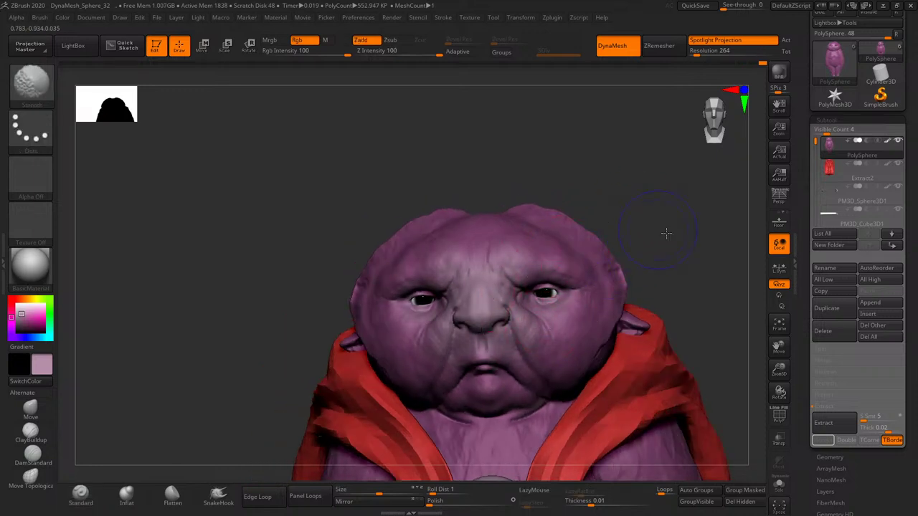
mouse_move(681, 237)
left_mouse_down()
mouse_move(640, 200)
mouse_move(594, 232)
left_mouse_up()
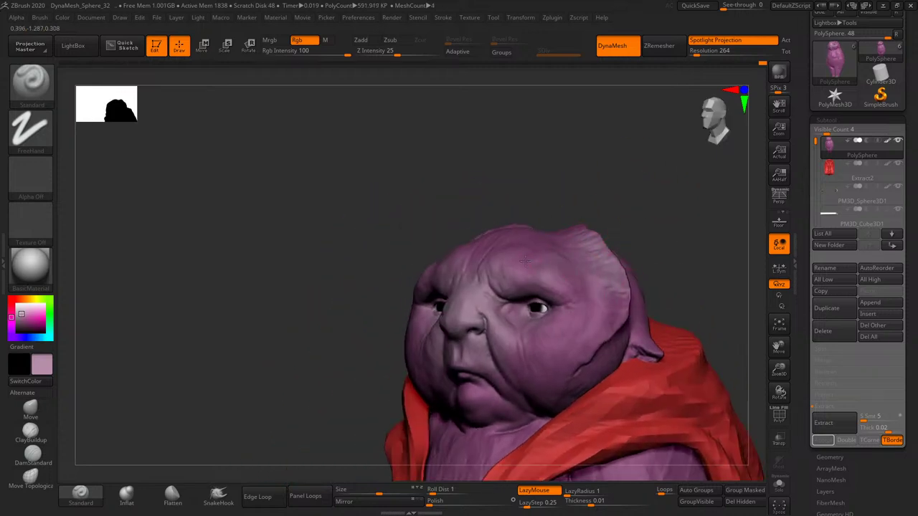
left_click_drag(544, 263, 495, 398)
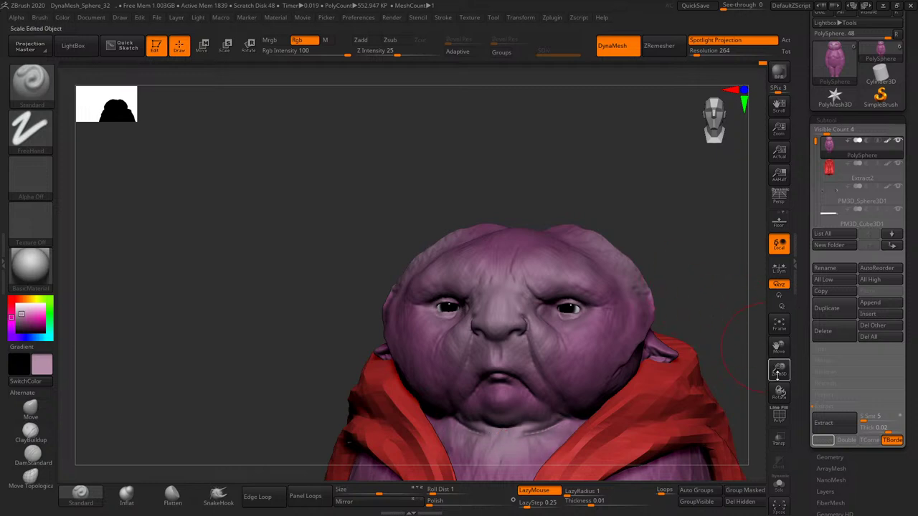
left_click_drag(779, 372, 644, 285)
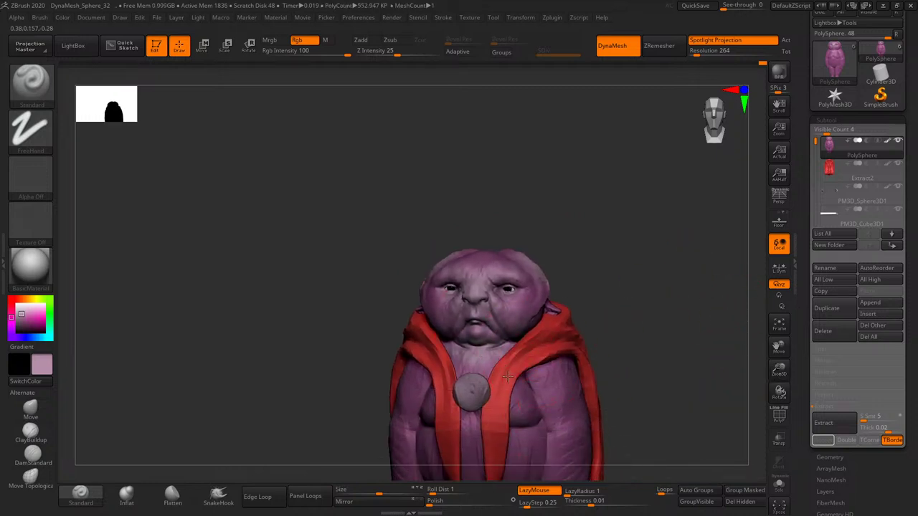
left_click_drag(593, 309, 631, 304)
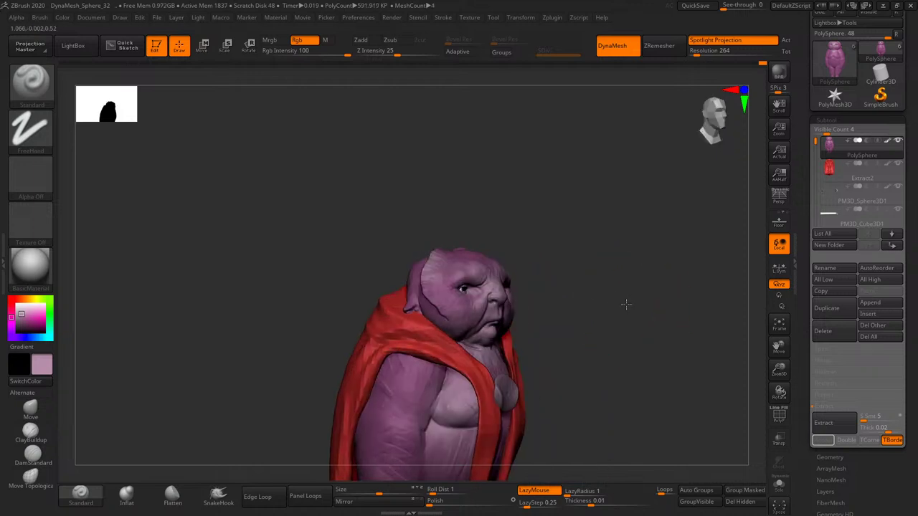
key("c")
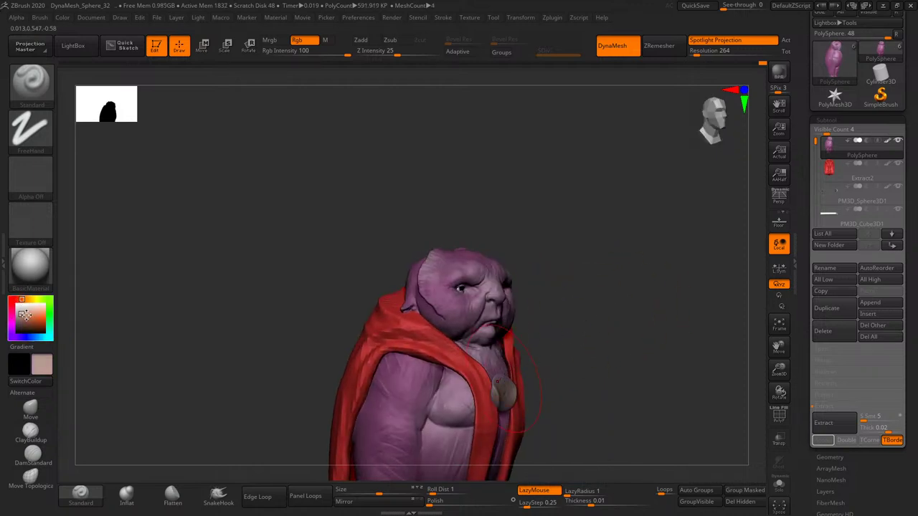
left_click_drag(24, 315, 25, 317)
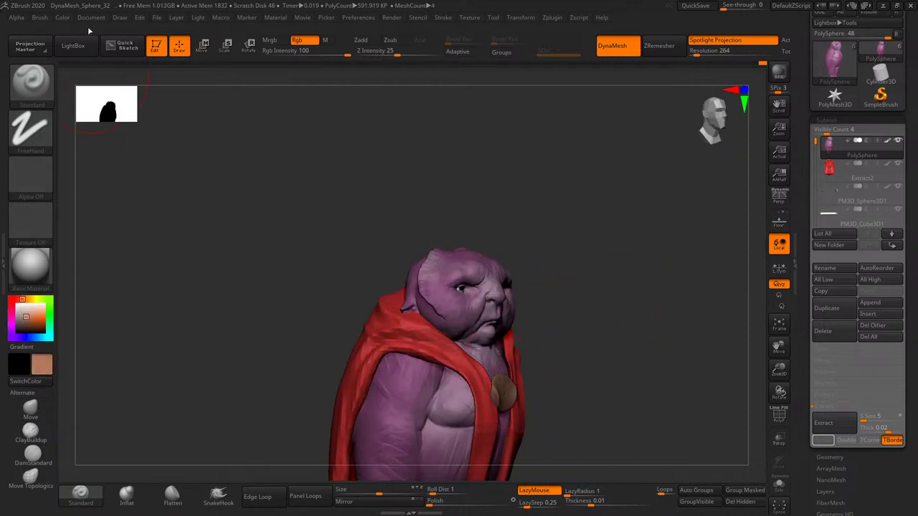
- Fill the PolySphere body with the tan colour using Color > FillObject
left_click(62, 17)
left_click(89, 224)
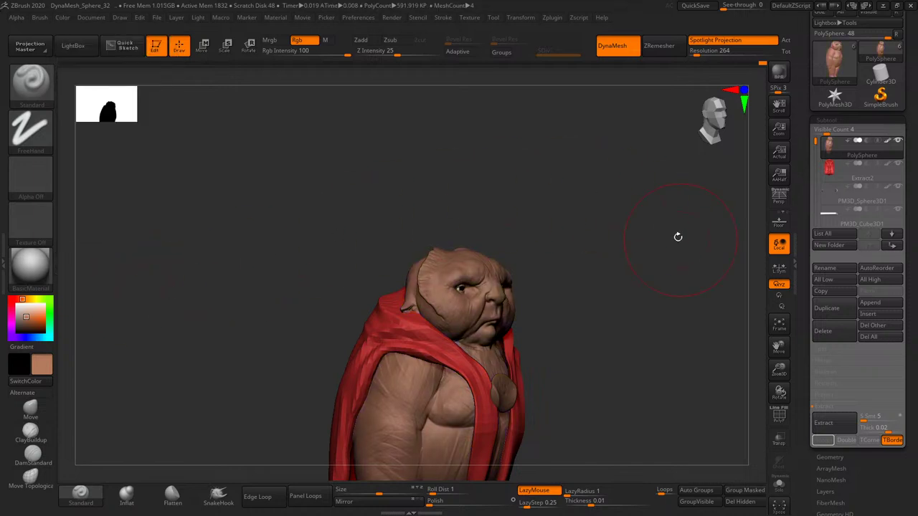
left_click_drag(676, 236, 682, 249, "shift")
mouse_move(779, 370)
left_mouse_down()
mouse_move(730, 268)
mouse_move(703, 302)
mouse_move(631, 322)
left_mouse_up()
- Orbit and zoom around the character to check the tan skin against the red cape
left_click_drag(25, 319, 477, 252)
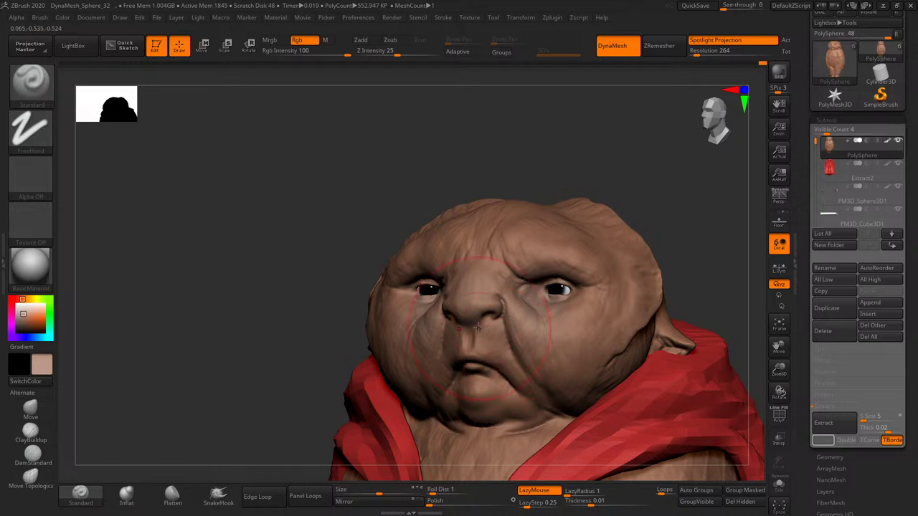
mouse_move(574, 418)
right_mouse_down()
mouse_move(571, 264)
mouse_move(642, 292)
right_mouse_up()
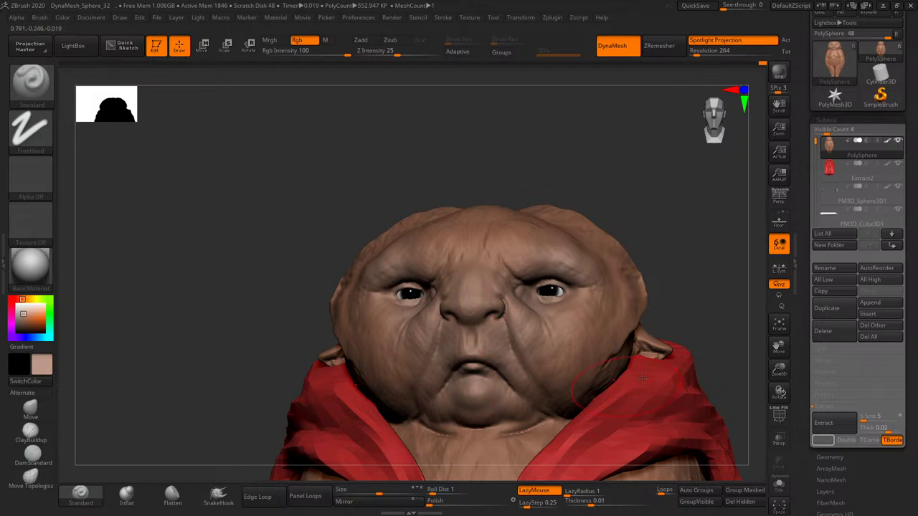
left_click_drag(780, 373, 759, 357)
right_click_drag(670, 300, 636, 205, "alt")
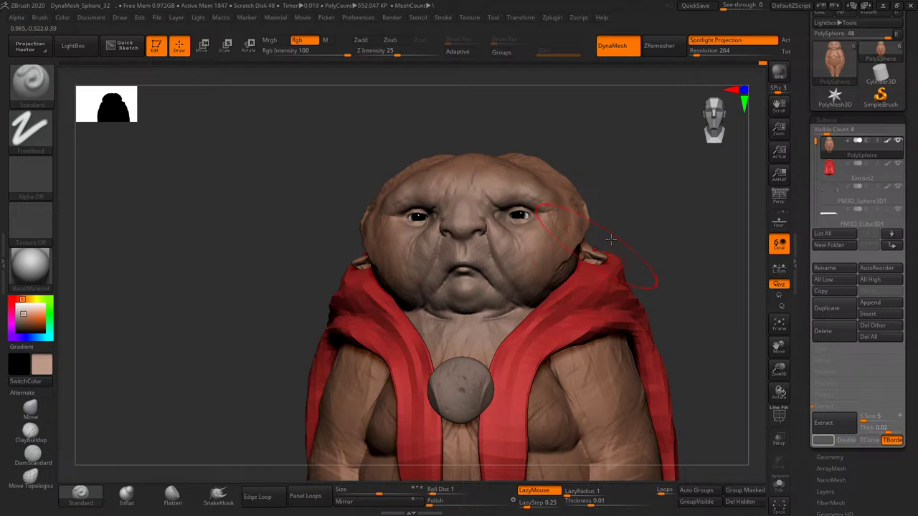
right_click_drag(680, 287, 630, 269)
right_click_drag(647, 203, 631, 256)
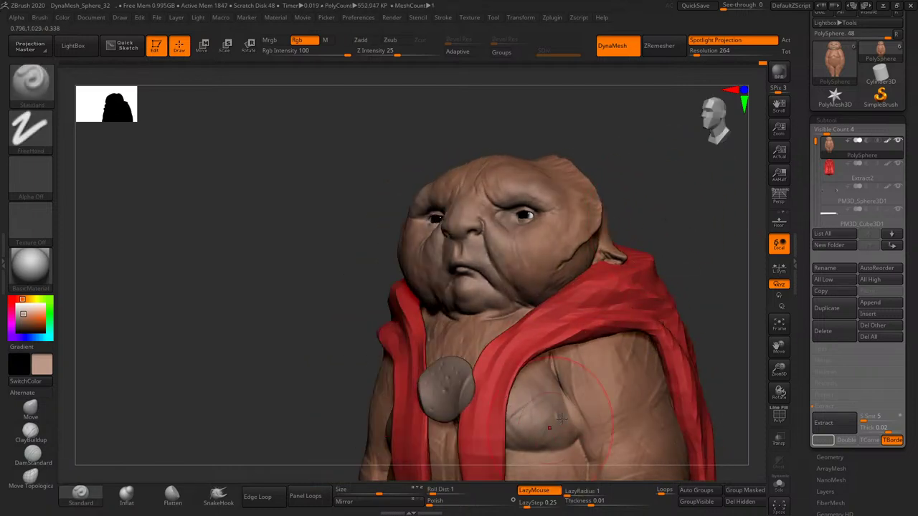
right_click_drag(718, 330, 534, 376)
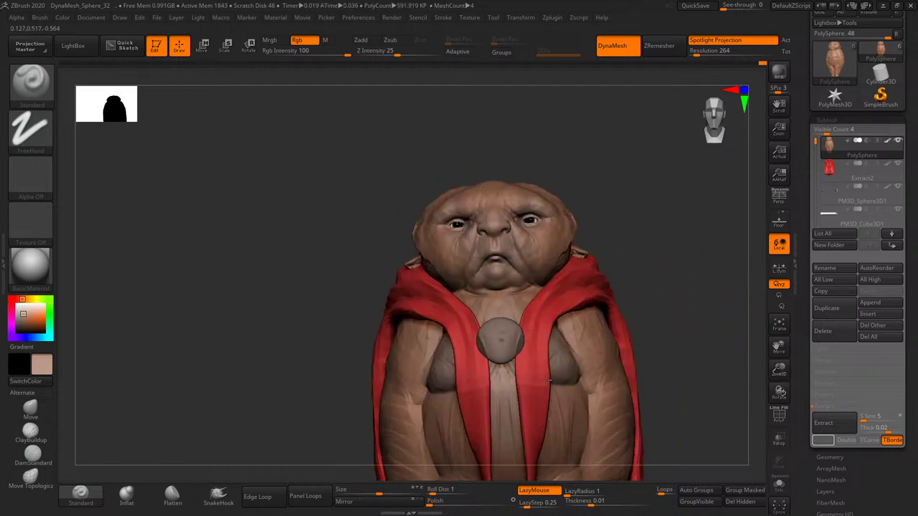
right_click_drag(596, 379, 564, 431)
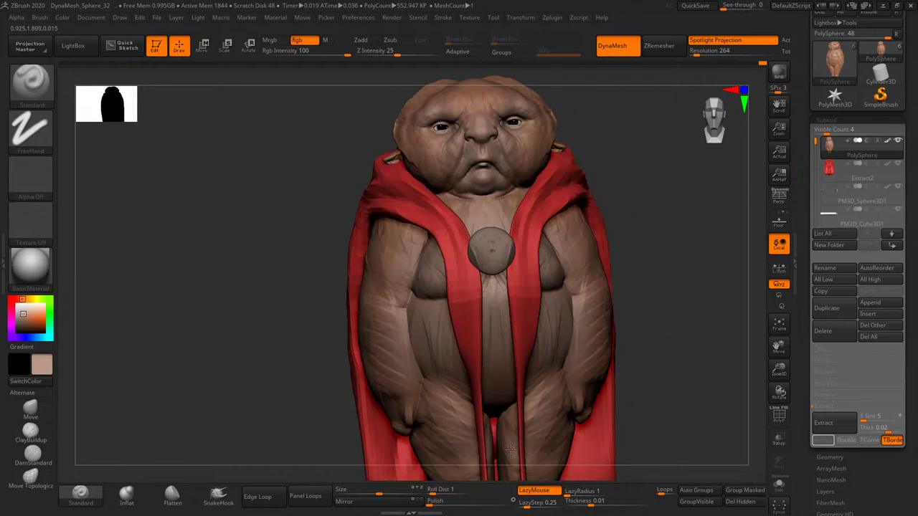
mouse_move(687, 288)
right_mouse_down()
mouse_move(673, 323)
mouse_move(691, 315)
mouse_move(666, 319)
right_mouse_up()
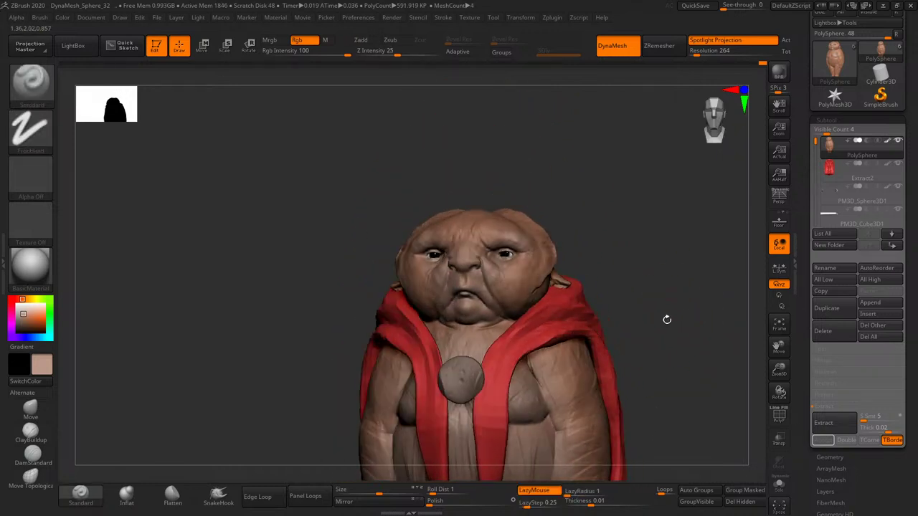
- Select the chest medallion and fill it with black
left_click(467, 376, "alt")
left_click(27, 318)
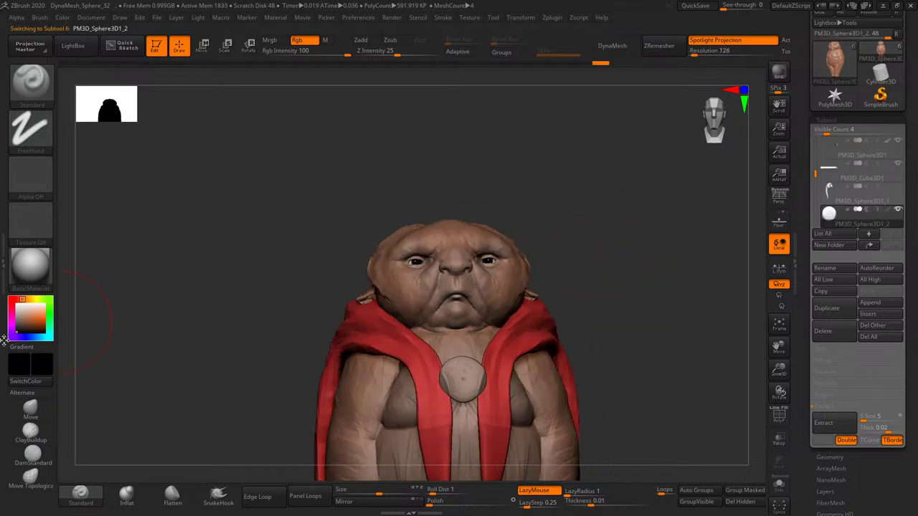
left_click(63, 17)
left_click(119, 228)
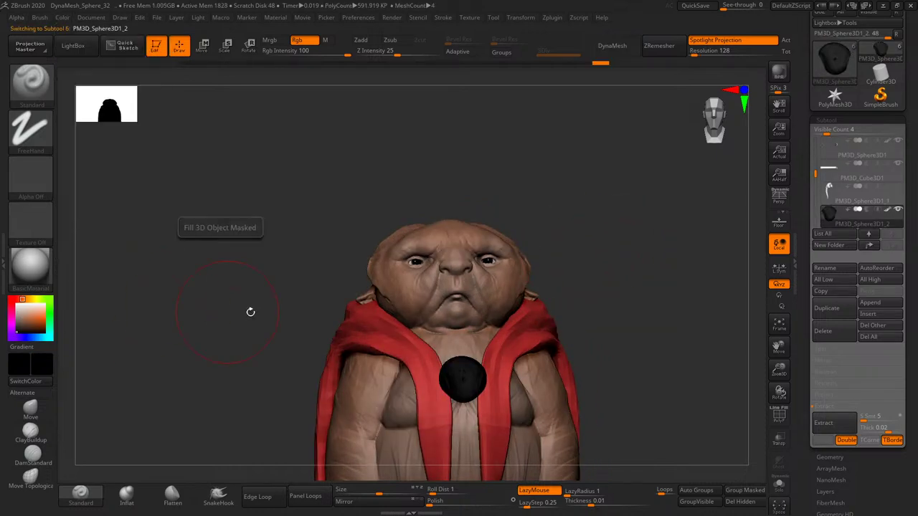
- Bring up the Masking options and the cavity mask settings in the Tool palette
scroll(851, 432, "down", 2)
scroll(850, 434, "down", 2)
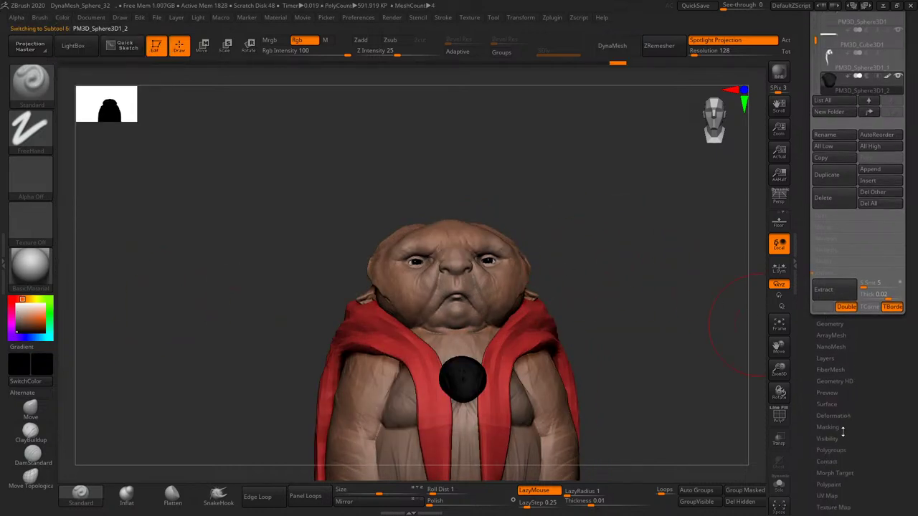
scroll(846, 437, "down", 1)
scroll(848, 438, "down", 1)
scroll(849, 436, "down", 1)
scroll(851, 427, "down", 1)
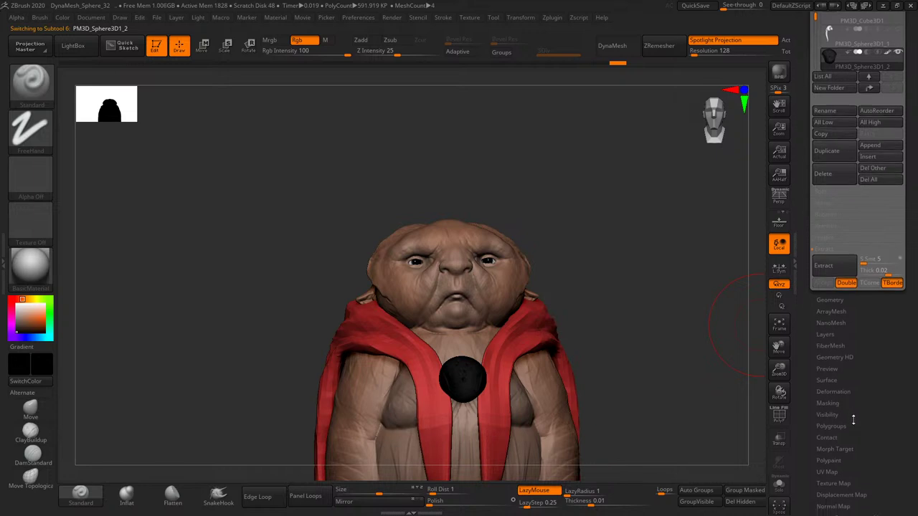
scroll(846, 420, "down", 1)
scroll(846, 414, "down", 1)
left_click(828, 396)
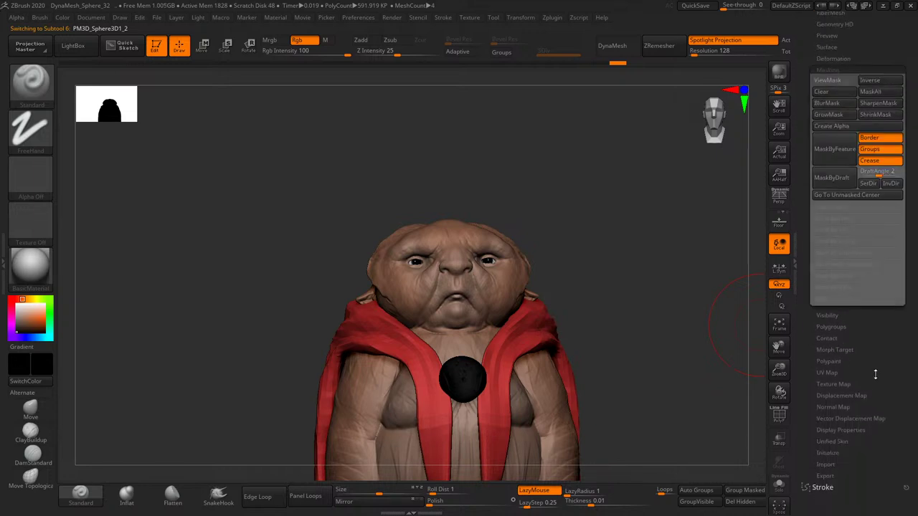
left_click(855, 406)
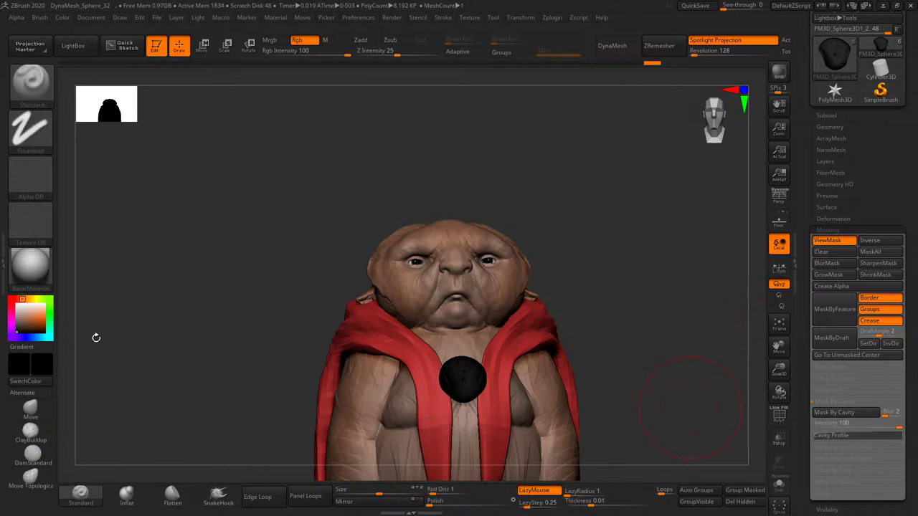
- Fill the medallion with white so its engraving shows, then select the Extract2 cloak subtool
left_click(62, 17)
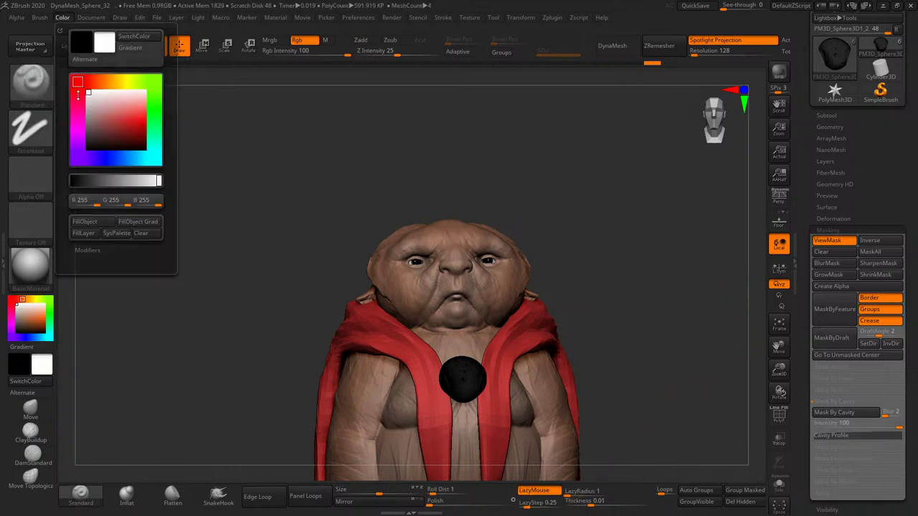
left_click(93, 223)
key("ctrl")
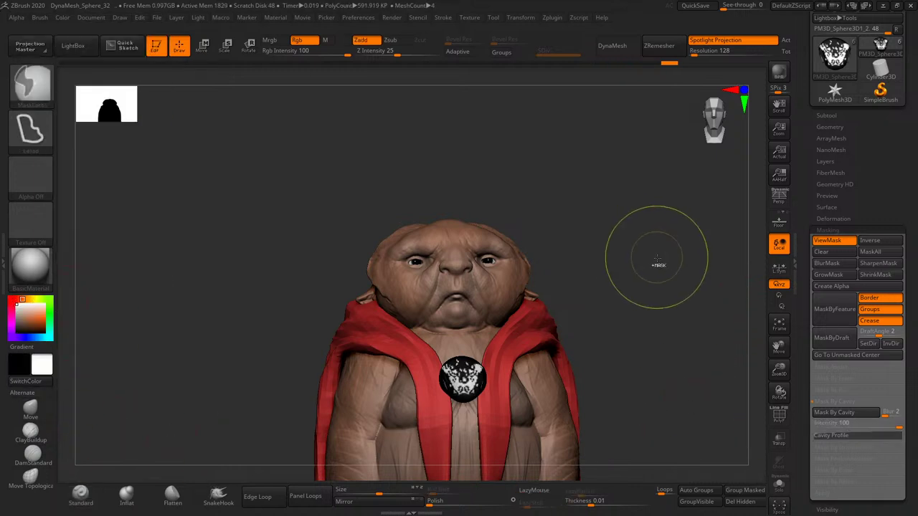
left_click_drag(687, 362, 710, 337)
left_click_drag(779, 368, 716, 338)
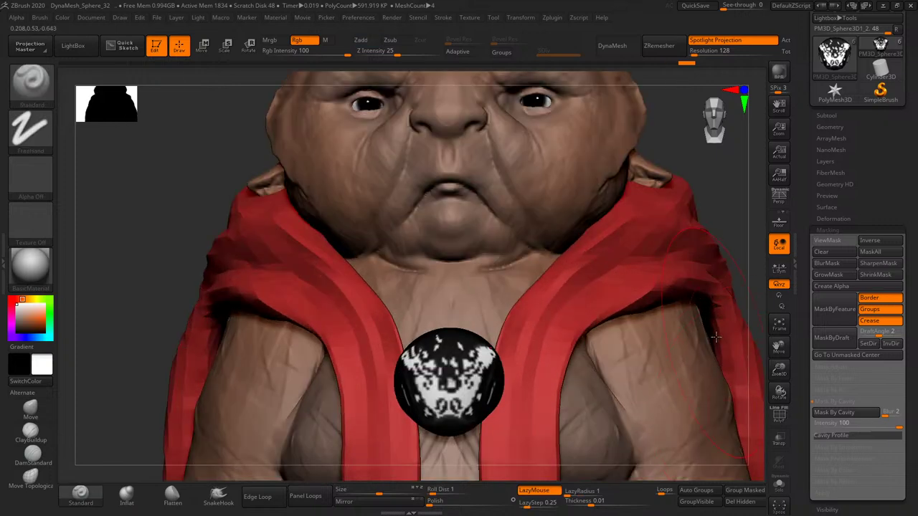
left_click_drag(741, 269, 750, 299)
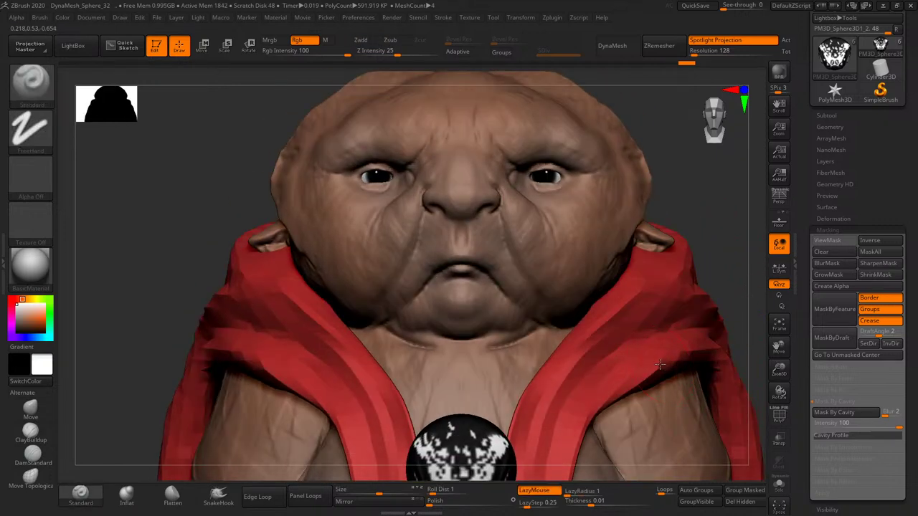
left_click(722, 318, "alt")
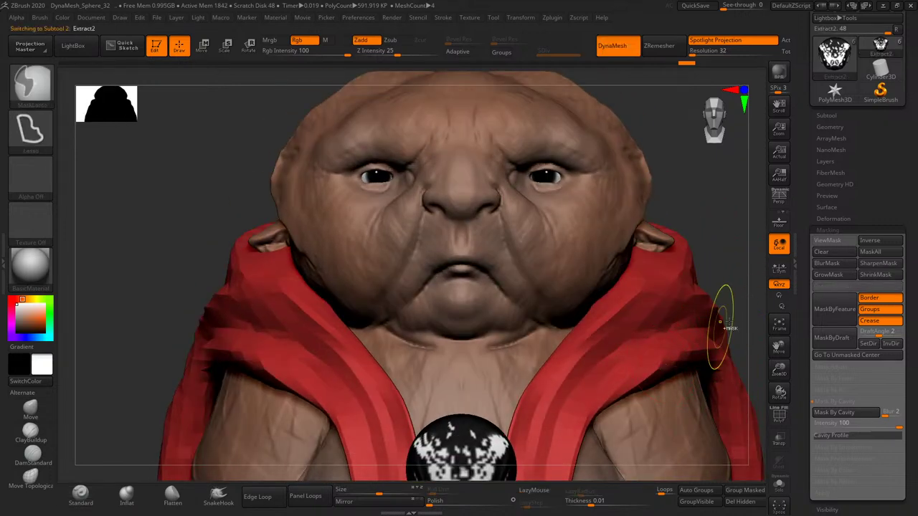
- With the Move brush, push the cloak down below the right ear
left_click(835, 229)
left_click_drag(734, 249, 710, 246)
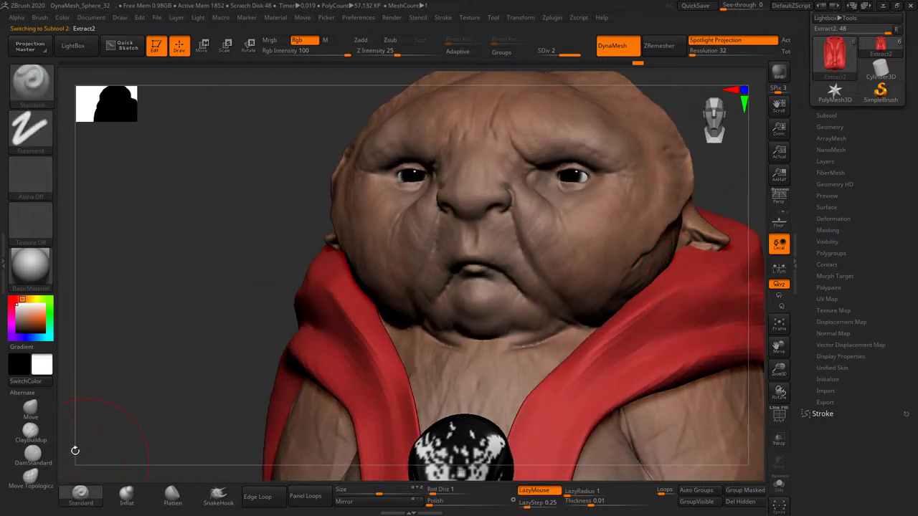
left_click(37, 415)
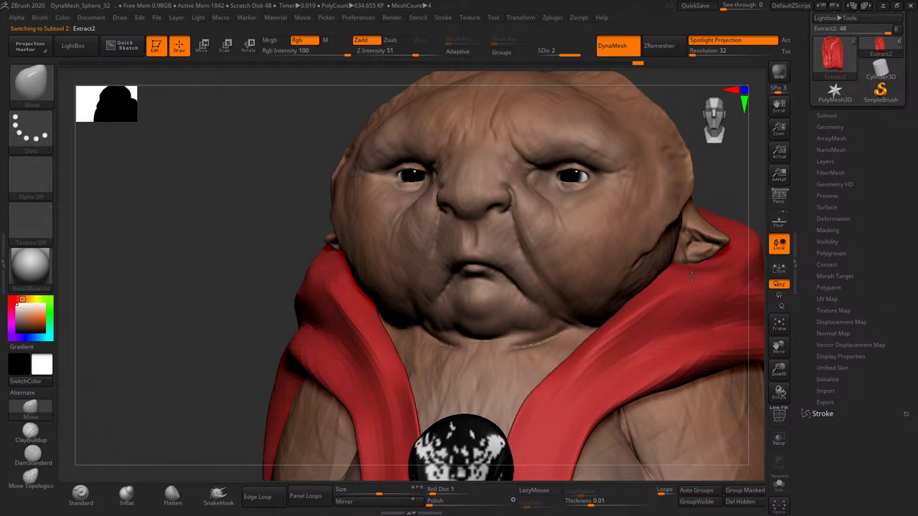
left_click_drag(694, 264, 690, 285)
left_click_drag(728, 198, 678, 262)
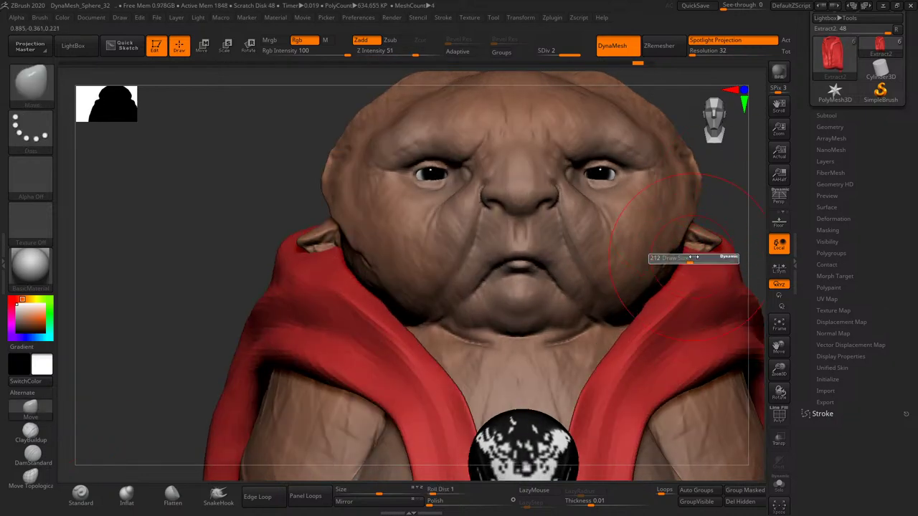
left_click_drag(689, 264, 707, 258)
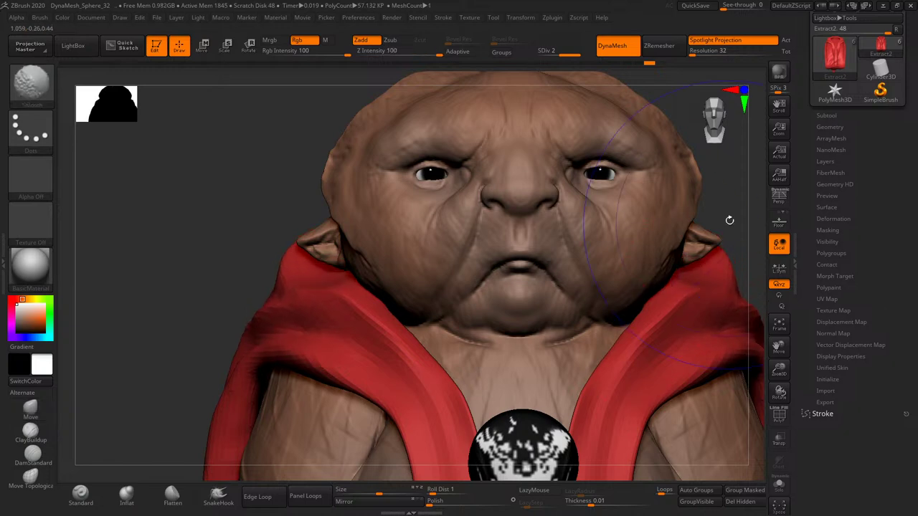
- Orbit around the head and pull the cloak collar back to expose more neck
left_click_drag(727, 215, 717, 308)
mouse_move(778, 366)
left_mouse_down()
mouse_move(718, 301)
mouse_move(706, 249)
mouse_move(637, 275)
mouse_move(585, 277)
left_mouse_up()
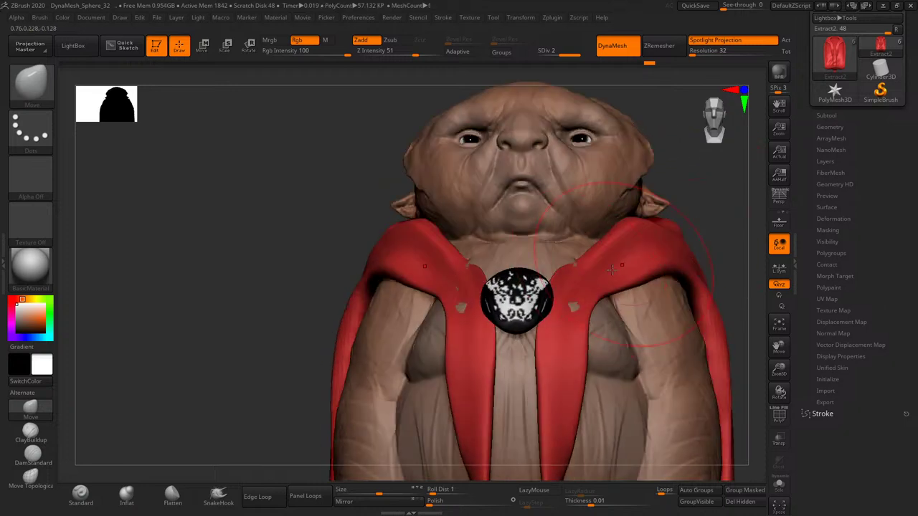
left_click_drag(714, 209, 707, 318)
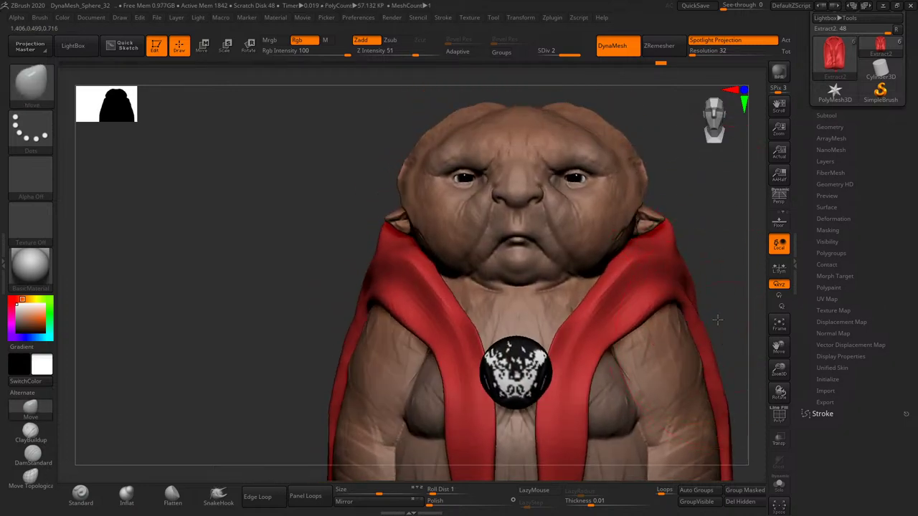
mouse_move(706, 318)
left_mouse_down()
mouse_move(654, 268)
mouse_move(685, 279)
mouse_move(687, 217)
mouse_move(675, 314)
left_mouse_up()
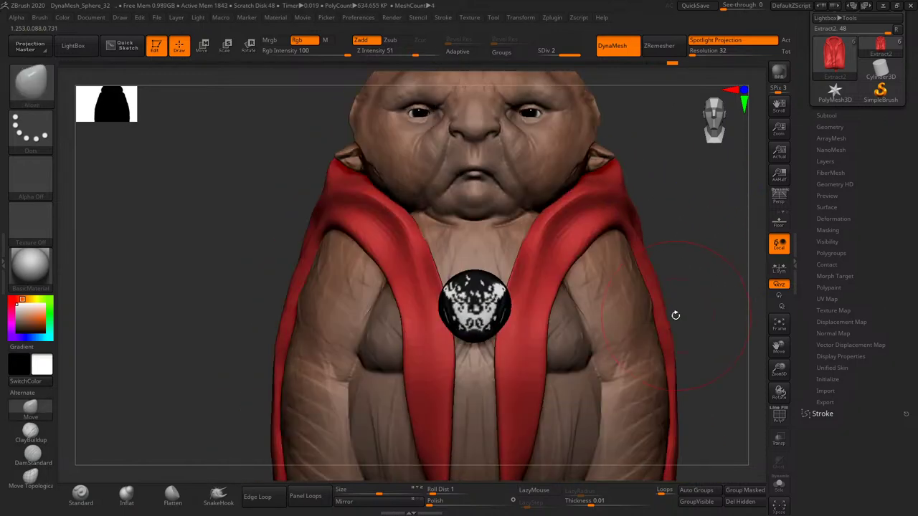
left_click_drag(682, 394, 675, 324)
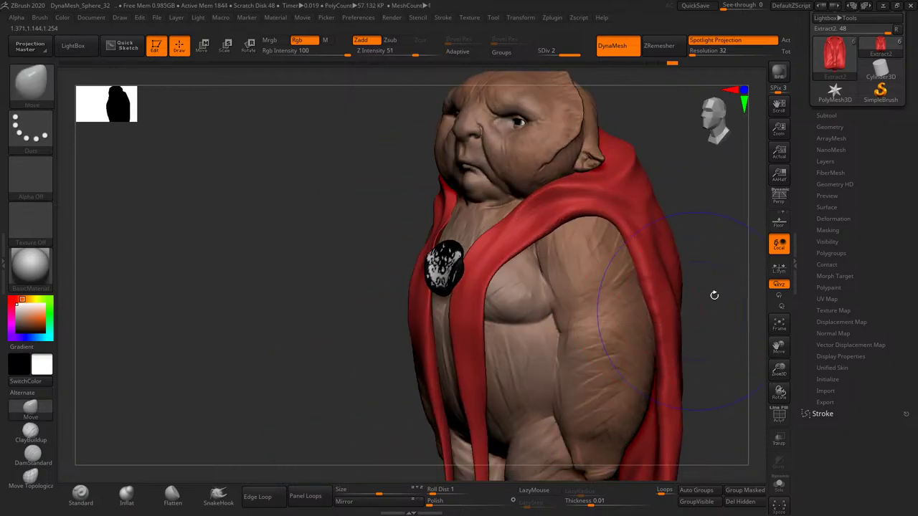
mouse_move(715, 295)
left_mouse_down()
mouse_move(740, 231)
mouse_move(671, 243)
left_mouse_up()
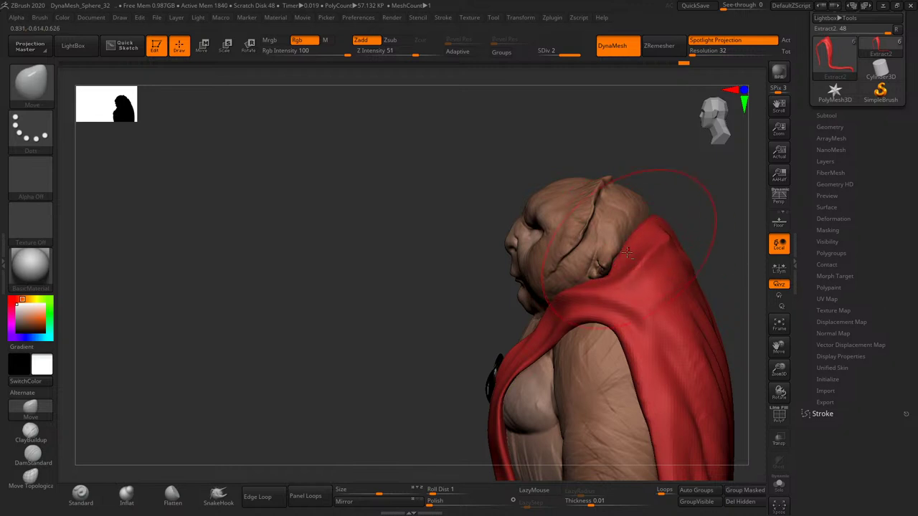
left_click_drag(627, 252, 641, 199)
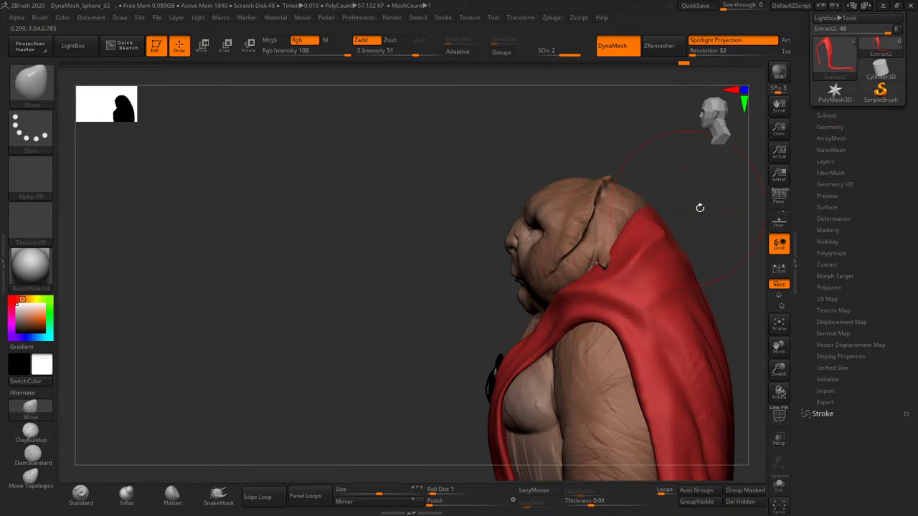
mouse_move(700, 208)
left_mouse_down()
mouse_move(698, 242)
mouse_move(659, 244)
mouse_move(635, 265)
left_mouse_up()
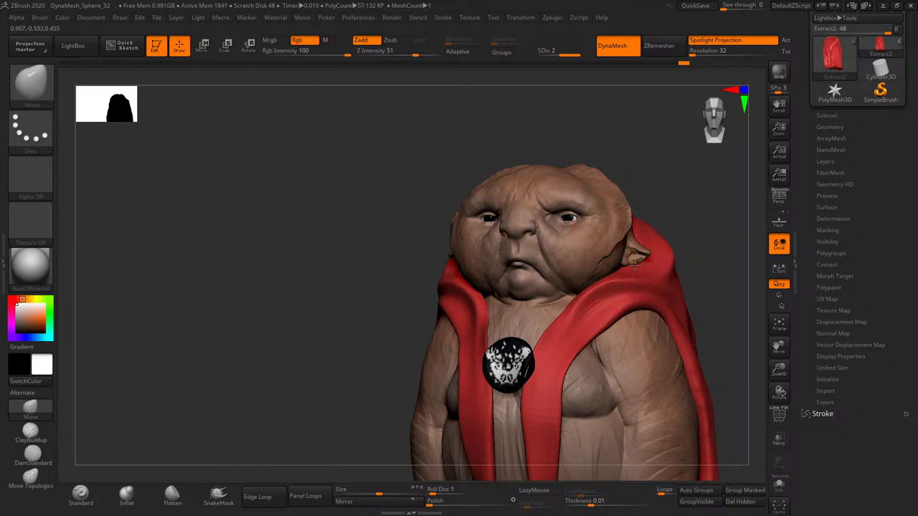
left_click_drag(713, 233, 780, 251)
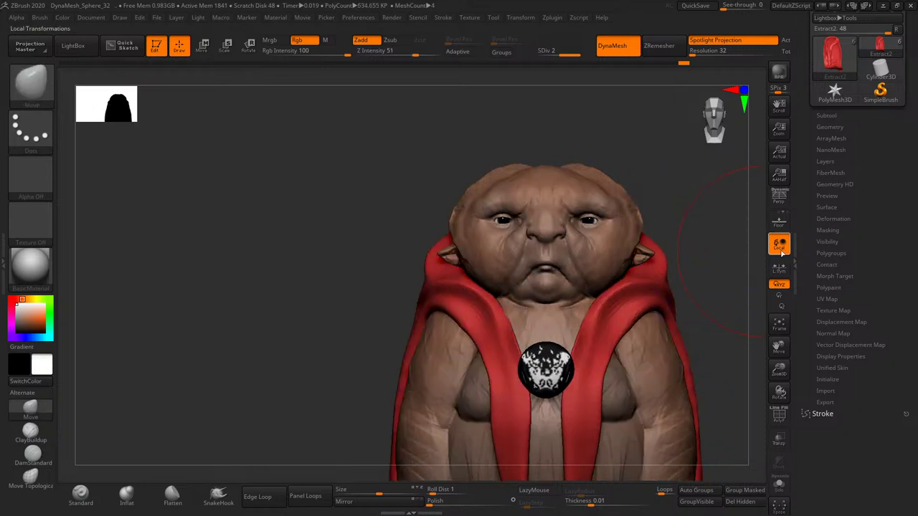
- Unhide and select the hood subtool, then remesh it without frozen subdivisions at polish 14
left_click(827, 116)
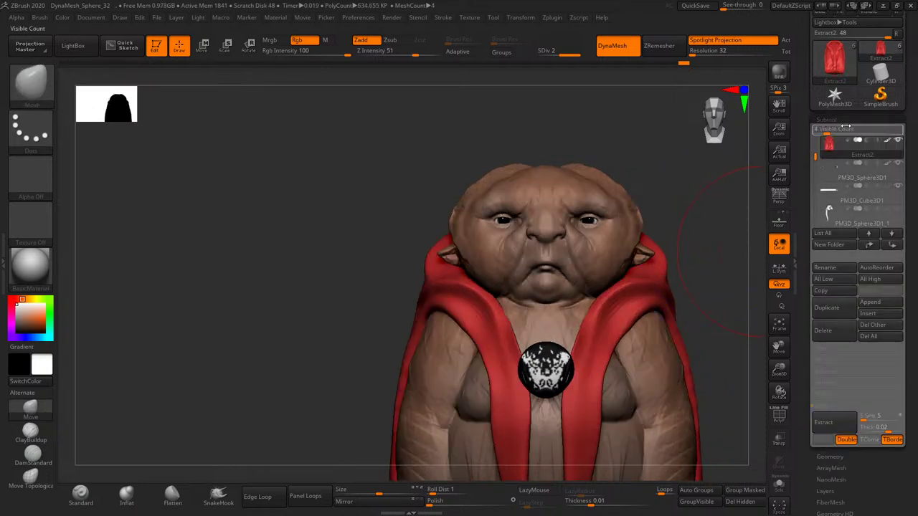
left_click(898, 209)
mouse_move(719, 236)
left_mouse_down()
mouse_move(641, 276)
mouse_move(671, 264)
left_mouse_up()
left_click(640, 277, "alt")
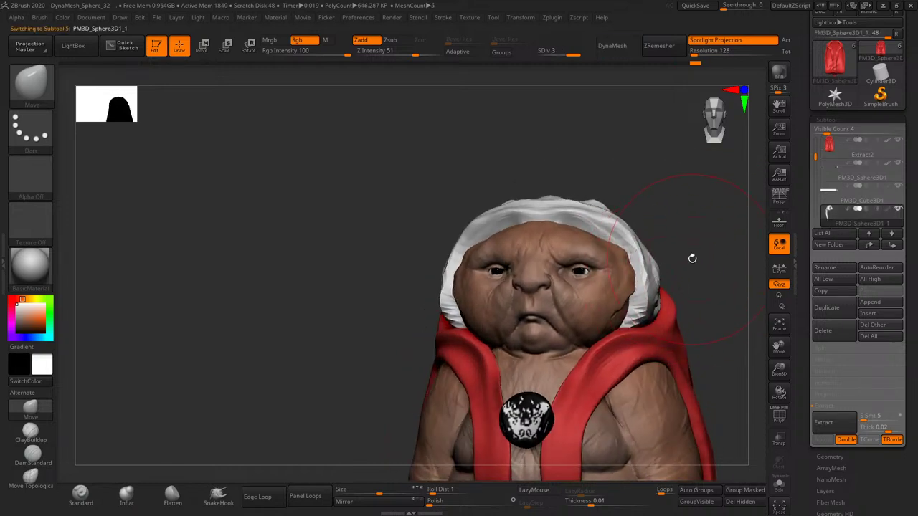
left_click(621, 51)
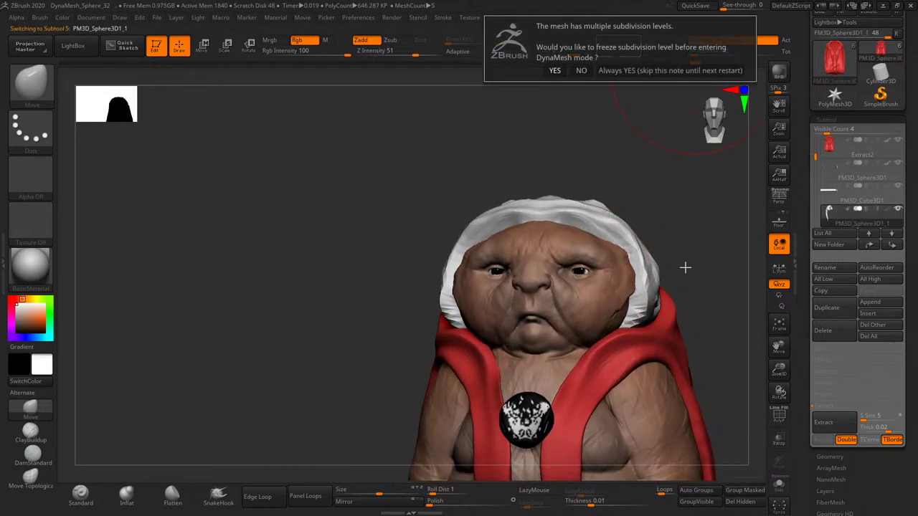
left_click(582, 70)
left_click(439, 507)
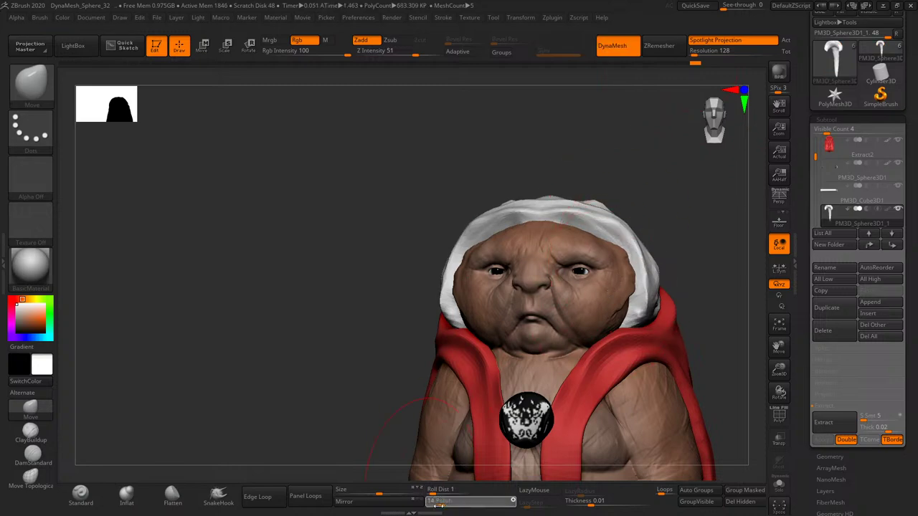
- Switch to the Move brush (B, M, V), undoing the stray changes to the hood
left_click_drag(650, 225, 545, 208)
key("b")
key("m")
key("v")
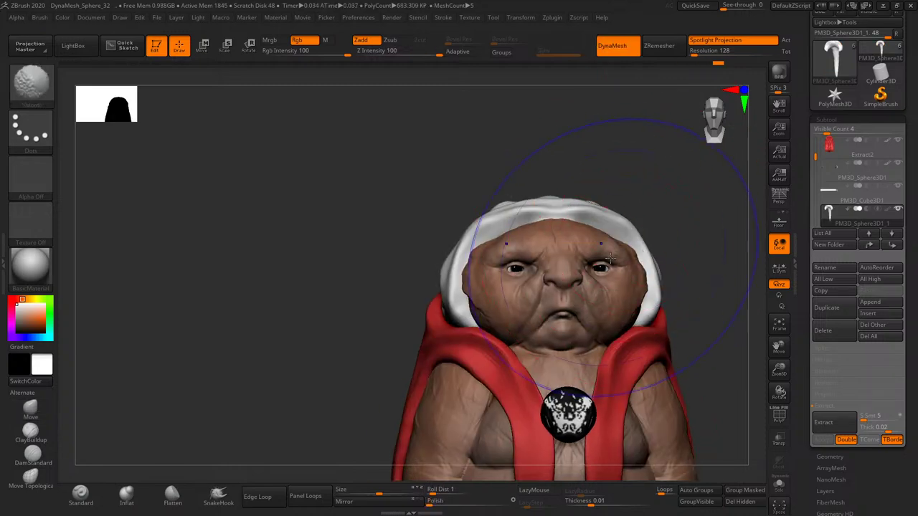
key("ctrl+z")
key("b")
key("m")
key("v")
key("ctrl+z")
mouse_move(686, 294)
left_mouse_down()
mouse_move(618, 225)
mouse_move(685, 185)
mouse_move(632, 216)
left_mouse_up()
key("ctrl+z")
key("b")
key("m")
key("v")
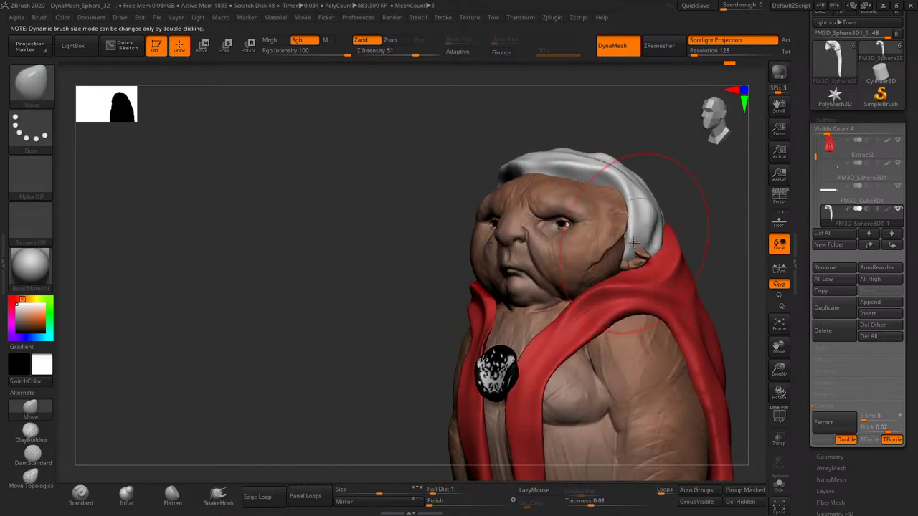
- Reshape the hood, pulling its edge over the scalp and adjusting it near the shoulder
right_click_drag(653, 227, 617, 215)
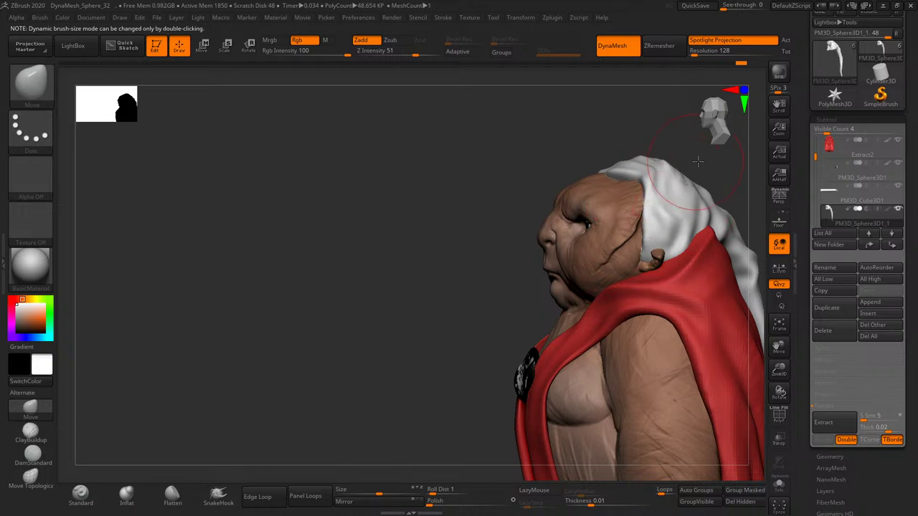
key("s")
mouse_move(667, 194)
right_mouse_down()
mouse_move(650, 253)
mouse_move(660, 240)
mouse_move(722, 226)
mouse_move(696, 231)
mouse_move(693, 215)
mouse_move(646, 212)
mouse_move(628, 258)
mouse_move(628, 306)
right_mouse_up()
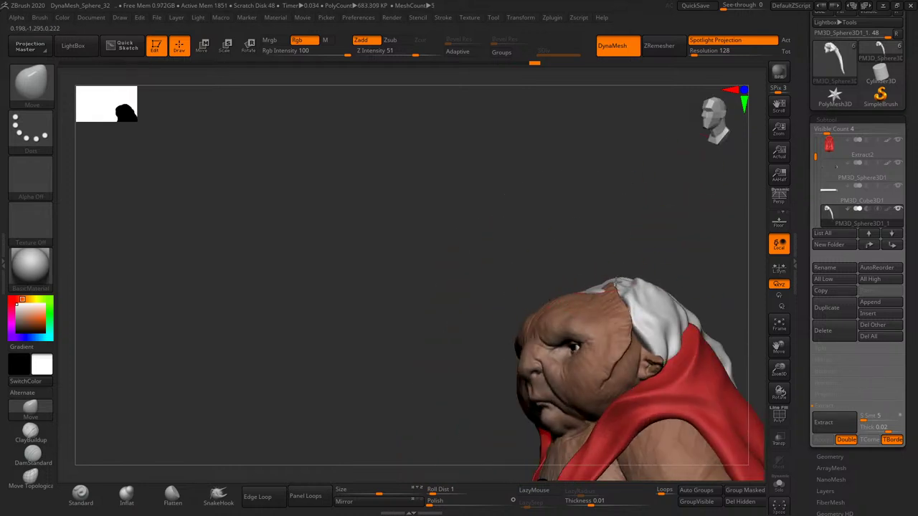
mouse_move(603, 295)
right_mouse_down()
mouse_move(676, 237)
mouse_move(635, 269)
mouse_move(647, 194)
mouse_move(656, 228)
mouse_move(553, 202)
right_mouse_up()
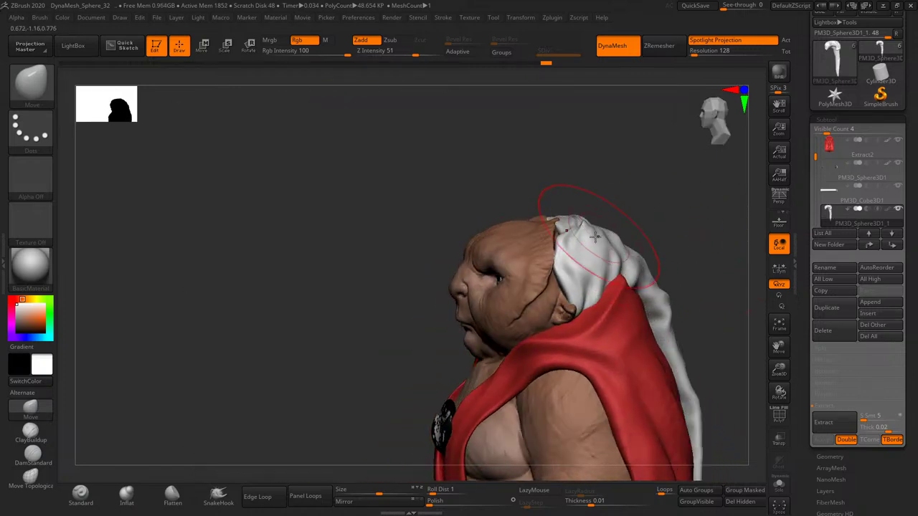
right_click_drag(606, 188, 574, 194)
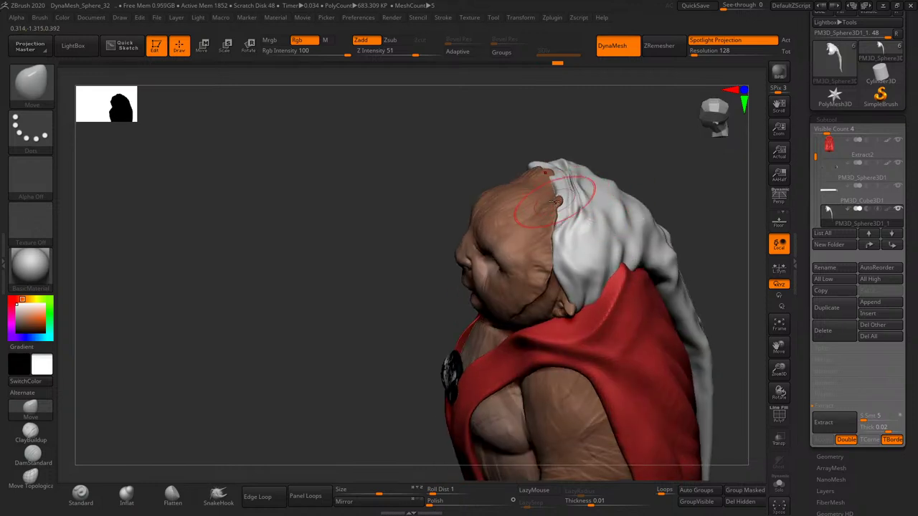
mouse_move(555, 195)
left_mouse_down()
mouse_move(569, 185)
mouse_move(567, 234)
left_mouse_up()
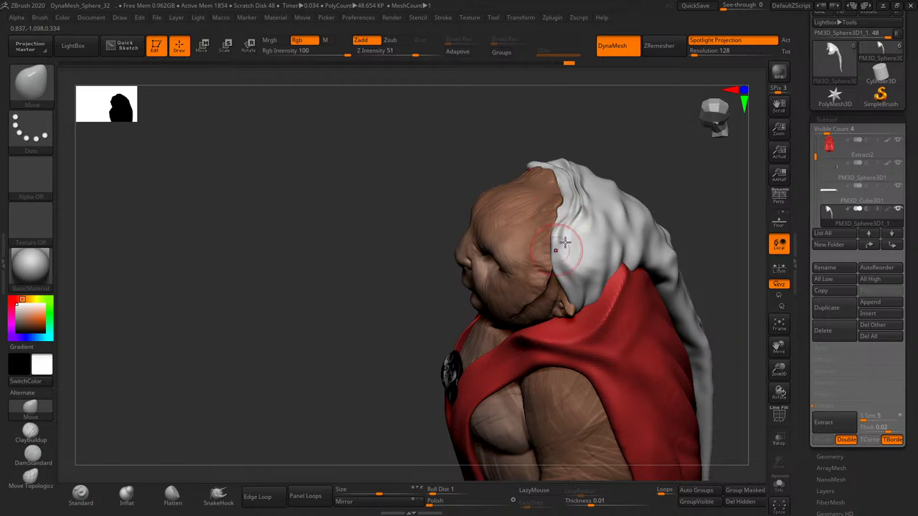
mouse_move(565, 244)
right_mouse_down()
mouse_move(697, 174)
mouse_move(583, 230)
right_mouse_up()
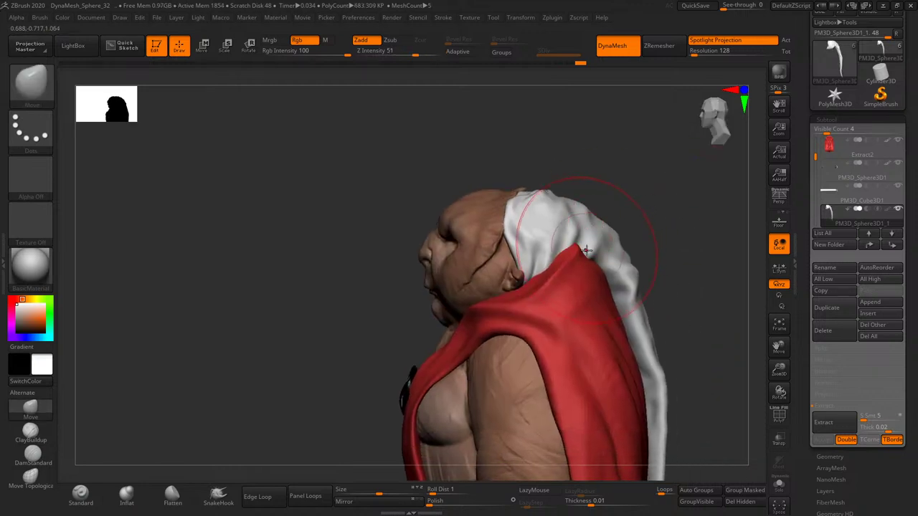
left_click_drag(587, 249, 580, 233)
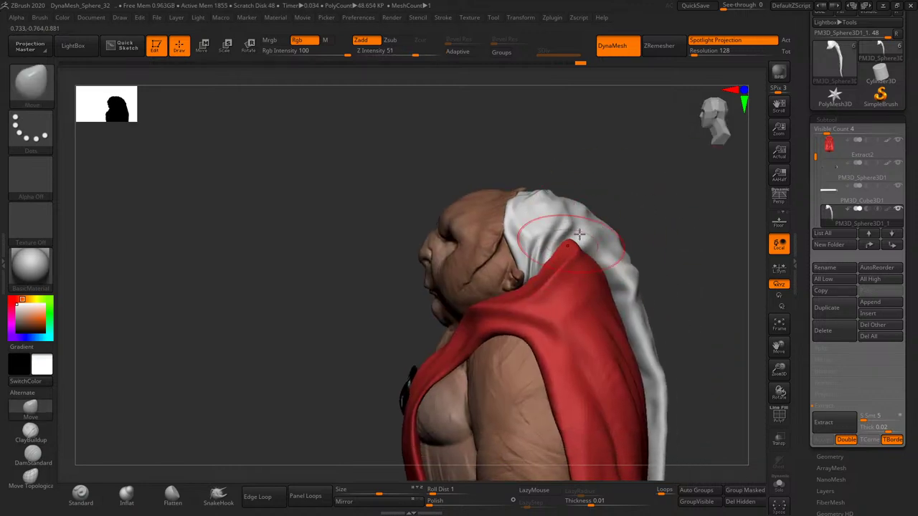
right_click_drag(579, 233, 577, 243)
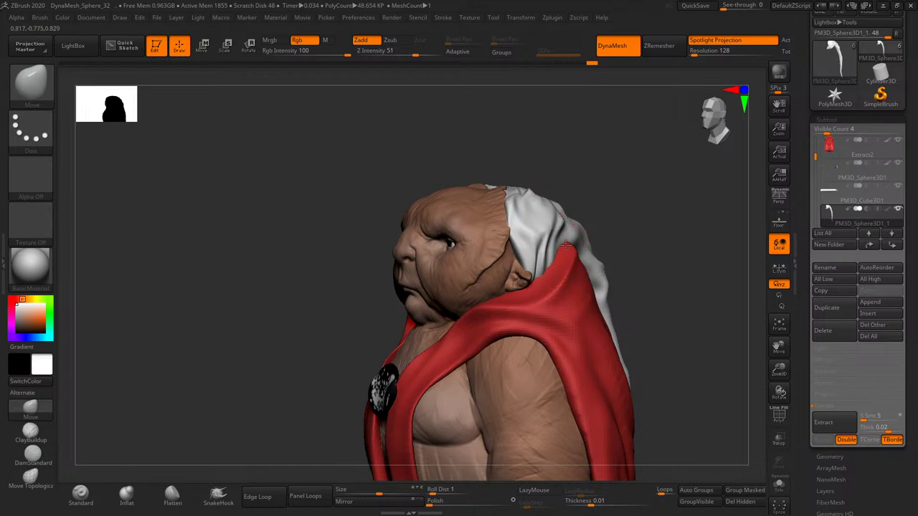
left_click_drag(566, 246, 531, 237)
mouse_move(534, 240)
right_mouse_down()
mouse_move(610, 198)
mouse_move(586, 230)
mouse_move(526, 254)
right_mouse_up()
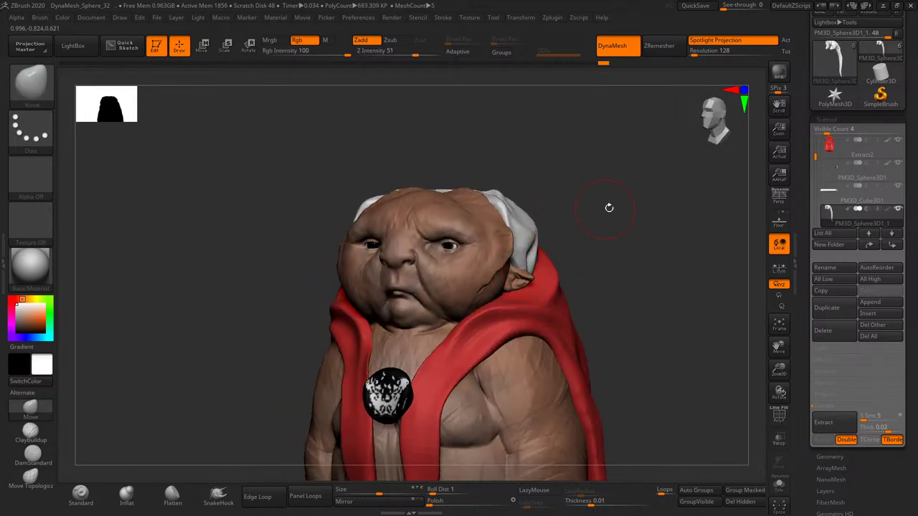
- Turn the old man to face straight forward and bring up Tool > Geometry
right_click_drag(609, 207, 631, 229)
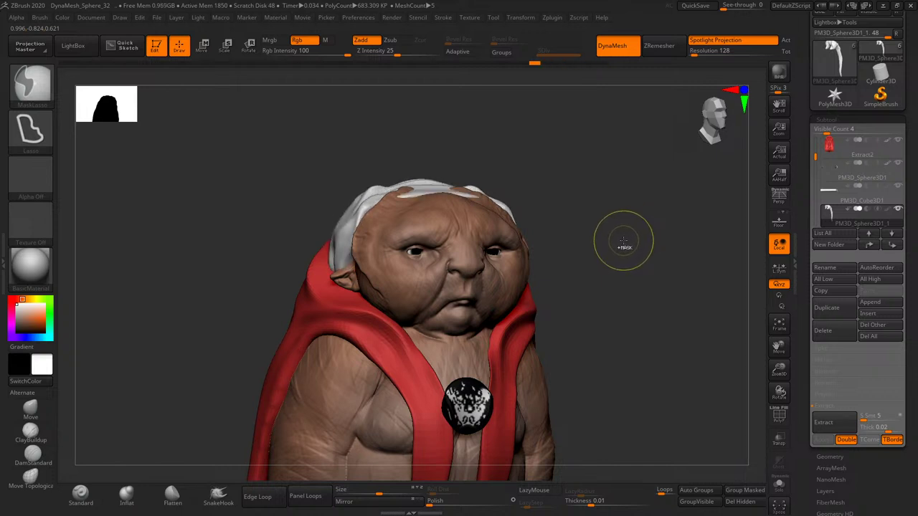
mouse_move(633, 221)
right_mouse_down()
mouse_move(625, 246)
mouse_move(624, 194)
mouse_move(633, 236)
mouse_move(617, 240)
right_mouse_up()
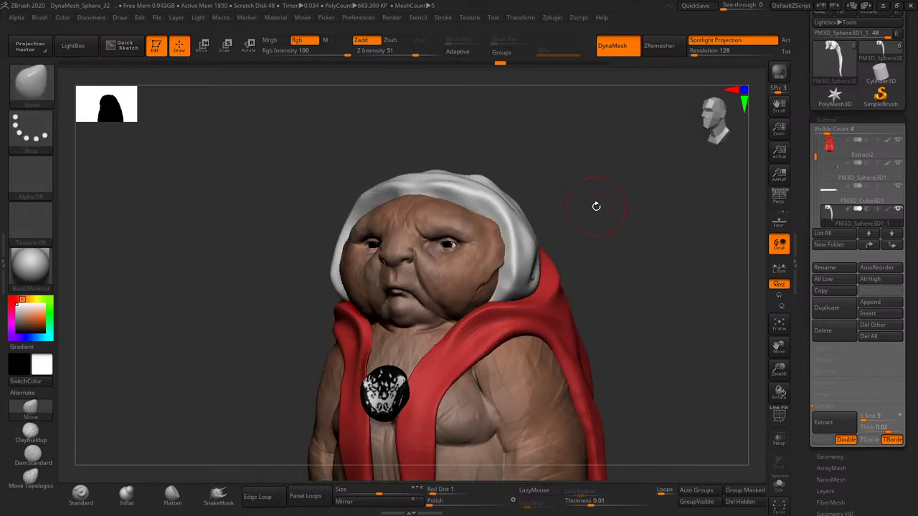
mouse_move(595, 206)
right_mouse_down("shift")
mouse_move(612, 211)
mouse_move(621, 240)
right_mouse_up("shift")
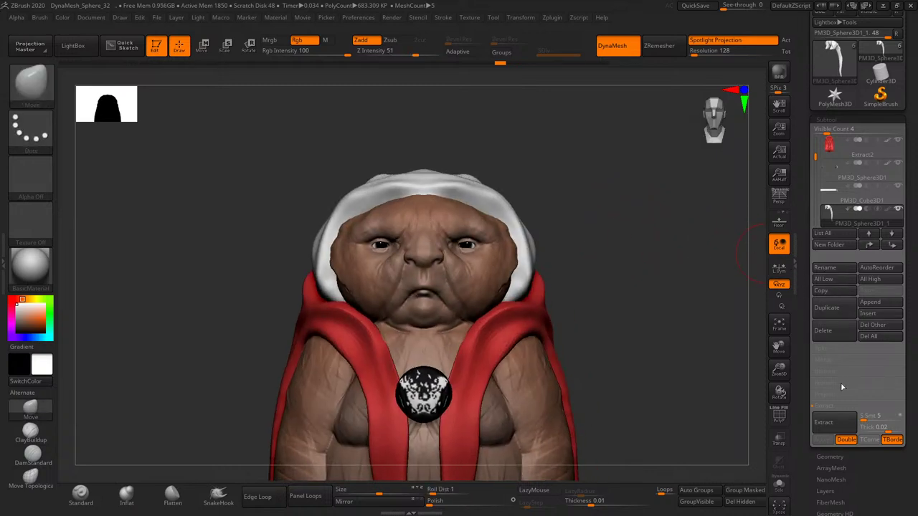
left_click(828, 461)
- Run ZRemesher on the hood, then rebuild its subdivisions and step down with Shift+D
left_click(831, 336)
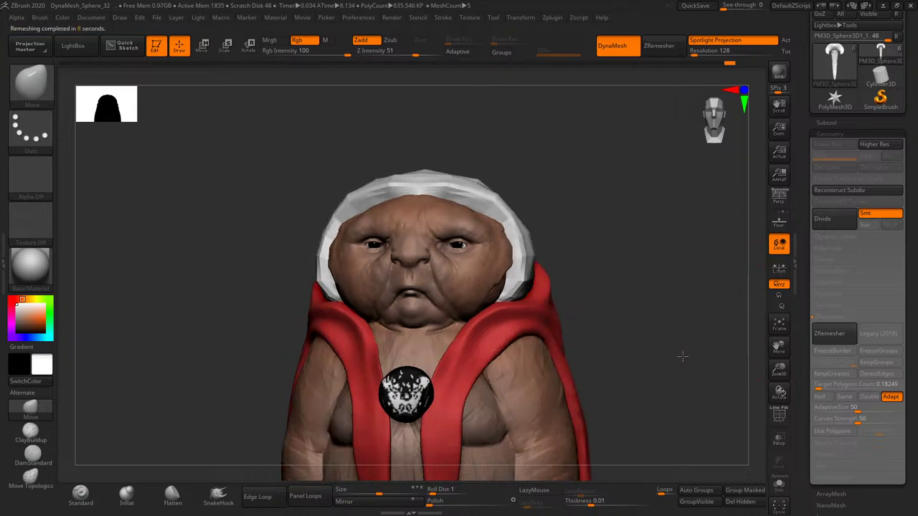
mouse_move(746, 359)
left_mouse_down()
mouse_move(685, 361)
mouse_move(720, 377)
left_mouse_up()
key("shift+d")
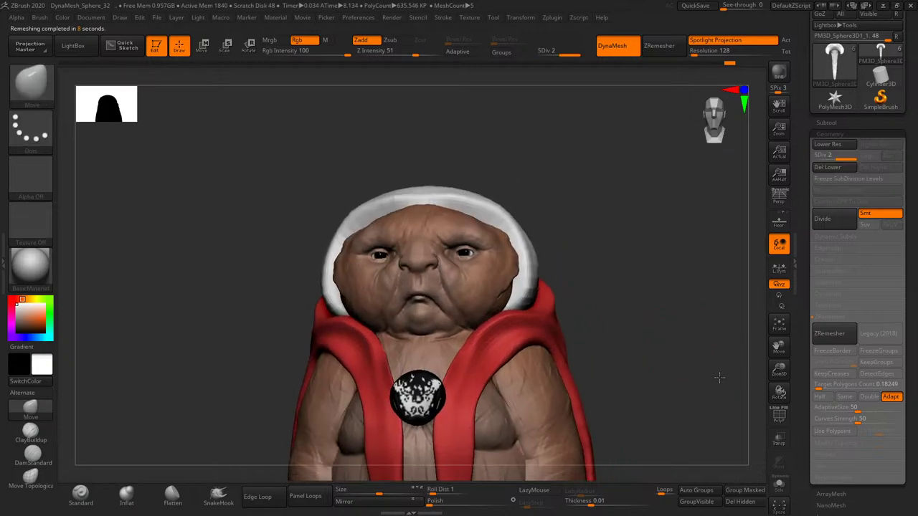
mouse_move(780, 369)
left_mouse_down()
mouse_move(788, 410)
mouse_move(718, 348)
left_mouse_up()
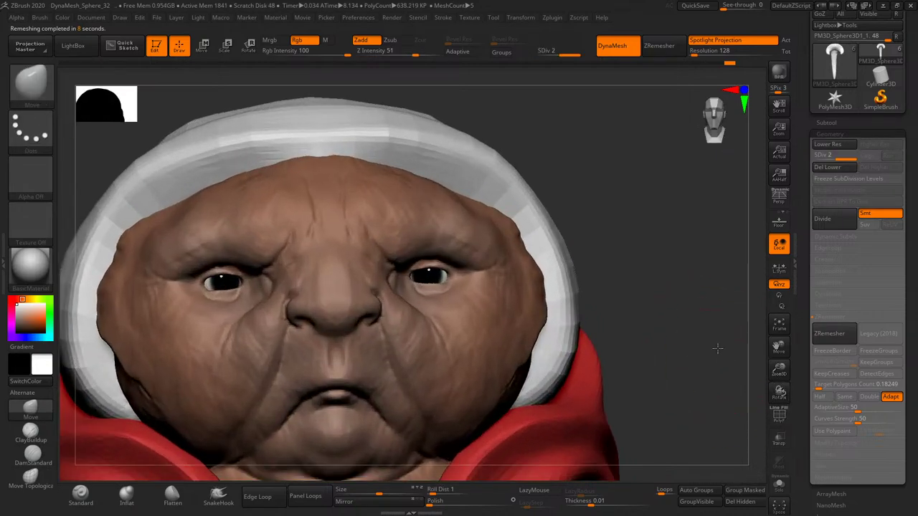
key("s")
key("shift+d")
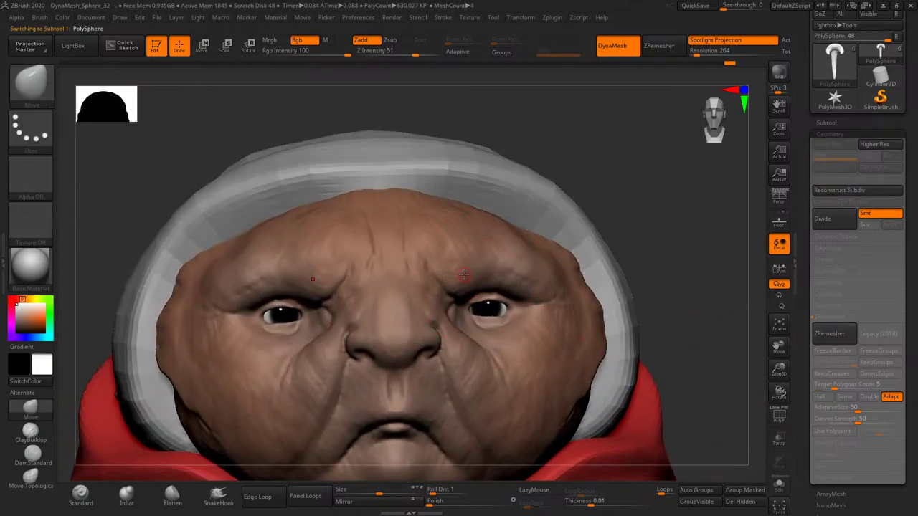
- Paint eyebrow masks above both eyes with the MaskPen FreeHand brush, undoing two stray strokes
left_click(31, 82)
left_click(280, 136)
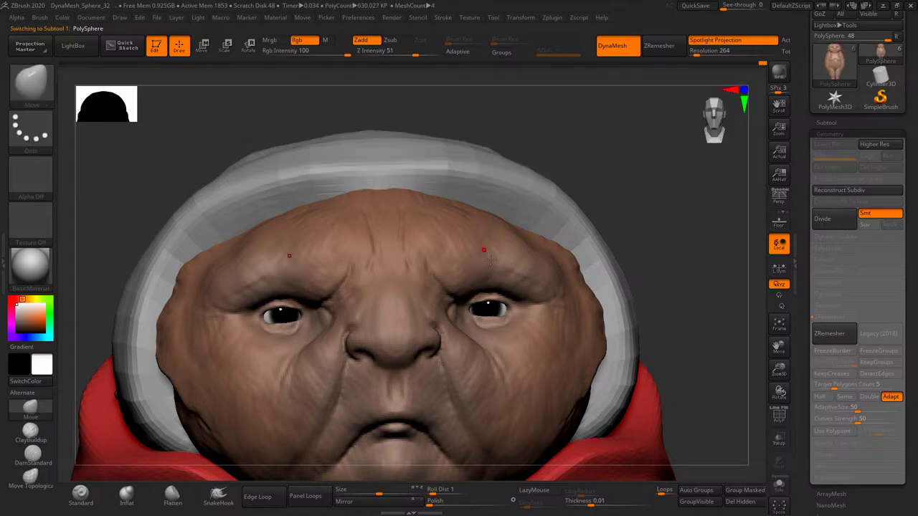
key("ctrl+shift")
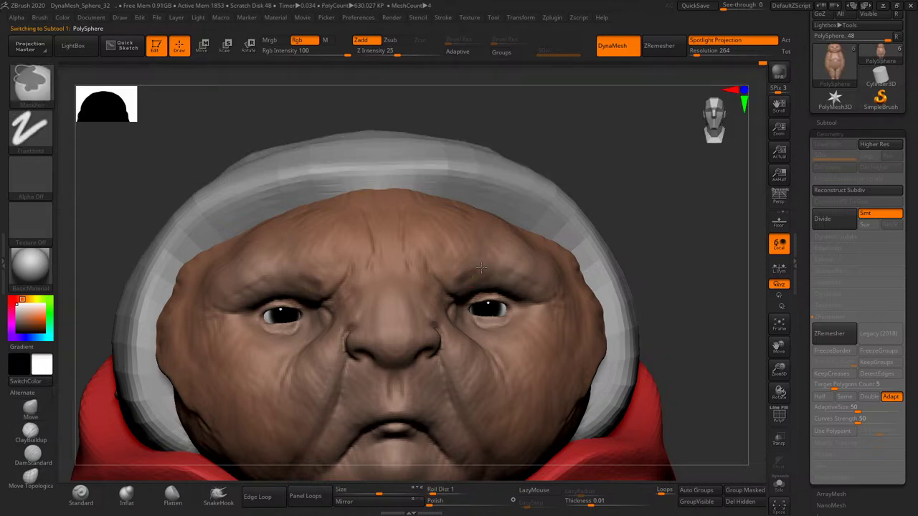
mouse_move(494, 265)
left_mouse_down("ctrl")
mouse_move(539, 275)
mouse_move(511, 268)
left_mouse_up("ctrl")
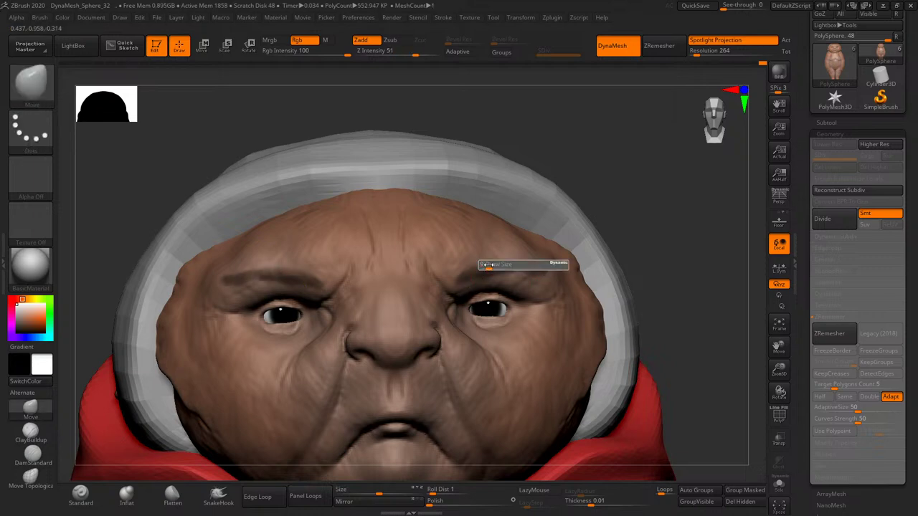
left_click_drag(604, 269, 520, 271, "ctrl")
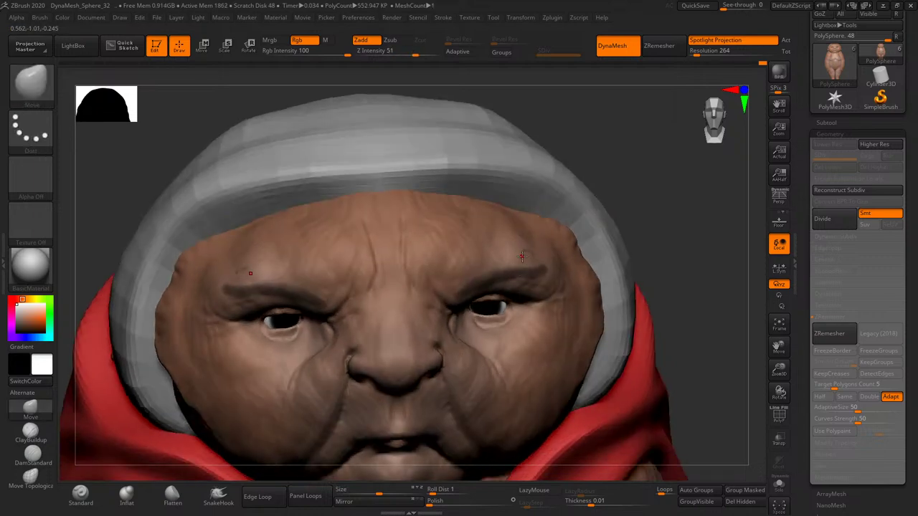
left_click_drag(603, 260, 529, 263, "ctrl")
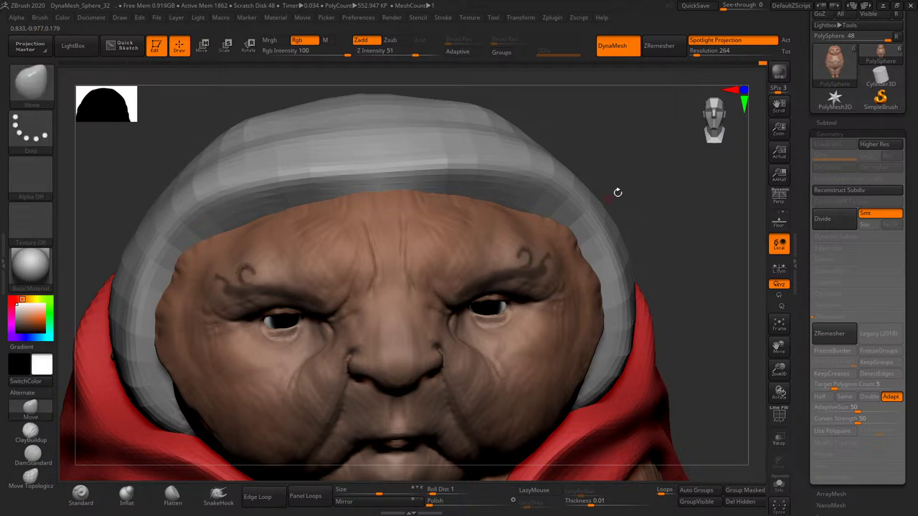
key("ctrl+z")
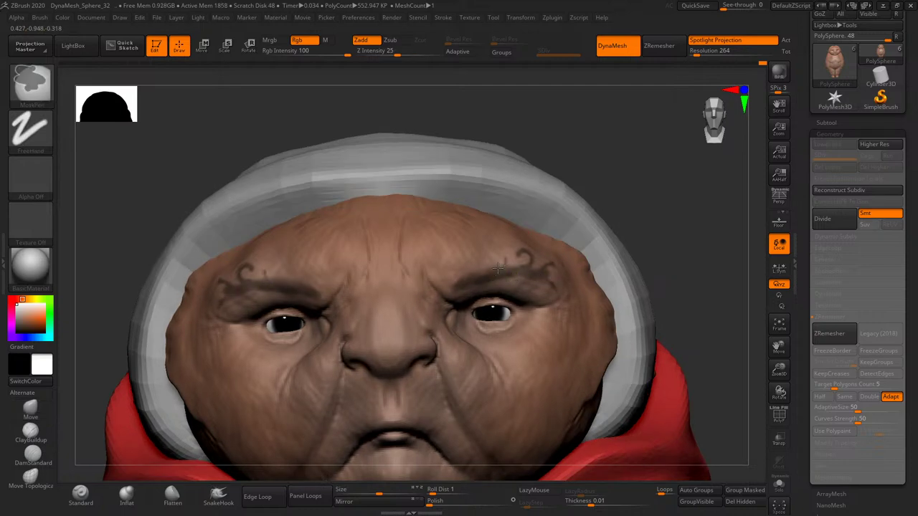
key("ctrl+z")
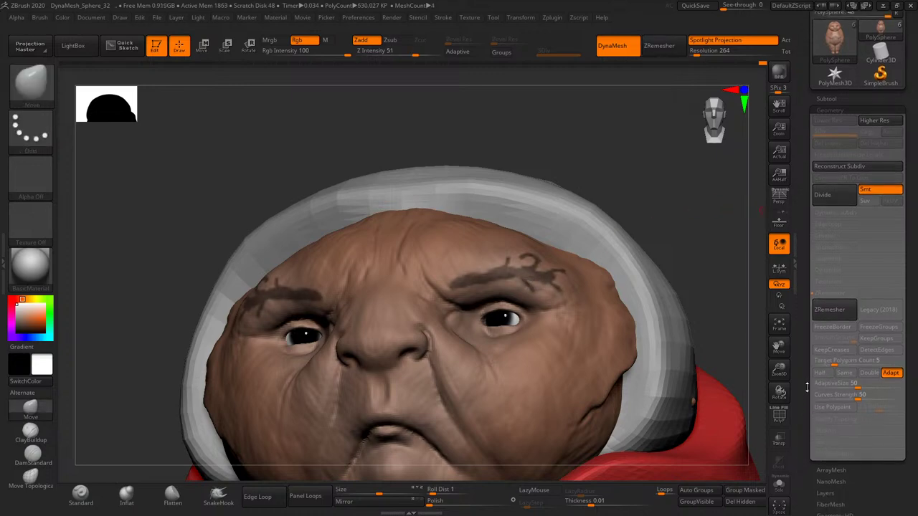
left_click(826, 123)
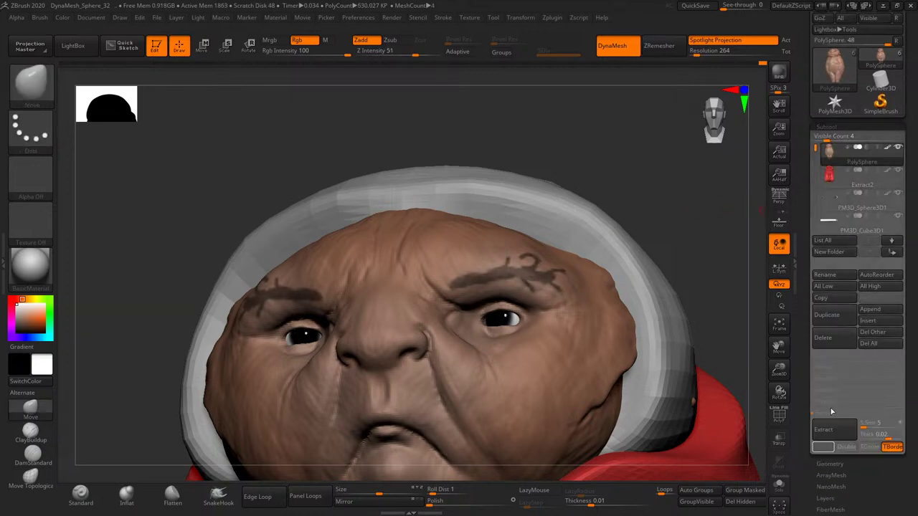
- Extract the brow mask as a thin mesh with Thick about 0.002 and accept it
left_click(845, 431)
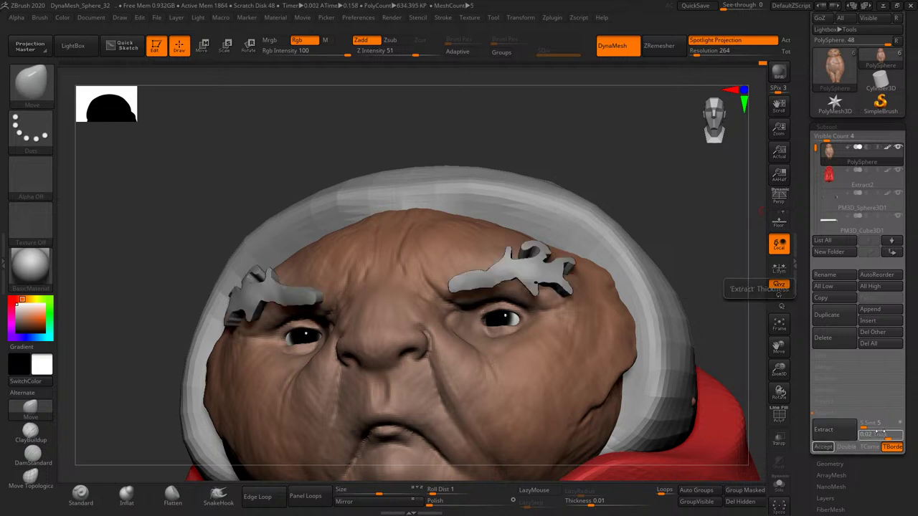
left_click_drag(888, 438, 884, 436)
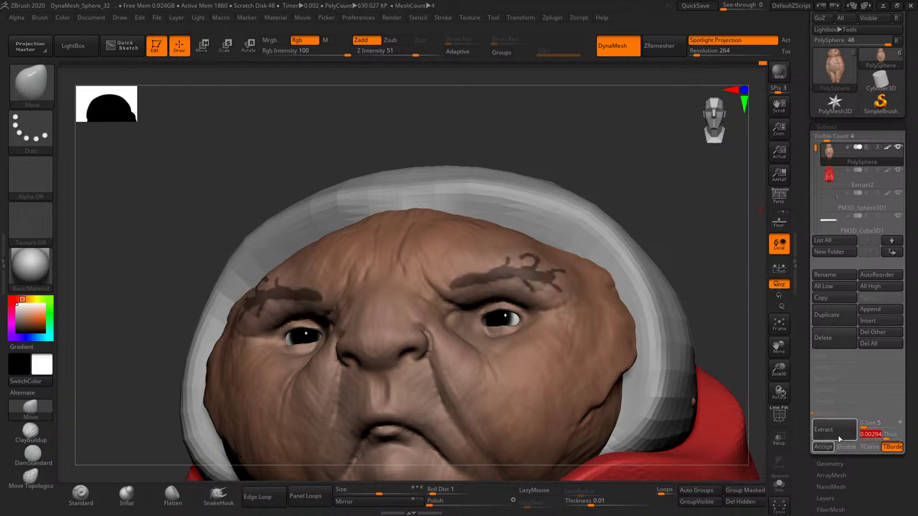
left_click(828, 449)
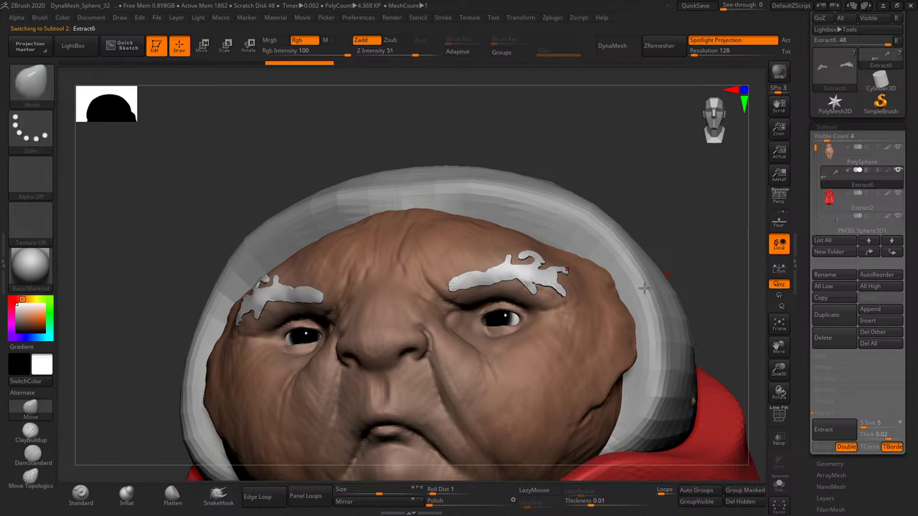
- Inflate both new eyebrows to thicken them, undoing a trial remesh
left_click(132, 493)
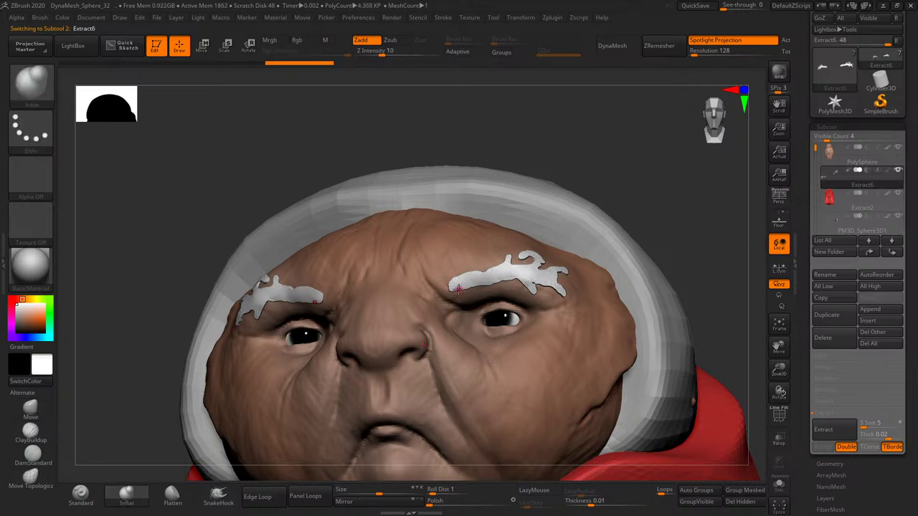
left_click_drag(455, 283, 543, 260)
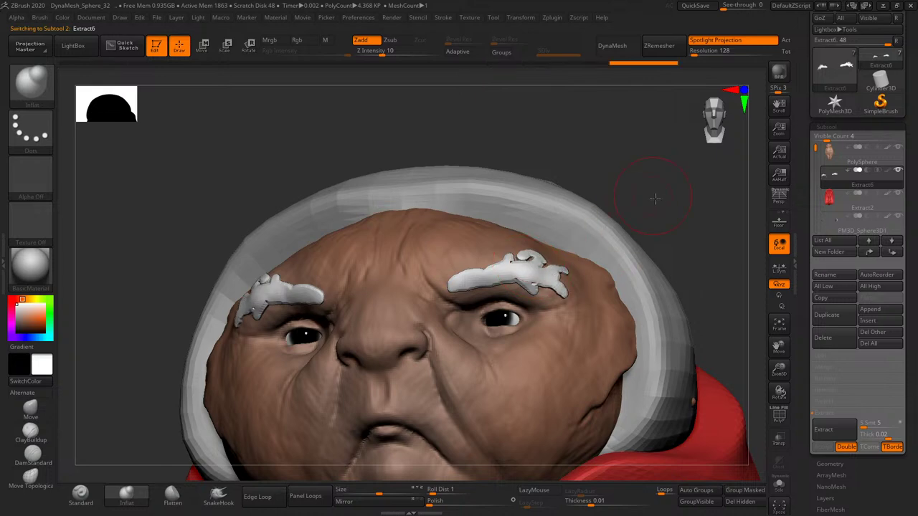
left_click_drag(652, 199, 643, 191)
left_click(624, 45)
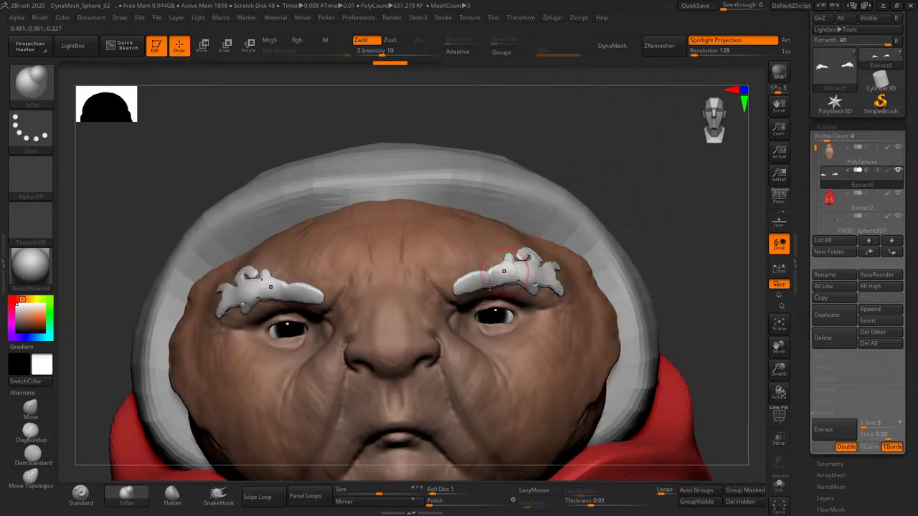
key("ctrl+z")
- Switch to the SnakeHook brush and pull wispy, spiky tufts out of both eyebrows
left_click(218, 495)
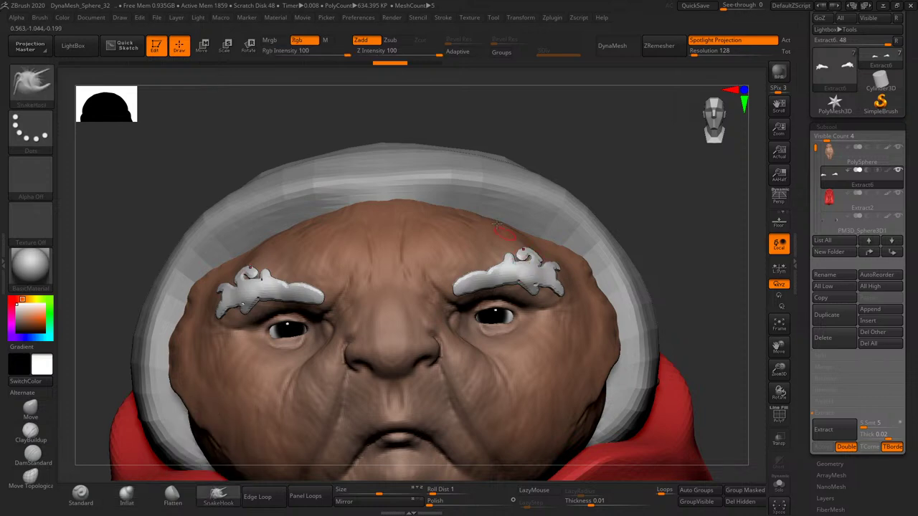
left_click_drag(642, 188, 525, 257)
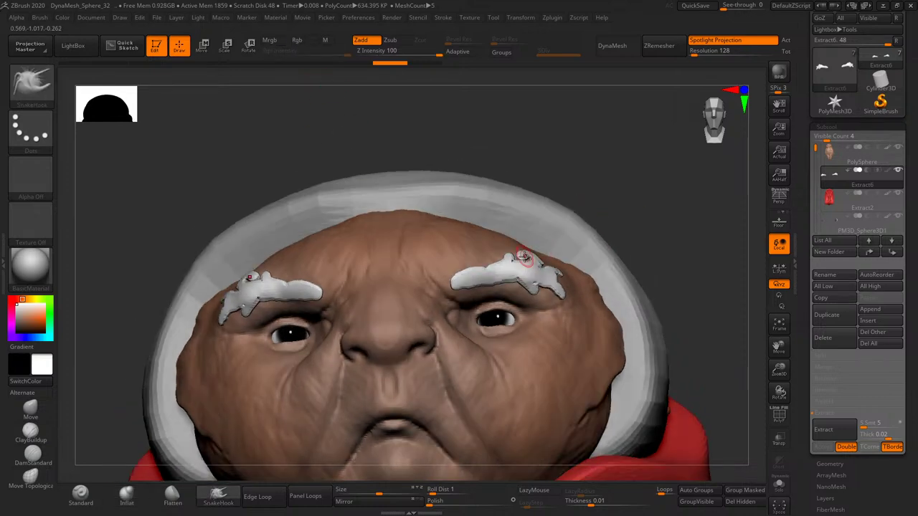
left_click_drag(595, 177, 522, 245)
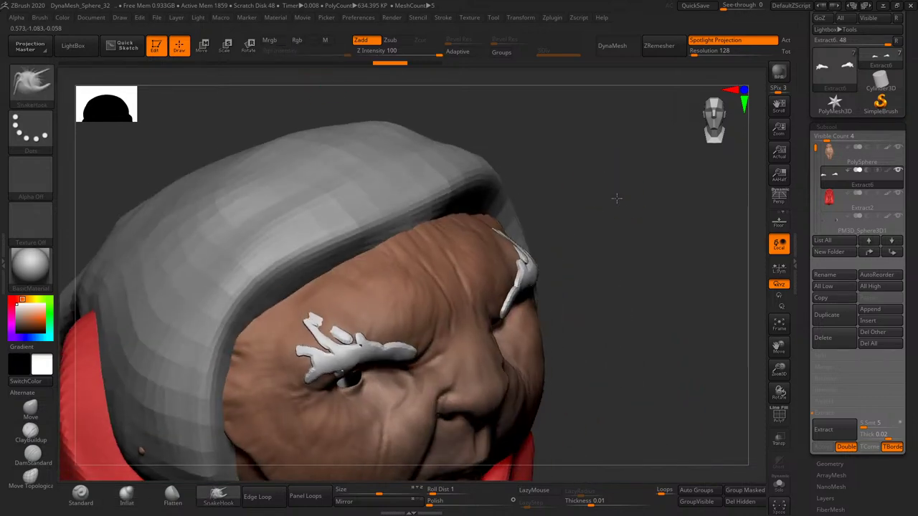
key("s")
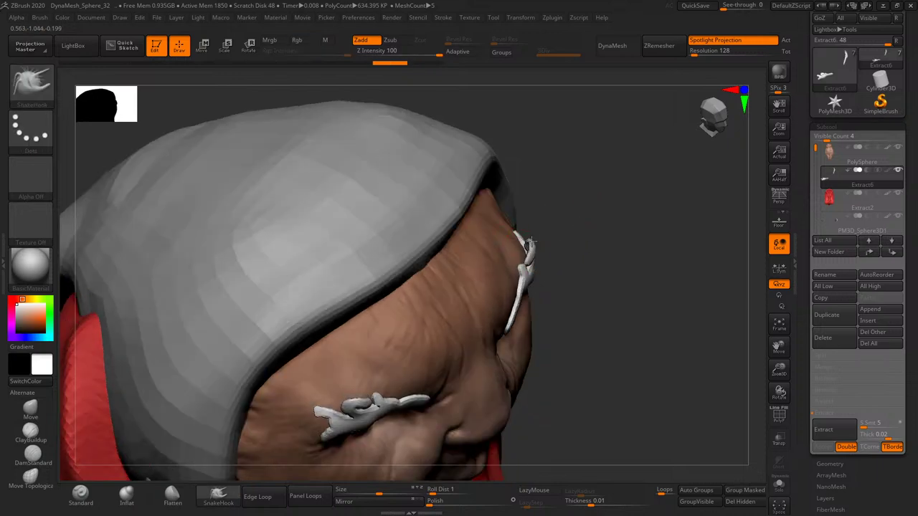
mouse_move(548, 229)
left_mouse_down()
mouse_move(580, 221)
mouse_move(573, 211)
left_mouse_up()
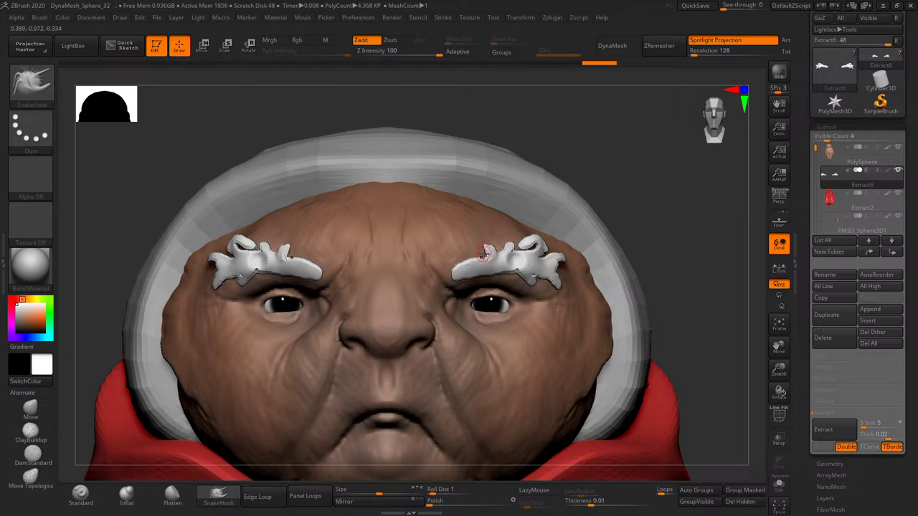
key("s")
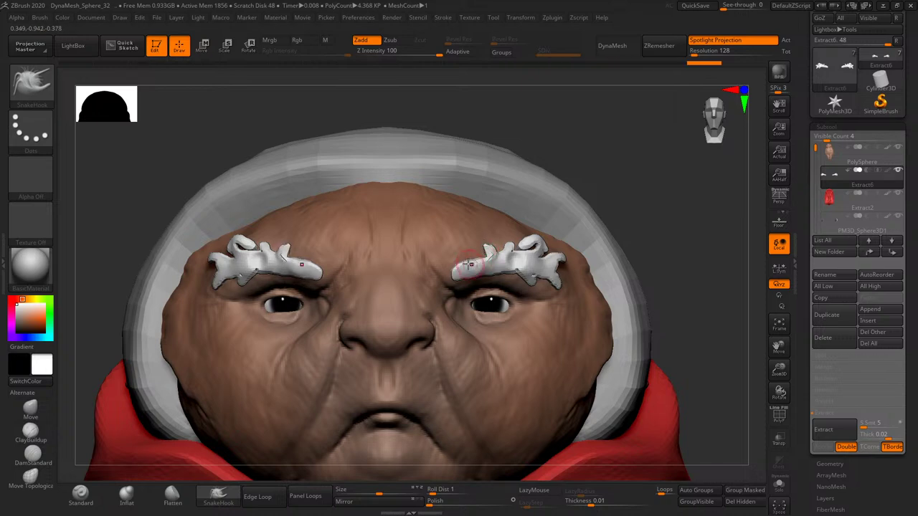
left_click_drag(466, 266, 459, 280)
mouse_move(603, 195)
left_mouse_down()
mouse_move(587, 187)
mouse_move(495, 266)
mouse_move(481, 232)
left_mouse_up()
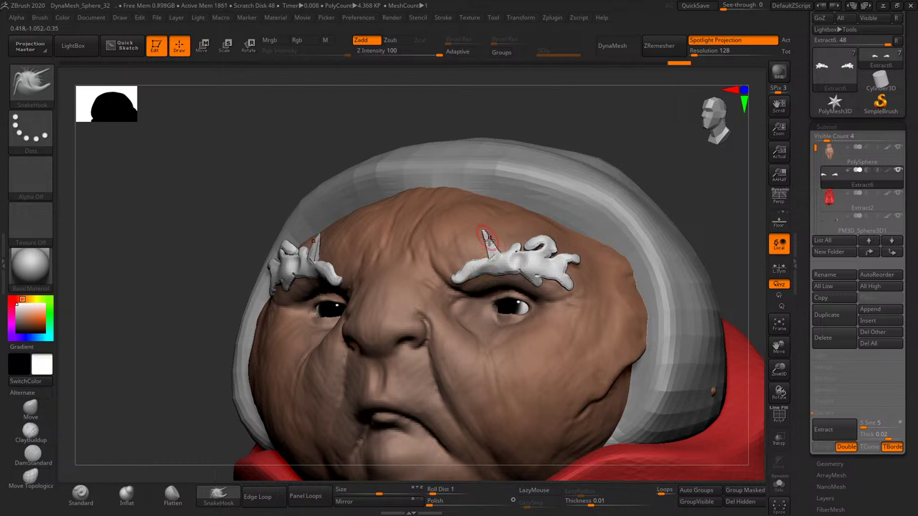
- Step back and forth through undo/redo history to compare eyebrow tail curls
key("ctrl")
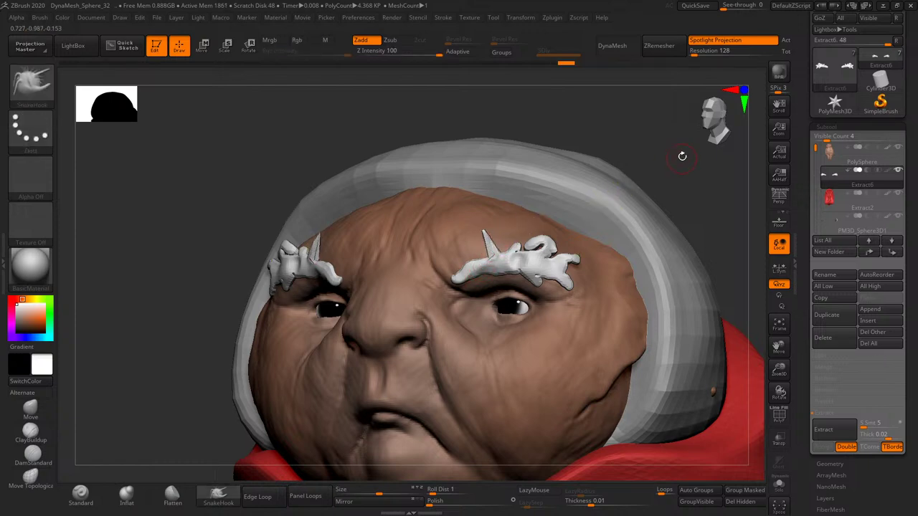
left_click_drag(663, 175, 603, 209)
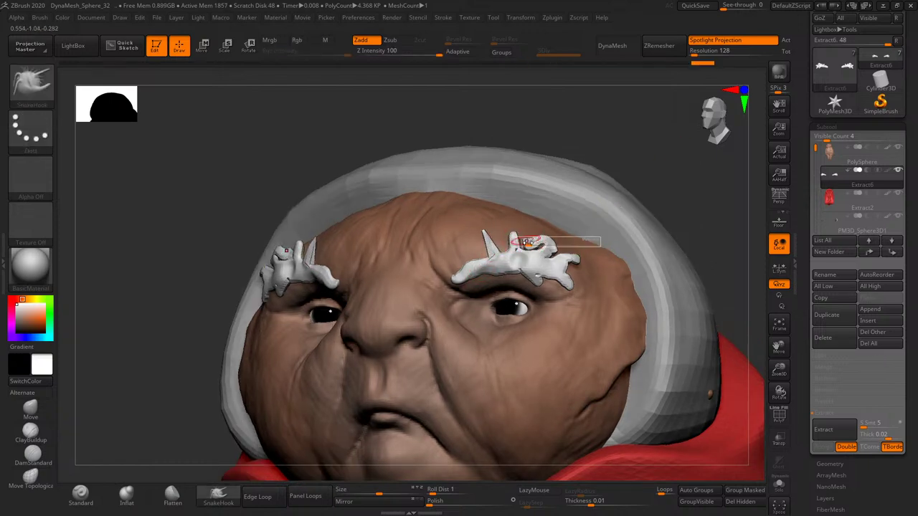
key("ctrl+z")
key("ctrl+shift+z")
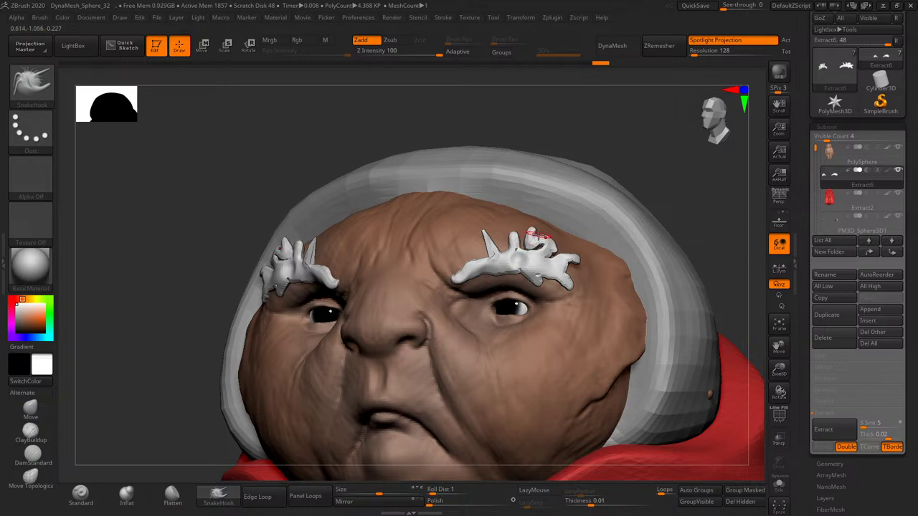
key("ctrl+shift+z")
mouse_move(645, 163)
left_mouse_down()
mouse_move(654, 204)
mouse_move(676, 209)
mouse_move(573, 256)
mouse_move(560, 272)
left_mouse_up()
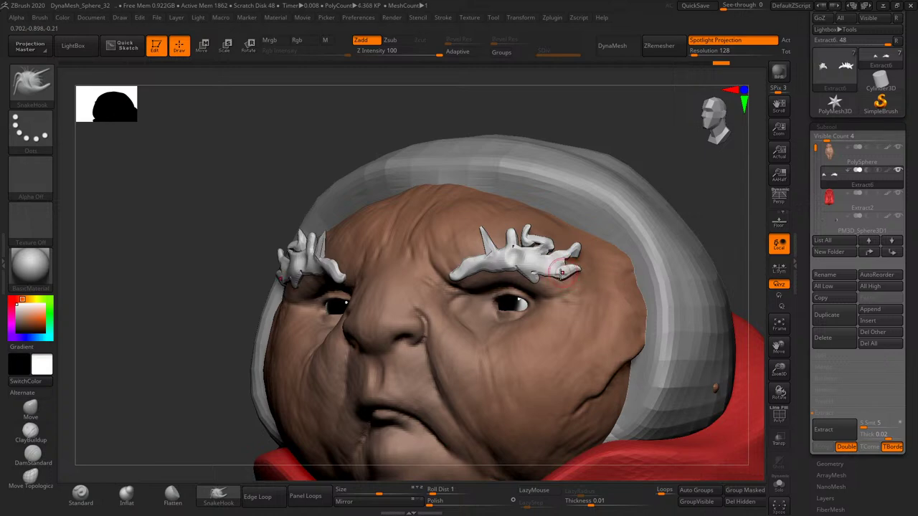
key("ctrl+z")
key("ctrl+z")
key("ctrl+z")
key("ctrl+z")
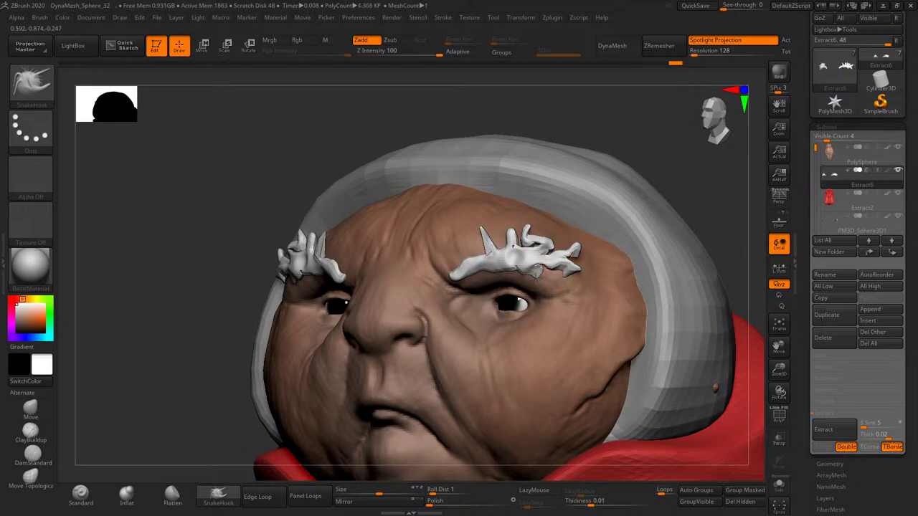
key("ctrl+shift+z")
key("ctrl+shift+z")
key("ctrl+z")
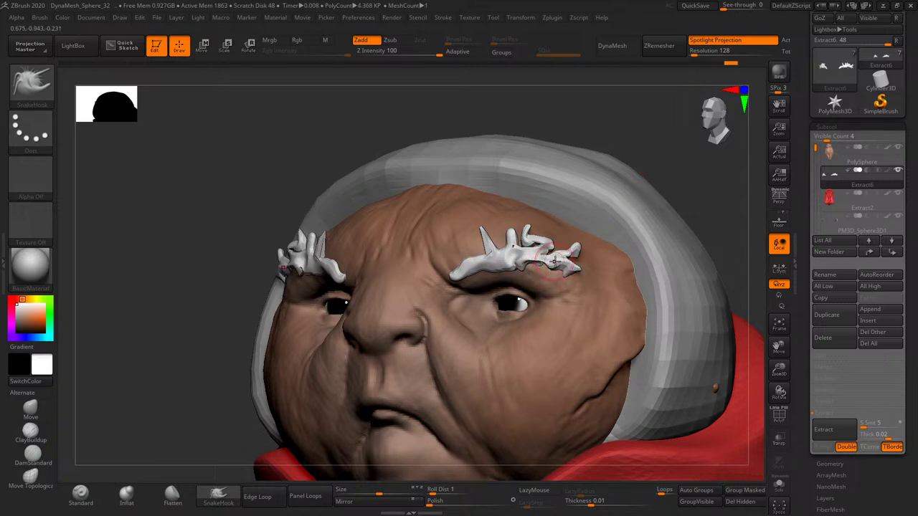
key("ctrl+z")
key("ctrl+z")
key("ctrl+z")
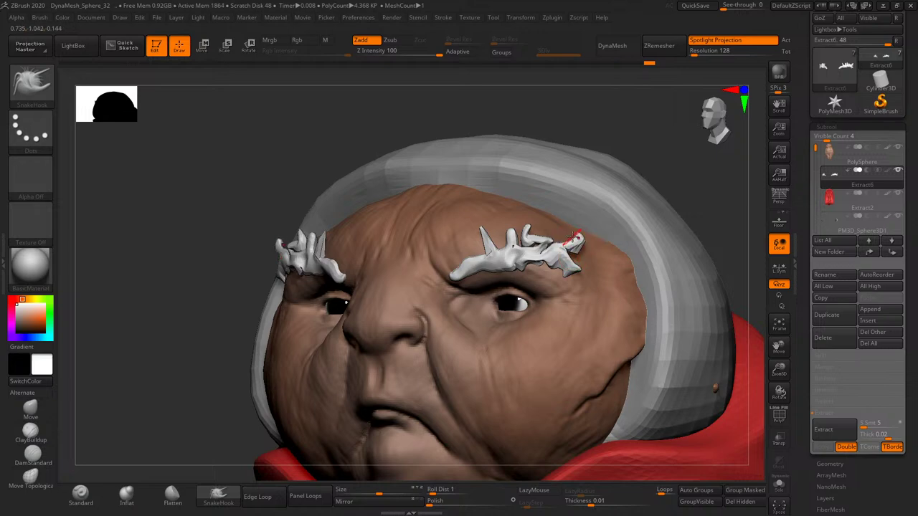
- Settle on the final eyebrow tail curl and pick dark brown in the colour picker
left_click_drag(658, 172, 487, 231, "shift")
key("ctrl+shift+z")
key("ctrl+shift+z")
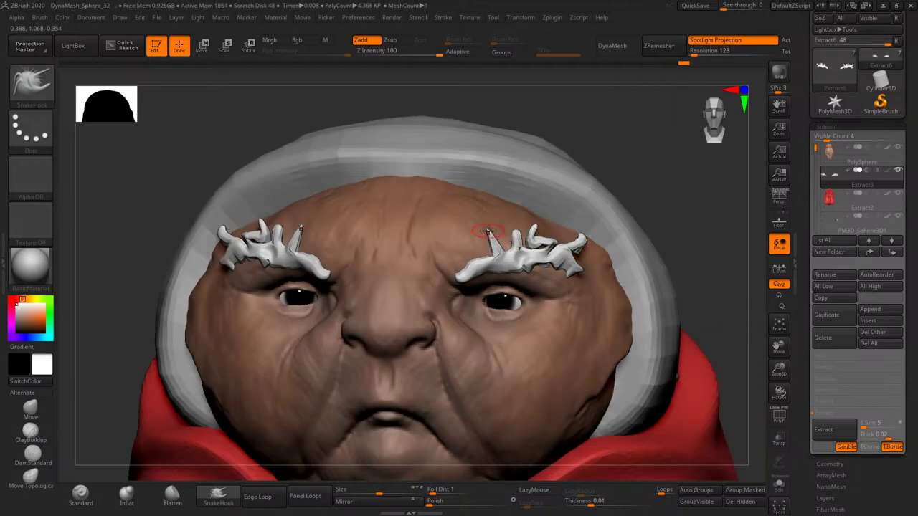
key("ctrl+shift+z")
right_click_drag(486, 231, 497, 251)
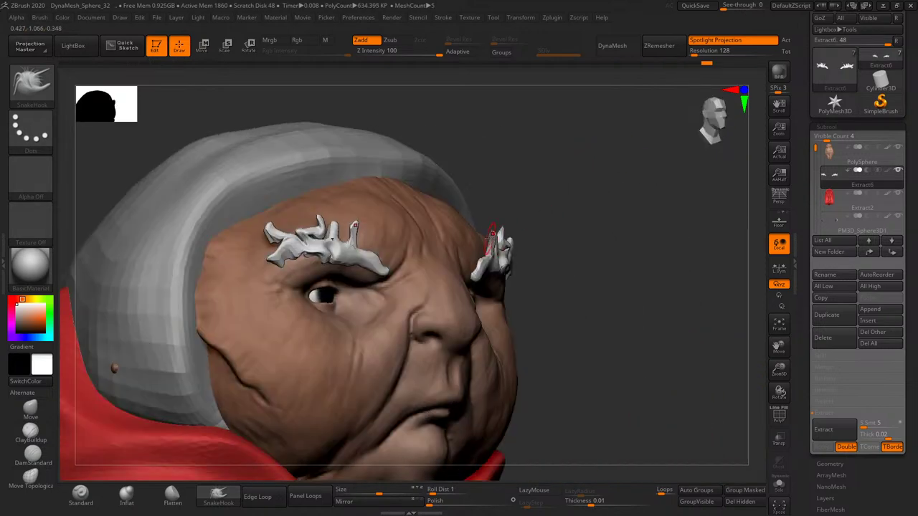
key("ctrl+shift+z")
key("ctrl+shift+z")
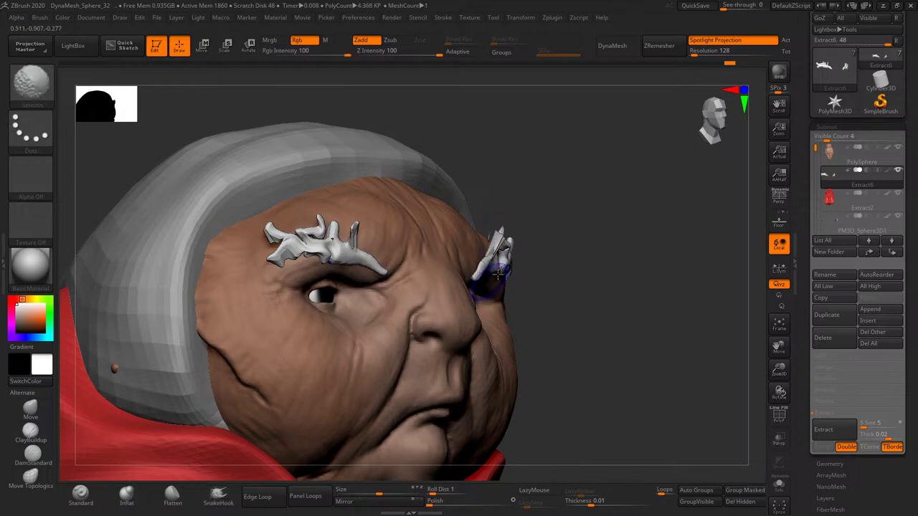
right_click_drag(364, 253, 596, 201, "shift")
key("ctrl+shift+z")
key("ctrl+shift+z")
key("ctrl+shift+z")
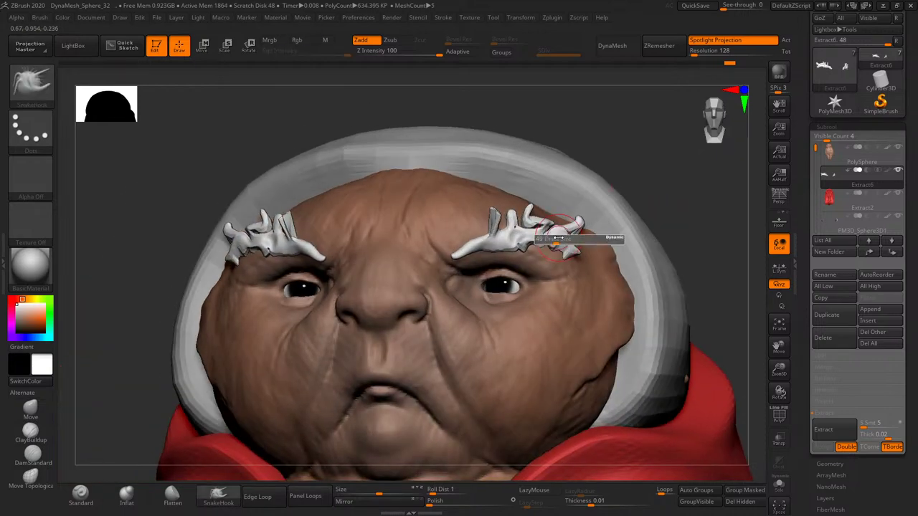
key("ctrl+z")
key("ctrl+z")
key("ctrl+z")
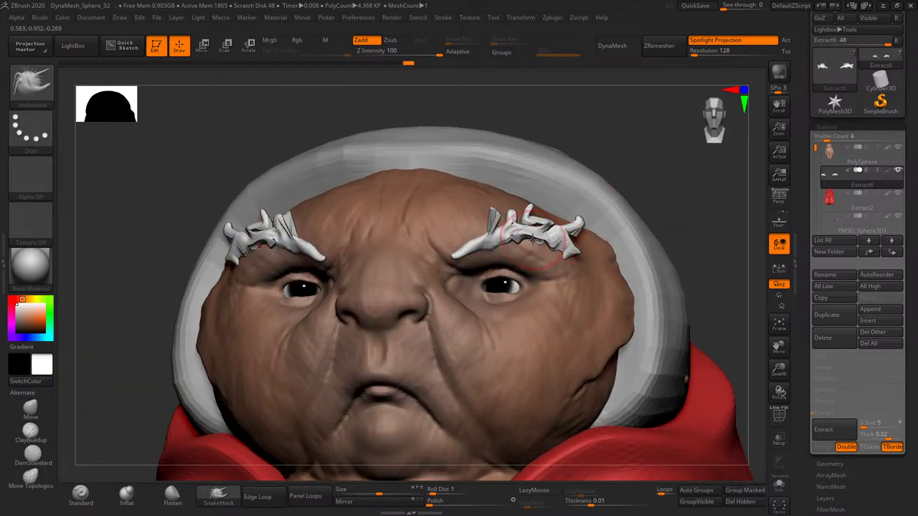
key("ctrl+z")
key("ctrl+shift+z")
key("ctrl+shift+z")
key("ctrl+shift+z")
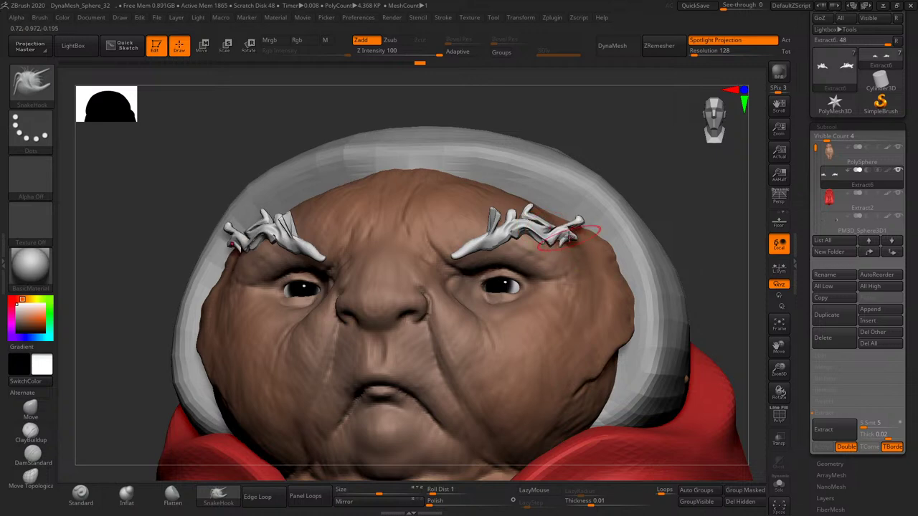
key("ctrl+shift+z")
key("ctrl+shift+z")
key("ctrl+shift+z")
key("ctrl+shift+z")
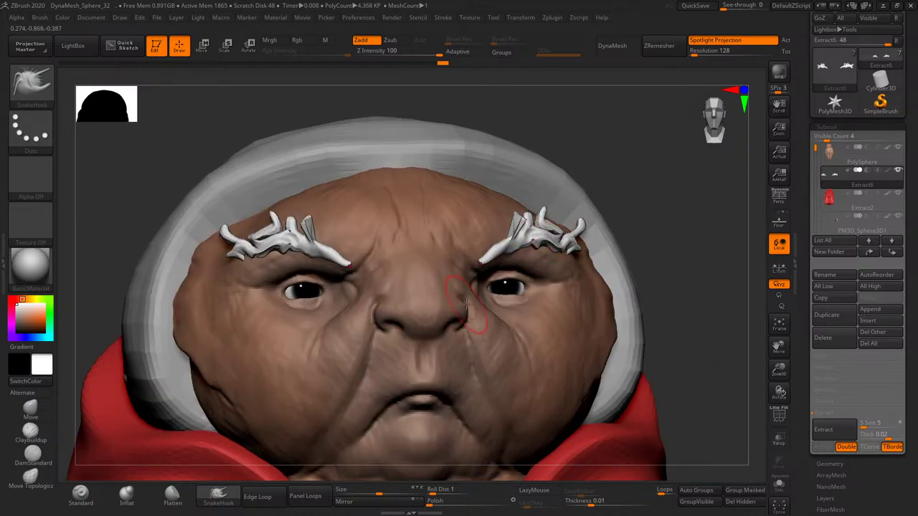
left_click_drag(36, 317, 24, 330)
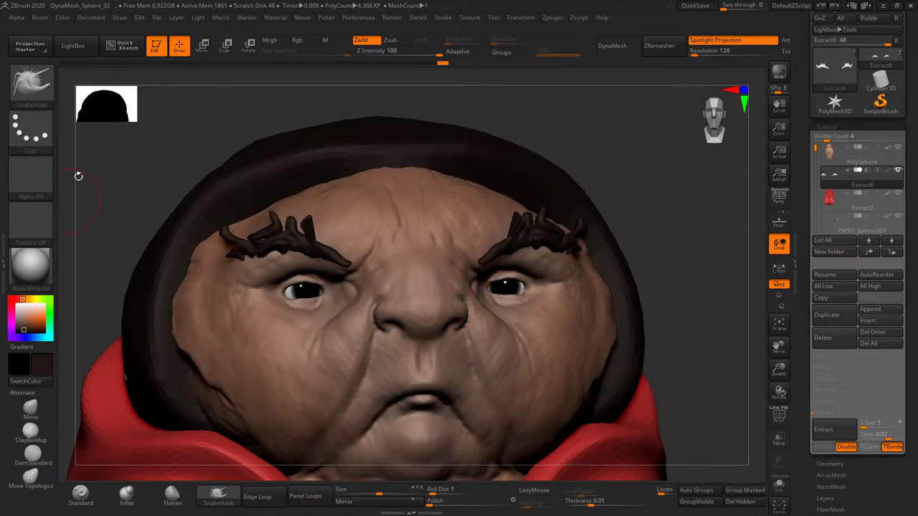
- Fill the eyebrows with dark brown using Color > FillObject, then select the PolySphere subtool
left_click(62, 17)
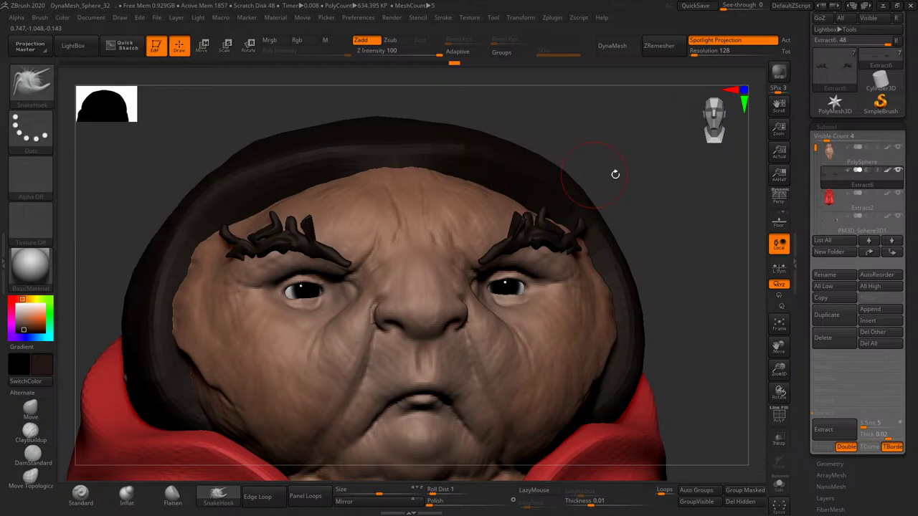
left_click_drag(614, 172, 694, 240)
left_click(519, 343, "alt")
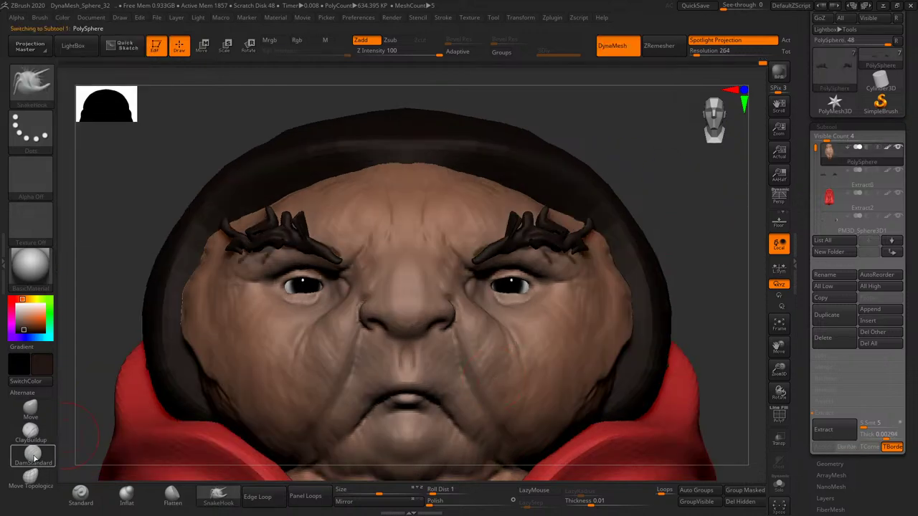
- With Standard brush in Rgb mode, paint reddish tones onto the cheek and lower lip
left_click(81, 494)
key("c")
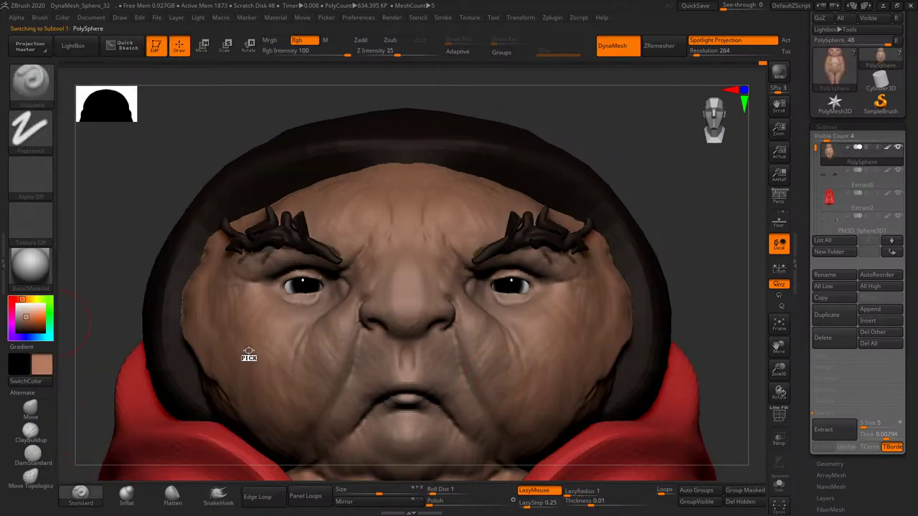
left_click(18, 300)
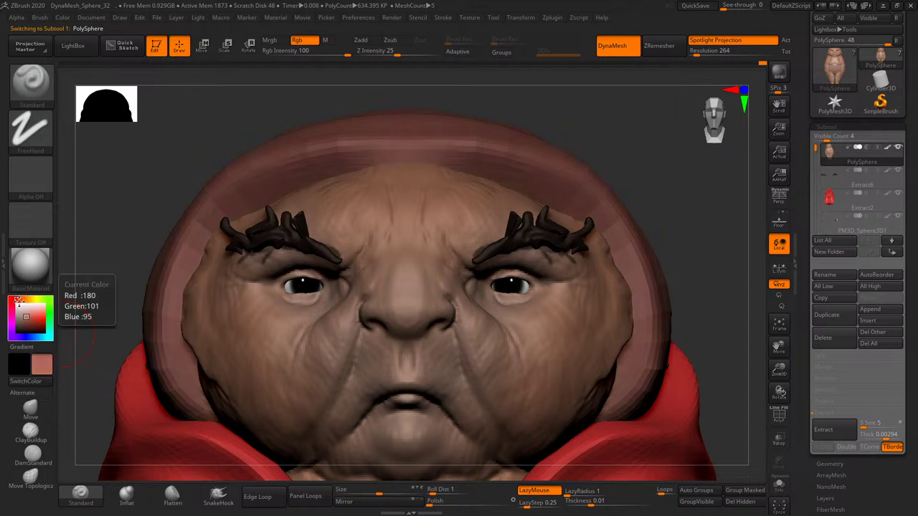
left_click_drag(482, 334, 490, 341)
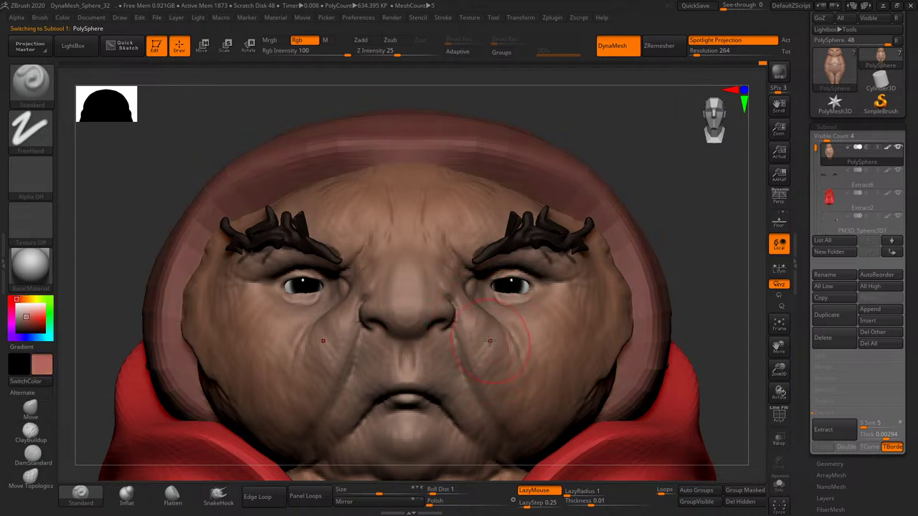
left_click_drag(717, 205, 444, 387)
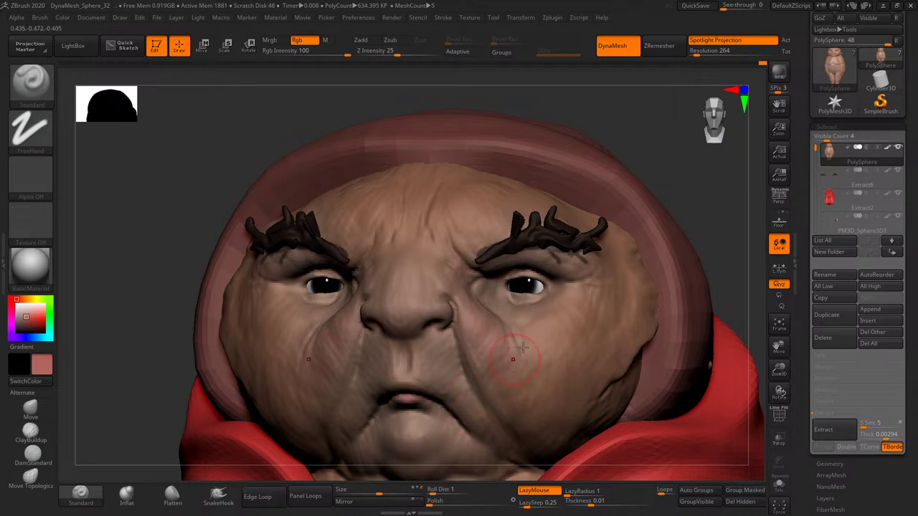
left_click_drag(369, 398, 444, 398)
left_click_drag(779, 369, 642, 272)
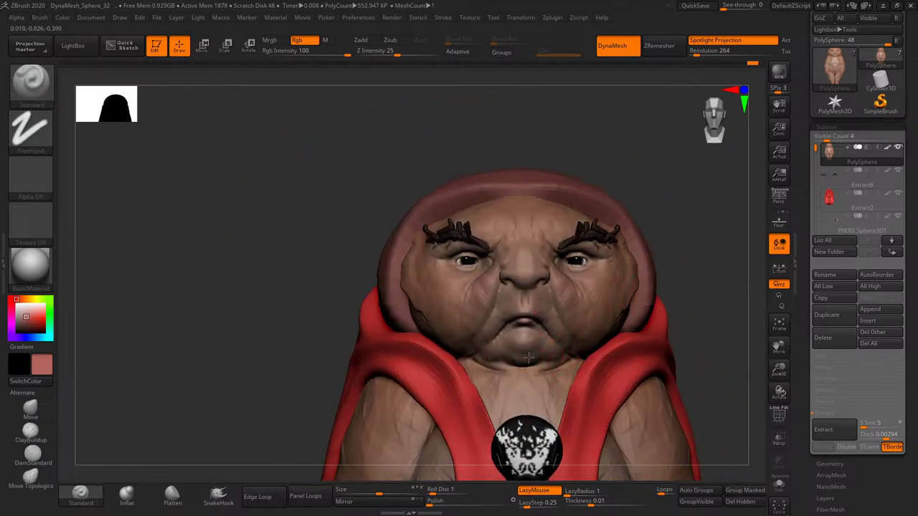
- Switch to DamStandard and turn on Solo so only the tan body mesh shows
left_click_drag(723, 295, 699, 269)
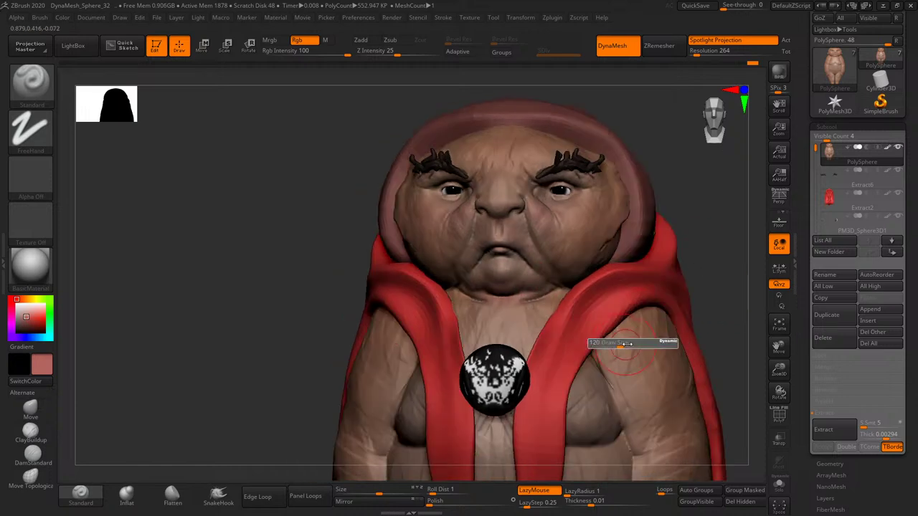
mouse_move(675, 392)
left_mouse_down()
mouse_move(647, 303)
mouse_move(685, 258)
left_mouse_up()
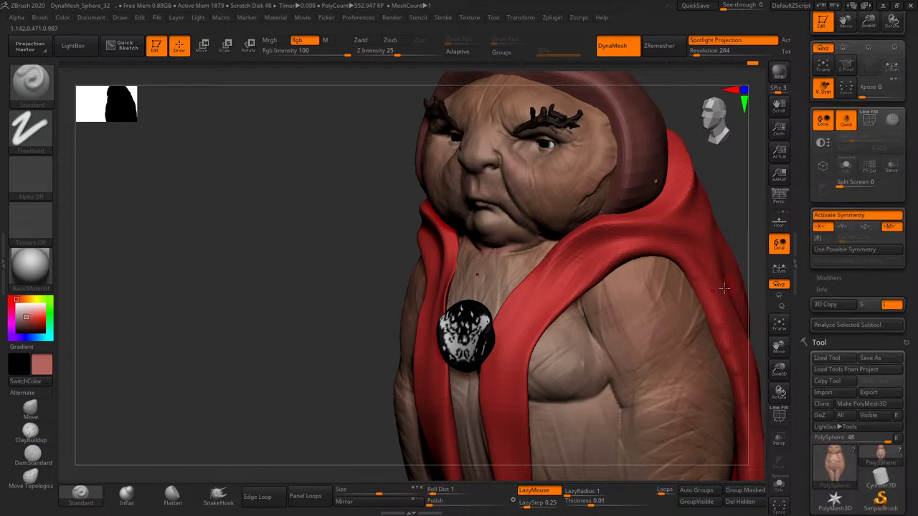
key("c")
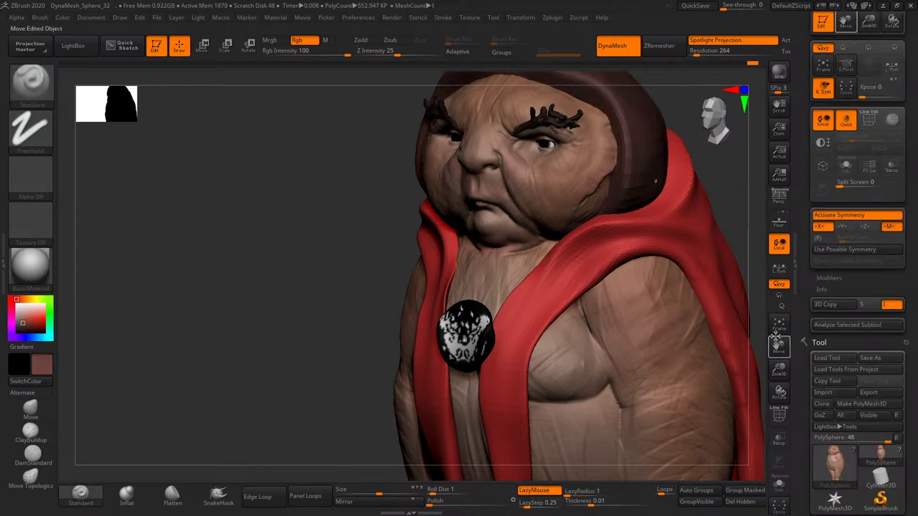
mouse_move(779, 393)
left_mouse_down()
mouse_move(718, 278)
mouse_move(643, 349)
left_mouse_up()
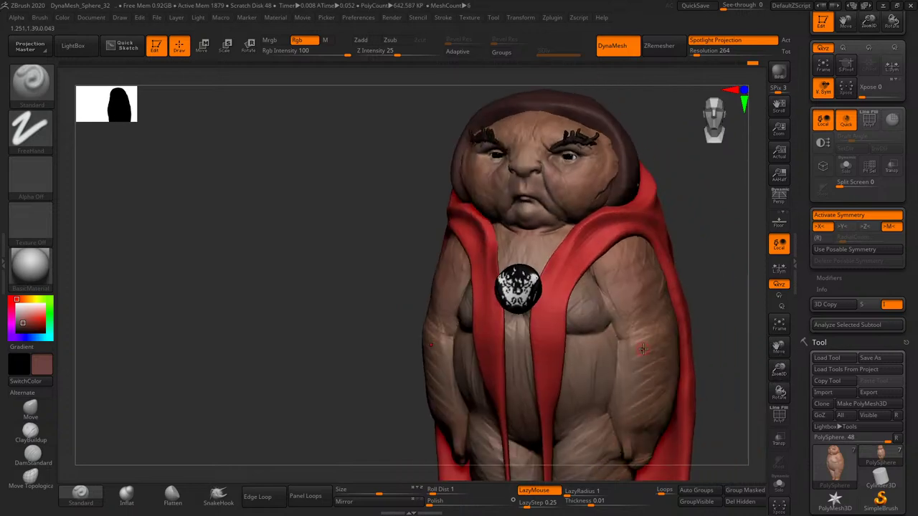
mouse_move(721, 343)
left_mouse_down()
mouse_move(697, 314)
mouse_move(702, 363)
mouse_move(367, 467)
left_mouse_up()
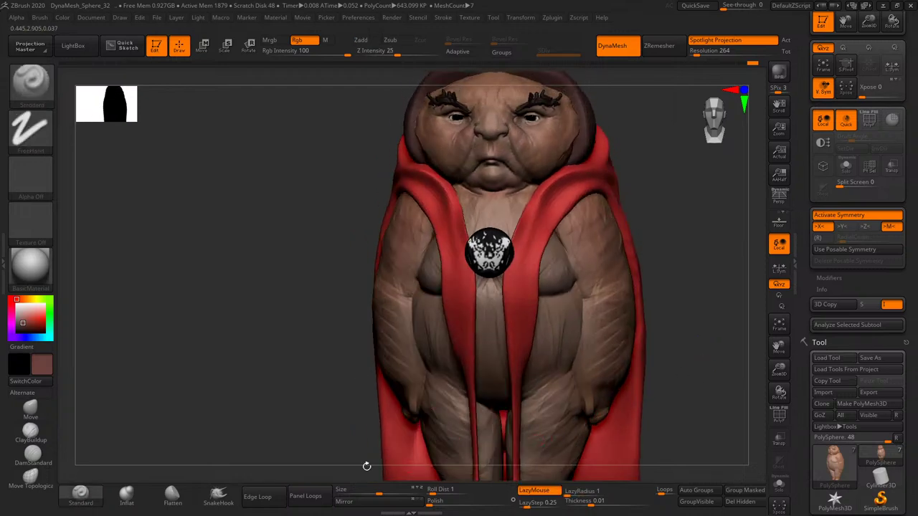
left_click(33, 454)
mouse_move(680, 293)
left_mouse_down()
mouse_move(697, 318)
mouse_move(567, 361)
left_mouse_up()
left_click_drag(687, 273, 579, 354)
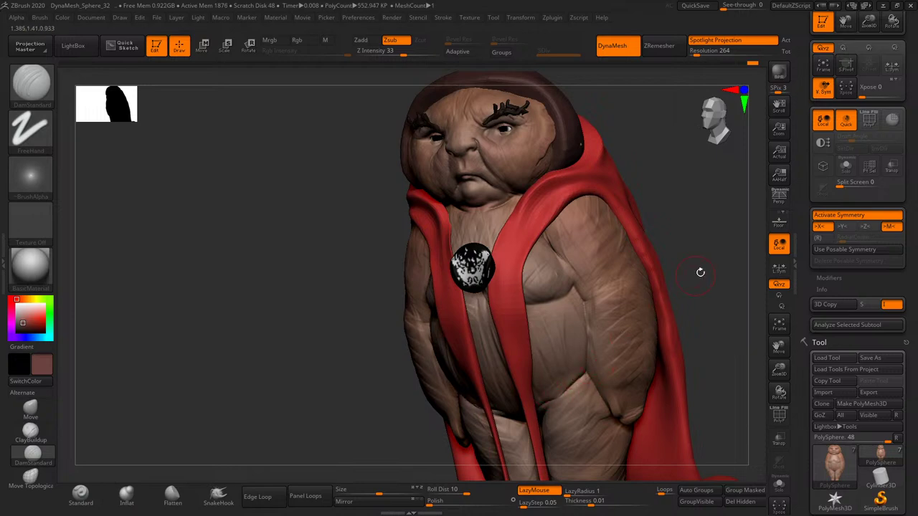
left_click_drag(700, 272, 567, 378)
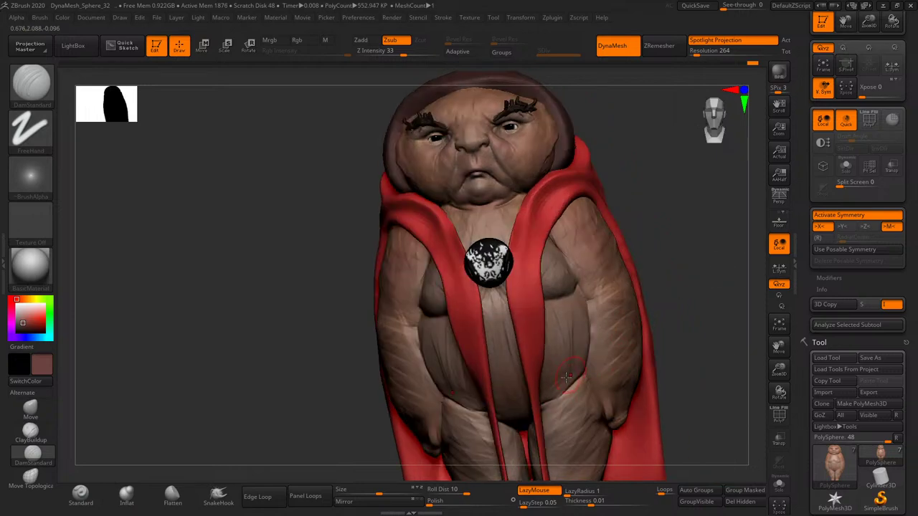
left_click(780, 485)
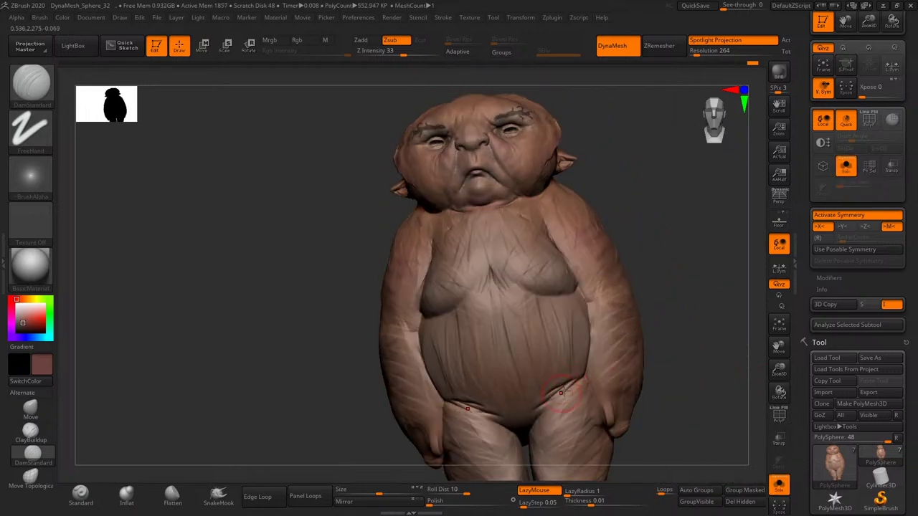
- Carve a couple of wrinkle creases along the arm with DamStandard, orbiting around the back
left_click_drag(687, 323, 687, 348)
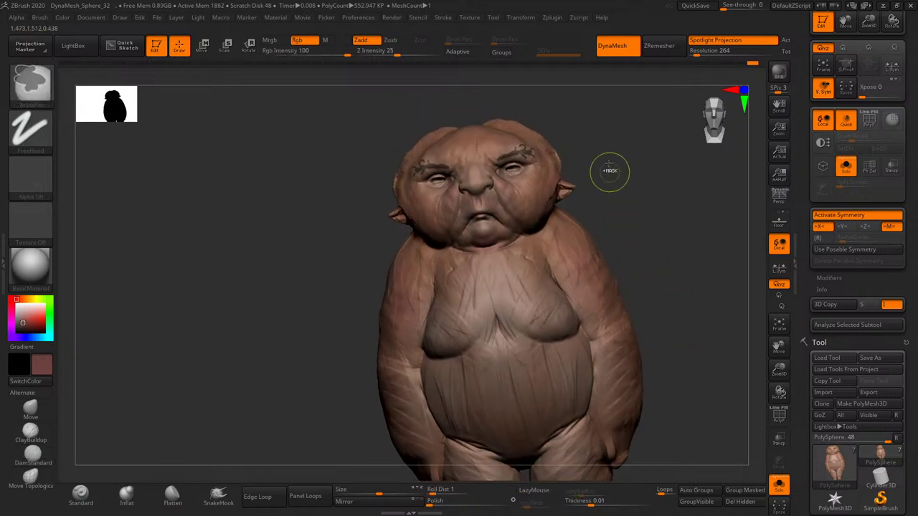
left_click_drag(556, 165, 533, 209, "ctrl")
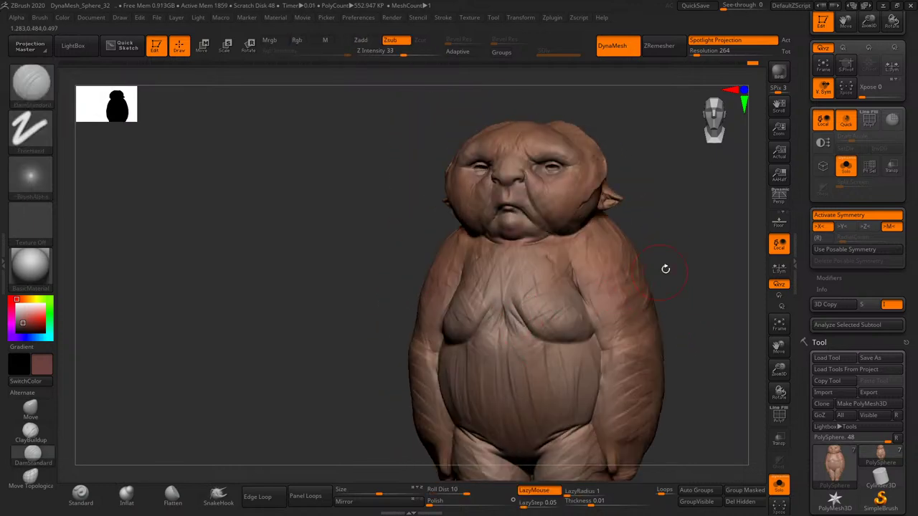
left_click_drag(666, 269, 543, 292)
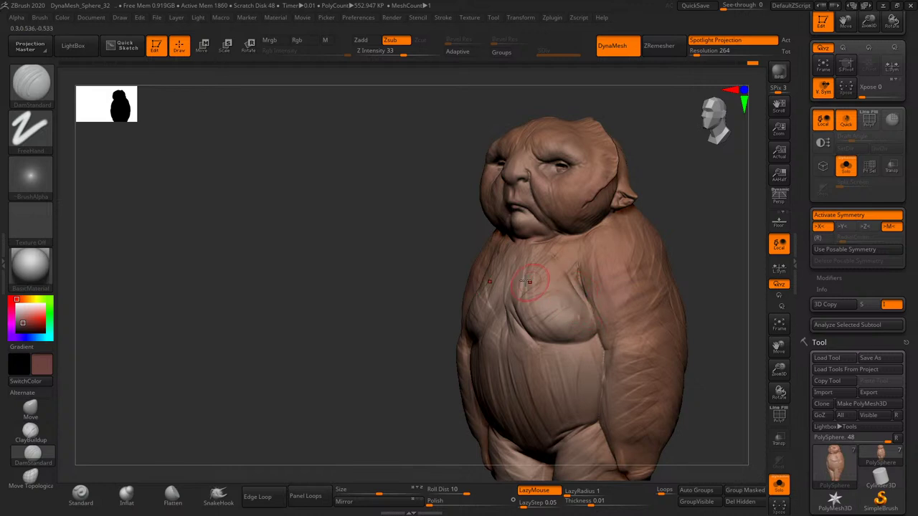
left_click_drag(677, 236, 565, 254)
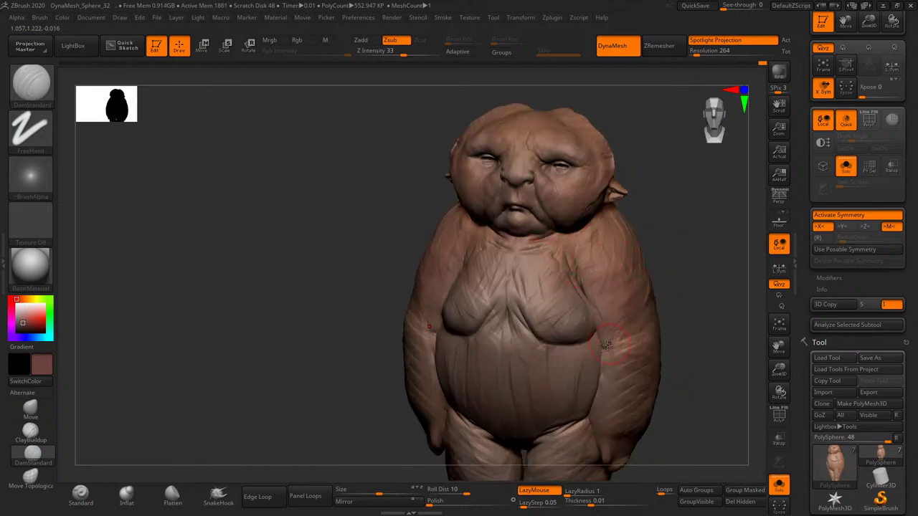
left_click_drag(645, 346, 634, 354)
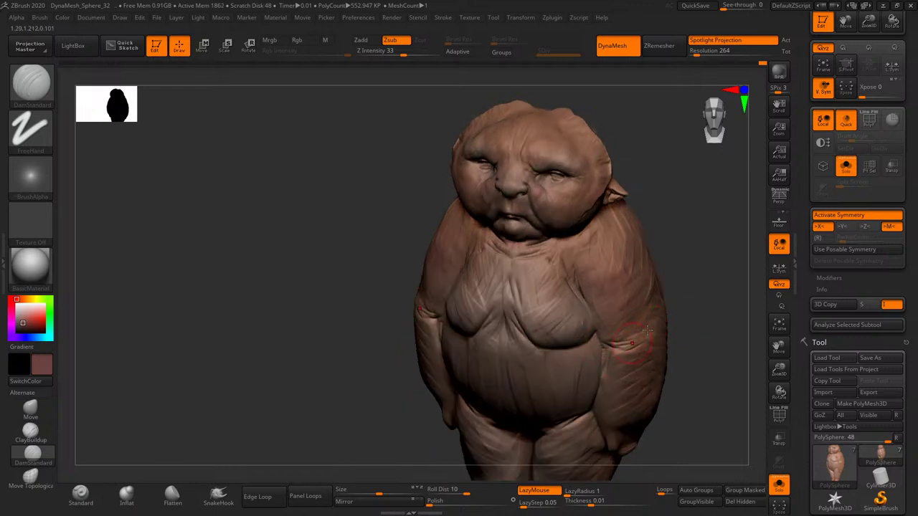
right_click_drag(648, 331, 692, 319)
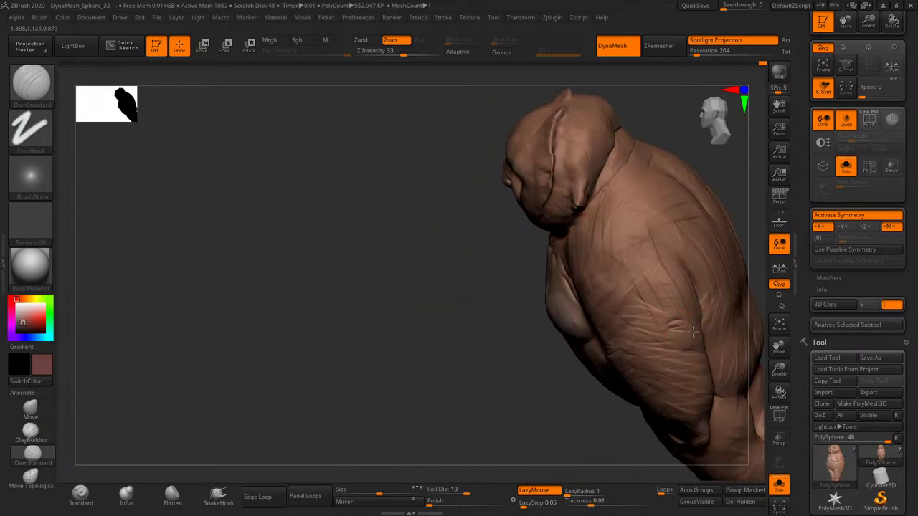
right_click_drag(691, 323, 578, 248)
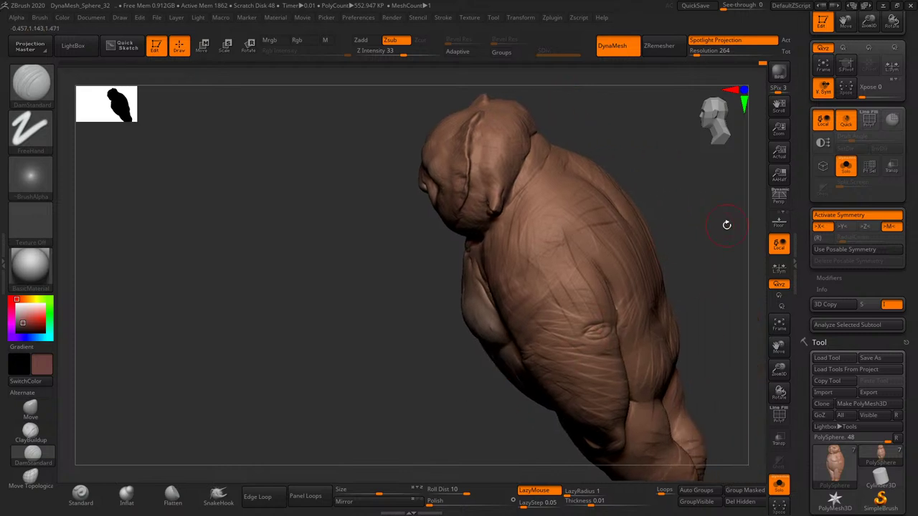
left_click_drag(569, 234, 611, 287)
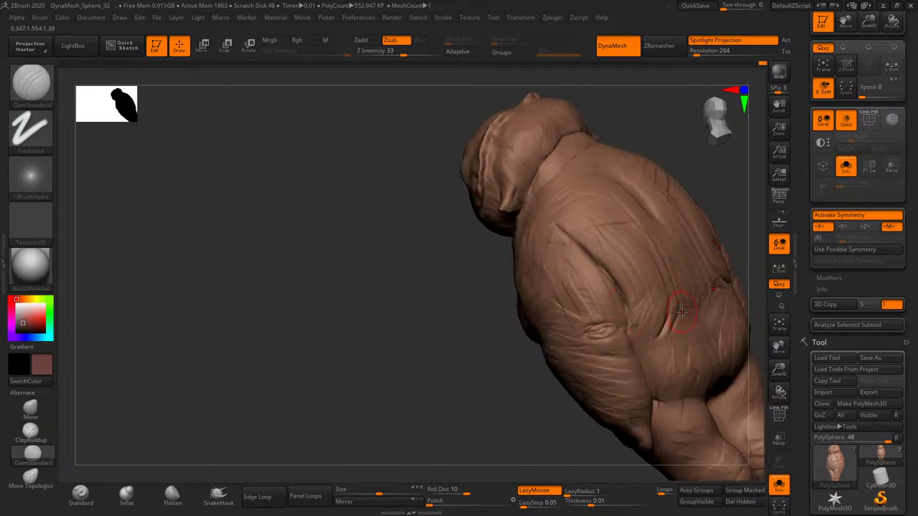
left_click_drag(681, 312, 686, 314)
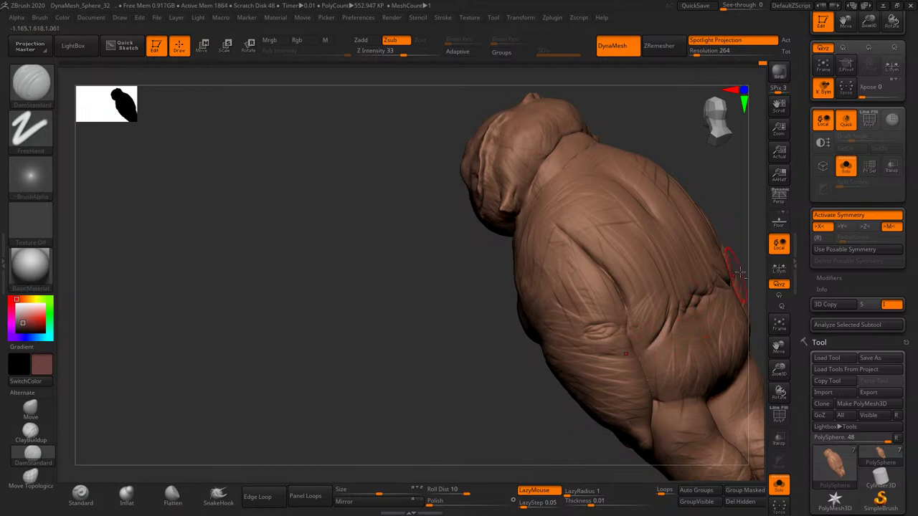
right_click_drag(740, 273, 629, 327)
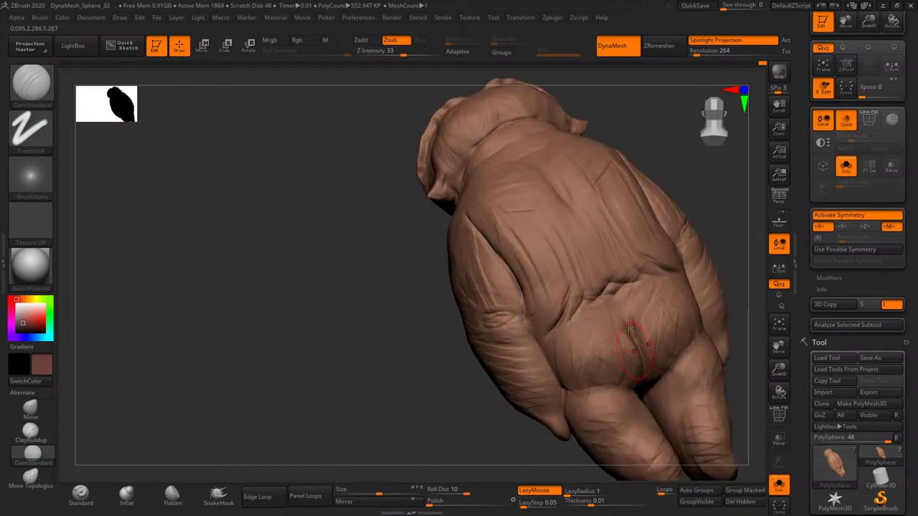
right_click_drag(752, 304, 754, 330)
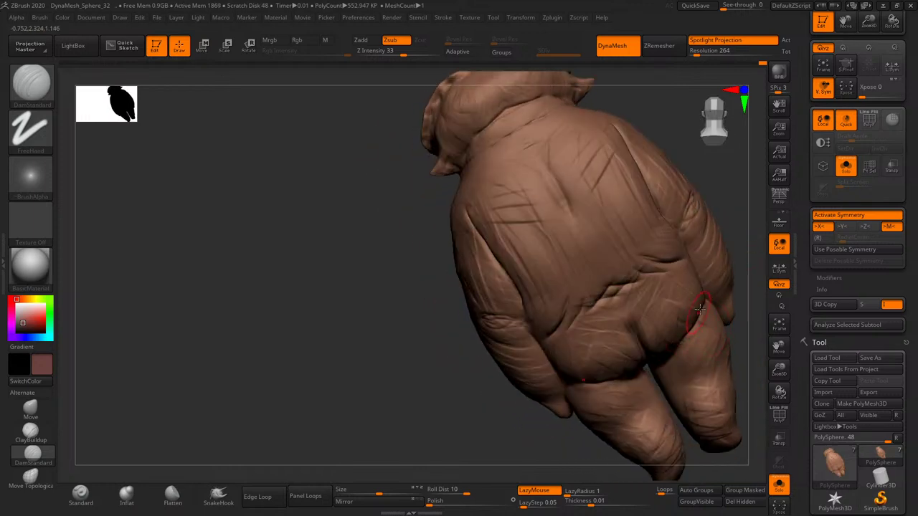
mouse_move(700, 310)
right_mouse_down()
mouse_move(731, 294)
mouse_move(674, 353)
mouse_move(695, 351)
mouse_move(682, 344)
mouse_move(680, 361)
mouse_move(649, 382)
right_mouse_up()
- Sculpt a round bump on each knee with DamStandard
left_click_drag(649, 373, 664, 371)
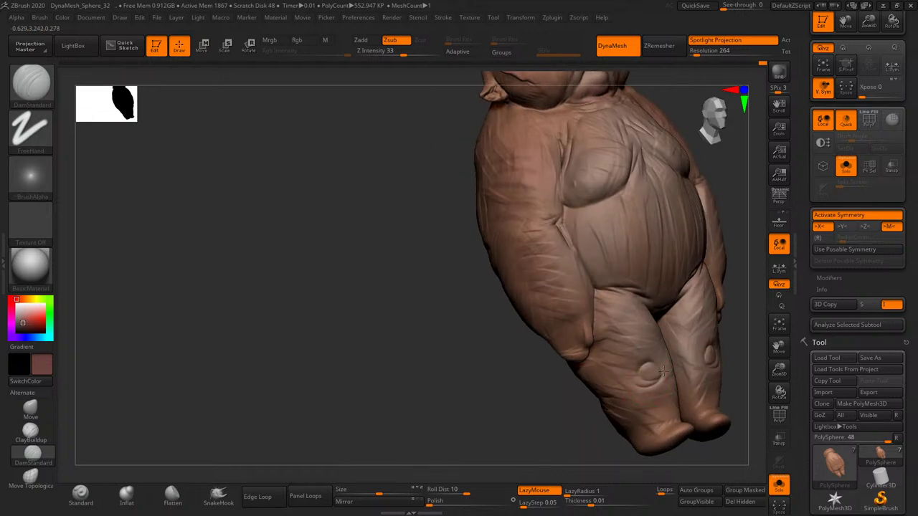
mouse_move(694, 345)
right_mouse_down()
mouse_move(668, 334)
mouse_move(671, 373)
right_mouse_up()
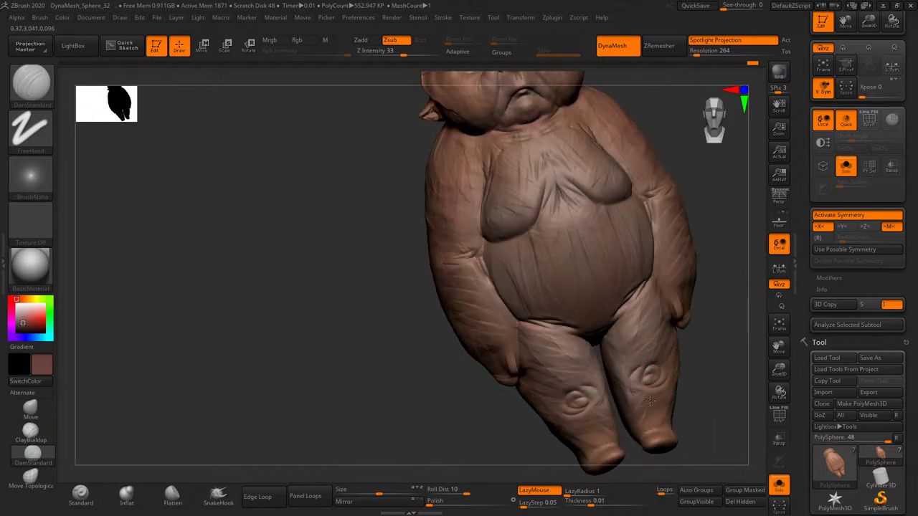
mouse_move(649, 402)
right_mouse_down()
mouse_move(671, 388)
mouse_move(660, 378)
right_mouse_up()
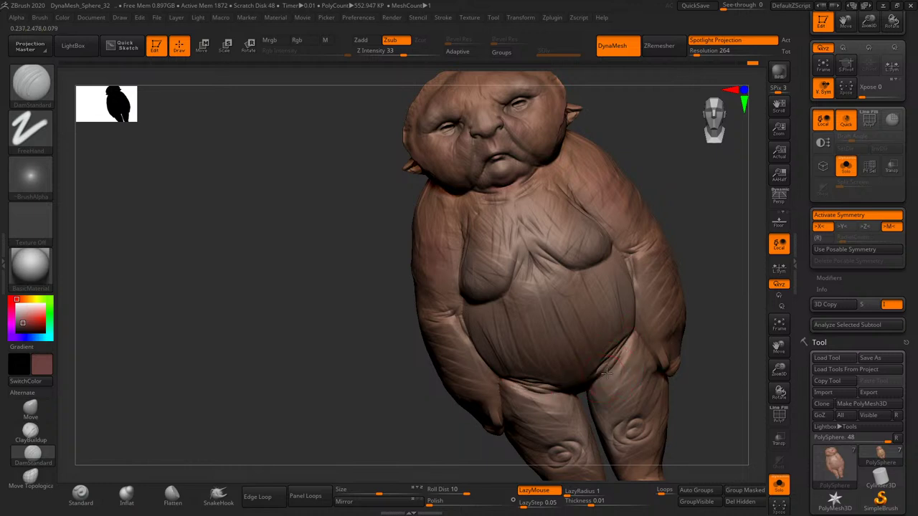
key("s")
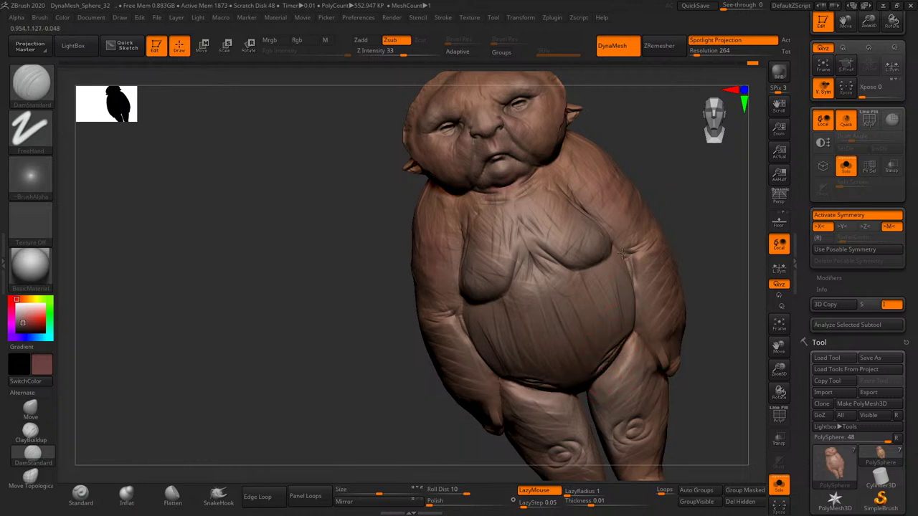
right_click_drag(706, 233, 674, 278)
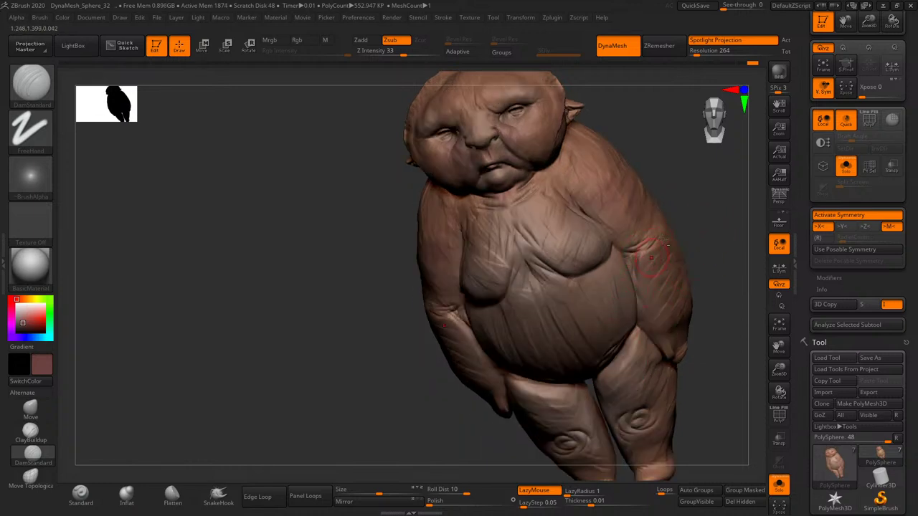
mouse_move(662, 239)
right_mouse_down()
mouse_move(701, 263)
mouse_move(610, 315)
right_mouse_up()
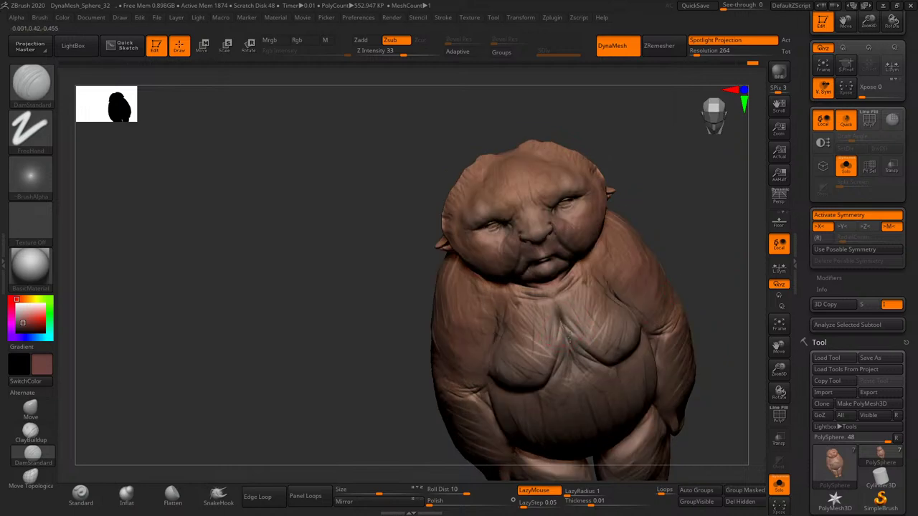
- Check the wrinkled body from all sides, then show the hood and cape and zoom to the face
left_click_drag(693, 271, 590, 275)
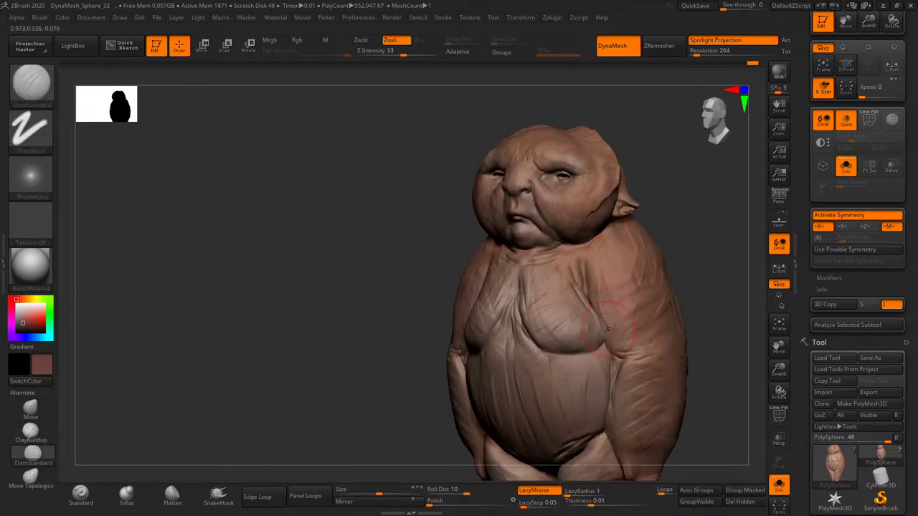
left_click_drag(711, 292, 586, 329)
left_click_drag(677, 336, 657, 320)
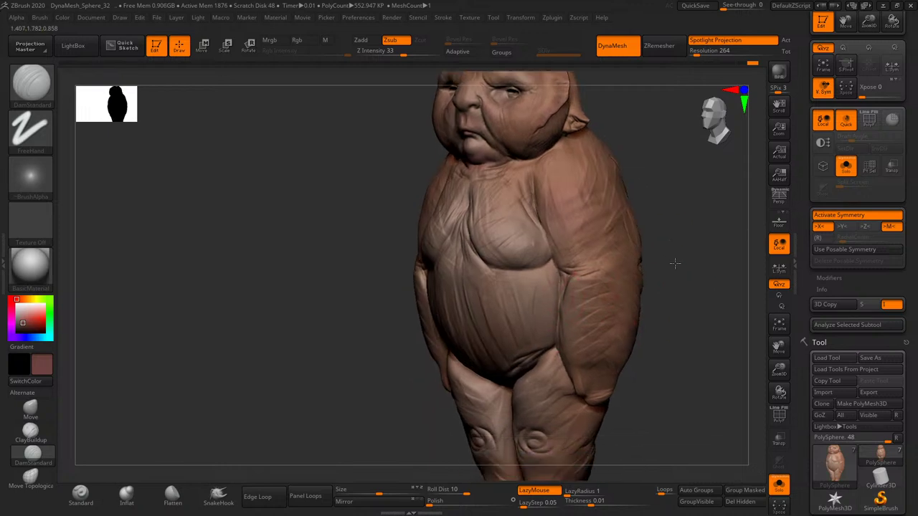
left_click_drag(556, 353, 559, 371)
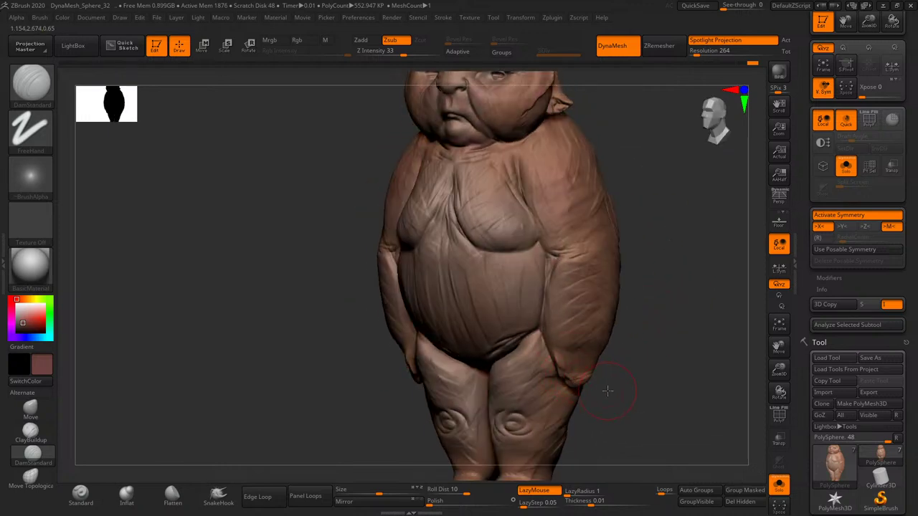
left_click_drag(607, 390, 511, 421)
mouse_move(568, 431)
left_mouse_down()
mouse_move(639, 340)
mouse_move(562, 365)
left_mouse_up()
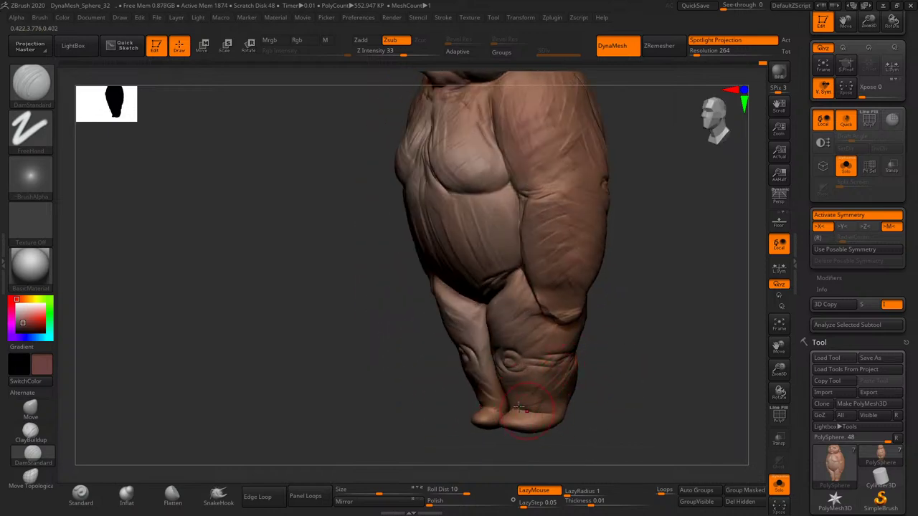
left_click_drag(528, 407, 485, 399)
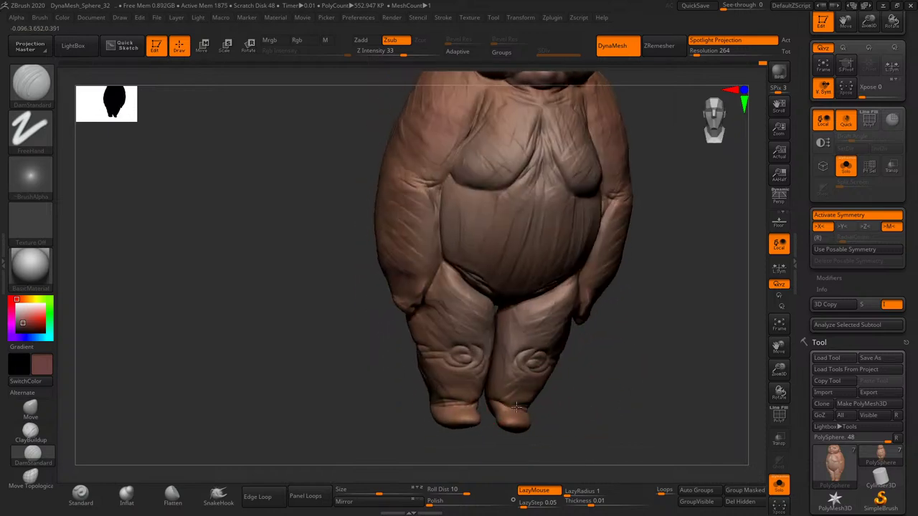
mouse_move(550, 373)
left_mouse_down()
mouse_move(629, 371)
mouse_move(582, 359)
left_mouse_up()
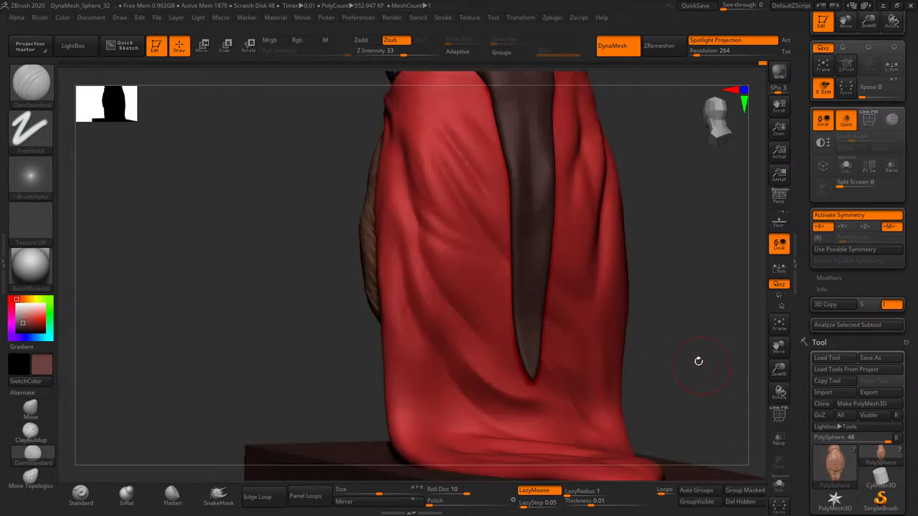
mouse_move(698, 361)
left_mouse_down()
mouse_move(713, 361)
mouse_move(687, 328)
mouse_move(732, 355)
left_mouse_up()
left_click_drag(779, 372, 548, 349)
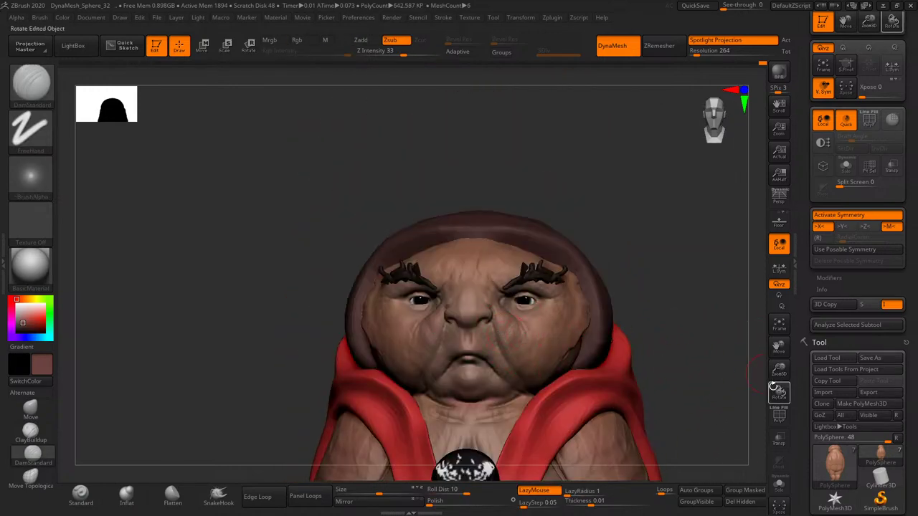
- Mask small dots above the upper lip with MaskPen, then scroll the tray to Subtool
left_click_drag(779, 371, 757, 315)
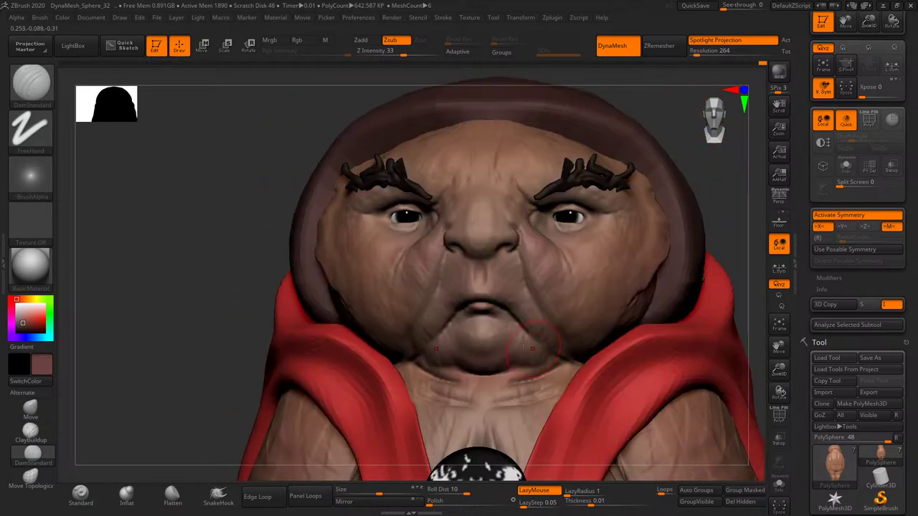
key("s")
key("b")
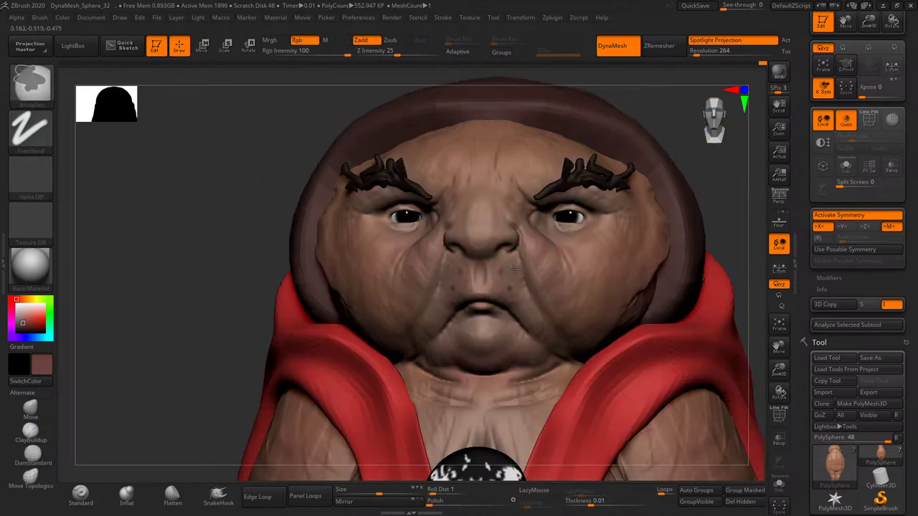
key("ctrl")
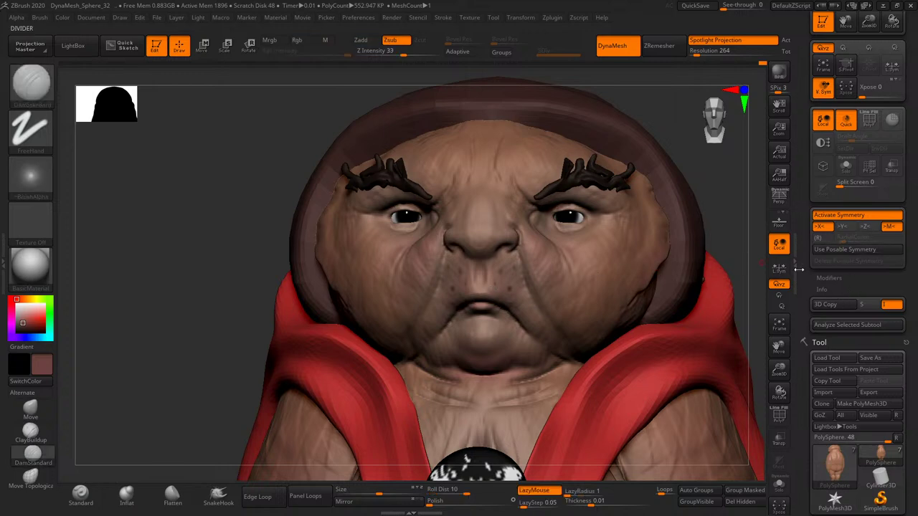
left_click_drag(806, 326, 807, 36)
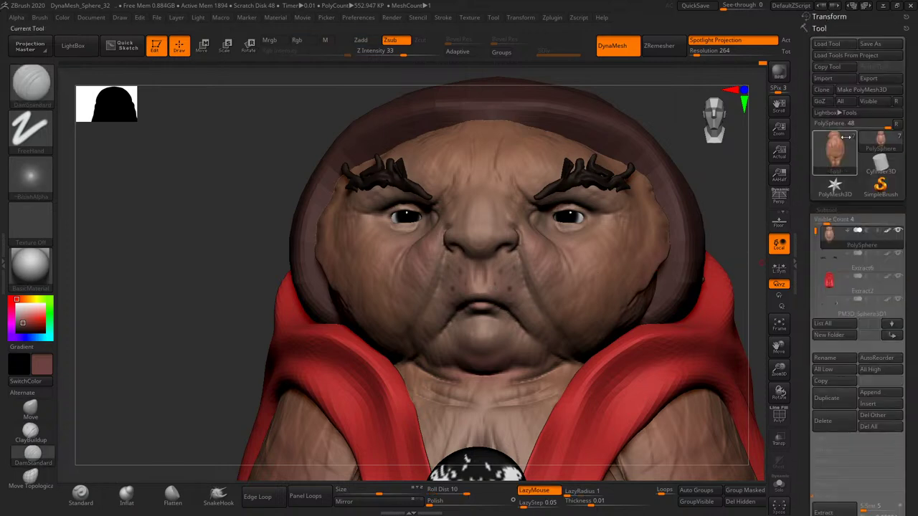
- Extract the masked lip dots with Thick 0.04 and accept them as a new subtool
scroll(825, 416, "down", 3)
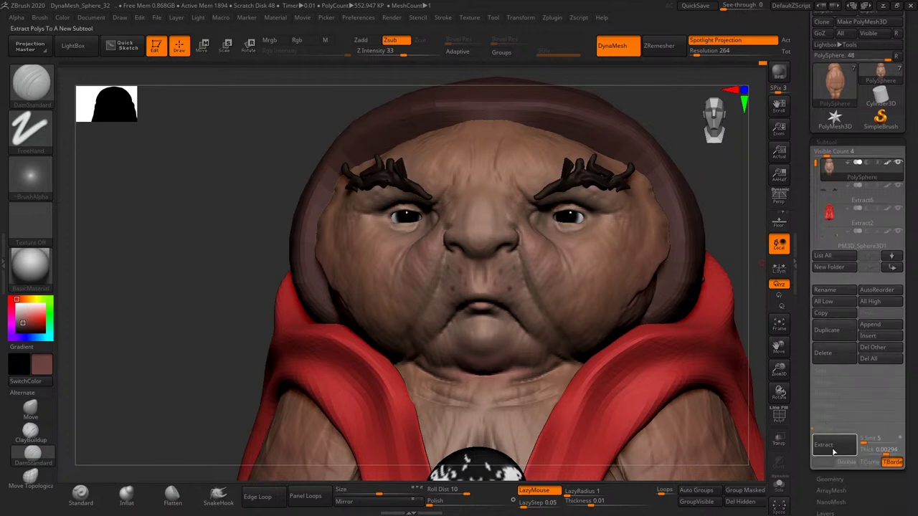
left_click(824, 444)
left_click(882, 449)
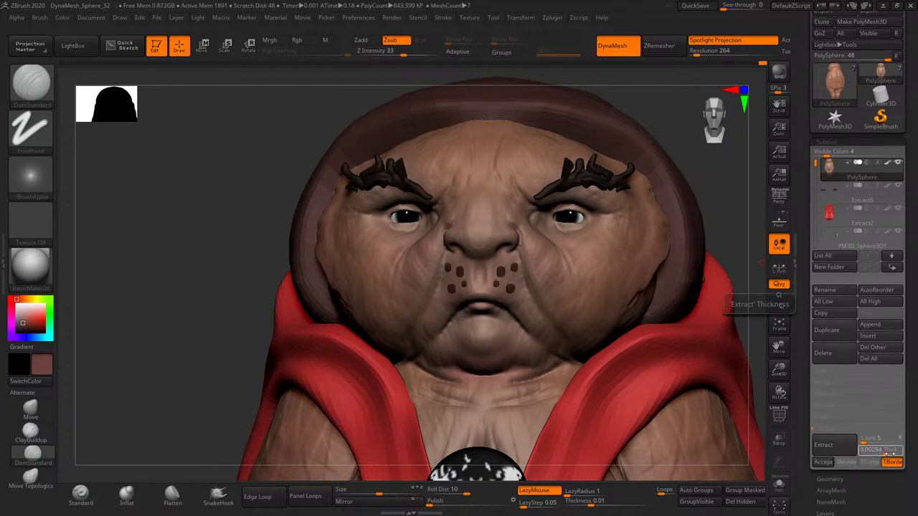
type("0.04")
key("Return")
left_click(845, 449)
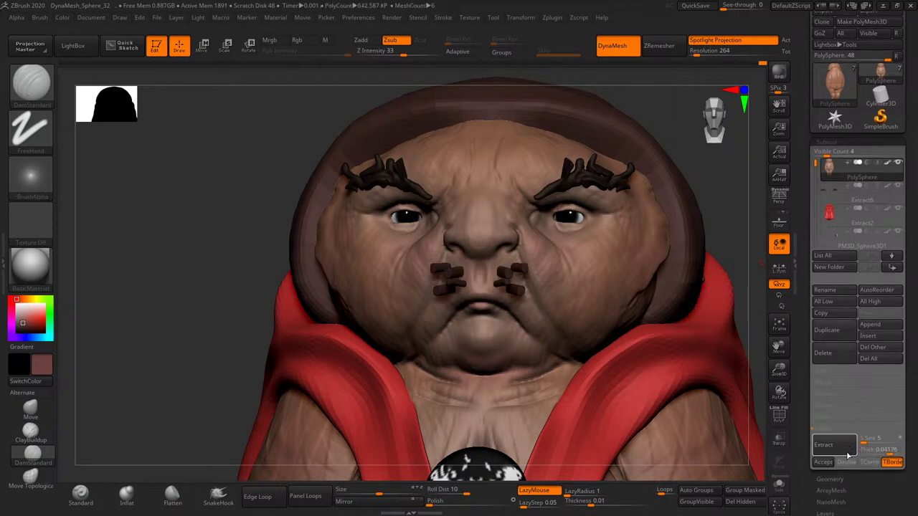
left_click(823, 462)
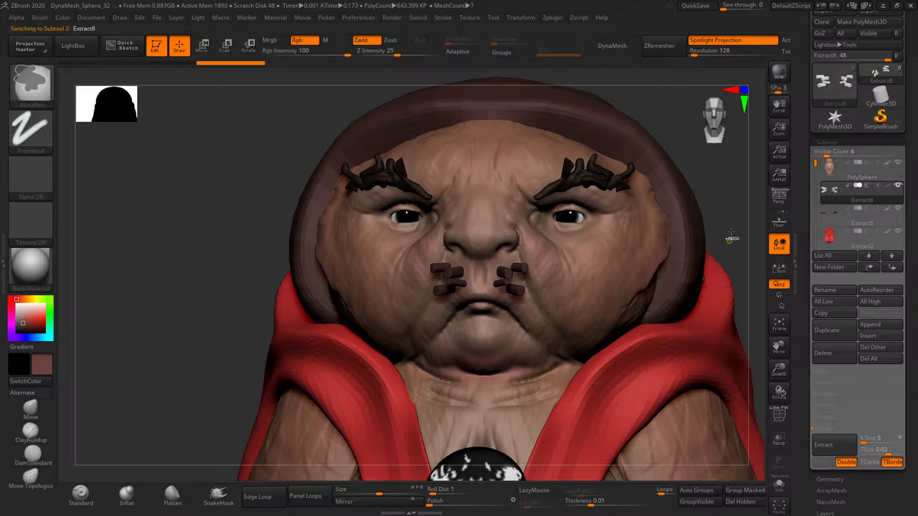
- Inspect the new Extract8 mustache bristles and expand its Geometry palette
left_click_drag(746, 244, 717, 186)
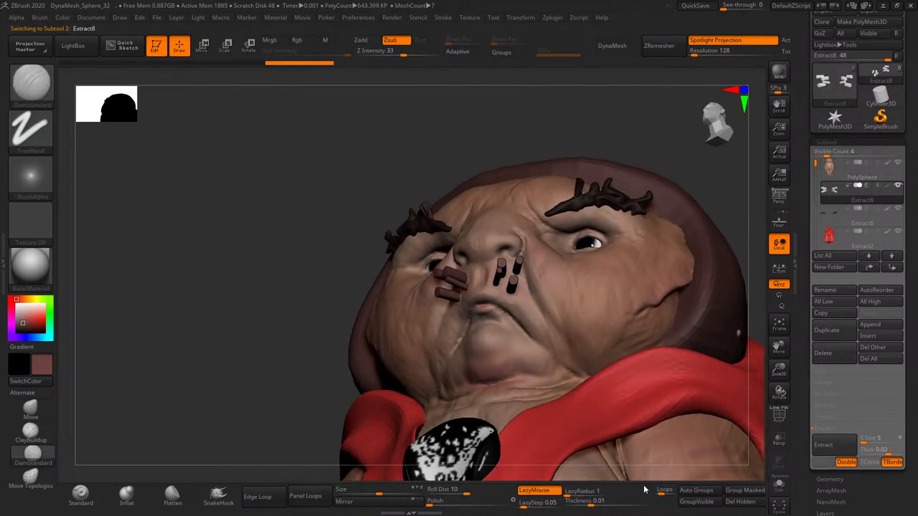
left_click_drag(745, 222, 754, 215, "shift")
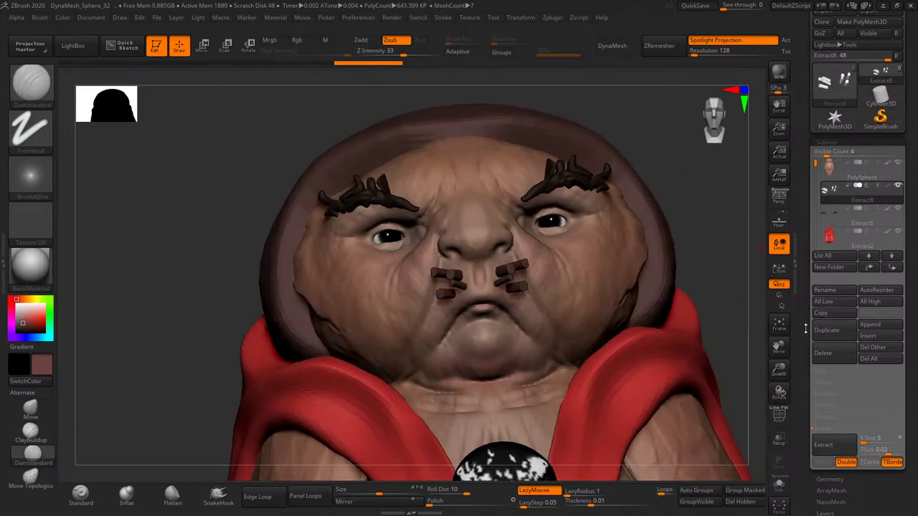
scroll(832, 352, "down", 4)
left_click(830, 352)
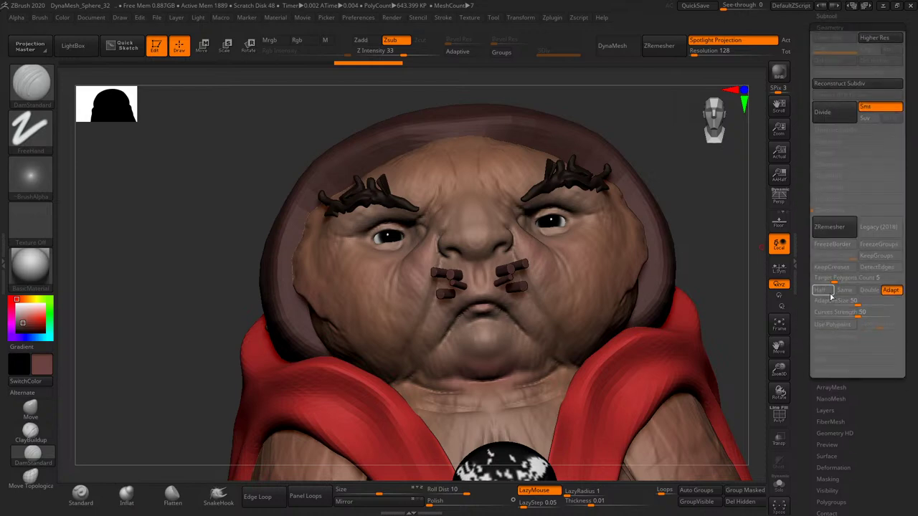
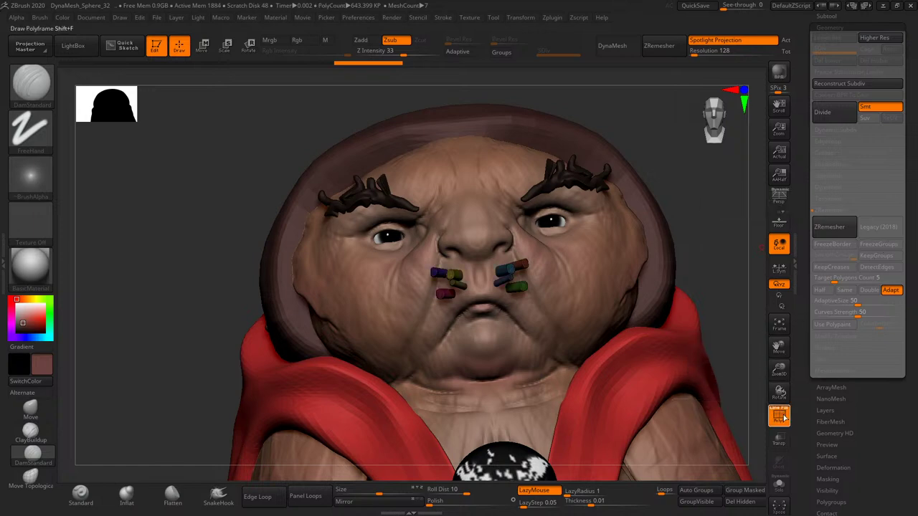
- ZRemesh the whisker subtool with KeepGroups on at a 0.1 target polygon count
left_click(891, 256)
left_click_drag(839, 278, 822, 279)
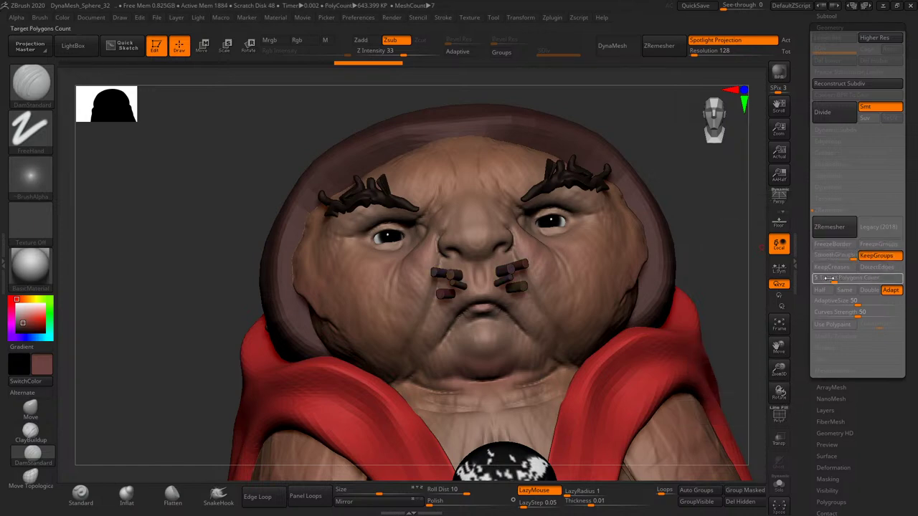
left_click(830, 227)
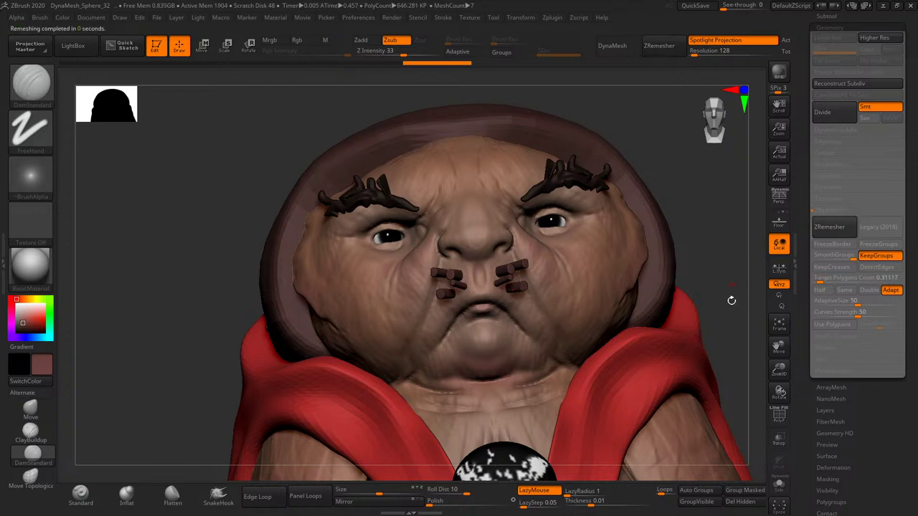
left_click_drag(818, 278, 814, 279)
left_click(829, 227)
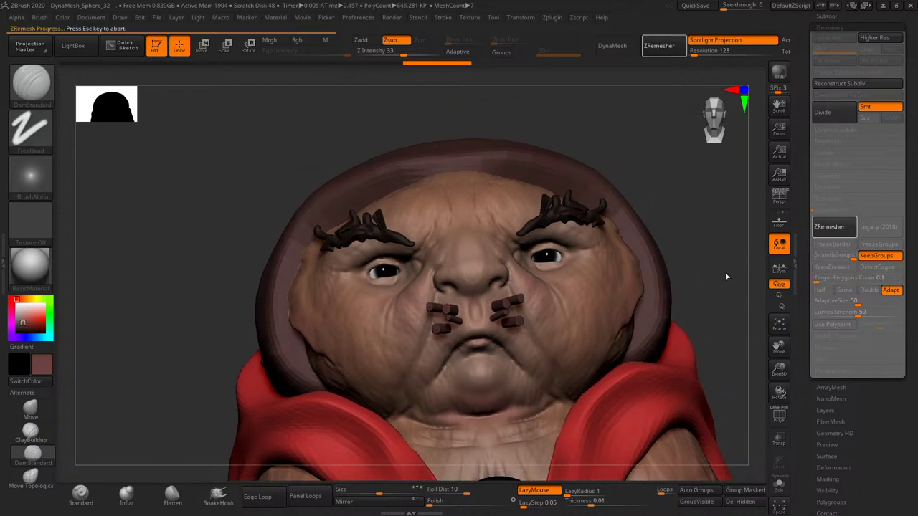
left_click_drag(718, 275, 588, 286)
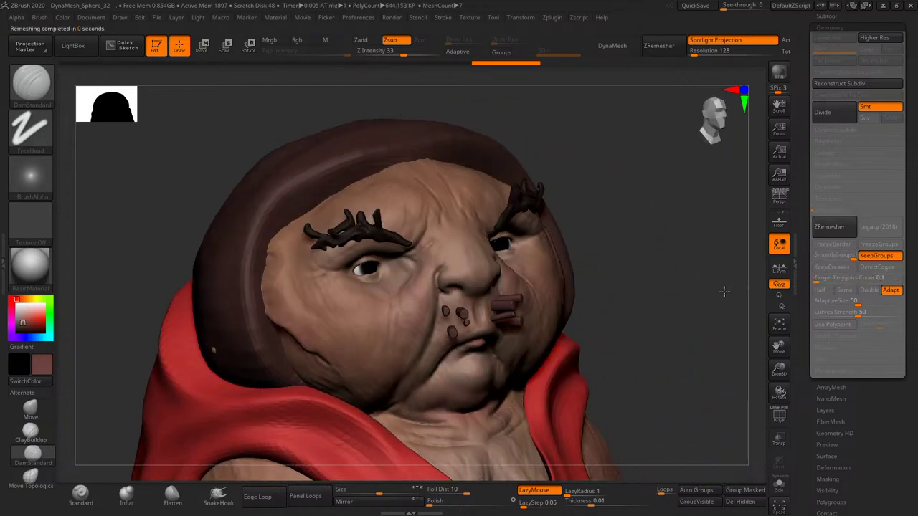
key("shift")
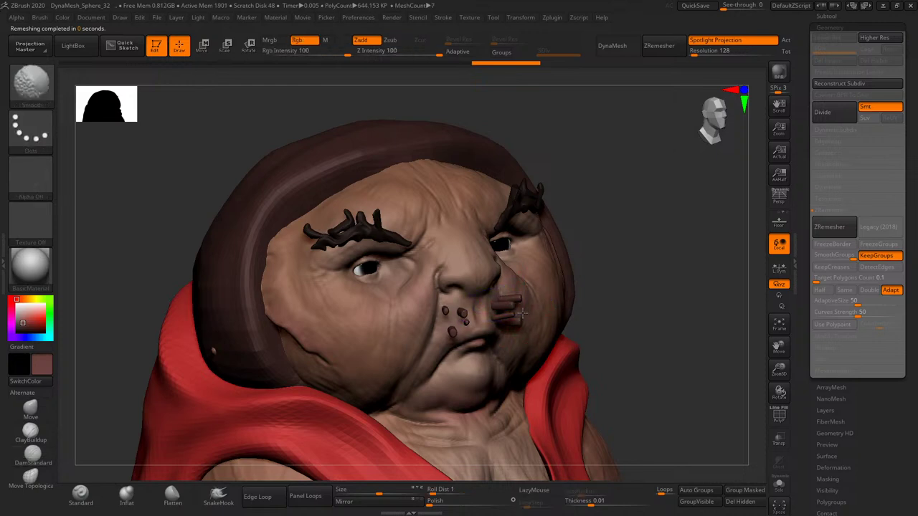
left_click_drag(511, 305, 516, 324, "shift")
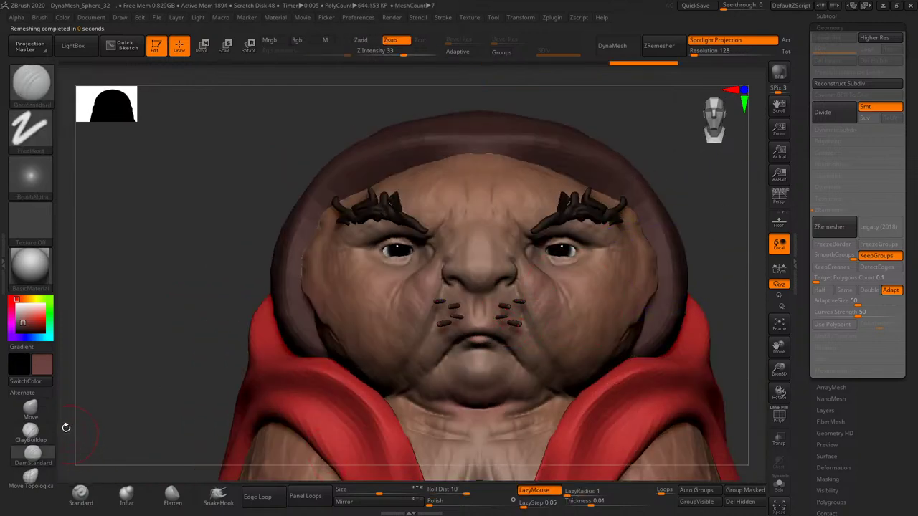
- With Move Topological and symmetry, pull the cheek stubs into long, angled whiskers
left_click(31, 409)
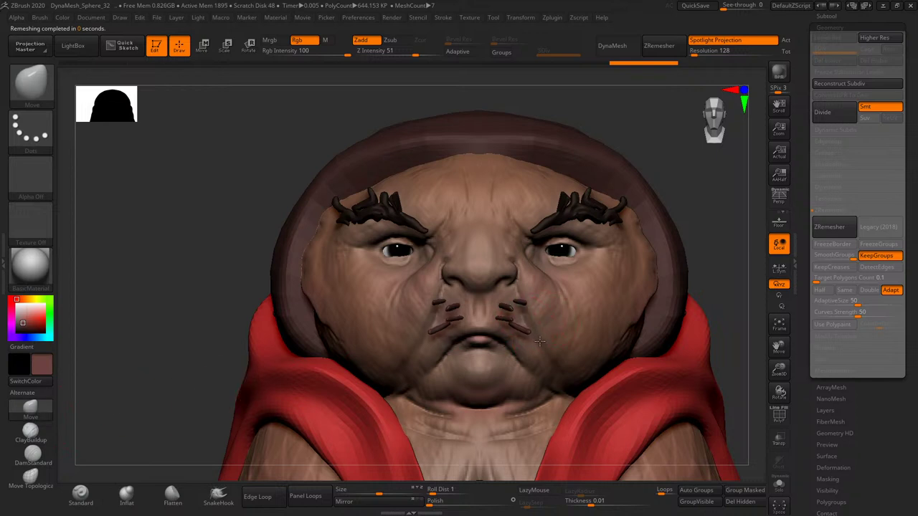
left_click(155, 490)
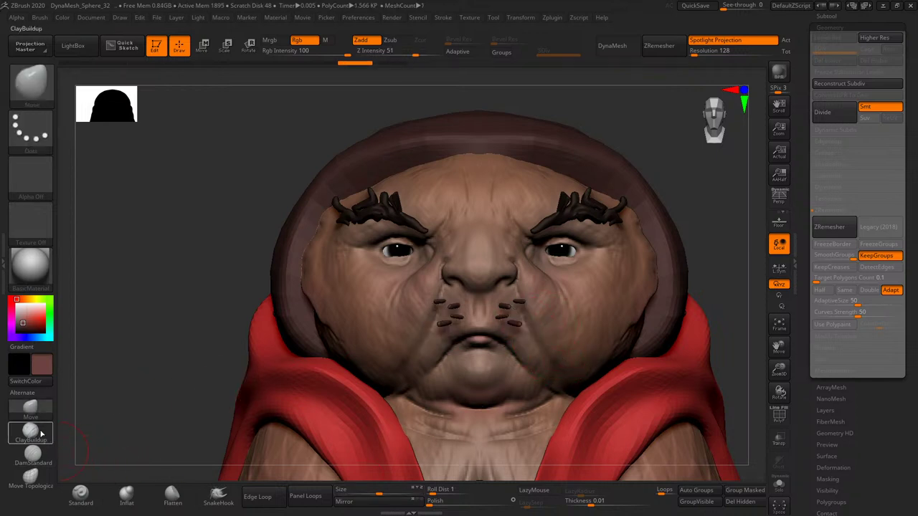
left_click(30, 474)
left_click_drag(517, 323, 541, 355)
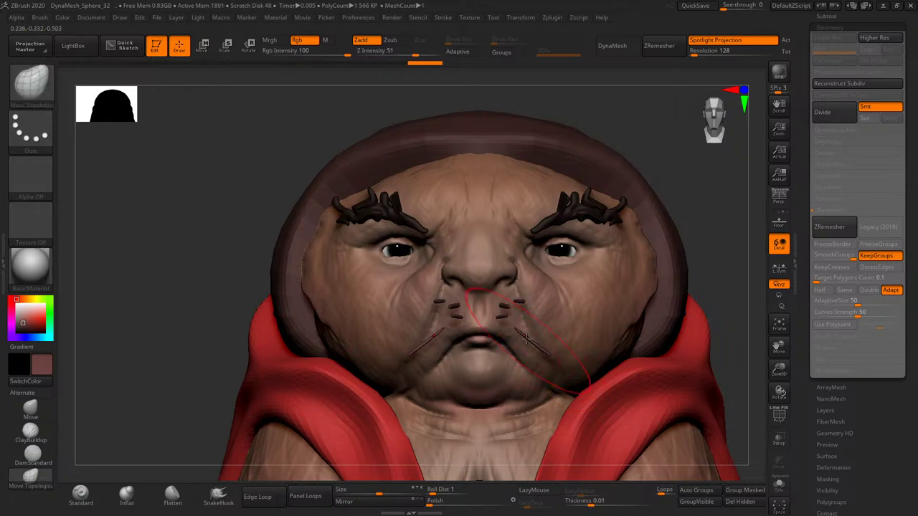
mouse_move(495, 316)
right_mouse_down()
mouse_move(533, 318)
mouse_move(513, 332)
mouse_move(574, 316)
right_mouse_up()
left_click_drag(779, 370, 727, 258)
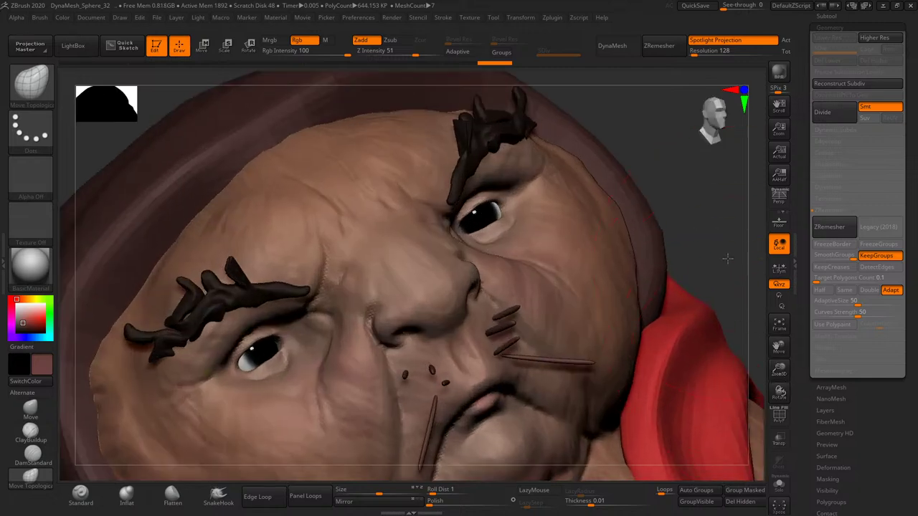
right_click_drag(727, 258, 595, 215)
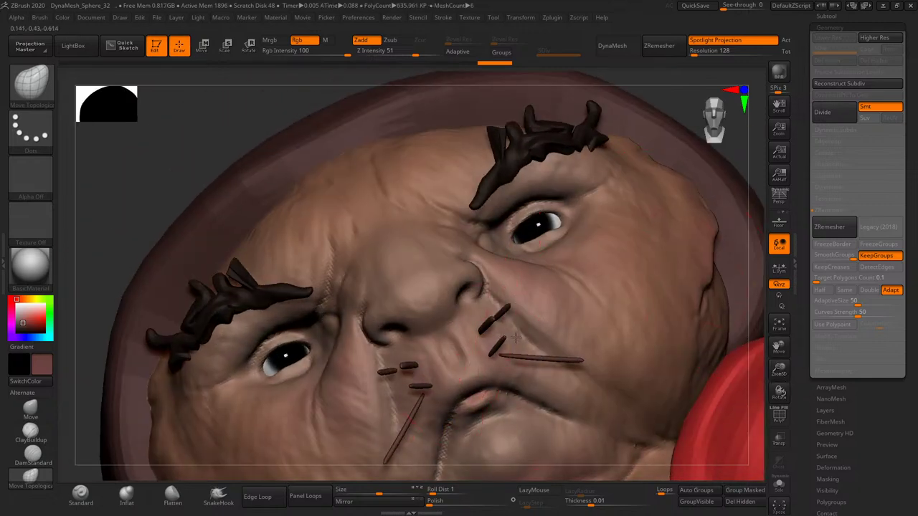
left_click_drag(531, 357, 567, 326)
mouse_move(602, 198)
right_mouse_down()
mouse_move(717, 153)
mouse_move(494, 353)
right_mouse_up()
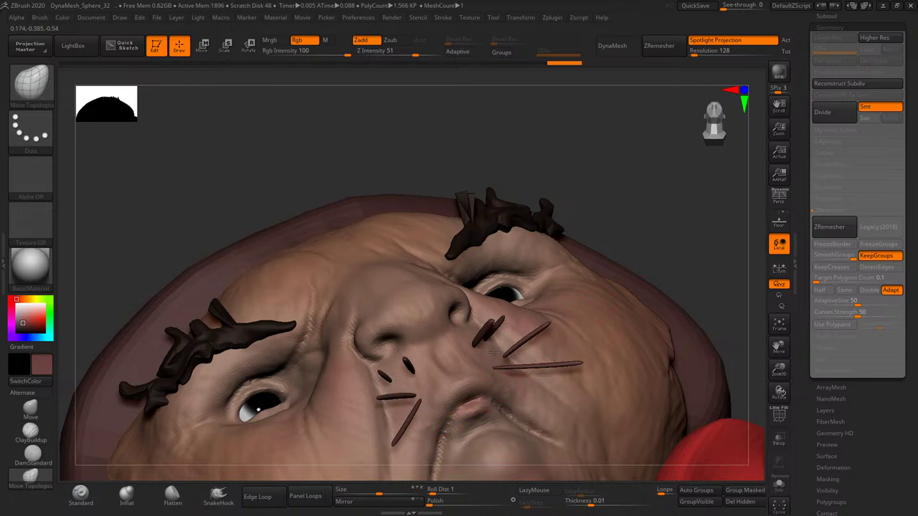
left_click_drag(494, 352, 446, 357)
mouse_move(512, 341)
left_mouse_down()
mouse_move(530, 347)
mouse_move(545, 336)
mouse_move(522, 343)
mouse_move(676, 266)
mouse_move(590, 272)
mouse_move(517, 314)
left_mouse_up()
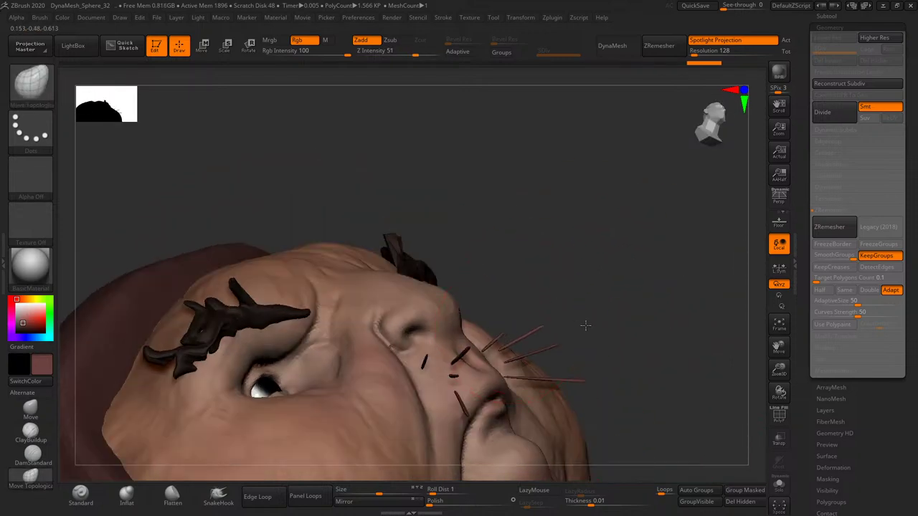
left_click_drag(586, 326, 552, 346)
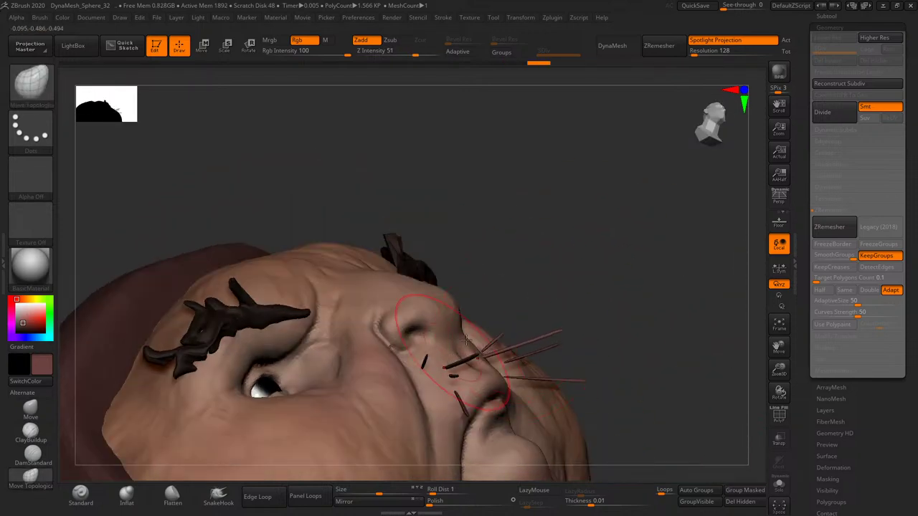
- Orbit around the face to check the whiskers, then zoom out to the whole body
left_click_drag(456, 352, 515, 360)
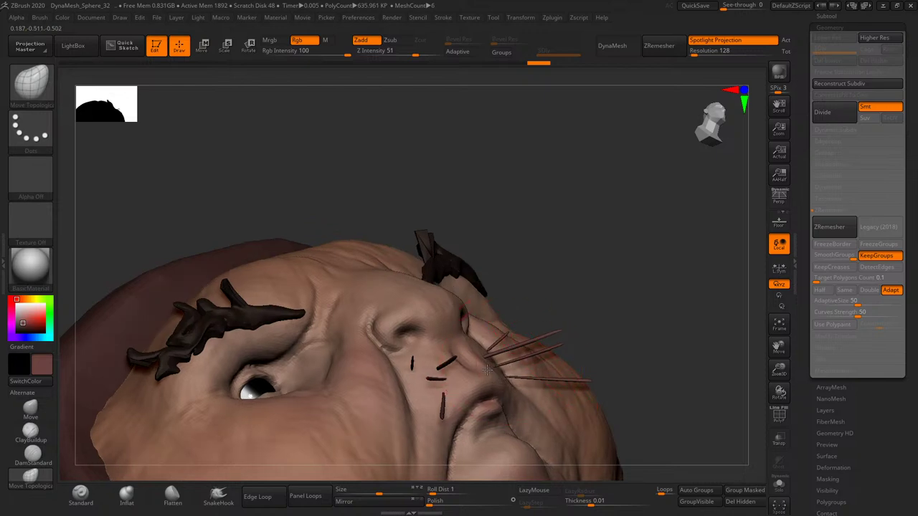
right_click_drag(457, 371, 548, 309)
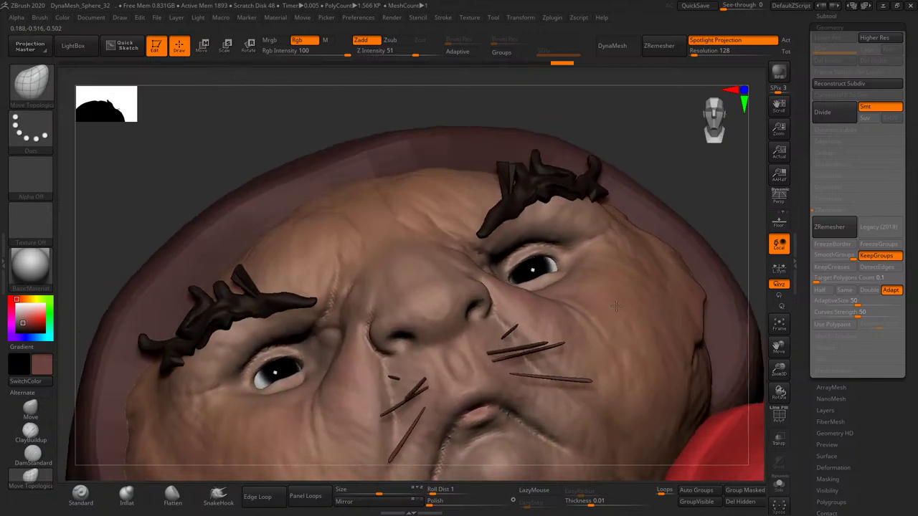
right_click_drag(702, 226, 530, 347)
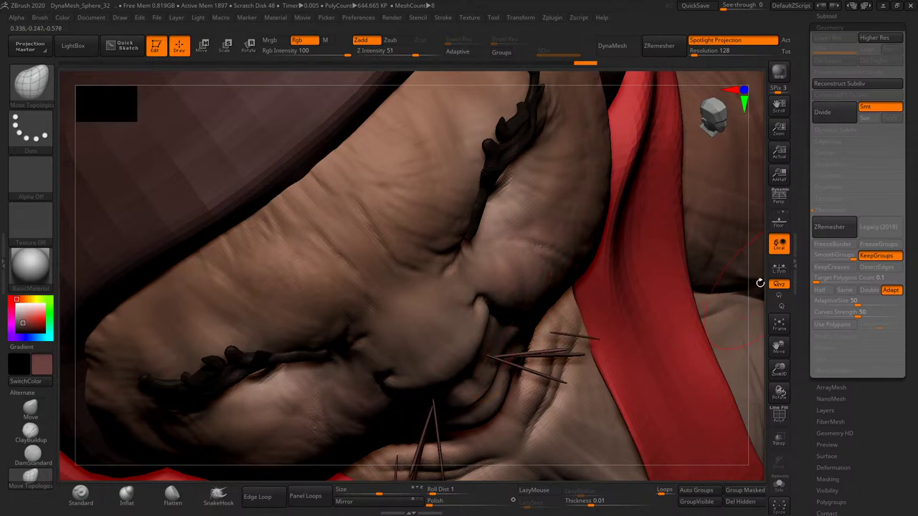
mouse_move(760, 283)
right_mouse_down()
mouse_move(760, 240)
mouse_move(668, 266)
mouse_move(555, 343)
right_mouse_up()
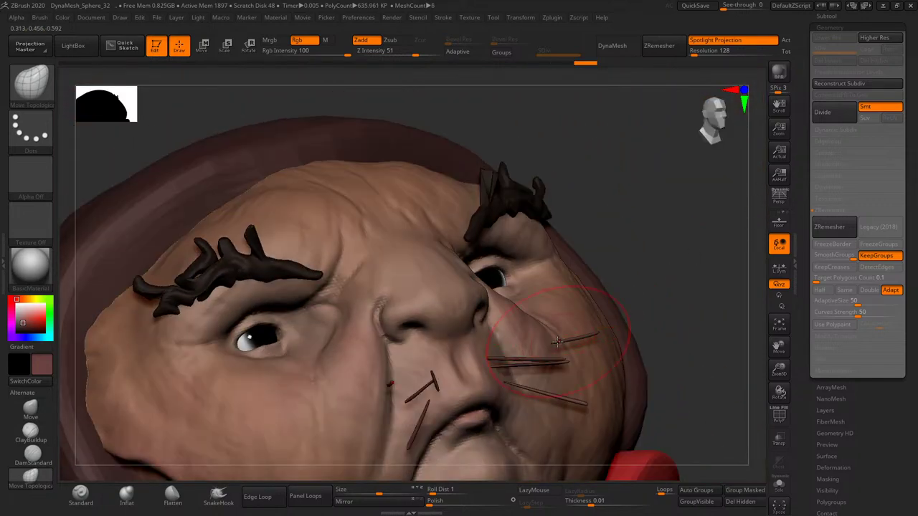
mouse_move(650, 260)
right_mouse_down()
mouse_move(652, 220)
mouse_move(559, 352)
right_mouse_up()
mouse_move(629, 301)
right_mouse_down()
mouse_move(629, 322)
mouse_move(532, 343)
right_mouse_up()
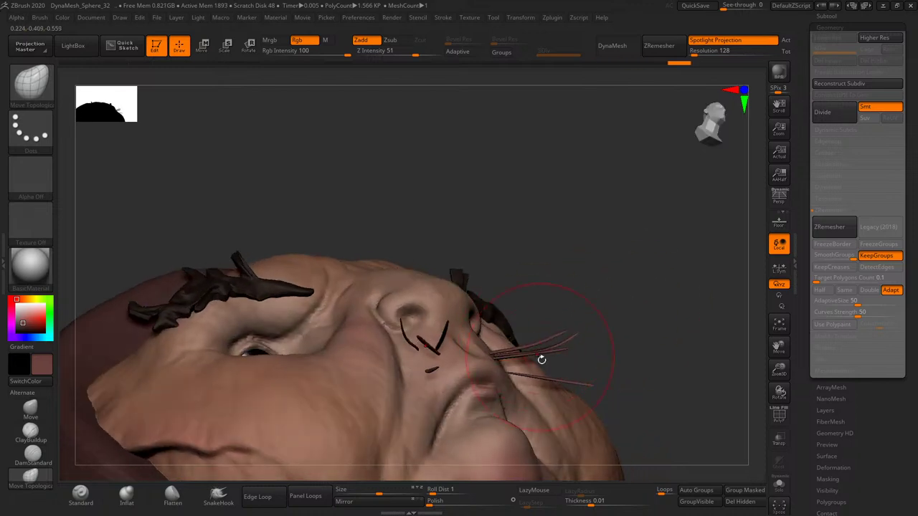
right_click_drag(630, 338, 478, 366)
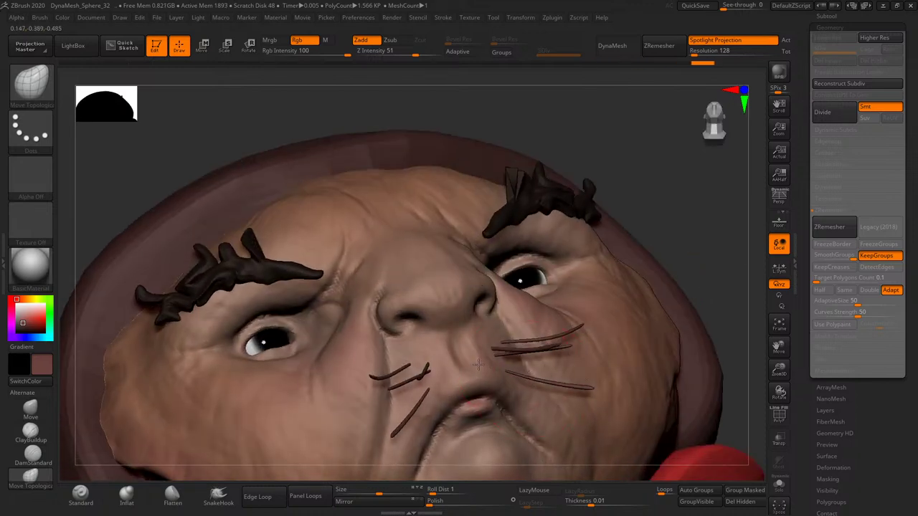
right_click_drag(696, 246, 533, 393, "shift")
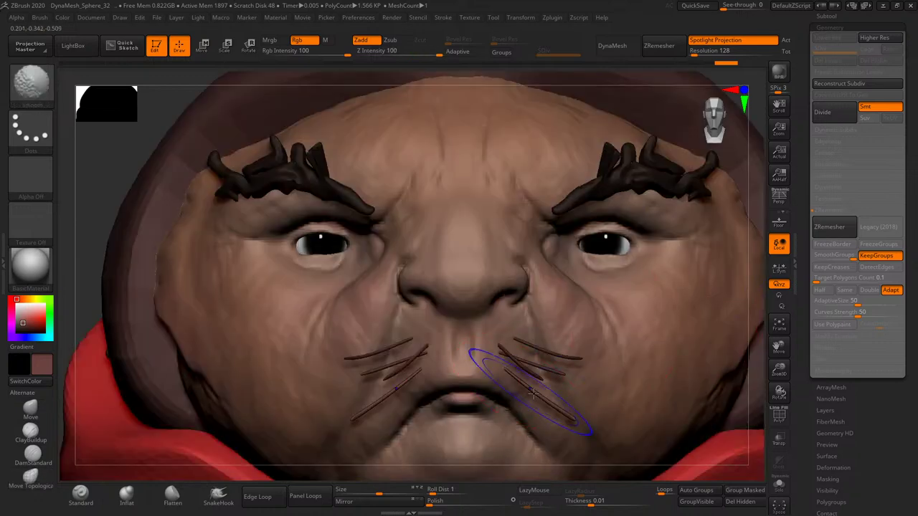
left_click_drag(780, 370, 780, 349)
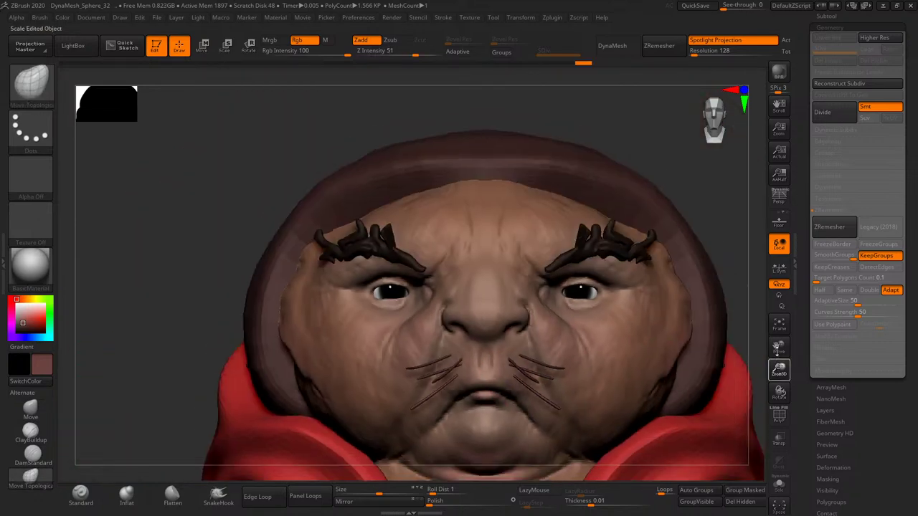
mouse_move(733, 322)
right_mouse_down()
mouse_move(725, 266)
mouse_move(569, 273)
right_mouse_up()
- Select the hood subtool, pick DamStandard, and look over the hood from above
left_click(606, 282, "alt")
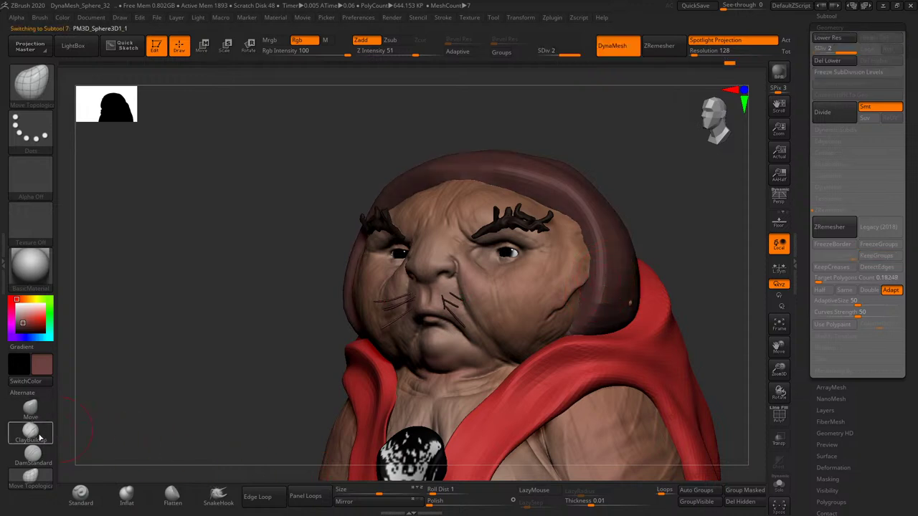
left_click(40, 456)
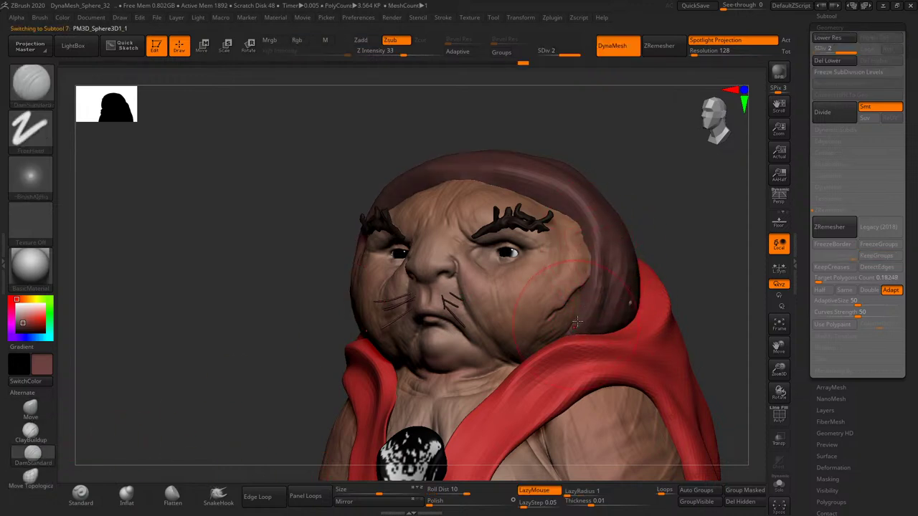
mouse_move(679, 221)
right_mouse_down()
mouse_move(661, 296)
mouse_move(564, 281)
right_mouse_up()
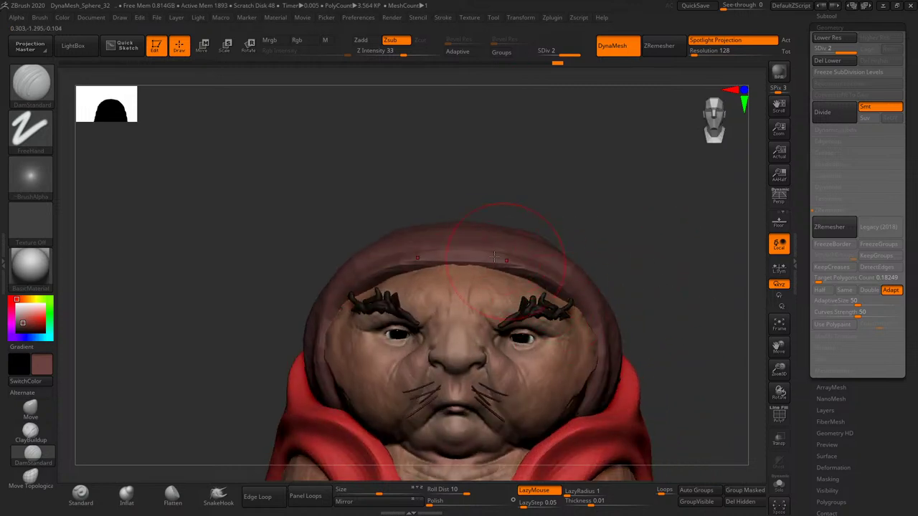
left_click_drag(614, 241, 525, 231)
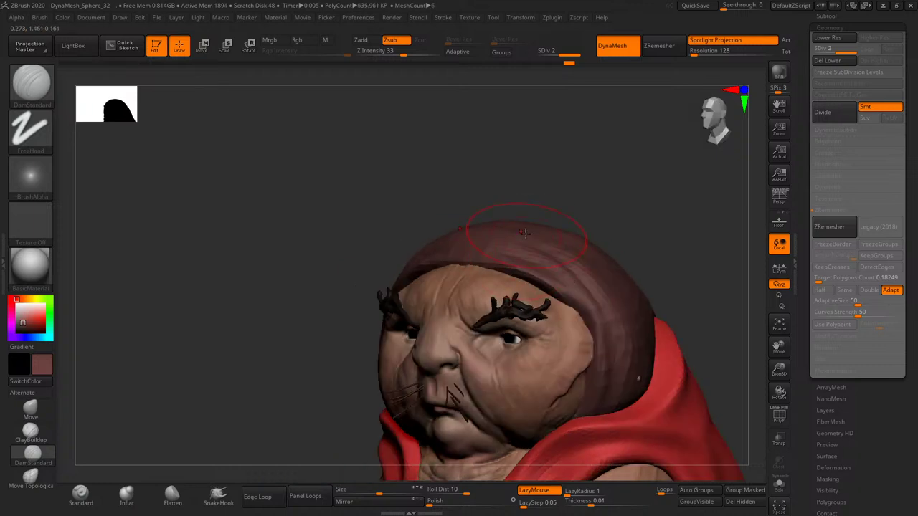
mouse_move(663, 280)
left_mouse_down()
mouse_move(670, 334)
mouse_move(503, 328)
left_mouse_up()
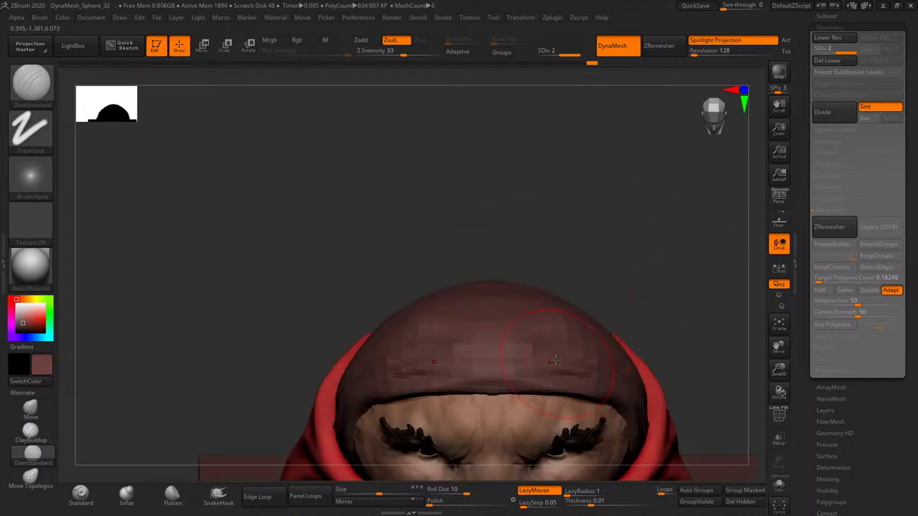
mouse_move(667, 345)
left_mouse_down()
mouse_move(656, 295)
mouse_move(562, 351)
left_mouse_up()
- Orbit around to inspect the red cloak from the side and back
left_click_drag(613, 314, 583, 370)
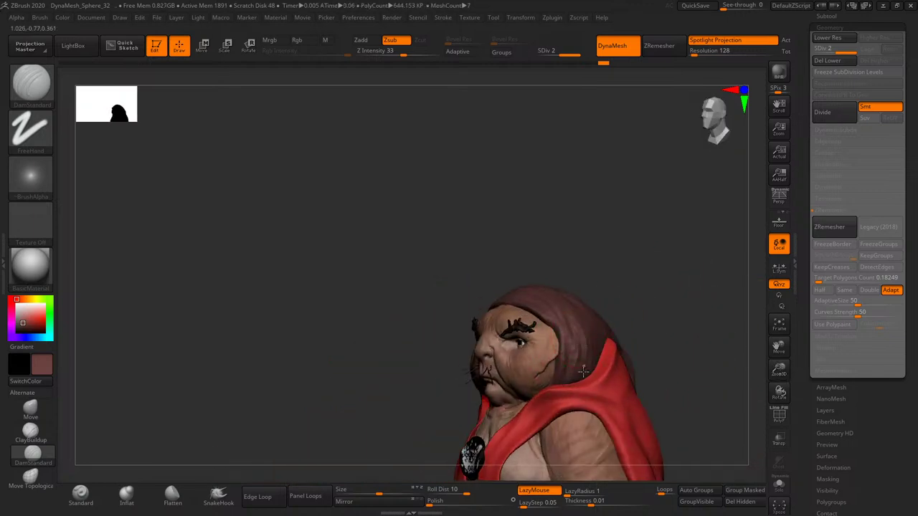
mouse_move(630, 290)
left_mouse_down()
mouse_move(599, 347)
mouse_move(588, 307)
left_mouse_up()
mouse_move(653, 339)
left_mouse_down()
mouse_move(647, 277)
mouse_move(597, 286)
left_mouse_up()
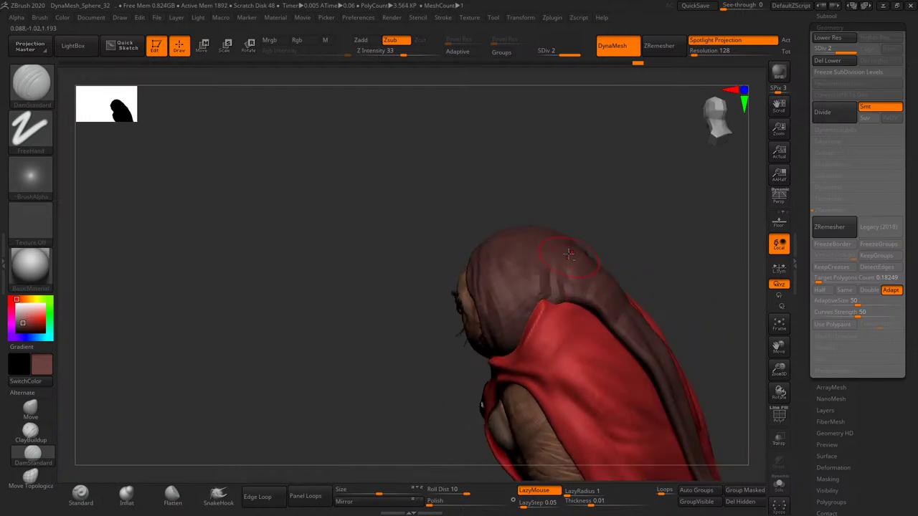
mouse_move(574, 215)
left_mouse_down()
mouse_move(621, 220)
mouse_move(646, 237)
mouse_move(585, 270)
left_mouse_up()
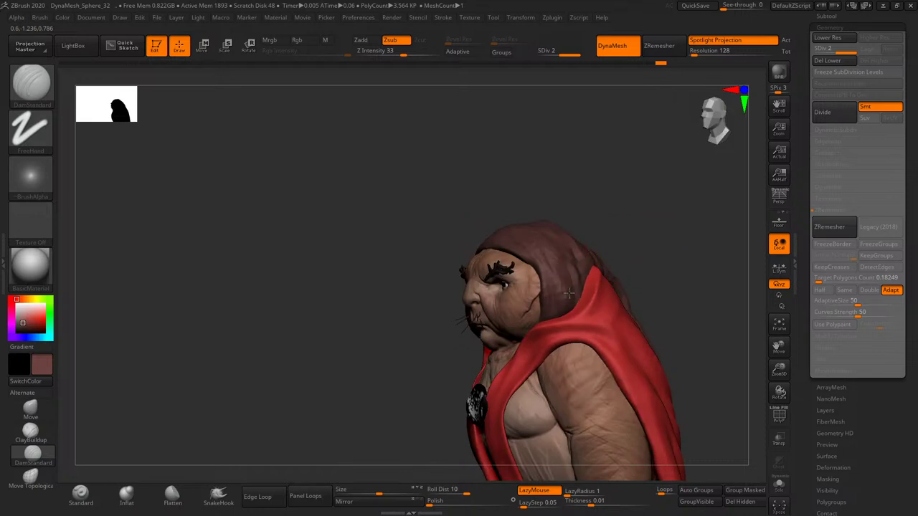
left_click_drag(617, 239, 592, 308)
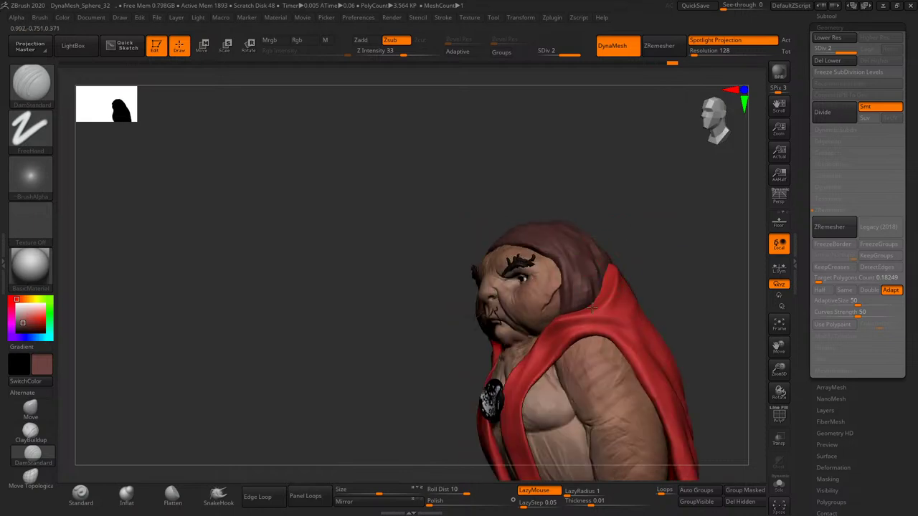
mouse_move(621, 273)
left_mouse_down()
mouse_move(615, 237)
mouse_move(641, 266)
mouse_move(579, 270)
left_mouse_up()
mouse_move(606, 352)
left_mouse_down()
mouse_move(641, 242)
mouse_move(598, 268)
mouse_move(533, 282)
left_mouse_up()
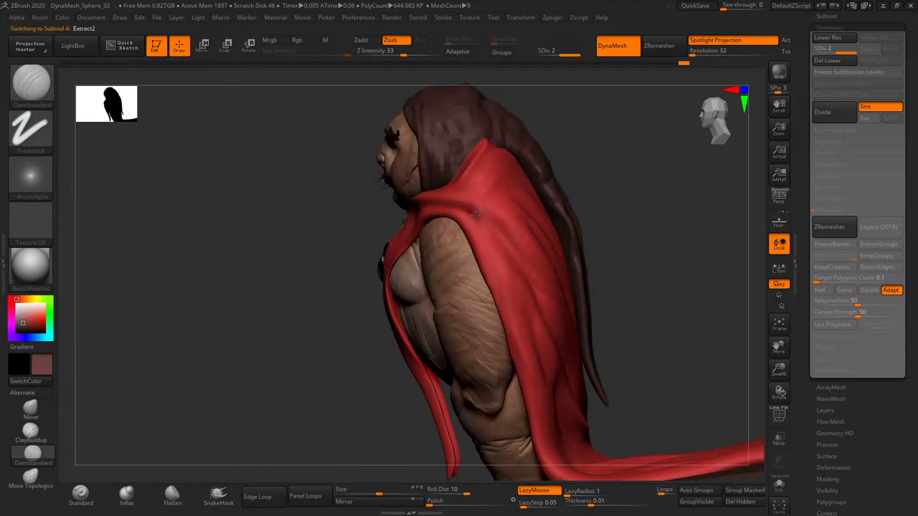
- Reshape the red cloak near the shoulder, viewing it from several angles
left_click_drag(609, 160, 486, 207)
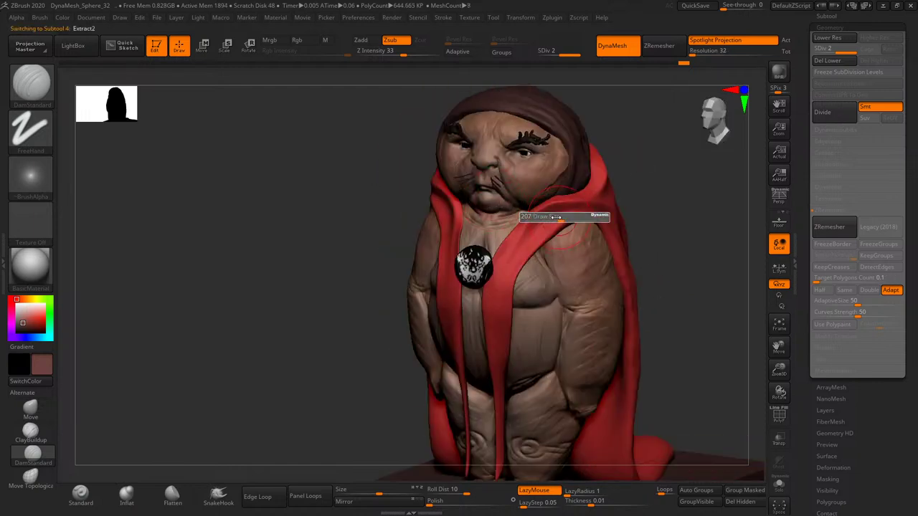
mouse_move(676, 175)
left_mouse_down()
mouse_move(688, 203)
mouse_move(683, 220)
mouse_move(614, 237)
left_mouse_up()
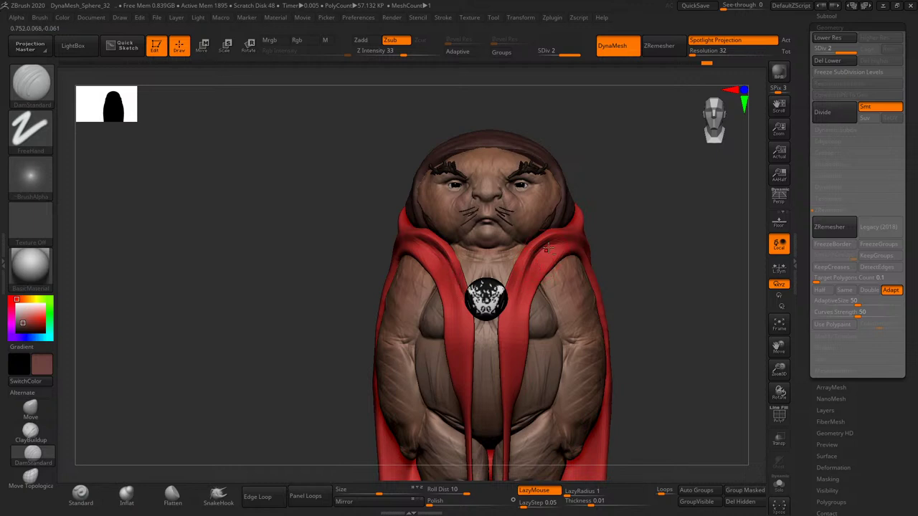
left_click_drag(637, 199, 528, 203)
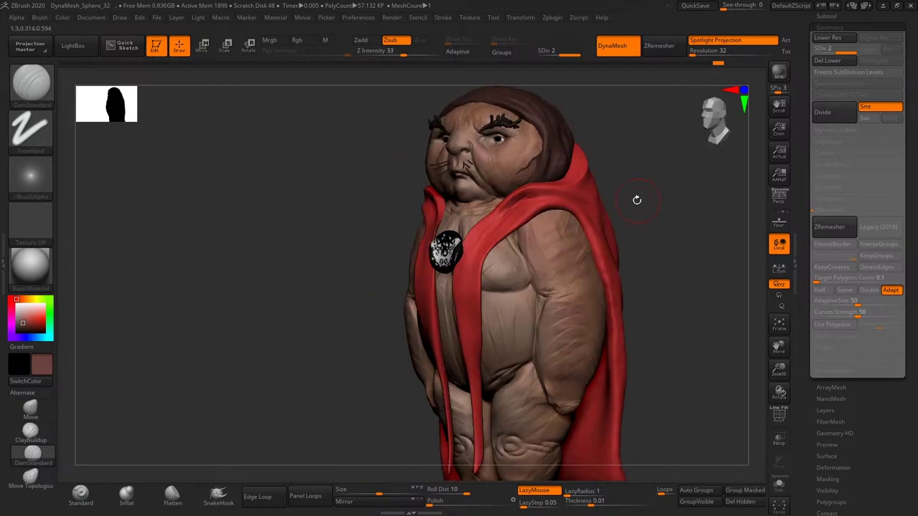
right_click_drag(580, 199, 629, 281)
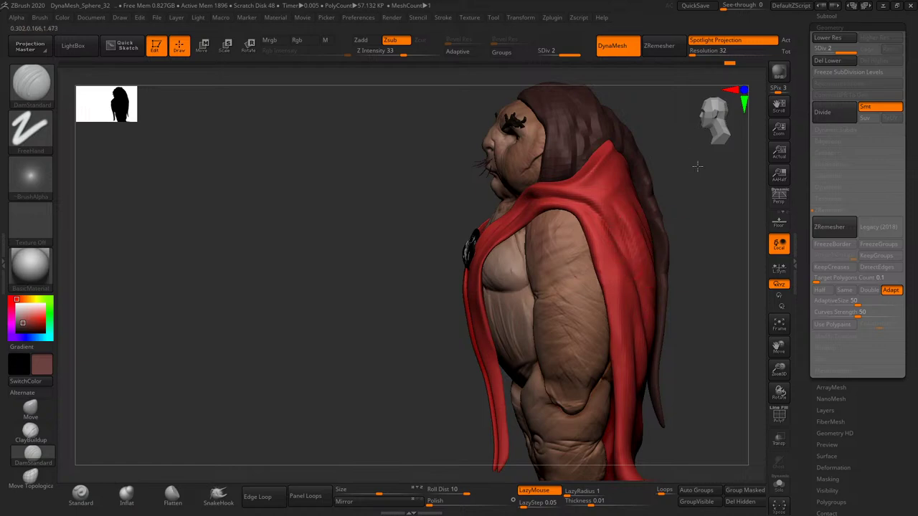
left_click_drag(697, 166, 661, 239)
mouse_move(607, 309)
left_mouse_down()
mouse_move(657, 245)
mouse_move(616, 218)
mouse_move(645, 225)
left_mouse_up()
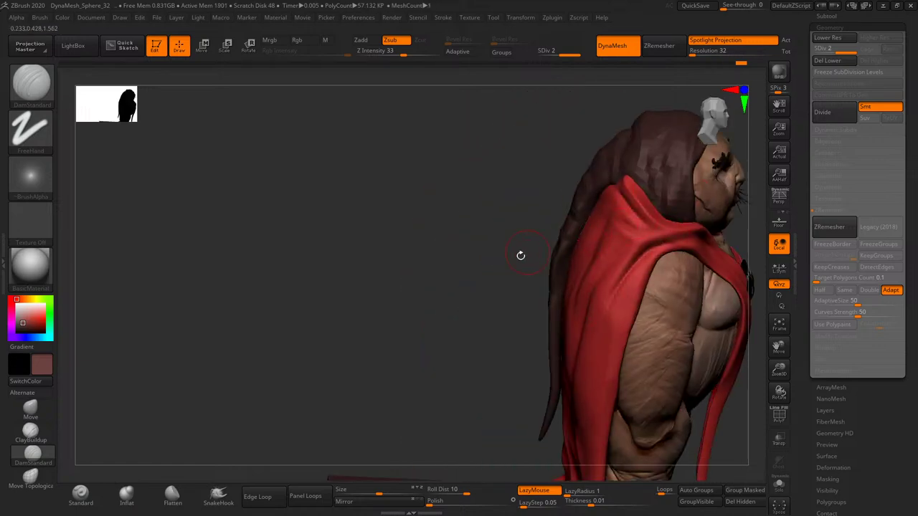
mouse_move(520, 254)
left_mouse_down()
mouse_move(605, 285)
mouse_move(556, 305)
left_mouse_up()
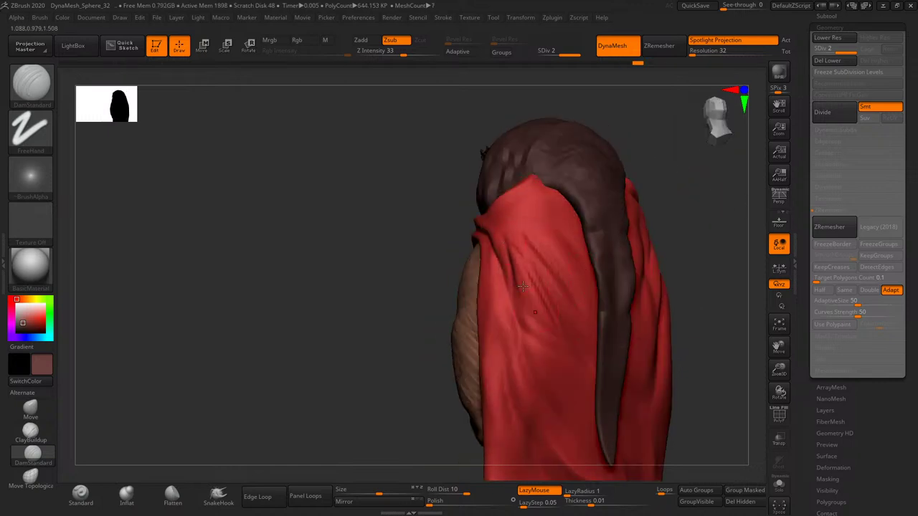
mouse_move(689, 251)
left_mouse_down()
mouse_move(652, 261)
mouse_move(627, 236)
mouse_move(516, 260)
left_mouse_up()
mouse_move(593, 283)
left_mouse_down()
mouse_move(624, 273)
mouse_move(610, 255)
mouse_move(615, 279)
left_mouse_up()
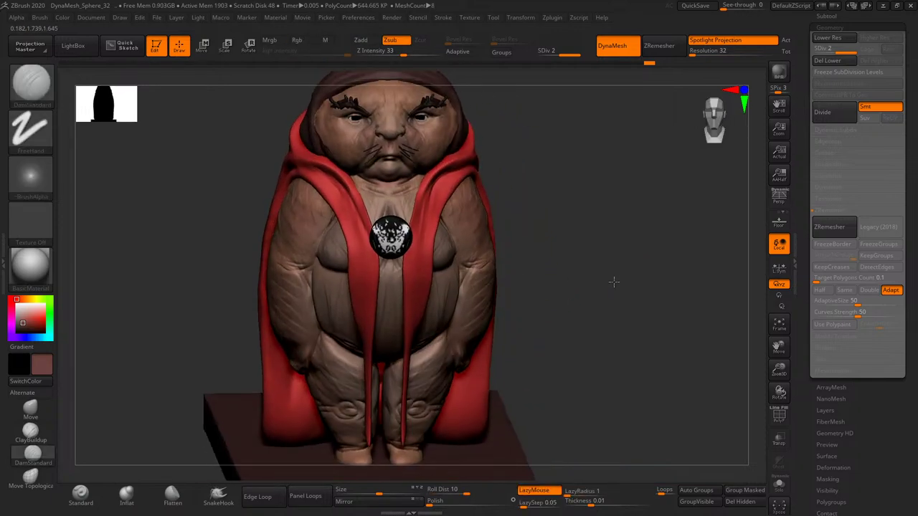
- Select the PolySphere body subtool and frame the whole figure and base
left_click(417, 411, "alt")
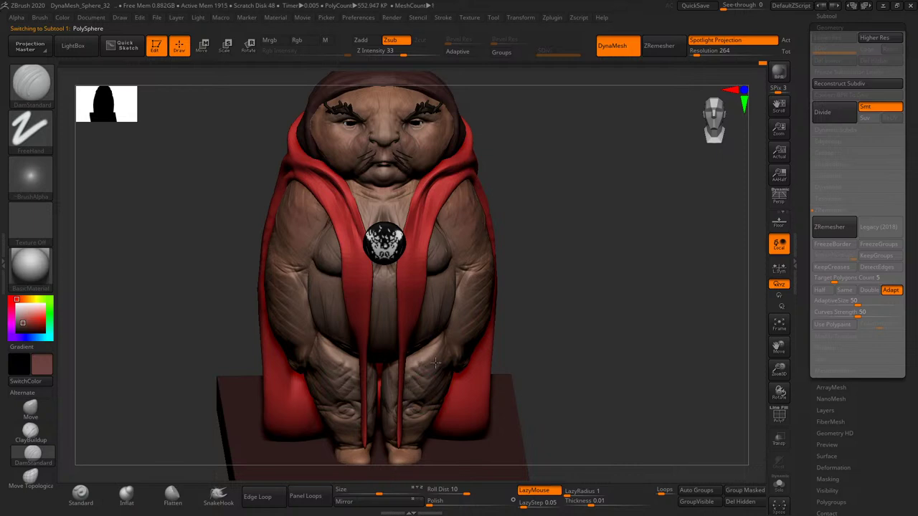
left_click_drag(567, 292, 552, 274)
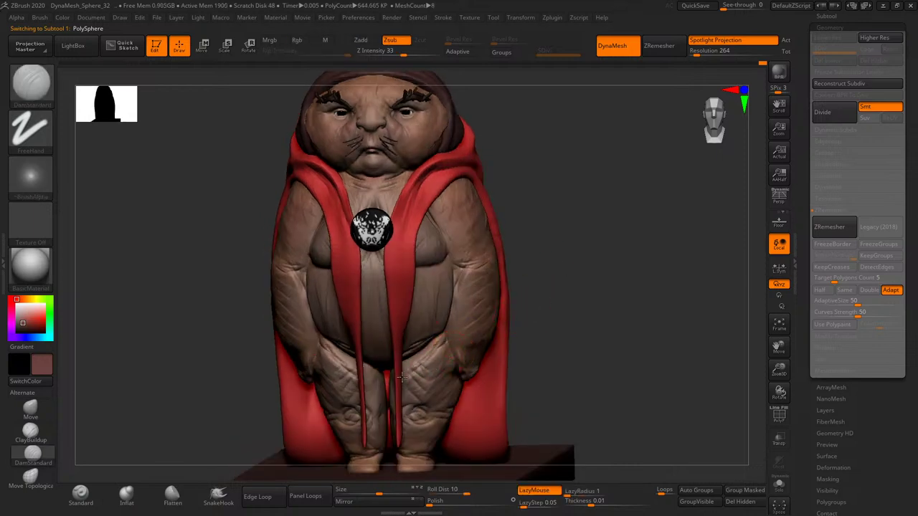
left_click_drag(538, 275, 454, 321, "alt")
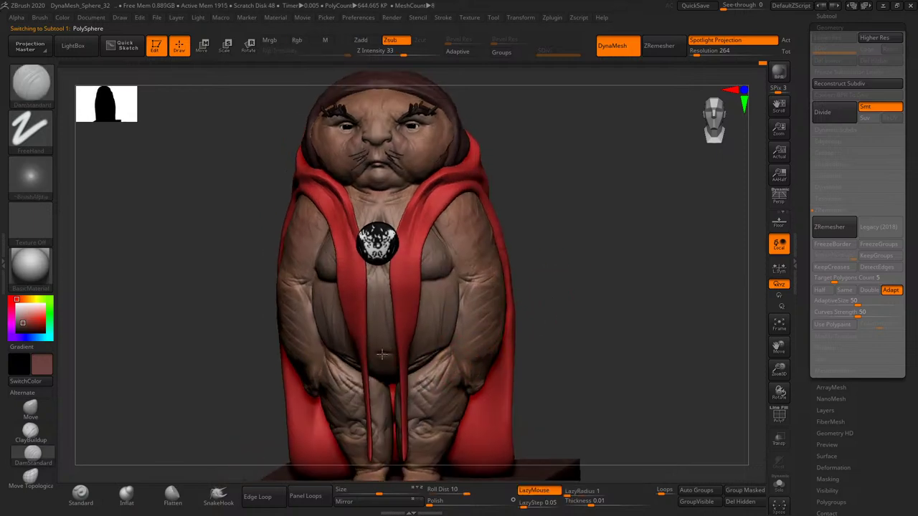
left_click_drag(561, 241, 577, 292)
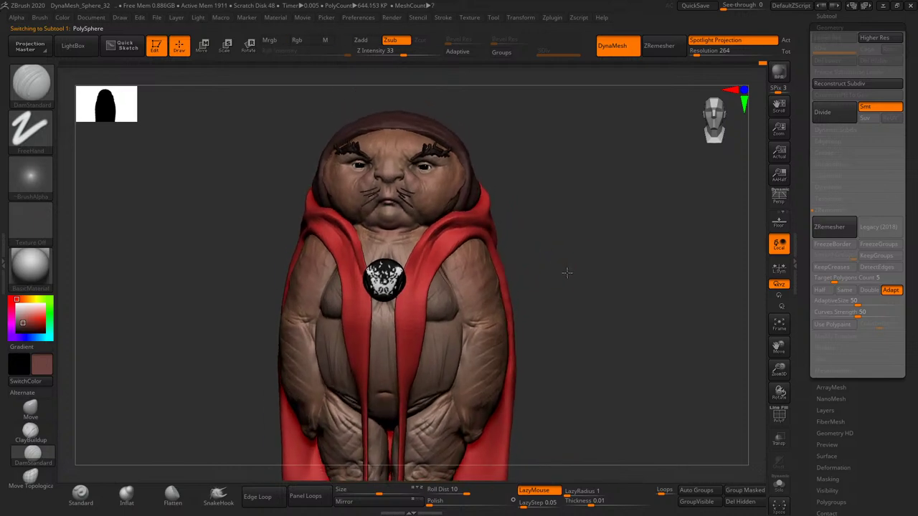
left_click_drag(779, 369, 742, 334)
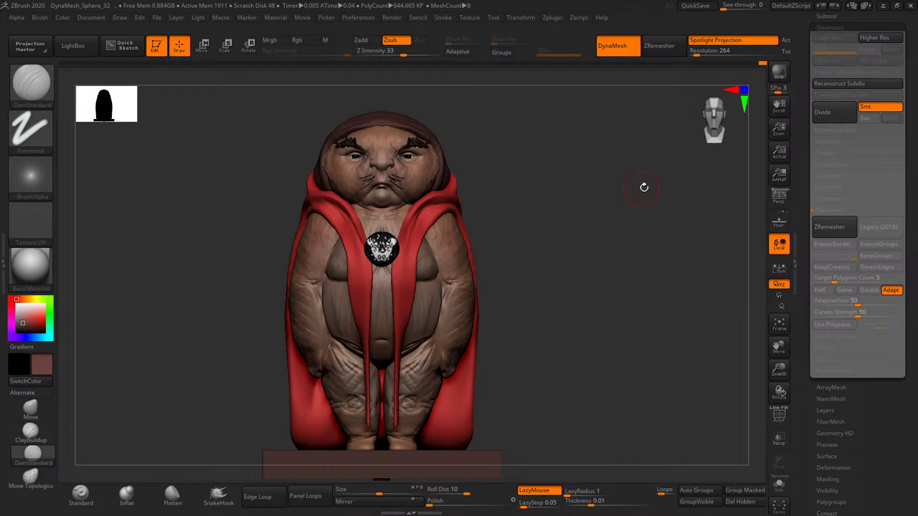
- Check the model briefly in perspective, then turn Persp back off
mouse_move(643, 187)
left_mouse_down()
mouse_move(653, 199)
mouse_move(753, 174)
left_mouse_up()
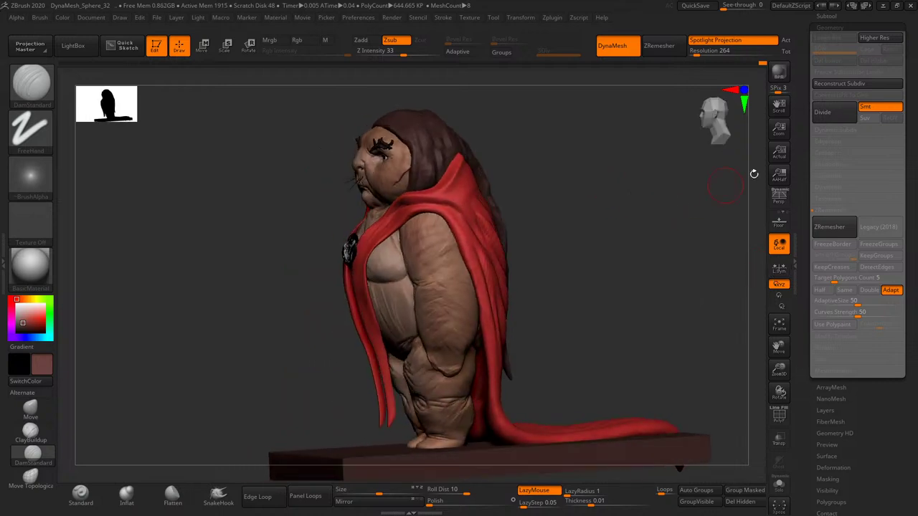
left_click(779, 197)
mouse_move(693, 228)
left_mouse_down()
mouse_move(705, 233)
mouse_move(691, 249)
left_mouse_up()
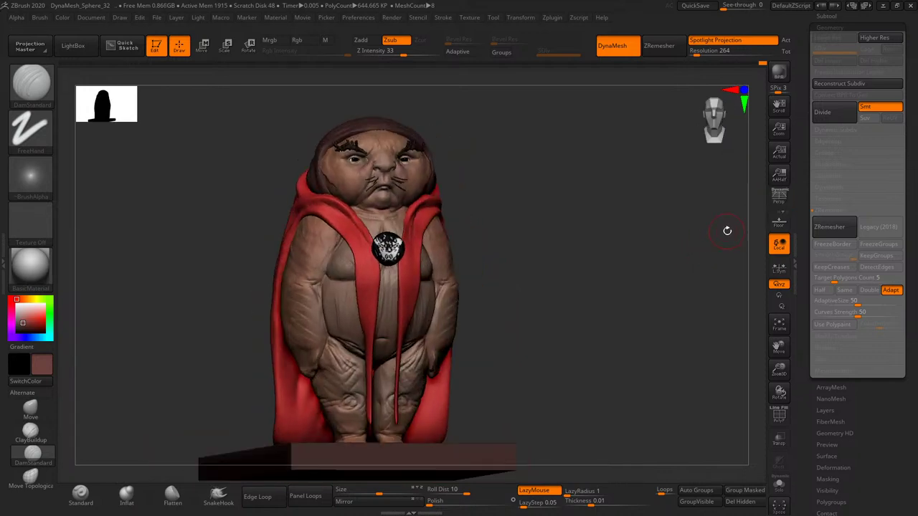
left_click(780, 199)
scroll(828, 104, "up", 2)
- Expand the Subtool list, zoom to the face, and test a mask stroke then clear it
left_click(828, 104)
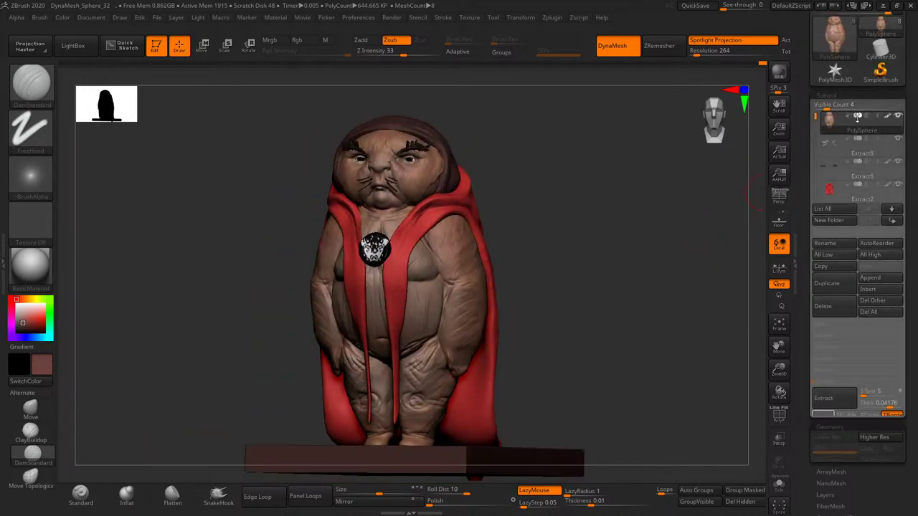
left_click_drag(740, 218, 731, 299)
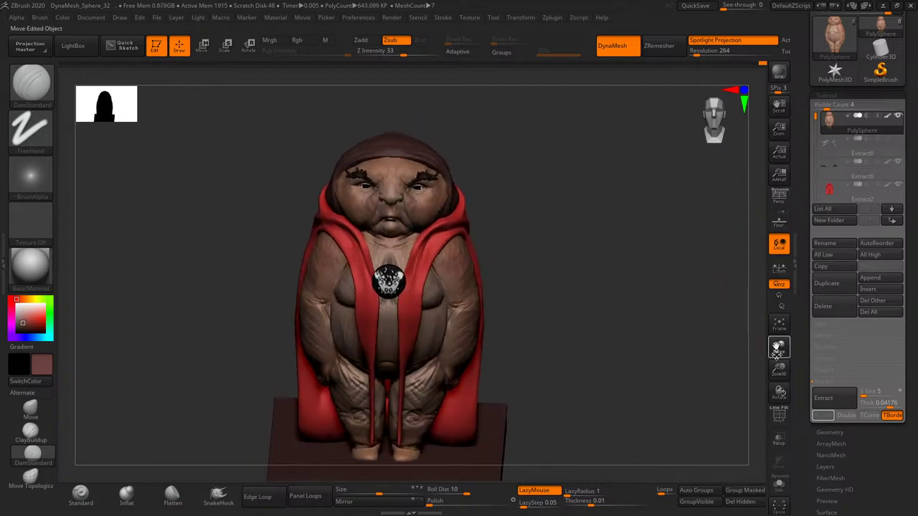
scroll(731, 297, "up", 2)
scroll(728, 295, "up", 2)
scroll(724, 293, "up", 2)
scroll(719, 290, "down", 3)
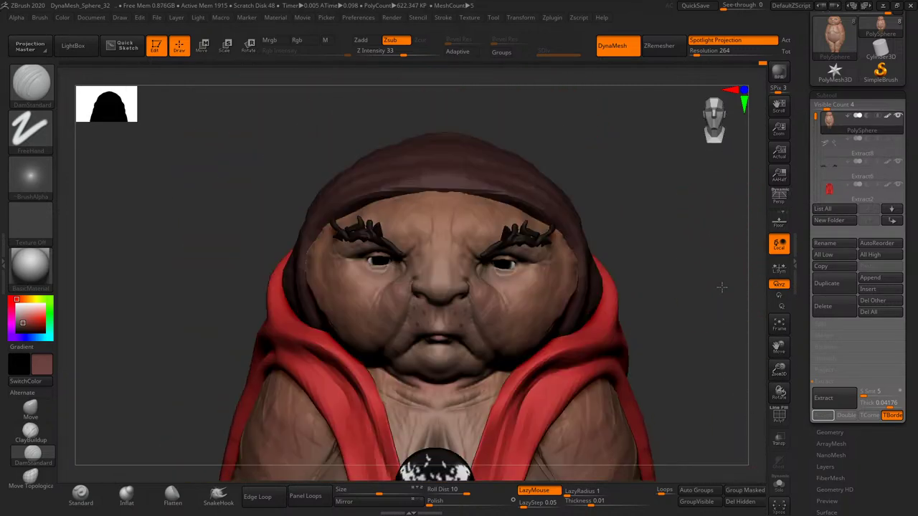
mouse_move(713, 287)
left_mouse_down()
mouse_move(713, 271)
mouse_move(682, 273)
left_mouse_up()
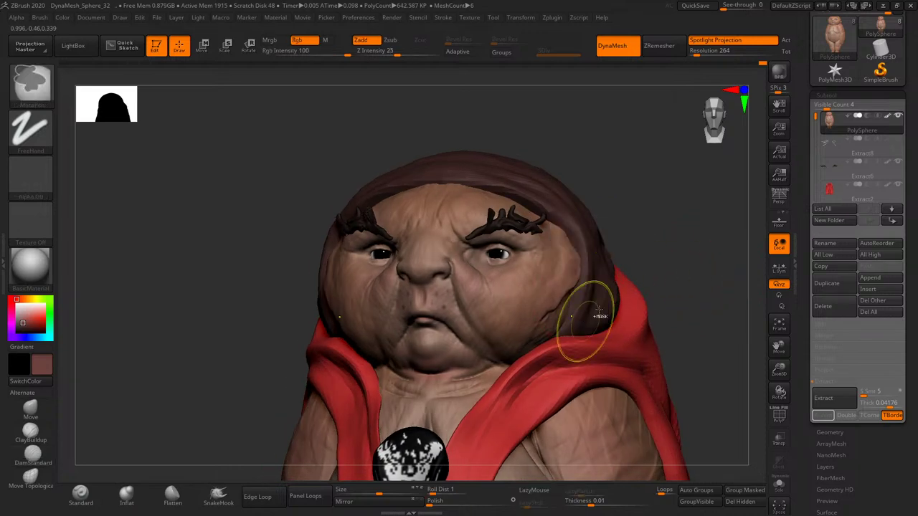
left_click_drag(531, 276, 511, 310, "ctrl")
mouse_move(680, 302)
left_mouse_down("ctrl")
mouse_move(686, 266)
mouse_move(664, 275)
left_mouse_up("ctrl")
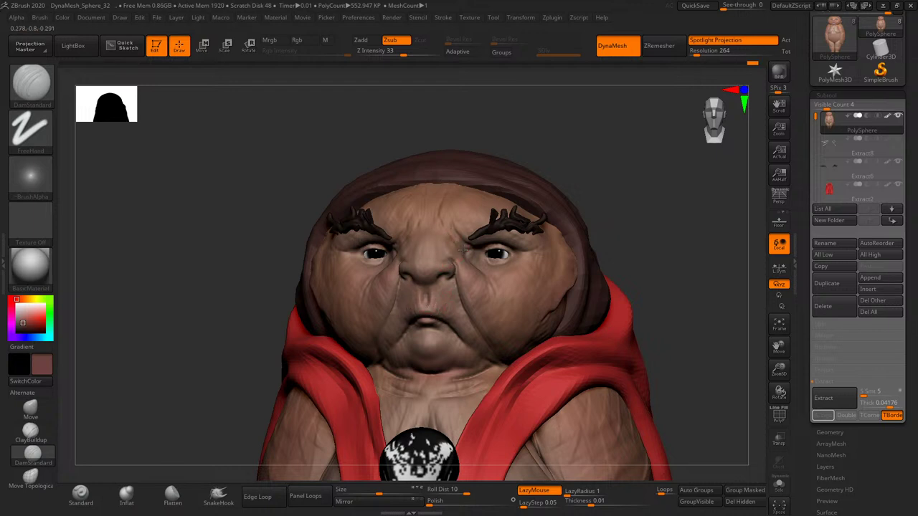
- Carve wrinkle creases across the chin with DamStandard and LazyMouse, then check from the front
mouse_move(467, 251)
left_mouse_down()
mouse_move(452, 242)
mouse_move(444, 211)
left_mouse_up()
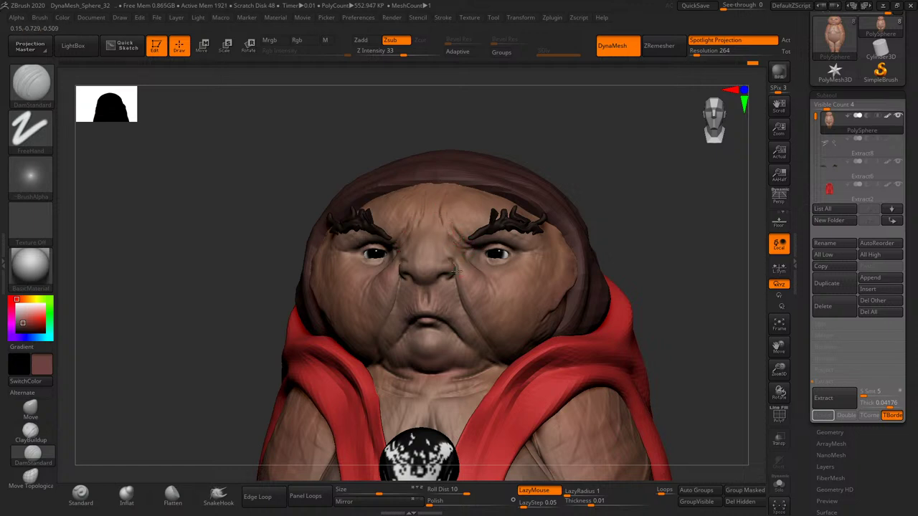
left_click_drag(404, 292, 449, 293)
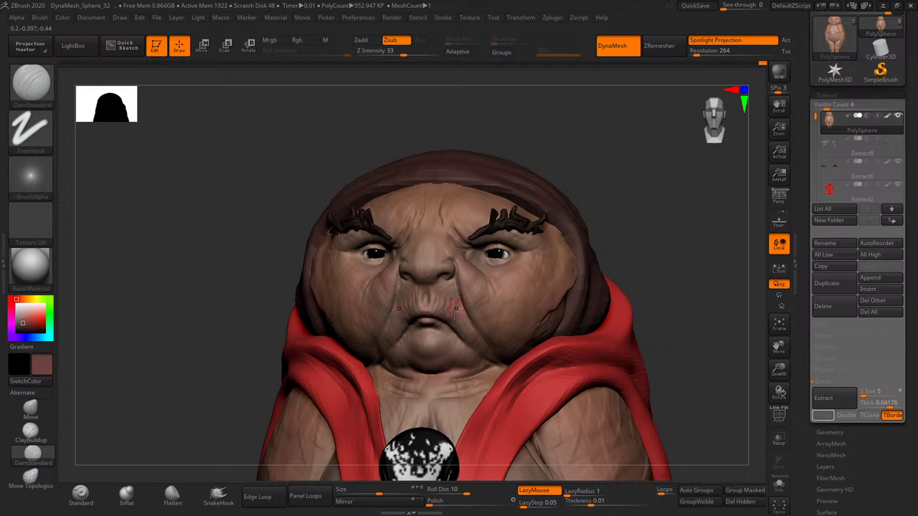
left_click_drag(456, 342, 425, 328)
mouse_move(447, 344)
left_mouse_down()
mouse_move(426, 363)
mouse_move(461, 363)
left_mouse_up()
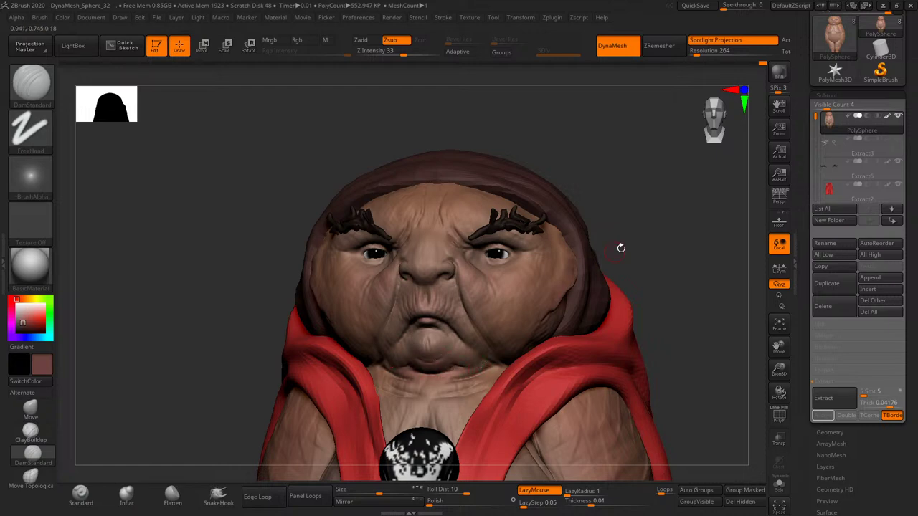
left_click_drag(619, 246, 494, 294)
left_click_drag(571, 205, 489, 276)
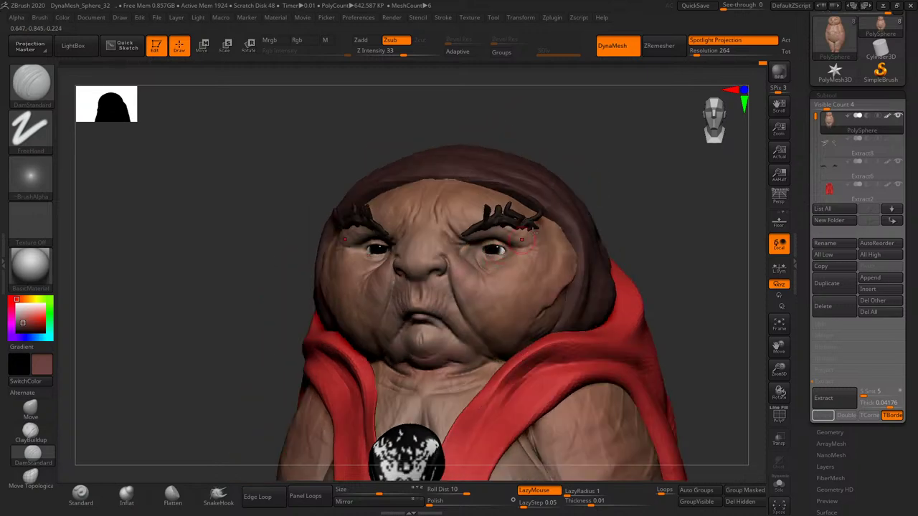
left_click_drag(612, 199, 500, 296)
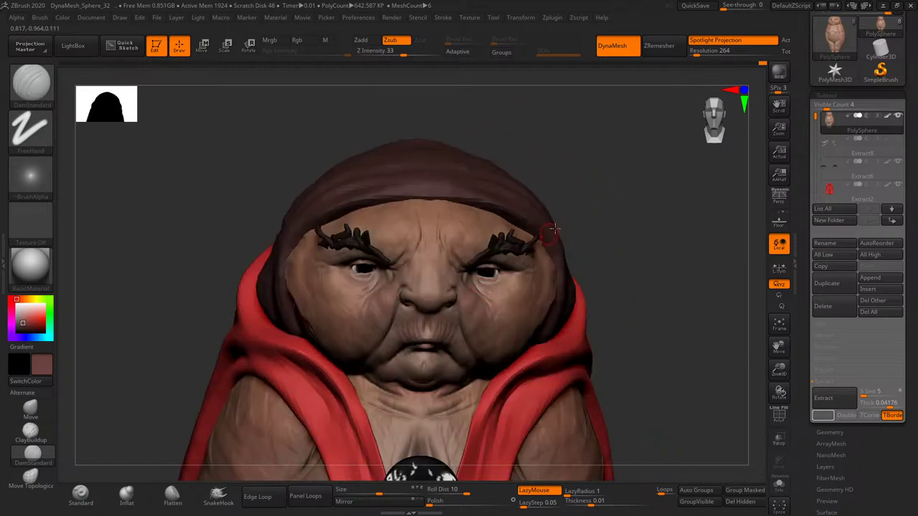
left_click_drag(553, 229, 489, 280, "shift")
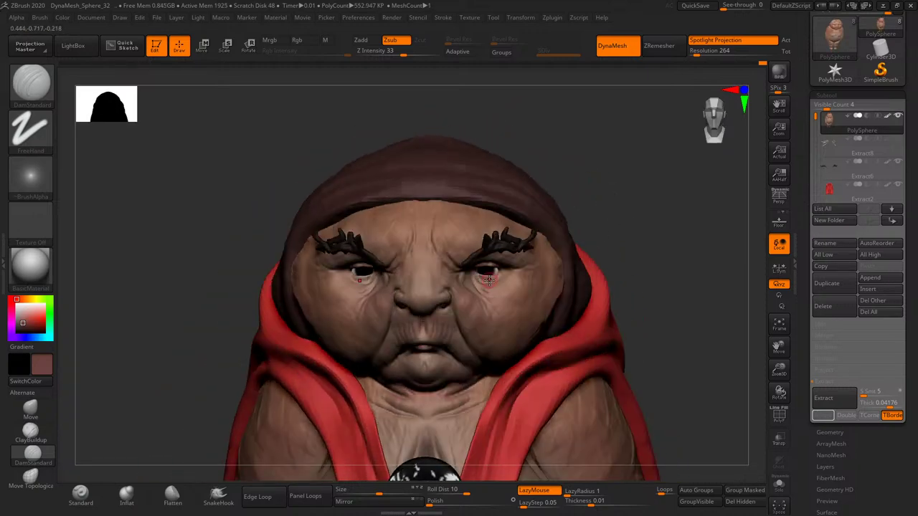
left_click_drag(588, 221, 568, 220)
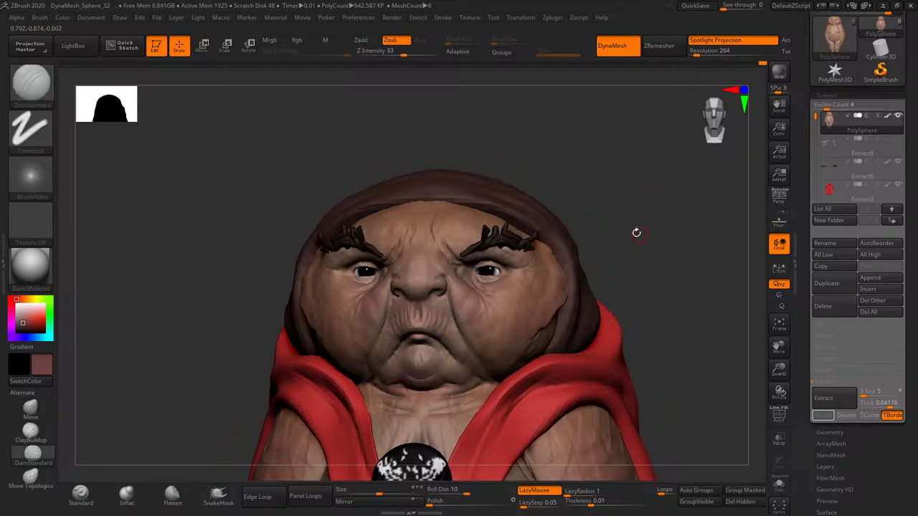
left_click_drag(615, 242, 528, 330)
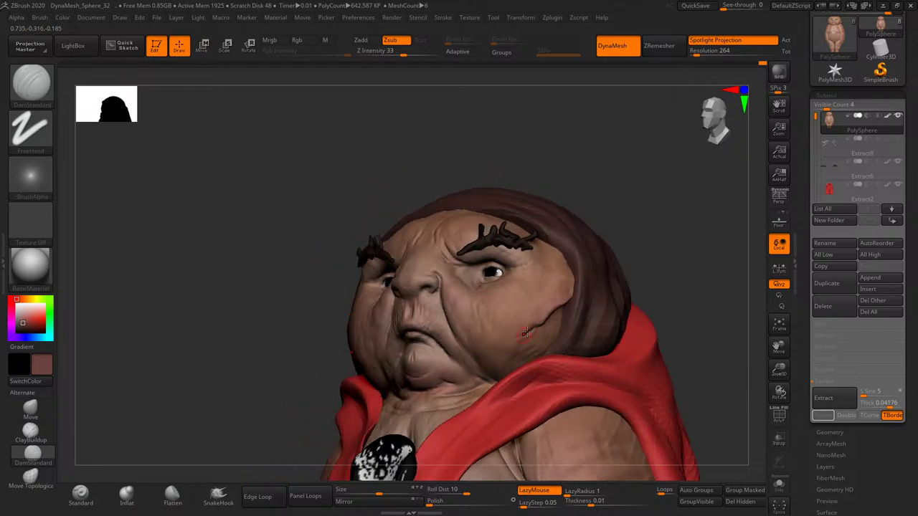
left_click_drag(625, 260, 531, 336)
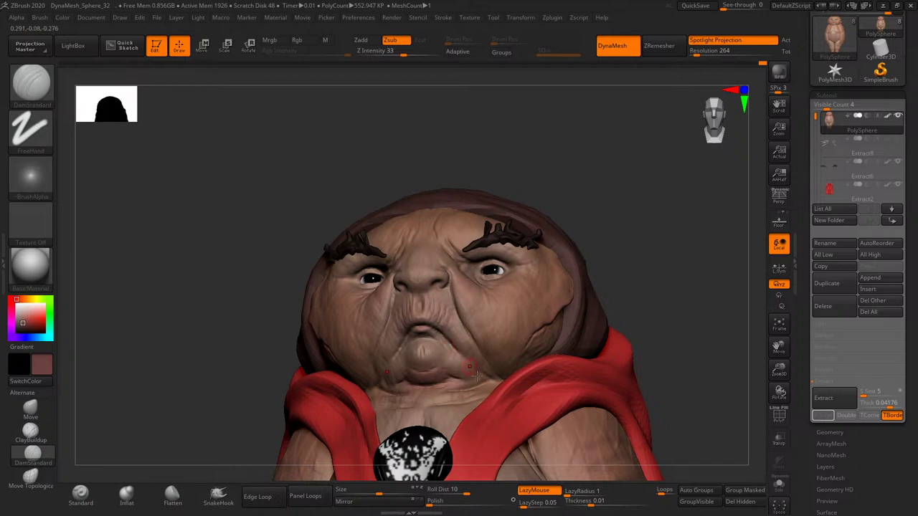
left_click_drag(575, 222, 446, 348)
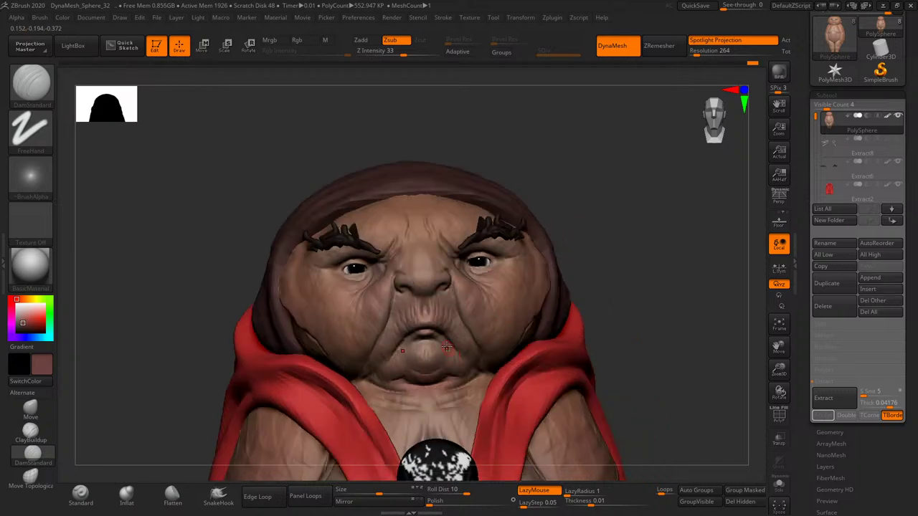
left_click_drag(574, 263, 452, 429)
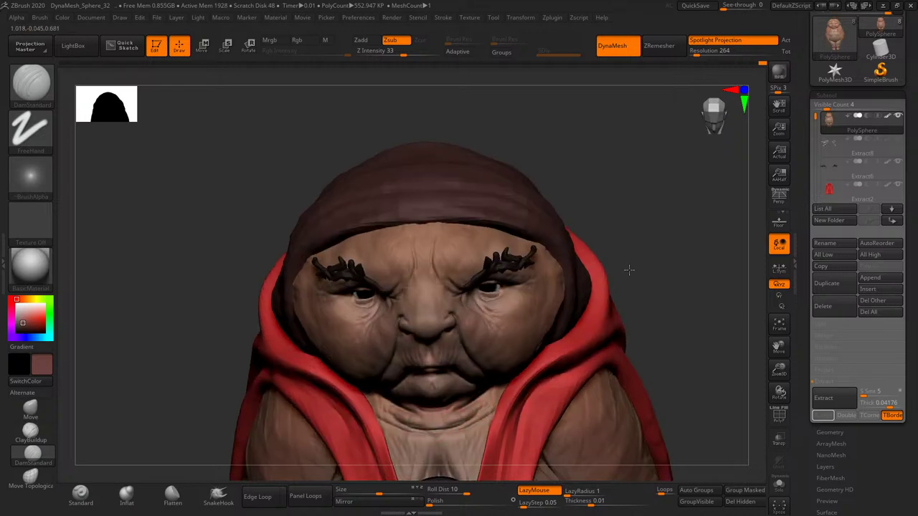
left_click_drag(484, 406, 452, 416)
mouse_move(513, 368)
left_mouse_down()
mouse_move(650, 256)
mouse_move(518, 313)
left_mouse_up()
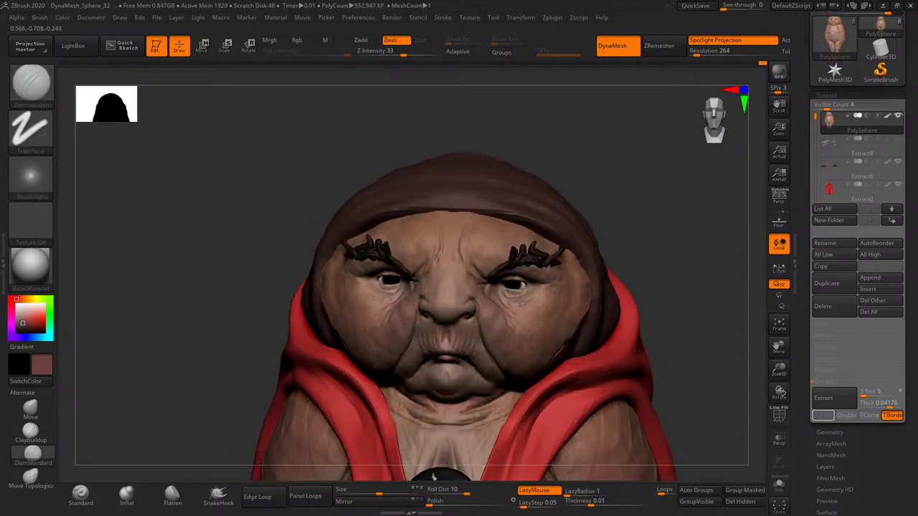
left_click_drag(606, 231, 582, 224)
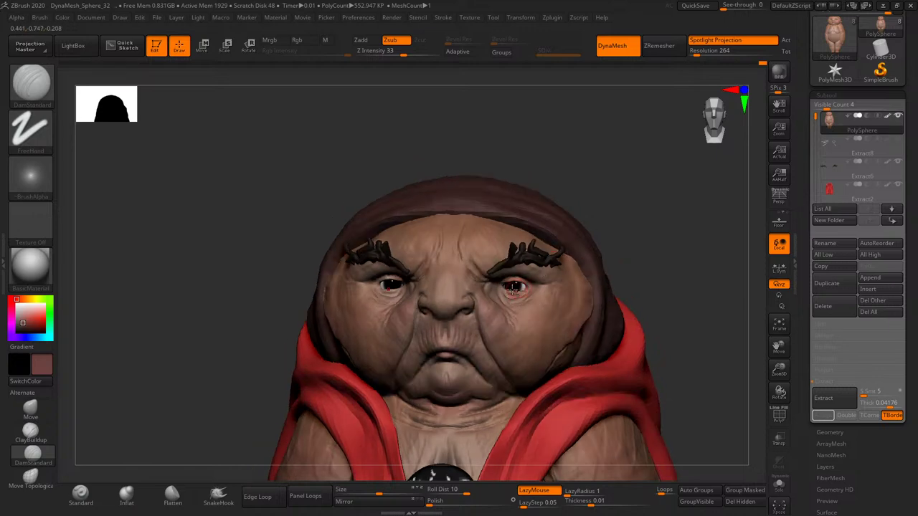
left_click_drag(543, 271, 535, 276)
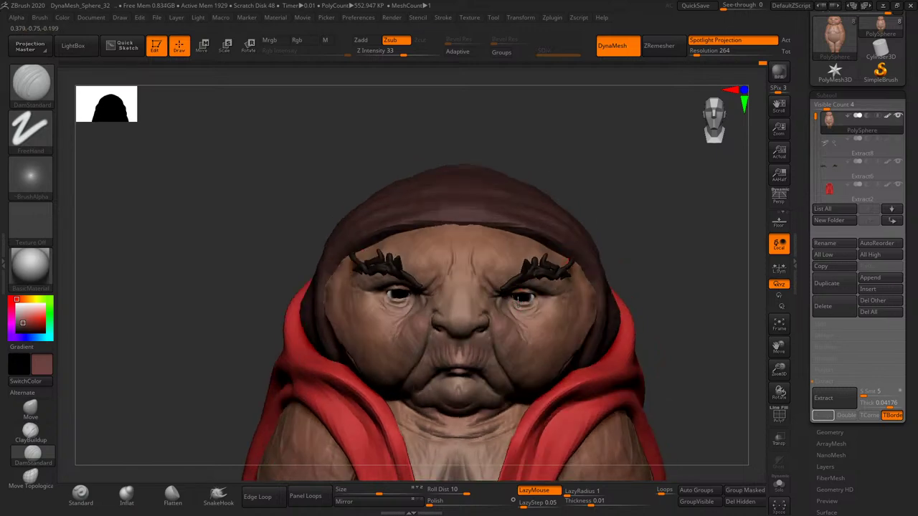
left_click_drag(602, 231, 502, 282)
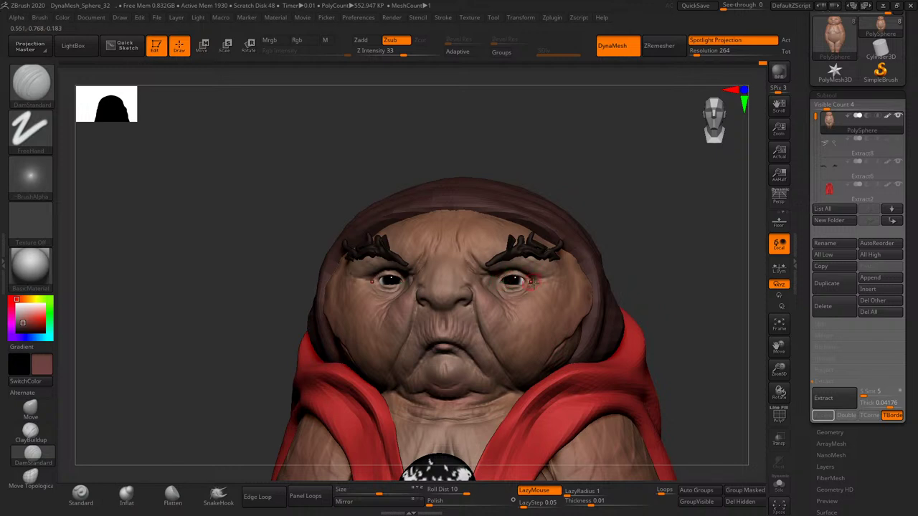
left_click_drag(660, 251, 645, 248)
left_click_drag(815, 115, 815, 147)
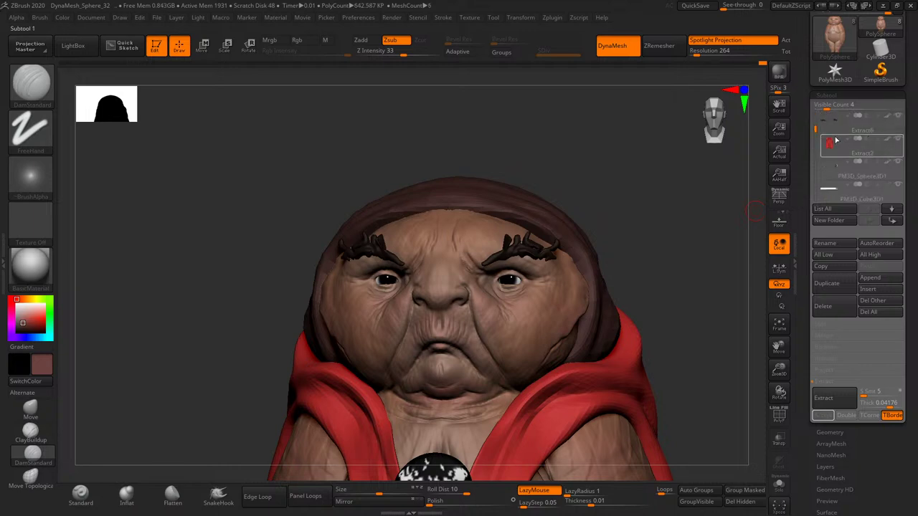
- Hide the brown hood subtool to reveal the pointed ears and look over the head
left_click(871, 172)
left_click(896, 184)
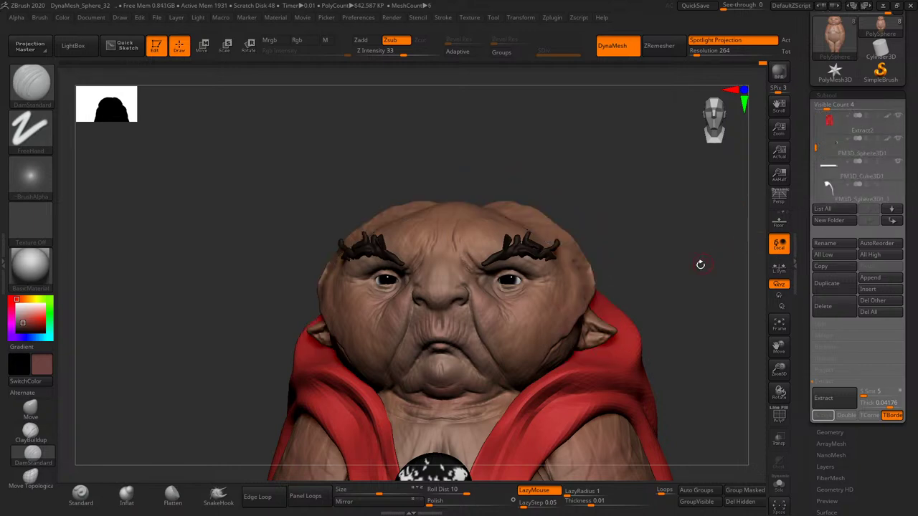
mouse_move(699, 262)
left_mouse_down()
mouse_move(689, 234)
mouse_move(698, 263)
mouse_move(682, 236)
mouse_move(603, 265)
left_mouse_up()
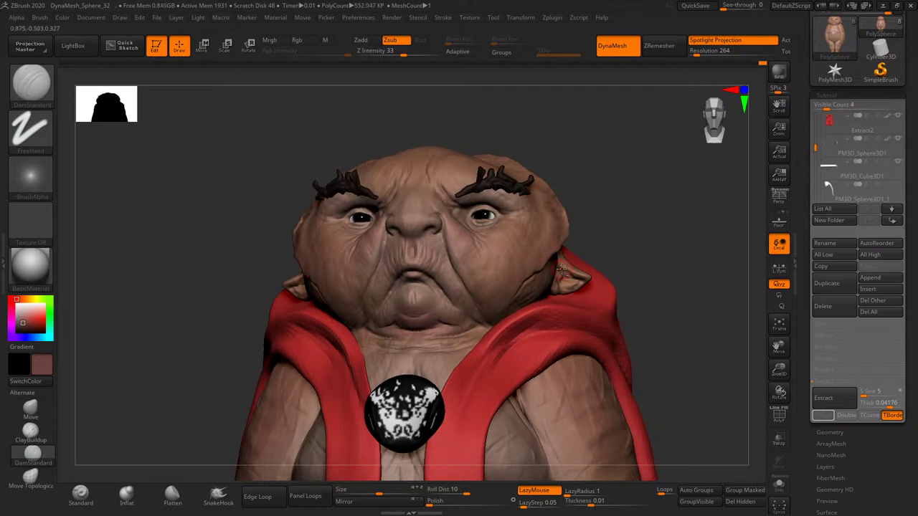
right_click_drag(563, 271, 565, 283)
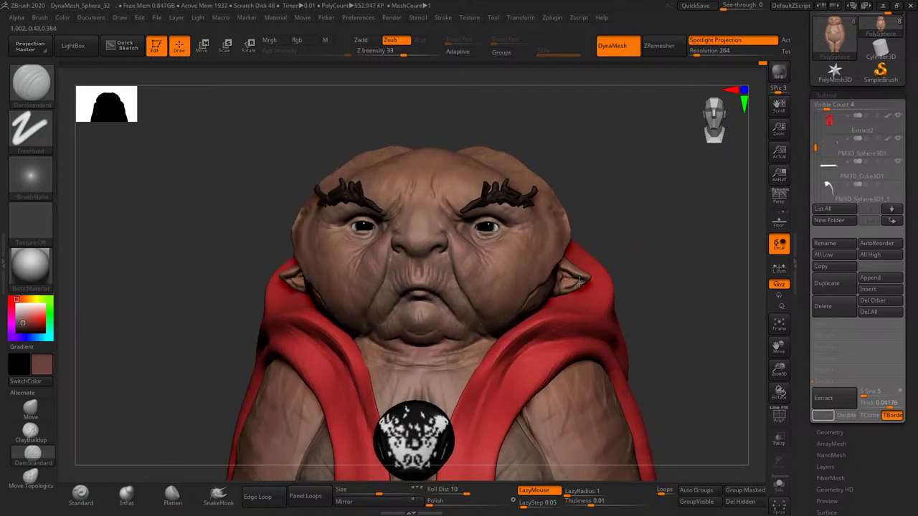
right_click_drag(610, 257, 575, 285)
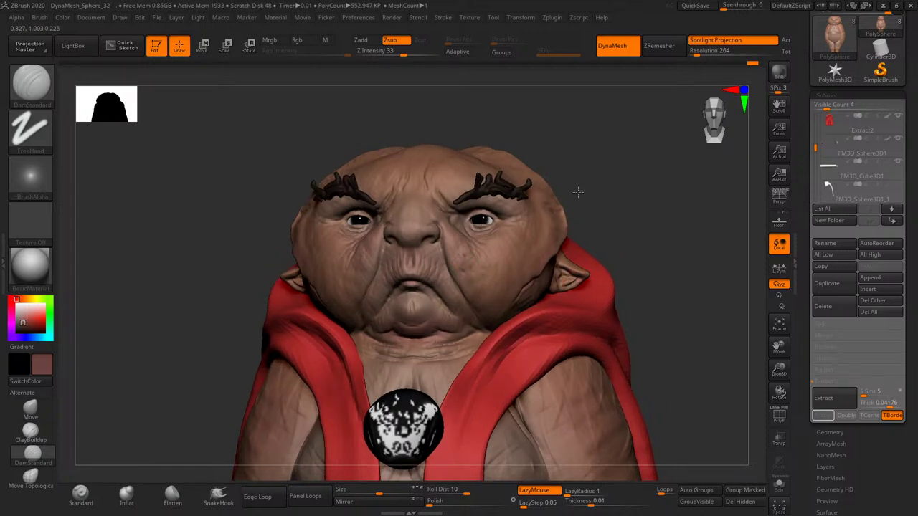
right_click_drag(459, 245, 454, 259)
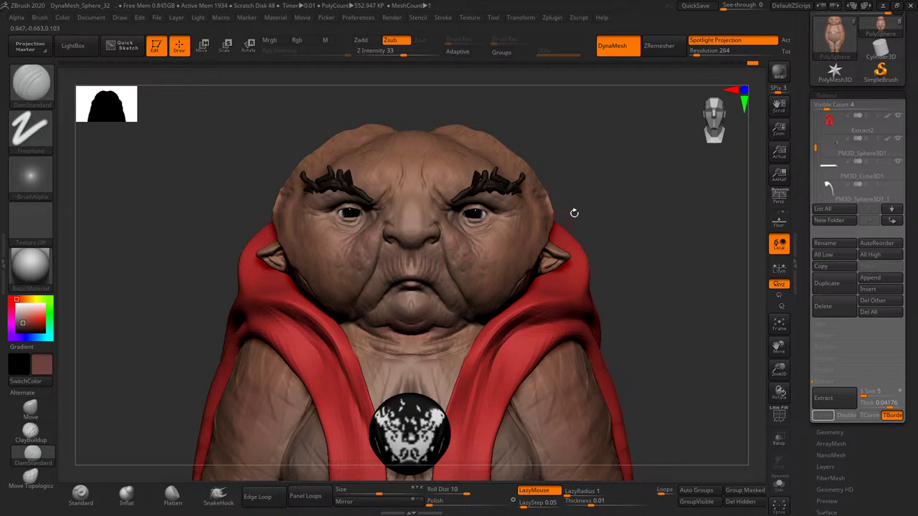
mouse_move(573, 213)
left_mouse_down()
mouse_move(586, 162)
mouse_move(446, 239)
left_mouse_up()
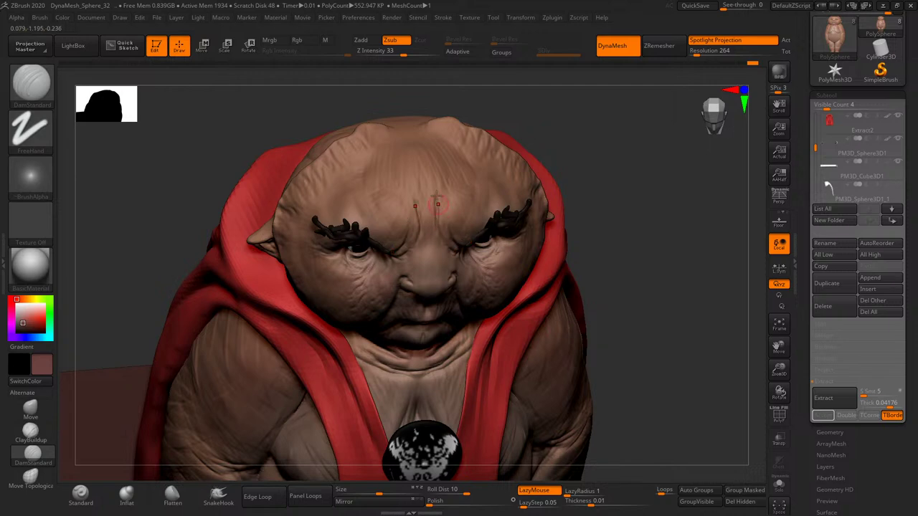
mouse_move(587, 149)
left_mouse_down("shift")
mouse_move(648, 236)
mouse_move(650, 228)
left_mouse_up("shift")
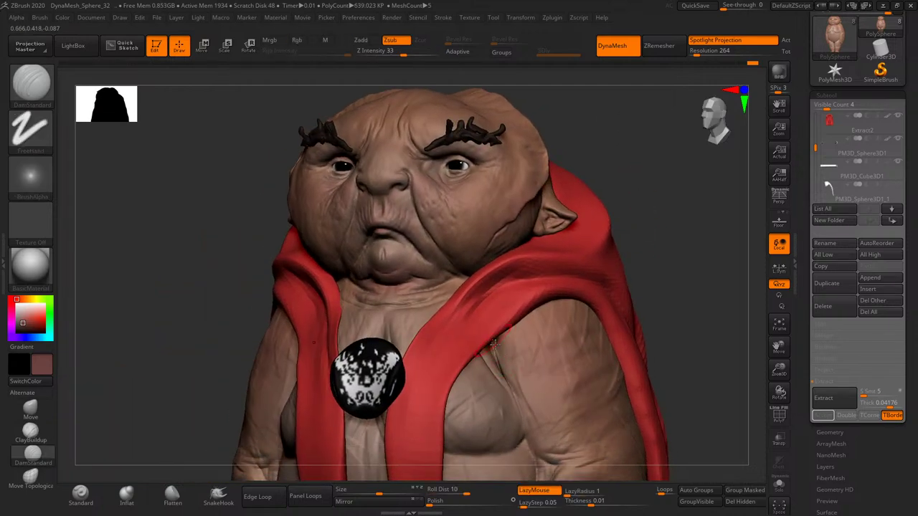
- Carve a crease along the chest fold with DamStandard and orbit to check it
left_click_drag(501, 353, 523, 438)
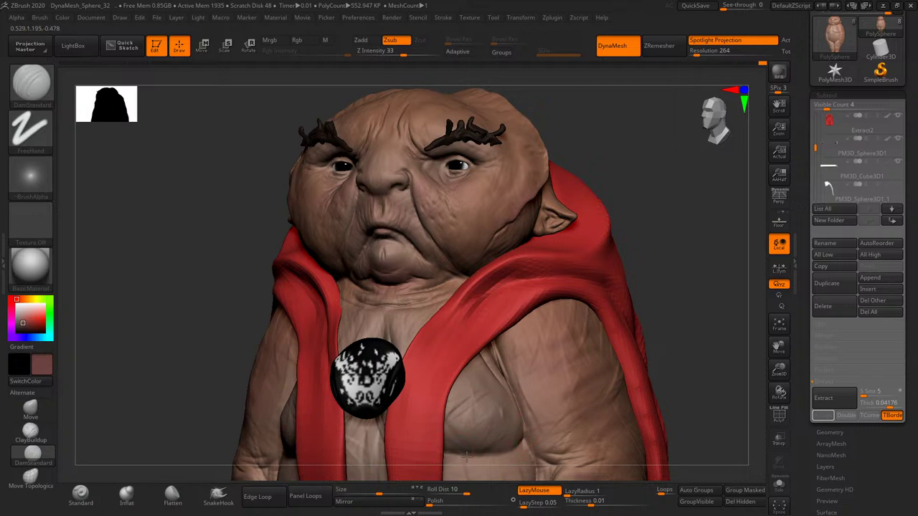
key("ctrl")
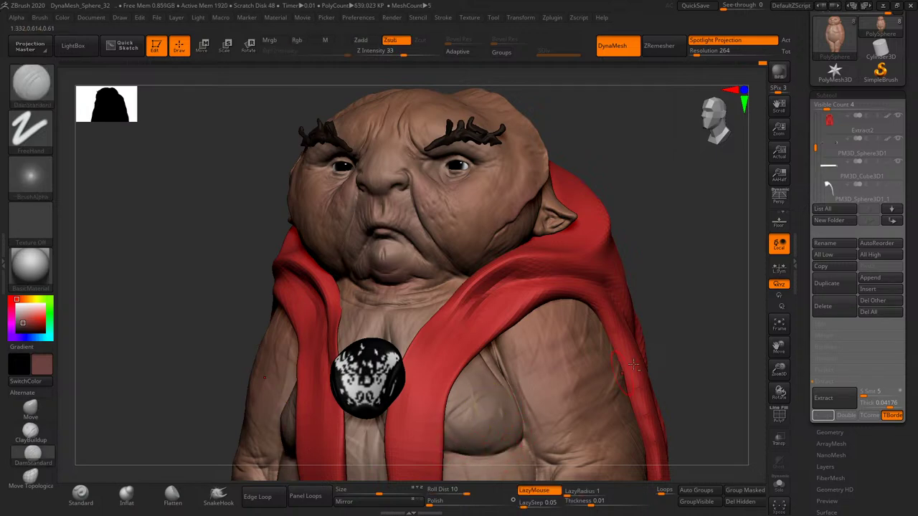
mouse_move(634, 366)
left_mouse_down("alt")
mouse_move(636, 305)
mouse_move(607, 375)
left_mouse_up("alt")
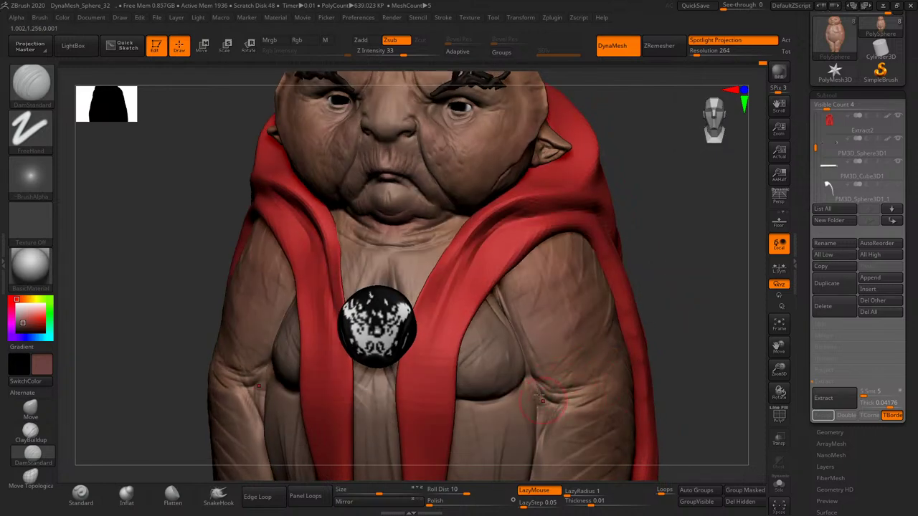
left_click_drag(678, 263, 481, 439)
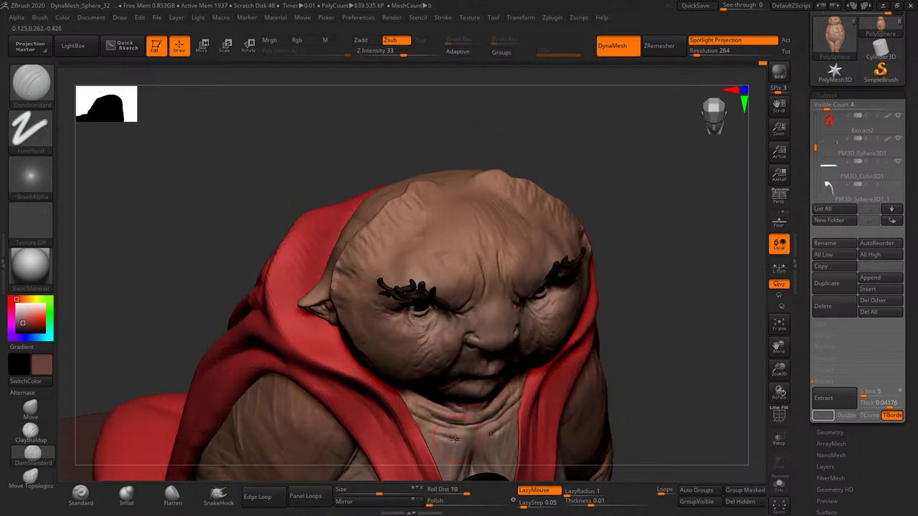
mouse_move(636, 327)
left_mouse_down()
mouse_move(648, 272)
mouse_move(674, 256)
mouse_move(674, 246)
mouse_move(644, 237)
mouse_move(663, 244)
left_mouse_up()
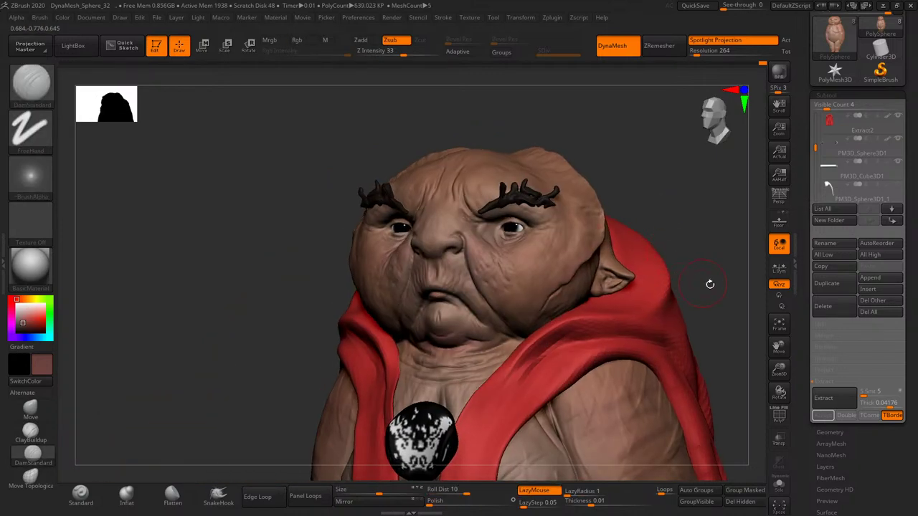
mouse_move(780, 369)
left_mouse_down()
mouse_move(744, 340)
mouse_move(688, 251)
left_mouse_up()
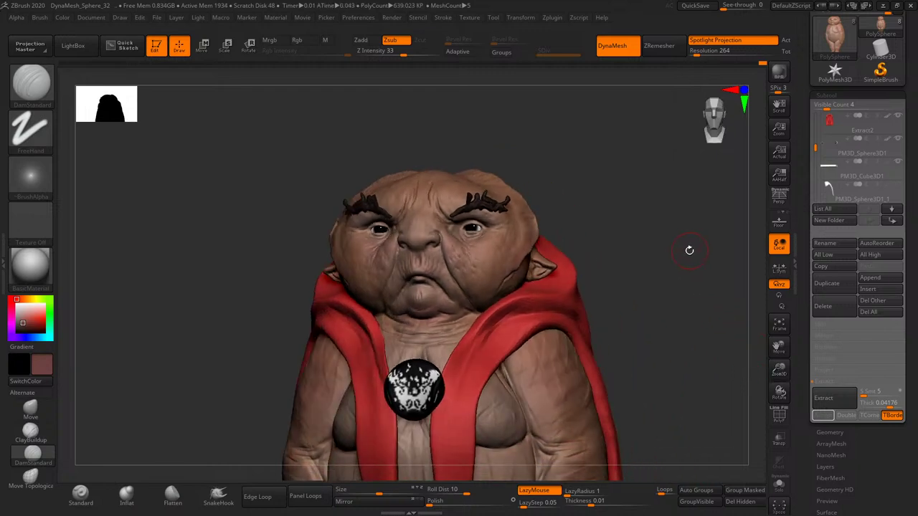
left_click(329, 347, "alt")
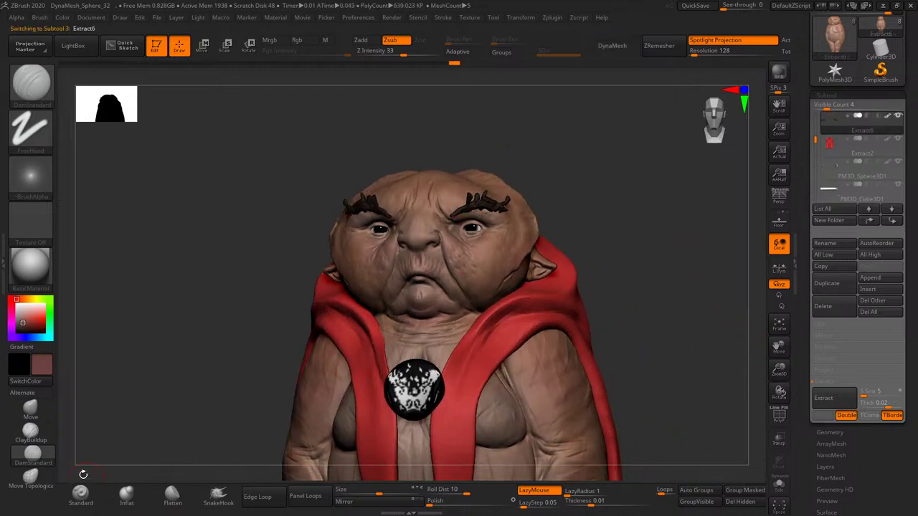
left_click(30, 408)
left_click_drag(528, 154, 480, 192)
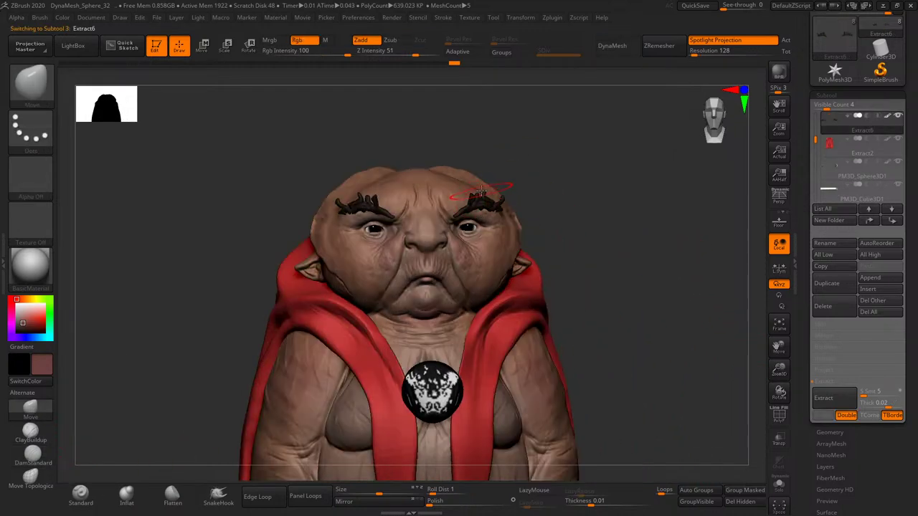
mouse_move(553, 180)
left_mouse_down()
mouse_move(559, 160)
mouse_move(483, 193)
left_mouse_up()
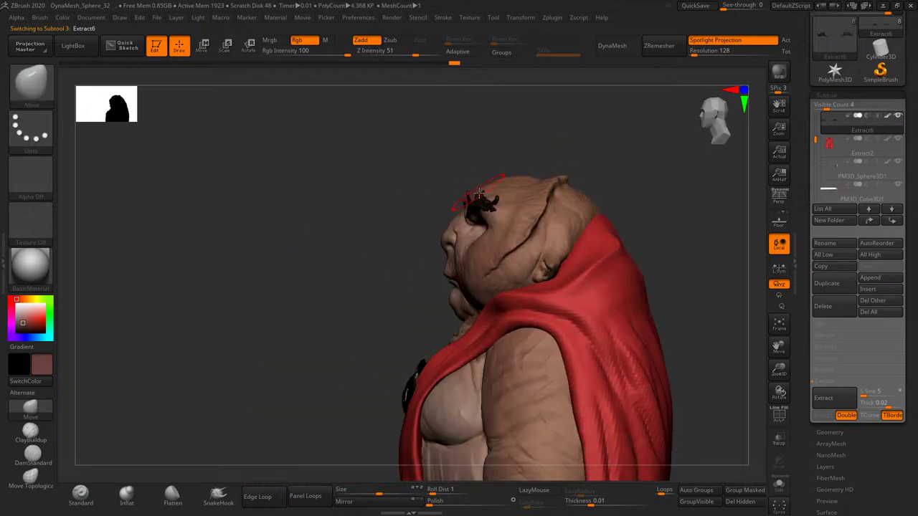
mouse_move(525, 145)
left_mouse_down()
mouse_move(508, 191)
mouse_move(475, 203)
mouse_move(547, 194)
mouse_move(482, 195)
mouse_move(475, 208)
left_mouse_up()
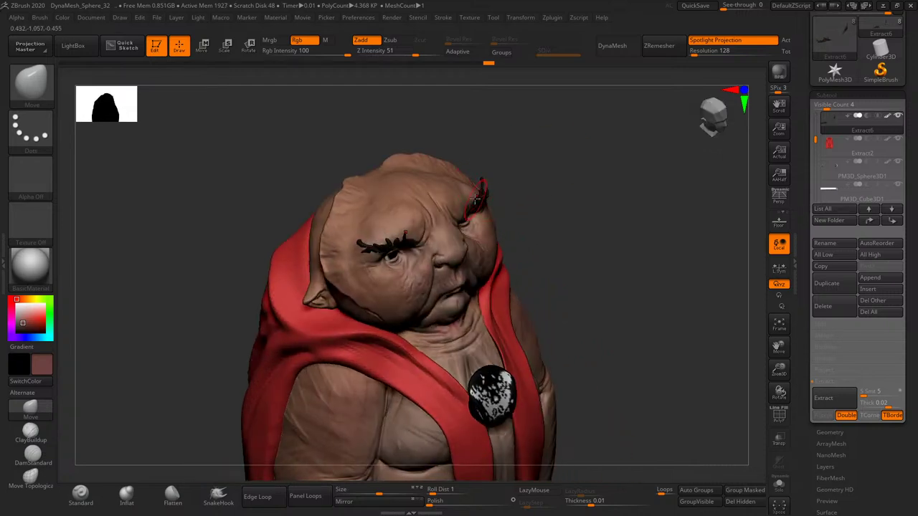
left_click_drag(524, 180, 488, 212)
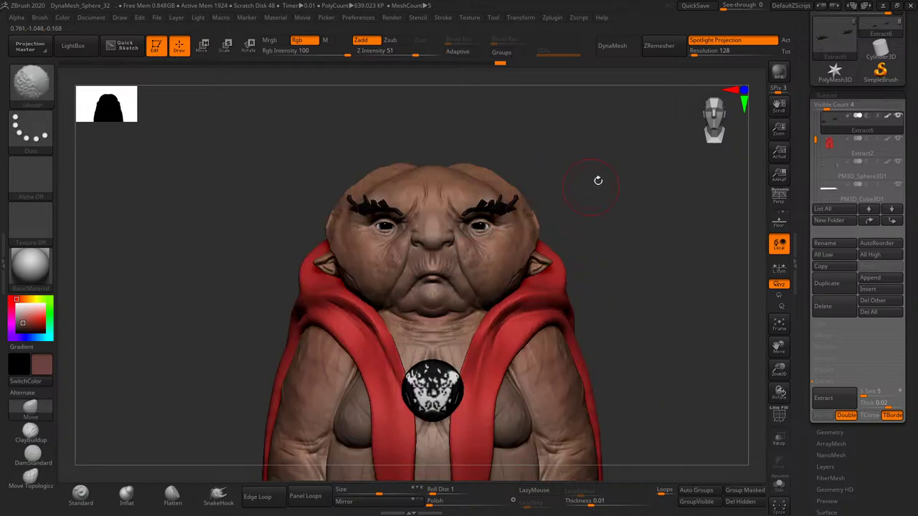
mouse_move(596, 180)
left_mouse_down()
mouse_move(588, 160)
mouse_move(581, 165)
mouse_move(592, 145)
mouse_move(499, 199)
mouse_move(568, 168)
mouse_move(576, 184)
mouse_move(538, 172)
mouse_move(494, 195)
mouse_move(538, 168)
mouse_move(505, 203)
left_mouse_up()
key("s")
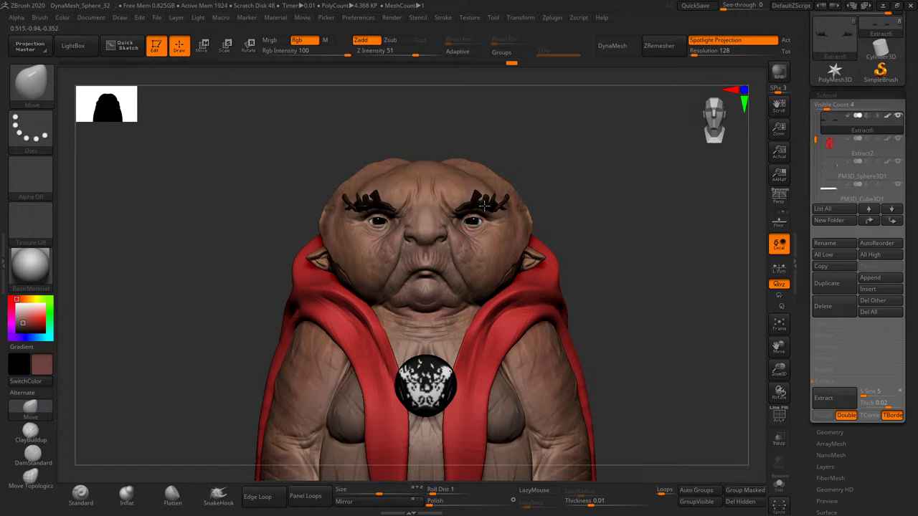
mouse_move(637, 231)
left_mouse_down()
mouse_move(581, 219)
mouse_move(430, 358)
left_mouse_up()
left_click(318, 441, "alt")
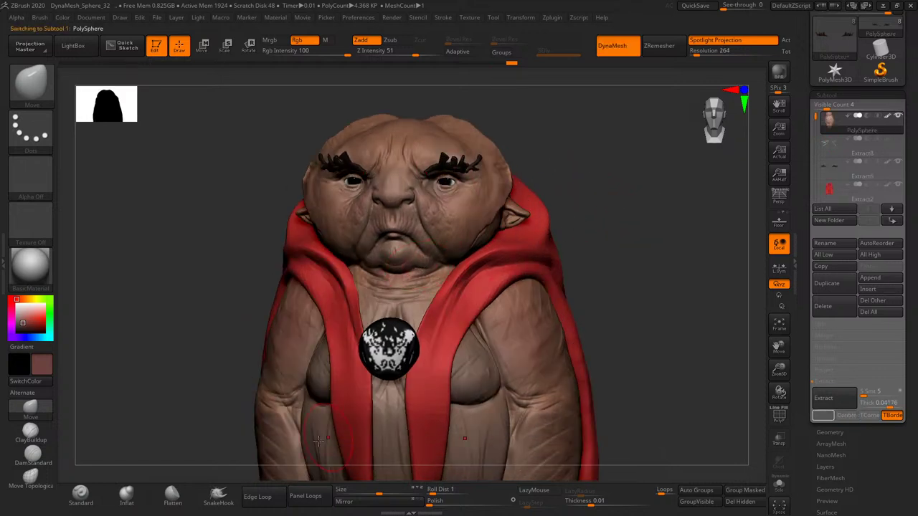
left_click(129, 495)
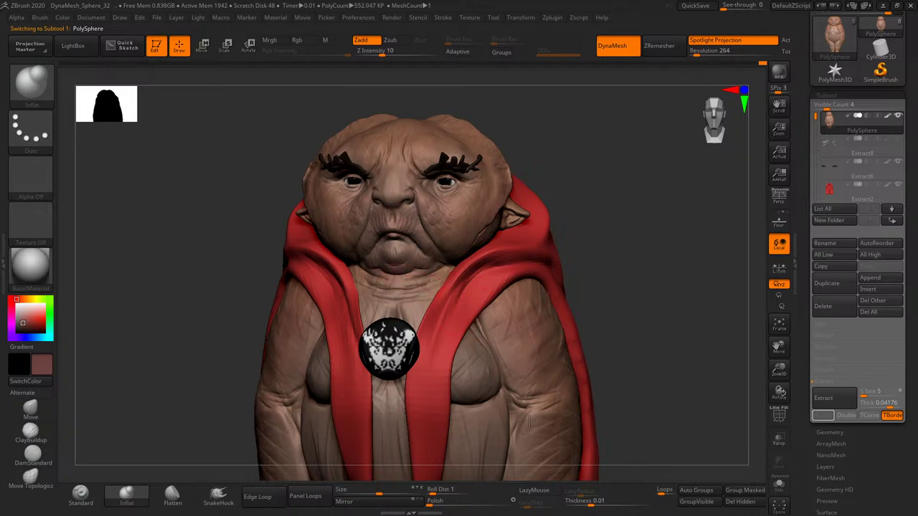
mouse_move(507, 468)
left_mouse_down()
mouse_move(622, 320)
mouse_move(732, 332)
left_mouse_up()
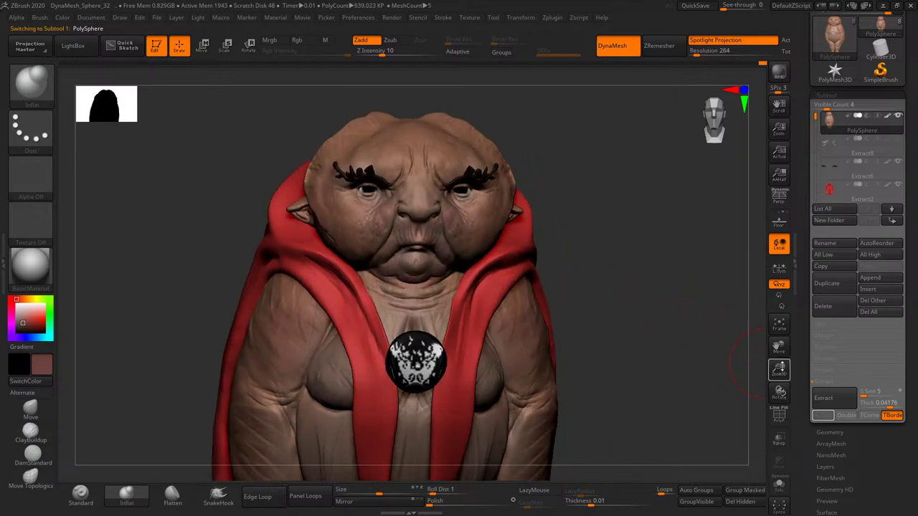
mouse_move(750, 362)
left_mouse_down()
mouse_move(666, 334)
mouse_move(681, 352)
mouse_move(660, 303)
mouse_move(646, 322)
mouse_move(655, 322)
mouse_move(641, 324)
mouse_move(726, 253)
mouse_move(668, 279)
mouse_move(696, 283)
mouse_move(672, 303)
mouse_move(711, 302)
mouse_move(564, 202)
mouse_move(613, 196)
left_mouse_up()
left_click(898, 188)
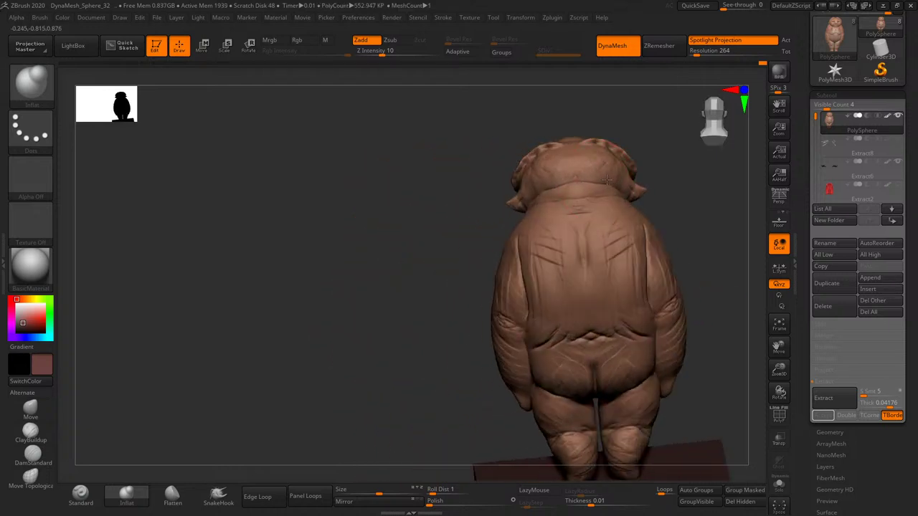
left_click_drag(661, 213, 549, 215)
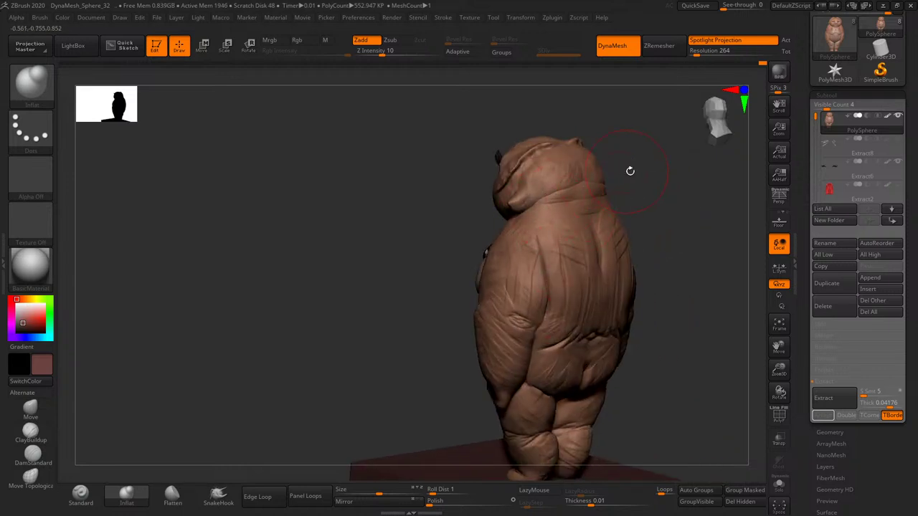
mouse_move(630, 171)
left_mouse_down()
mouse_move(650, 166)
mouse_move(586, 198)
left_mouse_up()
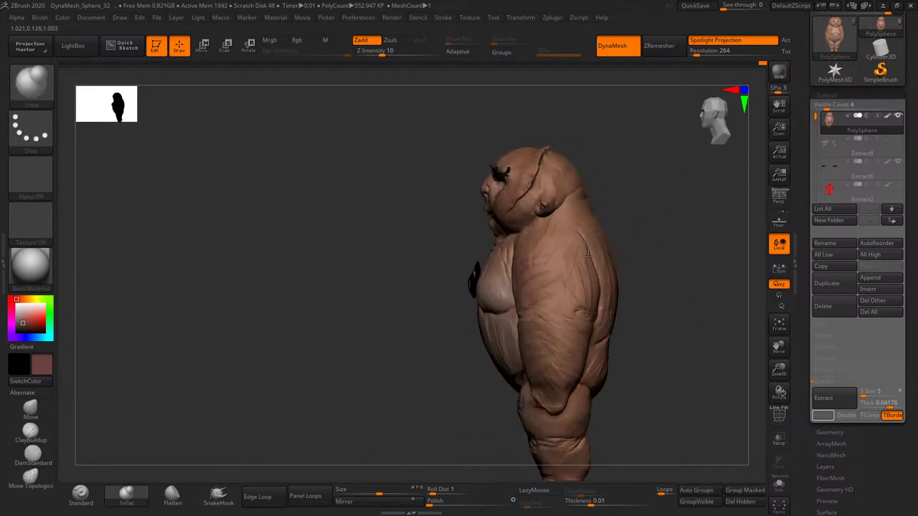
left_click_drag(587, 256, 551, 325, "shift")
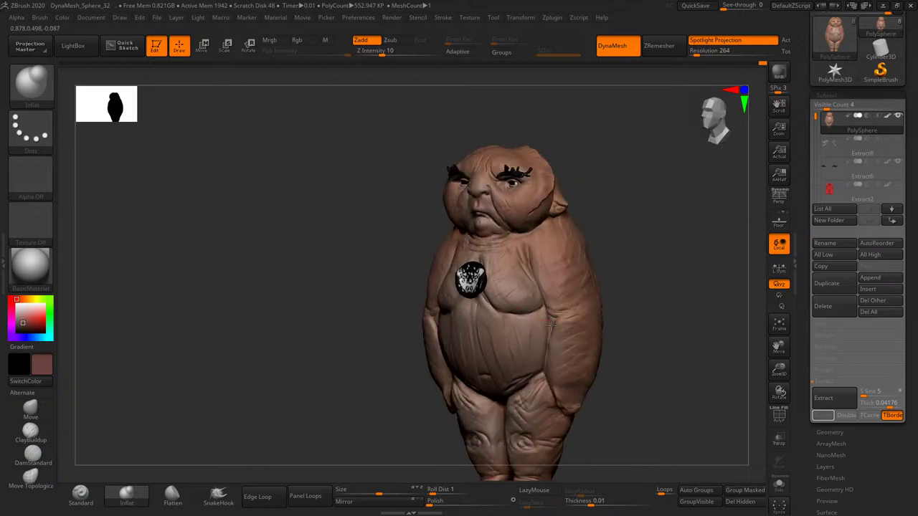
left_click_drag(553, 357, 500, 305, "shift")
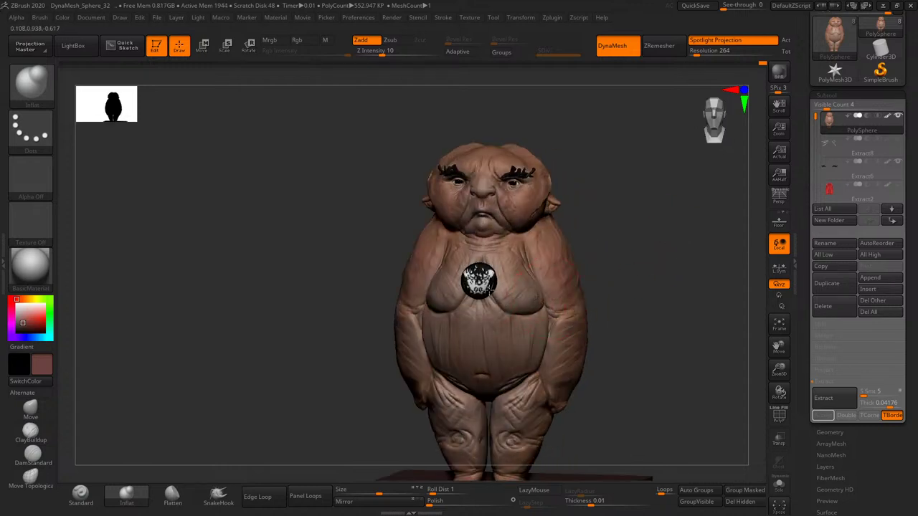
- Show the red cloak subtool again and frame the creature from the front
left_click(897, 167)
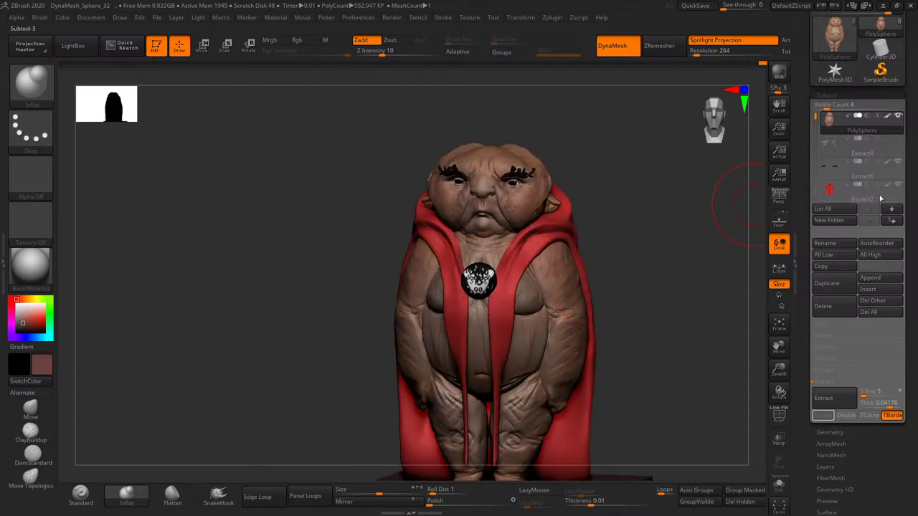
mouse_move(696, 254)
left_mouse_down("alt")
mouse_move(641, 210)
mouse_move(689, 281)
mouse_move(682, 299)
mouse_move(690, 280)
mouse_move(661, 294)
mouse_move(746, 237)
left_mouse_up("alt")
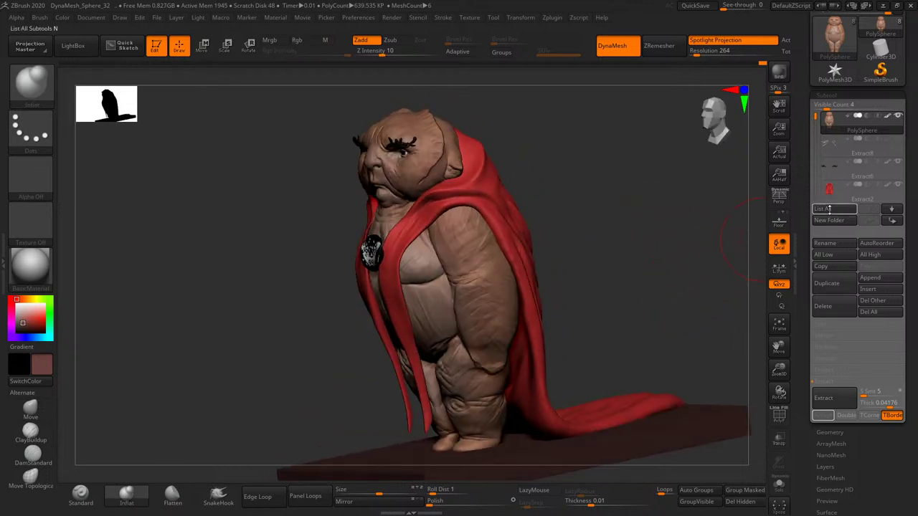
mouse_move(780, 370)
left_mouse_down()
mouse_move(688, 322)
mouse_move(703, 322)
mouse_move(708, 340)
mouse_move(705, 322)
mouse_move(722, 322)
mouse_move(690, 320)
mouse_move(703, 316)
mouse_move(697, 366)
mouse_move(707, 332)
mouse_move(686, 337)
mouse_move(705, 325)
mouse_move(700, 354)
mouse_move(706, 345)
left_mouse_up()
- Unhide the whiskers and hair cap subtools, then open the Insert mesh picker
left_click(898, 138)
mouse_move(828, 120)
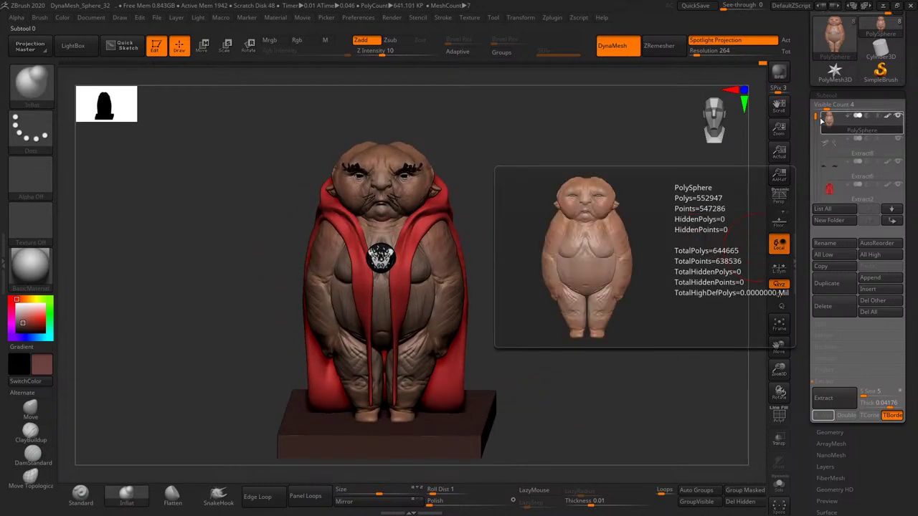
left_click_drag(815, 116, 820, 140)
left_click(901, 189)
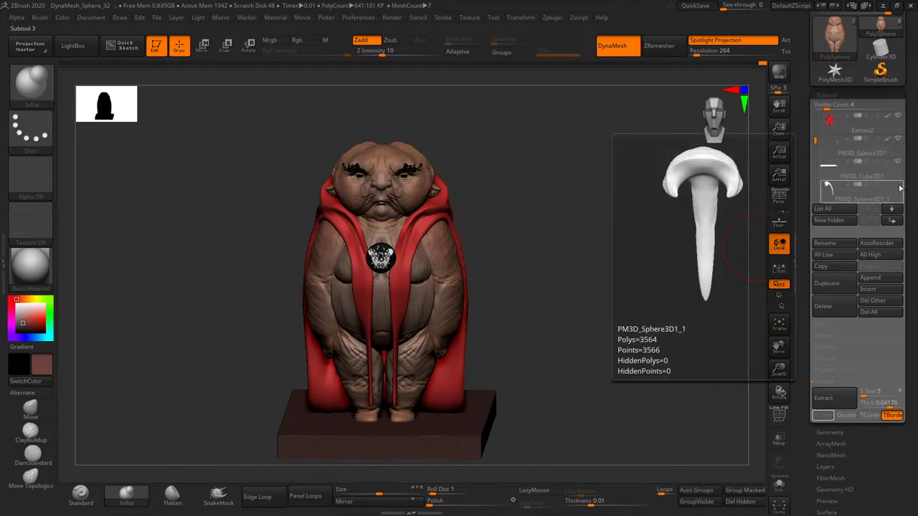
mouse_move(722, 266)
left_mouse_down()
mouse_move(619, 286)
mouse_move(631, 284)
mouse_move(624, 295)
mouse_move(654, 310)
mouse_move(713, 306)
mouse_move(638, 311)
mouse_move(667, 308)
left_mouse_up()
left_click(885, 290)
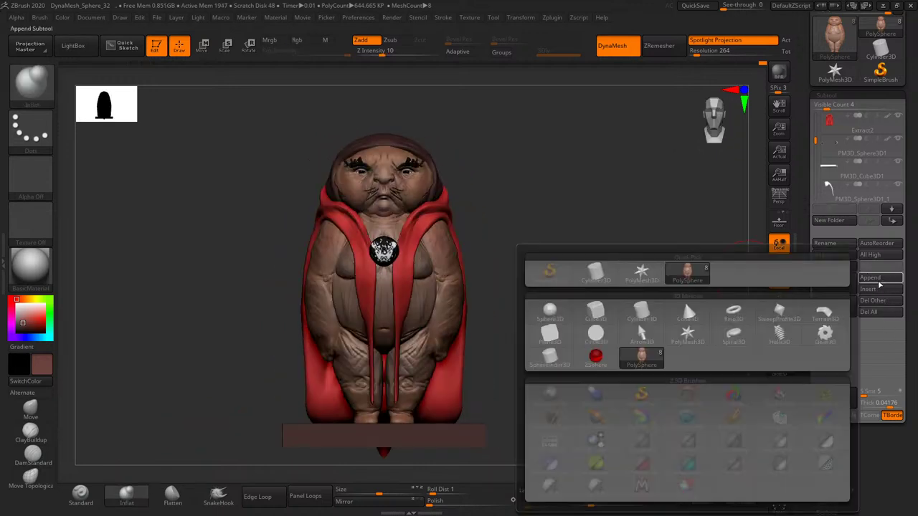
- Insert a Cube3D and move and stretch it into a thin upright post on the base
left_click(636, 312)
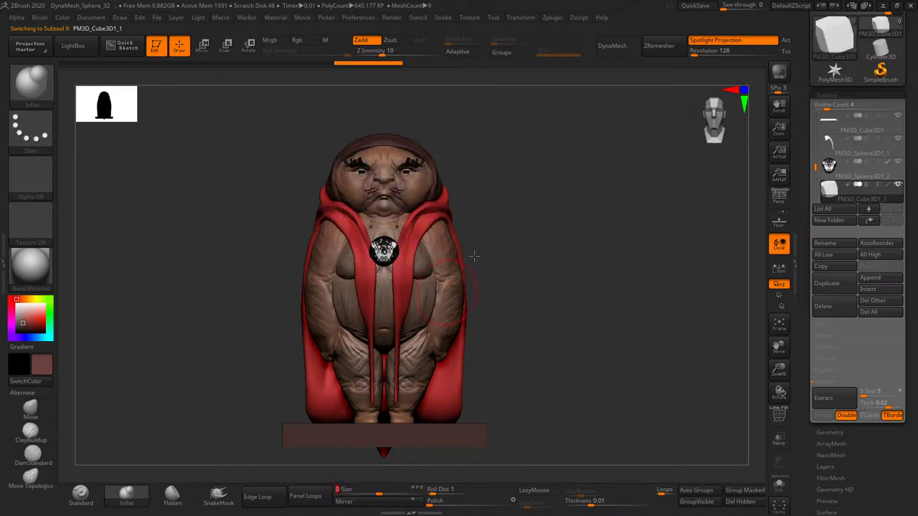
left_click_drag(472, 256, 599, 200)
key("w")
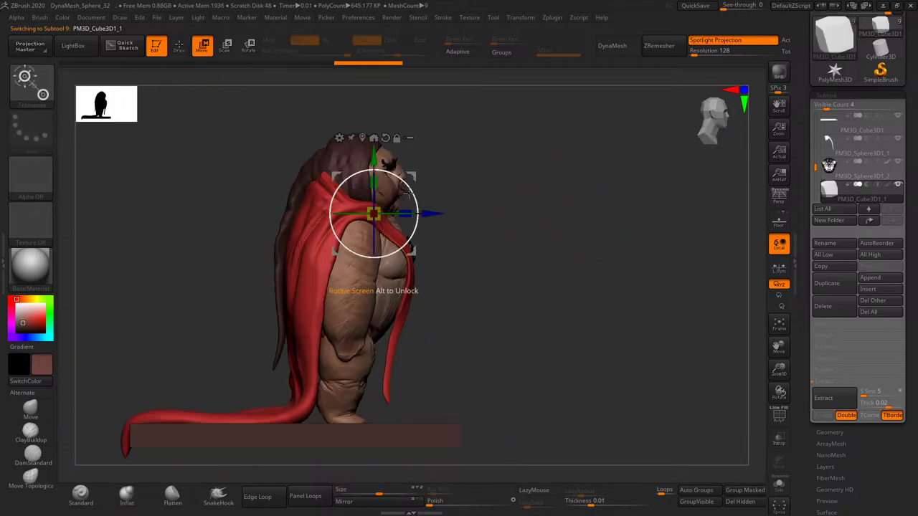
left_click_drag(373, 213, 451, 213)
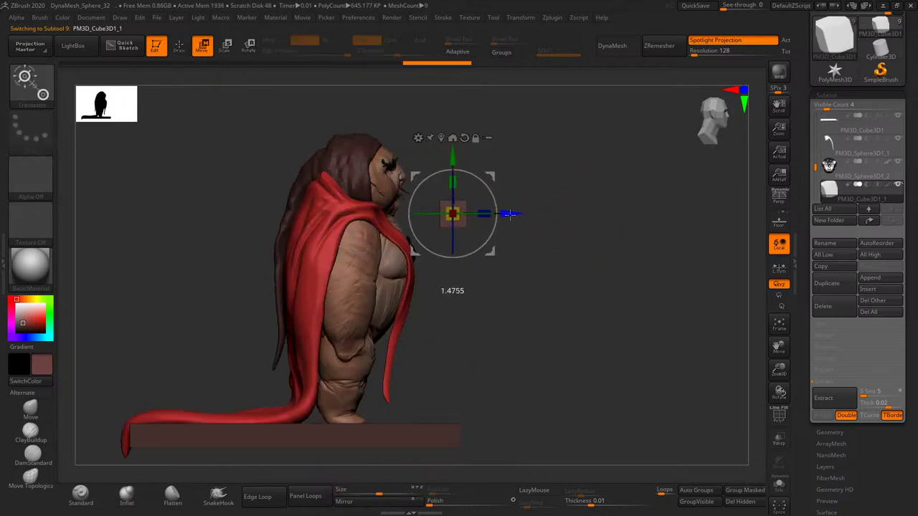
left_click_drag(452, 179, 465, 362)
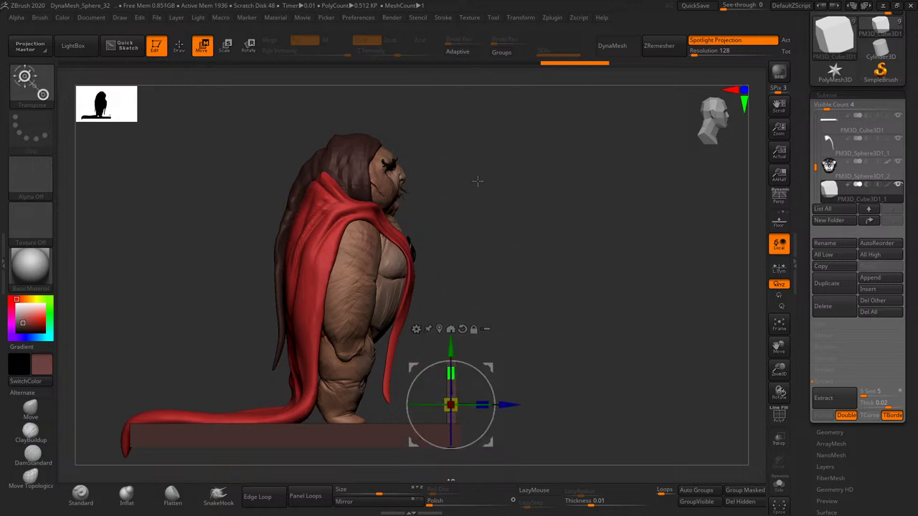
left_click_drag(456, 391, 455, 362)
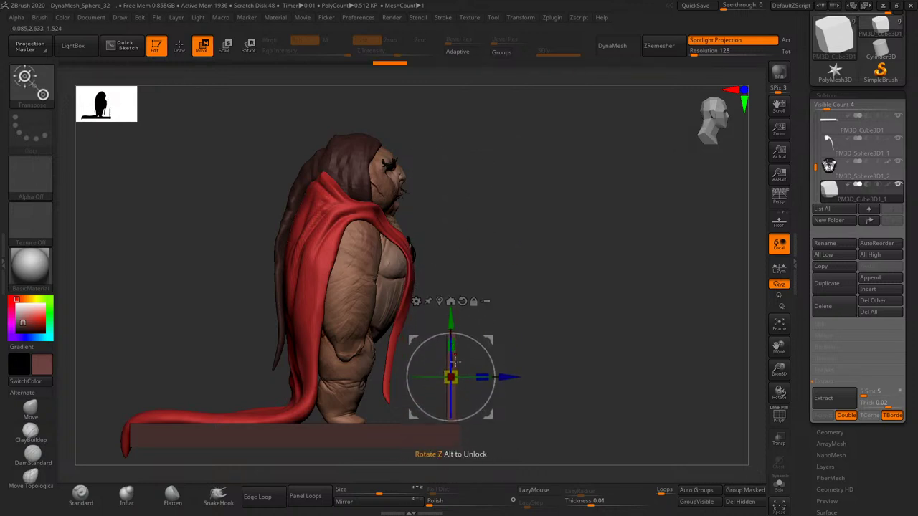
mouse_move(451, 325)
left_mouse_down()
mouse_move(451, 272)
mouse_move(464, 314)
mouse_move(452, 309)
mouse_move(451, 318)
left_mouse_up()
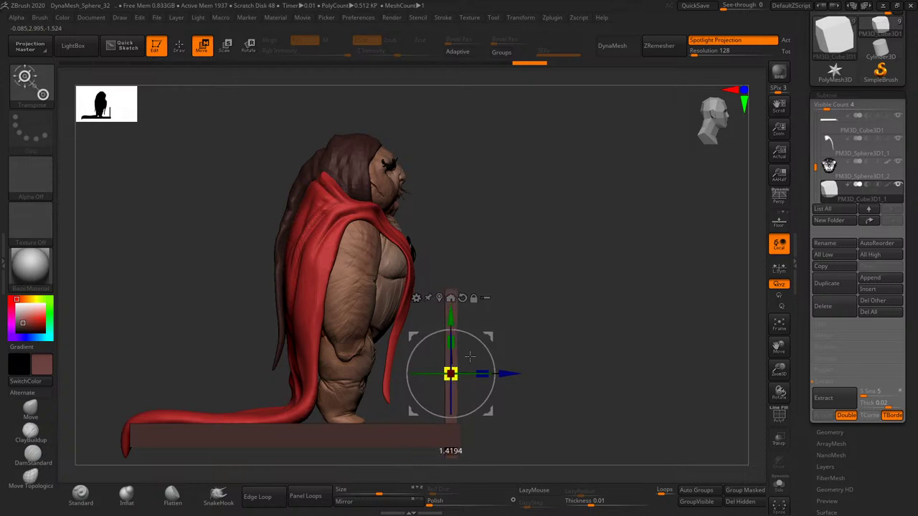
key("q")
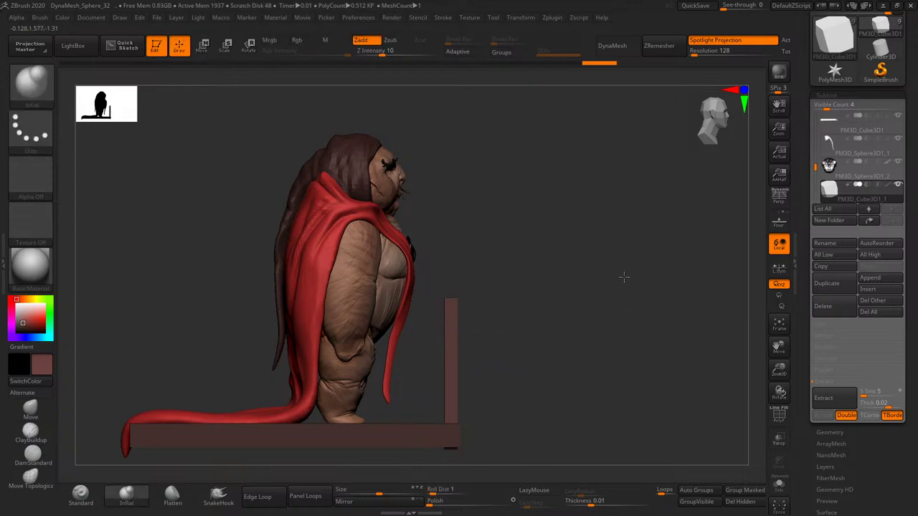
- Select the base plank subtool and raise it slightly with Transpose Move
mouse_move(625, 276)
left_mouse_down()
mouse_move(598, 279)
mouse_move(645, 265)
mouse_move(607, 283)
left_mouse_up()
key("w")
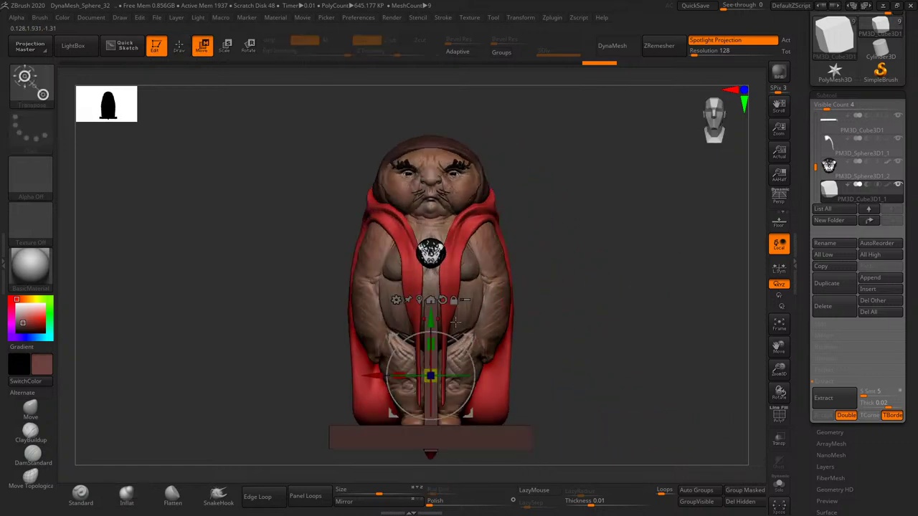
key("q")
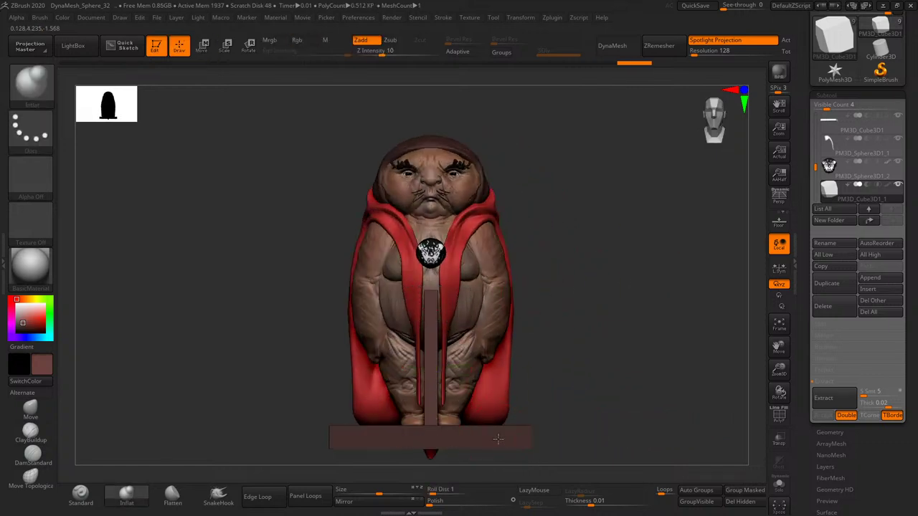
left_click(497, 439, "alt")
key("w")
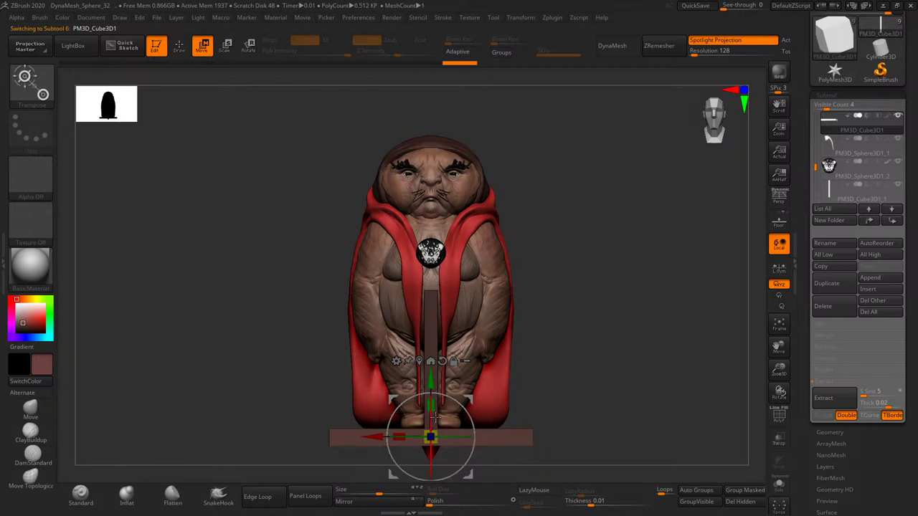
left_click_drag(430, 405, 431, 399)
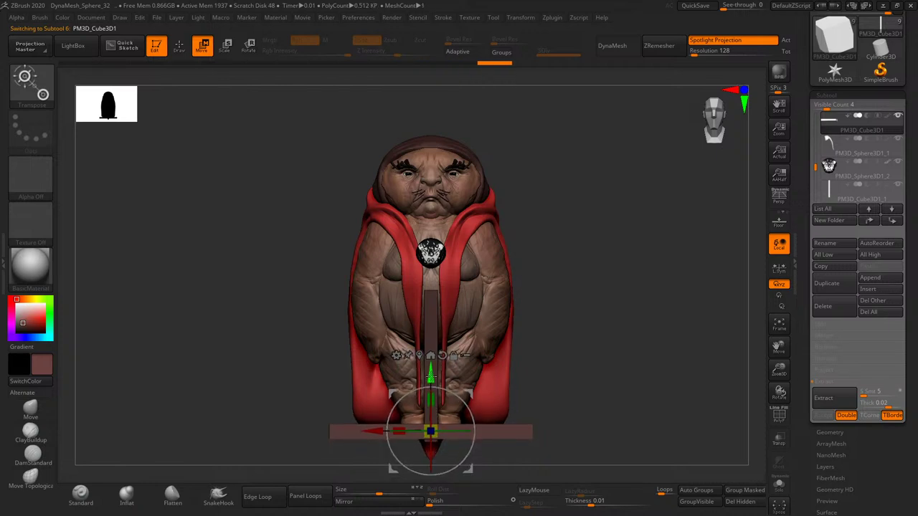
key("q")
left_click_drag(627, 307, 636, 320)
- Append a Sphere3D subtool and move it down onto the top of the post
left_click(885, 277)
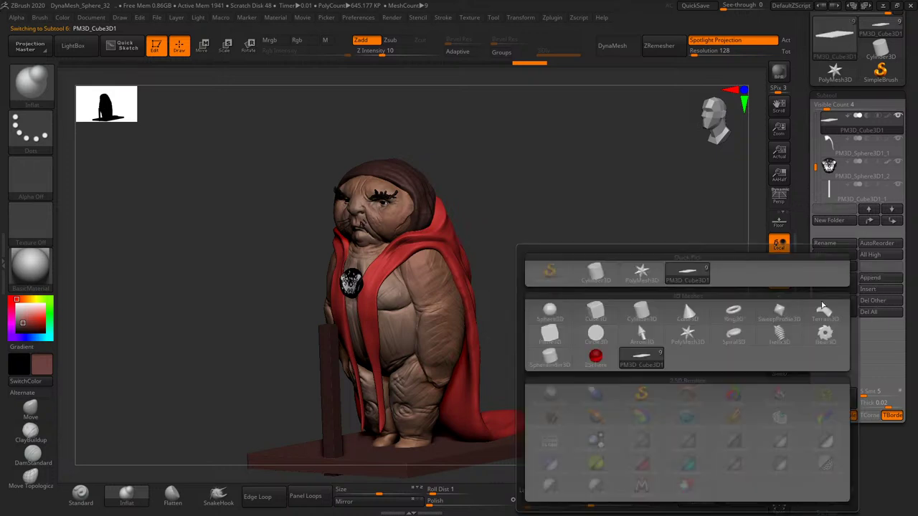
left_click(535, 315)
left_click_drag(508, 217, 444, 239, "shift")
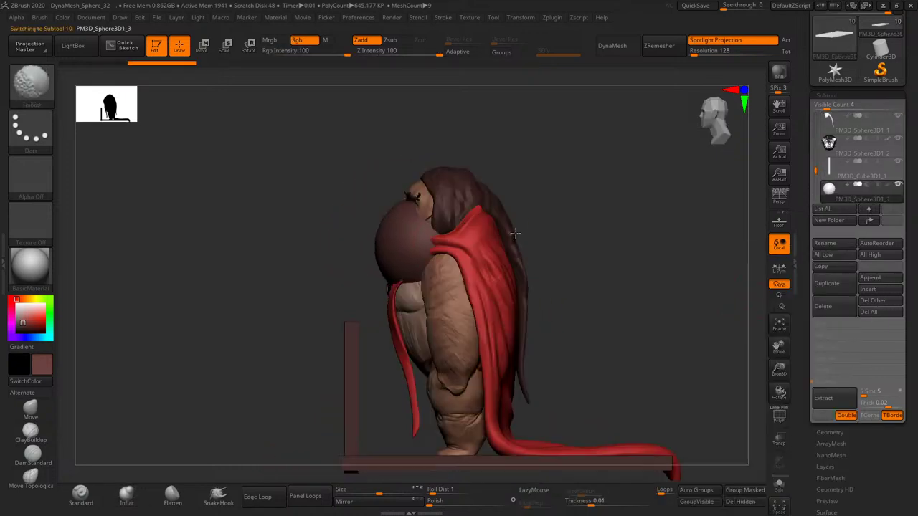
key("w")
mouse_move(364, 248)
left_mouse_down()
mouse_move(337, 248)
mouse_move(311, 262)
left_mouse_up()
left_click_drag(351, 217, 351, 256)
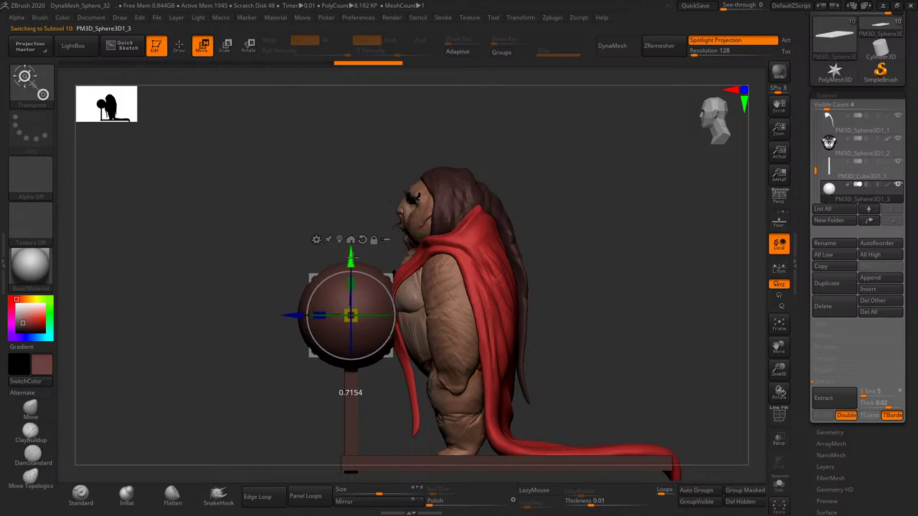
left_click_drag(350, 316, 351, 330)
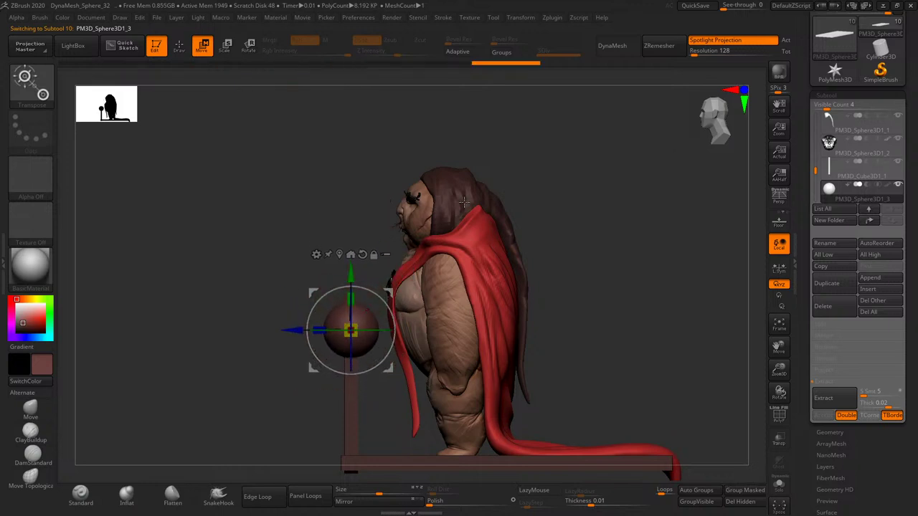
left_click_drag(474, 179, 567, 175, "shift")
left_click_drag(351, 319, 351, 341)
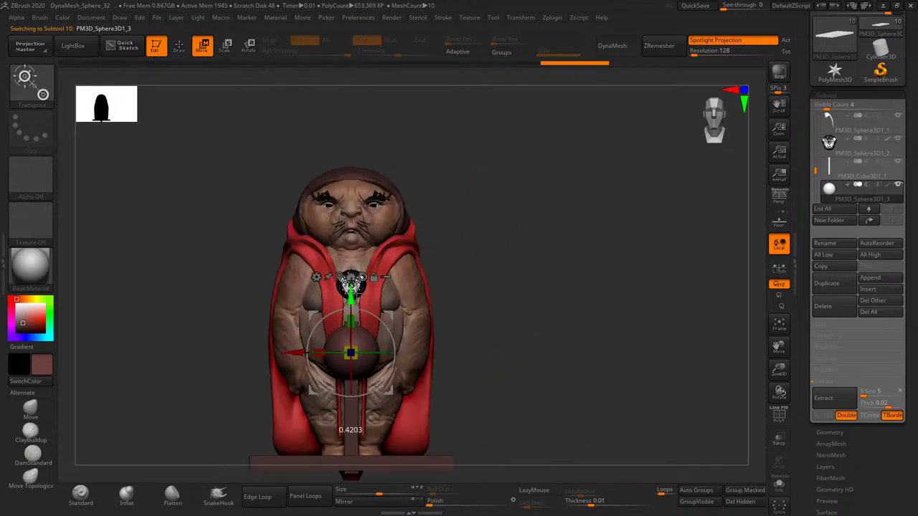
key("q")
- Scale the sphere knob and check its fit on the post from side views
mouse_move(498, 249)
left_mouse_down()
mouse_move(514, 251)
mouse_move(516, 263)
left_mouse_up()
key("e")
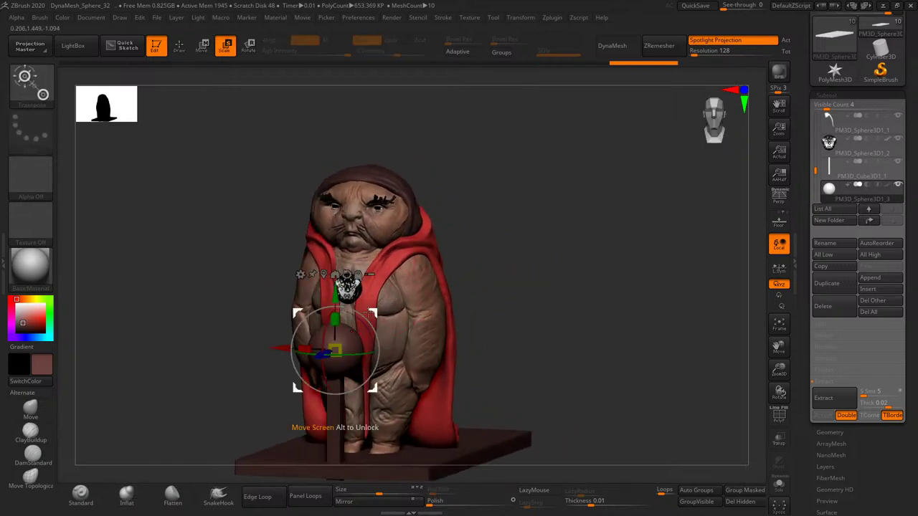
key("q")
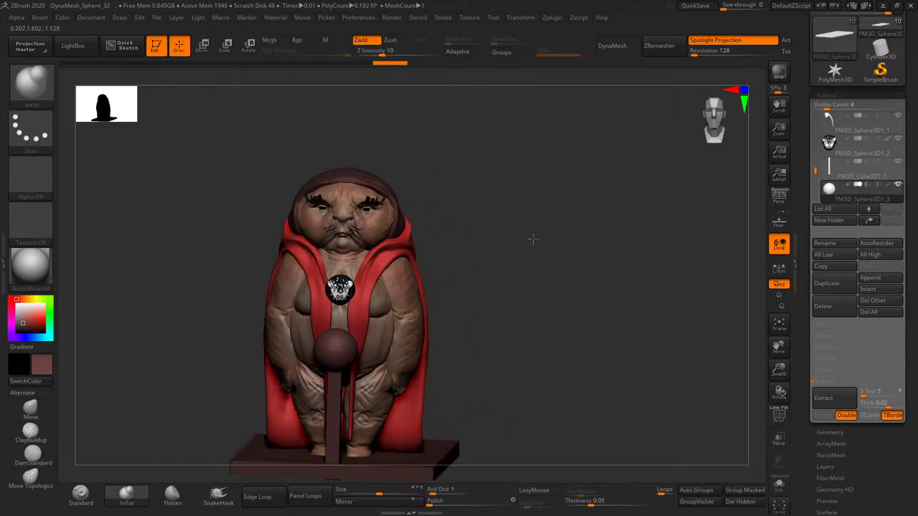
left_click_drag(538, 240, 471, 295)
key("w")
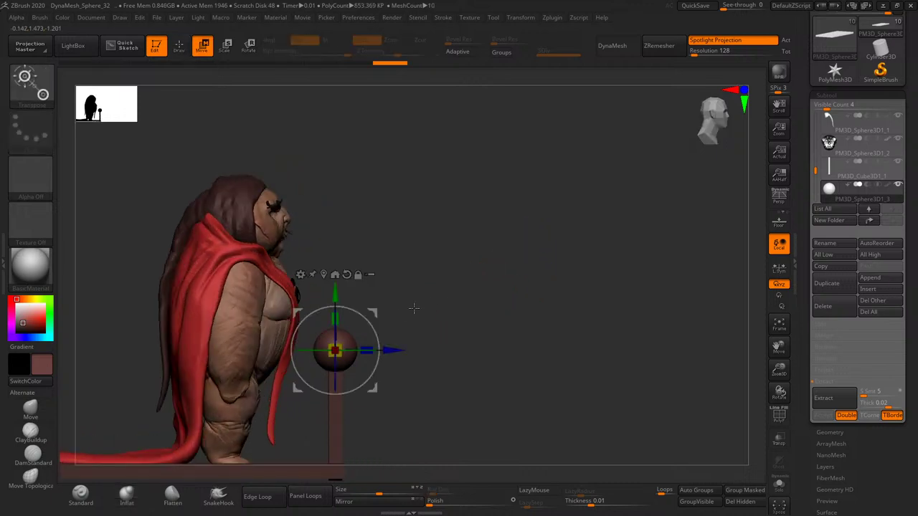
key("q")
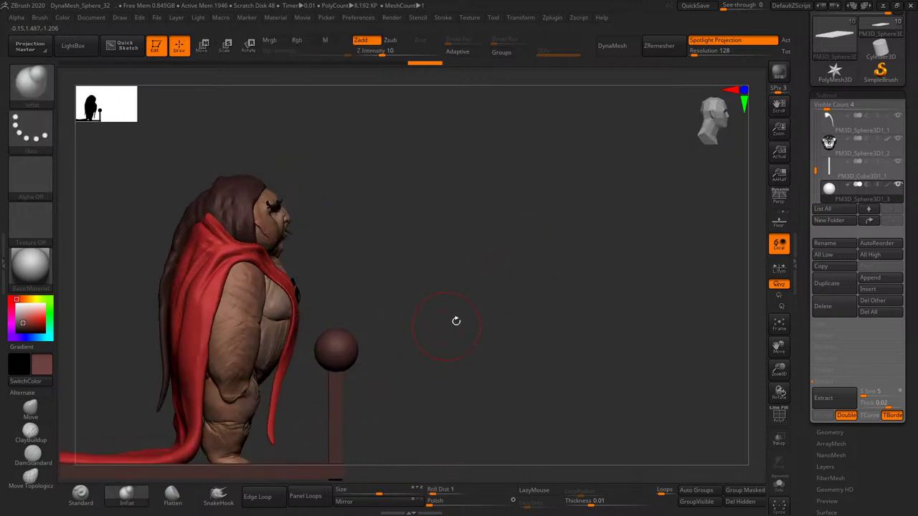
left_click_drag(455, 320, 491, 300)
- Select the post and adjust its height so it meets the sphere
left_click(346, 375, "alt")
key("w")
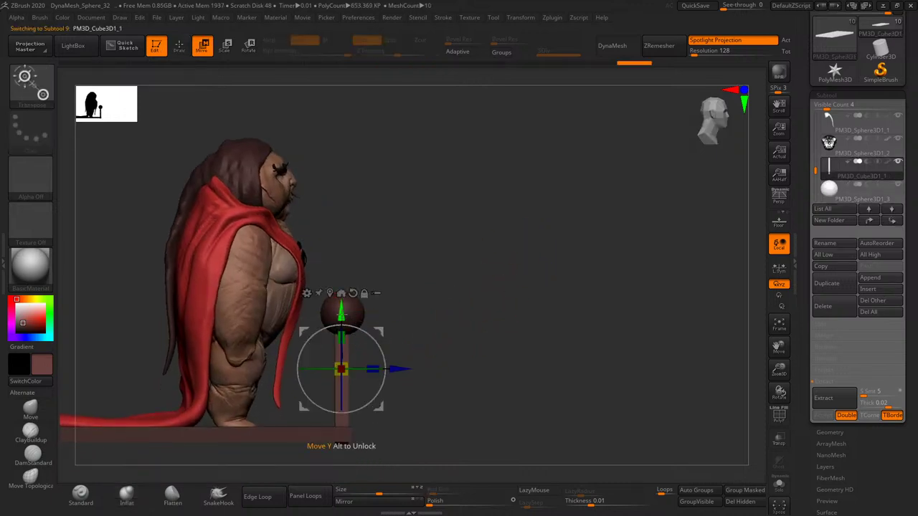
key("q")
left_click_drag(381, 310, 371, 307)
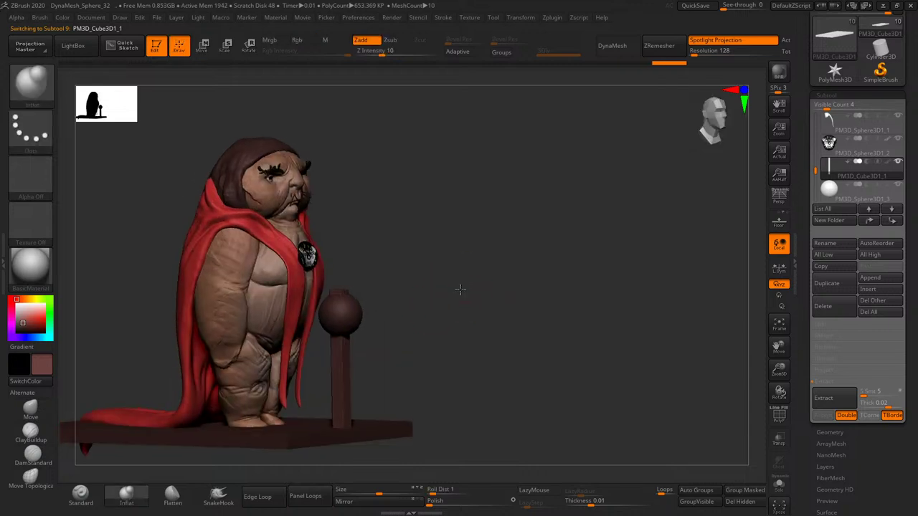
key("w")
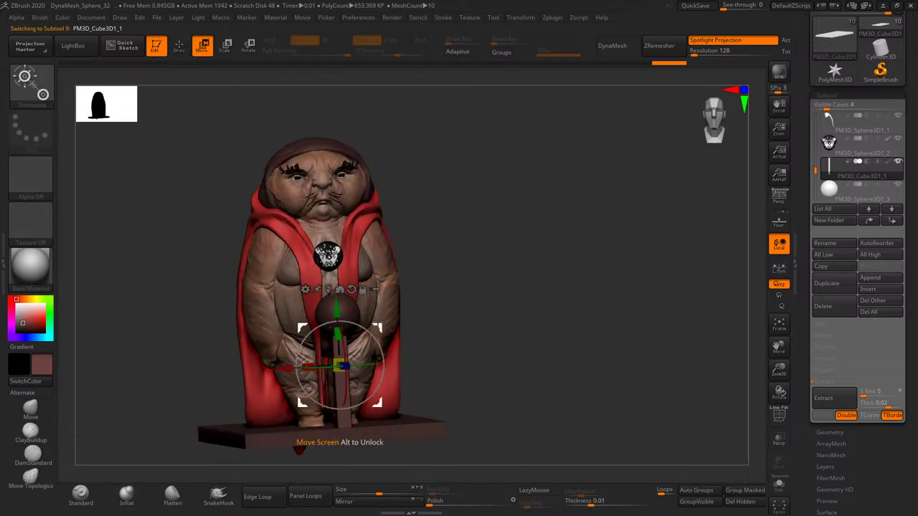
key("q")
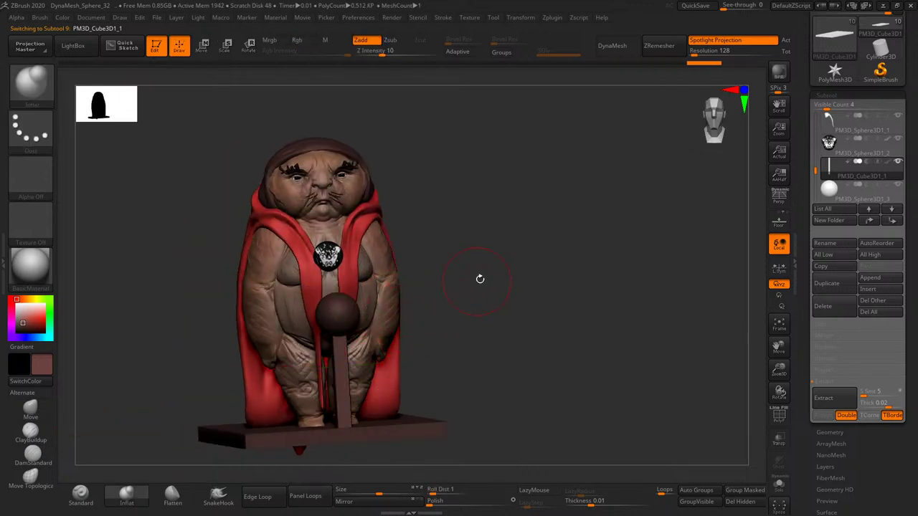
key("b")
key("i")
key("n")
mouse_move(478, 277)
left_mouse_down()
mouse_move(521, 260)
mouse_move(430, 350)
mouse_move(469, 297)
mouse_move(509, 287)
mouse_move(481, 258)
mouse_move(408, 349)
mouse_move(428, 289)
left_mouse_up()
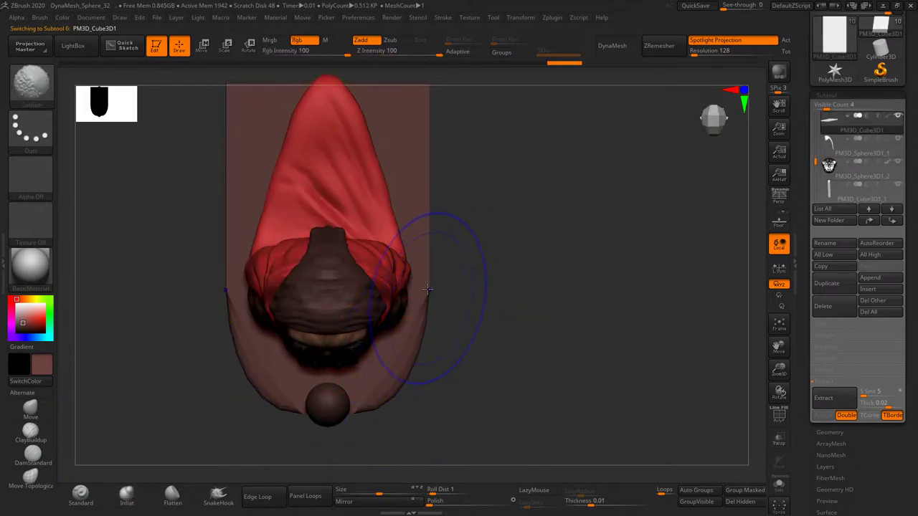
- Round the base plate into a smoother oval, then frame the whole figure
left_click_drag(423, 203, 422, 241, "shift")
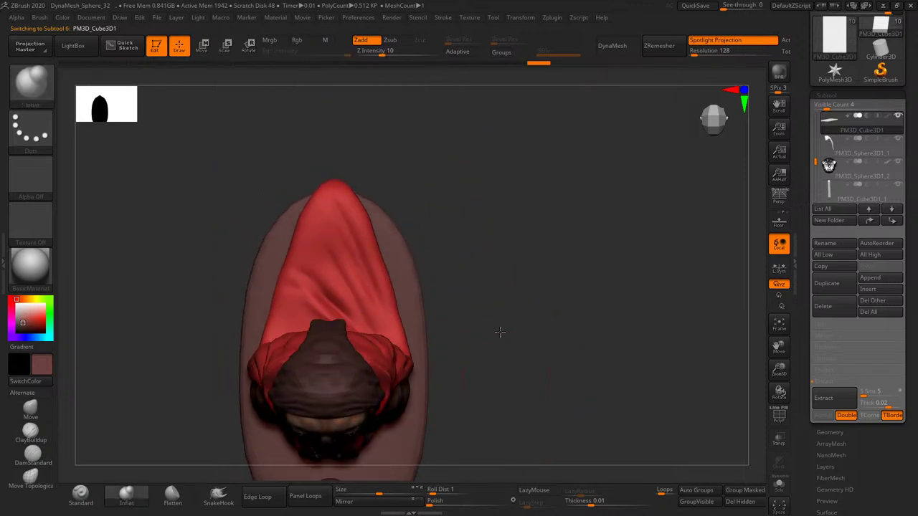
mouse_move(498, 332)
left_mouse_down("shift")
mouse_move(529, 313)
mouse_move(502, 311)
mouse_move(531, 328)
left_mouse_up("shift")
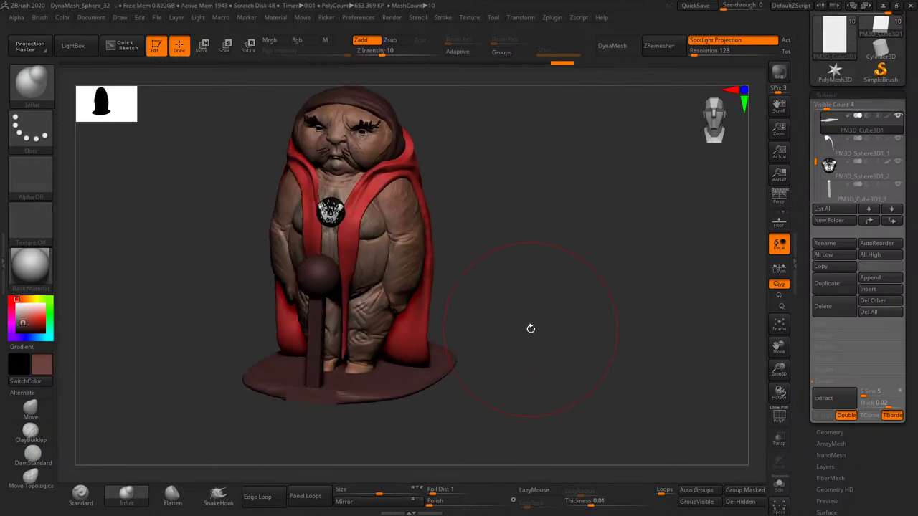
mouse_move(315, 403)
left_mouse_down()
mouse_move(416, 431)
mouse_move(476, 379)
mouse_move(481, 277)
mouse_move(378, 391)
left_mouse_up()
key("b")
key("i")
key("n")
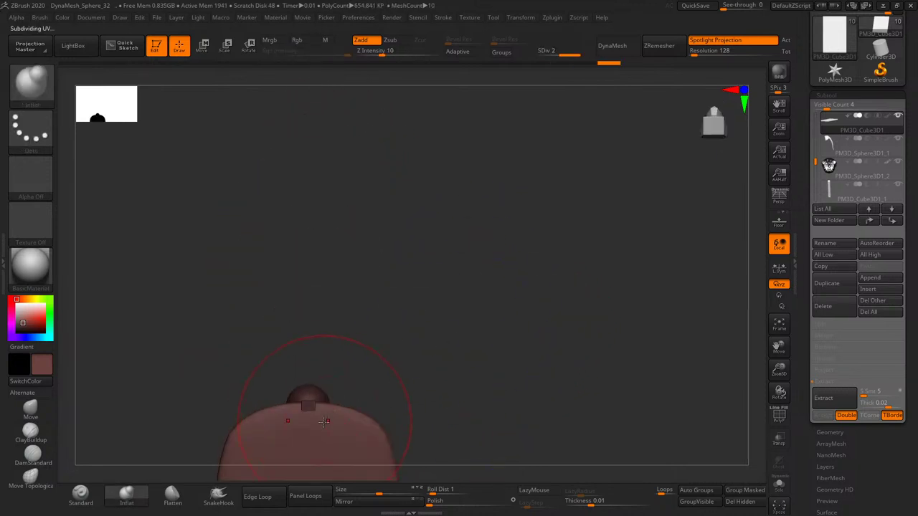
mouse_move(441, 391)
left_mouse_down()
mouse_move(504, 353)
mouse_move(502, 381)
mouse_move(468, 364)
left_mouse_up()
key("s")
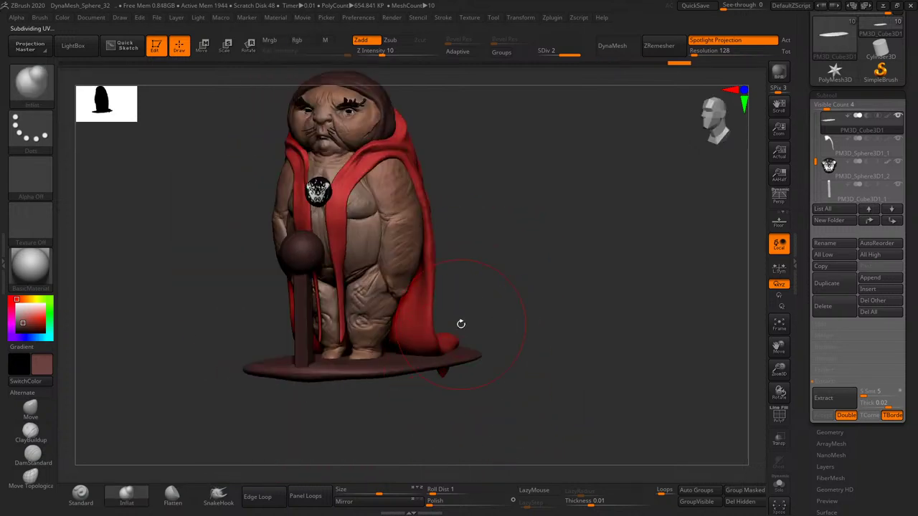
- Move the cube subtool below the spheres and merge the ball down into the stick
left_click(893, 223)
left_click(893, 223)
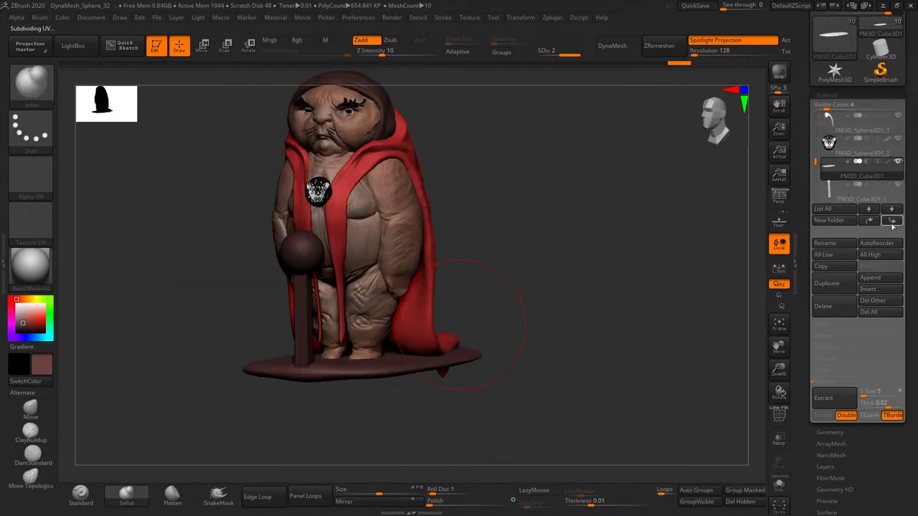
left_click(832, 337)
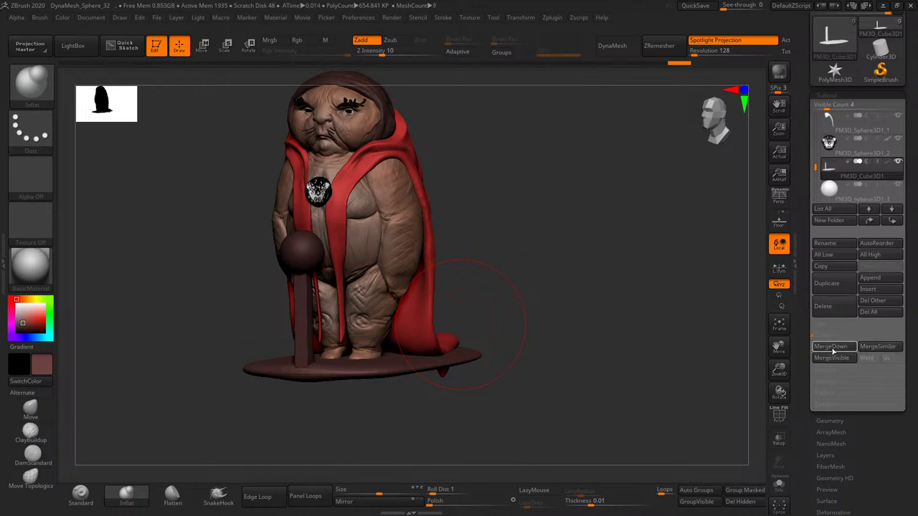
left_click(834, 346)
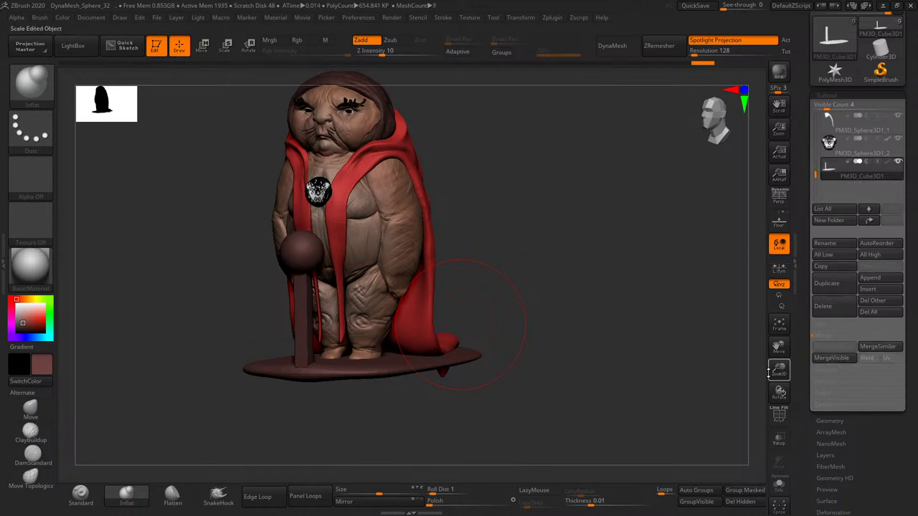
- Preview the sculpt with the MatCap Metal03 material and a white main colour
left_click(31, 272)
left_click(367, 255)
left_click_drag(455, 266, 196, 351)
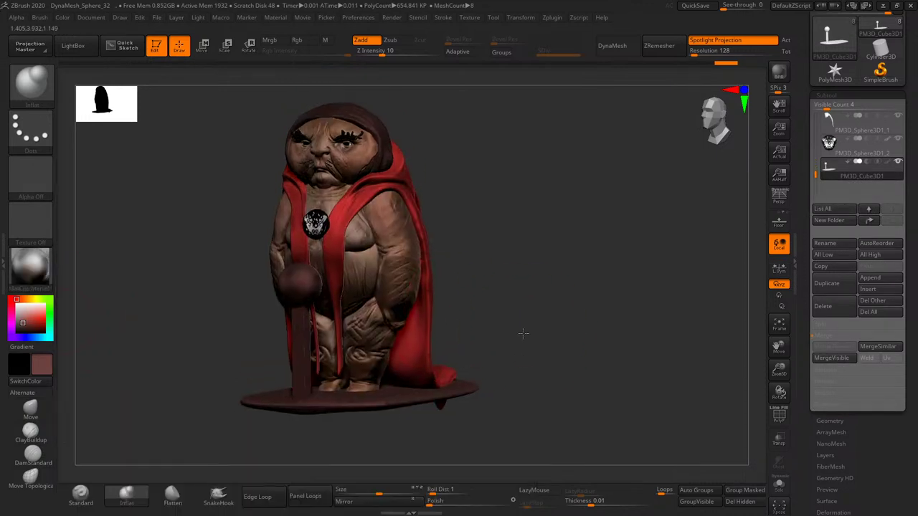
left_click(15, 301)
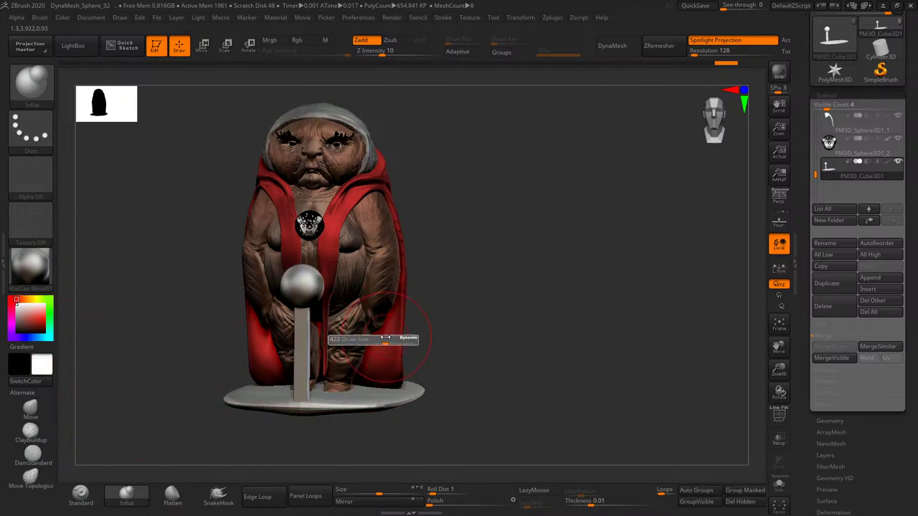
mouse_move(385, 337)
left_mouse_down()
mouse_move(477, 321)
mouse_move(381, 358)
mouse_move(390, 368)
mouse_move(301, 337)
left_mouse_up()
- Preview with Chrome BrightBlueTint, then return to the Standard brush and BasicMaterial
left_click(30, 265)
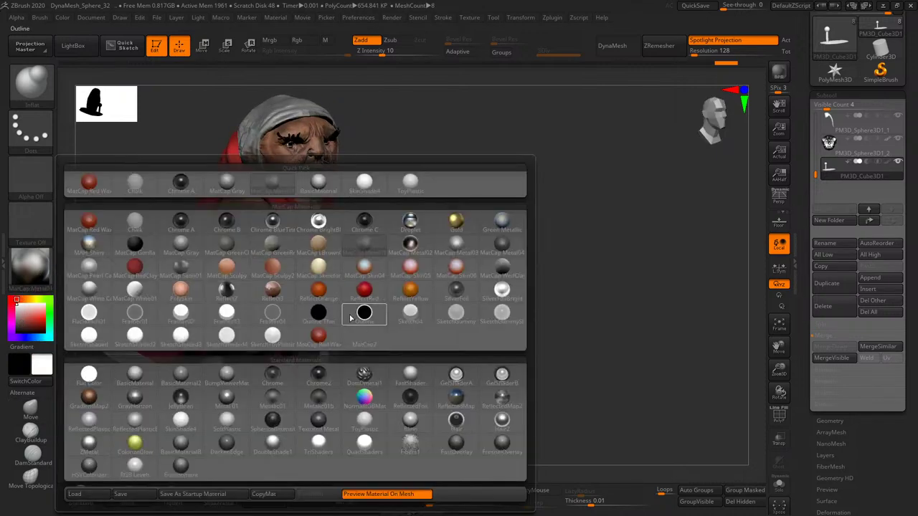
left_click(318, 225)
left_click_drag(523, 293, 360, 365)
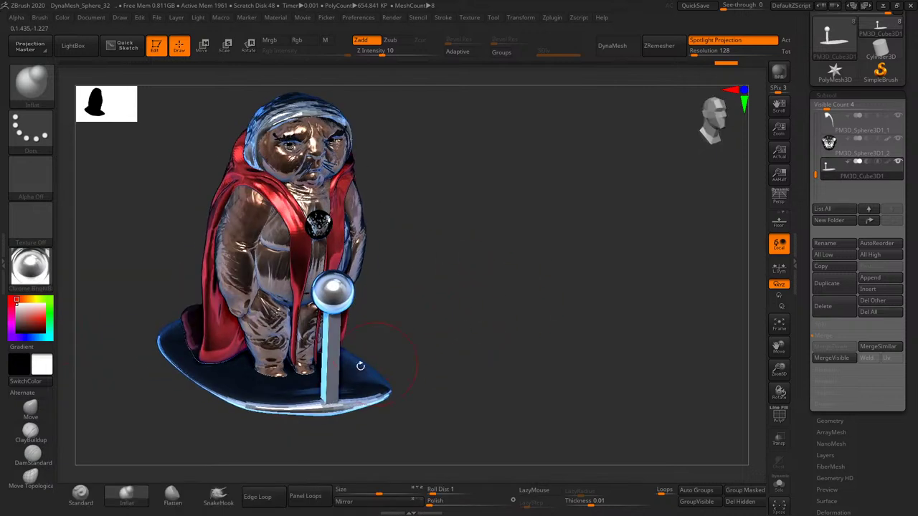
left_click(94, 501)
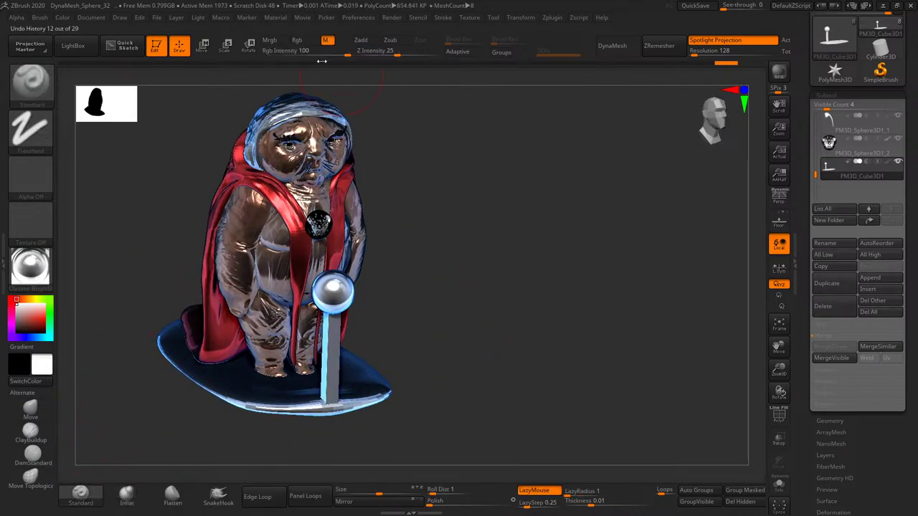
left_click(63, 18)
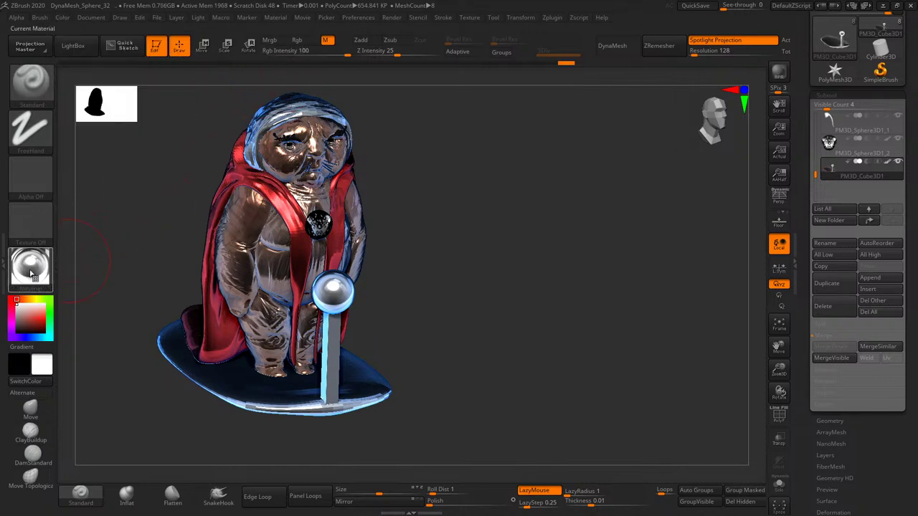
left_click(32, 274)
left_click(136, 376)
- Select the red cloak and pull its back slightly lower with the Move brush
mouse_move(516, 284)
left_mouse_down()
mouse_move(522, 304)
mouse_move(564, 307)
mouse_move(564, 320)
left_mouse_up()
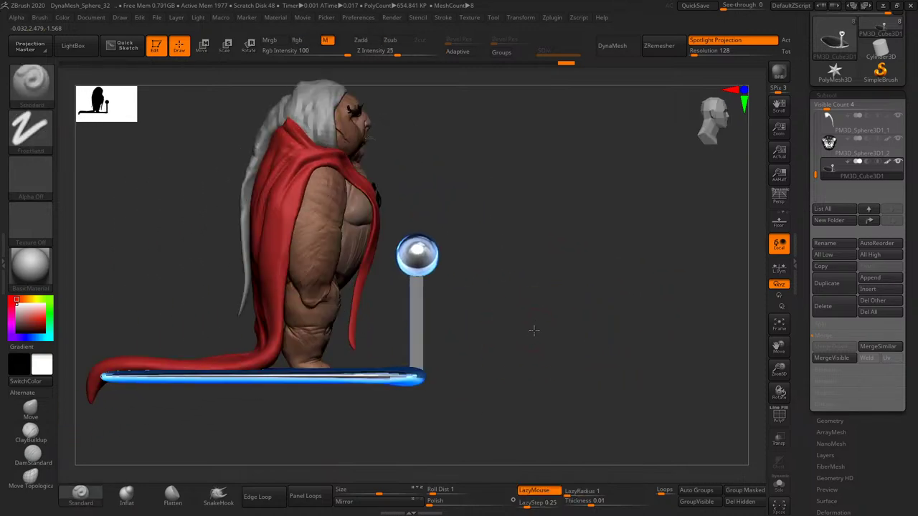
left_click_drag(533, 330, 517, 374)
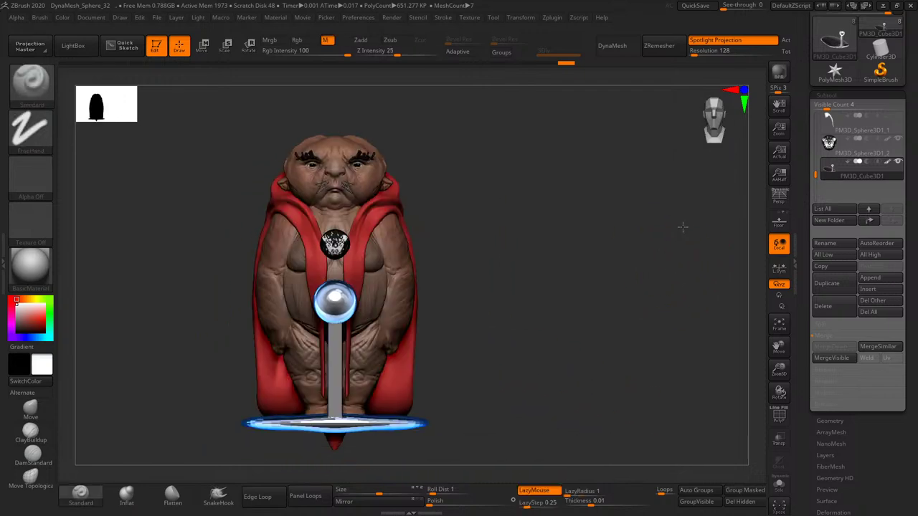
left_click_drag(638, 307, 670, 298)
mouse_move(779, 371)
left_mouse_down()
mouse_move(707, 344)
mouse_move(720, 399)
mouse_move(574, 269)
left_mouse_up()
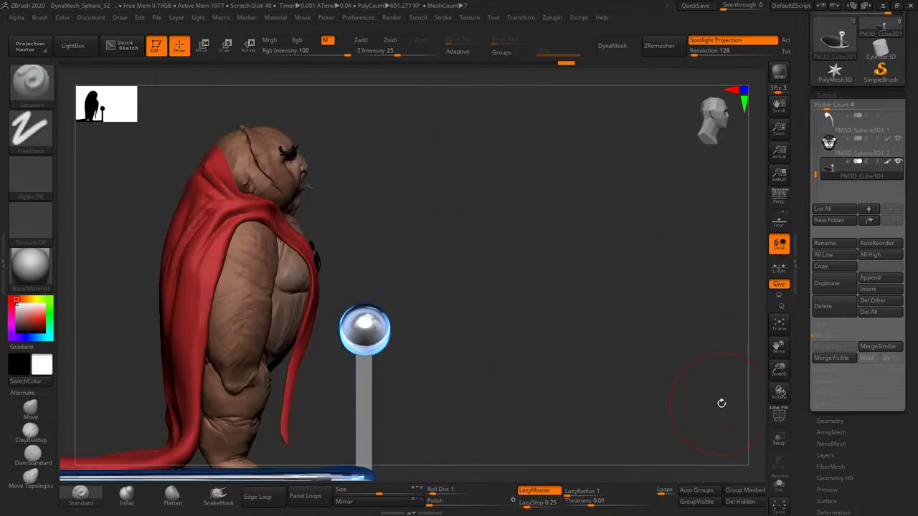
left_click(31, 407)
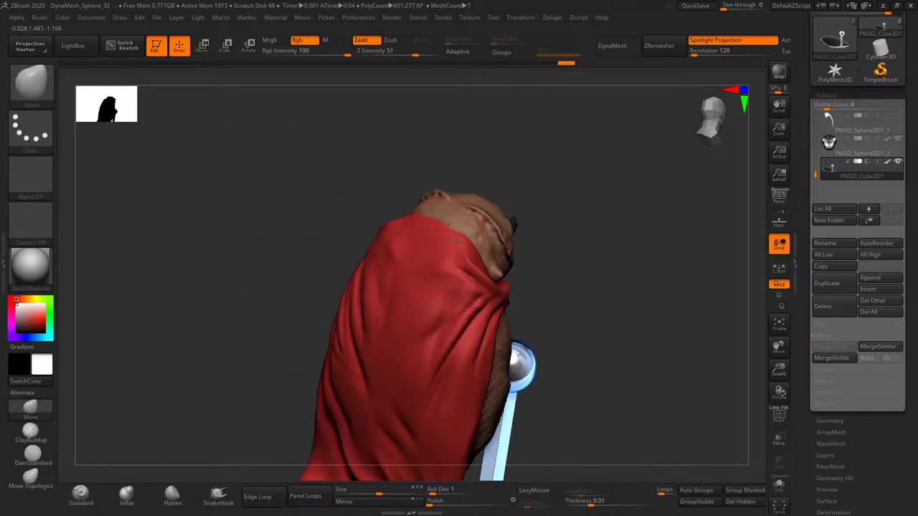
left_click(452, 246, "alt")
left_click_drag(537, 203, 468, 267)
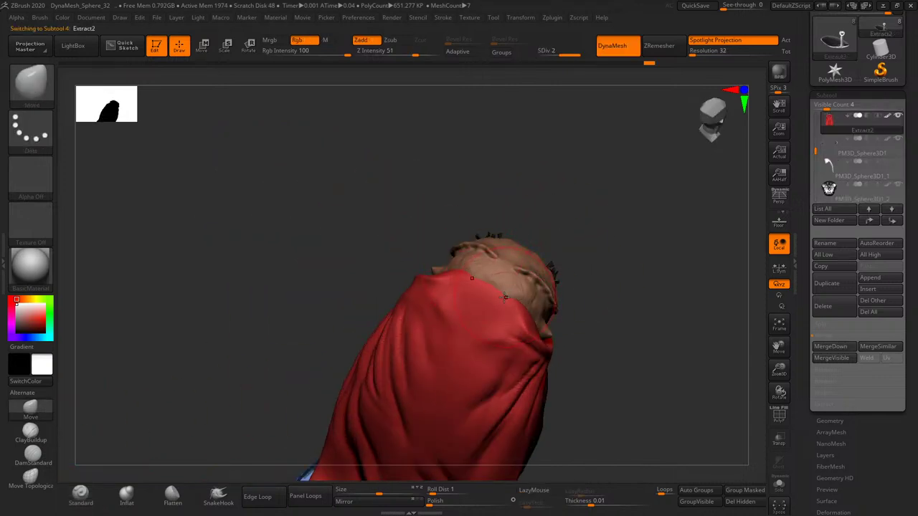
right_click_drag(498, 315, 483, 342)
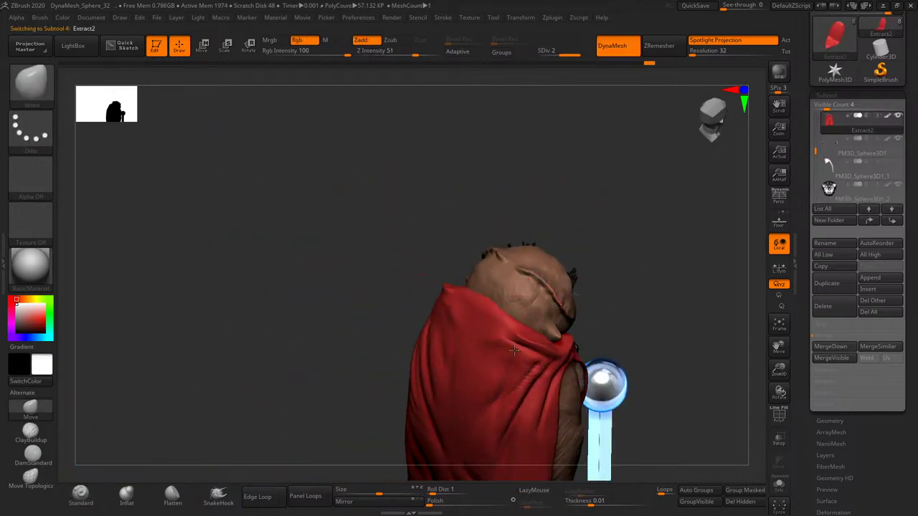
left_click_drag(520, 332, 515, 374)
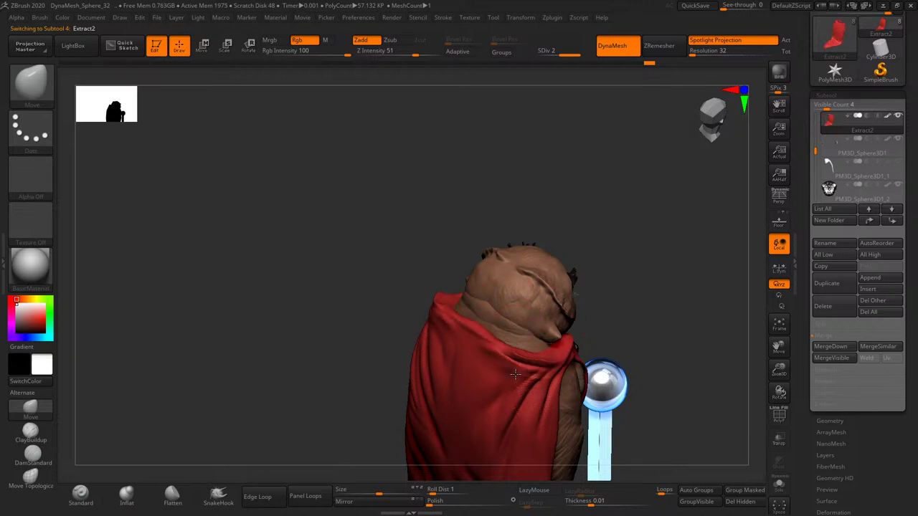
- Orbit around the model to check the cloak from all sides
left_click_drag(688, 328, 584, 304, "shift")
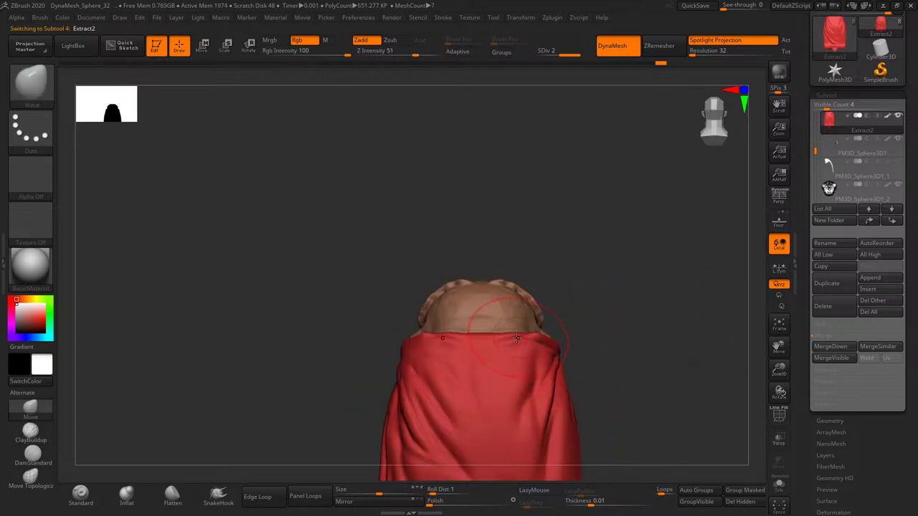
mouse_move(557, 324)
right_mouse_down()
mouse_move(507, 360)
mouse_move(539, 363)
mouse_move(473, 360)
mouse_move(494, 346)
mouse_move(571, 351)
right_mouse_up()
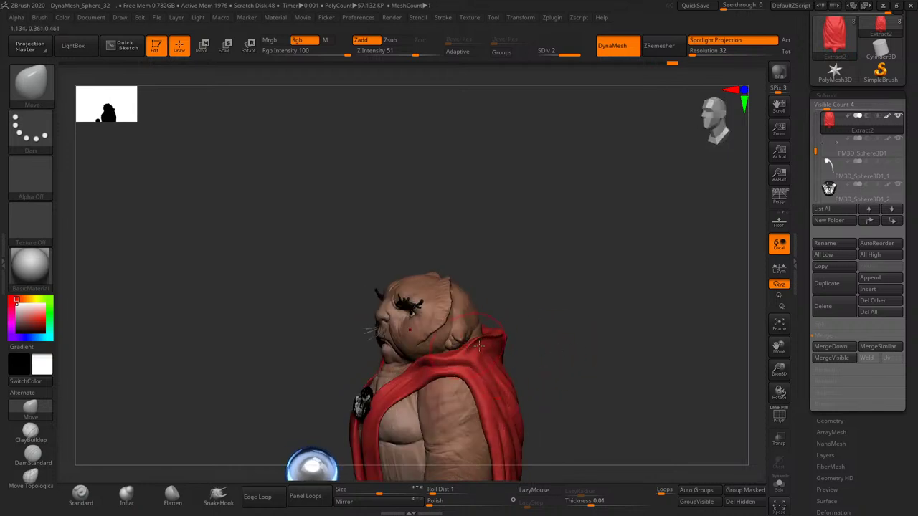
mouse_move(479, 351)
right_mouse_down()
mouse_move(564, 335)
mouse_move(466, 366)
mouse_move(601, 266)
mouse_move(615, 335)
mouse_move(588, 354)
right_mouse_up()
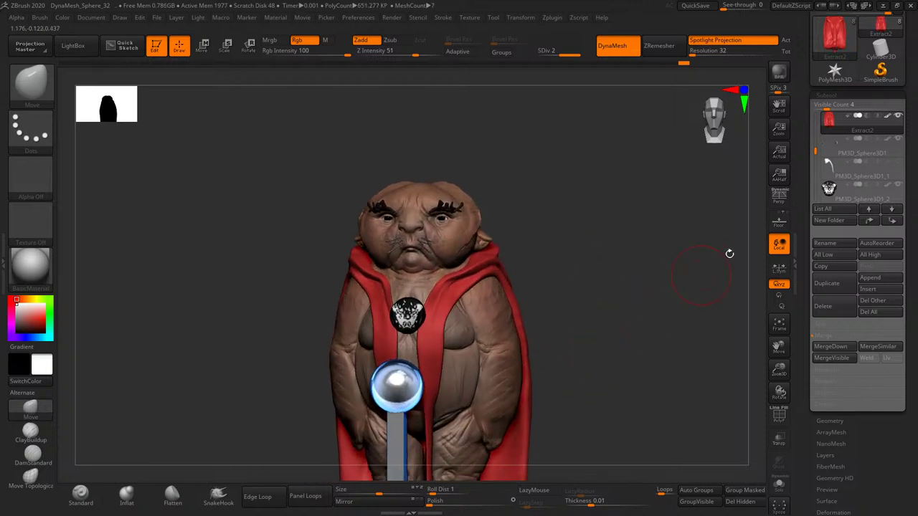
mouse_move(779, 366)
left_mouse_down()
mouse_move(727, 343)
mouse_move(723, 349)
left_mouse_up()
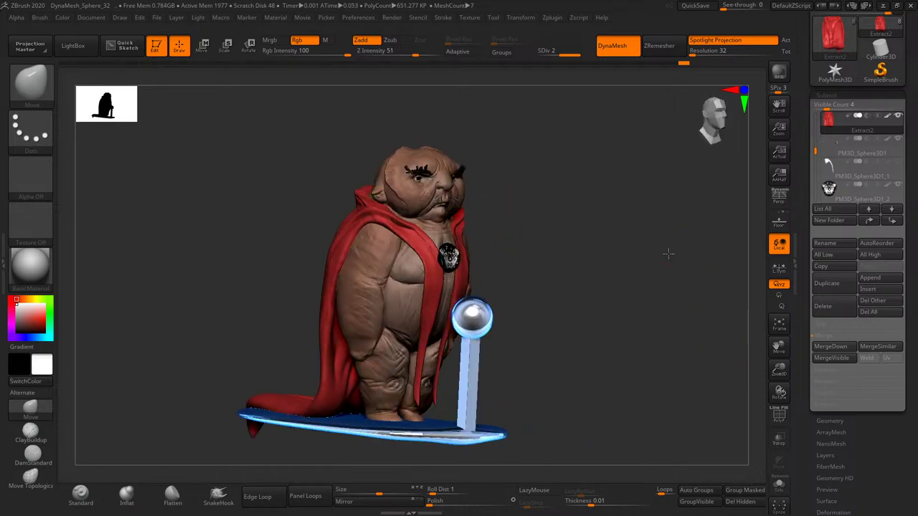
mouse_move(668, 253)
left_mouse_down()
mouse_move(691, 254)
mouse_move(645, 252)
mouse_move(670, 254)
mouse_move(688, 242)
mouse_move(689, 225)
mouse_move(688, 237)
mouse_move(665, 233)
mouse_move(696, 256)
mouse_move(694, 267)
mouse_move(706, 265)
left_mouse_up()
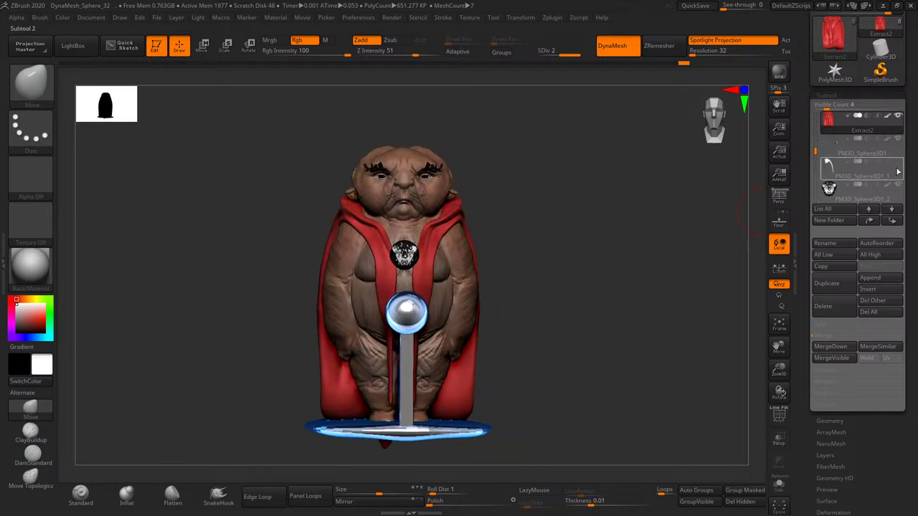
- Make the hood visible and colour it with the cloak's sampled red
left_click(899, 163)
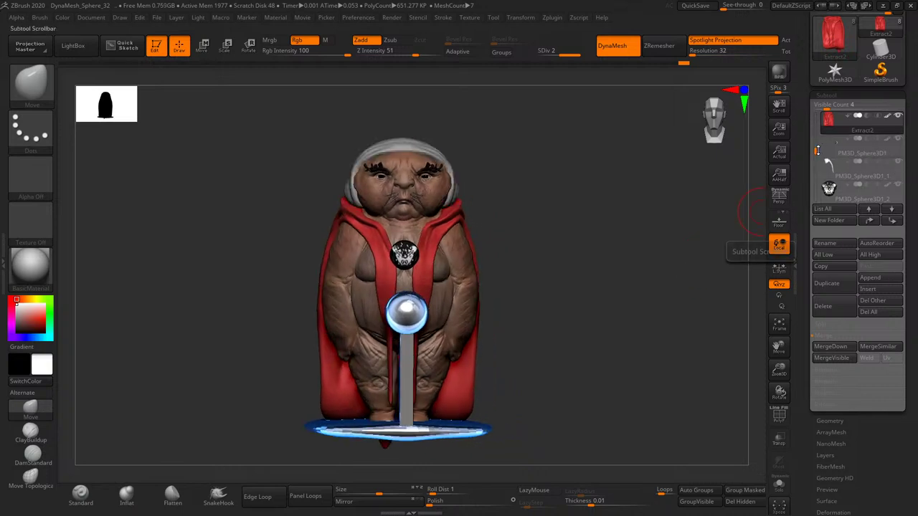
mouse_move(816, 150)
left_mouse_down()
mouse_move(868, 179)
mouse_move(817, 131)
left_mouse_up()
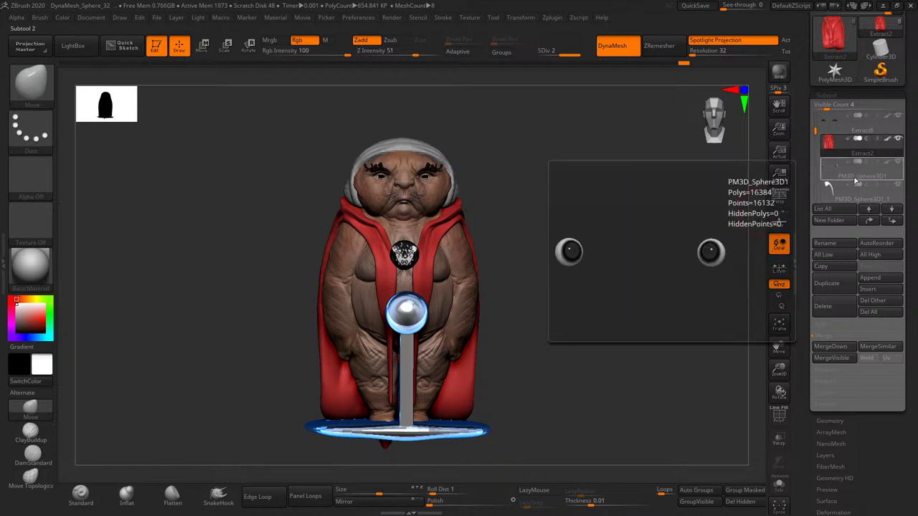
scroll(847, 154, "up", 2)
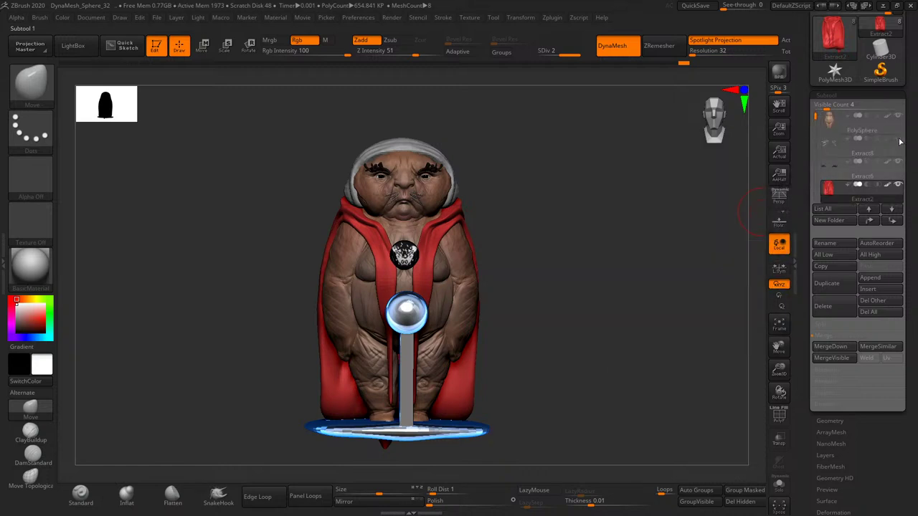
left_click_drag(725, 223, 526, 205)
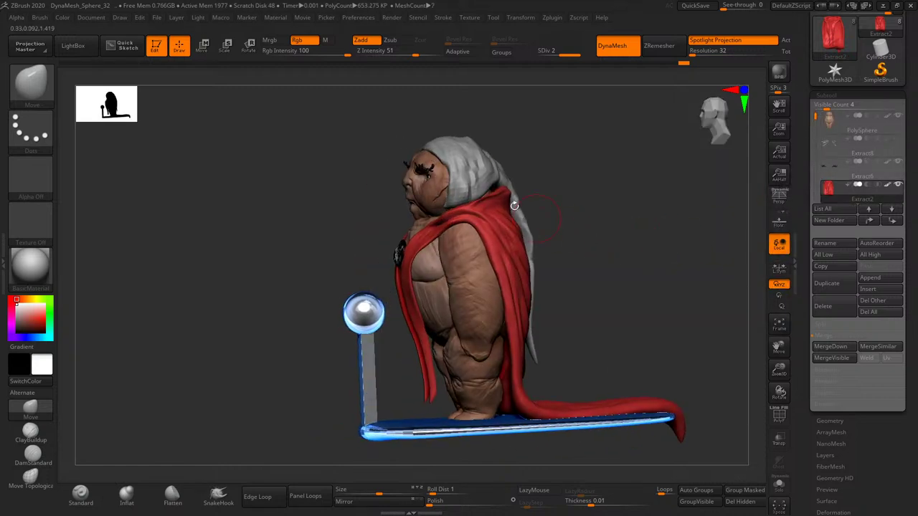
left_click(526, 205, "alt")
left_click_drag(54, 328, 510, 251)
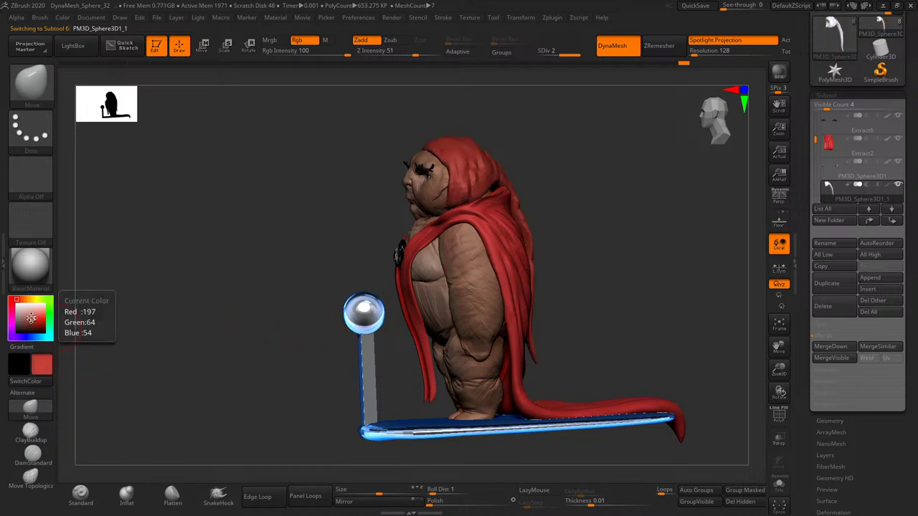
left_click_drag(574, 228, 557, 272, "shift")
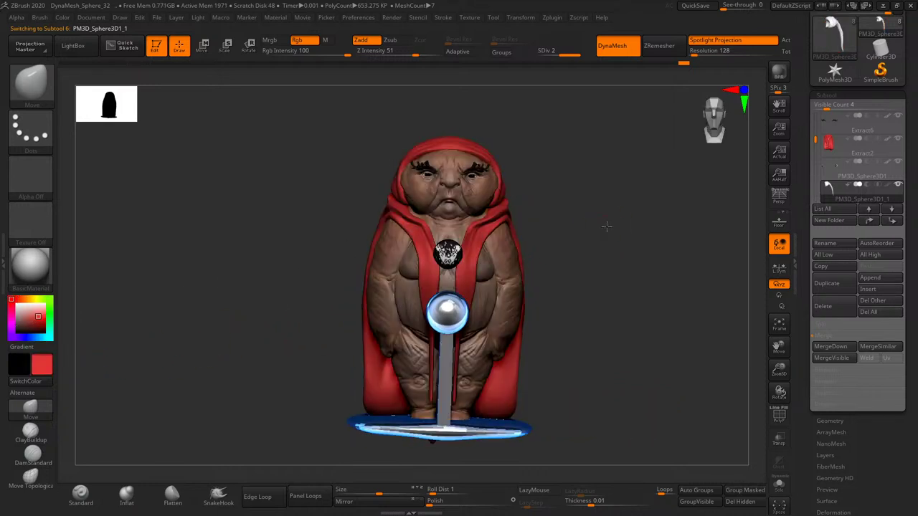
left_click(63, 18)
- Select the PM3D_Sphere3D1 subtool and save the project
mouse_move(680, 300)
left_mouse_down()
mouse_move(693, 299)
mouse_move(671, 310)
mouse_move(696, 312)
mouse_move(687, 321)
mouse_move(662, 312)
mouse_move(676, 325)
mouse_move(667, 319)
left_mouse_up()
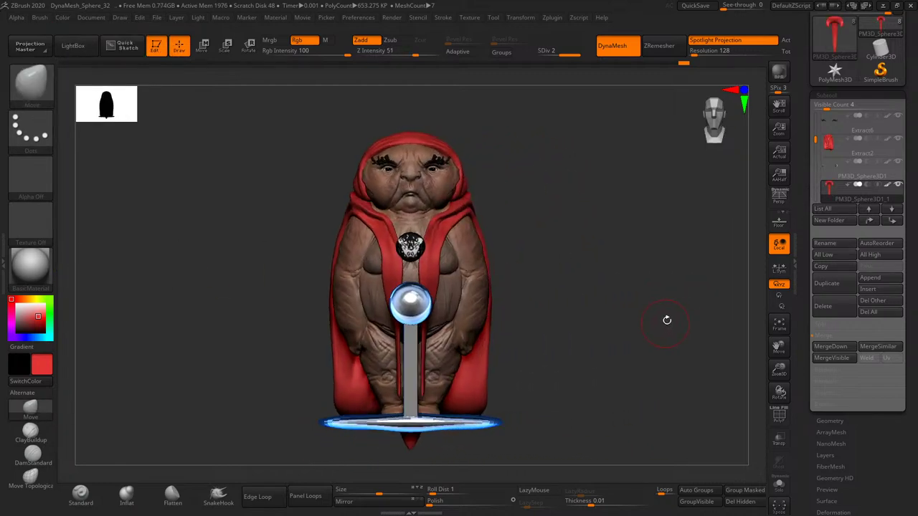
left_click(845, 178)
mouse_move(726, 307)
left_mouse_down()
mouse_move(717, 311)
mouse_move(727, 340)
mouse_move(708, 345)
mouse_move(750, 312)
mouse_move(715, 306)
left_mouse_up()
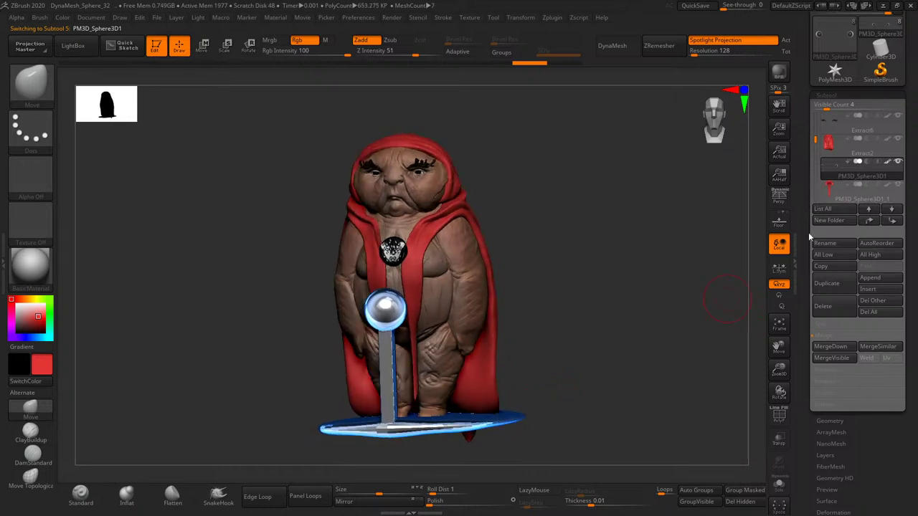
left_click(690, 5)
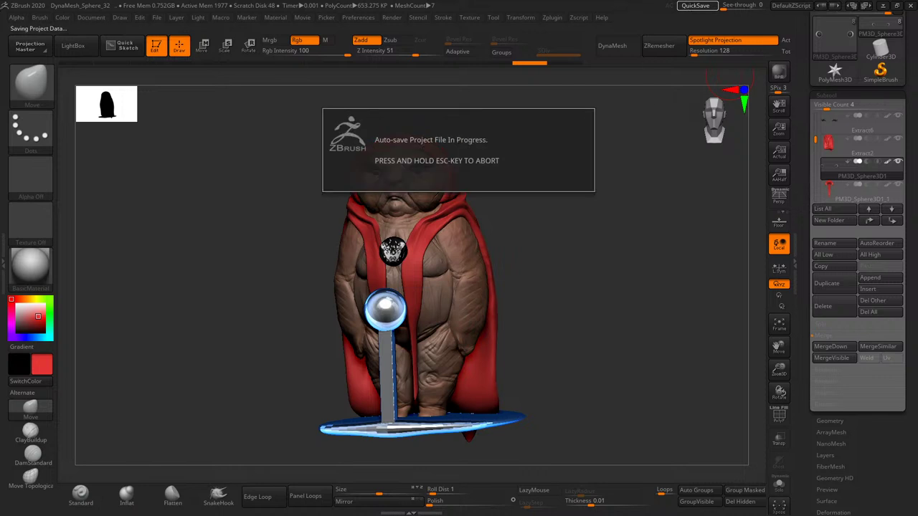